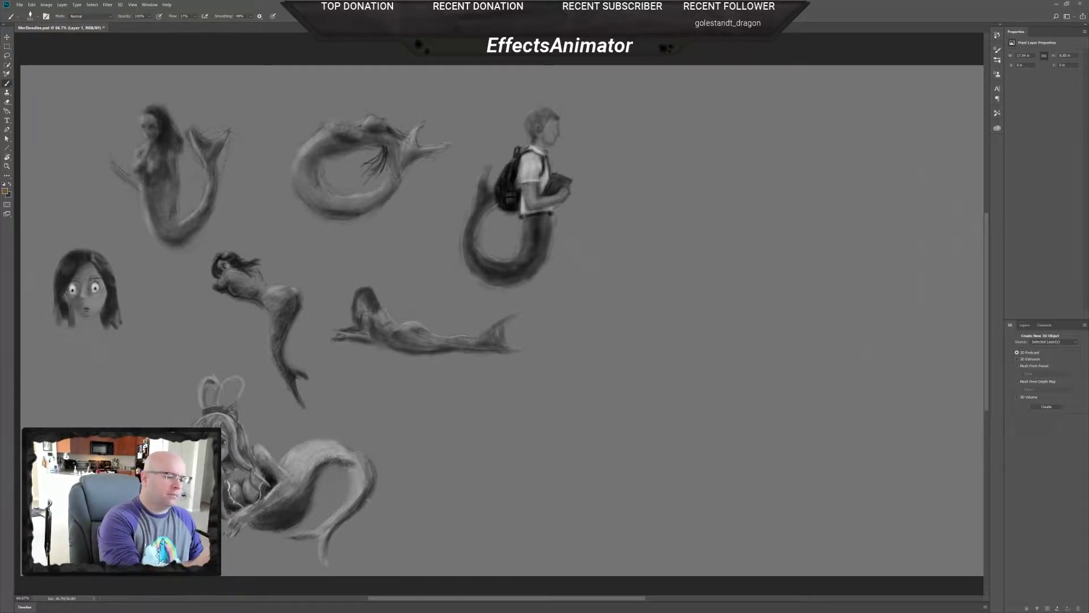
# - Set the foreground colour to black (000000)
pyautogui.click(5, 191)
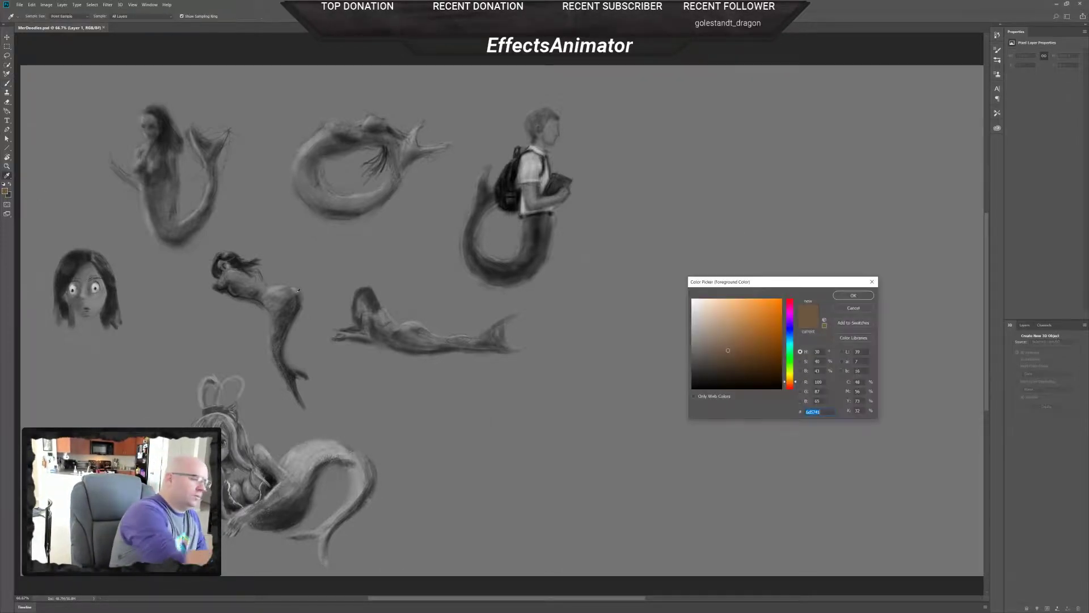
pyautogui.moveTo(728, 351)
pyautogui.mouseDown()
pyautogui.moveTo(720, 387)
pyautogui.moveTo(692, 389)
pyautogui.mouseUp()
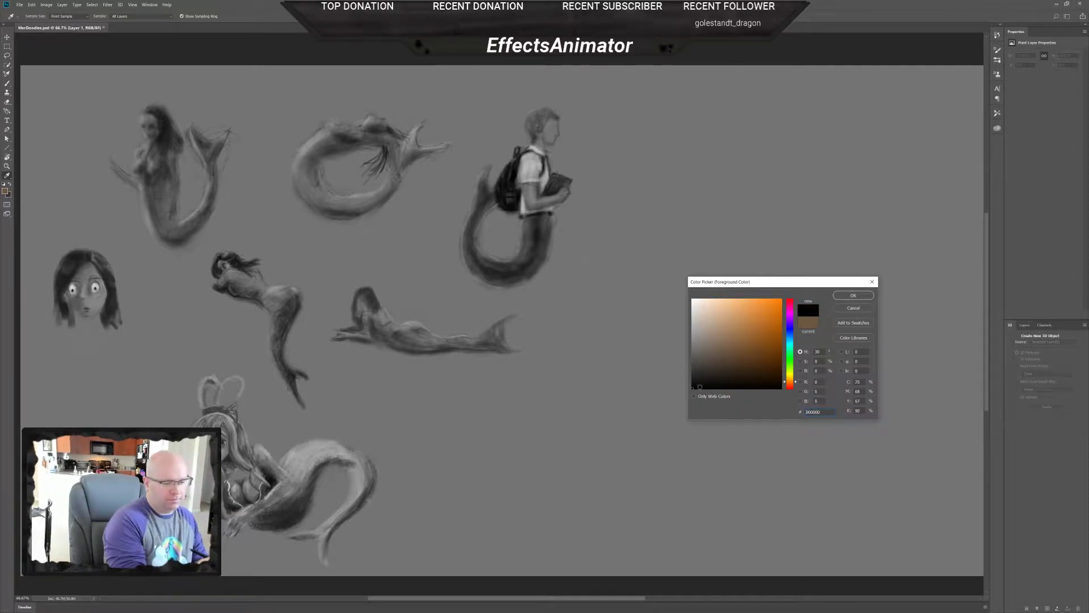
pyautogui.click(853, 295)
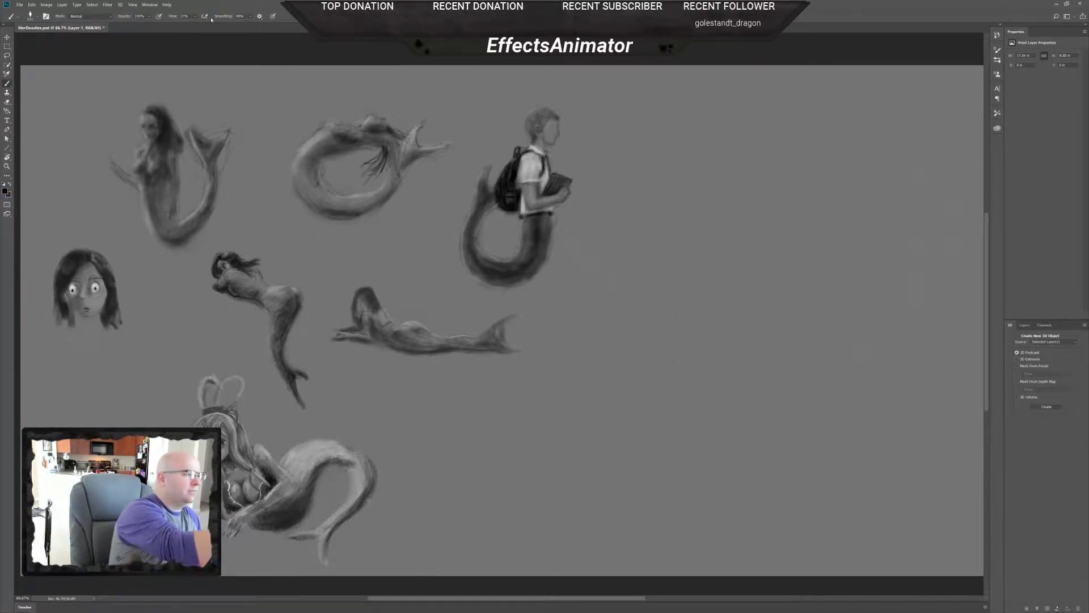
# - Set the brush smoothing to 0% and adjust the brush size for sketching thin lines
pyautogui.click(194, 17)
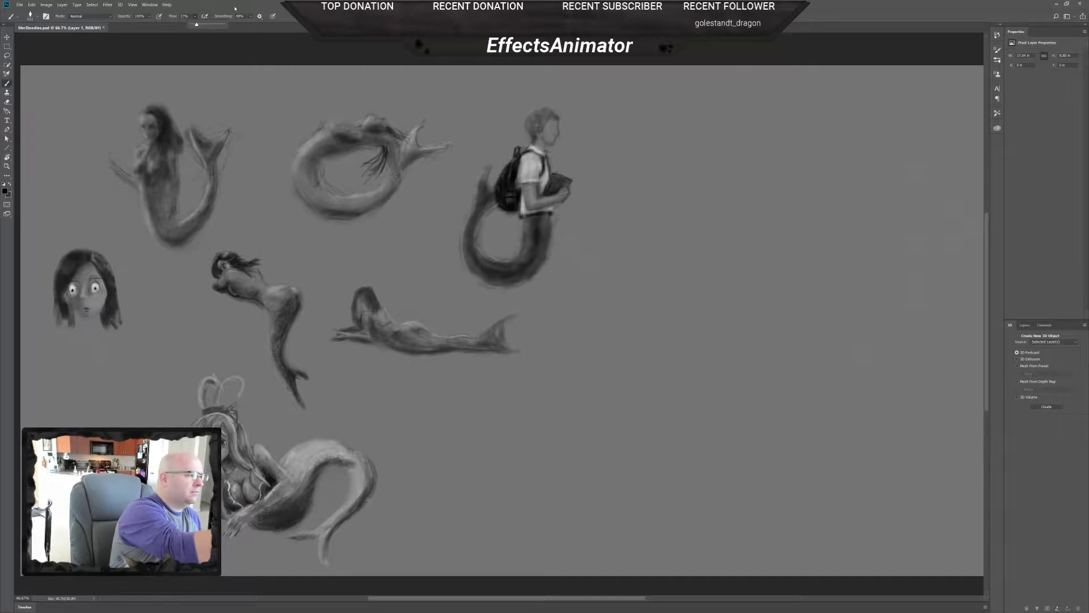
pyautogui.click(251, 17)
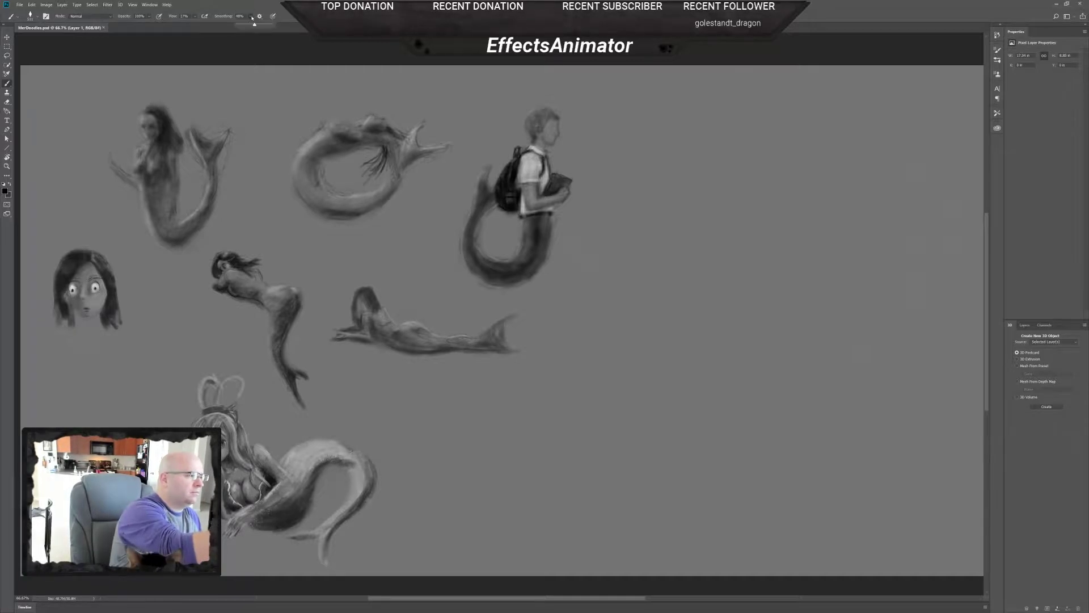
pyautogui.click(221, 4)
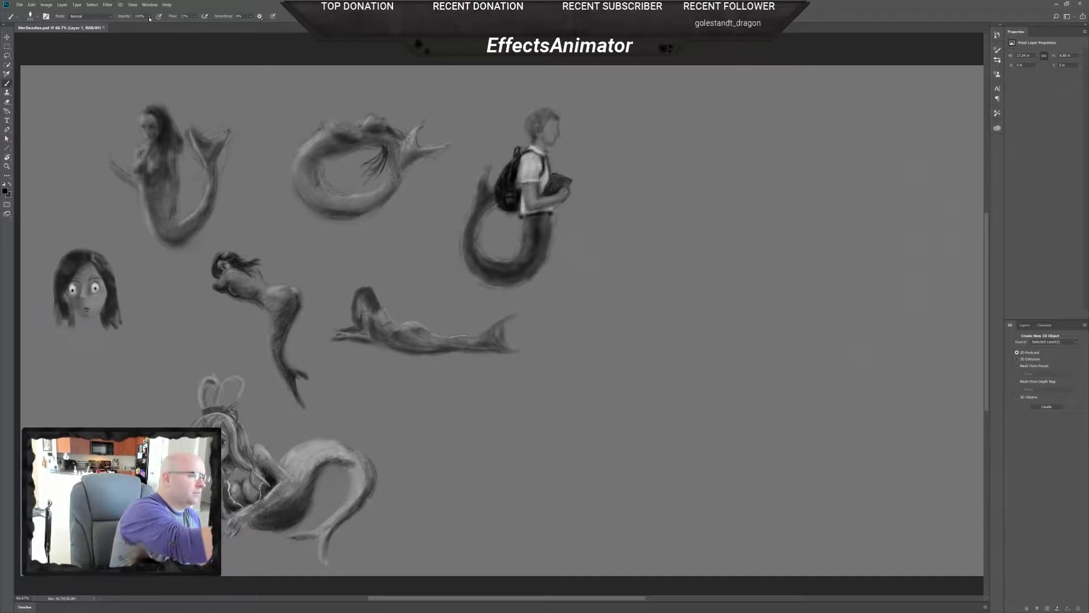
pyautogui.rightClick(824, 320)
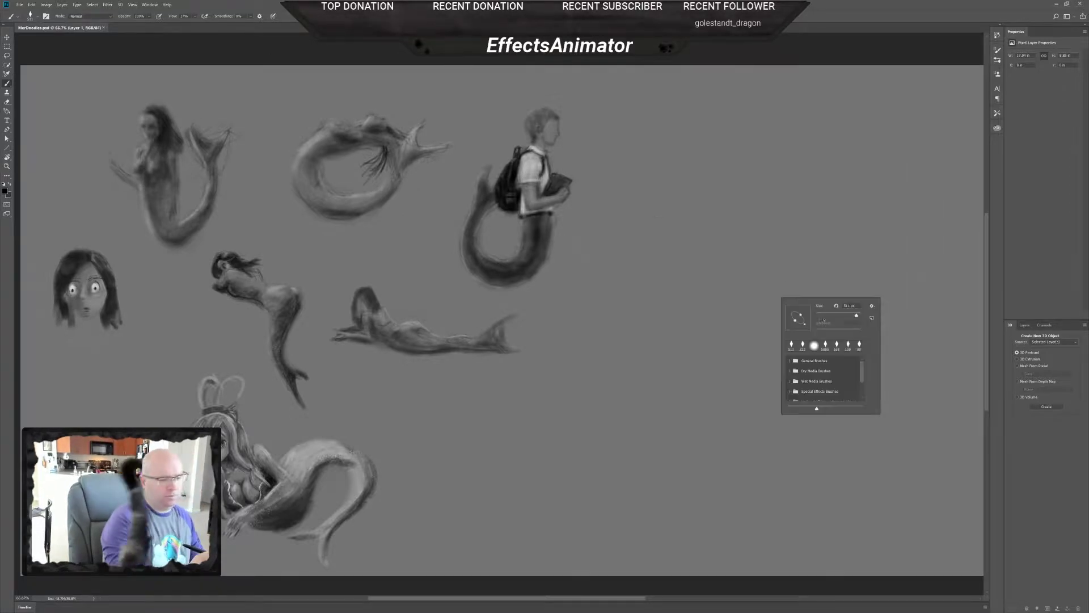
pyautogui.click(829, 315)
pyautogui.click(823, 52)
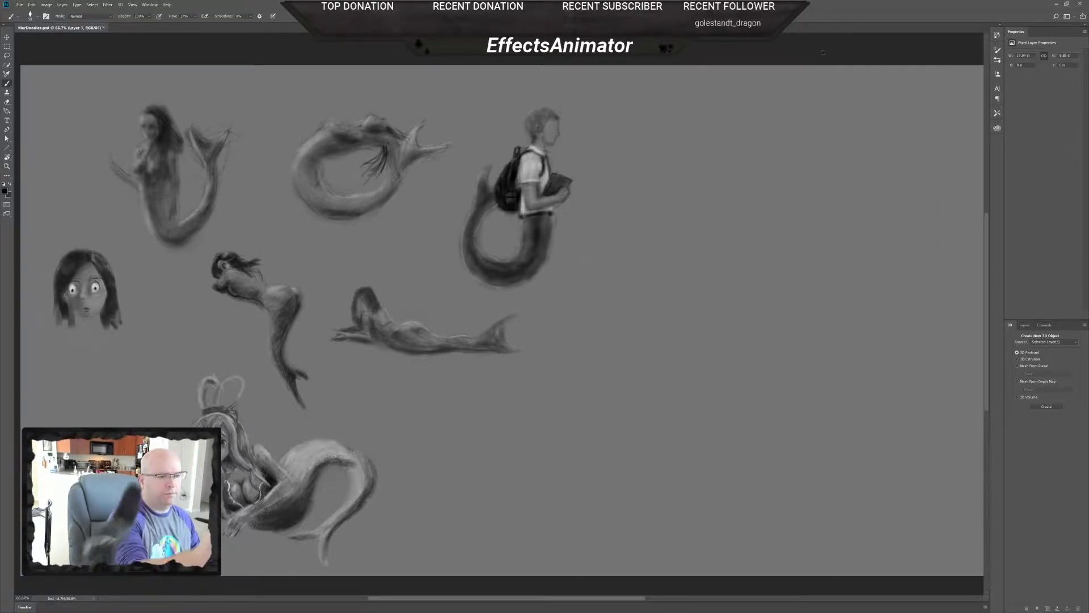
pyautogui.moveTo(726, 338)
pyautogui.mouseDown()
pyautogui.moveTo(764, 286)
pyautogui.moveTo(846, 355)
pyautogui.mouseUp()
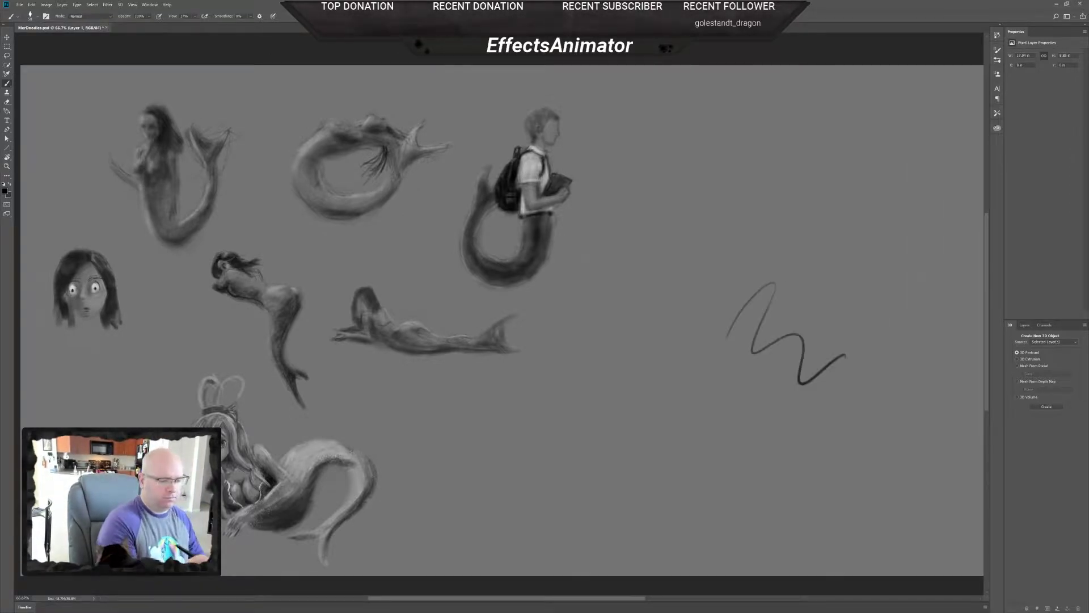
pyautogui.hotkey('ctrl', 'z')
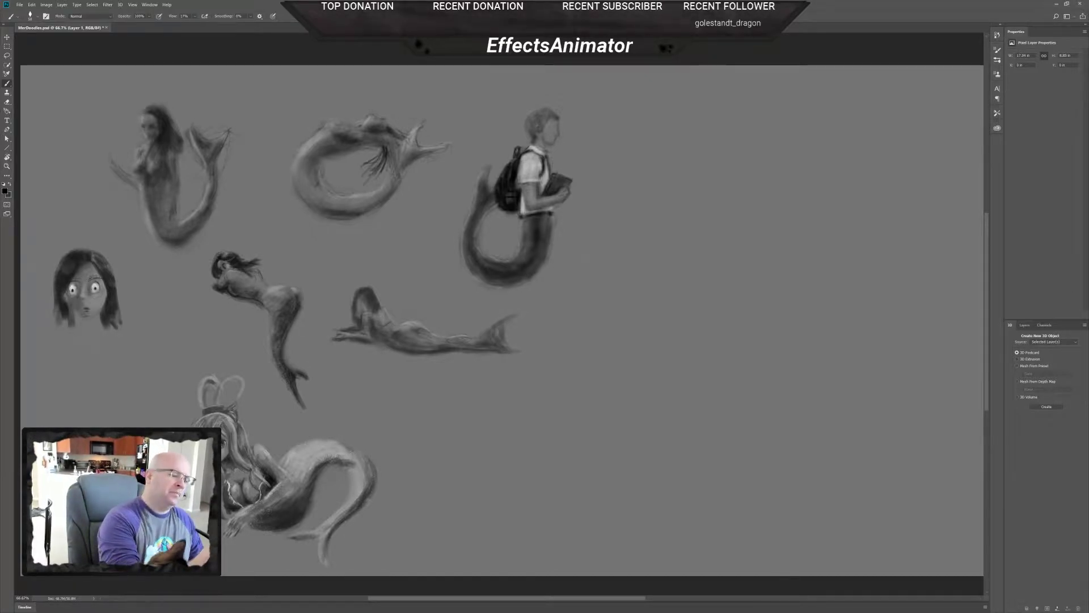
pyautogui.moveTo(729, 274); pyautogui.dragTo(752, 263)
pyautogui.moveTo(683, 282)
pyautogui.mouseDown()
pyautogui.moveTo(737, 251)
pyautogui.moveTo(813, 249)
pyautogui.mouseUp()
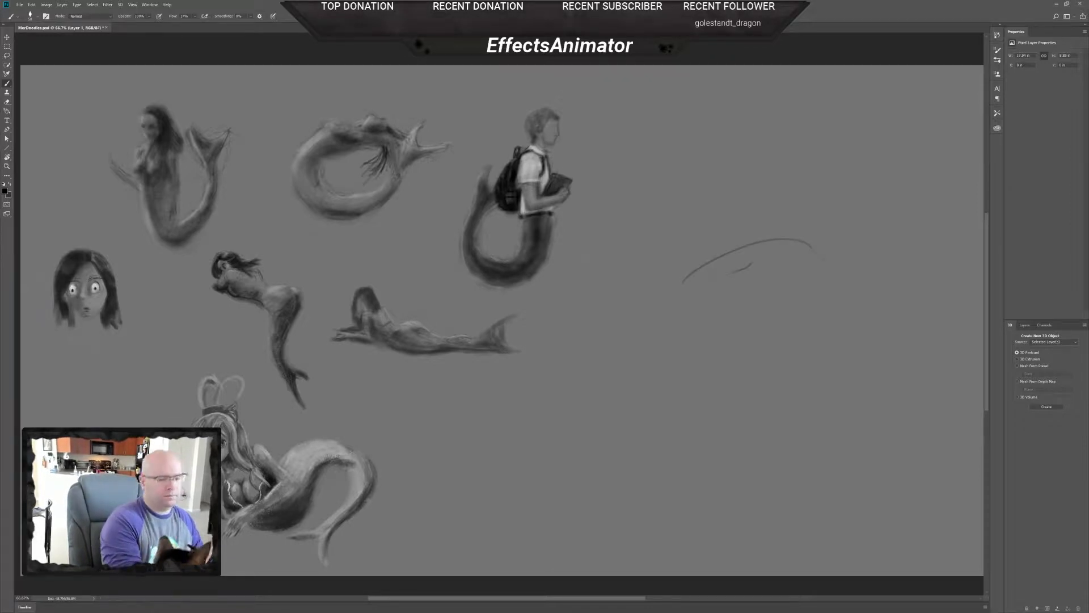
pyautogui.hotkey('ctrl', 'z')
pyautogui.hotkey('ctrl', 'z')
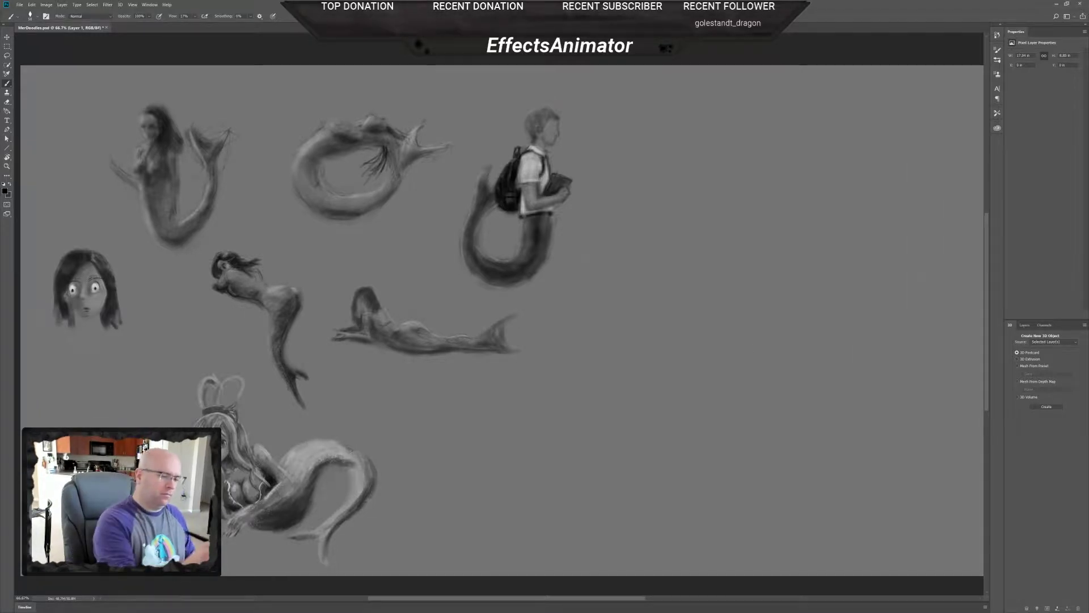
# - Rough out a round head with inner facial guide curves in the empty area beside the backpack-wearing merman
pyautogui.moveTo(788, 306); pyautogui.dragTo(652, 377)
pyautogui.keyDown('ctrl'); pyautogui.click(722, 299); pyautogui.keyUp('ctrl')
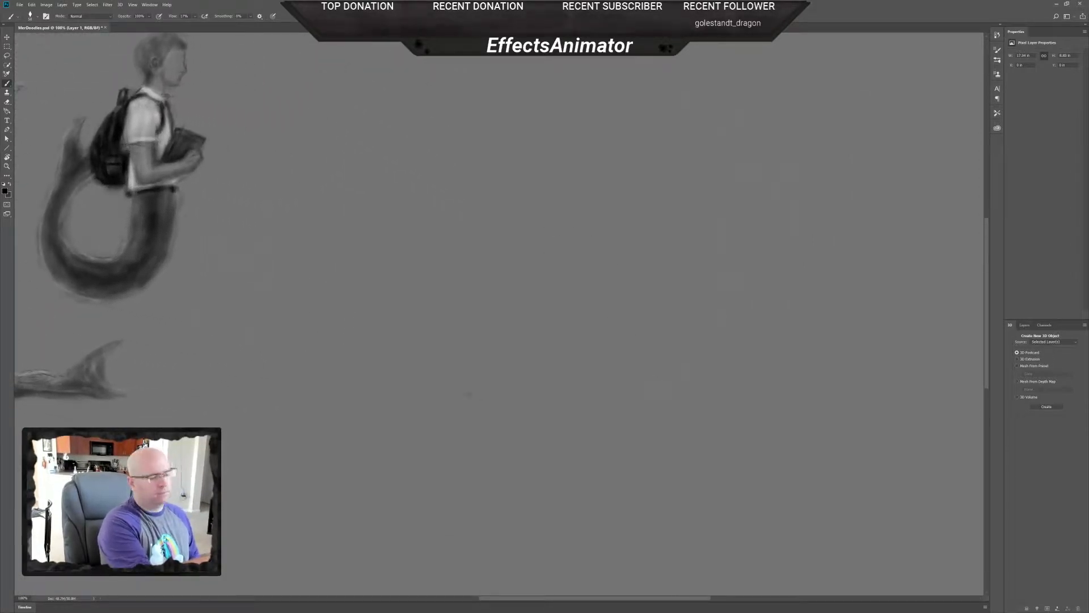
pyautogui.moveTo(533, 216); pyautogui.dragTo(589, 194)
pyautogui.moveTo(552, 235)
pyautogui.mouseDown()
pyautogui.moveTo(604, 203)
pyautogui.moveTo(597, 239)
pyautogui.mouseUp()
pyautogui.moveTo(577, 197)
pyautogui.mouseDown()
pyautogui.moveTo(536, 235)
pyautogui.moveTo(622, 228)
pyautogui.mouseUp()
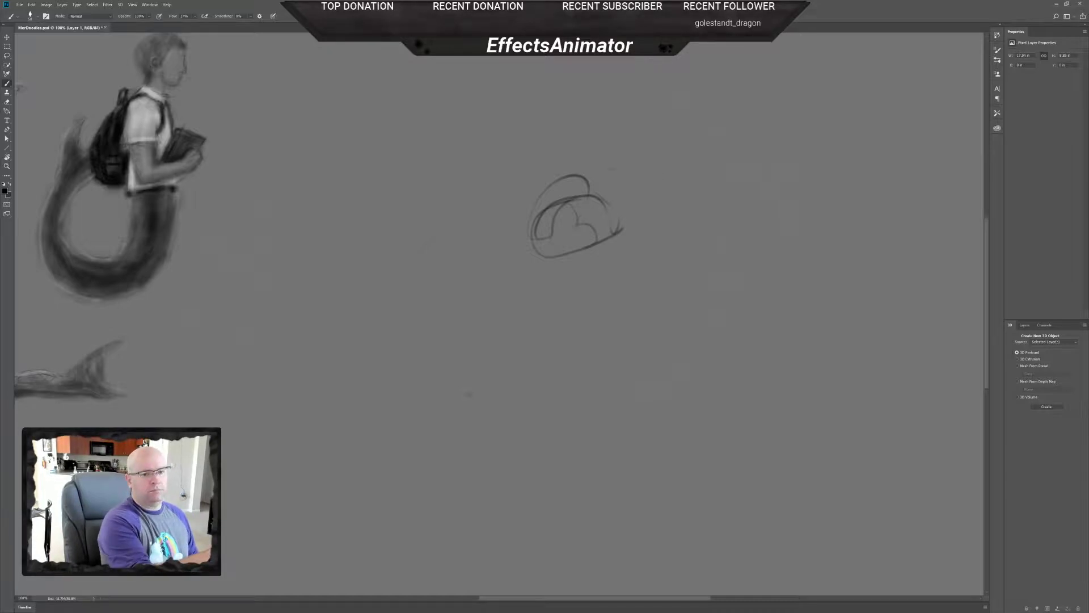
pyautogui.moveTo(529, 239)
pyautogui.mouseDown()
pyautogui.moveTo(546, 233)
pyautogui.moveTo(599, 267)
pyautogui.moveTo(546, 242)
pyautogui.mouseUp()
pyautogui.moveTo(545, 194); pyautogui.dragTo(557, 181)
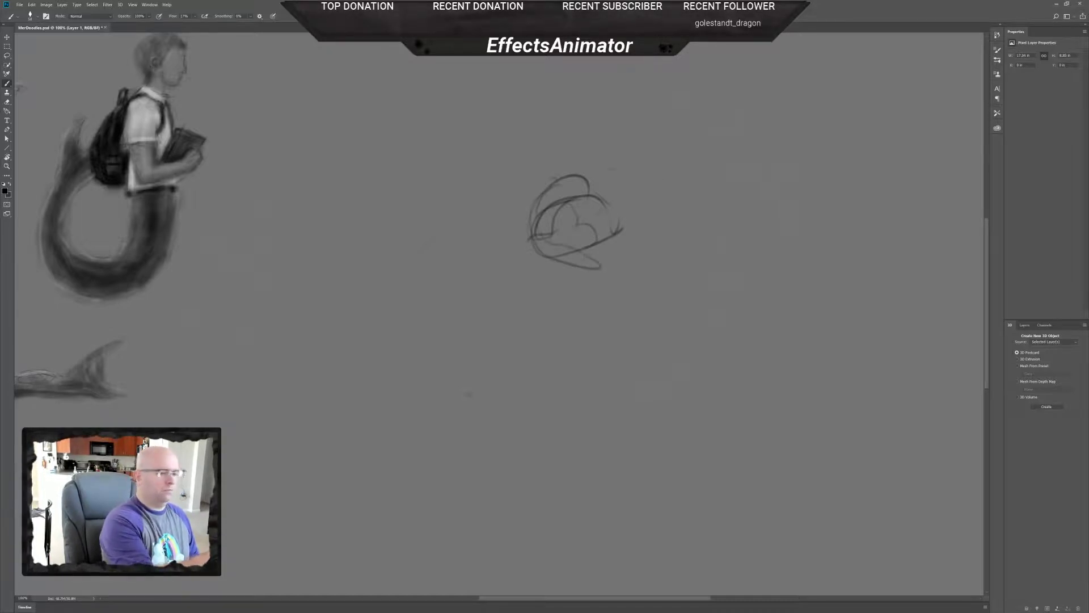
pyautogui.moveTo(566, 240)
pyautogui.mouseDown()
pyautogui.moveTo(590, 231)
pyautogui.moveTo(587, 198)
pyautogui.mouseUp()
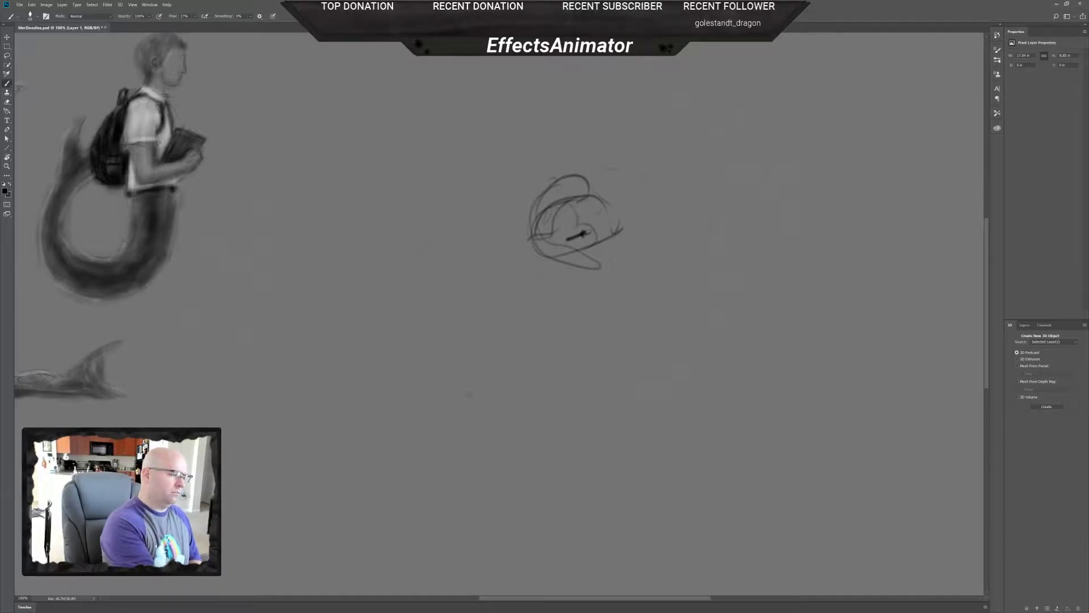
# - Sketch the jaw and neck strokes, and add a scribbled hair contour over the top of the head
pyautogui.moveTo(580, 273); pyautogui.dragTo(607, 266)
pyautogui.moveTo(589, 260)
pyautogui.mouseDown()
pyautogui.moveTo(608, 251)
pyautogui.moveTo(593, 264)
pyautogui.mouseUp()
pyautogui.moveTo(591, 260); pyautogui.dragTo(606, 250)
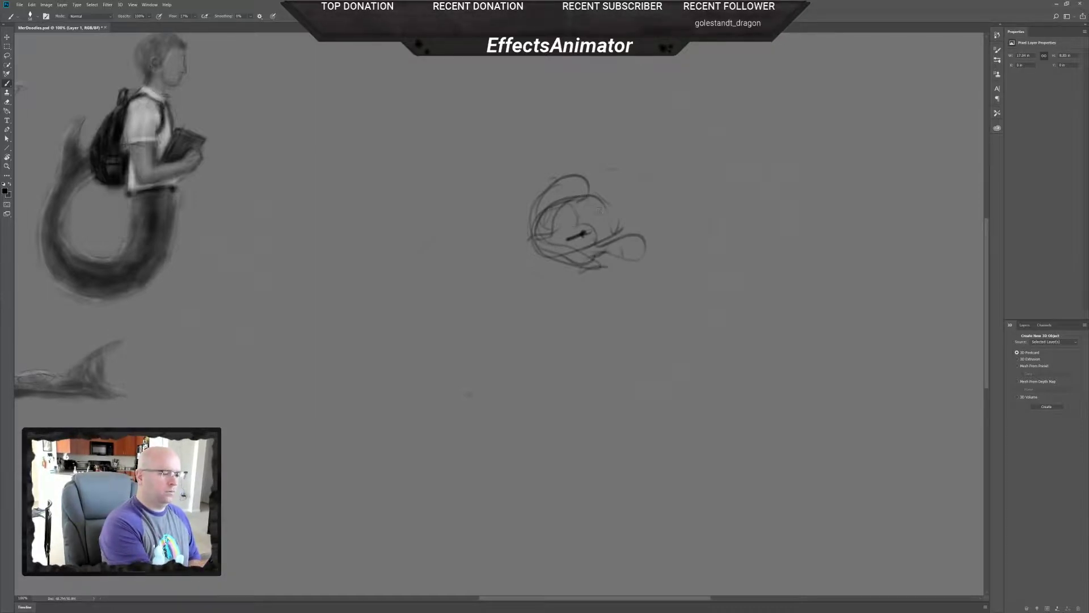
pyautogui.moveTo(587, 177)
pyautogui.mouseDown()
pyautogui.moveTo(613, 211)
pyautogui.moveTo(607, 200)
pyautogui.mouseUp()
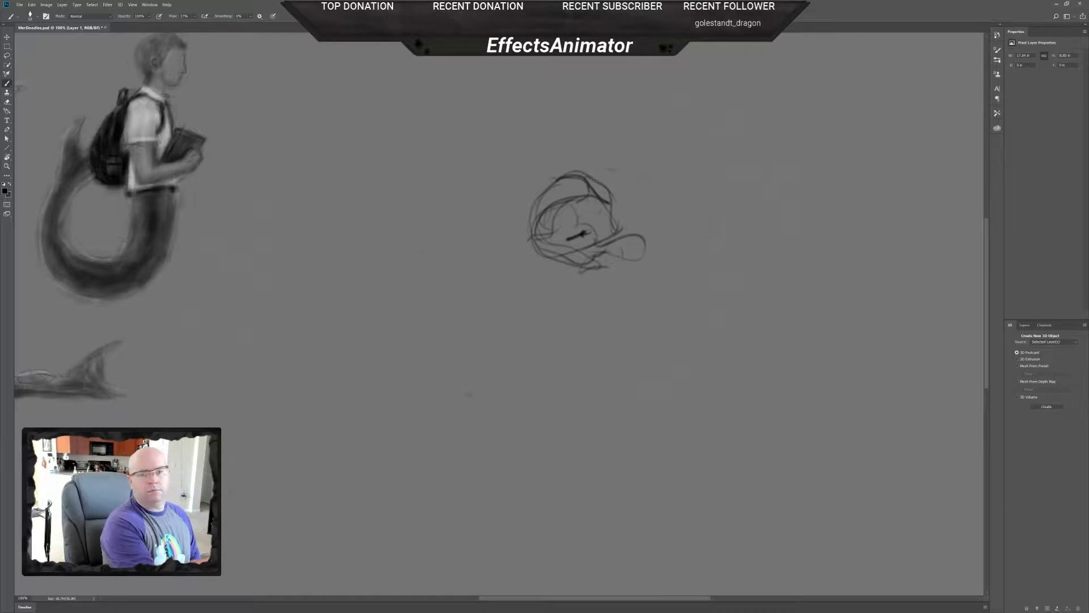
pyautogui.moveTo(567, 170)
pyautogui.mouseDown()
pyautogui.moveTo(524, 204)
pyautogui.moveTo(557, 169)
pyautogui.mouseUp()
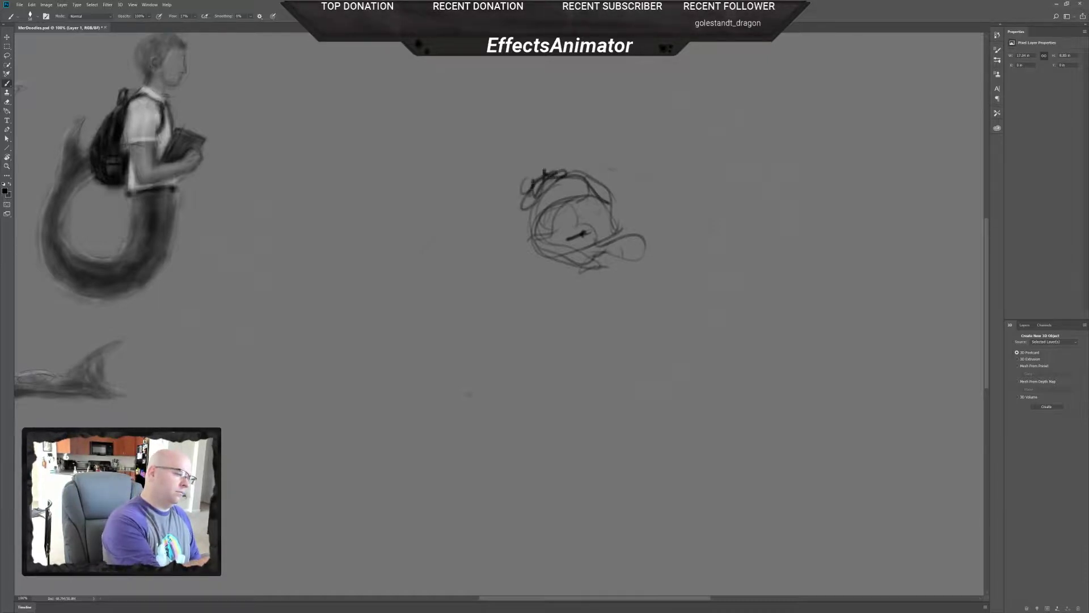
pyautogui.moveTo(523, 224)
pyautogui.mouseDown()
pyautogui.moveTo(565, 172)
pyautogui.moveTo(585, 173)
pyautogui.mouseUp()
# - Sketch the shoulder curves on both sides below the head and the line of the upper back
pyautogui.moveTo(605, 256); pyautogui.dragTo(624, 308)
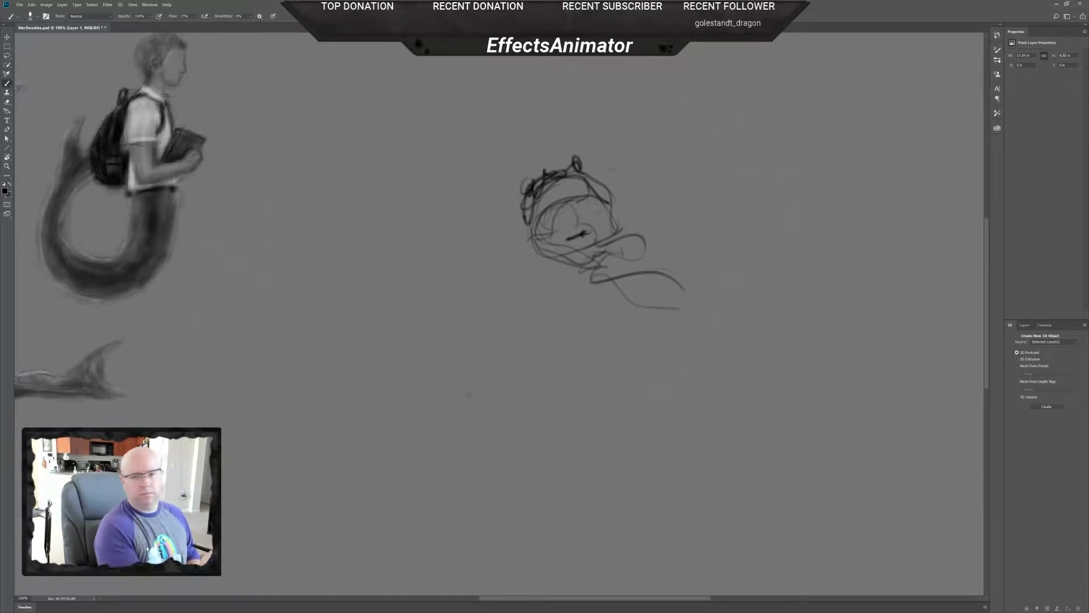
pyautogui.moveTo(624, 251)
pyautogui.mouseDown()
pyautogui.moveTo(656, 260)
pyautogui.moveTo(615, 222)
pyautogui.moveTo(537, 256)
pyautogui.moveTo(617, 248)
pyautogui.mouseUp()
pyautogui.moveTo(565, 272)
pyautogui.mouseDown()
pyautogui.moveTo(555, 294)
pyautogui.moveTo(570, 271)
pyautogui.mouseUp()
pyautogui.moveTo(512, 301); pyautogui.dragTo(541, 267)
pyautogui.moveTo(567, 275); pyautogui.dragTo(584, 290)
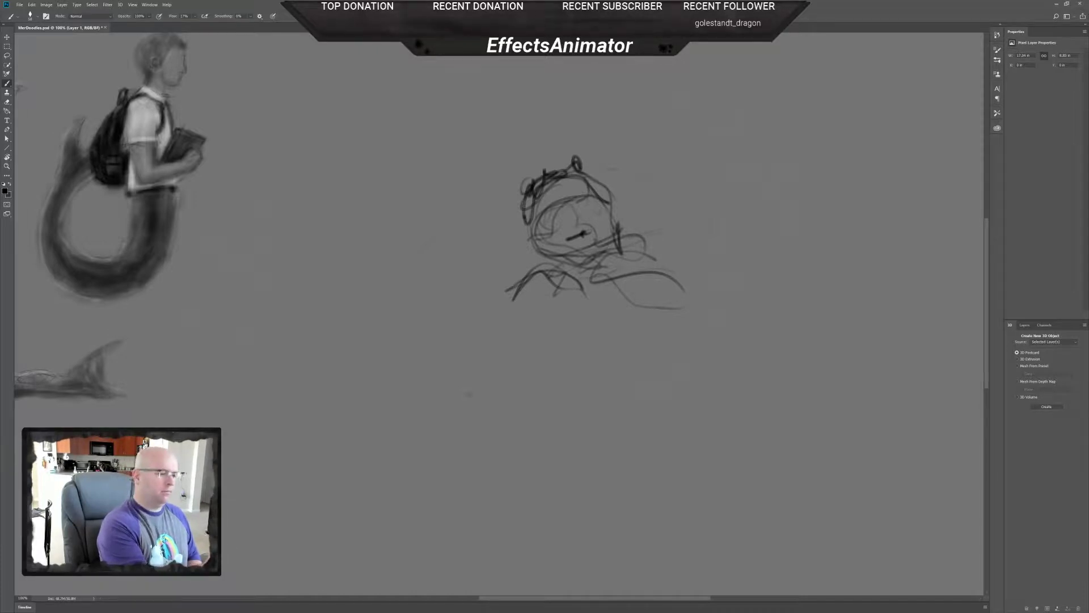
pyautogui.moveTo(622, 239)
pyautogui.mouseDown()
pyautogui.moveTo(702, 237)
pyautogui.moveTo(697, 259)
pyautogui.moveTo(687, 249)
pyautogui.mouseUp()
pyautogui.moveTo(621, 288); pyautogui.dragTo(706, 269)
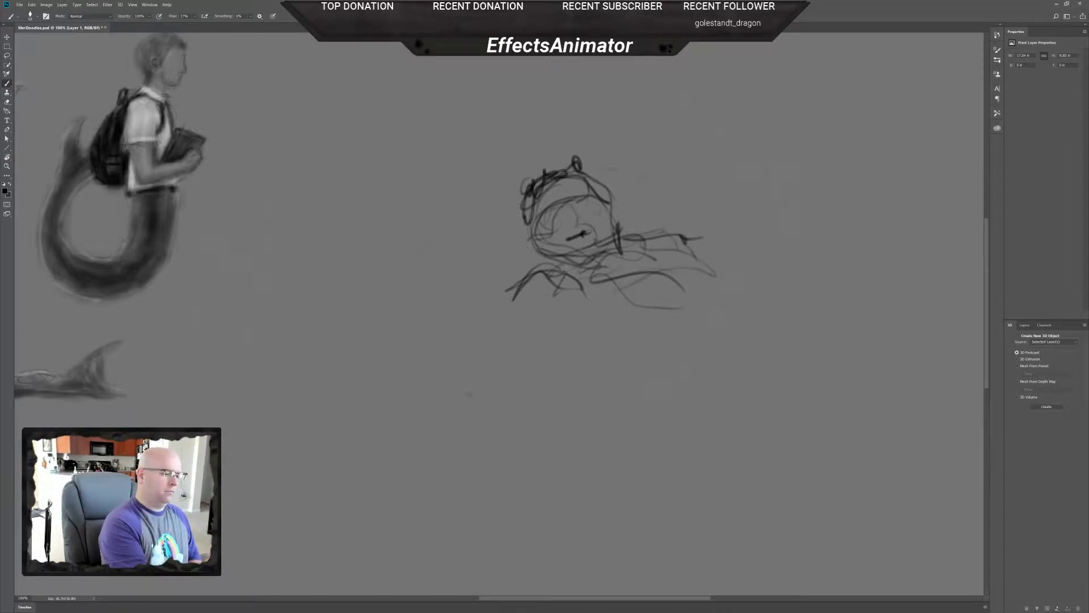
# - Draw sweeping chest and torso contours beneath the shoulders, with a small loop hanging below the chest
pyautogui.moveTo(536, 271)
pyautogui.mouseDown()
pyautogui.moveTo(583, 295)
pyautogui.moveTo(687, 271)
pyautogui.mouseUp()
pyautogui.moveTo(615, 316); pyautogui.dragTo(673, 298)
pyautogui.moveTo(556, 291)
pyautogui.mouseDown()
pyautogui.moveTo(614, 320)
pyautogui.moveTo(657, 304)
pyautogui.mouseUp()
pyautogui.moveTo(648, 244)
pyautogui.mouseDown()
pyautogui.moveTo(674, 260)
pyautogui.moveTo(630, 323)
pyautogui.moveTo(711, 286)
pyautogui.mouseUp()
pyautogui.moveTo(641, 318); pyautogui.dragTo(601, 357)
pyautogui.moveTo(601, 295); pyautogui.dragTo(752, 288)
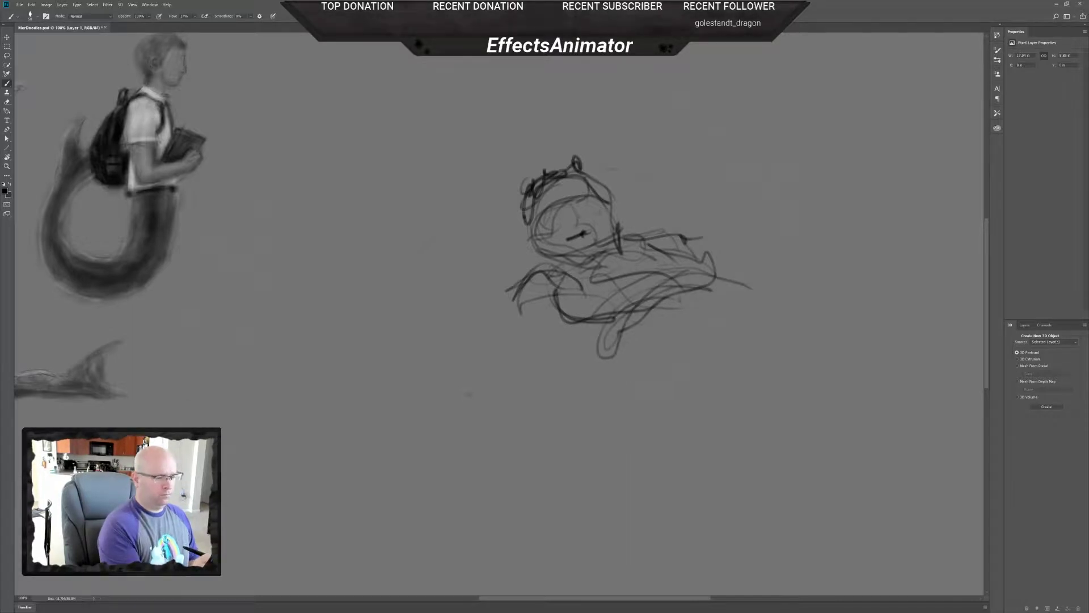
# - Sketch the rounded belly and hip contours beneath the torso
pyautogui.moveTo(707, 340); pyautogui.dragTo(618, 356)
pyautogui.moveTo(624, 321); pyautogui.dragTo(628, 337)
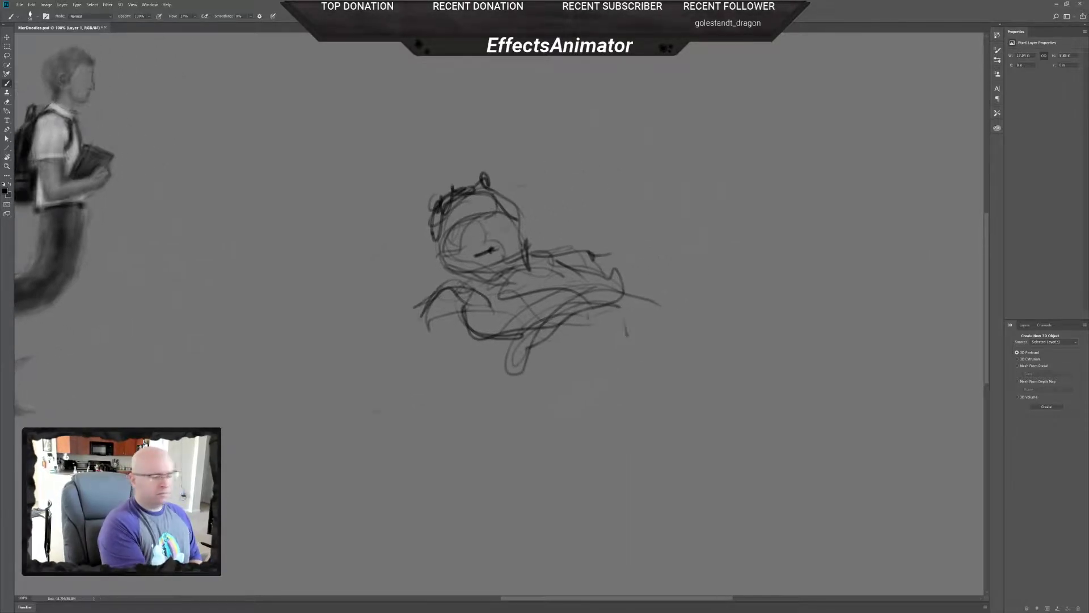
pyautogui.moveTo(517, 328)
pyautogui.mouseDown()
pyautogui.moveTo(614, 289)
pyautogui.moveTo(649, 379)
pyautogui.moveTo(674, 368)
pyautogui.moveTo(500, 363)
pyautogui.mouseUp()
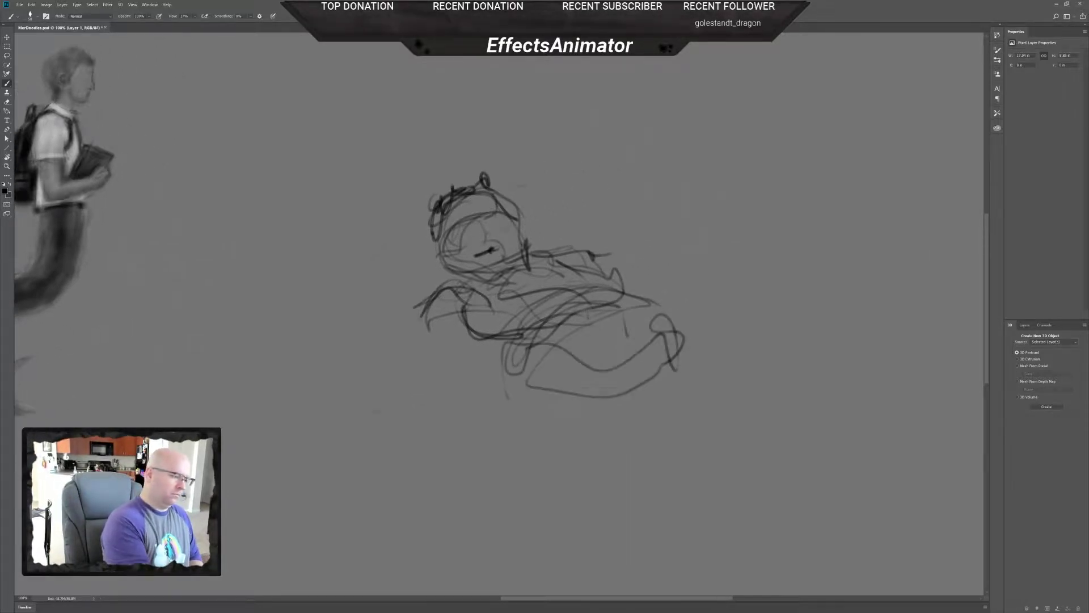
pyautogui.moveTo(561, 386); pyautogui.dragTo(510, 341)
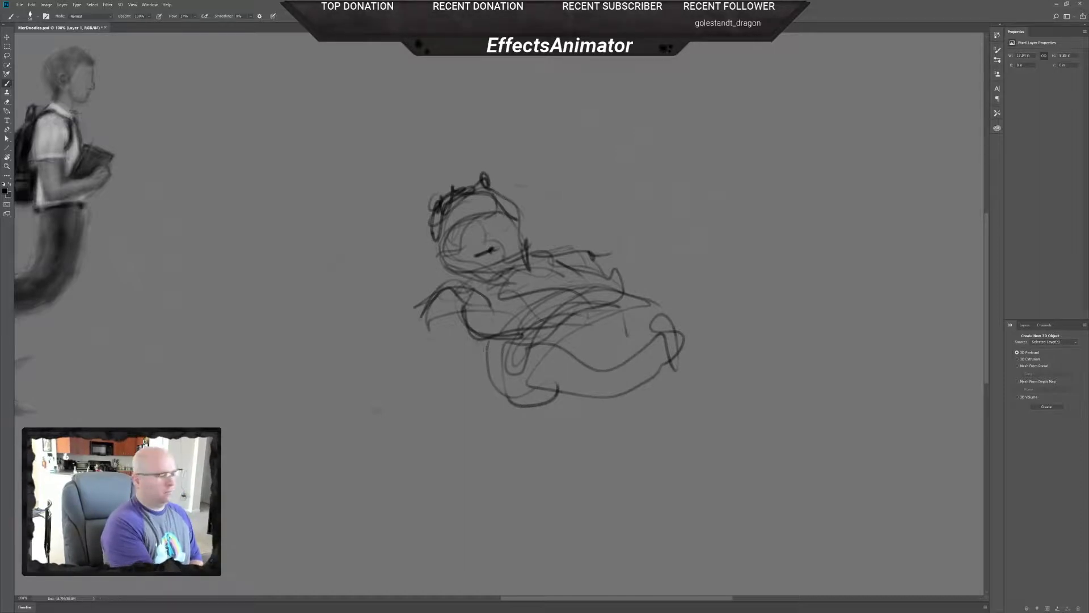
# - Sketch the near arm reaching down from the shoulder, building up the upper arm, forearm and hand
pyautogui.moveTo(426, 334); pyautogui.dragTo(471, 359)
pyautogui.moveTo(436, 293)
pyautogui.mouseDown()
pyautogui.moveTo(413, 344)
pyautogui.moveTo(476, 352)
pyautogui.moveTo(413, 391)
pyautogui.moveTo(411, 375)
pyautogui.moveTo(450, 361)
pyautogui.mouseUp()
pyautogui.moveTo(412, 371)
pyautogui.mouseDown()
pyautogui.moveTo(460, 352)
pyautogui.moveTo(442, 353)
pyautogui.mouseUp()
pyautogui.moveTo(406, 373)
pyautogui.mouseDown()
pyautogui.moveTo(448, 343)
pyautogui.moveTo(455, 400)
pyautogui.moveTo(440, 419)
pyautogui.mouseUp()
pyautogui.moveTo(447, 380)
pyautogui.mouseDown()
pyautogui.moveTo(424, 393)
pyautogui.moveTo(412, 365)
pyautogui.moveTo(390, 410)
pyautogui.mouseUp()
pyautogui.moveTo(440, 420)
pyautogui.mouseDown()
pyautogui.moveTo(423, 433)
pyautogui.moveTo(397, 430)
pyautogui.mouseUp()
pyautogui.moveTo(435, 415)
pyautogui.mouseDown()
pyautogui.moveTo(421, 444)
pyautogui.moveTo(412, 422)
pyautogui.mouseUp()
pyautogui.moveTo(423, 385); pyautogui.dragTo(431, 402)
pyautogui.moveTo(402, 423); pyautogui.dragTo(435, 418)
pyautogui.moveTo(425, 379); pyautogui.dragTo(391, 401)
pyautogui.moveTo(389, 419)
pyautogui.mouseDown()
pyautogui.moveTo(418, 432)
pyautogui.moveTo(409, 436)
pyautogui.mouseUp()
pyautogui.moveTo(418, 433); pyautogui.dragTo(383, 456)
pyautogui.moveTo(386, 421)
pyautogui.mouseDown()
pyautogui.moveTo(380, 464)
pyautogui.moveTo(347, 493)
pyautogui.moveTo(389, 501)
pyautogui.moveTo(407, 481)
pyautogui.mouseUp()
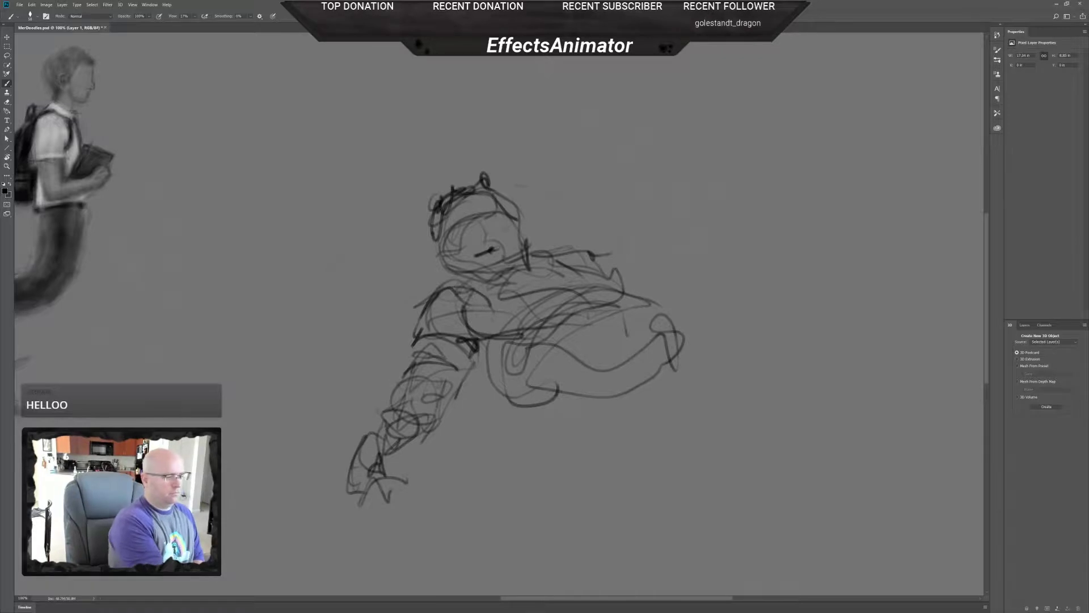
# - Sketch the far arm extending outward from beside the head and bending downward at the elbow
pyautogui.moveTo(436, 256); pyautogui.dragTo(401, 280)
pyautogui.moveTo(431, 264); pyautogui.dragTo(369, 291)
pyautogui.moveTo(345, 337)
pyautogui.mouseDown()
pyautogui.moveTo(406, 310)
pyautogui.moveTo(363, 302)
pyautogui.mouseUp()
pyautogui.moveTo(359, 329); pyautogui.dragTo(376, 336)
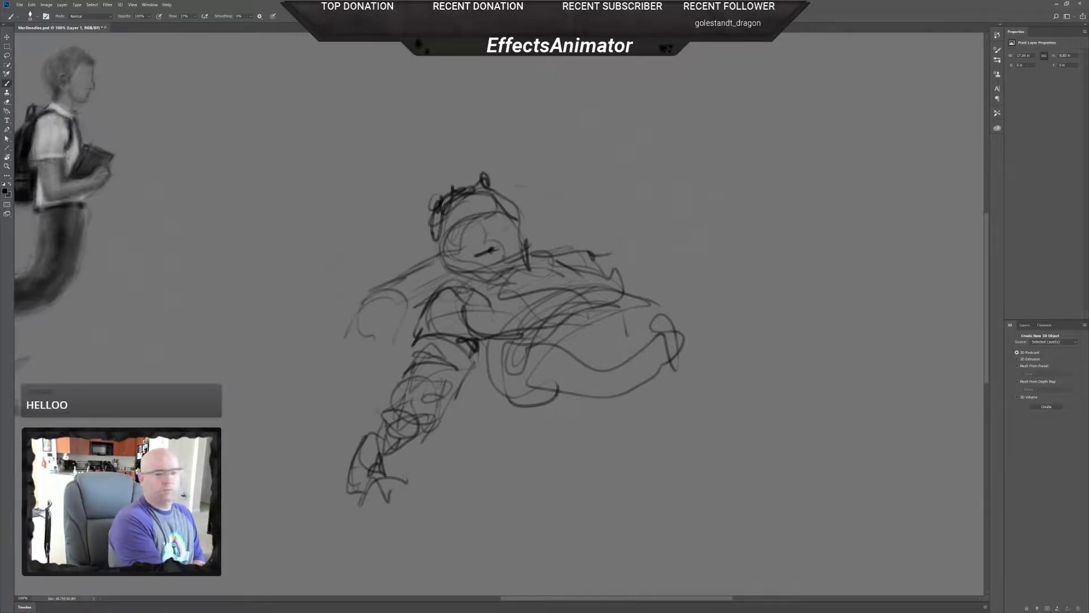
pyautogui.moveTo(384, 296)
pyautogui.mouseDown()
pyautogui.moveTo(414, 334)
pyautogui.moveTo(362, 355)
pyautogui.mouseUp()
pyautogui.moveTo(361, 312); pyautogui.dragTo(363, 360)
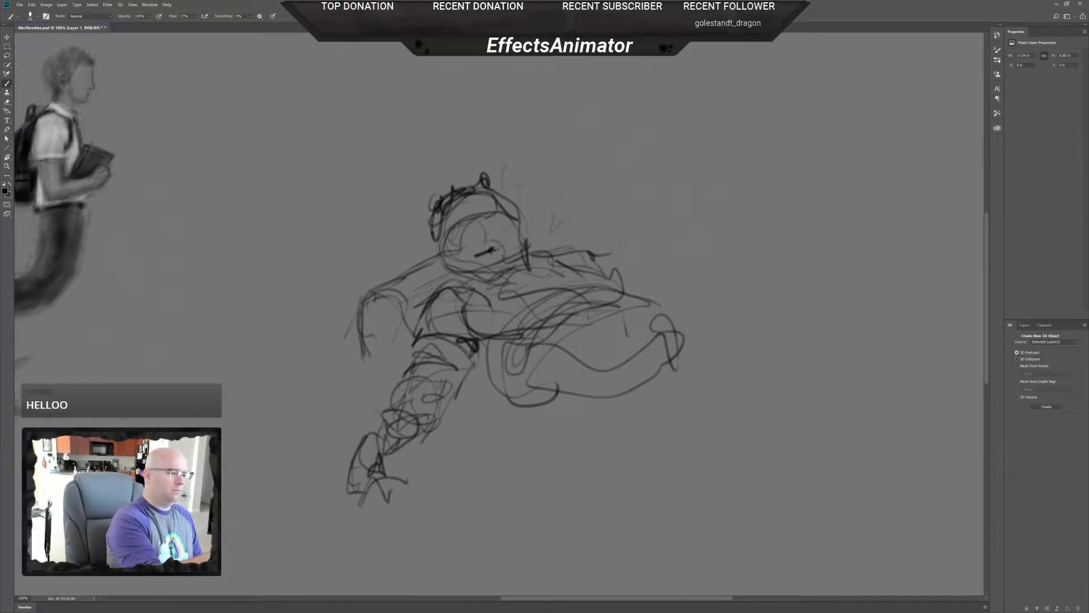
# - Draw a large arched tail shape rising behind the head and curving down to the lower back
pyautogui.moveTo(500, 196)
pyautogui.mouseDown()
pyautogui.moveTo(544, 142)
pyautogui.moveTo(651, 170)
pyautogui.mouseUp()
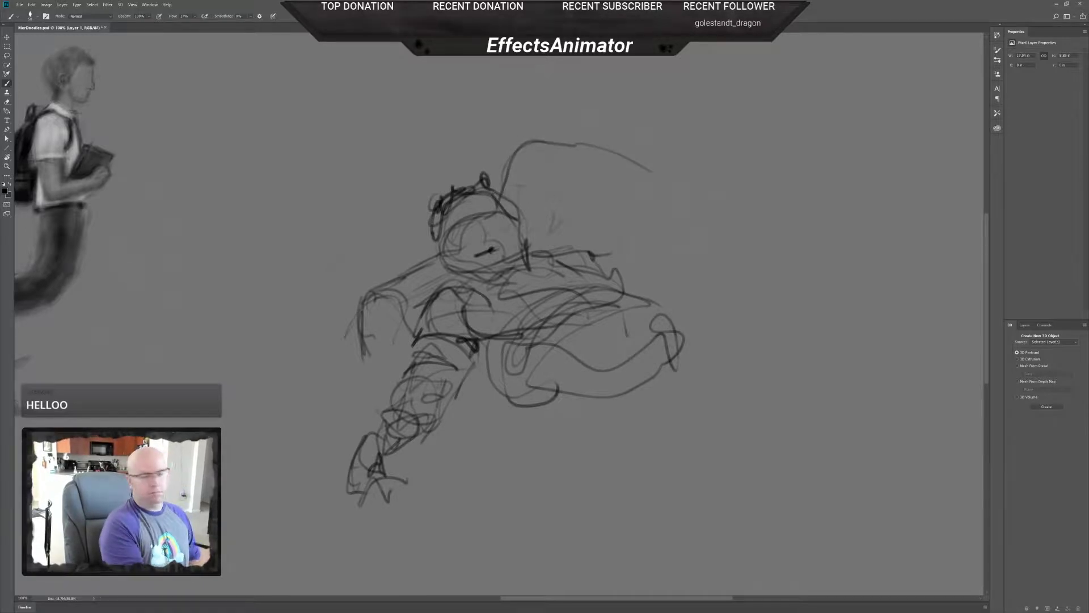
pyautogui.moveTo(537, 173); pyautogui.dragTo(545, 151)
pyautogui.moveTo(618, 150)
pyautogui.mouseDown()
pyautogui.moveTo(667, 170)
pyautogui.moveTo(658, 279)
pyautogui.mouseUp()
pyautogui.moveTo(673, 182); pyautogui.dragTo(655, 290)
pyautogui.moveTo(595, 150)
pyautogui.mouseDown()
pyautogui.moveTo(669, 182)
pyautogui.moveTo(641, 287)
pyautogui.mouseUp()
pyautogui.moveTo(667, 173); pyautogui.dragTo(639, 286)
pyautogui.moveTo(587, 134); pyautogui.dragTo(622, 152)
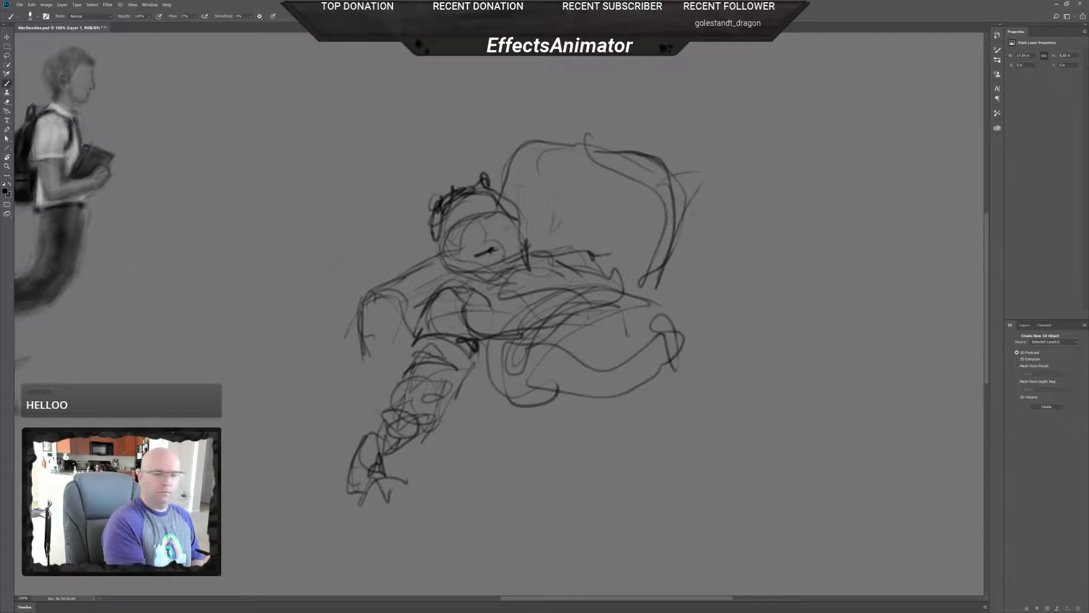
# - Sketch the tail's curved underside beneath the hips and a loose arc extending outward past the bend
pyautogui.moveTo(582, 397)
pyautogui.mouseDown()
pyautogui.moveTo(635, 358)
pyautogui.moveTo(653, 373)
pyautogui.mouseUp()
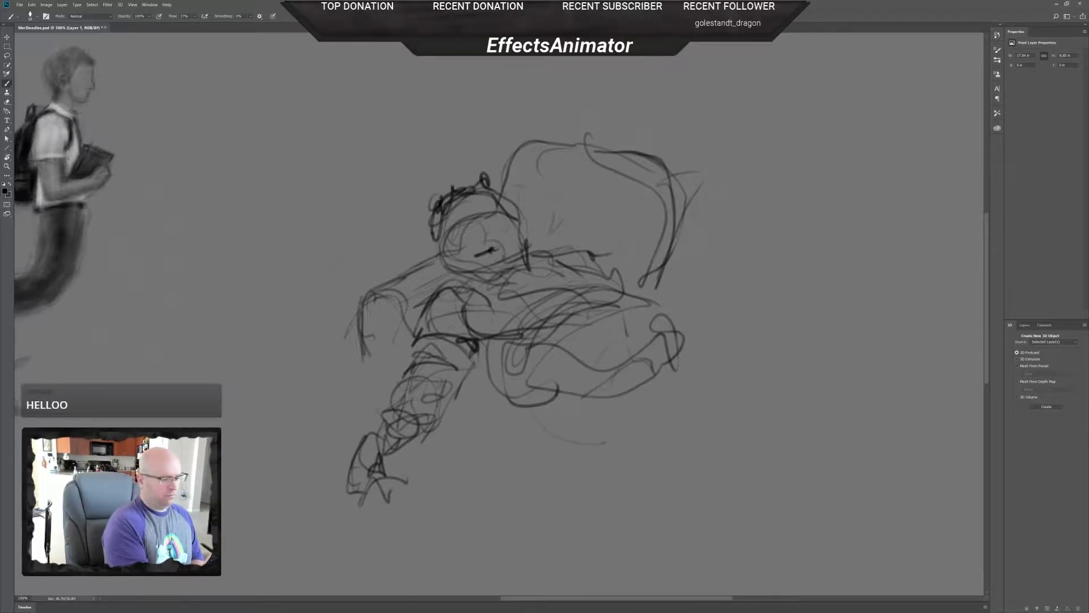
pyautogui.moveTo(553, 410); pyautogui.dragTo(597, 435)
pyautogui.moveTo(517, 390)
pyautogui.mouseDown()
pyautogui.moveTo(551, 440)
pyautogui.moveTo(614, 431)
pyautogui.mouseUp()
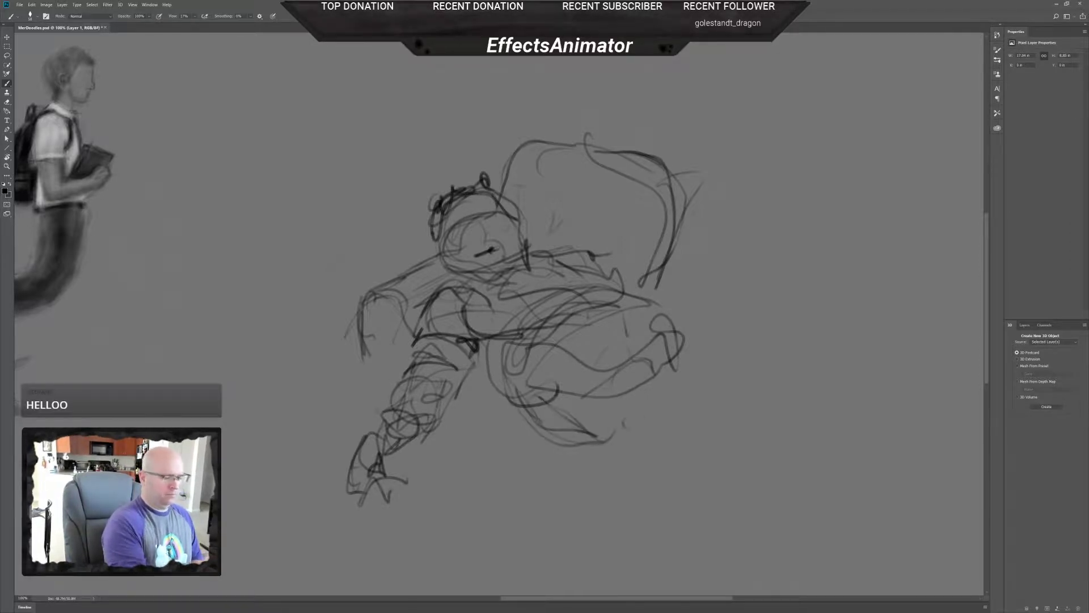
pyautogui.moveTo(656, 394); pyautogui.dragTo(625, 435)
pyautogui.moveTo(675, 370)
pyautogui.mouseDown()
pyautogui.moveTo(720, 389)
pyautogui.moveTo(760, 386)
pyautogui.mouseUp()
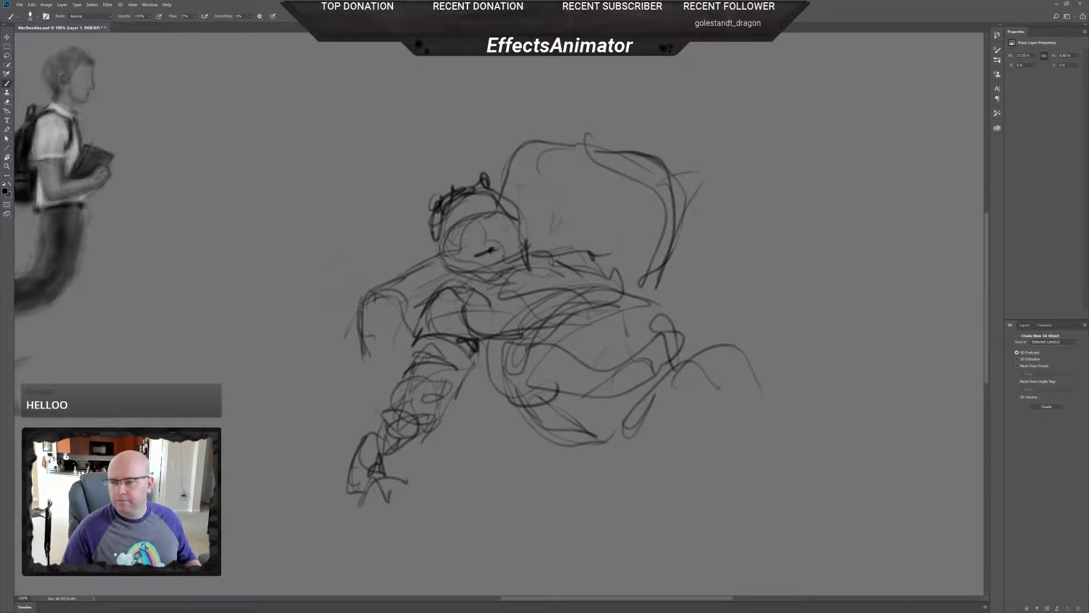
# - Rough in the top and side edges of a boxy couch back cushion beside the arched shape behind the figure
pyautogui.moveTo(666, 287)
pyautogui.mouseDown()
pyautogui.moveTo(708, 195)
pyautogui.moveTo(689, 214)
pyautogui.moveTo(836, 197)
pyautogui.mouseUp()
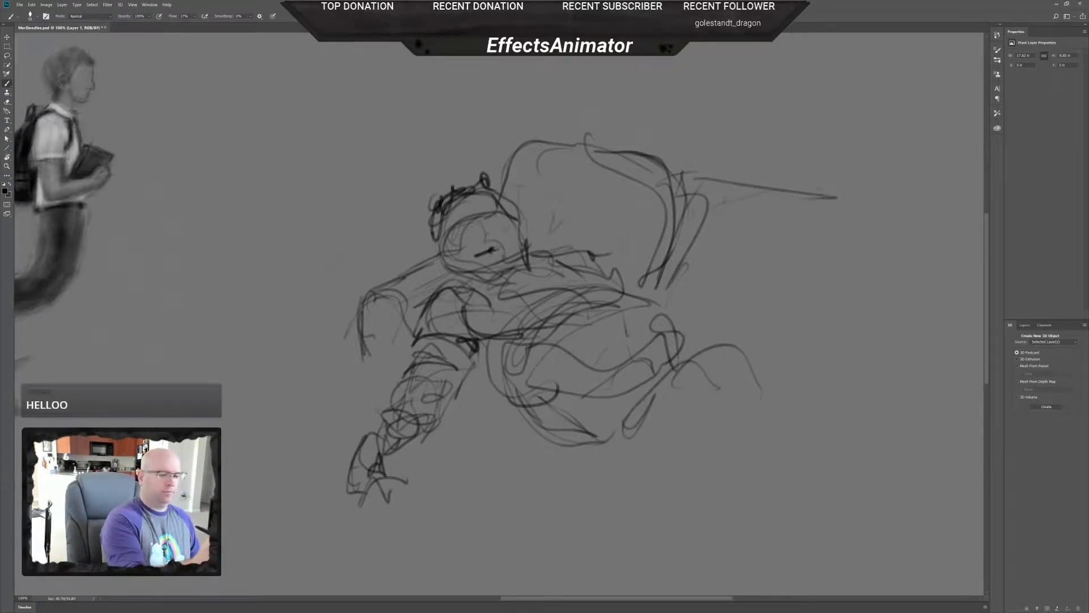
pyautogui.moveTo(729, 208); pyautogui.dragTo(815, 190)
pyautogui.moveTo(661, 284)
pyautogui.mouseDown()
pyautogui.moveTo(675, 307)
pyautogui.moveTo(715, 303)
pyautogui.mouseUp()
pyautogui.moveTo(752, 285)
pyautogui.mouseDown()
pyautogui.moveTo(852, 256)
pyautogui.moveTo(822, 200)
pyautogui.mouseUp()
pyautogui.moveTo(859, 193); pyautogui.dragTo(879, 233)
pyautogui.moveTo(809, 189)
pyautogui.mouseDown()
pyautogui.moveTo(837, 188)
pyautogui.moveTo(833, 318)
pyautogui.mouseUp()
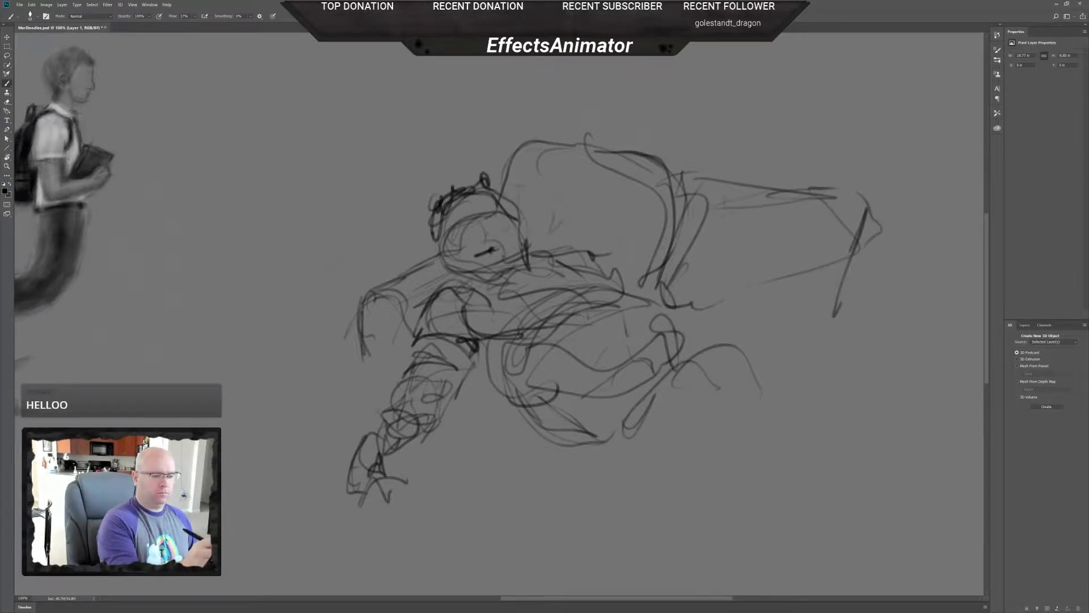
# - Close the boxy cushion with heavier bottom and outer edges, and add a rounded pad along its top
pyautogui.moveTo(851, 252); pyautogui.dragTo(828, 359)
pyautogui.moveTo(718, 297); pyautogui.dragTo(817, 309)
pyautogui.moveTo(687, 306); pyautogui.dragTo(760, 328)
pyautogui.moveTo(723, 317); pyautogui.dragTo(831, 339)
pyautogui.moveTo(674, 302); pyautogui.dragTo(756, 325)
pyautogui.moveTo(757, 323); pyautogui.dragTo(834, 340)
pyautogui.moveTo(848, 230)
pyautogui.mouseDown()
pyautogui.moveTo(859, 179)
pyautogui.moveTo(853, 272)
pyautogui.moveTo(800, 345)
pyautogui.moveTo(834, 356)
pyautogui.mouseUp()
pyautogui.moveTo(647, 232); pyautogui.dragTo(713, 263)
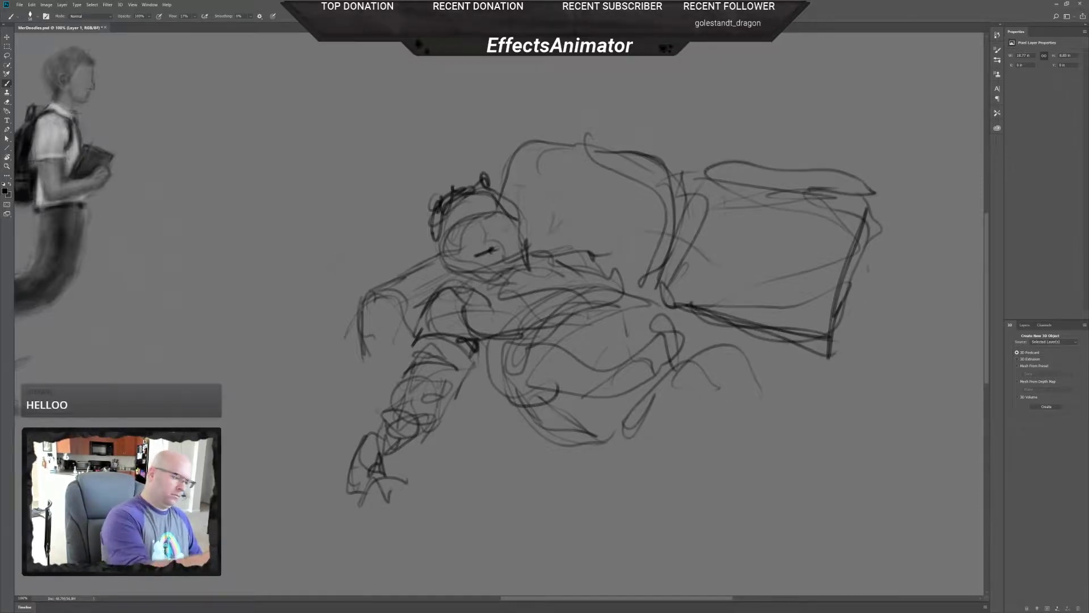
# - Add small curved strokes to the tail arc just below the boxy cushion
pyautogui.moveTo(687, 382)
pyautogui.mouseDown()
pyautogui.moveTo(705, 329)
pyautogui.moveTo(722, 327)
pyautogui.mouseUp()
pyautogui.moveTo(731, 346); pyautogui.dragTo(698, 376)
pyautogui.moveTo(695, 379); pyautogui.dragTo(754, 370)
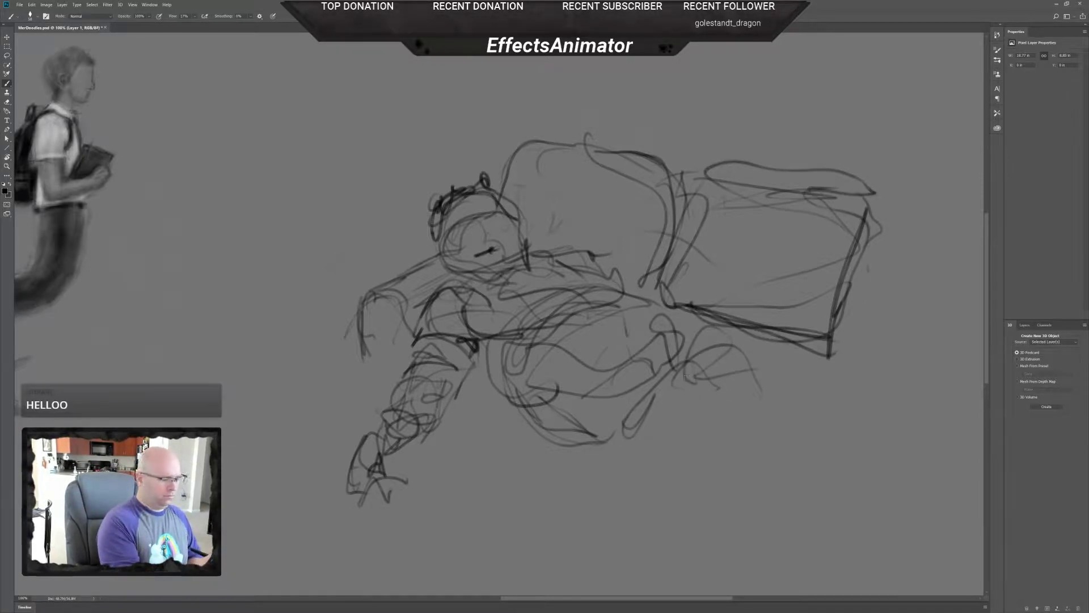
# - Lasso the whole couch and figure sketch, scale it down to about 62%, and deselect it
pyautogui.hotkey('ctrl', '-')
pyautogui.hotkey('ctrl', '-')
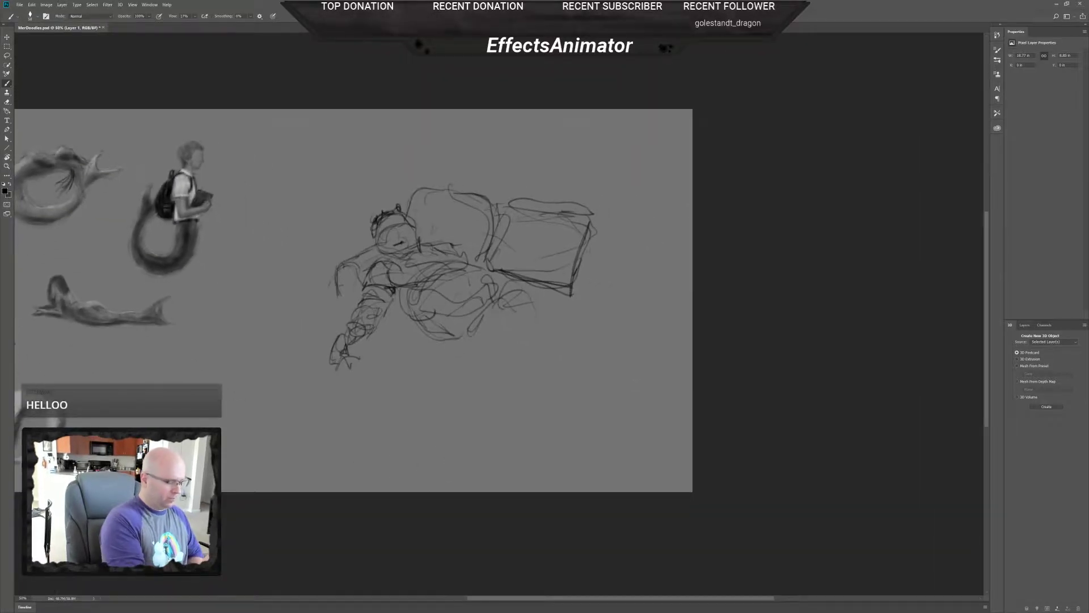
pyautogui.press('l')
pyautogui.moveTo(435, 169)
pyautogui.mouseDown()
pyautogui.moveTo(408, 167)
pyautogui.moveTo(473, 385)
pyautogui.moveTo(325, 243)
pyautogui.moveTo(369, 175)
pyautogui.mouseUp()
pyautogui.hotkey('ctrl', 't')
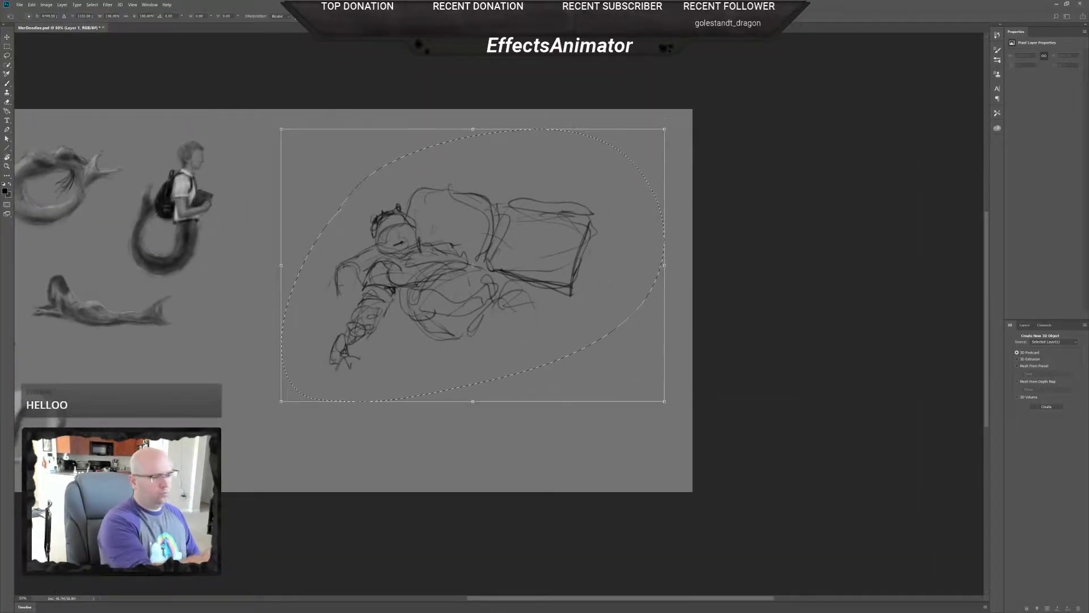
pyautogui.moveTo(667, 127); pyautogui.dragTo(521, 231)
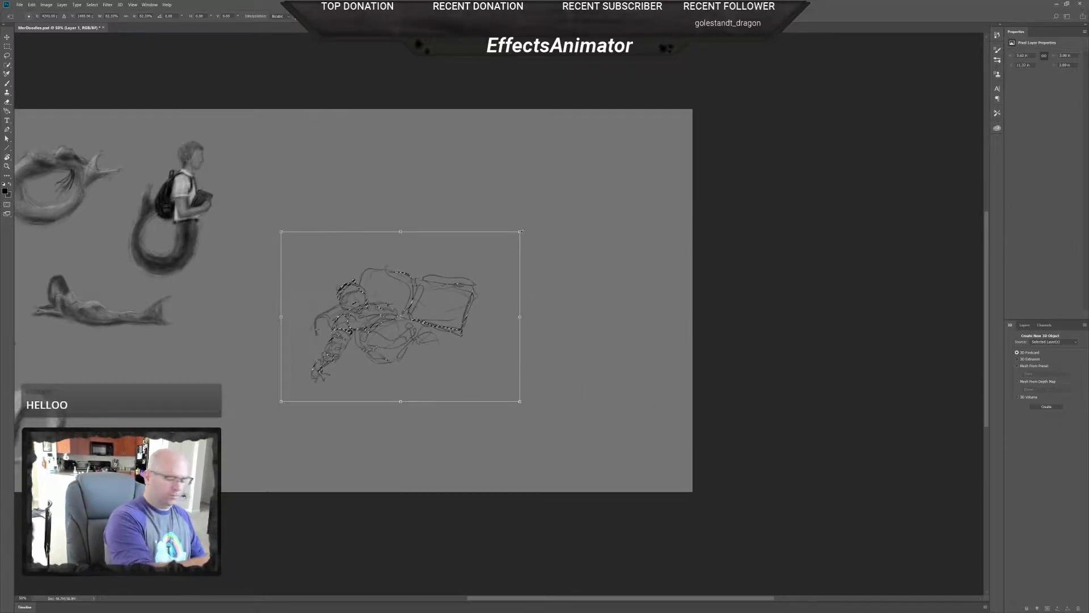
pyautogui.press('Return')
pyautogui.hotkey('ctrl', 'd')
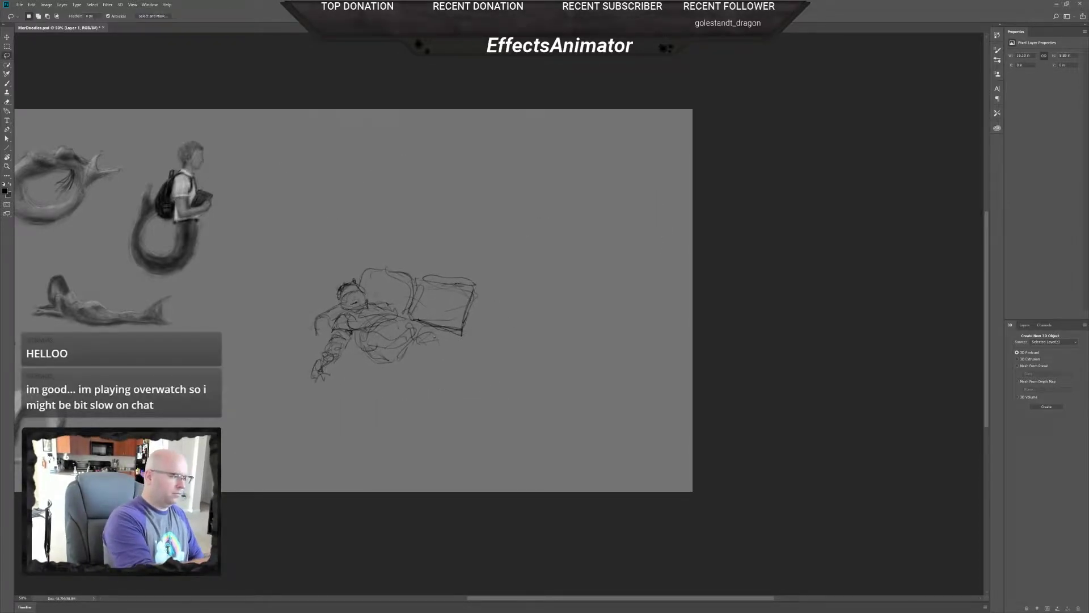
# - Brush in the couch armrest around the far arm and reinforce the edge of the cushion behind the head
pyautogui.moveTo(415, 340); pyautogui.dragTo(567, 342)
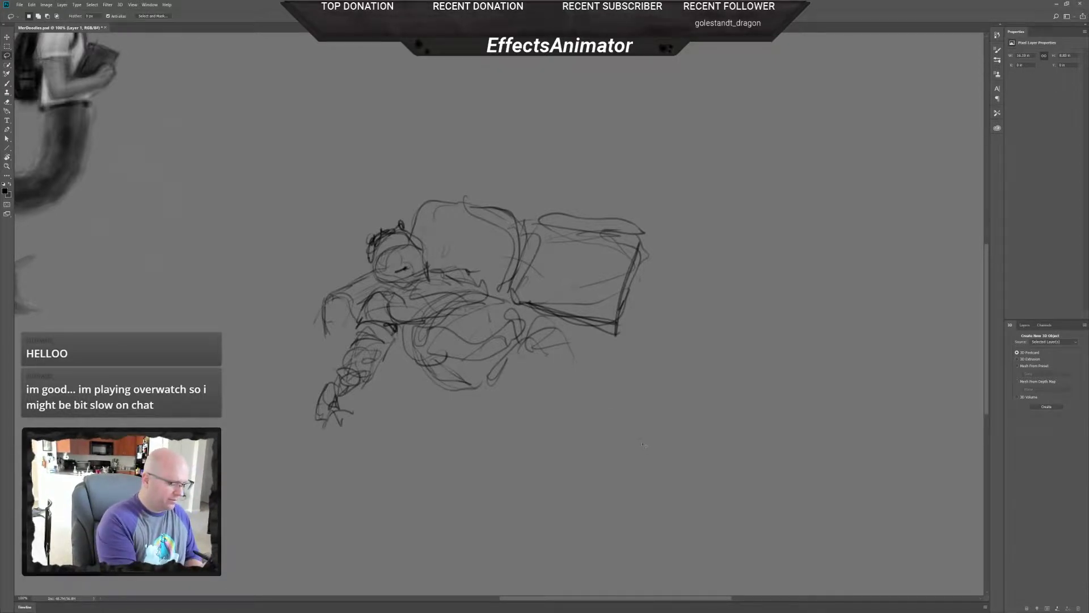
pyautogui.press('b')
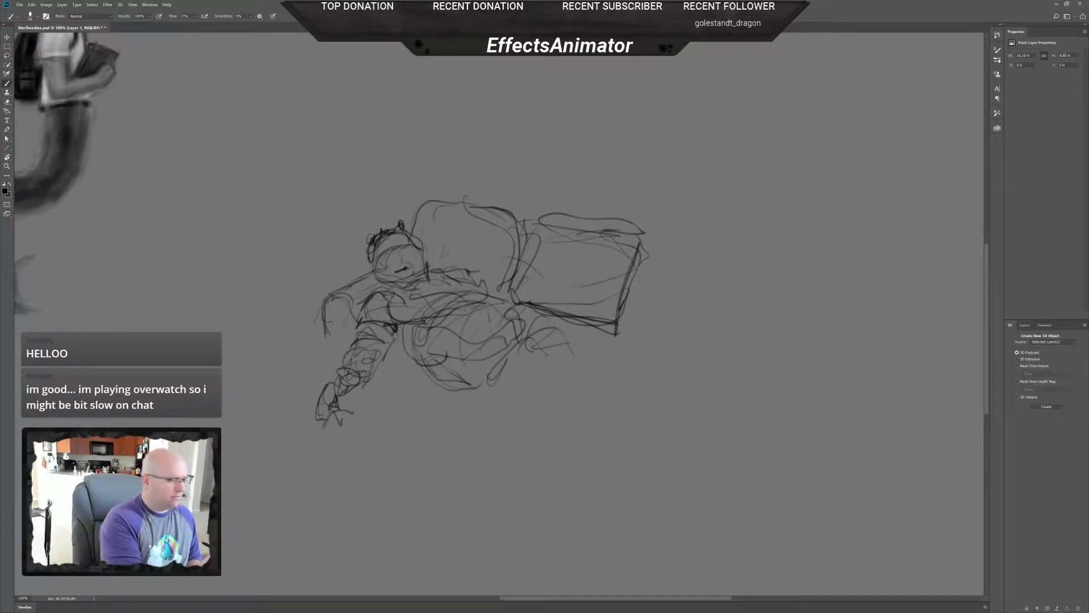
pyautogui.moveTo(399, 353); pyautogui.dragTo(440, 369)
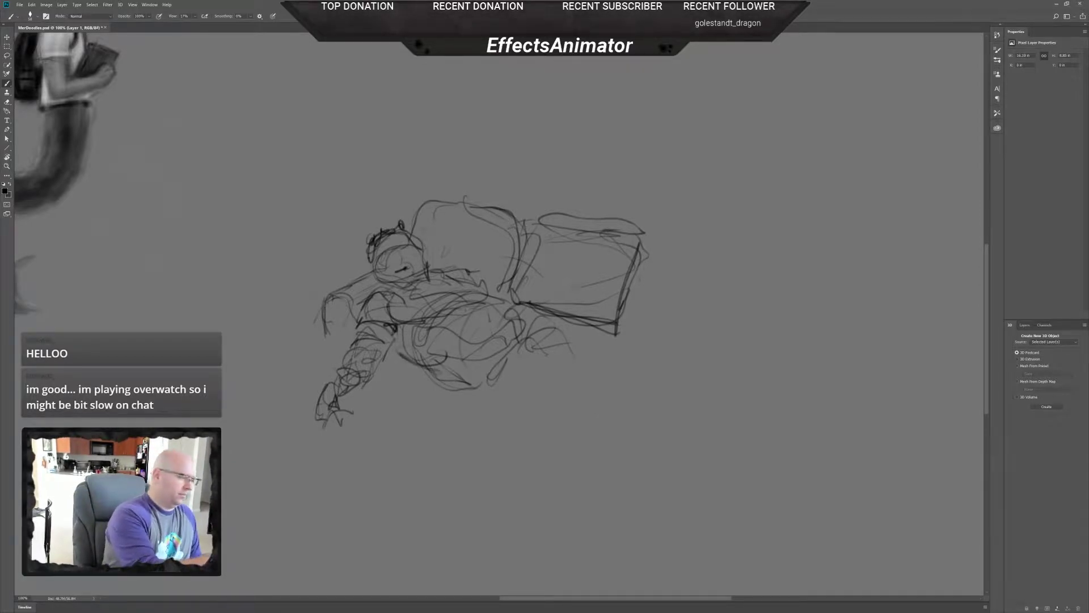
pyautogui.moveTo(340, 294); pyautogui.dragTo(363, 312)
pyautogui.moveTo(324, 293)
pyautogui.mouseDown()
pyautogui.moveTo(311, 308)
pyautogui.moveTo(318, 346)
pyautogui.mouseUp()
pyautogui.moveTo(323, 293)
pyautogui.mouseDown()
pyautogui.moveTo(318, 346)
pyautogui.moveTo(347, 283)
pyautogui.mouseUp()
pyautogui.moveTo(421, 211); pyautogui.dragTo(411, 239)
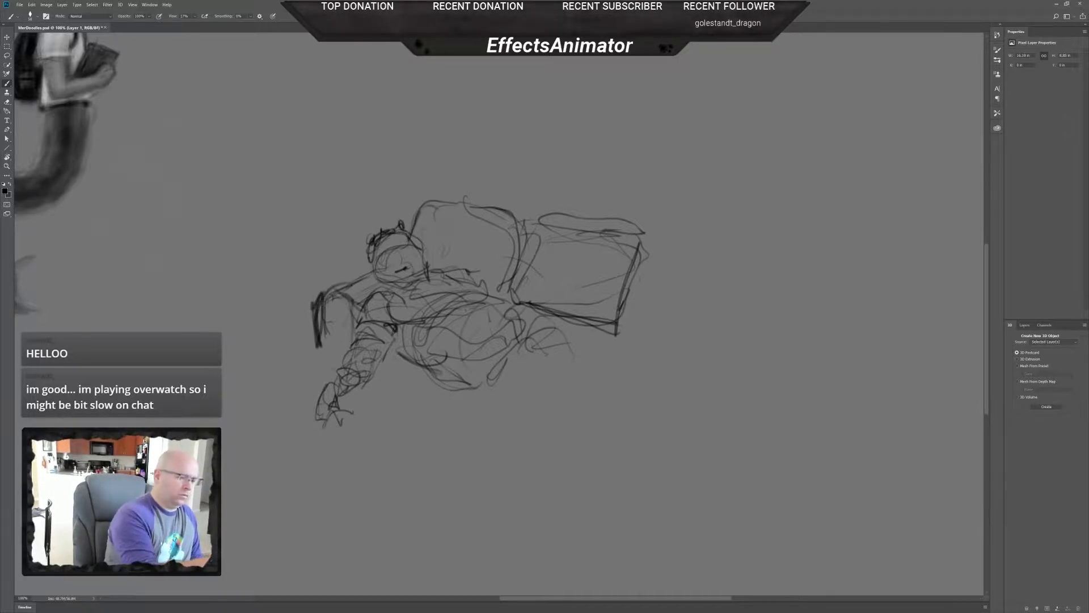
# - Draw the slanted rectangular front panel of the couch base below the hips, beside the hanging hand
pyautogui.moveTo(447, 366); pyautogui.dragTo(372, 378)
pyautogui.moveTo(399, 374)
pyautogui.mouseDown()
pyautogui.moveTo(436, 384)
pyautogui.moveTo(403, 377)
pyautogui.moveTo(460, 406)
pyautogui.mouseUp()
pyautogui.moveTo(413, 369); pyautogui.dragTo(365, 385)
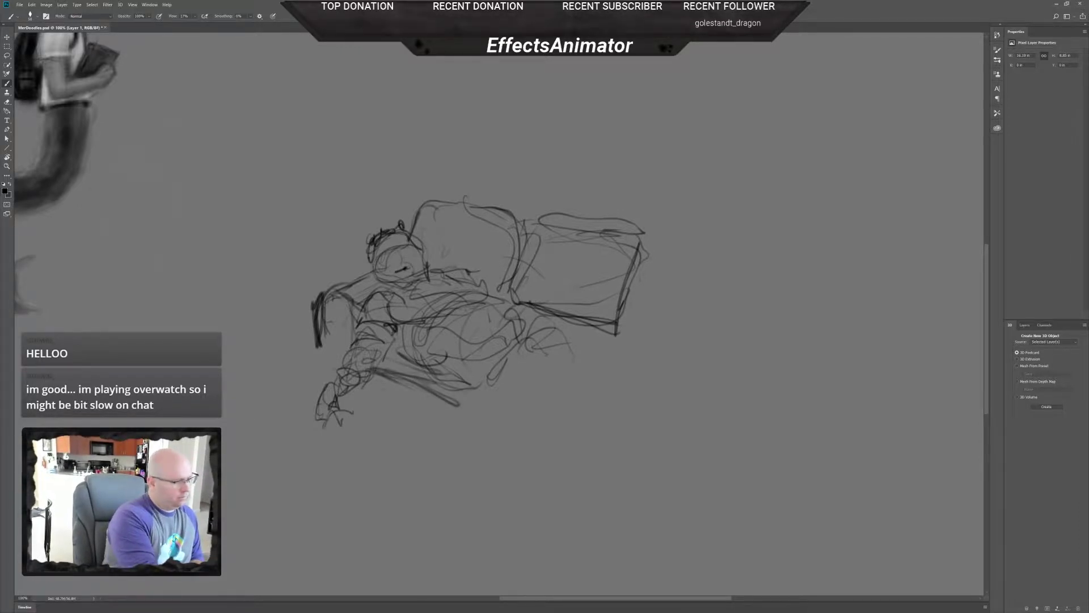
pyautogui.moveTo(453, 406)
pyautogui.mouseDown()
pyautogui.moveTo(451, 429)
pyautogui.moveTo(420, 396)
pyautogui.moveTo(448, 434)
pyautogui.moveTo(358, 395)
pyautogui.mouseUp()
pyautogui.moveTo(372, 369); pyautogui.dragTo(362, 399)
pyautogui.moveTo(363, 400)
pyautogui.mouseDown()
pyautogui.moveTo(464, 435)
pyautogui.moveTo(448, 431)
pyautogui.mouseUp()
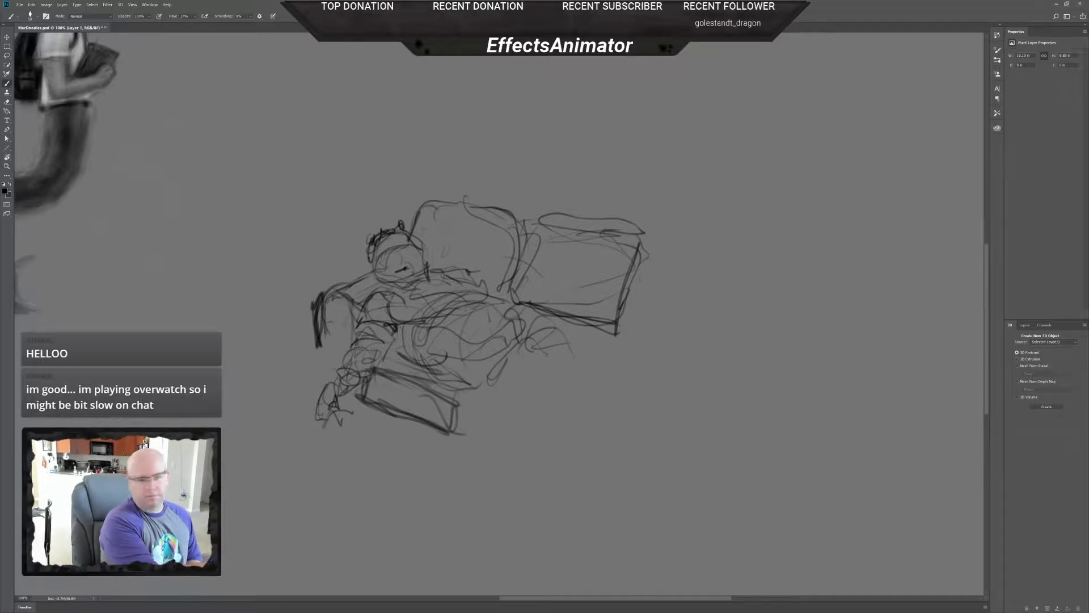
# - Extend the armrest's outer edge downward, lighten its heavy line with the eraser, and redraw the armrest contour up to the head
pyautogui.moveTo(322, 354); pyautogui.dragTo(313, 390)
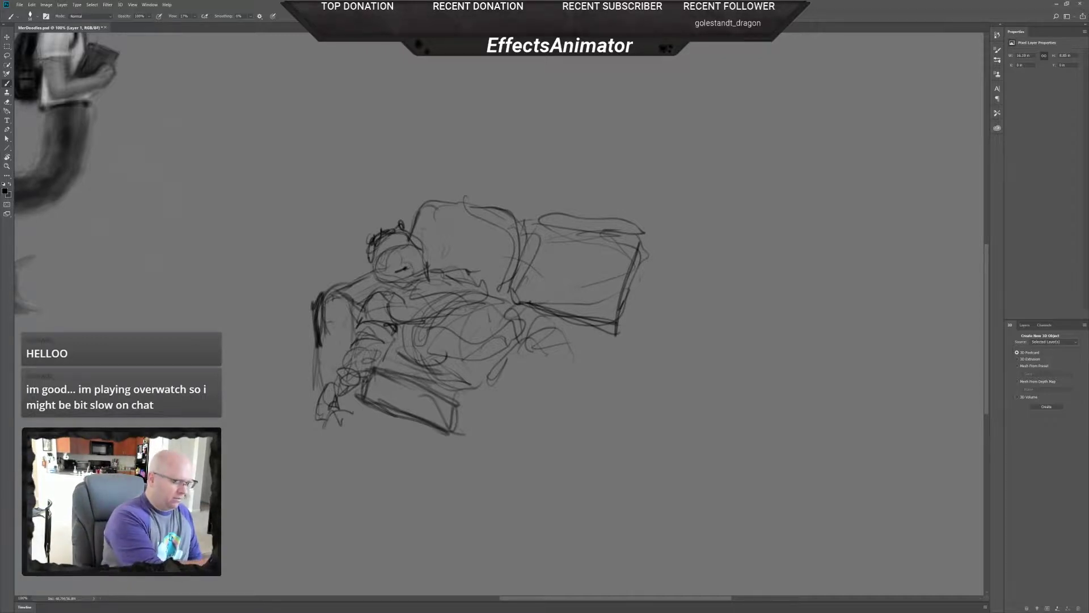
pyautogui.press('e')
pyautogui.moveTo(319, 296); pyautogui.dragTo(317, 346)
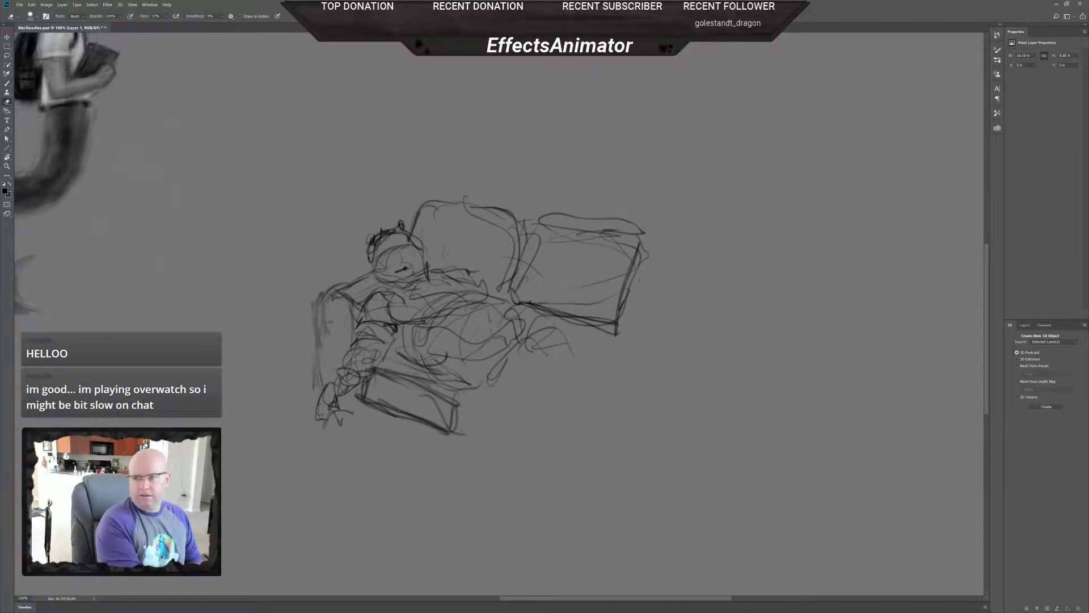
pyautogui.press('b')
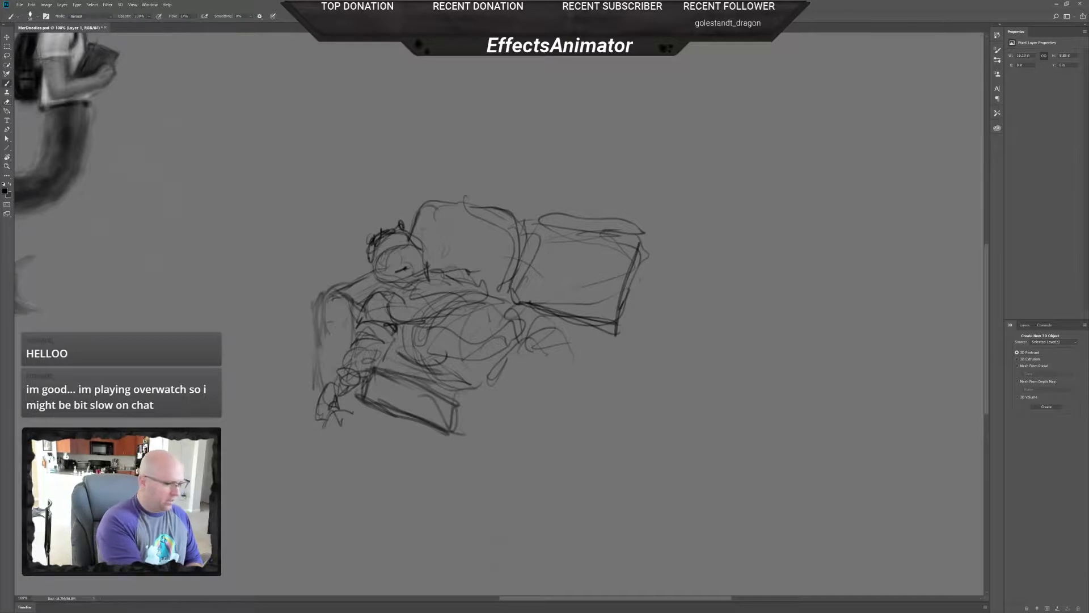
pyautogui.moveTo(317, 374)
pyautogui.mouseDown()
pyautogui.moveTo(342, 283)
pyautogui.moveTo(392, 260)
pyautogui.mouseUp()
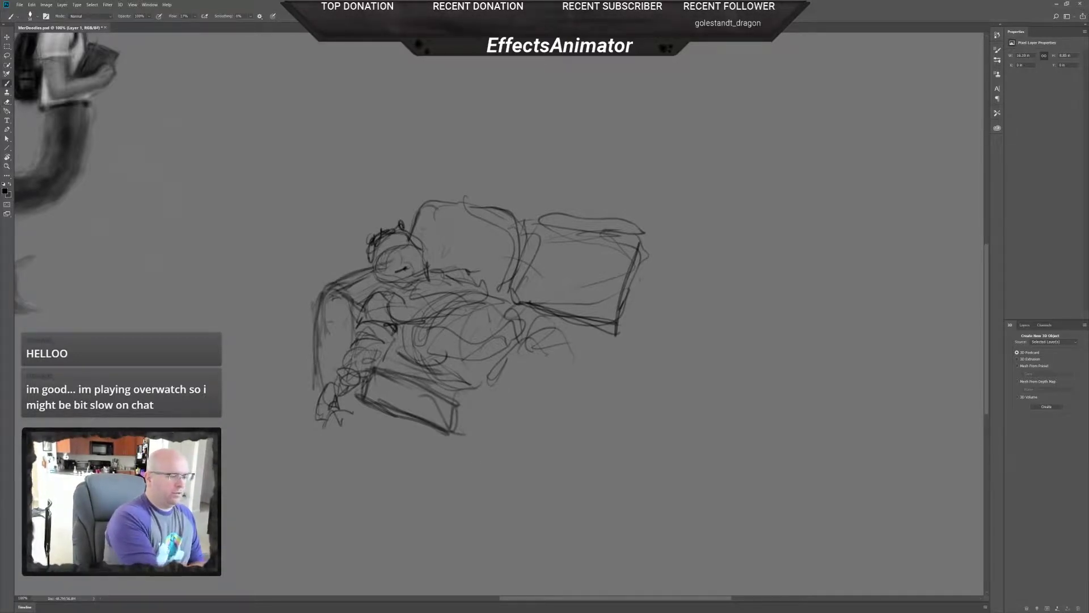
# - Erase the stray lines inside the armrest and redraw its top edge, outer side and rounded front
pyautogui.press('e')
pyautogui.moveTo(340, 286)
pyautogui.mouseDown()
pyautogui.moveTo(355, 283)
pyautogui.moveTo(365, 302)
pyautogui.mouseUp()
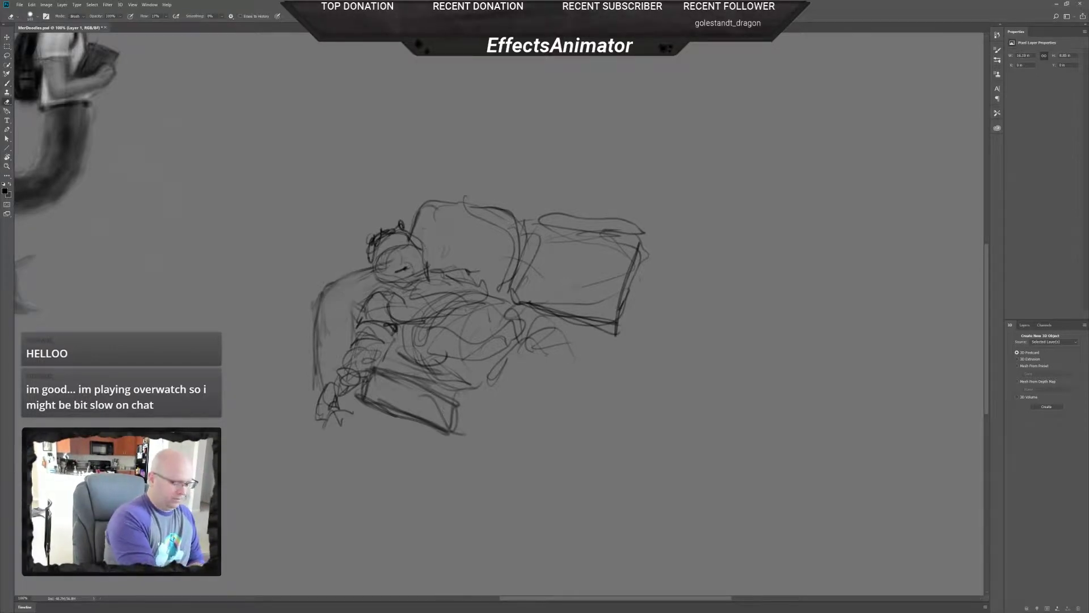
pyautogui.press('b')
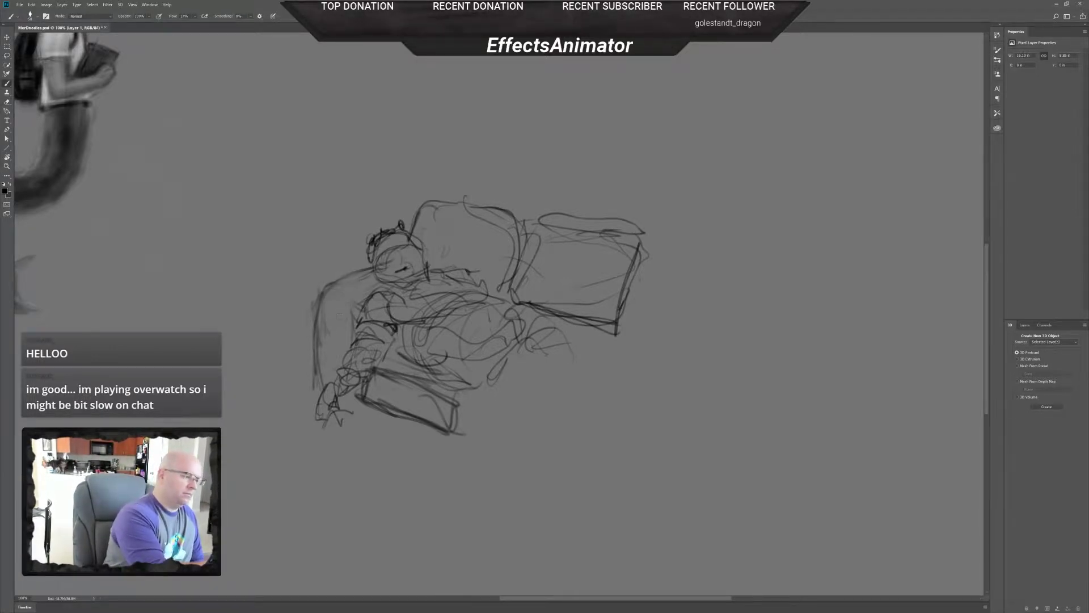
pyautogui.moveTo(340, 315)
pyautogui.mouseDown()
pyautogui.moveTo(368, 300)
pyautogui.moveTo(372, 265)
pyautogui.mouseUp()
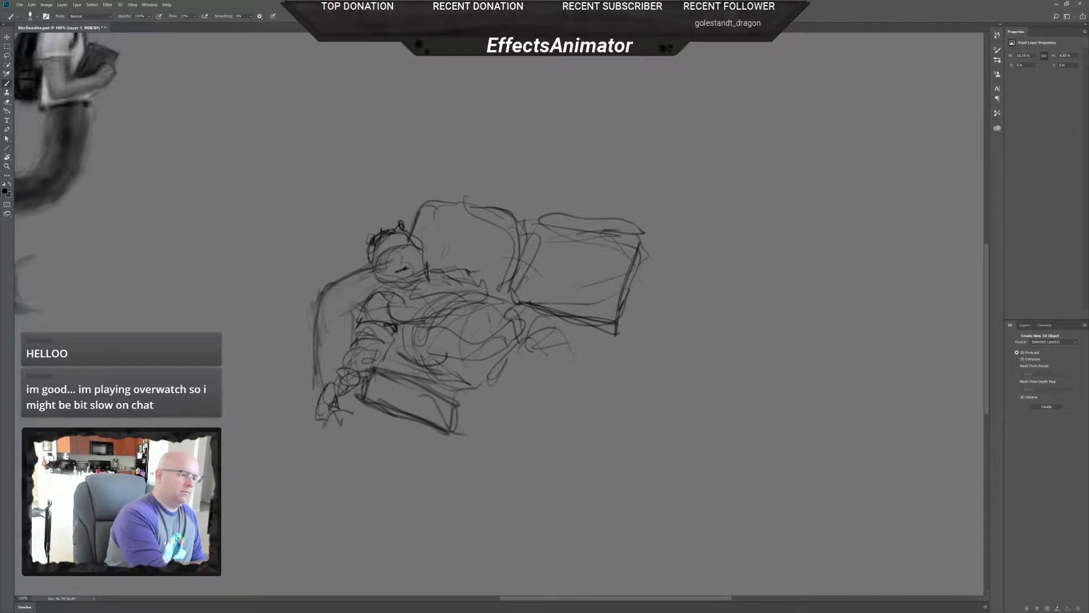
pyautogui.moveTo(313, 322); pyautogui.dragTo(306, 391)
pyautogui.moveTo(346, 287); pyautogui.dragTo(321, 336)
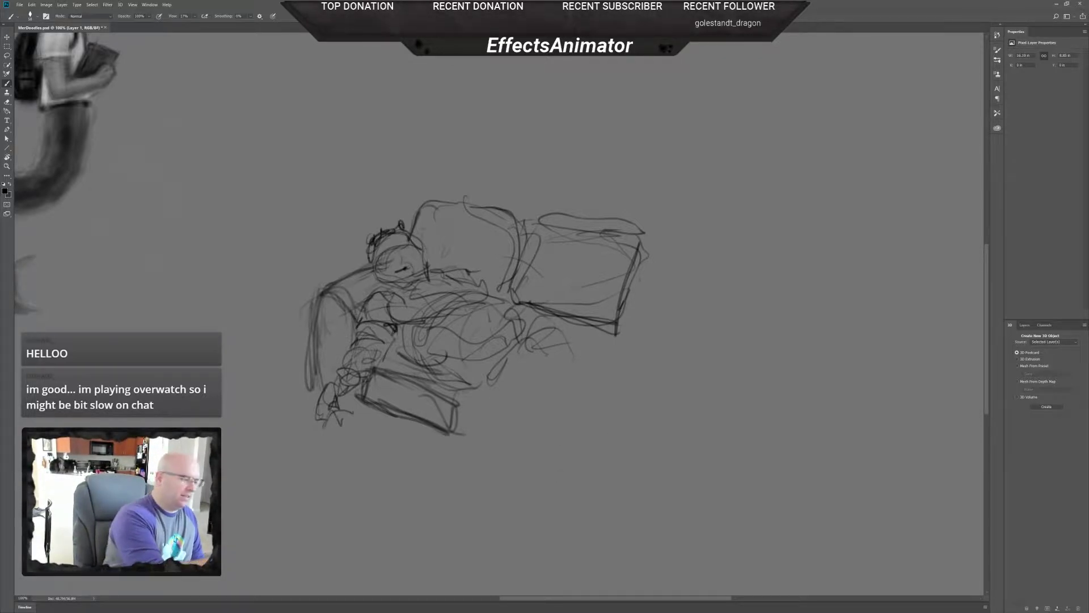
# - Lighten the armrest's upper outer corner with the eraser and redraw the corner and side edge
pyautogui.press('e')
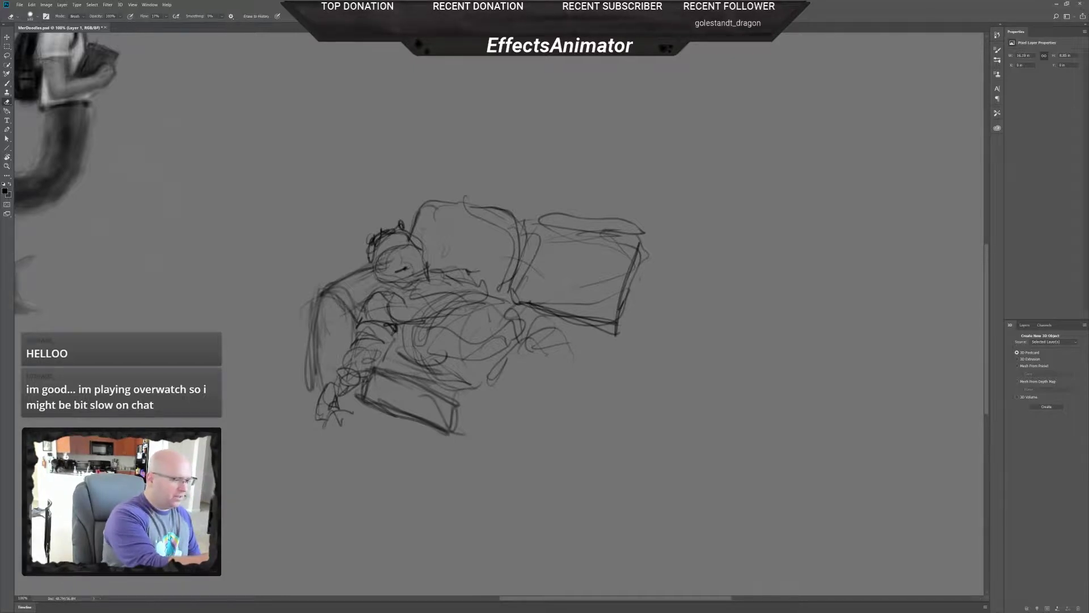
pyautogui.moveTo(325, 293); pyautogui.dragTo(314, 333)
pyautogui.press('b')
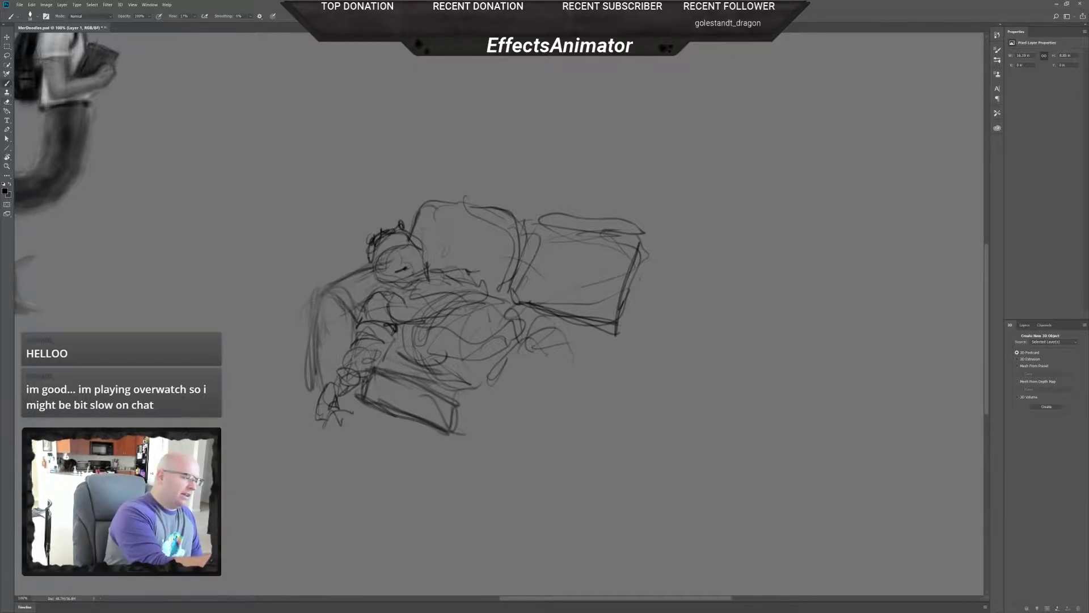
pyautogui.moveTo(332, 292)
pyautogui.mouseDown()
pyautogui.moveTo(350, 303)
pyautogui.moveTo(312, 344)
pyautogui.moveTo(311, 365)
pyautogui.mouseUp()
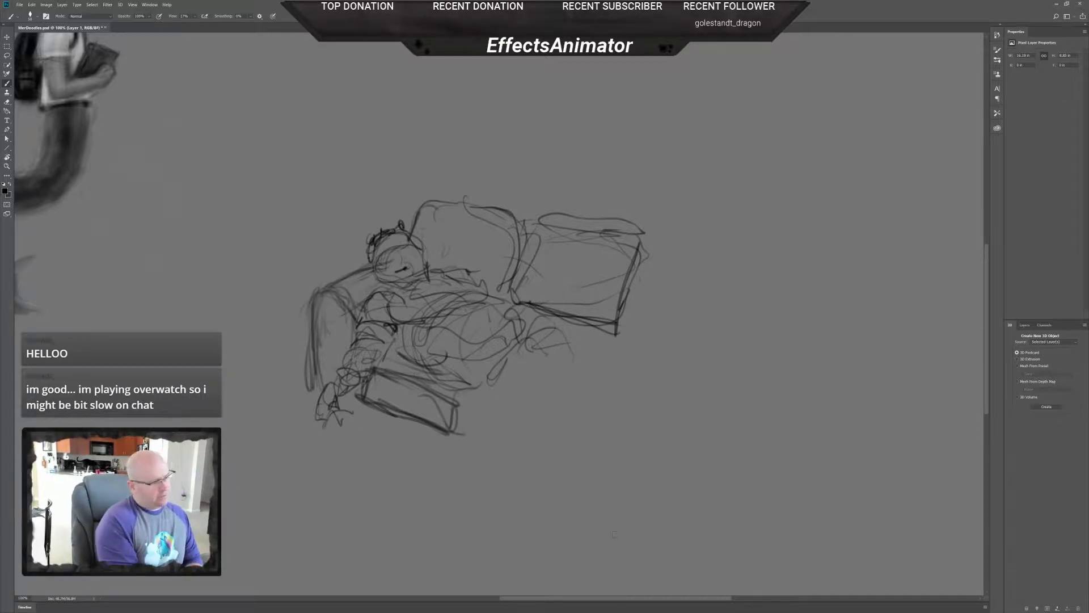
# - Extend the couch's front seat edge beyond the base panel and add vertical divisions to the panel
pyautogui.moveTo(438, 391)
pyautogui.mouseDown()
pyautogui.moveTo(502, 407)
pyautogui.moveTo(452, 395)
pyautogui.moveTo(460, 443)
pyautogui.mouseUp()
pyautogui.moveTo(465, 403); pyautogui.dragTo(488, 406)
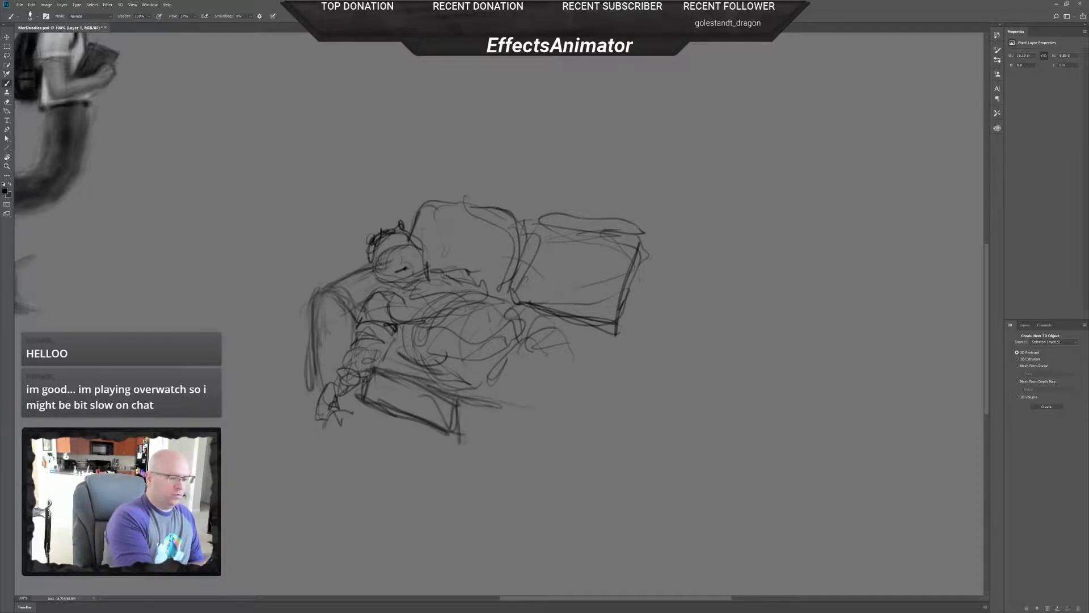
pyautogui.moveTo(402, 409)
pyautogui.mouseDown()
pyautogui.moveTo(420, 395)
pyautogui.moveTo(446, 435)
pyautogui.mouseUp()
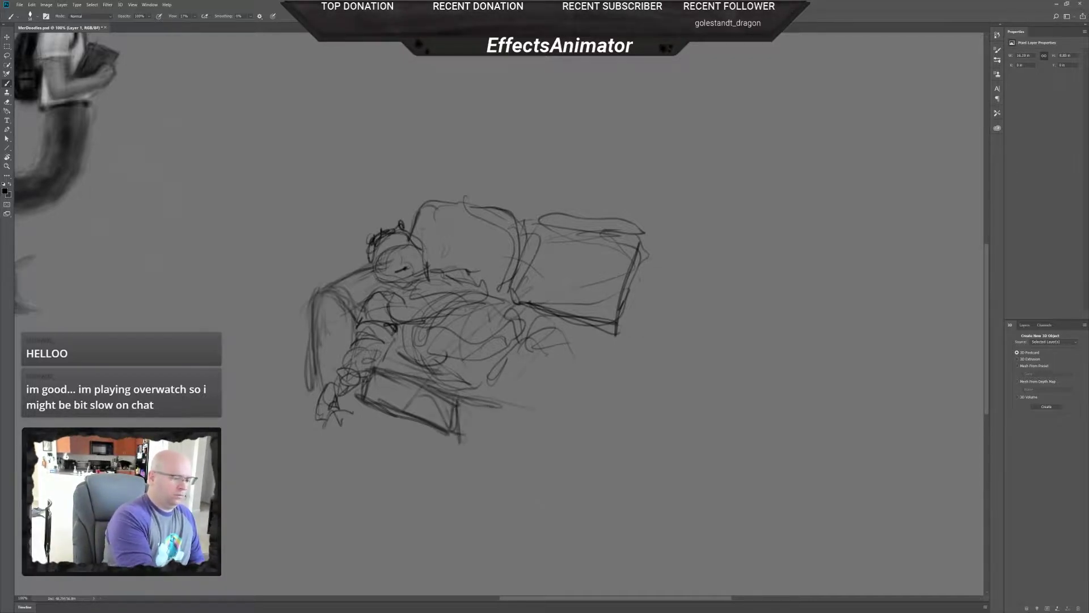
pyautogui.moveTo(422, 380); pyautogui.dragTo(423, 419)
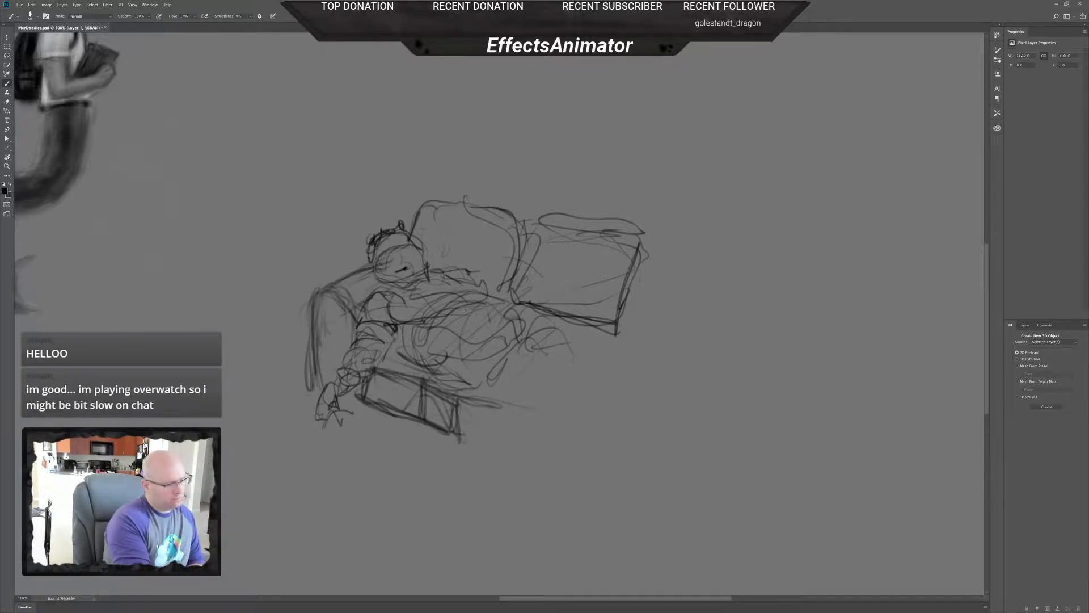
pyautogui.moveTo(473, 392)
pyautogui.mouseDown()
pyautogui.moveTo(499, 395)
pyautogui.moveTo(533, 423)
pyautogui.moveTo(541, 404)
pyautogui.mouseUp()
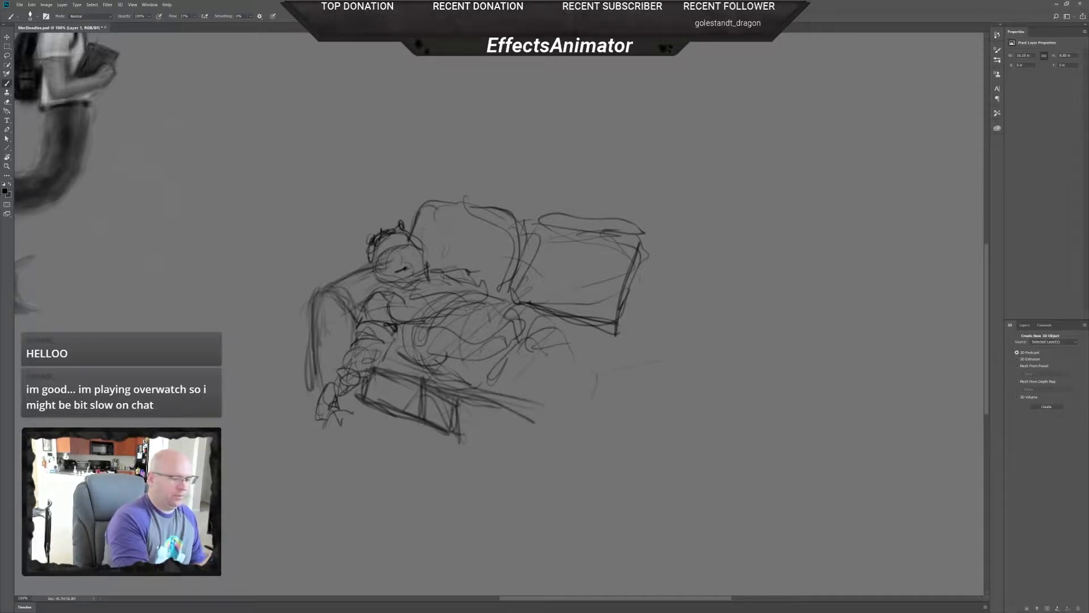
# - Sketch the tail's loose outer curve sweeping across the seat below the boxy cushion
pyautogui.moveTo(567, 344); pyautogui.dragTo(574, 356)
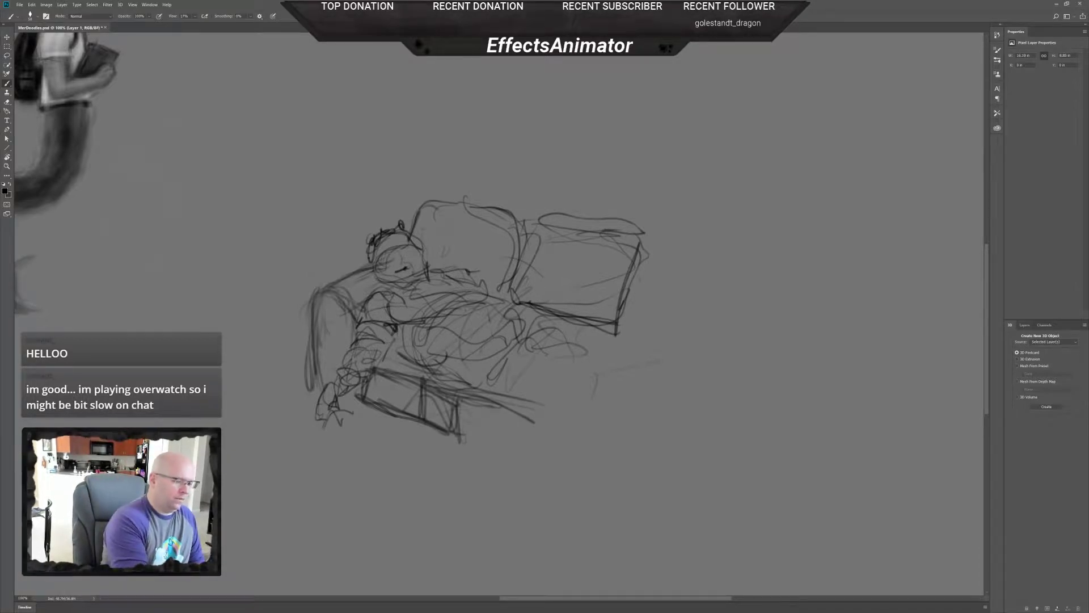
pyautogui.moveTo(585, 340); pyautogui.dragTo(629, 362)
pyautogui.moveTo(540, 331); pyautogui.dragTo(552, 321)
# - Redraw the hip and upper tail contour as a raised curve, erase the overlapping couch lines, and add form strokes across the tail
pyautogui.moveTo(477, 298); pyautogui.dragTo(539, 302)
pyautogui.moveTo(483, 296)
pyautogui.mouseDown()
pyautogui.moveTo(559, 316)
pyautogui.moveTo(504, 293)
pyautogui.moveTo(515, 292)
pyautogui.moveTo(470, 303)
pyautogui.moveTo(513, 285)
pyautogui.moveTo(554, 298)
pyautogui.mouseUp()
pyautogui.press('e')
pyautogui.rightClick(532, 307)
pyautogui.press('b')
pyautogui.moveTo(443, 314); pyautogui.dragTo(557, 317)
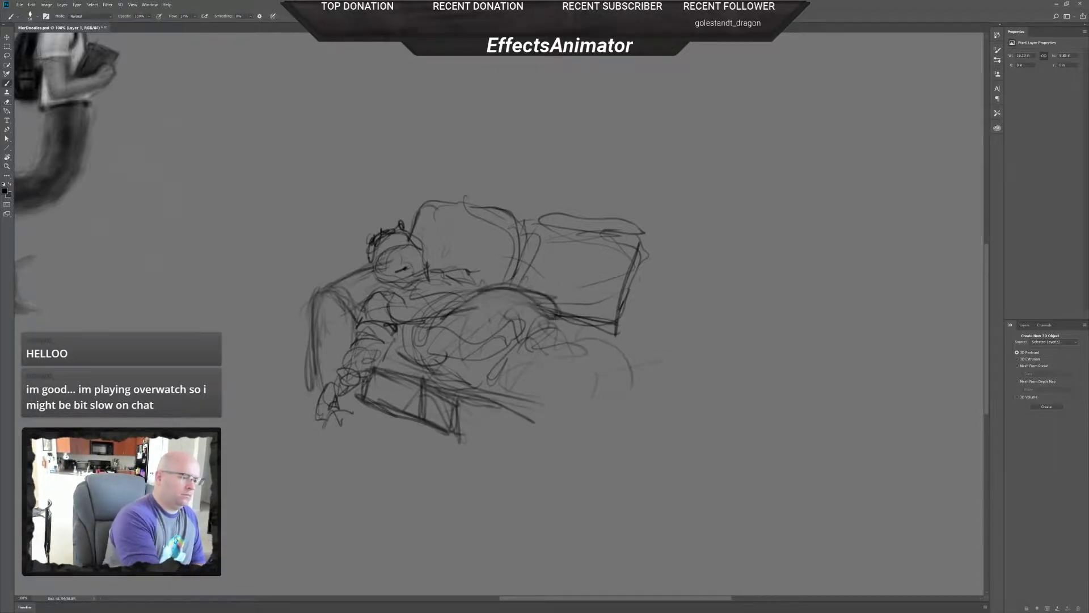
pyautogui.moveTo(477, 318); pyautogui.dragTo(537, 314)
pyautogui.moveTo(462, 346); pyautogui.dragTo(515, 294)
pyautogui.moveTo(489, 334)
pyautogui.mouseDown()
pyautogui.moveTo(538, 305)
pyautogui.moveTo(448, 330)
pyautogui.mouseUp()
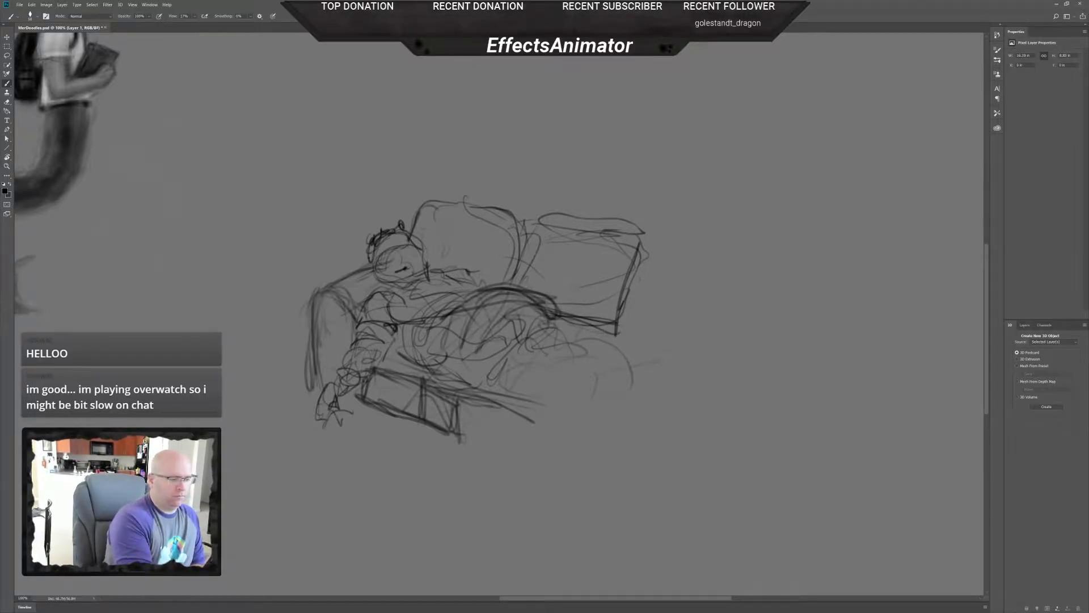
# - Extend the tail's upper contour past the boxy cushion into a second raised curve that bends down at the far end
pyautogui.moveTo(568, 338); pyautogui.dragTo(665, 304)
pyautogui.moveTo(584, 318)
pyautogui.mouseDown()
pyautogui.moveTo(567, 333)
pyautogui.moveTo(582, 345)
pyautogui.moveTo(563, 336)
pyautogui.moveTo(505, 394)
pyautogui.moveTo(653, 357)
pyautogui.moveTo(605, 304)
pyautogui.mouseUp()
pyautogui.moveTo(590, 339)
pyautogui.mouseDown()
pyautogui.moveTo(663, 305)
pyautogui.moveTo(753, 315)
pyautogui.mouseUp()
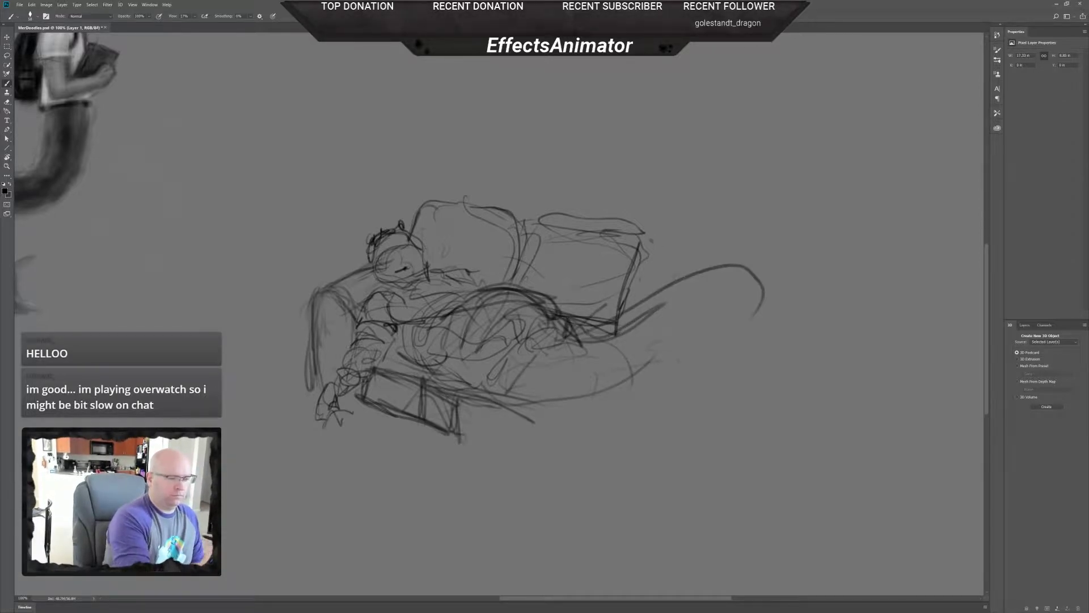
# - Start the third back cushion beside the boxy cushion with its sloping top edge and near side line
pyautogui.moveTo(651, 237); pyautogui.dragTo(734, 249)
pyautogui.moveTo(652, 234)
pyautogui.mouseDown()
pyautogui.moveTo(702, 241)
pyautogui.moveTo(623, 287)
pyautogui.mouseUp()
pyautogui.moveTo(652, 242); pyautogui.dragTo(732, 258)
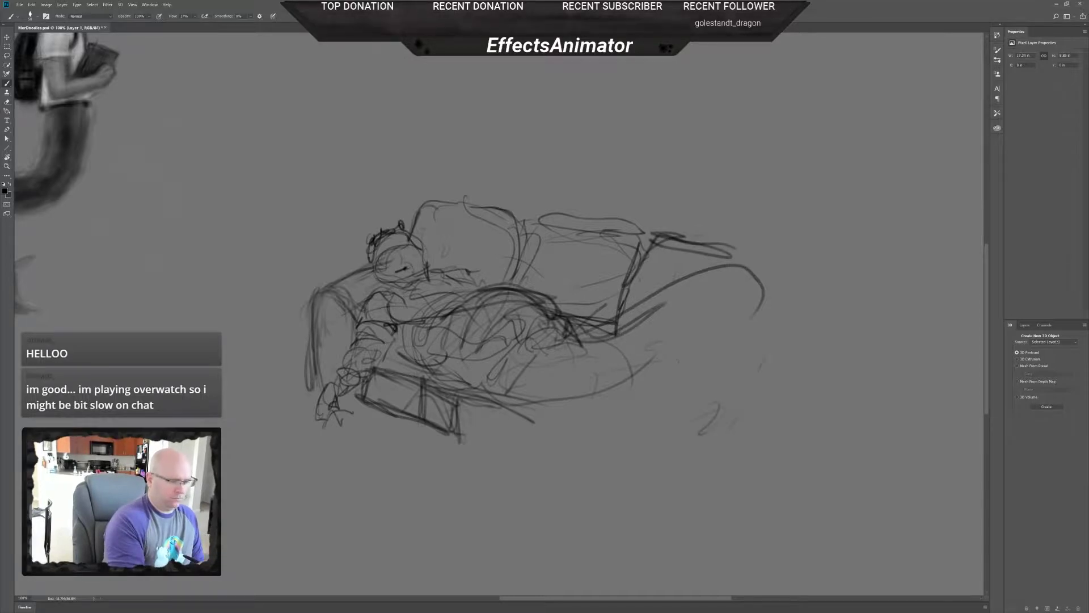
# - Extend the couch's front seat edge and base lines to the far end and add short marks where they stop
pyautogui.moveTo(470, 421); pyautogui.dragTo(559, 435)
pyautogui.moveTo(529, 401)
pyautogui.mouseDown()
pyautogui.moveTo(679, 466)
pyautogui.moveTo(676, 491)
pyautogui.moveTo(437, 436)
pyautogui.moveTo(645, 515)
pyautogui.mouseUp()
pyautogui.moveTo(461, 431); pyautogui.dragTo(634, 485)
pyautogui.moveTo(679, 475); pyautogui.dragTo(663, 497)
pyautogui.moveTo(707, 464)
pyautogui.mouseDown()
pyautogui.moveTo(706, 491)
pyautogui.moveTo(678, 502)
pyautogui.mouseUp()
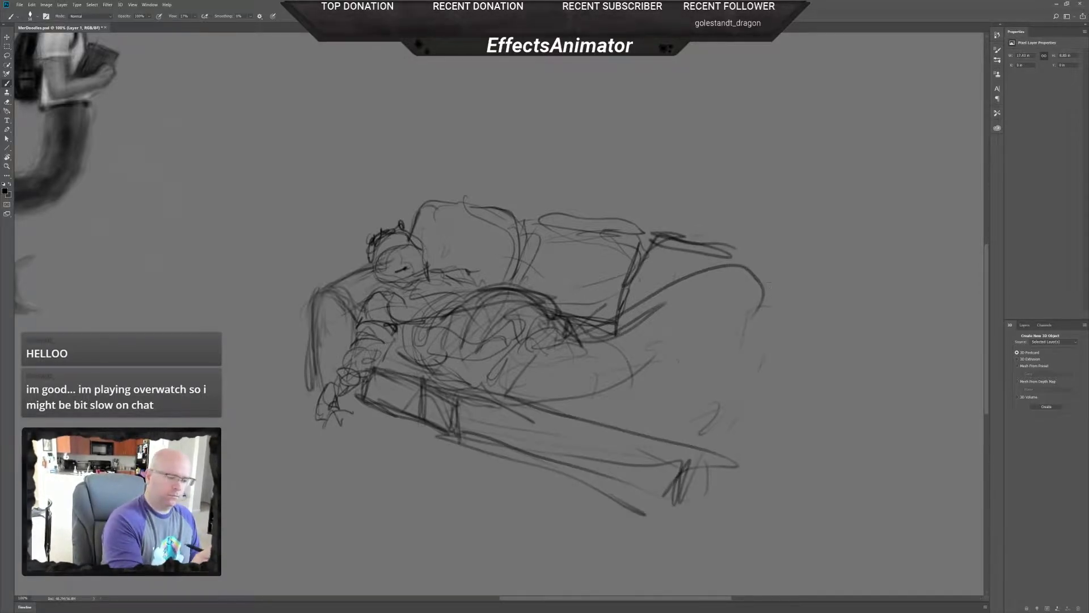
# - Sketch the far armrest's front face as a tall upright shape with a rounded top and closed bottom edge
pyautogui.moveTo(757, 380); pyautogui.dragTo(693, 431)
pyautogui.moveTo(705, 393); pyautogui.dragTo(696, 434)
pyautogui.moveTo(704, 386); pyautogui.dragTo(679, 498)
pyautogui.moveTo(701, 384)
pyautogui.mouseDown()
pyautogui.moveTo(754, 459)
pyautogui.moveTo(734, 515)
pyautogui.moveTo(694, 520)
pyautogui.mouseUp()
pyautogui.moveTo(700, 412); pyautogui.dragTo(675, 533)
pyautogui.moveTo(737, 491); pyautogui.dragTo(718, 548)
pyautogui.moveTo(656, 515); pyautogui.dragTo(720, 548)
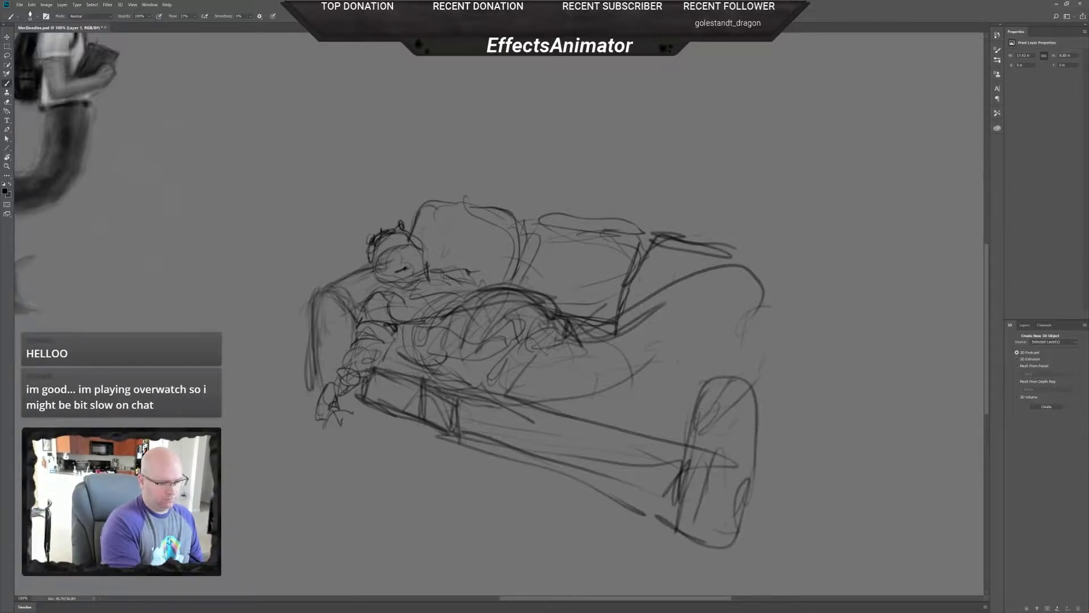
# - Rework the far armrest's front face with a lower top curve and heavier side lines, undoing stray strokes
pyautogui.moveTo(752, 391); pyautogui.dragTo(733, 542)
pyautogui.moveTo(743, 373)
pyautogui.mouseDown()
pyautogui.moveTo(708, 397)
pyautogui.moveTo(756, 404)
pyautogui.mouseUp()
pyautogui.hotkey('ctrl', 'z')
pyautogui.hotkey('ctrl', 'z')
pyautogui.moveTo(691, 422); pyautogui.dragTo(761, 451)
pyautogui.moveTo(702, 401); pyautogui.dragTo(673, 525)
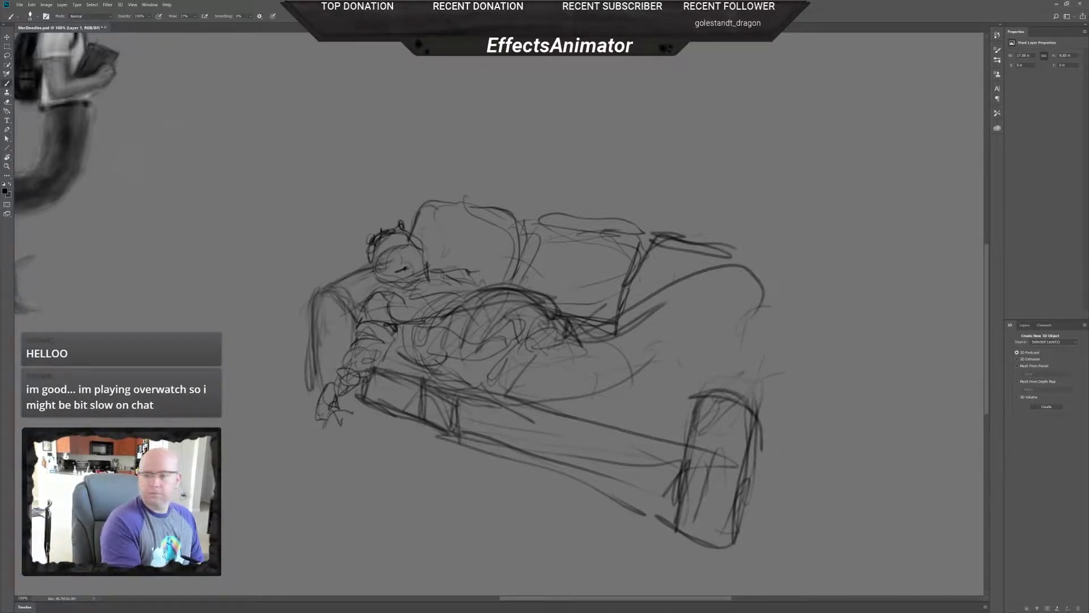
# - Add depth to the far armrest by drawing its top running back and its outer side panel down to the base
pyautogui.moveTo(704, 405)
pyautogui.mouseDown()
pyautogui.moveTo(776, 391)
pyautogui.moveTo(812, 344)
pyautogui.moveTo(780, 401)
pyautogui.moveTo(782, 454)
pyautogui.mouseUp()
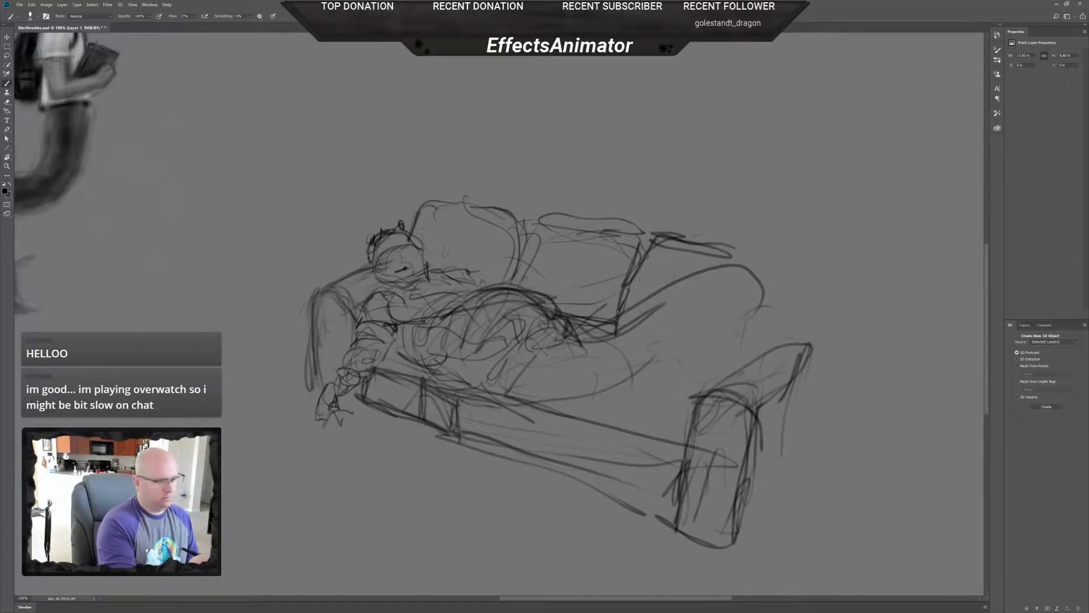
pyautogui.moveTo(800, 338); pyautogui.dragTo(733, 386)
pyautogui.moveTo(803, 349); pyautogui.dragTo(771, 470)
pyautogui.moveTo(805, 372)
pyautogui.mouseDown()
pyautogui.moveTo(802, 434)
pyautogui.moveTo(776, 481)
pyautogui.mouseUp()
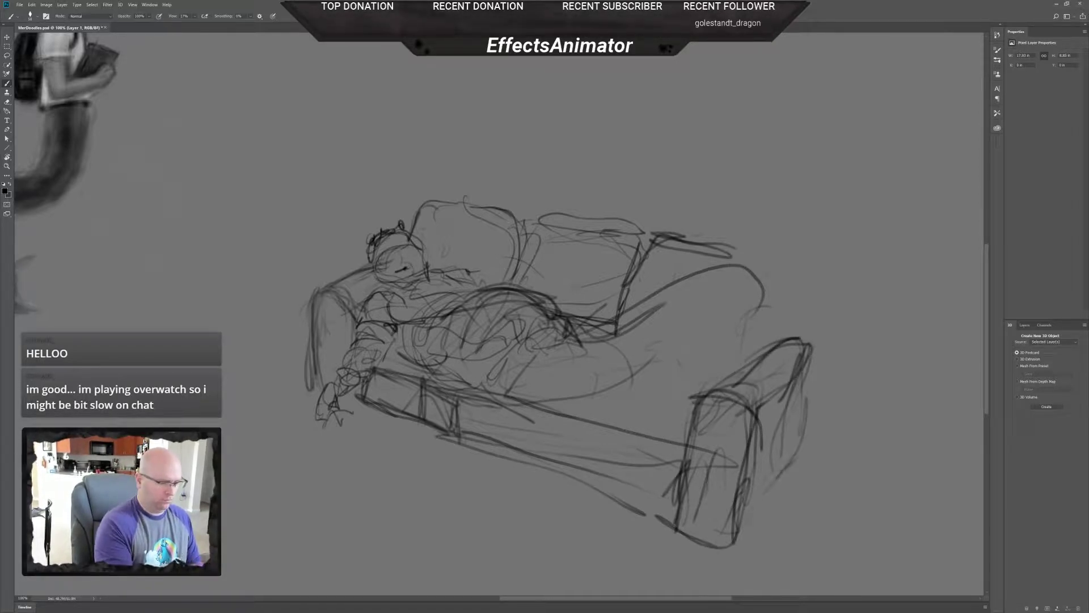
pyautogui.moveTo(815, 443); pyautogui.dragTo(737, 533)
pyautogui.moveTo(742, 525)
pyautogui.mouseDown()
pyautogui.moveTo(808, 383)
pyautogui.moveTo(806, 357)
pyautogui.mouseUp()
pyautogui.moveTo(800, 348); pyautogui.dragTo(782, 400)
# - Continue the third back cushion's top edge to its far corner and draw its rounded far side down to the armrest
pyautogui.moveTo(743, 318); pyautogui.dragTo(773, 340)
pyautogui.moveTo(755, 322)
pyautogui.mouseDown()
pyautogui.moveTo(785, 328)
pyautogui.moveTo(758, 293)
pyautogui.mouseUp()
pyautogui.moveTo(714, 247)
pyautogui.mouseDown()
pyautogui.moveTo(781, 276)
pyautogui.moveTo(790, 359)
pyautogui.mouseUp()
pyautogui.moveTo(761, 266); pyautogui.dragTo(747, 342)
pyautogui.moveTo(752, 325); pyautogui.dragTo(794, 257)
pyautogui.moveTo(761, 293); pyautogui.dragTo(748, 350)
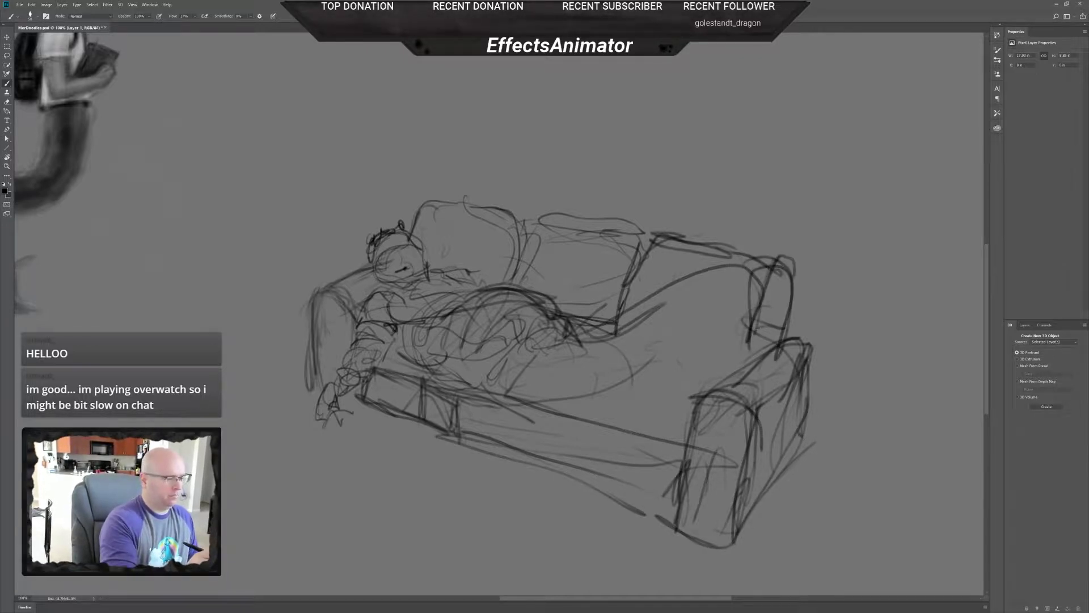
# - Darken the third cushion's top and far side, add the couch back's outer corner, and sketch the tail's inner curve
pyautogui.moveTo(785, 261)
pyautogui.mouseDown()
pyautogui.moveTo(797, 289)
pyautogui.moveTo(792, 339)
pyautogui.moveTo(747, 369)
pyautogui.mouseUp()
pyautogui.moveTo(768, 281); pyautogui.dragTo(763, 304)
pyautogui.moveTo(709, 245); pyautogui.dragTo(760, 265)
pyautogui.moveTo(737, 246); pyautogui.dragTo(801, 265)
pyautogui.moveTo(733, 285)
pyautogui.mouseDown()
pyautogui.moveTo(724, 333)
pyautogui.moveTo(656, 379)
pyautogui.moveTo(785, 329)
pyautogui.moveTo(710, 351)
pyautogui.moveTo(743, 344)
pyautogui.mouseUp()
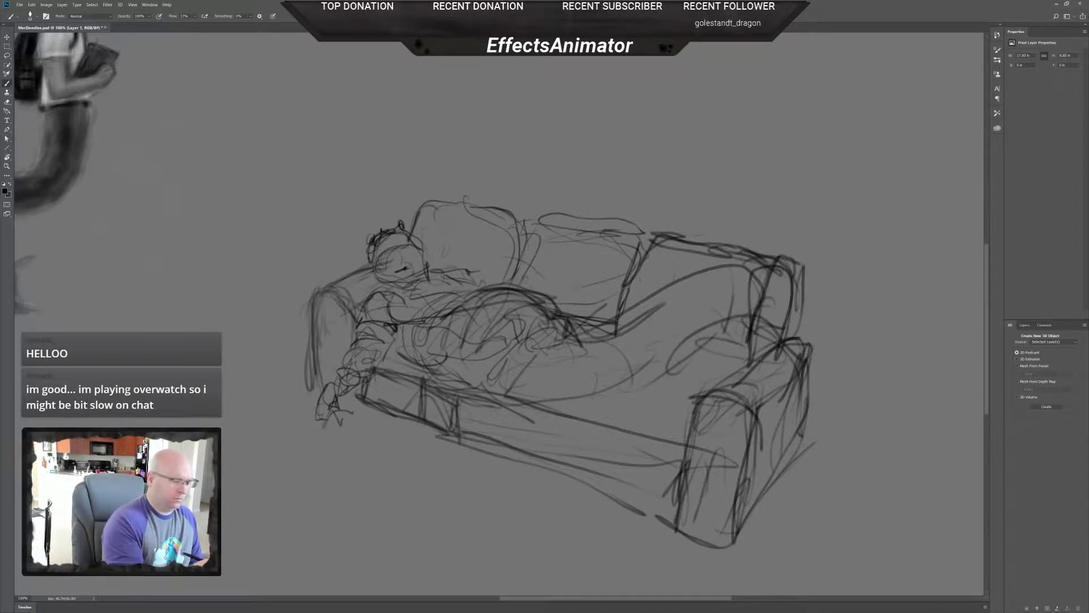
# - Draw the tail's lower contour across the seat toward the far armrest and wrap looping form strokes around the tail
pyautogui.press('e')
pyautogui.press('b')
pyautogui.moveTo(583, 419); pyautogui.dragTo(719, 354)
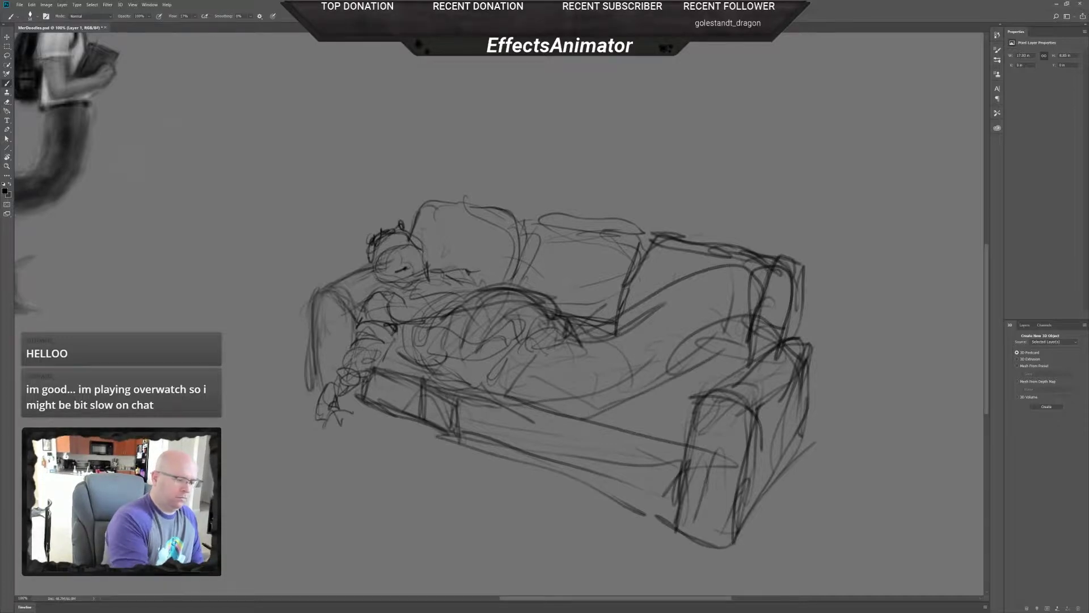
pyautogui.moveTo(550, 397)
pyautogui.mouseDown()
pyautogui.moveTo(675, 318)
pyautogui.moveTo(763, 335)
pyautogui.mouseUp()
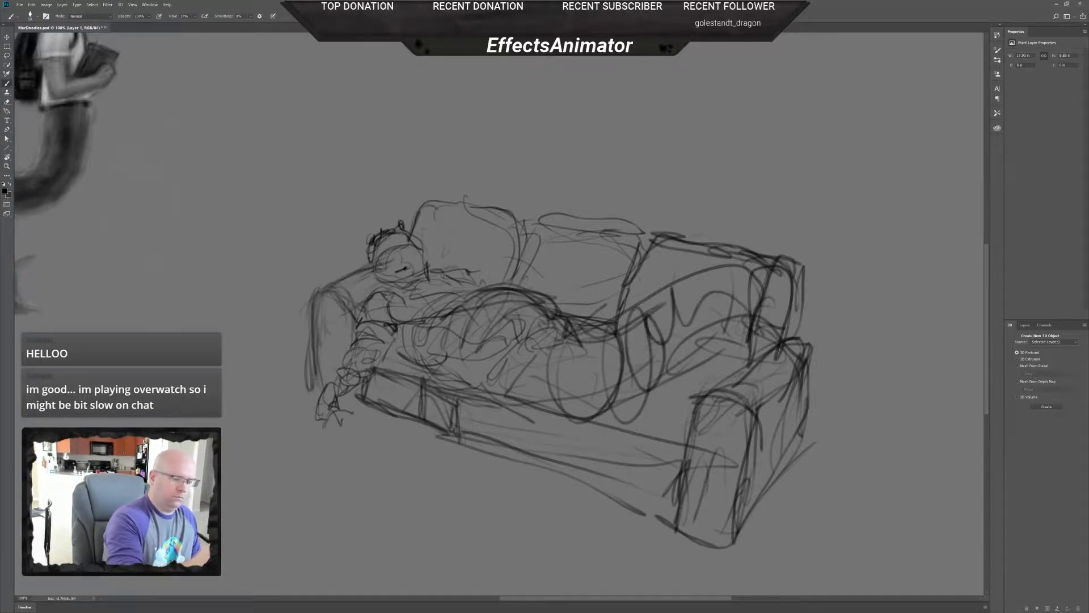
# - Drape the tail's end over the far armrest with curved form strokes and sketch pointed fins hanging down the outer side
pyautogui.moveTo(684, 326)
pyautogui.mouseDown()
pyautogui.moveTo(793, 352)
pyautogui.moveTo(807, 447)
pyautogui.mouseUp()
pyautogui.moveTo(792, 315); pyautogui.dragTo(825, 428)
pyautogui.moveTo(816, 391); pyautogui.dragTo(797, 419)
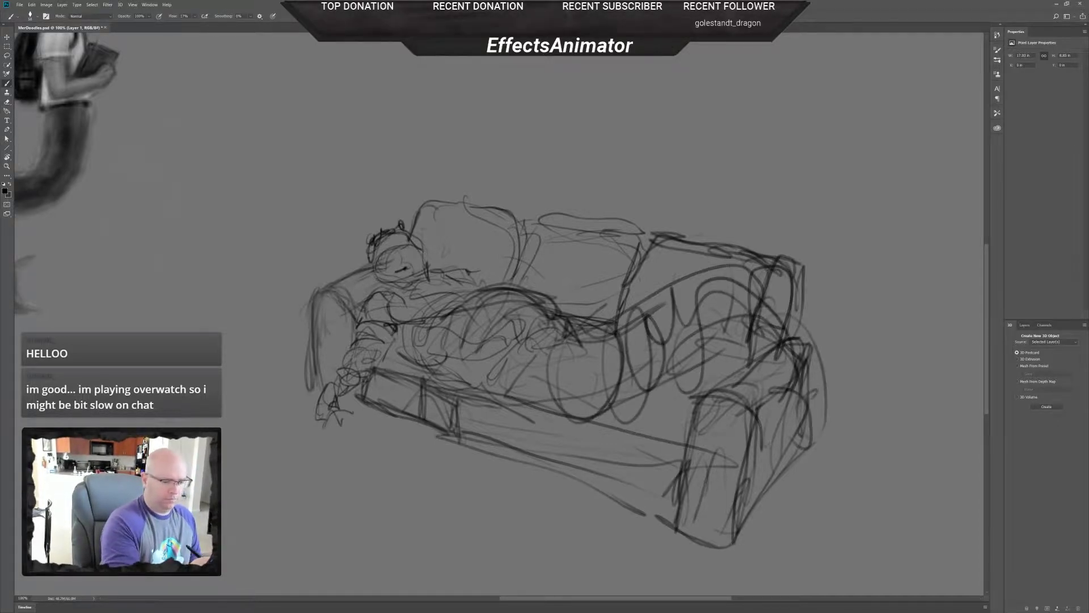
pyautogui.moveTo(765, 386)
pyautogui.mouseDown()
pyautogui.moveTo(805, 446)
pyautogui.moveTo(786, 522)
pyautogui.mouseUp()
pyautogui.moveTo(804, 423); pyautogui.dragTo(831, 434)
pyautogui.moveTo(811, 333)
pyautogui.mouseDown()
pyautogui.moveTo(833, 448)
pyautogui.moveTo(839, 419)
pyautogui.mouseUp()
pyautogui.moveTo(691, 379)
pyautogui.mouseDown()
pyautogui.moveTo(773, 366)
pyautogui.moveTo(783, 388)
pyautogui.mouseUp()
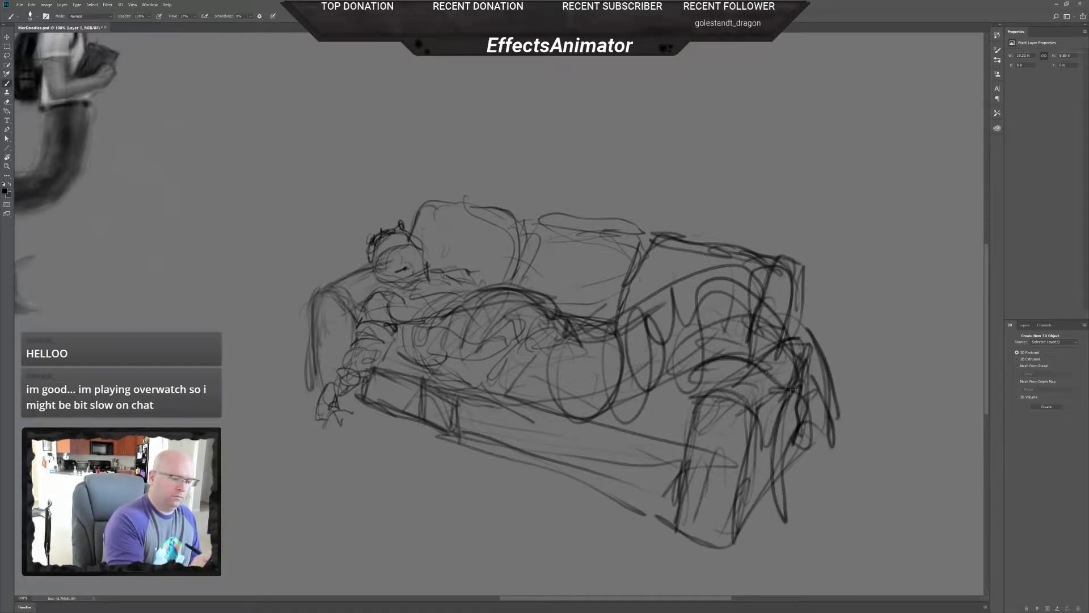
# - Erase the couch lines overlapping the tail's far hump and redraw its upper and lower contours with darker strokes
pyautogui.press('e')
pyautogui.moveTo(610, 278)
pyautogui.mouseDown()
pyautogui.moveTo(738, 287)
pyautogui.moveTo(777, 324)
pyautogui.mouseUp()
pyautogui.moveTo(615, 336)
pyautogui.mouseDown()
pyautogui.moveTo(608, 329)
pyautogui.moveTo(740, 269)
pyautogui.moveTo(751, 328)
pyautogui.moveTo(714, 324)
pyautogui.mouseUp()
pyautogui.press('b')
pyautogui.moveTo(703, 374); pyautogui.dragTo(609, 435)
pyautogui.moveTo(661, 326)
pyautogui.mouseDown()
pyautogui.moveTo(587, 411)
pyautogui.moveTo(698, 281)
pyautogui.moveTo(731, 340)
pyautogui.moveTo(766, 297)
pyautogui.moveTo(791, 346)
pyautogui.mouseUp()
pyautogui.moveTo(704, 281)
pyautogui.mouseDown()
pyautogui.moveTo(777, 329)
pyautogui.moveTo(661, 284)
pyautogui.moveTo(652, 300)
pyautogui.moveTo(564, 335)
pyautogui.moveTo(661, 306)
pyautogui.moveTo(567, 336)
pyautogui.moveTo(613, 329)
pyautogui.mouseUp()
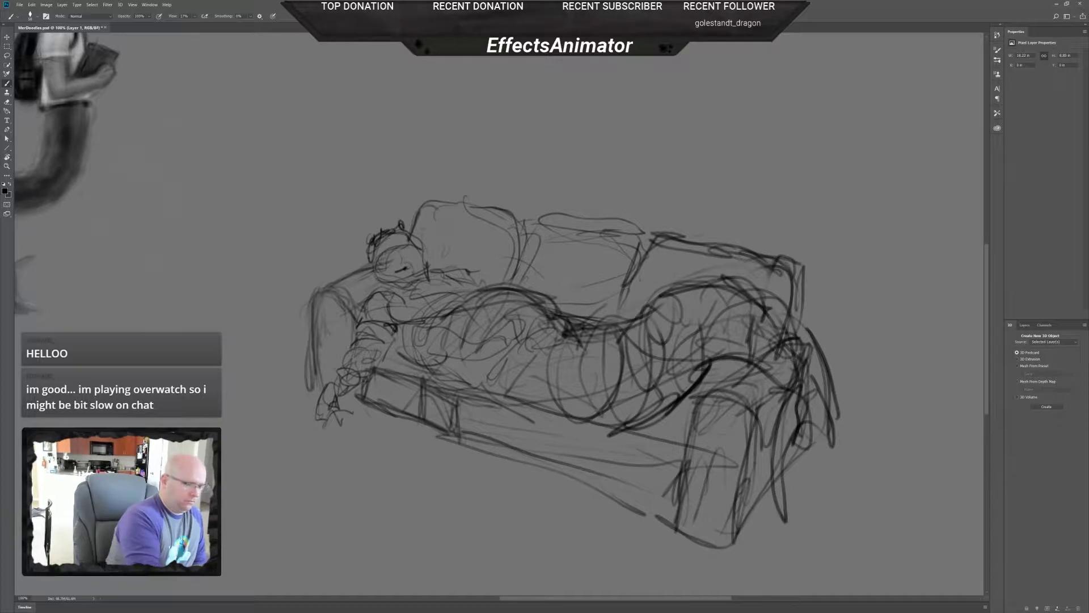
# - Strengthen the couch's bottom front edge and the near armrest's outer side, and touch up the gap between the cushions
pyautogui.moveTo(363, 414); pyautogui.dragTo(574, 495)
pyautogui.moveTo(466, 446); pyautogui.dragTo(673, 526)
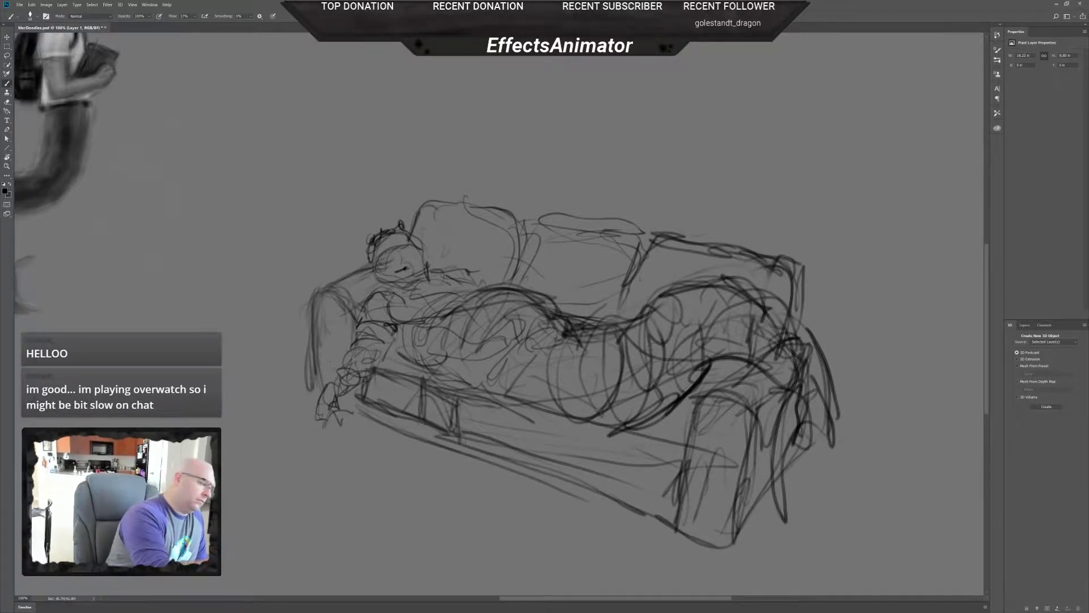
pyautogui.moveTo(312, 361); pyautogui.dragTo(317, 406)
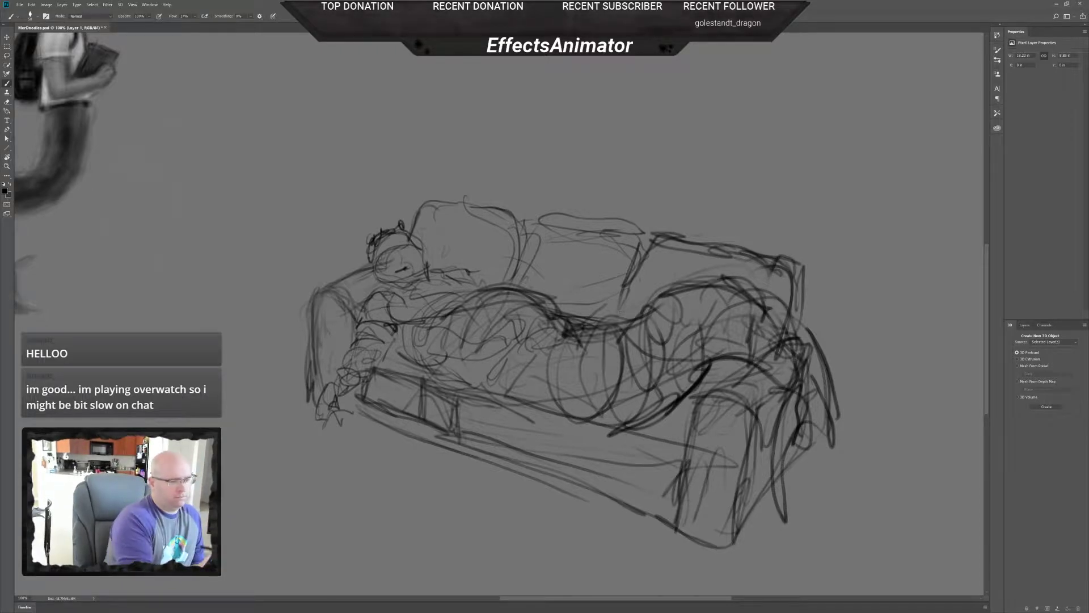
pyautogui.moveTo(535, 220); pyautogui.dragTo(525, 230)
# - Adjust the brush for broad soft strokes and shade the shadow beneath the torso and along the seat
pyautogui.rightClick(675, 429)
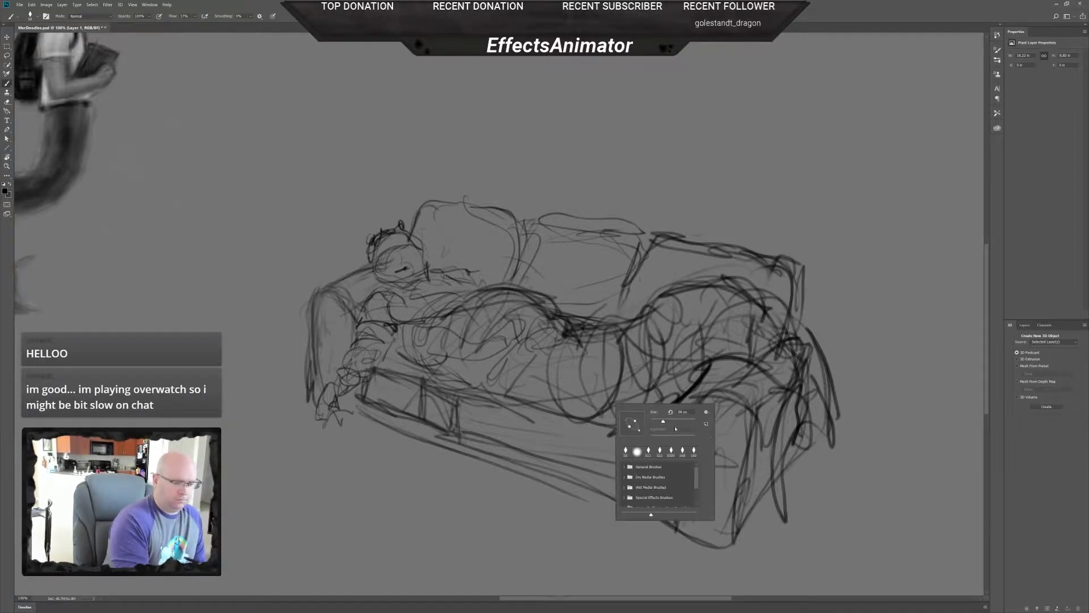
pyautogui.press('Return')
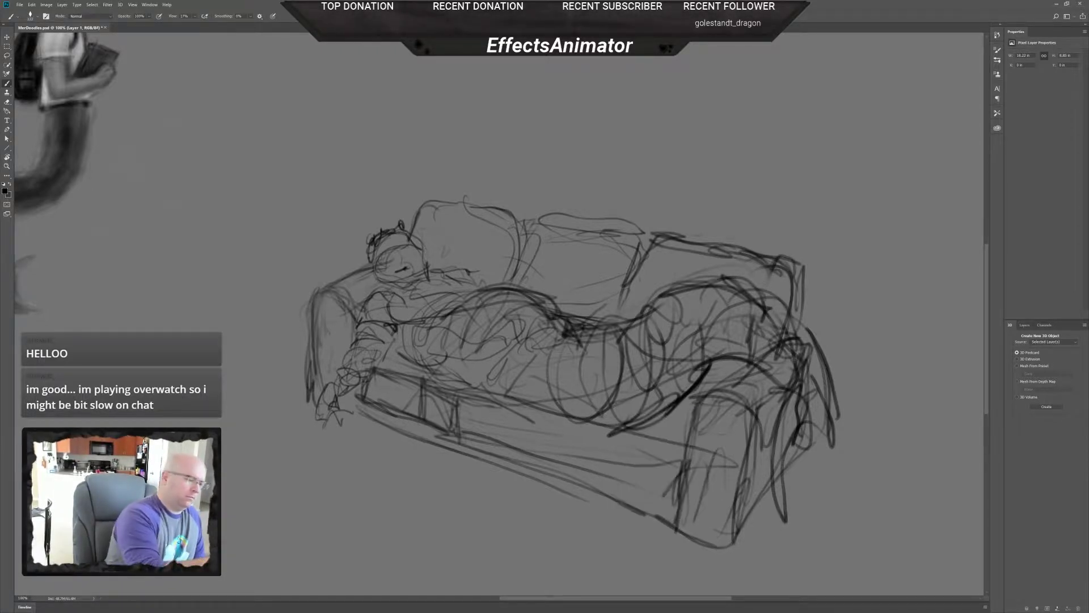
pyautogui.moveTo(405, 336)
pyautogui.mouseDown()
pyautogui.moveTo(401, 374)
pyautogui.moveTo(436, 366)
pyautogui.moveTo(383, 369)
pyautogui.moveTo(399, 332)
pyautogui.moveTo(448, 380)
pyautogui.moveTo(479, 391)
pyautogui.moveTo(487, 363)
pyautogui.moveTo(420, 340)
pyautogui.moveTo(448, 343)
pyautogui.mouseUp()
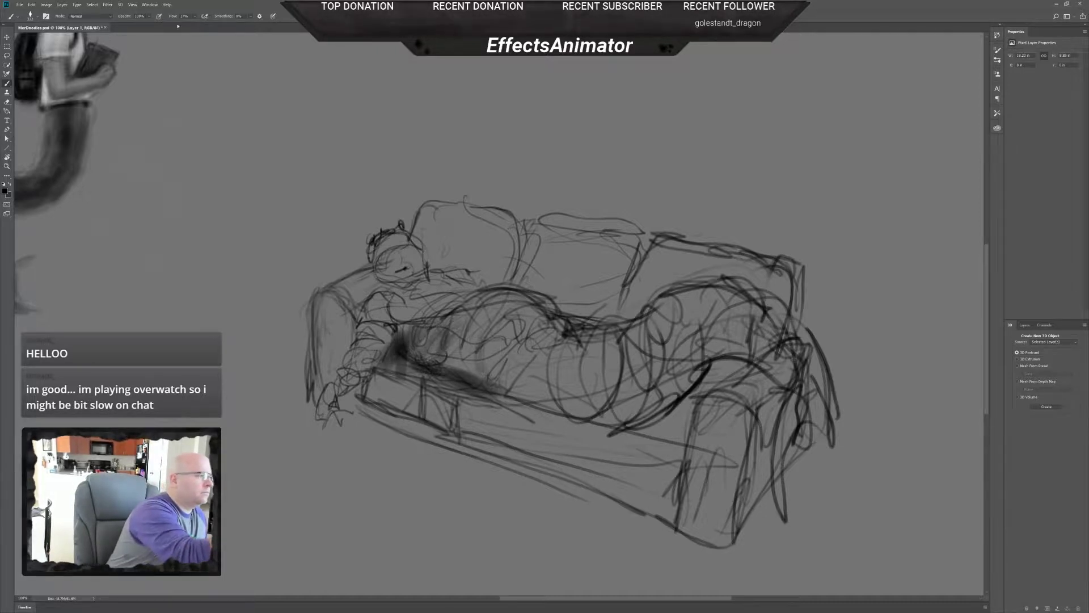
# - Lower the brush's flow and opacity and shade softly across the hip and upper tail
pyautogui.click(194, 16)
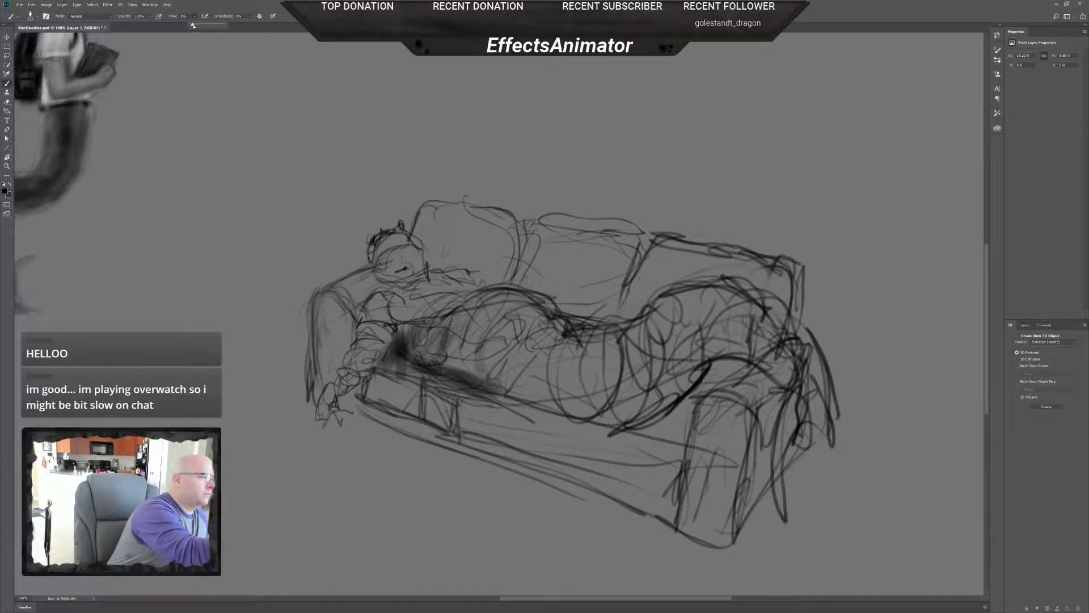
pyautogui.click(148, 17)
pyautogui.click(150, 25)
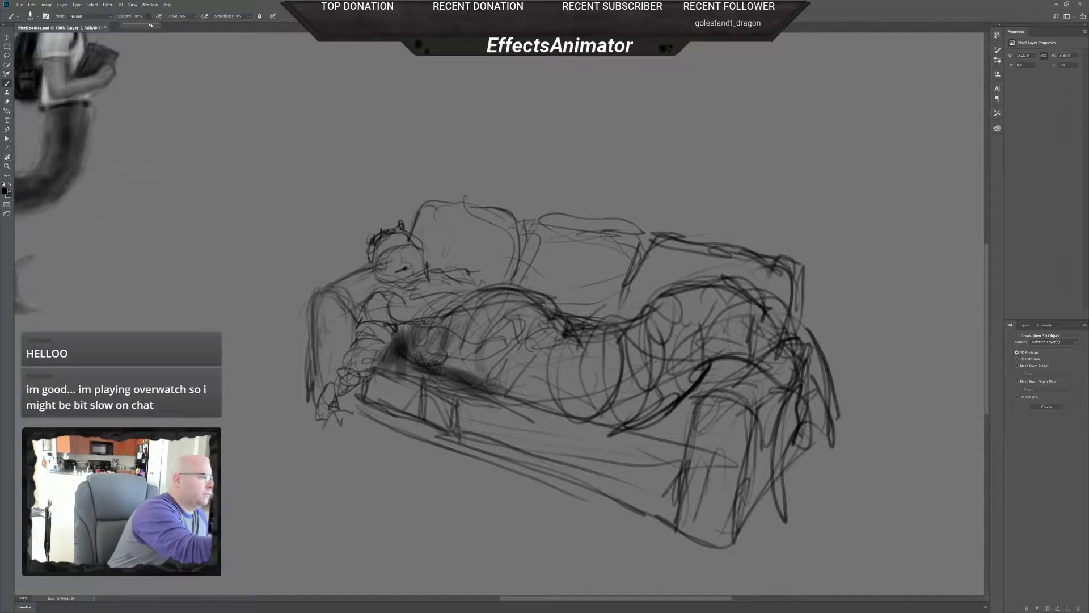
pyautogui.moveTo(470, 377)
pyautogui.mouseDown()
pyautogui.moveTo(463, 335)
pyautogui.moveTo(455, 357)
pyautogui.mouseUp()
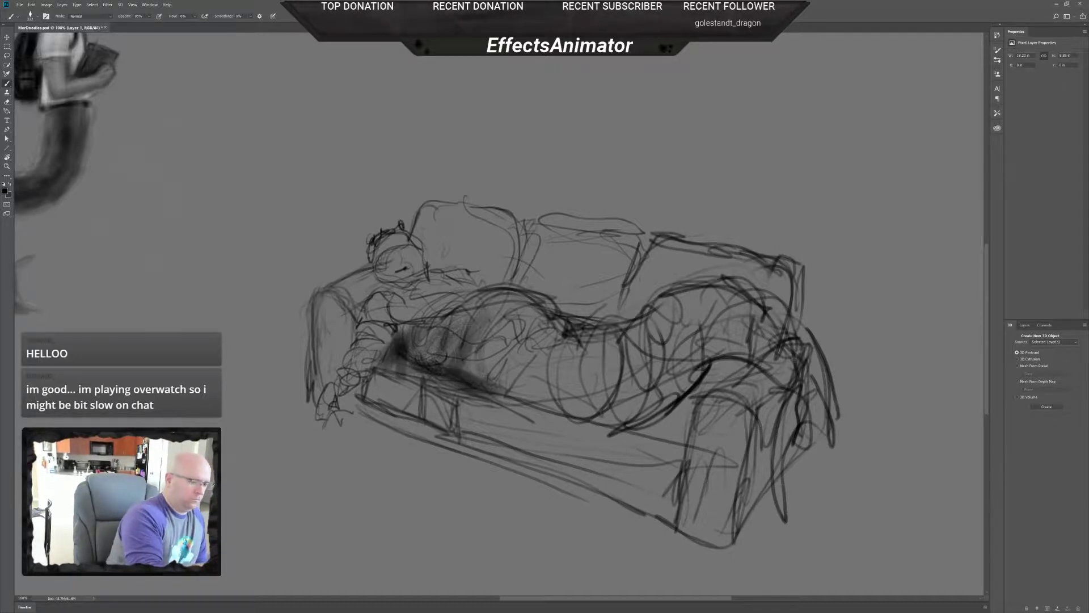
# - Shade the near armrest behind the head, the base of the first cushion, and the gaps around the middle cushion
pyautogui.moveTo(402, 331)
pyautogui.mouseDown()
pyautogui.moveTo(395, 354)
pyautogui.moveTo(357, 311)
pyautogui.moveTo(375, 280)
pyautogui.mouseUp()
pyautogui.moveTo(434, 263)
pyautogui.mouseDown()
pyautogui.moveTo(430, 251)
pyautogui.moveTo(491, 279)
pyautogui.moveTo(515, 244)
pyautogui.moveTo(517, 281)
pyautogui.moveTo(508, 222)
pyautogui.moveTo(536, 215)
pyautogui.mouseUp()
pyautogui.moveTo(638, 258)
pyautogui.mouseDown()
pyautogui.moveTo(618, 307)
pyautogui.moveTo(638, 241)
pyautogui.moveTo(630, 232)
pyautogui.mouseUp()
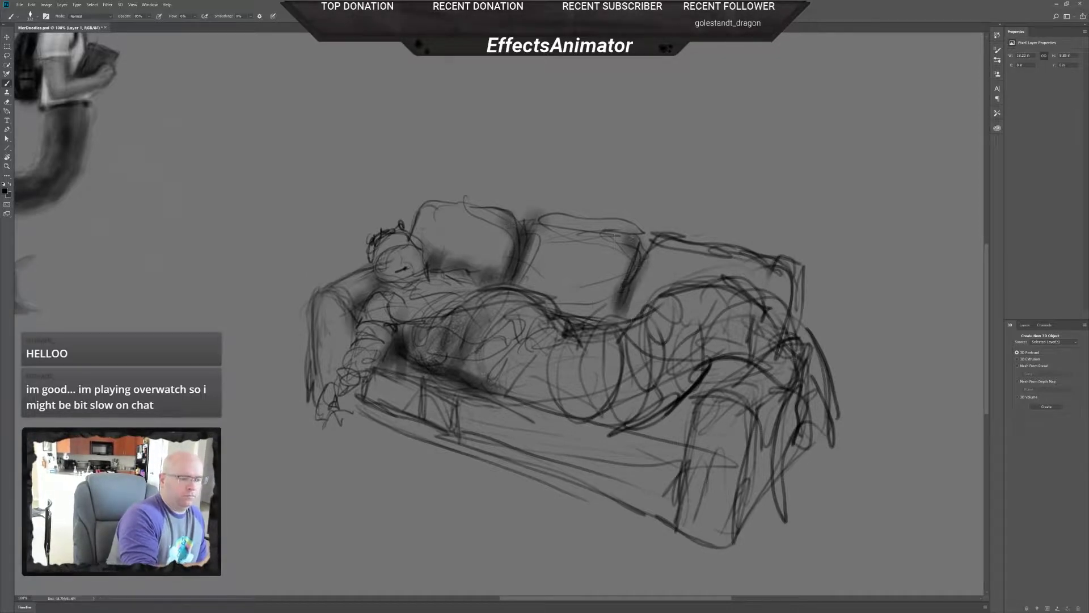
pyautogui.moveTo(621, 295); pyautogui.dragTo(612, 309)
pyautogui.moveTo(567, 233)
pyautogui.mouseDown()
pyautogui.moveTo(533, 227)
pyautogui.moveTo(525, 283)
pyautogui.mouseUp()
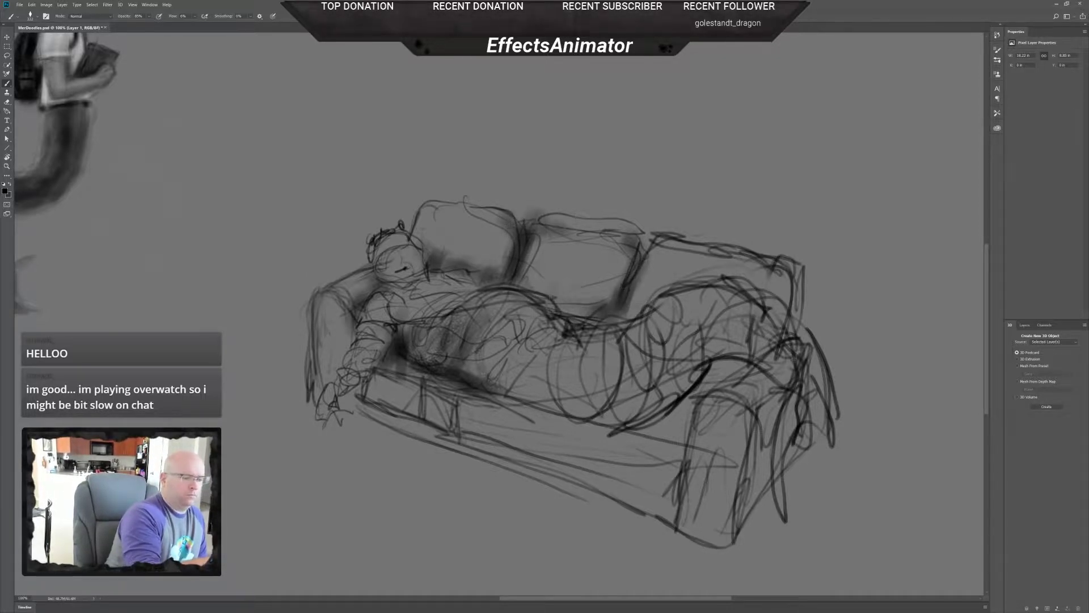
# - Shade the third cushion's near and far edges, then undo the last shading stroke near the tail's end
pyautogui.moveTo(649, 262); pyautogui.dragTo(628, 289)
pyautogui.moveTo(791, 272)
pyautogui.mouseDown()
pyautogui.moveTo(783, 309)
pyautogui.moveTo(766, 312)
pyautogui.mouseUp()
pyautogui.moveTo(775, 350); pyautogui.dragTo(789, 371)
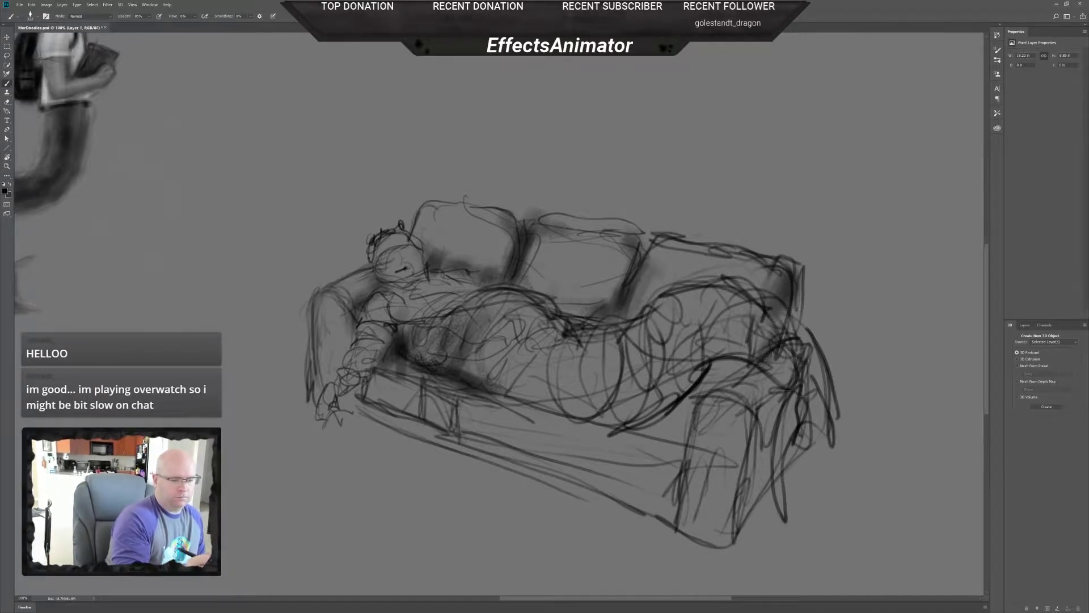
pyautogui.hotkey('ctrl', 'z')
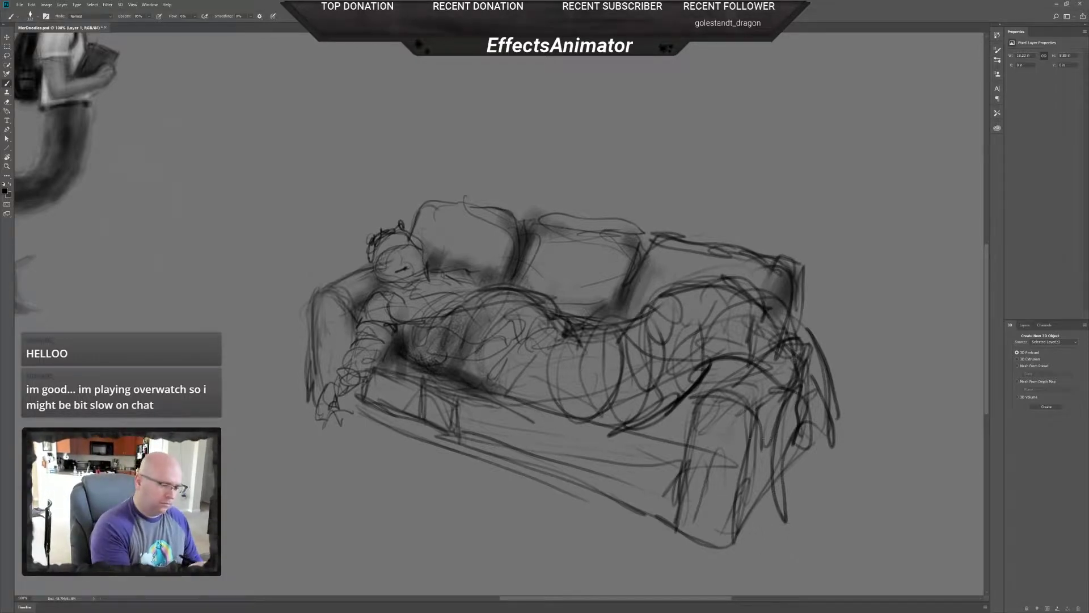
# - Shade the far armrest's front, the shadow under the tail along the seat, and the dip in the tail's upper contour
pyautogui.moveTo(724, 423); pyautogui.dragTo(711, 485)
pyautogui.moveTo(721, 377)
pyautogui.mouseDown()
pyautogui.moveTo(703, 392)
pyautogui.moveTo(743, 363)
pyautogui.moveTo(653, 422)
pyautogui.moveTo(561, 432)
pyautogui.mouseUp()
pyautogui.moveTo(513, 400); pyautogui.dragTo(634, 419)
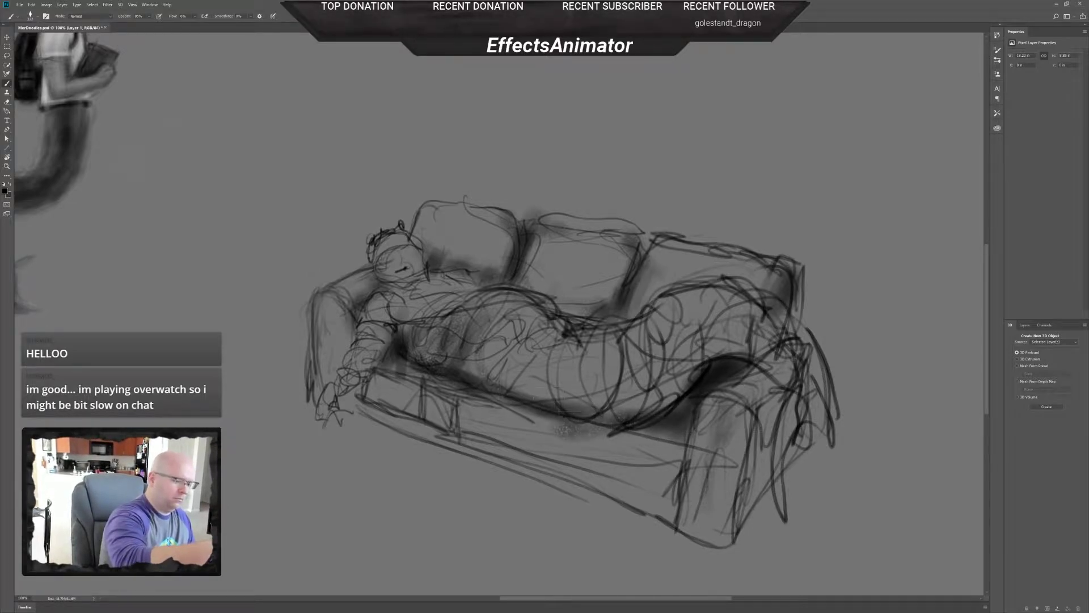
pyautogui.moveTo(553, 306); pyautogui.dragTo(576, 340)
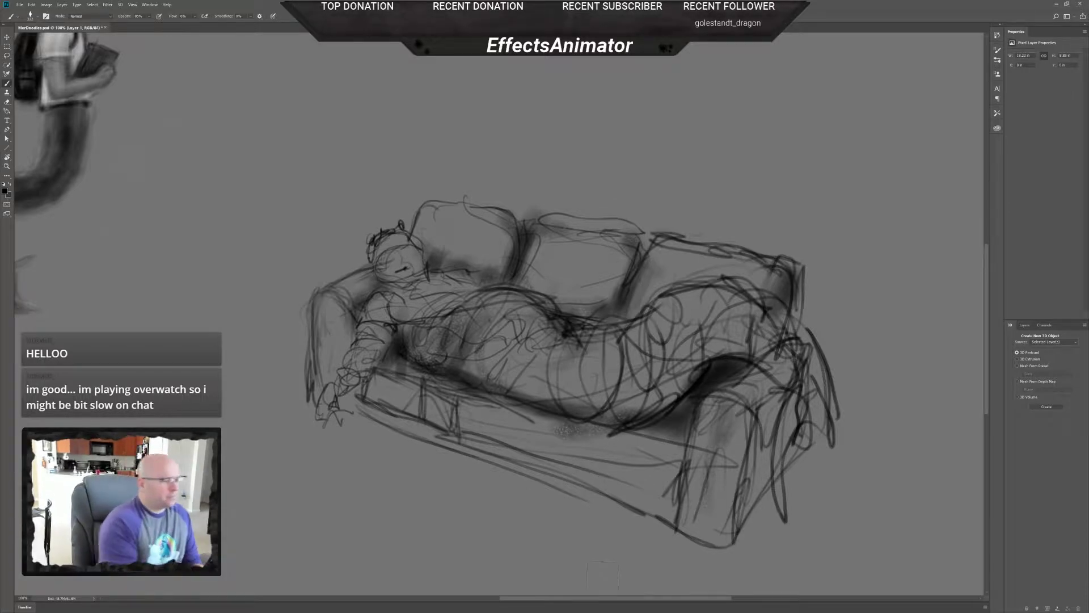
# - Switch to the eraser and give it a tapered brush preset from the custom brush set
pyautogui.press('e')
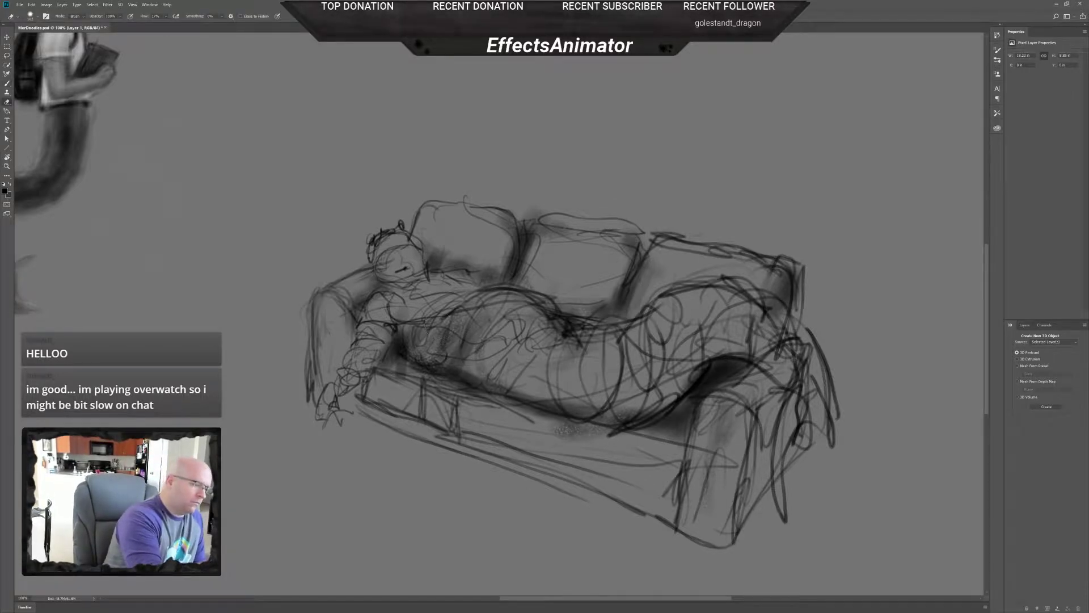
pyautogui.press('b')
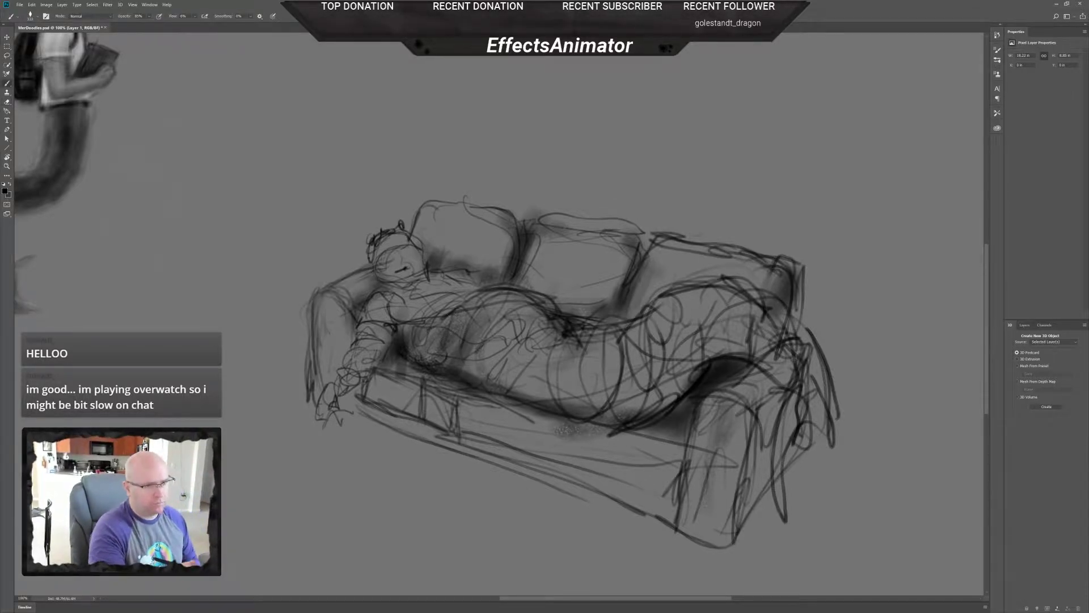
pyautogui.click(997, 50)
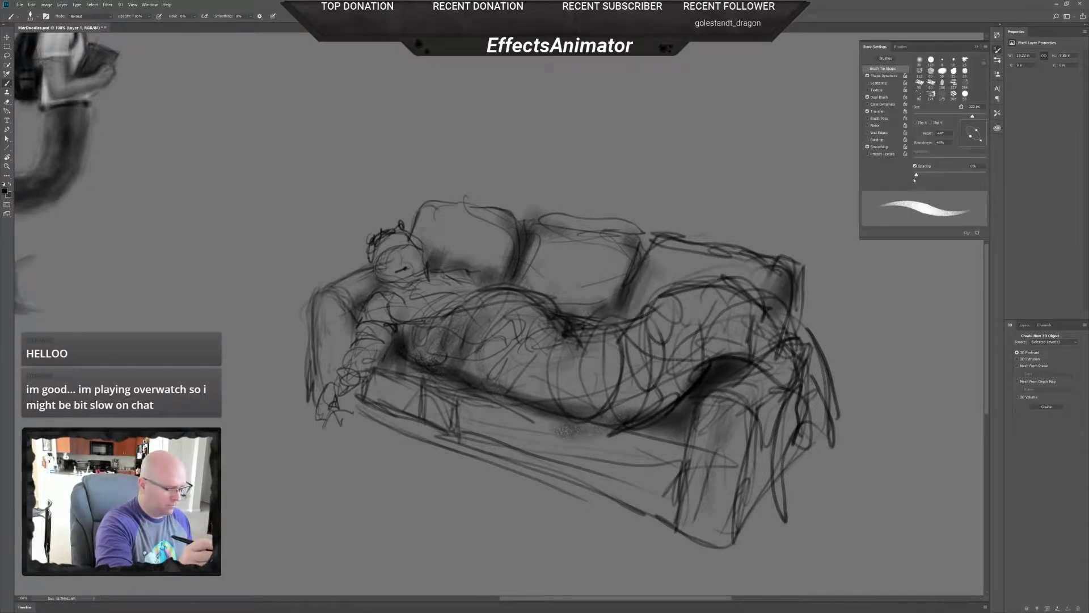
pyautogui.press('e')
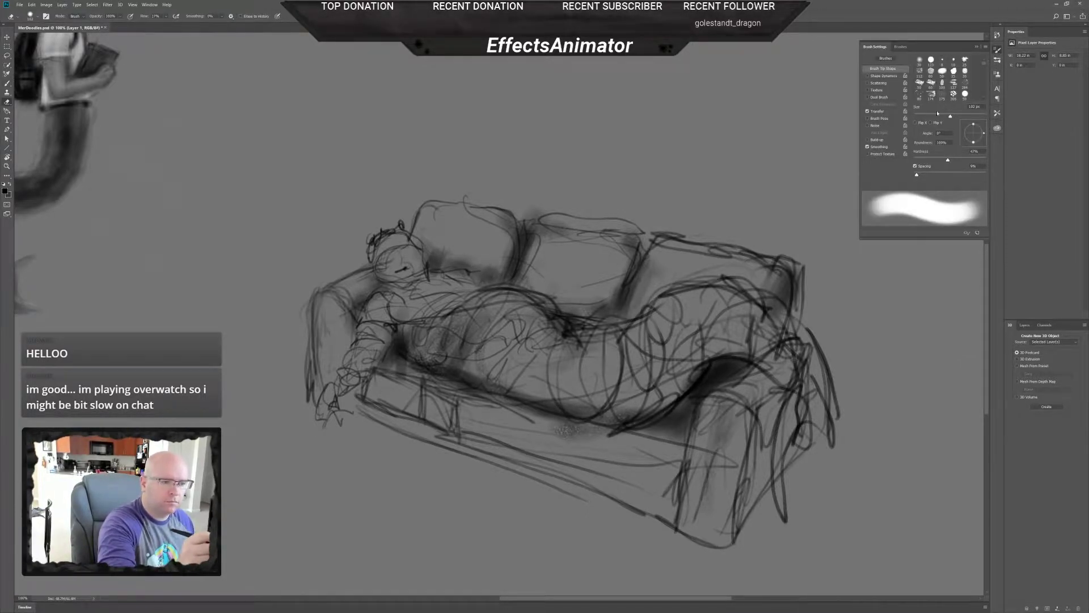
pyautogui.click(900, 47)
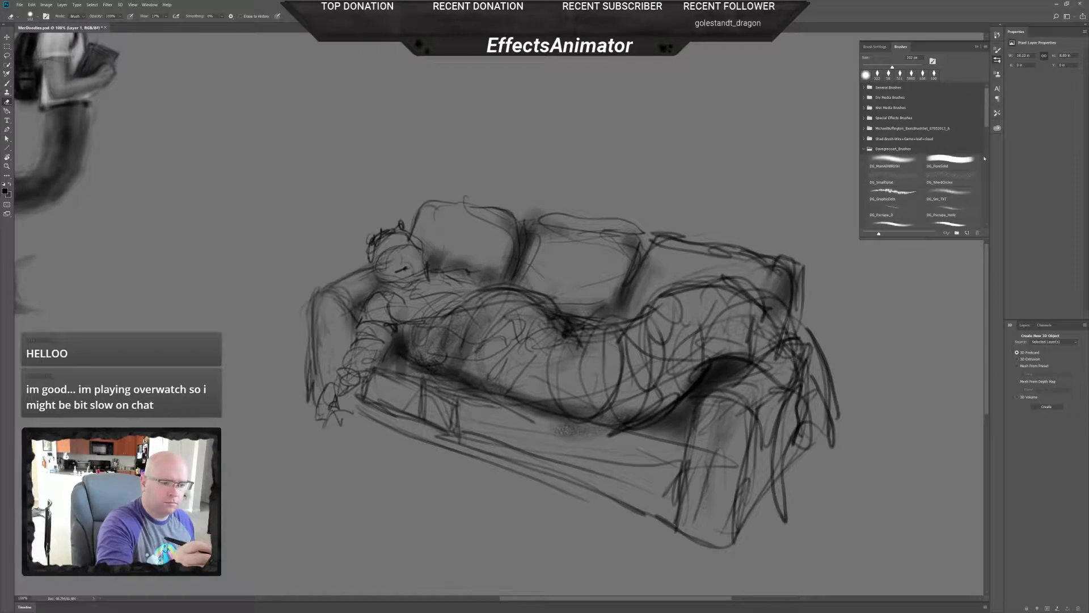
pyautogui.scroll(-5, 987, 123)
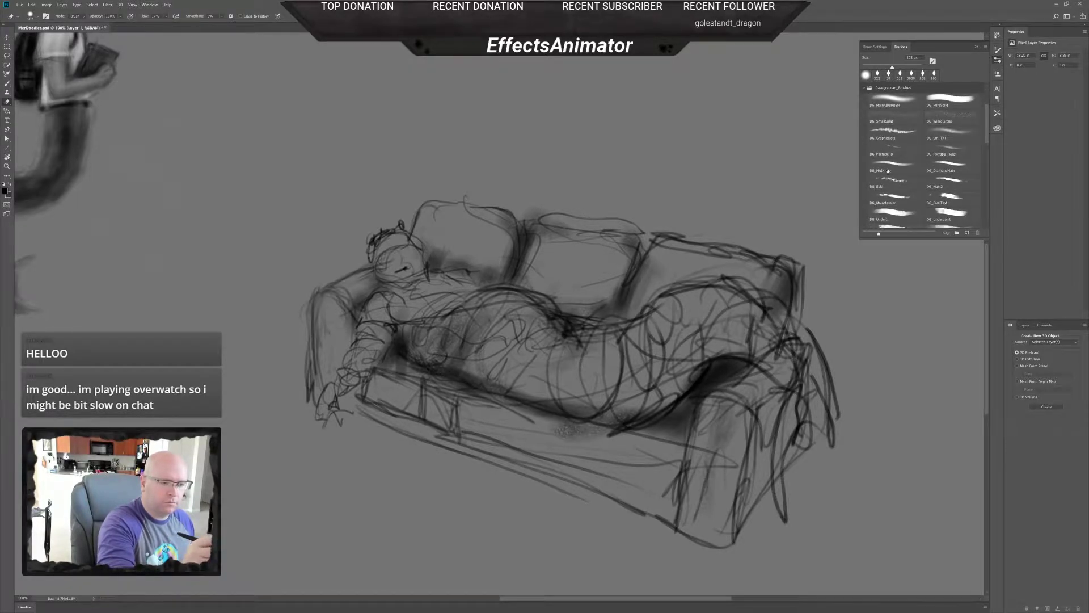
pyautogui.click(893, 165)
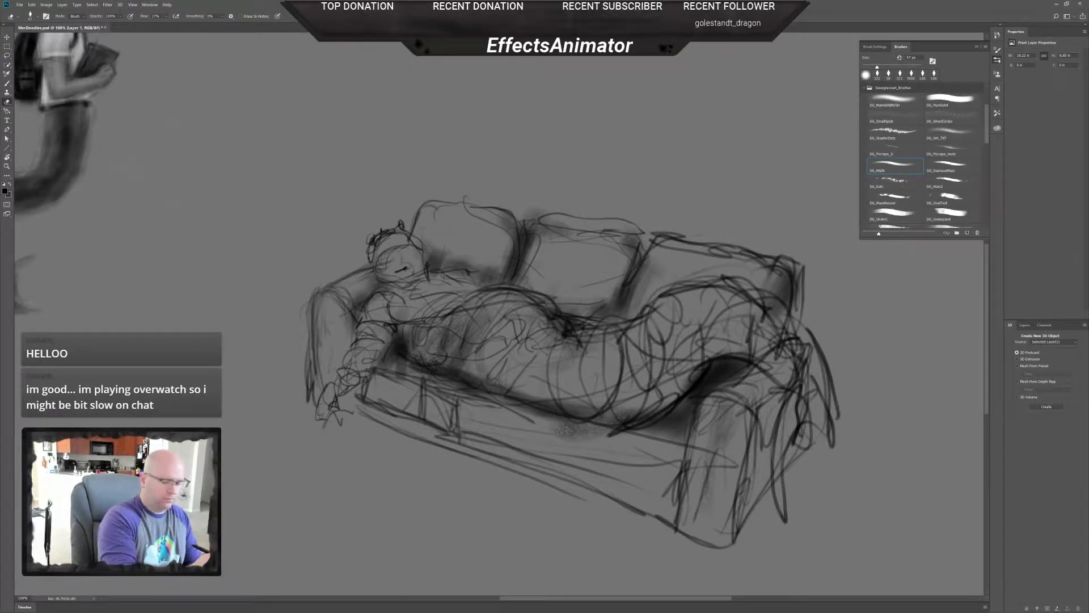
# - Lighten the lower torso's scribbles with an enlarged eraser, then brush shadow around the head and shoulder and beneath the torso
pyautogui.press(']')
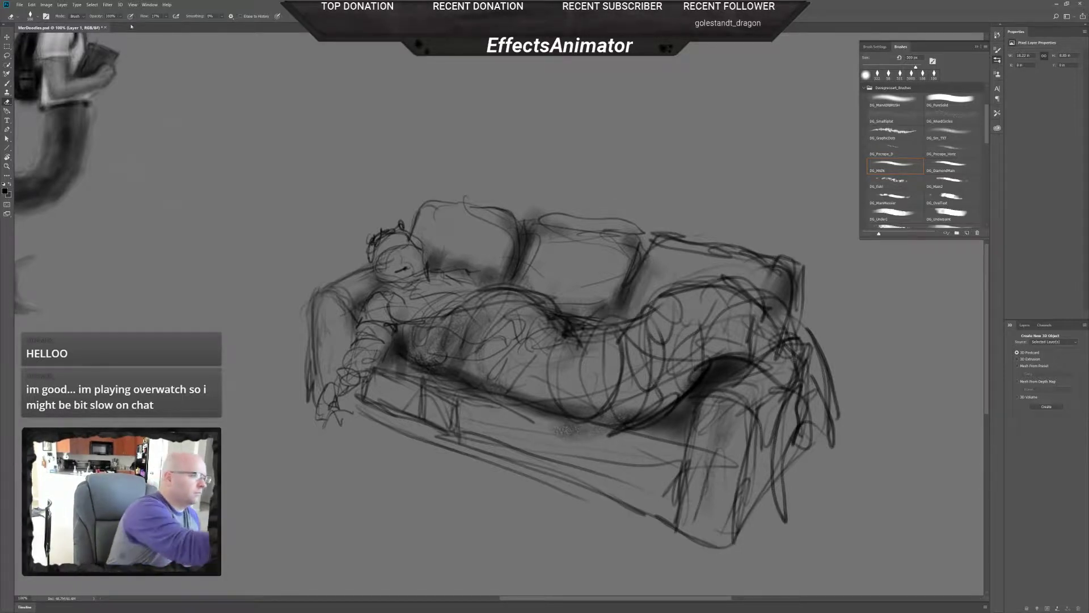
pyautogui.moveTo(442, 363); pyautogui.dragTo(461, 340)
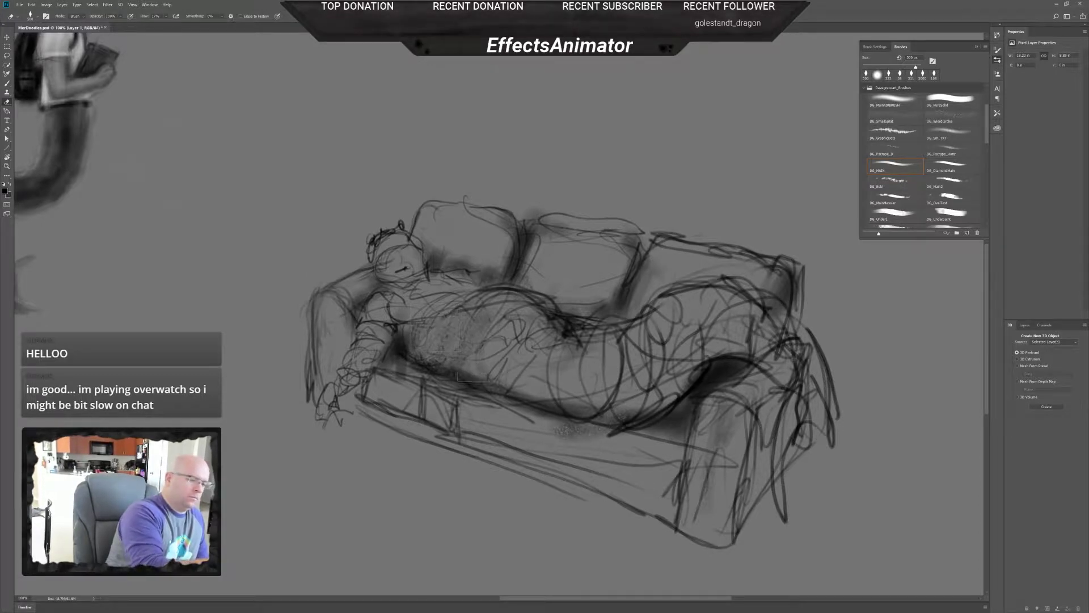
pyautogui.press('b')
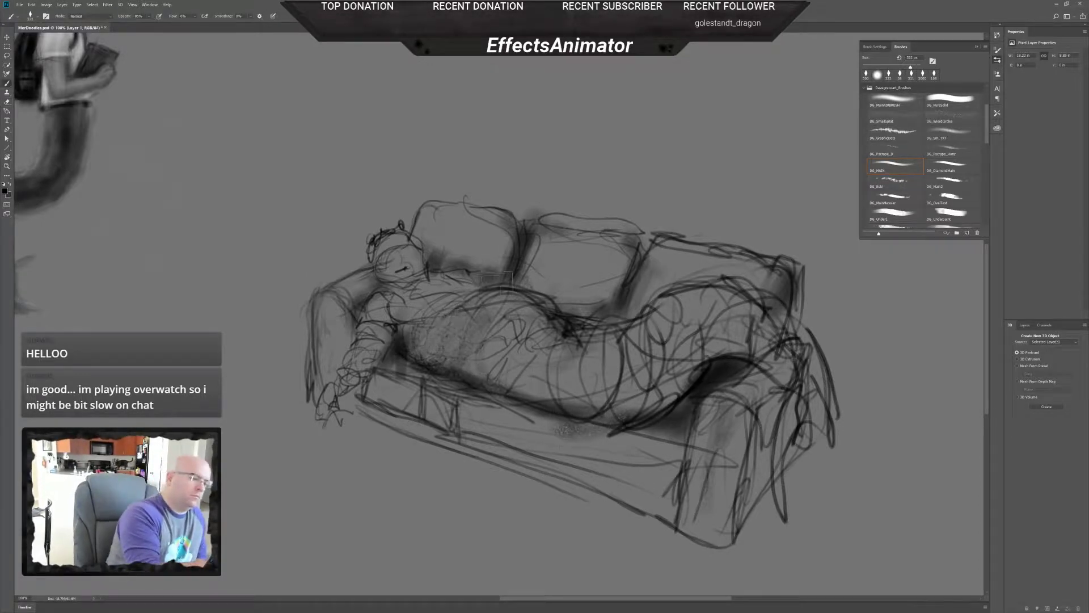
pyautogui.moveTo(496, 284)
pyautogui.mouseDown()
pyautogui.moveTo(478, 294)
pyautogui.moveTo(478, 281)
pyautogui.moveTo(444, 272)
pyautogui.moveTo(471, 275)
pyautogui.moveTo(404, 284)
pyautogui.moveTo(430, 266)
pyautogui.moveTo(404, 248)
pyautogui.moveTo(414, 241)
pyautogui.mouseUp()
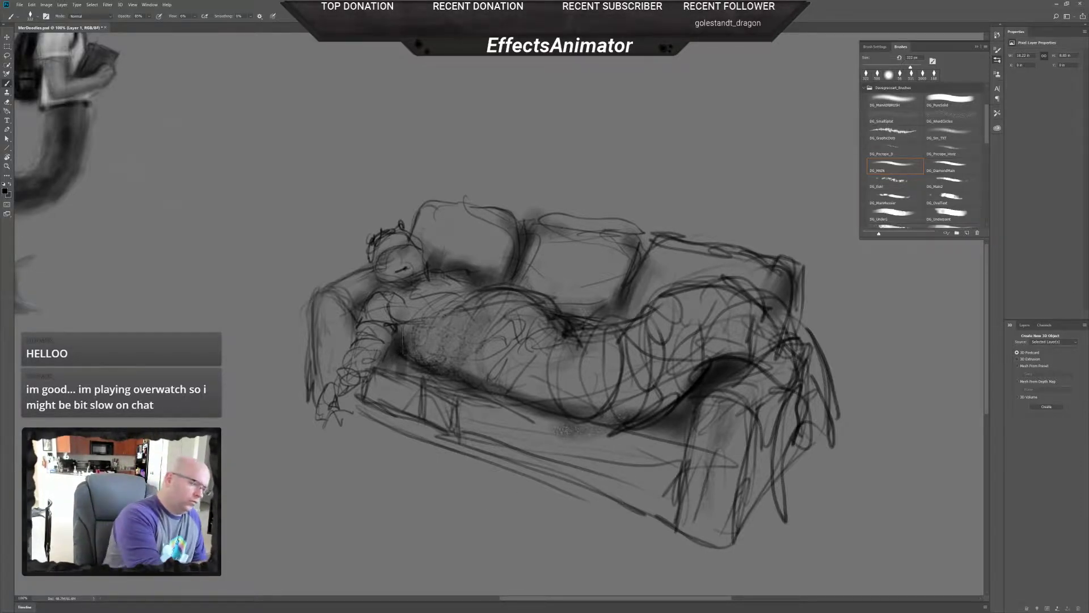
pyautogui.moveTo(417, 340)
pyautogui.mouseDown()
pyautogui.moveTo(399, 353)
pyautogui.moveTo(408, 364)
pyautogui.mouseUp()
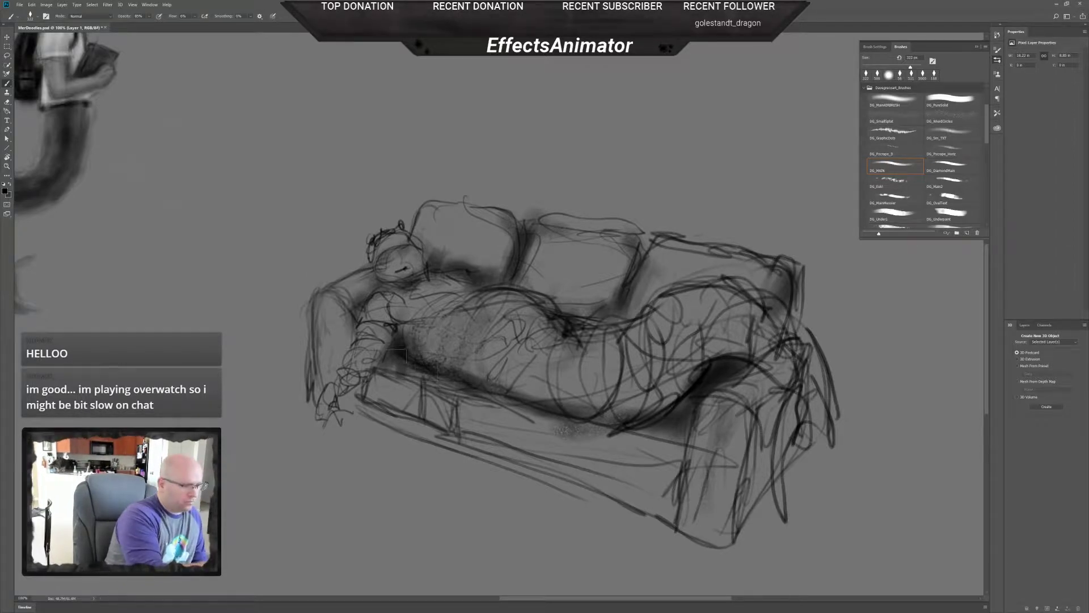
# - Shade the couch's front below the seat, darkening its two ends and the long band along its lower edge
pyautogui.moveTo(365, 393)
pyautogui.mouseDown()
pyautogui.moveTo(454, 434)
pyautogui.moveTo(677, 494)
pyautogui.mouseUp()
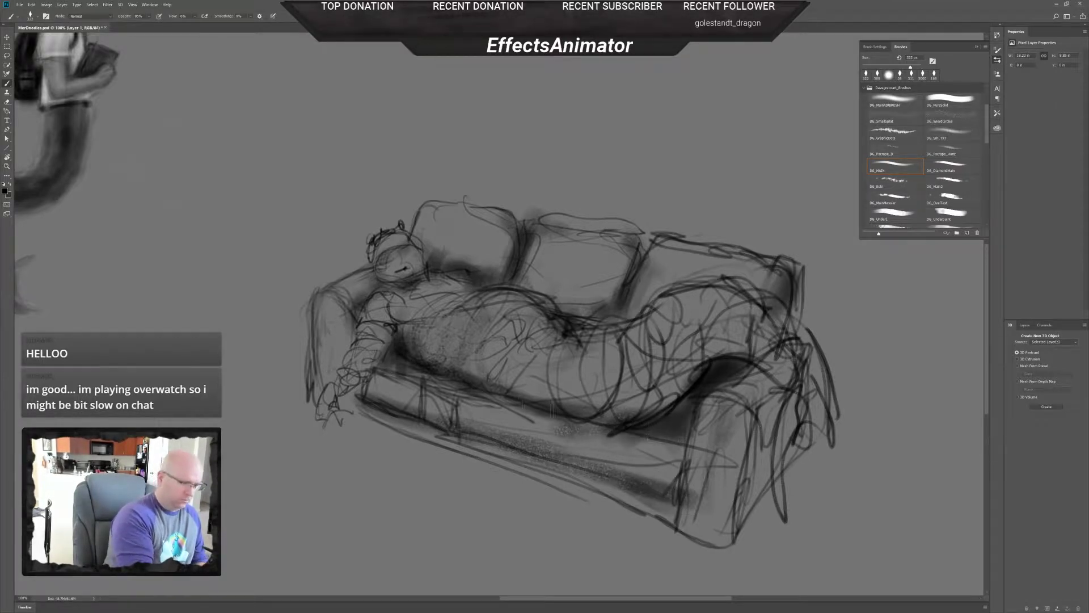
pyautogui.moveTo(620, 421)
pyautogui.mouseDown()
pyautogui.moveTo(683, 450)
pyautogui.moveTo(719, 447)
pyautogui.moveTo(679, 488)
pyautogui.mouseUp()
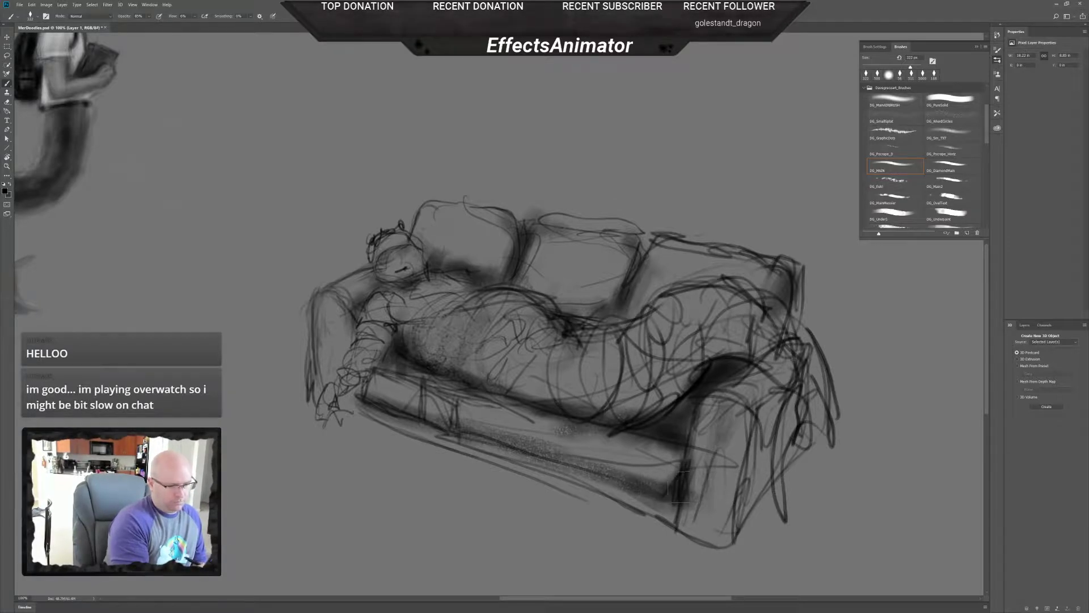
pyautogui.moveTo(431, 414); pyautogui.dragTo(462, 434)
pyautogui.moveTo(369, 378); pyautogui.dragTo(392, 420)
pyautogui.moveTo(570, 465); pyautogui.dragTo(610, 478)
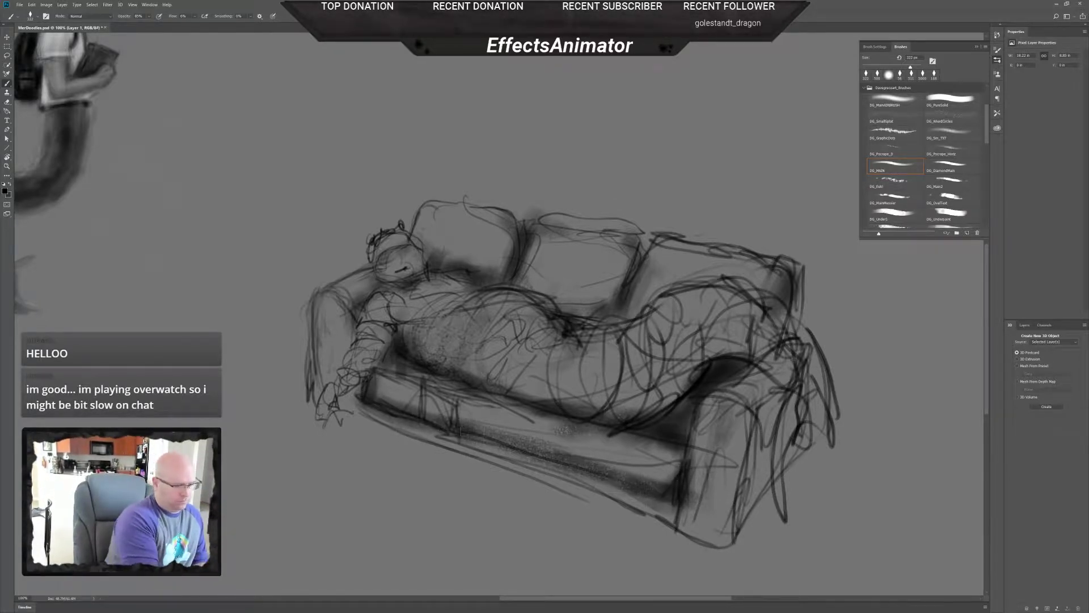
pyautogui.moveTo(476, 428); pyautogui.dragTo(593, 470)
# - Add floor shadow at the couch's near corner and along its far side, and shade the far armrest beneath the tail fin
pyautogui.moveTo(360, 417); pyautogui.dragTo(414, 442)
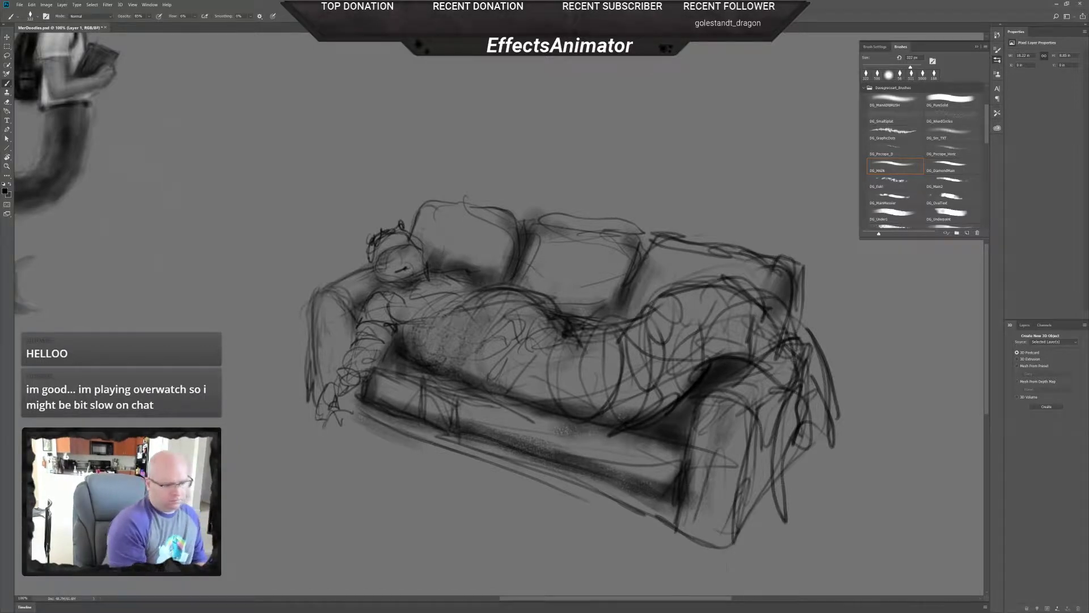
pyautogui.moveTo(755, 533)
pyautogui.mouseDown()
pyautogui.moveTo(794, 451)
pyautogui.moveTo(737, 539)
pyautogui.moveTo(783, 466)
pyautogui.mouseUp()
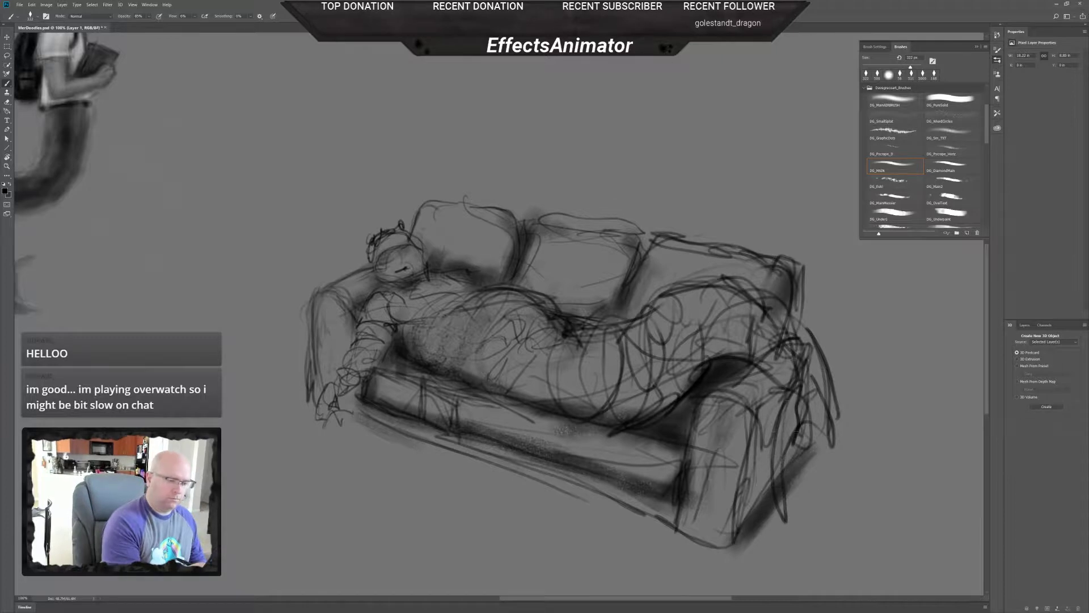
pyautogui.moveTo(752, 363)
pyautogui.mouseDown()
pyautogui.moveTo(720, 362)
pyautogui.moveTo(669, 397)
pyautogui.moveTo(721, 343)
pyautogui.moveTo(777, 369)
pyautogui.moveTo(796, 405)
pyautogui.mouseUp()
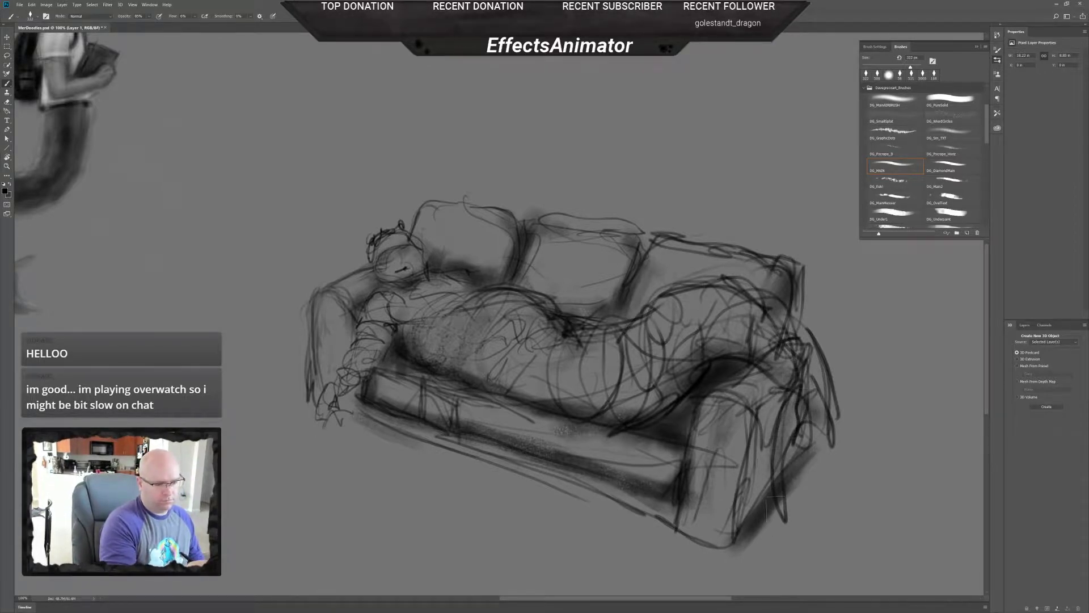
# - Erase the scribbled construction lines inside the tail from its middle to the bend over the far armrest
pyautogui.press('e')
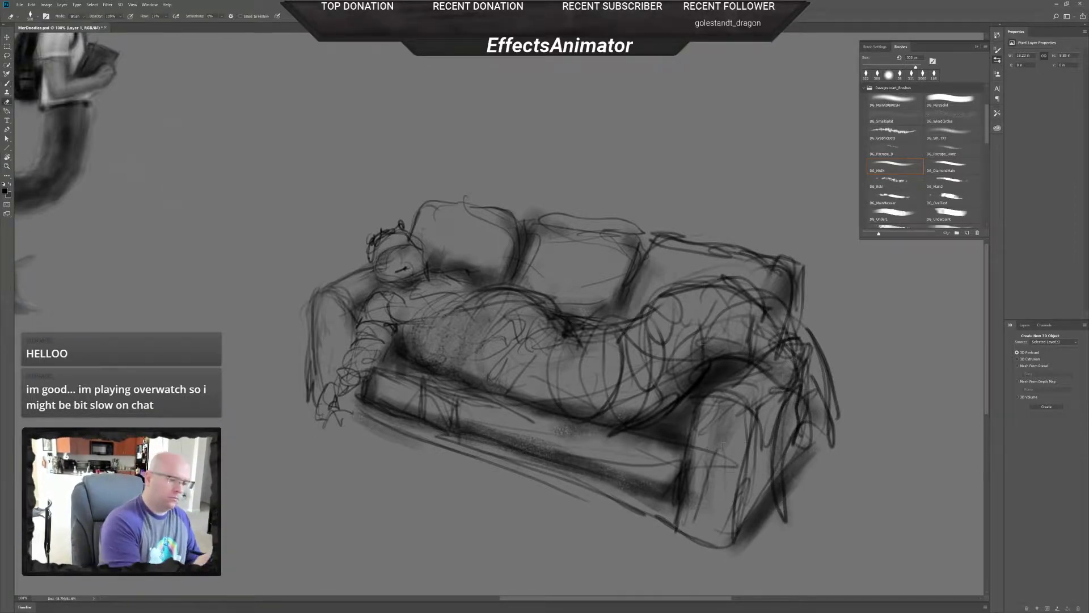
pyautogui.moveTo(623, 391)
pyautogui.mouseDown()
pyautogui.moveTo(675, 334)
pyautogui.moveTo(704, 355)
pyautogui.moveTo(767, 334)
pyautogui.moveTo(758, 352)
pyautogui.moveTo(804, 385)
pyautogui.mouseUp()
pyautogui.press('b')
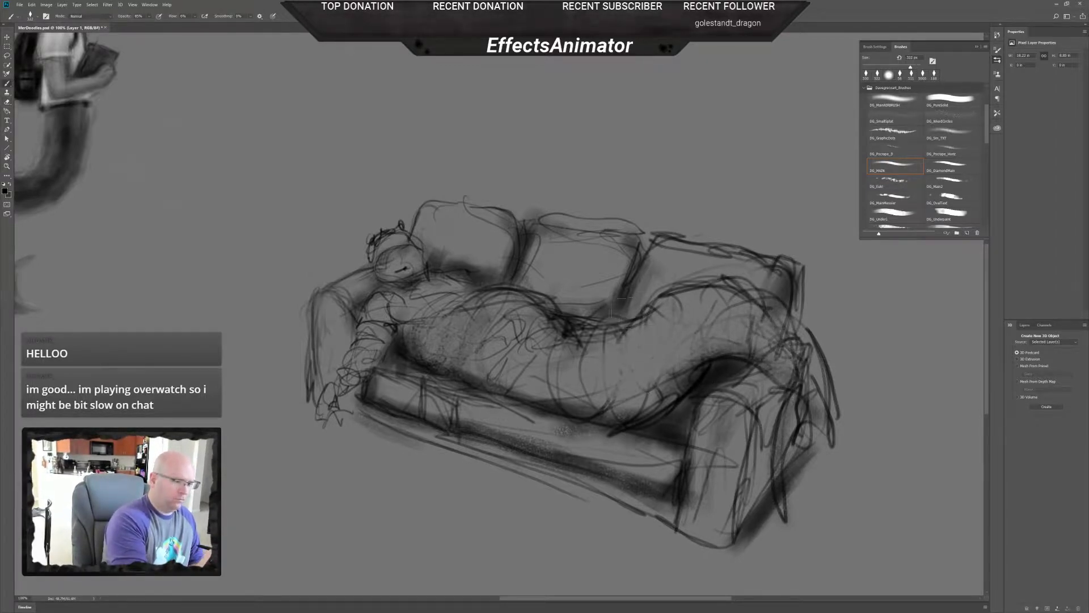
# - Darken the dip along the tail's upper contour and deepen the shading on the underside of the torso and tail
pyautogui.moveTo(601, 322)
pyautogui.mouseDown()
pyautogui.moveTo(577, 331)
pyautogui.moveTo(642, 313)
pyautogui.moveTo(576, 329)
pyautogui.moveTo(626, 309)
pyautogui.moveTo(581, 318)
pyautogui.moveTo(546, 303)
pyautogui.moveTo(556, 306)
pyautogui.moveTo(483, 305)
pyautogui.moveTo(497, 295)
pyautogui.moveTo(563, 309)
pyautogui.moveTo(570, 319)
pyautogui.moveTo(543, 313)
pyautogui.moveTo(570, 329)
pyautogui.moveTo(537, 339)
pyautogui.mouseUp()
pyautogui.moveTo(406, 340)
pyautogui.mouseDown()
pyautogui.moveTo(456, 370)
pyautogui.moveTo(411, 348)
pyautogui.mouseUp()
pyautogui.moveTo(514, 389)
pyautogui.mouseDown()
pyautogui.moveTo(485, 383)
pyautogui.moveTo(553, 405)
pyautogui.mouseUp()
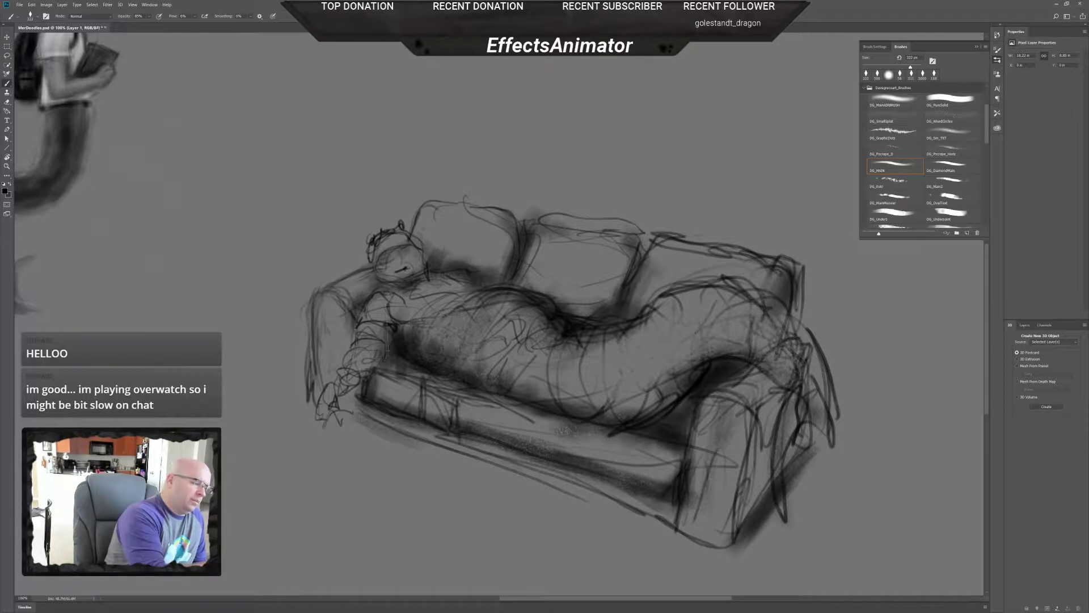
# - Shade the hanging arm and shoulder, the lower torso, and the front of the near armrest
pyautogui.moveTo(359, 330)
pyautogui.mouseDown()
pyautogui.moveTo(394, 285)
pyautogui.moveTo(385, 289)
pyautogui.moveTo(411, 286)
pyautogui.moveTo(392, 274)
pyautogui.moveTo(377, 285)
pyautogui.moveTo(440, 266)
pyautogui.moveTo(423, 249)
pyautogui.moveTo(434, 258)
pyautogui.moveTo(400, 321)
pyautogui.mouseUp()
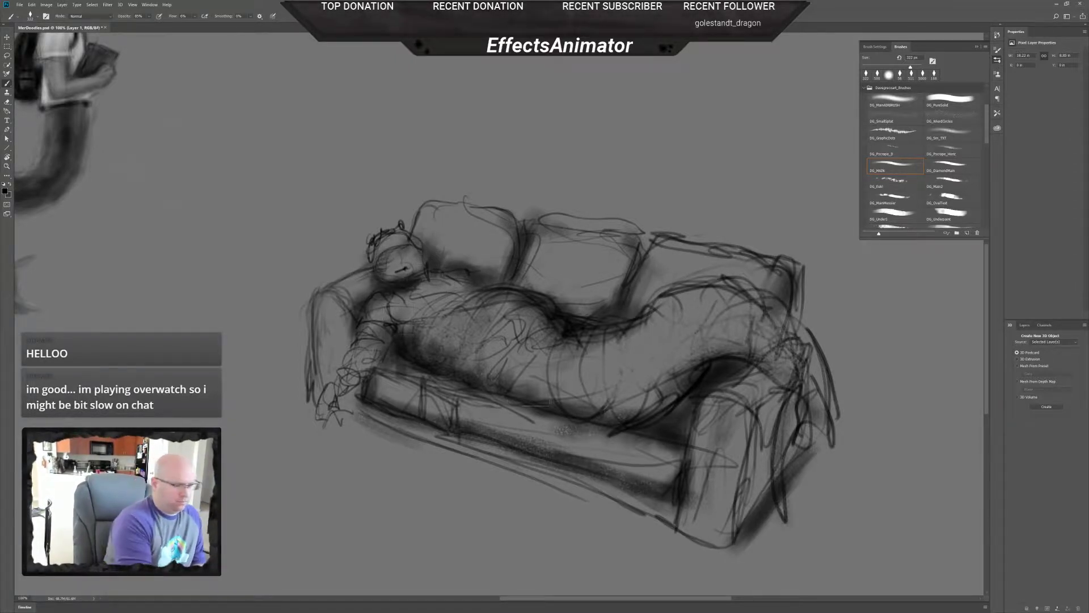
pyautogui.moveTo(497, 381)
pyautogui.mouseDown()
pyautogui.moveTo(481, 370)
pyautogui.moveTo(467, 379)
pyautogui.mouseUp()
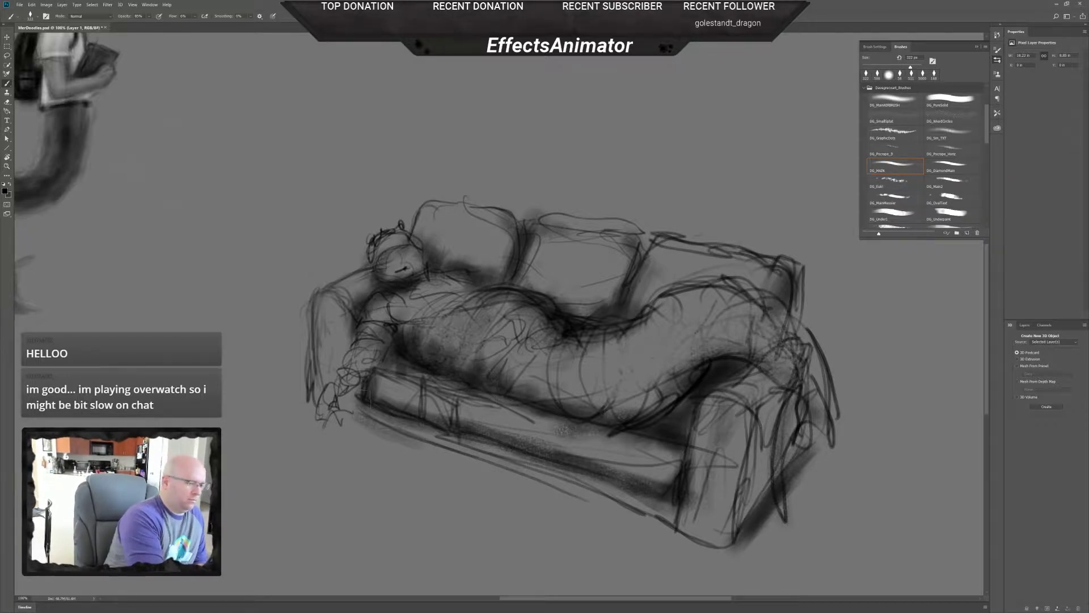
pyautogui.moveTo(315, 349)
pyautogui.mouseDown()
pyautogui.moveTo(324, 363)
pyautogui.moveTo(344, 341)
pyautogui.mouseUp()
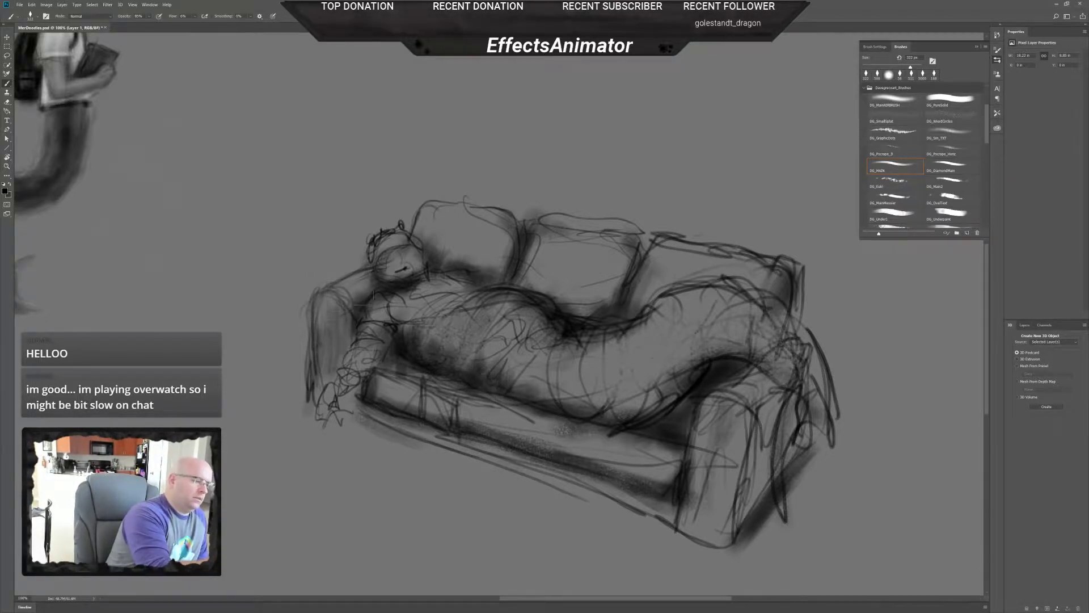
# - Brush a floor shadow along the couch's front, then reduce the brush size and darken the couch's lower edge
pyautogui.moveTo(345, 295)
pyautogui.mouseDown()
pyautogui.moveTo(368, 290)
pyautogui.moveTo(324, 341)
pyautogui.moveTo(318, 406)
pyautogui.moveTo(416, 453)
pyautogui.moveTo(496, 466)
pyautogui.moveTo(488, 485)
pyautogui.moveTo(520, 483)
pyautogui.moveTo(604, 531)
pyautogui.moveTo(676, 540)
pyautogui.moveTo(698, 564)
pyautogui.mouseUp()
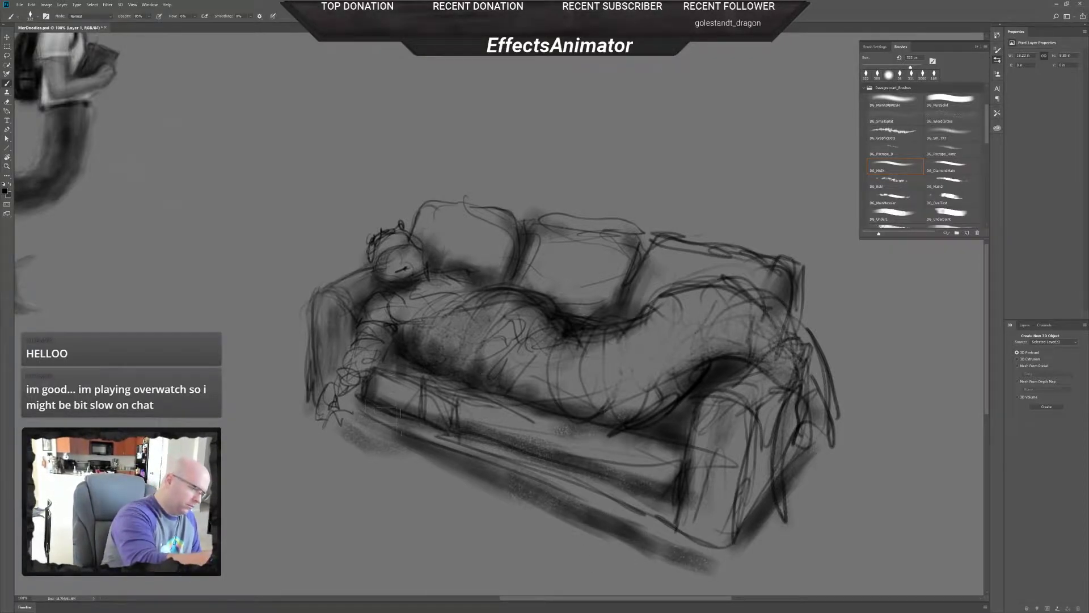
pyautogui.rightClick(458, 458)
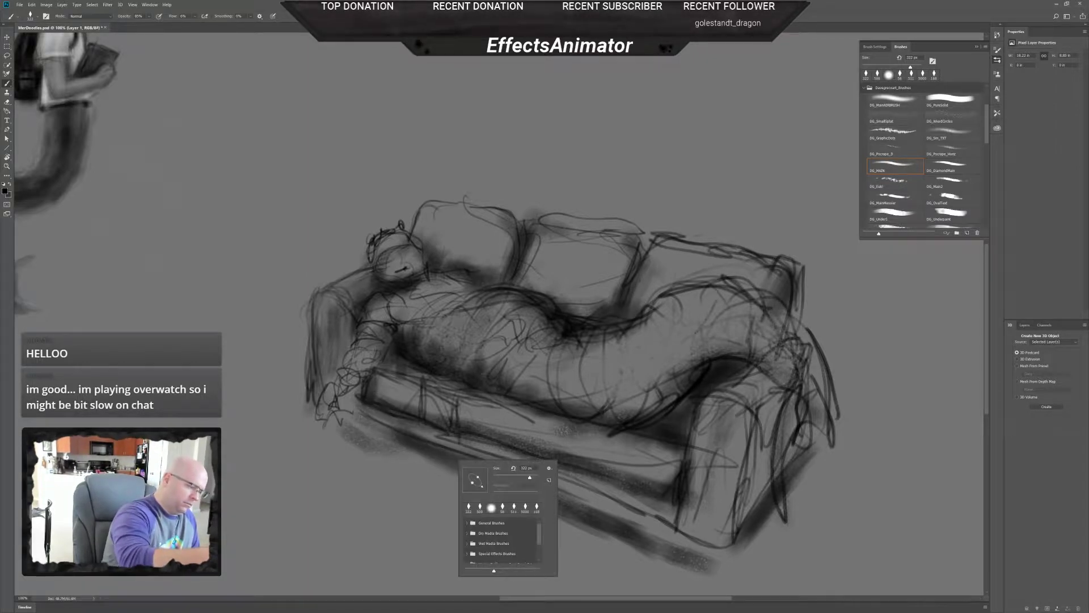
pyautogui.moveTo(530, 477)
pyautogui.mouseDown()
pyautogui.moveTo(510, 478)
pyautogui.moveTo(641, 542)
pyautogui.moveTo(698, 554)
pyautogui.moveTo(647, 538)
pyautogui.mouseUp()
pyautogui.press('Return')
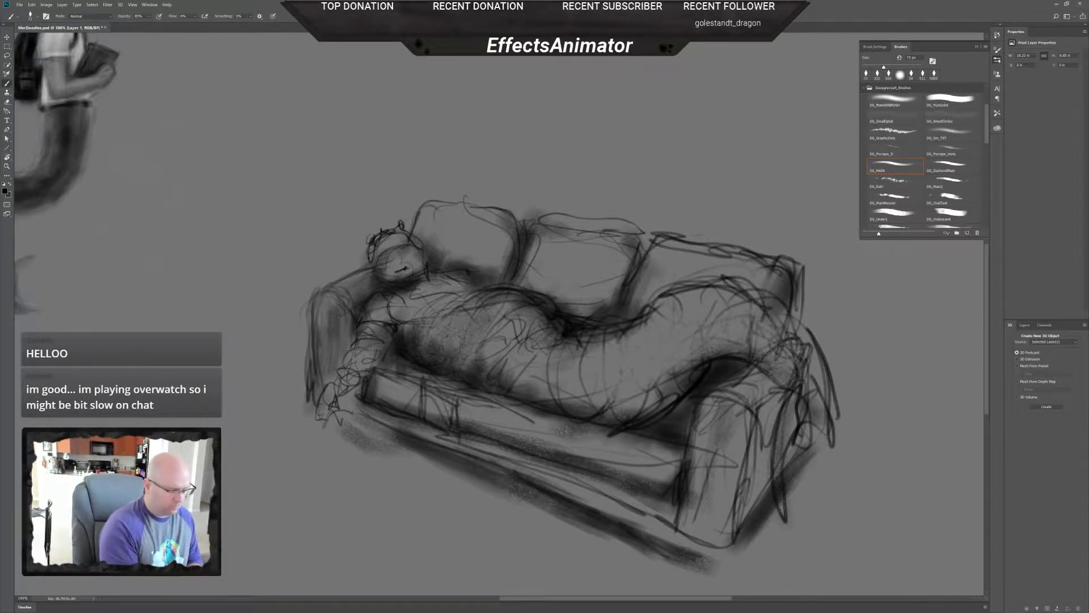
pyautogui.press('w')
pyautogui.rightClick(698, 449)
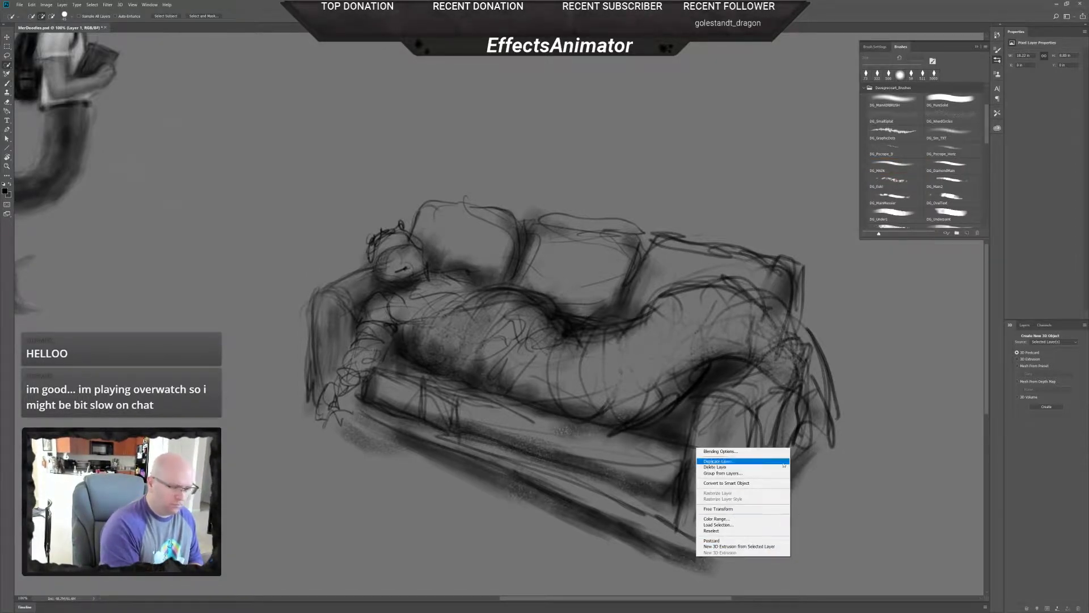
pyautogui.press('Escape')
# - Clean up the shadow at the couch's far front corner with the eraser and draw a short block foot beneath it
pyautogui.press('e')
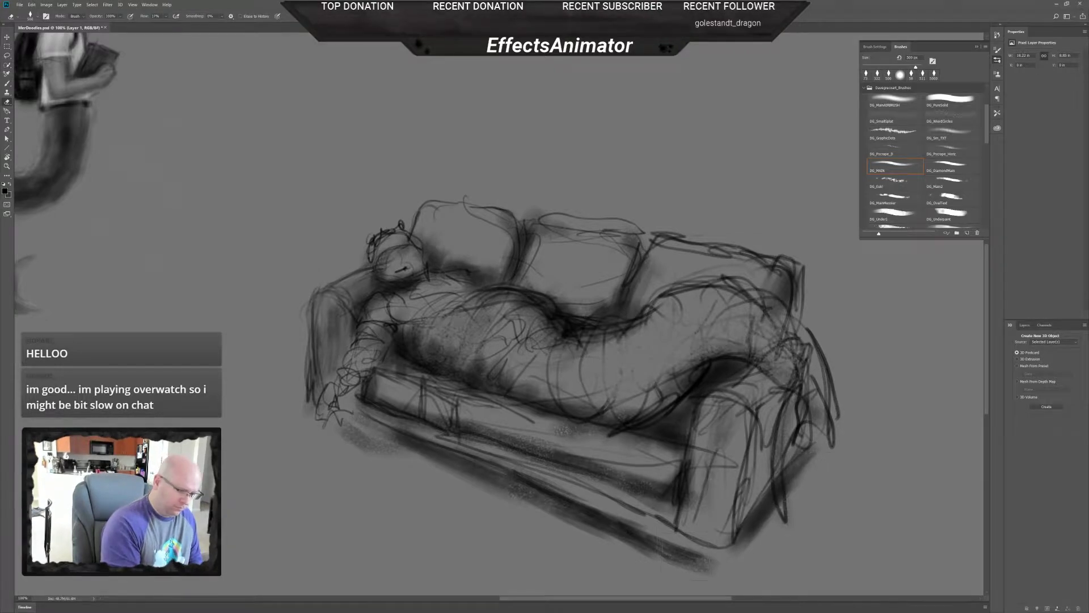
pyautogui.moveTo(679, 555)
pyautogui.mouseDown()
pyautogui.moveTo(700, 566)
pyautogui.moveTo(700, 503)
pyautogui.moveTo(671, 509)
pyautogui.moveTo(678, 531)
pyautogui.moveTo(698, 529)
pyautogui.mouseUp()
pyautogui.press('b')
pyautogui.moveTo(652, 491)
pyautogui.mouseDown()
pyautogui.moveTo(712, 514)
pyautogui.moveTo(737, 498)
pyautogui.moveTo(765, 440)
pyautogui.moveTo(732, 485)
pyautogui.mouseUp()
pyautogui.press('e')
pyautogui.press('b')
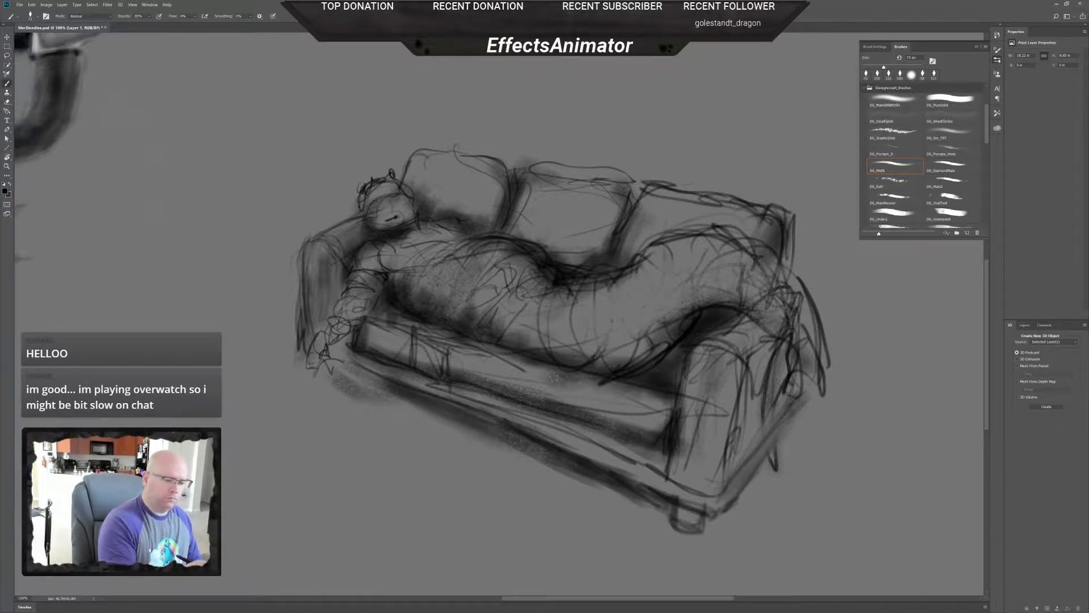
# - Darken the bottom edge of the couch's far side and redraw the long fin tip hanging over it
pyautogui.moveTo(790, 397)
pyautogui.mouseDown()
pyautogui.moveTo(785, 437)
pyautogui.moveTo(732, 488)
pyautogui.mouseUp()
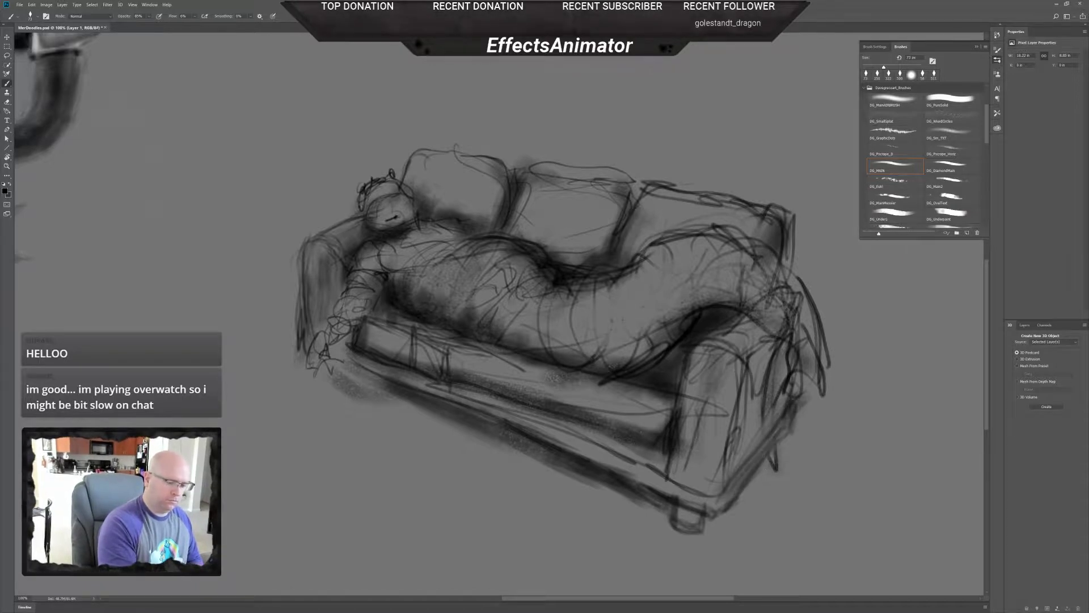
pyautogui.press('e')
pyautogui.moveTo(773, 448); pyautogui.dragTo(776, 469)
pyautogui.press('b')
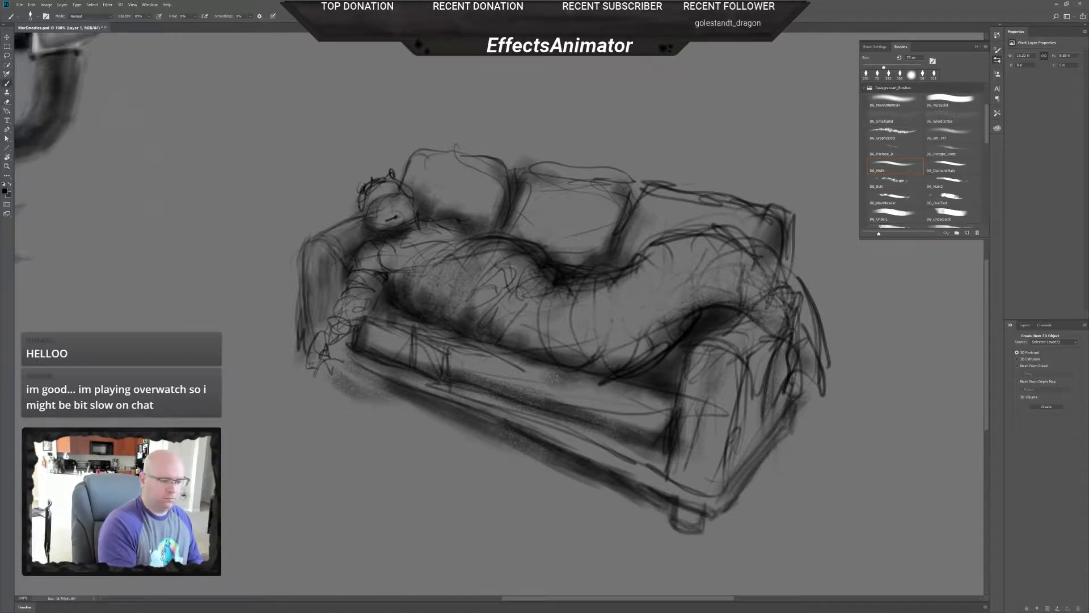
pyautogui.moveTo(763, 420)
pyautogui.mouseDown()
pyautogui.moveTo(777, 481)
pyautogui.moveTo(772, 471)
pyautogui.mouseUp()
pyautogui.moveTo(778, 394); pyautogui.dragTo(778, 485)
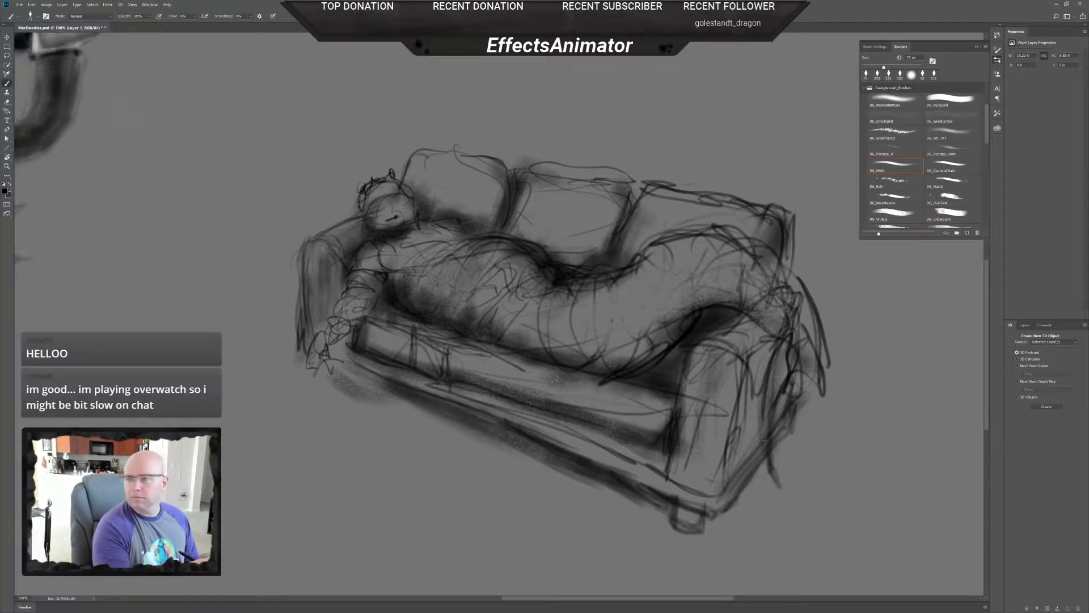
# - Rework the tail fin's contours draping over the far armrest, erase stray marks, and shade the fin's base with a larger brush
pyautogui.moveTo(759, 416)
pyautogui.mouseDown()
pyautogui.moveTo(760, 446)
pyautogui.moveTo(795, 350)
pyautogui.moveTo(769, 370)
pyautogui.moveTo(774, 276)
pyautogui.moveTo(795, 325)
pyautogui.mouseUp()
pyautogui.moveTo(752, 261); pyautogui.dragTo(817, 353)
pyautogui.press('e')
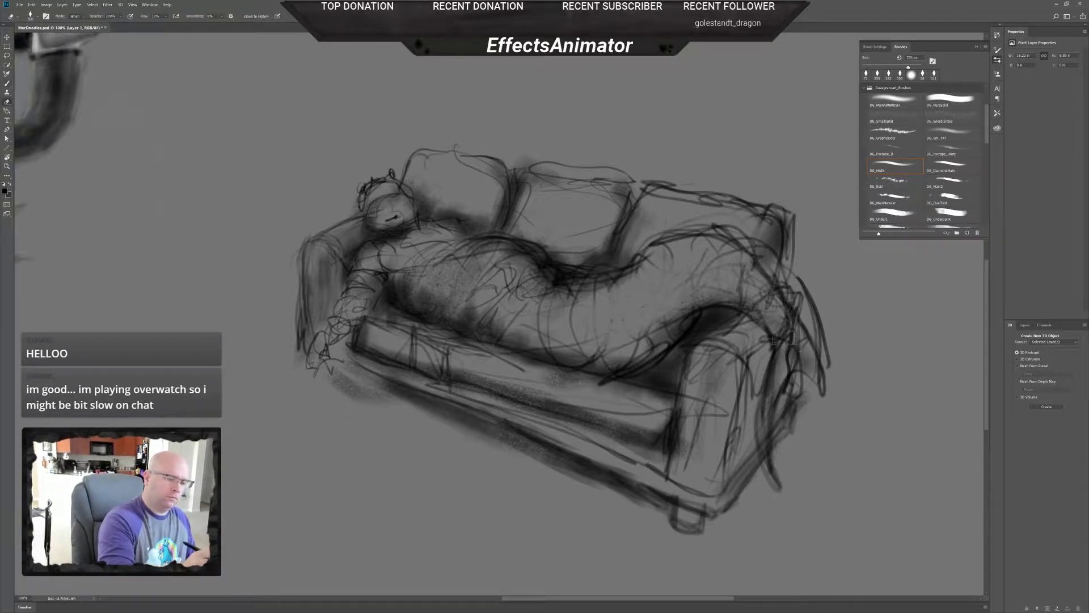
pyautogui.moveTo(763, 320); pyautogui.dragTo(774, 332)
pyautogui.press('b')
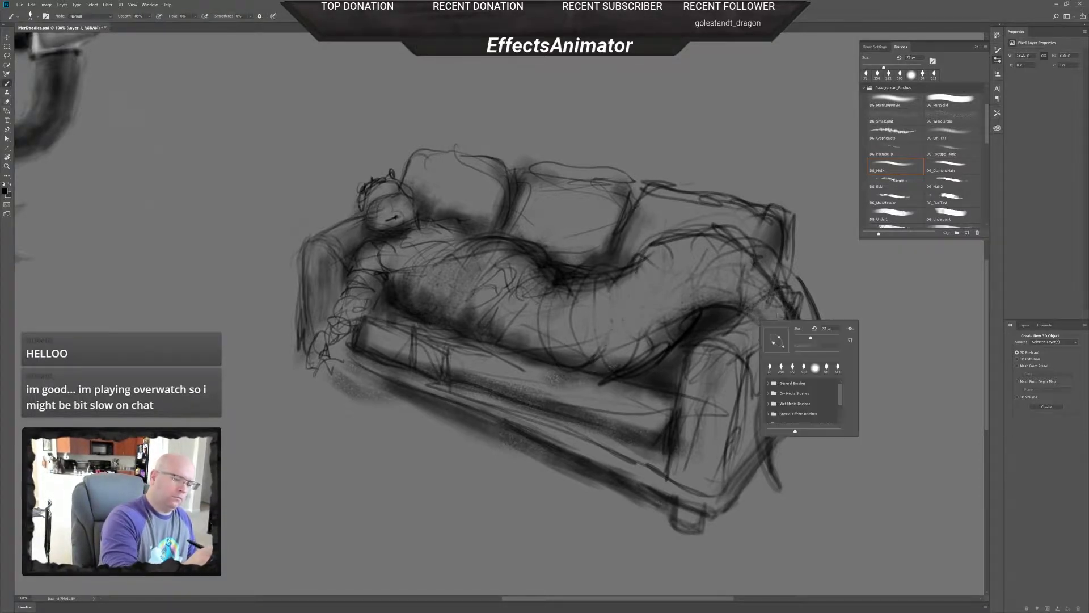
pyautogui.rightClick(760, 321)
pyautogui.press('Return')
pyautogui.moveTo(767, 315); pyautogui.dragTo(784, 338)
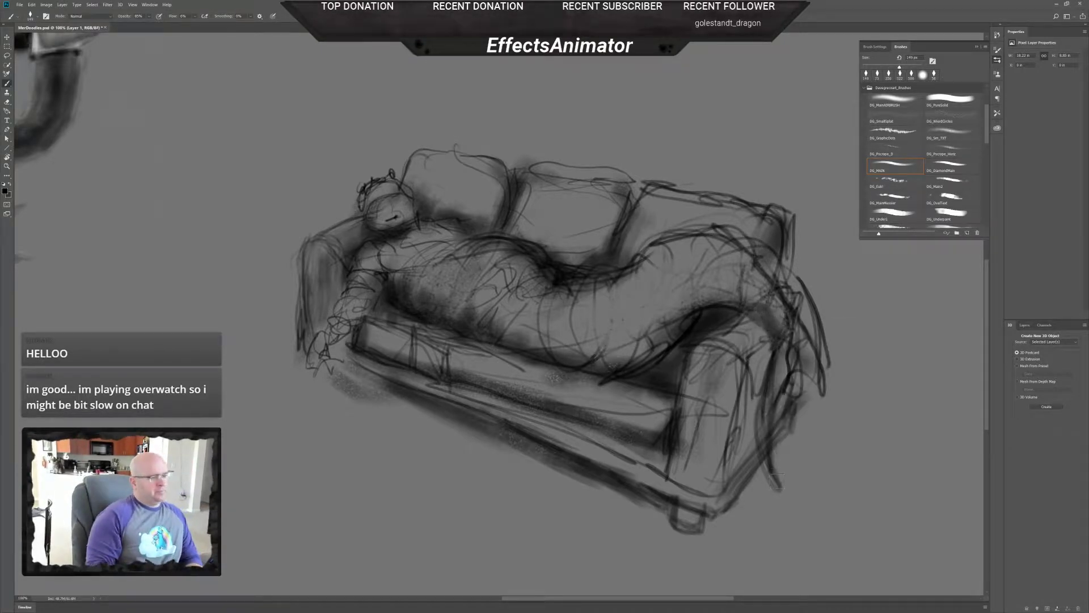
# - Enlarge the brush substantially and apply mottled texture to the tail near its bend over the far armrest
pyautogui.rightClick(639, 347)
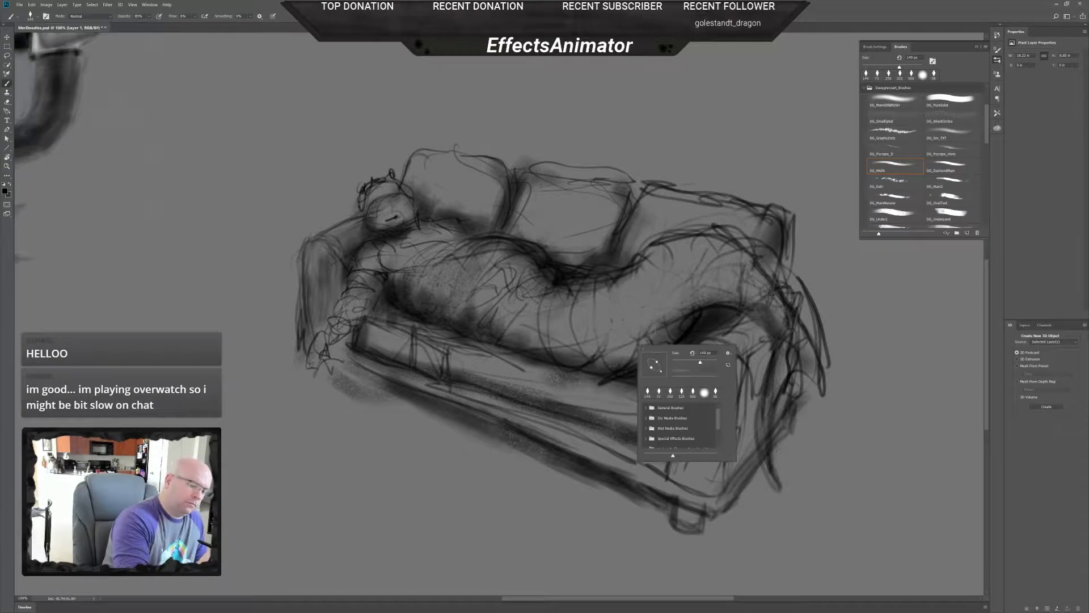
pyautogui.click(707, 362)
pyautogui.press('Return')
pyautogui.moveTo(637, 367)
pyautogui.mouseDown()
pyautogui.moveTo(615, 338)
pyautogui.moveTo(622, 312)
pyautogui.mouseUp()
pyautogui.rightClick(620, 340)
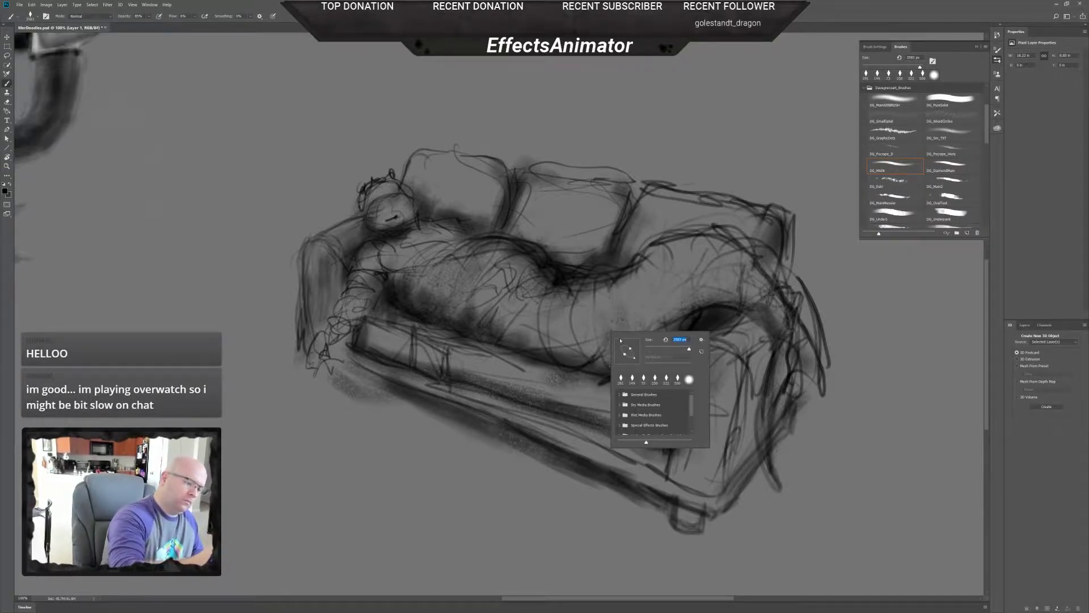
pyautogui.moveTo(688, 349); pyautogui.dragTo(689, 350)
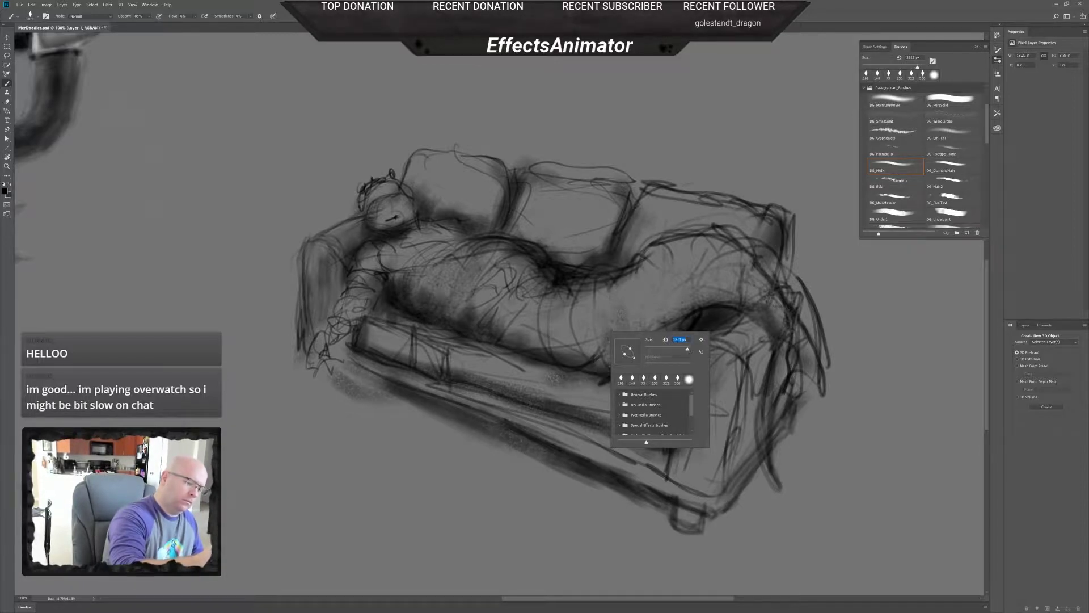
pyautogui.click(596, 335)
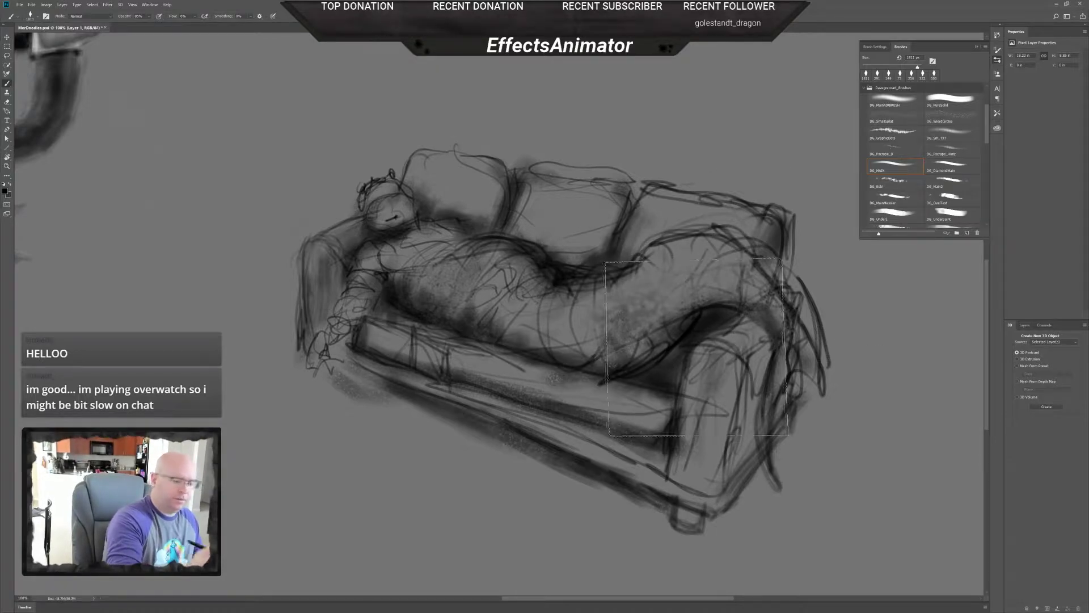
# - Reduce the brush size and extend the textured shading along the tail's underside toward the torso
pyautogui.rightClick(758, 359)
pyautogui.moveTo(759, 361); pyautogui.dragTo(759, 362)
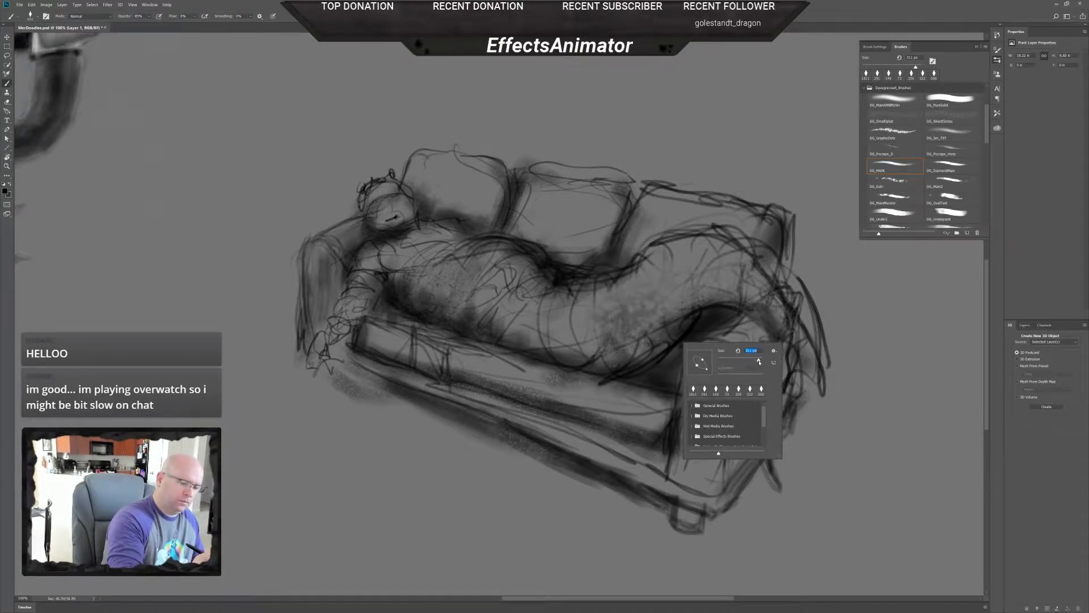
pyautogui.moveTo(643, 353)
pyautogui.mouseDown()
pyautogui.moveTo(578, 353)
pyautogui.moveTo(536, 328)
pyautogui.moveTo(518, 331)
pyautogui.moveTo(495, 308)
pyautogui.moveTo(480, 322)
pyautogui.moveTo(518, 322)
pyautogui.moveTo(484, 312)
pyautogui.mouseUp()
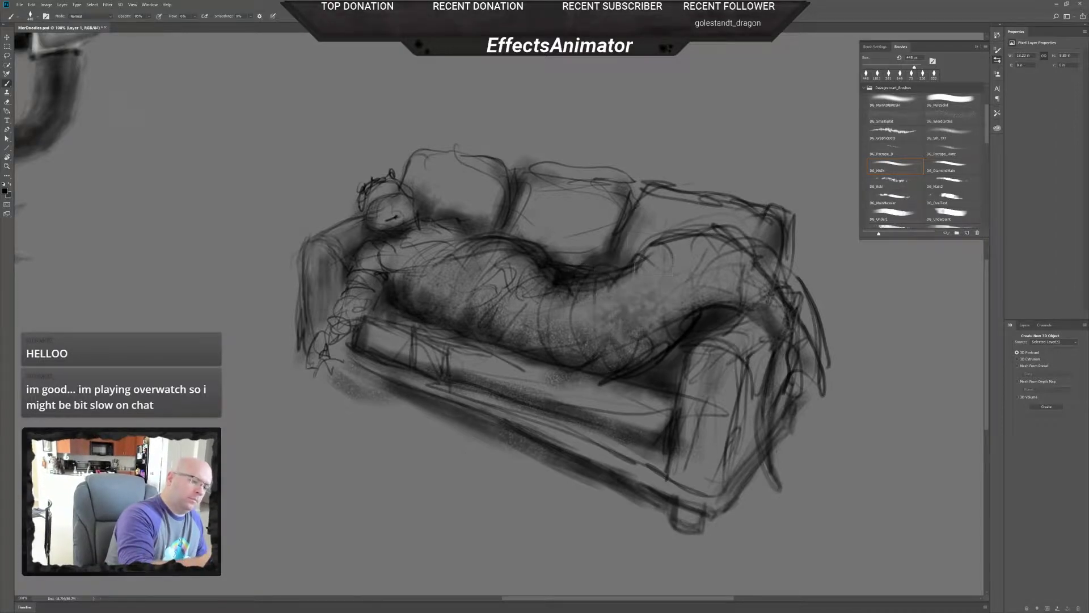
# - Add mottled texture along the tail's upper curve and across its bend near the far armrest
pyautogui.moveTo(638, 269)
pyautogui.mouseDown()
pyautogui.moveTo(695, 241)
pyautogui.moveTo(732, 250)
pyautogui.mouseUp()
pyautogui.moveTo(645, 275)
pyautogui.mouseDown()
pyautogui.moveTo(630, 284)
pyautogui.moveTo(683, 275)
pyautogui.moveTo(664, 307)
pyautogui.moveTo(685, 293)
pyautogui.moveTo(747, 297)
pyautogui.mouseUp()
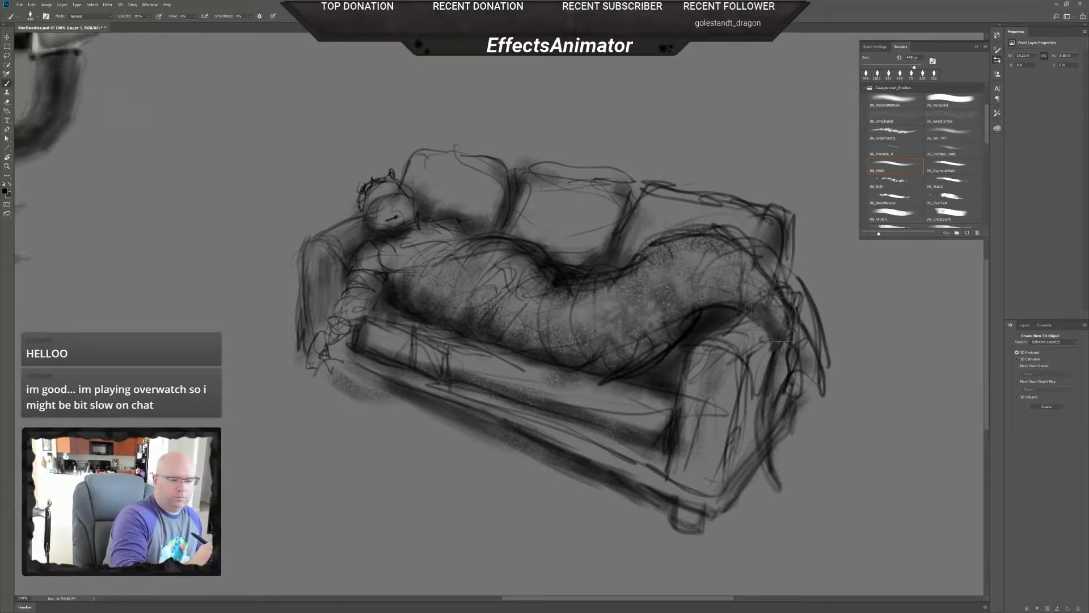
# - Erase the rough construction lines on the front of the near-side armrest, the seat cushion and the couch's base
pyautogui.press('e')
pyautogui.moveTo(703, 448)
pyautogui.mouseDown()
pyautogui.moveTo(700, 397)
pyautogui.moveTo(690, 454)
pyautogui.moveTo(713, 442)
pyautogui.mouseUp()
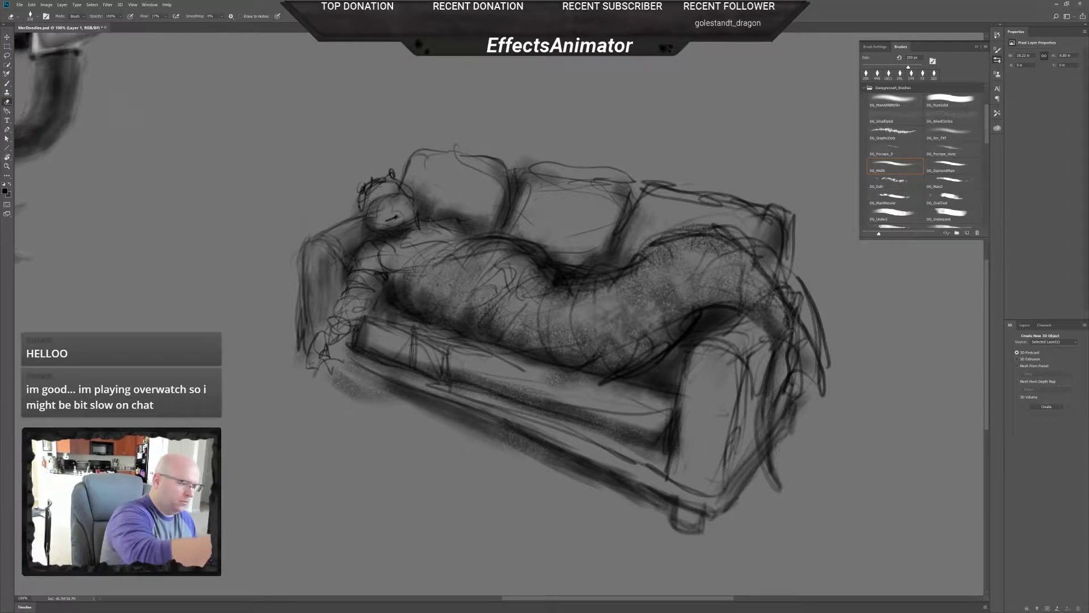
pyautogui.moveTo(412, 332)
pyautogui.mouseDown()
pyautogui.moveTo(442, 363)
pyautogui.moveTo(408, 352)
pyautogui.moveTo(460, 340)
pyautogui.moveTo(487, 377)
pyautogui.mouseUp()
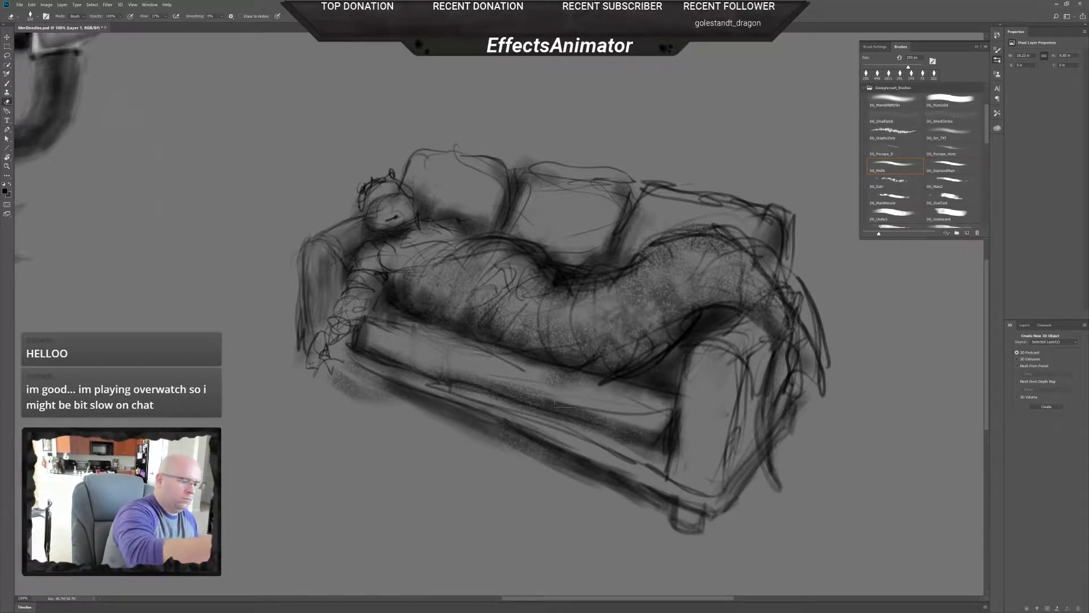
pyautogui.moveTo(559, 397)
pyautogui.mouseDown()
pyautogui.moveTo(662, 418)
pyautogui.moveTo(600, 381)
pyautogui.moveTo(670, 423)
pyautogui.moveTo(676, 382)
pyautogui.moveTo(615, 397)
pyautogui.mouseUp()
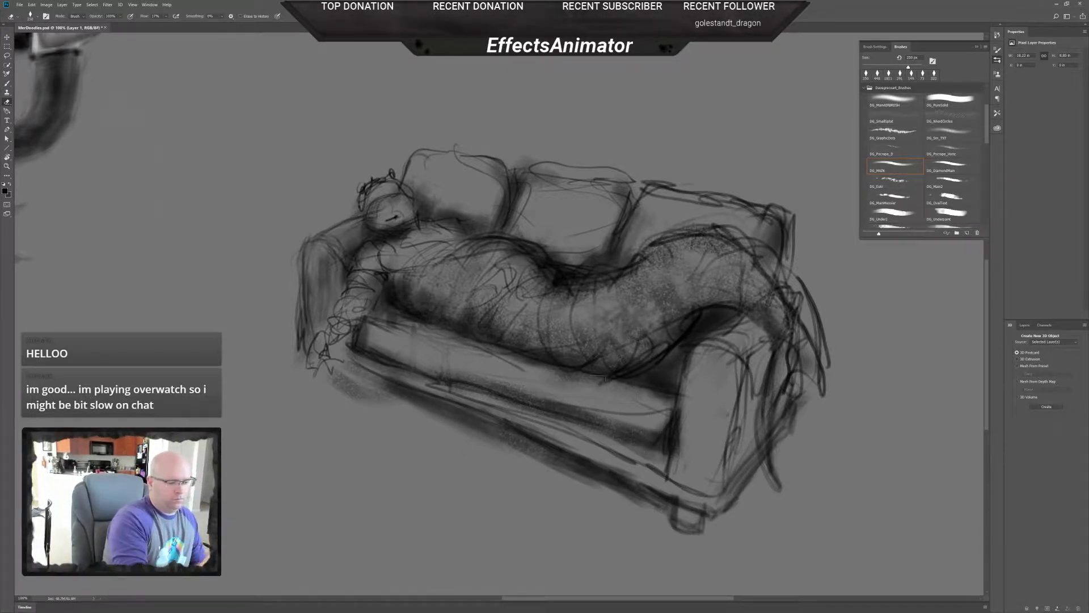
pyautogui.moveTo(369, 328)
pyautogui.mouseDown()
pyautogui.moveTo(379, 349)
pyautogui.moveTo(471, 372)
pyautogui.mouseUp()
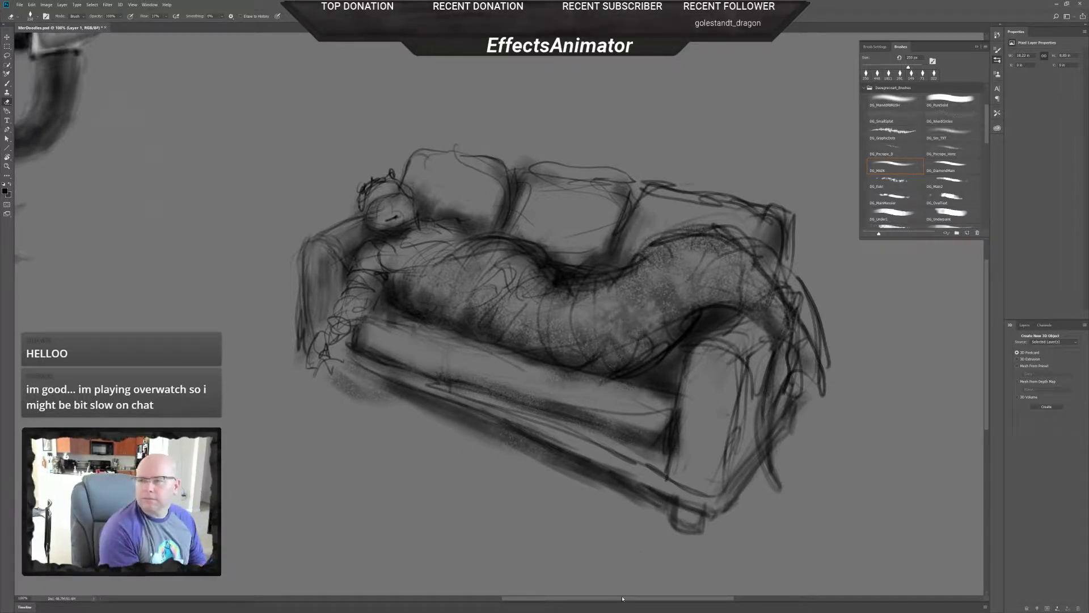
pyautogui.moveTo(433, 388)
pyautogui.mouseDown()
pyautogui.moveTo(607, 443)
pyautogui.moveTo(592, 452)
pyautogui.moveTo(636, 457)
pyautogui.moveTo(572, 452)
pyautogui.moveTo(666, 446)
pyautogui.moveTo(680, 478)
pyautogui.moveTo(636, 482)
pyautogui.moveTo(666, 501)
pyautogui.moveTo(687, 476)
pyautogui.moveTo(746, 467)
pyautogui.moveTo(717, 432)
pyautogui.moveTo(734, 461)
pyautogui.moveTo(748, 392)
pyautogui.moveTo(760, 427)
pyautogui.moveTo(764, 381)
pyautogui.moveTo(752, 370)
pyautogui.moveTo(764, 425)
pyautogui.moveTo(770, 345)
pyautogui.moveTo(739, 426)
pyautogui.moveTo(751, 397)
pyautogui.moveTo(728, 457)
pyautogui.mouseUp()
# - Shade the side of the armrest beneath the draped tail to set it apart from its lighter front
pyautogui.rightClick(513, 407)
pyautogui.press('b')
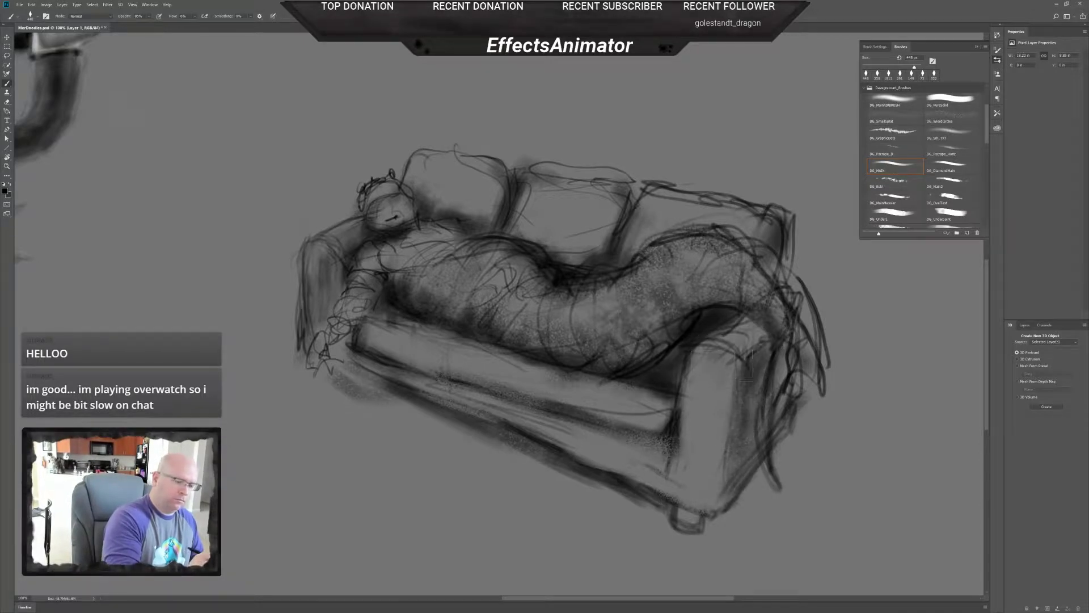
pyautogui.moveTo(721, 364)
pyautogui.mouseDown()
pyautogui.moveTo(698, 462)
pyautogui.moveTo(741, 463)
pyautogui.moveTo(739, 472)
pyautogui.moveTo(751, 426)
pyautogui.mouseUp()
pyautogui.moveTo(786, 357); pyautogui.dragTo(771, 386)
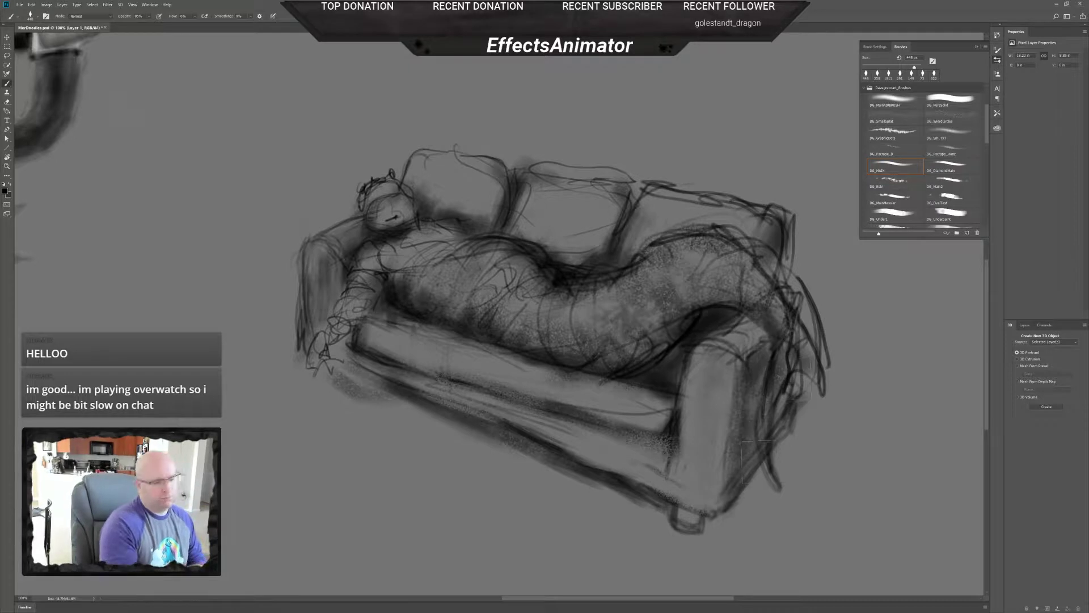
# - Fade the heavy outlines of the tail's end and fin, and erase stray lines beside the armrest
pyautogui.press('e')
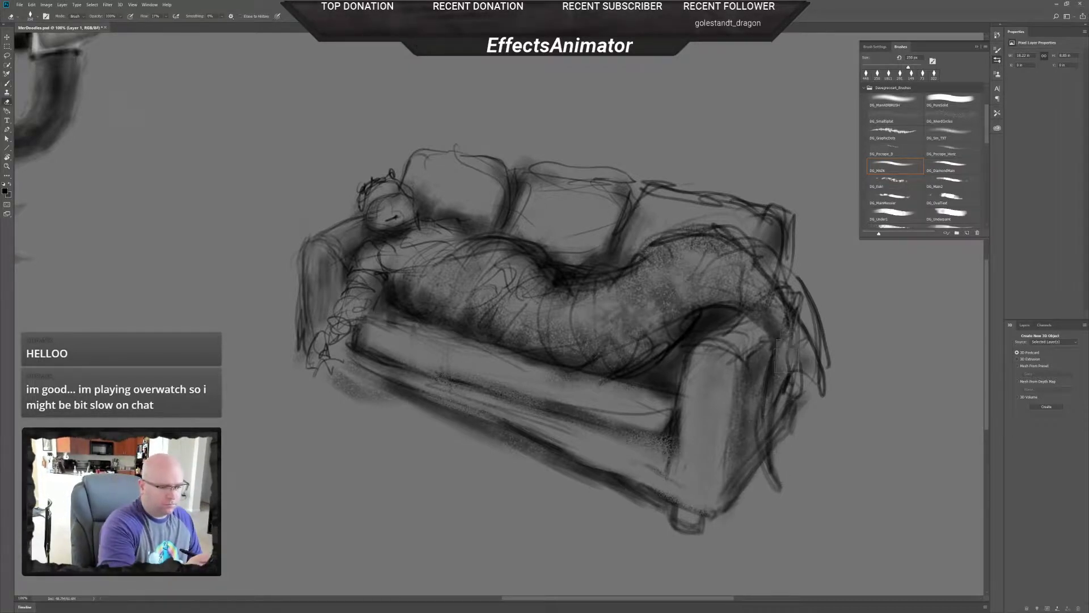
pyautogui.moveTo(780, 312)
pyautogui.mouseDown()
pyautogui.moveTo(777, 267)
pyautogui.moveTo(717, 235)
pyautogui.mouseUp()
pyautogui.moveTo(817, 311); pyautogui.dragTo(827, 363)
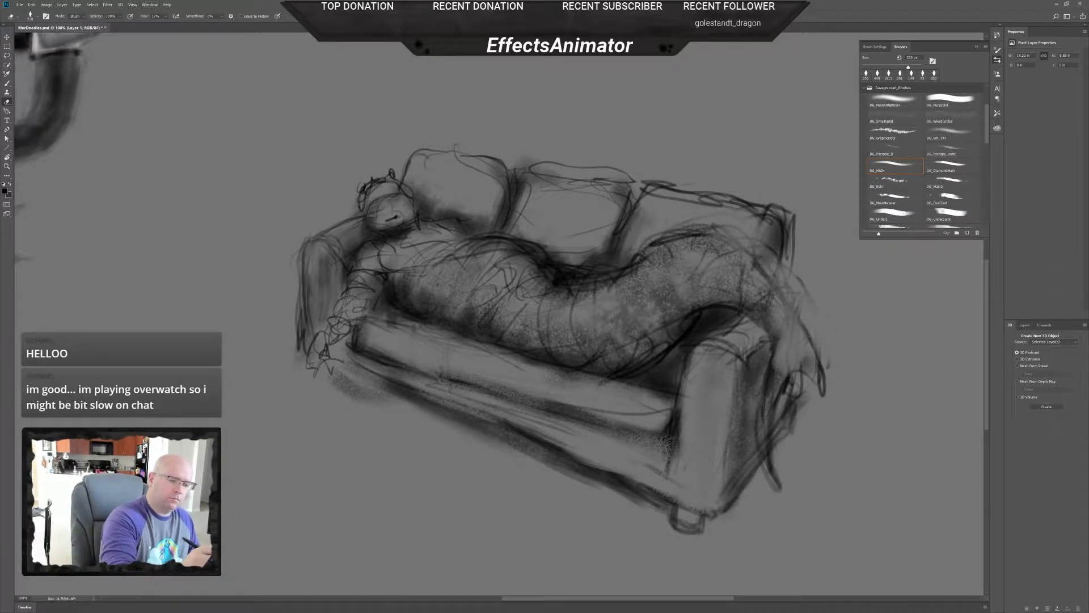
pyautogui.press('b')
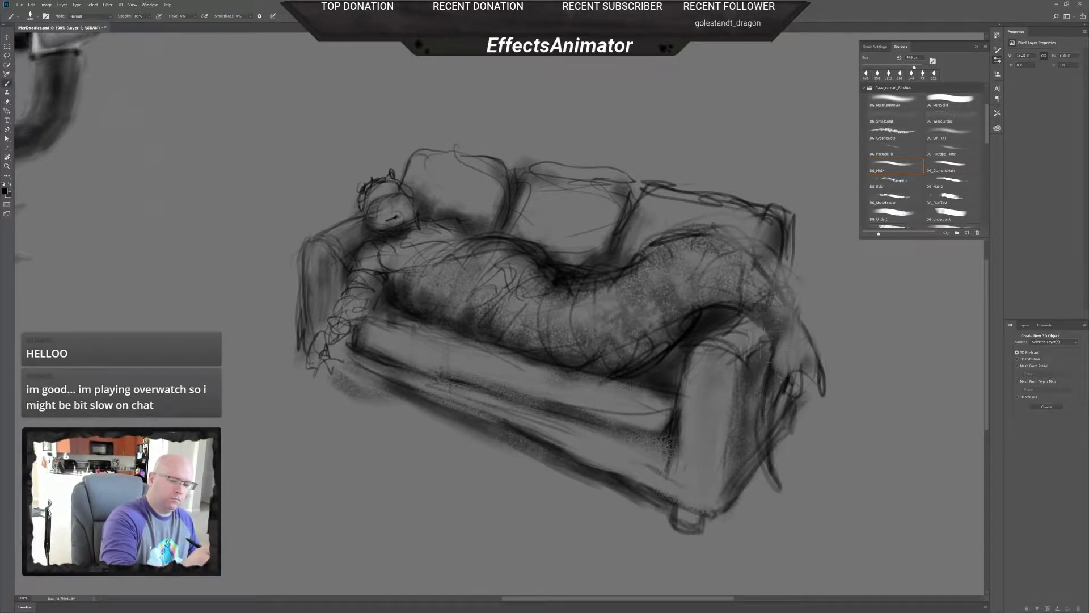
pyautogui.press('e')
pyautogui.moveTo(775, 372); pyautogui.dragTo(764, 453)
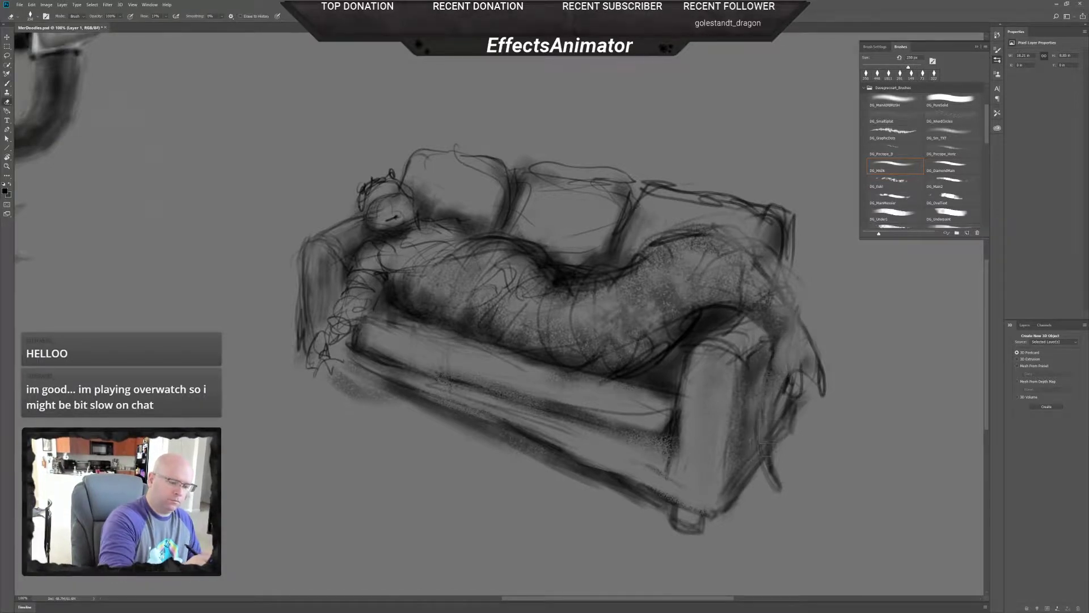
# - Reduce the brush size and rework the fin's lower half, erasing the old lines inside it
pyautogui.press('b')
pyautogui.rightClick(780, 420)
pyautogui.click(850, 409)
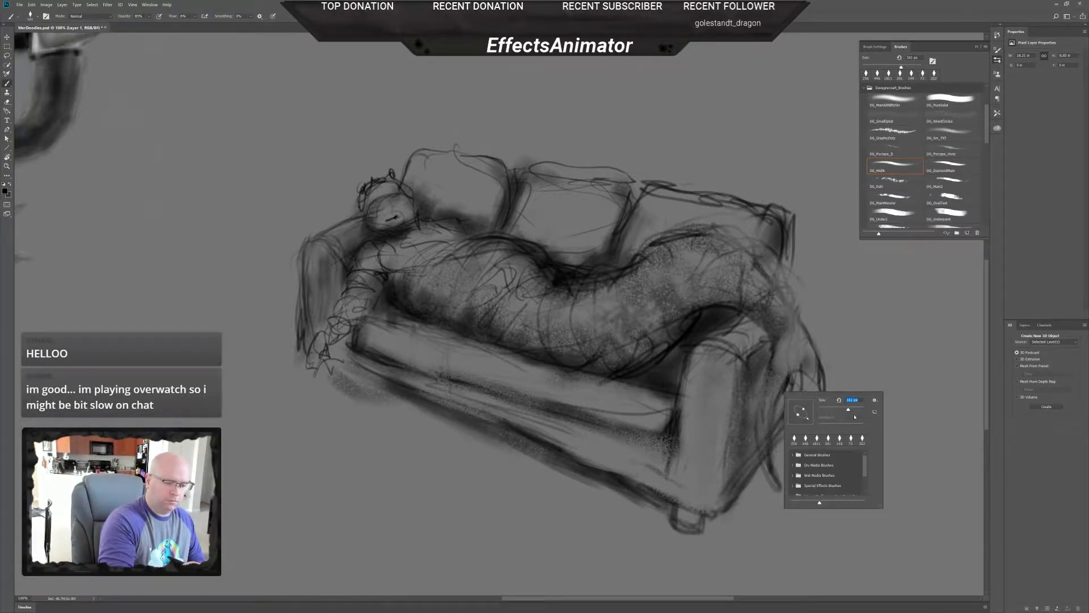
pyautogui.click(790, 368)
pyautogui.moveTo(799, 381); pyautogui.dragTo(773, 435)
pyautogui.press('e')
pyautogui.moveTo(797, 384); pyautogui.dragTo(774, 434)
pyautogui.press('b')
pyautogui.moveTo(806, 372)
pyautogui.mouseDown()
pyautogui.moveTo(783, 386)
pyautogui.moveTo(789, 398)
pyautogui.moveTo(767, 472)
pyautogui.mouseUp()
pyautogui.moveTo(790, 399); pyautogui.dragTo(774, 479)
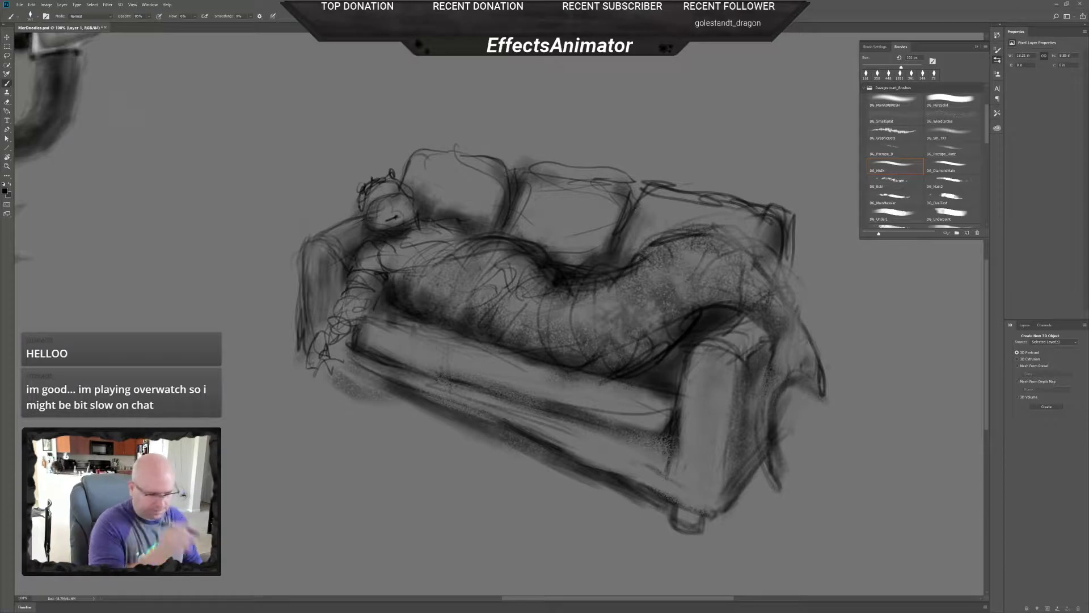
pyautogui.press('e')
pyautogui.moveTo(789, 379); pyautogui.dragTo(774, 465)
# - Shrink the brush further and draw the ragged, notched trailing edge between the fin's two points
pyautogui.press('b')
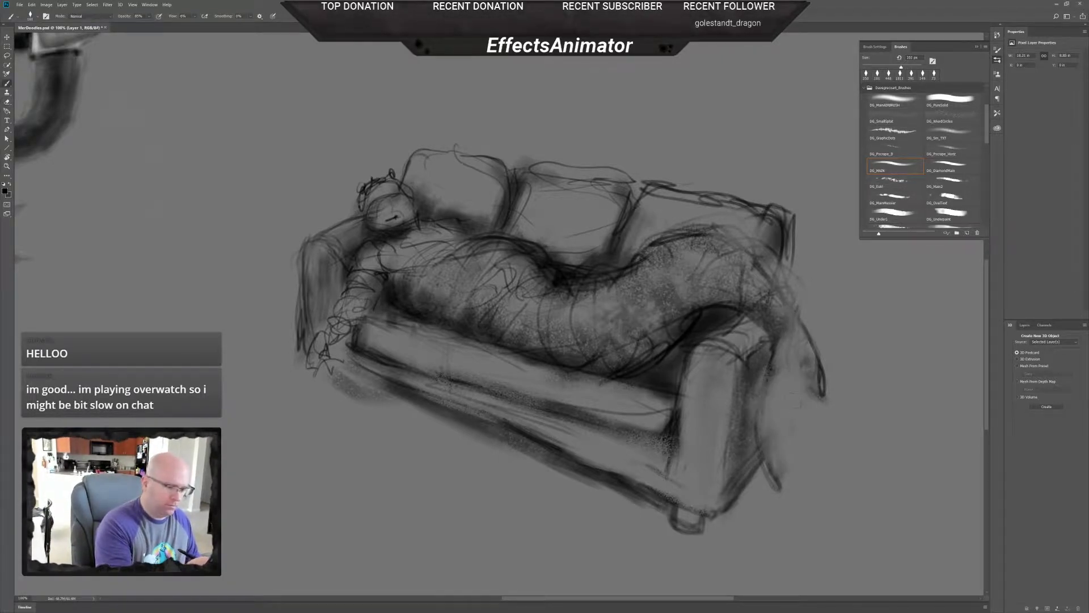
pyautogui.rightClick(784, 416)
pyautogui.click(826, 432)
pyautogui.click(779, 482)
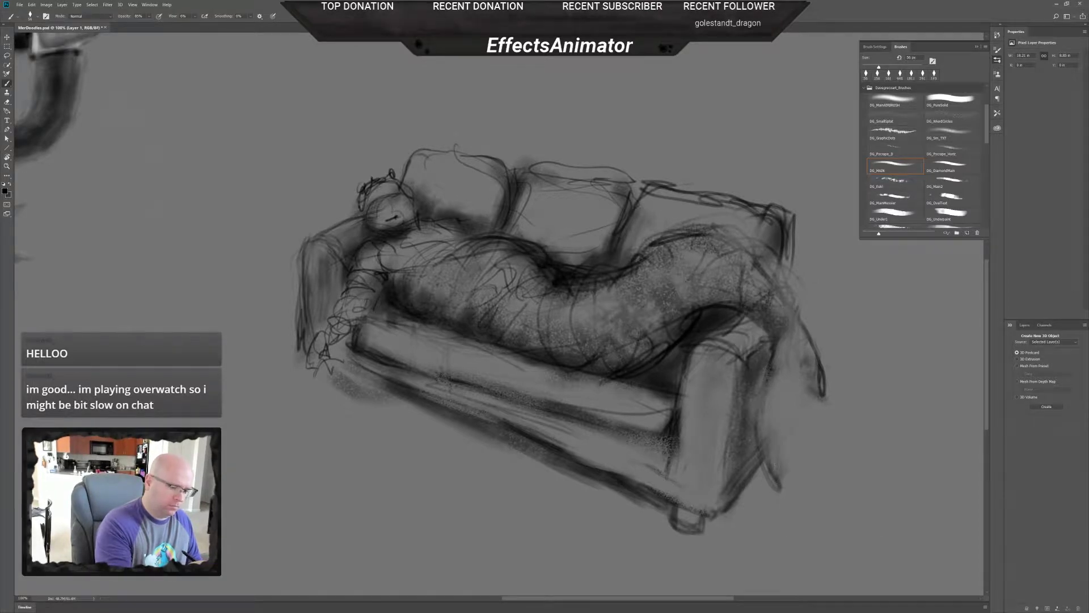
pyautogui.moveTo(789, 434); pyautogui.dragTo(779, 468)
pyautogui.moveTo(797, 432); pyautogui.dragTo(777, 471)
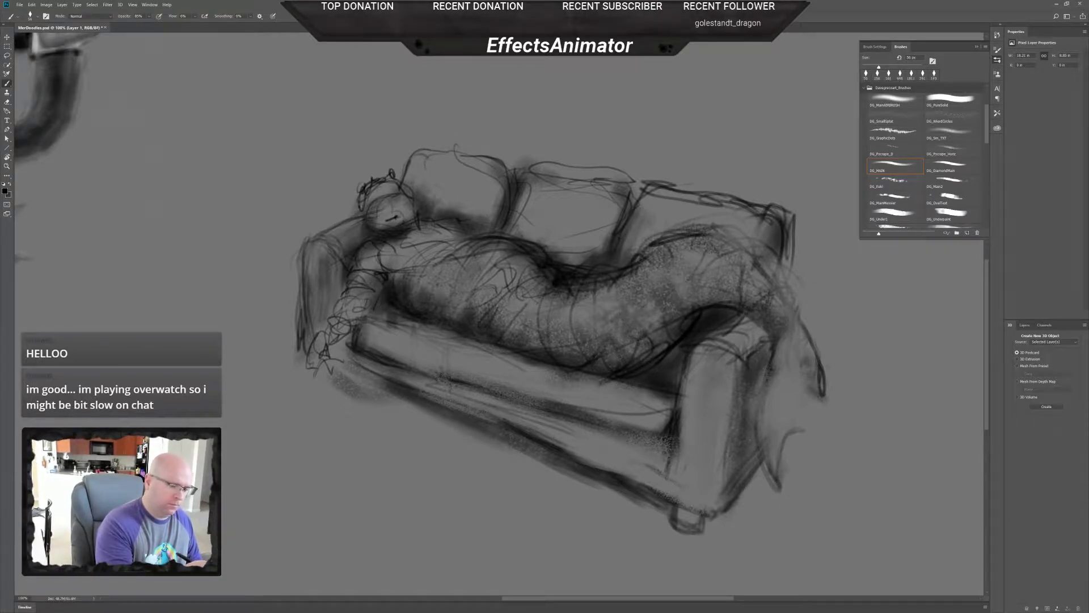
pyautogui.moveTo(815, 399); pyautogui.dragTo(773, 470)
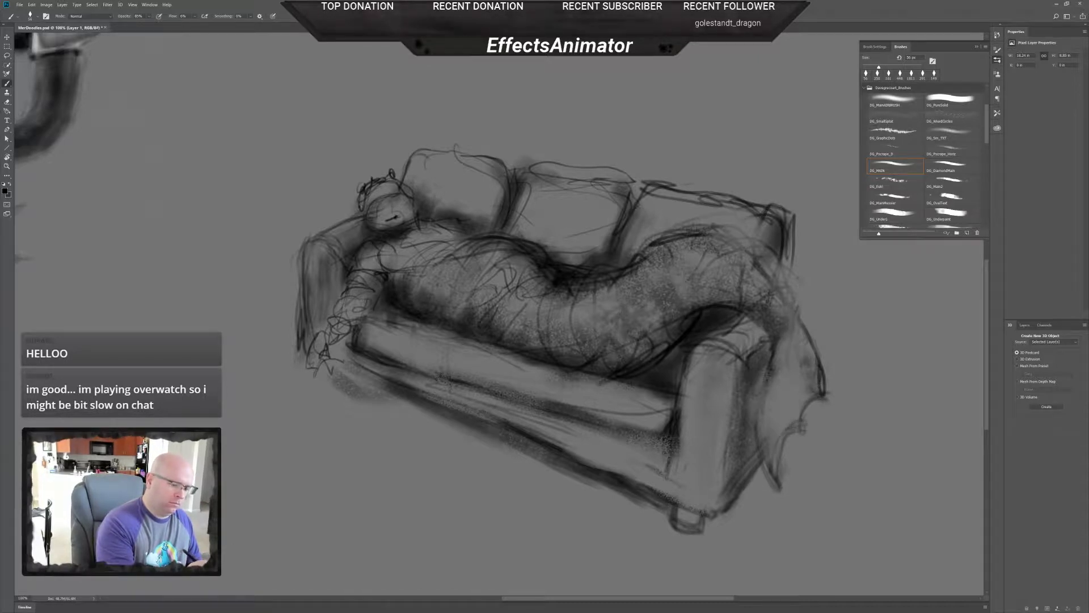
pyautogui.moveTo(797, 419)
pyautogui.mouseDown()
pyautogui.moveTo(776, 470)
pyautogui.moveTo(821, 377)
pyautogui.moveTo(816, 359)
pyautogui.mouseUp()
# - Redraw the fin's outer edge to a sharper, lower tip and darken its inner edge along the armrest
pyautogui.press('e')
pyautogui.press('b')
pyautogui.moveTo(808, 401); pyautogui.dragTo(829, 396)
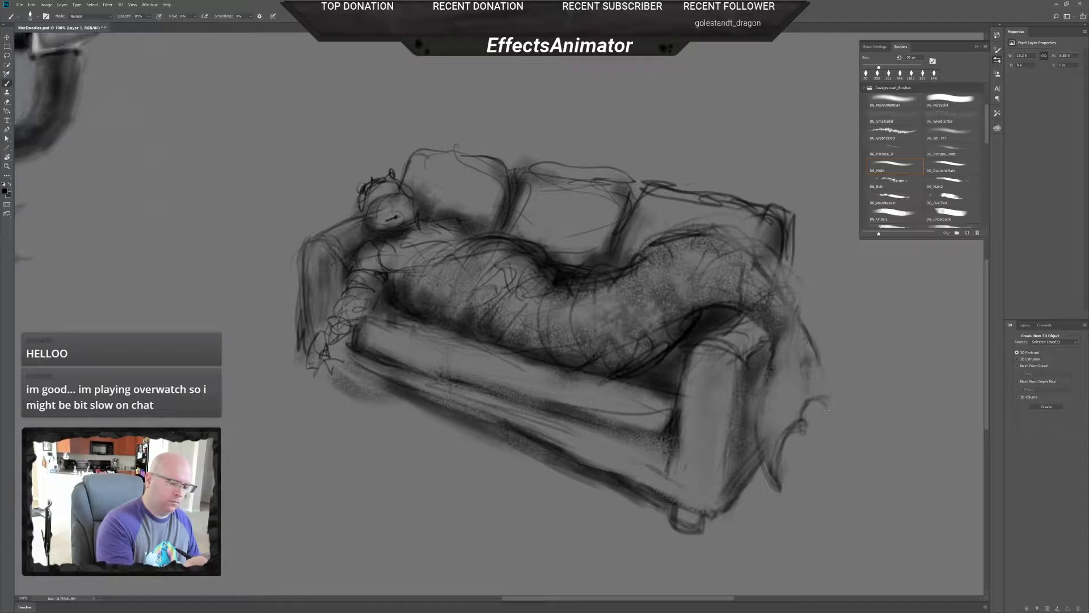
pyautogui.moveTo(815, 360); pyautogui.dragTo(831, 413)
pyautogui.press('e')
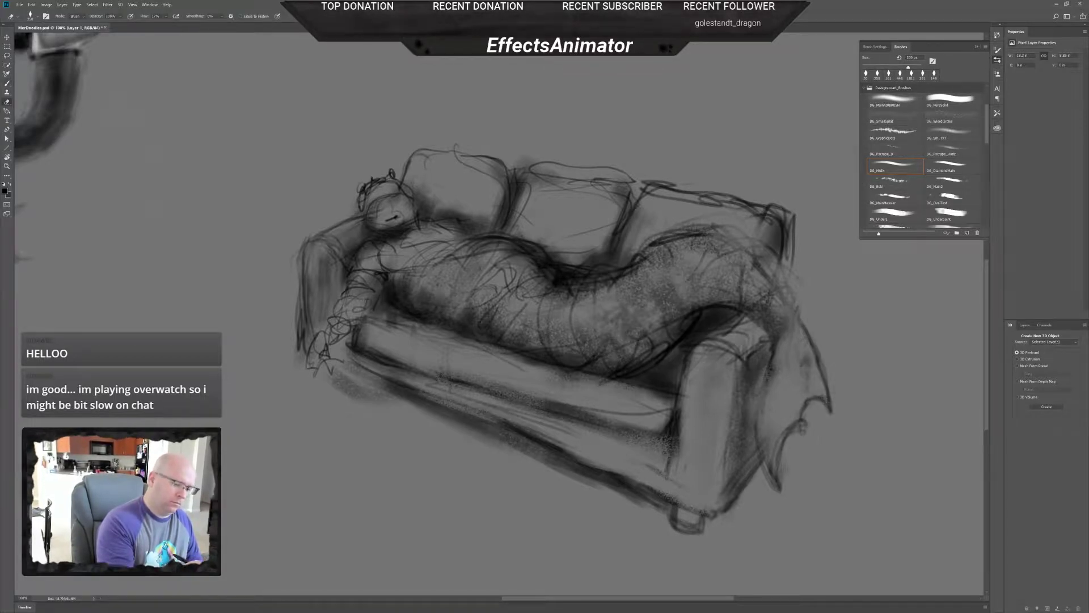
pyautogui.press('b')
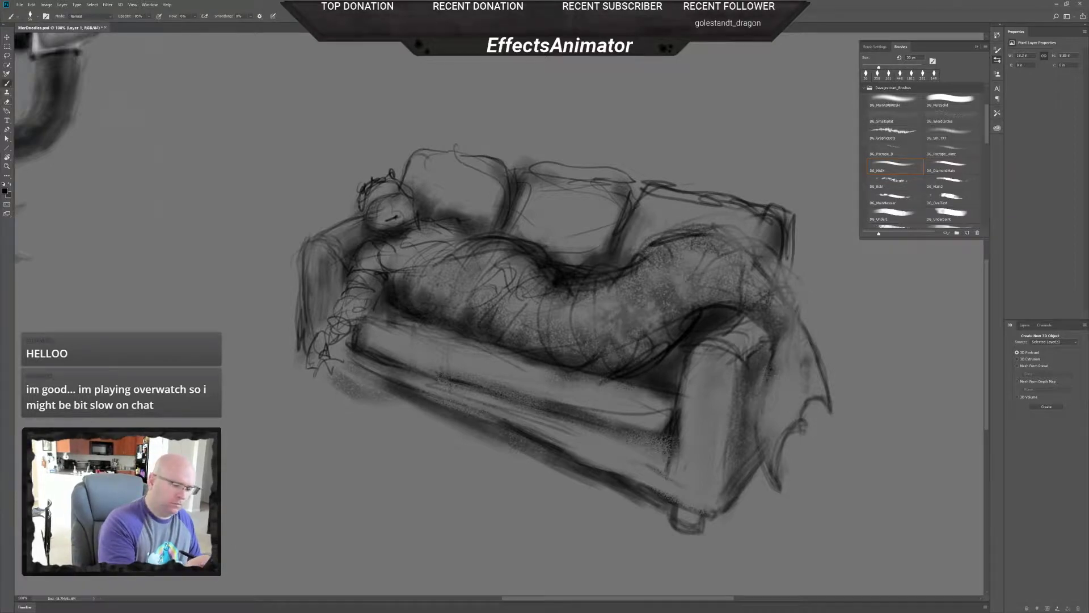
pyautogui.moveTo(766, 380); pyautogui.dragTo(764, 471)
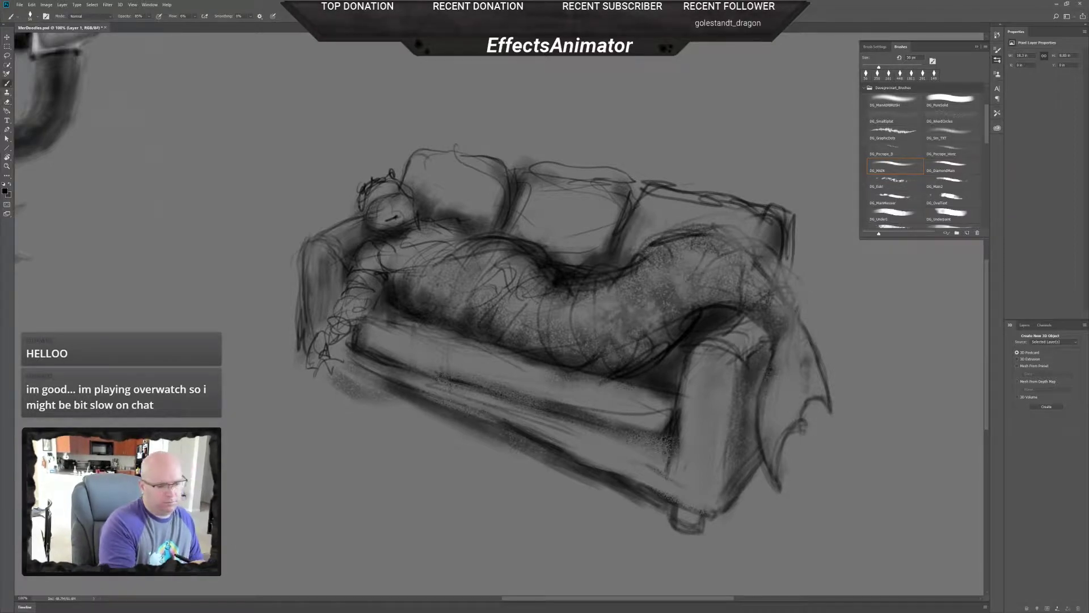
# - Adjust the brush size and sketch thin rays running down the inside of the fin
pyautogui.rightClick(849, 411)
pyautogui.click(776, 413)
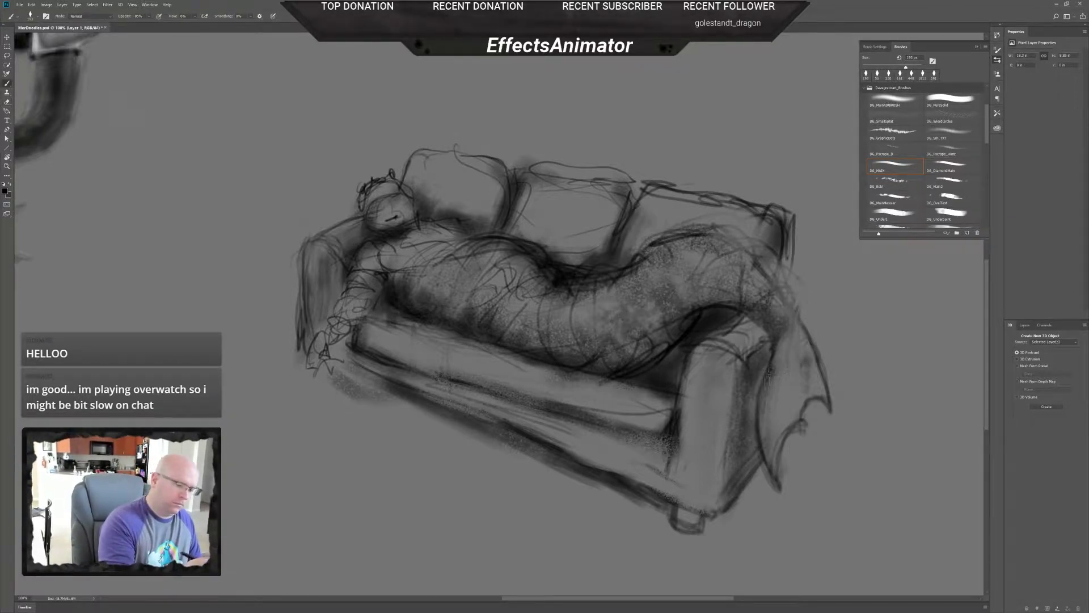
pyautogui.moveTo(779, 379); pyautogui.dragTo(780, 397)
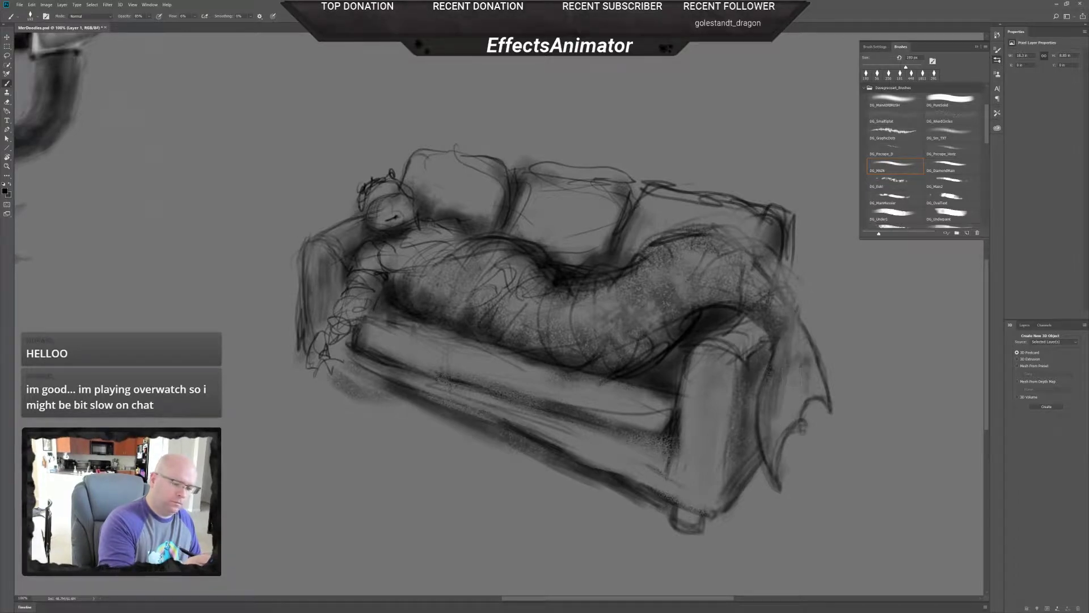
pyautogui.rightClick(788, 373)
pyautogui.click(794, 361)
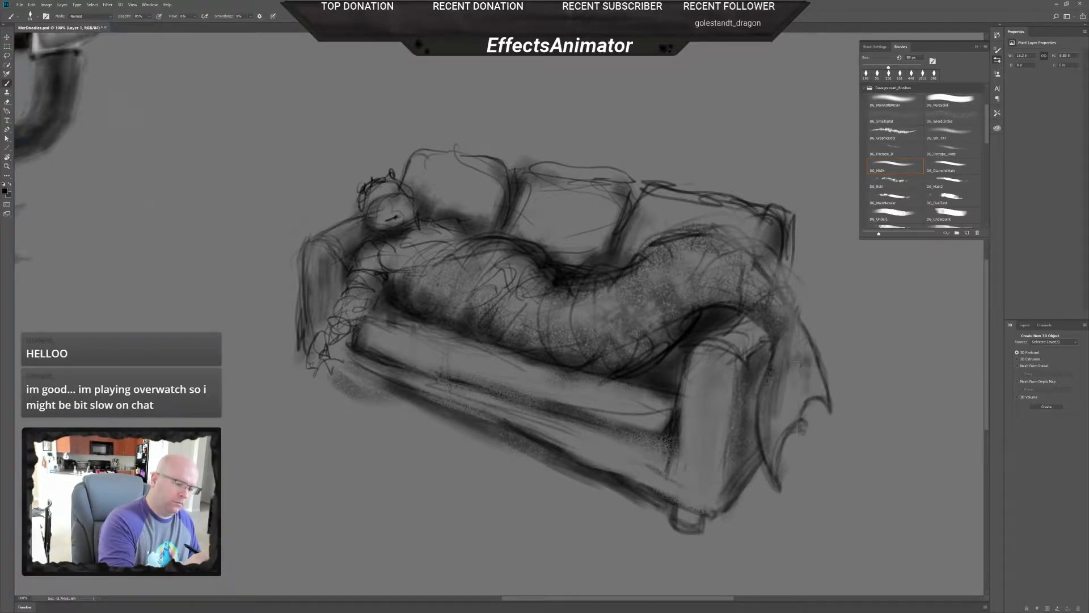
pyautogui.moveTo(797, 392)
pyautogui.mouseDown()
pyautogui.moveTo(796, 341)
pyautogui.moveTo(797, 381)
pyautogui.mouseUp()
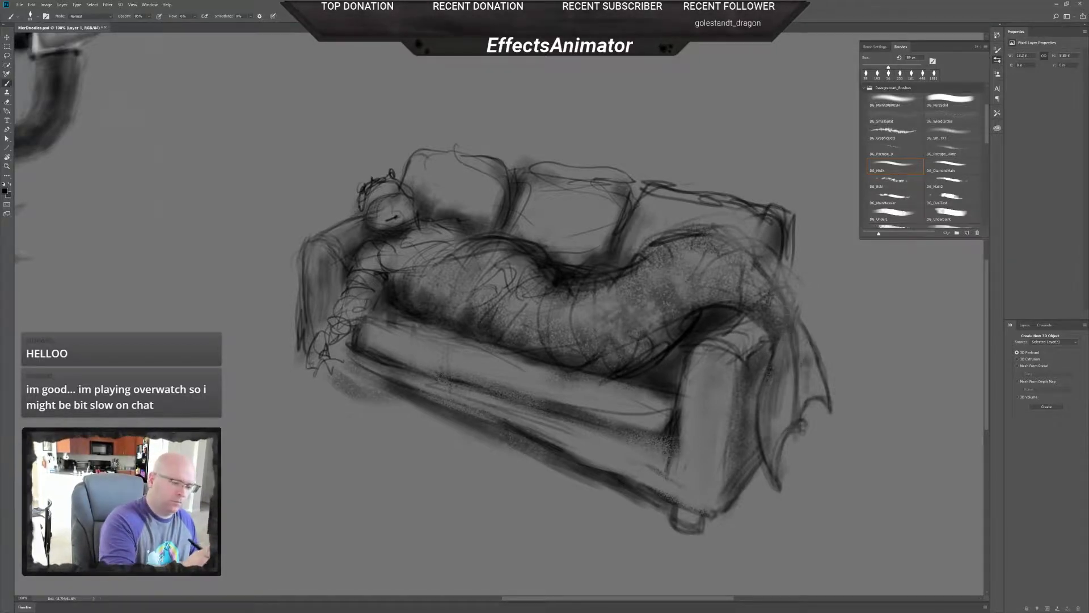
# - Enlarge the brush and darken the fin's rays and folds from its base toward the tips
pyautogui.rightClick(784, 381)
pyautogui.click(848, 402)
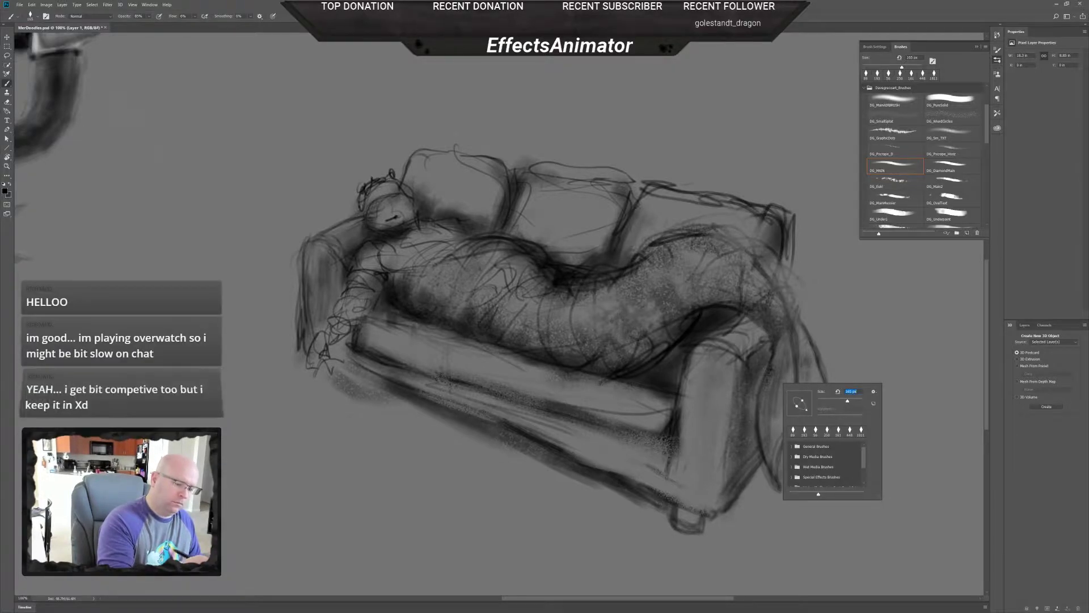
pyautogui.click(790, 363)
pyautogui.moveTo(787, 423); pyautogui.dragTo(790, 359)
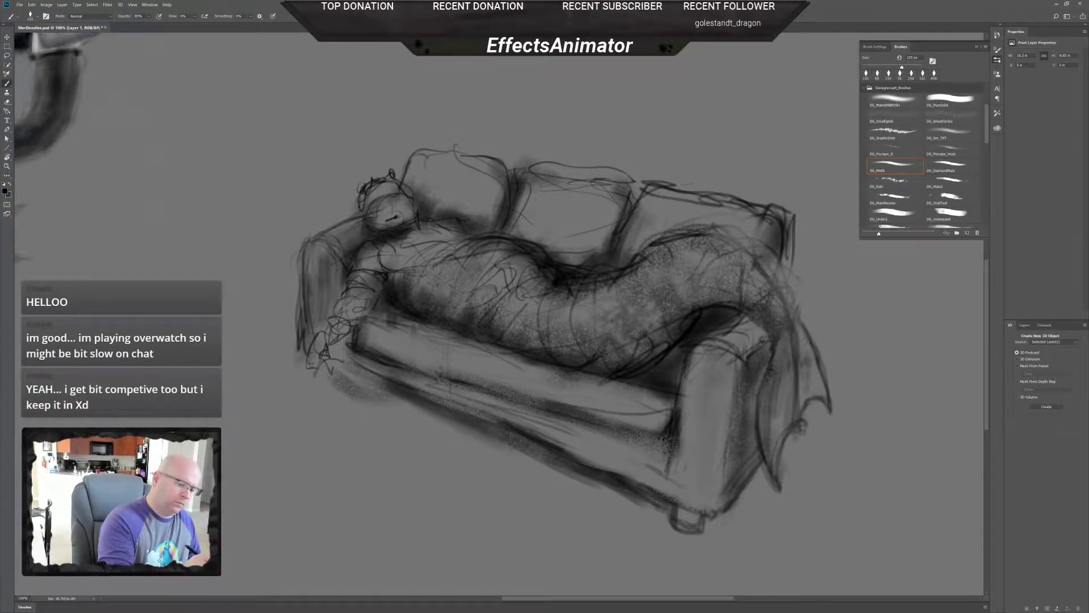
pyautogui.moveTo(780, 440)
pyautogui.mouseDown()
pyautogui.moveTo(769, 380)
pyautogui.moveTo(790, 448)
pyautogui.moveTo(812, 363)
pyautogui.moveTo(796, 341)
pyautogui.moveTo(822, 381)
pyautogui.mouseUp()
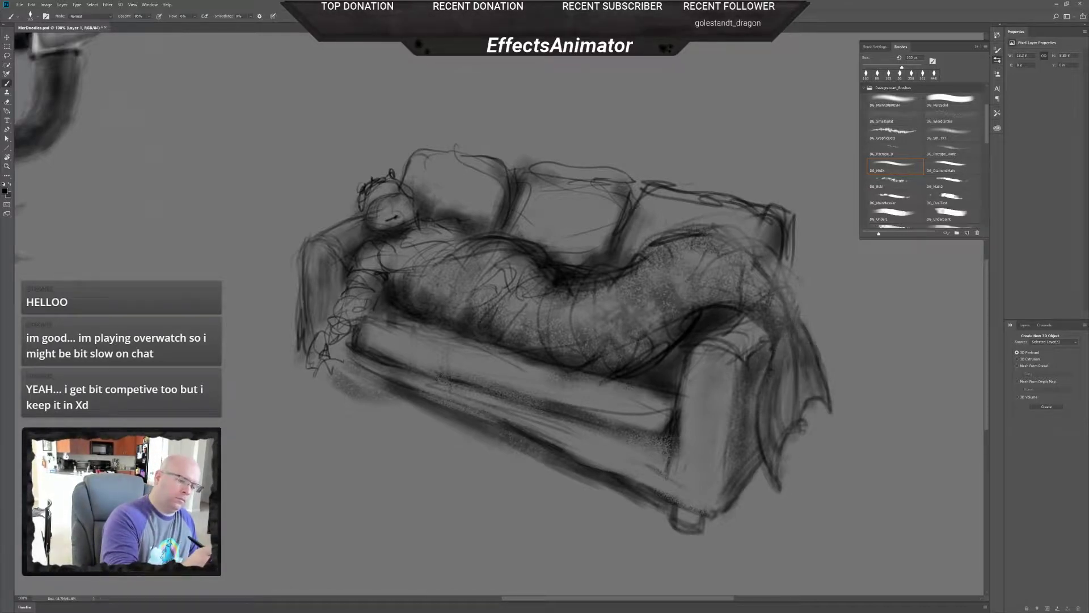
# - Lighten the sketch lines along the tail's upper contour and shade that edge with a much larger textured brush
pyautogui.press('e')
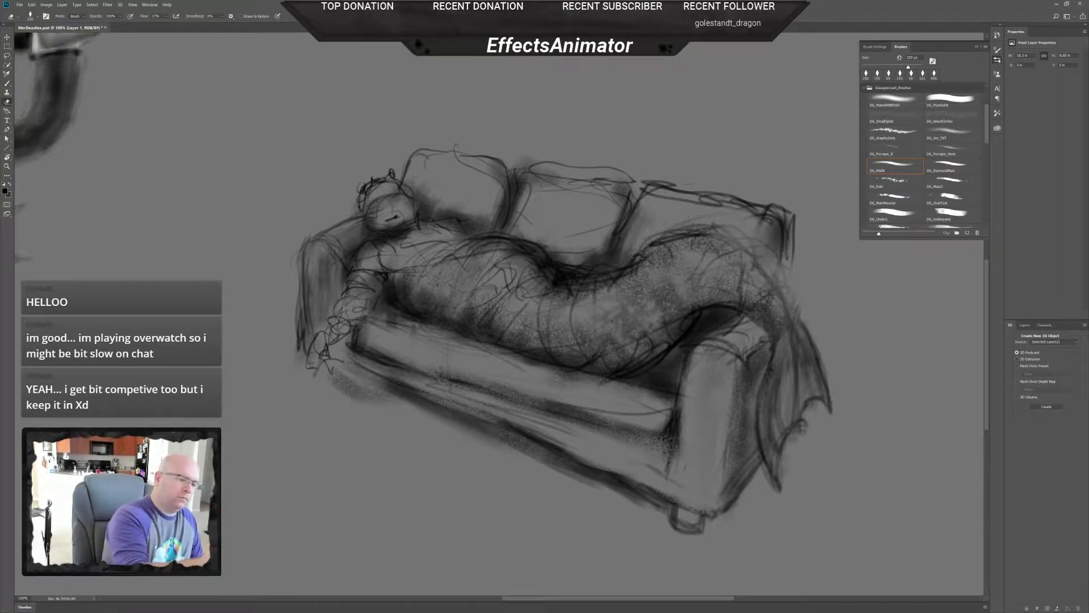
pyautogui.moveTo(672, 237); pyautogui.dragTo(618, 267)
pyautogui.moveTo(703, 228); pyautogui.dragTo(673, 238)
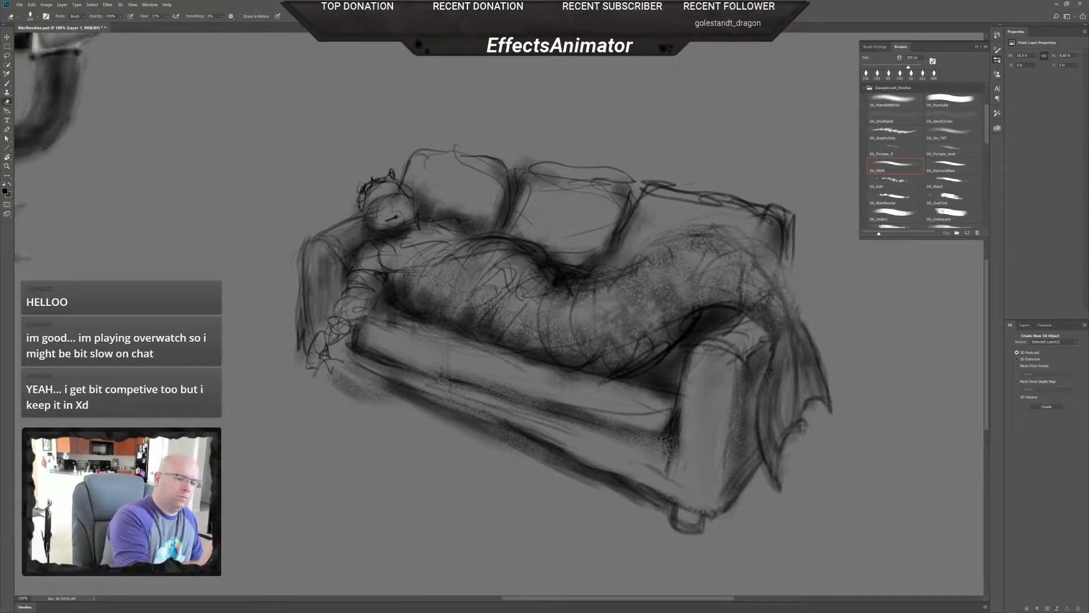
pyautogui.press('b')
pyautogui.rightClick(644, 270)
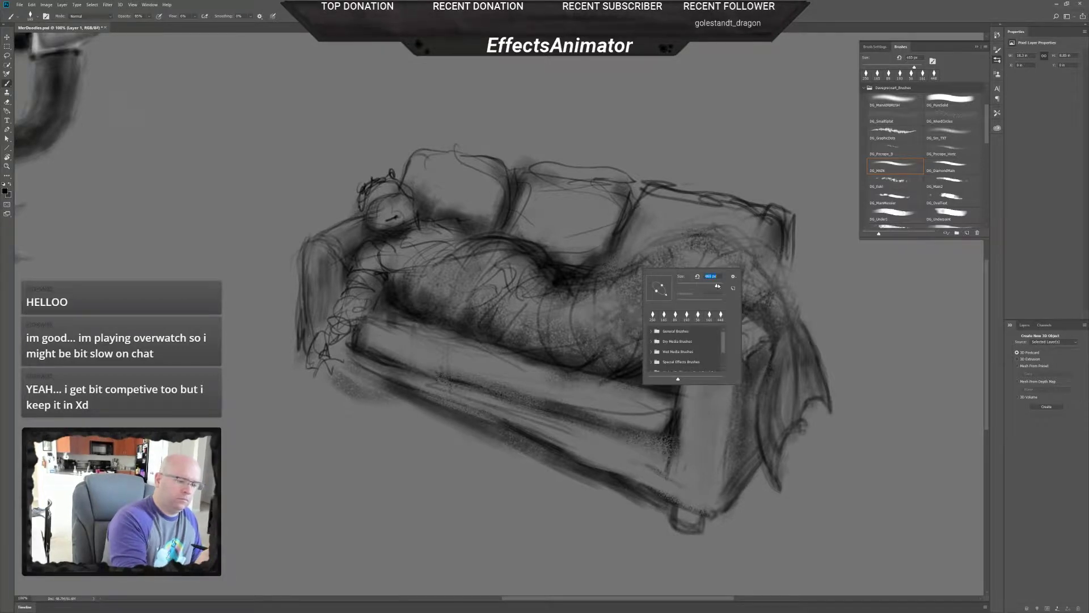
pyautogui.press('Return')
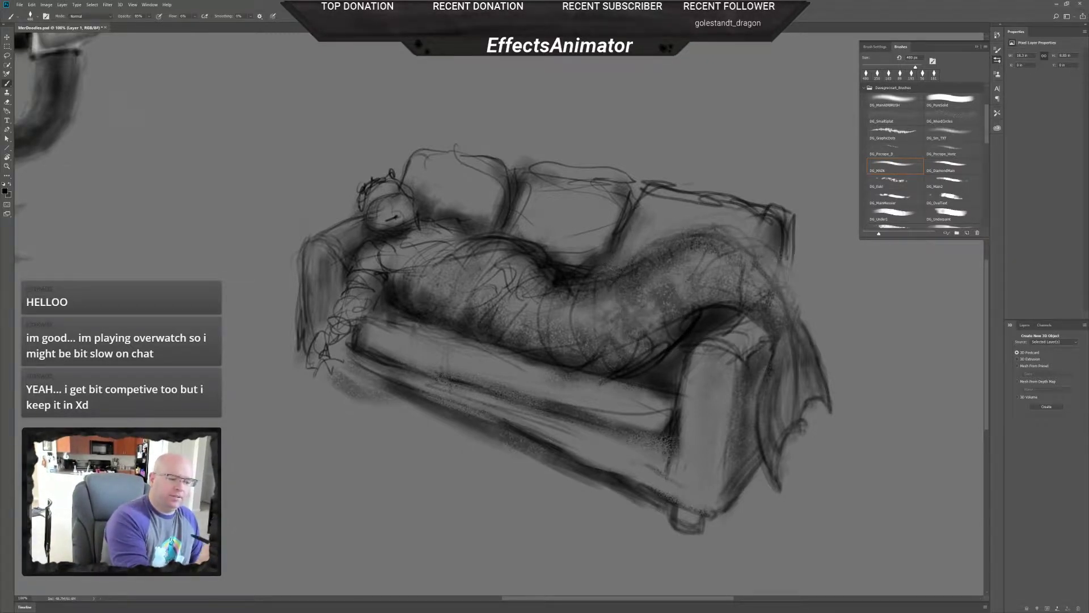
# - Erase the excess shading outside the tail's upper bend to clean its silhouette against the couch back
pyautogui.press('e')
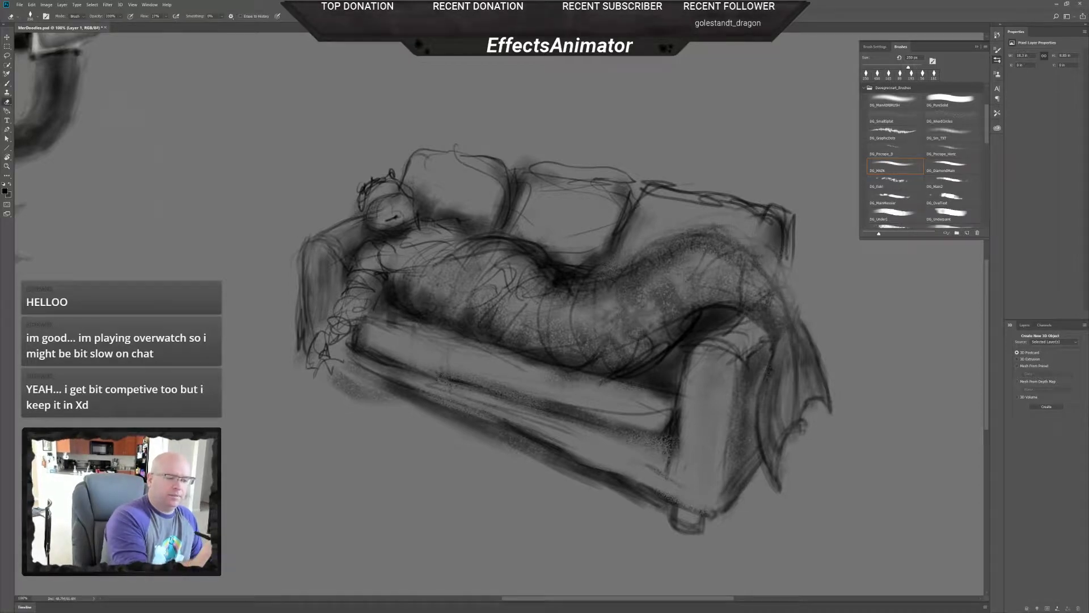
pyautogui.moveTo(767, 243); pyautogui.dragTo(766, 250)
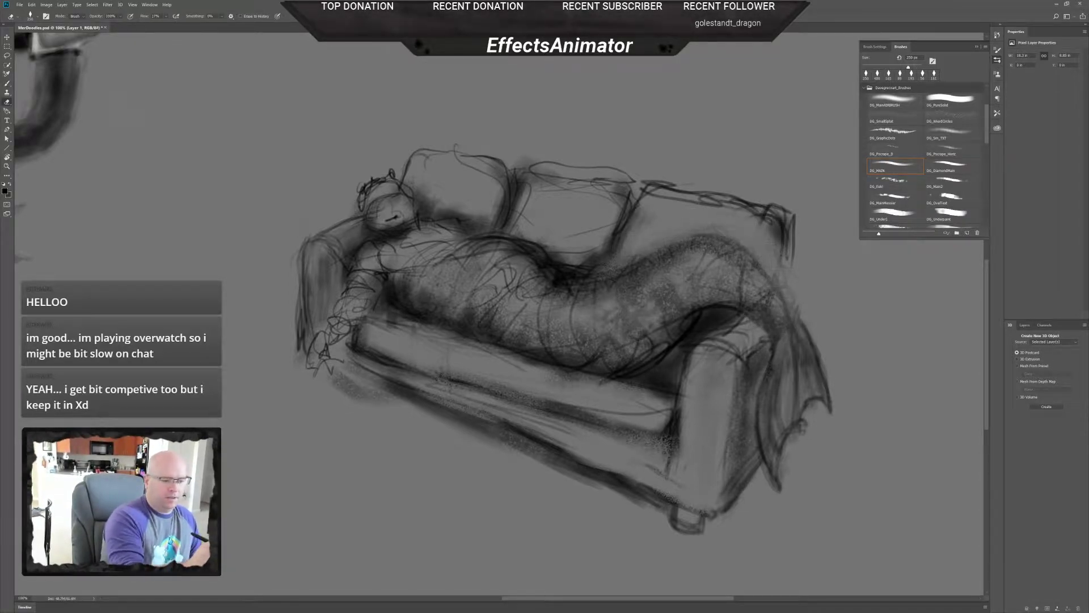
pyautogui.press('b')
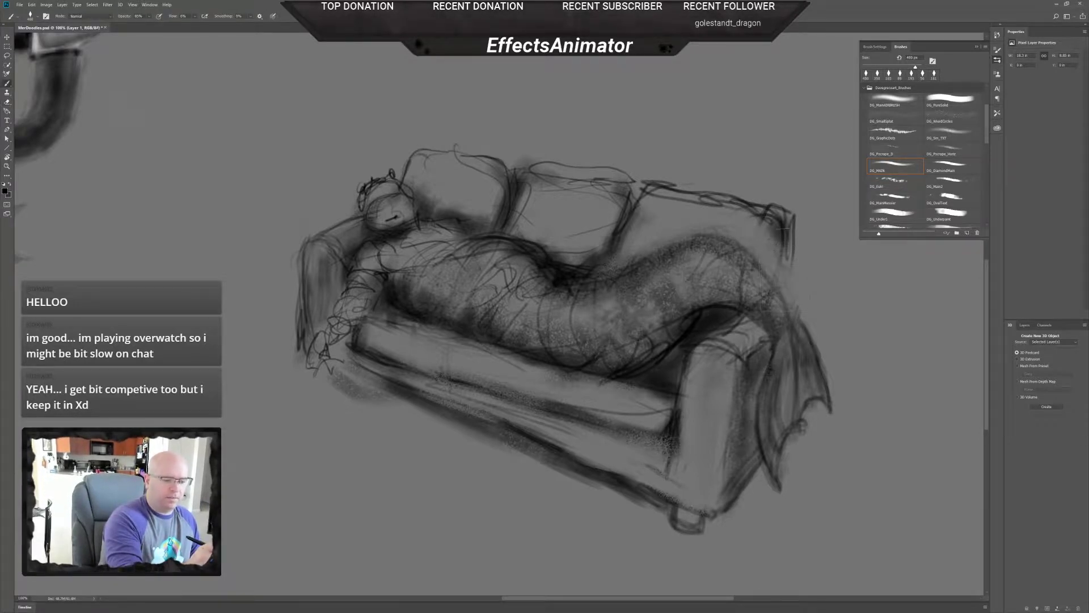
# - Reduce the brush size and darken the vertical edge at the far corner of the couch back
pyautogui.moveTo(784, 258); pyautogui.dragTo(786, 264)
pyautogui.rightClick(789, 265)
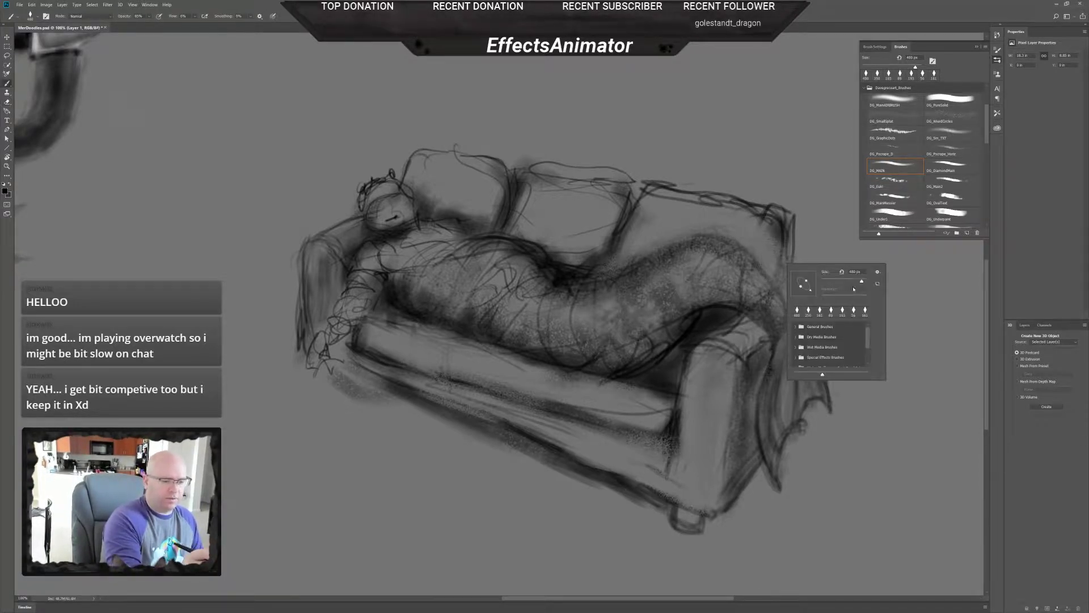
pyautogui.click(851, 281)
pyautogui.click(782, 281)
pyautogui.moveTo(786, 258); pyautogui.dragTo(783, 283)
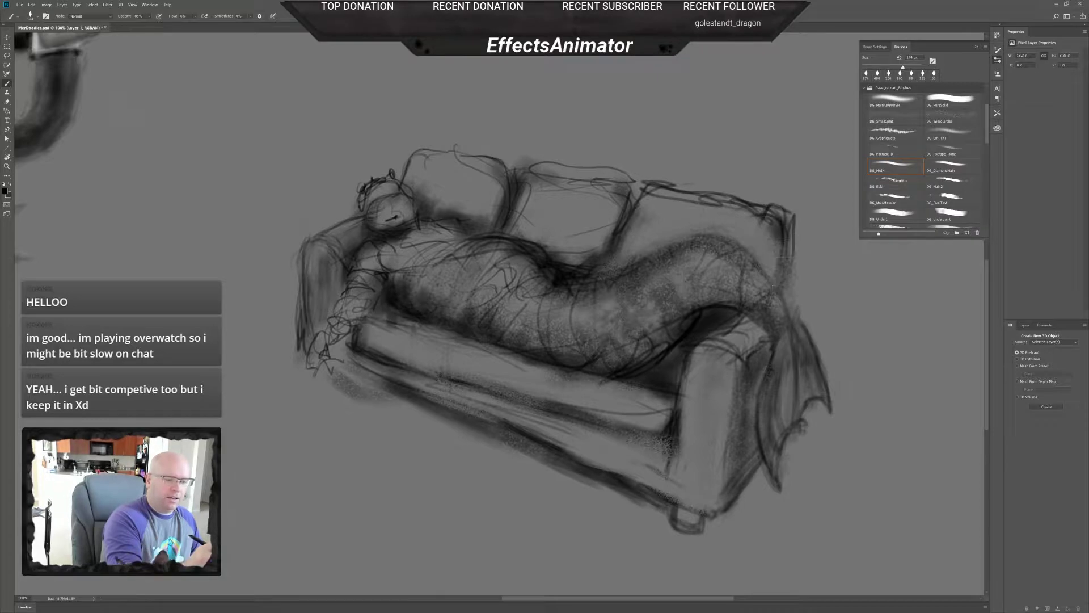
pyautogui.moveTo(782, 233)
pyautogui.mouseDown()
pyautogui.moveTo(791, 302)
pyautogui.moveTo(773, 225)
pyautogui.moveTo(732, 202)
pyautogui.moveTo(636, 182)
pyautogui.moveTo(747, 195)
pyautogui.moveTo(796, 214)
pyautogui.mouseUp()
# - Erase the scratchy top outline of the far back cushion and repaint it as a softer, slightly curved edge
pyautogui.press('e')
pyautogui.press('b')
pyautogui.moveTo(667, 200); pyautogui.dragTo(769, 204)
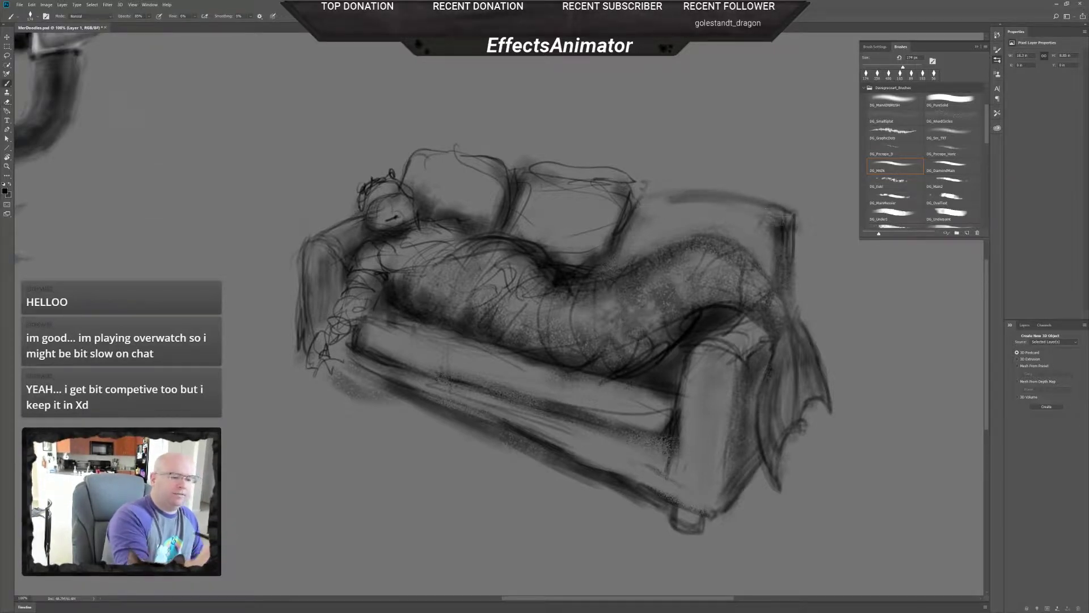
pyautogui.moveTo(651, 192); pyautogui.dragTo(761, 210)
pyautogui.moveTo(749, 257)
pyautogui.mouseDown()
pyautogui.moveTo(810, 306)
pyautogui.moveTo(713, 258)
pyautogui.mouseUp()
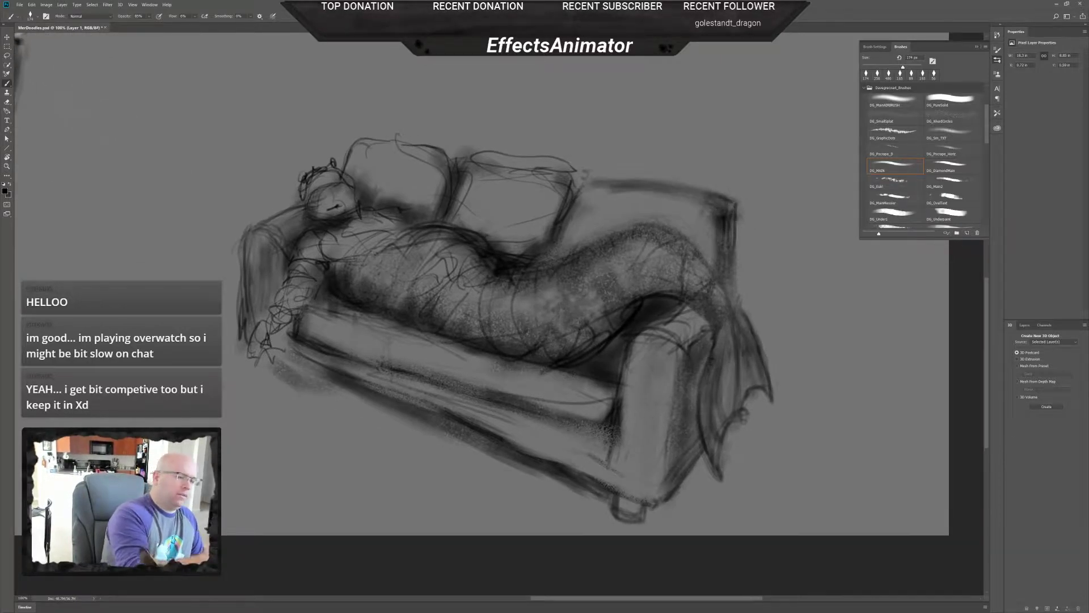
pyautogui.moveTo(592, 185)
pyautogui.mouseDown()
pyautogui.moveTo(641, 177)
pyautogui.moveTo(600, 177)
pyautogui.moveTo(621, 187)
pyautogui.mouseUp()
# - Darken the gap between the middle and far back cushions and erase the loose outline above the middle cushion
pyautogui.press('e')
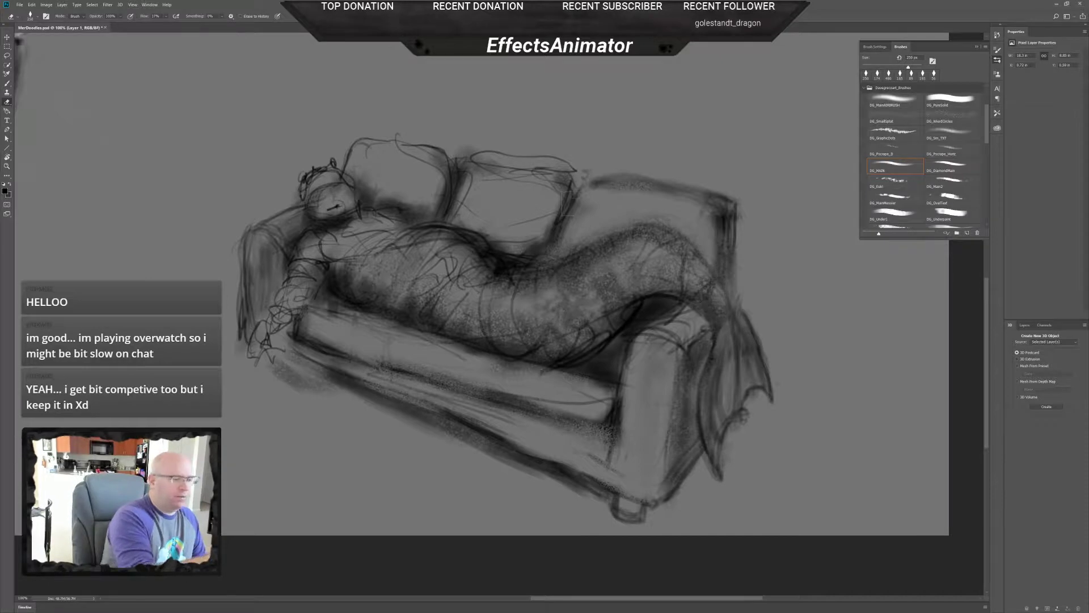
pyautogui.press('b')
pyautogui.moveTo(566, 214)
pyautogui.mouseDown()
pyautogui.moveTo(558, 235)
pyautogui.moveTo(567, 183)
pyautogui.moveTo(556, 226)
pyautogui.mouseUp()
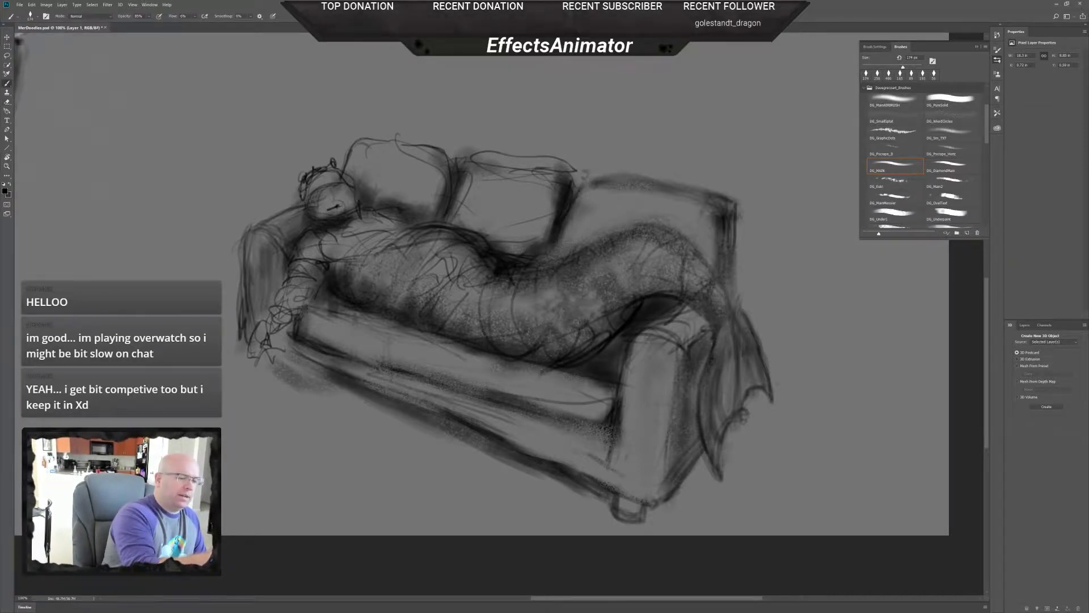
pyautogui.press('e')
pyautogui.moveTo(502, 153)
pyautogui.mouseDown()
pyautogui.moveTo(471, 159)
pyautogui.moveTo(570, 169)
pyautogui.mouseUp()
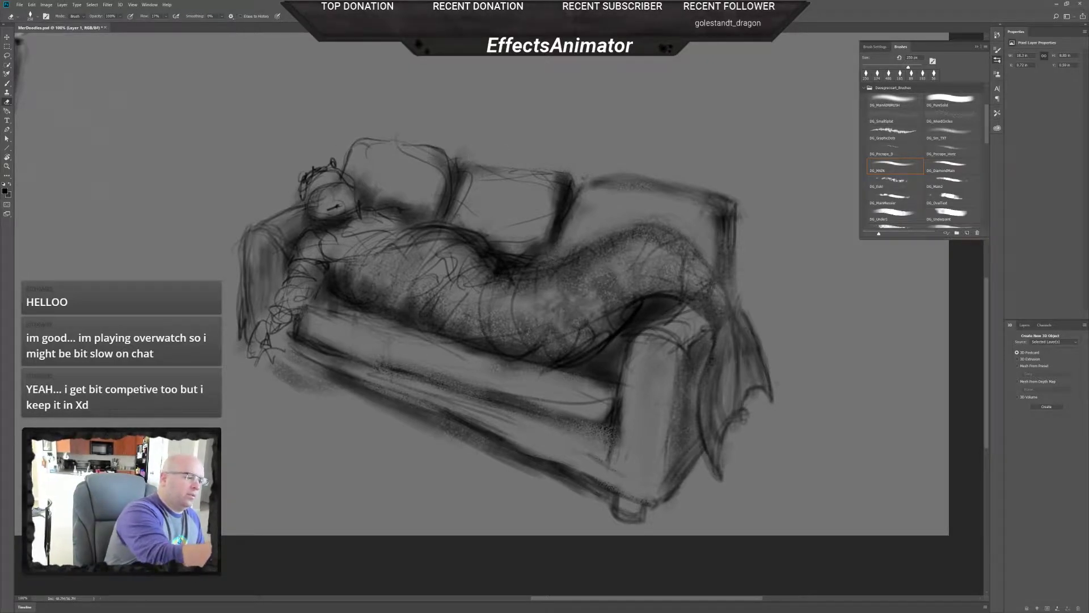
# - Enlarge the brush and shade the edges and faces of the near and middle back cushions
pyautogui.press('b')
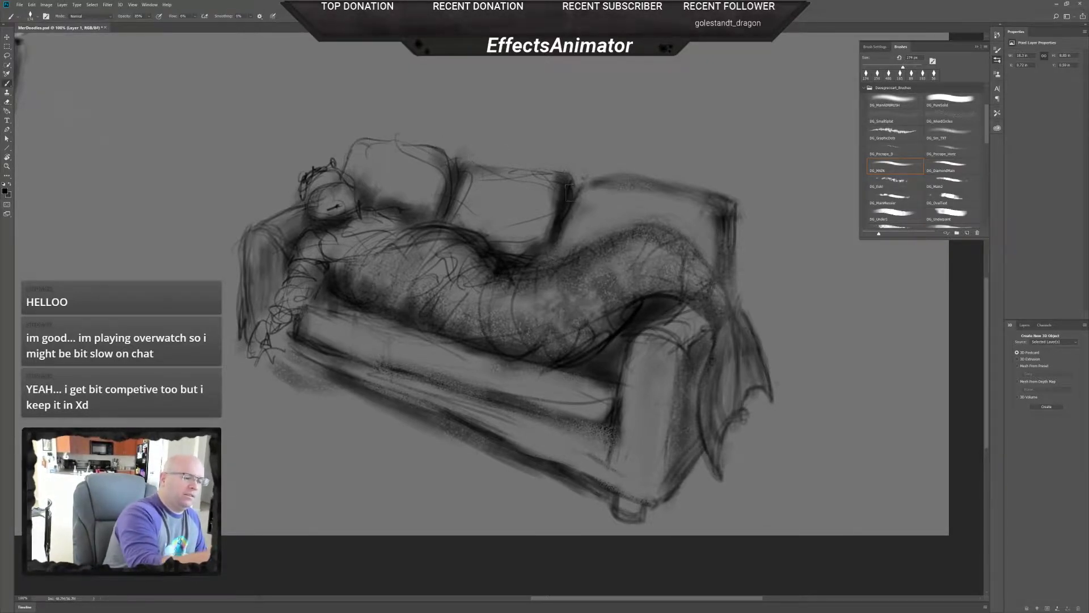
pyautogui.rightClick(529, 157)
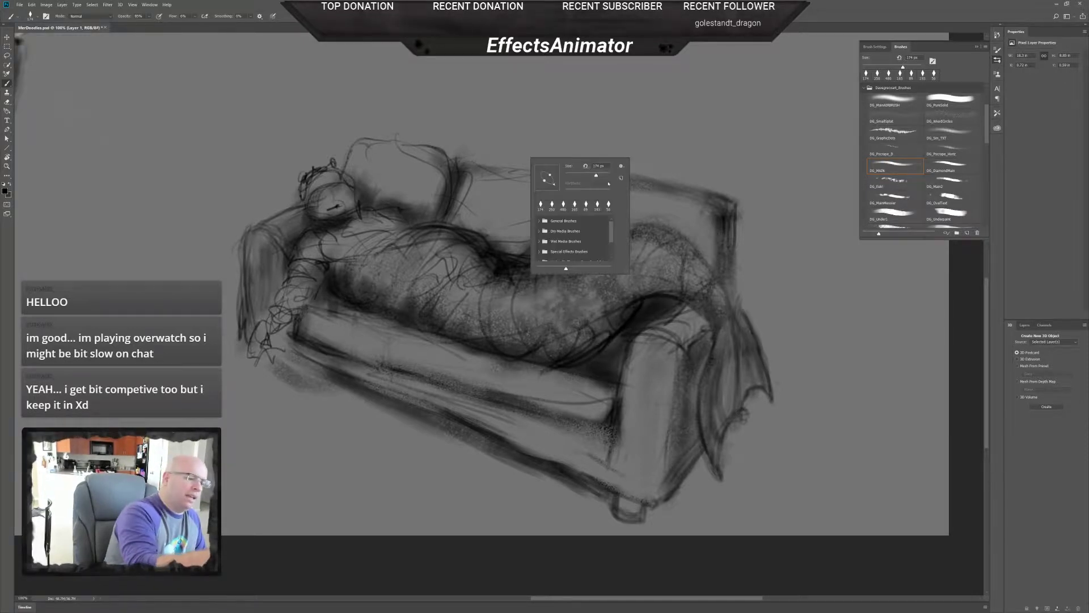
pyautogui.moveTo(593, 176); pyautogui.dragTo(601, 176)
pyautogui.click(515, 172)
pyautogui.moveTo(479, 167)
pyautogui.mouseDown()
pyautogui.moveTo(533, 173)
pyautogui.moveTo(564, 192)
pyautogui.moveTo(458, 190)
pyautogui.moveTo(452, 179)
pyautogui.moveTo(442, 207)
pyautogui.moveTo(454, 169)
pyautogui.moveTo(431, 216)
pyautogui.moveTo(444, 193)
pyautogui.mouseUp()
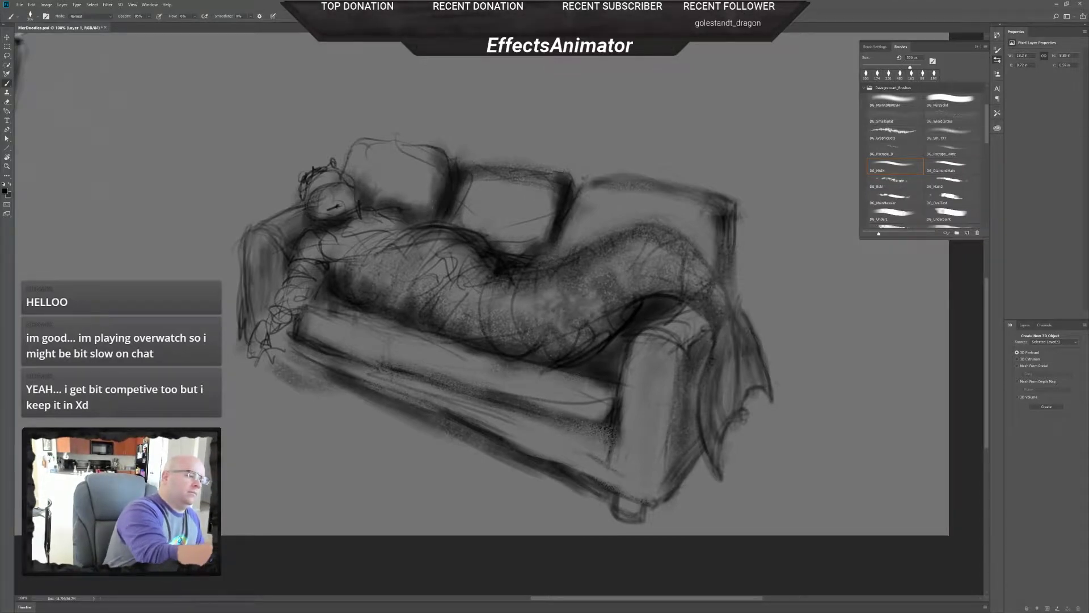
pyautogui.moveTo(363, 152)
pyautogui.mouseDown()
pyautogui.moveTo(351, 165)
pyautogui.moveTo(360, 143)
pyautogui.moveTo(422, 151)
pyautogui.moveTo(421, 200)
pyautogui.moveTo(399, 207)
pyautogui.moveTo(536, 241)
pyautogui.moveTo(509, 235)
pyautogui.moveTo(517, 246)
pyautogui.moveTo(491, 229)
pyautogui.mouseUp()
pyautogui.moveTo(467, 191)
pyautogui.mouseDown()
pyautogui.moveTo(519, 181)
pyautogui.moveTo(550, 204)
pyautogui.moveTo(506, 225)
pyautogui.moveTo(565, 245)
pyautogui.moveTo(592, 231)
pyautogui.moveTo(619, 183)
pyautogui.moveTo(569, 235)
pyautogui.mouseUp()
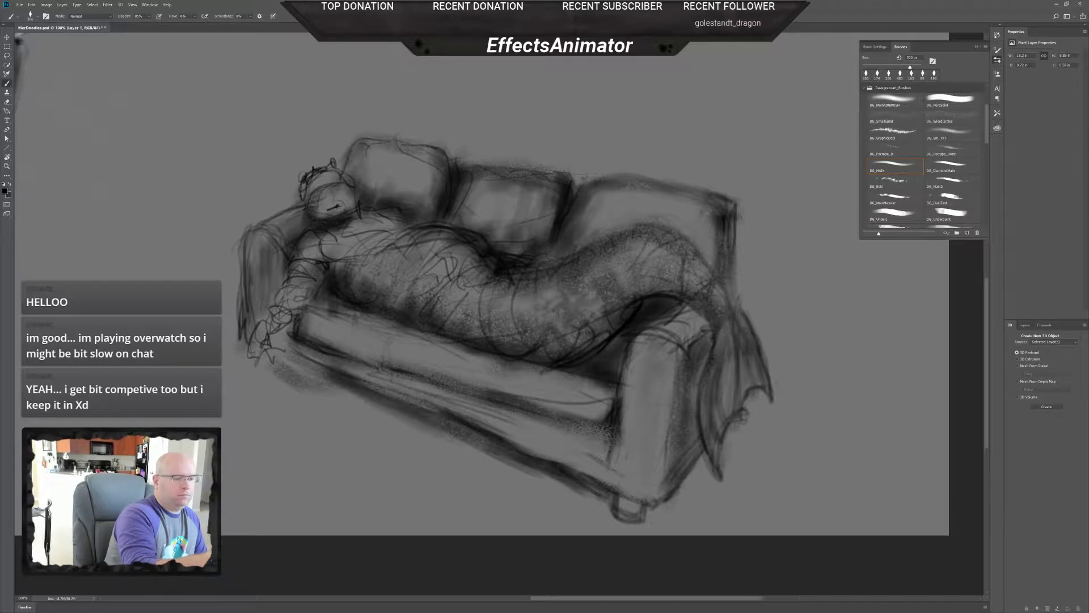
# - Shade the far back cushion's upper edge and outer corner, and clean up its top contour with the eraser
pyautogui.moveTo(719, 212)
pyautogui.mouseDown()
pyautogui.moveTo(662, 186)
pyautogui.moveTo(699, 198)
pyautogui.moveTo(716, 247)
pyautogui.moveTo(692, 193)
pyautogui.moveTo(613, 195)
pyautogui.moveTo(697, 196)
pyautogui.moveTo(687, 210)
pyautogui.mouseUp()
pyautogui.press('e')
pyautogui.moveTo(621, 191)
pyautogui.mouseDown()
pyautogui.moveTo(710, 196)
pyautogui.moveTo(651, 191)
pyautogui.moveTo(702, 204)
pyautogui.mouseUp()
pyautogui.press('b')
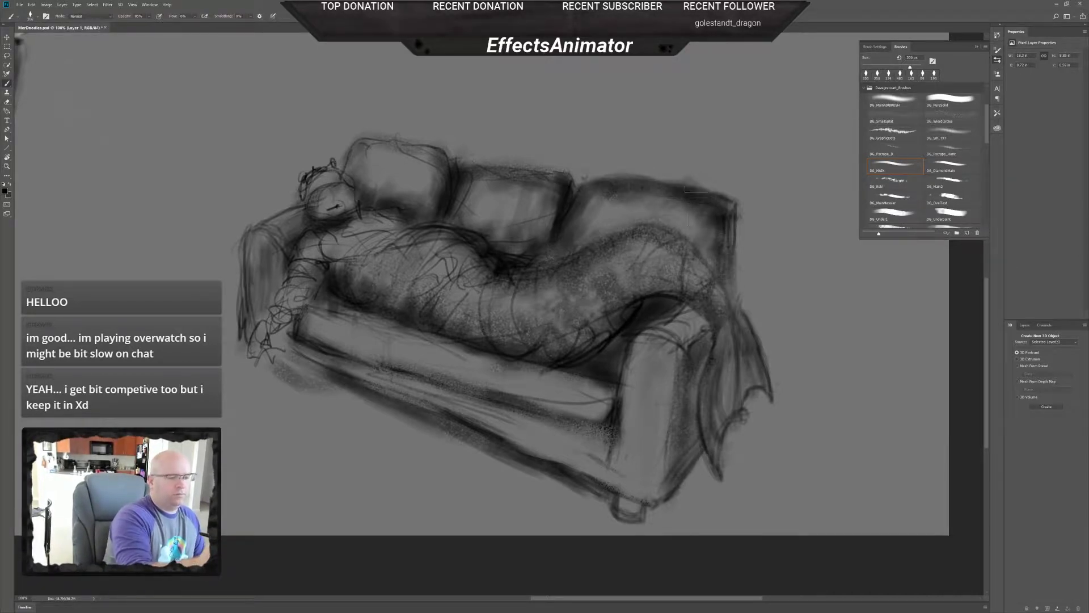
pyautogui.press('e')
pyautogui.moveTo(628, 179); pyautogui.dragTo(709, 183)
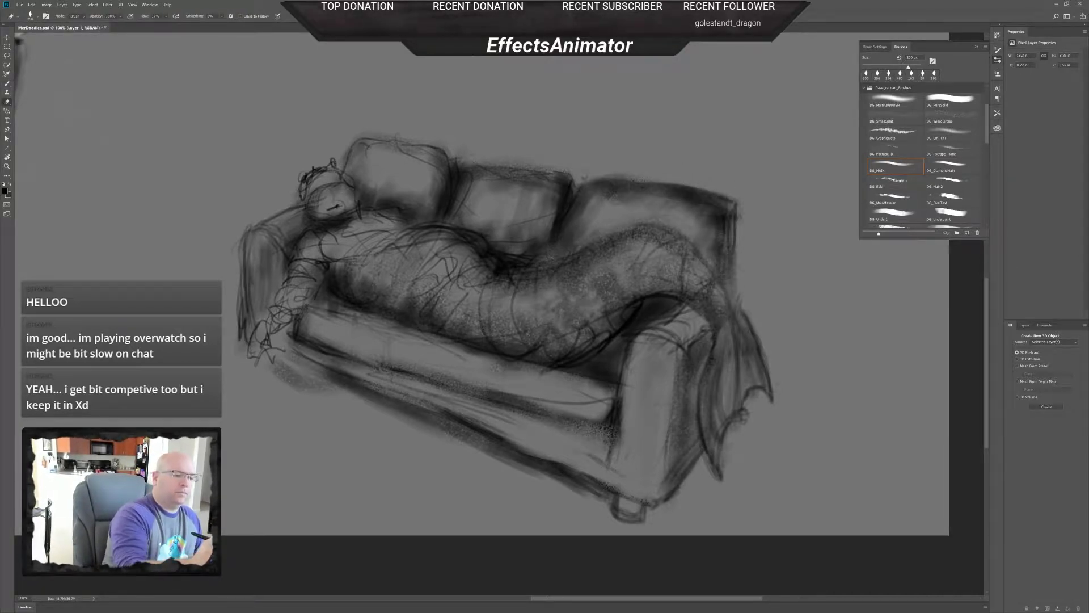
pyautogui.press('b')
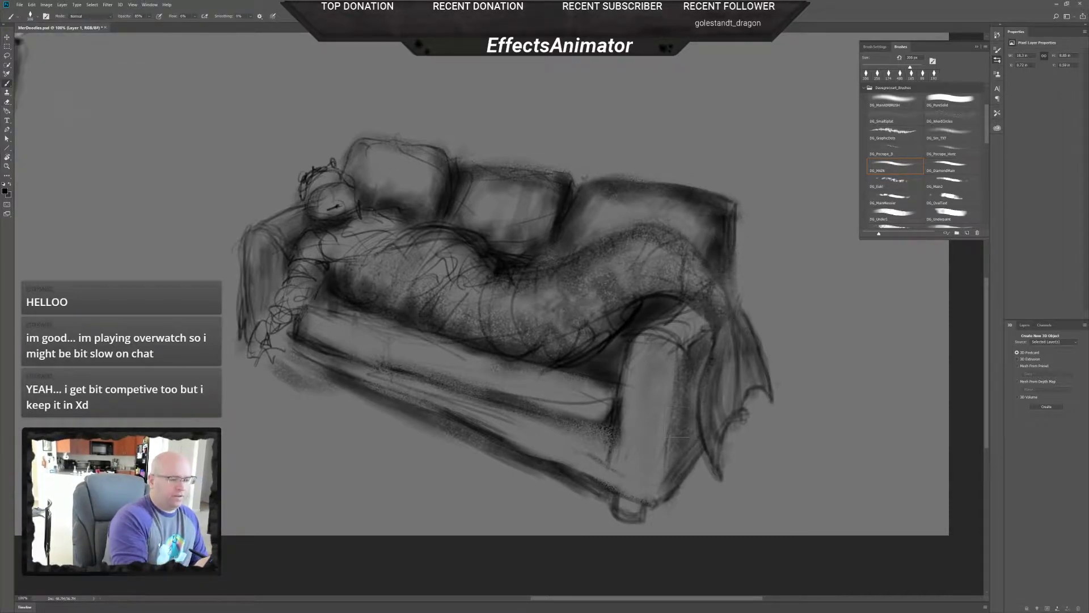
# - Deepen the shadow between the tail's underside and the far armrest, and paint a dark gap dividing the seat cushion in two
pyautogui.press('e')
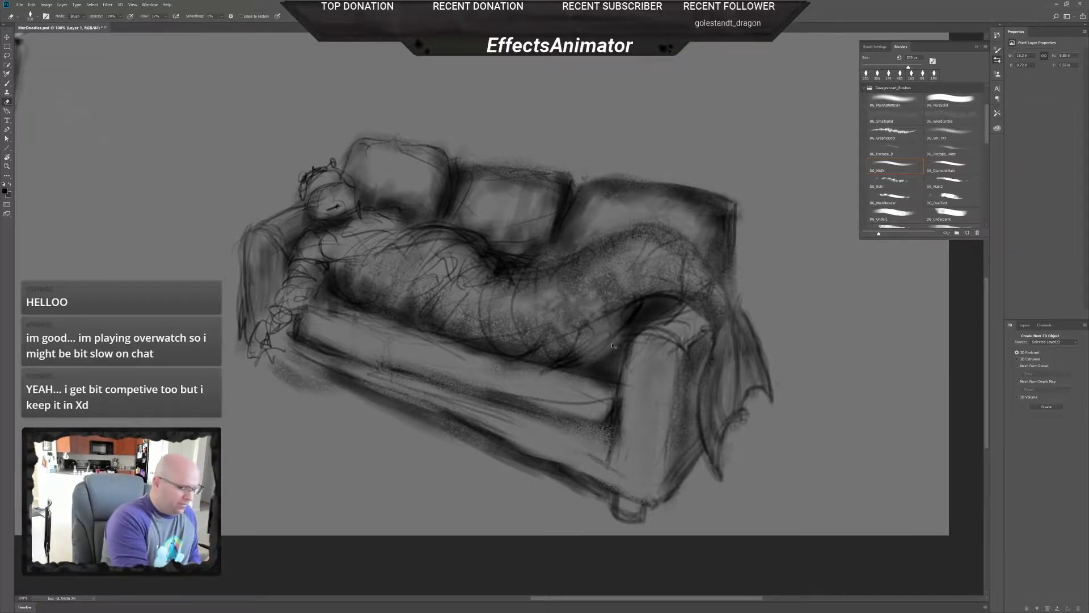
pyautogui.press('b')
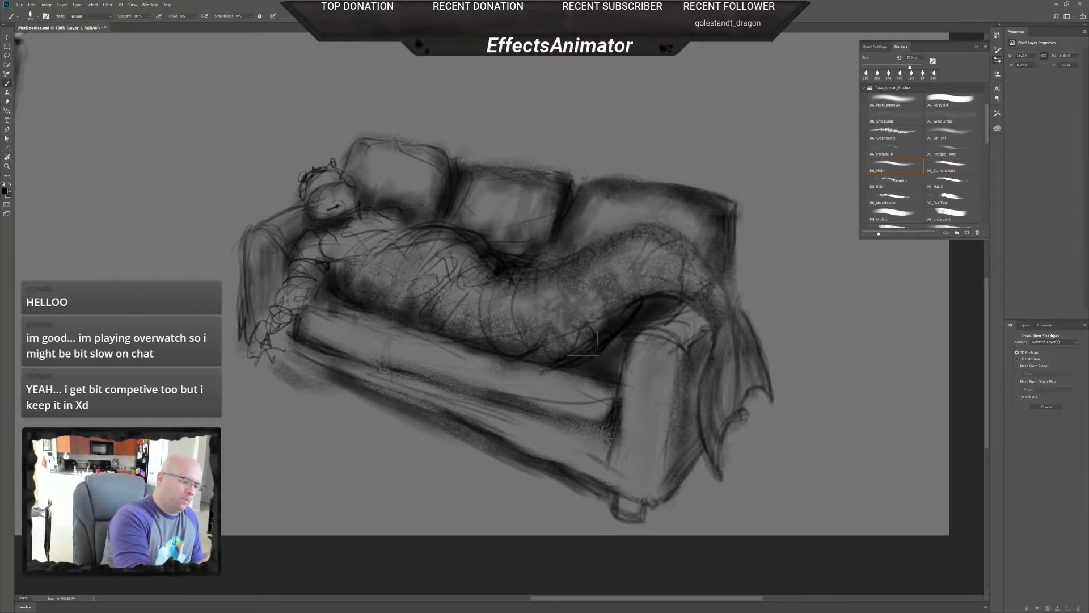
pyautogui.moveTo(583, 341)
pyautogui.mouseDown()
pyautogui.moveTo(556, 349)
pyautogui.moveTo(555, 362)
pyautogui.moveTo(537, 355)
pyautogui.moveTo(546, 340)
pyautogui.moveTo(518, 357)
pyautogui.moveTo(521, 337)
pyautogui.moveTo(626, 347)
pyautogui.moveTo(569, 349)
pyautogui.moveTo(579, 324)
pyautogui.moveTo(599, 329)
pyautogui.moveTo(613, 309)
pyautogui.moveTo(602, 333)
pyautogui.moveTo(630, 307)
pyautogui.moveTo(655, 328)
pyautogui.moveTo(618, 336)
pyautogui.moveTo(616, 347)
pyautogui.moveTo(638, 337)
pyautogui.moveTo(617, 363)
pyautogui.mouseUp()
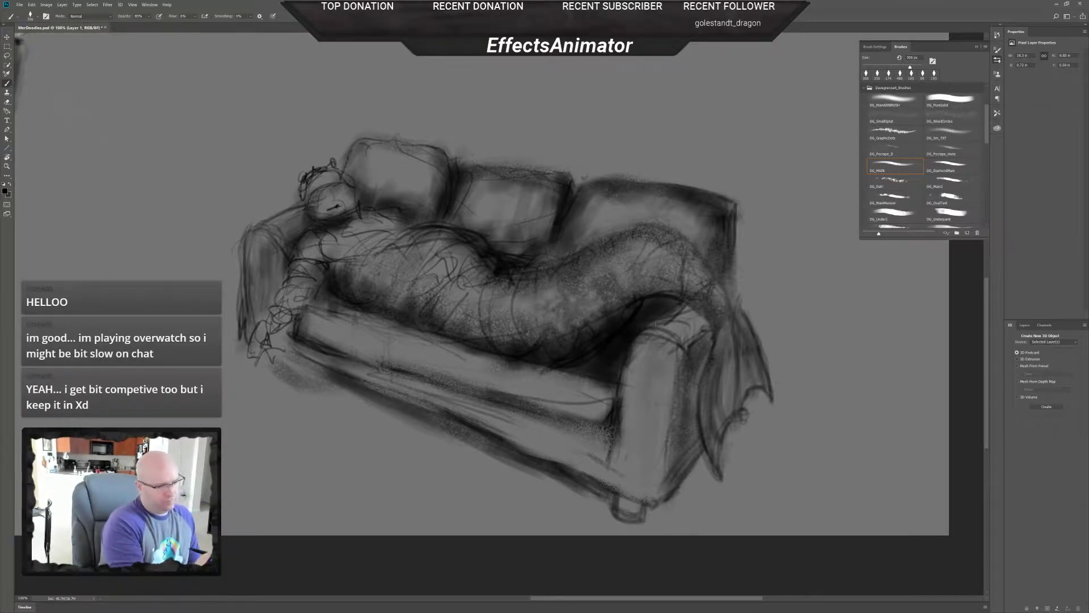
pyautogui.moveTo(612, 382); pyautogui.dragTo(609, 396)
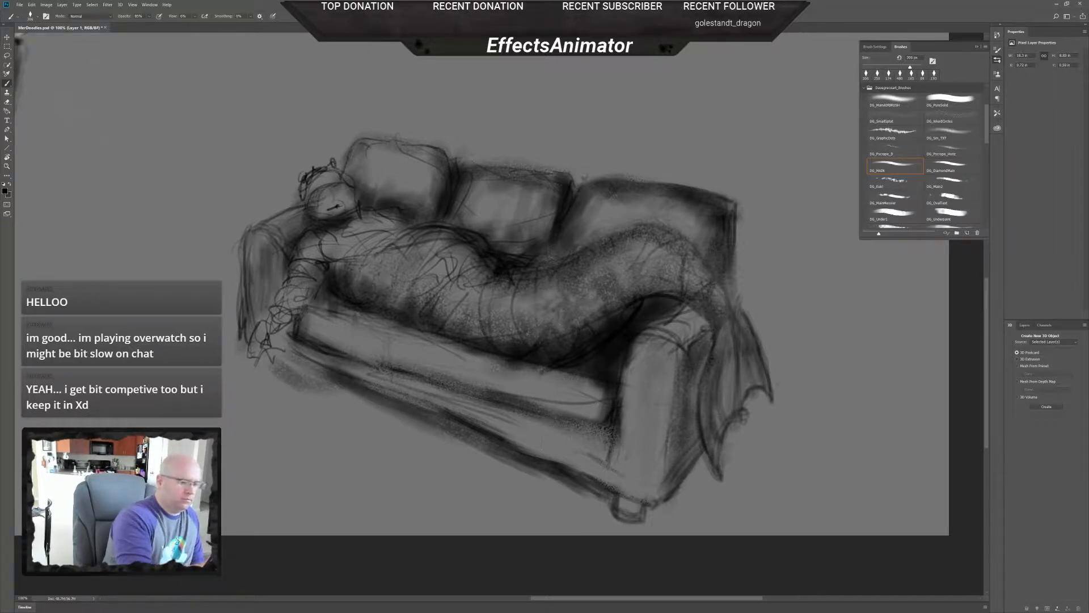
pyautogui.moveTo(488, 363); pyautogui.dragTo(491, 391)
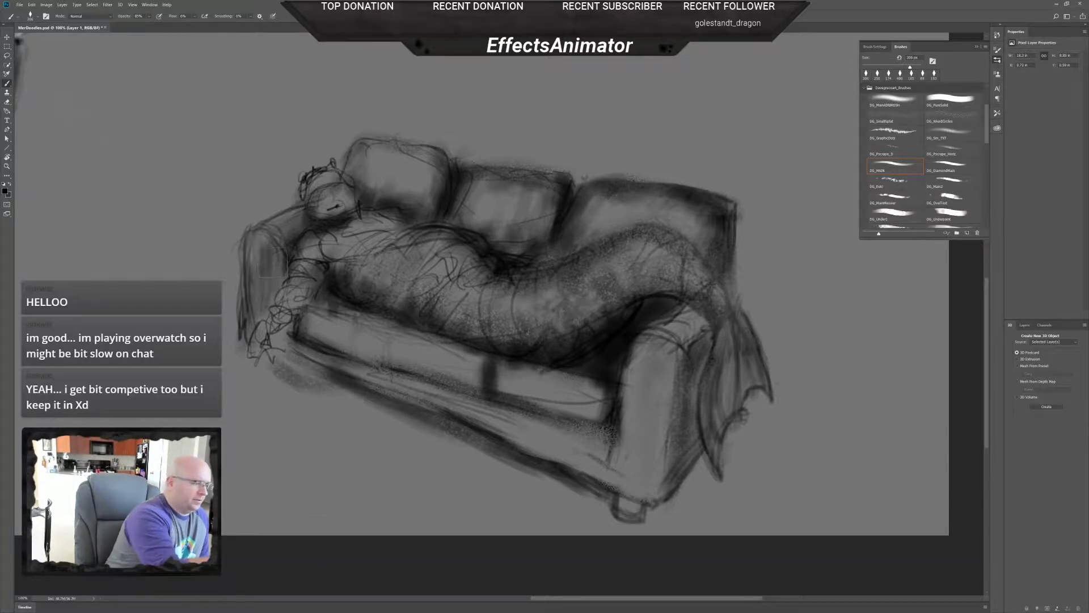
# - Erase the near armrest behind the figure's head and hanging arm
pyautogui.press('e')
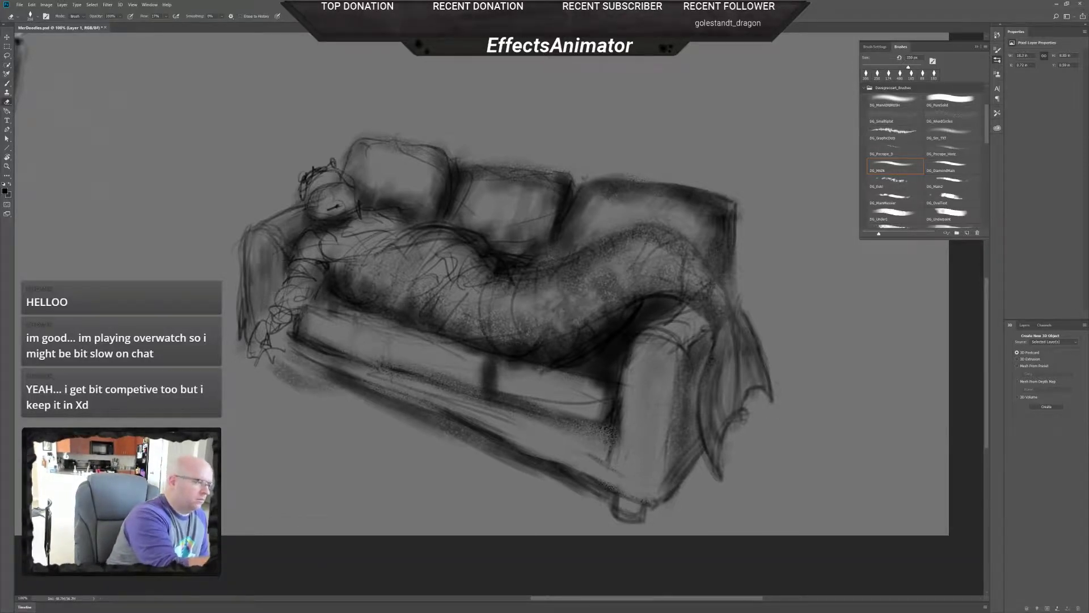
pyautogui.moveTo(267, 250)
pyautogui.mouseDown()
pyautogui.moveTo(261, 266)
pyautogui.moveTo(291, 245)
pyautogui.mouseUp()
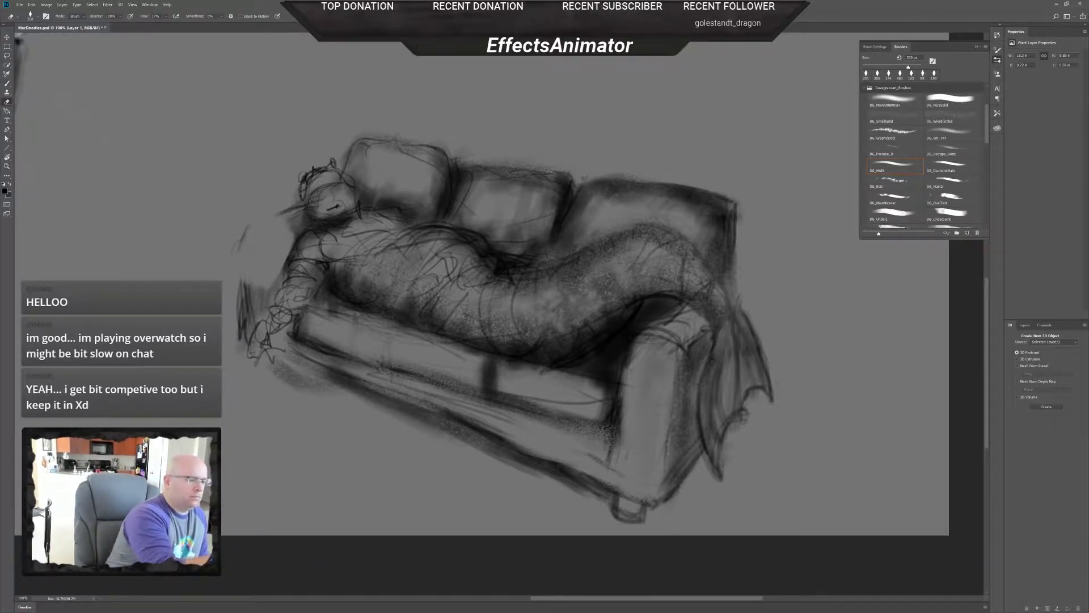
pyautogui.moveTo(243, 287)
pyautogui.mouseDown()
pyautogui.moveTo(247, 331)
pyautogui.moveTo(242, 238)
pyautogui.mouseUp()
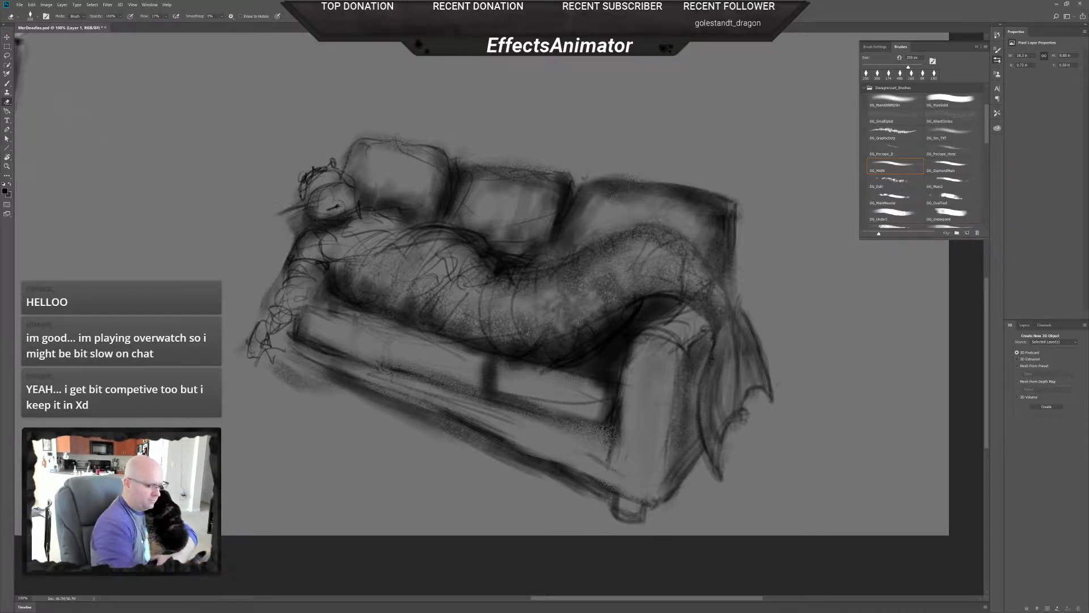
# - Shade the figure's hanging arm and hand, and darken the shadow beneath the hand
pyautogui.press('b')
pyautogui.moveTo(316, 289); pyautogui.dragTo(280, 321)
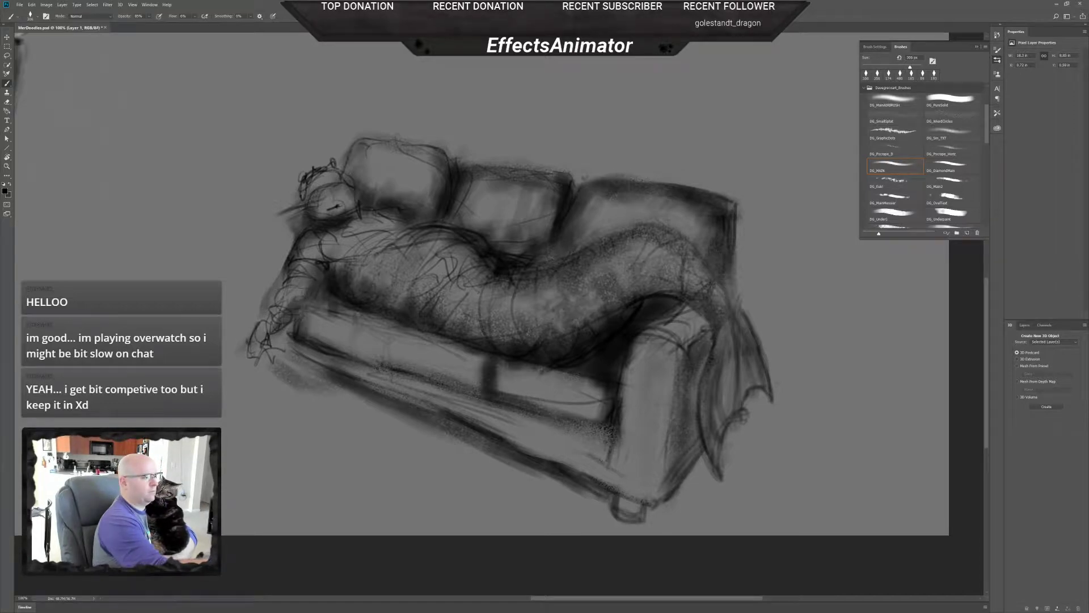
pyautogui.moveTo(256, 356); pyautogui.dragTo(288, 376)
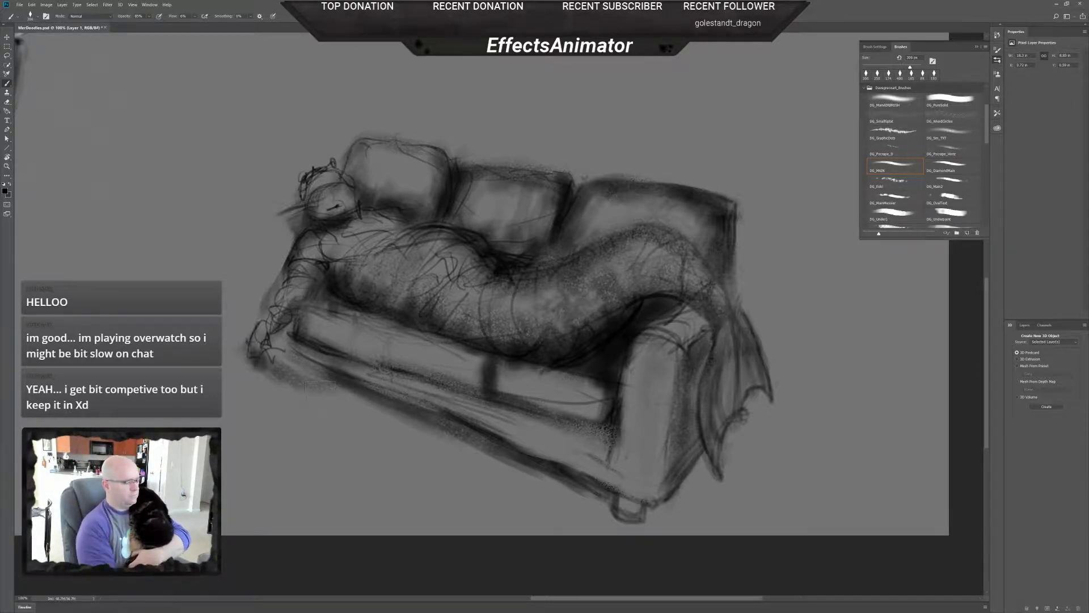
# - Lasso the whole couch and figure and apply a Perspective transform that narrows the drawing toward the head end
pyautogui.press('l')
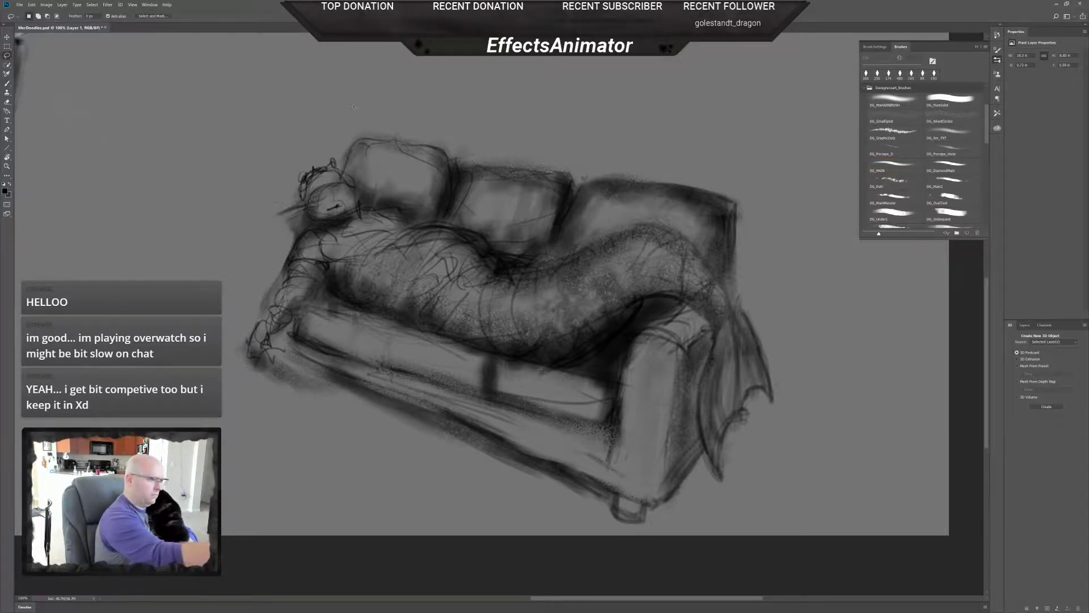
pyautogui.moveTo(353, 106)
pyautogui.mouseDown()
pyautogui.moveTo(193, 272)
pyautogui.moveTo(681, 535)
pyautogui.moveTo(788, 210)
pyautogui.moveTo(349, 105)
pyautogui.mouseUp()
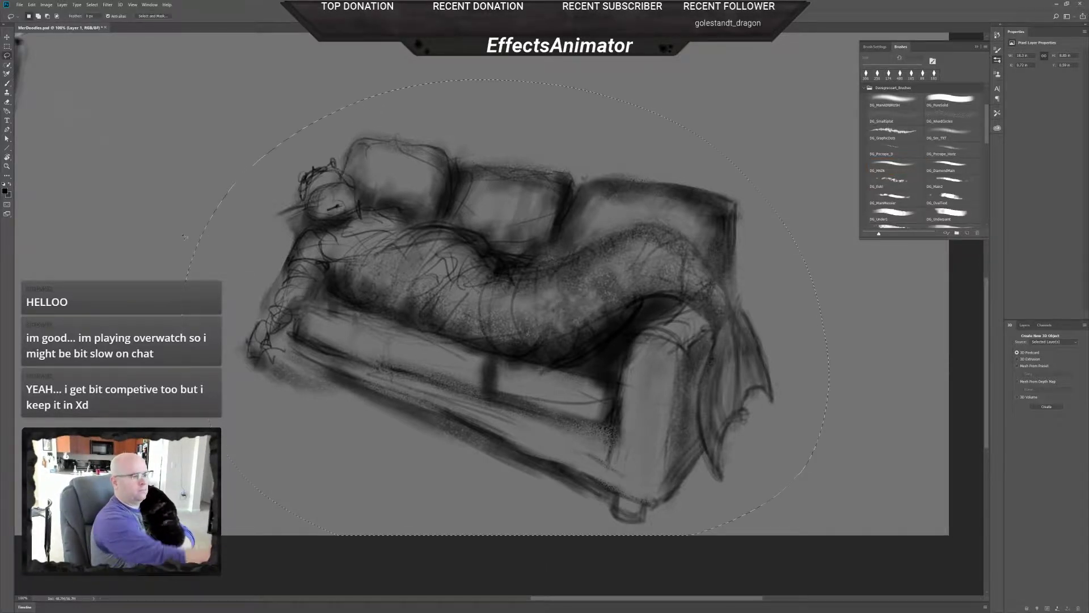
pyautogui.hotkey('ctrl', 't')
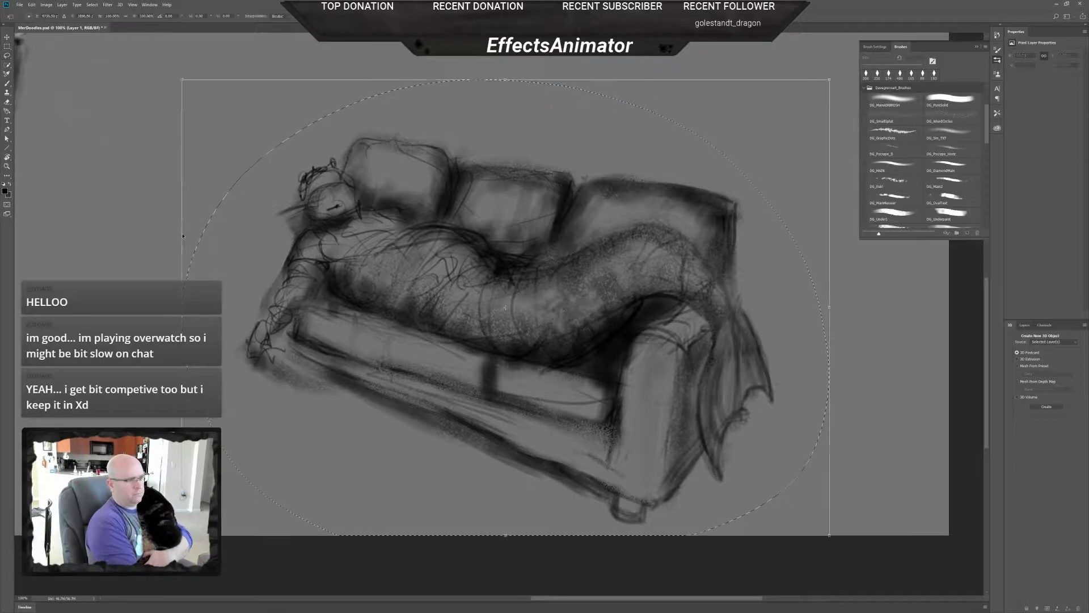
pyautogui.rightClick(542, 314)
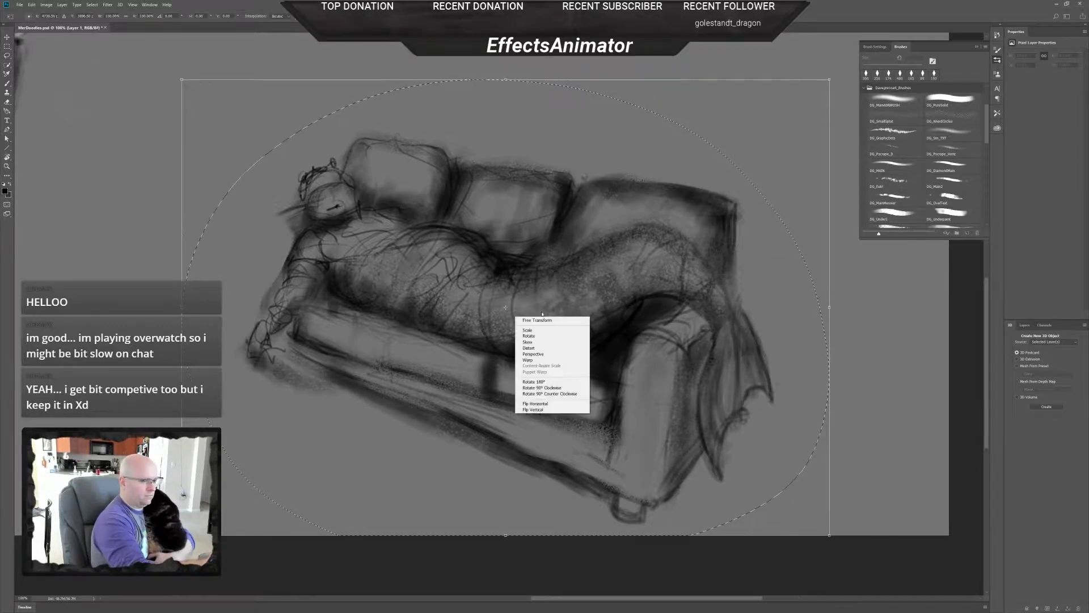
pyautogui.click(549, 353)
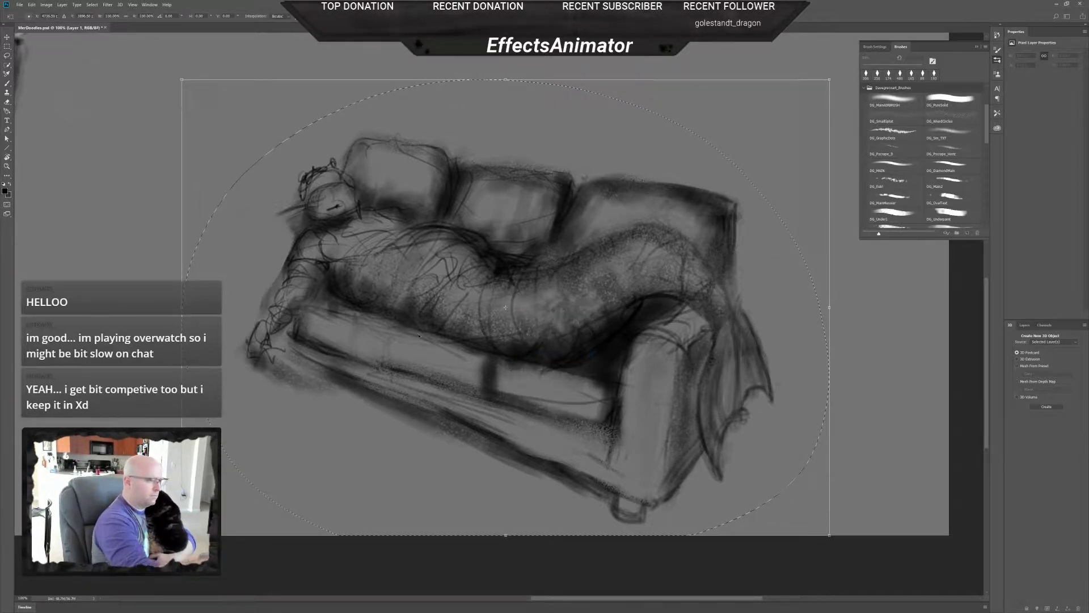
pyautogui.moveTo(182, 79); pyautogui.dragTo(182, 124)
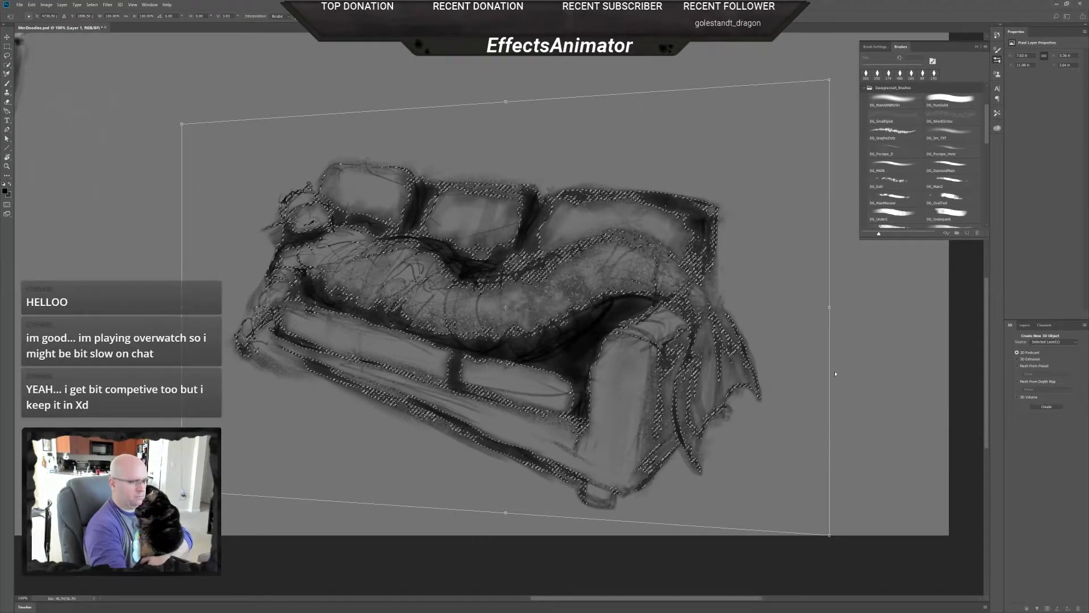
# - Skew the selected drawing up at the tail end and down at the head end, shift its base toward the tail, and apply the transform
pyautogui.moveTo(830, 308)
pyautogui.mouseDown()
pyautogui.moveTo(844, 294)
pyautogui.moveTo(833, 256)
pyautogui.mouseUp()
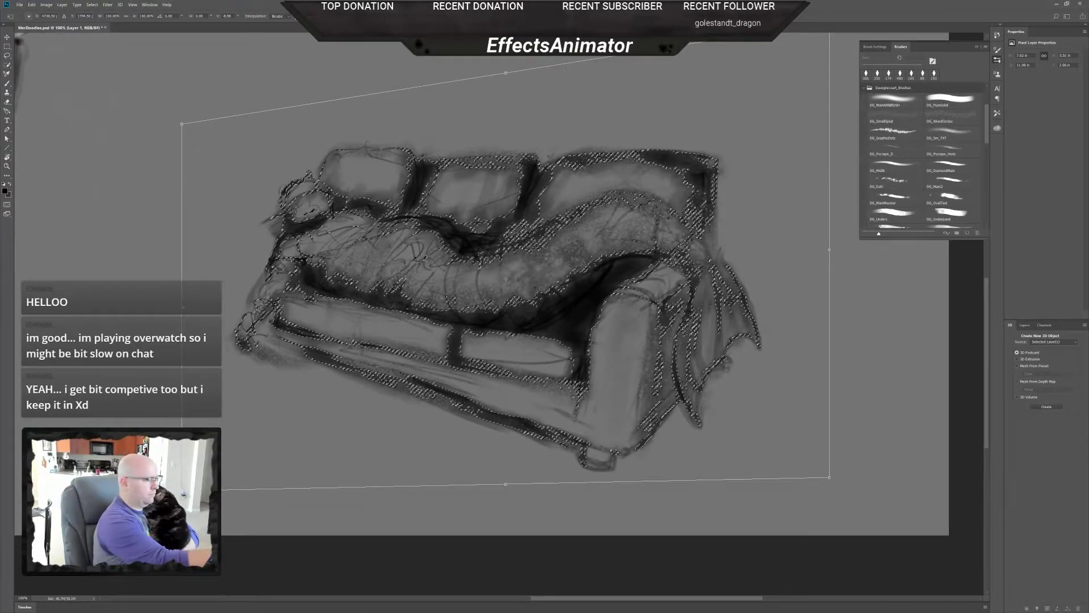
pyautogui.moveTo(182, 306); pyautogui.dragTo(182, 332)
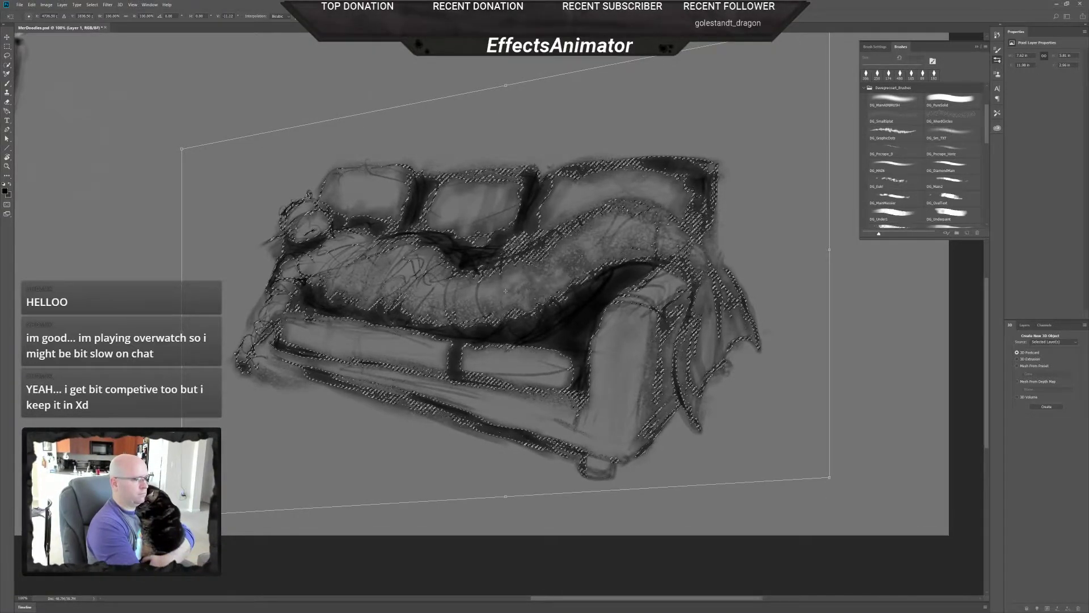
pyautogui.moveTo(182, 332); pyautogui.dragTo(183, 360)
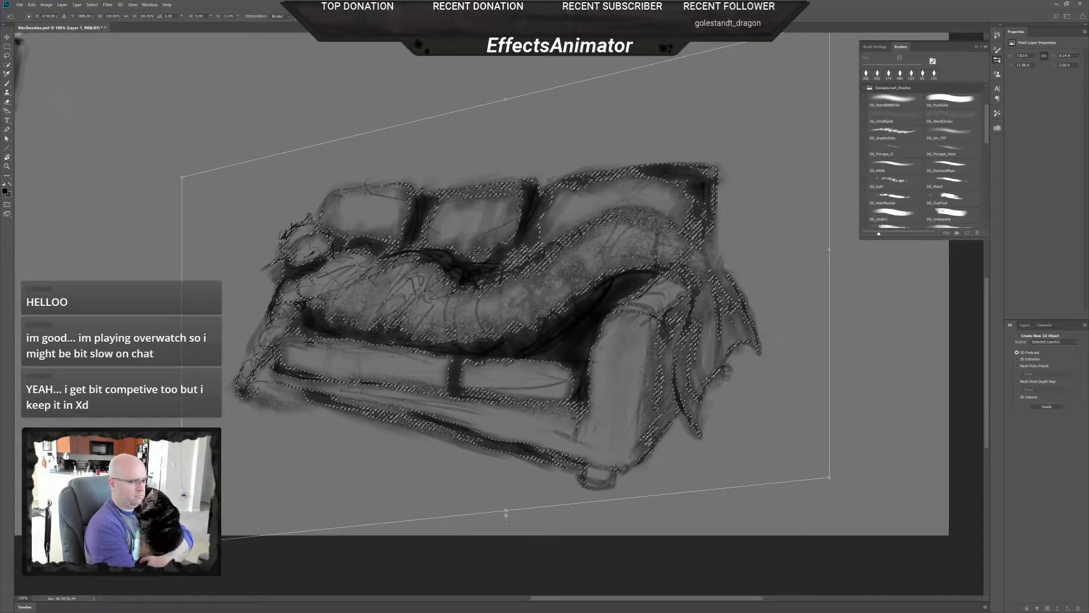
pyautogui.moveTo(524, 511); pyautogui.dragTo(549, 507)
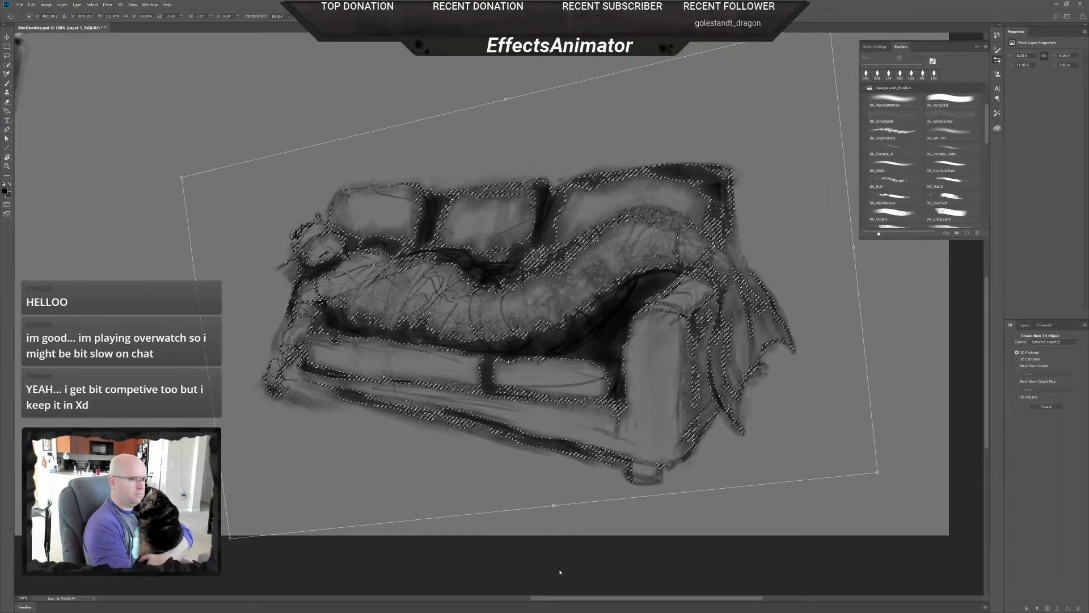
pyautogui.press('Return')
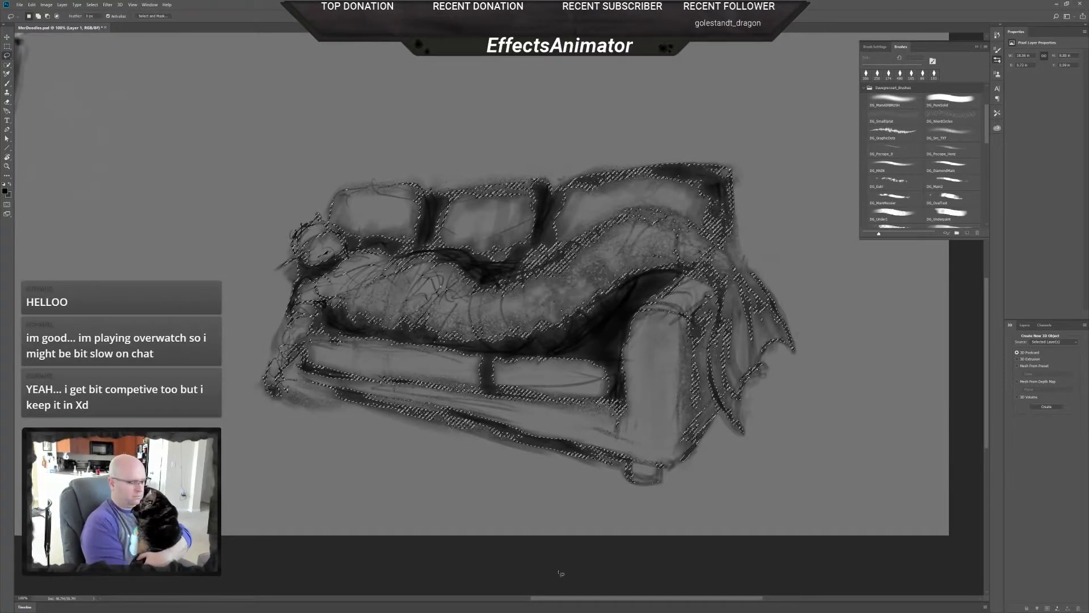
# - Deselect the drawing, then brush in the divider and dark outline of the head-end seat cushion
pyautogui.hotkey('ctrl', 'd')
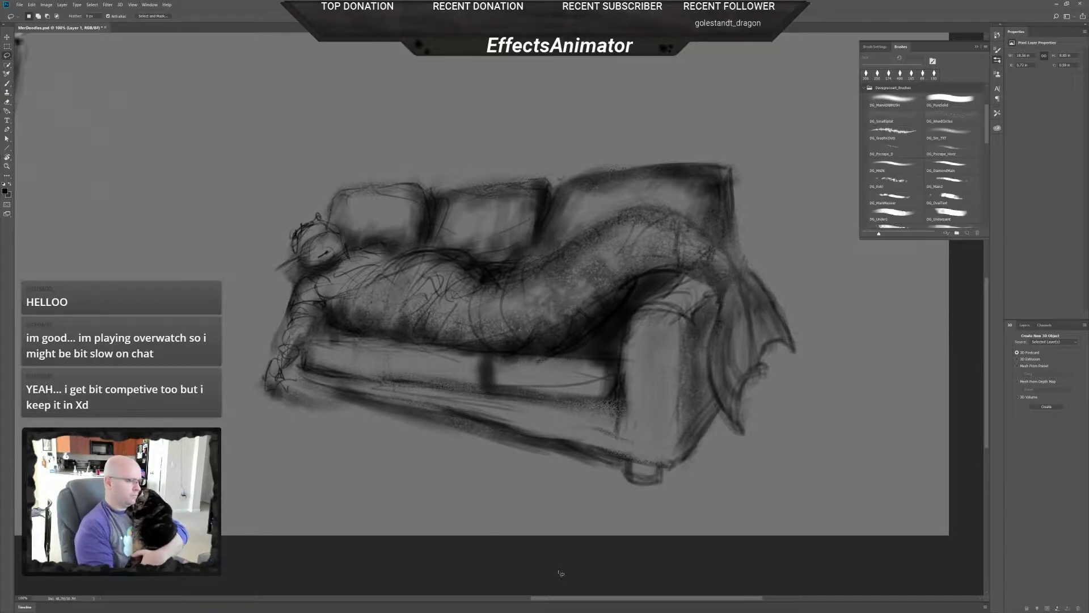
pyautogui.press('b')
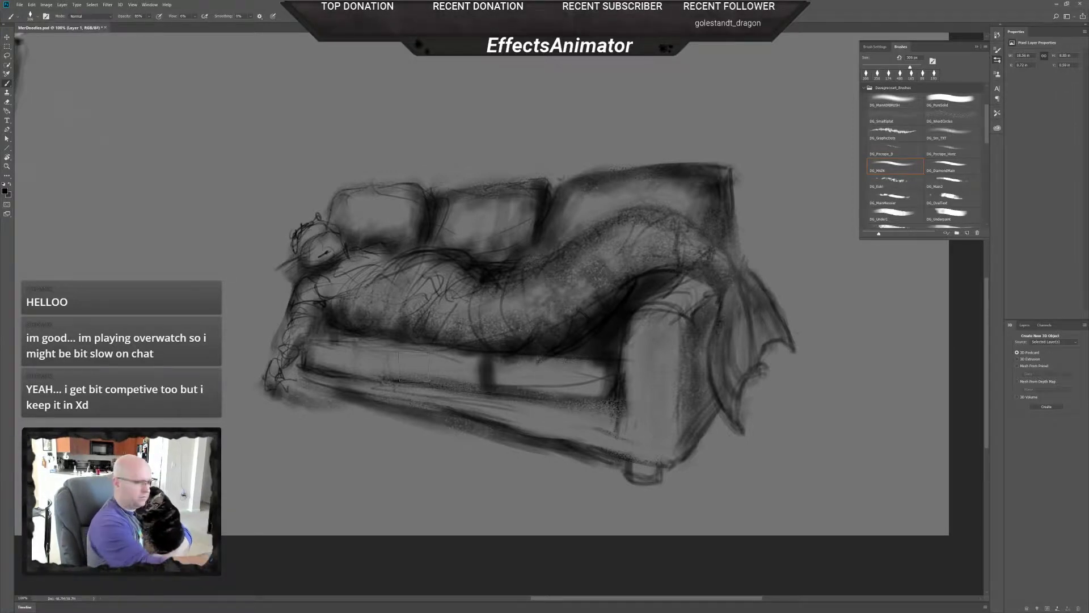
pyautogui.rightClick(414, 366)
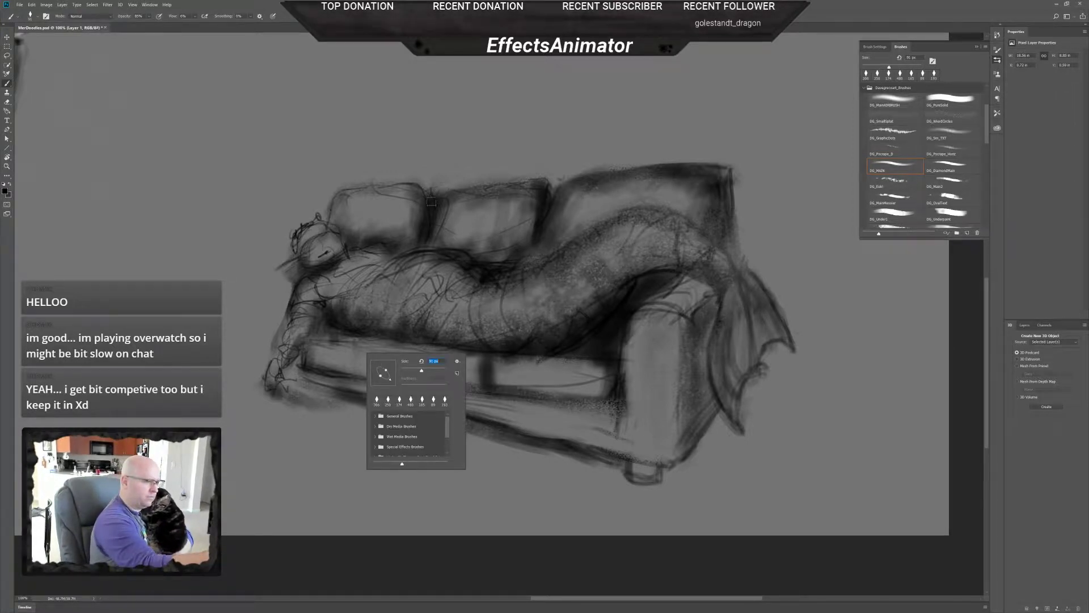
pyautogui.click(368, 344)
pyautogui.moveTo(369, 338)
pyautogui.mouseDown()
pyautogui.moveTo(368, 379)
pyautogui.moveTo(367, 363)
pyautogui.mouseUp()
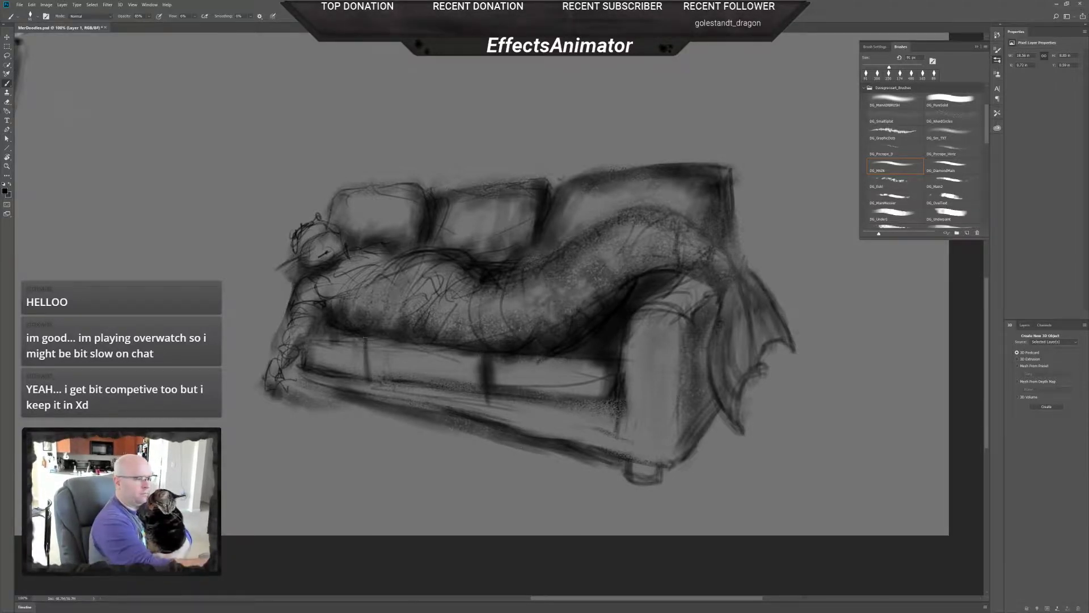
pyautogui.moveTo(366, 341); pyautogui.dragTo(359, 341)
pyautogui.moveTo(300, 366)
pyautogui.mouseDown()
pyautogui.moveTo(359, 377)
pyautogui.moveTo(363, 342)
pyautogui.moveTo(362, 366)
pyautogui.mouseUp()
pyautogui.moveTo(313, 340)
pyautogui.mouseDown()
pyautogui.moveTo(360, 340)
pyautogui.moveTo(367, 353)
pyautogui.moveTo(409, 345)
pyautogui.mouseUp()
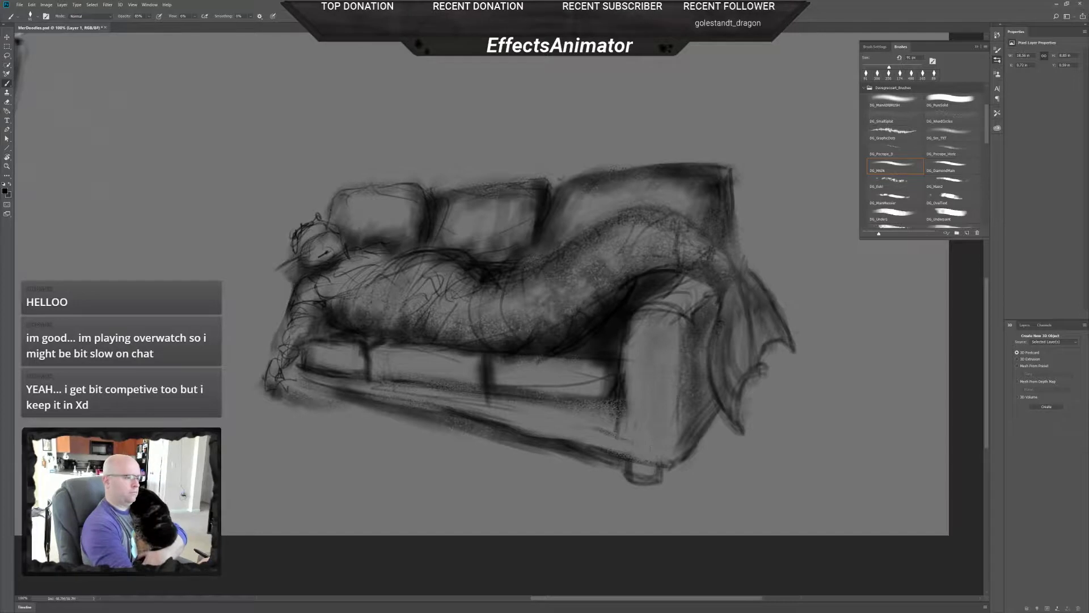
# - Erase the thick divider between the middle and tail-end seat cushions and redraw it thinner, slightly closer to the head end
pyautogui.press('e')
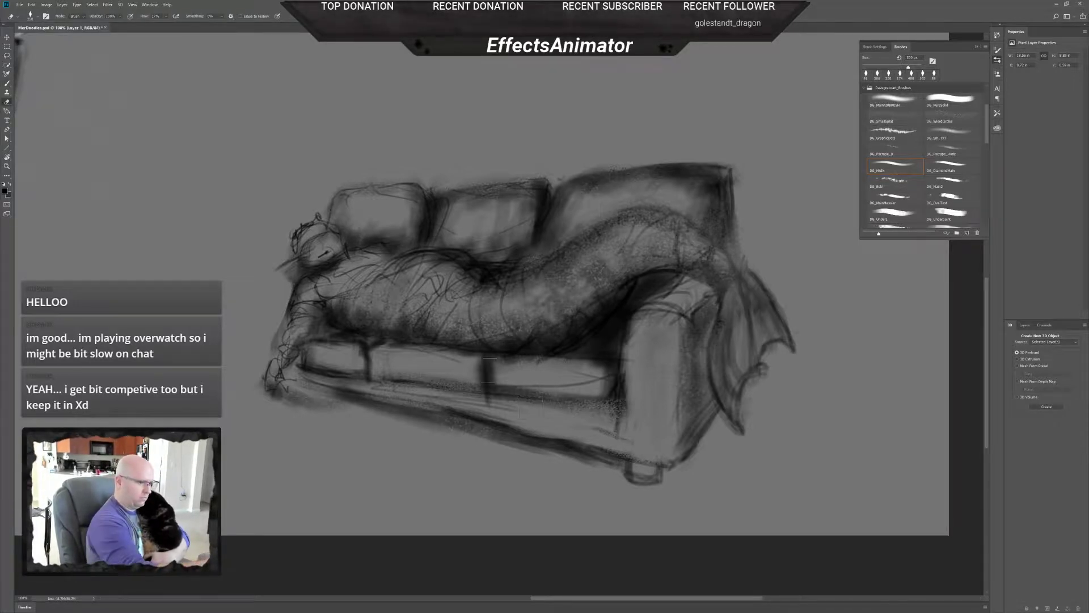
pyautogui.moveTo(489, 370)
pyautogui.mouseDown()
pyautogui.moveTo(497, 361)
pyautogui.moveTo(514, 391)
pyautogui.mouseUp()
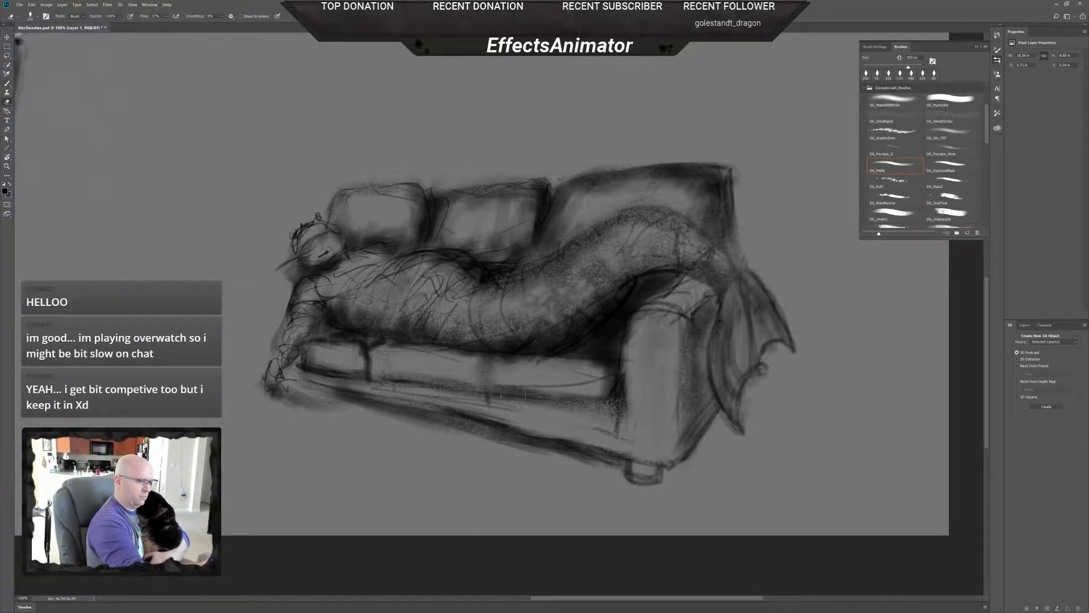
pyautogui.press('b')
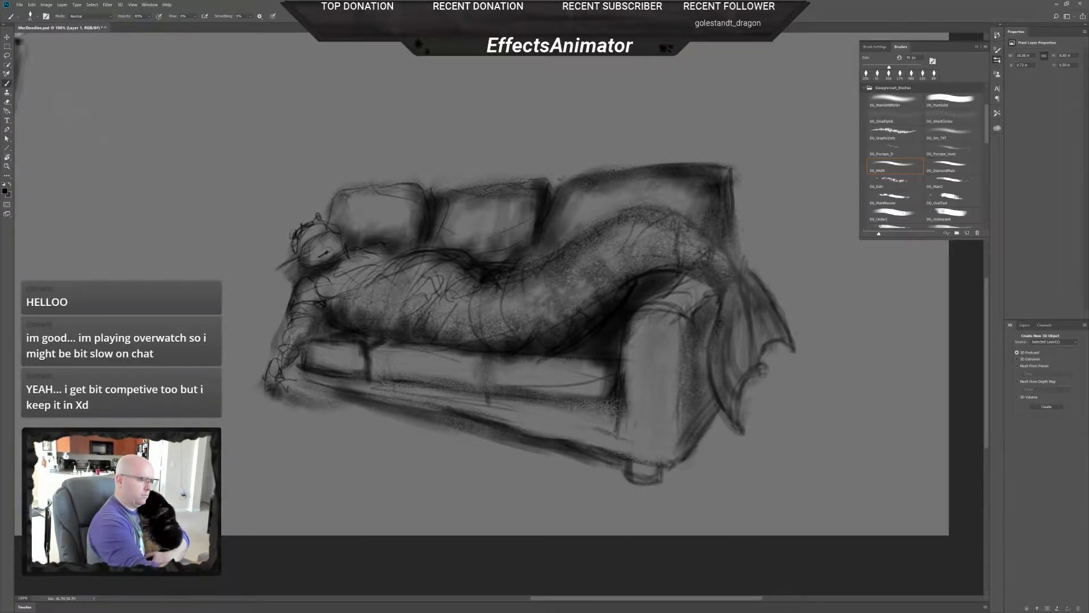
pyautogui.moveTo(474, 356)
pyautogui.mouseDown()
pyautogui.moveTo(474, 386)
pyautogui.moveTo(492, 396)
pyautogui.mouseUp()
pyautogui.press('e')
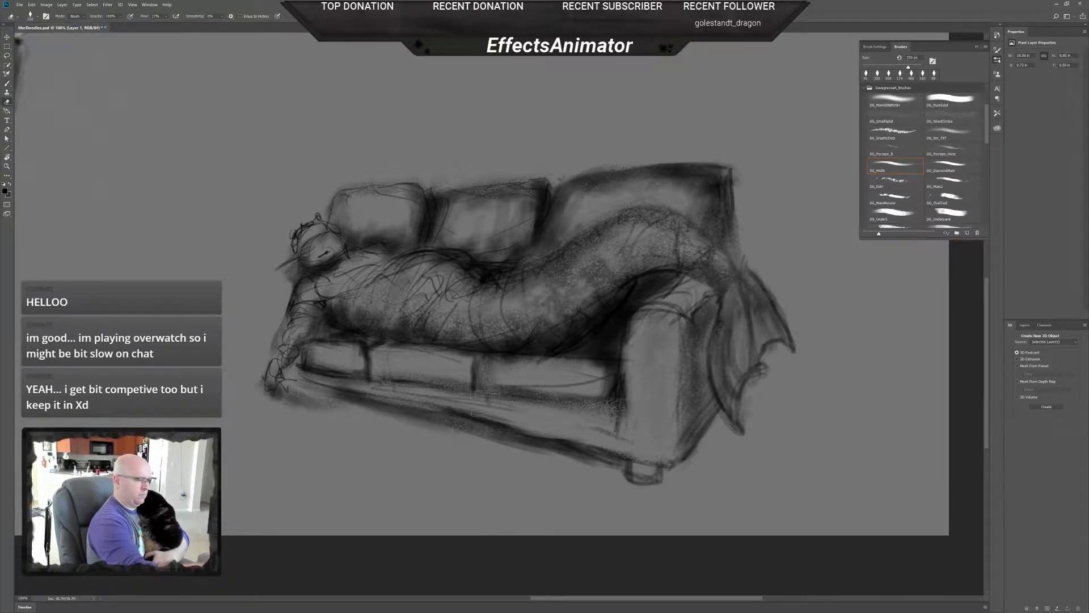
pyautogui.press('b')
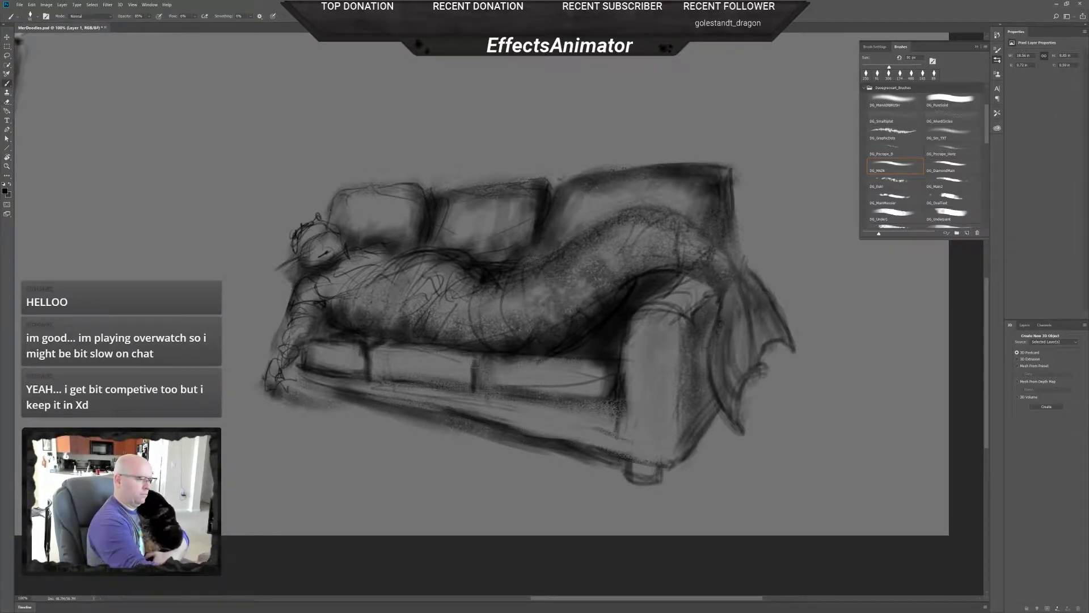
# - Enlarge the brush and shade soft dark edges around the middle and tail-end seat cushions
pyautogui.rightClick(627, 381)
pyautogui.moveTo(580, 402)
pyautogui.mouseDown()
pyautogui.moveTo(589, 403)
pyautogui.moveTo(575, 384)
pyautogui.mouseUp()
pyautogui.click(476, 369)
pyautogui.rightClick(506, 367)
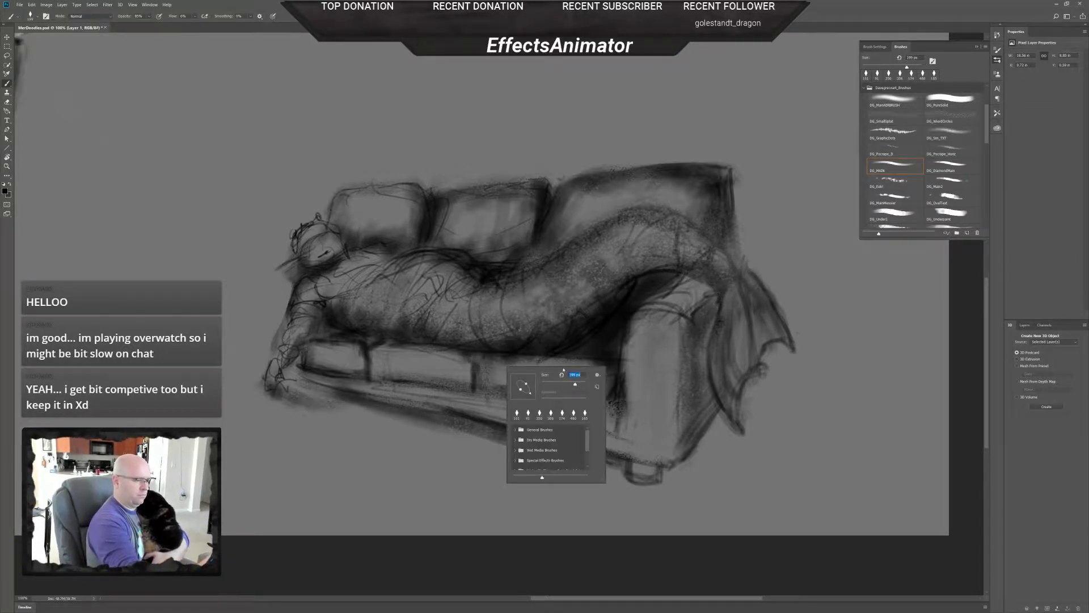
pyautogui.click(474, 360)
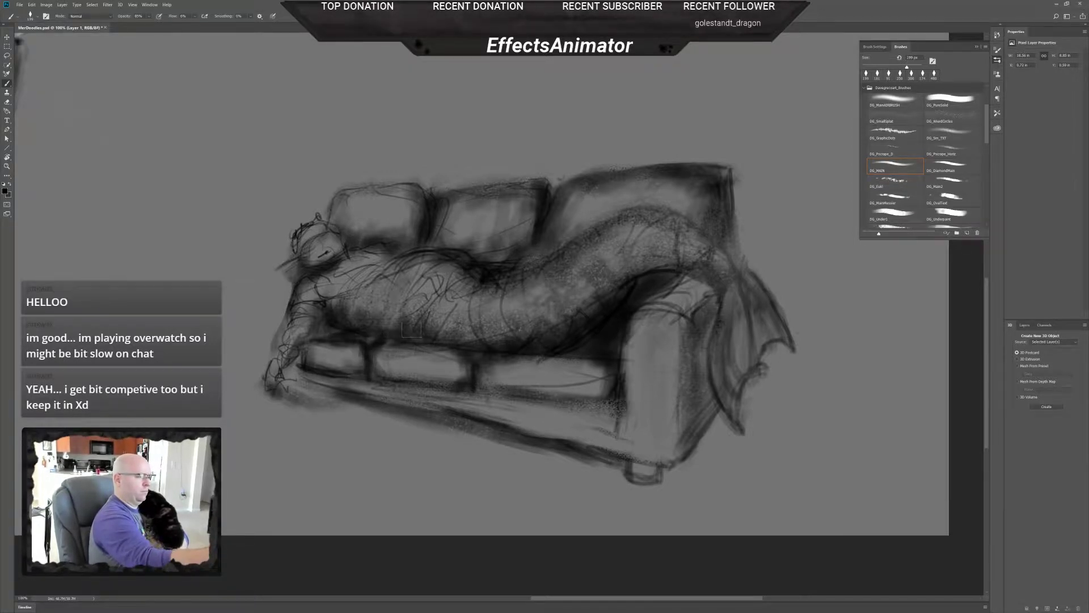
pyautogui.moveTo(483, 374); pyautogui.dragTo(505, 392)
pyautogui.moveTo(544, 353)
pyautogui.mouseDown()
pyautogui.moveTo(617, 372)
pyautogui.moveTo(595, 364)
pyautogui.moveTo(610, 393)
pyautogui.moveTo(590, 403)
pyautogui.mouseUp()
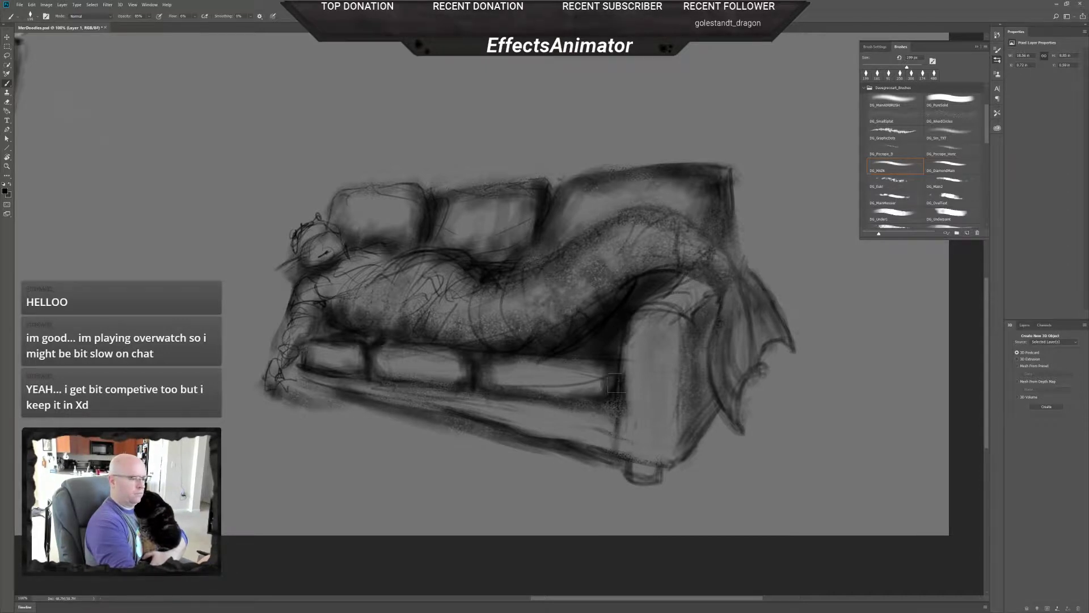
# - Darken the couch's lower edge, the base of the tail-end armrest and its foot with broad shading strokes
pyautogui.moveTo(618, 419)
pyautogui.mouseDown()
pyautogui.moveTo(695, 441)
pyautogui.moveTo(678, 459)
pyautogui.moveTo(632, 462)
pyautogui.moveTo(662, 472)
pyautogui.moveTo(630, 471)
pyautogui.moveTo(647, 477)
pyautogui.moveTo(686, 466)
pyautogui.moveTo(665, 465)
pyautogui.moveTo(701, 433)
pyautogui.moveTo(678, 477)
pyautogui.mouseUp()
pyautogui.moveTo(709, 440); pyautogui.dragTo(678, 482)
pyautogui.moveTo(397, 426)
pyautogui.mouseDown()
pyautogui.moveTo(462, 419)
pyautogui.moveTo(610, 473)
pyautogui.mouseUp()
pyautogui.moveTo(530, 451)
pyautogui.mouseDown()
pyautogui.moveTo(627, 479)
pyautogui.moveTo(587, 463)
pyautogui.moveTo(638, 467)
pyautogui.moveTo(511, 440)
pyautogui.moveTo(601, 462)
pyautogui.mouseUp()
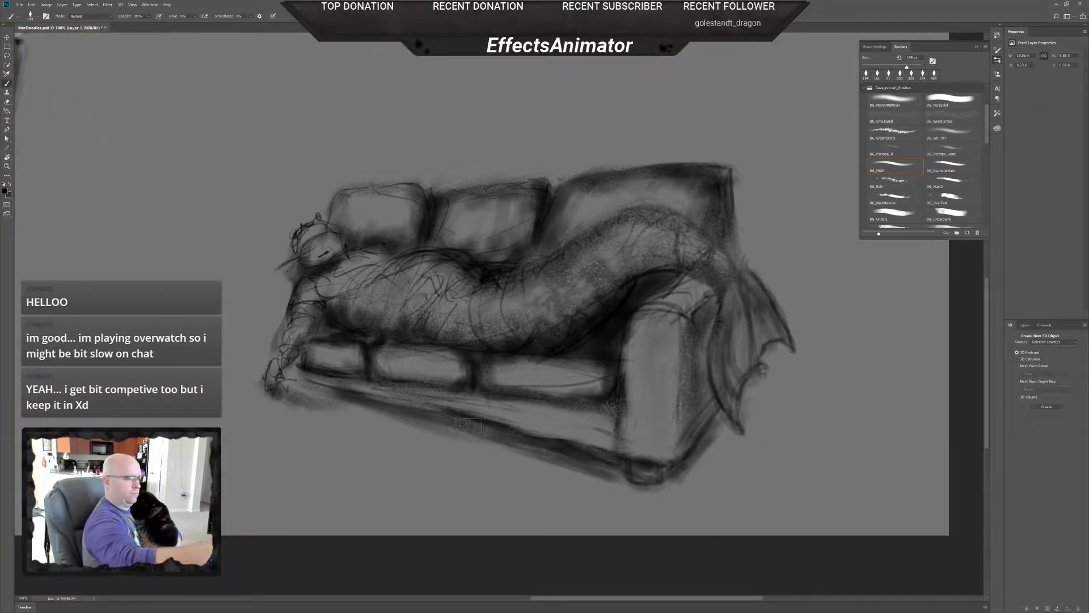
pyautogui.moveTo(324, 384); pyautogui.dragTo(298, 376)
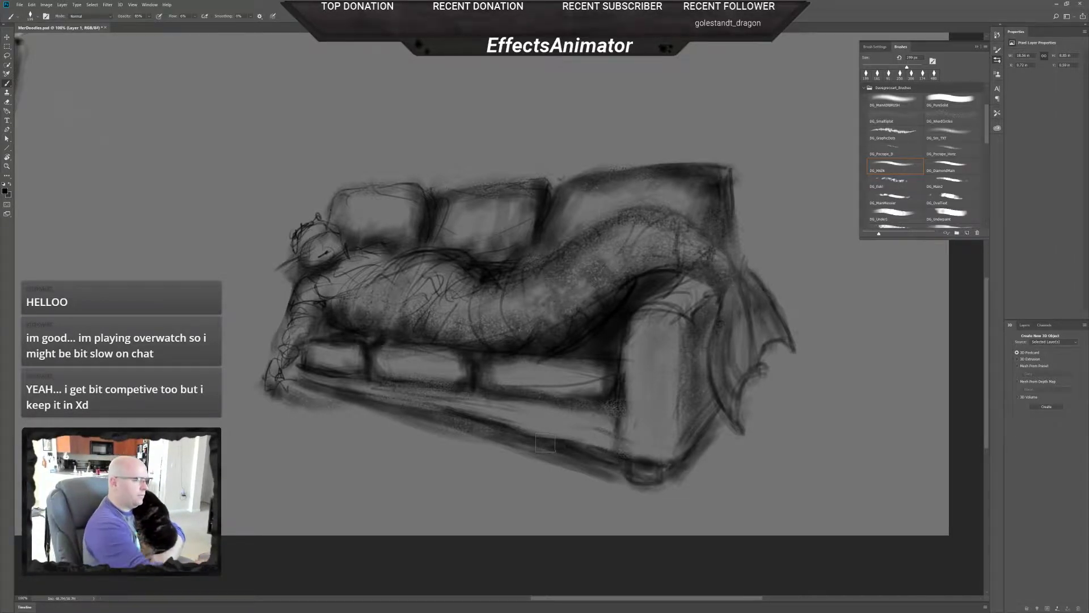
# - Block in a dark armrest shape at the head end, behind the figure's hanging arm
pyautogui.moveTo(268, 280); pyautogui.dragTo(283, 329)
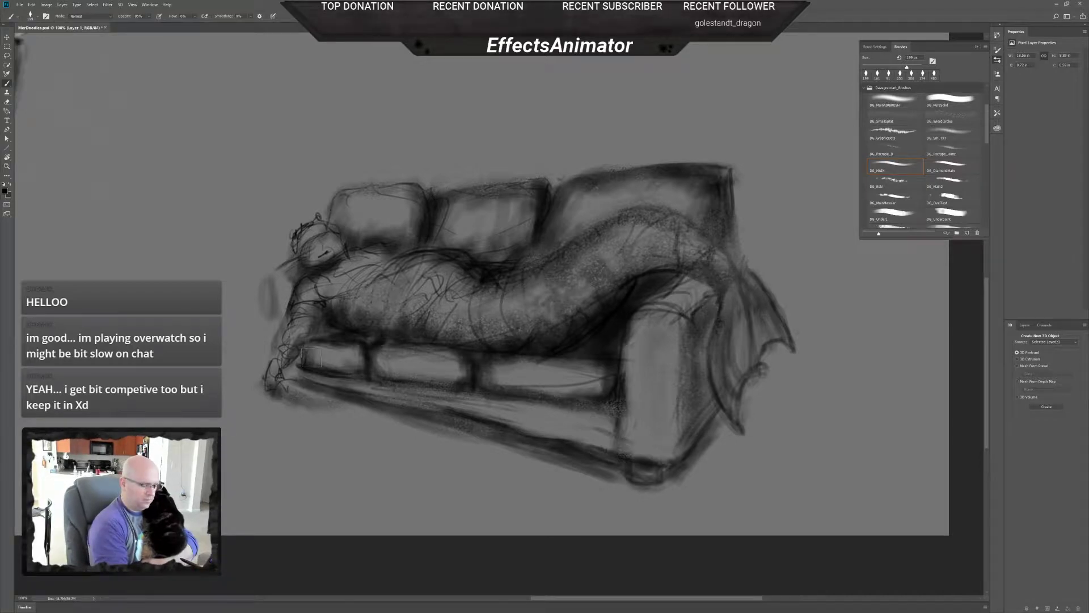
pyautogui.press('e')
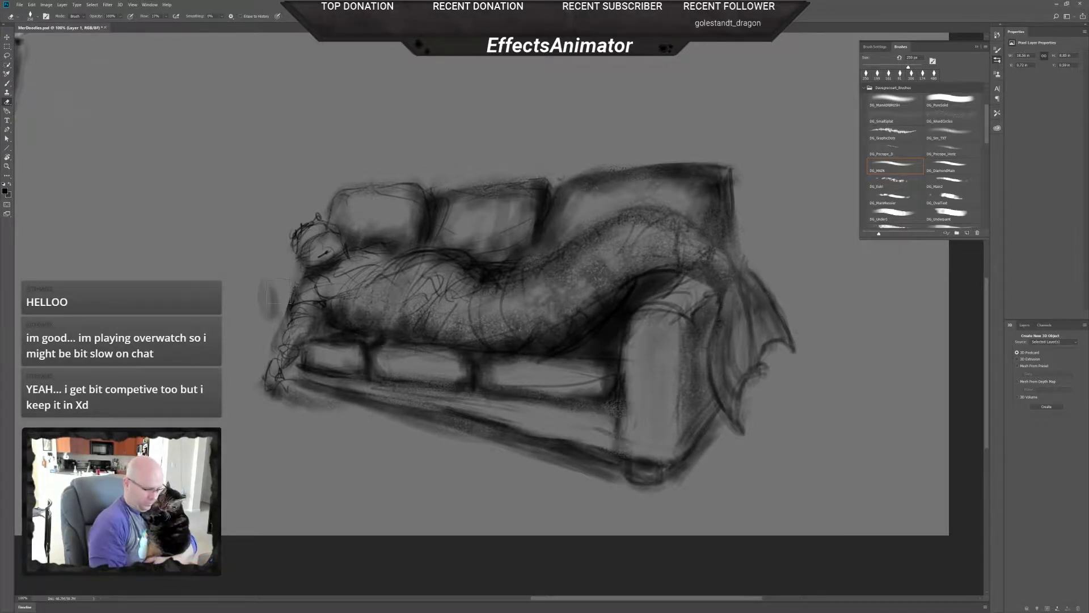
pyautogui.press('b')
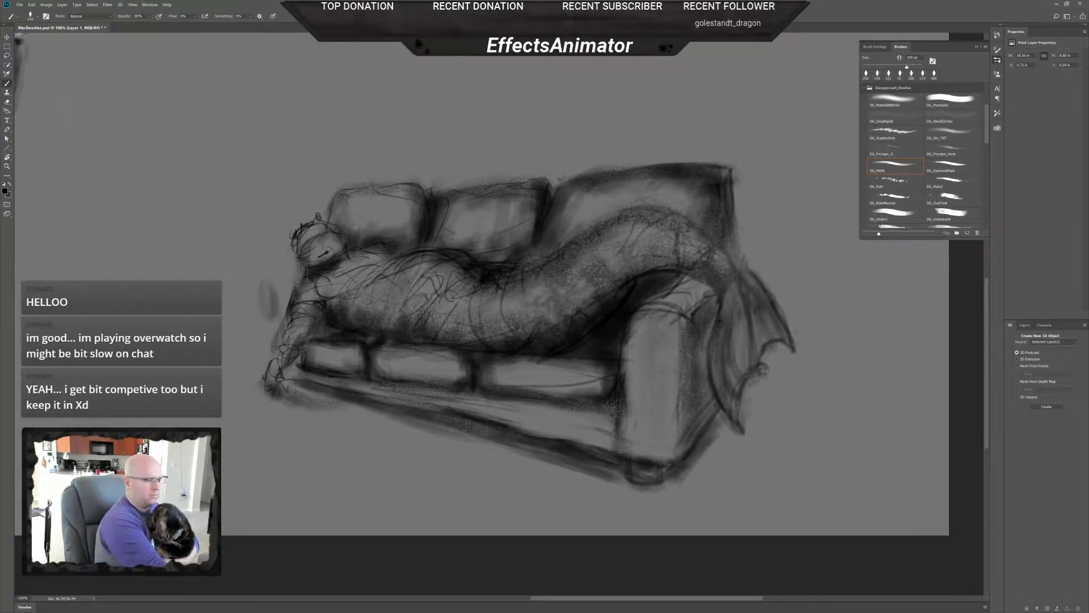
pyautogui.moveTo(289, 295)
pyautogui.mouseDown()
pyautogui.moveTo(272, 301)
pyautogui.moveTo(276, 340)
pyautogui.mouseUp()
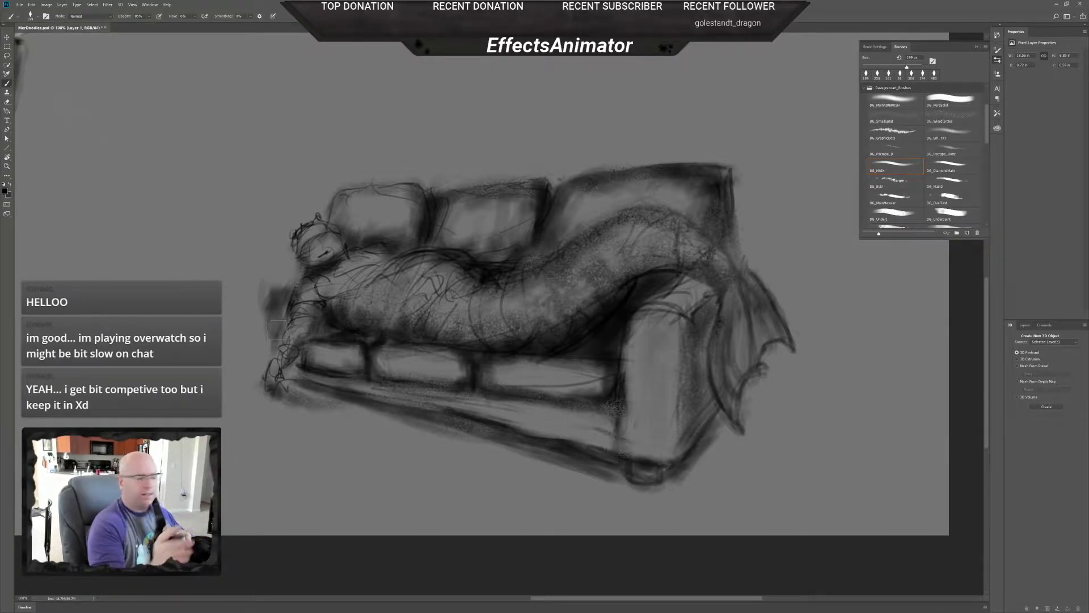
pyautogui.moveTo(276, 313); pyautogui.dragTo(287, 306)
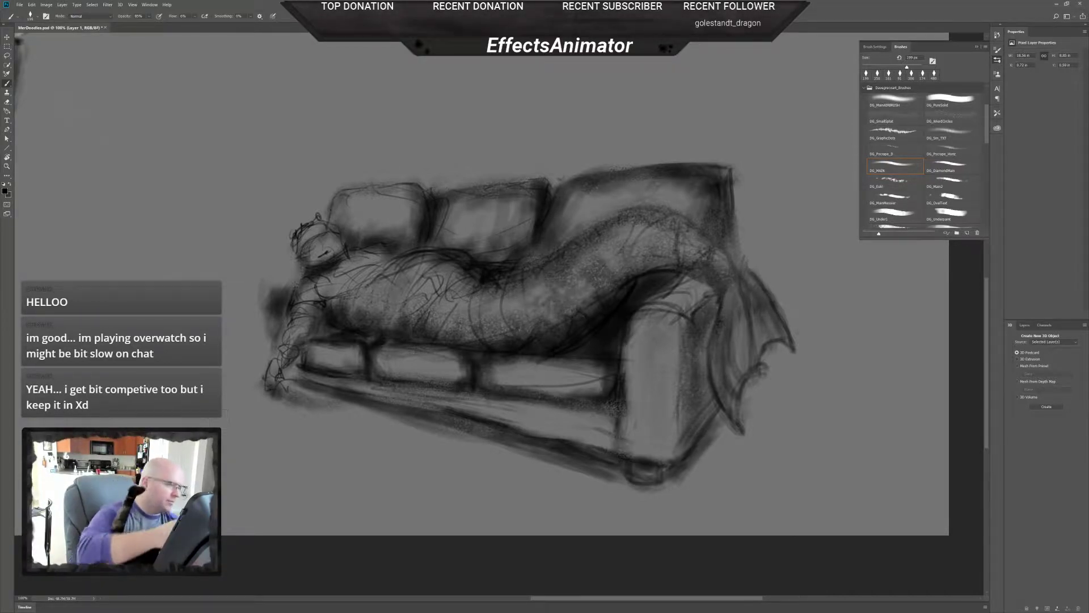
# - Reduce the brush and eraser sizes and define the head-end armrest's side, top and lower edges behind the hanging arm
pyautogui.rightClick(288, 294)
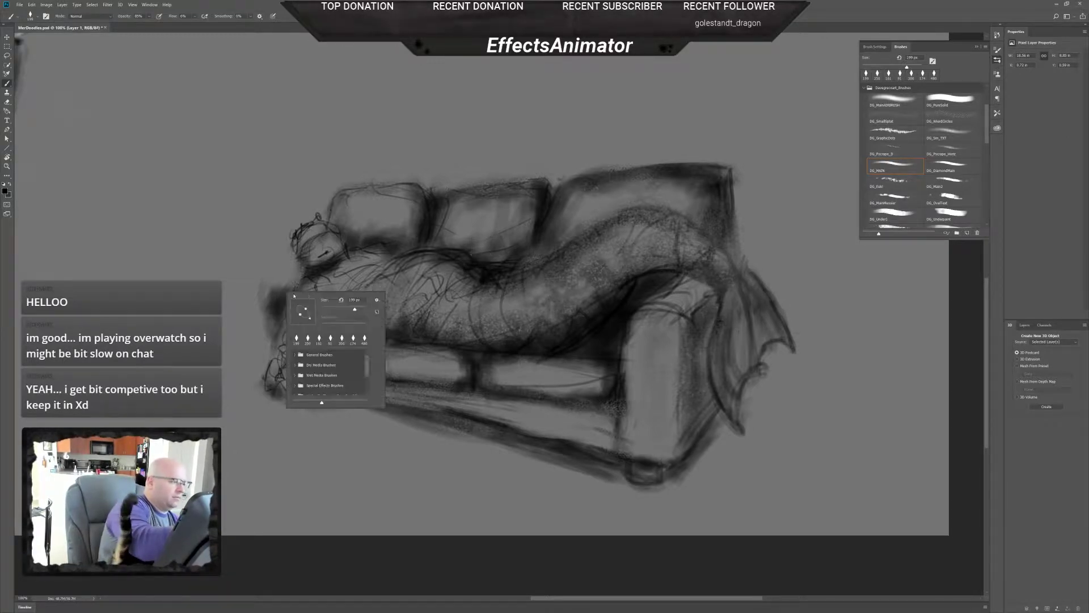
pyautogui.moveTo(355, 310); pyautogui.dragTo(343, 309)
pyautogui.click(316, 277)
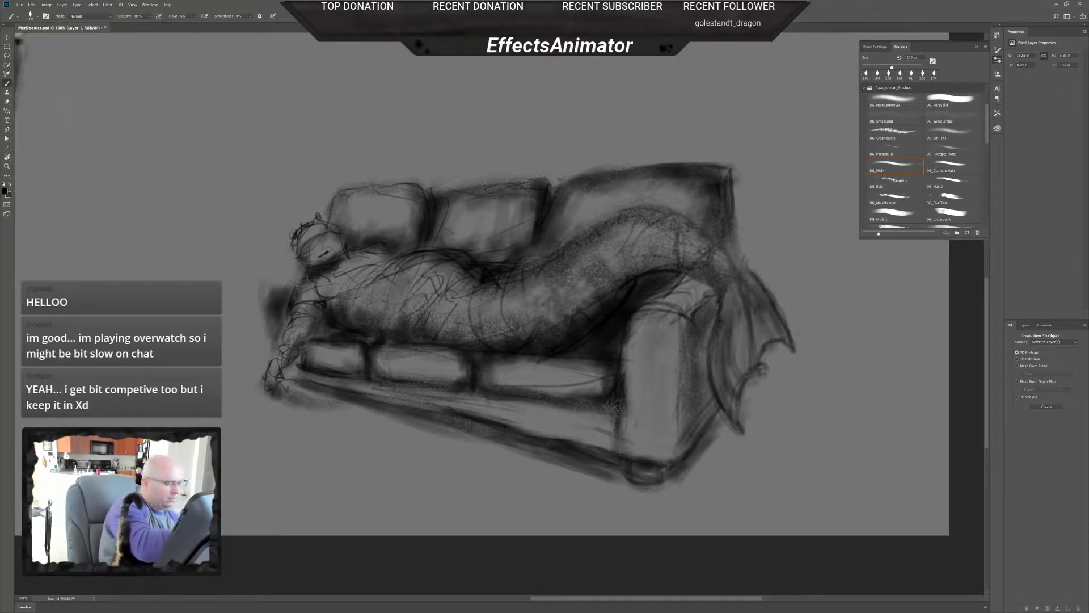
pyautogui.press('e')
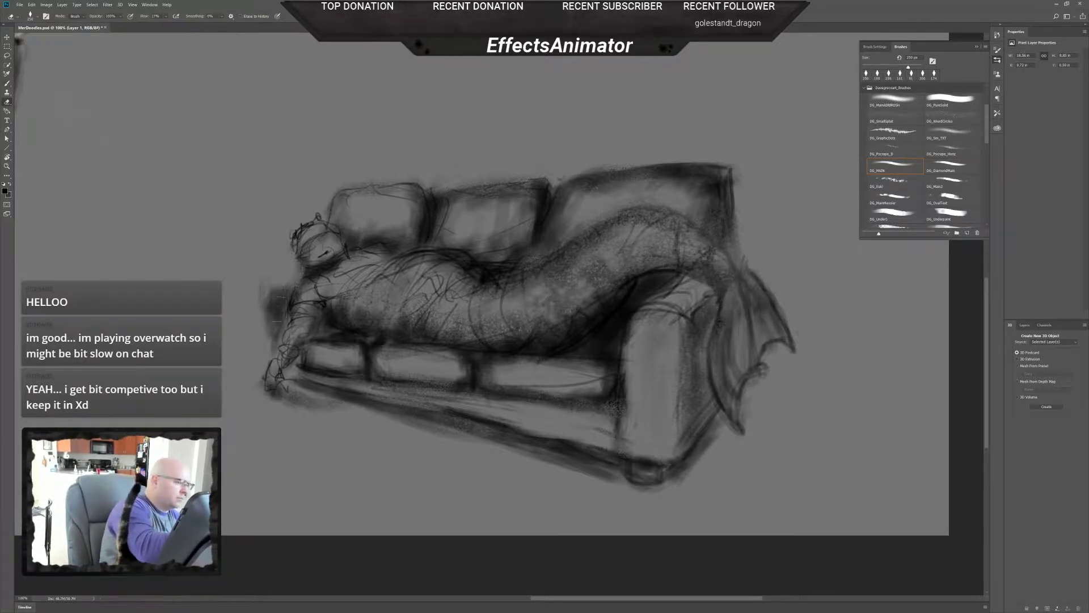
pyautogui.rightClick(286, 298)
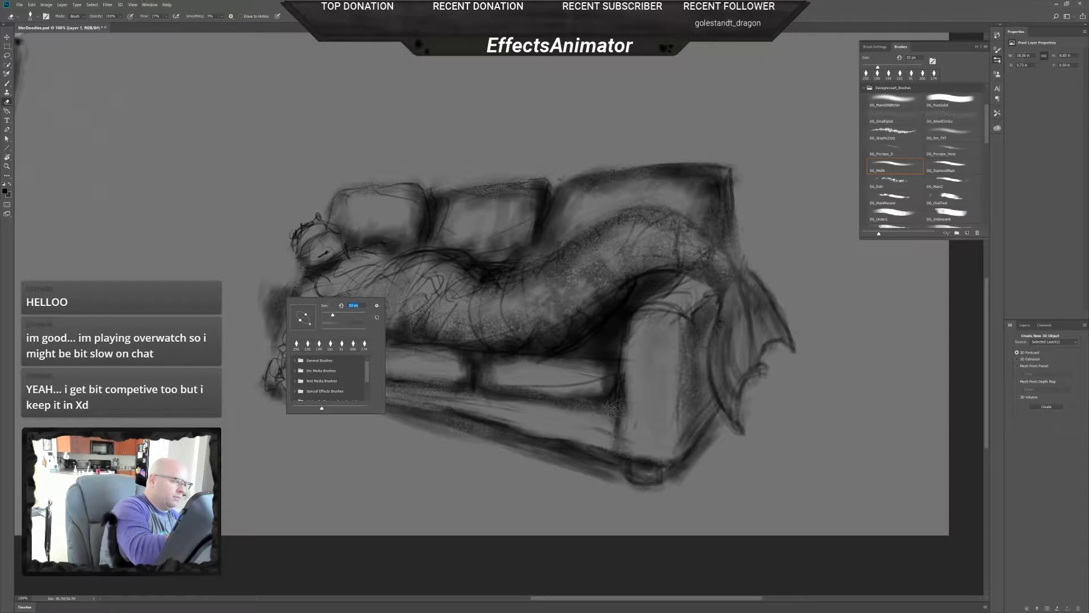
pyautogui.press('Return')
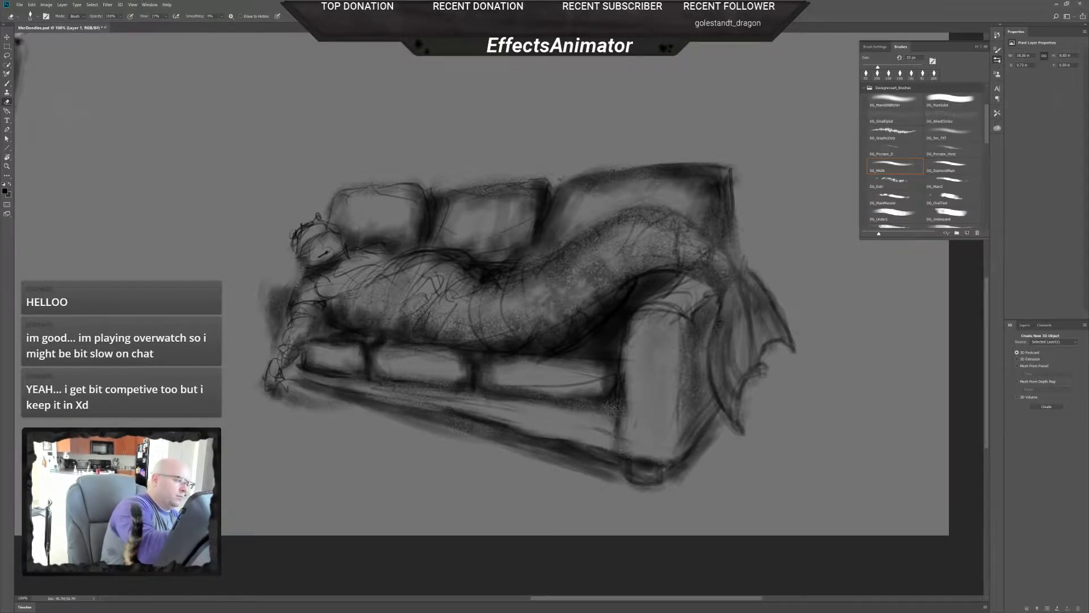
pyautogui.press('b')
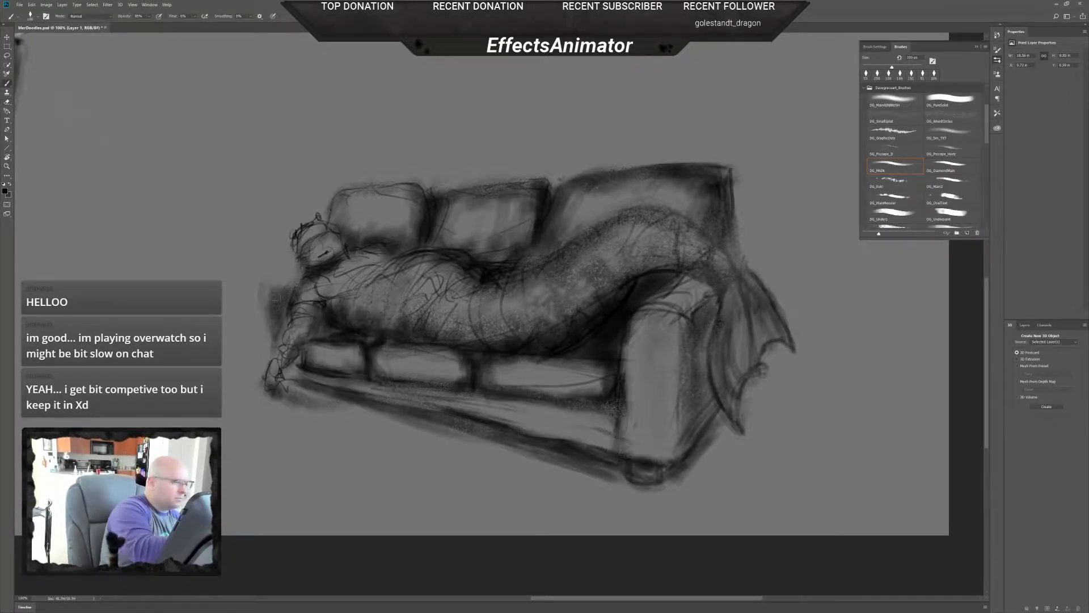
pyautogui.moveTo(271, 294); pyautogui.dragTo(269, 348)
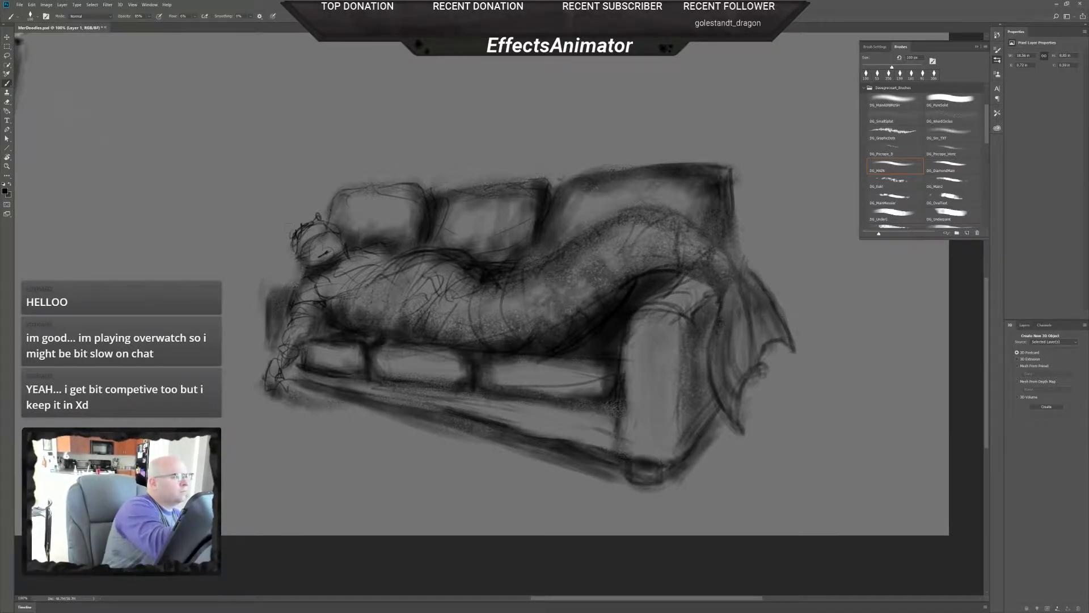
pyautogui.moveTo(273, 285); pyautogui.dragTo(295, 291)
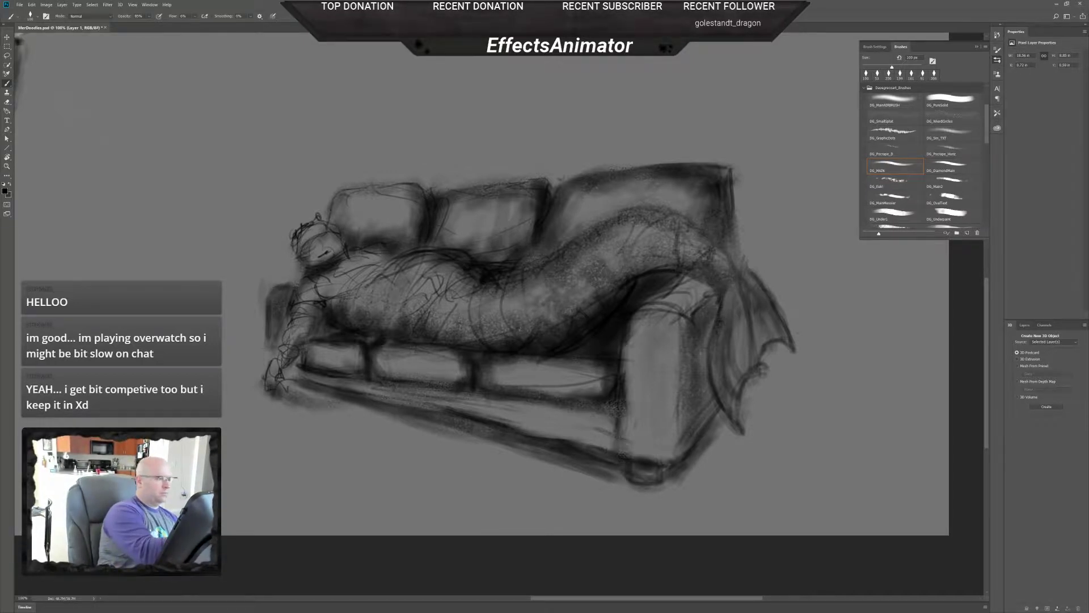
pyautogui.moveTo(266, 337)
pyautogui.mouseDown()
pyautogui.moveTo(267, 370)
pyautogui.moveTo(270, 337)
pyautogui.moveTo(271, 361)
pyautogui.moveTo(322, 376)
pyautogui.mouseUp()
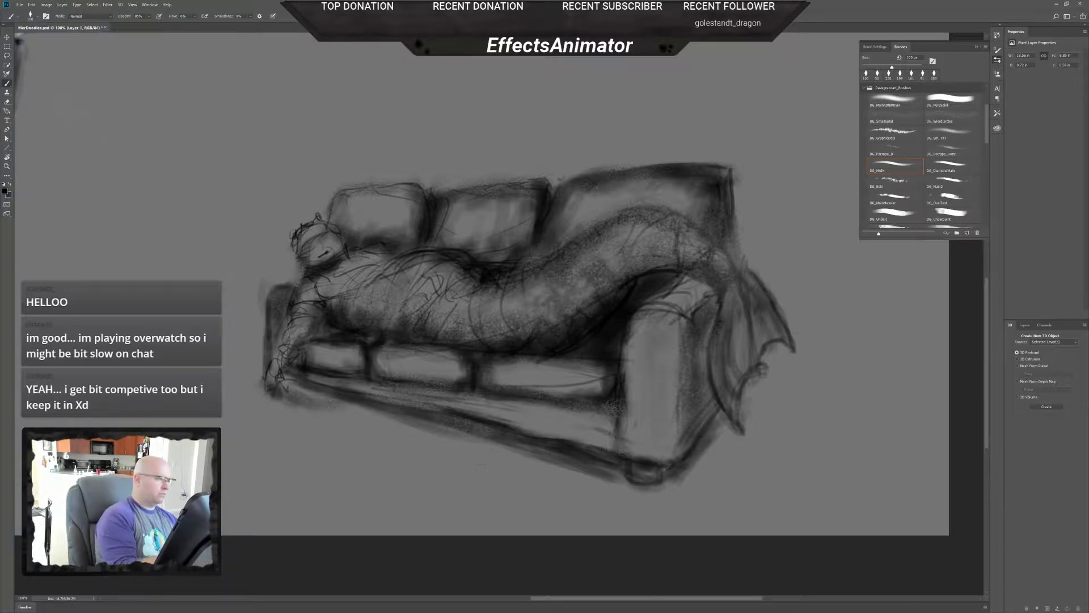
# - Lighten the front face of the head-end armrest with the eraser, touch up its top edge and clean its outer edge
pyautogui.press('e')
pyautogui.moveTo(274, 300)
pyautogui.mouseDown()
pyautogui.moveTo(275, 320)
pyautogui.moveTo(281, 294)
pyautogui.moveTo(277, 334)
pyautogui.mouseUp()
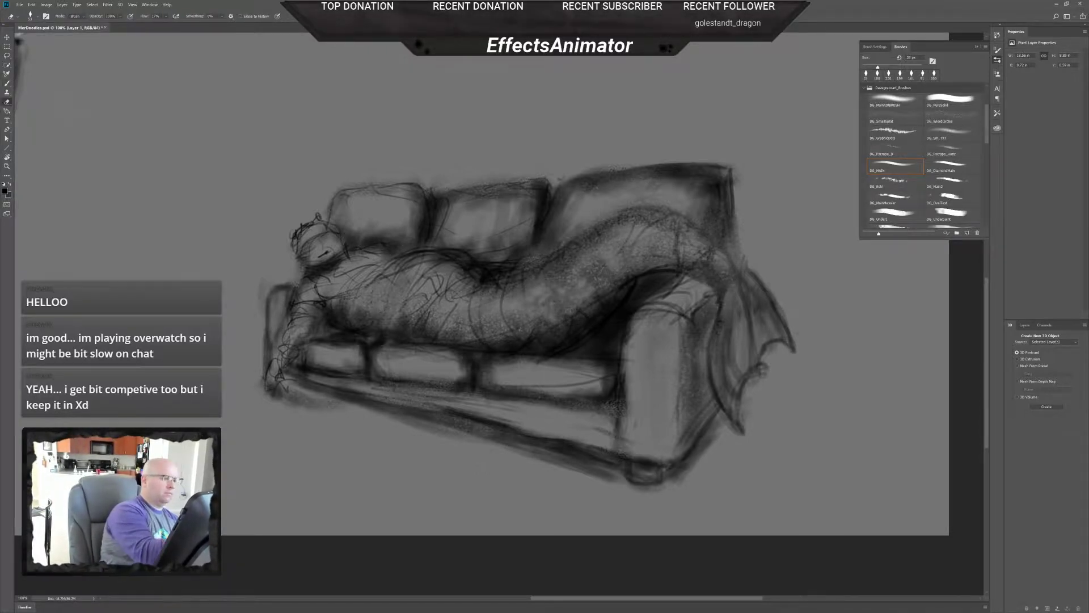
pyautogui.press('b')
pyautogui.moveTo(283, 292); pyautogui.dragTo(282, 292)
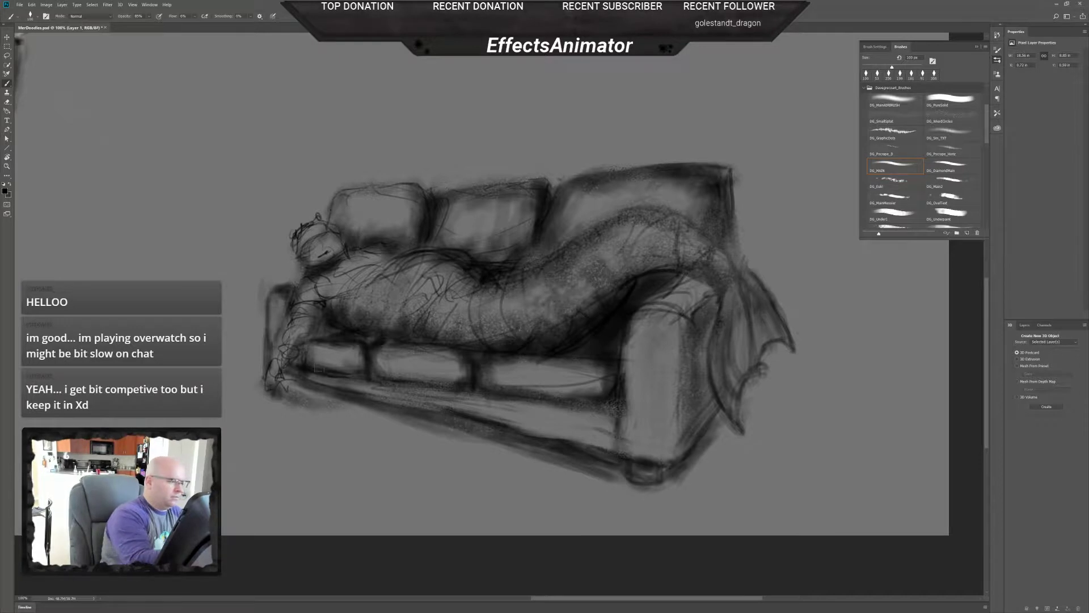
pyautogui.press('e')
pyautogui.moveTo(264, 342); pyautogui.dragTo(265, 368)
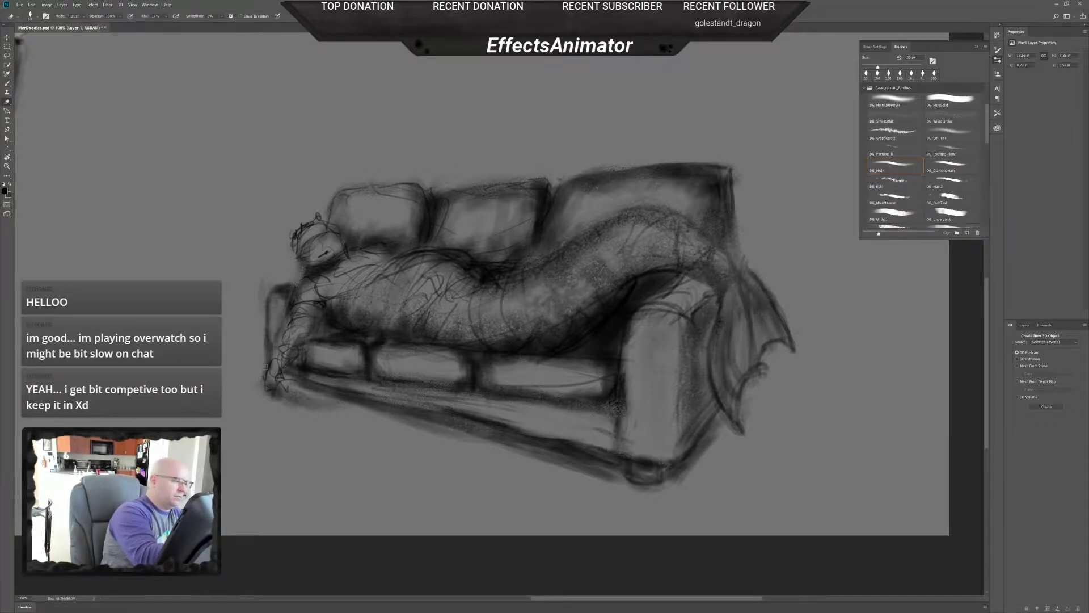
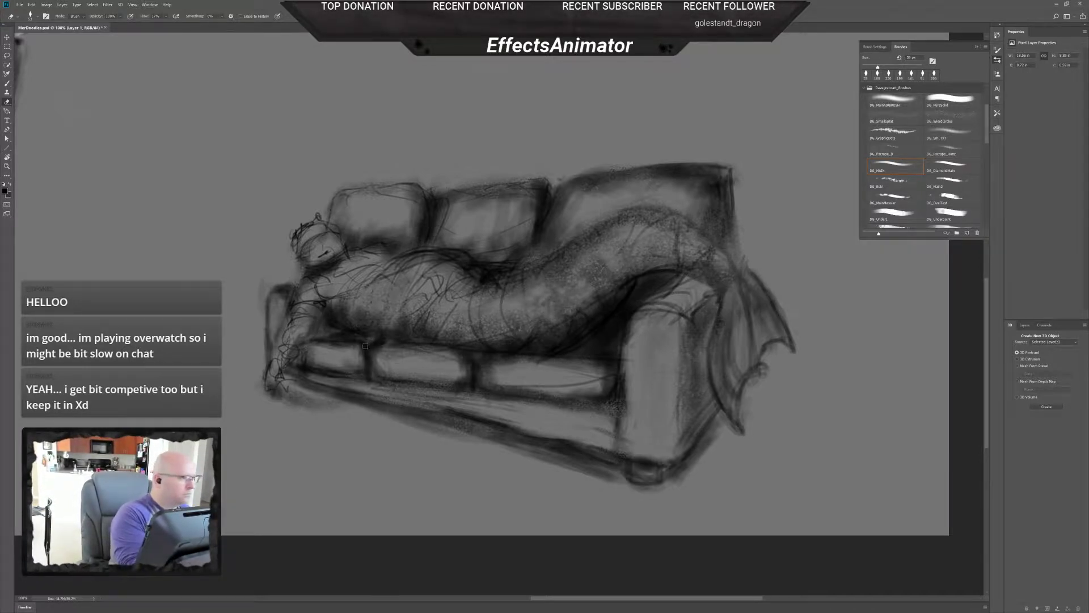
# - Enlarge the brush and shade along the figure's hanging forearm beside the head-end seat cushion
pyautogui.press('b')
pyautogui.rightClick(319, 327)
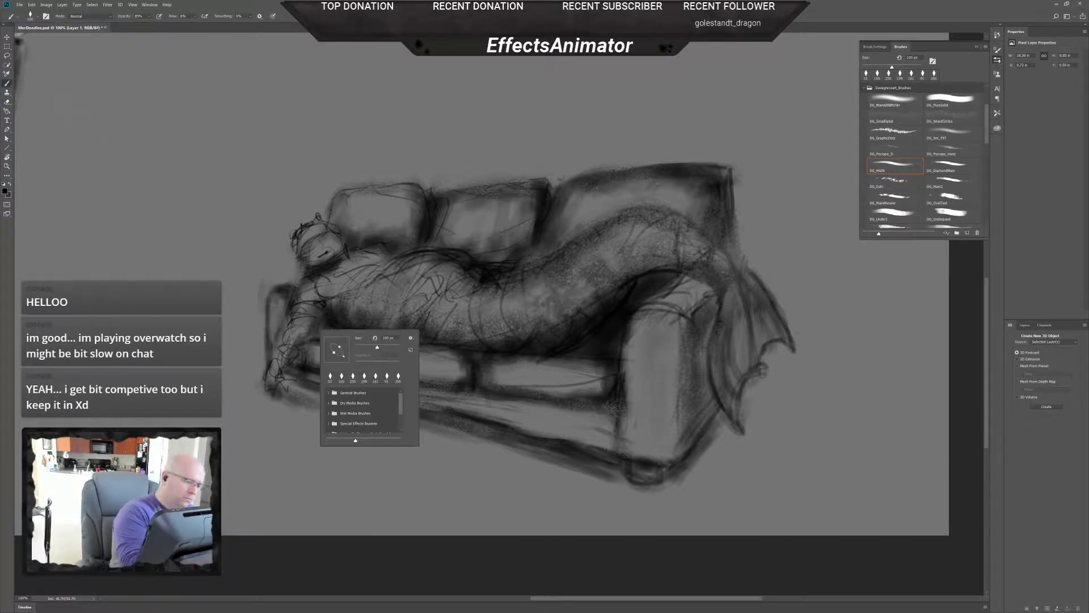
pyautogui.click(387, 346)
pyautogui.click(317, 330)
pyautogui.moveTo(317, 331)
pyautogui.mouseDown()
pyautogui.moveTo(316, 314)
pyautogui.moveTo(308, 325)
pyautogui.moveTo(292, 321)
pyautogui.moveTo(293, 359)
pyautogui.moveTo(278, 352)
pyautogui.moveTo(286, 336)
pyautogui.moveTo(280, 353)
pyautogui.mouseUp()
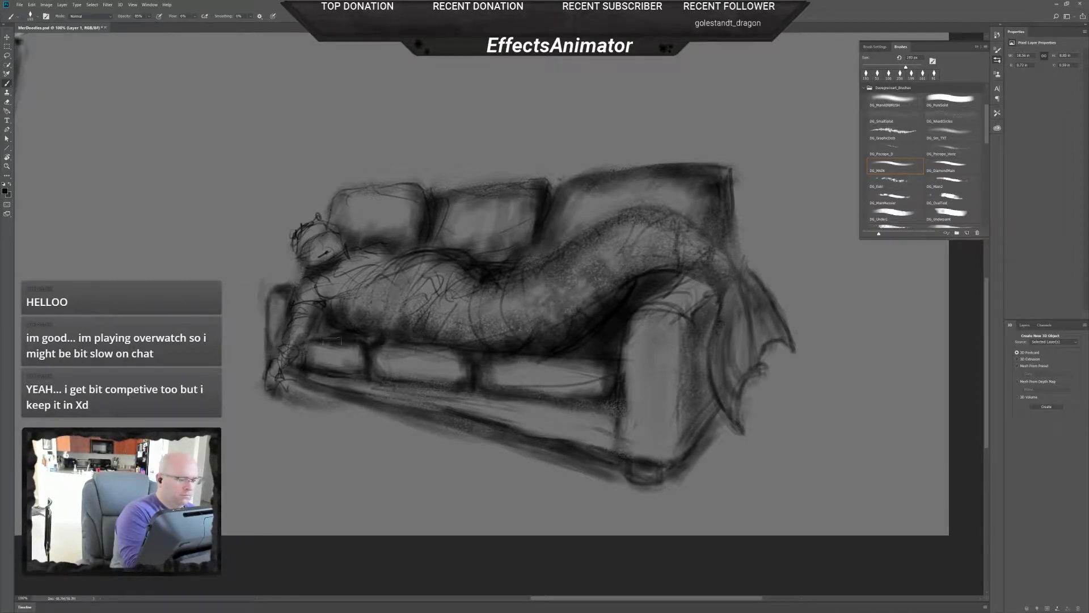
# - Clean the scribbled construction lines off the figure's hanging arm and shoulder with a small eraser
pyautogui.keyDown('ctrl'); pyautogui.click(315, 365); pyautogui.keyUp('ctrl')
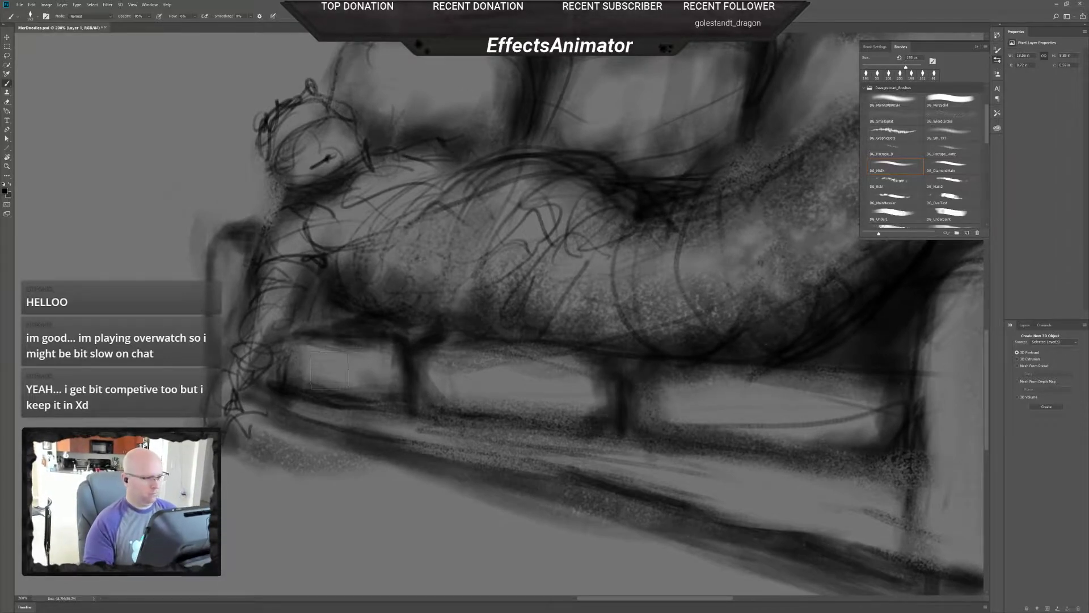
pyautogui.press('e')
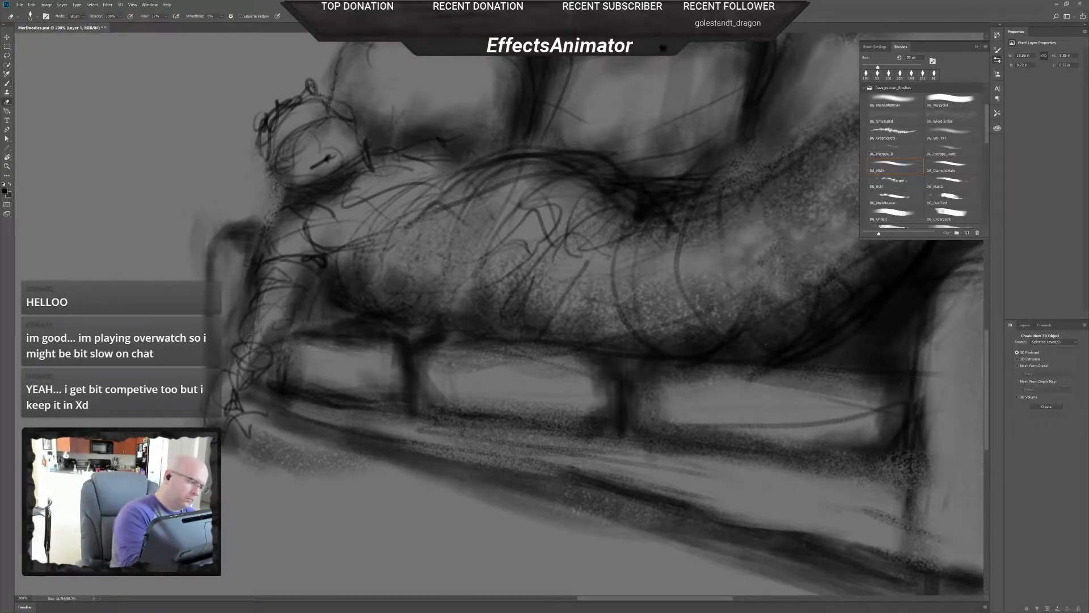
pyautogui.moveTo(264, 344); pyautogui.dragTo(235, 388)
pyautogui.moveTo(282, 253); pyautogui.dragTo(267, 289)
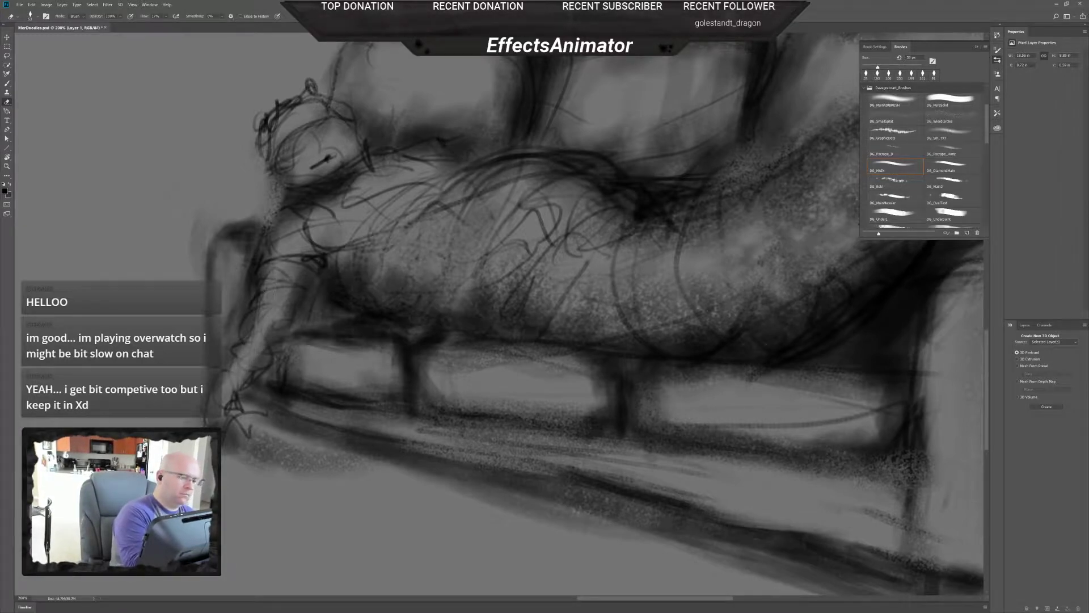
pyautogui.moveTo(284, 223)
pyautogui.mouseDown()
pyautogui.moveTo(267, 275)
pyautogui.moveTo(304, 233)
pyautogui.moveTo(310, 244)
pyautogui.mouseUp()
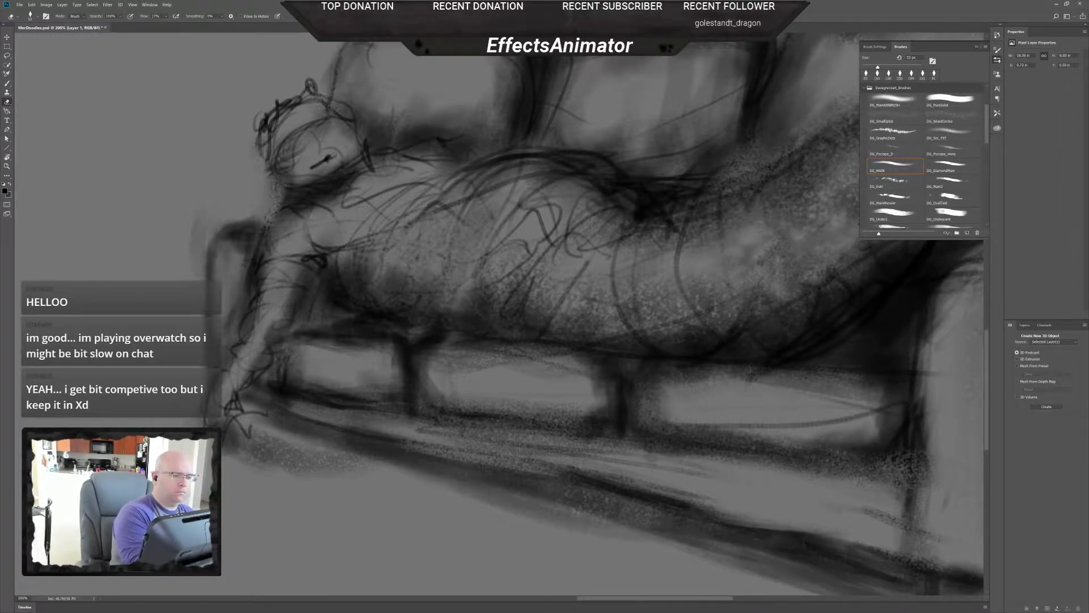
# - Enlarge the eraser and lighten the sketch lines across the figure's upper torso and waist
pyautogui.rightClick(356, 214)
pyautogui.moveTo(387, 231); pyautogui.dragTo(417, 231)
pyautogui.moveTo(338, 192)
pyautogui.mouseDown()
pyautogui.moveTo(312, 218)
pyautogui.moveTo(493, 170)
pyautogui.moveTo(502, 196)
pyautogui.moveTo(553, 170)
pyautogui.moveTo(554, 219)
pyautogui.moveTo(437, 215)
pyautogui.moveTo(309, 260)
pyautogui.moveTo(335, 279)
pyautogui.mouseUp()
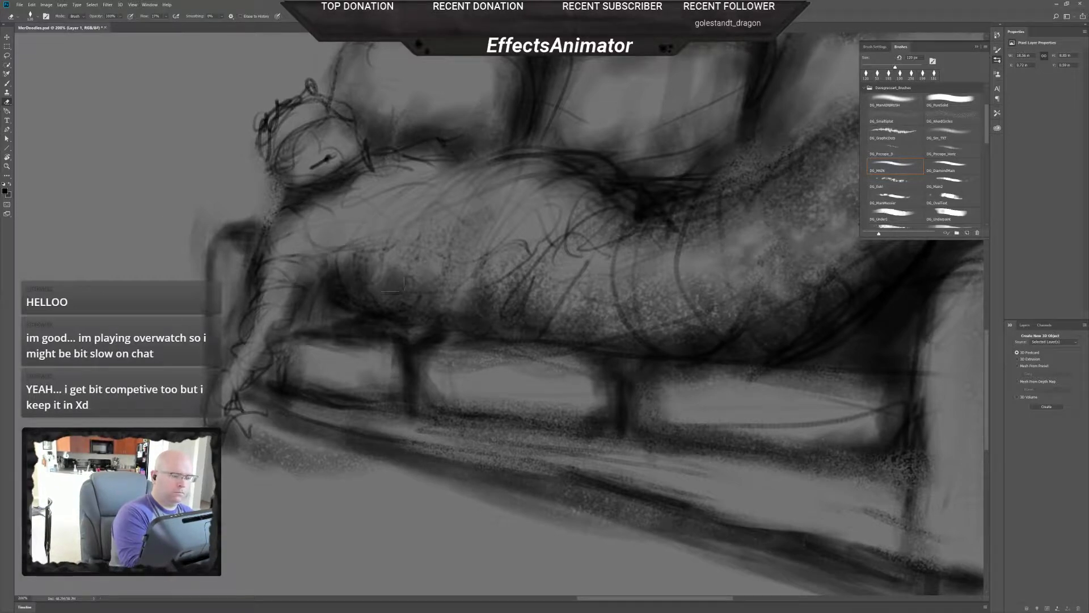
pyautogui.moveTo(513, 248)
pyautogui.mouseDown()
pyautogui.moveTo(588, 224)
pyautogui.moveTo(611, 241)
pyautogui.mouseUp()
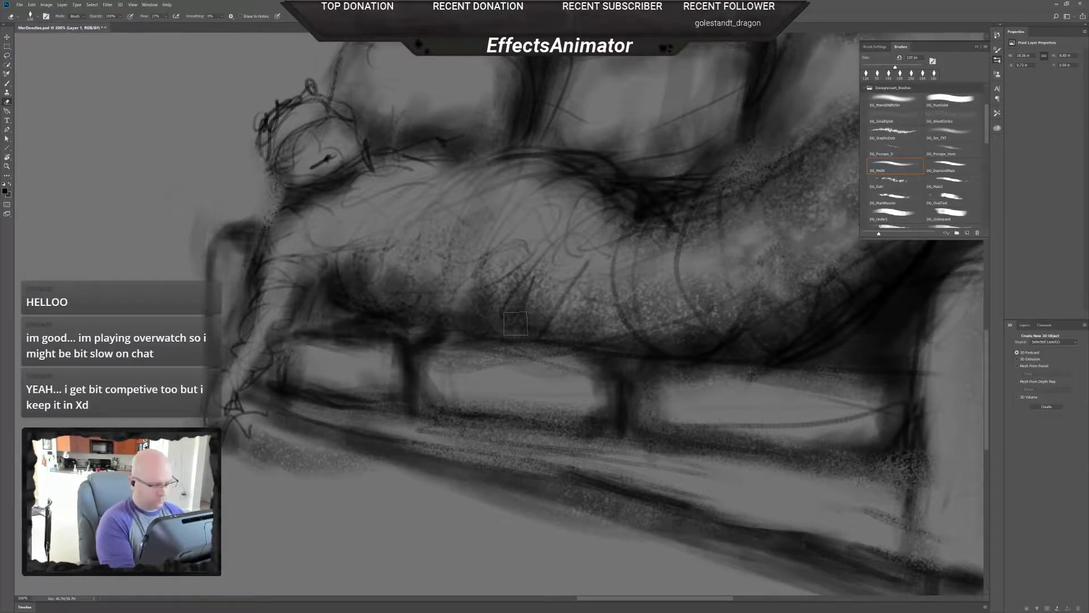
# - Reduce the brush size and touch up the shading beside the hanging forearm
pyautogui.press('b')
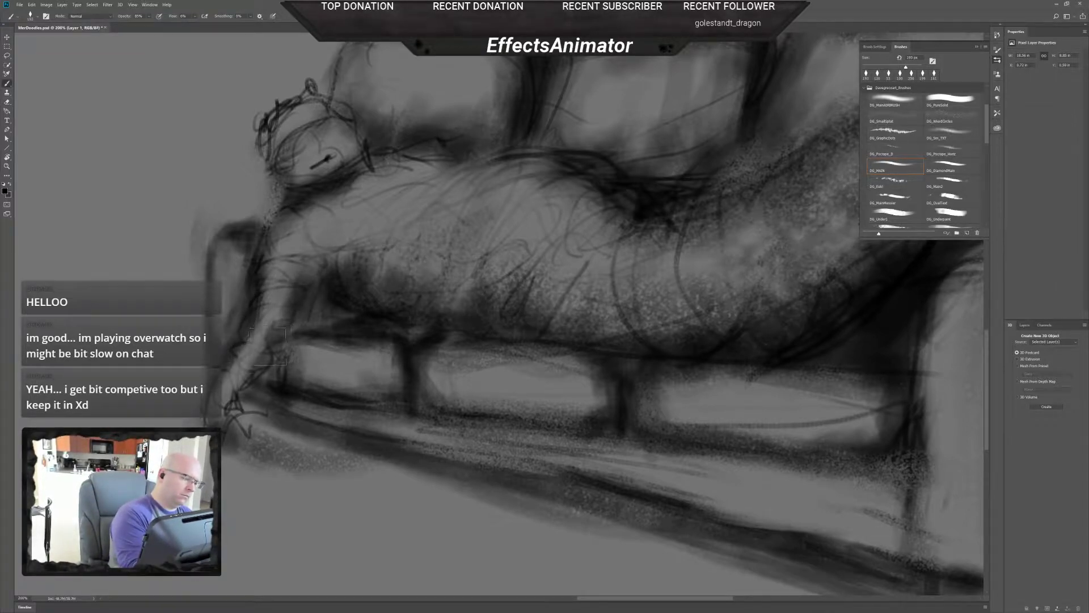
pyautogui.rightClick(265, 368)
pyautogui.click(322, 384)
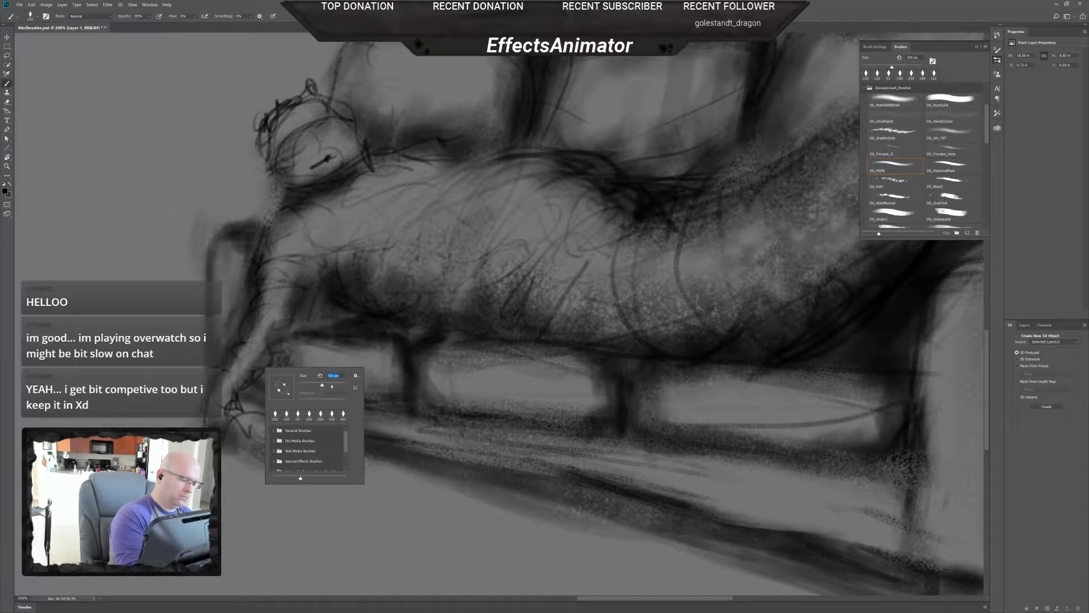
pyautogui.click(328, 385)
pyautogui.click(258, 366)
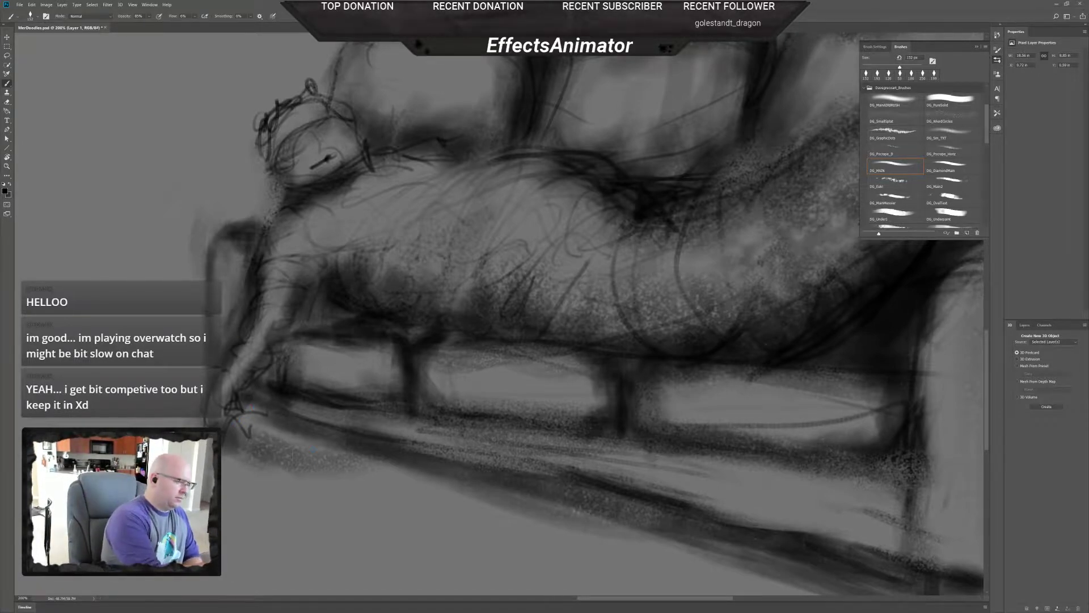
# - Erase the rough hand lines and lighten the hanging forearm and the edge of the upper arm
pyautogui.scroll(2, 250, 440)
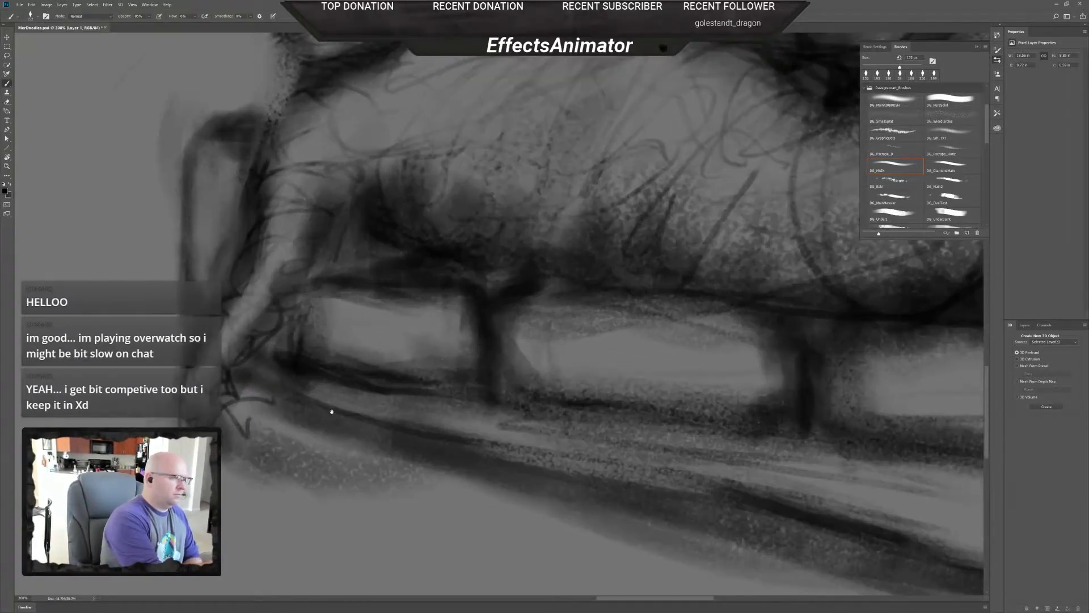
pyautogui.moveTo(340, 404)
pyautogui.mouseDown()
pyautogui.moveTo(348, 511)
pyautogui.moveTo(353, 489)
pyautogui.mouseUp()
pyautogui.press('e')
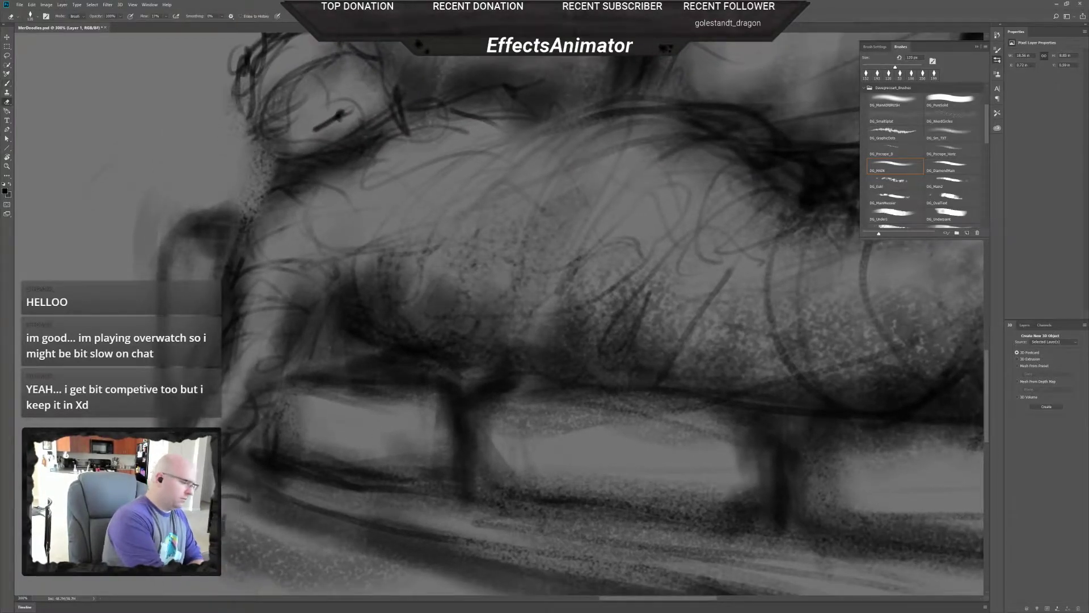
pyautogui.press('b')
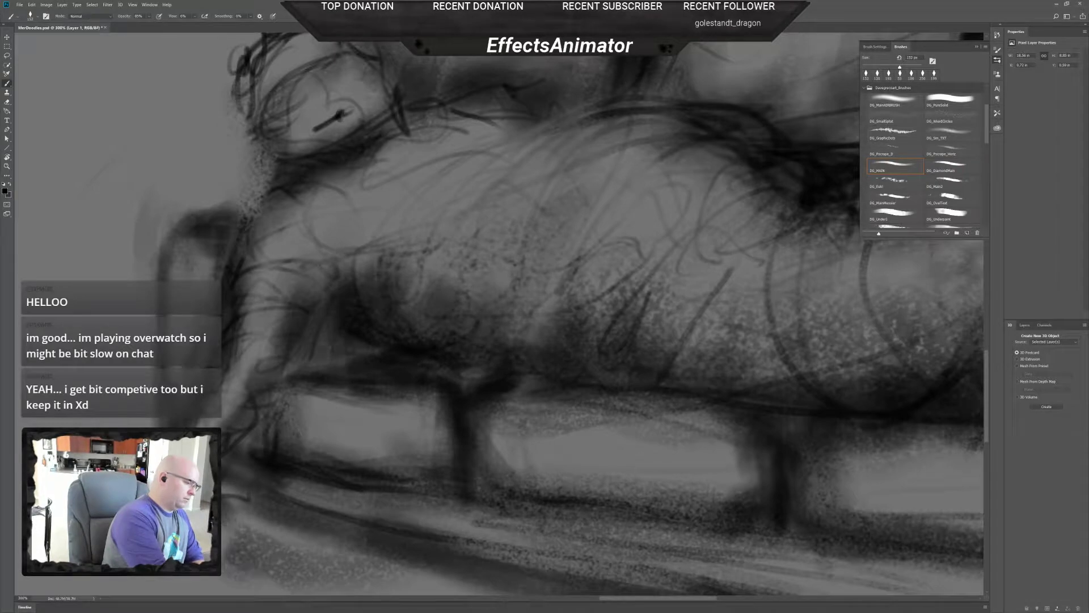
pyautogui.moveTo(312, 477); pyautogui.dragTo(339, 370)
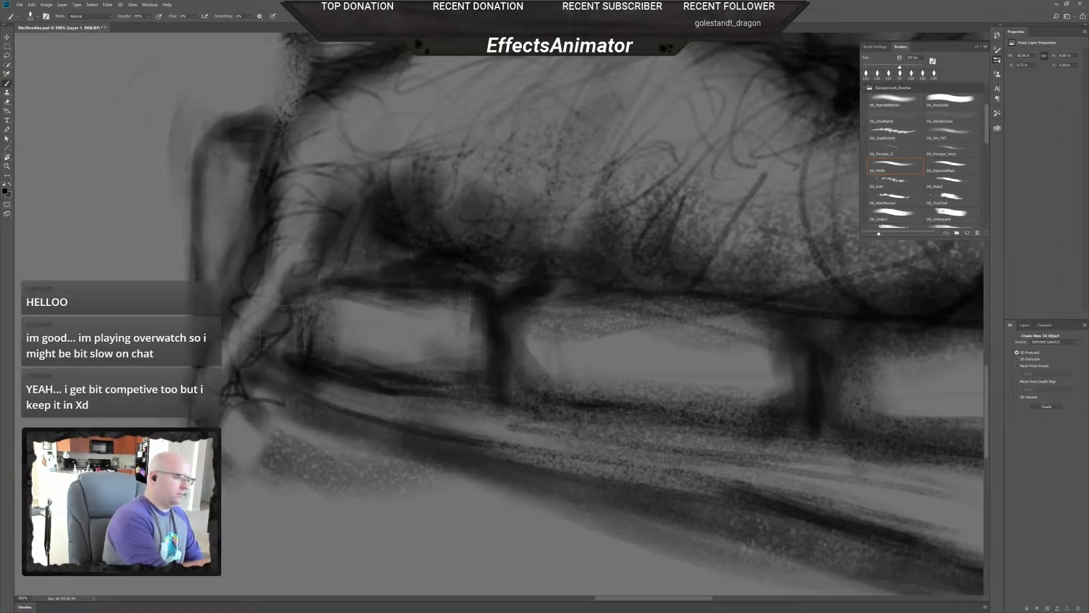
pyautogui.press('e')
pyautogui.moveTo(284, 306); pyautogui.dragTo(238, 390)
pyautogui.moveTo(293, 287); pyautogui.dragTo(320, 234)
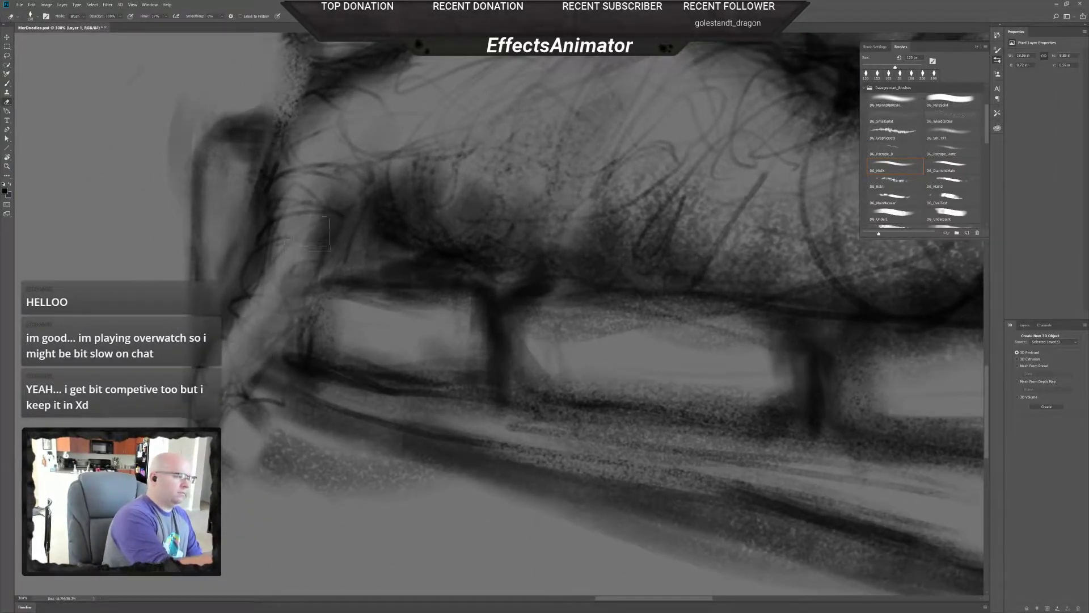
pyautogui.moveTo(256, 284)
pyautogui.mouseDown()
pyautogui.moveTo(235, 306)
pyautogui.moveTo(266, 227)
pyautogui.mouseUp()
# - Reduce the brush size and sketch a small round form just below the figure's hanging hand
pyautogui.press('b')
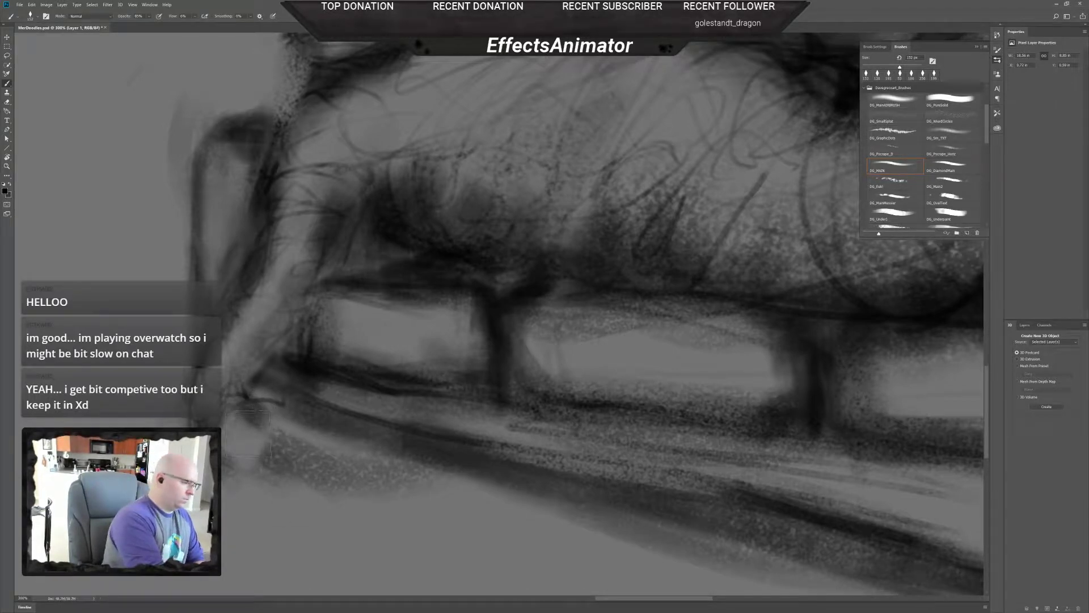
pyautogui.rightClick(258, 443)
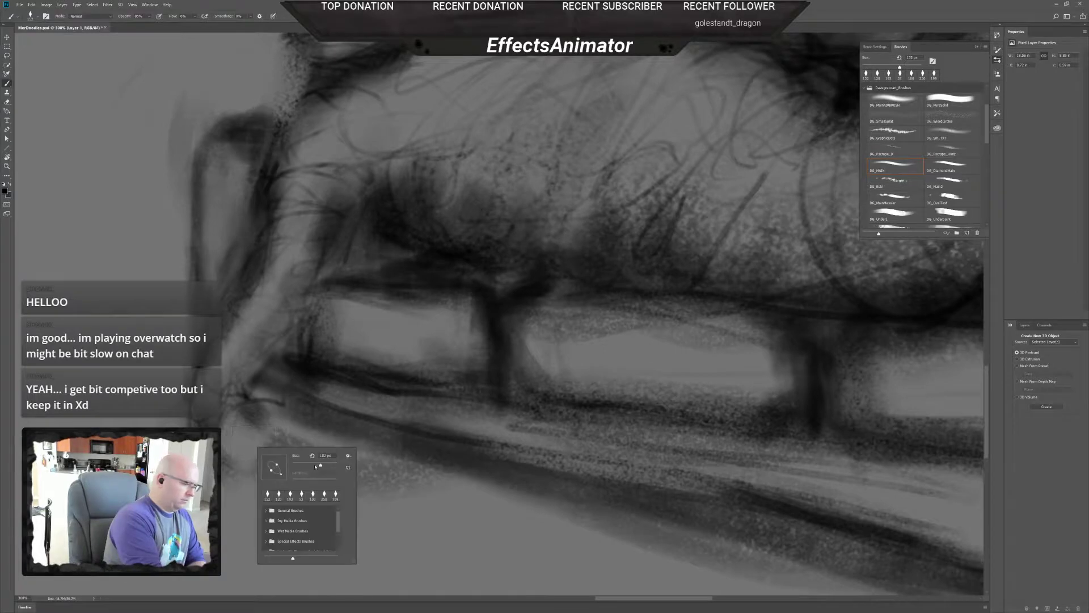
pyautogui.press('Return')
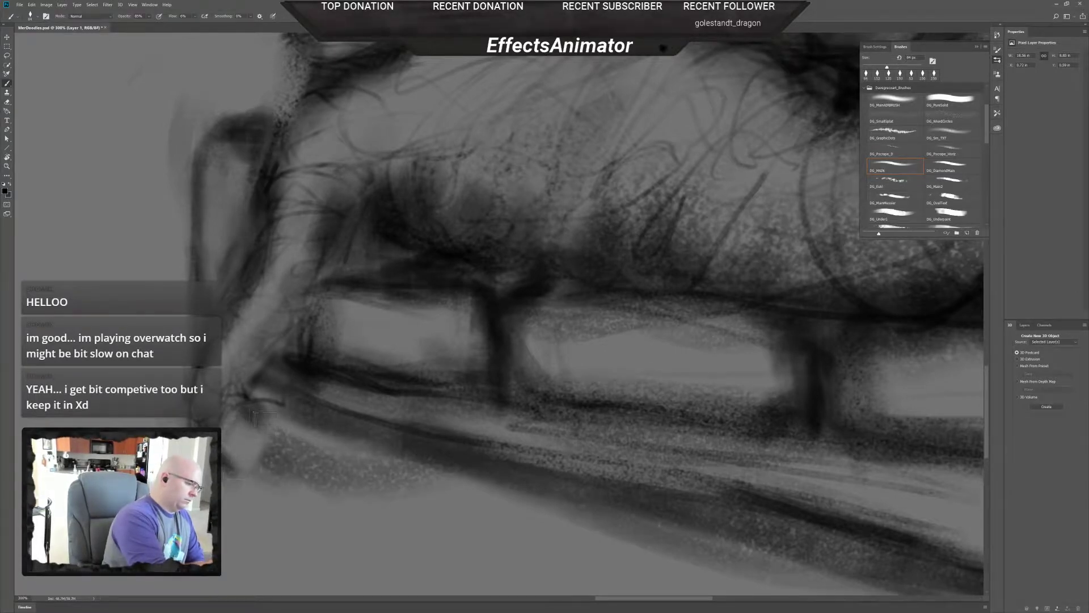
pyautogui.moveTo(246, 426)
pyautogui.mouseDown()
pyautogui.moveTo(257, 435)
pyautogui.moveTo(250, 481)
pyautogui.mouseUp()
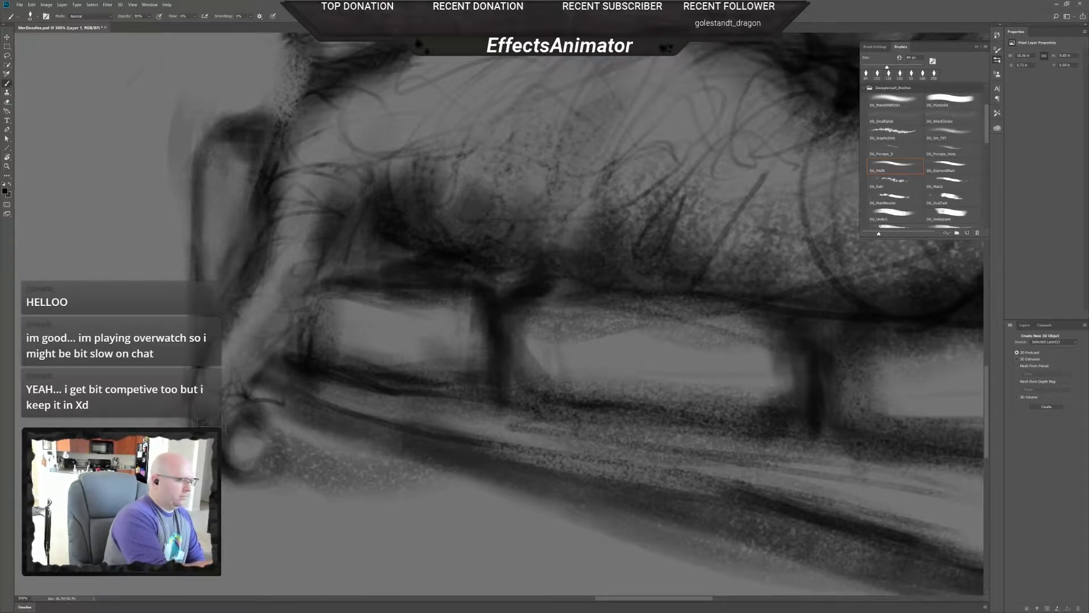
pyautogui.press('e')
pyautogui.press('b')
pyautogui.rightClick(248, 432)
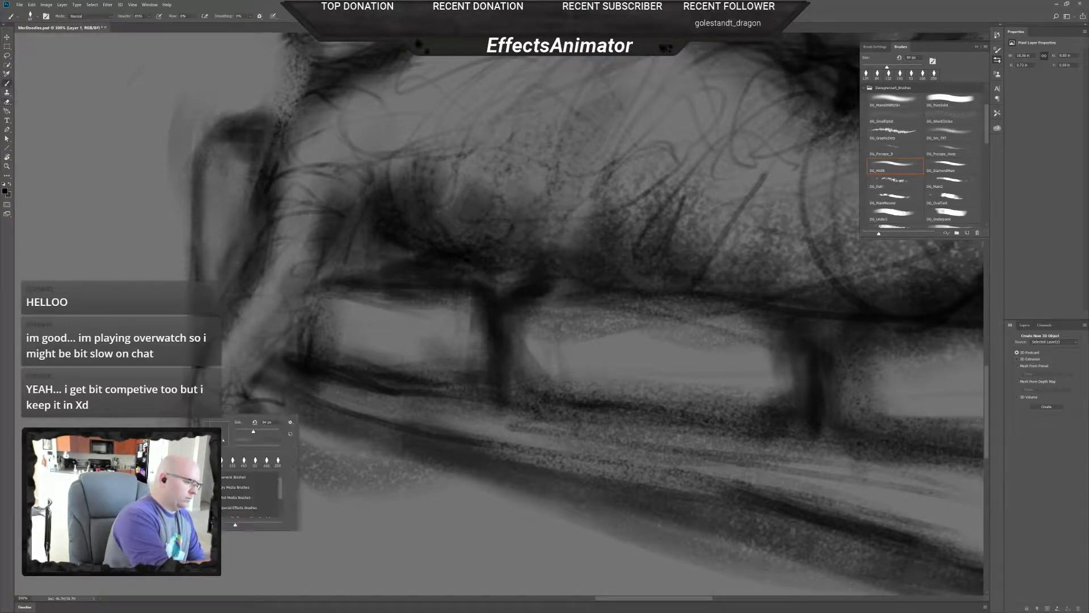
pyautogui.press('Return')
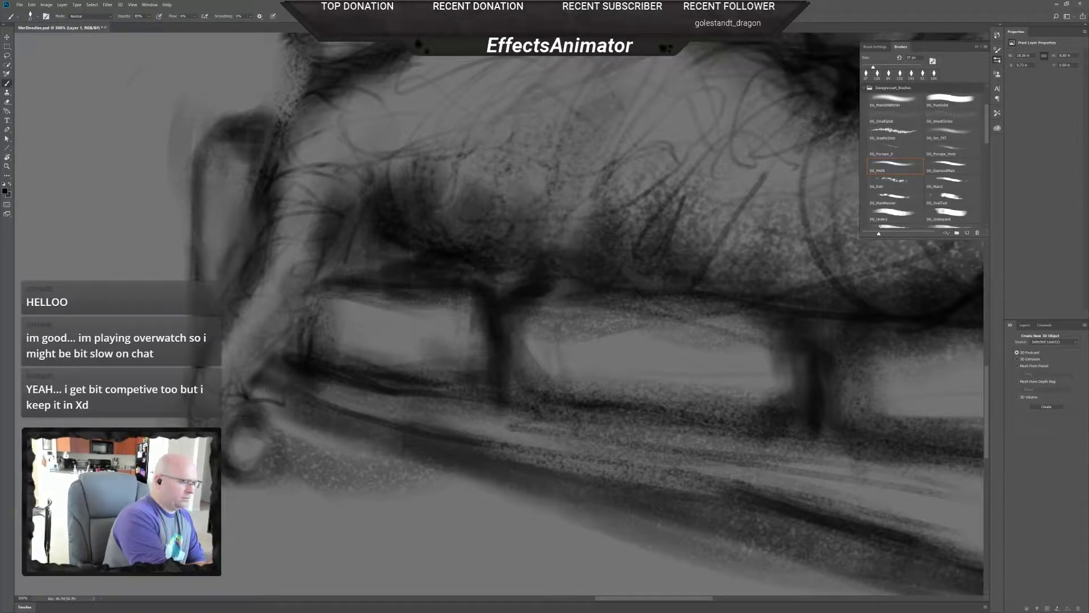
# - Reduce the eraser size and clear the leftover lines between the wrist and the round form
pyautogui.press('e')
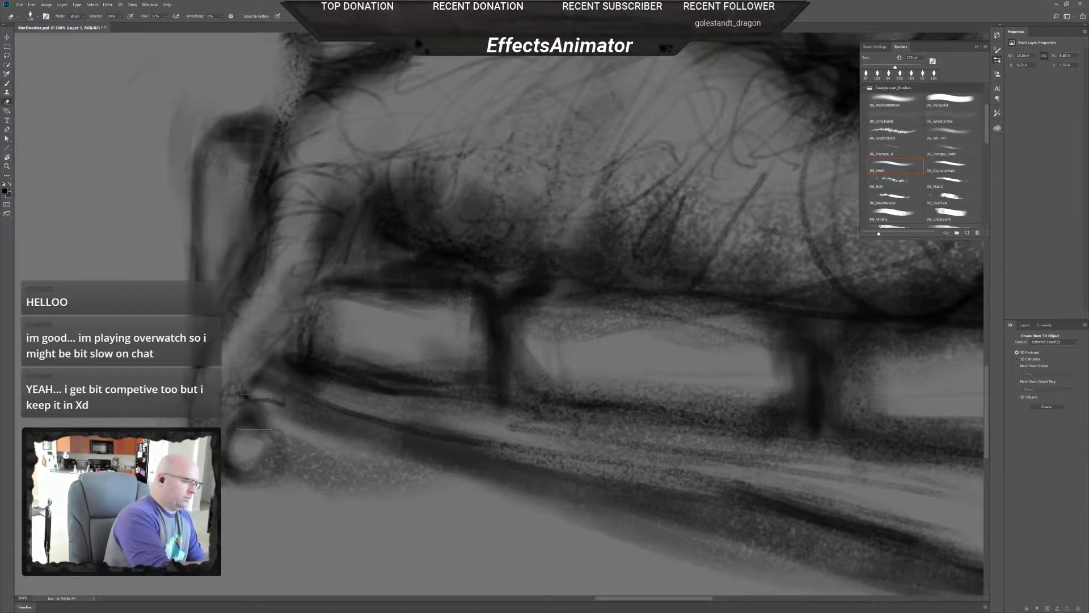
pyautogui.rightClick(257, 423)
pyautogui.moveTo(320, 435); pyautogui.dragTo(310, 435)
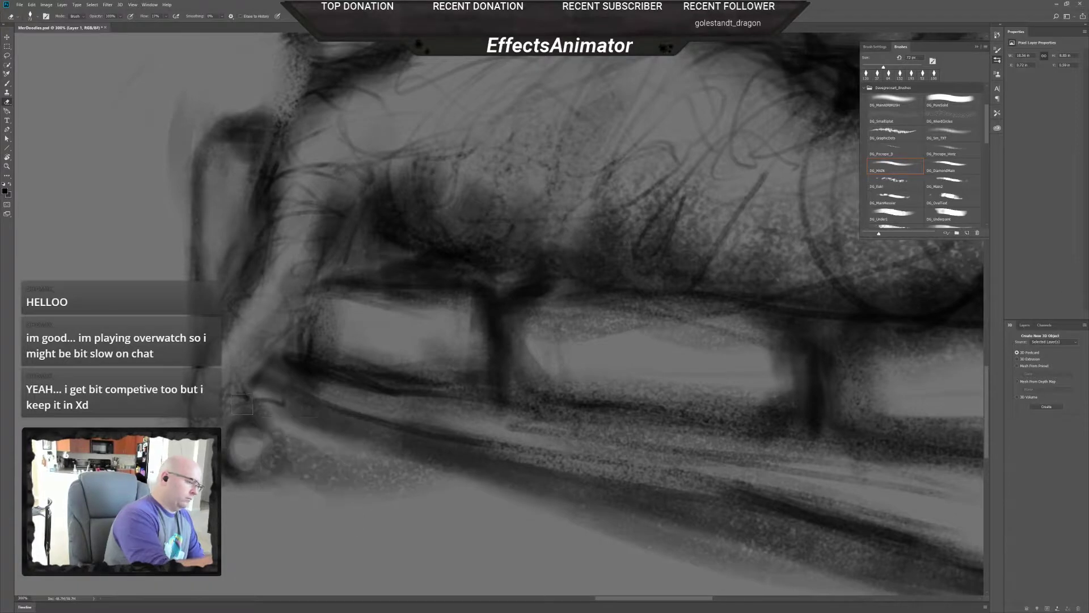
pyautogui.press('Return')
pyautogui.press('b')
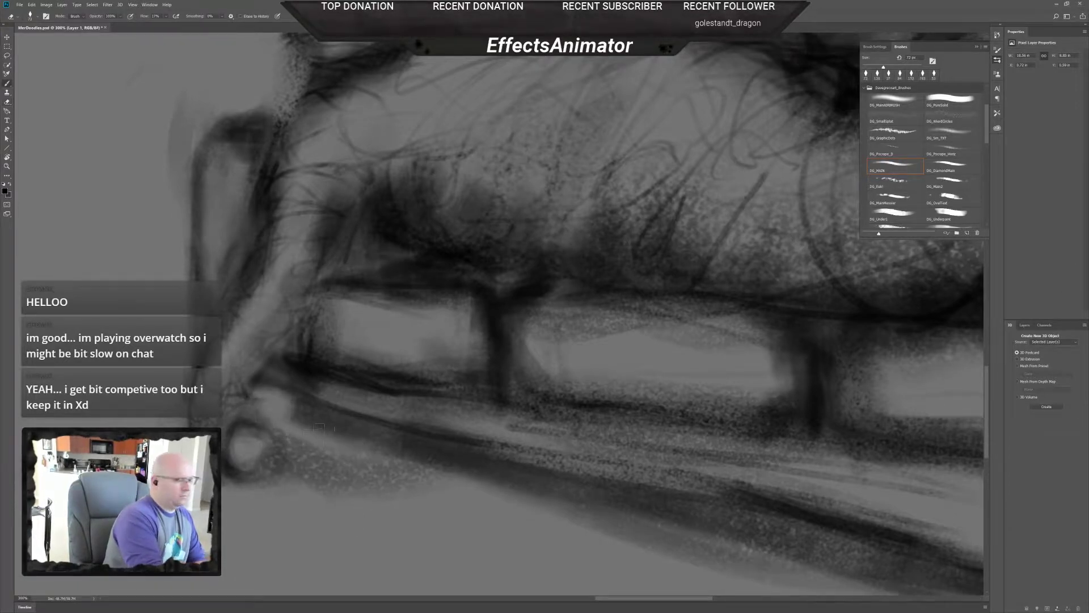
# - Enlarge the brush and darken the gap between the hanging forearm and the head-end seat cushion
pyautogui.rightClick(297, 403)
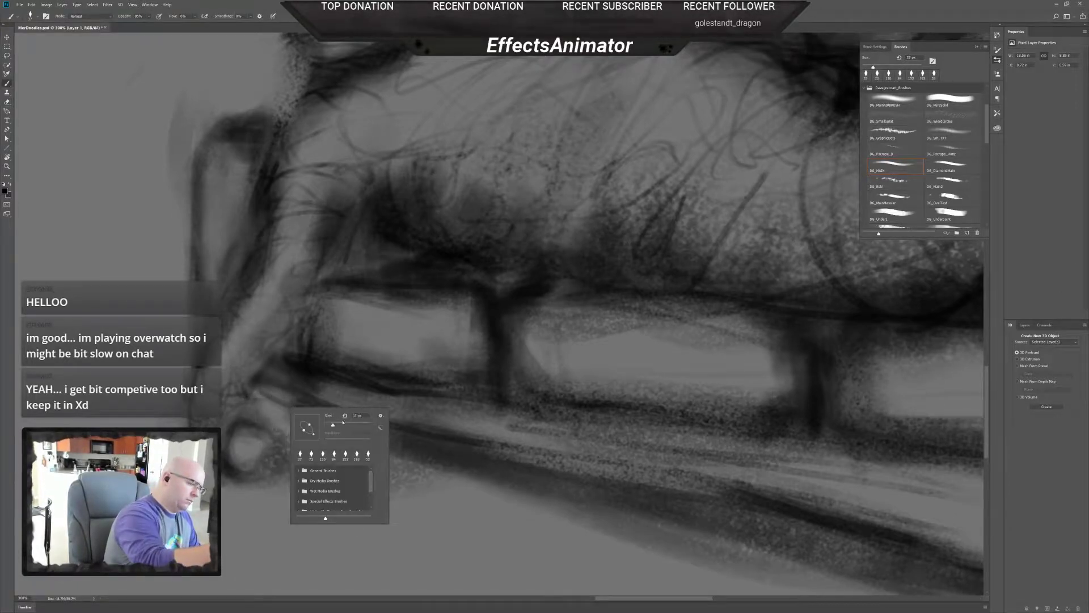
pyautogui.click(344, 423)
pyautogui.moveTo(292, 397)
pyautogui.mouseDown()
pyautogui.moveTo(251, 386)
pyautogui.moveTo(304, 401)
pyautogui.moveTo(312, 371)
pyautogui.moveTo(271, 375)
pyautogui.moveTo(312, 325)
pyautogui.moveTo(291, 350)
pyautogui.moveTo(329, 274)
pyautogui.moveTo(334, 344)
pyautogui.moveTo(328, 269)
pyautogui.moveTo(413, 251)
pyautogui.moveTo(338, 288)
pyautogui.moveTo(353, 273)
pyautogui.moveTo(329, 319)
pyautogui.moveTo(305, 330)
pyautogui.moveTo(340, 375)
pyautogui.mouseUp()
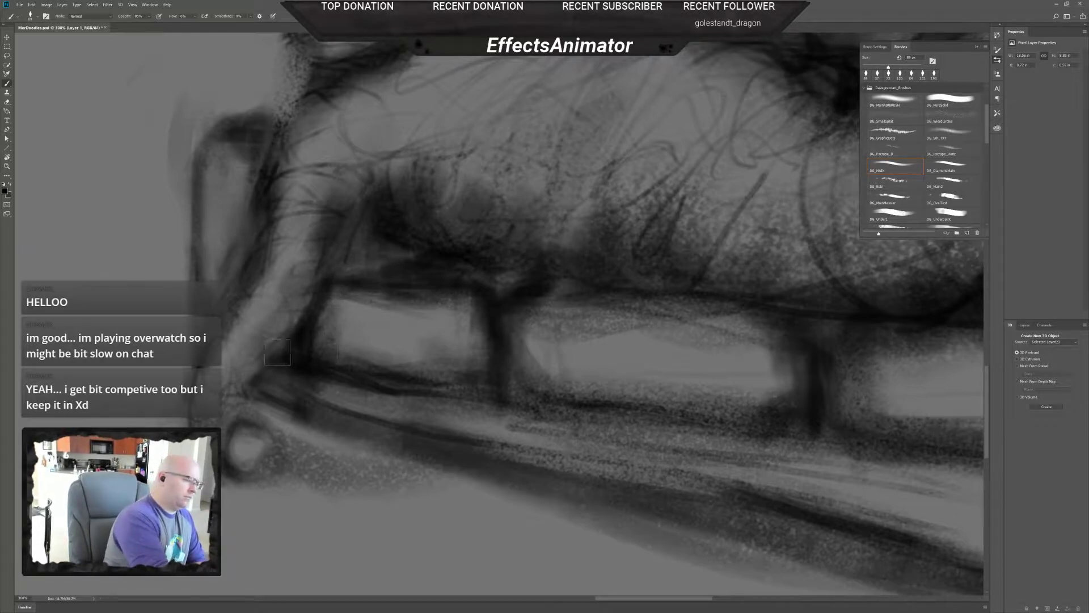
pyautogui.moveTo(277, 351)
pyautogui.mouseDown()
pyautogui.moveTo(255, 386)
pyautogui.moveTo(300, 332)
pyautogui.moveTo(299, 314)
pyautogui.moveTo(244, 386)
pyautogui.mouseUp()
# - Refine the hanging forearm's contour, lightening its surface with the eraser and darkening its inner edge
pyautogui.press('e')
pyautogui.moveTo(286, 323); pyautogui.dragTo(249, 372)
pyautogui.press('b')
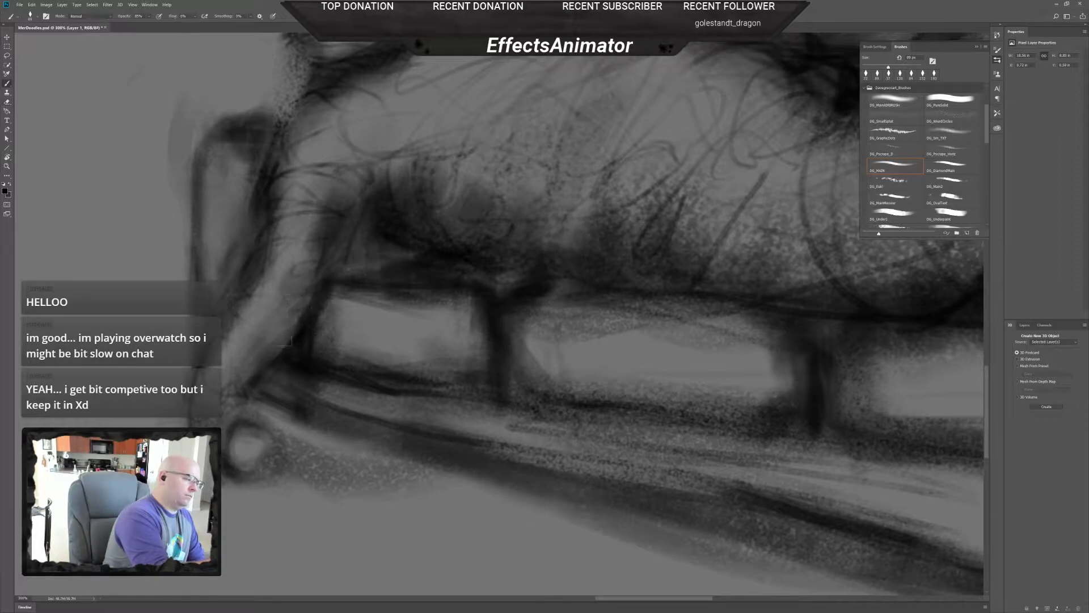
pyautogui.moveTo(309, 298)
pyautogui.mouseDown()
pyautogui.moveTo(282, 342)
pyautogui.moveTo(295, 322)
pyautogui.mouseUp()
pyautogui.press('e')
pyautogui.moveTo(315, 278)
pyautogui.mouseDown()
pyautogui.moveTo(322, 237)
pyautogui.moveTo(318, 286)
pyautogui.mouseUp()
# - Deepen the shadow beneath the torso beside the arm and redefine the upper arm's outer edge
pyautogui.press('b')
pyautogui.moveTo(344, 227)
pyautogui.mouseDown()
pyautogui.moveTo(355, 275)
pyautogui.moveTo(350, 257)
pyautogui.moveTo(410, 267)
pyautogui.moveTo(349, 264)
pyautogui.mouseUp()
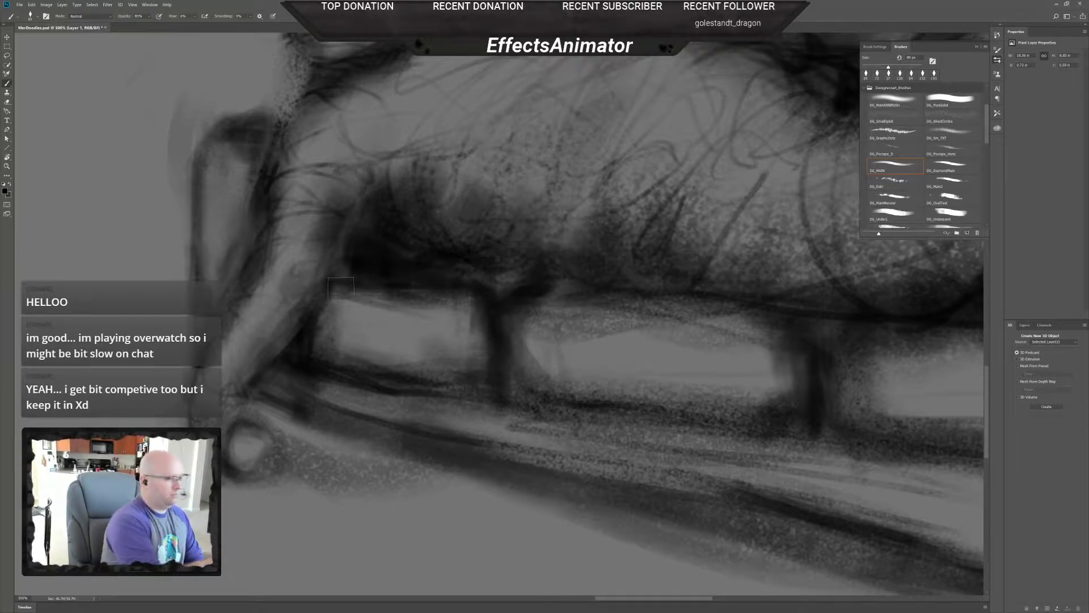
pyautogui.press('e')
pyautogui.moveTo(295, 171)
pyautogui.mouseDown()
pyautogui.moveTo(319, 169)
pyautogui.moveTo(275, 193)
pyautogui.moveTo(284, 168)
pyautogui.moveTo(278, 211)
pyautogui.mouseUp()
pyautogui.press('b')
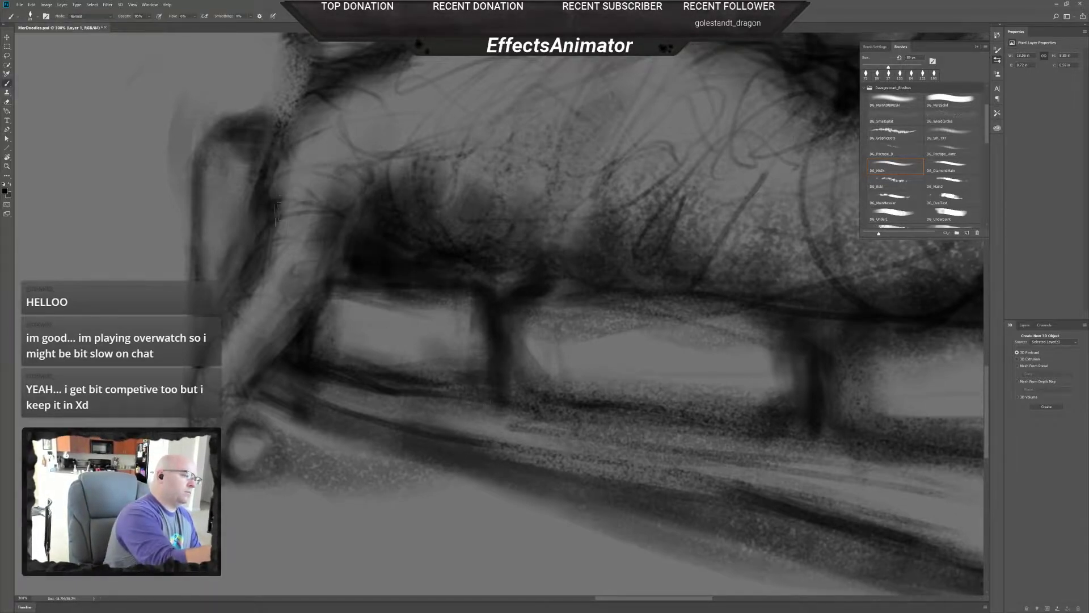
pyautogui.moveTo(279, 152)
pyautogui.mouseDown()
pyautogui.moveTo(264, 149)
pyautogui.moveTo(285, 135)
pyautogui.mouseUp()
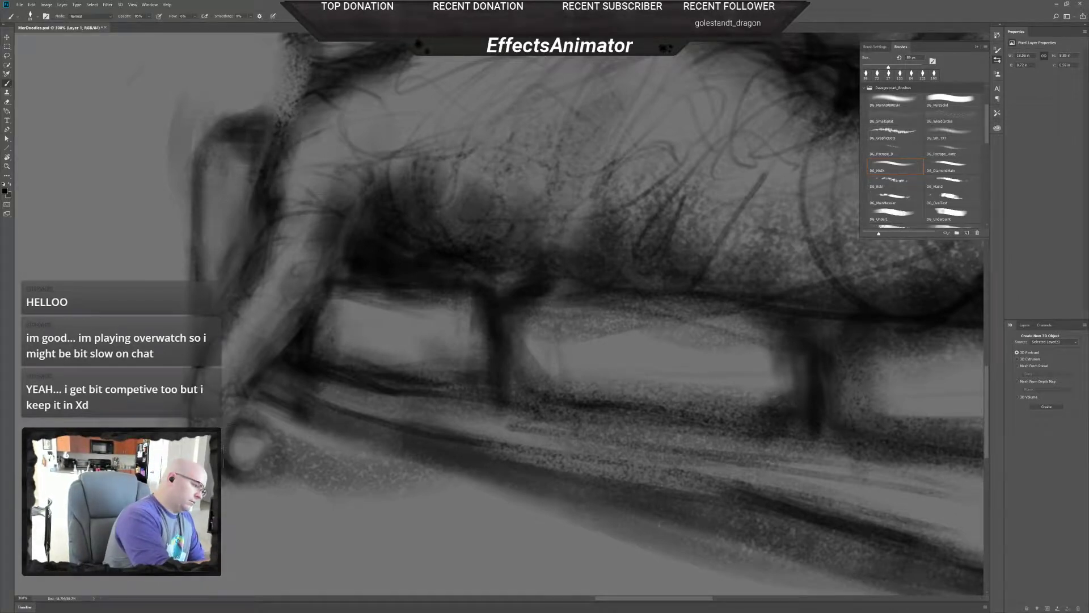
# - Strengthen the outline of the round form below the hand and add connecting strokes from the wrist
pyautogui.rightClick(225, 454)
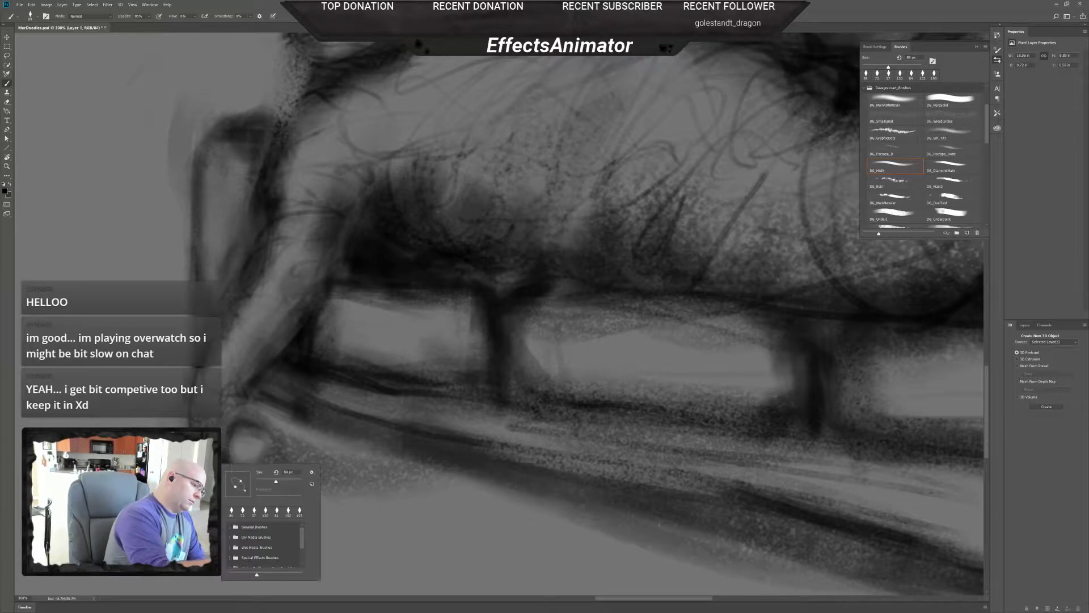
pyautogui.press('Escape')
pyautogui.press('e')
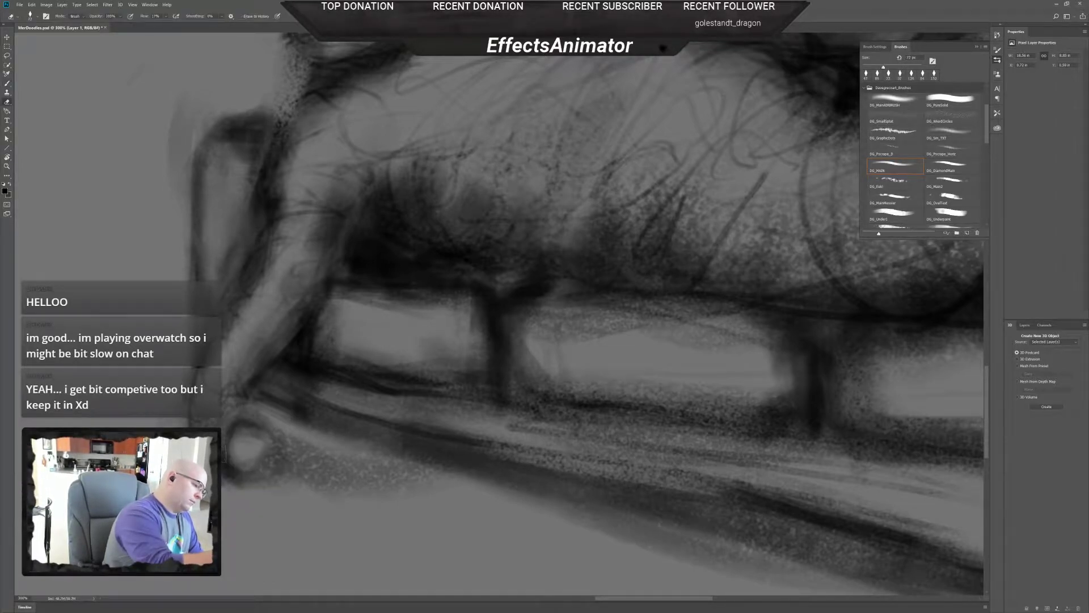
pyautogui.press('b')
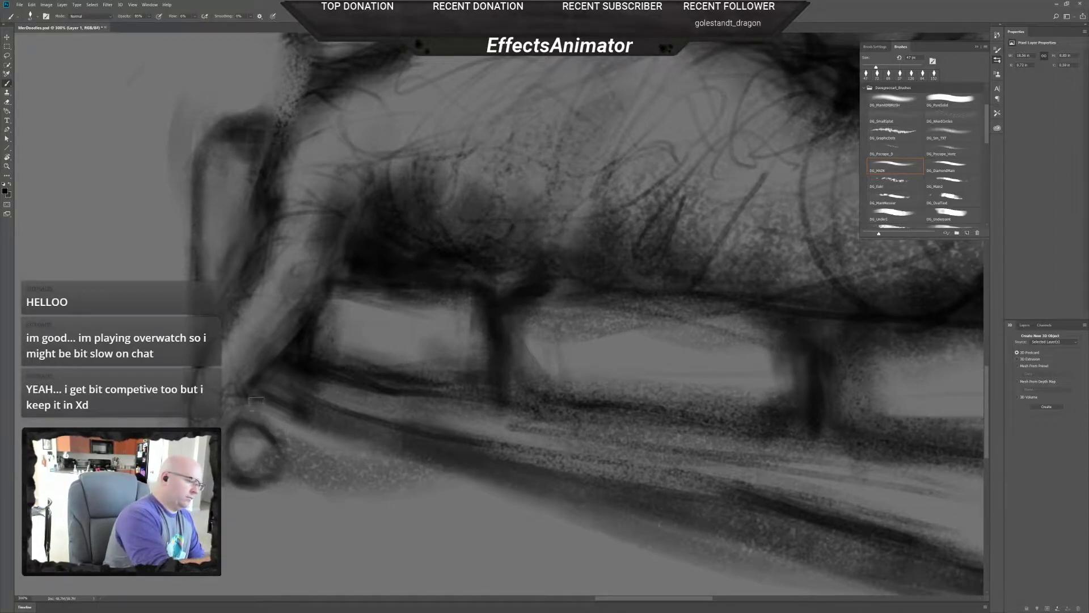
pyautogui.moveTo(254, 398); pyautogui.dragTo(288, 435)
pyautogui.press('e')
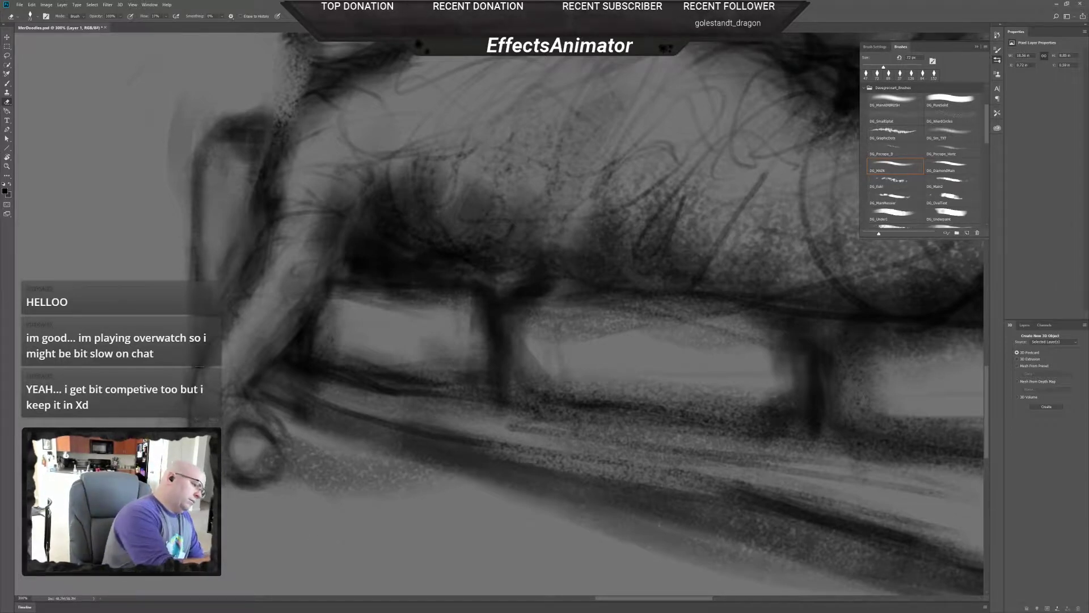
pyautogui.press('b')
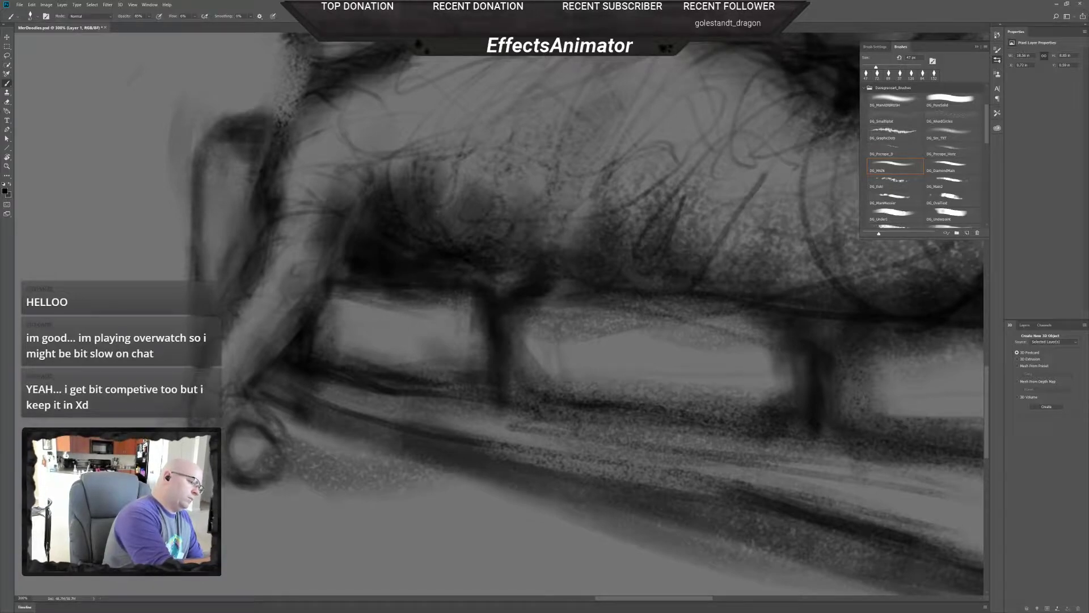
# - Lighten the dark contour along the figure's back and waist with the eraser
pyautogui.rightClick(222, 408)
pyautogui.click(257, 420)
pyautogui.press('Return')
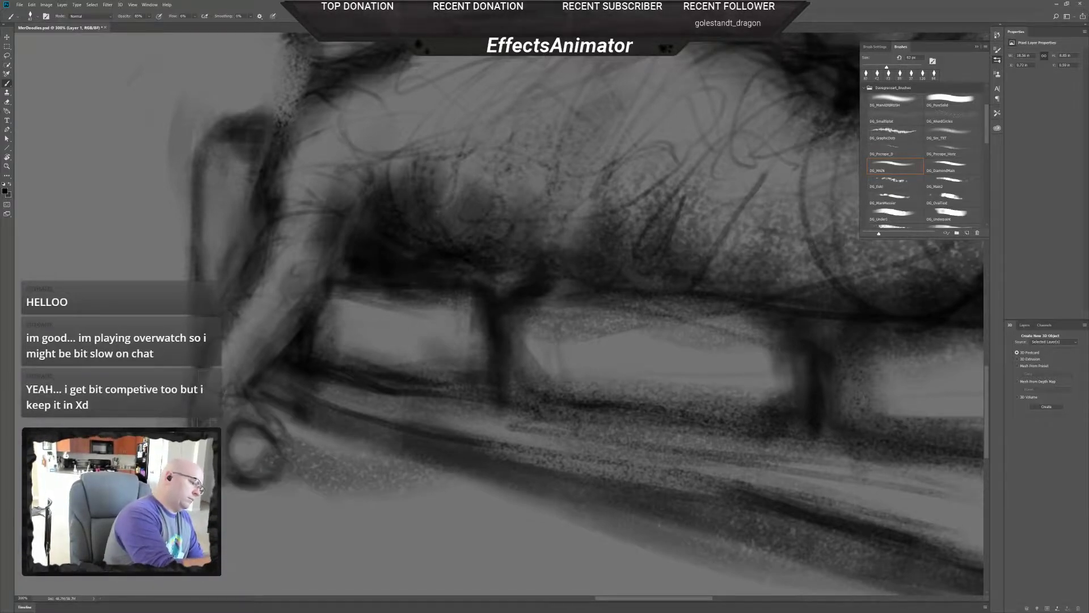
pyautogui.moveTo(579, 442); pyautogui.dragTo(564, 460)
pyautogui.scroll(-4, 568, 469)
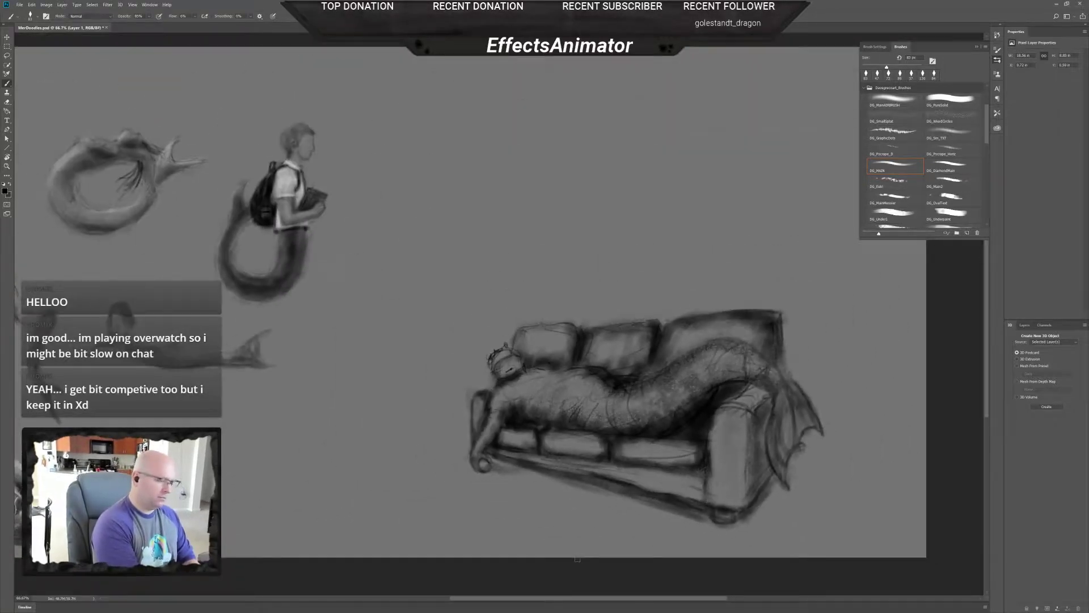
pyautogui.scroll(3, 489, 484)
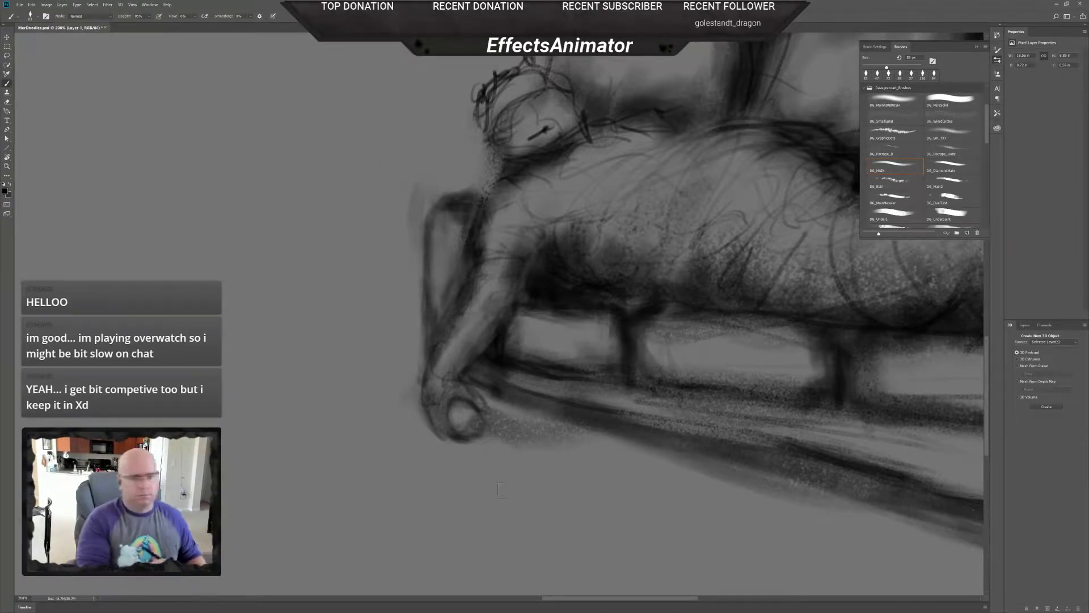
pyautogui.moveTo(704, 366); pyautogui.dragTo(539, 487)
pyautogui.press('e')
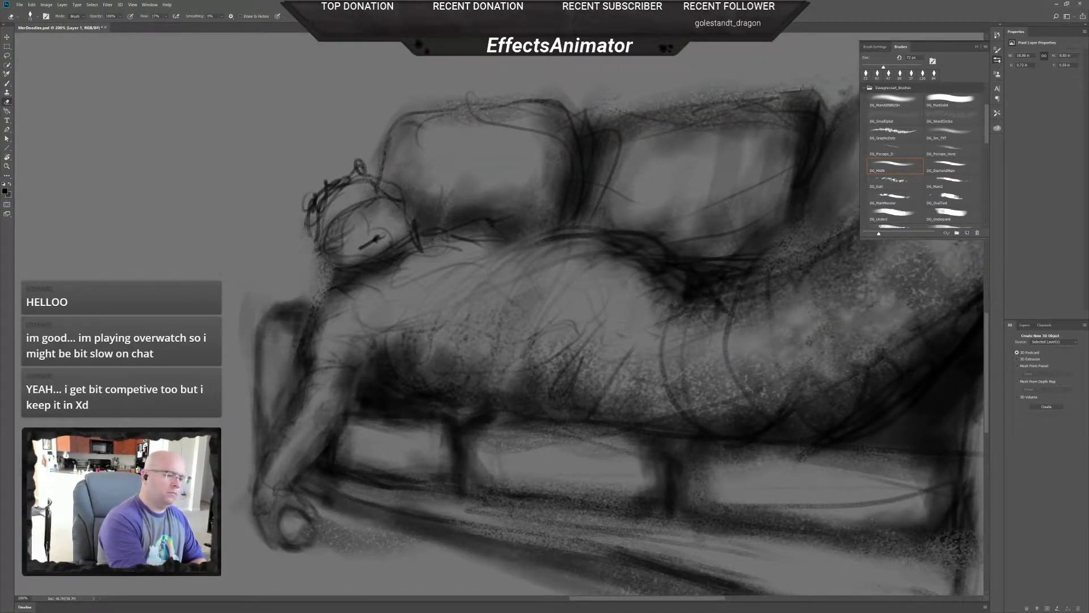
pyautogui.moveTo(652, 240)
pyautogui.mouseDown()
pyautogui.moveTo(616, 227)
pyautogui.moveTo(775, 306)
pyautogui.mouseUp()
pyautogui.rightClick(708, 288)
pyautogui.moveTo(679, 278)
pyautogui.mouseDown()
pyautogui.moveTo(706, 264)
pyautogui.moveTo(716, 281)
pyautogui.moveTo(731, 267)
pyautogui.moveTo(718, 289)
pyautogui.moveTo(649, 247)
pyautogui.moveTo(542, 240)
pyautogui.moveTo(633, 250)
pyautogui.mouseUp()
# - Enlarge the brush and rebuild the soft shadow along the upper edge of the waist and hip
pyautogui.press('b')
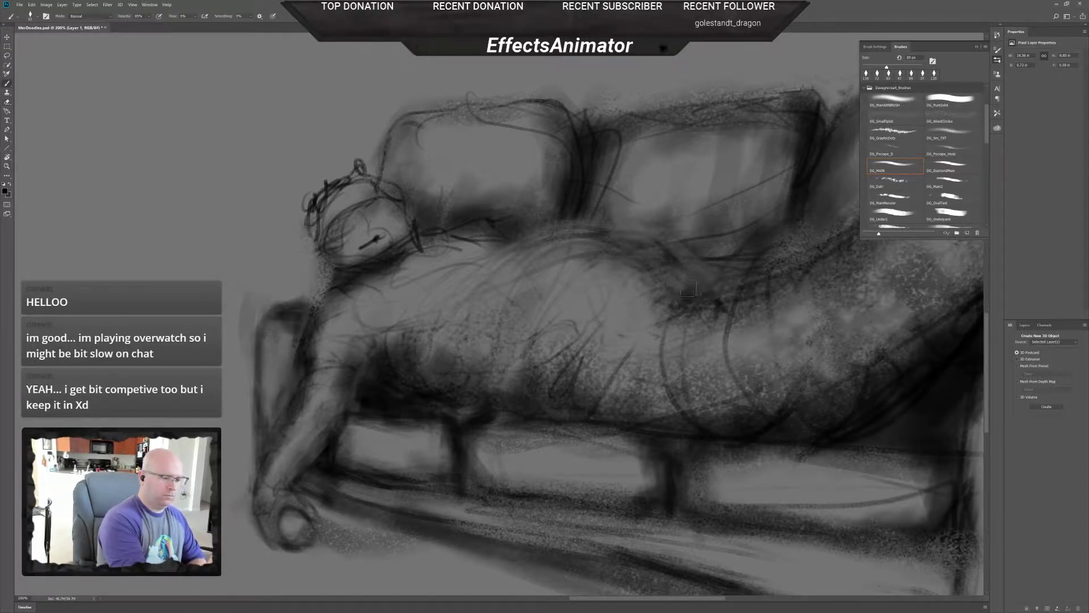
pyautogui.rightClick(699, 282)
pyautogui.click(764, 302)
pyautogui.press('x')
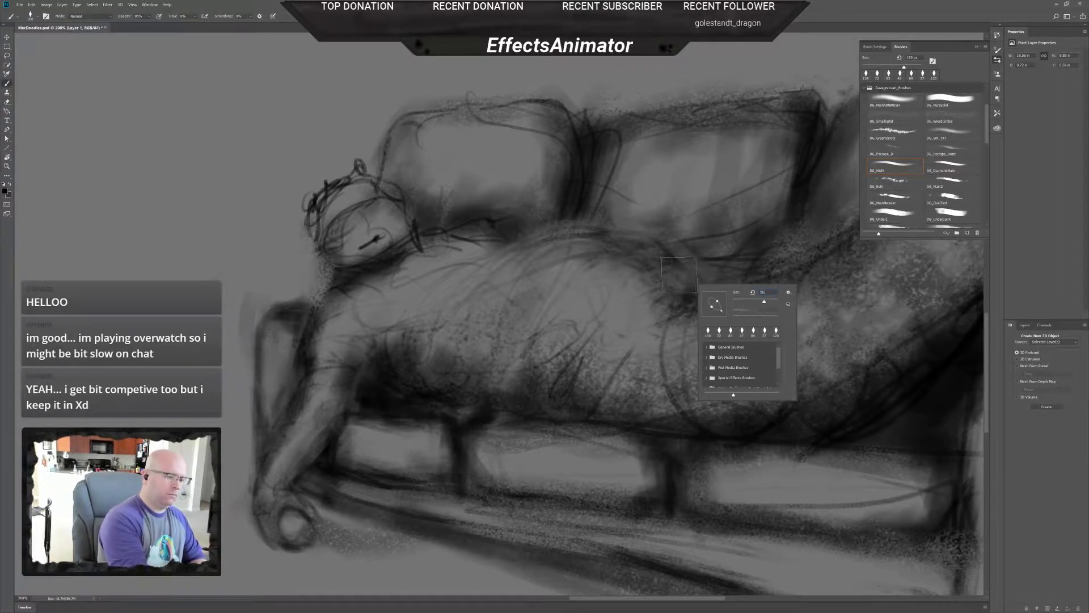
pyautogui.click(673, 279)
pyautogui.press('Return')
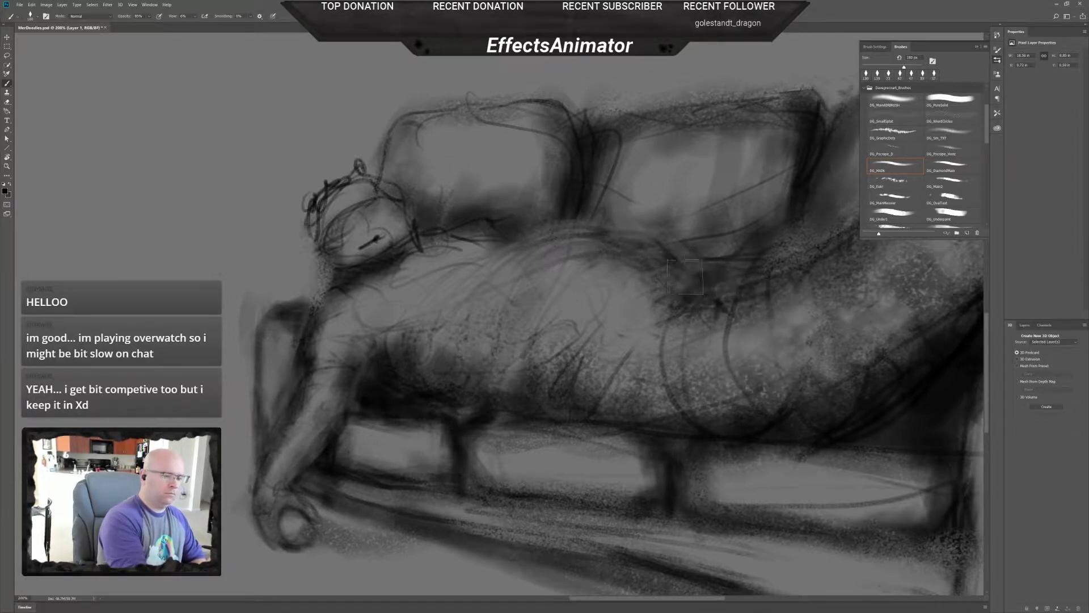
pyautogui.moveTo(738, 282)
pyautogui.mouseDown()
pyautogui.moveTo(803, 252)
pyautogui.moveTo(717, 272)
pyautogui.moveTo(709, 254)
pyautogui.moveTo(666, 251)
pyautogui.moveTo(663, 239)
pyautogui.moveTo(643, 251)
pyautogui.moveTo(634, 241)
pyautogui.moveTo(655, 246)
pyautogui.moveTo(627, 238)
pyautogui.moveTo(658, 263)
pyautogui.moveTo(536, 244)
pyautogui.mouseUp()
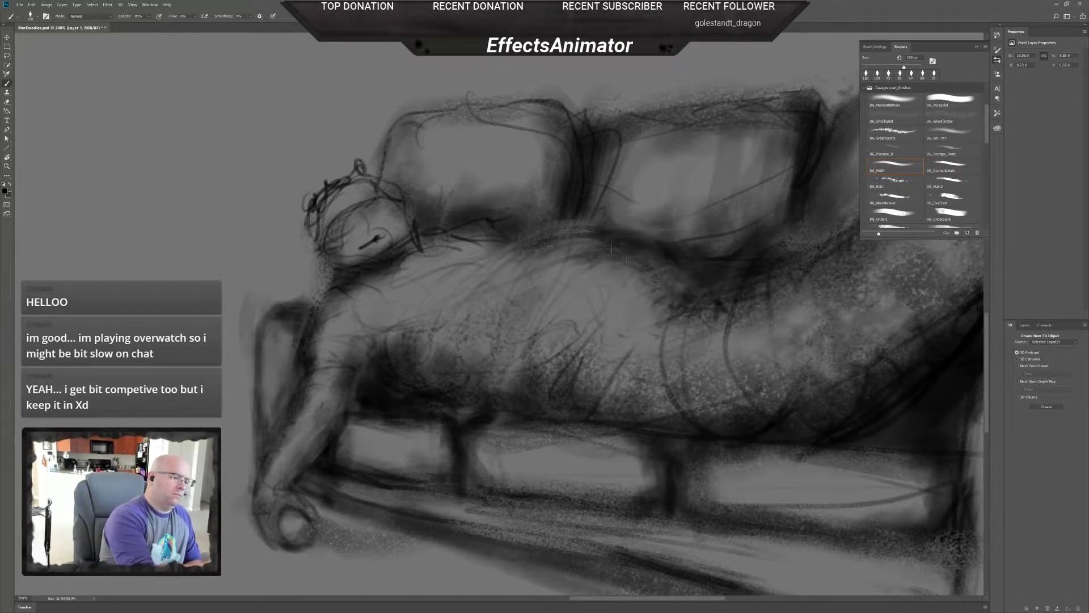
# - Reduce the eraser and brush sizes and reinforce the torso's upper contour beneath the back cushions
pyautogui.press('e')
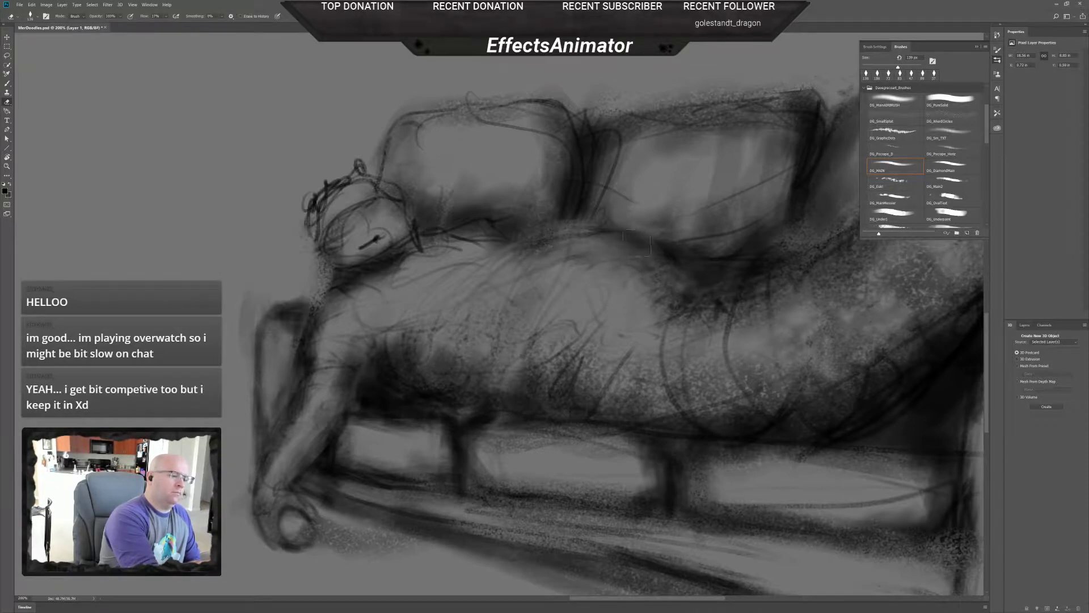
pyautogui.rightClick(653, 245)
pyautogui.write('32')
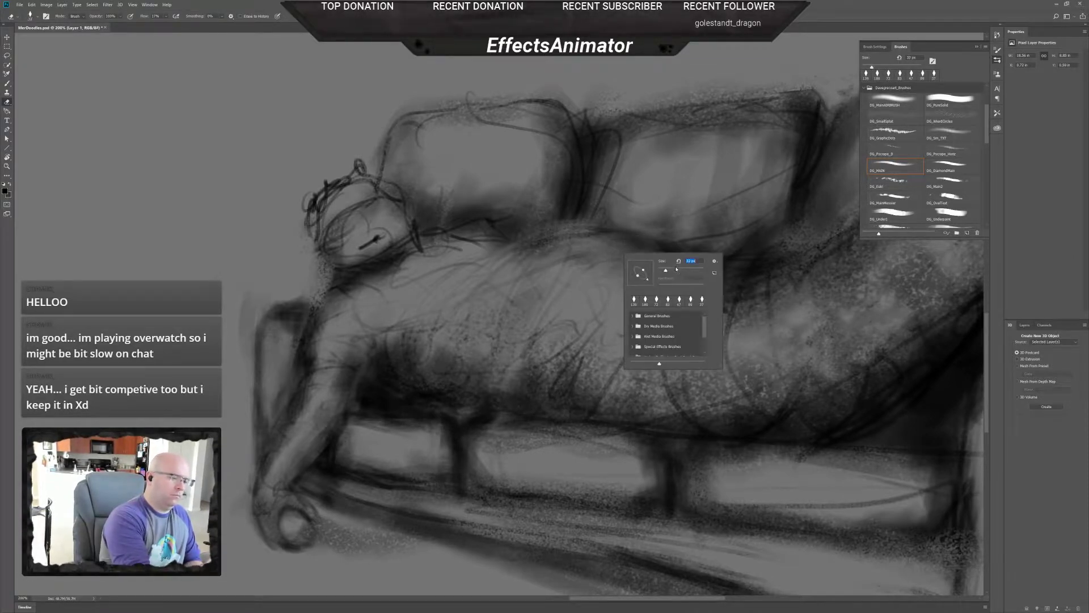
pyautogui.press('Return')
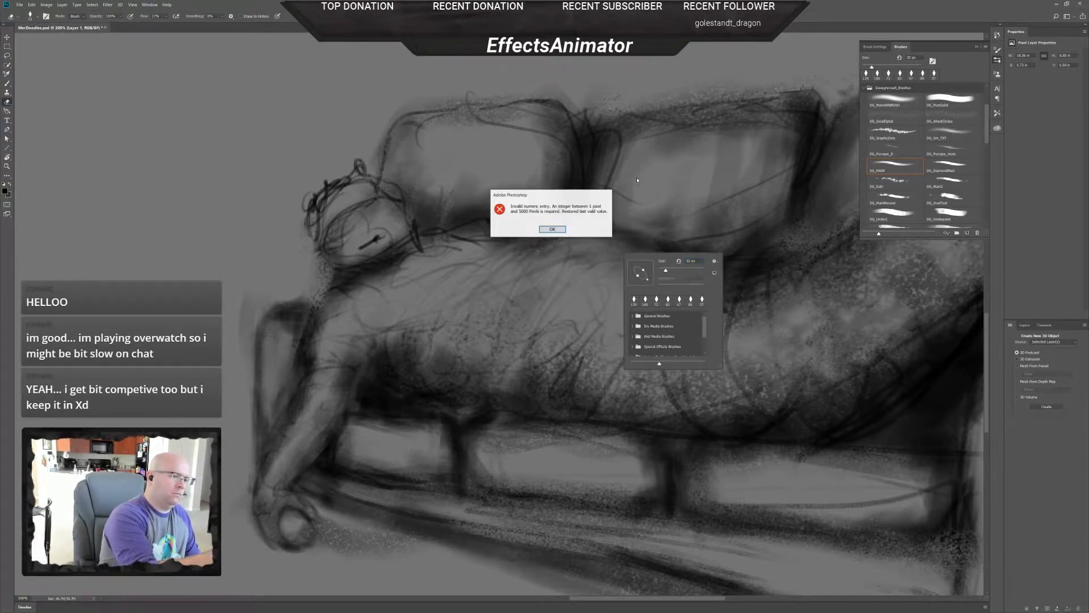
pyautogui.click(552, 229)
pyautogui.press('b')
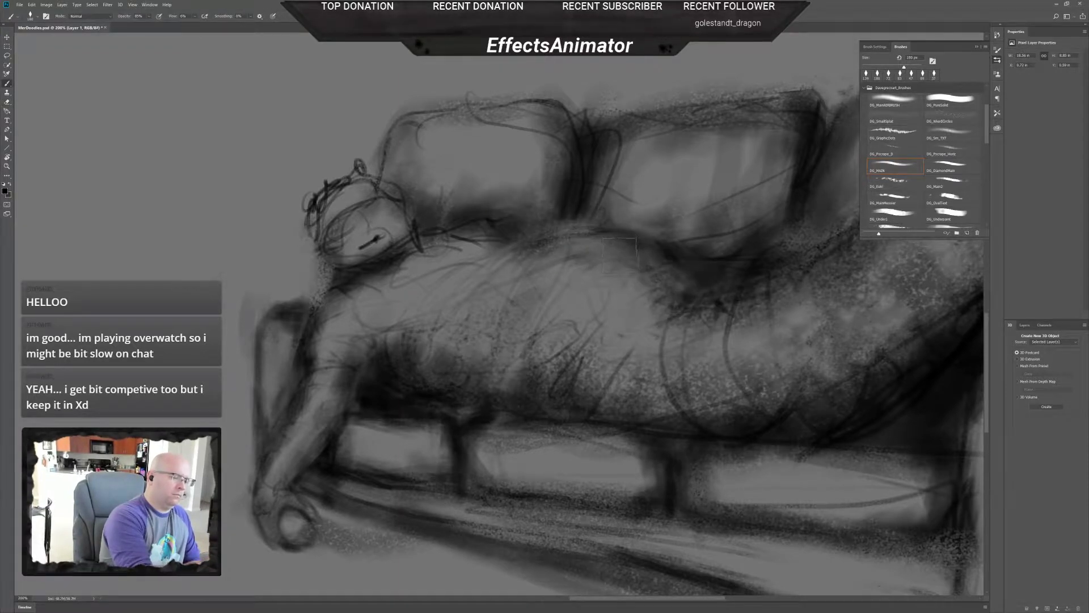
pyautogui.rightClick(660, 273)
pyautogui.click(671, 272)
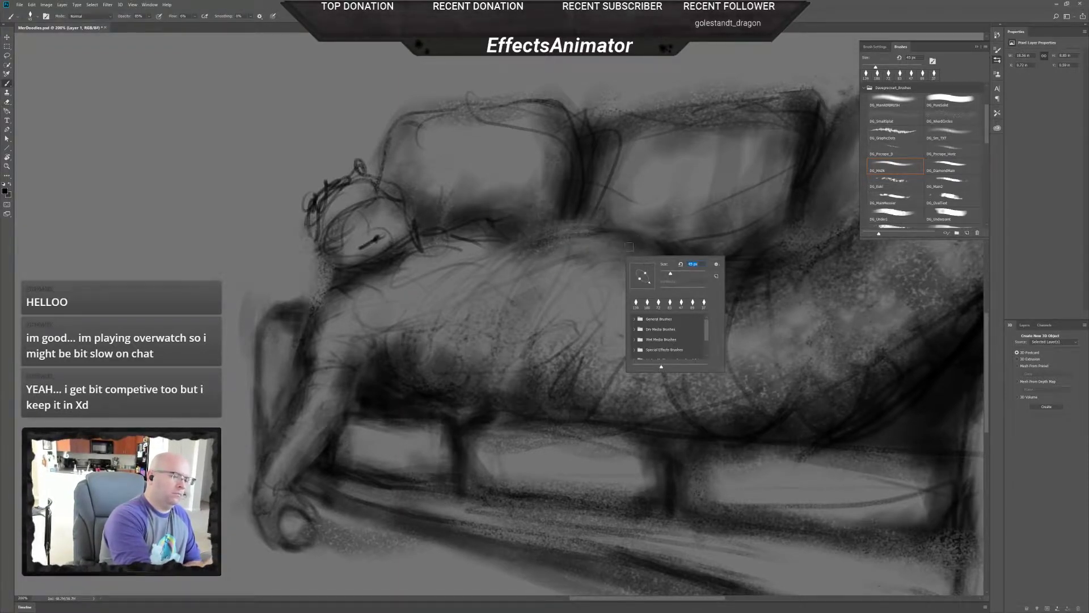
pyautogui.press('Return')
pyautogui.moveTo(613, 244); pyautogui.dragTo(606, 258)
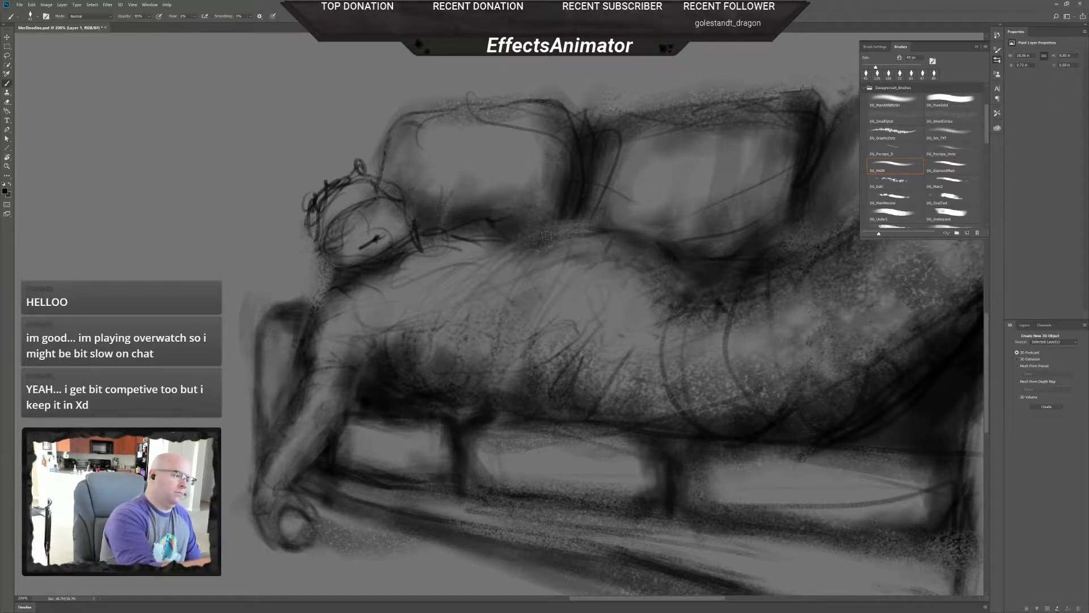
# - Enlarge the brush and shade the fold separating the shoulder and upper arm from the torso
pyautogui.press('e')
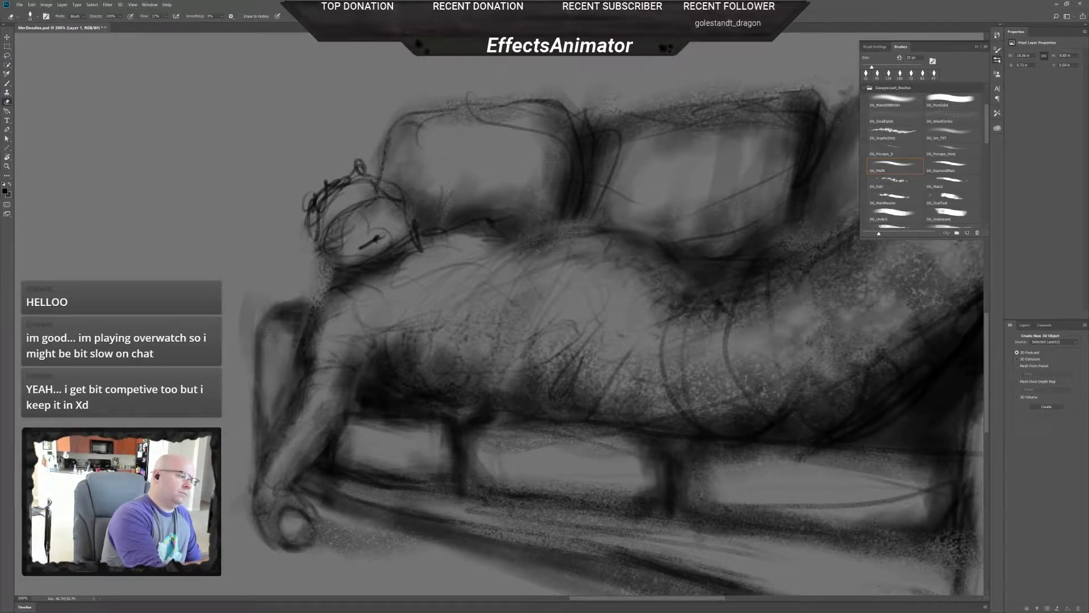
pyautogui.rightClick(455, 284)
pyautogui.press('Escape')
pyautogui.press('b')
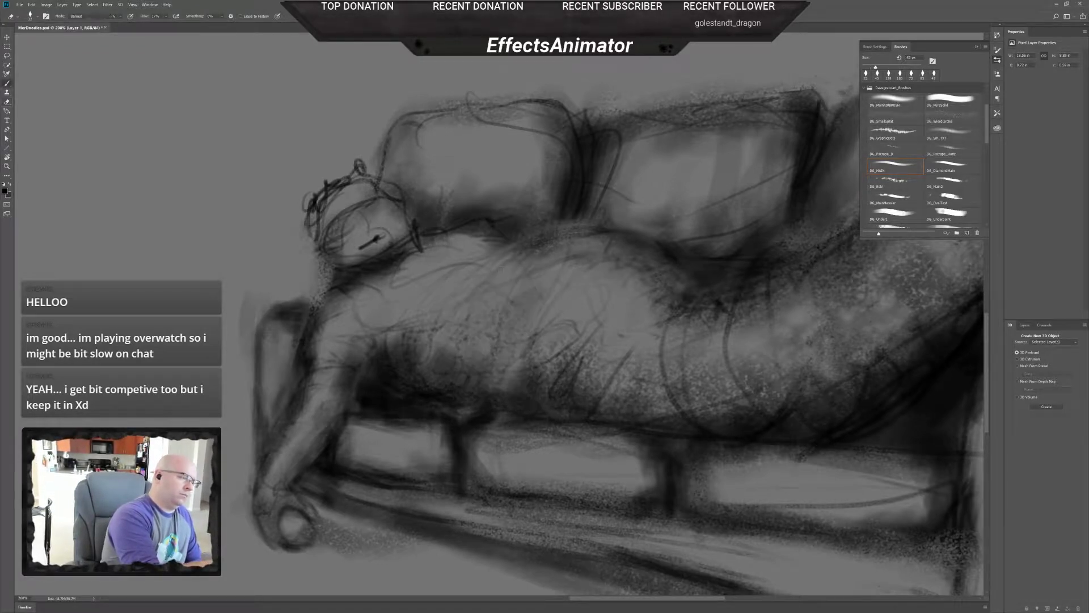
pyautogui.rightClick(466, 271)
pyautogui.moveTo(500, 288); pyautogui.dragTo(525, 288)
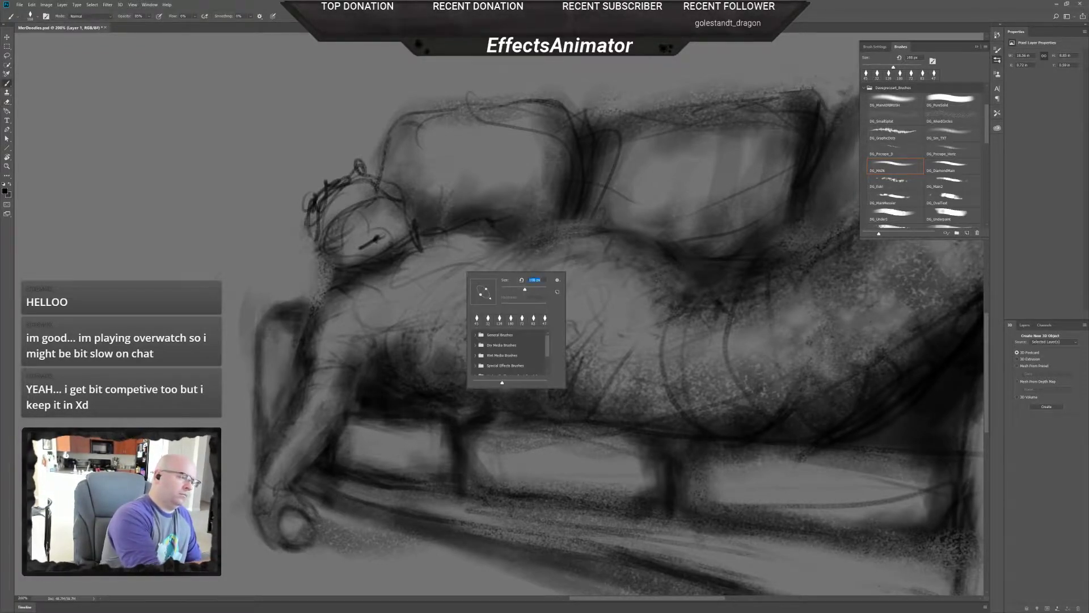
pyautogui.moveTo(483, 257)
pyautogui.mouseDown()
pyautogui.moveTo(404, 291)
pyautogui.moveTo(440, 306)
pyautogui.moveTo(391, 320)
pyautogui.moveTo(440, 307)
pyautogui.moveTo(499, 250)
pyautogui.moveTo(459, 276)
pyautogui.moveTo(434, 262)
pyautogui.moveTo(462, 280)
pyautogui.moveTo(448, 281)
pyautogui.moveTo(485, 271)
pyautogui.moveTo(454, 287)
pyautogui.moveTo(439, 270)
pyautogui.mouseUp()
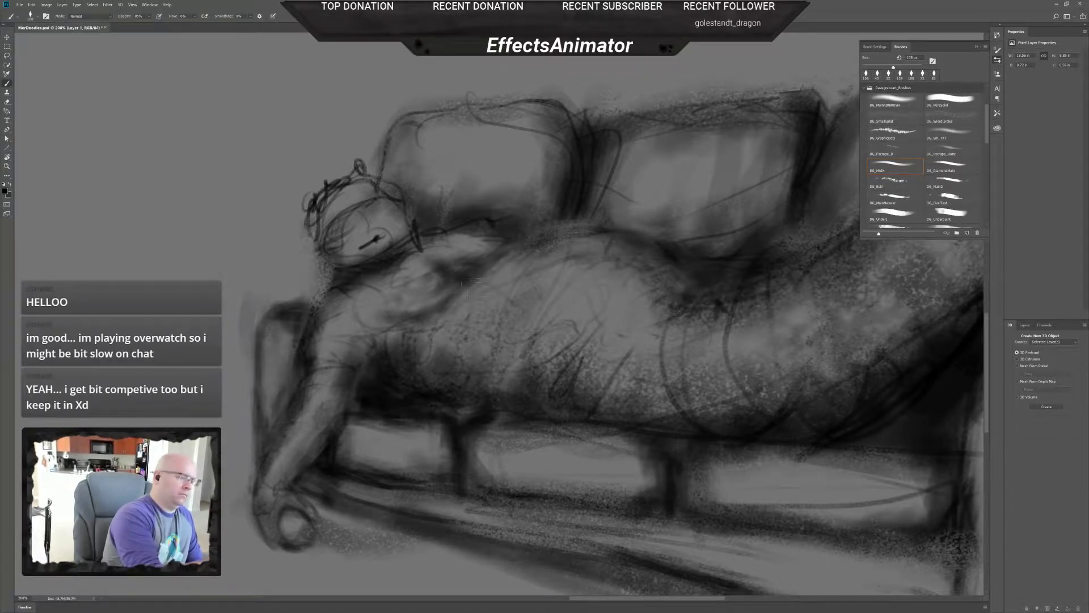
# - Deepen the shadow beneath the shoulder and extend soft shading across the upper torso below the arm
pyautogui.rightClick(473, 288)
pyautogui.moveTo(533, 305); pyautogui.dragTo(546, 306)
pyautogui.click(457, 275)
pyautogui.moveTo(453, 275)
pyautogui.mouseDown()
pyautogui.moveTo(457, 289)
pyautogui.moveTo(432, 305)
pyautogui.moveTo(387, 314)
pyautogui.moveTo(461, 317)
pyautogui.moveTo(443, 280)
pyautogui.moveTo(454, 286)
pyautogui.moveTo(482, 243)
pyautogui.mouseUp()
pyautogui.press('e')
pyautogui.rightClick(398, 299)
pyautogui.click(435, 290)
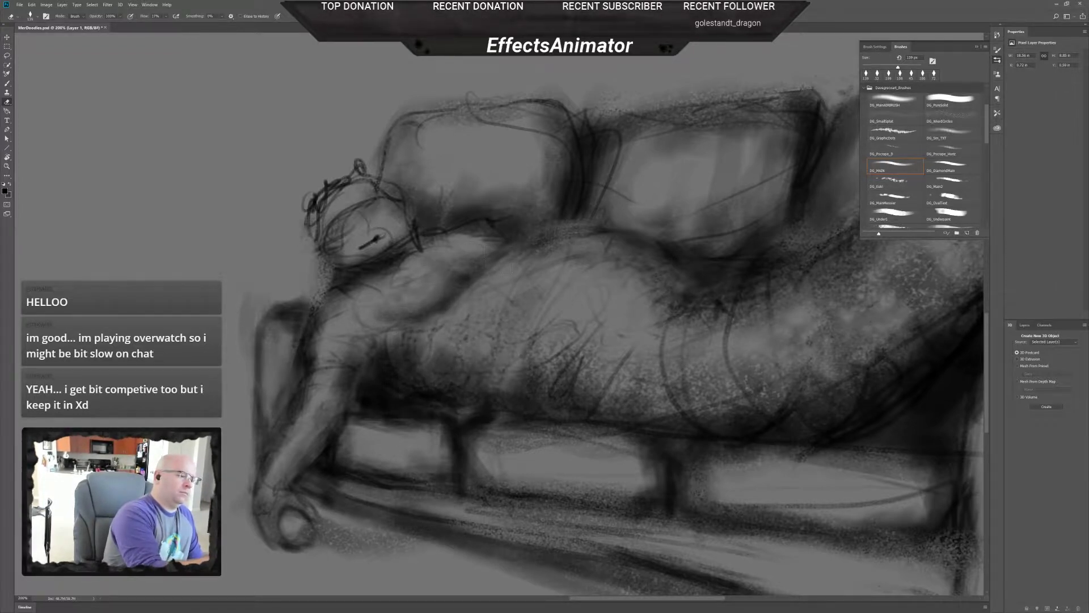
pyautogui.press('b')
pyautogui.moveTo(475, 292)
pyautogui.mouseDown()
pyautogui.moveTo(379, 323)
pyautogui.moveTo(374, 356)
pyautogui.moveTo(422, 345)
pyautogui.mouseUp()
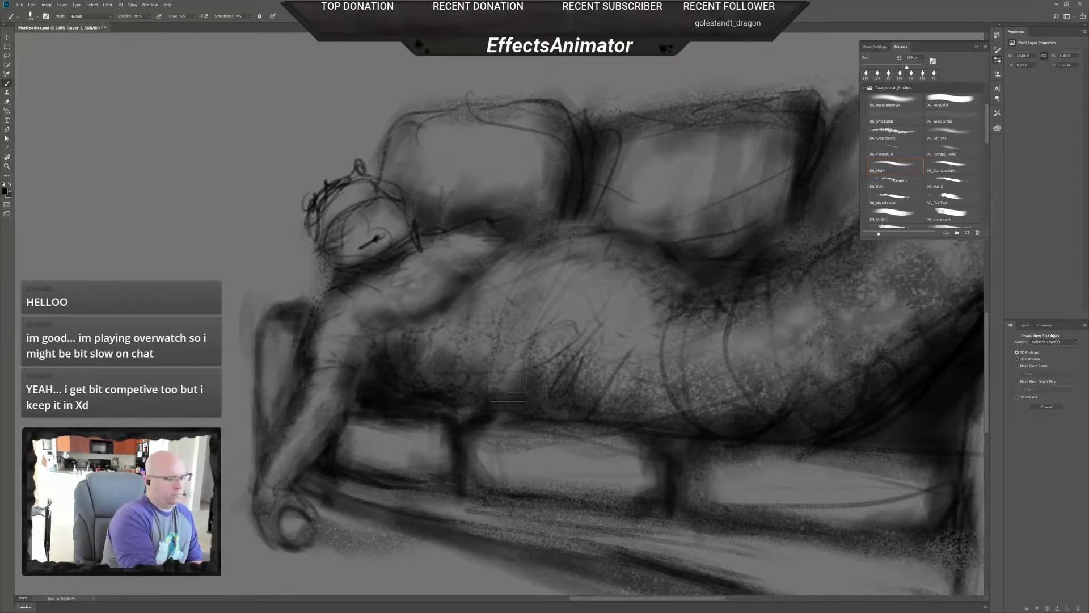
# - Erase the hard lines between the face and shoulder, and softly shade the jaw and neck with a smaller brush
pyautogui.press('e')
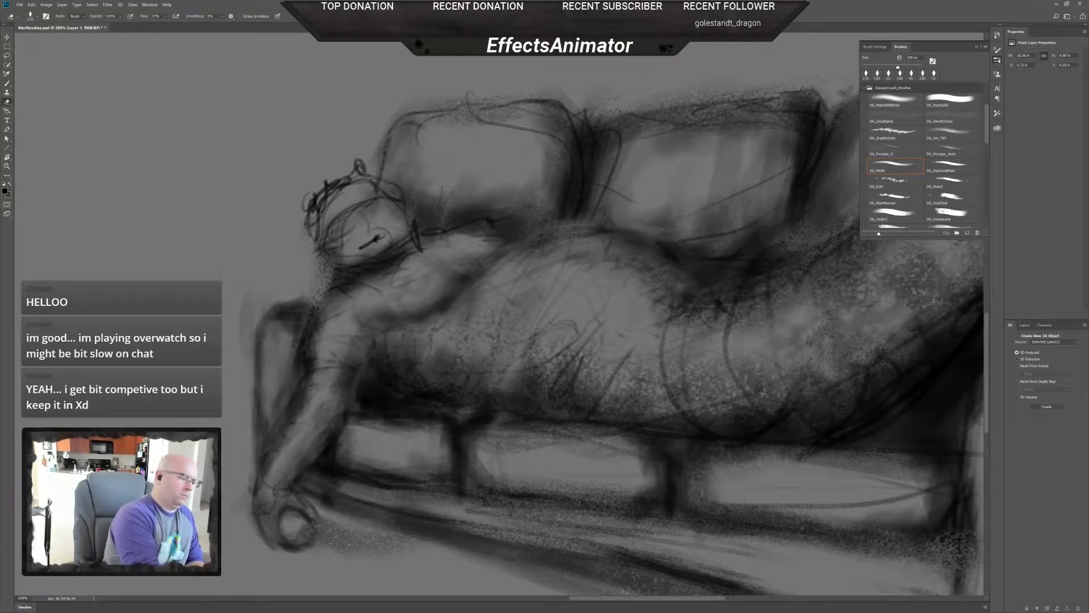
pyautogui.press('b')
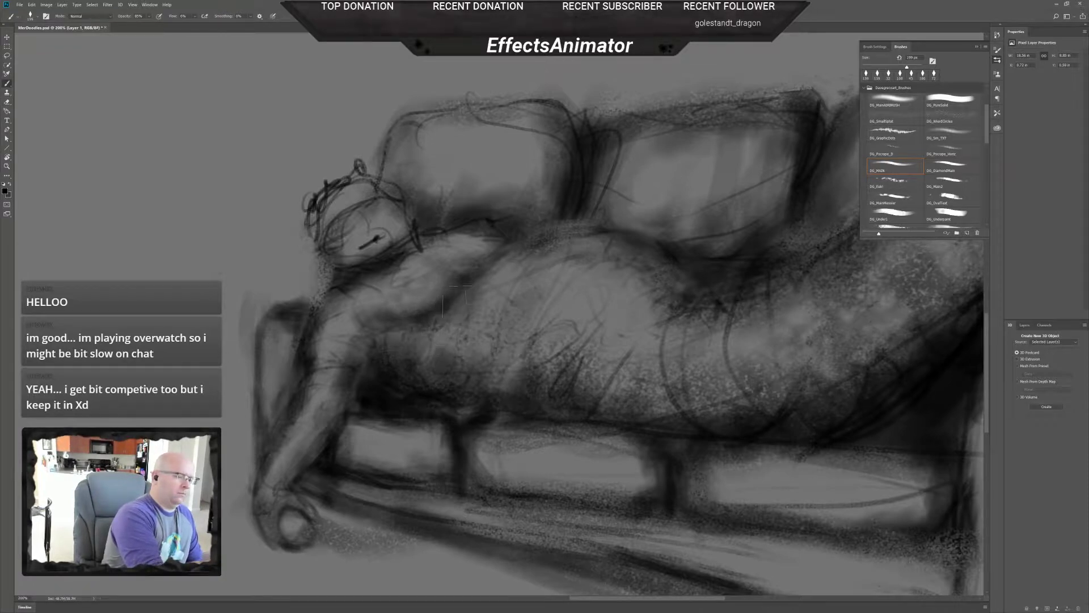
pyautogui.press('e')
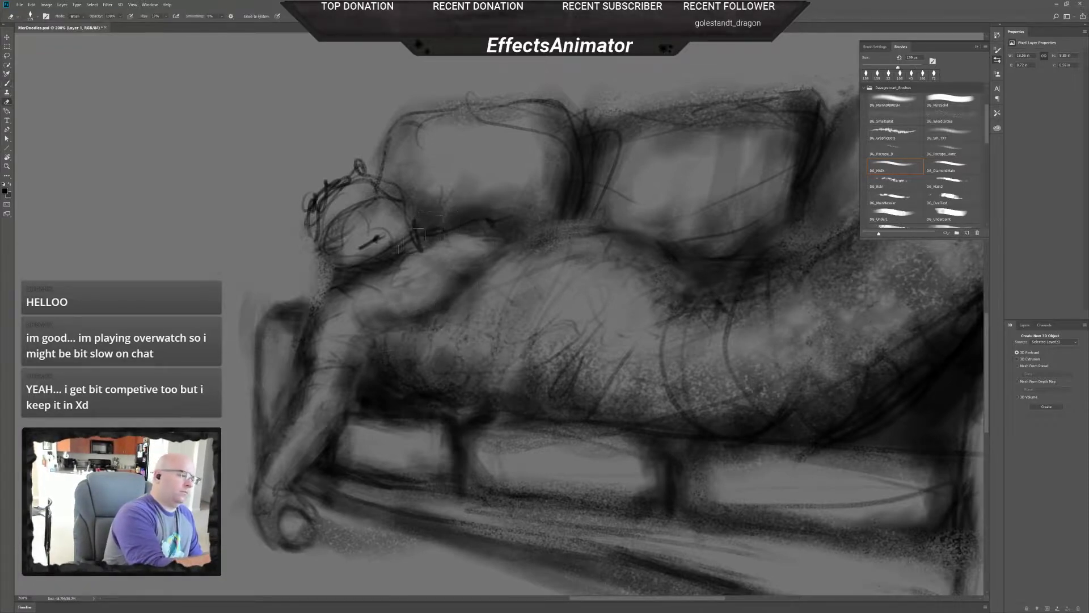
pyautogui.moveTo(397, 253); pyautogui.dragTo(357, 265)
pyautogui.press('b')
pyautogui.rightClick(406, 265)
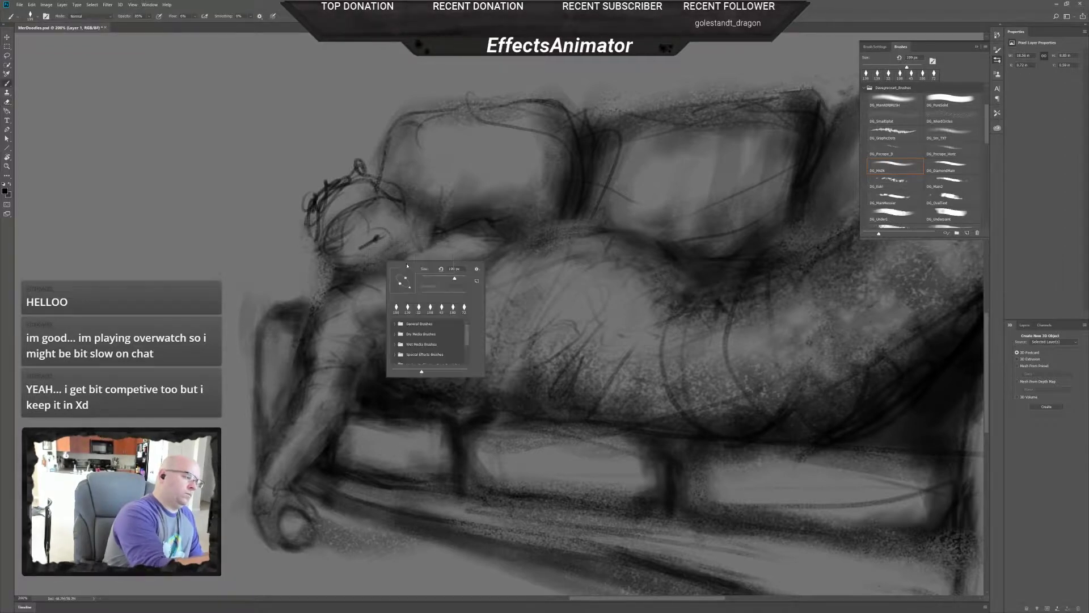
pyautogui.press('Return')
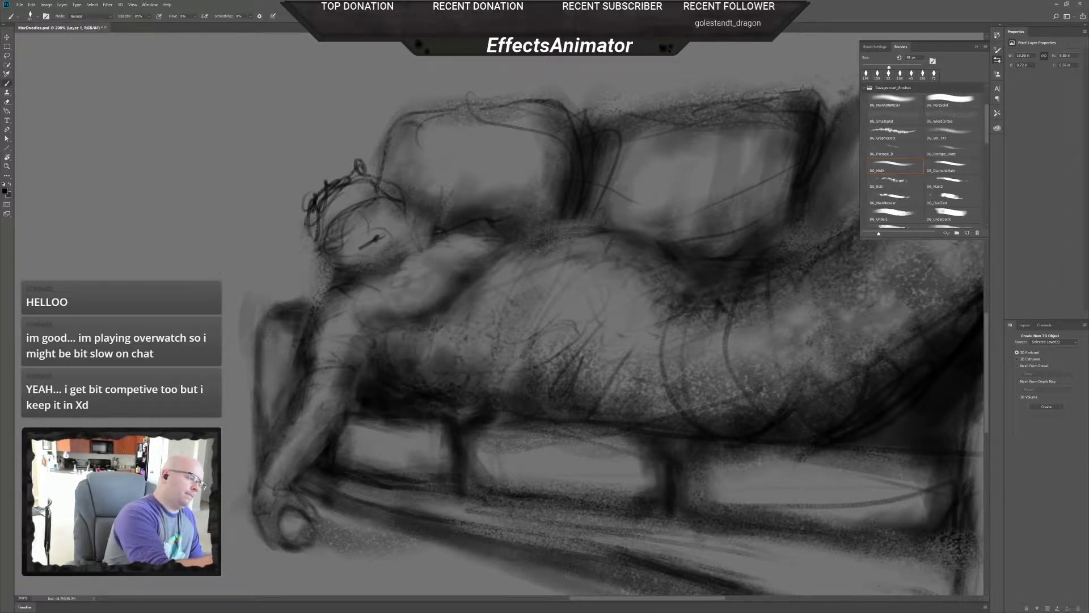
pyautogui.moveTo(405, 259)
pyautogui.mouseDown()
pyautogui.moveTo(371, 270)
pyautogui.moveTo(407, 251)
pyautogui.moveTo(416, 228)
pyautogui.moveTo(399, 241)
pyautogui.moveTo(403, 215)
pyautogui.moveTo(394, 237)
pyautogui.moveTo(342, 233)
pyautogui.mouseUp()
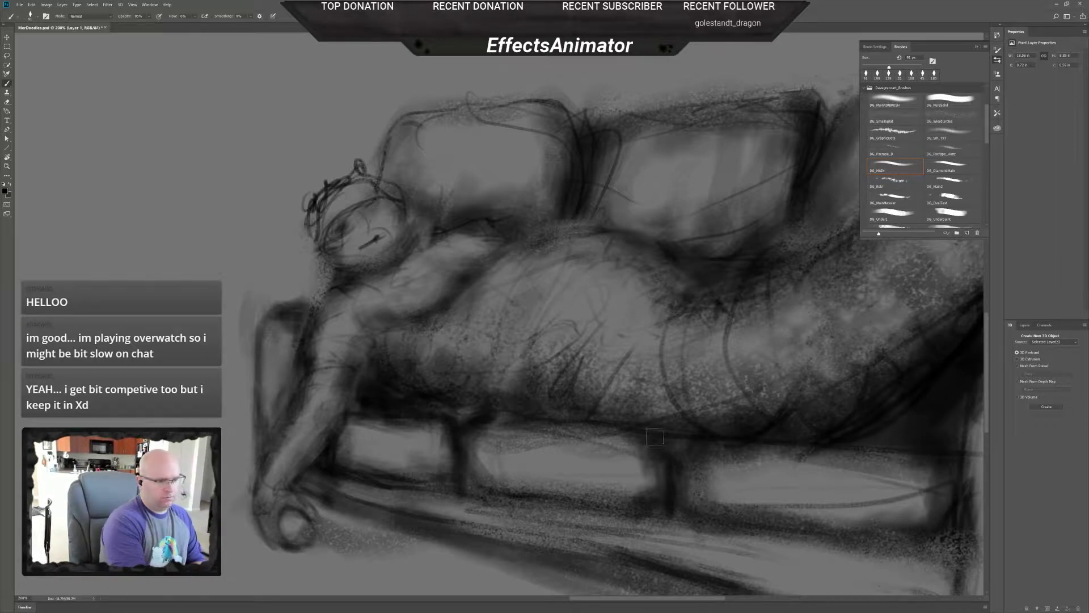
# - Replace the head's scribbled outline with solid dark hair and rework the face using the brush and eraser
pyautogui.moveTo(636, 416)
pyautogui.mouseDown()
pyautogui.moveTo(505, 427)
pyautogui.moveTo(408, 420)
pyautogui.mouseUp()
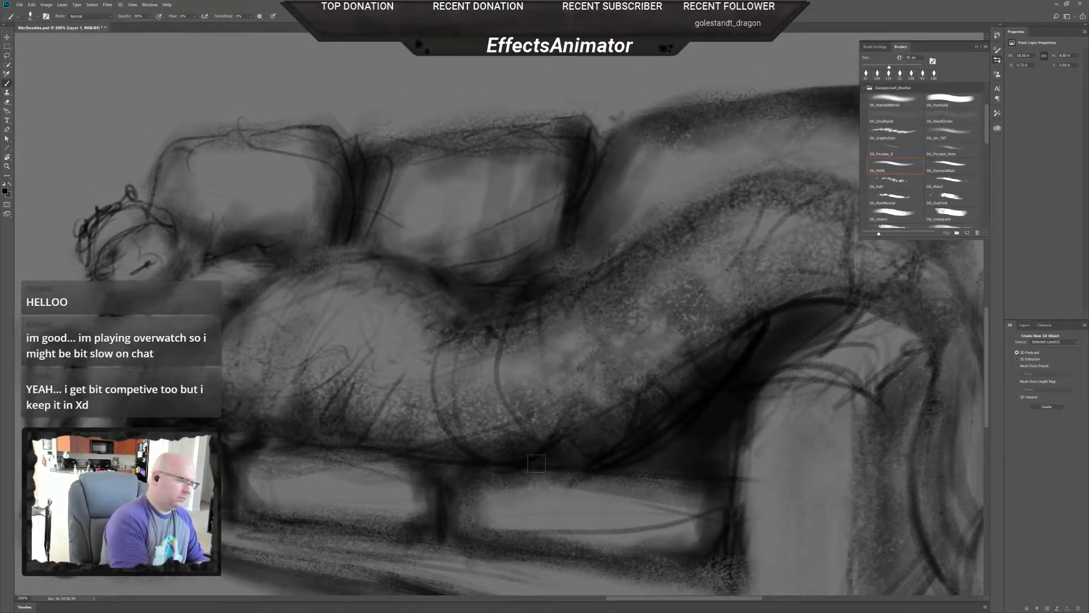
pyautogui.moveTo(509, 452); pyautogui.dragTo(618, 462)
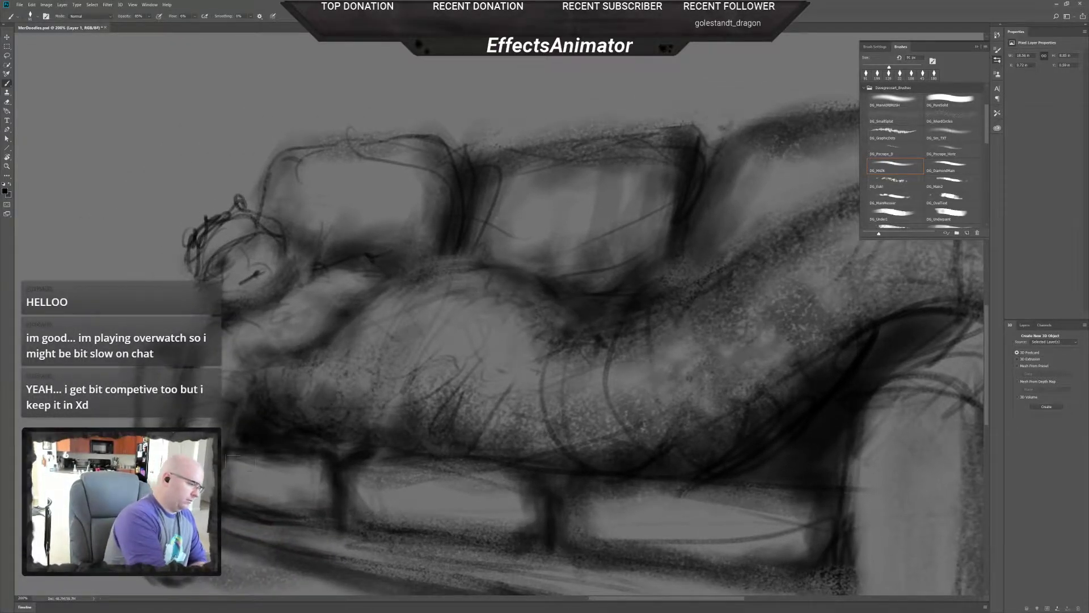
pyautogui.moveTo(272, 519); pyautogui.dragTo(378, 406)
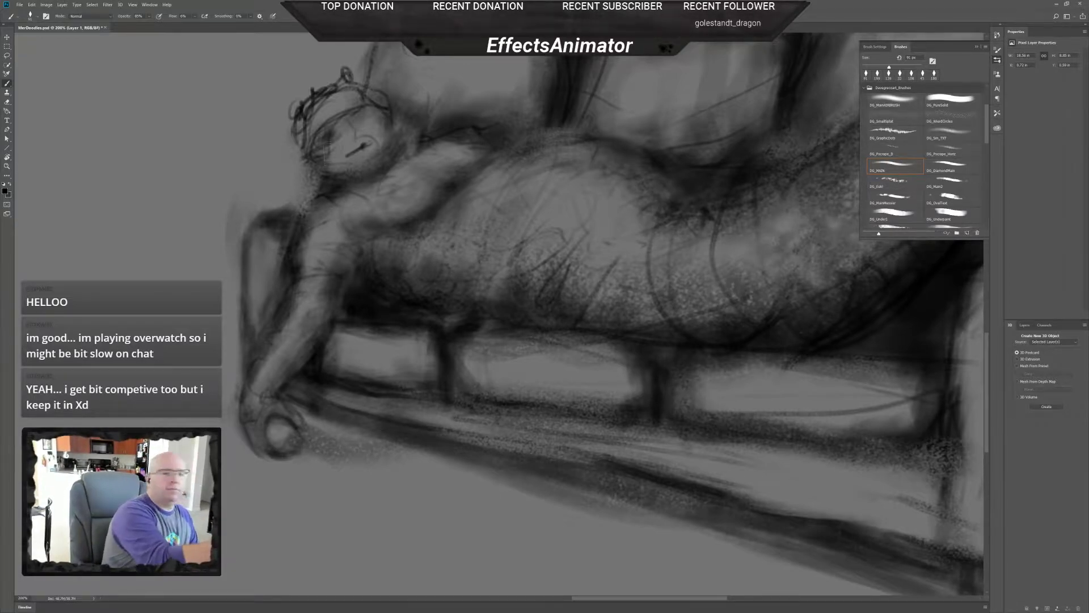
pyautogui.press('e')
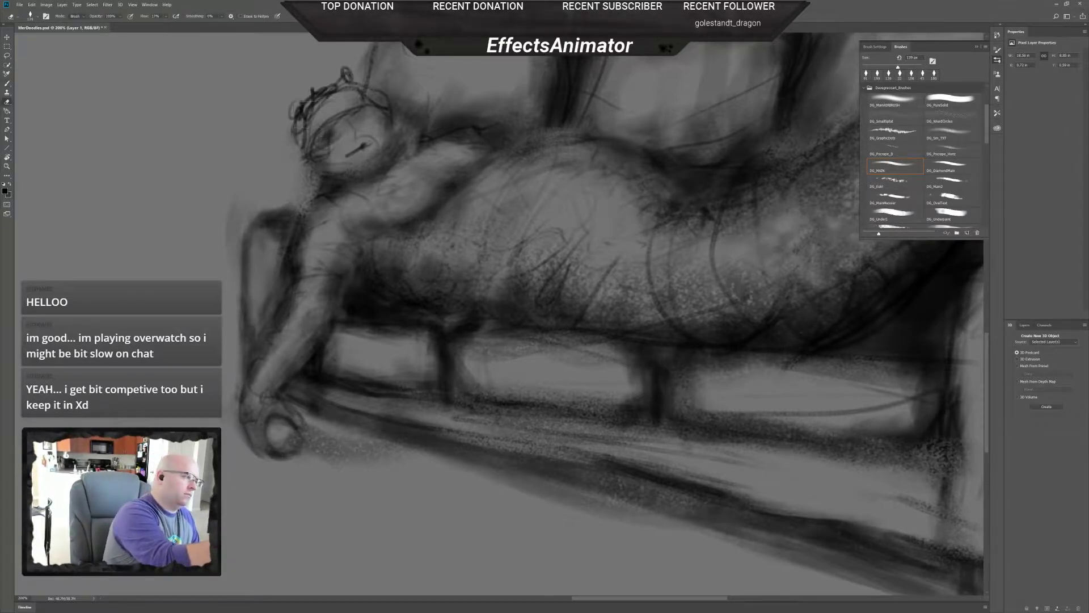
pyautogui.moveTo(306, 116)
pyautogui.mouseDown()
pyautogui.moveTo(290, 190)
pyautogui.moveTo(330, 162)
pyautogui.moveTo(284, 202)
pyautogui.moveTo(287, 222)
pyautogui.moveTo(287, 183)
pyautogui.moveTo(318, 156)
pyautogui.moveTo(347, 173)
pyautogui.moveTo(298, 180)
pyautogui.moveTo(281, 224)
pyautogui.moveTo(301, 235)
pyautogui.moveTo(352, 187)
pyautogui.moveTo(335, 250)
pyautogui.moveTo(347, 234)
pyautogui.moveTo(322, 252)
pyautogui.mouseUp()
pyautogui.press('b')
pyautogui.press('e')
pyautogui.press('b')
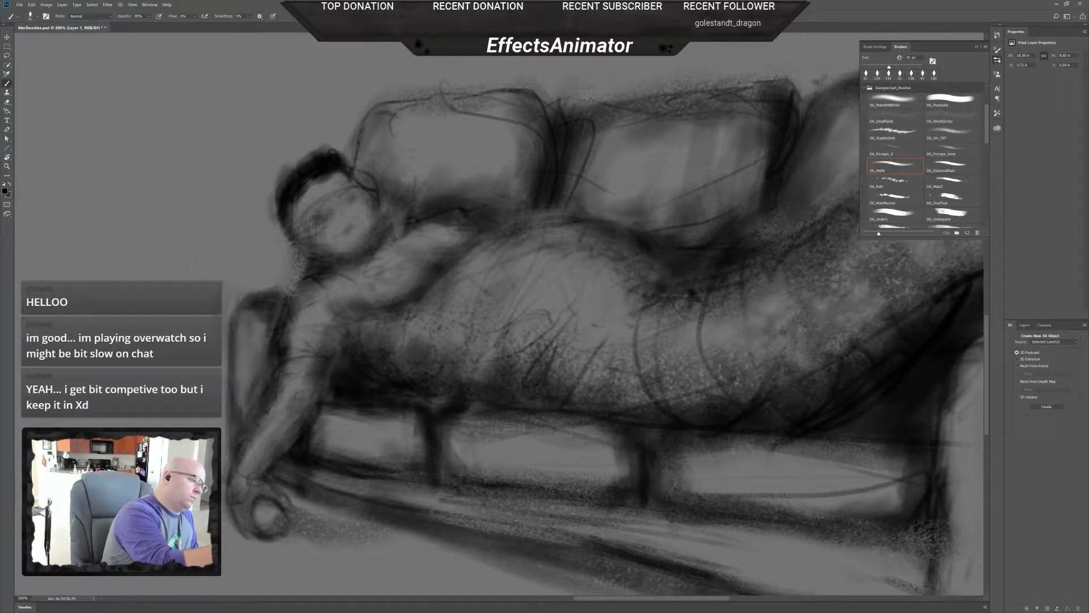
# - Shade the facial features, then reduce the brush size and add small dark accents to the face
pyautogui.moveTo(335, 209)
pyautogui.mouseDown()
pyautogui.moveTo(342, 219)
pyautogui.moveTo(330, 222)
pyautogui.mouseUp()
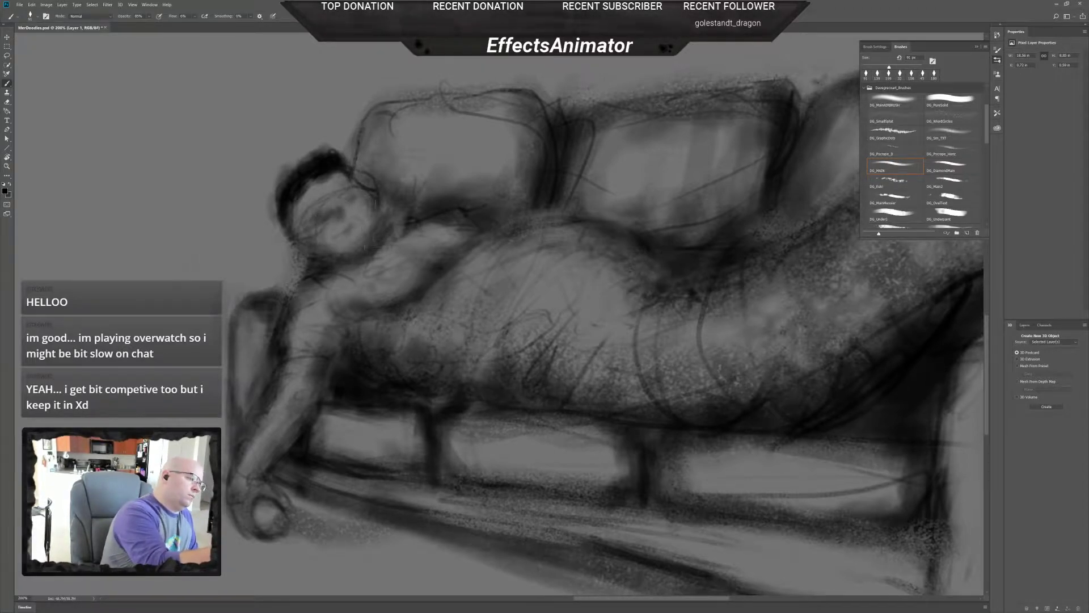
pyautogui.moveTo(336, 220)
pyautogui.mouseDown()
pyautogui.moveTo(338, 244)
pyautogui.moveTo(350, 239)
pyautogui.mouseUp()
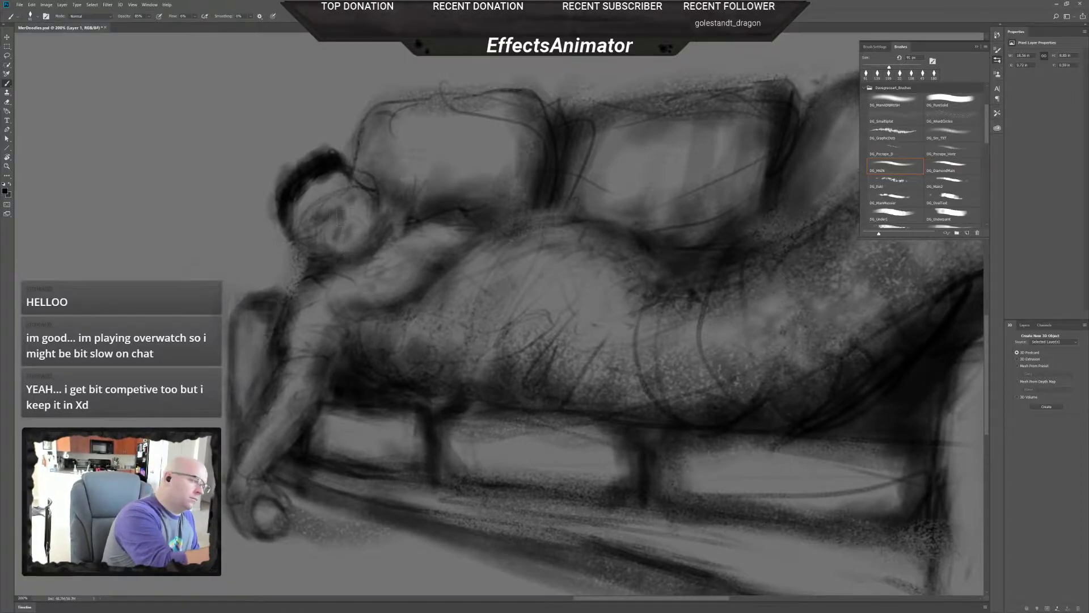
pyautogui.rightClick(350, 222)
pyautogui.scroll(1, 350, 222)
pyautogui.rightClick(350, 222)
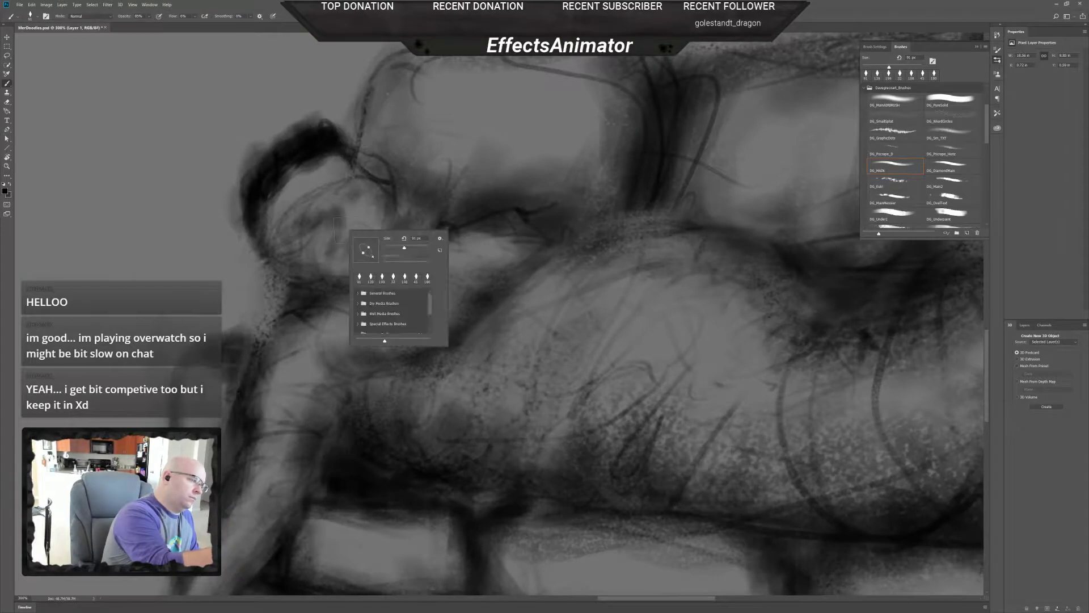
pyautogui.click(344, 228)
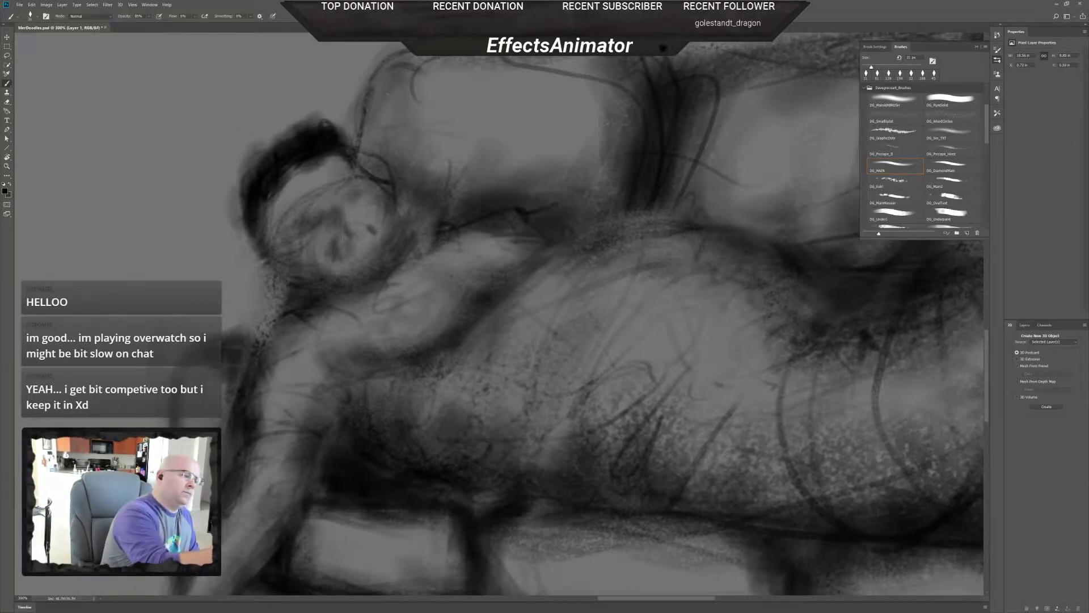
# - Erase the dark facial features, clearing the face down to its faint guide lines
pyautogui.rightClick(359, 193)
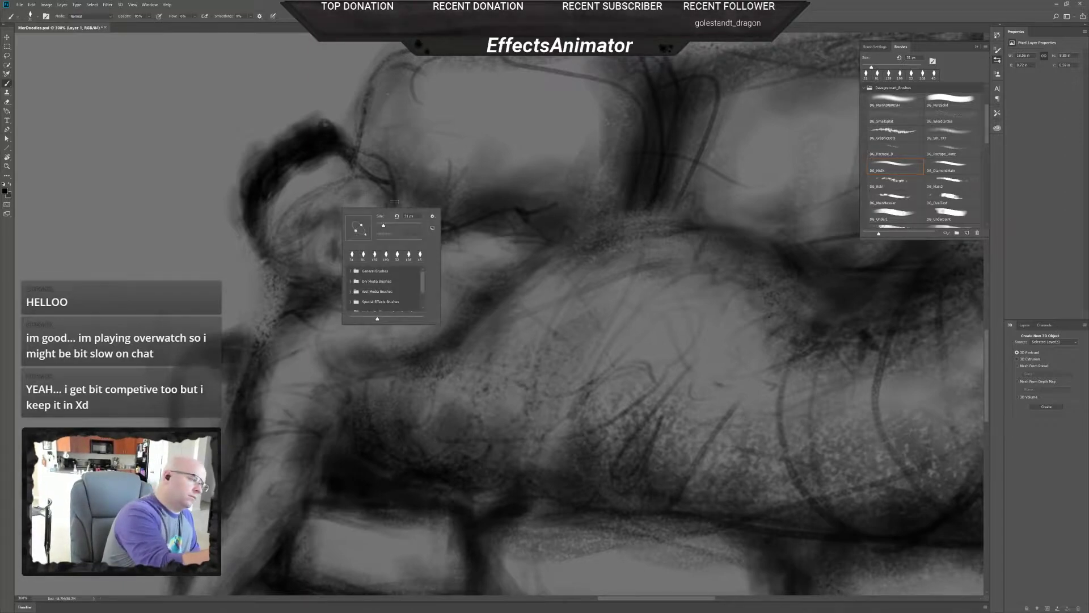
pyautogui.click(354, 198)
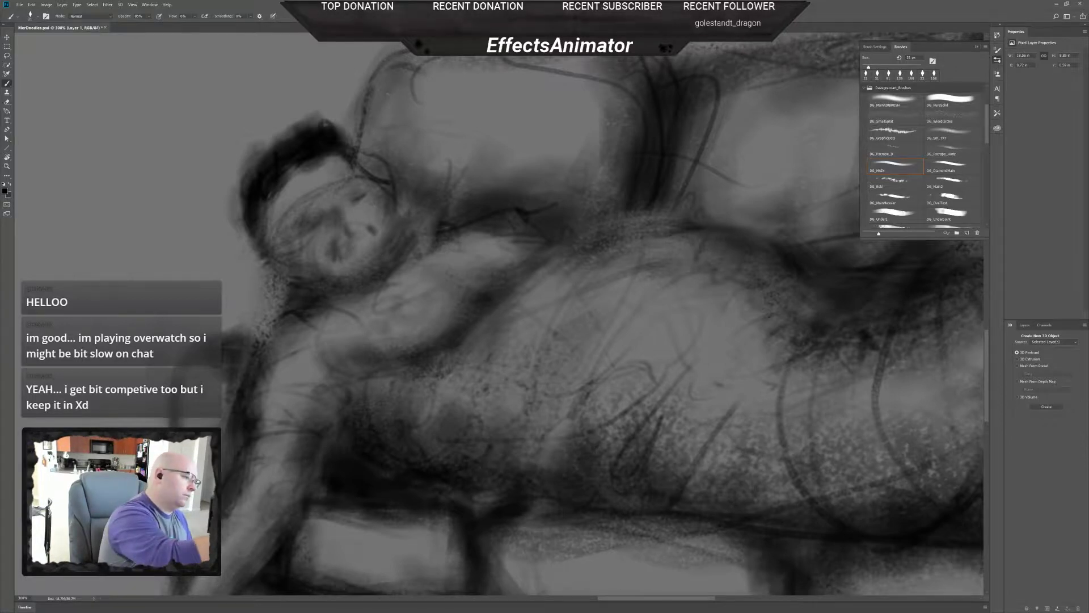
pyautogui.press('e')
pyautogui.moveTo(330, 221)
pyautogui.mouseDown()
pyautogui.moveTo(372, 183)
pyautogui.moveTo(323, 192)
pyautogui.moveTo(343, 275)
pyautogui.mouseUp()
pyautogui.press('b')
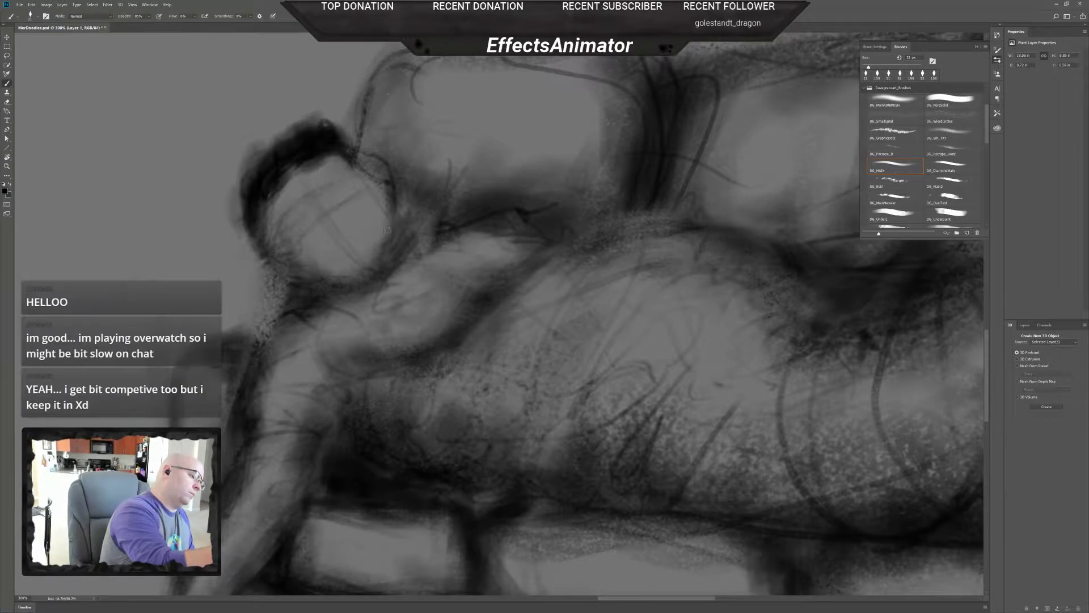
# - Enlarge the brush and darken the shadow along the underside of the chin and jaw, cleaning it up with the eraser
pyautogui.rightClick(344, 275)
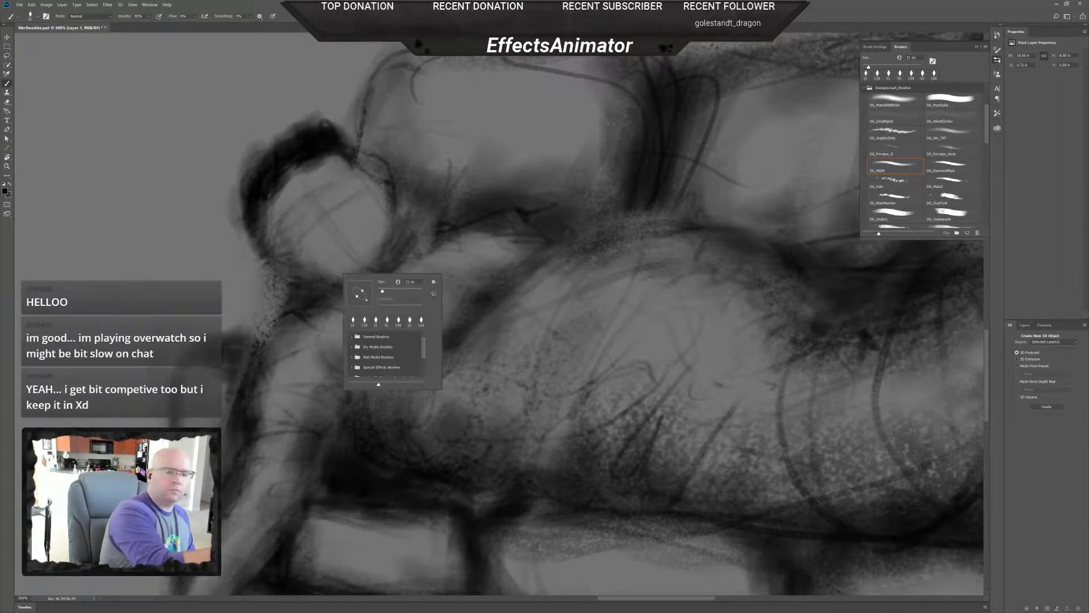
pyautogui.press('Escape')
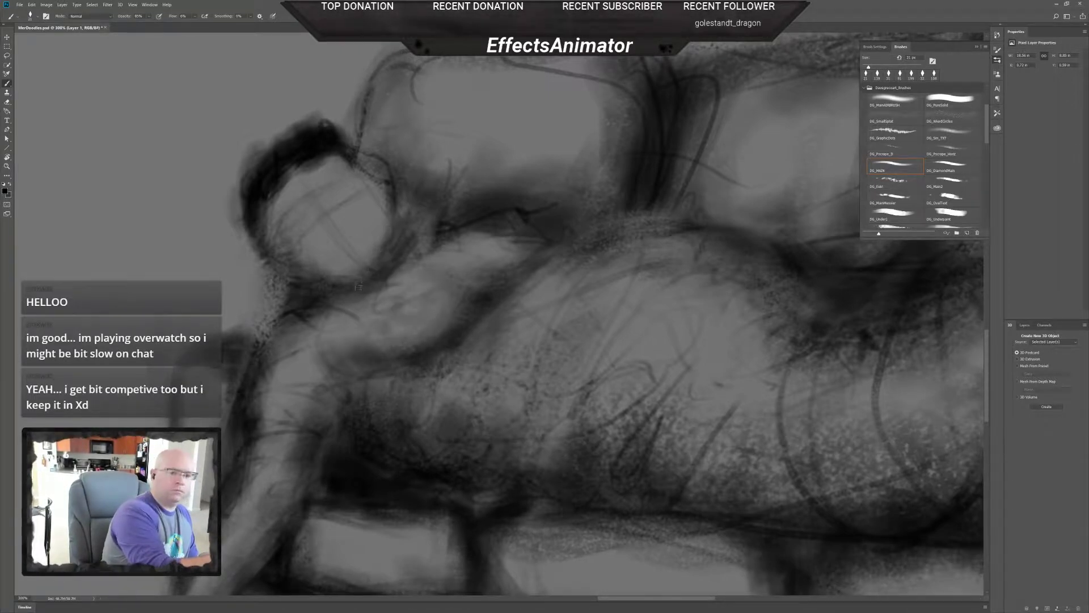
pyautogui.rightClick(349, 267)
pyautogui.moveTo(386, 285); pyautogui.dragTo(400, 285)
pyautogui.press('Return')
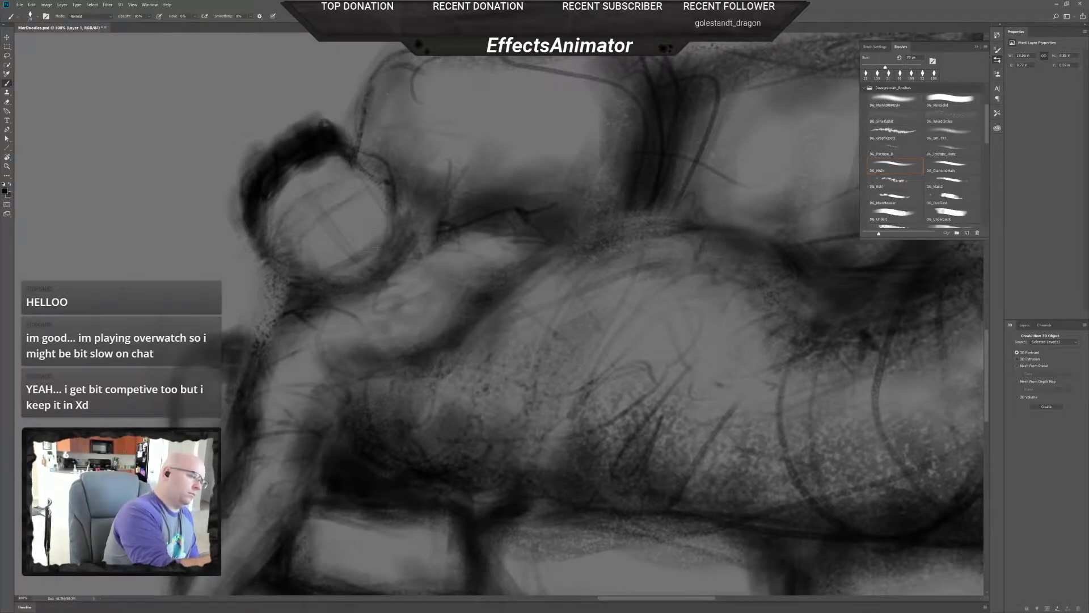
pyautogui.moveTo(329, 282); pyautogui.dragTo(354, 272)
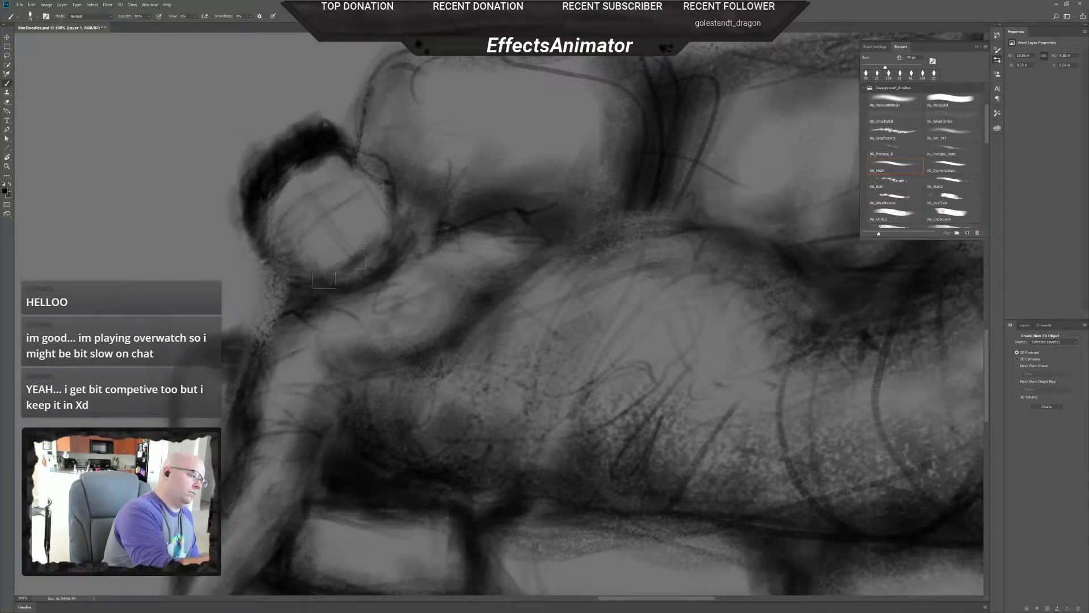
pyautogui.press('e')
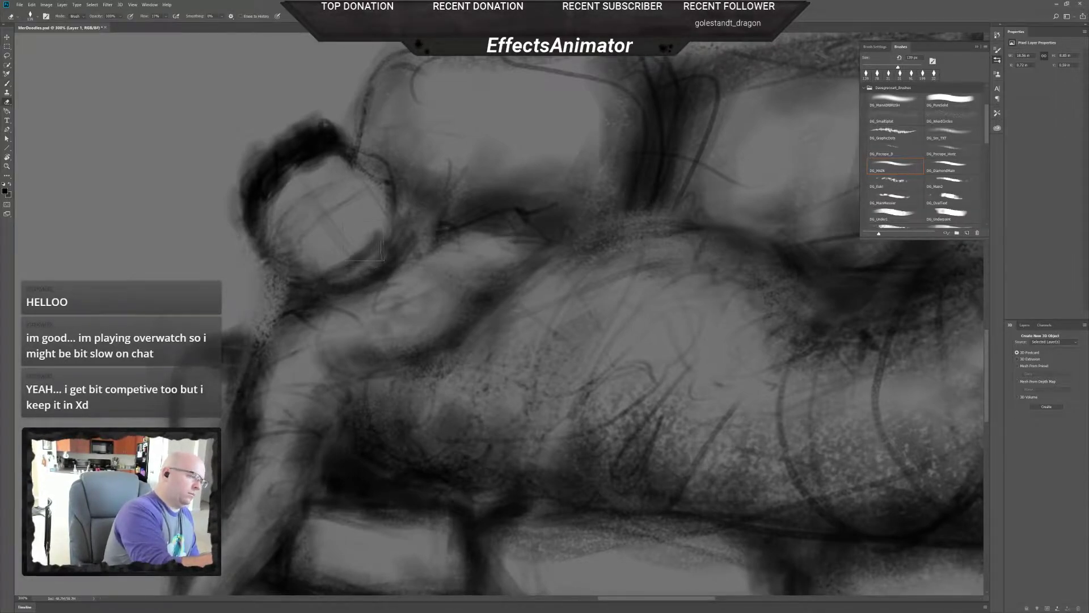
pyautogui.press('b')
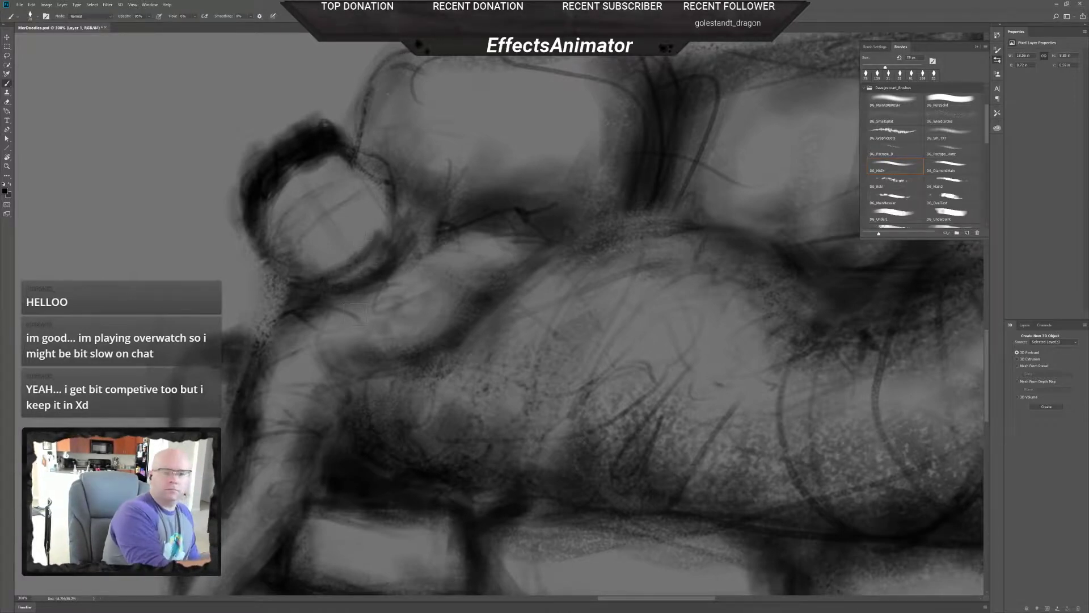
# - Lighten the neck shadow below the chin with the eraser, then refine the jaw's edge with a smaller brush
pyautogui.rightClick(329, 282)
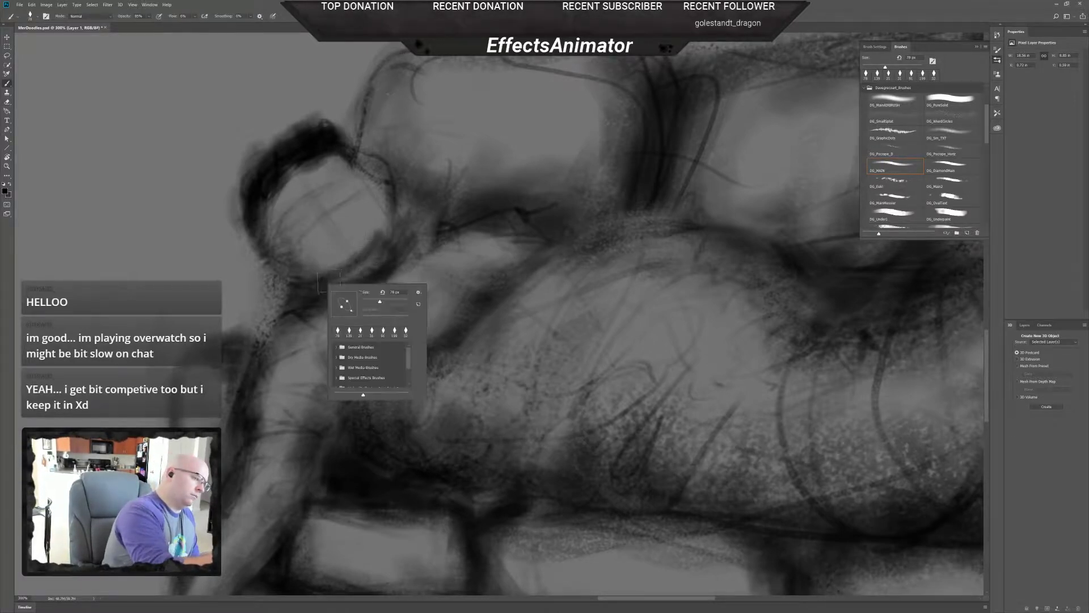
pyautogui.press('Escape')
pyautogui.press('e')
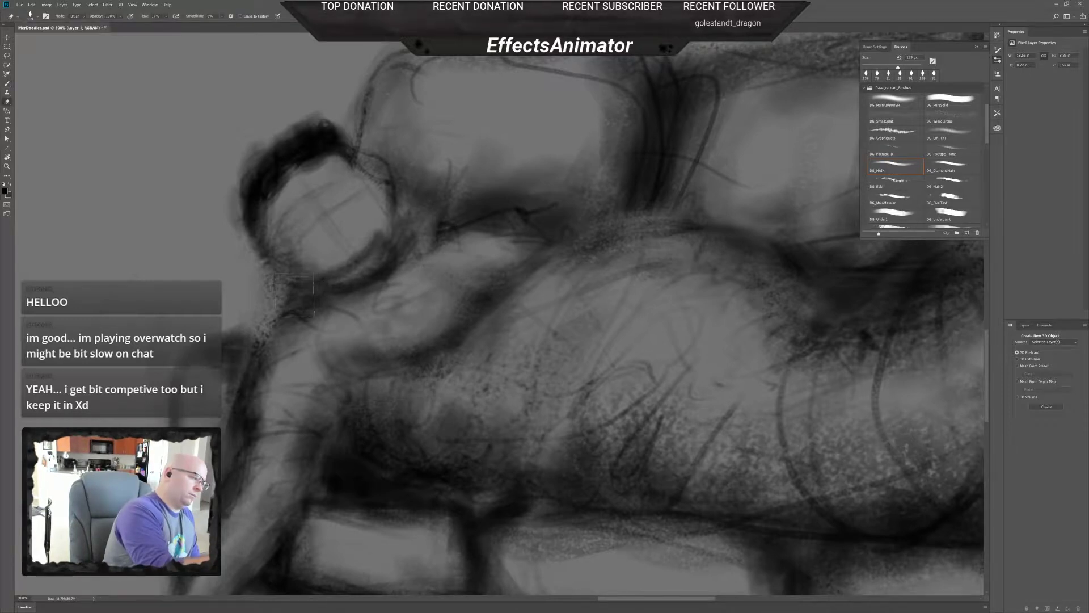
pyautogui.press('b')
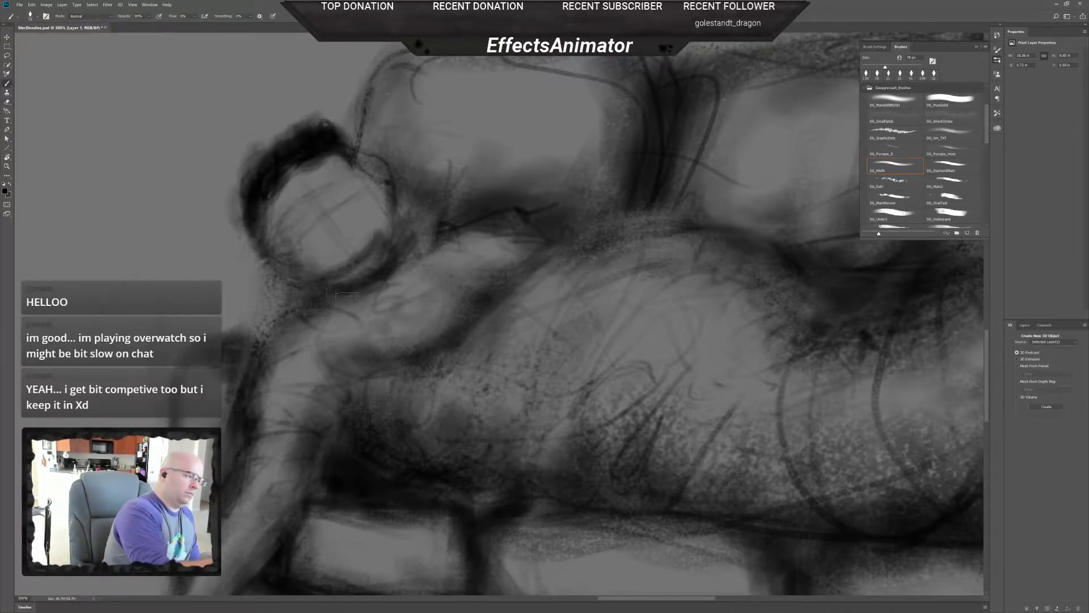
pyautogui.rightClick(343, 299)
pyautogui.click(377, 325)
pyautogui.click(334, 295)
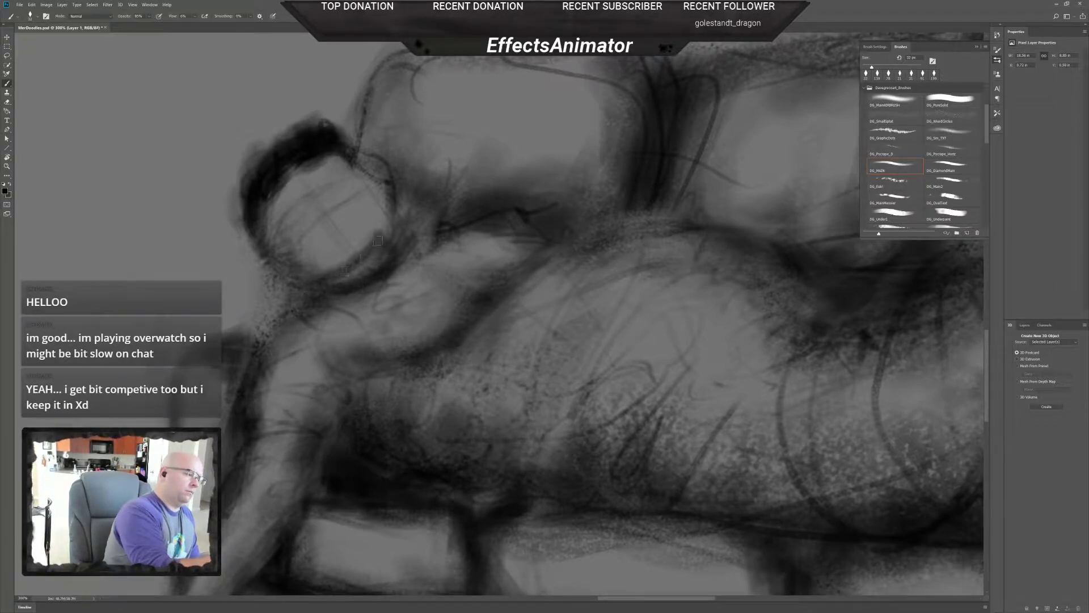
# - Soften the jaw shading with the eraser and redraw a thin, continuous jaw and chin contour using a finer brush
pyautogui.press('e')
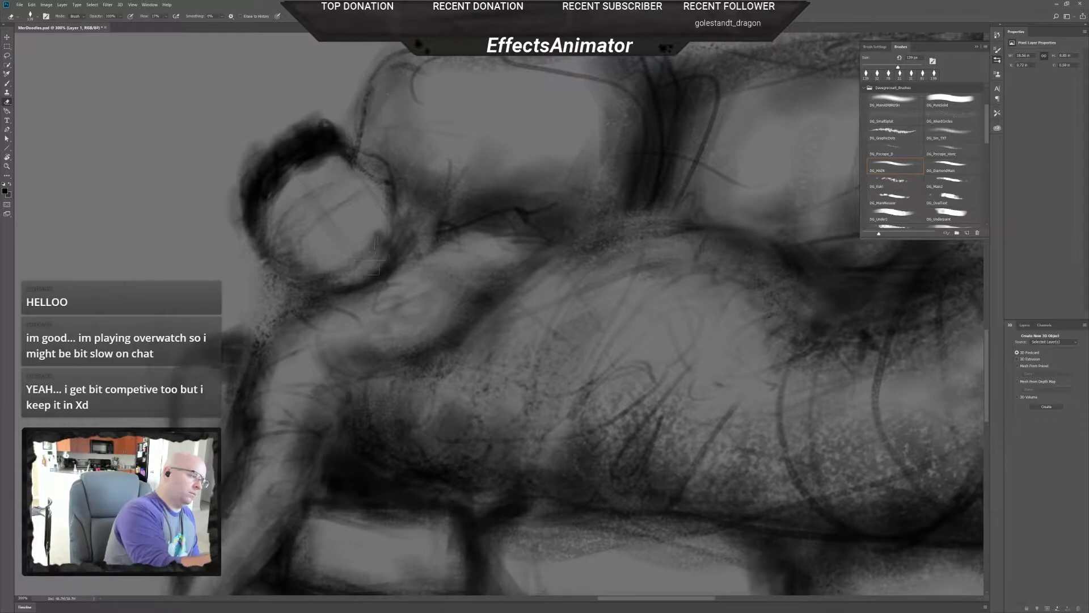
pyautogui.press('b')
pyautogui.rightClick(349, 272)
pyautogui.click(383, 286)
pyautogui.click(342, 271)
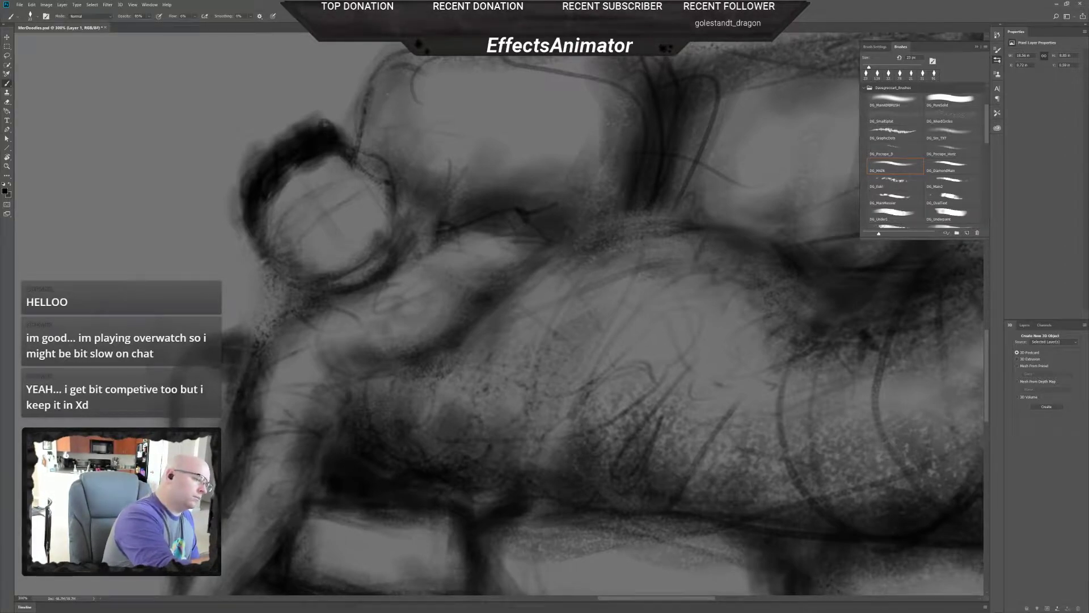
# - Enlarge the brush slightly and paint new dark eyes, a nose and a mouth on the cleared face
pyautogui.rightClick(338, 257)
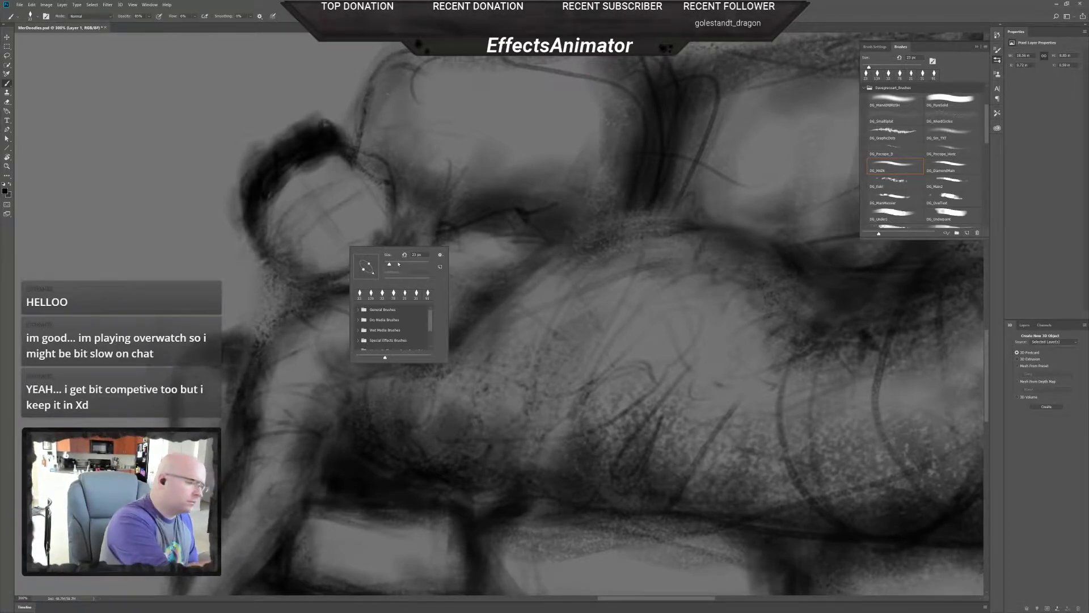
pyautogui.moveTo(389, 264); pyautogui.dragTo(396, 263)
pyautogui.press('Return')
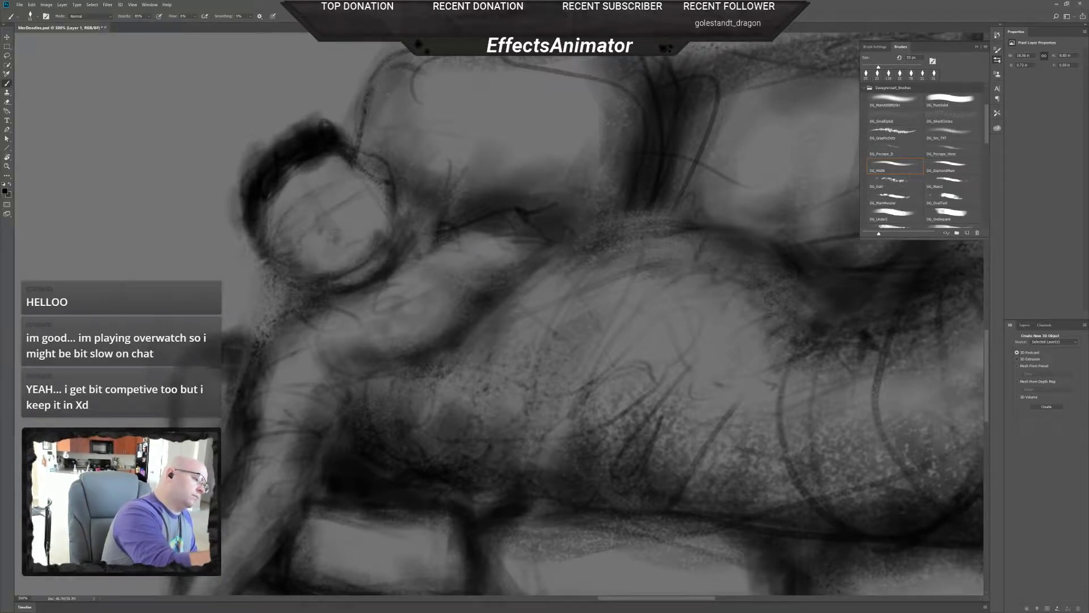
pyautogui.moveTo(334, 233)
pyautogui.mouseDown()
pyautogui.moveTo(355, 249)
pyautogui.moveTo(348, 244)
pyautogui.mouseUp()
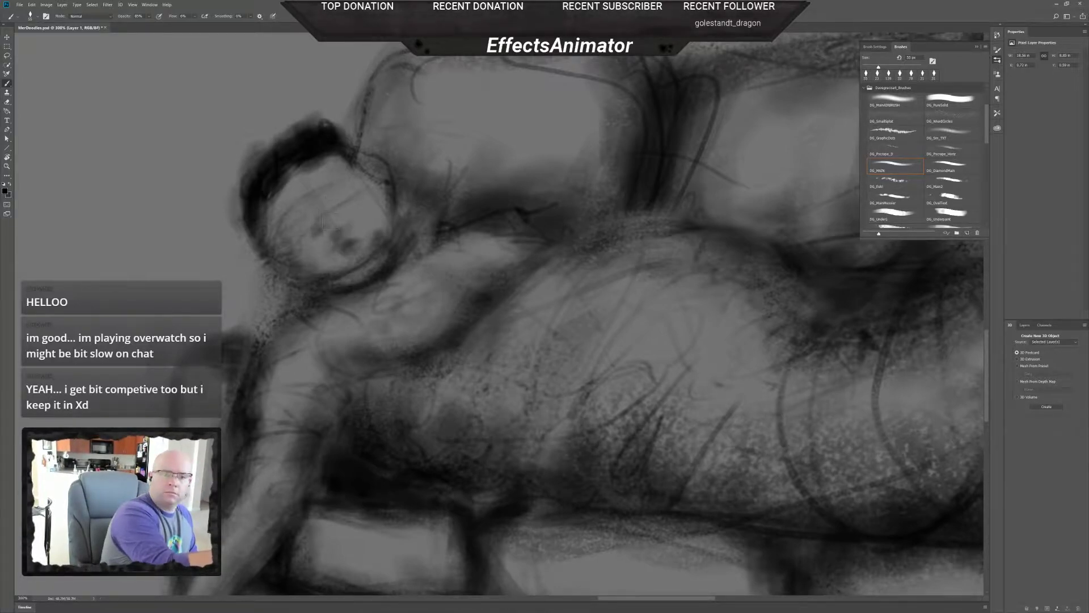
pyautogui.moveTo(312, 221)
pyautogui.mouseDown()
pyautogui.moveTo(299, 238)
pyautogui.moveTo(348, 206)
pyautogui.moveTo(301, 242)
pyautogui.moveTo(349, 203)
pyautogui.moveTo(340, 224)
pyautogui.moveTo(352, 204)
pyautogui.mouseUp()
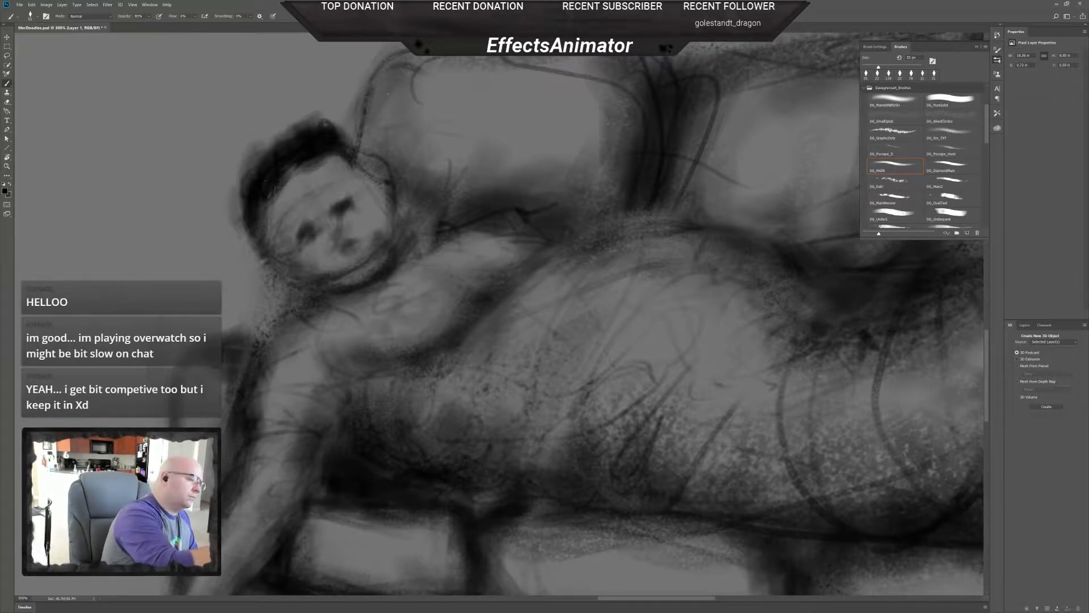
# - Adjust the eraser and trim the inner edge of the hair to round out the forehead
pyautogui.press('e')
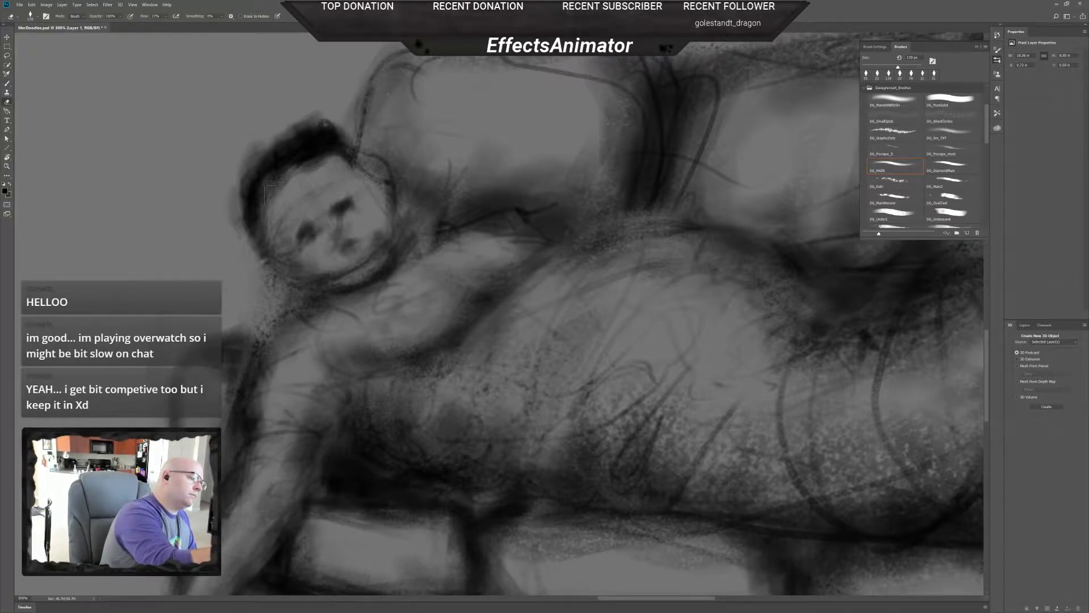
pyautogui.rightClick(303, 188)
pyautogui.moveTo(280, 188)
pyautogui.mouseDown()
pyautogui.moveTo(338, 156)
pyautogui.moveTo(275, 183)
pyautogui.moveTo(270, 200)
pyautogui.mouseUp()
pyautogui.moveTo(276, 177); pyautogui.dragTo(320, 156)
pyautogui.press('b')
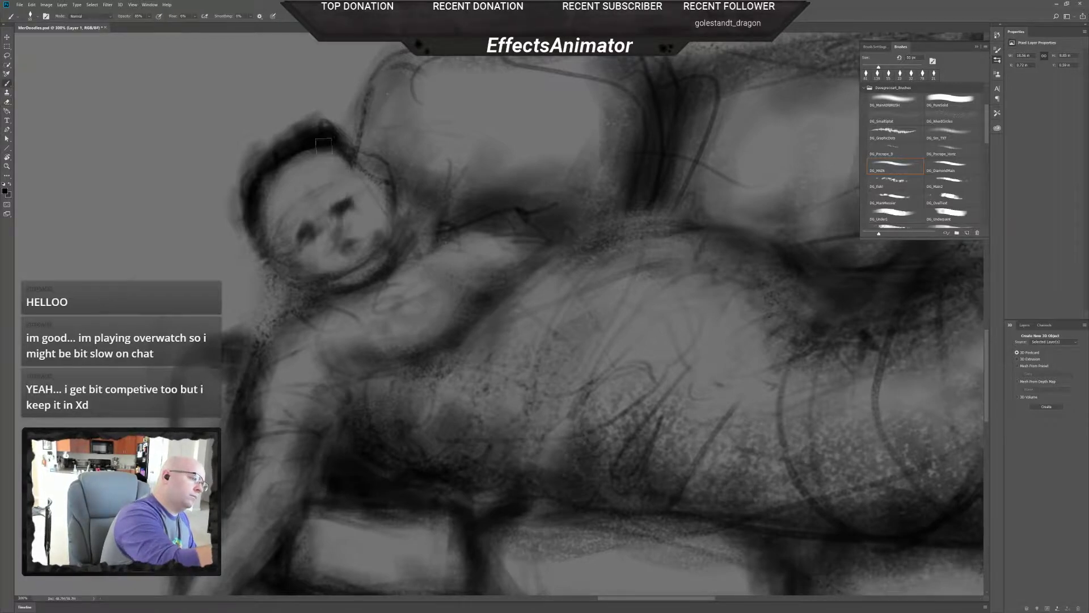
# - Darken the hair near the ear and erase along the forehead to thin the hairline on the opposite side
pyautogui.moveTo(271, 170); pyautogui.dragTo(265, 232)
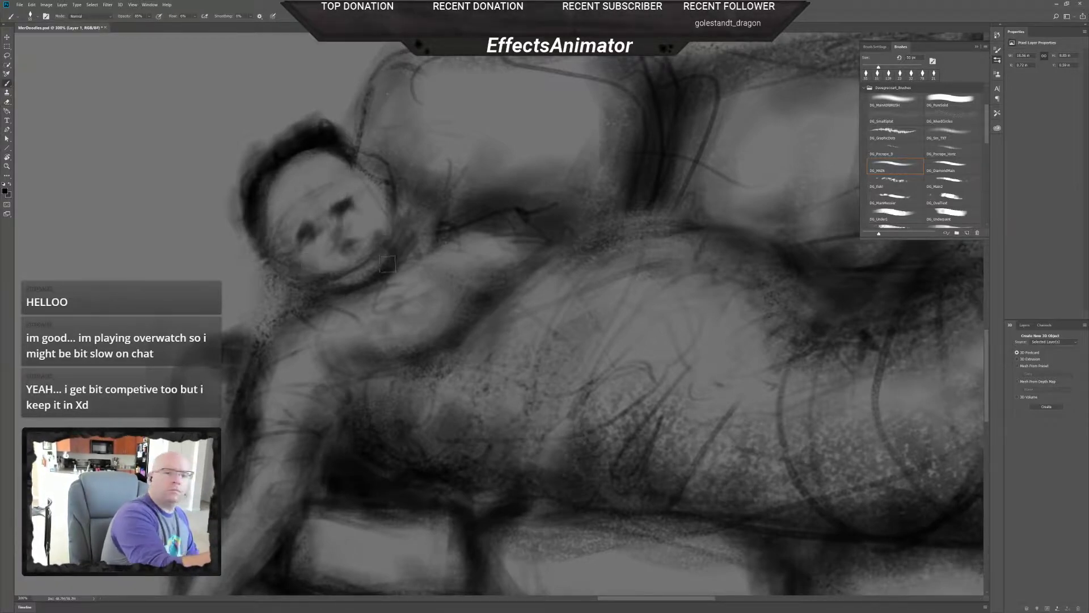
pyautogui.moveTo(327, 149)
pyautogui.mouseDown()
pyautogui.moveTo(340, 164)
pyautogui.moveTo(309, 146)
pyautogui.moveTo(352, 170)
pyautogui.moveTo(325, 152)
pyautogui.moveTo(351, 162)
pyautogui.moveTo(343, 143)
pyautogui.mouseUp()
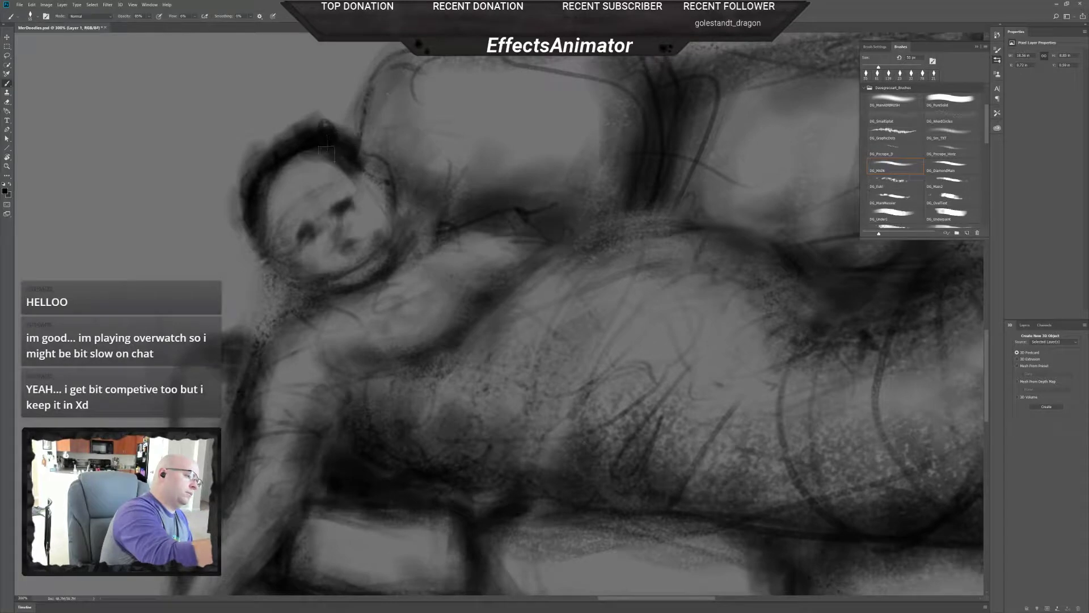
pyautogui.press('e')
pyautogui.moveTo(261, 193)
pyautogui.mouseDown()
pyautogui.moveTo(278, 237)
pyautogui.moveTo(274, 165)
pyautogui.mouseUp()
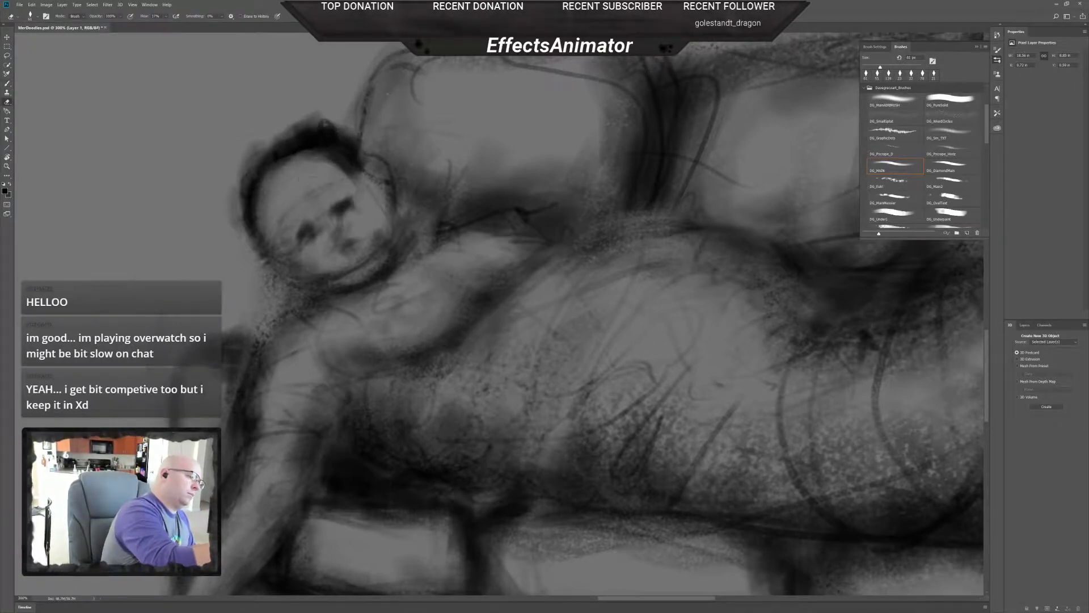
pyautogui.press('b')
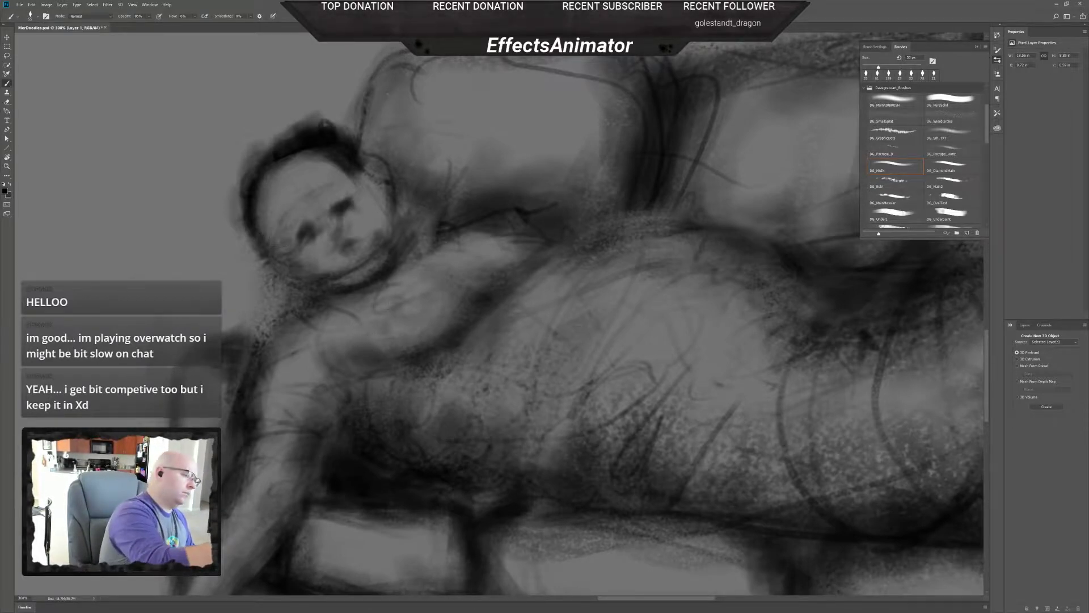
# - Erase the facial features and repaint the eyes, nose and downturned mouth farther from the ear
pyautogui.press('e')
pyautogui.moveTo(305, 244)
pyautogui.mouseDown()
pyautogui.moveTo(346, 206)
pyautogui.moveTo(322, 194)
pyautogui.moveTo(349, 242)
pyautogui.moveTo(310, 222)
pyautogui.moveTo(305, 259)
pyautogui.moveTo(279, 236)
pyautogui.moveTo(323, 200)
pyautogui.moveTo(323, 245)
pyautogui.mouseUp()
pyautogui.press('b')
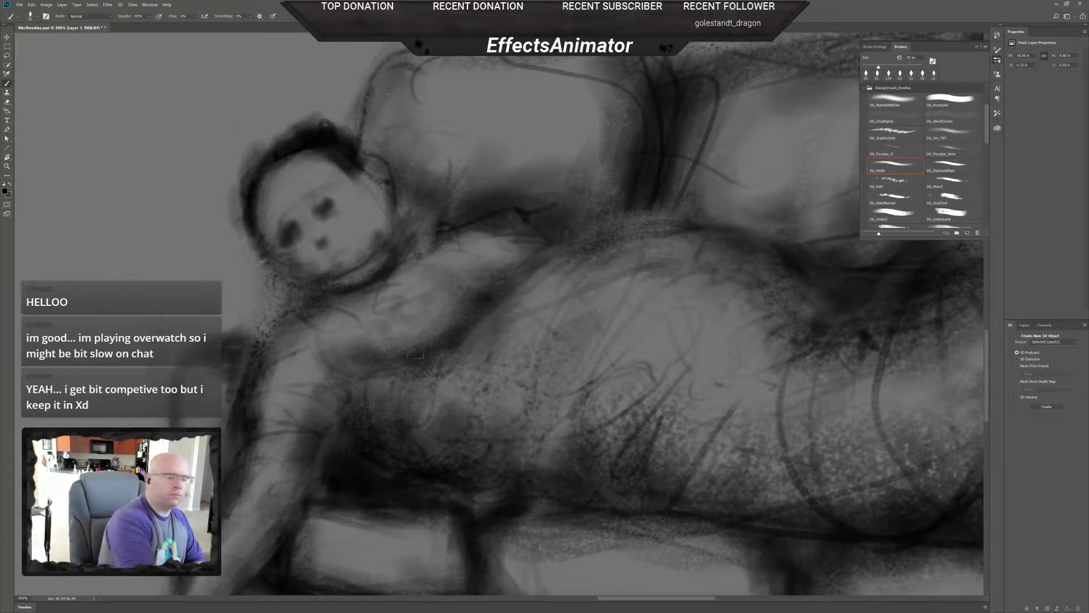
pyautogui.moveTo(335, 250); pyautogui.dragTo(335, 256)
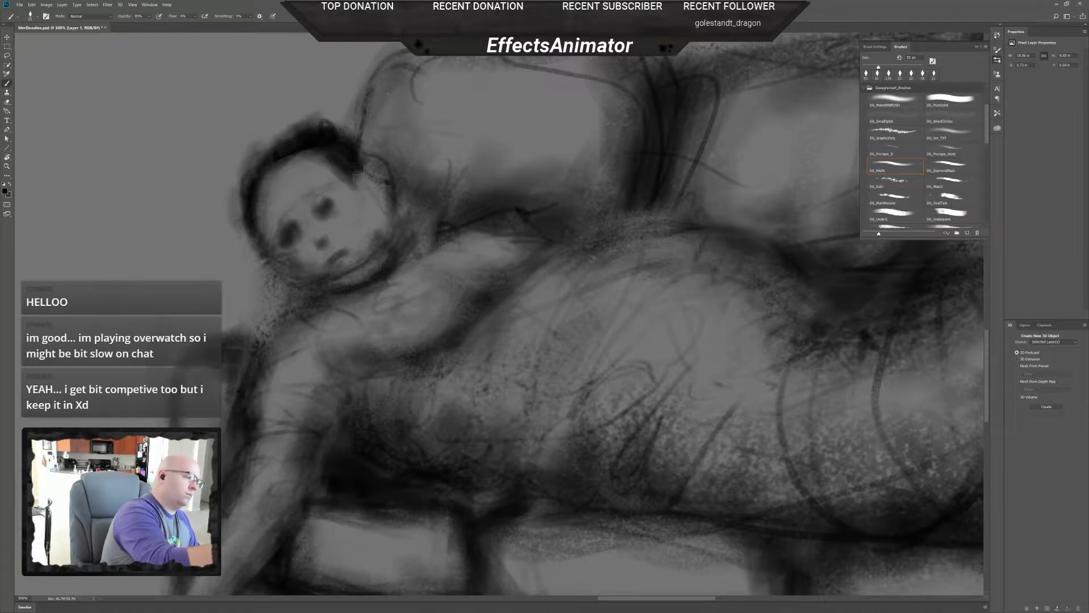
# - Open the brush size and preset options beside the face
pyautogui.rightClick(361, 189)
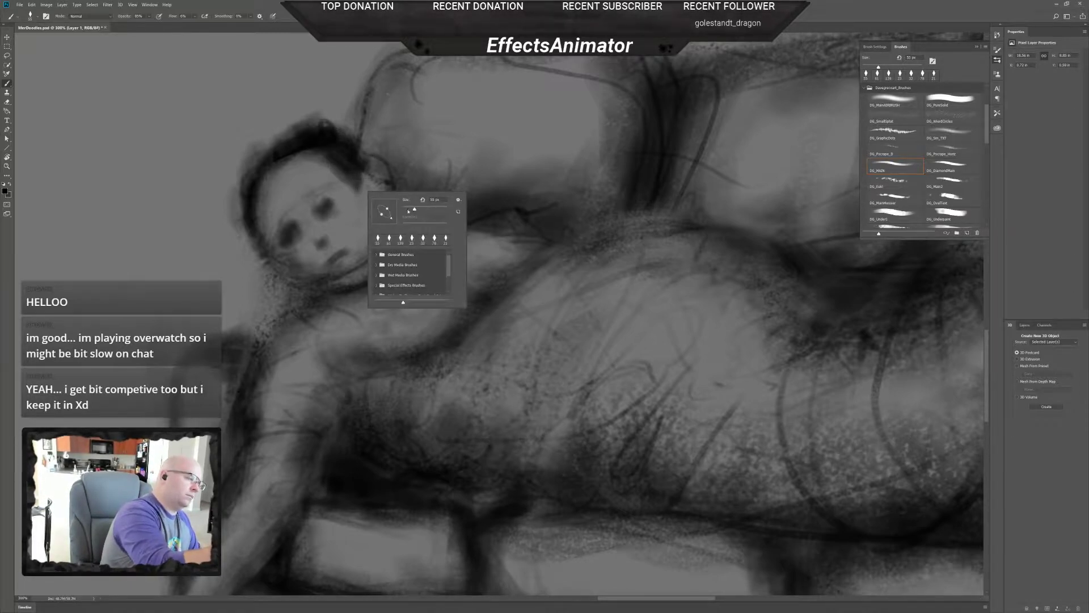
# - Reduce the brush size in stages and paint dark detail into the reclining figure's ear
pyautogui.click(408, 210)
pyautogui.press('Return')
pyautogui.moveTo(366, 178); pyautogui.dragTo(379, 202)
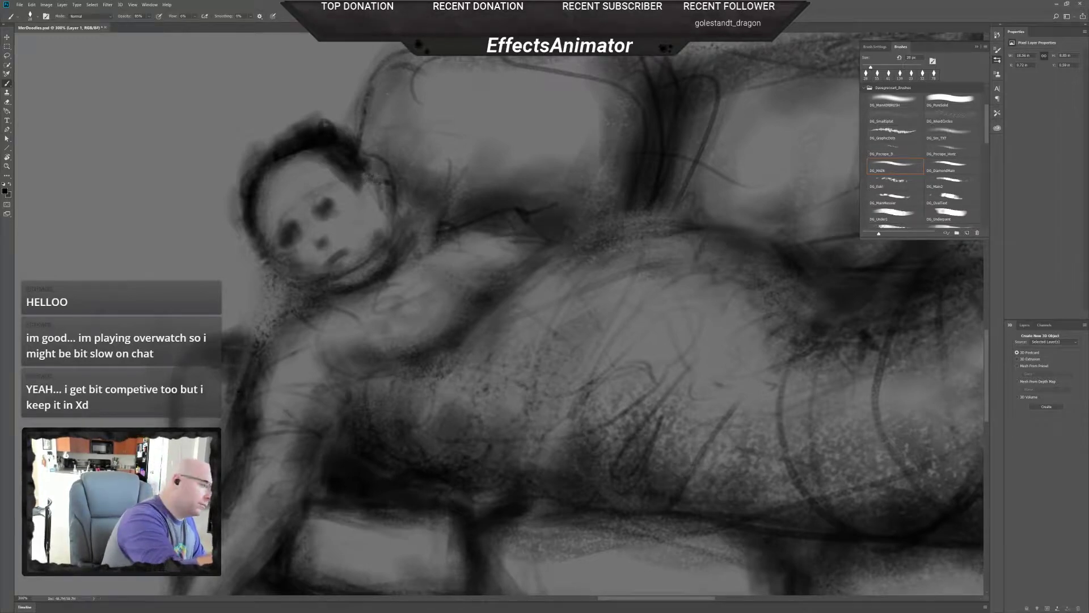
pyautogui.rightClick(366, 190)
pyautogui.moveTo(405, 206); pyautogui.dragTo(403, 205)
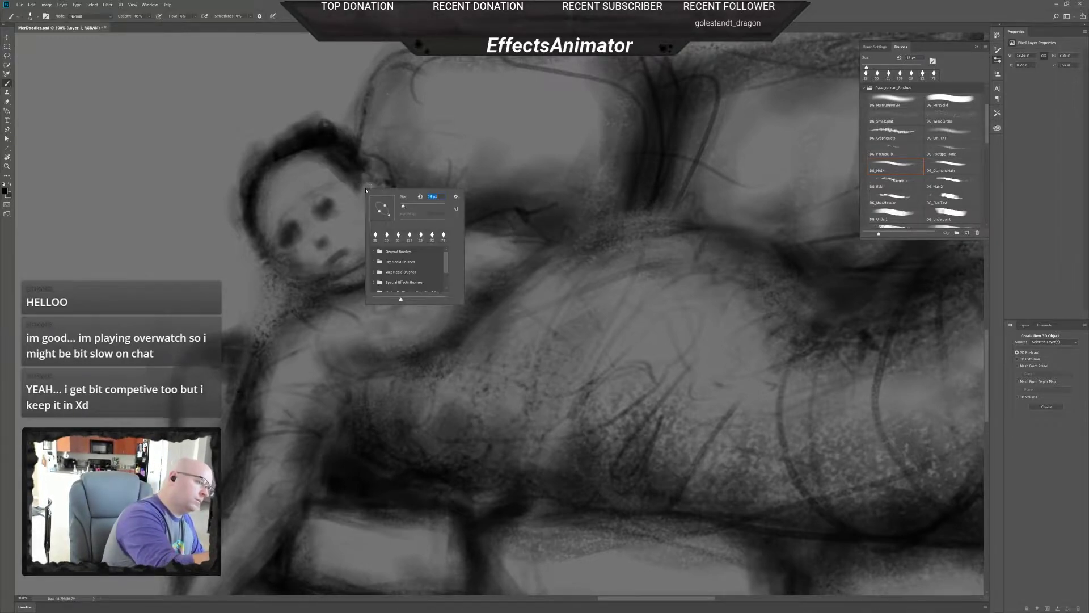
pyautogui.press('Return')
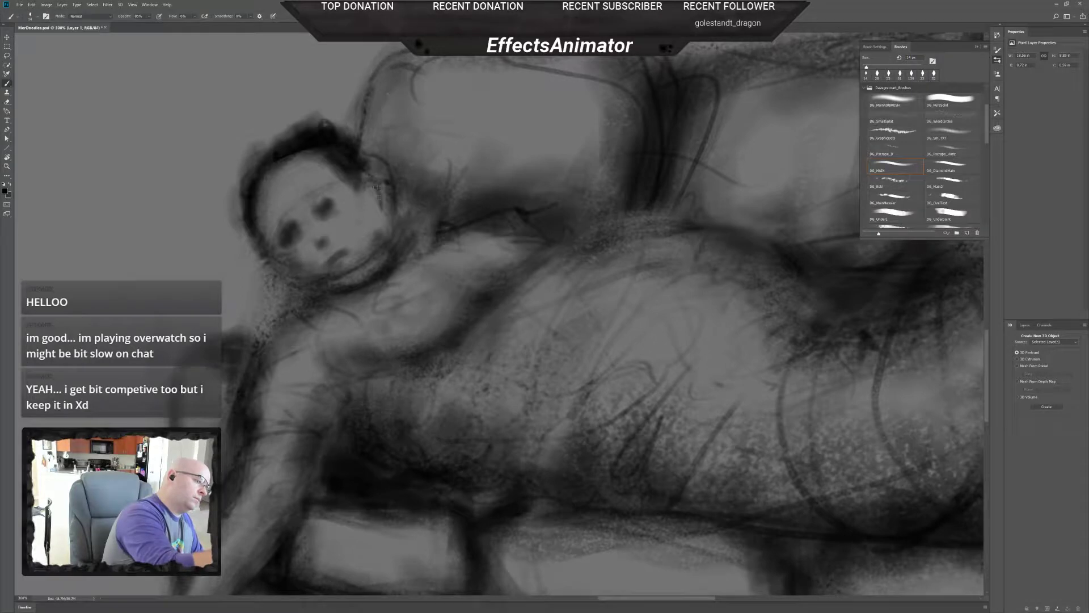
pyautogui.moveTo(377, 198); pyautogui.dragTo(369, 189)
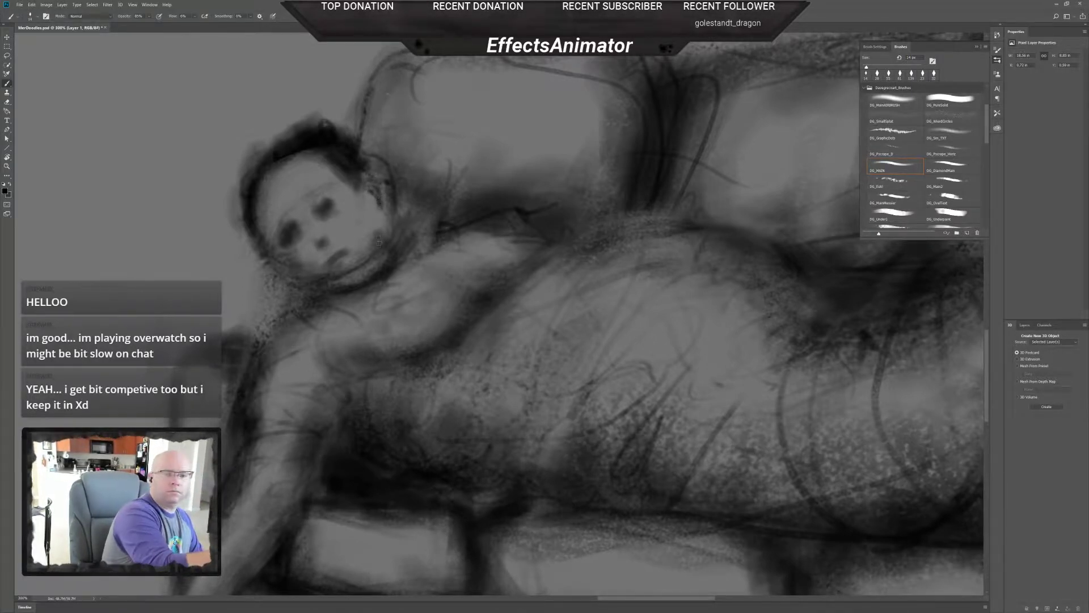
# - Erase the round outline behind the figure's jaw and repaint the jaw shadow with a 40 px brush
pyautogui.press('e')
pyautogui.moveTo(375, 245)
pyautogui.mouseDown()
pyautogui.moveTo(391, 232)
pyautogui.moveTo(391, 260)
pyautogui.mouseUp()
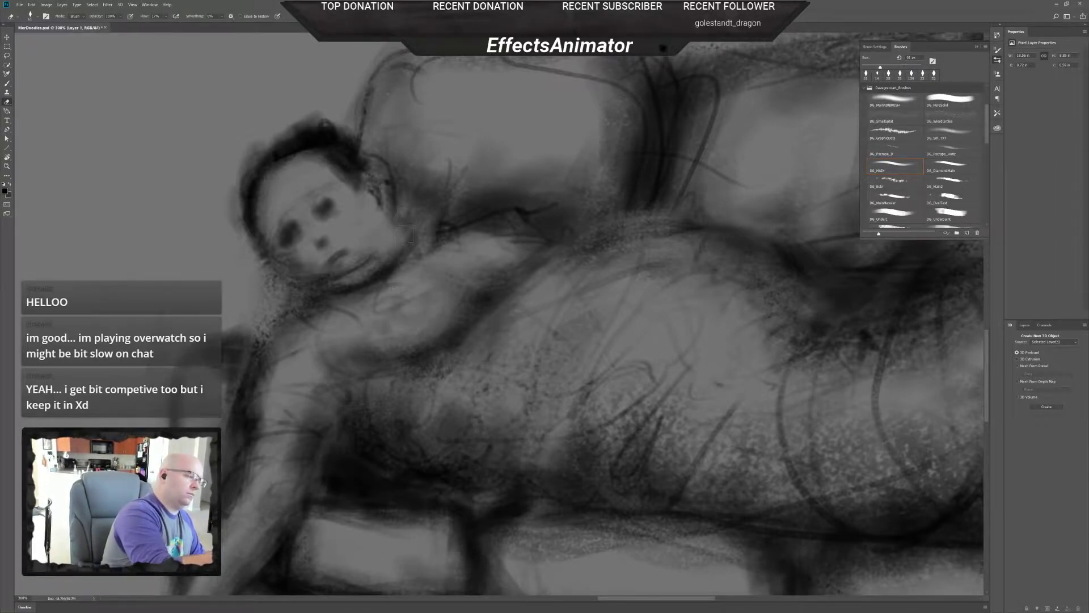
pyautogui.press('b')
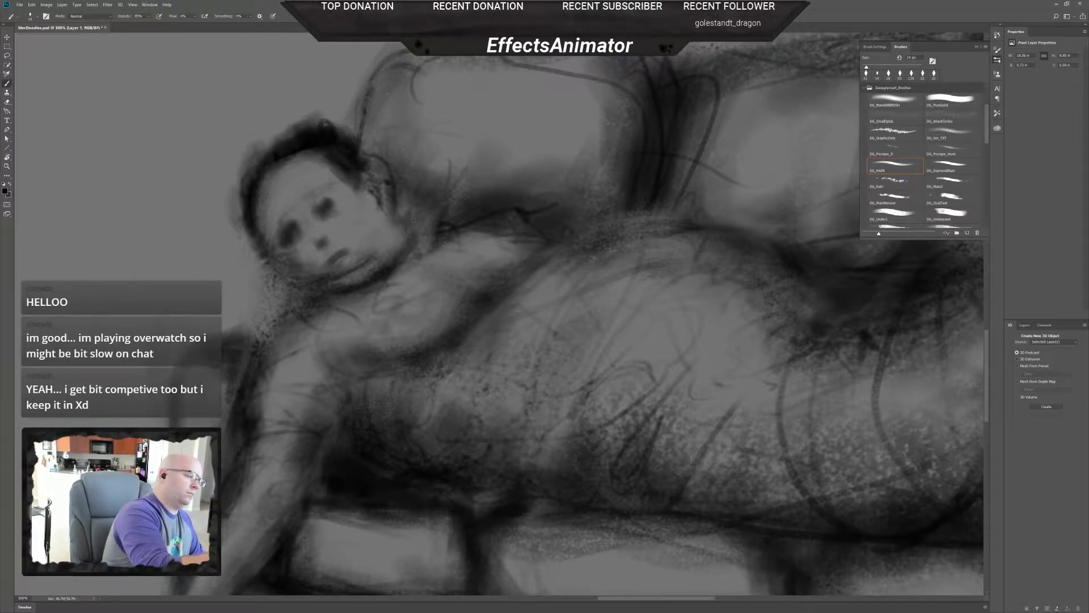
pyautogui.rightClick(375, 251)
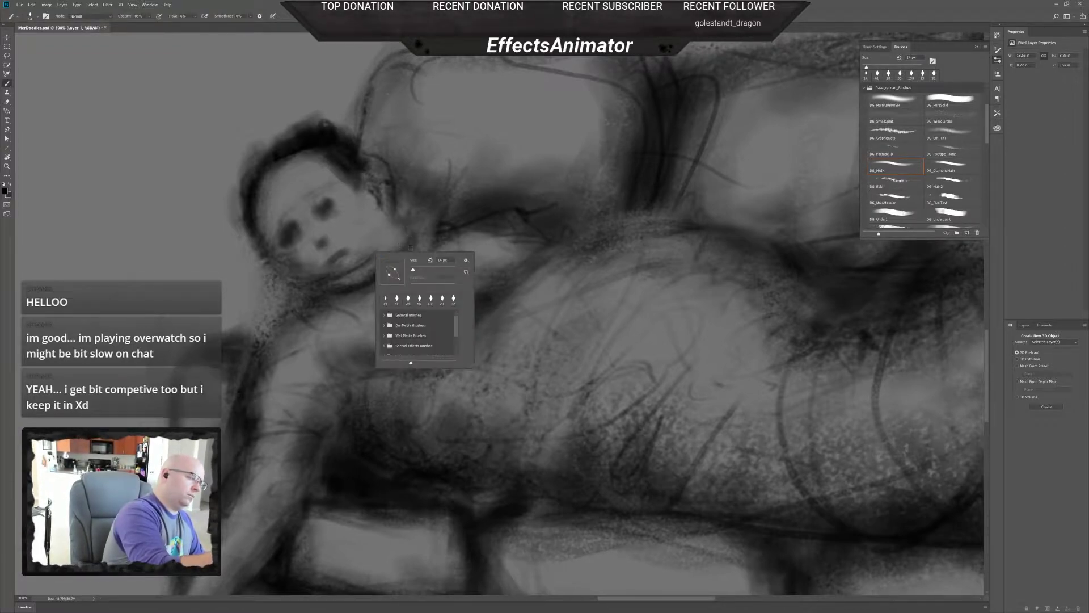
pyautogui.write('40')
pyautogui.press('Return')
pyautogui.moveTo(379, 249)
pyautogui.mouseDown()
pyautogui.moveTo(386, 240)
pyautogui.moveTo(373, 255)
pyautogui.mouseUp()
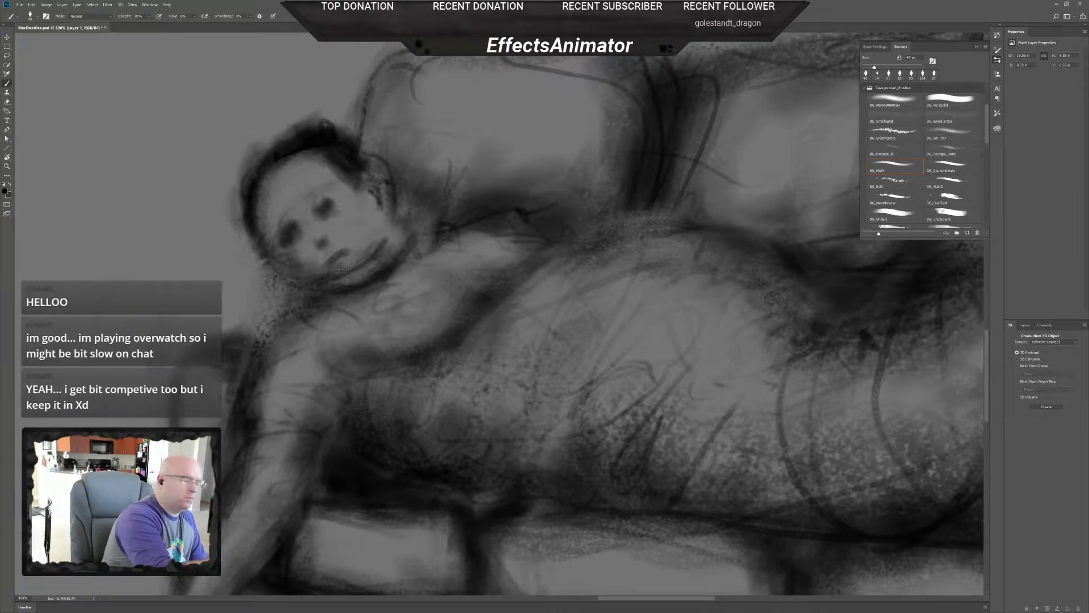
# - Refine the figure's chin and jawline by alternating between erasing and painting
pyautogui.press('e')
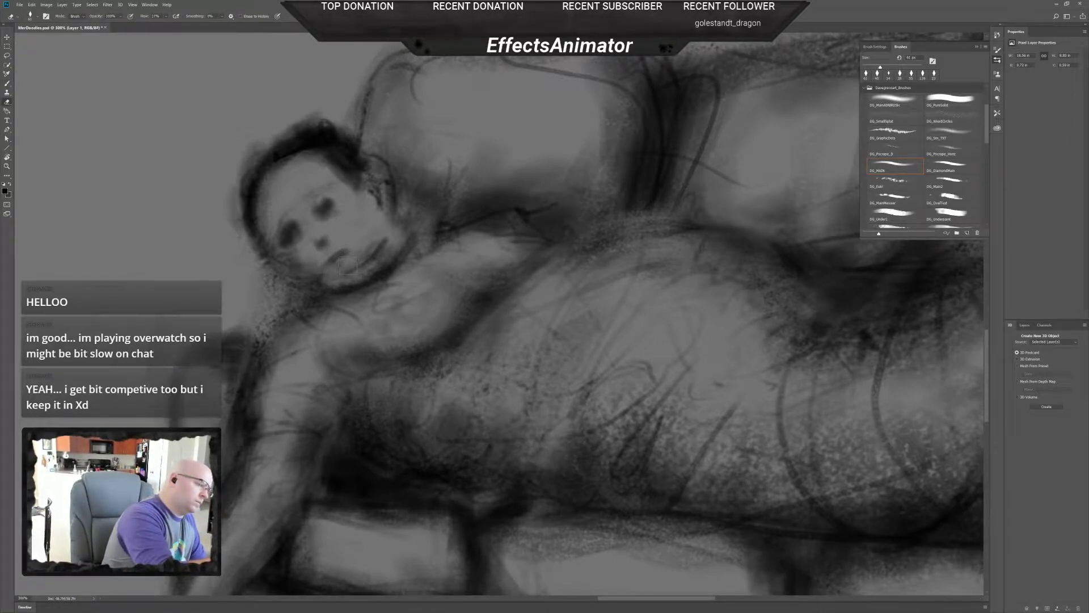
pyautogui.press('b')
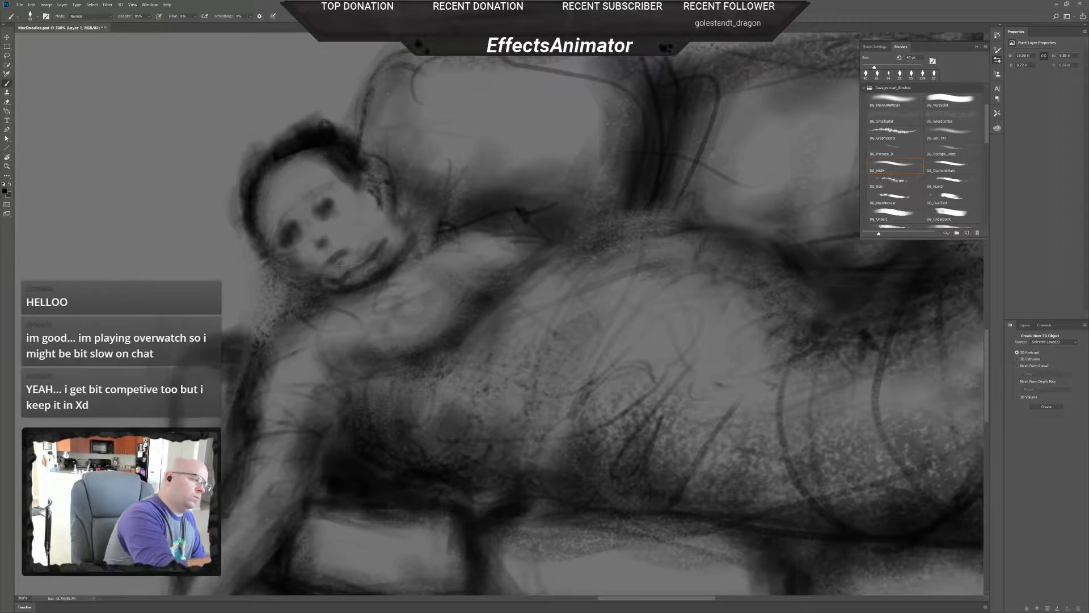
pyautogui.press('e')
pyautogui.press('b')
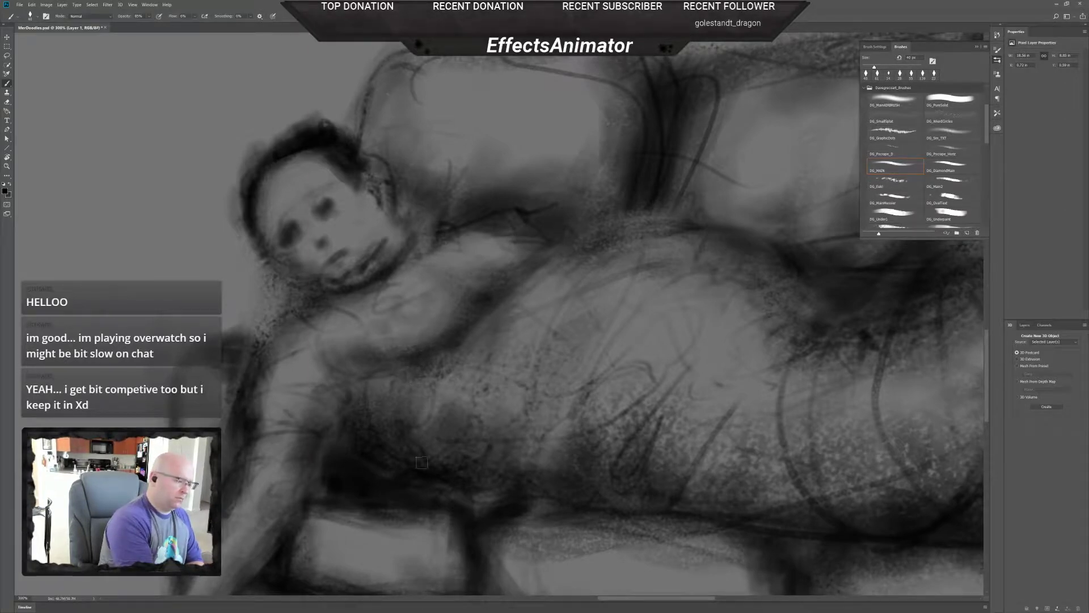
# - Shade below the figure's chest and across the torso and hip with progressively larger brush sizes
pyautogui.rightClick(364, 373)
pyautogui.moveTo(374, 374)
pyautogui.mouseDown()
pyautogui.moveTo(341, 380)
pyautogui.moveTo(391, 381)
pyautogui.moveTo(415, 371)
pyautogui.moveTo(347, 375)
pyautogui.moveTo(414, 366)
pyautogui.moveTo(393, 386)
pyautogui.moveTo(372, 386)
pyautogui.moveTo(371, 372)
pyautogui.moveTo(402, 362)
pyautogui.moveTo(409, 376)
pyautogui.moveTo(337, 362)
pyautogui.moveTo(359, 378)
pyautogui.moveTo(360, 395)
pyautogui.moveTo(347, 399)
pyautogui.moveTo(340, 429)
pyautogui.moveTo(373, 398)
pyautogui.moveTo(386, 419)
pyautogui.moveTo(386, 379)
pyautogui.moveTo(399, 457)
pyautogui.moveTo(383, 382)
pyautogui.moveTo(362, 409)
pyautogui.moveTo(391, 409)
pyautogui.moveTo(383, 399)
pyautogui.moveTo(415, 470)
pyautogui.moveTo(401, 448)
pyautogui.moveTo(343, 435)
pyautogui.moveTo(472, 579)
pyautogui.moveTo(483, 523)
pyautogui.mouseUp()
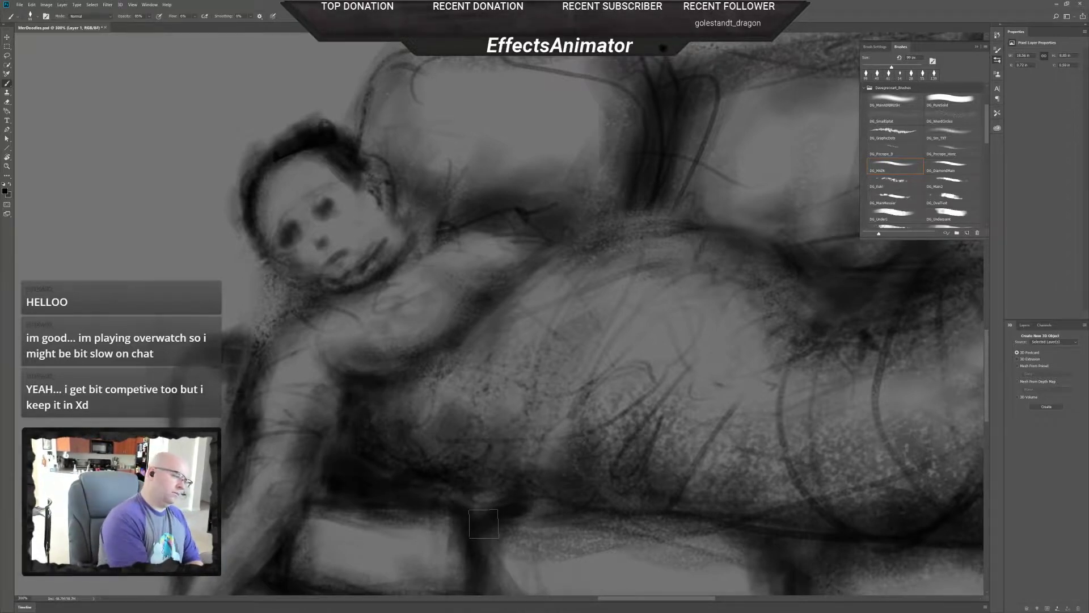
pyautogui.rightClick(539, 352)
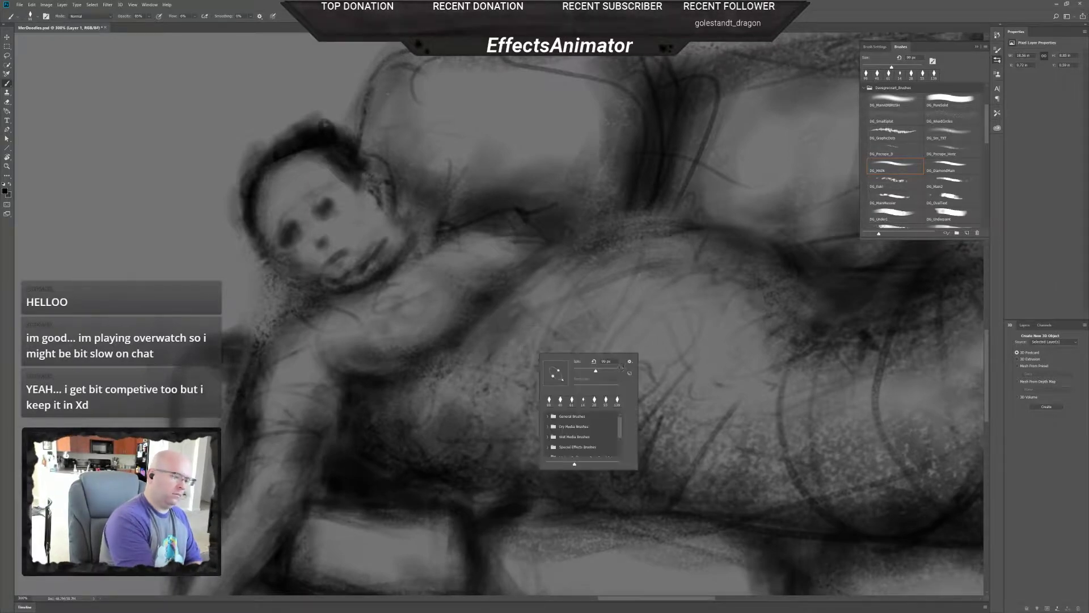
pyautogui.moveTo(609, 370); pyautogui.dragTo(606, 371)
pyautogui.moveTo(483, 374)
pyautogui.mouseDown()
pyautogui.moveTo(508, 335)
pyautogui.moveTo(521, 386)
pyautogui.mouseUp()
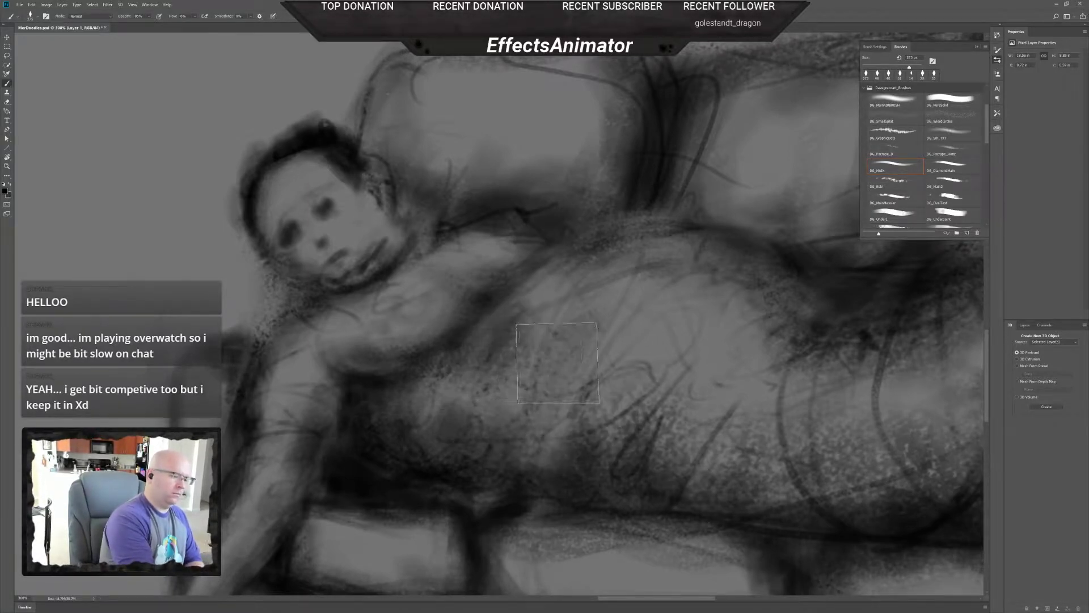
pyautogui.moveTo(598, 379)
pyautogui.mouseDown()
pyautogui.moveTo(549, 332)
pyautogui.moveTo(515, 338)
pyautogui.moveTo(547, 408)
pyautogui.moveTo(494, 435)
pyautogui.moveTo(554, 464)
pyautogui.moveTo(577, 455)
pyautogui.moveTo(537, 443)
pyautogui.moveTo(558, 491)
pyautogui.moveTo(583, 493)
pyautogui.mouseUp()
pyautogui.moveTo(698, 498)
pyautogui.mouseDown()
pyautogui.moveTo(742, 489)
pyautogui.moveTo(687, 494)
pyautogui.moveTo(742, 499)
pyautogui.mouseUp()
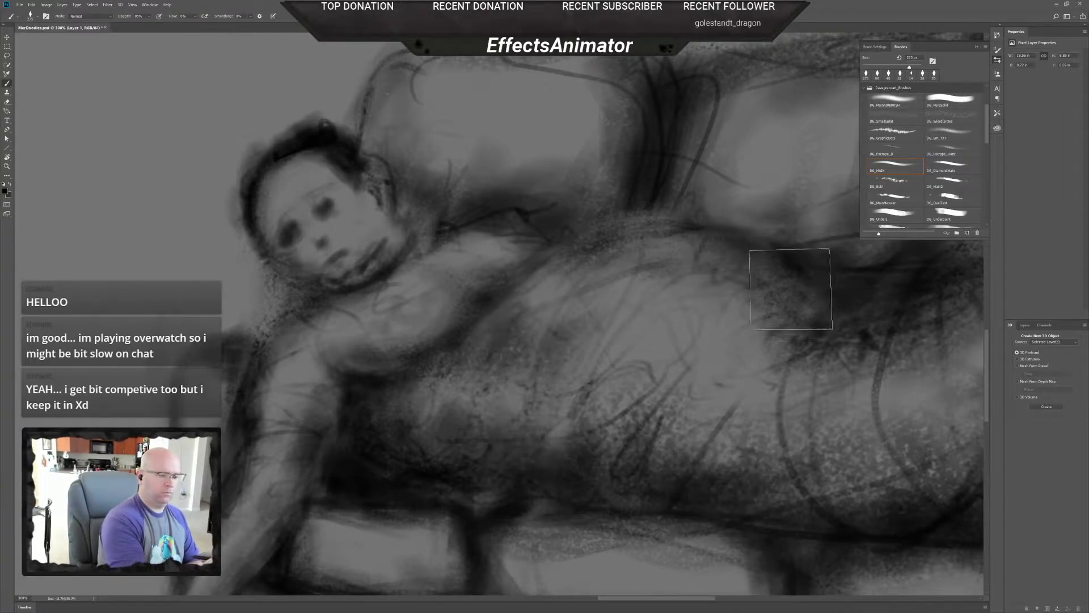
pyautogui.moveTo(815, 301)
pyautogui.mouseDown()
pyautogui.moveTo(806, 267)
pyautogui.moveTo(755, 249)
pyautogui.moveTo(752, 229)
pyautogui.moveTo(612, 236)
pyautogui.moveTo(558, 312)
pyautogui.mouseUp()
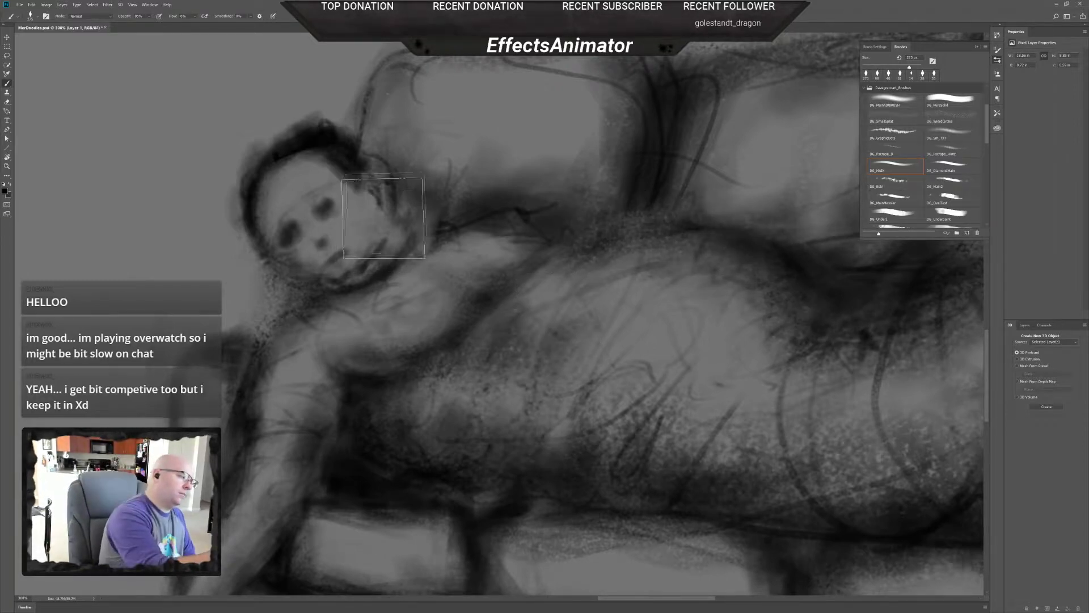
# - Shade the figure's cheek, jaw and neck with the large brush and lighten the chin area with a 75 px eraser
pyautogui.moveTo(397, 222)
pyautogui.mouseDown()
pyautogui.moveTo(396, 232)
pyautogui.moveTo(372, 203)
pyautogui.moveTo(358, 234)
pyautogui.mouseUp()
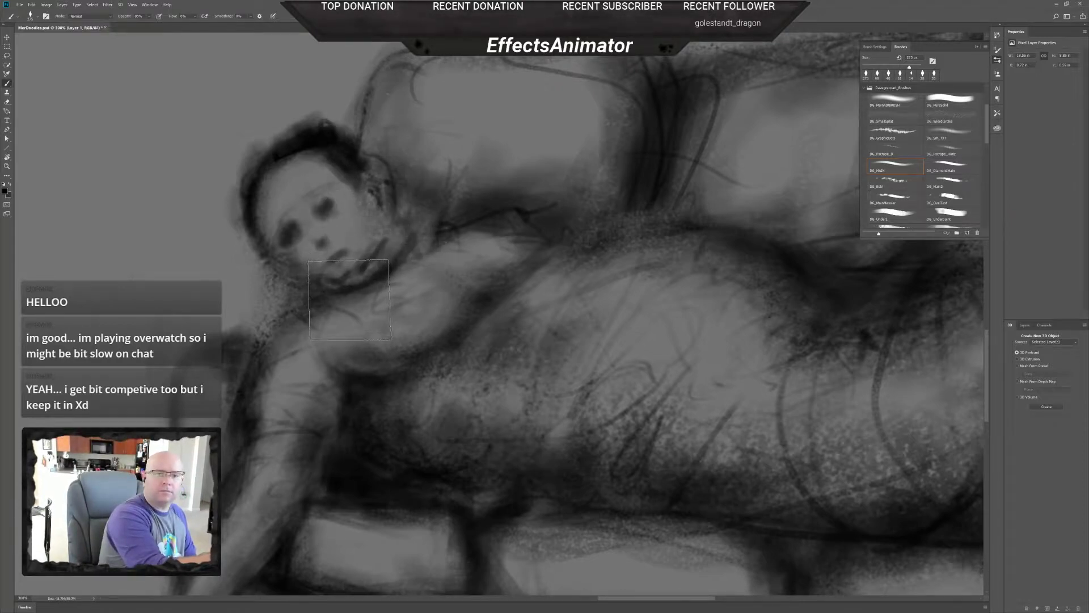
pyautogui.moveTo(308, 251)
pyautogui.mouseDown()
pyautogui.moveTo(317, 271)
pyautogui.moveTo(274, 229)
pyautogui.moveTo(305, 247)
pyautogui.moveTo(333, 243)
pyautogui.moveTo(337, 266)
pyautogui.moveTo(318, 281)
pyautogui.moveTo(303, 268)
pyautogui.moveTo(330, 275)
pyautogui.mouseUp()
pyautogui.press('e')
pyautogui.rightClick(315, 272)
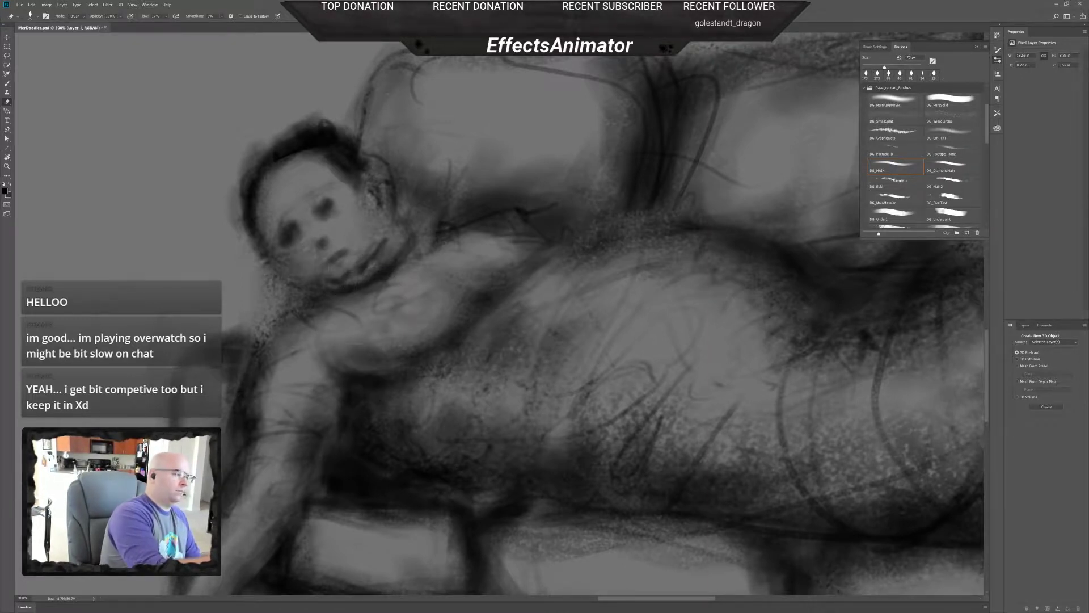
# - Darken and extend the eye socket nearer the ear with a smaller brush and trim its shape with the eraser
pyautogui.press('b')
pyautogui.rightClick(326, 232)
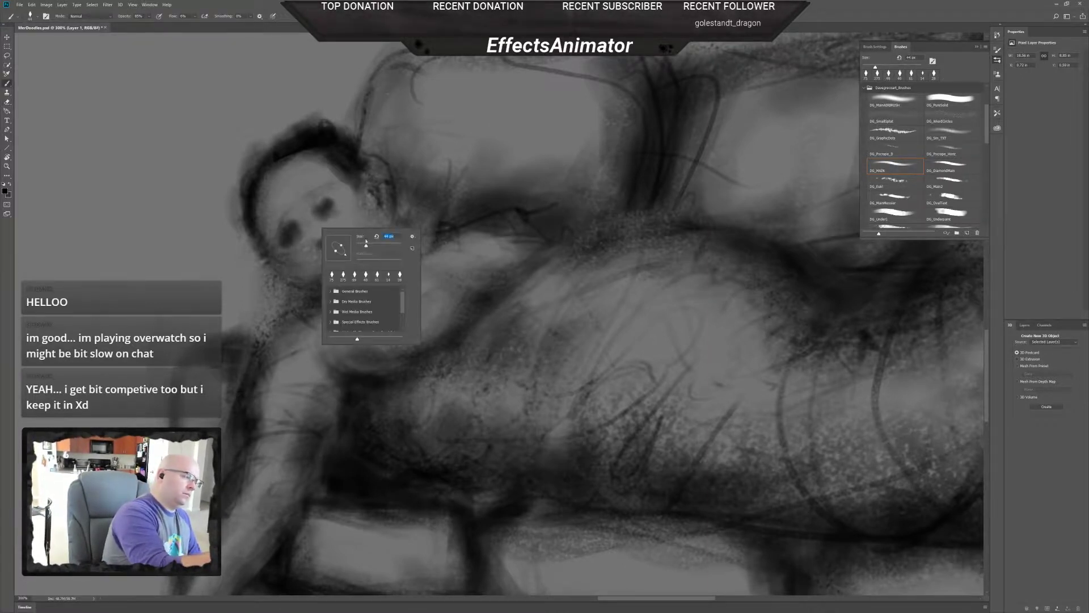
pyautogui.click(321, 214)
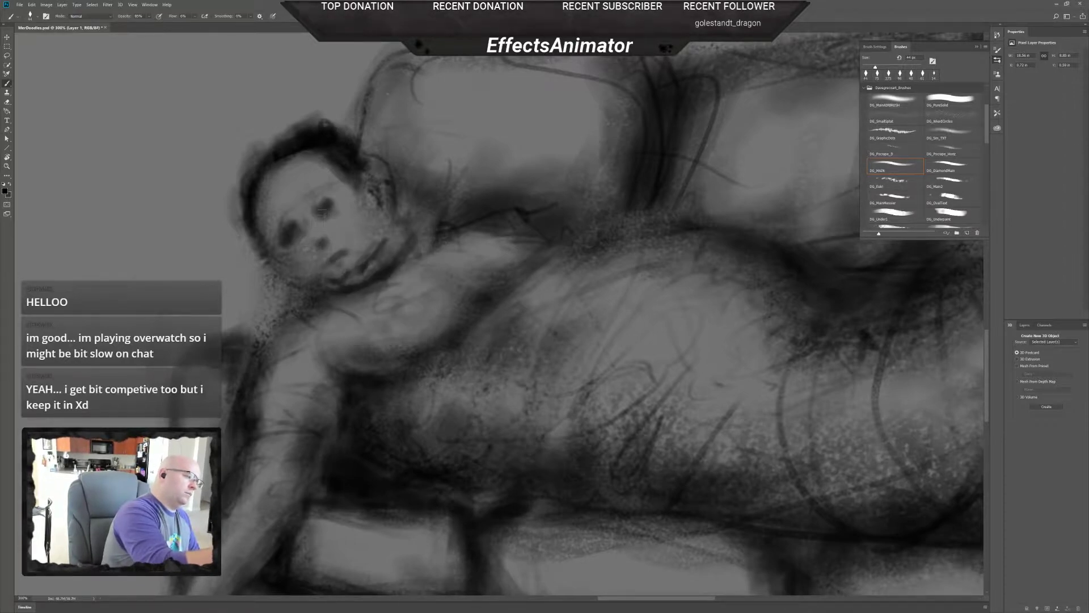
pyautogui.moveTo(316, 213); pyautogui.dragTo(340, 230)
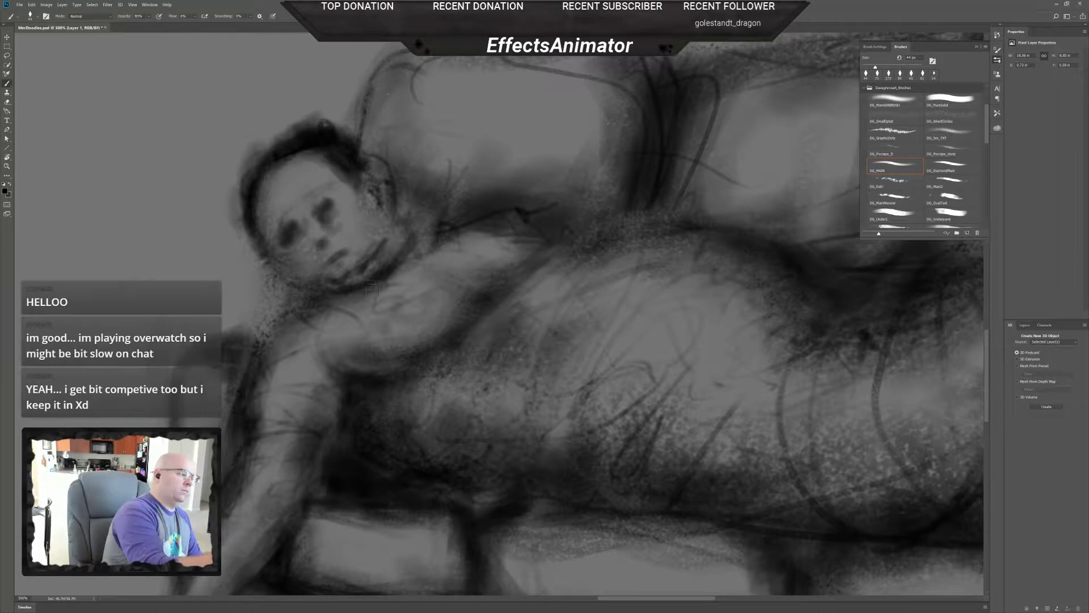
pyautogui.press('e')
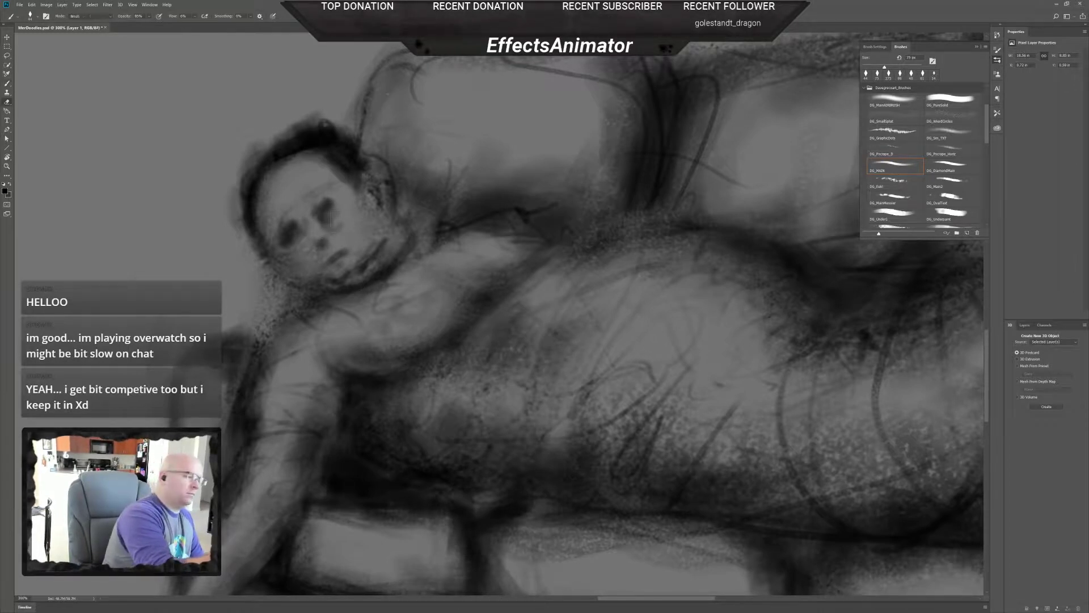
pyautogui.moveTo(321, 212); pyautogui.dragTo(329, 223)
# - Paint darker accents under the figure's nose and around the lower lip
pyautogui.press('b')
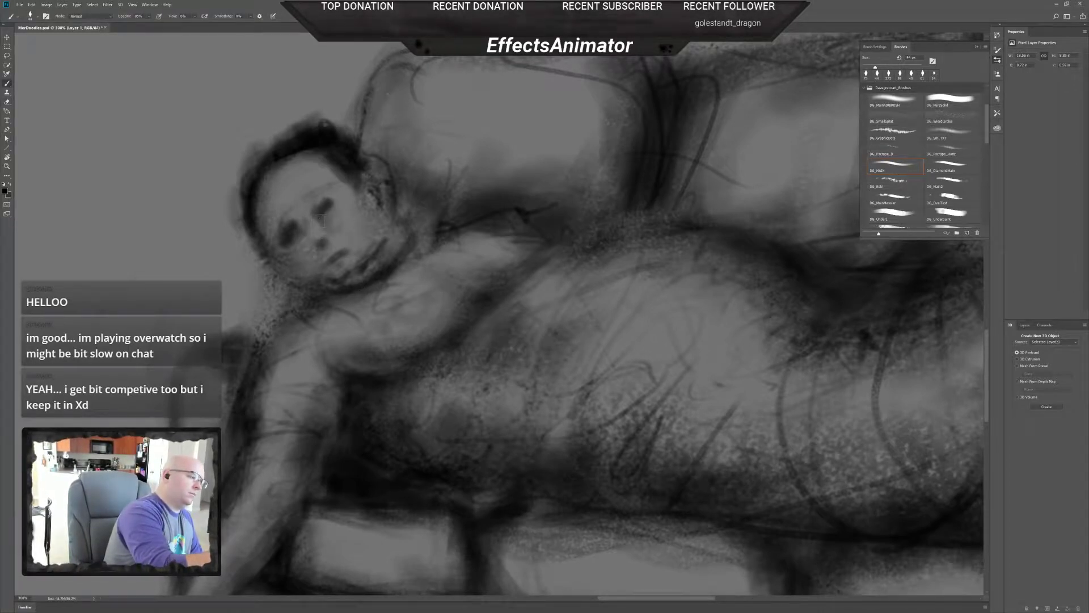
pyautogui.moveTo(322, 243); pyautogui.dragTo(327, 244)
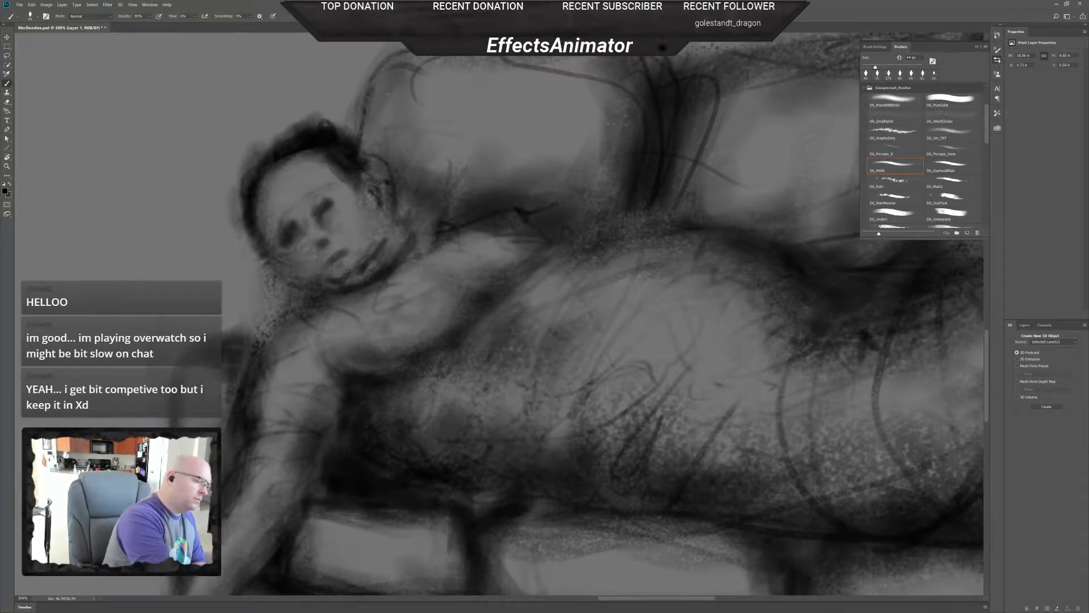
pyautogui.moveTo(335, 260); pyautogui.dragTo(343, 263)
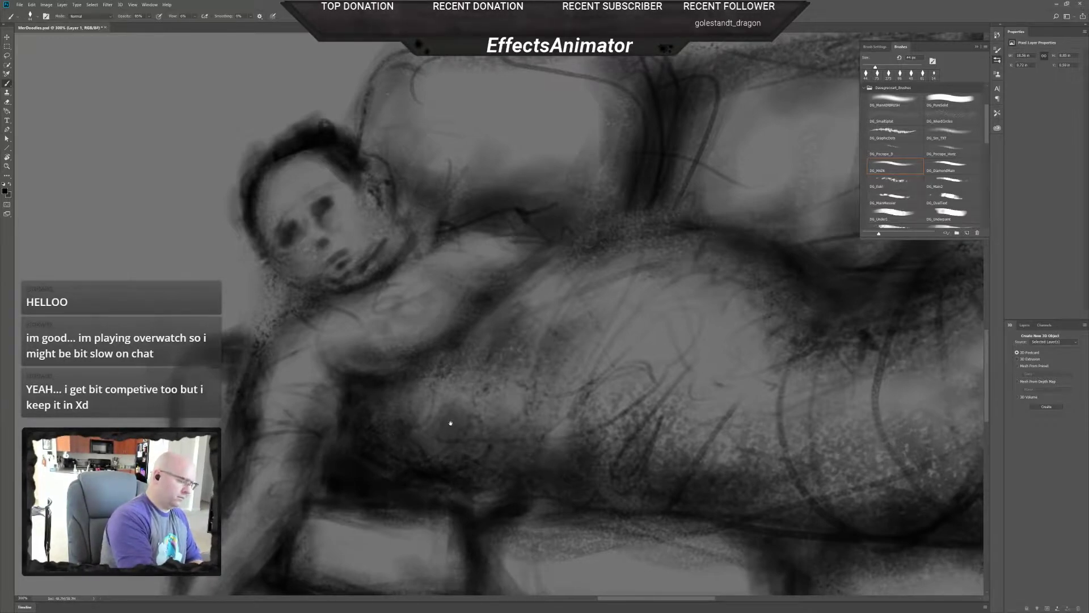
# - Paint a dark edge along the top of the sofa arm from the figure's chin outward
pyautogui.hotkey('ctrl', '-')
pyautogui.hotkey('ctrl', '-')
pyautogui.hotkey('ctrl', '-')
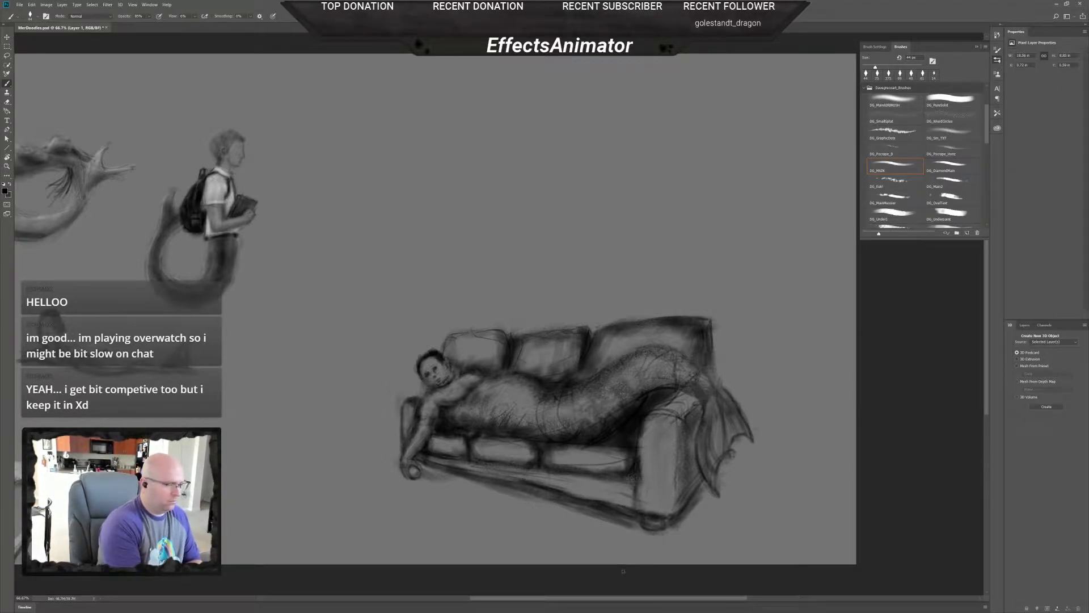
pyautogui.scroll(5, 425, 375)
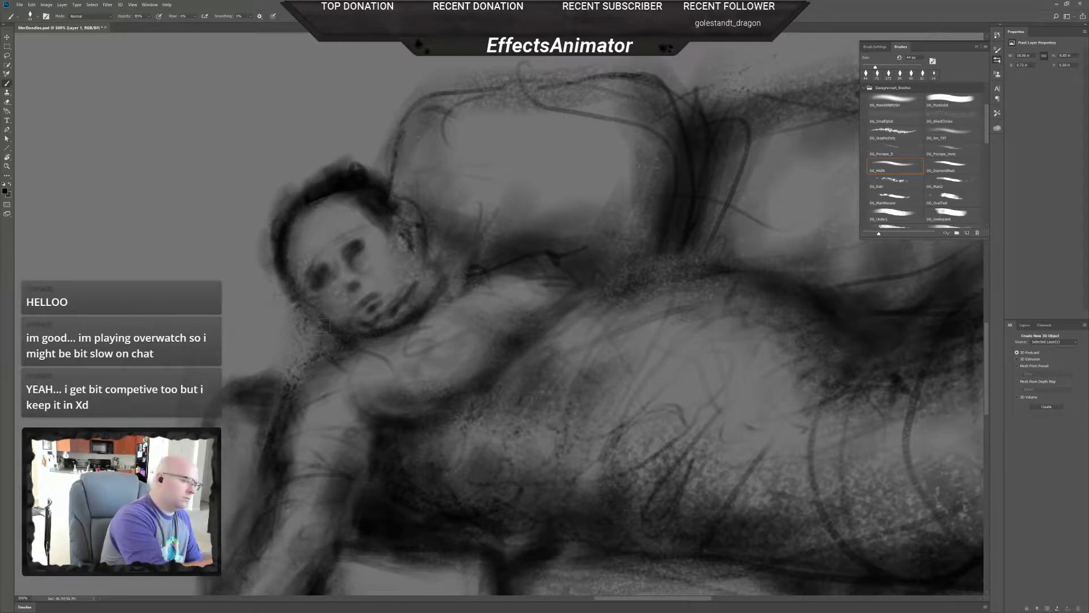
pyautogui.moveTo(330, 339); pyautogui.dragTo(244, 374)
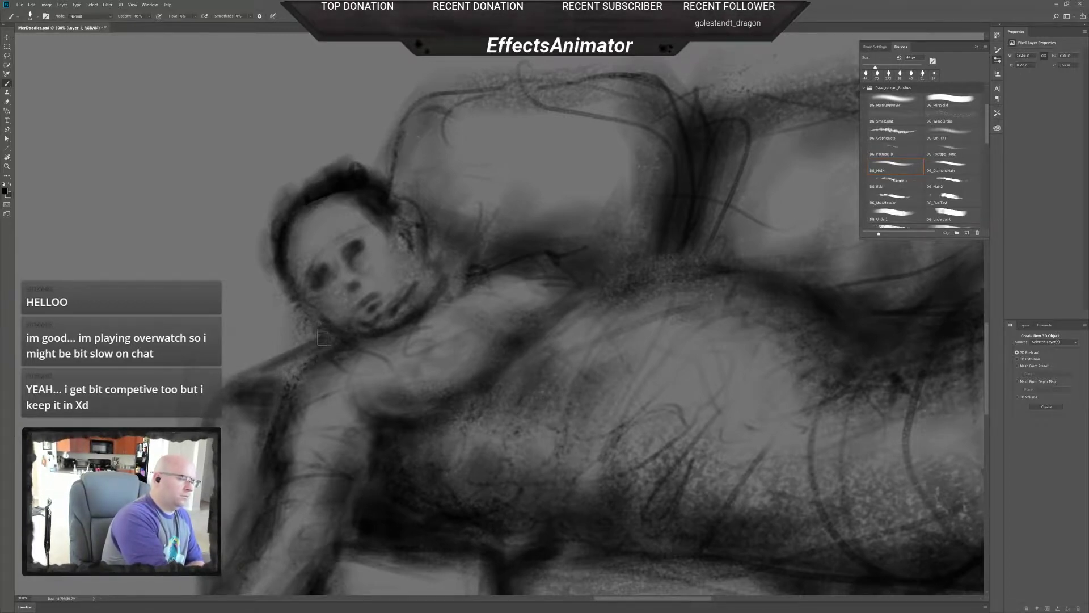
# - Enlarge the brush to about 174 px, refine the shading on the figure's face, and lighten the eye socket area with the eraser
pyautogui.rightClick(332, 346)
pyautogui.moveTo(384, 359); pyautogui.dragTo(397, 360)
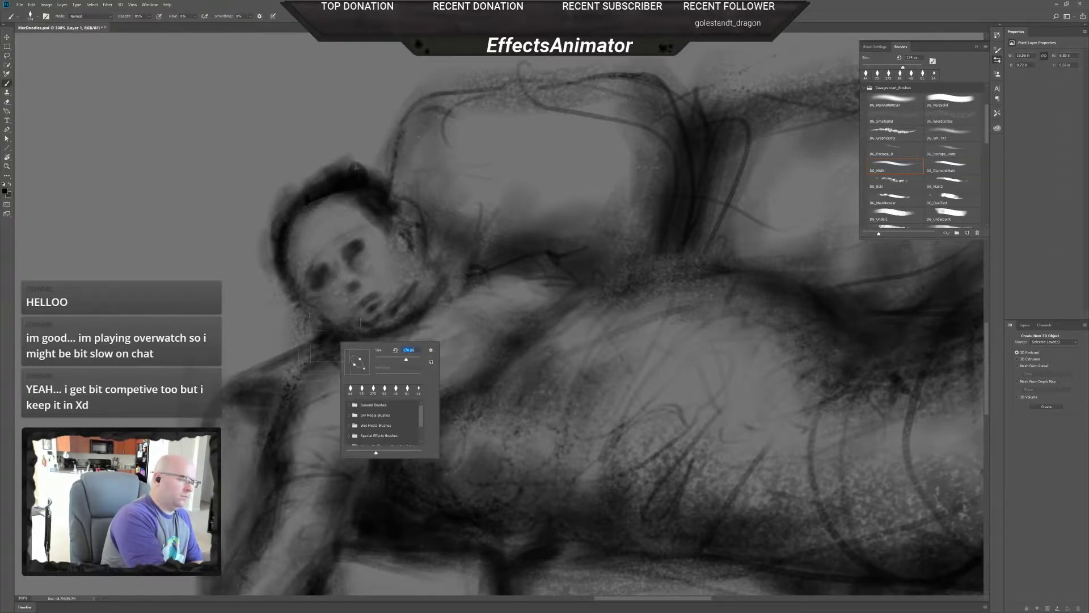
pyautogui.press('Return')
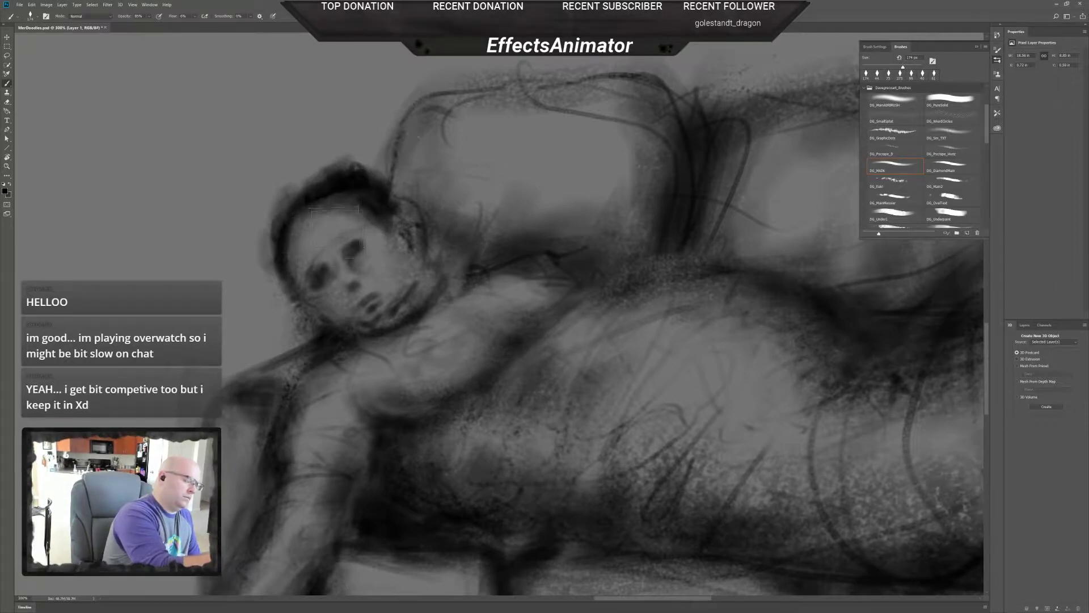
pyautogui.press('e')
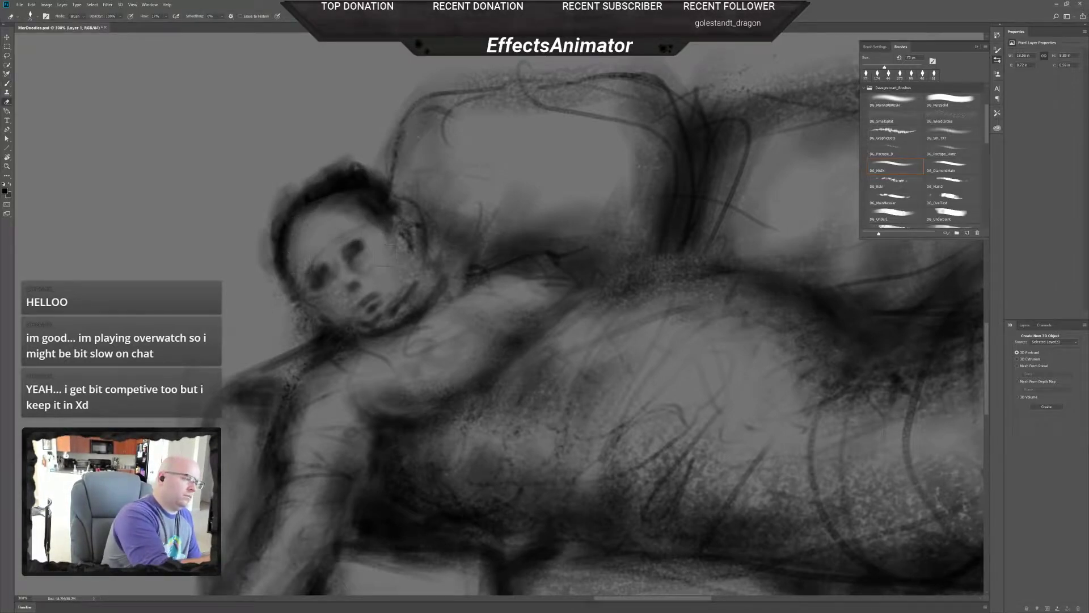
pyautogui.press('b')
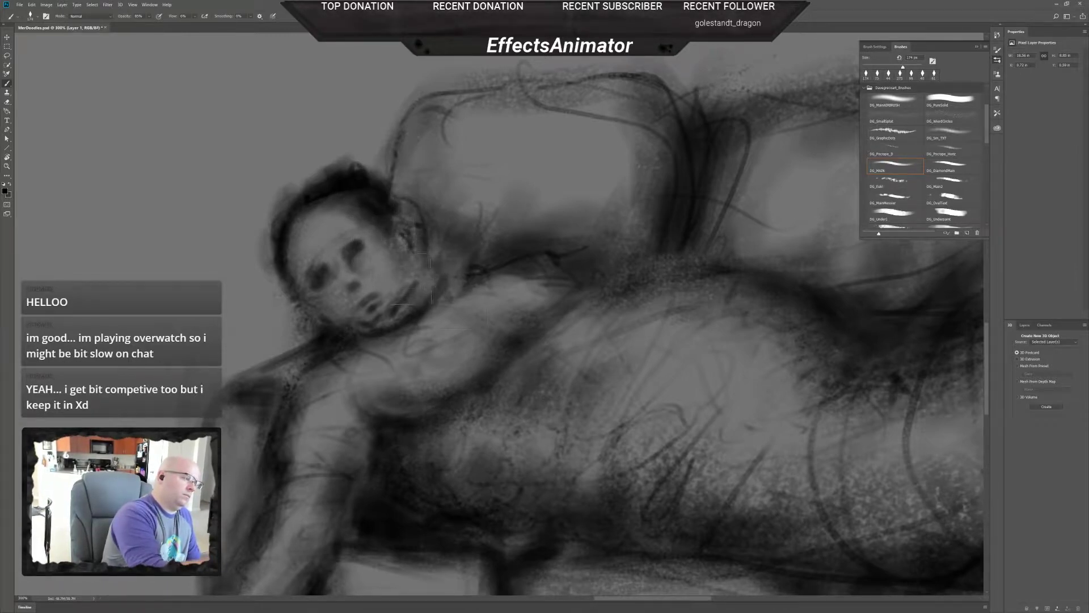
pyautogui.press('e')
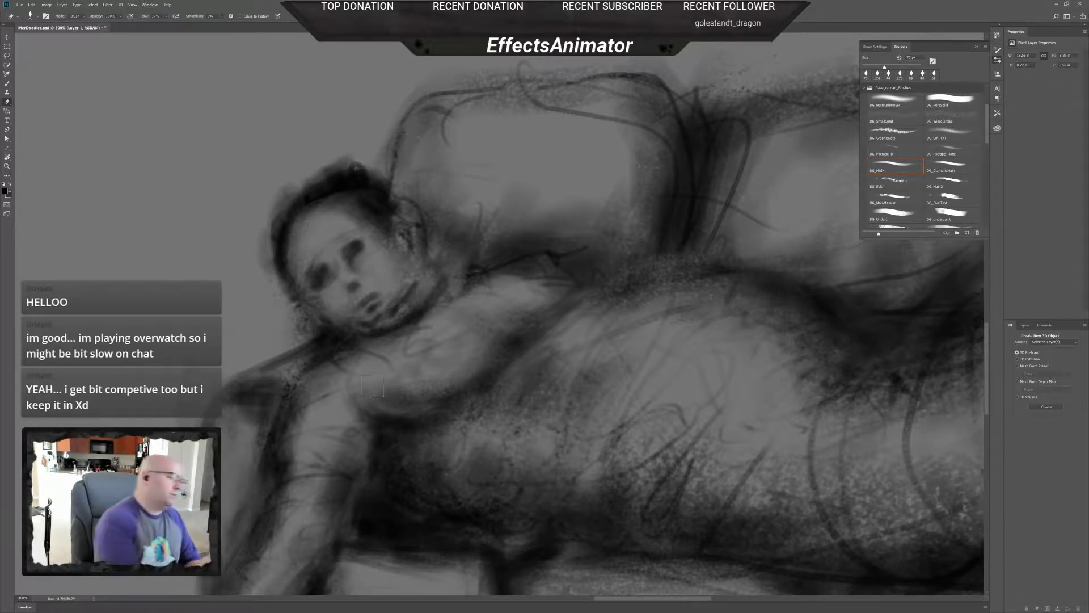
pyautogui.moveTo(330, 275); pyautogui.dragTo(319, 286)
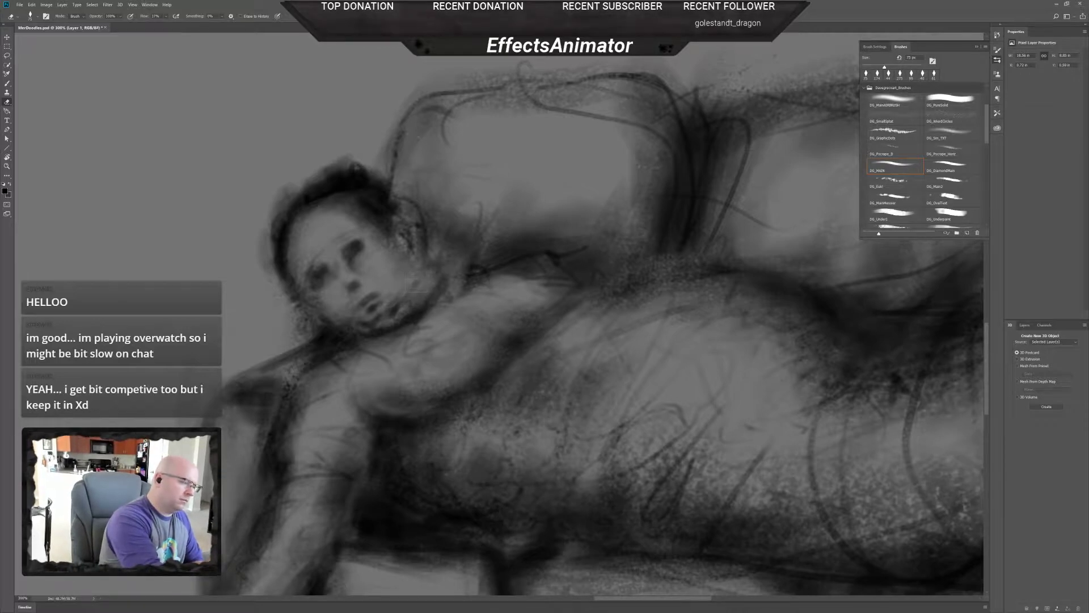
# - Refine the shading along the figure's jaw and cheek, alternating the eraser with a brush reduced to 39 px
pyautogui.press('b')
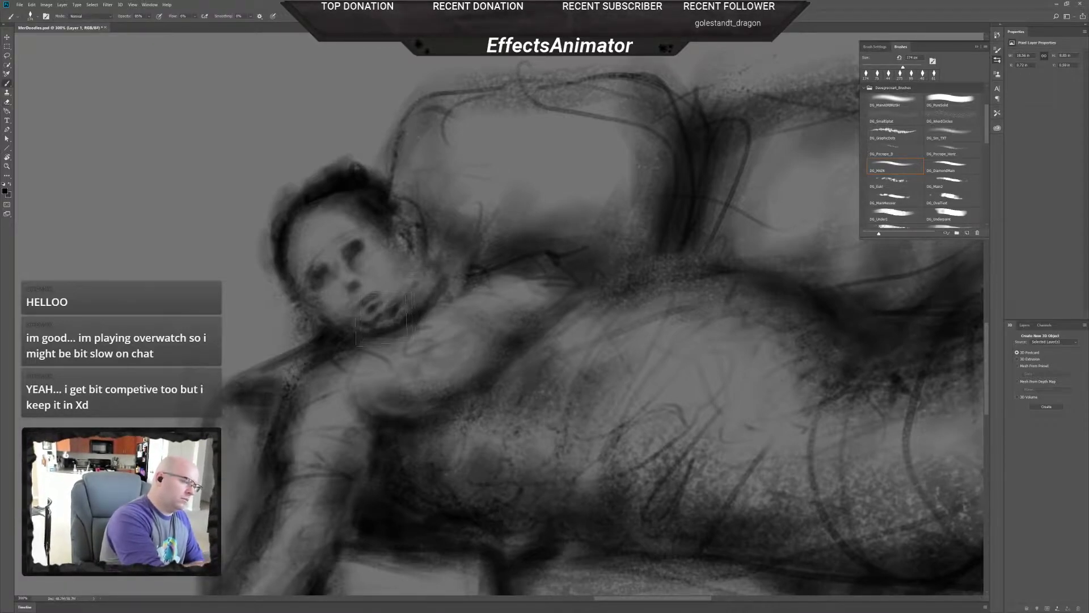
pyautogui.press('e')
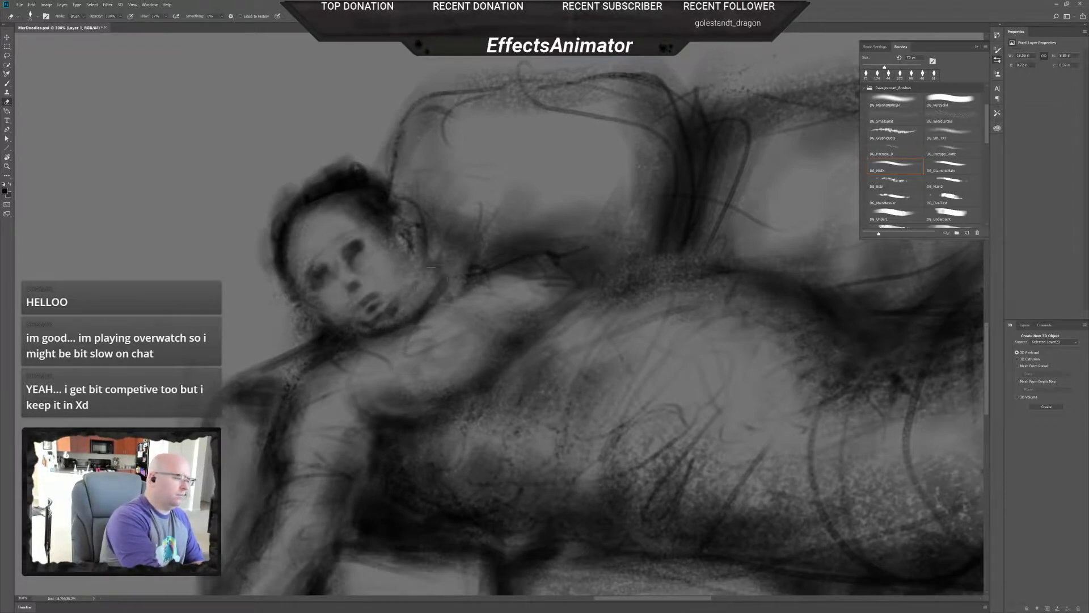
pyautogui.press('b')
pyautogui.rightClick(404, 306)
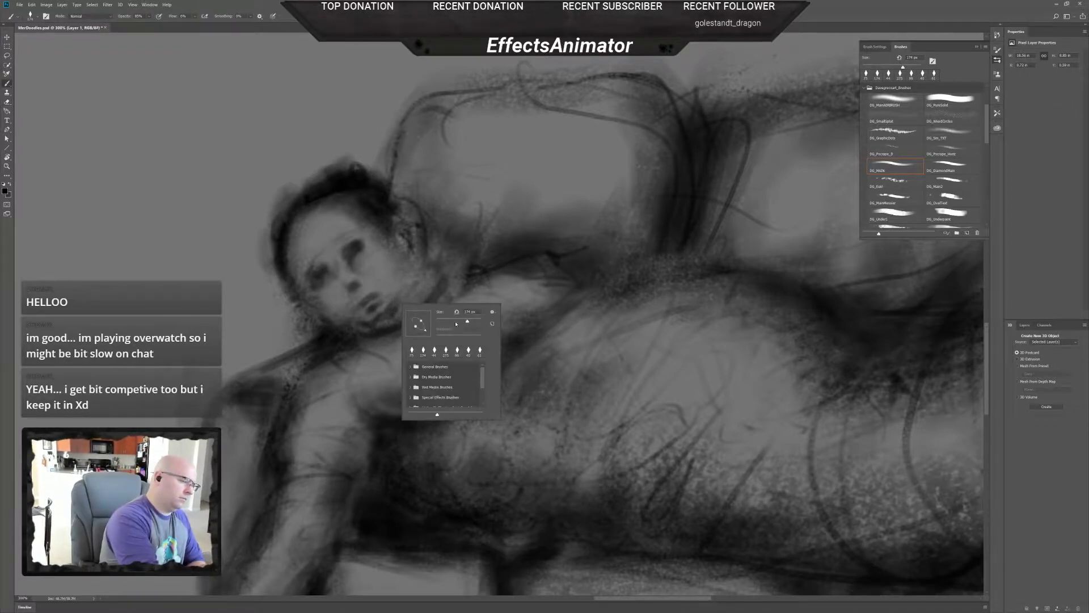
pyautogui.write('39')
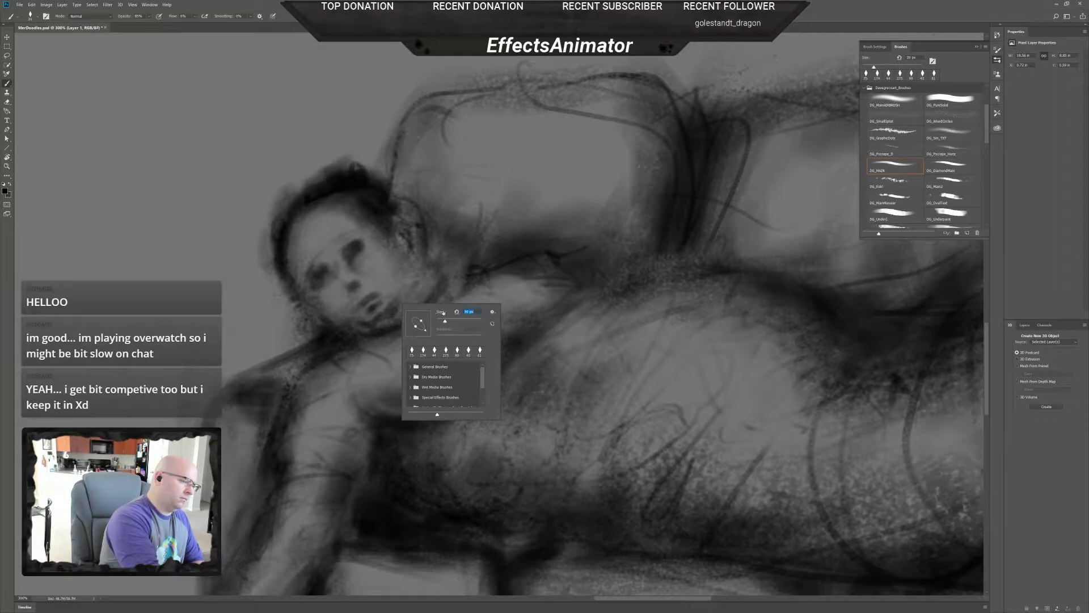
pyautogui.press('Return')
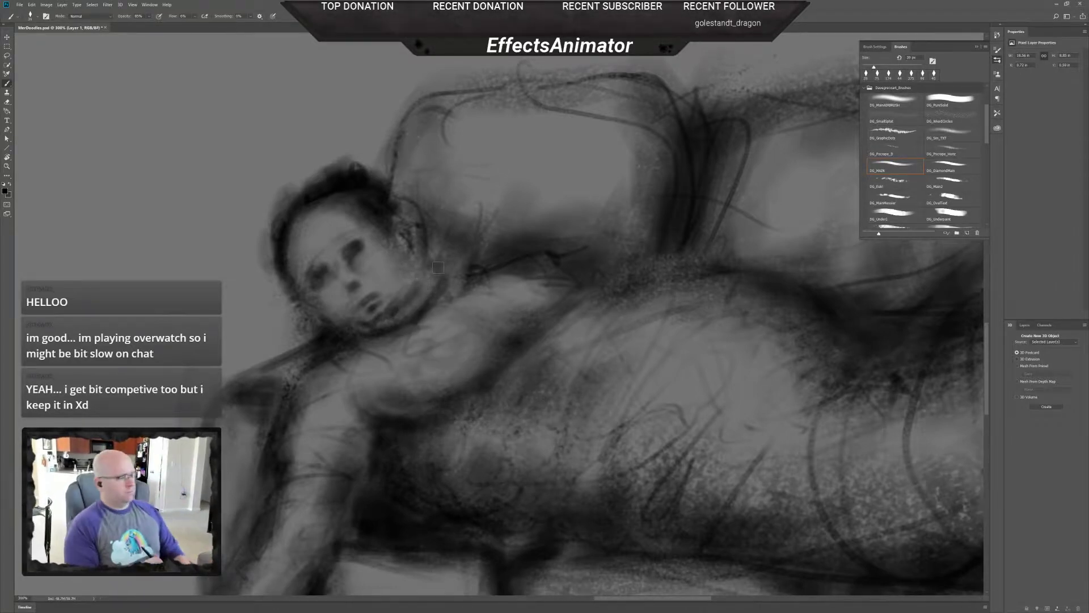
pyautogui.press('e')
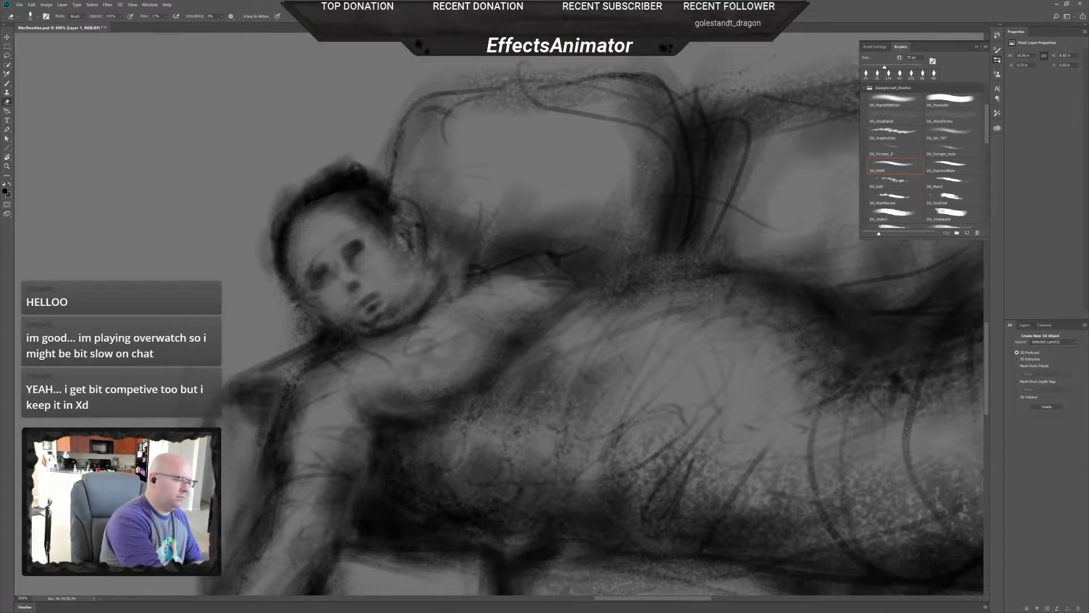
pyautogui.press('b')
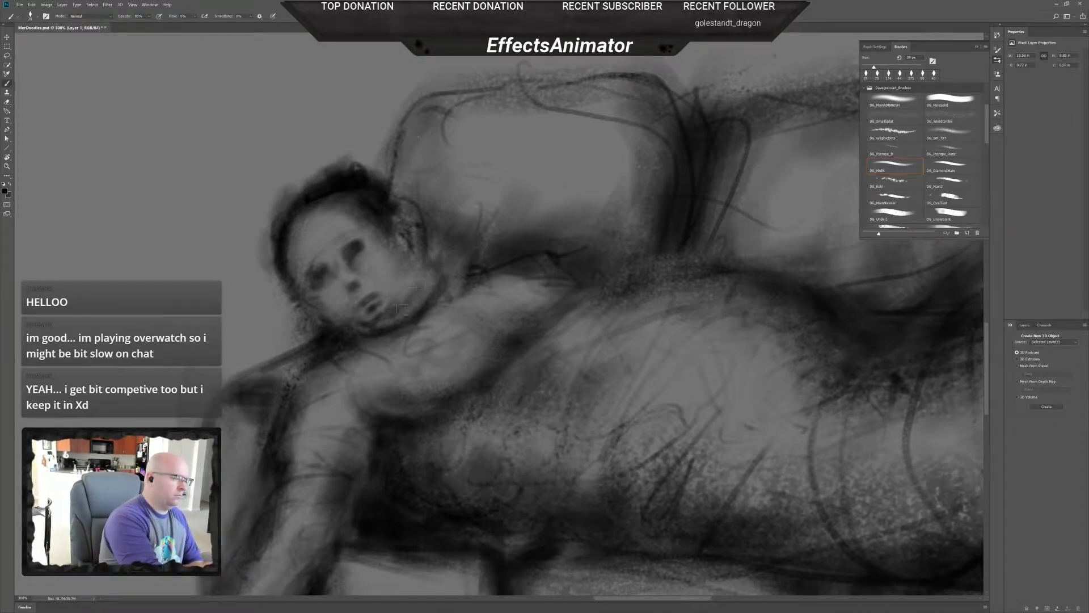
# - Reduce the brush size and darken the finger lines of the hand hanging beside the sofa
pyautogui.hotkey('ctrl', '1')
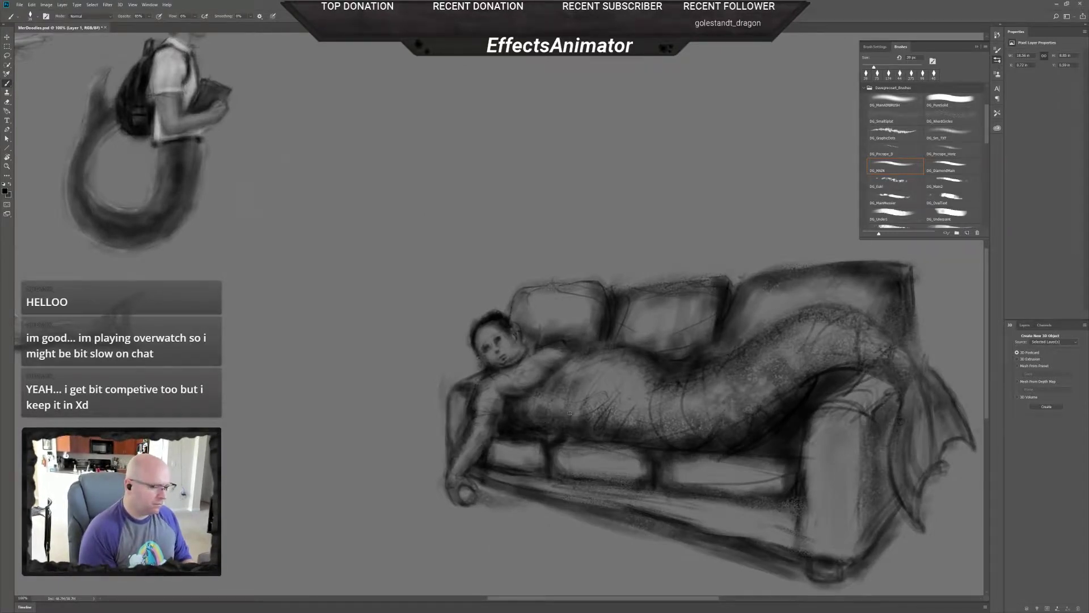
pyautogui.moveTo(640, 480); pyautogui.dragTo(571, 462)
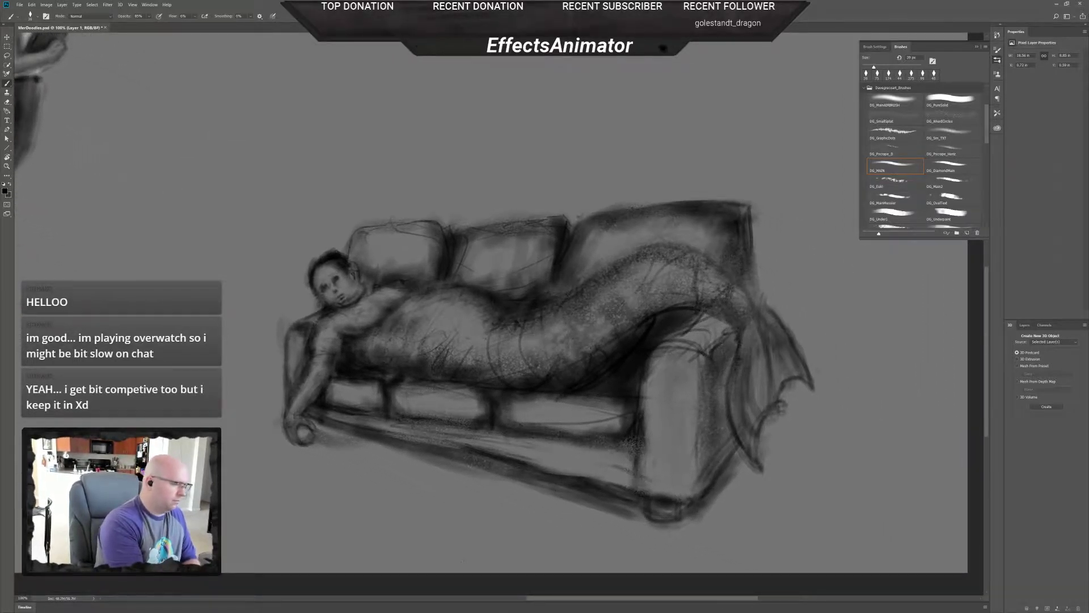
pyautogui.scroll(1, 299, 443)
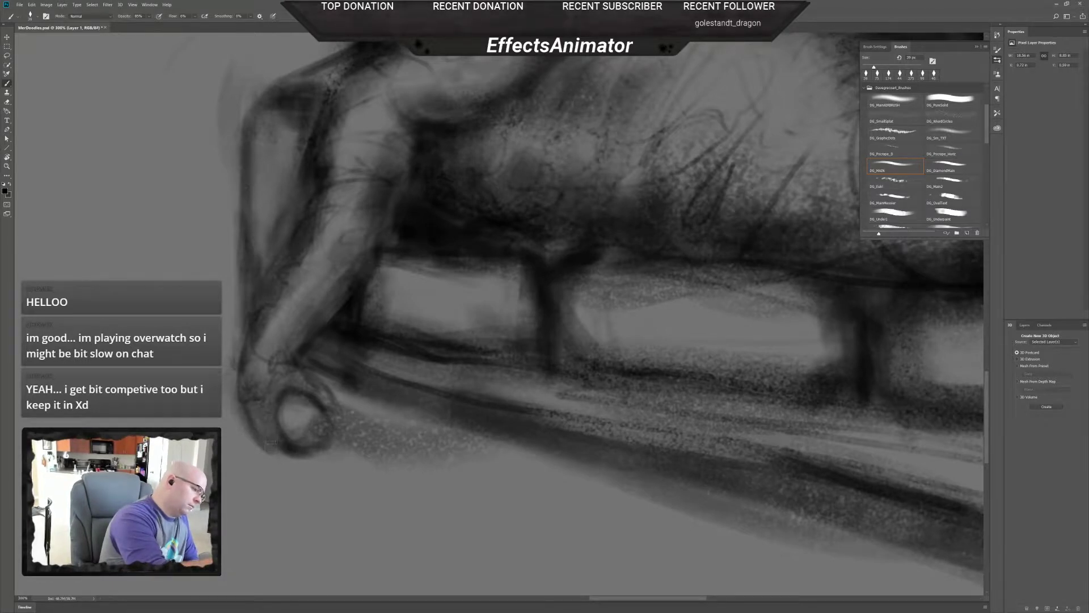
pyautogui.rightClick(270, 425)
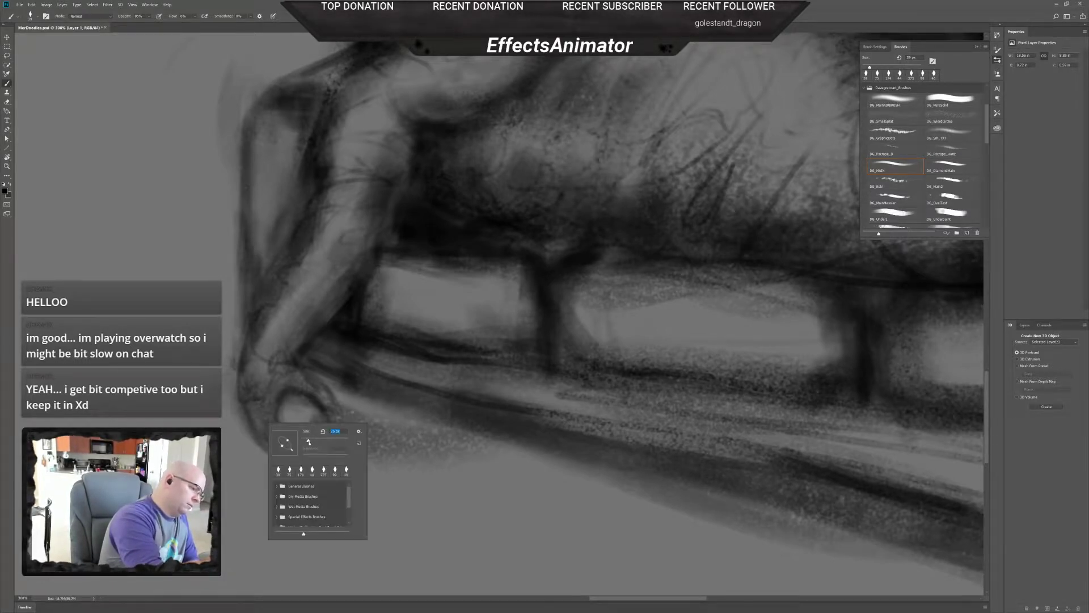
pyautogui.click(266, 422)
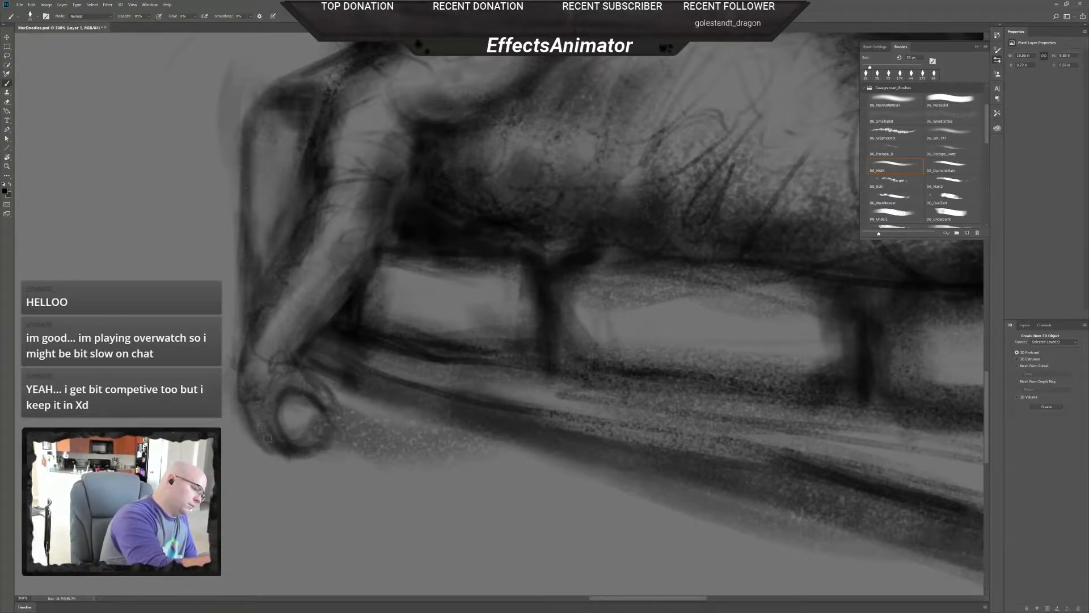
# - Shrink the eraser and lighten the fingers of the hanging hand
pyautogui.press('e')
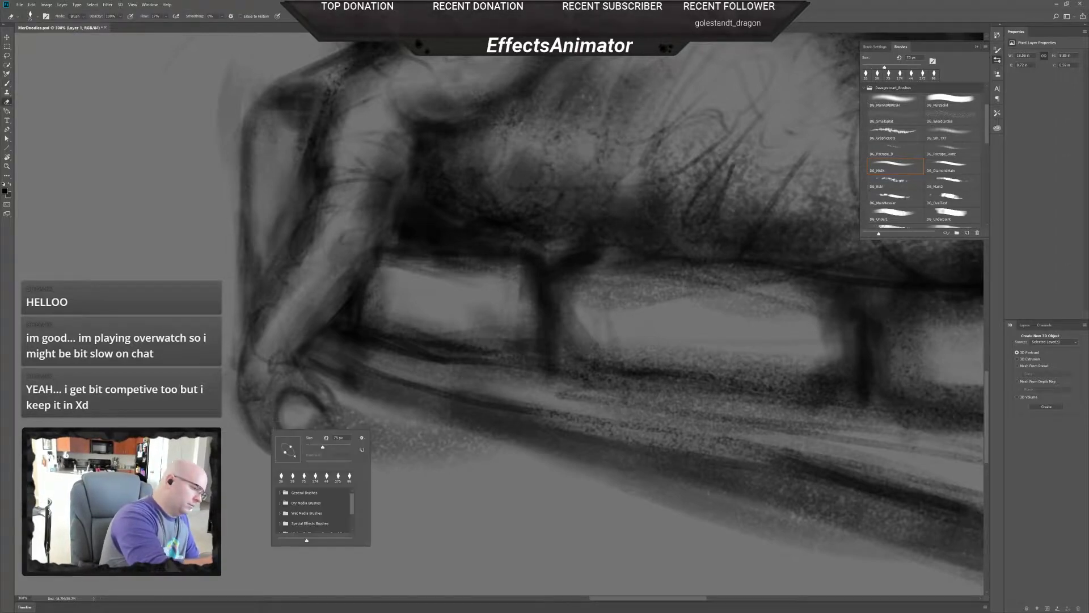
pyautogui.rightClick(273, 432)
pyautogui.moveTo(318, 448)
pyautogui.mouseDown()
pyautogui.moveTo(271, 442)
pyautogui.moveTo(289, 452)
pyautogui.mouseUp()
pyautogui.click(274, 422)
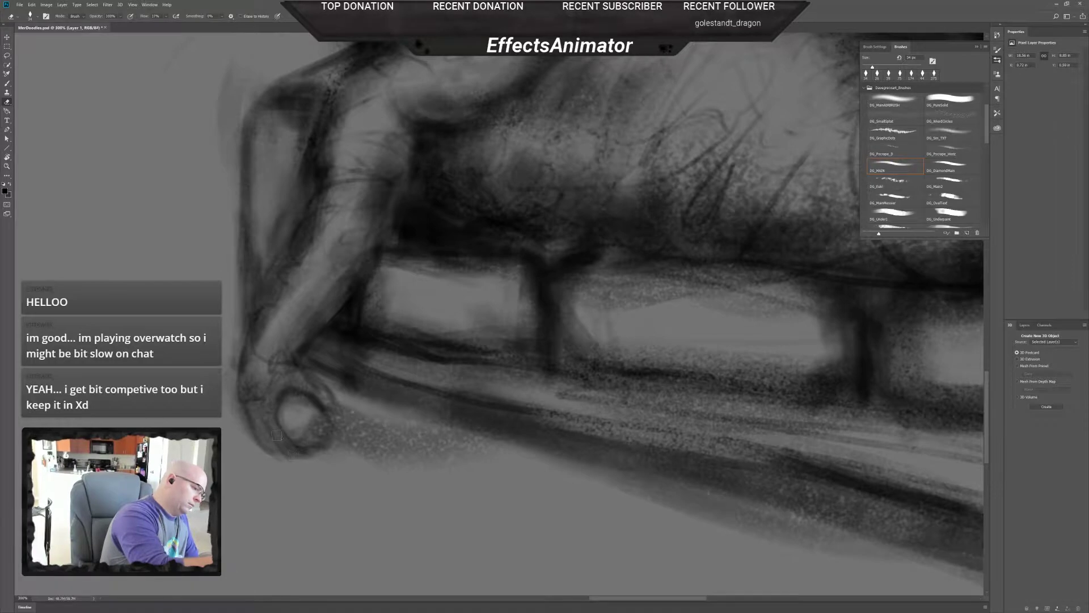
# - Darken the fingertips' lower edge and paint a soft shadow beneath the hanging hand with an enlarged brush
pyautogui.press('b')
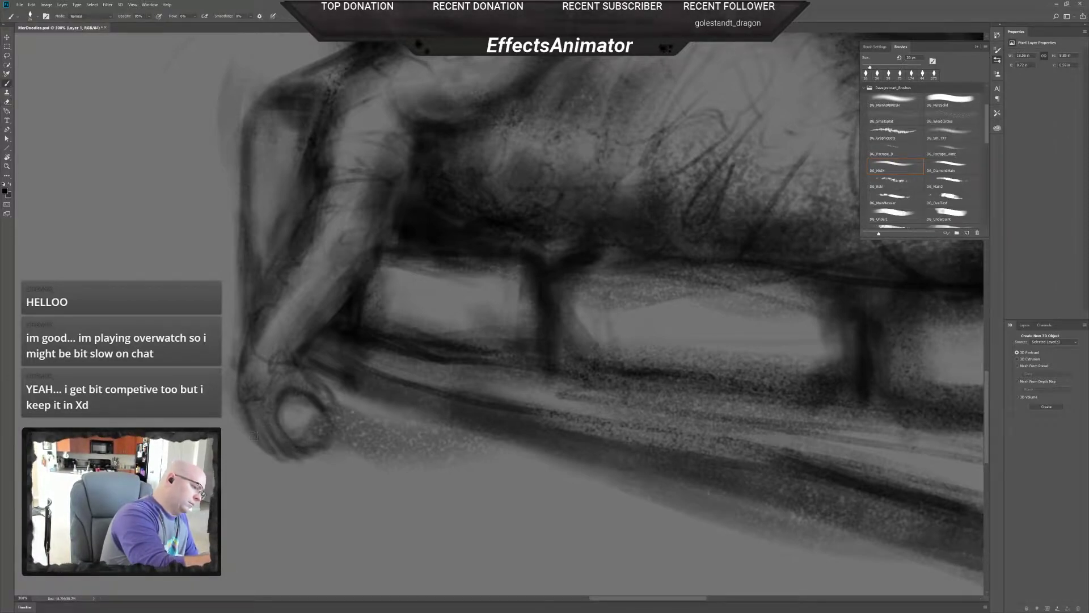
pyautogui.moveTo(266, 450)
pyautogui.mouseDown()
pyautogui.moveTo(321, 459)
pyautogui.moveTo(292, 468)
pyautogui.moveTo(340, 468)
pyautogui.moveTo(264, 457)
pyautogui.moveTo(325, 457)
pyautogui.mouseUp()
pyautogui.rightClick(328, 466)
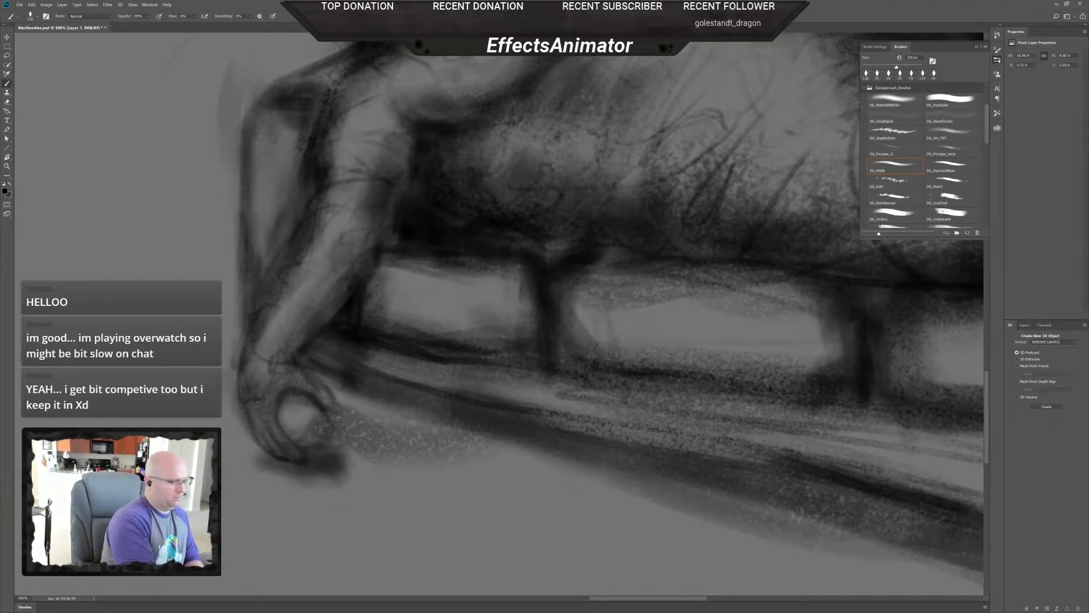
pyautogui.scroll(-5, 505, 474)
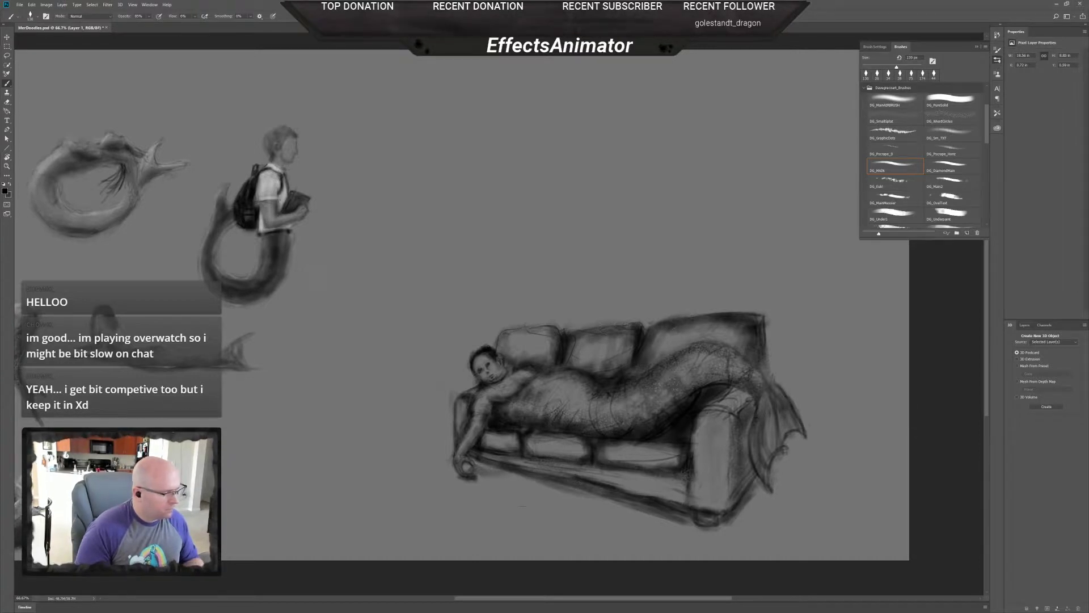
pyautogui.moveTo(522, 511); pyautogui.dragTo(453, 493)
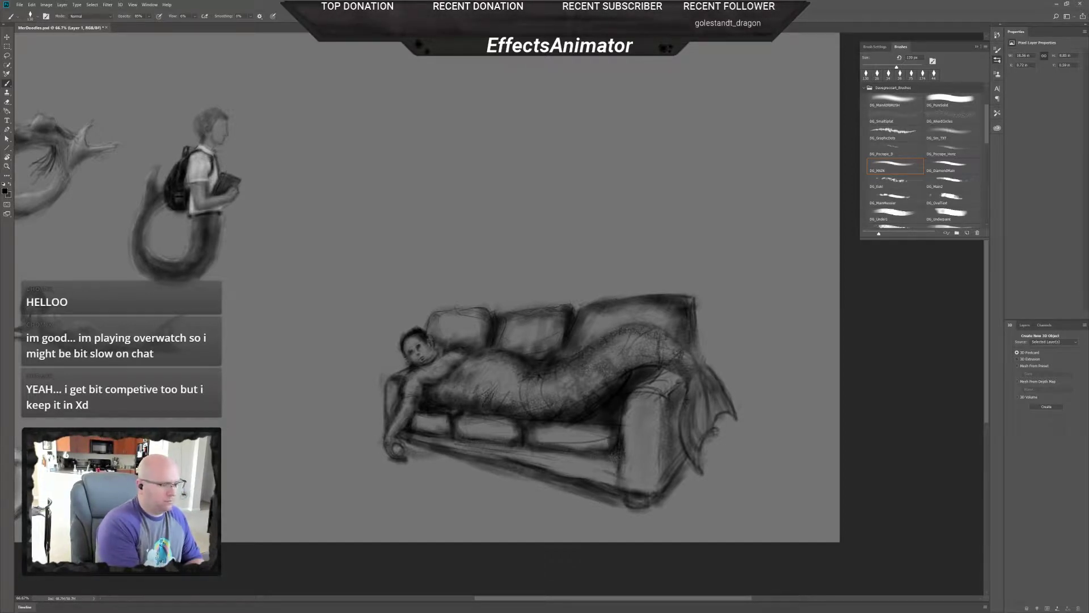
# - With a larger brush, deepen the shadows around the tail where it drapes over the armrest and against the sofa back
pyautogui.moveTo(567, 418)
pyautogui.mouseDown()
pyautogui.moveTo(653, 431)
pyautogui.moveTo(627, 462)
pyautogui.mouseUp()
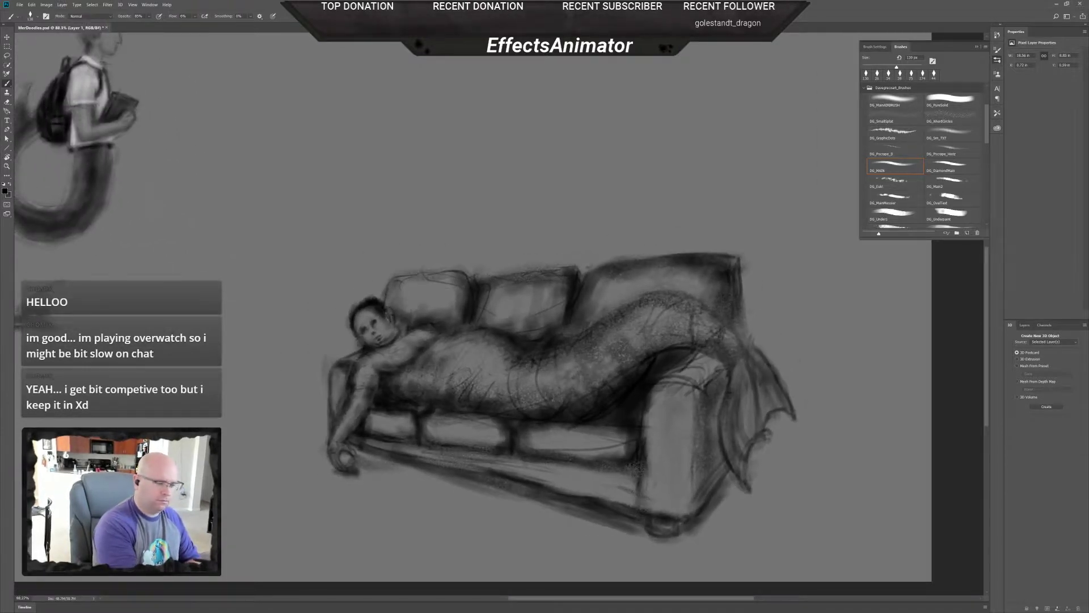
pyautogui.moveTo(703, 346)
pyautogui.mouseDown()
pyautogui.moveTo(732, 365)
pyautogui.moveTo(725, 358)
pyautogui.mouseUp()
pyautogui.rightClick(711, 368)
pyautogui.moveTo(771, 387); pyautogui.dragTo(778, 386)
pyautogui.moveTo(685, 363)
pyautogui.mouseDown()
pyautogui.moveTo(726, 364)
pyautogui.moveTo(711, 367)
pyautogui.moveTo(726, 388)
pyautogui.moveTo(721, 376)
pyautogui.moveTo(736, 387)
pyautogui.moveTo(729, 377)
pyautogui.moveTo(763, 378)
pyautogui.moveTo(744, 349)
pyautogui.moveTo(725, 354)
pyautogui.moveTo(779, 364)
pyautogui.mouseUp()
pyautogui.rightClick(702, 345)
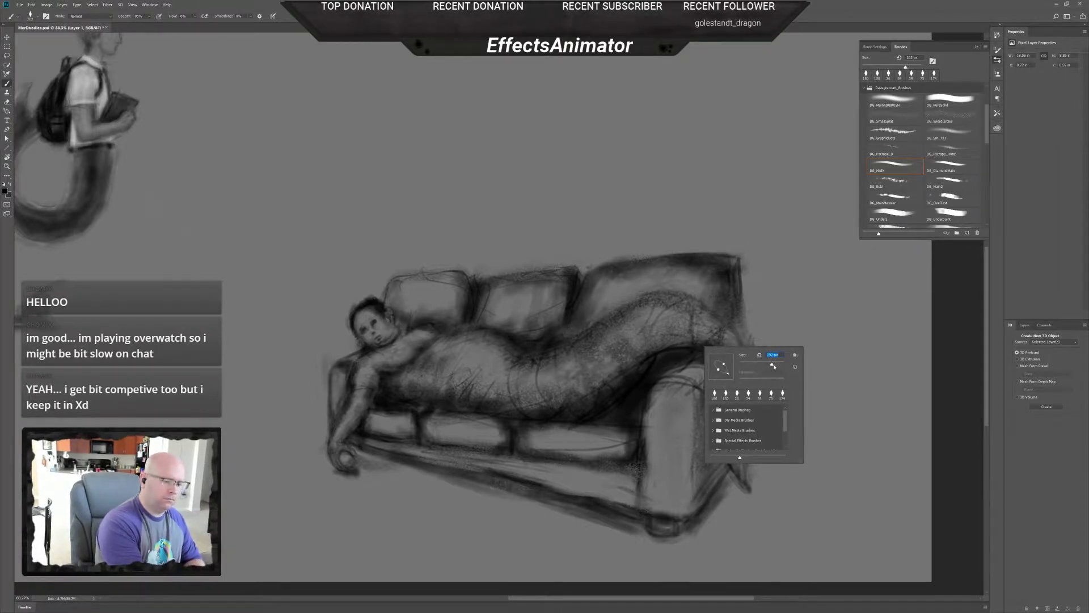
pyautogui.moveTo(697, 354)
pyautogui.mouseDown()
pyautogui.moveTo(665, 352)
pyautogui.moveTo(723, 356)
pyautogui.mouseUp()
pyautogui.moveTo(722, 308)
pyautogui.mouseDown()
pyautogui.moveTo(703, 295)
pyautogui.moveTo(663, 288)
pyautogui.moveTo(666, 298)
pyautogui.moveTo(613, 308)
pyautogui.moveTo(664, 297)
pyautogui.moveTo(711, 328)
pyautogui.mouseUp()
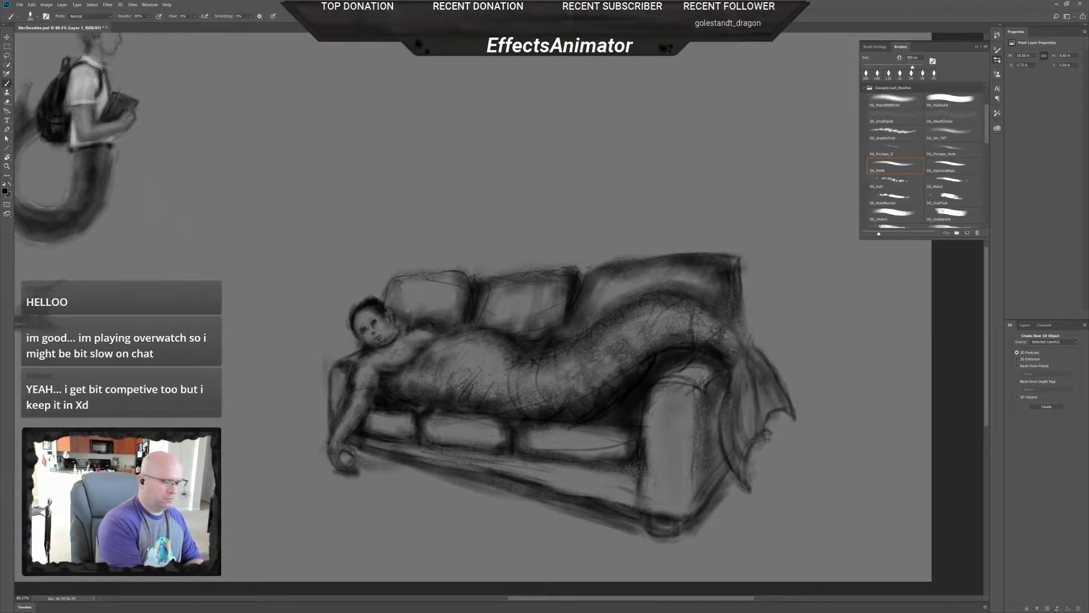
# - Shade the top of the armrest beneath the tail and paint a soft floor shadow below the tail fin
pyautogui.moveTo(718, 379)
pyautogui.mouseDown()
pyautogui.moveTo(698, 359)
pyautogui.moveTo(714, 358)
pyautogui.moveTo(692, 357)
pyautogui.moveTo(726, 369)
pyautogui.moveTo(702, 362)
pyautogui.moveTo(650, 386)
pyautogui.mouseUp()
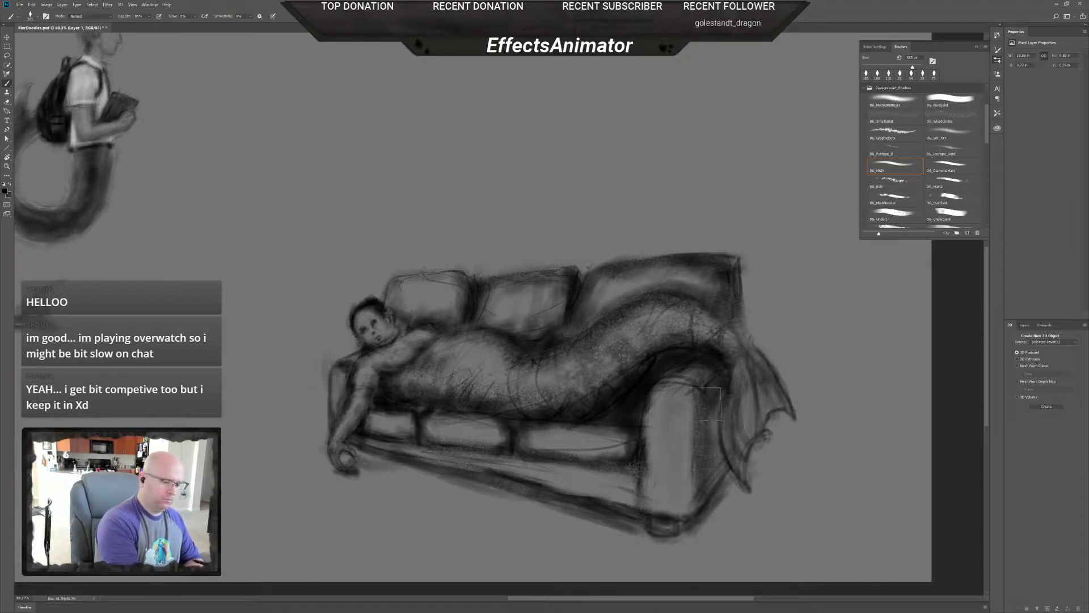
pyautogui.moveTo(728, 481)
pyautogui.mouseDown()
pyautogui.moveTo(765, 483)
pyautogui.moveTo(757, 466)
pyautogui.moveTo(731, 491)
pyautogui.moveTo(739, 514)
pyautogui.moveTo(721, 505)
pyautogui.mouseUp()
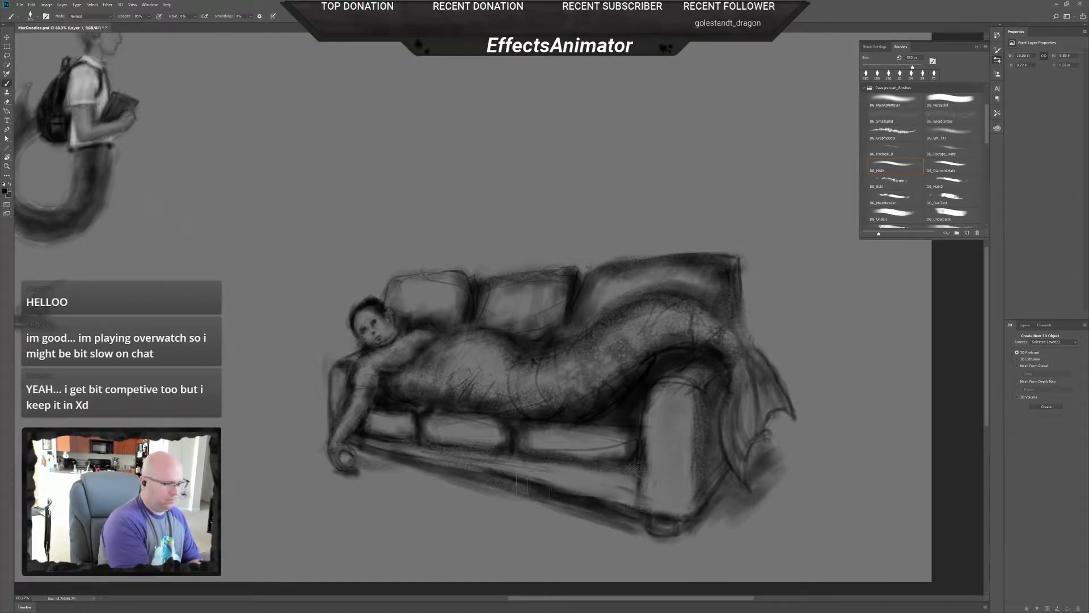
# - Darken the sofa's front base, its corner foot and the side of the armrest with broad strokes
pyautogui.moveTo(422, 463); pyautogui.dragTo(493, 487)
pyautogui.moveTo(609, 464); pyautogui.dragTo(533, 466)
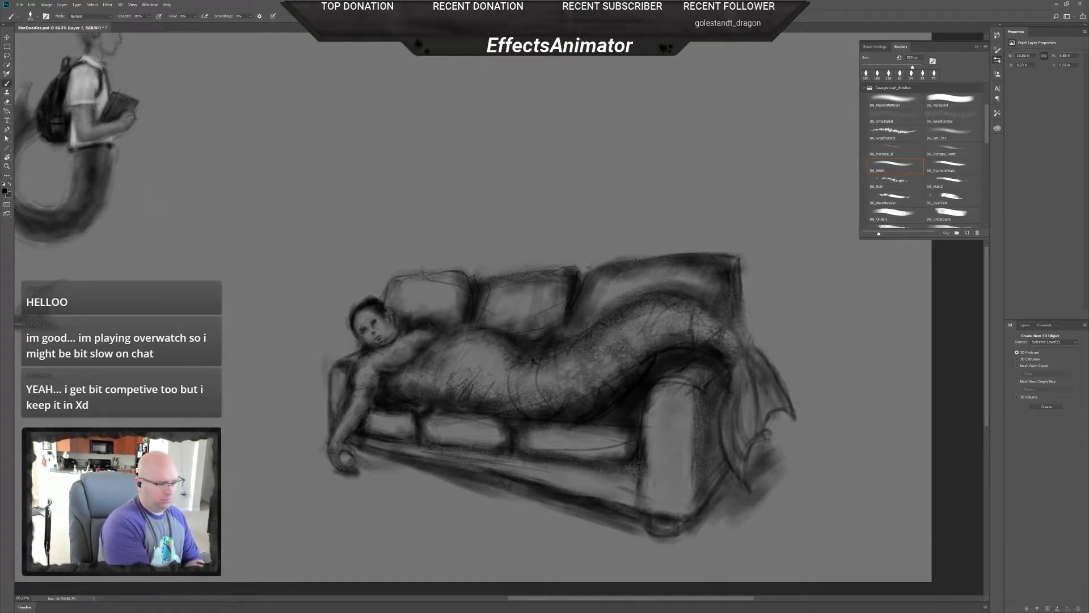
pyautogui.moveTo(631, 483)
pyautogui.mouseDown()
pyautogui.moveTo(641, 498)
pyautogui.moveTo(638, 476)
pyautogui.mouseUp()
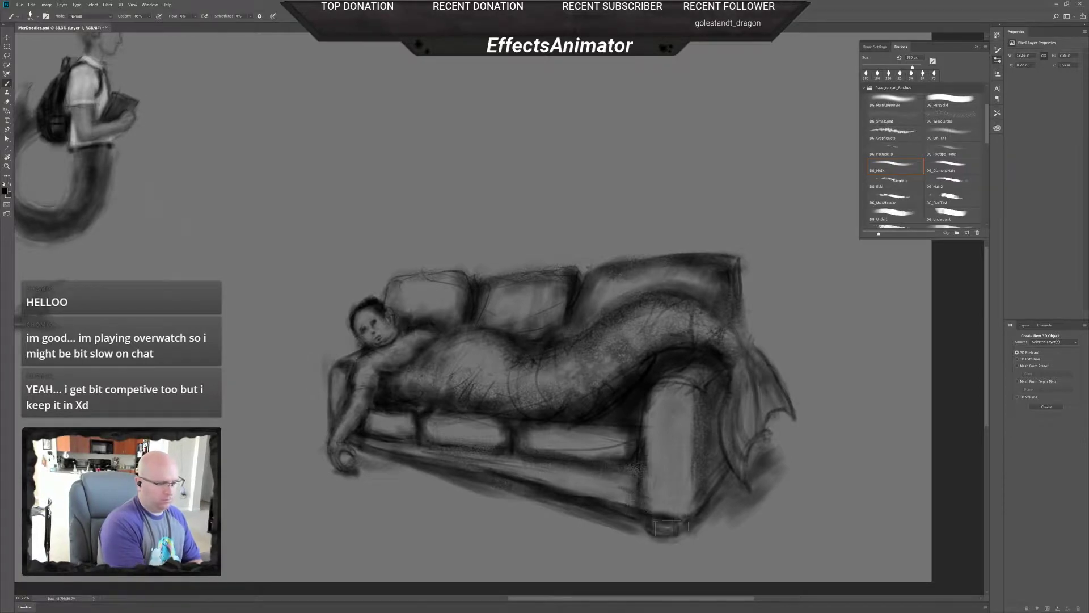
pyautogui.moveTo(672, 513); pyautogui.dragTo(664, 516)
pyautogui.moveTo(701, 403); pyautogui.dragTo(666, 386)
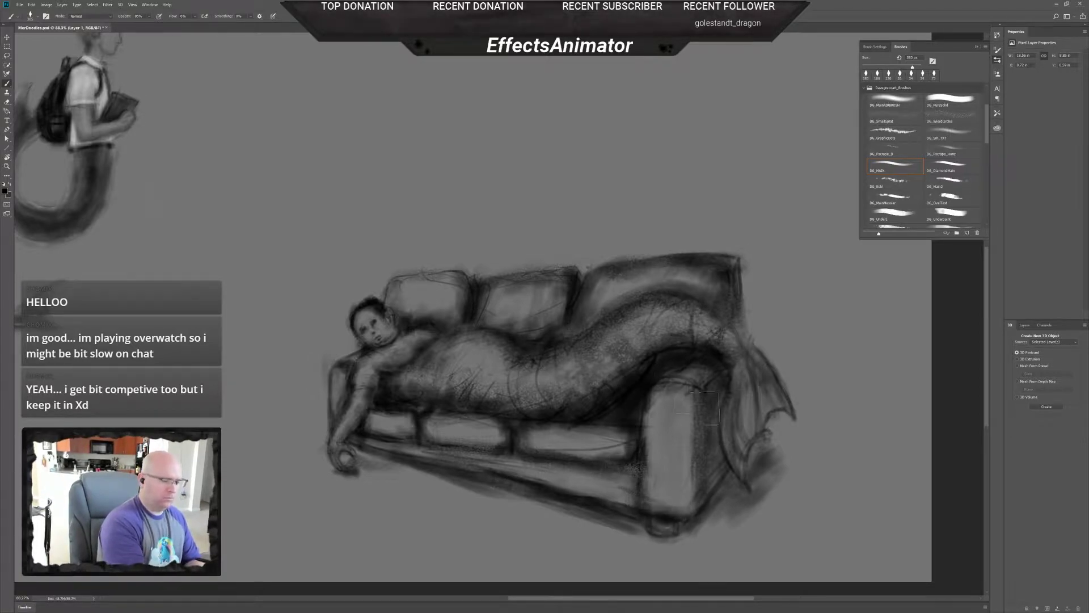
pyautogui.moveTo(697, 502)
pyautogui.mouseDown()
pyautogui.moveTo(702, 417)
pyautogui.moveTo(702, 498)
pyautogui.moveTo(715, 424)
pyautogui.moveTo(699, 503)
pyautogui.moveTo(703, 451)
pyautogui.moveTo(735, 498)
pyautogui.moveTo(717, 481)
pyautogui.moveTo(727, 440)
pyautogui.moveTo(742, 493)
pyautogui.moveTo(721, 469)
pyautogui.moveTo(717, 405)
pyautogui.moveTo(712, 459)
pyautogui.mouseUp()
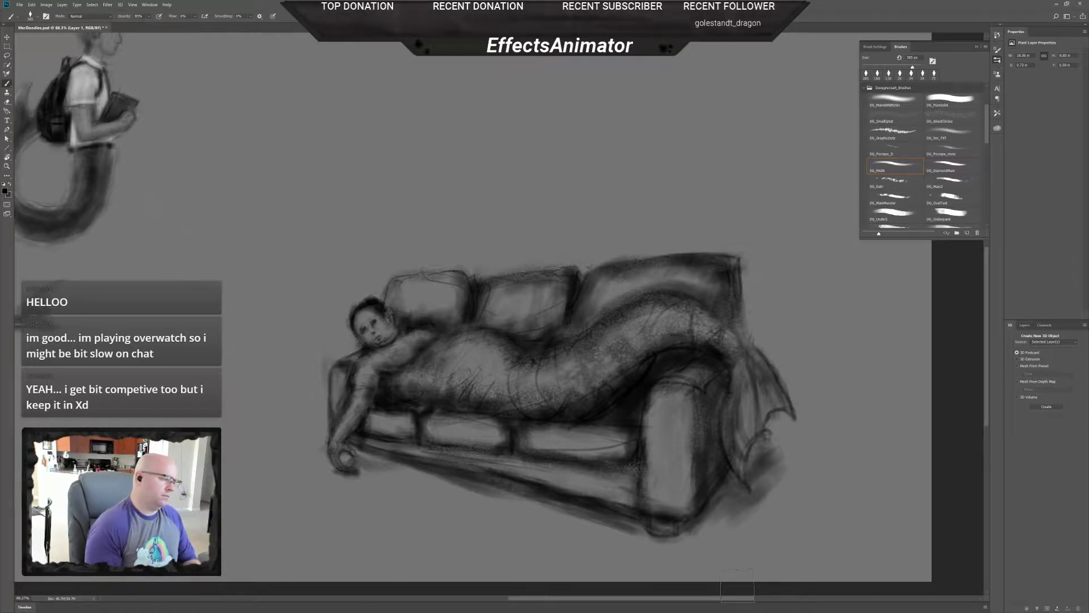
# - Refine the shading along the shoulder, upper arm and neighbouring armrest edge with a reduced brush
pyautogui.keyDown('ctrl'); pyautogui.click(366, 402); pyautogui.keyUp('ctrl')
pyautogui.keyDown('ctrl'); pyautogui.click(368, 307); pyautogui.keyUp('ctrl')
pyautogui.rightClick(374, 316)
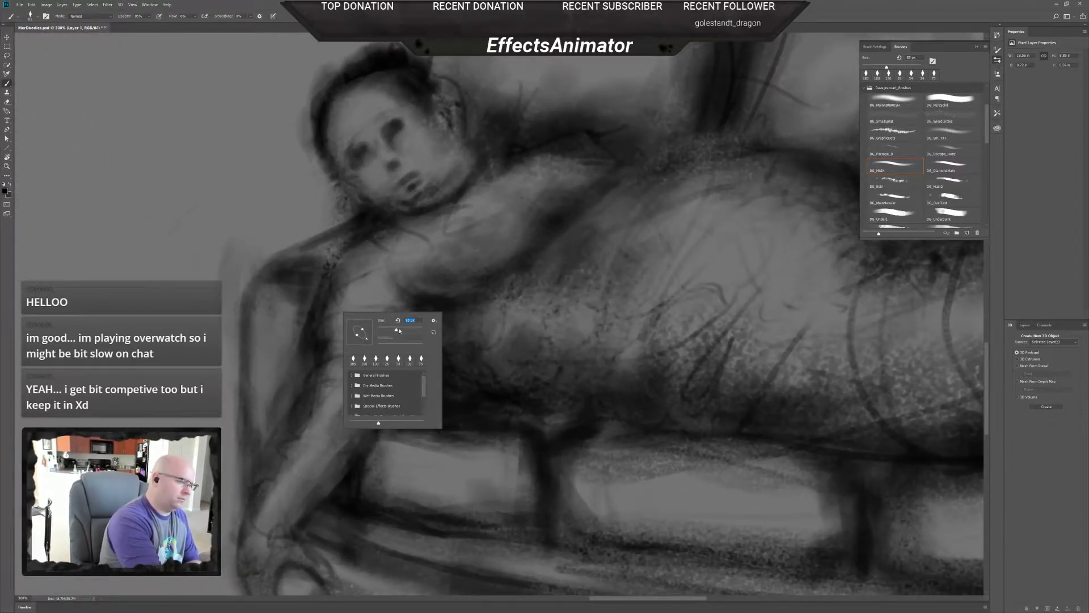
pyautogui.click(324, 321)
pyautogui.moveTo(339, 300); pyautogui.dragTo(363, 275)
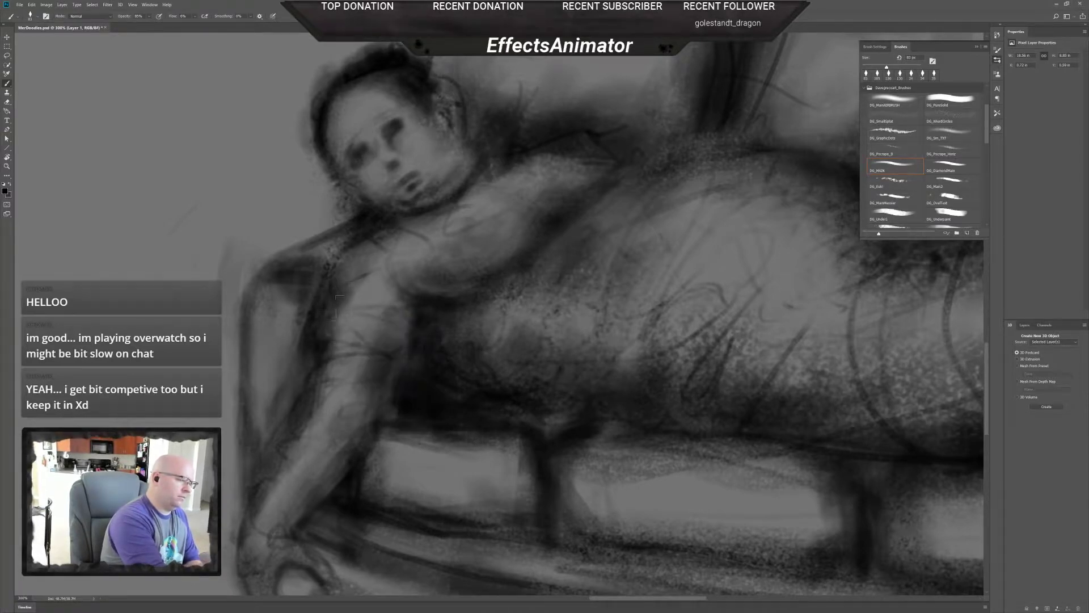
pyautogui.moveTo(339, 311); pyautogui.dragTo(332, 328)
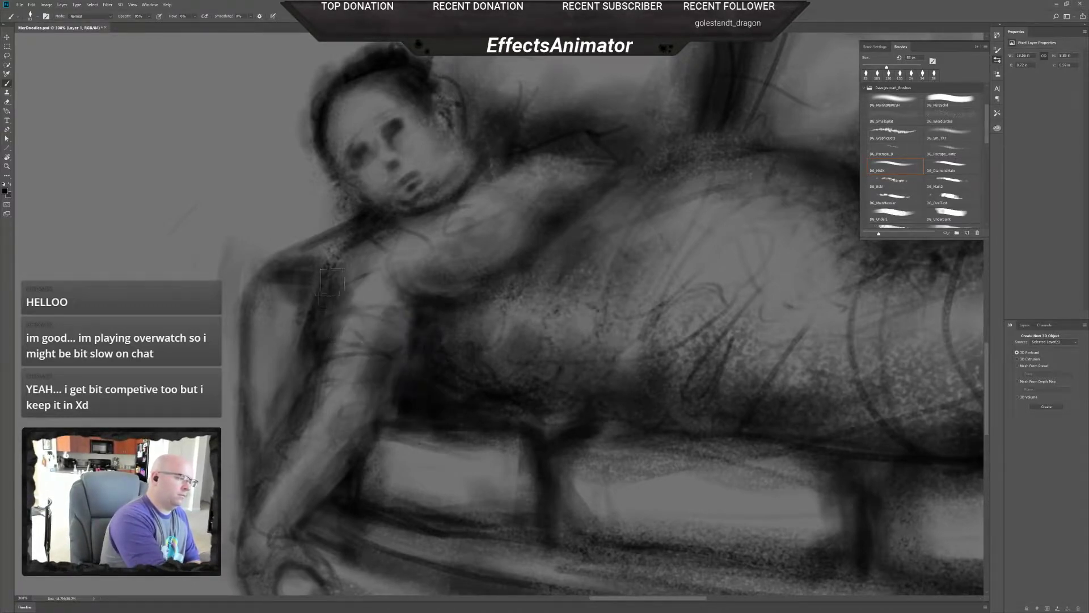
pyautogui.moveTo(361, 245); pyautogui.dragTo(329, 265)
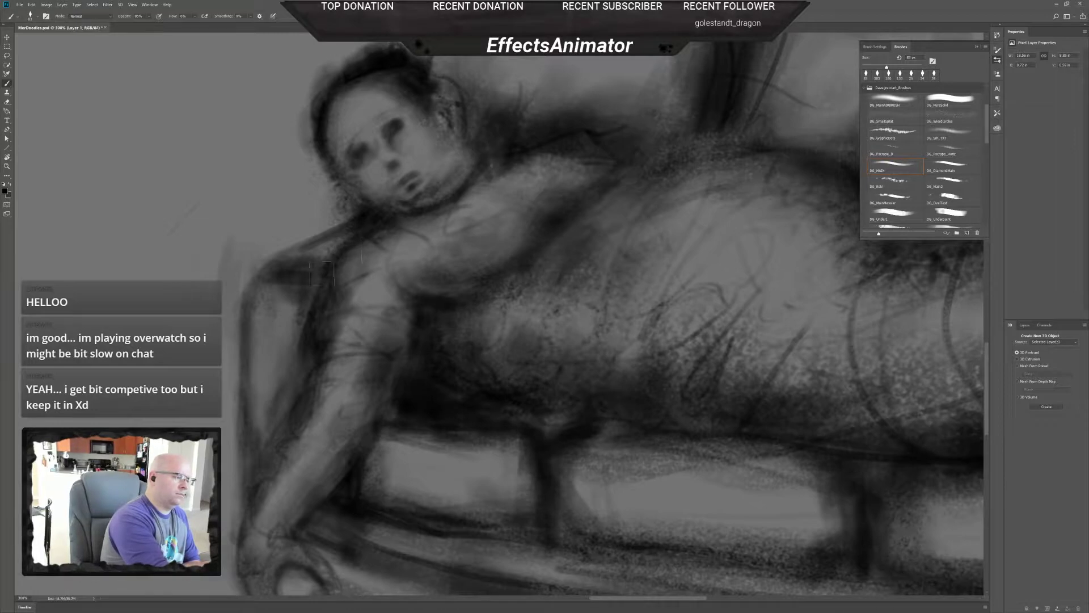
pyautogui.moveTo(417, 295)
pyautogui.mouseDown()
pyautogui.moveTo(395, 311)
pyautogui.moveTo(380, 286)
pyautogui.mouseUp()
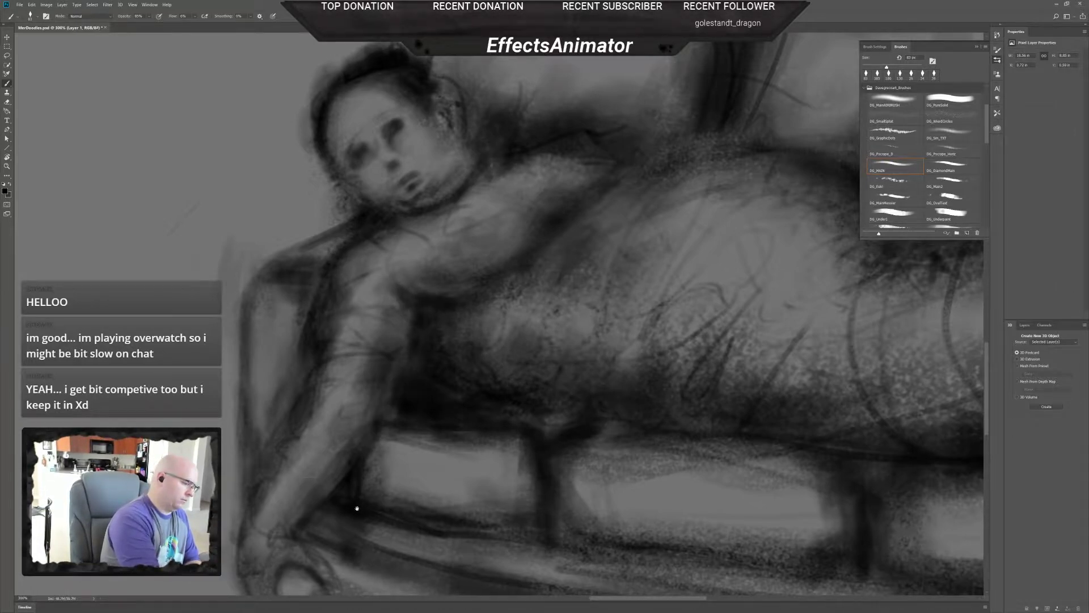
# - Shrink the brush and paint the round can lid held in the hanging hand, including its tab and dark opening
pyautogui.moveTo(356, 508); pyautogui.dragTo(365, 417)
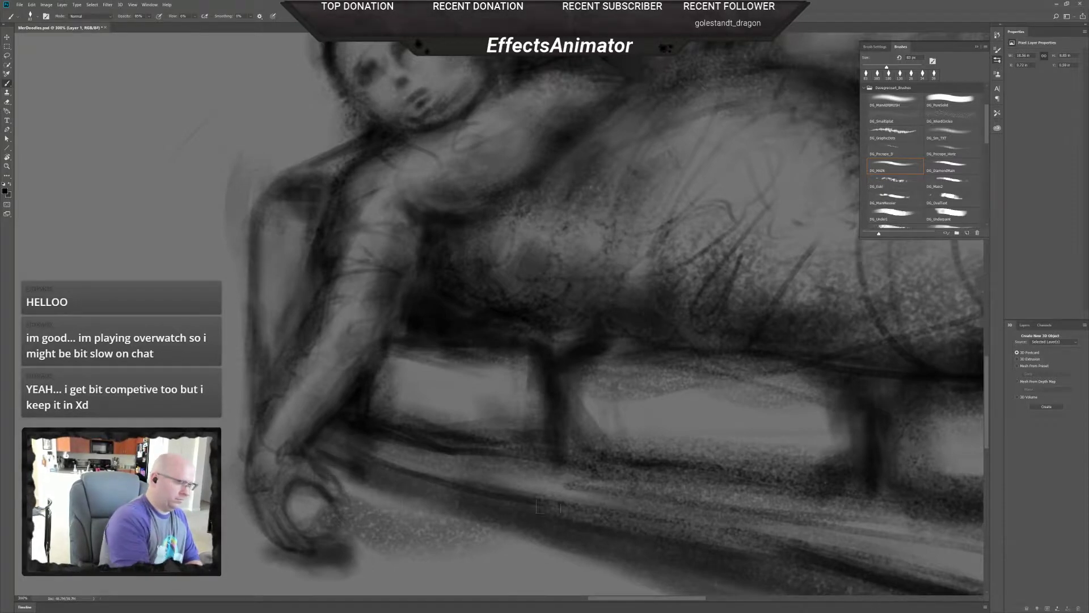
pyautogui.rightClick(326, 504)
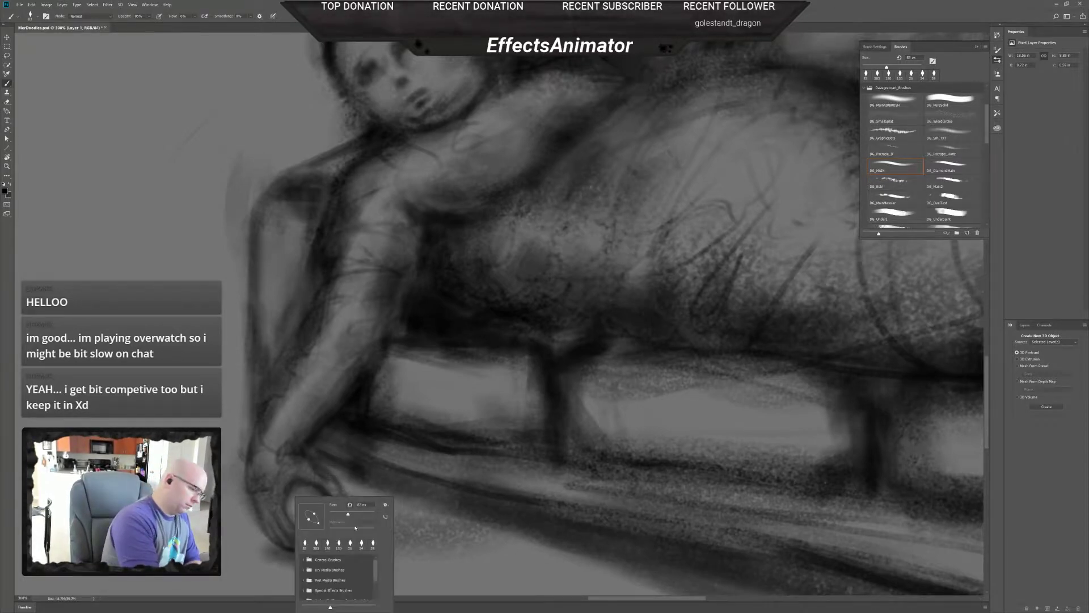
pyautogui.moveTo(340, 515); pyautogui.dragTo(335, 515)
pyautogui.click(287, 495)
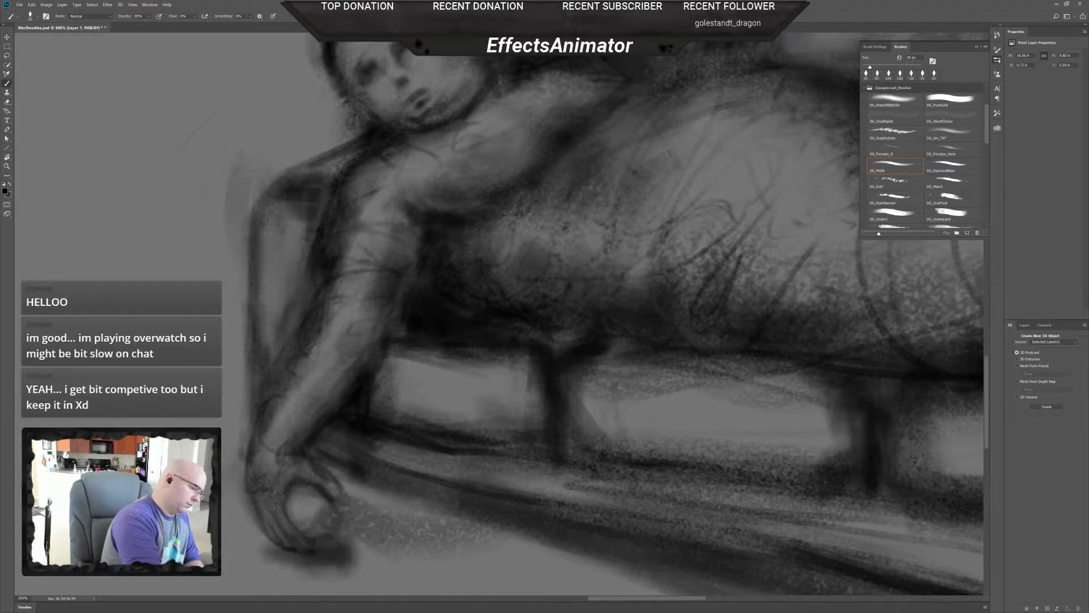
pyautogui.moveTo(321, 496)
pyautogui.mouseDown()
pyautogui.moveTo(375, 337)
pyautogui.moveTo(397, 308)
pyautogui.moveTo(429, 316)
pyautogui.mouseUp()
pyautogui.keyDown('ctrl'); pyautogui.click(386, 323); pyautogui.keyUp('ctrl')
pyautogui.rightClick(389, 306)
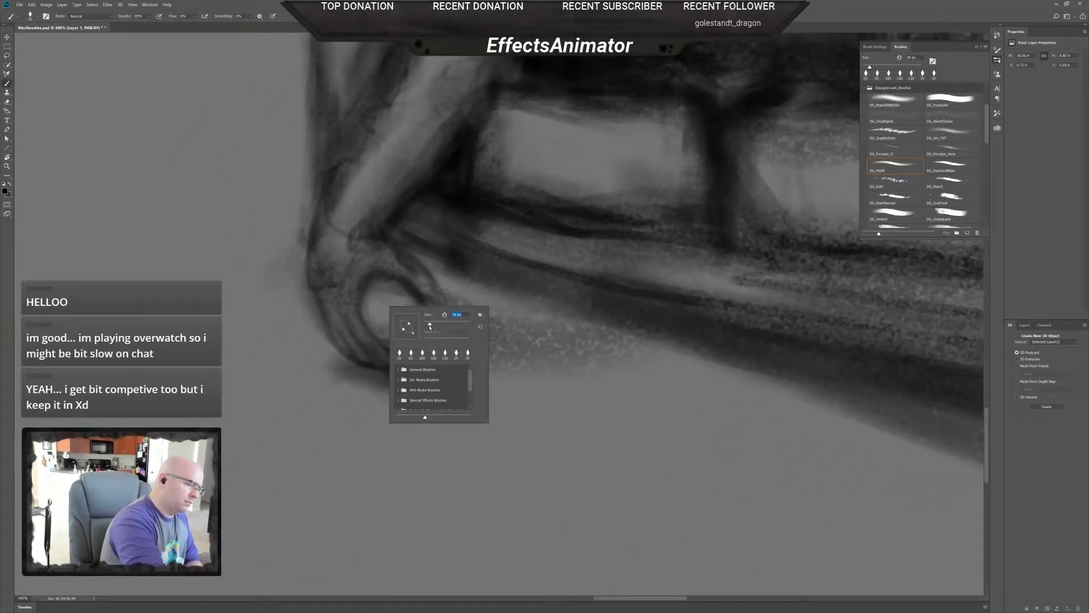
pyautogui.click(390, 301)
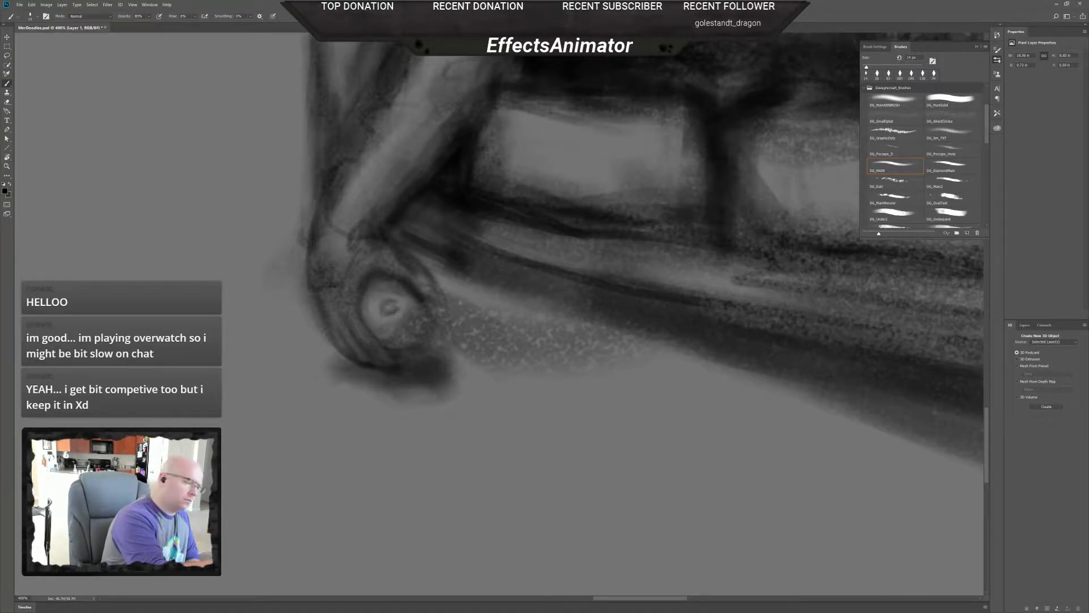
pyautogui.moveTo(397, 317); pyautogui.dragTo(406, 336)
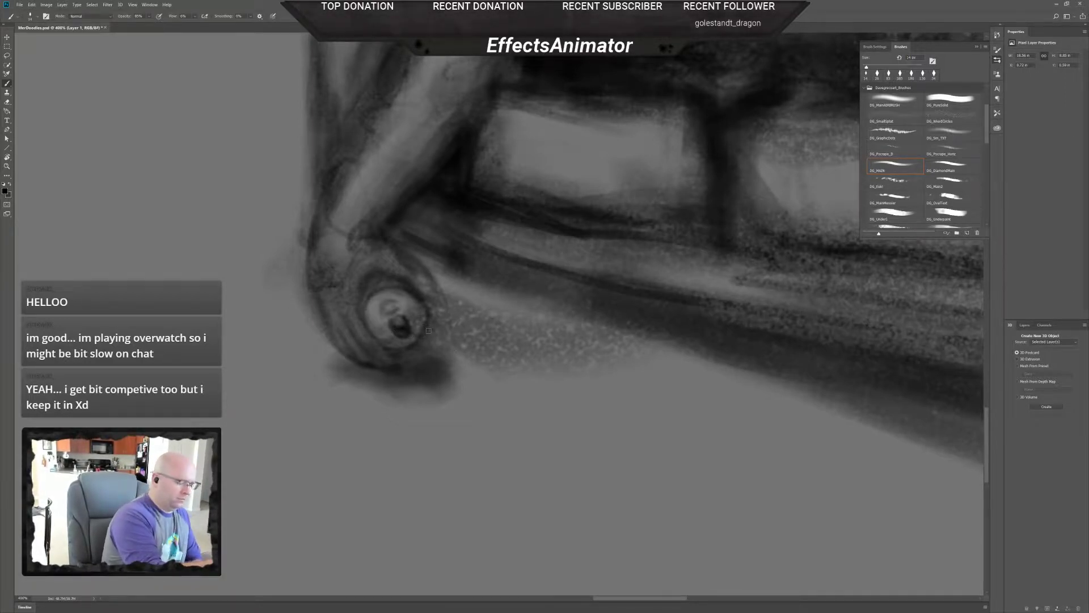
# - Set the foreground colour to white and paint fine highlights around the can's opening and rim
pyautogui.click(5, 191)
pyautogui.moveTo(704, 324); pyautogui.dragTo(691, 298)
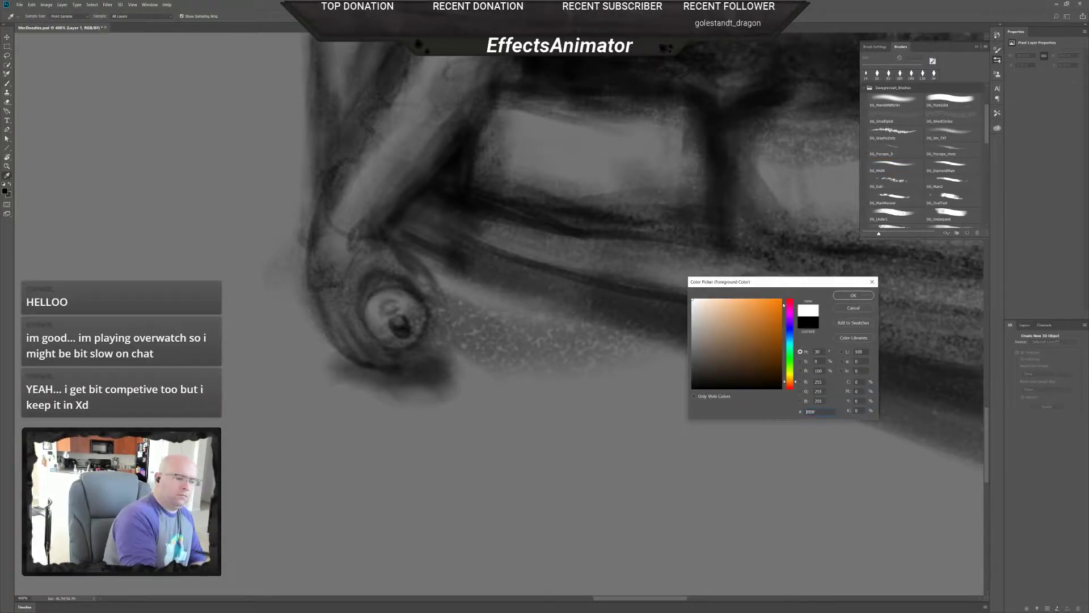
pyautogui.click(852, 296)
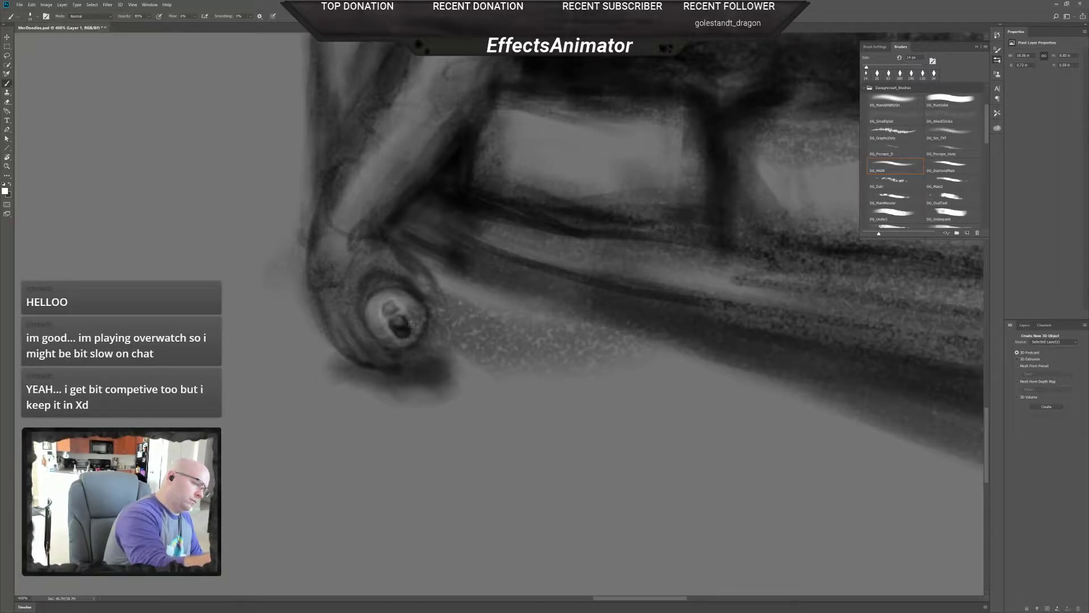
pyautogui.moveTo(406, 310); pyautogui.dragTo(400, 321)
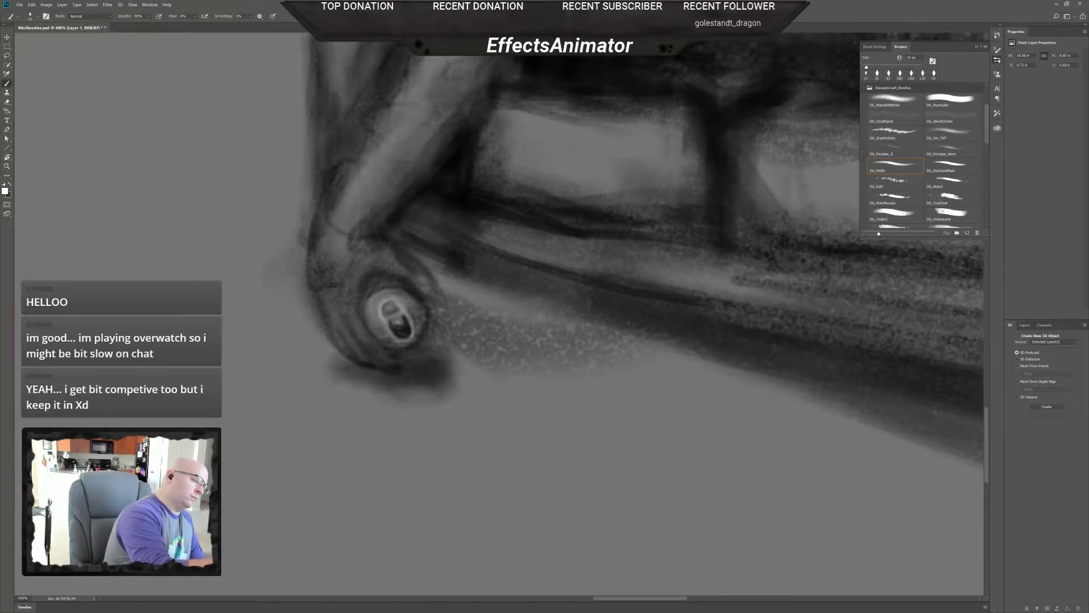
pyautogui.moveTo(369, 304); pyautogui.dragTo(373, 325)
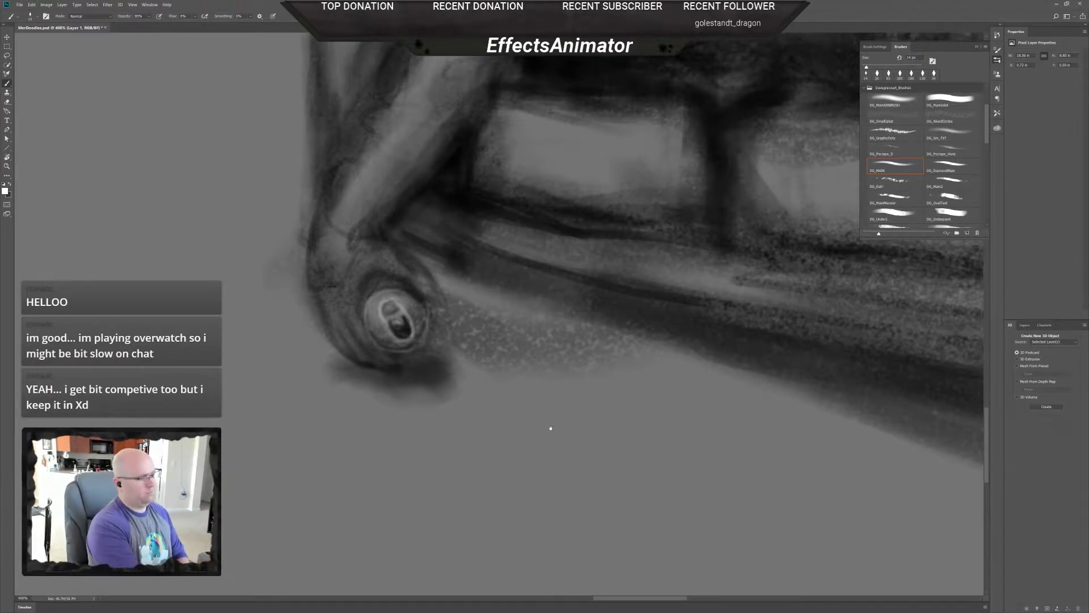
# - Enlarge the brush and paint soft white highlights across the merman's hip and along the upper surface of the tail
pyautogui.hotkey('ctrl', '-')
pyautogui.hotkey('ctrl', '-')
pyautogui.hotkey('ctrl', '-')
pyautogui.hotkey('ctrl', '-')
pyautogui.hotkey('ctrl', '-')
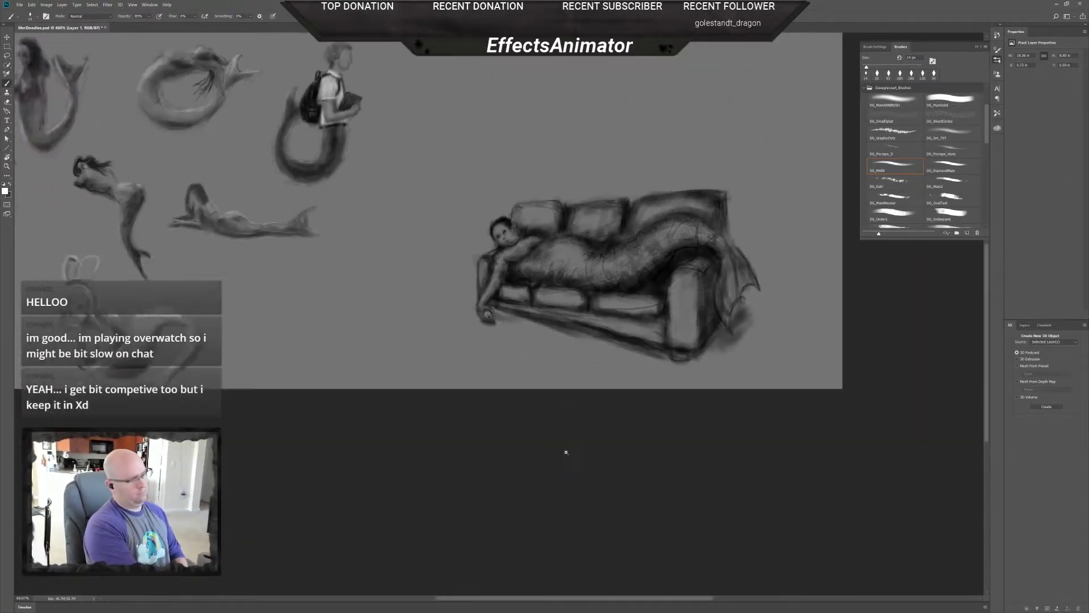
pyautogui.hotkey('ctrl', '-')
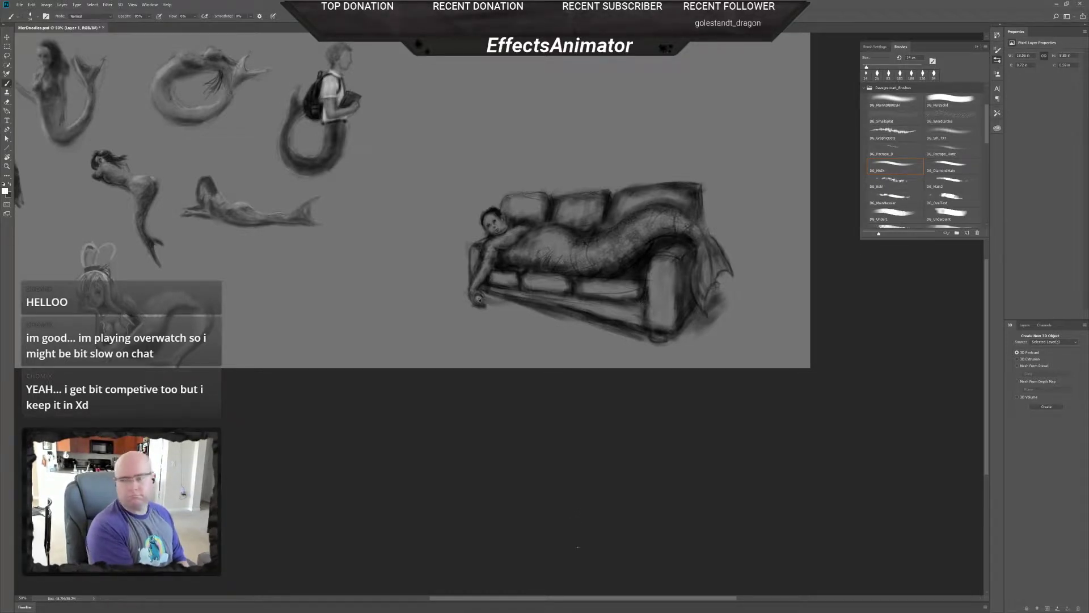
pyautogui.moveTo(590, 410)
pyautogui.mouseDown()
pyautogui.moveTo(612, 490)
pyautogui.moveTo(636, 516)
pyautogui.mouseUp()
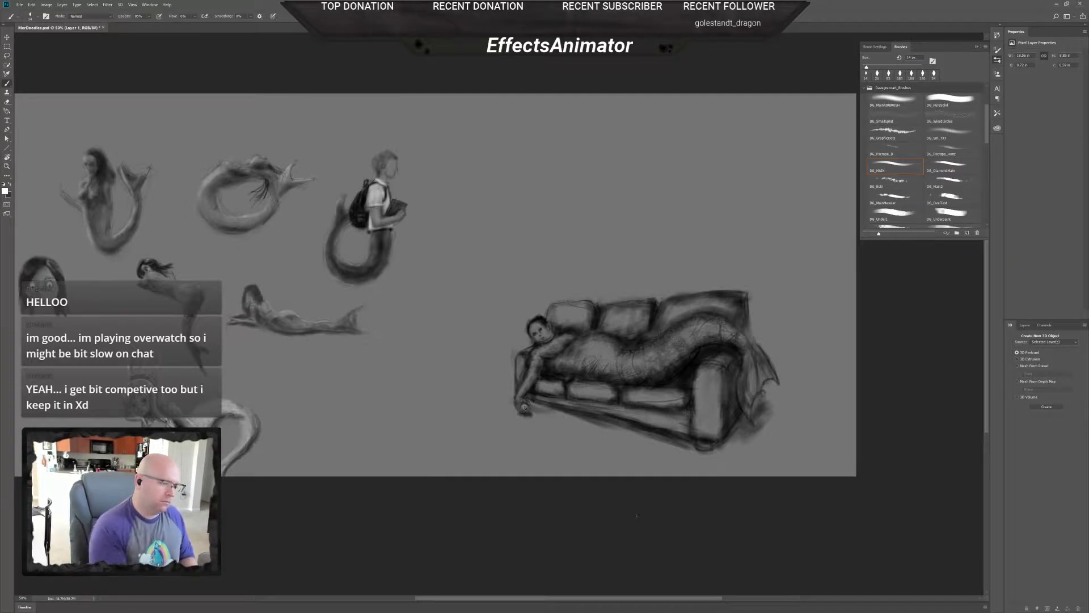
pyautogui.scroll(2, 700, 404)
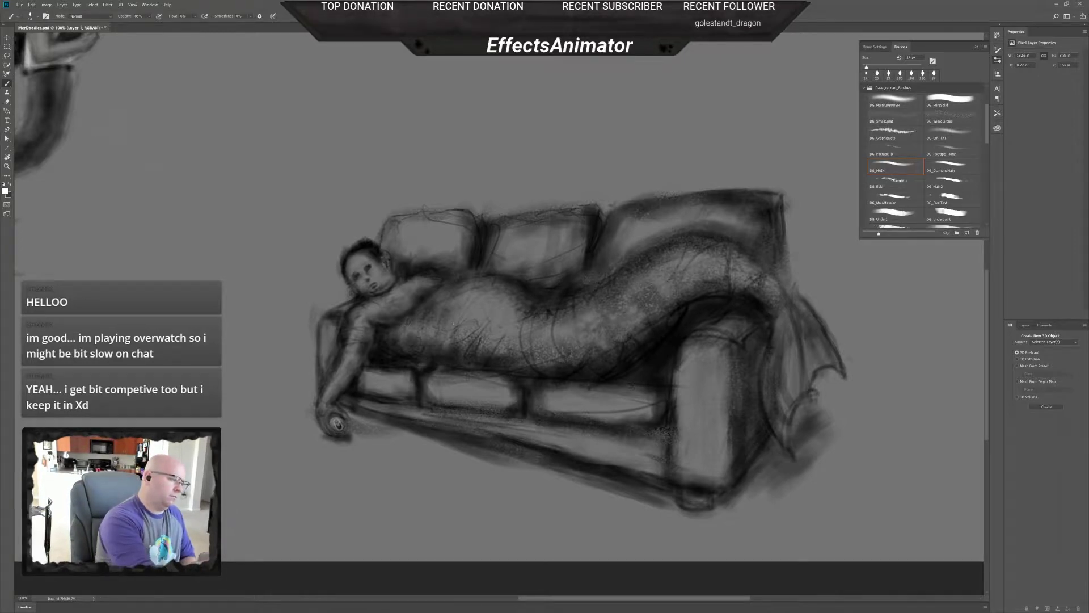
pyautogui.rightClick(443, 327)
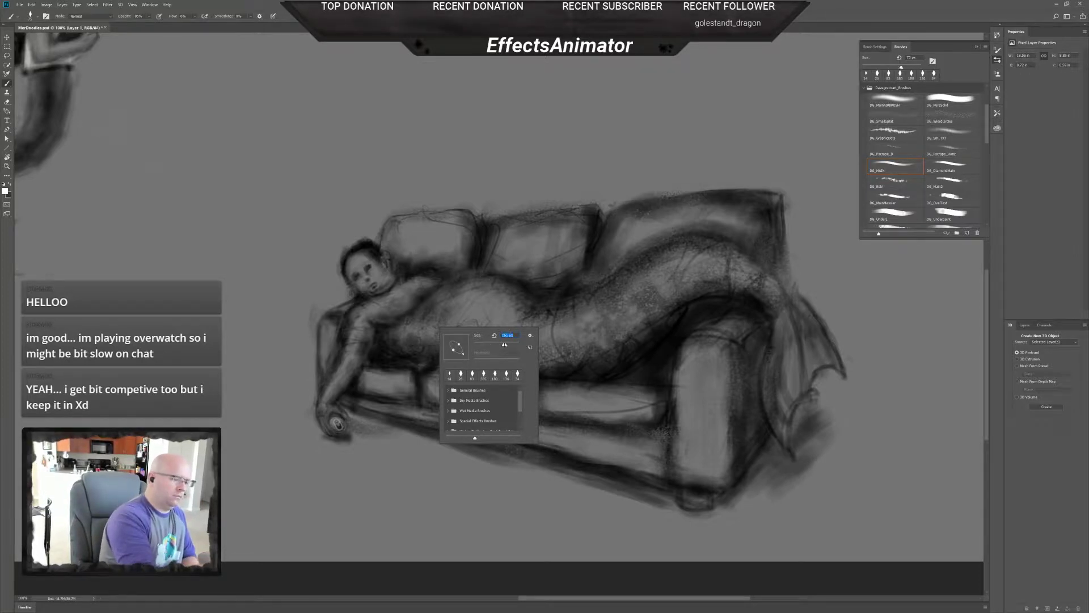
pyautogui.press('Return')
pyautogui.moveTo(465, 303)
pyautogui.mouseDown()
pyautogui.moveTo(448, 309)
pyautogui.moveTo(485, 289)
pyautogui.moveTo(538, 311)
pyautogui.moveTo(519, 312)
pyautogui.moveTo(587, 321)
pyautogui.moveTo(696, 264)
pyautogui.moveTo(534, 327)
pyautogui.moveTo(520, 335)
pyautogui.moveTo(590, 311)
pyautogui.moveTo(520, 352)
pyautogui.mouseUp()
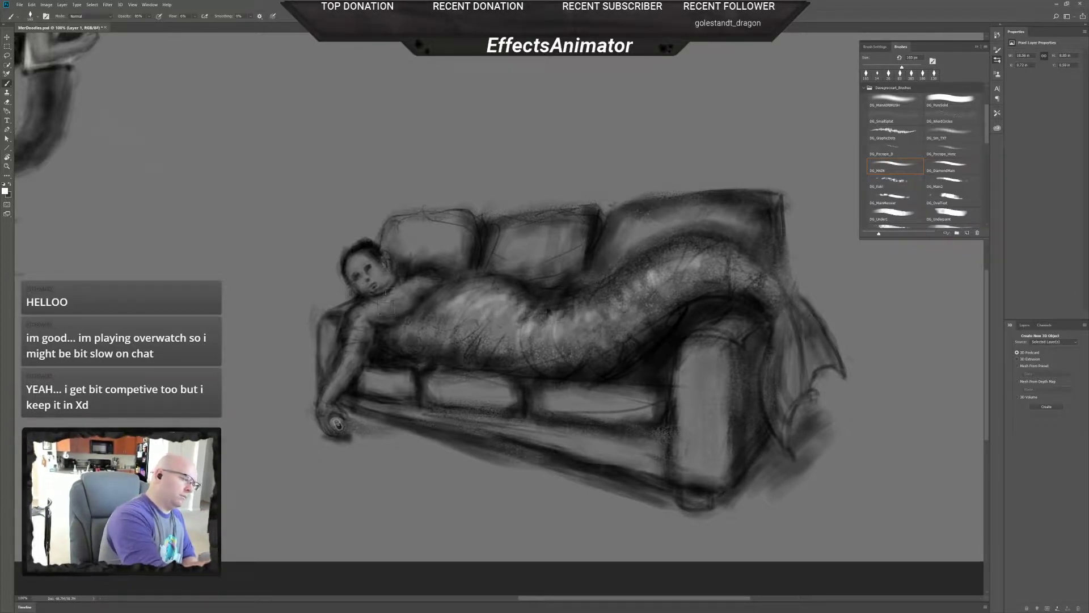
# - Reduce the brush and add small light accents to the nose and the skin beneath the chin
pyautogui.scroll(2, 426, 329)
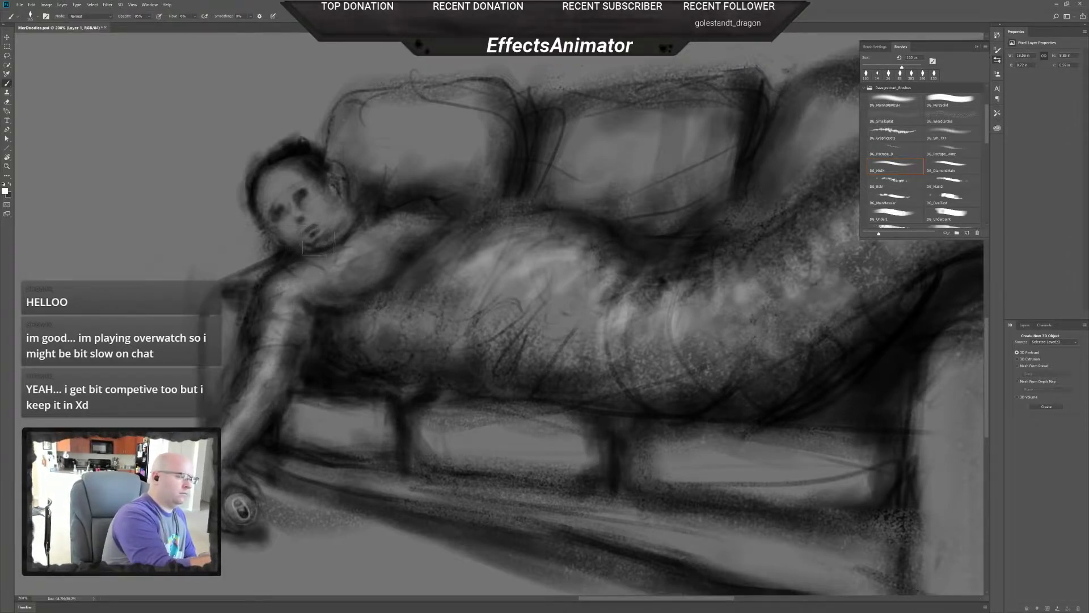
pyautogui.rightClick(315, 242)
pyautogui.press('Escape')
pyautogui.keyDown('ctrl'); pyautogui.click(322, 242); pyautogui.keyUp('ctrl')
pyautogui.rightClick(321, 242)
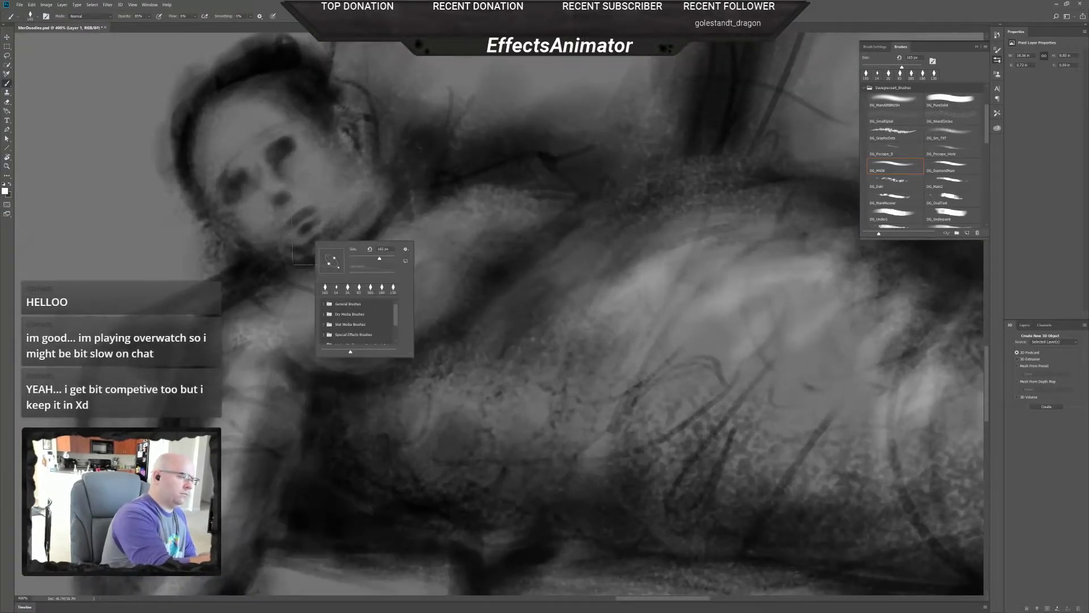
pyautogui.press('Escape')
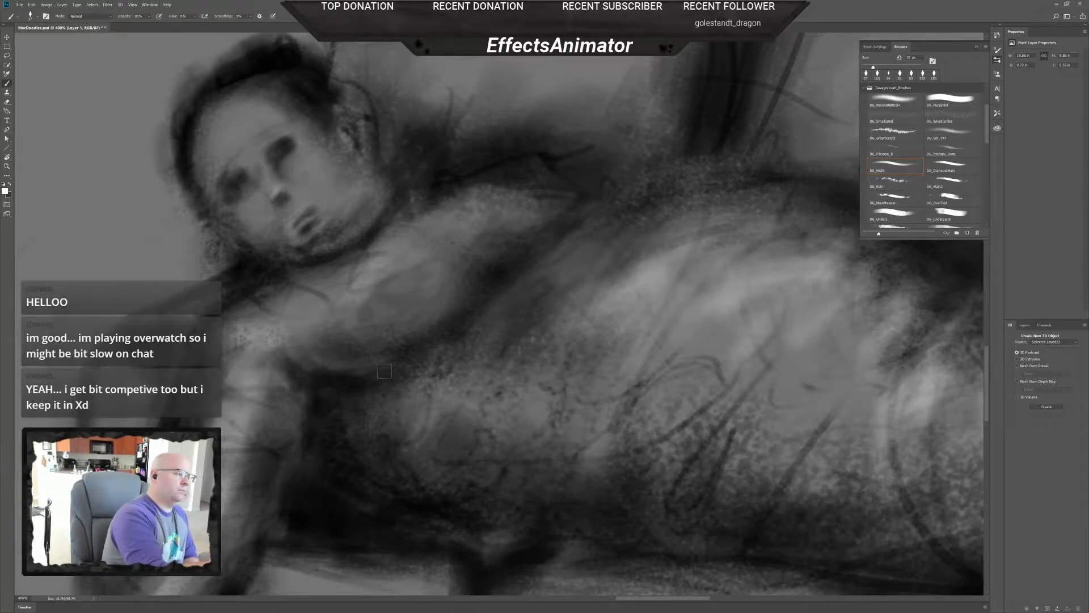
# - Brighten the forehead and brow with a larger brush, using a sampled gray and a near-white foreground colour
pyautogui.rightClick(231, 153)
pyautogui.click(288, 173)
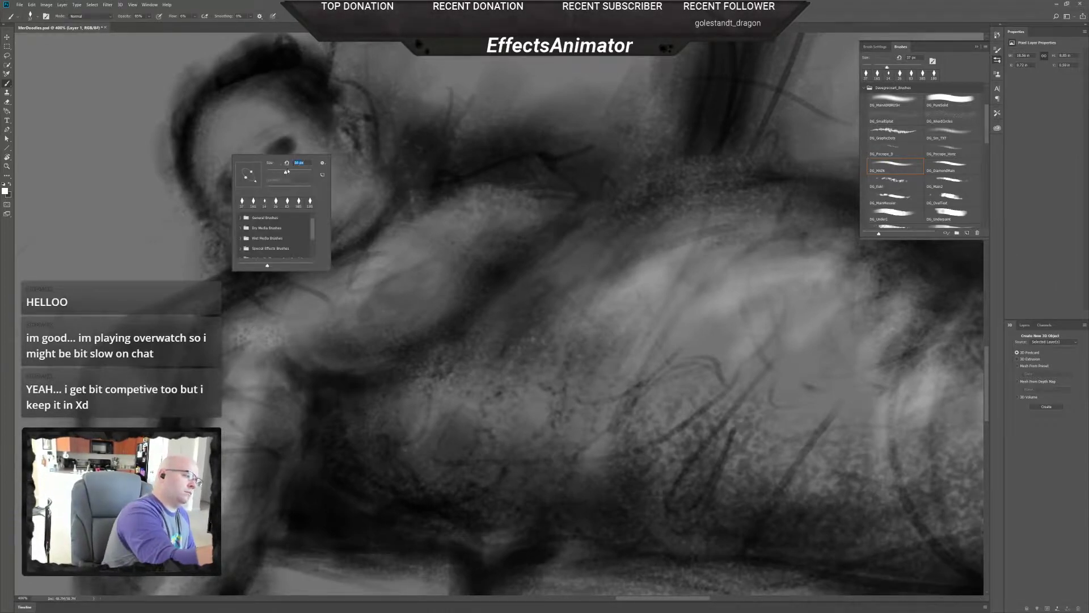
pyautogui.press('Return')
pyautogui.moveTo(232, 152); pyautogui.dragTo(233, 119)
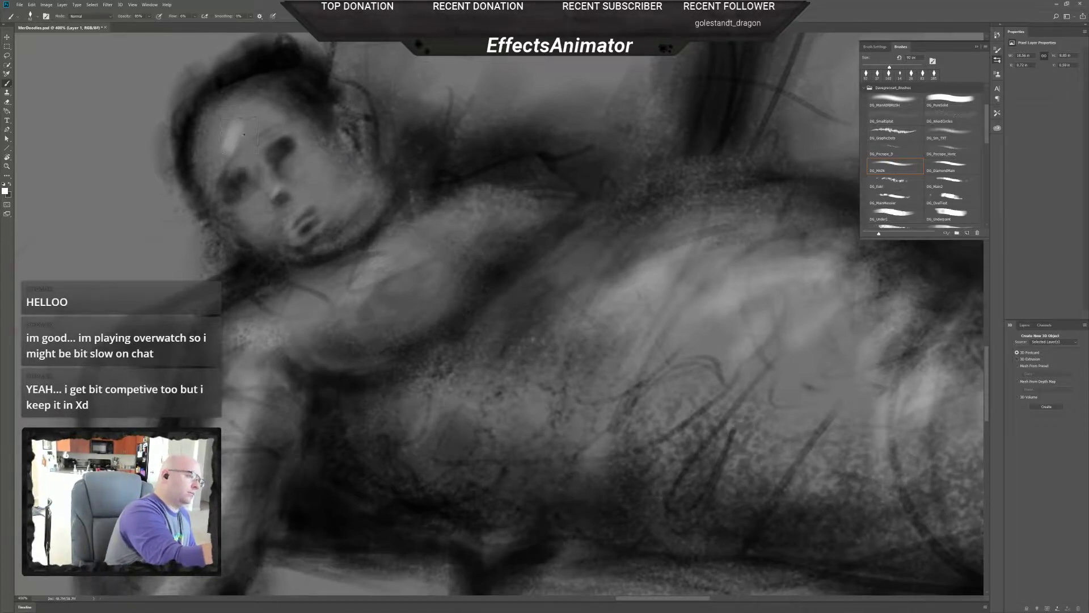
pyautogui.keyDown('alt'); pyautogui.click(244, 134); pyautogui.keyUp('alt')
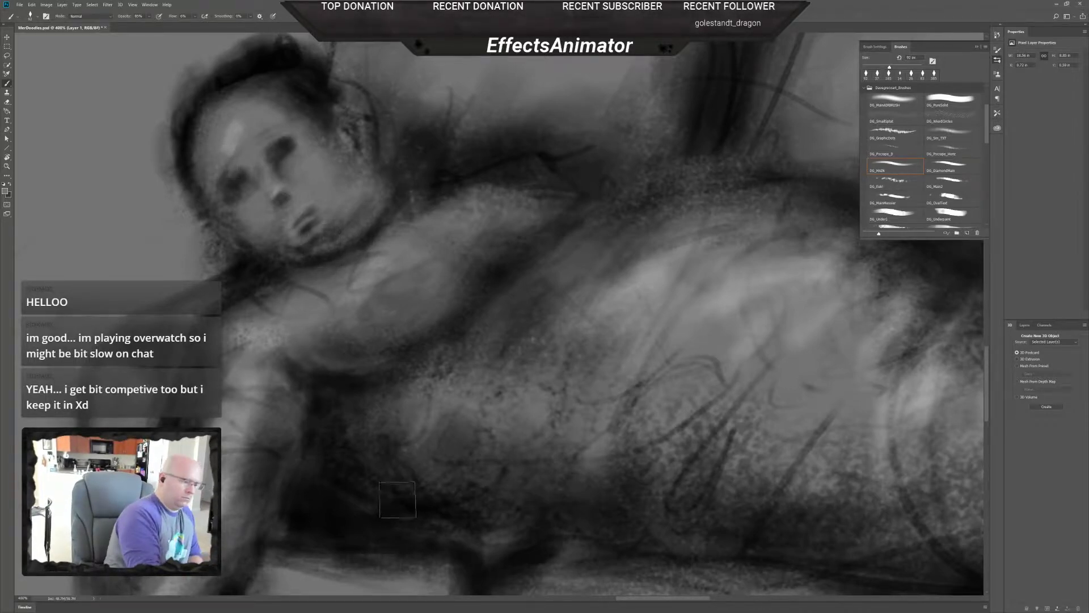
pyautogui.click(5, 192)
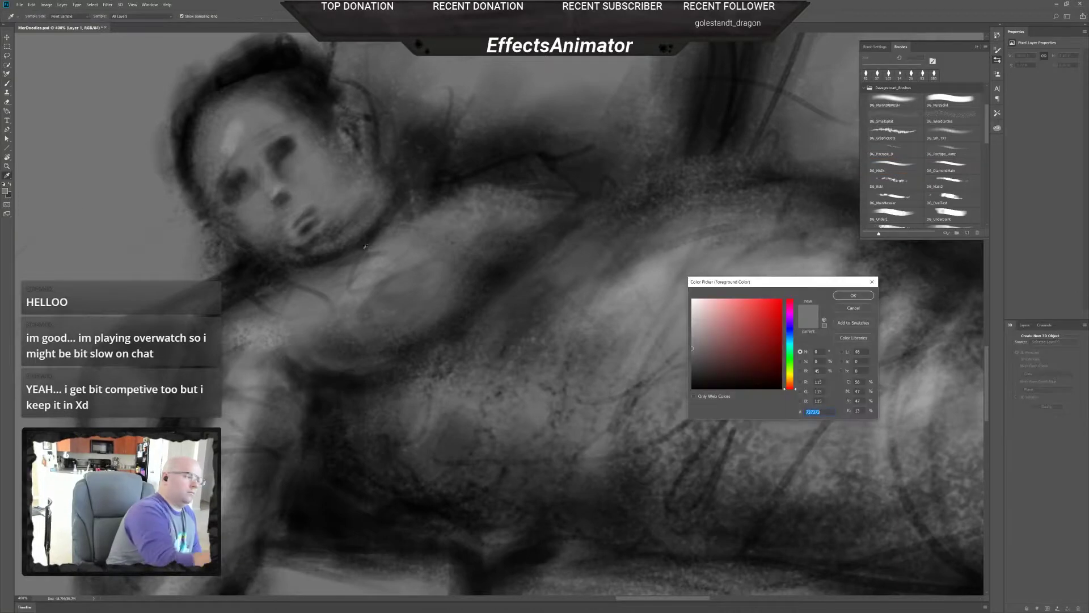
pyautogui.click(697, 305)
pyautogui.click(852, 295)
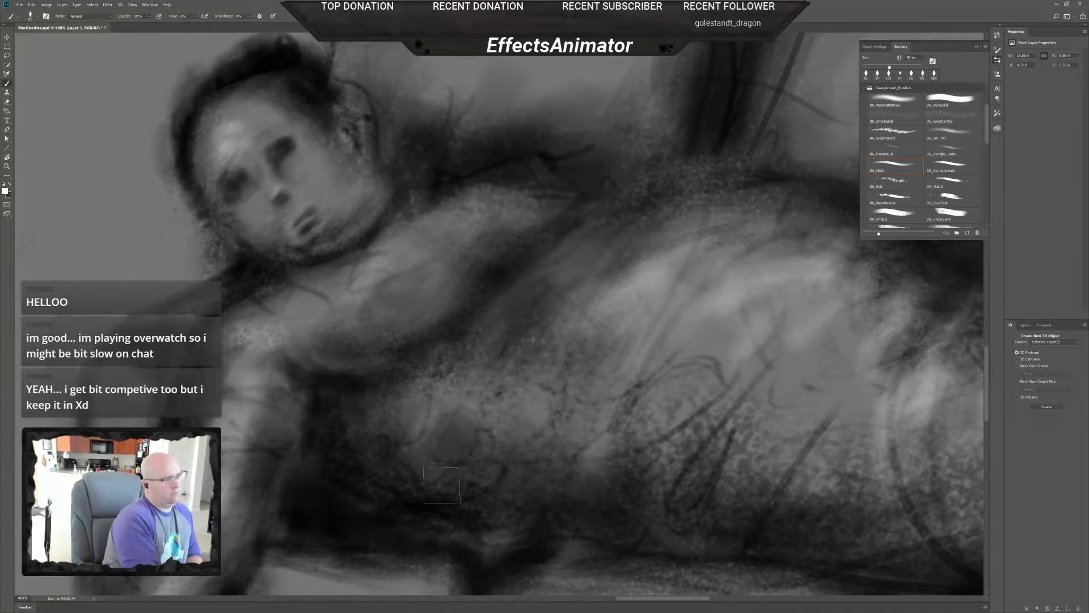
# - Paint a bright highlight on the upper chest and blend its lower edge with a sampled dark tone
pyautogui.moveTo(432, 318)
pyautogui.mouseDown()
pyautogui.moveTo(401, 325)
pyautogui.moveTo(422, 319)
pyautogui.moveTo(397, 303)
pyautogui.moveTo(425, 312)
pyautogui.mouseUp()
pyautogui.moveTo(499, 398)
pyautogui.mouseDown()
pyautogui.moveTo(402, 403)
pyautogui.moveTo(365, 432)
pyautogui.mouseUp()
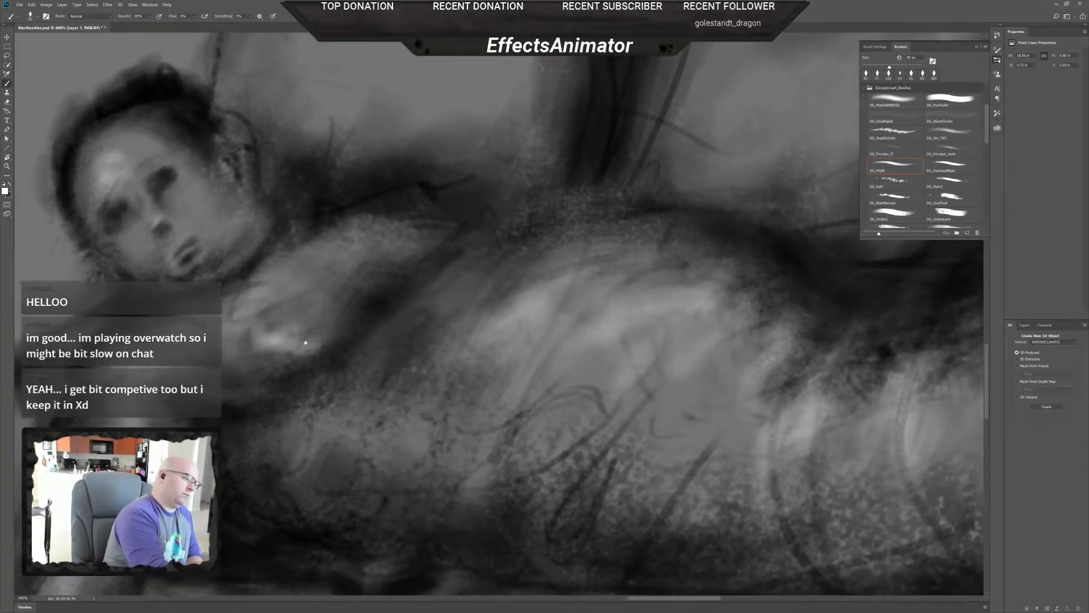
pyautogui.keyDown('alt'); pyautogui.click(292, 378); pyautogui.keyUp('alt')
pyautogui.moveTo(265, 359); pyautogui.dragTo(291, 337)
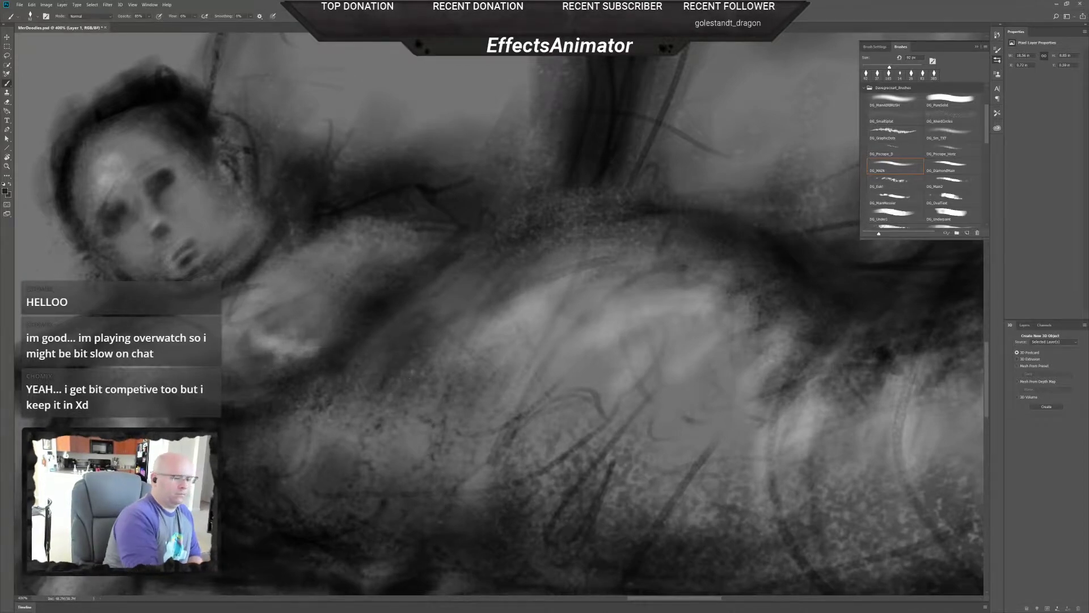
# - Sample a light gray from the tail and blend it into the highlights across the hip and upper tail
pyautogui.keyDown('alt'); pyautogui.click(536, 307); pyautogui.keyUp('alt')
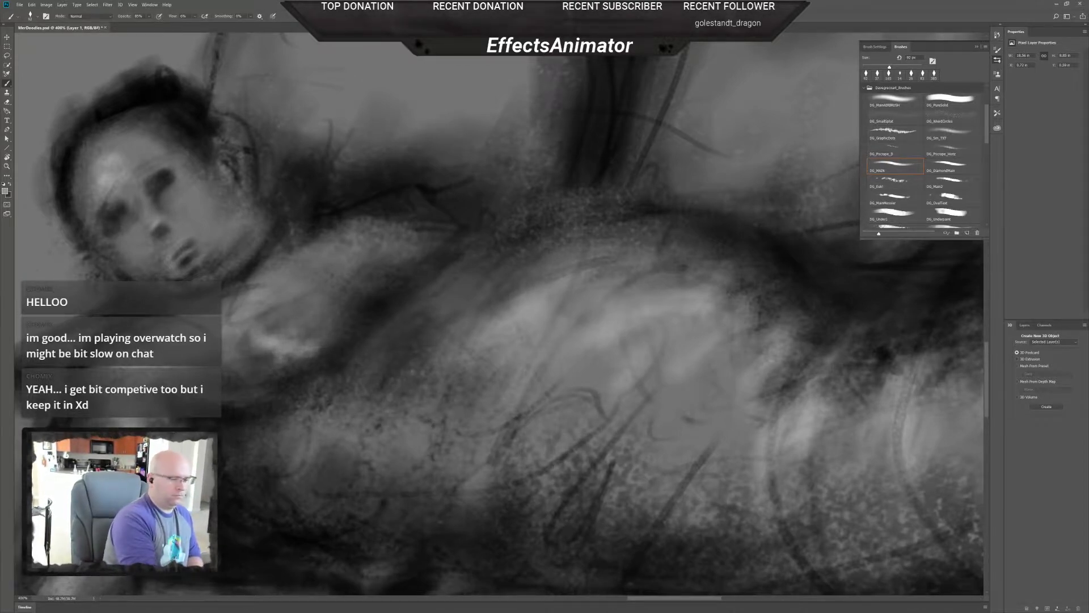
pyautogui.moveTo(460, 327)
pyautogui.mouseDown()
pyautogui.moveTo(446, 357)
pyautogui.moveTo(410, 381)
pyautogui.mouseUp()
pyautogui.moveTo(523, 445); pyautogui.dragTo(445, 395)
pyautogui.moveTo(638, 339); pyautogui.dragTo(610, 358)
pyautogui.moveTo(700, 344); pyautogui.dragTo(682, 355)
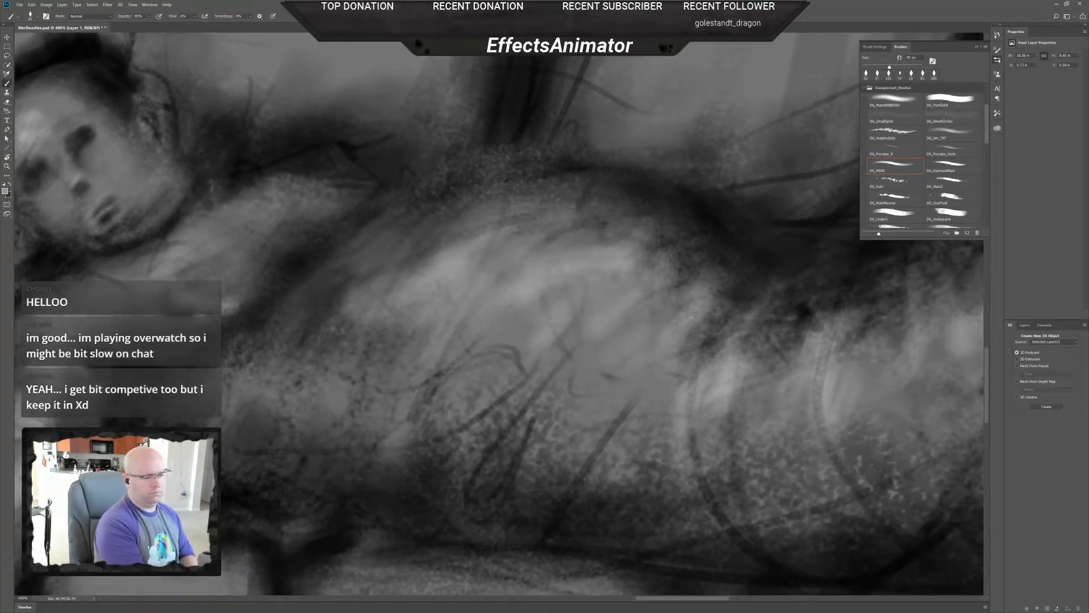
pyautogui.moveTo(619, 329); pyautogui.dragTo(602, 357)
pyautogui.moveTo(721, 502); pyautogui.dragTo(540, 496)
pyautogui.keyDown('alt'); pyautogui.click(617, 513); pyautogui.keyUp('alt')
pyautogui.keyDown('alt'); pyautogui.click(613, 513); pyautogui.keyUp('alt')
pyautogui.keyDown('alt'); pyautogui.click(614, 513); pyautogui.keyUp('alt')
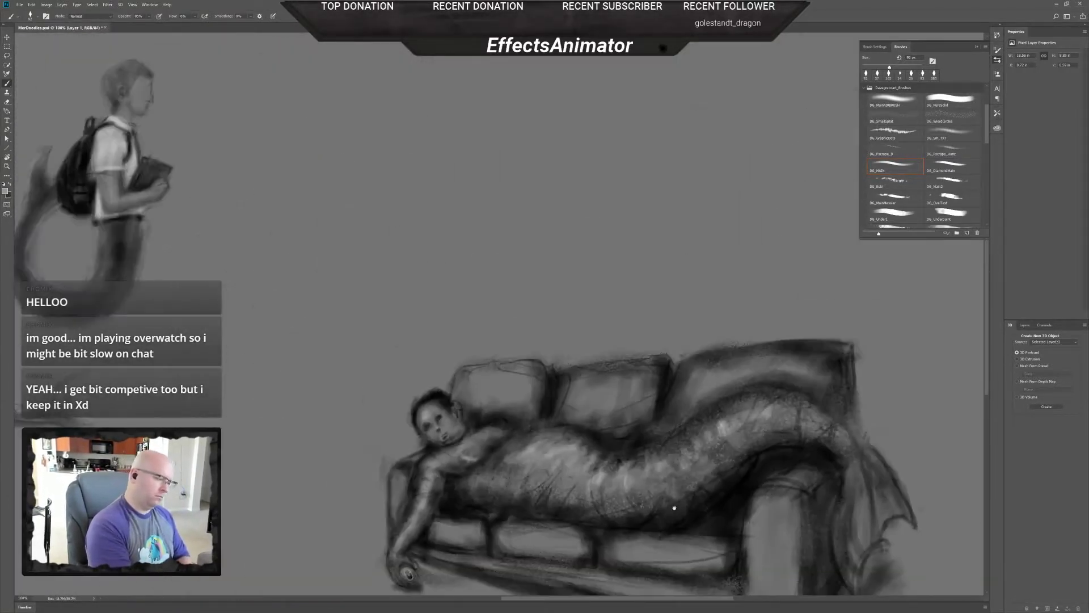
pyautogui.moveTo(673, 505); pyautogui.dragTo(599, 504)
pyautogui.keyDown('ctrl'); pyautogui.click(716, 523); pyautogui.keyUp('ctrl')
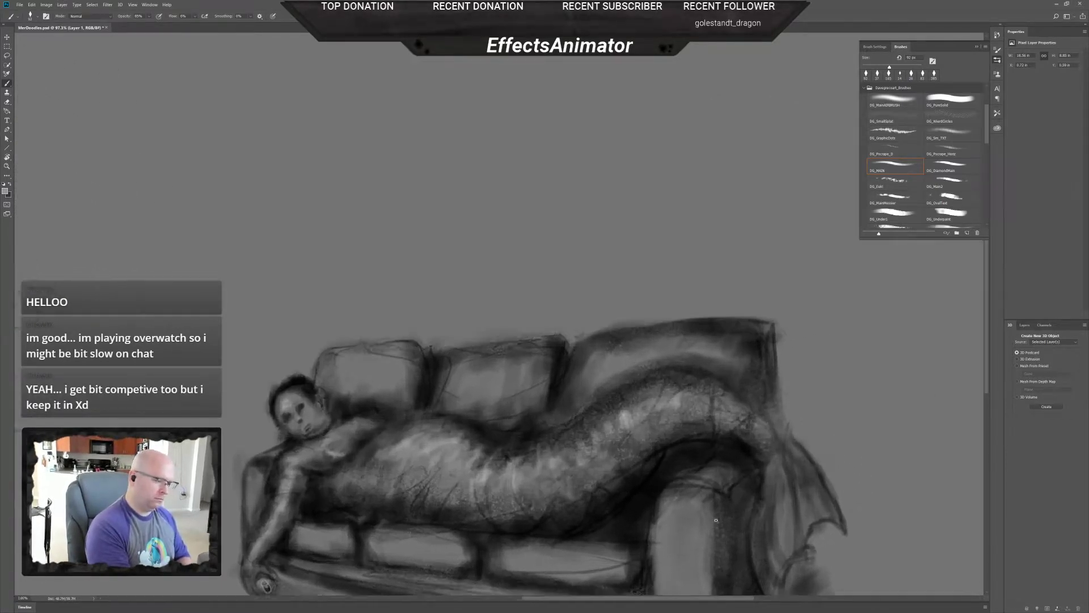
# - Set the foreground to near-white (RGB 247, 247, 247) and paint short highlight strokes across the middle of the tail
pyautogui.keyDown('ctrl'); pyautogui.click(716, 523); pyautogui.keyUp('ctrl')
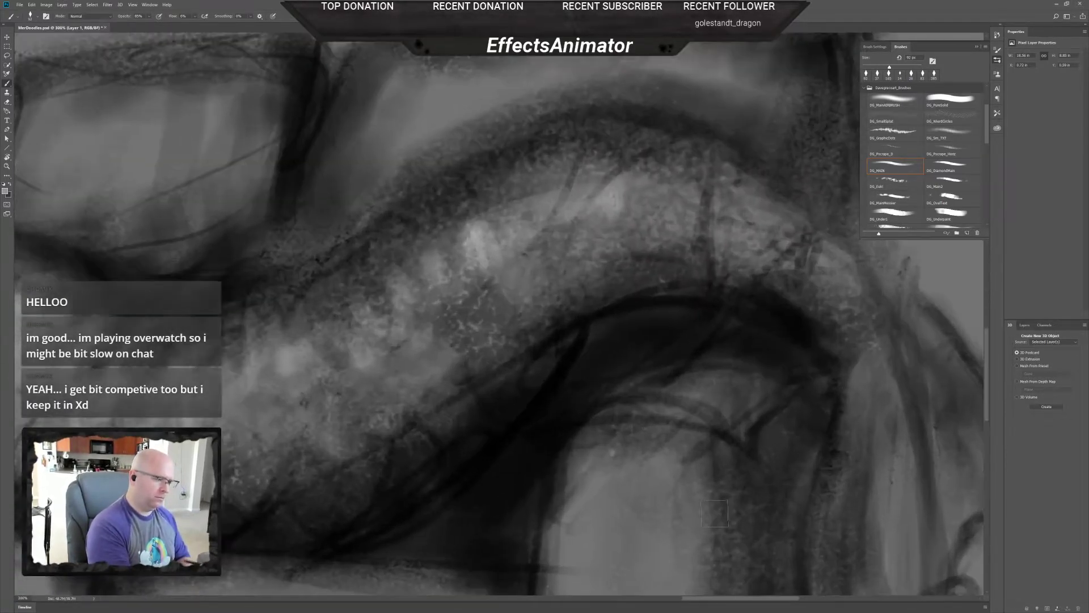
pyautogui.click(6, 192)
pyautogui.click(692, 301)
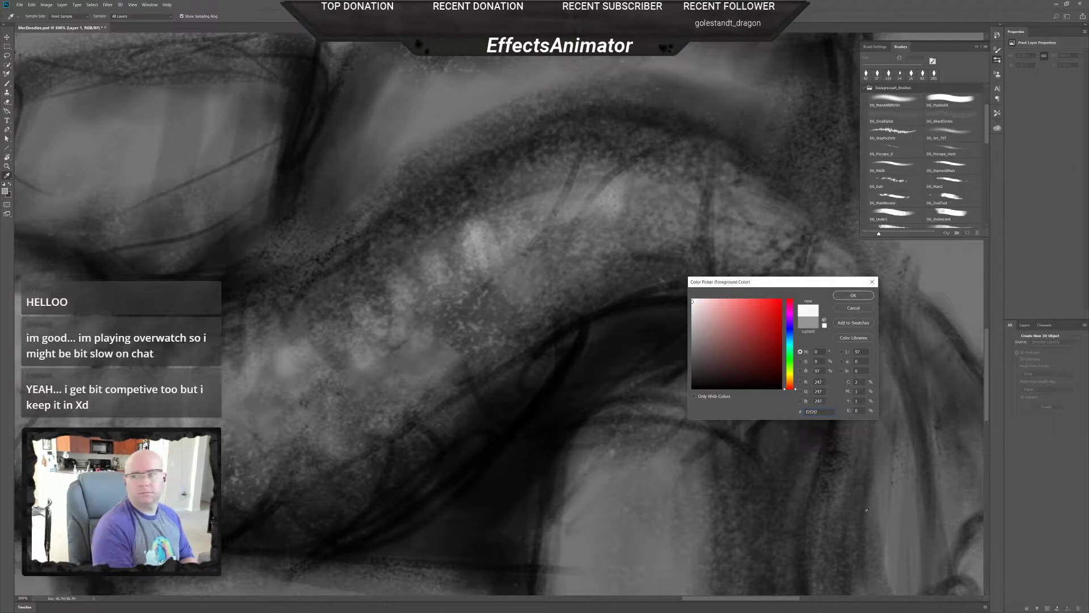
pyautogui.click(853, 295)
pyautogui.moveTo(564, 229)
pyautogui.mouseDown()
pyautogui.moveTo(590, 198)
pyautogui.moveTo(598, 224)
pyautogui.moveTo(576, 193)
pyautogui.mouseUp()
pyautogui.moveTo(517, 239); pyautogui.dragTo(512, 229)
pyautogui.moveTo(480, 272); pyautogui.dragTo(475, 259)
pyautogui.moveTo(437, 316); pyautogui.dragTo(435, 280)
pyautogui.moveTo(374, 393); pyautogui.dragTo(367, 328)
pyautogui.moveTo(347, 398)
pyautogui.mouseDown()
pyautogui.moveTo(334, 347)
pyautogui.moveTo(321, 349)
pyautogui.mouseUp()
pyautogui.moveTo(342, 399); pyautogui.dragTo(335, 341)
pyautogui.moveTo(288, 397); pyautogui.dragTo(270, 366)
pyautogui.moveTo(308, 420)
pyautogui.mouseDown()
pyautogui.moveTo(292, 379)
pyautogui.moveTo(318, 369)
pyautogui.mouseUp()
pyautogui.moveTo(262, 437); pyautogui.dragTo(254, 403)
pyautogui.moveTo(239, 420); pyautogui.dragTo(226, 388)
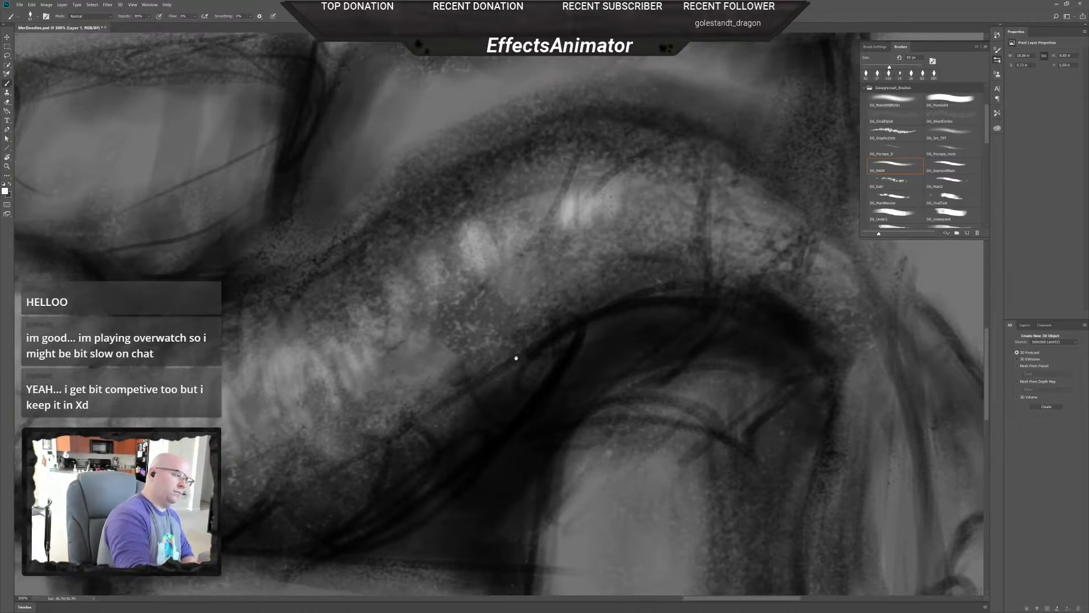
# - Continue the short near-white scale highlights over the raised bend of the tail
pyautogui.moveTo(513, 360); pyautogui.dragTo(443, 393)
pyautogui.moveTo(435, 332); pyautogui.dragTo(425, 281)
pyautogui.moveTo(462, 298); pyautogui.dragTo(453, 270)
pyautogui.moveTo(527, 301); pyautogui.dragTo(539, 244)
pyautogui.moveTo(562, 321)
pyautogui.mouseDown()
pyautogui.moveTo(555, 250)
pyautogui.moveTo(579, 262)
pyautogui.mouseUp()
pyautogui.moveTo(608, 286); pyautogui.dragTo(603, 255)
pyautogui.moveTo(550, 335)
pyautogui.mouseDown()
pyautogui.moveTo(565, 250)
pyautogui.moveTo(561, 346)
pyautogui.mouseUp()
pyautogui.moveTo(562, 301); pyautogui.dragTo(570, 340)
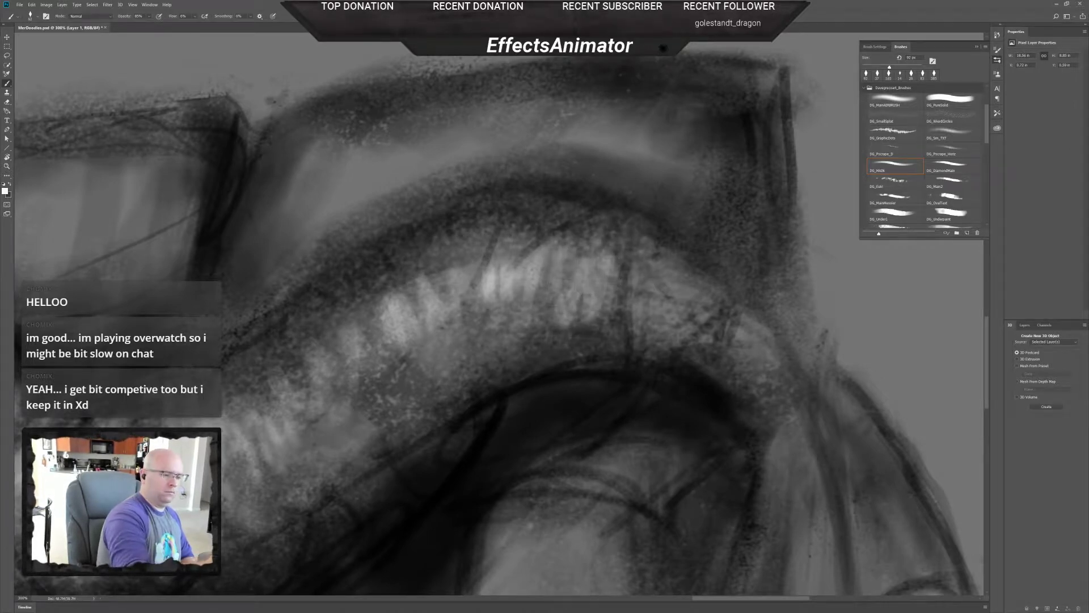
pyautogui.moveTo(666, 375); pyautogui.dragTo(578, 403)
pyautogui.moveTo(534, 355); pyautogui.dragTo(536, 292)
pyautogui.moveTo(538, 341)
pyautogui.mouseDown()
pyautogui.moveTo(542, 289)
pyautogui.moveTo(610, 354)
pyautogui.mouseUp()
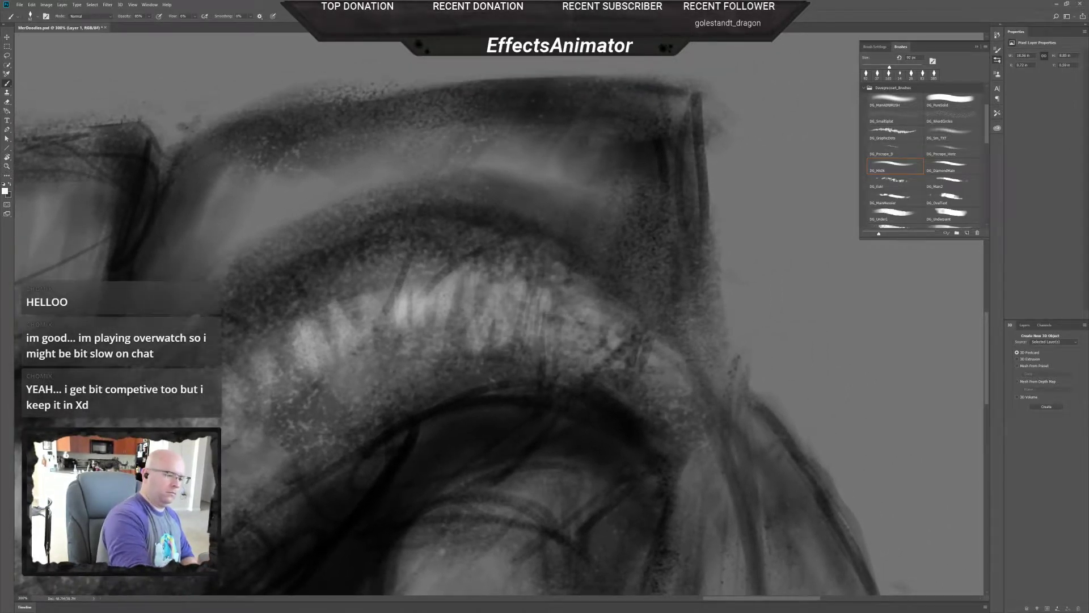
# - Extend the highlight strokes down the far end of the tail to the base of the fin
pyautogui.moveTo(567, 300); pyautogui.dragTo(567, 332)
pyautogui.moveTo(562, 298); pyautogui.dragTo(590, 361)
pyautogui.moveTo(599, 309); pyautogui.dragTo(624, 363)
pyautogui.moveTo(613, 338); pyautogui.dragTo(678, 395)
pyautogui.moveTo(730, 457); pyautogui.dragTo(689, 414)
pyautogui.moveTo(619, 318)
pyautogui.mouseDown()
pyautogui.moveTo(662, 339)
pyautogui.moveTo(683, 364)
pyautogui.moveTo(665, 349)
pyautogui.mouseUp()
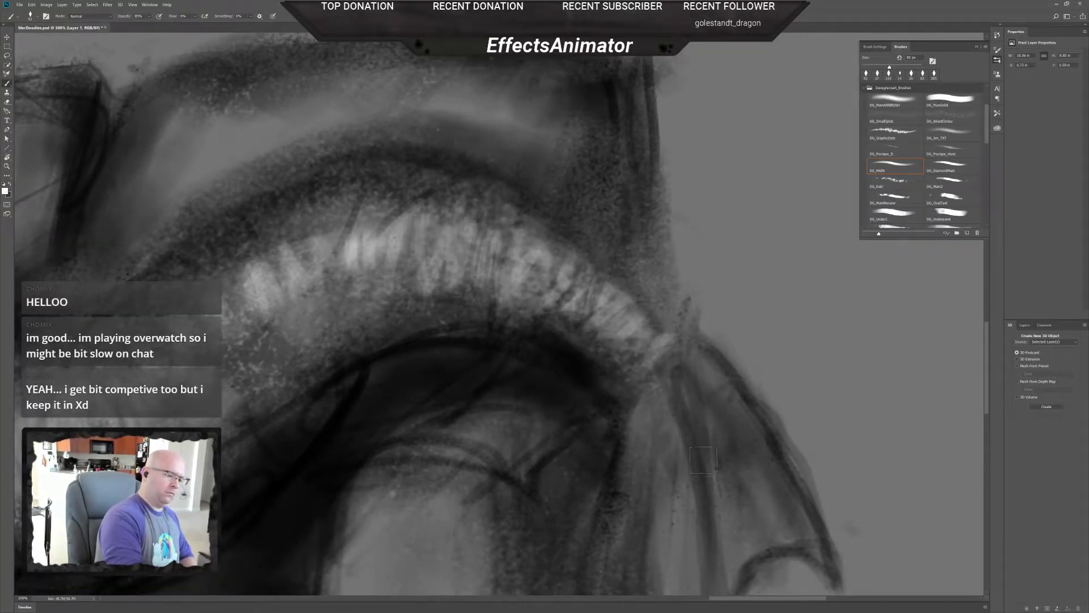
pyautogui.moveTo(689, 518); pyautogui.dragTo(651, 442)
pyautogui.scroll(-2, 650, 440)
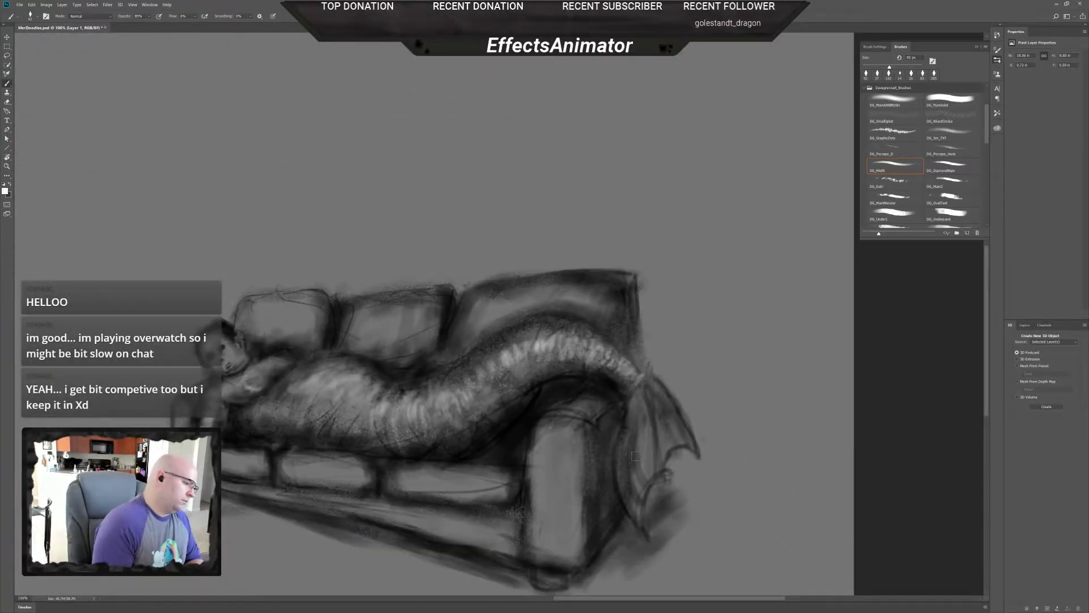
# - Touch up the highlight on the merman's upper chest and sample a dark tone beside it
pyautogui.scroll(2, 283, 446)
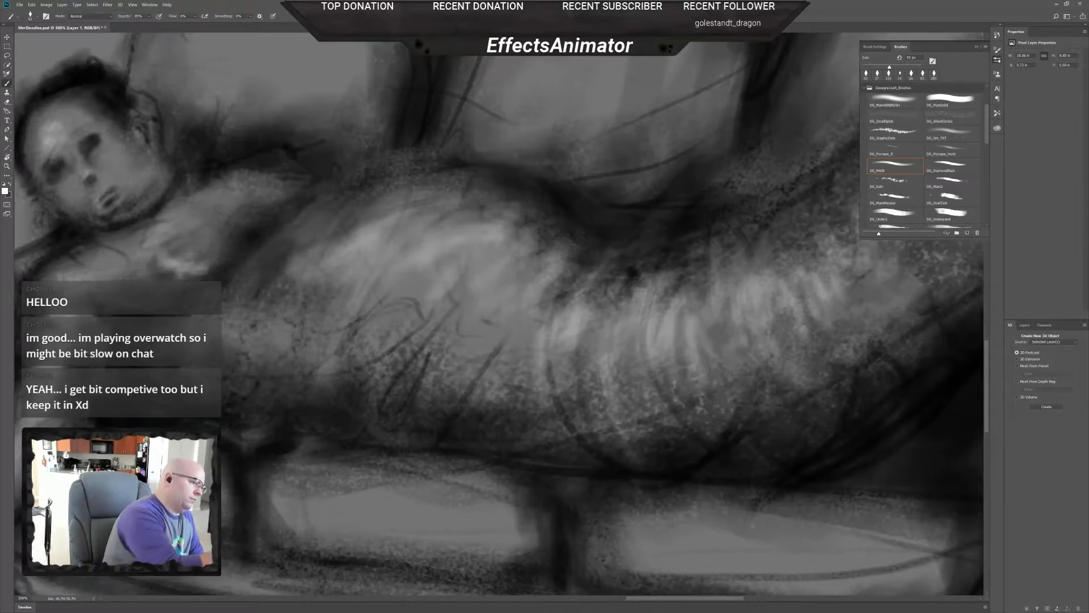
pyautogui.moveTo(190, 254)
pyautogui.mouseDown()
pyautogui.moveTo(171, 253)
pyautogui.moveTo(159, 276)
pyautogui.moveTo(169, 266)
pyautogui.moveTo(206, 273)
pyautogui.mouseUp()
pyautogui.keyDown('alt'); pyautogui.click(224, 258); pyautogui.keyUp('alt')
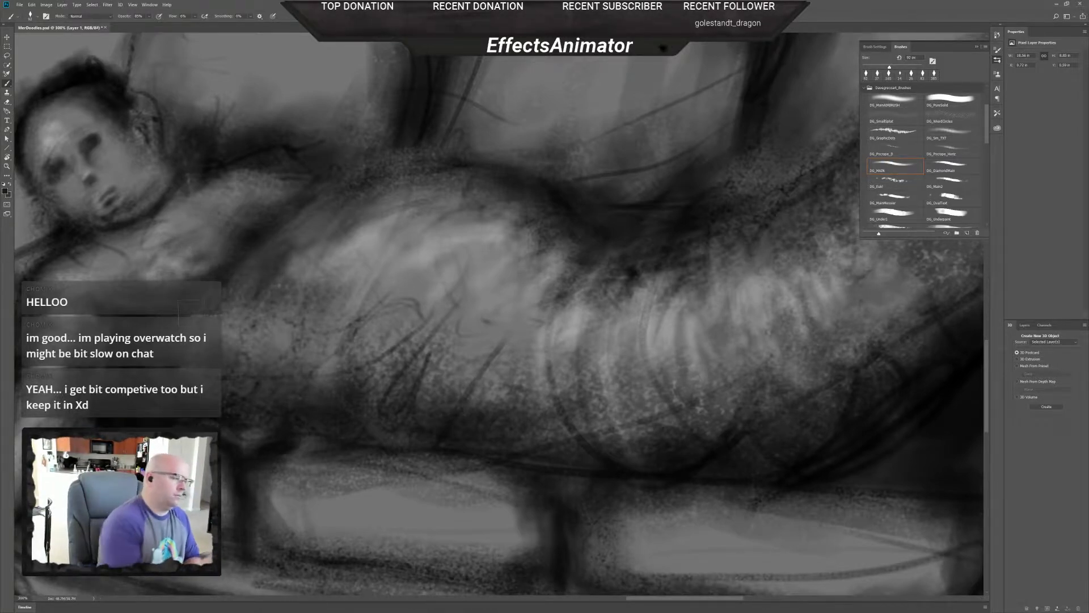
# - Sample a light gray from the tail and adjust the brush size for work on the tail fin
pyautogui.keyDown('alt'); pyautogui.click(562, 332); pyautogui.keyUp('alt')
pyautogui.moveTo(690, 453); pyautogui.dragTo(328, 397)
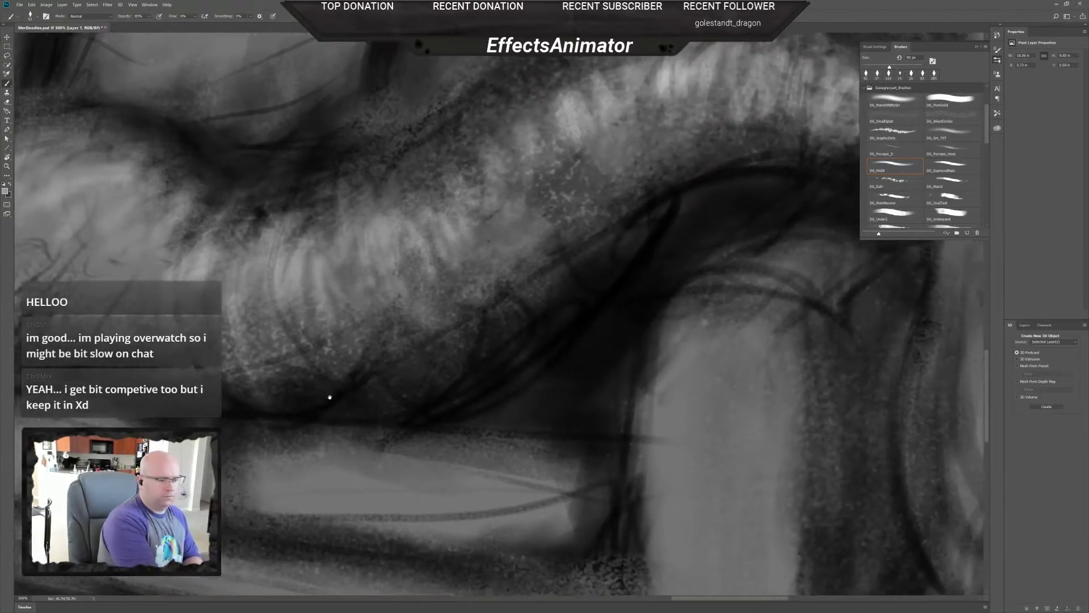
pyautogui.moveTo(811, 482); pyautogui.dragTo(452, 470)
pyautogui.moveTo(591, 334); pyautogui.dragTo(577, 333)
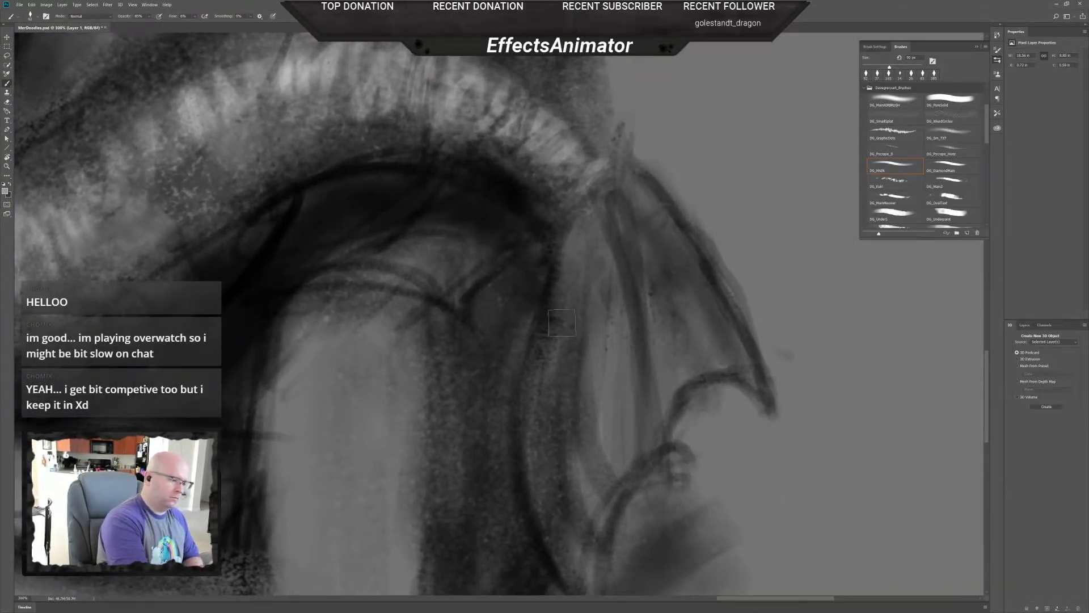
pyautogui.moveTo(588, 460); pyautogui.dragTo(577, 444)
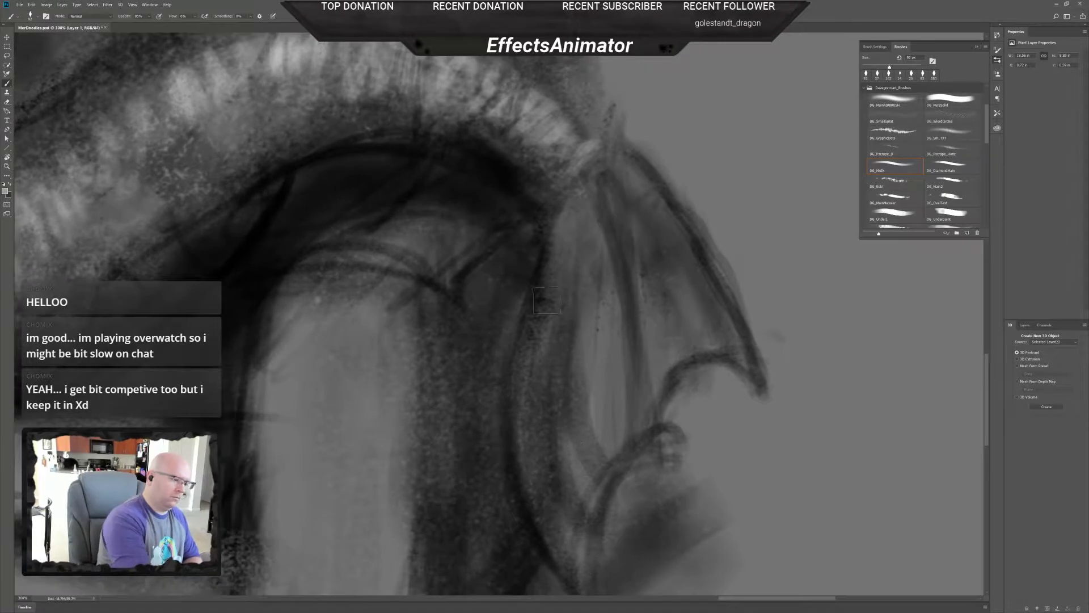
pyautogui.rightClick(572, 278)
pyautogui.moveTo(596, 296); pyautogui.dragTo(602, 296)
pyautogui.click(547, 256)
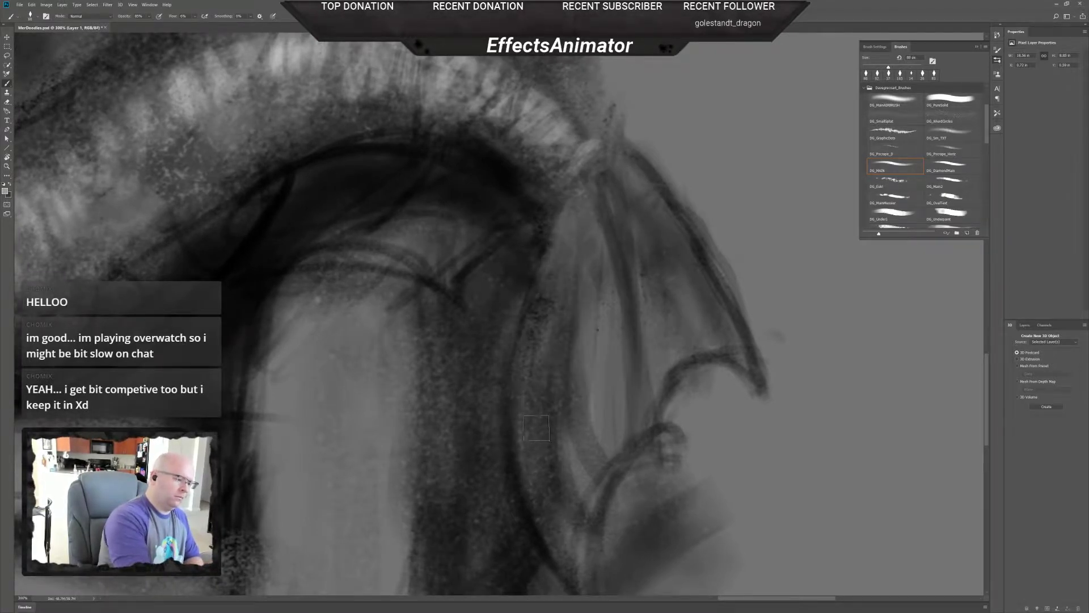
# - Set the foreground to white (ffffff) and paint a highlight along the tail fin's curved edge beside the sofa arm
pyautogui.click(4, 190)
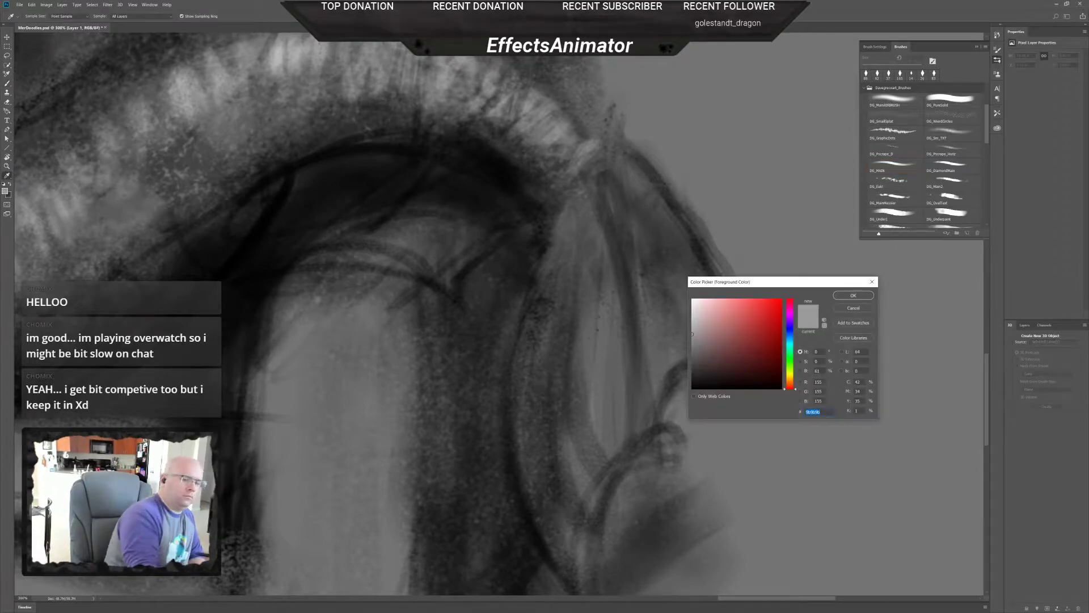
pyautogui.write('ffffff')
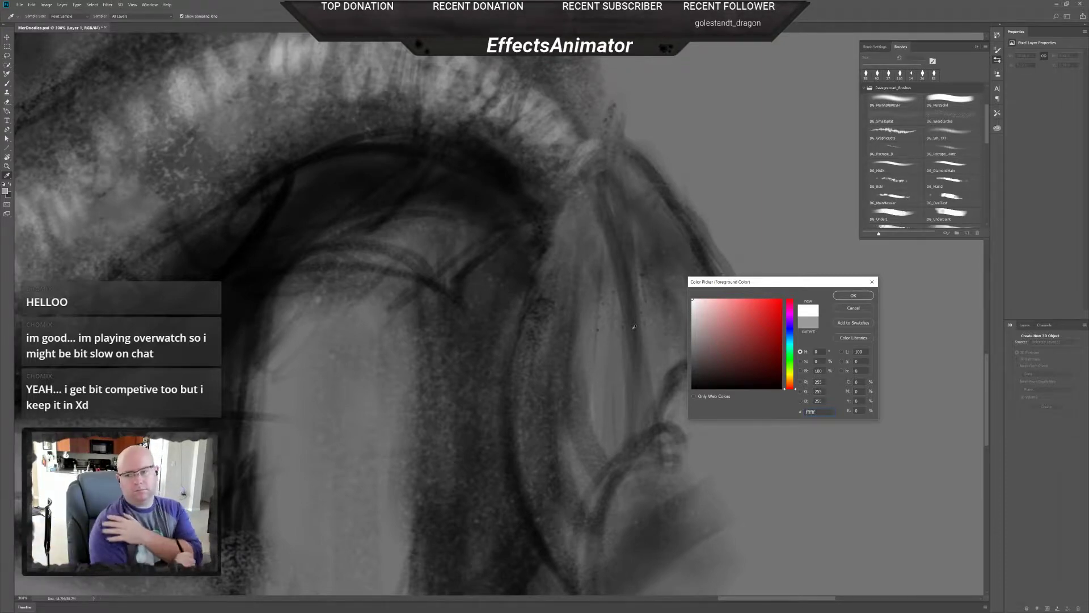
pyautogui.click(853, 294)
pyautogui.press('b')
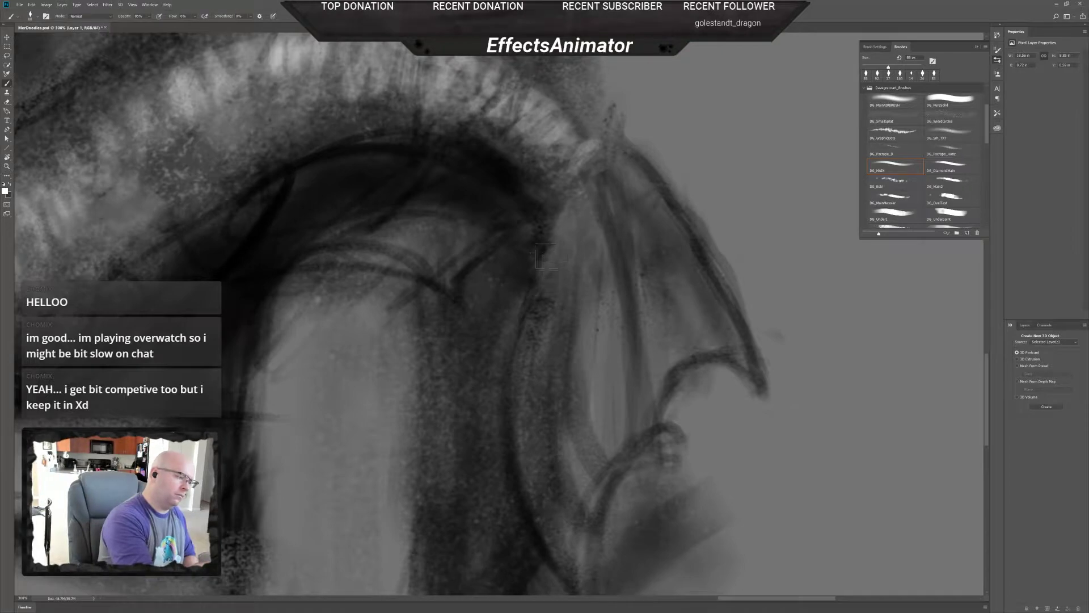
pyautogui.moveTo(548, 256)
pyautogui.mouseDown()
pyautogui.moveTo(508, 436)
pyautogui.moveTo(522, 507)
pyautogui.moveTo(522, 389)
pyautogui.mouseUp()
pyautogui.moveTo(488, 347)
pyautogui.mouseDown()
pyautogui.moveTo(508, 424)
pyautogui.moveTo(574, 510)
pyautogui.mouseUp()
pyautogui.moveTo(499, 405)
pyautogui.mouseDown()
pyautogui.moveTo(554, 499)
pyautogui.moveTo(584, 524)
pyautogui.mouseUp()
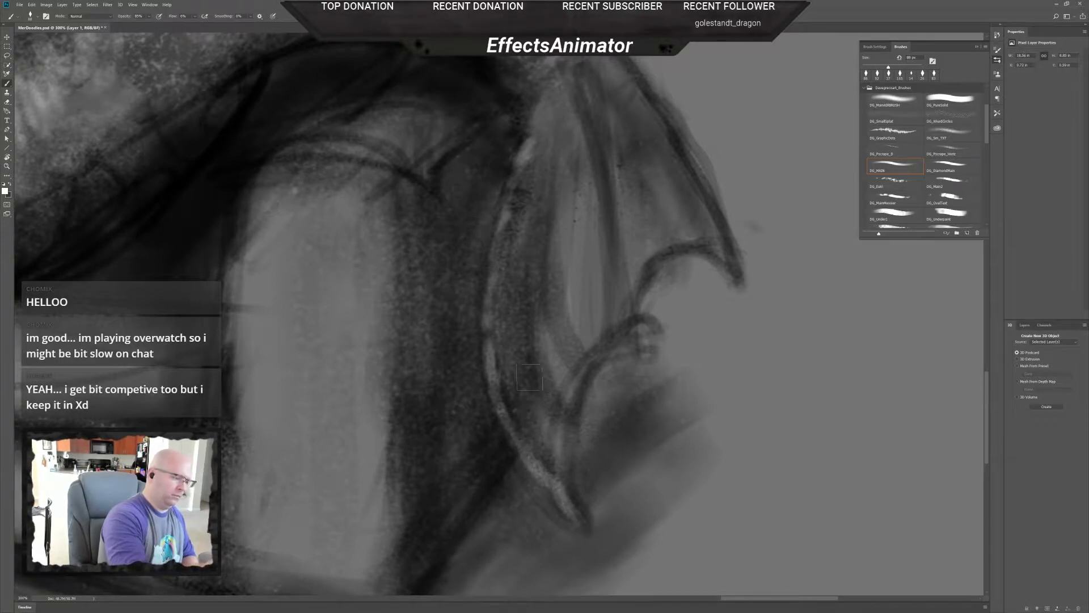
pyautogui.moveTo(487, 315); pyautogui.dragTo(494, 369)
pyautogui.moveTo(495, 265); pyautogui.dragTo(493, 343)
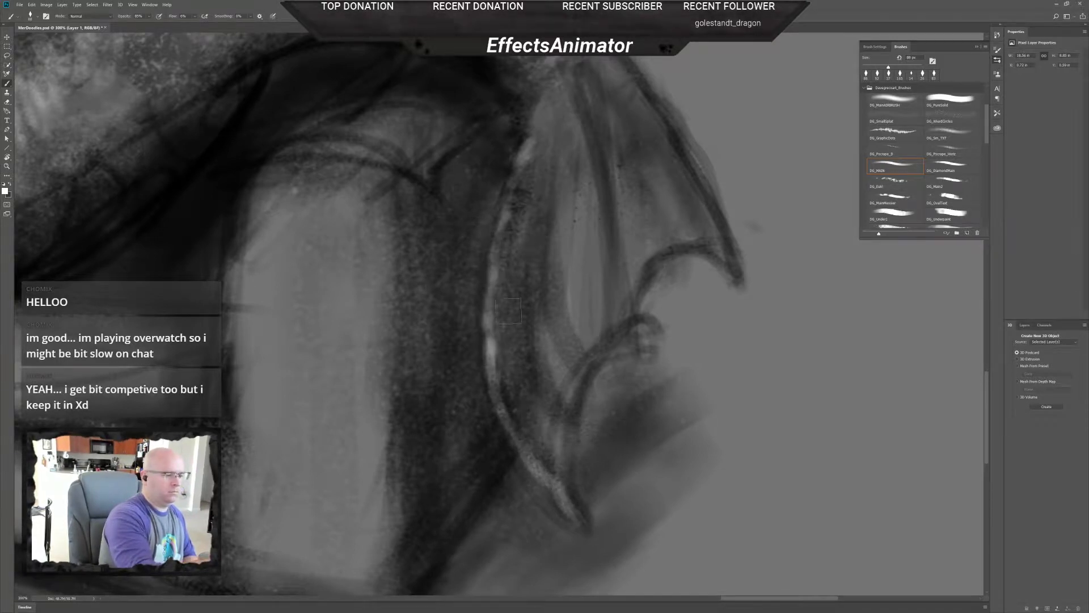
pyautogui.moveTo(503, 238); pyautogui.dragTo(497, 261)
pyautogui.moveTo(517, 180); pyautogui.dragTo(504, 221)
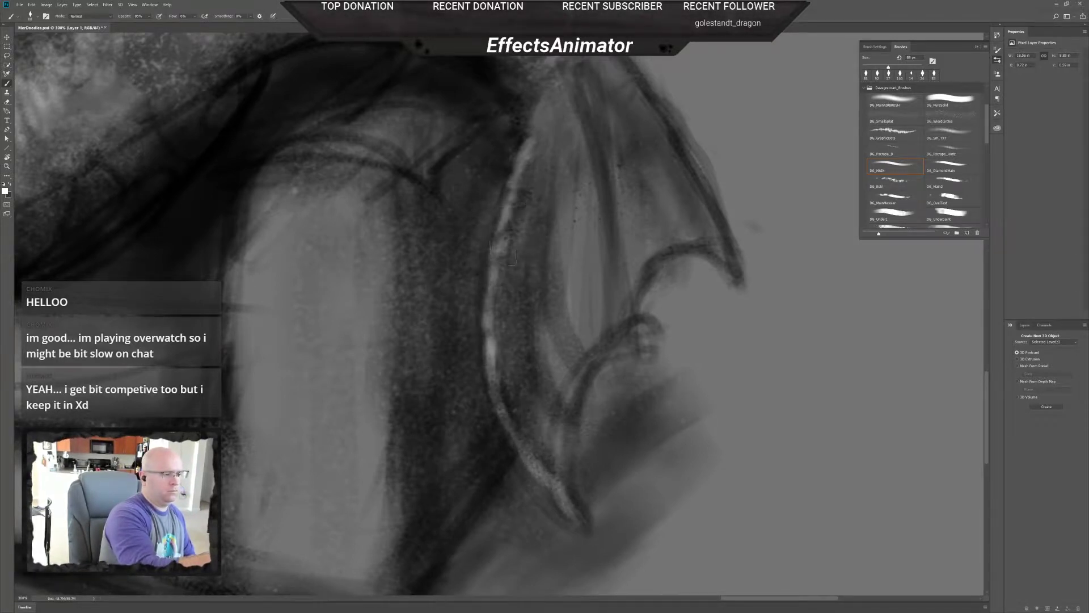
# - Paint a white highlight down the fin's central ray and sample a dark gray near its lower end
pyautogui.moveTo(638, 309); pyautogui.dragTo(632, 321)
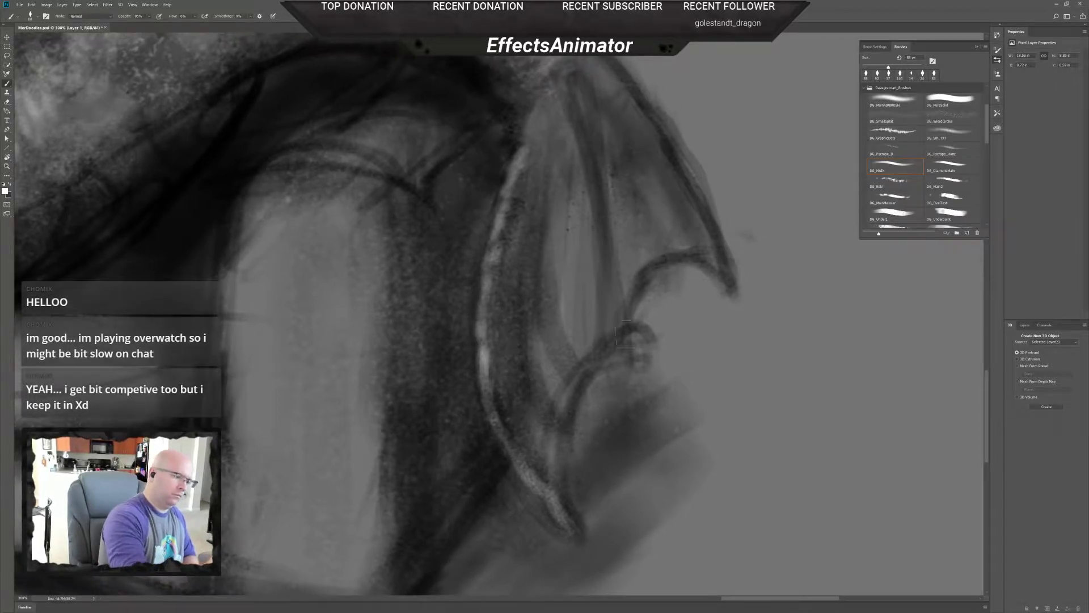
pyautogui.moveTo(580, 105); pyautogui.dragTo(613, 255)
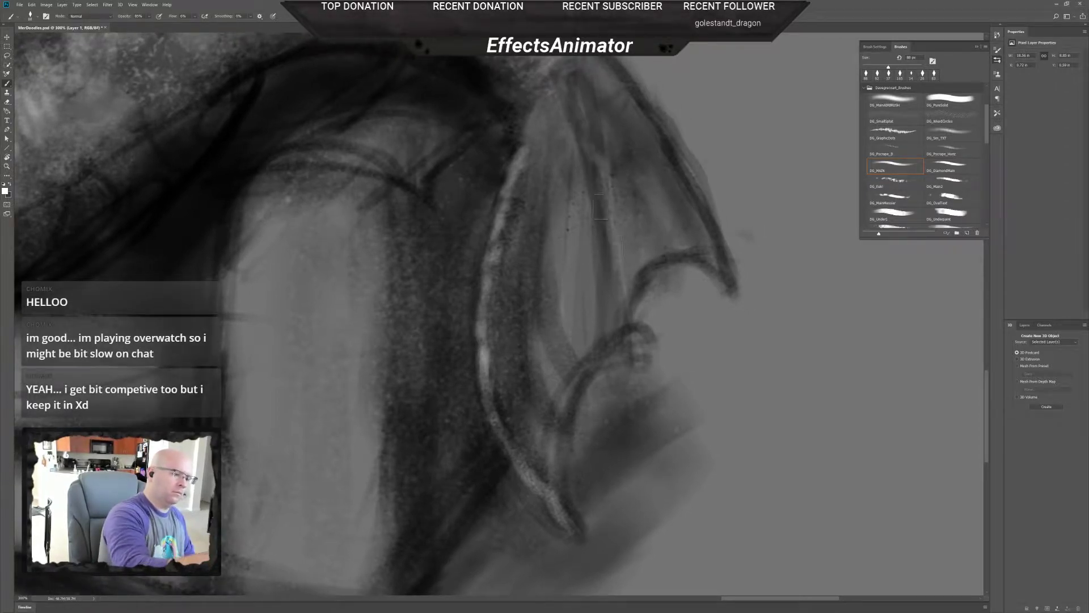
pyautogui.moveTo(575, 91); pyautogui.dragTo(624, 341)
pyautogui.moveTo(591, 179); pyautogui.dragTo(627, 287)
pyautogui.keyDown('alt'); pyautogui.click(632, 343); pyautogui.keyUp('alt')
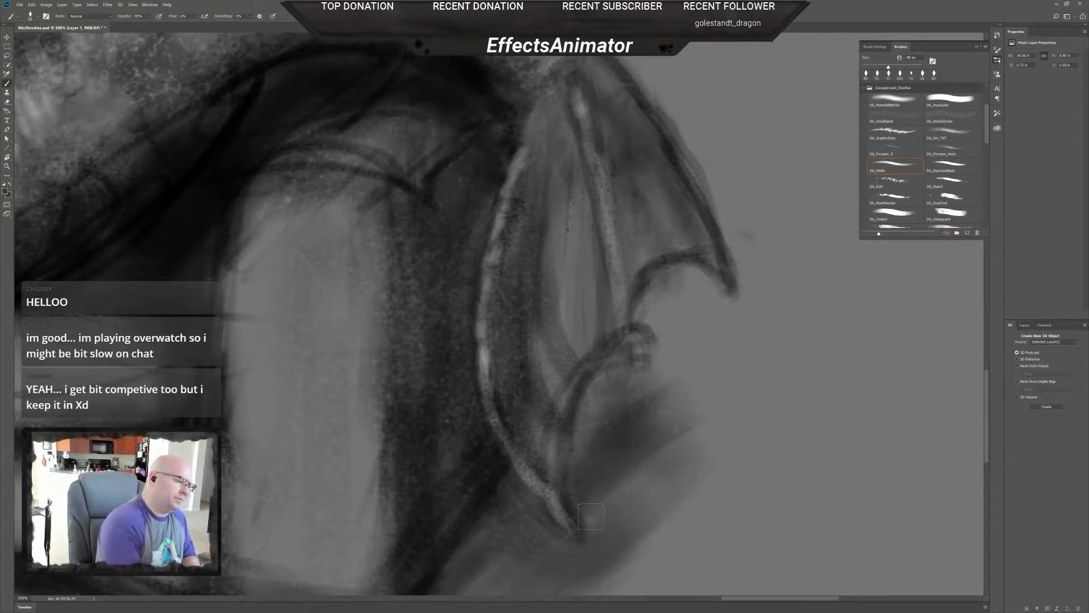
# - Restore a near-white foreground, reduce the brush, and sharpen the fin's curved edge highlight down to a pointed tip
pyautogui.click(6, 191)
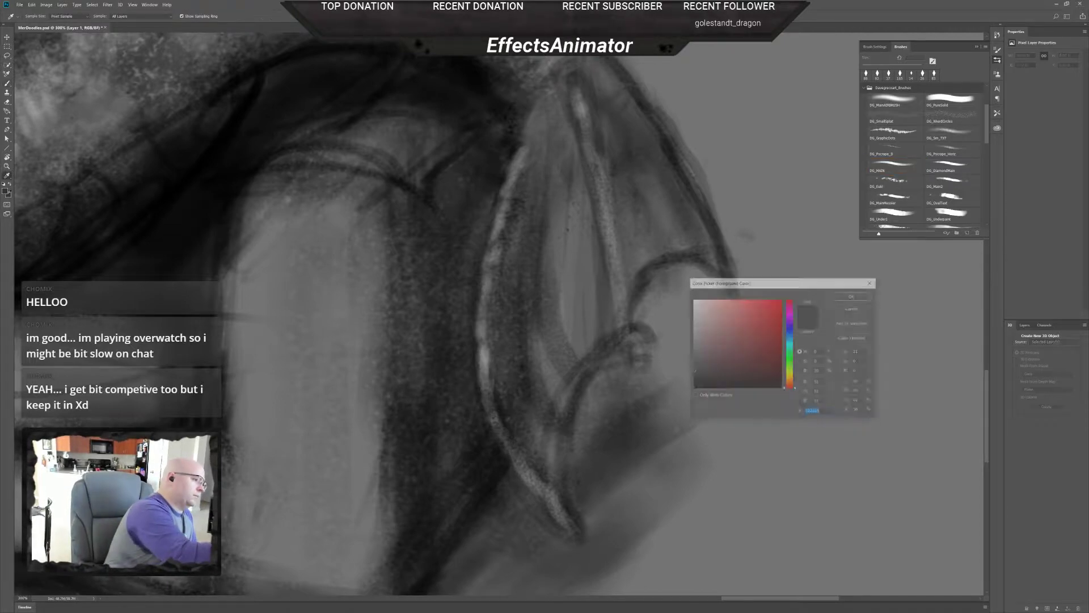
pyautogui.click(695, 301)
pyautogui.click(851, 296)
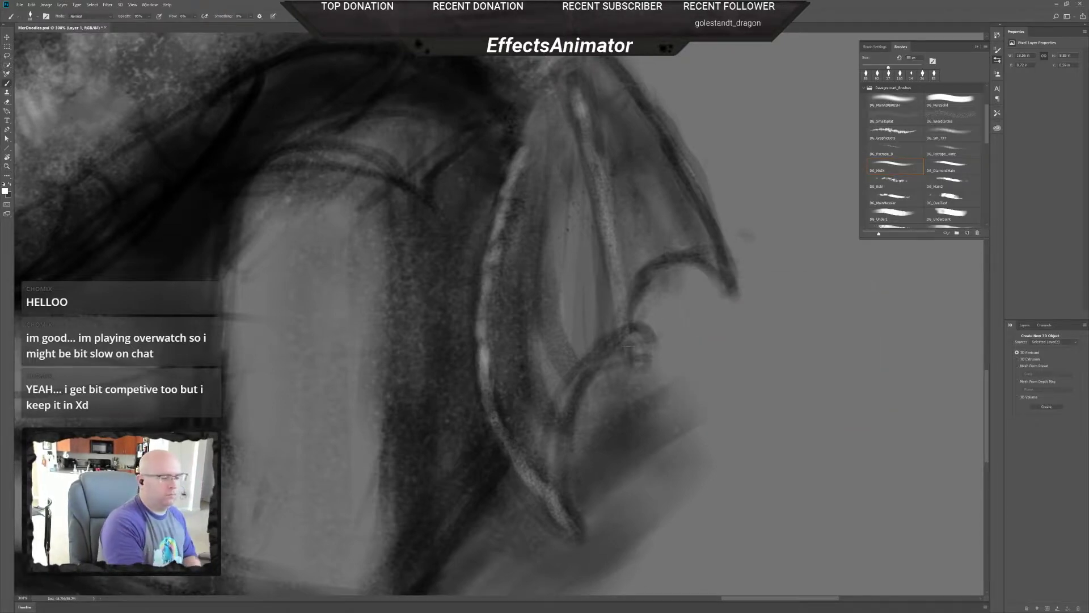
pyautogui.rightClick(497, 297)
pyautogui.moveTo(553, 314); pyautogui.dragTo(542, 314)
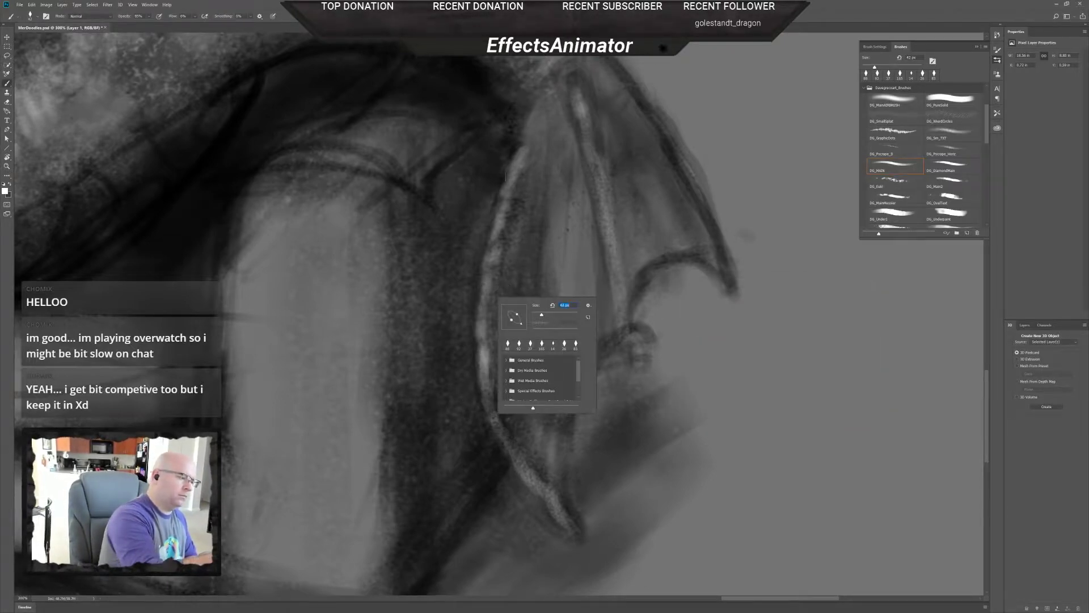
pyautogui.moveTo(505, 176); pyautogui.dragTo(489, 250)
pyautogui.moveTo(500, 201); pyautogui.dragTo(484, 322)
pyautogui.moveTo(489, 244); pyautogui.dragTo(480, 406)
pyautogui.moveTo(478, 320)
pyautogui.mouseDown()
pyautogui.moveTo(506, 461)
pyautogui.moveTo(538, 503)
pyautogui.moveTo(474, 398)
pyautogui.moveTo(551, 522)
pyautogui.moveTo(591, 552)
pyautogui.moveTo(557, 525)
pyautogui.moveTo(559, 512)
pyautogui.moveTo(580, 540)
pyautogui.mouseUp()
pyautogui.moveTo(502, 443); pyautogui.dragTo(528, 486)
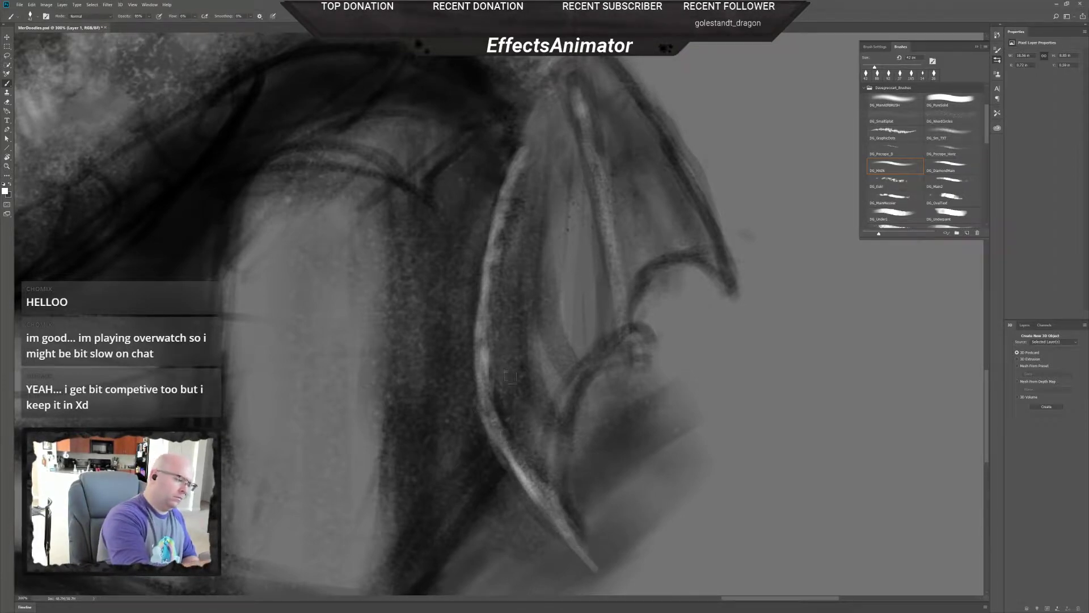
# - Sample a dark tone from the fin and clean up the inner side of its edge highlight
pyautogui.keyDown('alt'); pyautogui.click(497, 404); pyautogui.keyUp('alt')
pyautogui.moveTo(484, 346); pyautogui.dragTo(492, 374)
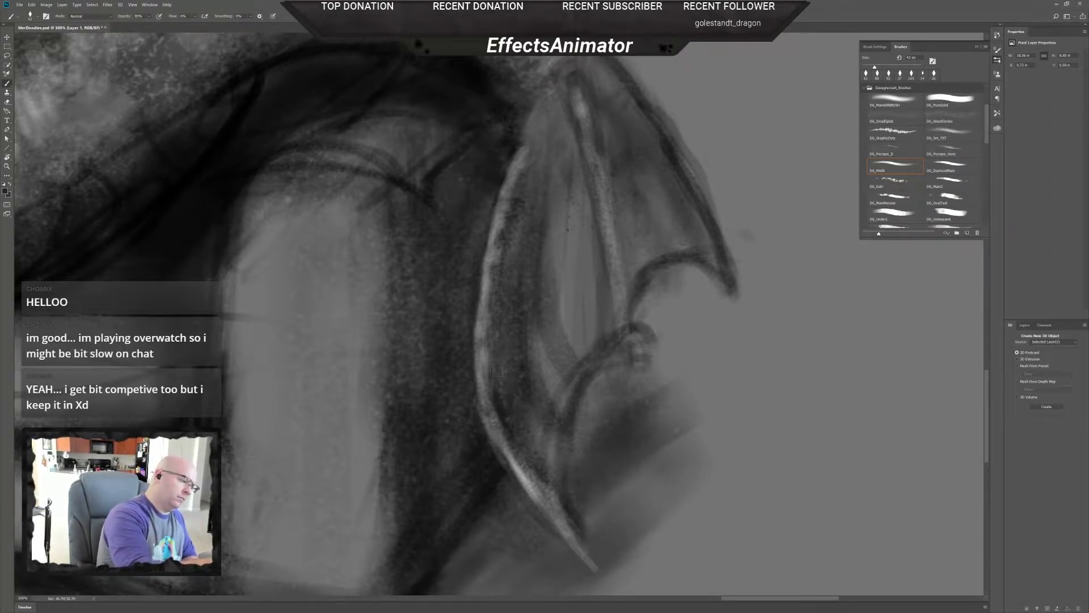
pyautogui.moveTo(527, 472)
pyautogui.mouseDown()
pyautogui.moveTo(560, 506)
pyautogui.moveTo(546, 489)
pyautogui.mouseUp()
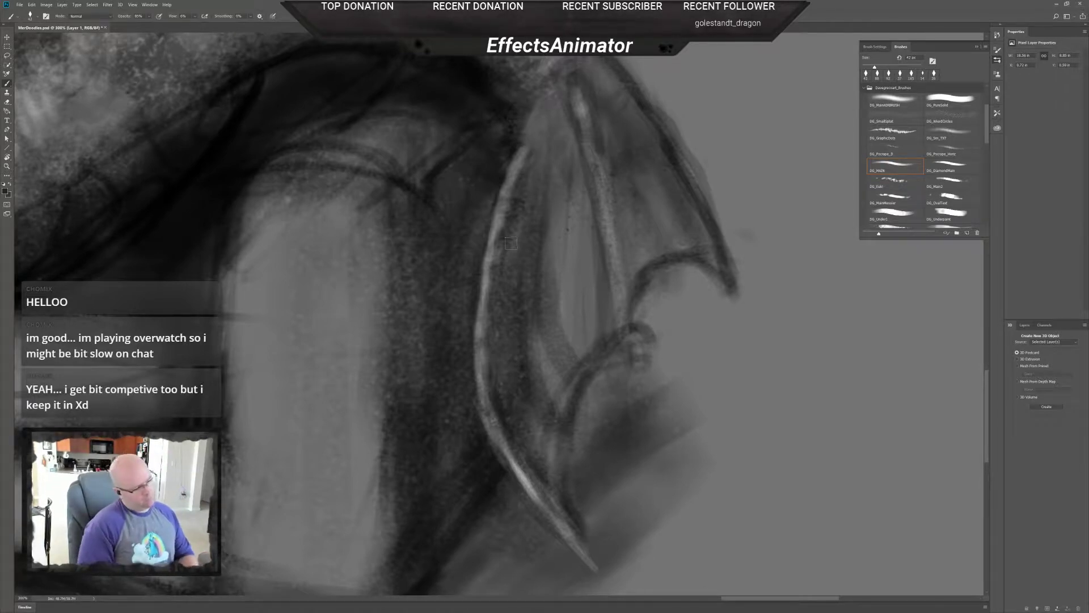
# - Enlarge the brush and paint light gray over the fin's base to blend the tail into the fin's edge
pyautogui.moveTo(634, 423); pyautogui.dragTo(610, 523)
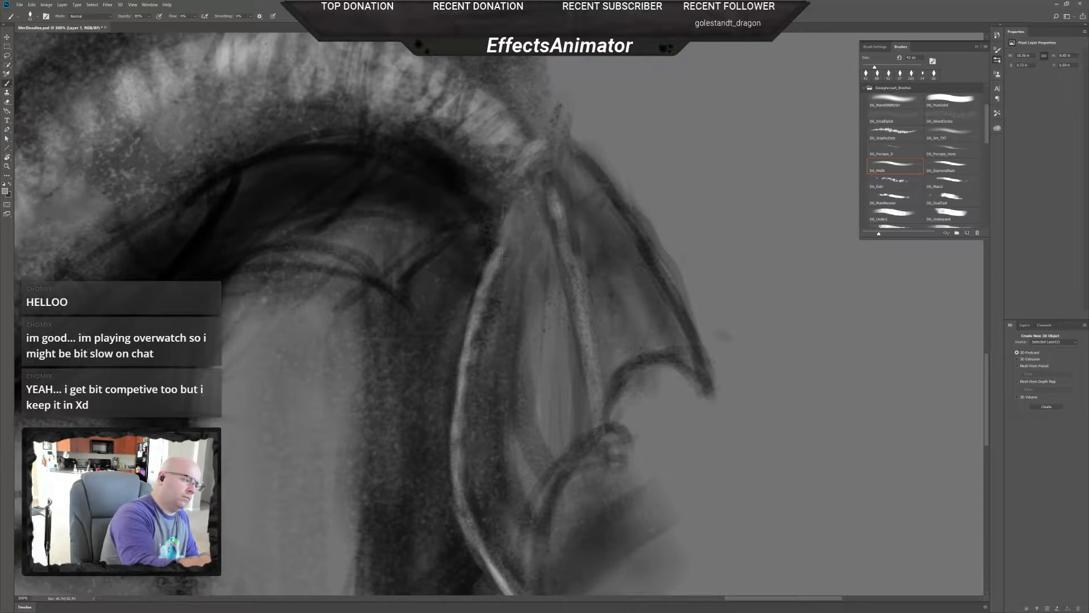
pyautogui.rightClick(508, 199)
pyautogui.click(571, 219)
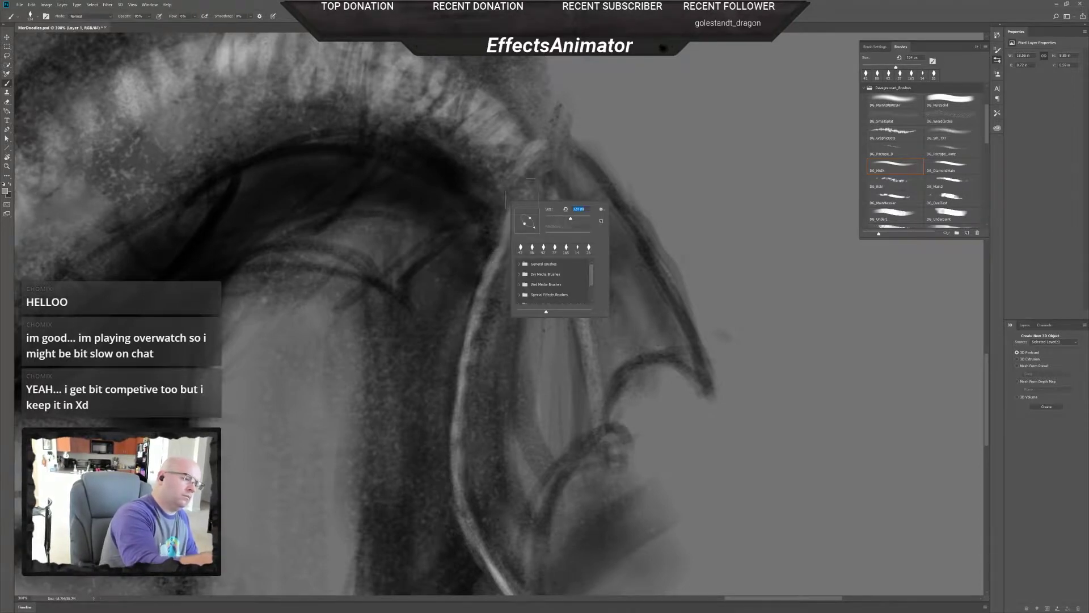
pyautogui.moveTo(513, 196)
pyautogui.mouseDown()
pyautogui.moveTo(505, 207)
pyautogui.moveTo(508, 190)
pyautogui.mouseUp()
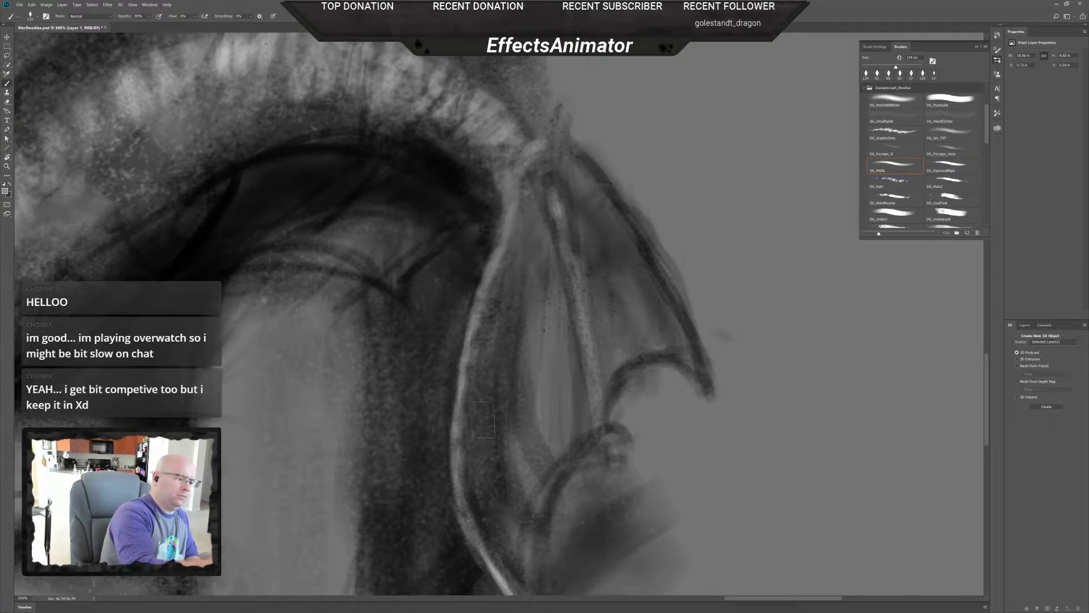
pyautogui.moveTo(483, 420)
pyautogui.mouseDown()
pyautogui.moveTo(493, 501)
pyautogui.moveTo(462, 424)
pyautogui.moveTo(458, 448)
pyautogui.moveTo(525, 554)
pyautogui.mouseUp()
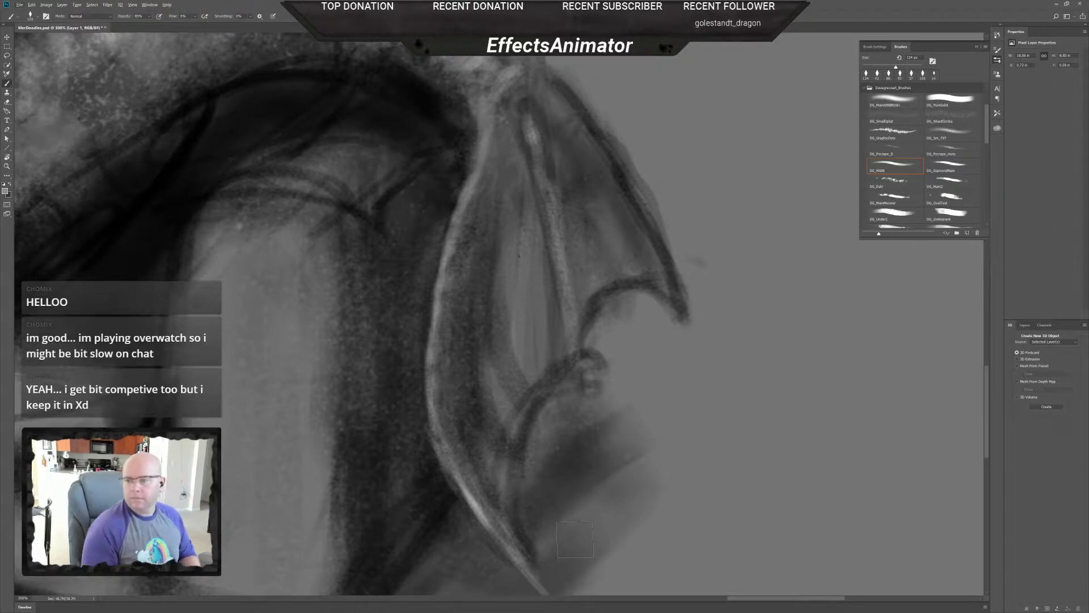
pyautogui.keyDown('alt'); pyautogui.click(566, 406); pyautogui.keyUp('alt')
pyautogui.keyDown('alt'); pyautogui.click(566, 406); pyautogui.keyUp('alt')
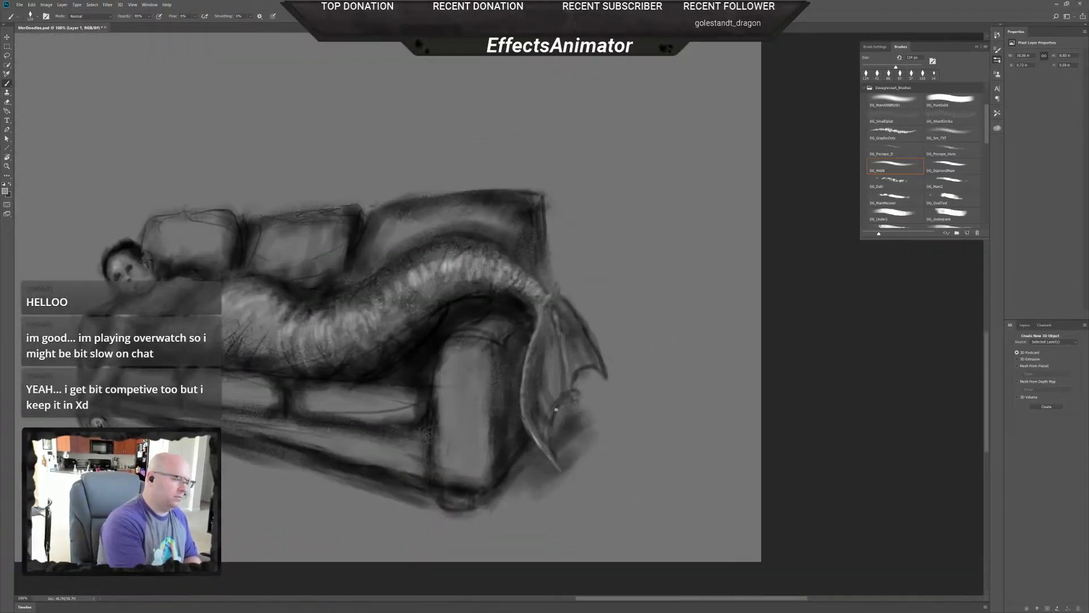
pyautogui.moveTo(566, 442); pyautogui.dragTo(639, 439)
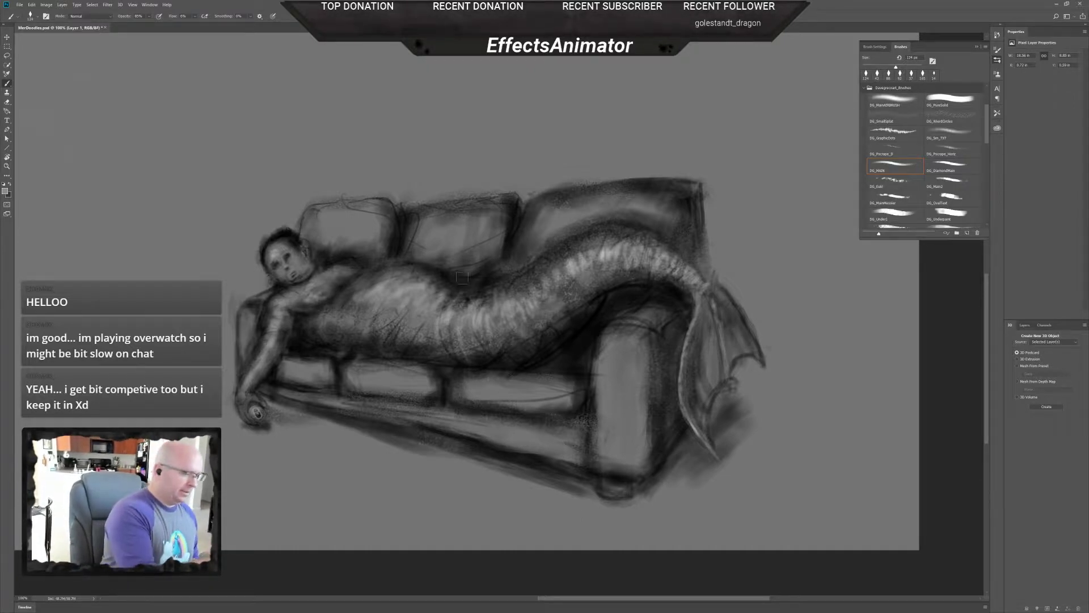
pyautogui.scroll(-2, 469, 302)
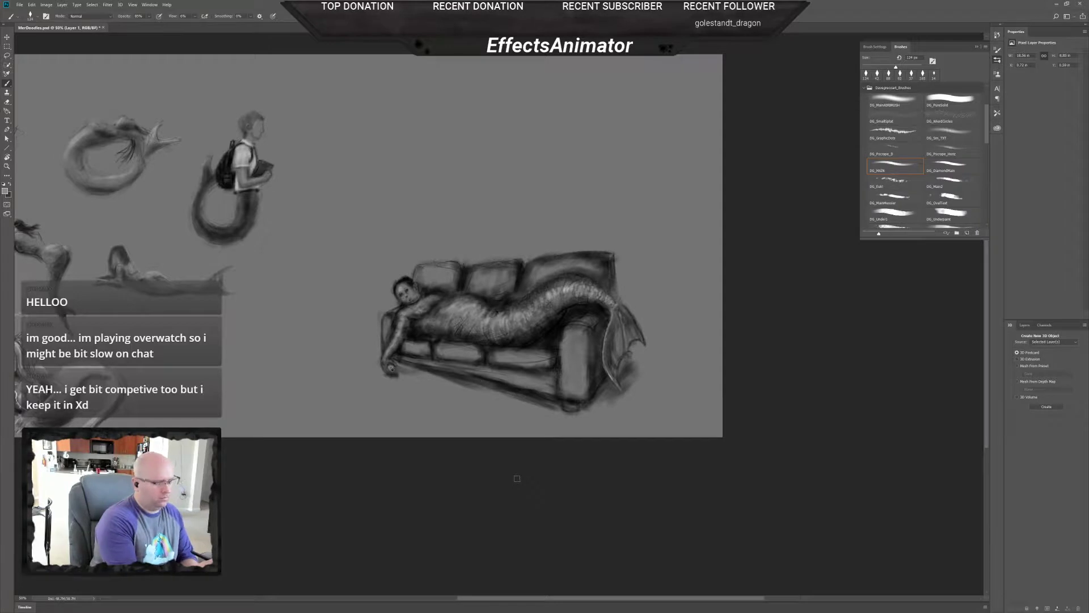
# - Select the merman and sofa sketch with the Lasso, scale it down to about 85%, and deselect it
pyautogui.press('l')
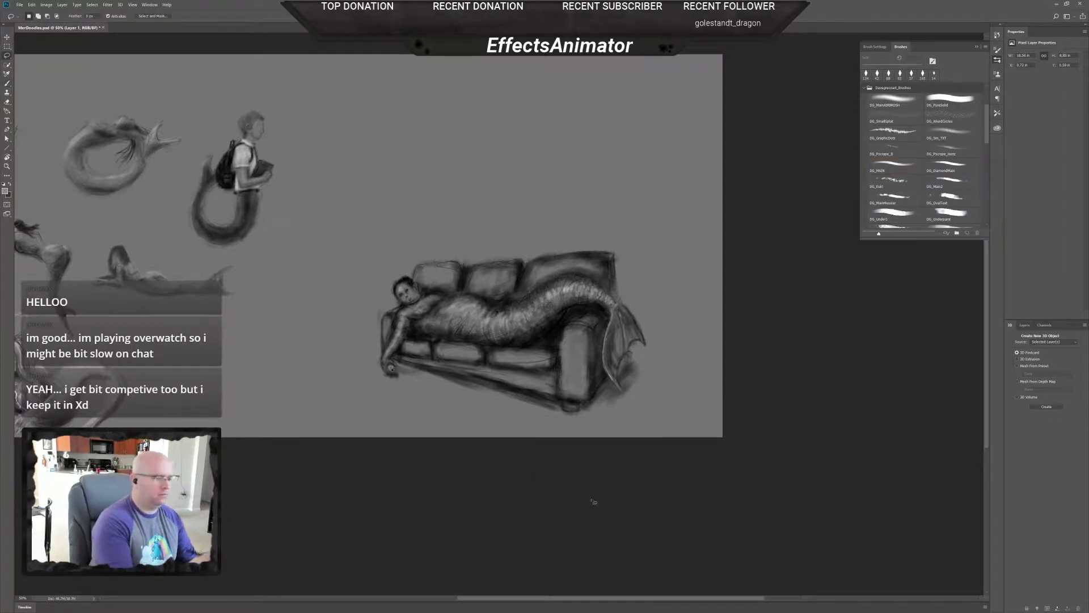
pyautogui.moveTo(407, 247)
pyautogui.mouseDown()
pyautogui.moveTo(343, 361)
pyautogui.moveTo(544, 436)
pyautogui.moveTo(666, 352)
pyautogui.moveTo(669, 335)
pyautogui.moveTo(408, 248)
pyautogui.mouseUp()
pyautogui.hotkey('ctrl', 't')
pyautogui.moveTo(671, 214); pyautogui.dragTo(623, 256)
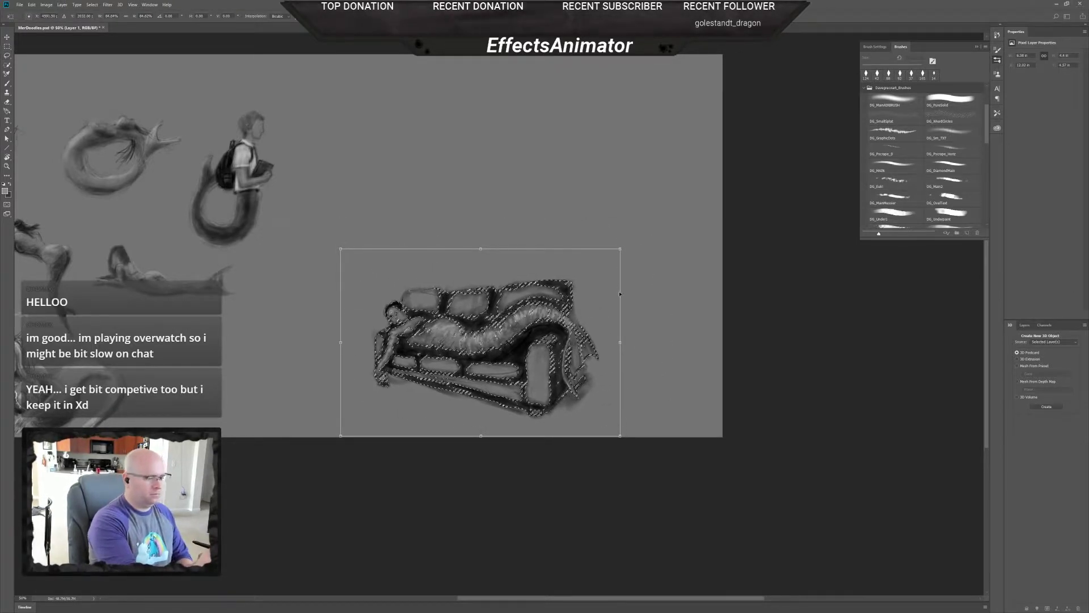
pyautogui.press('Return')
pyautogui.hotkey('ctrl', 'd')
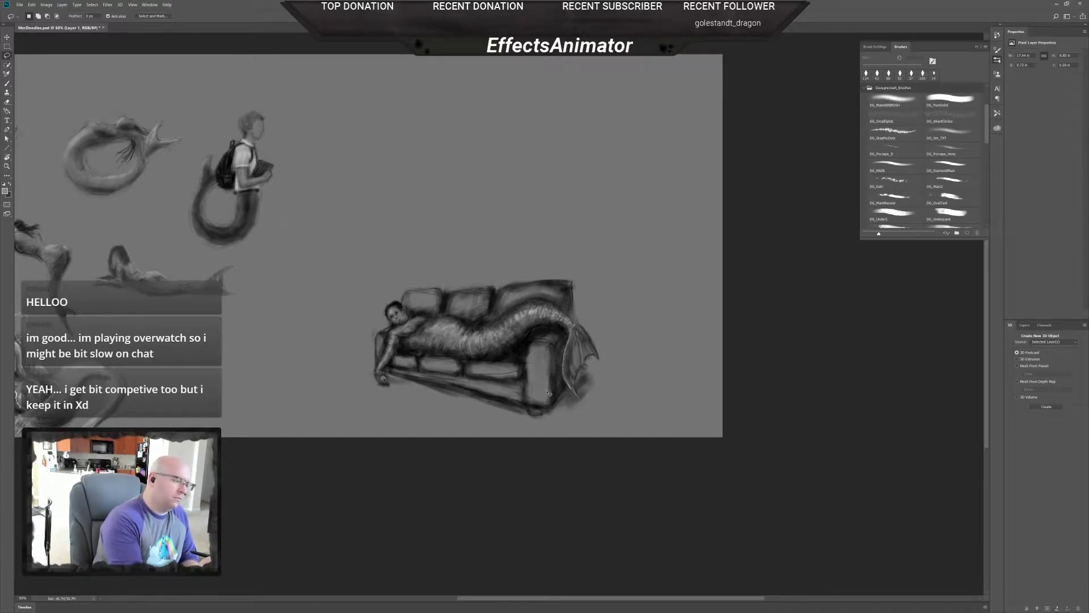
# - Set the foreground color to black and the background color to white for the brush
pyautogui.press('b')
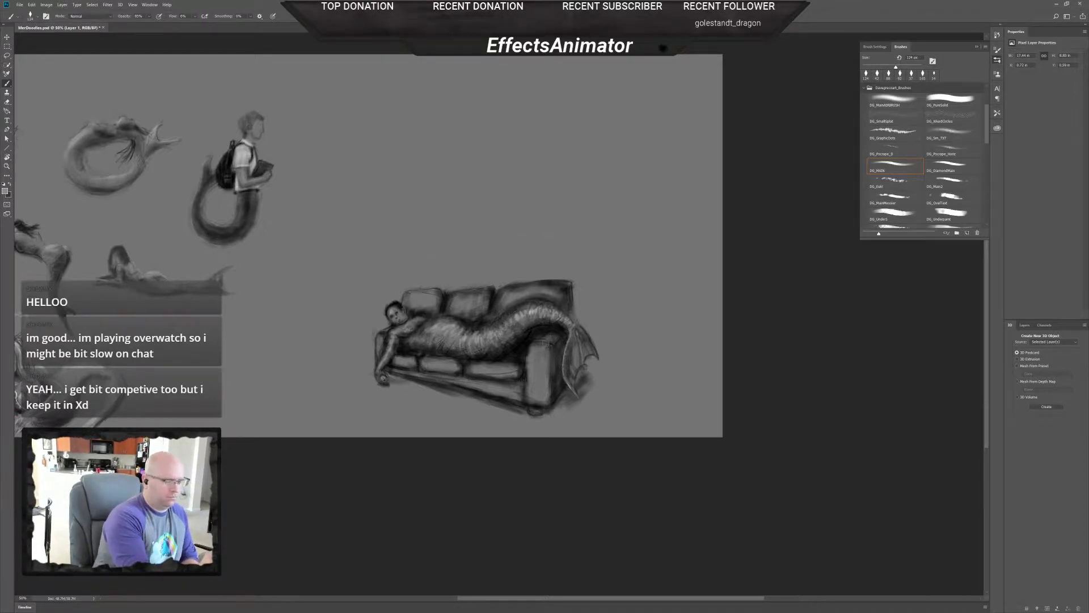
pyautogui.press('i')
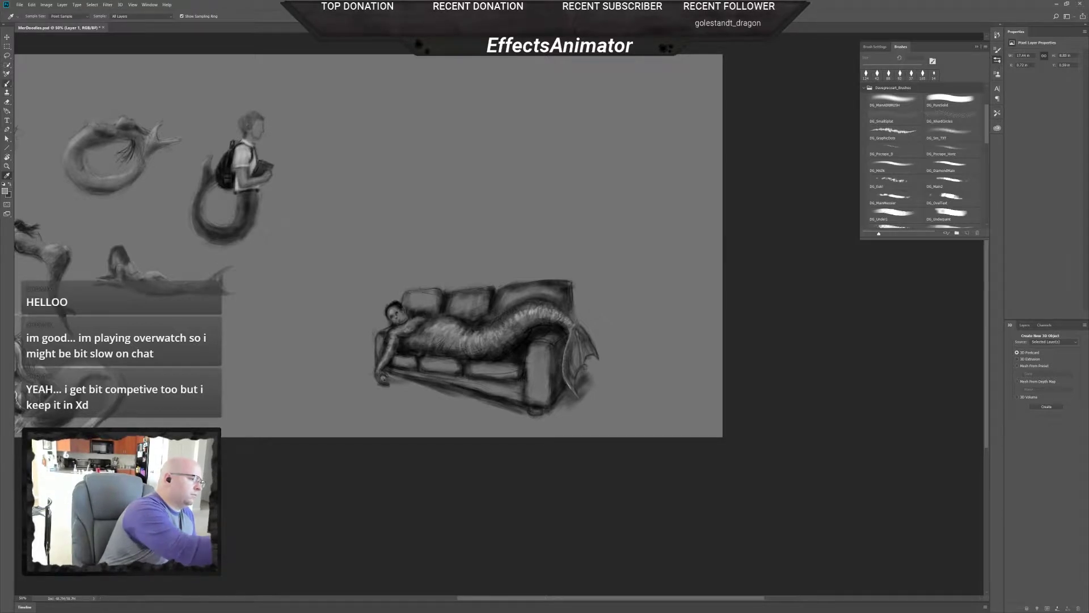
pyautogui.click(6, 191)
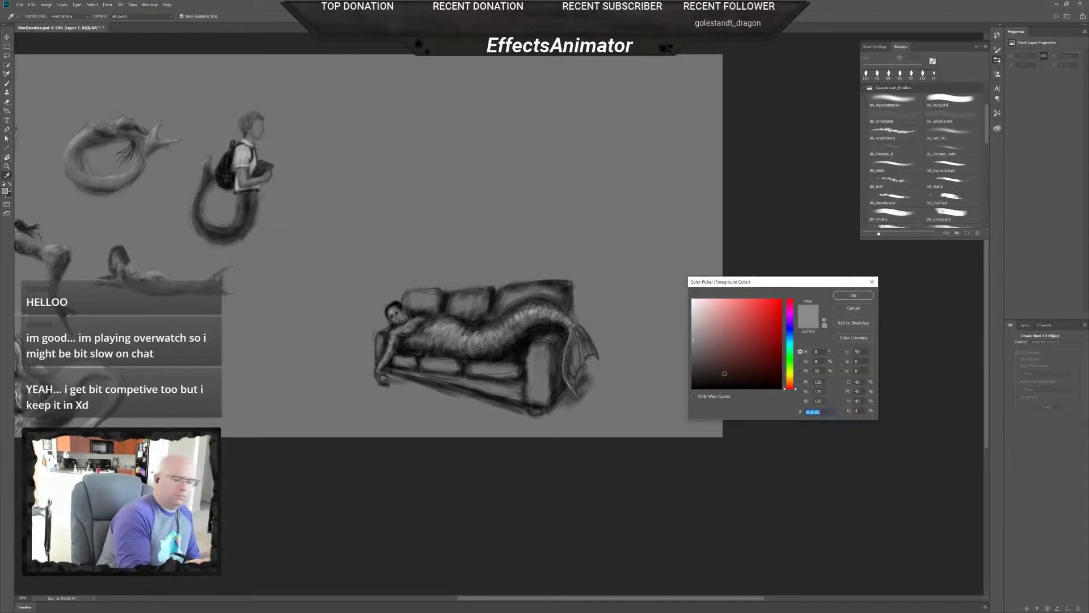
pyautogui.moveTo(724, 373); pyautogui.dragTo(716, 390)
pyautogui.click(847, 296)
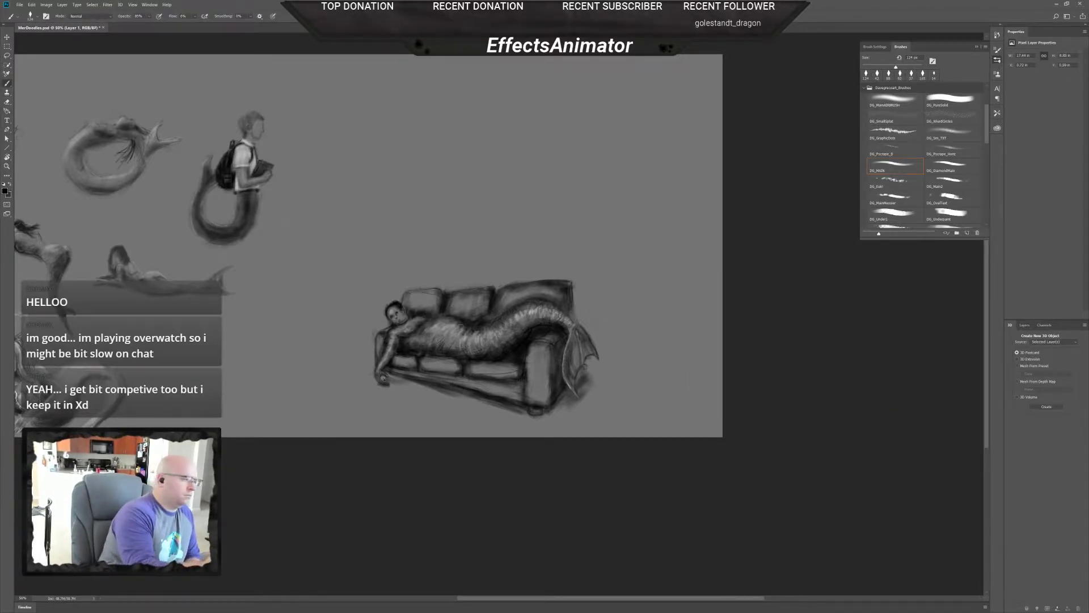
pyautogui.click(8, 195)
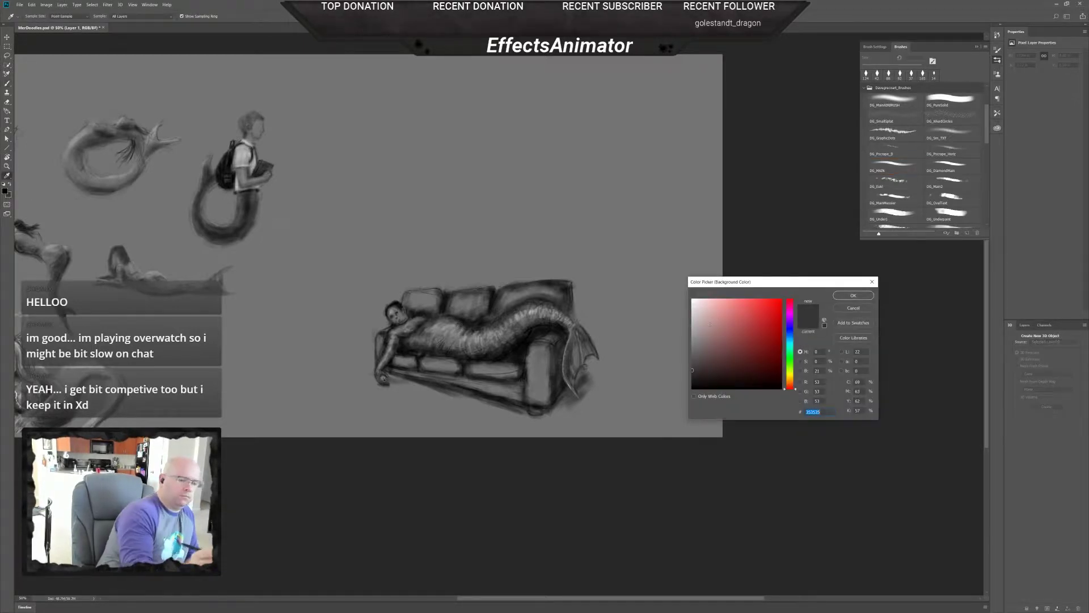
pyautogui.click(693, 299)
pyautogui.click(837, 296)
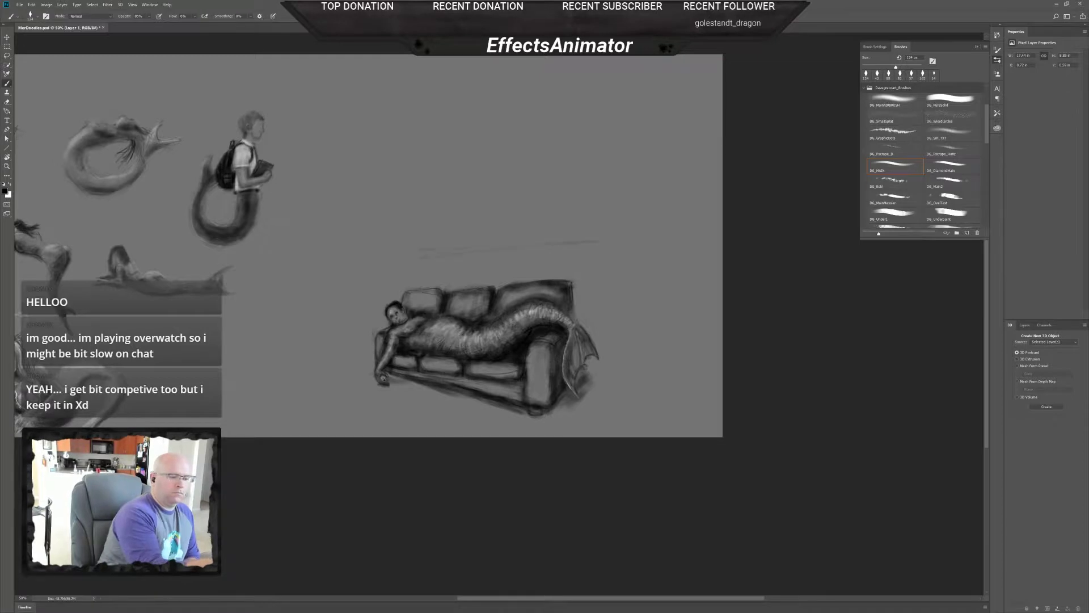
# - Sketch a light trident above the sofa with a long, slightly slanted shaft and a curved pronged head
pyautogui.moveTo(598, 228); pyautogui.dragTo(417, 250)
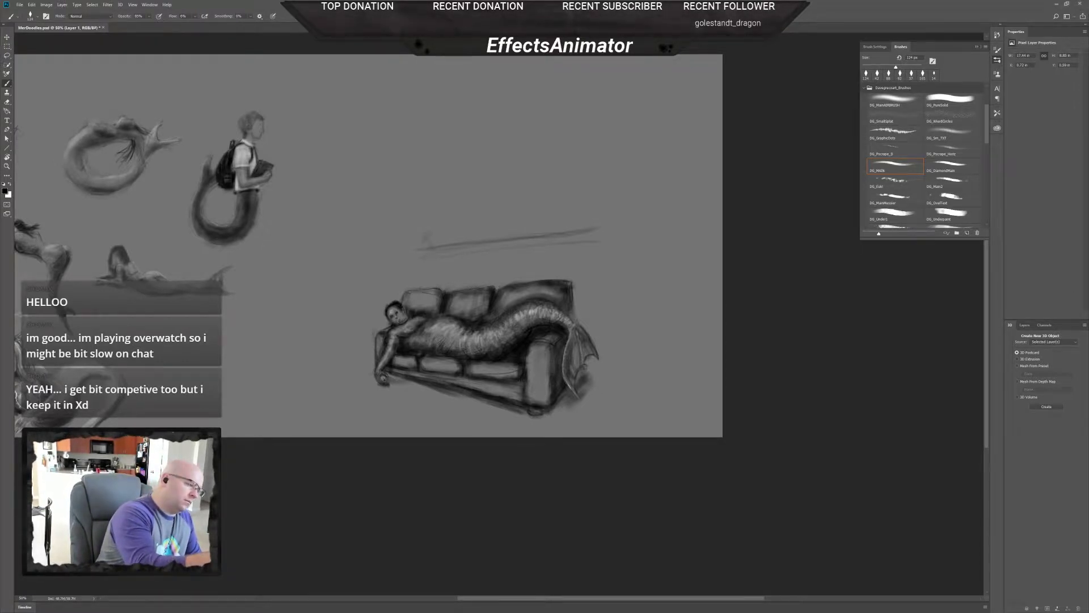
pyautogui.moveTo(427, 253)
pyautogui.mouseDown()
pyautogui.moveTo(416, 261)
pyautogui.moveTo(572, 232)
pyautogui.mouseUp()
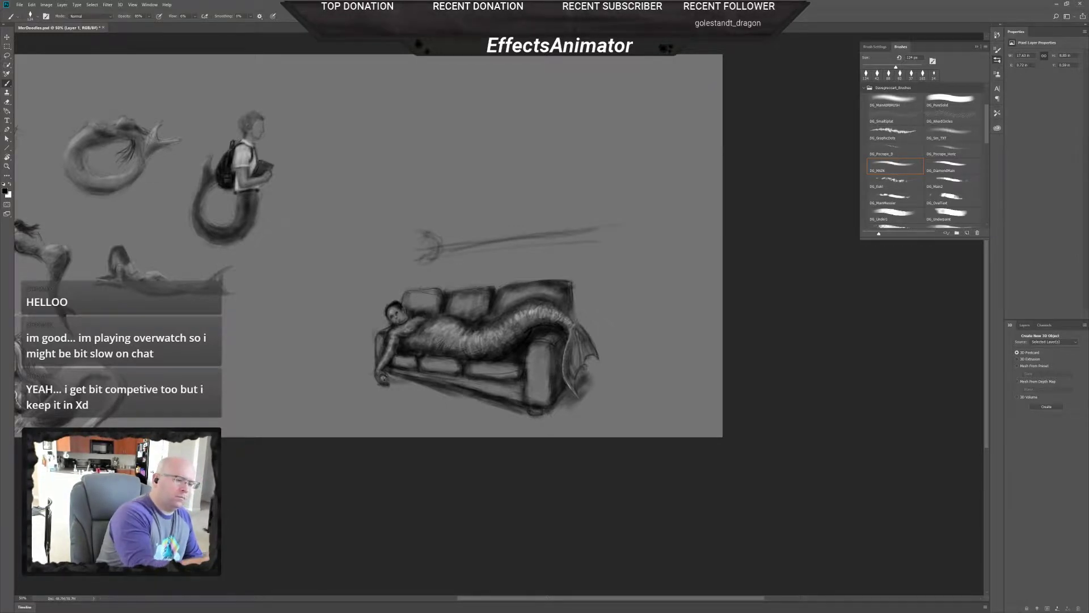
pyautogui.moveTo(459, 245); pyautogui.dragTo(622, 224)
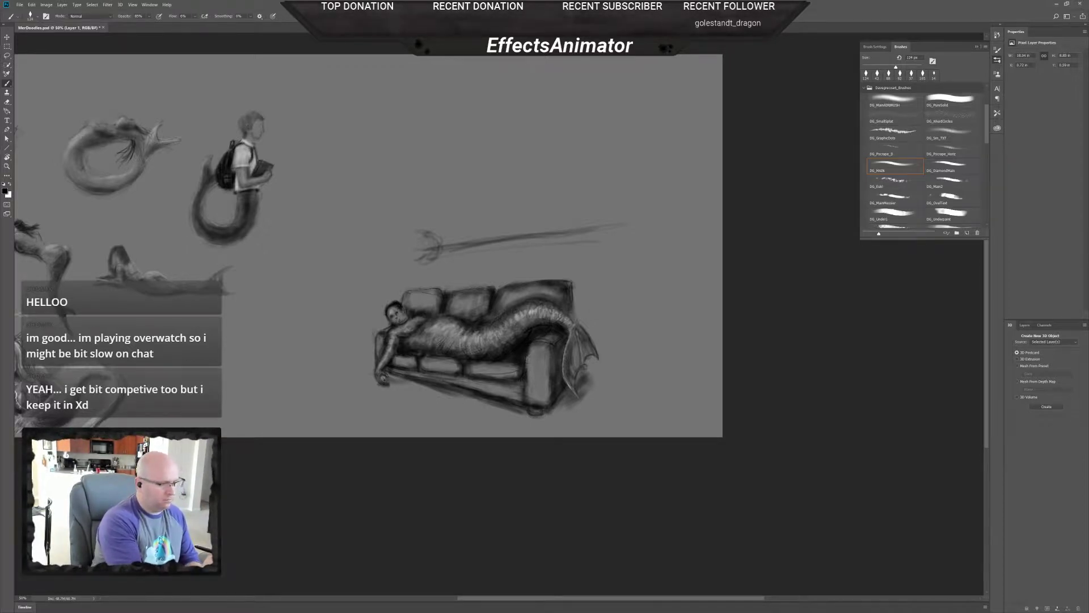
# - Rotate the canvas and darken the trident's shaft, extending its central prong to a point and defining the curved side prongs
pyautogui.press('r')
pyautogui.moveTo(638, 315)
pyautogui.mouseDown()
pyautogui.moveTo(610, 427)
pyautogui.moveTo(448, 511)
pyautogui.moveTo(367, 518)
pyautogui.mouseUp()
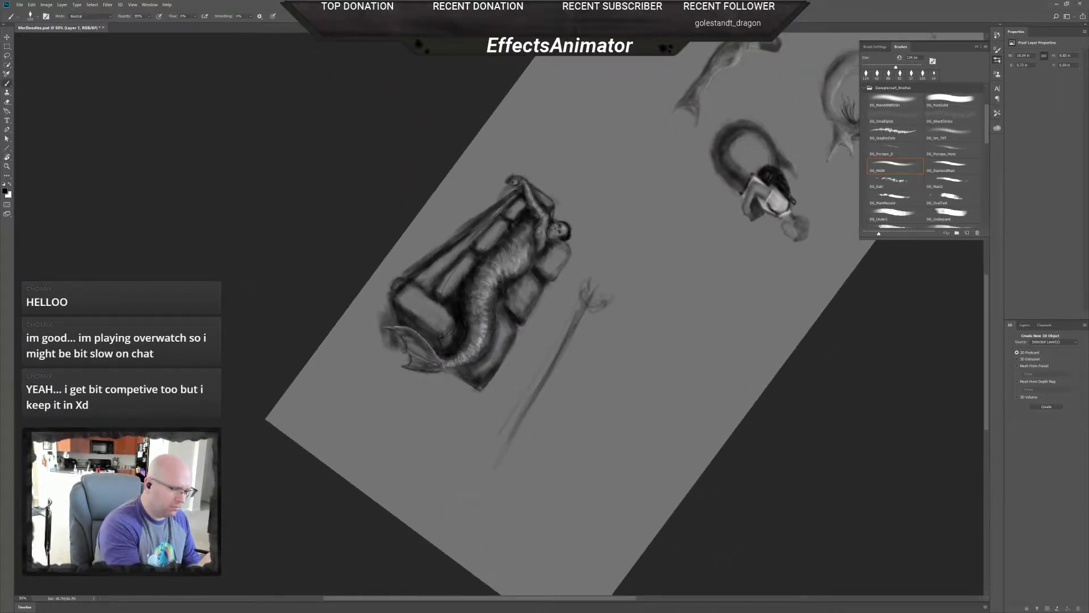
pyautogui.moveTo(567, 331)
pyautogui.mouseDown()
pyautogui.moveTo(534, 390)
pyautogui.moveTo(567, 340)
pyautogui.moveTo(538, 385)
pyautogui.moveTo(556, 359)
pyautogui.mouseUp()
pyautogui.moveTo(588, 290); pyautogui.dragTo(590, 303)
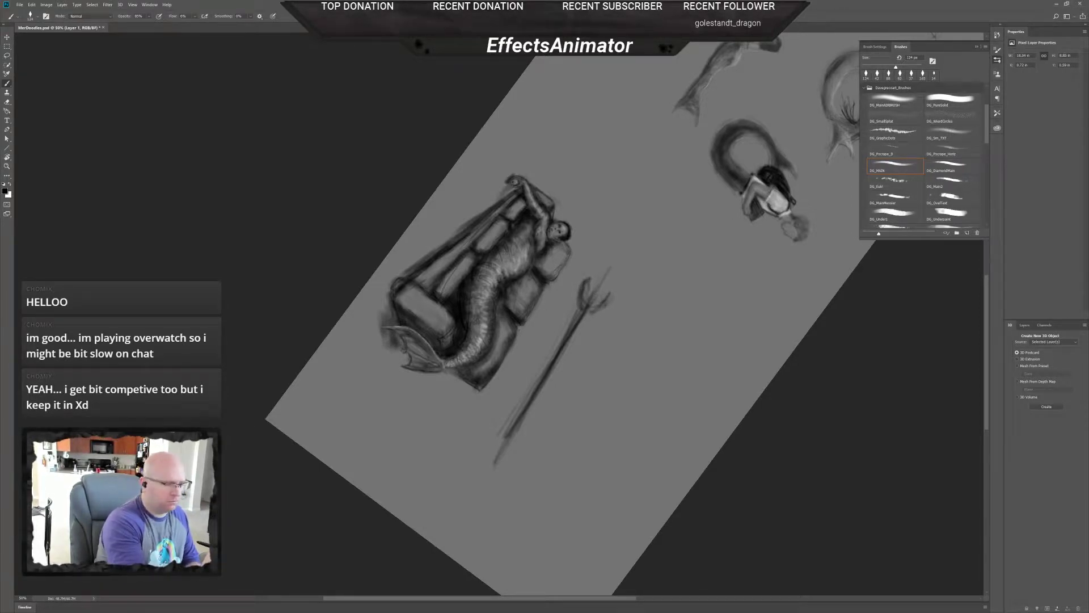
pyautogui.moveTo(601, 287); pyautogui.dragTo(613, 261)
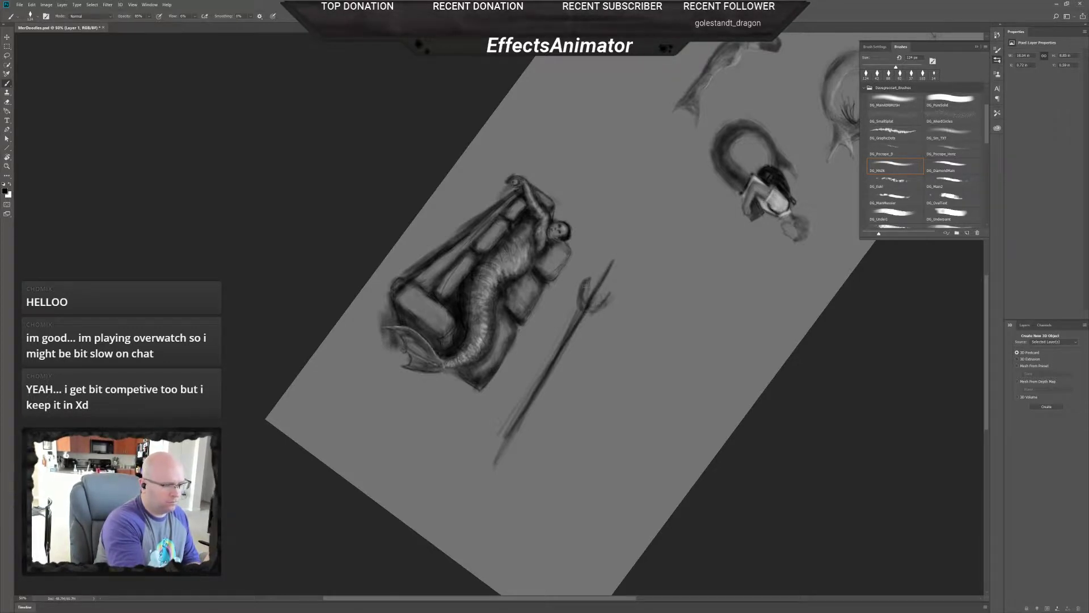
pyautogui.moveTo(582, 284); pyautogui.dragTo(587, 312)
# - Return the canvas to its level orientation and darken the butt end of the trident's shaft
pyautogui.press('r')
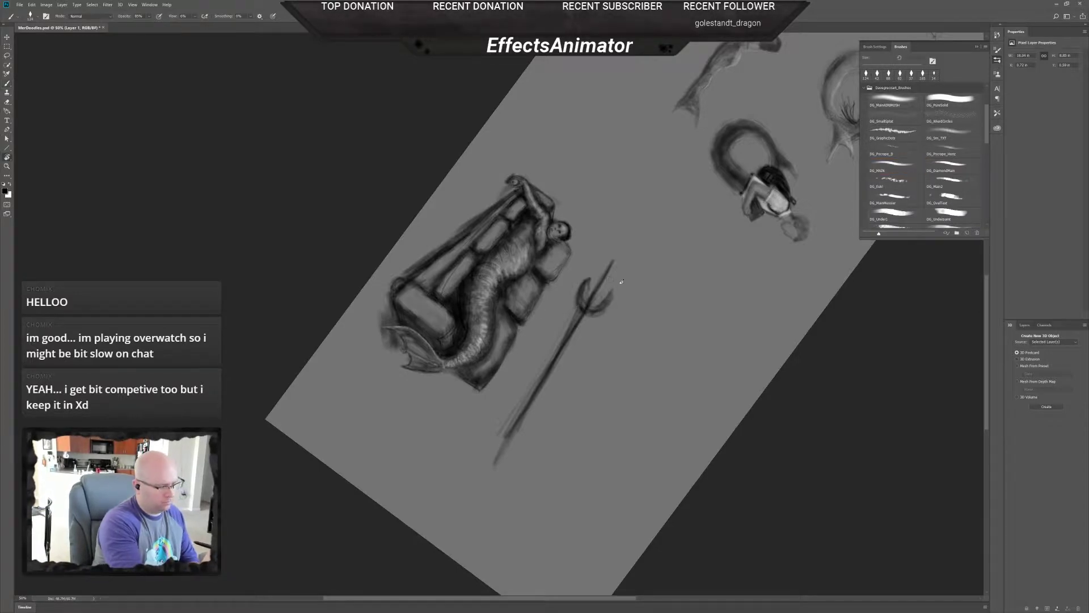
pyautogui.moveTo(499, 292); pyautogui.dragTo(478, 301)
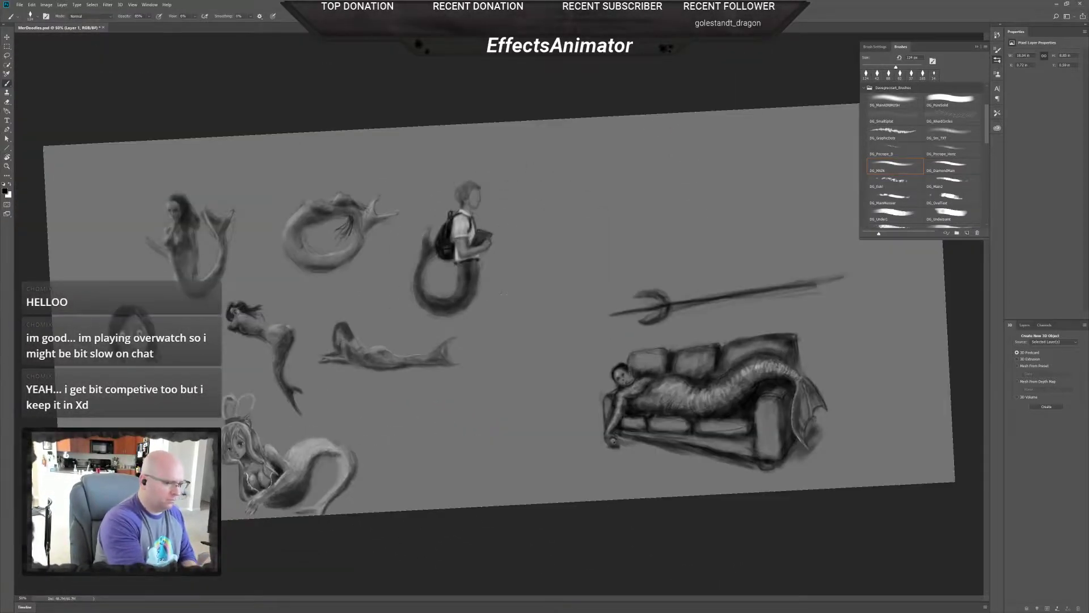
pyautogui.press('r')
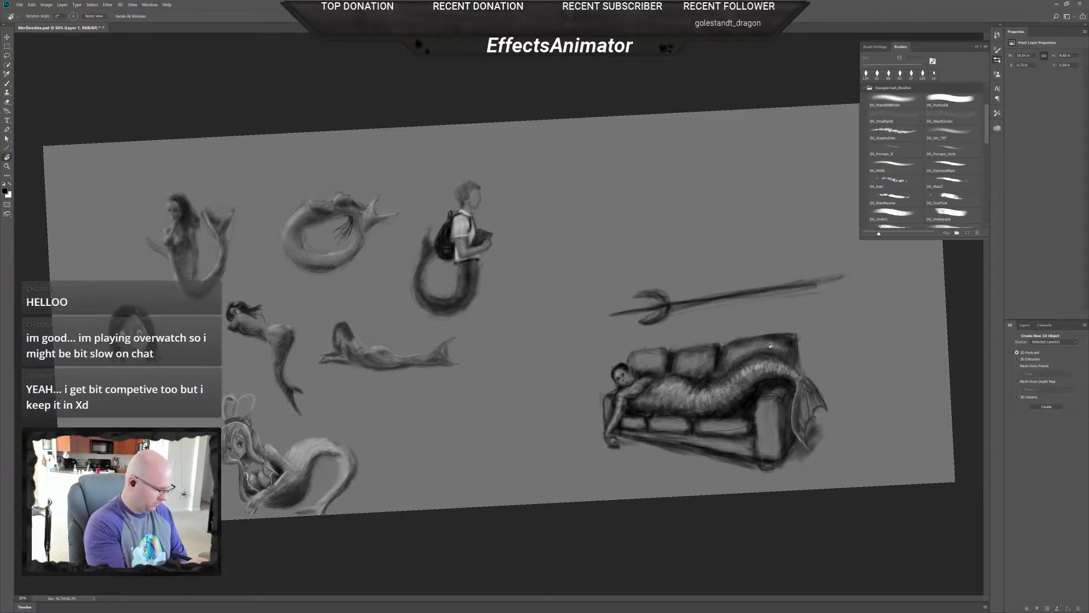
pyautogui.moveTo(770, 345); pyautogui.dragTo(750, 384)
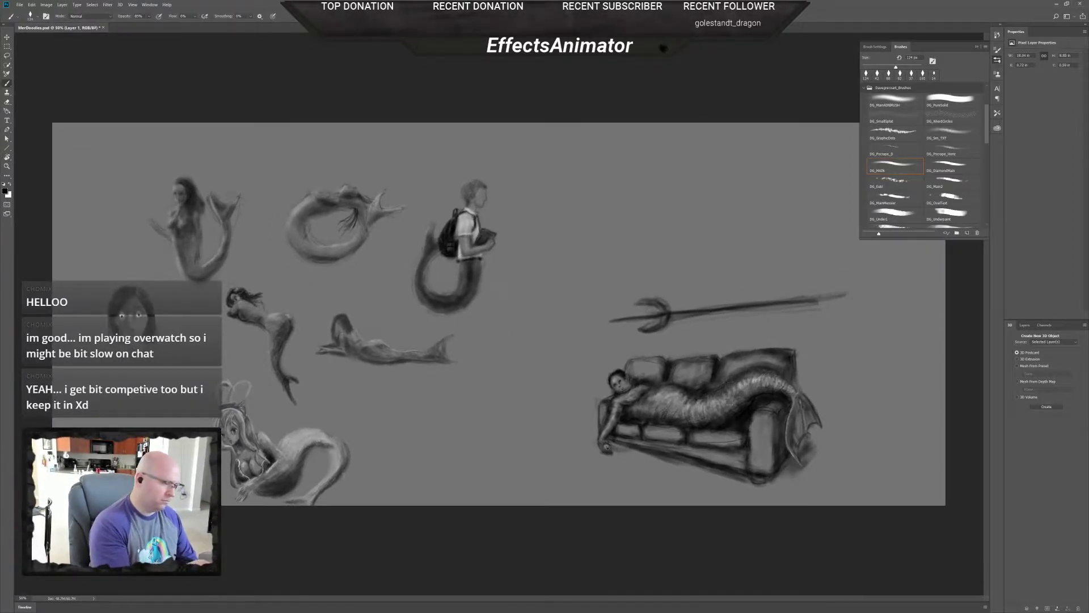
pyautogui.hotkey('ctrl', '+')
pyautogui.moveTo(631, 379); pyautogui.dragTo(599, 387)
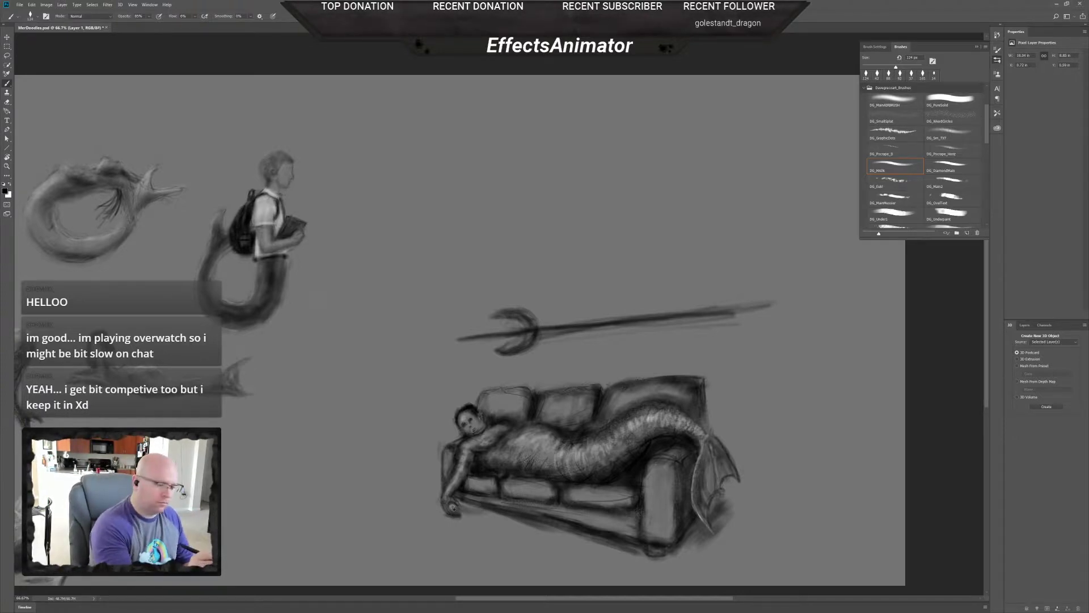
pyautogui.moveTo(754, 306)
pyautogui.mouseDown()
pyautogui.moveTo(712, 310)
pyautogui.moveTo(757, 307)
pyautogui.mouseUp()
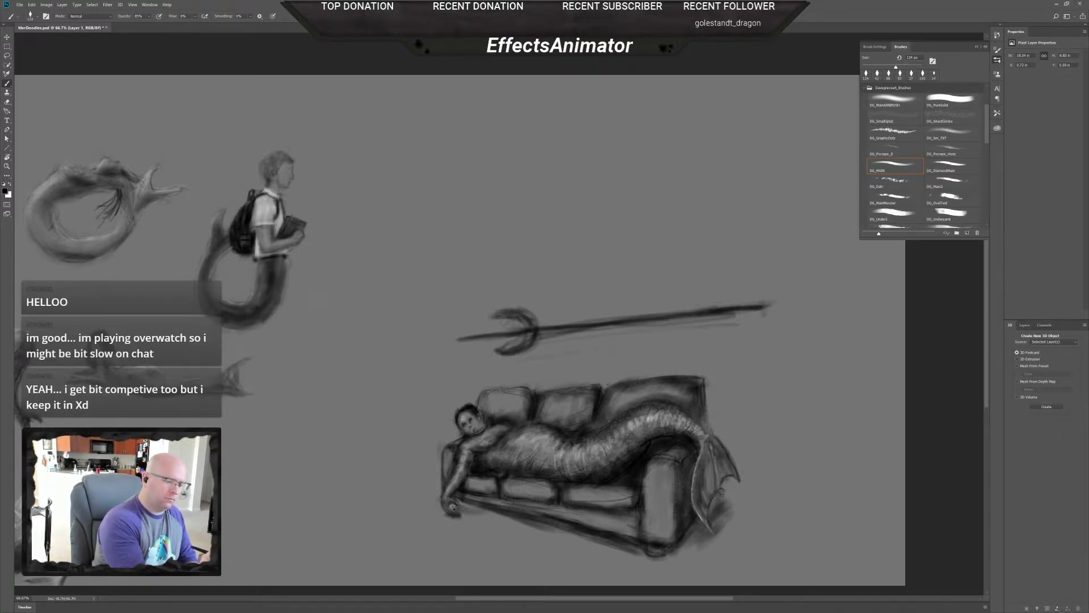
# - Sketch a long four-sided frame around the trident, slanting its upper and lower edges in perspective with the sofa
pyautogui.moveTo(474, 369); pyautogui.dragTo(630, 349)
pyautogui.moveTo(507, 365); pyautogui.dragTo(714, 344)
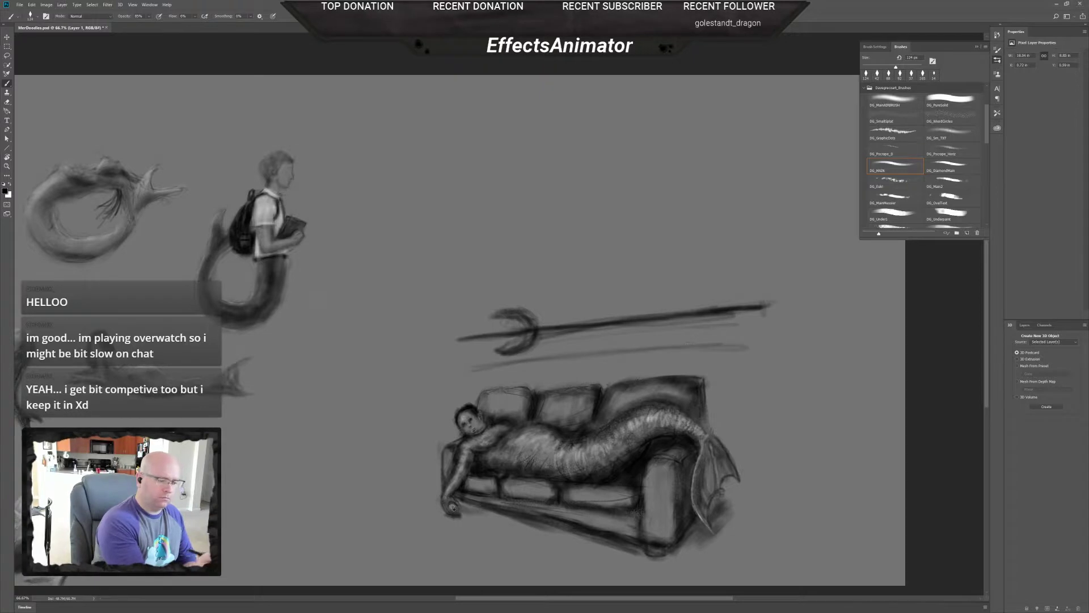
pyautogui.moveTo(465, 361); pyautogui.dragTo(778, 346)
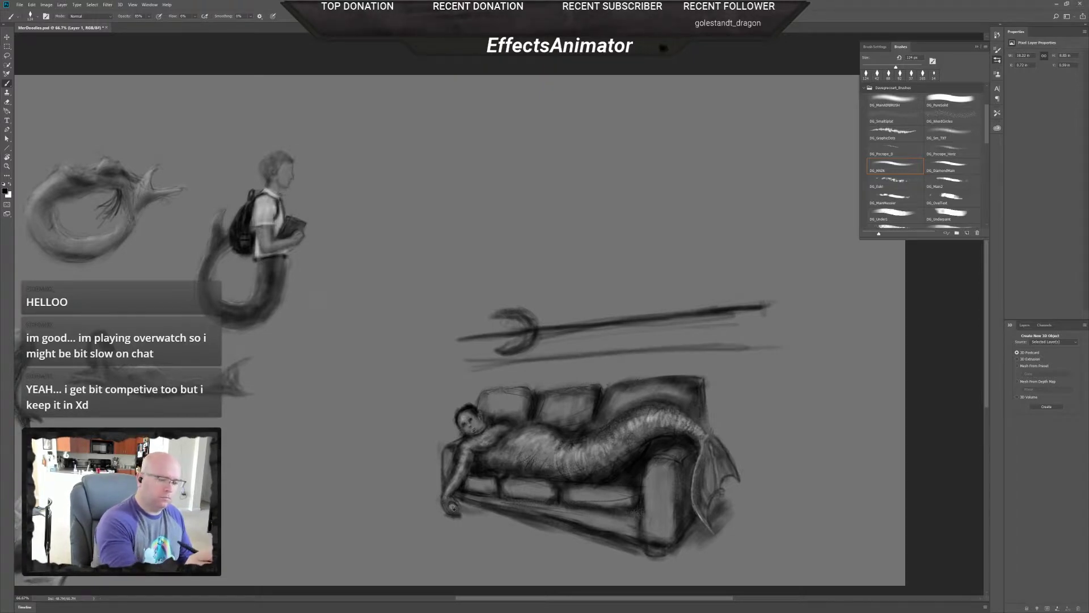
pyautogui.moveTo(779, 259); pyautogui.dragTo(792, 352)
pyautogui.moveTo(721, 344); pyautogui.dragTo(800, 344)
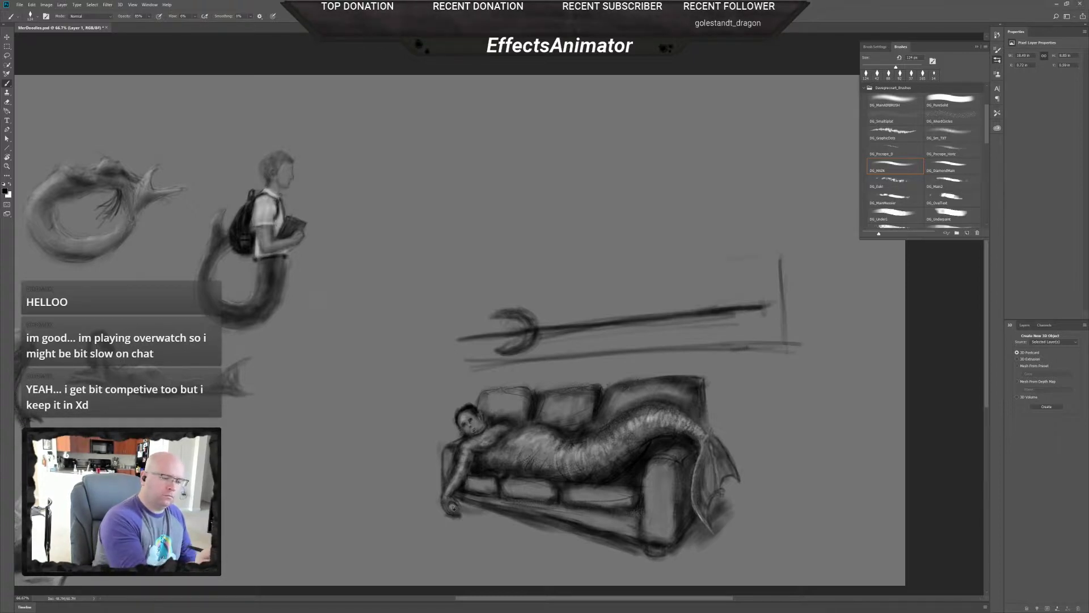
pyautogui.moveTo(456, 304); pyautogui.dragTo(761, 256)
pyautogui.moveTo(502, 289); pyautogui.dragTo(793, 255)
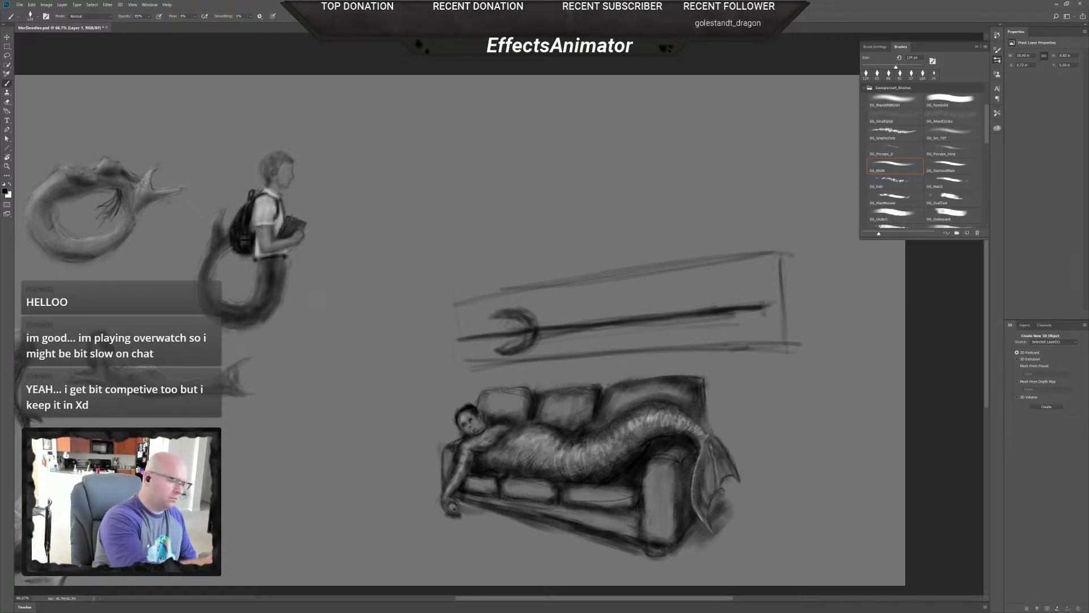
pyautogui.moveTo(461, 304); pyautogui.dragTo(464, 326)
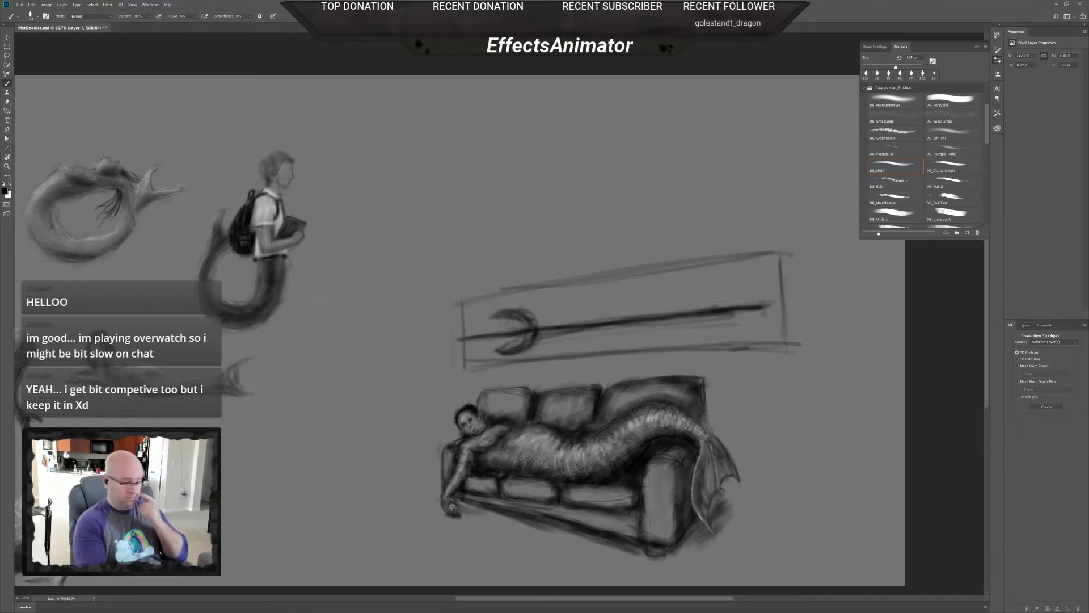
# - Strengthen the frame's lower and upper edges and its corners with darker repeated strokes
pyautogui.moveTo(761, 449); pyautogui.dragTo(710, 454)
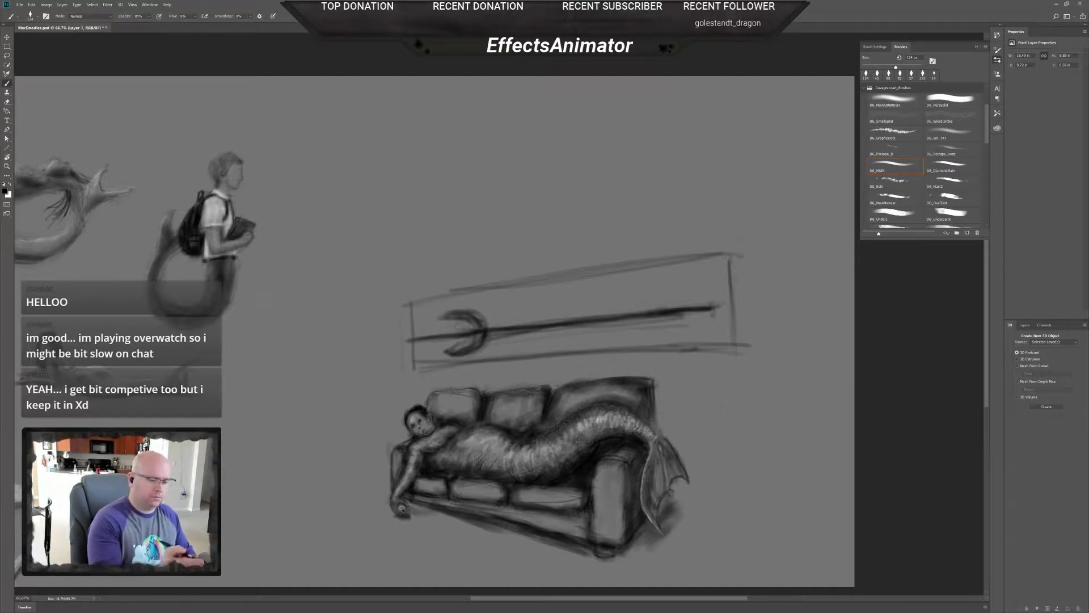
pyautogui.moveTo(709, 396)
pyautogui.mouseDown()
pyautogui.moveTo(714, 373)
pyautogui.moveTo(704, 406)
pyautogui.moveTo(661, 437)
pyautogui.mouseUp()
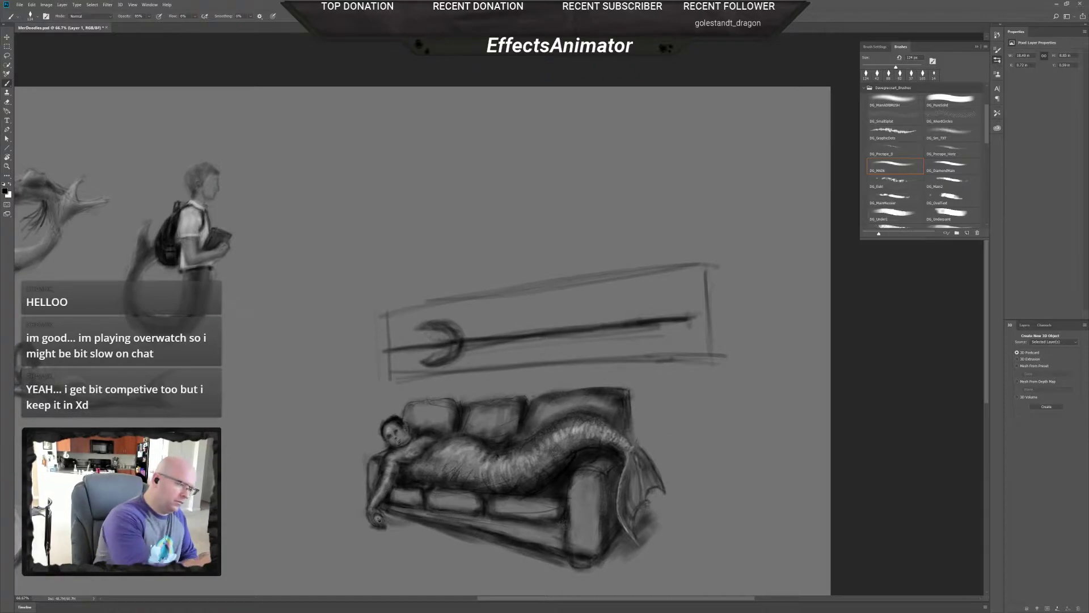
pyautogui.moveTo(391, 377); pyautogui.dragTo(469, 369)
pyautogui.moveTo(447, 371); pyautogui.dragTo(383, 376)
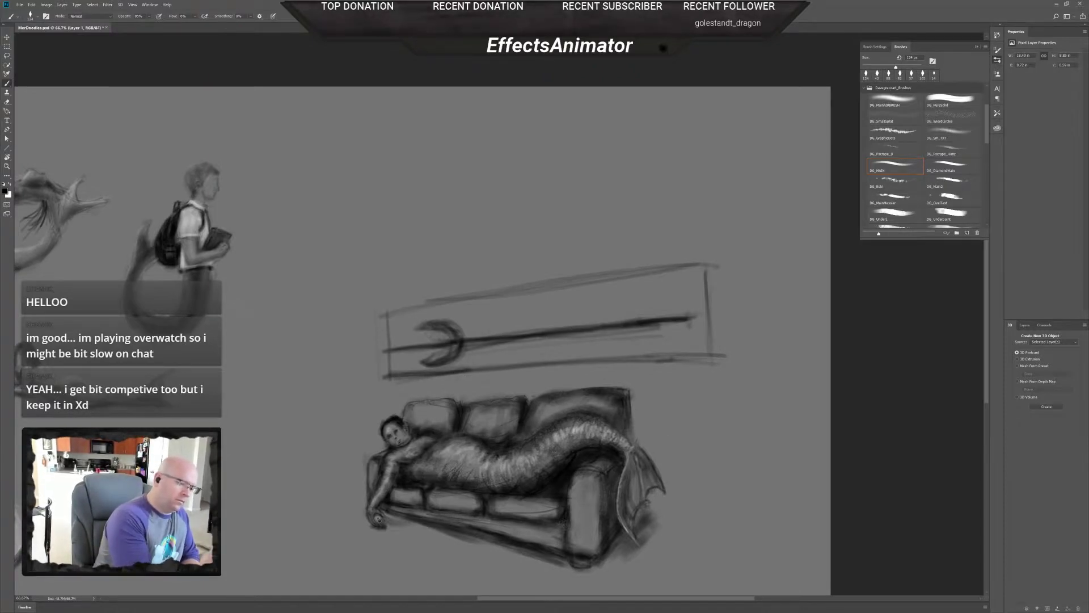
pyautogui.moveTo(708, 358); pyautogui.dragTo(487, 366)
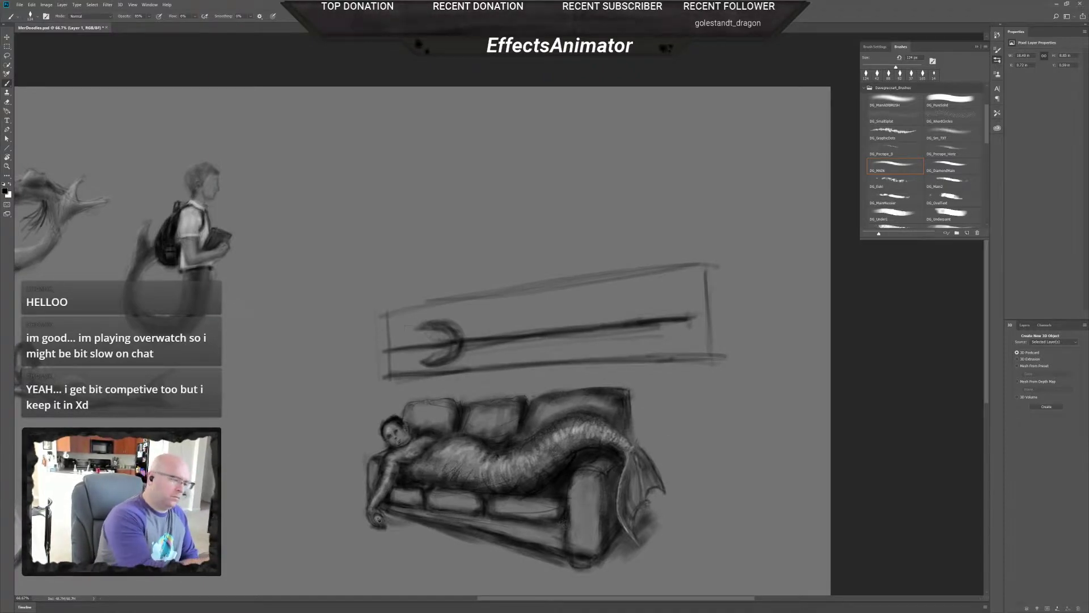
pyautogui.moveTo(391, 310)
pyautogui.mouseDown()
pyautogui.moveTo(459, 292)
pyautogui.moveTo(383, 314)
pyautogui.mouseUp()
pyautogui.moveTo(499, 287); pyautogui.dragTo(401, 307)
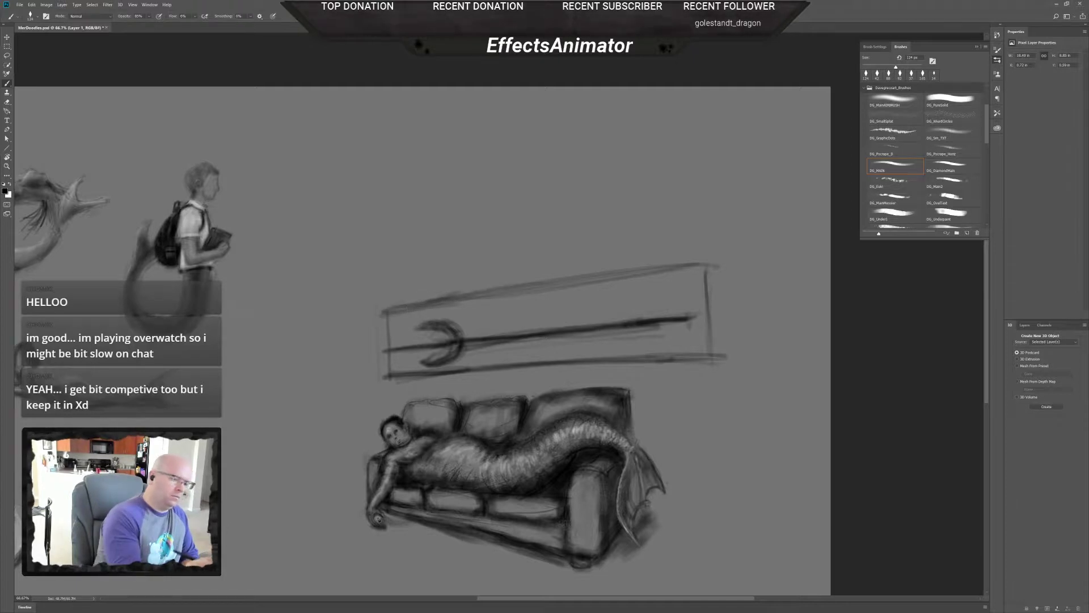
pyautogui.moveTo(714, 358); pyautogui.dragTo(641, 351)
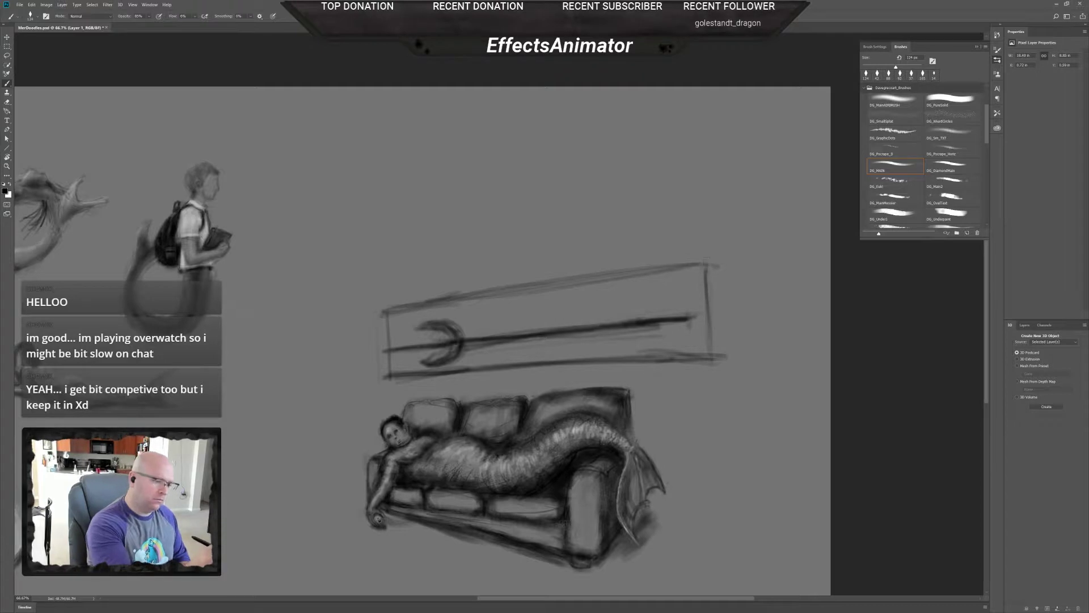
pyautogui.moveTo(712, 261); pyautogui.dragTo(681, 266)
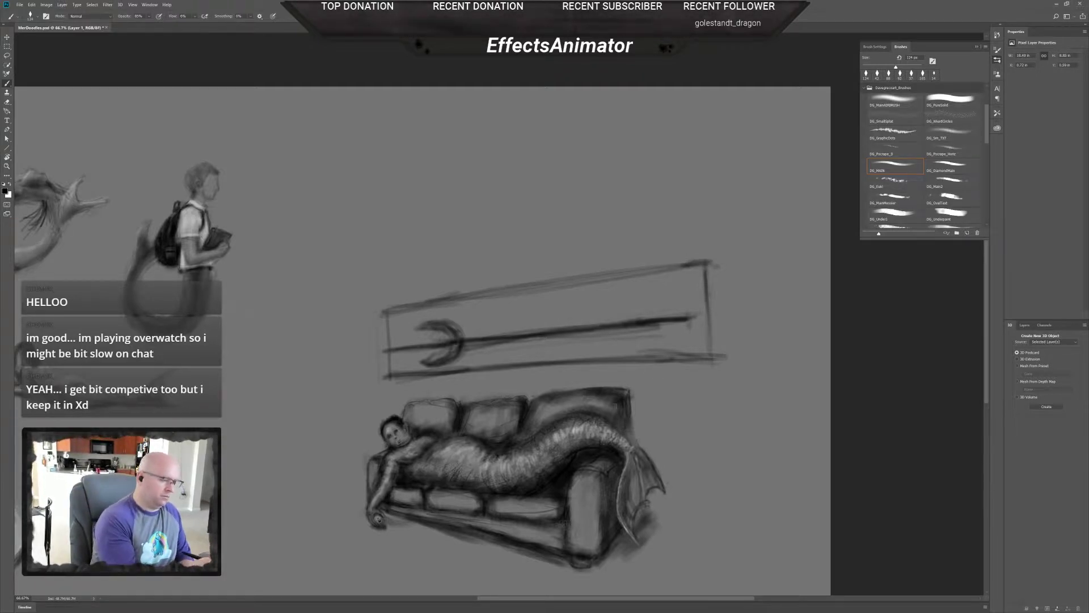
# - Enlarge the brush and shade the wall between the frame and the sofa and beside the merman's tail with broad dark strokes
pyautogui.rightClick(443, 389)
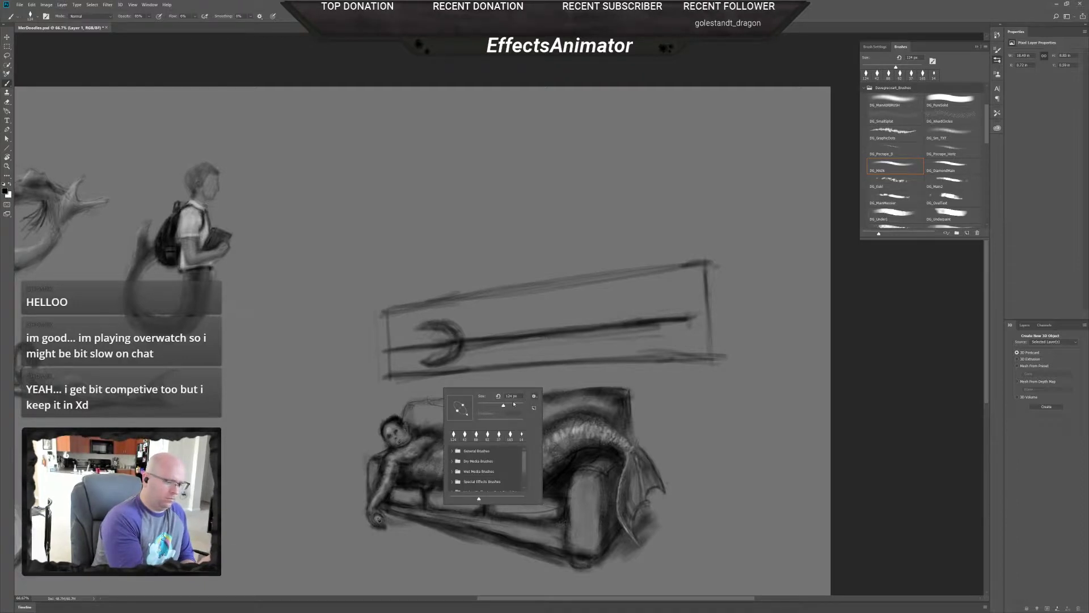
pyautogui.click(502, 373)
pyautogui.rightClick(566, 374)
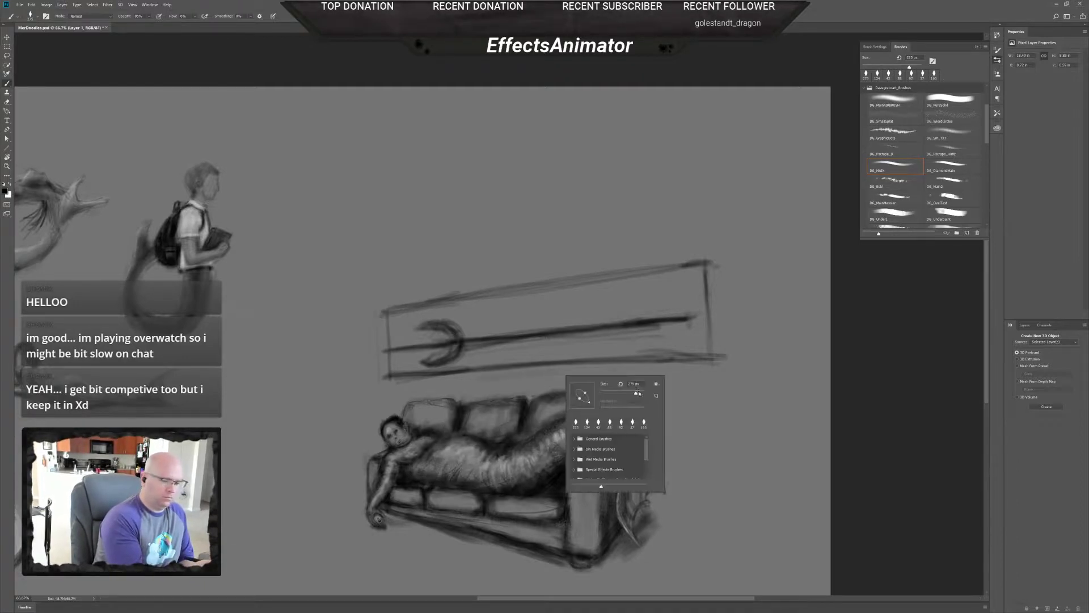
pyautogui.moveTo(636, 392); pyautogui.dragTo(645, 392)
pyautogui.press('Return')
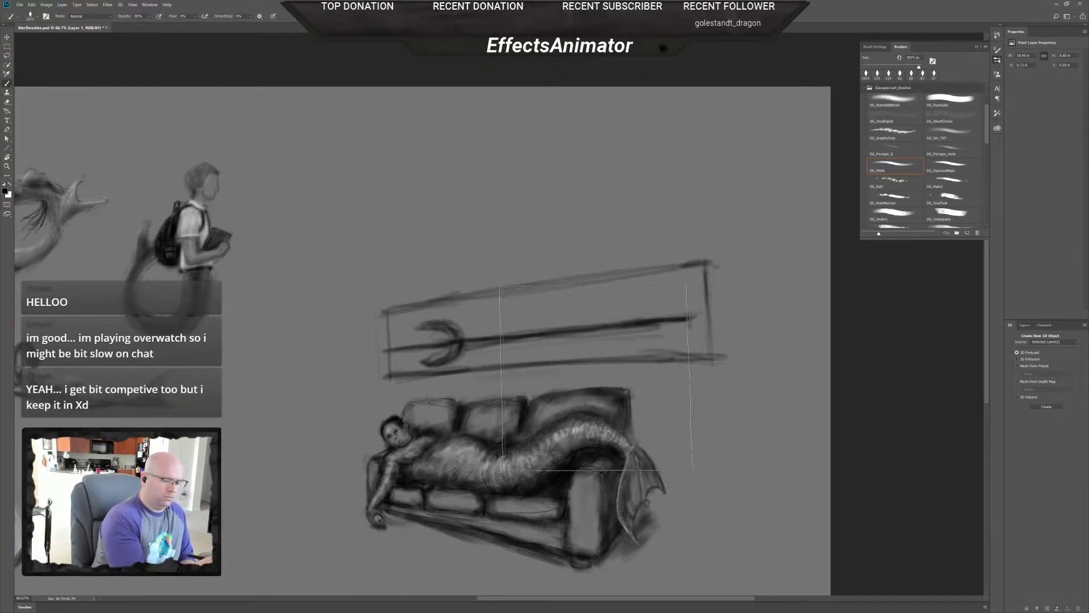
pyautogui.rightClick(652, 395)
pyautogui.moveTo(728, 412); pyautogui.dragTo(724, 413)
pyautogui.press('Return')
pyautogui.moveTo(680, 370); pyautogui.dragTo(471, 380)
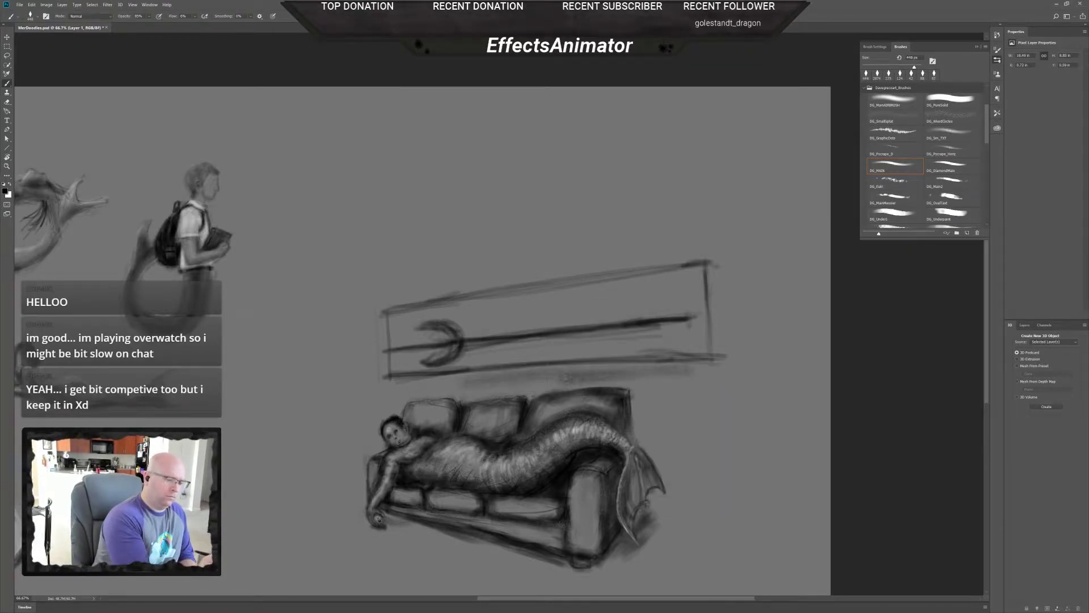
pyautogui.moveTo(547, 381)
pyautogui.mouseDown()
pyautogui.moveTo(489, 370)
pyautogui.moveTo(538, 364)
pyautogui.moveTo(420, 374)
pyautogui.moveTo(684, 358)
pyautogui.moveTo(706, 367)
pyautogui.moveTo(548, 385)
pyautogui.moveTo(510, 375)
pyautogui.moveTo(528, 391)
pyautogui.moveTo(475, 399)
pyautogui.moveTo(485, 394)
pyautogui.moveTo(425, 391)
pyautogui.moveTo(428, 402)
pyautogui.moveTo(410, 402)
pyautogui.moveTo(409, 427)
pyautogui.moveTo(395, 418)
pyautogui.moveTo(408, 376)
pyautogui.mouseUp()
pyautogui.moveTo(711, 366)
pyautogui.mouseDown()
pyautogui.moveTo(694, 386)
pyautogui.moveTo(643, 366)
pyautogui.moveTo(603, 380)
pyautogui.moveTo(658, 361)
pyautogui.moveTo(636, 395)
pyautogui.moveTo(647, 386)
pyautogui.moveTo(637, 396)
pyautogui.moveTo(656, 404)
pyautogui.moveTo(615, 390)
pyautogui.moveTo(629, 400)
pyautogui.moveTo(697, 375)
pyautogui.moveTo(660, 409)
pyautogui.moveTo(653, 382)
pyautogui.moveTo(690, 396)
pyautogui.moveTo(660, 415)
pyautogui.moveTo(675, 417)
pyautogui.moveTo(668, 388)
pyautogui.moveTo(659, 390)
pyautogui.moveTo(672, 410)
pyautogui.moveTo(623, 416)
pyautogui.moveTo(688, 431)
pyautogui.moveTo(663, 447)
pyautogui.moveTo(692, 453)
pyautogui.moveTo(658, 468)
pyautogui.moveTo(683, 474)
pyautogui.moveTo(660, 499)
pyautogui.moveTo(661, 511)
pyautogui.moveTo(683, 505)
pyautogui.moveTo(665, 513)
pyautogui.moveTo(686, 502)
pyautogui.moveTo(678, 493)
pyautogui.moveTo(701, 458)
pyautogui.moveTo(705, 416)
pyautogui.moveTo(690, 438)
pyautogui.moveTo(712, 380)
pyautogui.mouseUp()
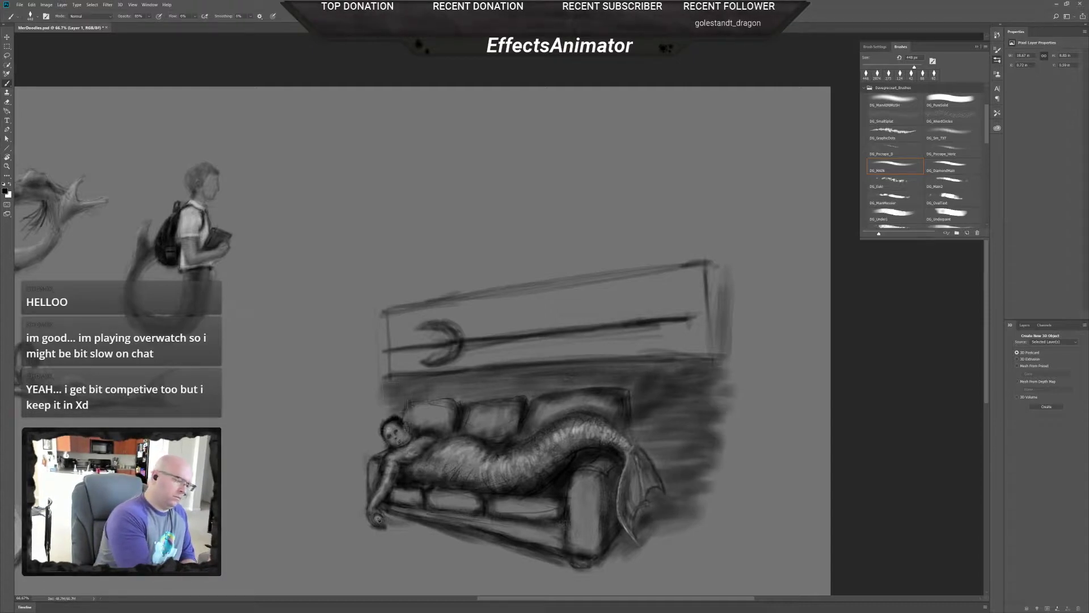
# - Extend the wall shading around the merman's head and below the tail fin, and deepen it beside the sofa and under the frame
pyautogui.moveTo(392, 405)
pyautogui.mouseDown()
pyautogui.moveTo(362, 415)
pyautogui.moveTo(378, 459)
pyautogui.moveTo(399, 399)
pyautogui.moveTo(368, 391)
pyautogui.moveTo(388, 403)
pyautogui.moveTo(367, 451)
pyautogui.moveTo(396, 394)
pyautogui.moveTo(385, 380)
pyautogui.moveTo(374, 392)
pyautogui.moveTo(371, 317)
pyautogui.moveTo(384, 445)
pyautogui.moveTo(384, 394)
pyautogui.moveTo(375, 448)
pyautogui.mouseUp()
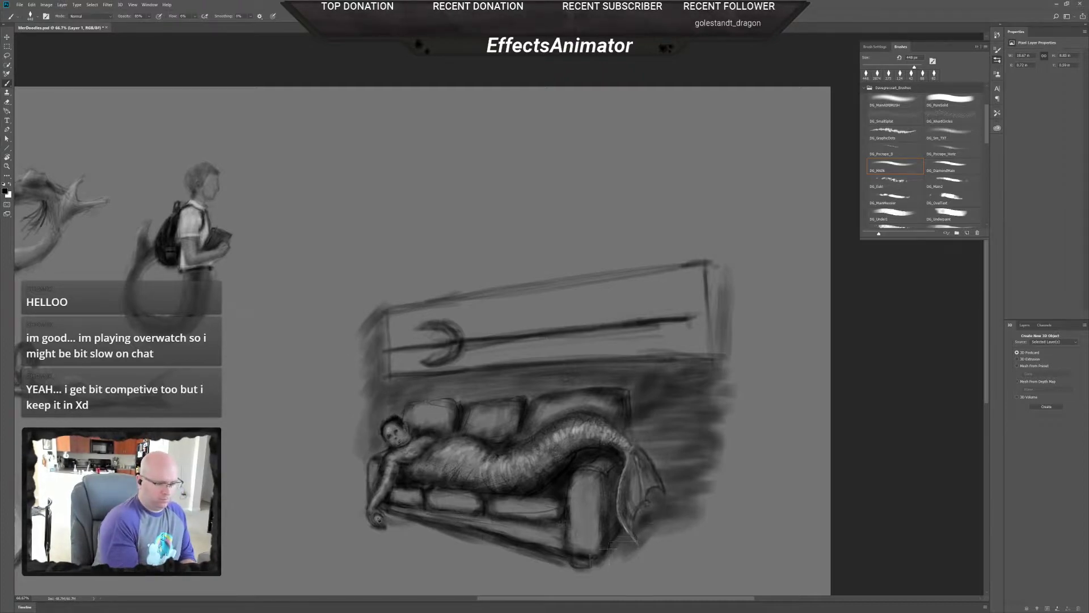
pyautogui.moveTo(608, 549)
pyautogui.mouseDown()
pyautogui.moveTo(675, 533)
pyautogui.moveTo(681, 508)
pyautogui.mouseUp()
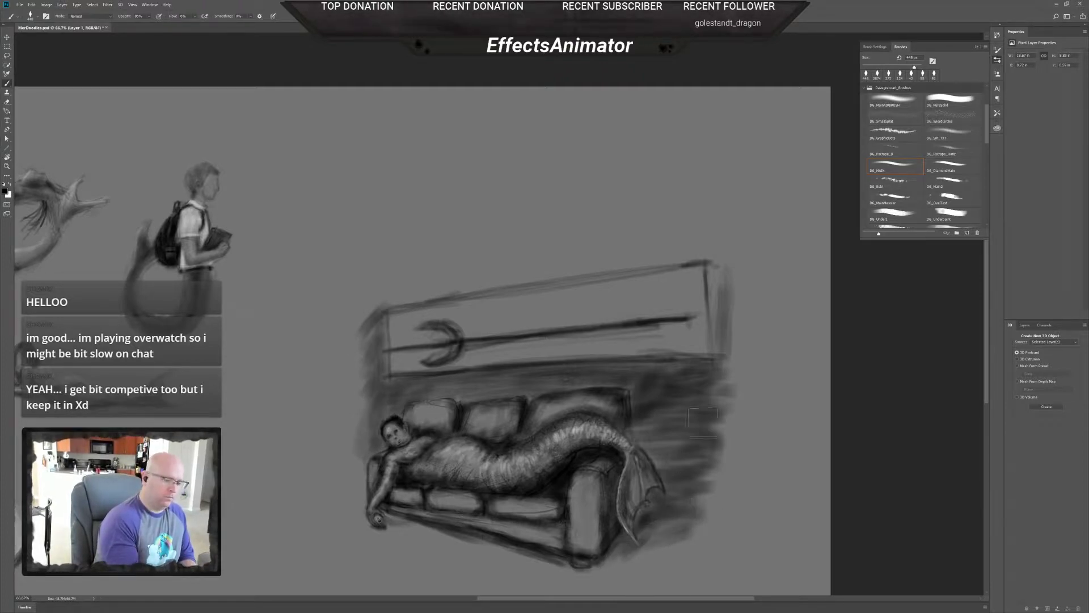
pyautogui.moveTo(719, 391); pyautogui.dragTo(721, 431)
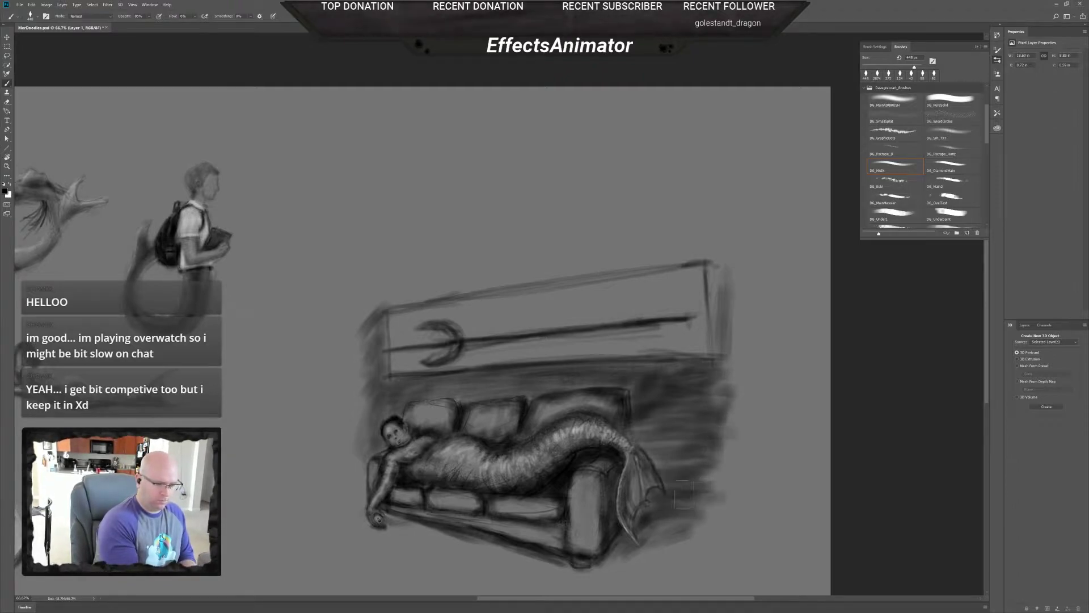
pyautogui.moveTo(699, 481)
pyautogui.mouseDown()
pyautogui.moveTo(654, 439)
pyautogui.moveTo(694, 466)
pyautogui.moveTo(659, 460)
pyautogui.moveTo(640, 427)
pyautogui.moveTo(662, 421)
pyautogui.moveTo(715, 454)
pyautogui.moveTo(710, 484)
pyautogui.moveTo(737, 492)
pyautogui.mouseUp()
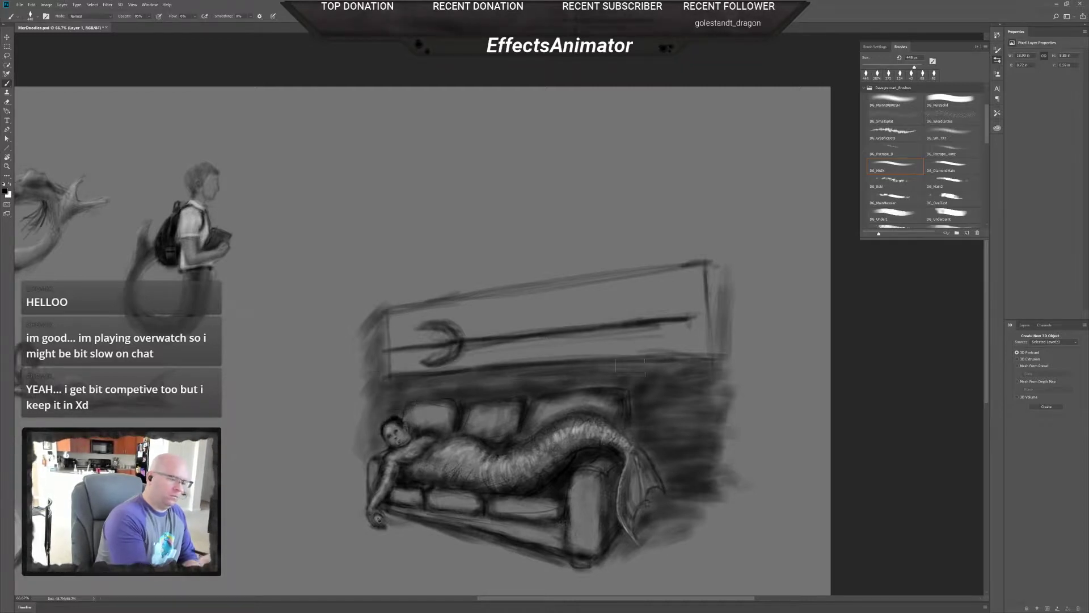
pyautogui.moveTo(605, 364); pyautogui.dragTo(740, 359)
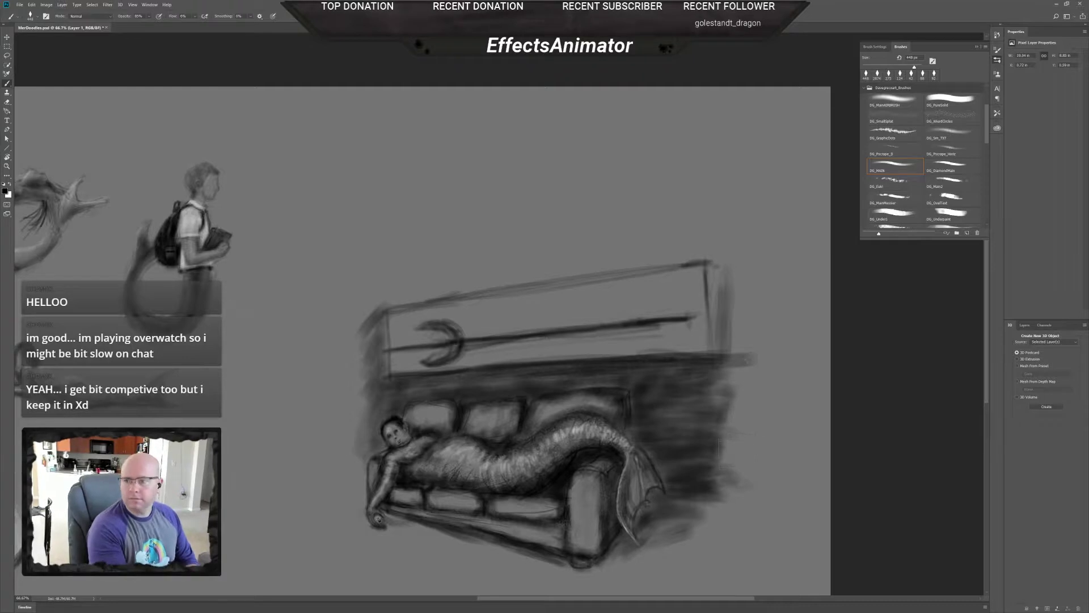
# - Darken the wall strip along the outside of the frame's far edge, beyond the butt end of the trident
pyautogui.moveTo(719, 267); pyautogui.dragTo(710, 360)
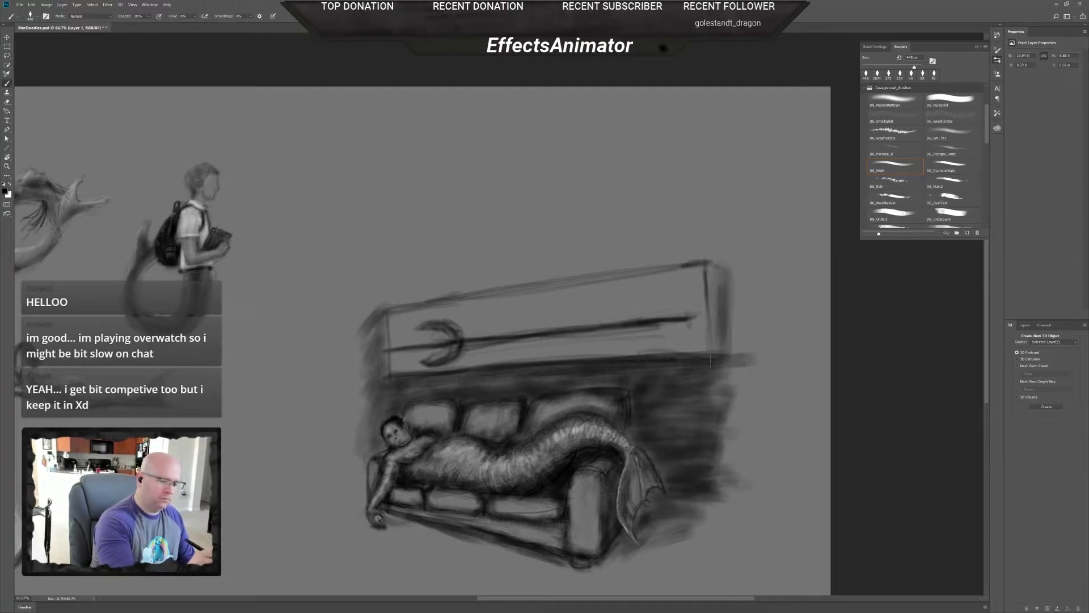
pyautogui.moveTo(719, 281)
pyautogui.mouseDown()
pyautogui.moveTo(713, 350)
pyautogui.moveTo(713, 295)
pyautogui.mouseUp()
pyautogui.moveTo(717, 255); pyautogui.dragTo(715, 353)
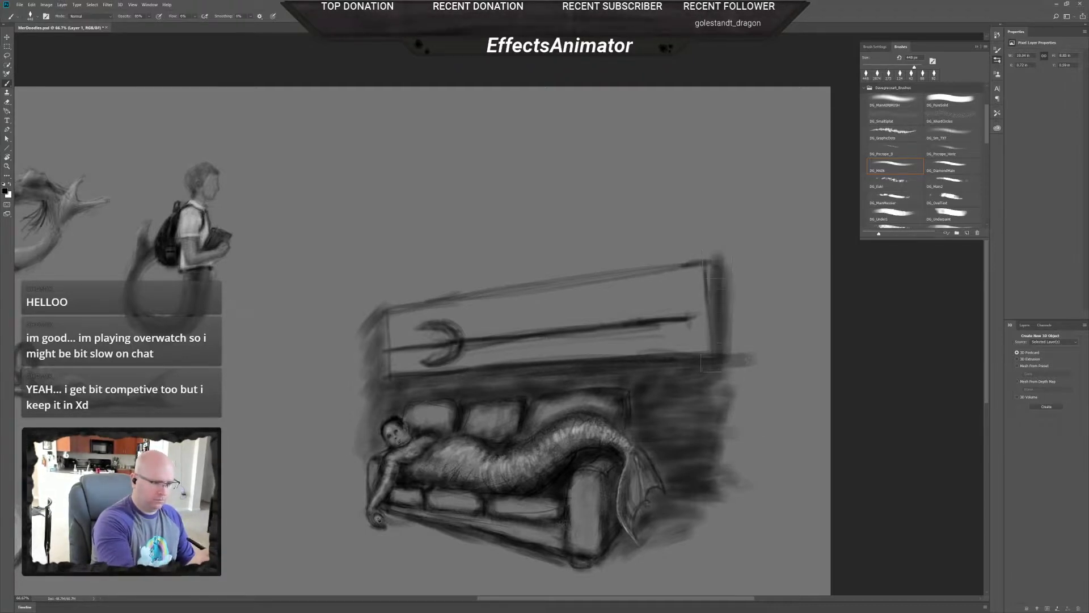
pyautogui.moveTo(712, 287); pyautogui.dragTo(716, 335)
# - Clear the stray selection and erase the doubled inner line at the frame's edge near the trident's butt with an enlarged eraser
pyautogui.press('w')
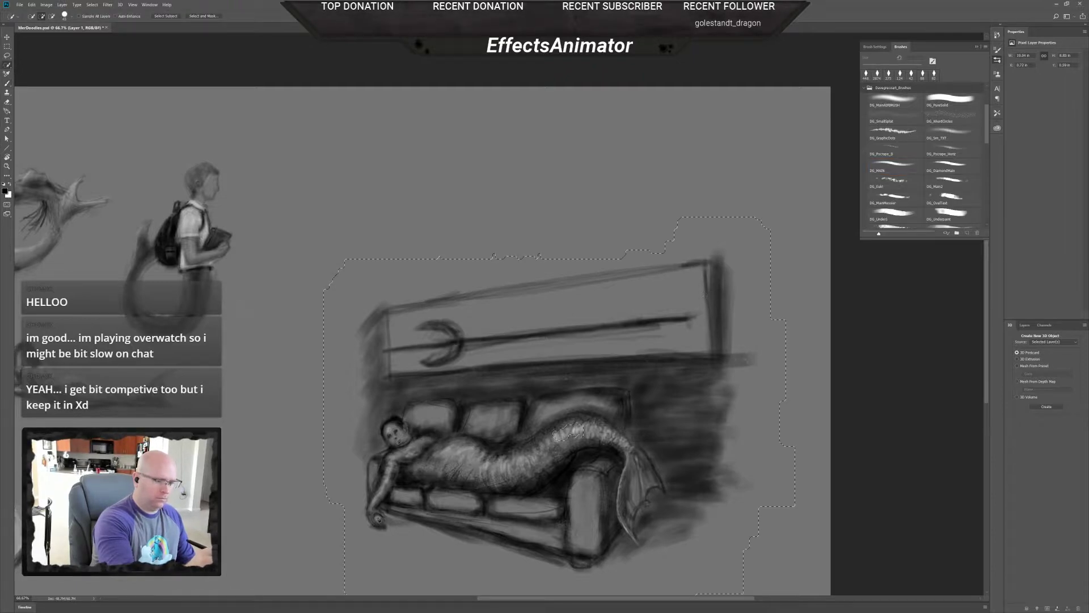
pyautogui.press('e')
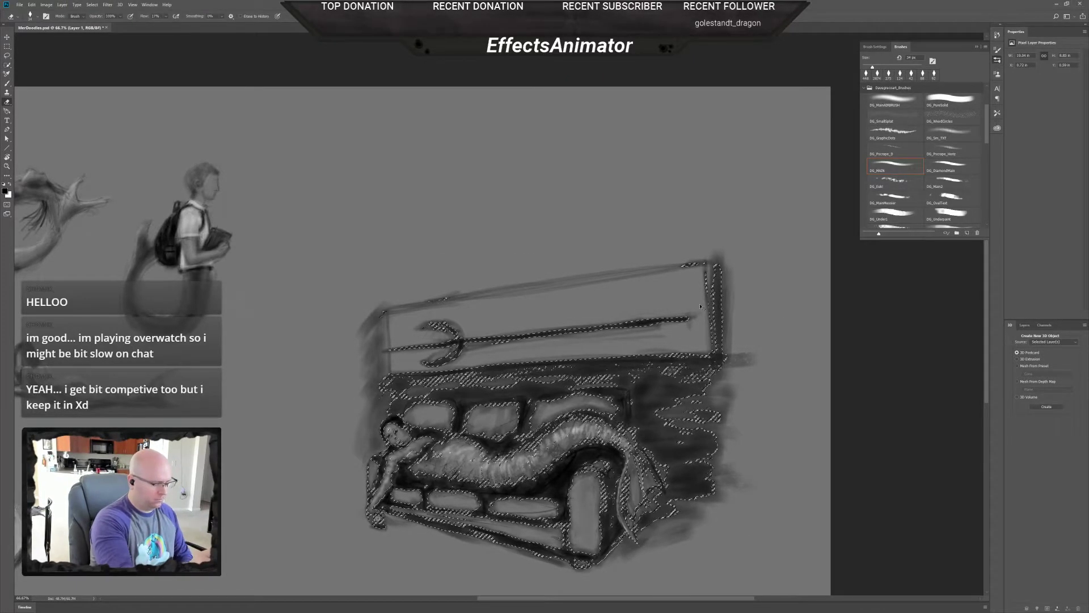
pyautogui.hotkey('ctrl', 'd')
pyautogui.rightClick(701, 294)
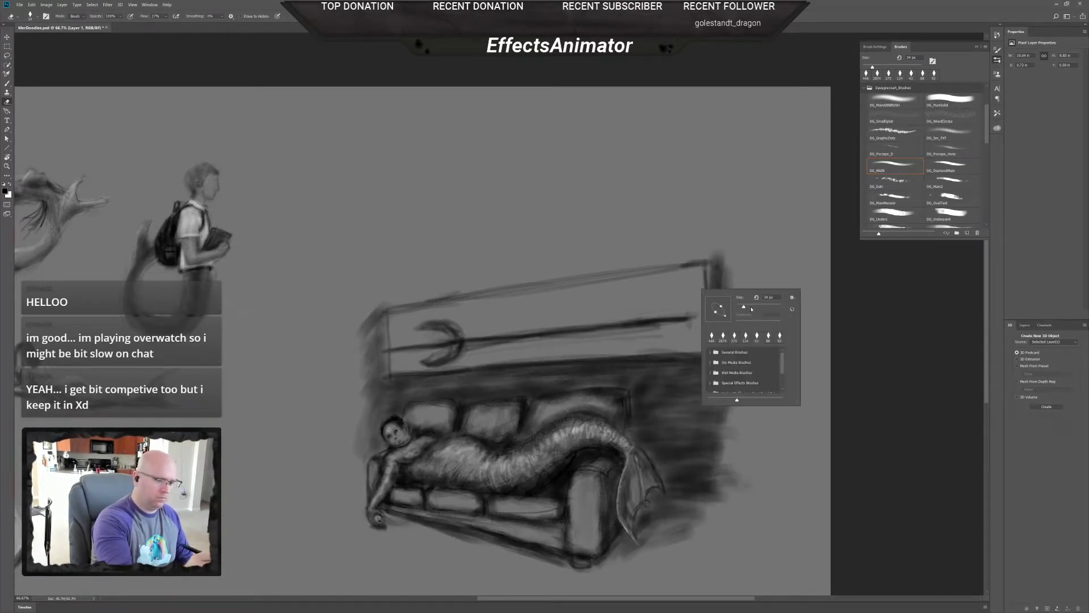
pyautogui.moveTo(751, 308); pyautogui.dragTo(755, 307)
pyautogui.press('Return')
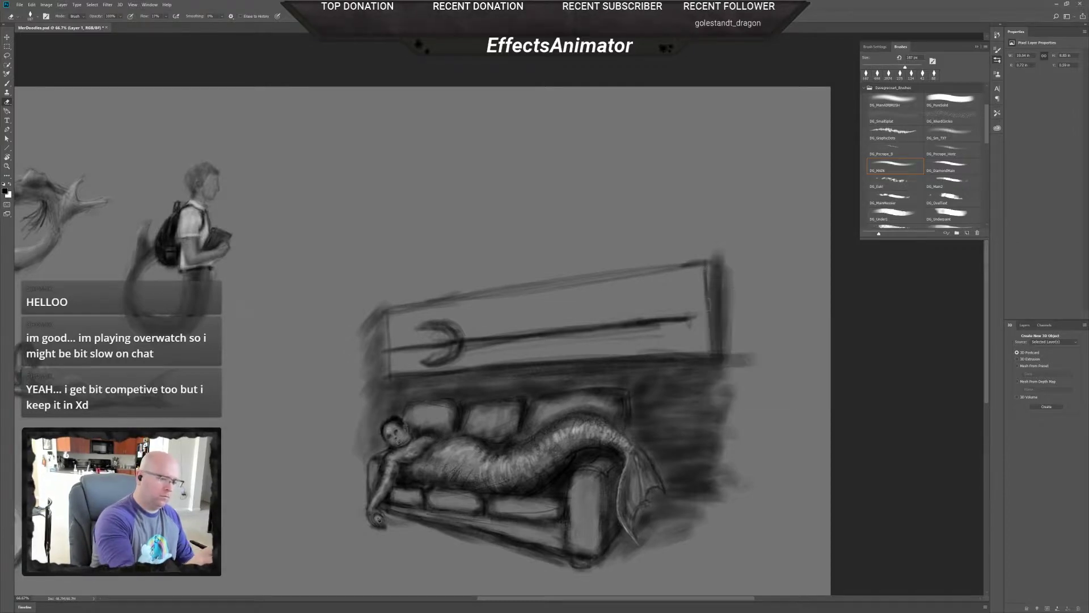
pyautogui.moveTo(703, 263); pyautogui.dragTo(712, 327)
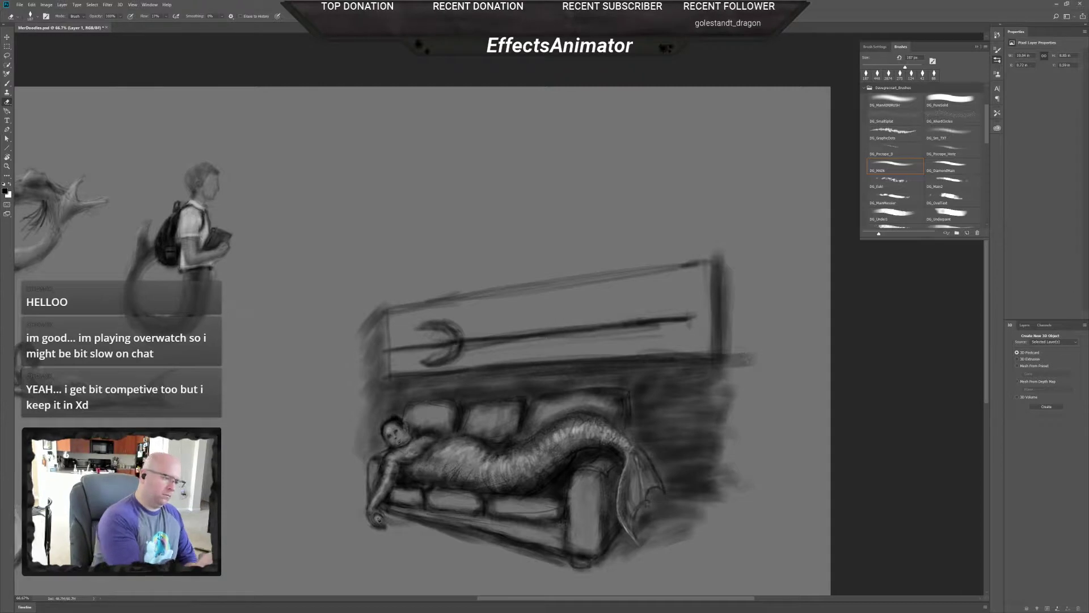
# - Shade the wall above and around the frame with broad dark strokes, widening the dark background on both sides
pyautogui.press('b')
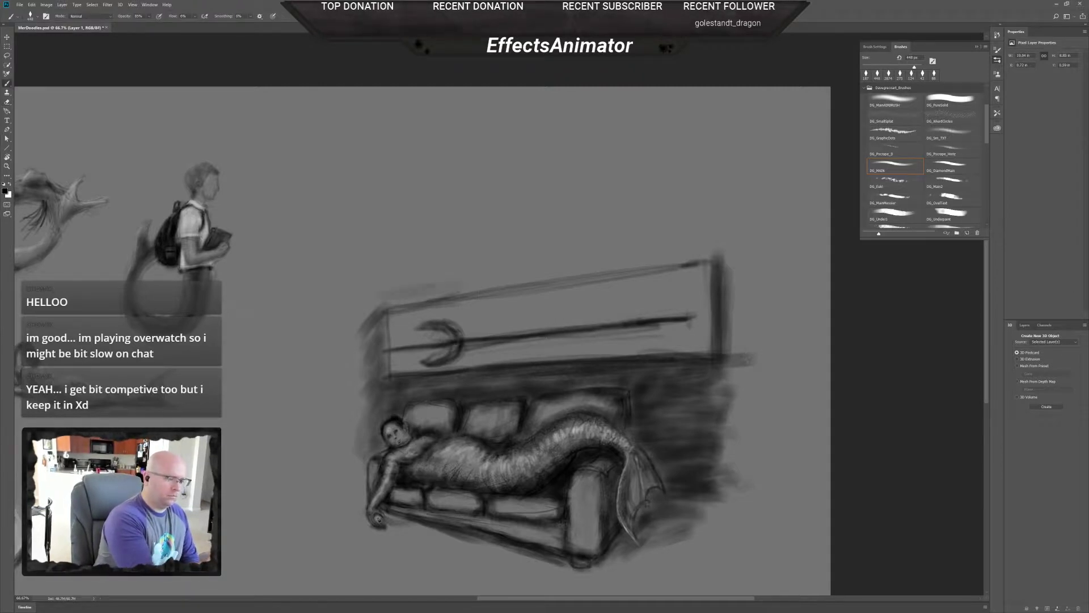
pyautogui.moveTo(524, 271)
pyautogui.mouseDown()
pyautogui.moveTo(374, 314)
pyautogui.moveTo(721, 254)
pyautogui.moveTo(499, 284)
pyautogui.moveTo(709, 246)
pyautogui.moveTo(527, 269)
pyautogui.mouseUp()
pyautogui.moveTo(380, 303)
pyautogui.mouseDown()
pyautogui.moveTo(360, 430)
pyautogui.moveTo(357, 398)
pyautogui.moveTo(361, 447)
pyautogui.moveTo(374, 417)
pyautogui.moveTo(351, 364)
pyautogui.moveTo(362, 350)
pyautogui.moveTo(365, 418)
pyautogui.moveTo(373, 308)
pyautogui.moveTo(349, 315)
pyautogui.moveTo(371, 305)
pyautogui.moveTo(350, 300)
pyautogui.moveTo(502, 276)
pyautogui.moveTo(524, 255)
pyautogui.moveTo(566, 259)
pyautogui.moveTo(505, 278)
pyautogui.moveTo(659, 252)
pyautogui.moveTo(708, 250)
pyautogui.moveTo(720, 262)
pyautogui.moveTo(722, 248)
pyautogui.moveTo(746, 275)
pyautogui.moveTo(728, 270)
pyautogui.moveTo(743, 342)
pyautogui.moveTo(727, 353)
pyautogui.moveTo(719, 390)
pyautogui.moveTo(730, 395)
pyautogui.moveTo(732, 350)
pyautogui.moveTo(718, 351)
pyautogui.moveTo(709, 425)
pyautogui.moveTo(723, 425)
pyautogui.moveTo(750, 361)
pyautogui.moveTo(673, 426)
pyautogui.moveTo(658, 420)
pyautogui.moveTo(729, 378)
pyautogui.moveTo(699, 402)
pyautogui.moveTo(735, 476)
pyautogui.moveTo(715, 480)
pyautogui.moveTo(745, 445)
pyautogui.moveTo(730, 416)
pyautogui.mouseUp()
# - Enlarge the eraser and lighten patches of the dark wall beside the merman's tail
pyautogui.press('e')
pyautogui.rightClick(711, 437)
pyautogui.moveTo(770, 457); pyautogui.dragTo(779, 458)
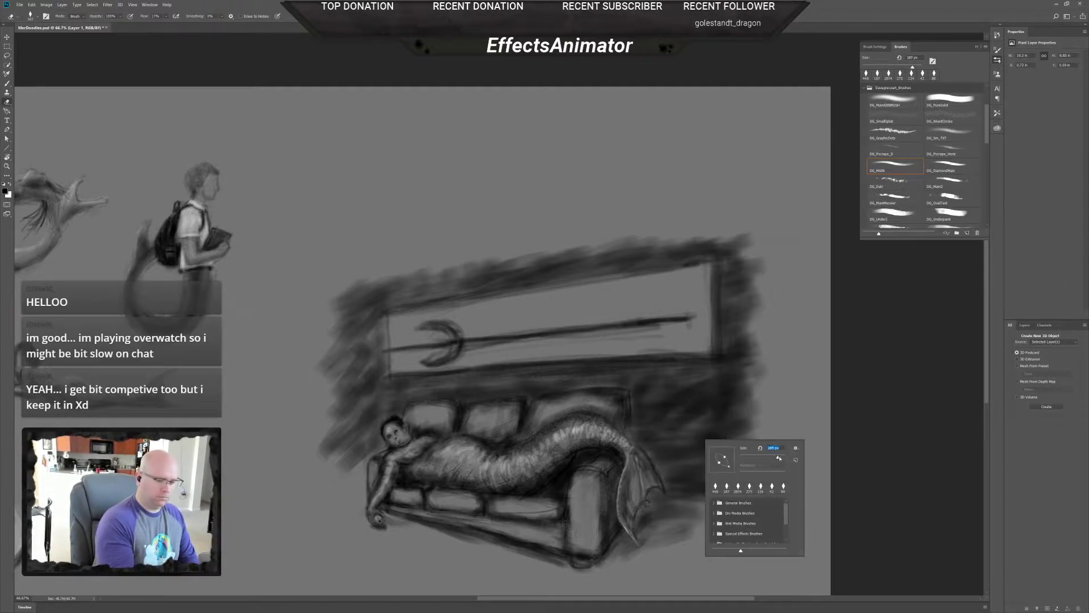
pyautogui.moveTo(703, 407)
pyautogui.mouseDown()
pyautogui.moveTo(716, 385)
pyautogui.moveTo(692, 420)
pyautogui.moveTo(720, 400)
pyautogui.moveTo(715, 411)
pyautogui.moveTo(681, 423)
pyautogui.moveTo(736, 414)
pyautogui.moveTo(639, 439)
pyautogui.mouseUp()
pyautogui.press('b')
pyautogui.press('e')
# - Brush darker tone back over the wall beside the tail, below the sofa, behind its arm and along the frame's edge near the prongs
pyautogui.press('b')
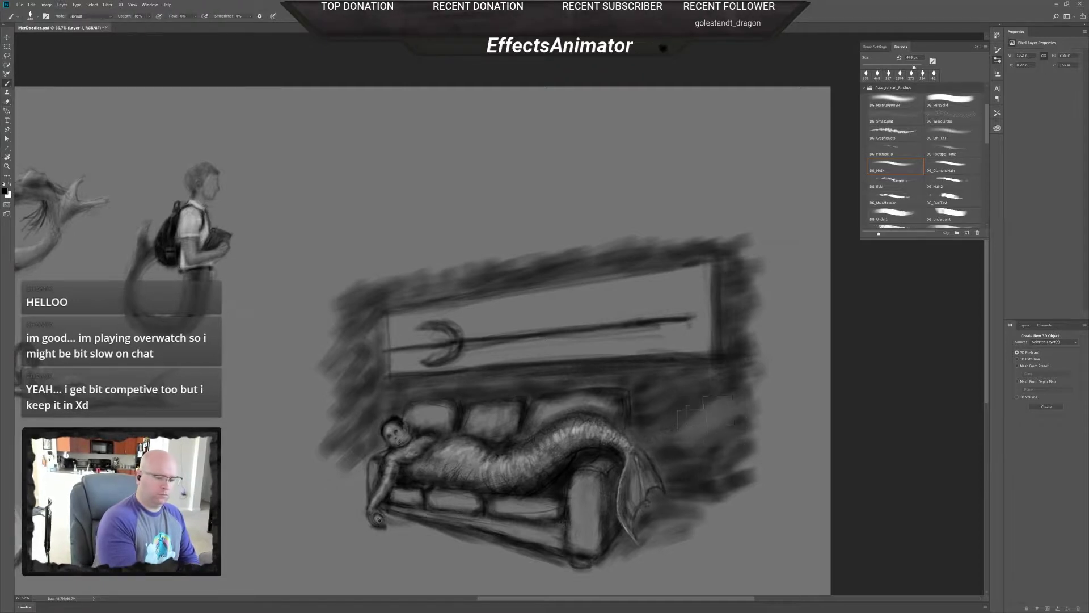
pyautogui.moveTo(723, 434)
pyautogui.mouseDown()
pyautogui.moveTo(681, 420)
pyautogui.moveTo(714, 423)
pyautogui.moveTo(689, 437)
pyautogui.mouseUp()
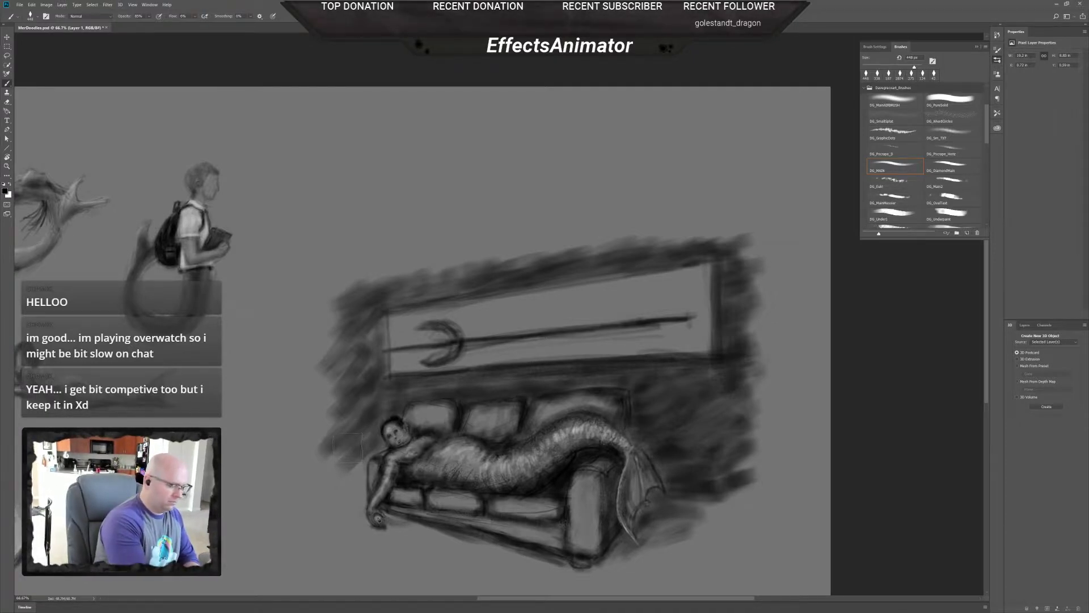
pyautogui.moveTo(359, 456)
pyautogui.mouseDown()
pyautogui.moveTo(360, 513)
pyautogui.moveTo(344, 473)
pyautogui.moveTo(358, 527)
pyautogui.mouseUp()
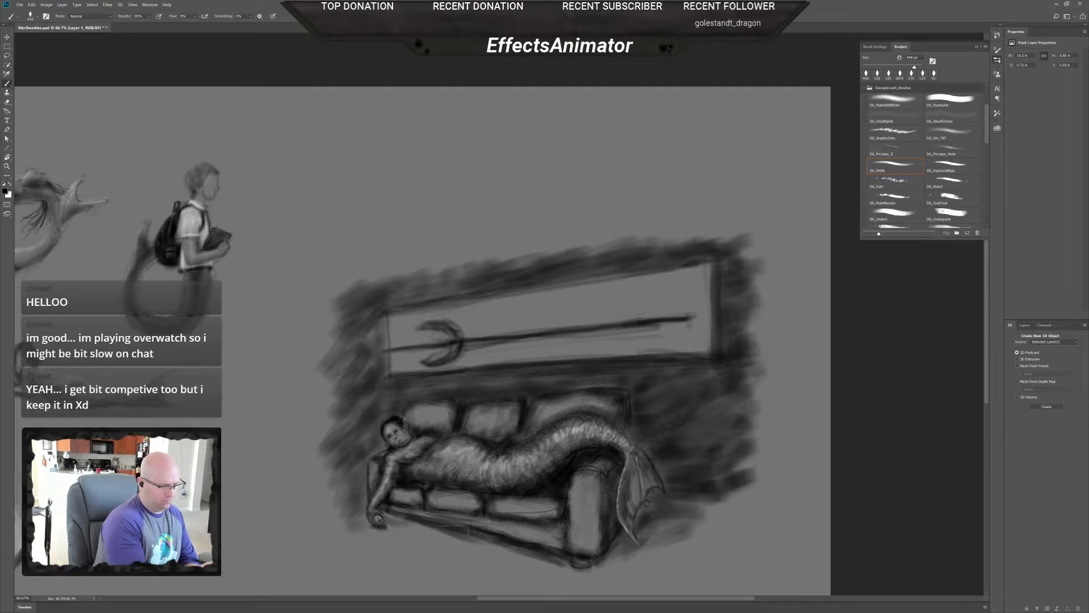
pyautogui.moveTo(486, 534)
pyautogui.mouseDown()
pyautogui.moveTo(417, 528)
pyautogui.moveTo(500, 538)
pyautogui.moveTo(542, 561)
pyautogui.moveTo(505, 551)
pyautogui.moveTo(556, 555)
pyautogui.moveTo(562, 571)
pyautogui.moveTo(507, 559)
pyautogui.moveTo(584, 573)
pyautogui.moveTo(614, 568)
pyautogui.moveTo(624, 548)
pyautogui.mouseUp()
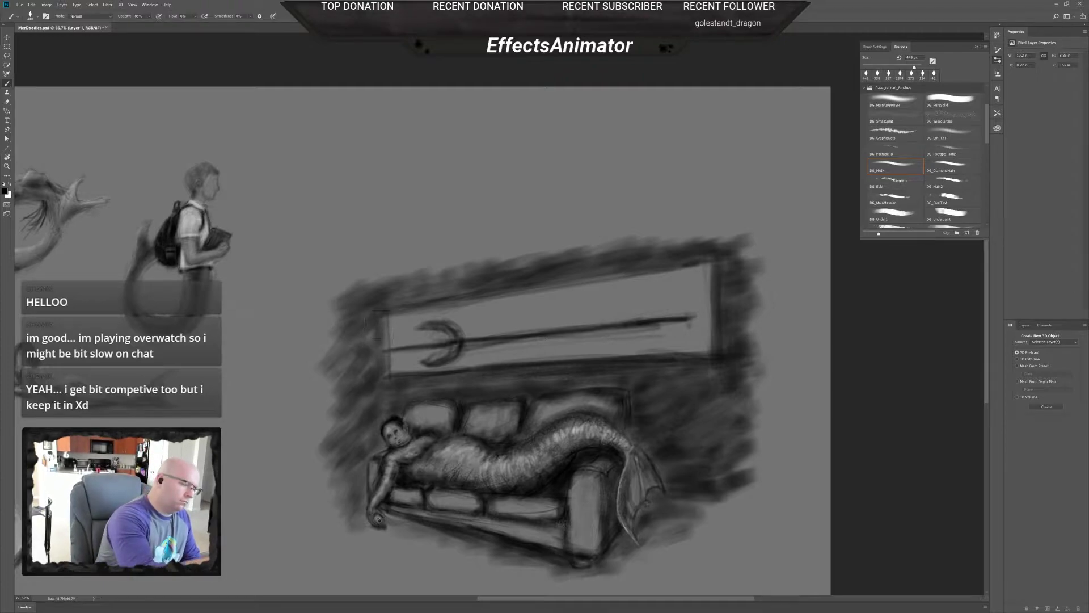
pyautogui.moveTo(385, 326); pyautogui.dragTo(363, 384)
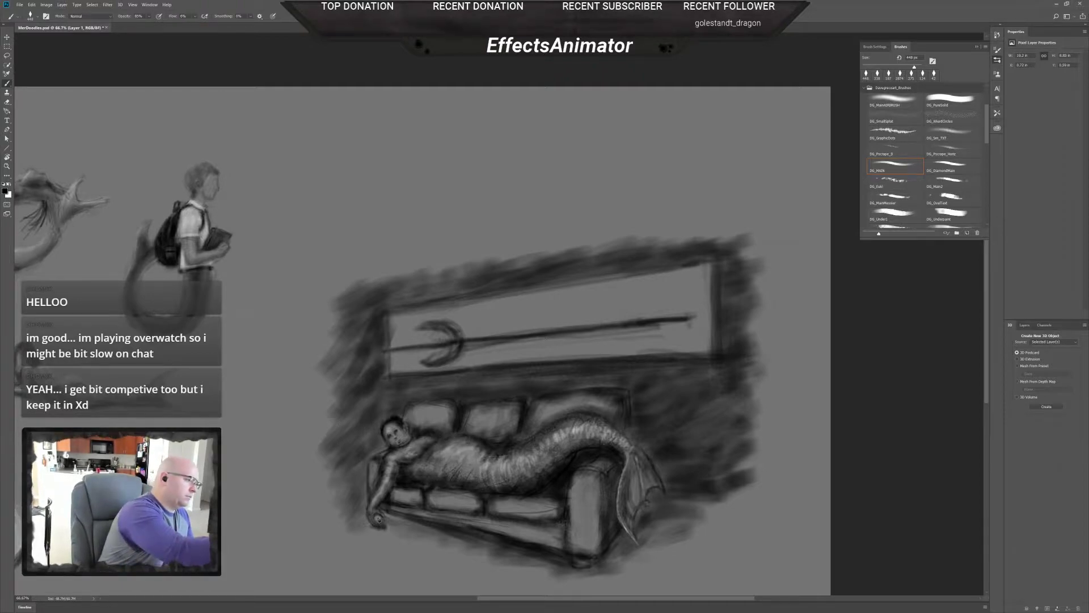
# - Set black as the painting colour and lay a light grey shade over the frame's interior around the trident
pyautogui.press('x')
pyautogui.click(509, 388)
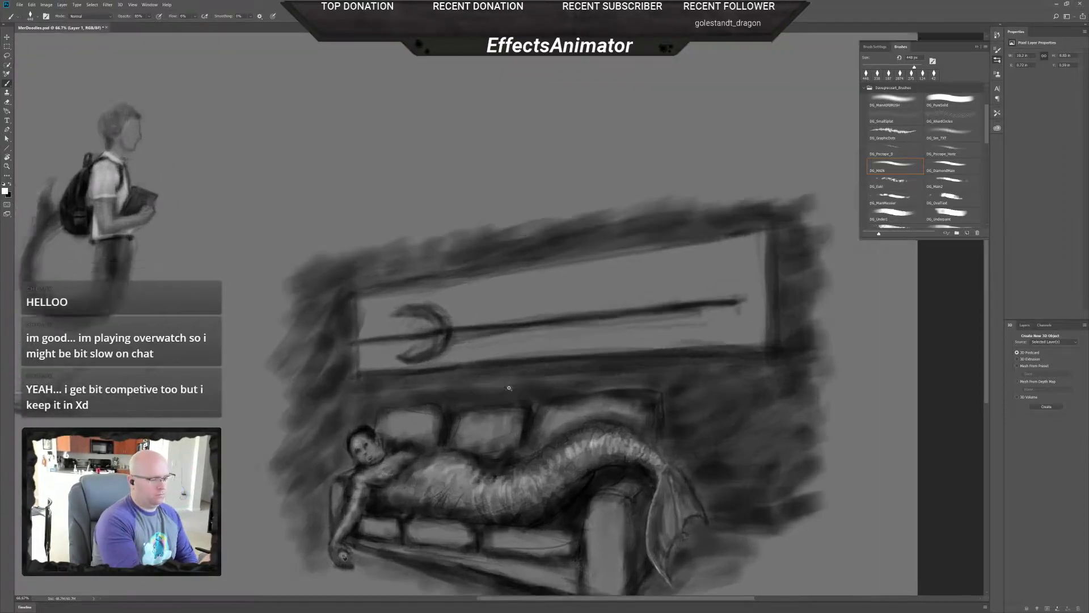
pyautogui.click(509, 388)
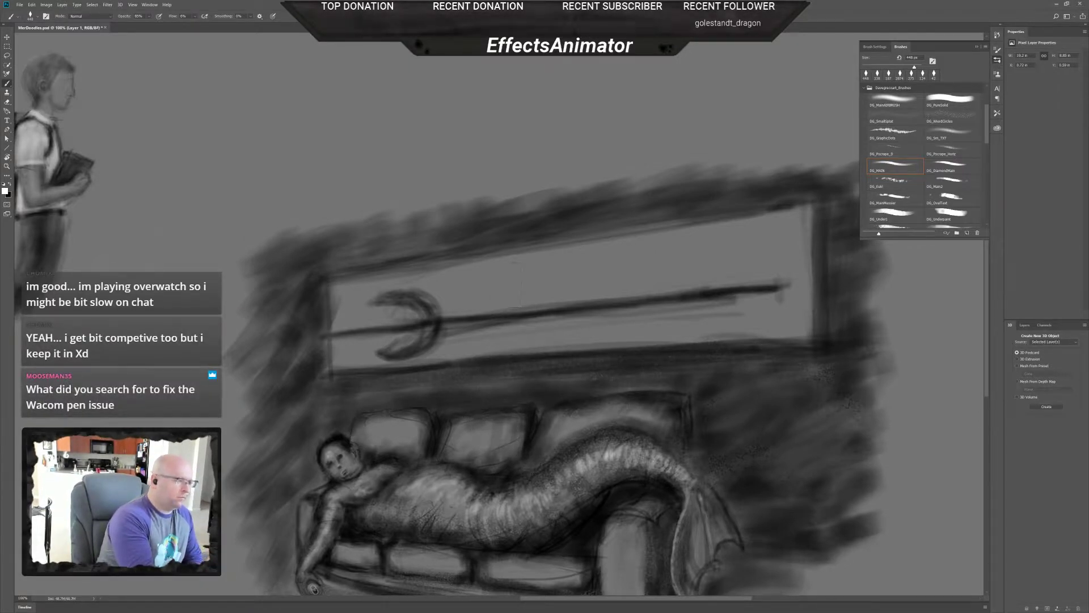
pyautogui.click(10, 185)
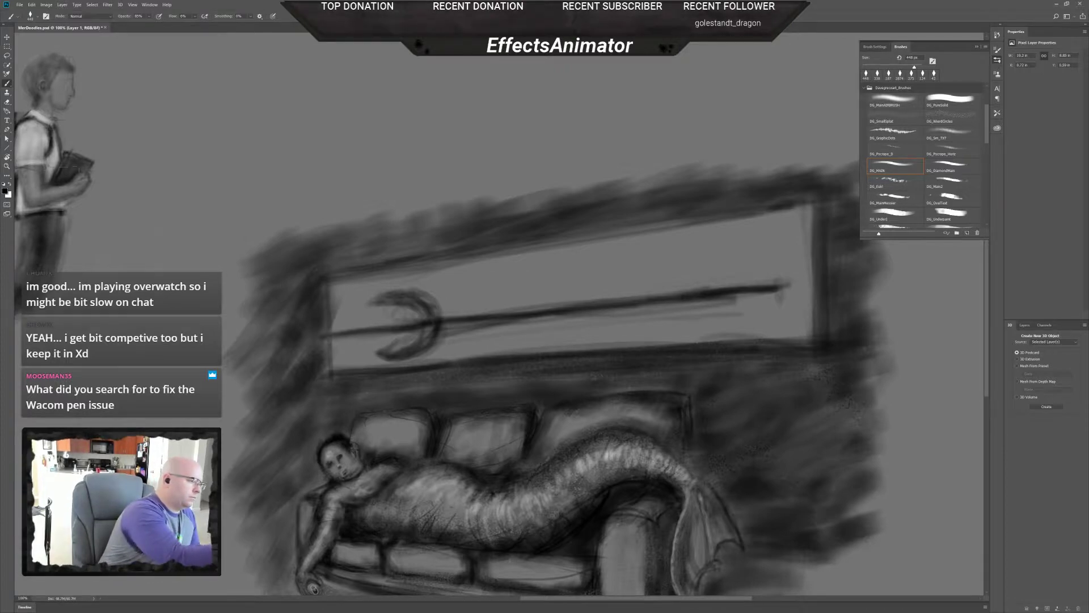
pyautogui.moveTo(530, 263)
pyautogui.mouseDown()
pyautogui.moveTo(732, 246)
pyautogui.moveTo(460, 286)
pyautogui.moveTo(773, 284)
pyautogui.moveTo(737, 238)
pyautogui.moveTo(595, 256)
pyautogui.moveTo(794, 238)
pyautogui.moveTo(695, 272)
pyautogui.mouseUp()
pyautogui.moveTo(553, 334)
pyautogui.mouseDown()
pyautogui.moveTo(823, 322)
pyautogui.moveTo(681, 310)
pyautogui.moveTo(789, 328)
pyautogui.moveTo(807, 285)
pyautogui.moveTo(510, 355)
pyautogui.moveTo(318, 358)
pyautogui.moveTo(508, 361)
pyautogui.mouseUp()
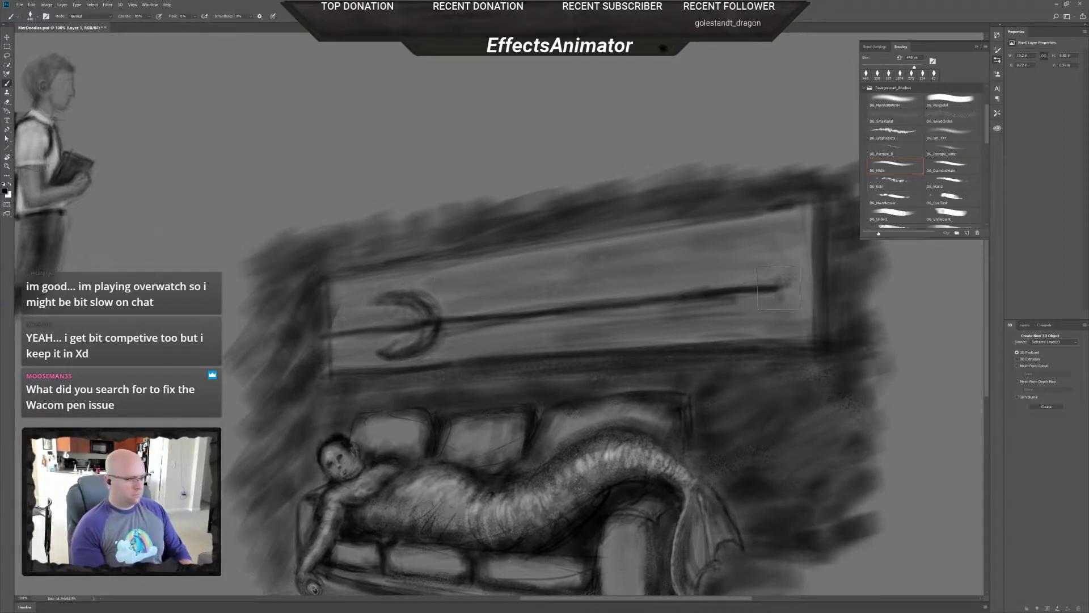
# - Switch the brush to white and rotate the canvas until the trident stands diagonally with its prongs uppermost
pyautogui.press('x')
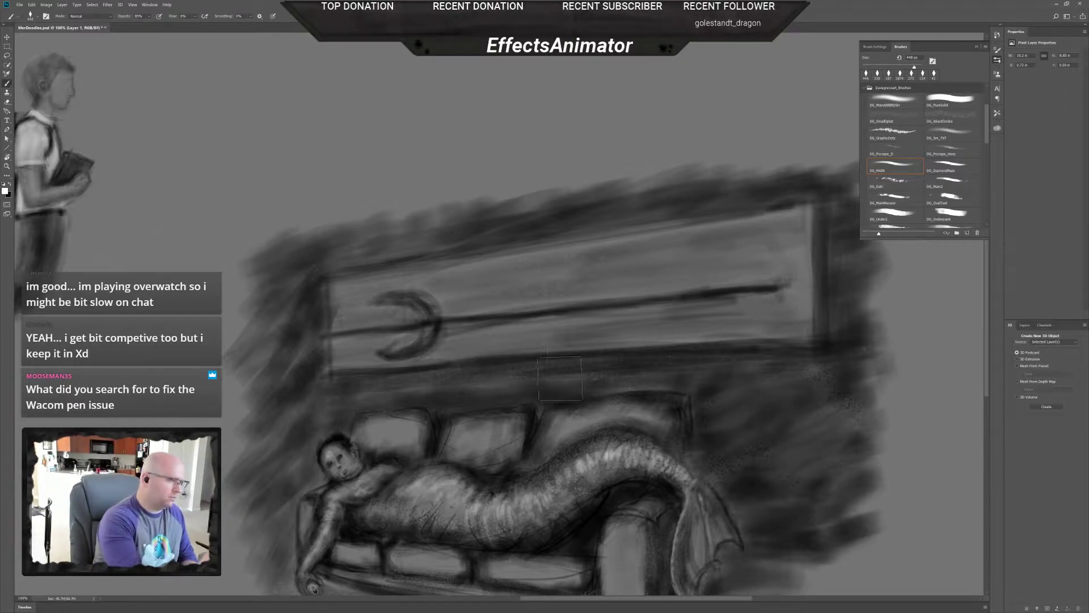
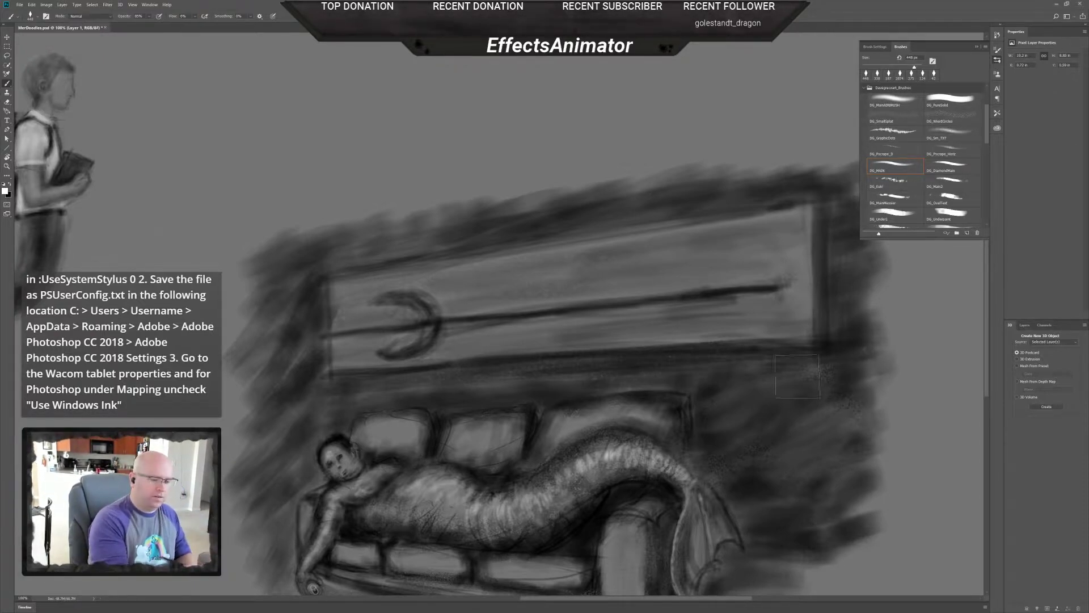
pyautogui.moveTo(658, 369); pyautogui.dragTo(262, 531)
pyautogui.press('r')
pyautogui.moveTo(718, 369); pyautogui.dragTo(429, 130)
pyautogui.press('b')
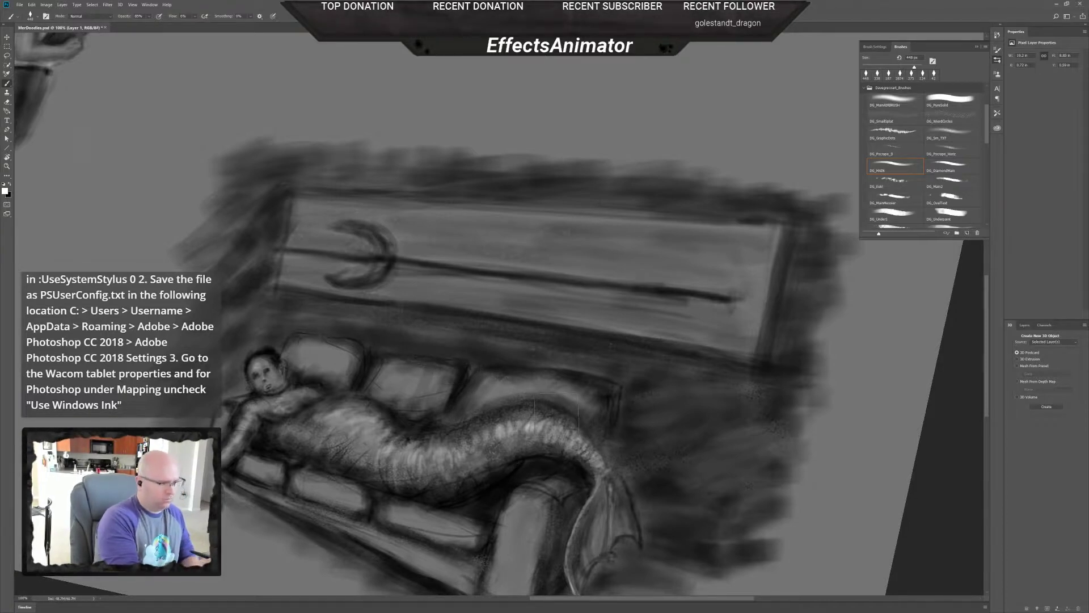
pyautogui.press('r')
pyautogui.moveTo(729, 386); pyautogui.dragTo(338, 550)
pyautogui.press('b')
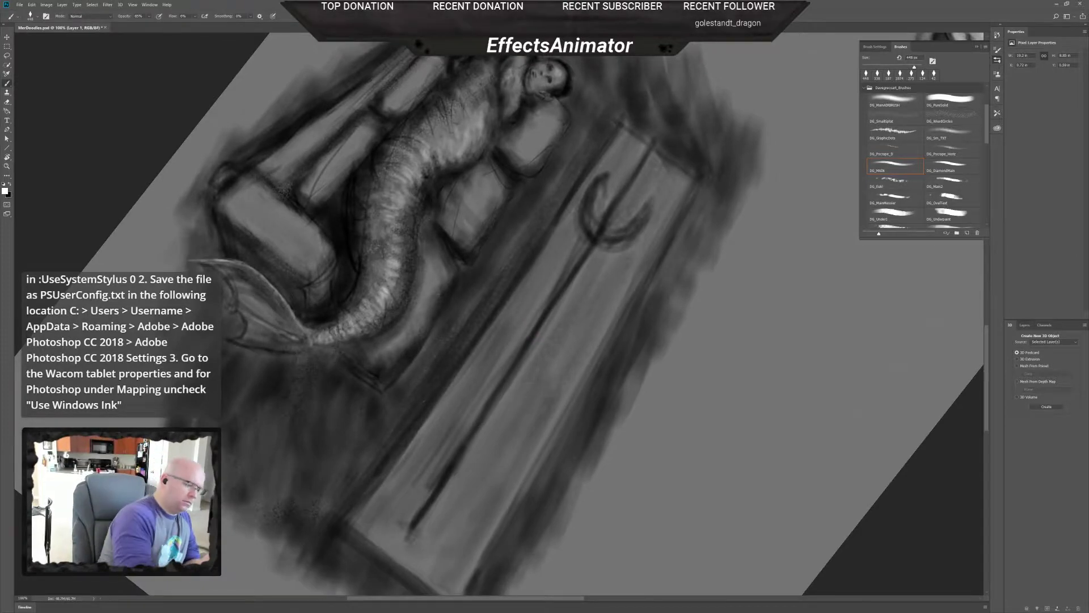
# - Shrink the brush, level the trident and paint a thin white line along its shaft and centre prong
pyautogui.rightClick(608, 384)
pyautogui.moveTo(609, 384); pyautogui.dragTo(584, 384)
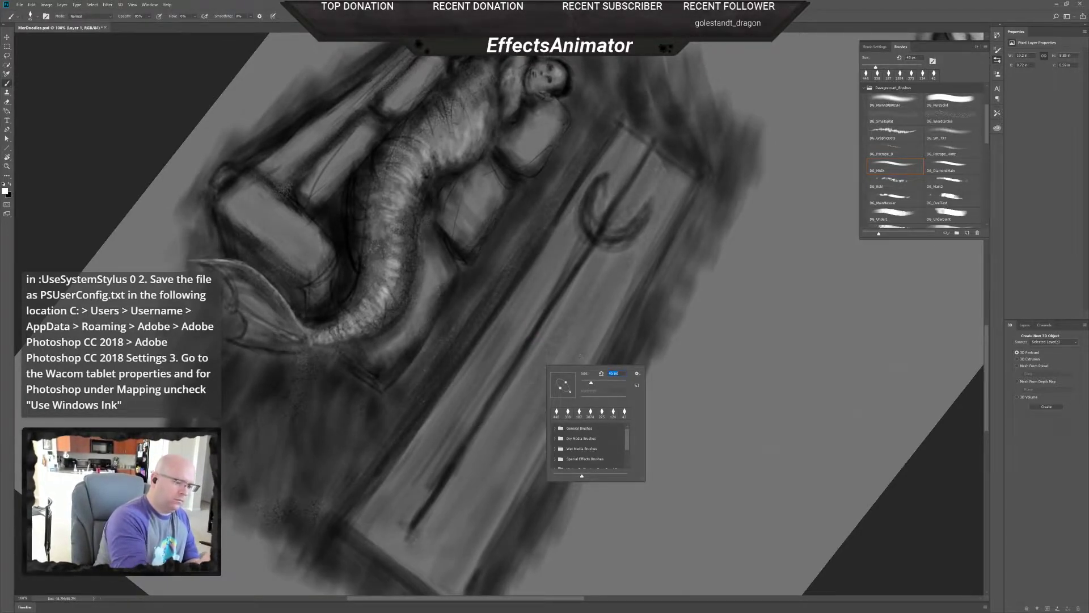
pyautogui.press('Return')
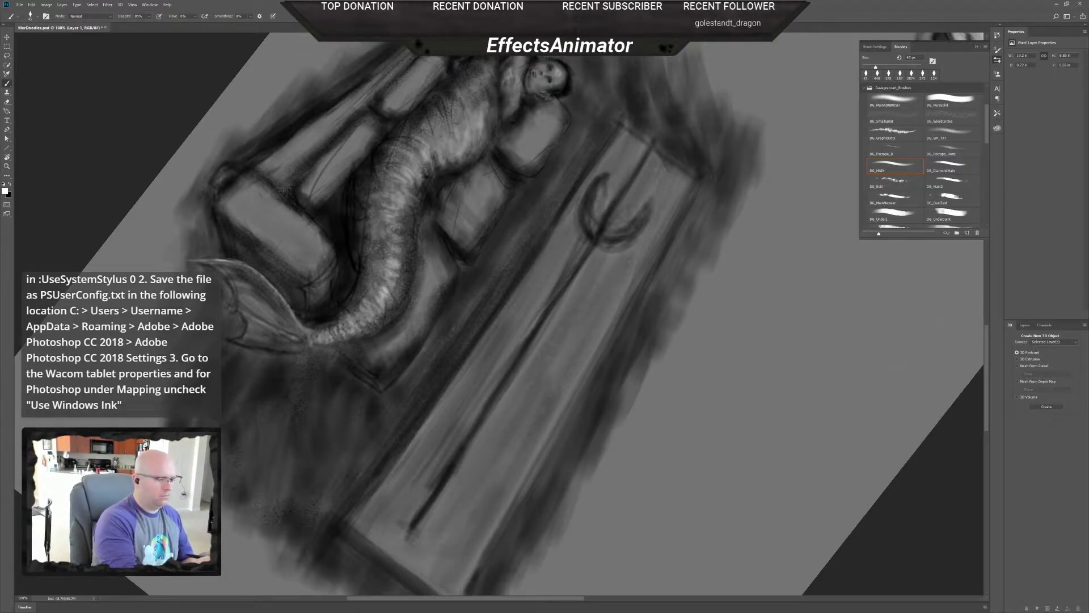
pyautogui.press('r')
pyautogui.moveTo(713, 391); pyautogui.dragTo(579, 530)
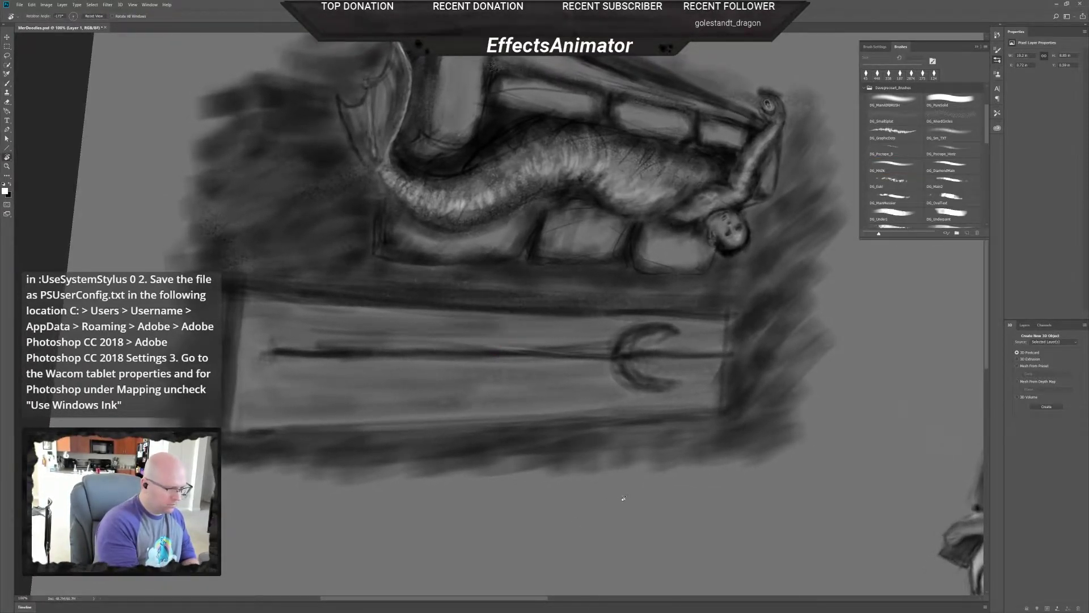
pyautogui.press('b')
pyautogui.moveTo(282, 351)
pyautogui.mouseDown()
pyautogui.moveTo(609, 350)
pyautogui.moveTo(286, 350)
pyautogui.mouseUp()
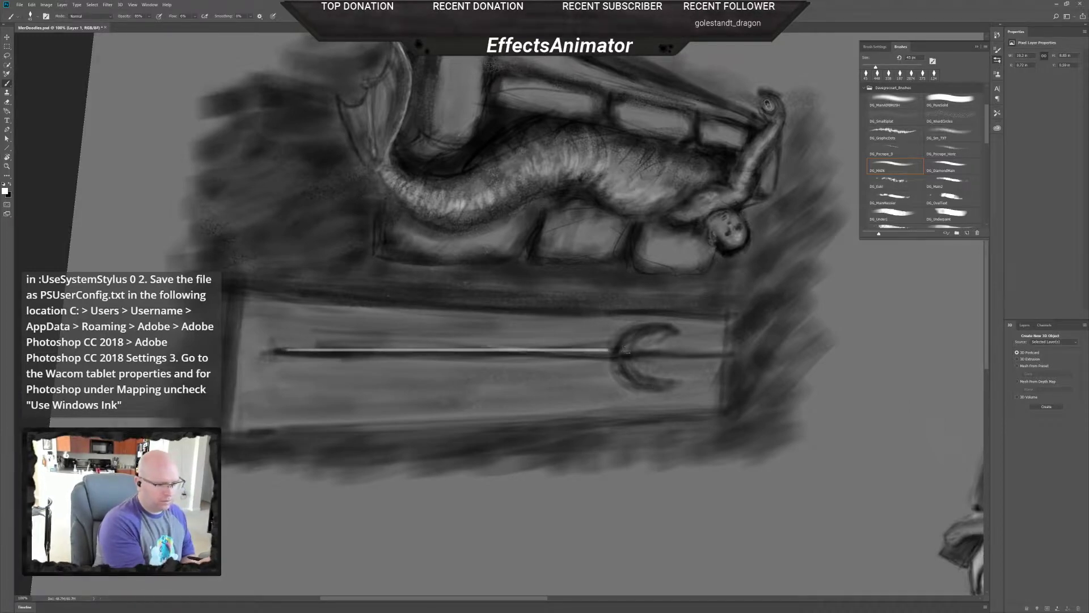
pyautogui.moveTo(625, 350)
pyautogui.mouseDown()
pyautogui.moveTo(716, 350)
pyautogui.moveTo(638, 351)
pyautogui.moveTo(683, 355)
pyautogui.mouseUp()
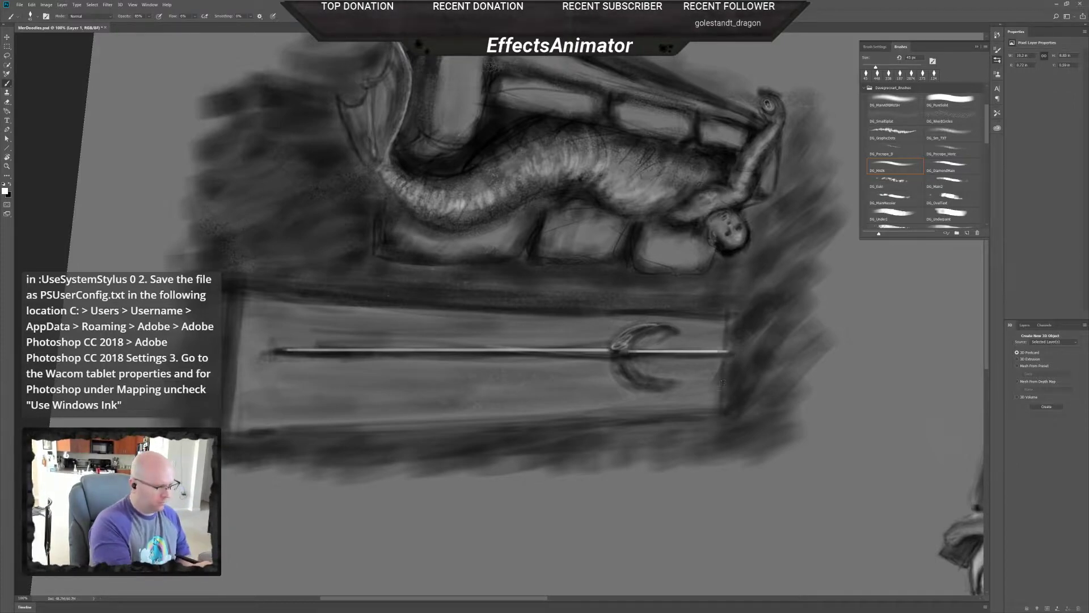
# - Rotate the canvas and outline a white arrowhead at the tip of the outer prong farther from the sofa
pyautogui.press('r')
pyautogui.moveTo(729, 418); pyautogui.dragTo(484, 279)
pyautogui.press('b')
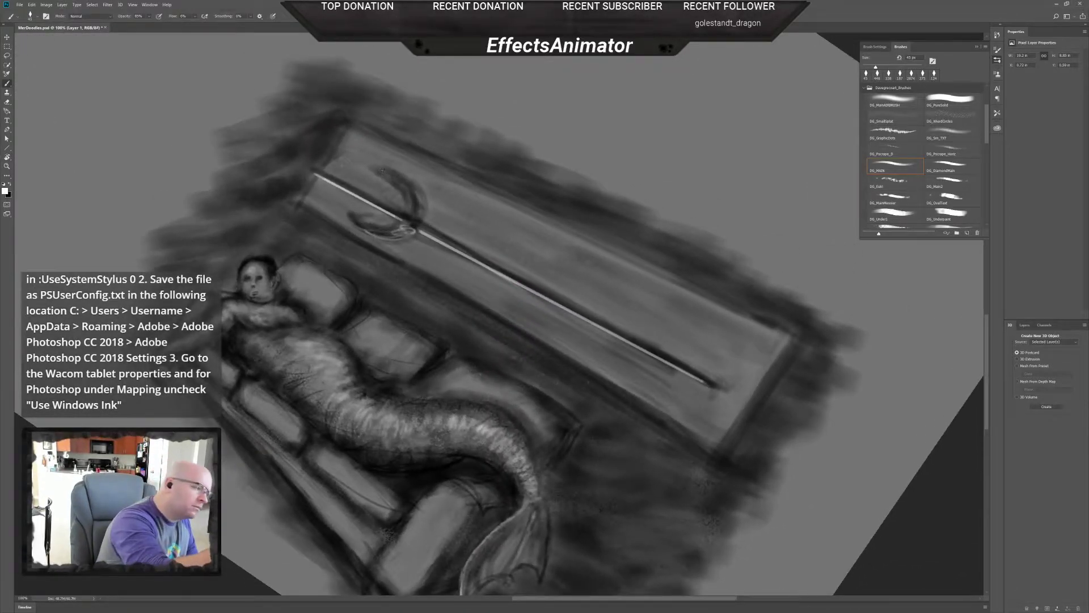
pyautogui.moveTo(373, 169)
pyautogui.mouseDown()
pyautogui.moveTo(384, 183)
pyautogui.moveTo(390, 171)
pyautogui.moveTo(378, 169)
pyautogui.mouseUp()
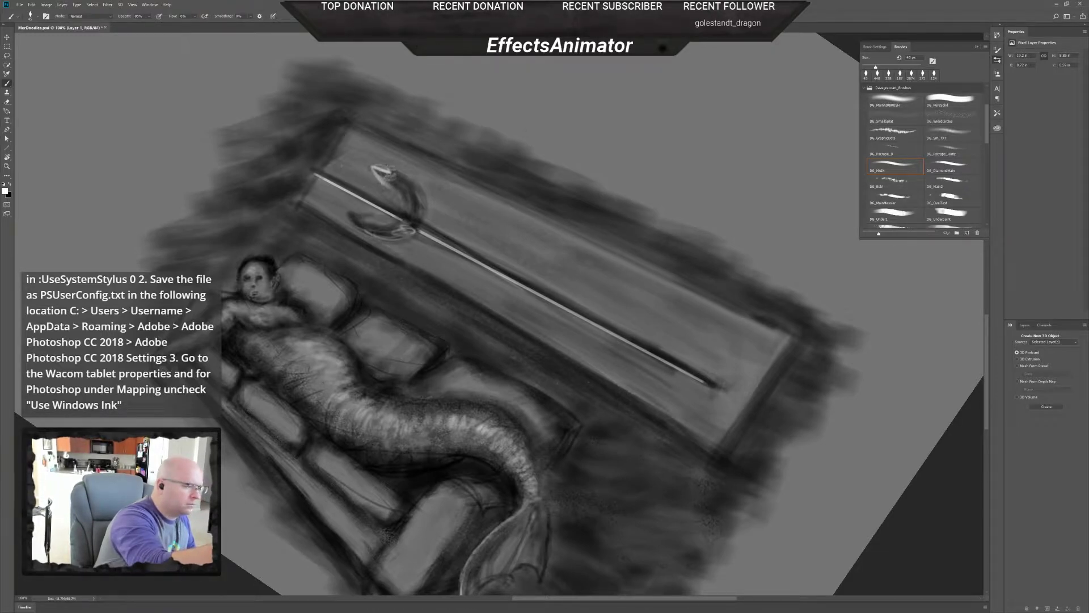
# - Trace the trident's two curved prongs and their junction with the shaft in sketchy white strokes
pyautogui.press('r')
pyautogui.moveTo(467, 135)
pyautogui.mouseDown()
pyautogui.moveTo(396, 160)
pyautogui.moveTo(370, 184)
pyautogui.moveTo(423, 200)
pyautogui.mouseUp()
pyautogui.press('b')
pyautogui.press('r')
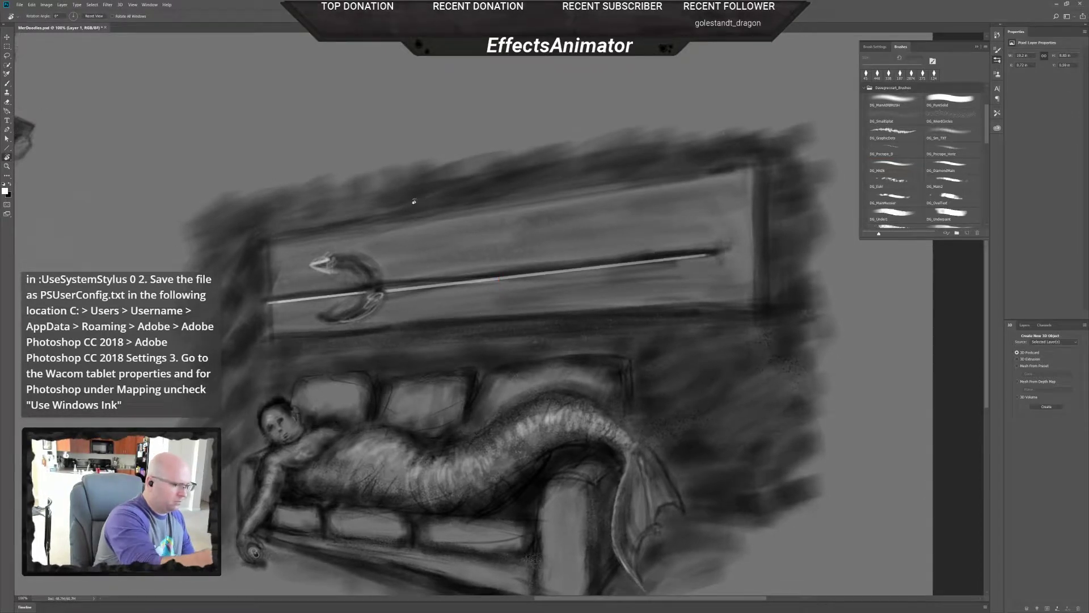
pyautogui.press('b')
pyautogui.moveTo(390, 264); pyautogui.dragTo(441, 260)
pyautogui.hotkey('ctrl', '+')
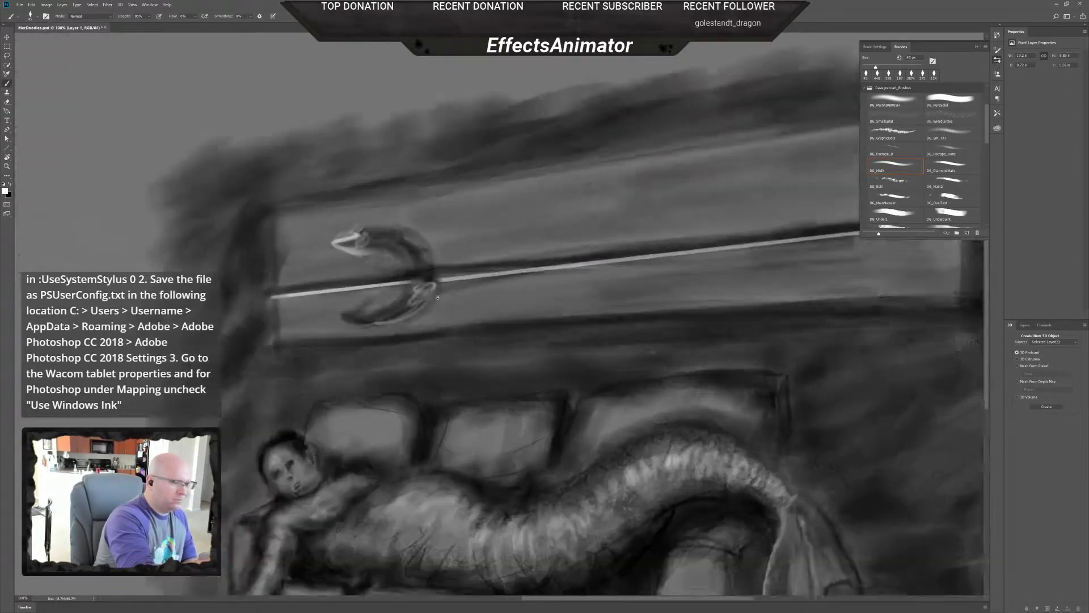
pyautogui.moveTo(326, 210)
pyautogui.mouseDown()
pyautogui.moveTo(298, 222)
pyautogui.moveTo(406, 220)
pyautogui.moveTo(425, 244)
pyautogui.moveTo(437, 270)
pyautogui.moveTo(429, 267)
pyautogui.moveTo(427, 282)
pyautogui.moveTo(324, 325)
pyautogui.moveTo(393, 316)
pyautogui.mouseUp()
pyautogui.moveTo(430, 251)
pyautogui.mouseDown()
pyautogui.moveTo(392, 319)
pyautogui.moveTo(422, 299)
pyautogui.mouseUp()
pyautogui.moveTo(338, 217)
pyautogui.mouseDown()
pyautogui.moveTo(372, 219)
pyautogui.moveTo(358, 203)
pyautogui.moveTo(399, 214)
pyautogui.mouseUp()
pyautogui.moveTo(431, 254)
pyautogui.mouseDown()
pyautogui.moveTo(414, 273)
pyautogui.moveTo(392, 275)
pyautogui.moveTo(436, 260)
pyautogui.moveTo(422, 275)
pyautogui.moveTo(396, 278)
pyautogui.mouseUp()
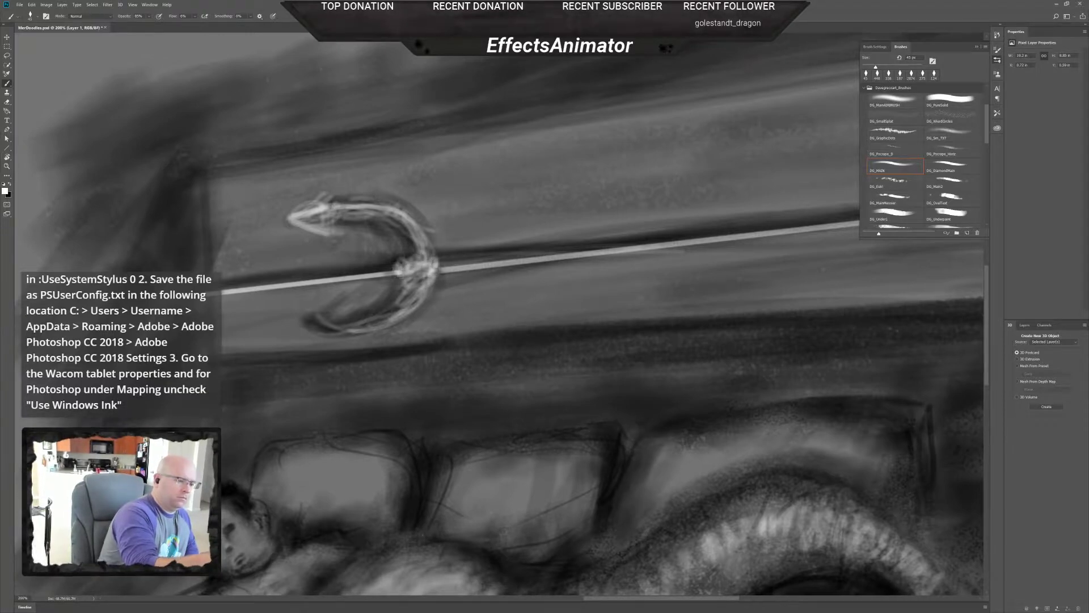
pyautogui.moveTo(560, 338); pyautogui.dragTo(558, 366)
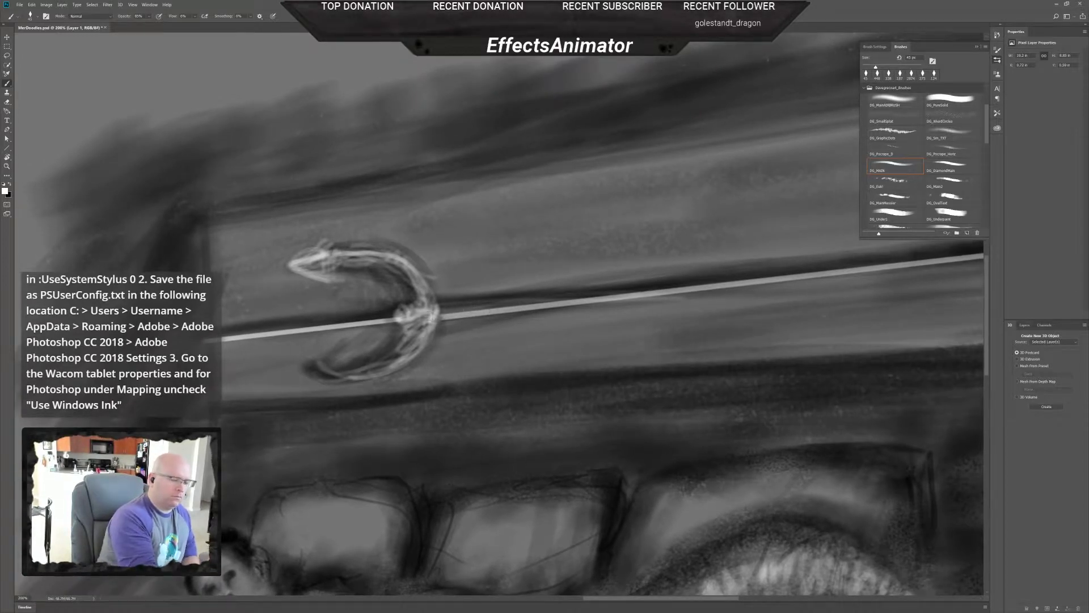
# - Enlarge the brush and widen the shaft with white strokes along the section next to the prongs
pyautogui.moveTo(499, 310); pyautogui.dragTo(641, 312)
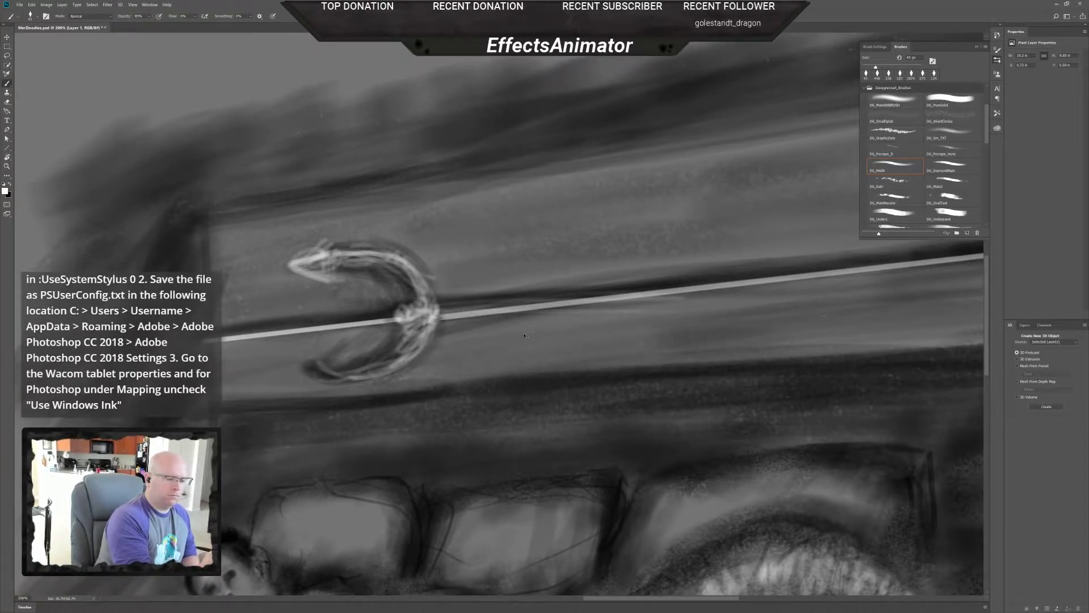
pyautogui.hotkey('ctrl', 'z')
pyautogui.moveTo(493, 306)
pyautogui.mouseDown()
pyautogui.moveTo(610, 292)
pyautogui.moveTo(580, 298)
pyautogui.mouseUp()
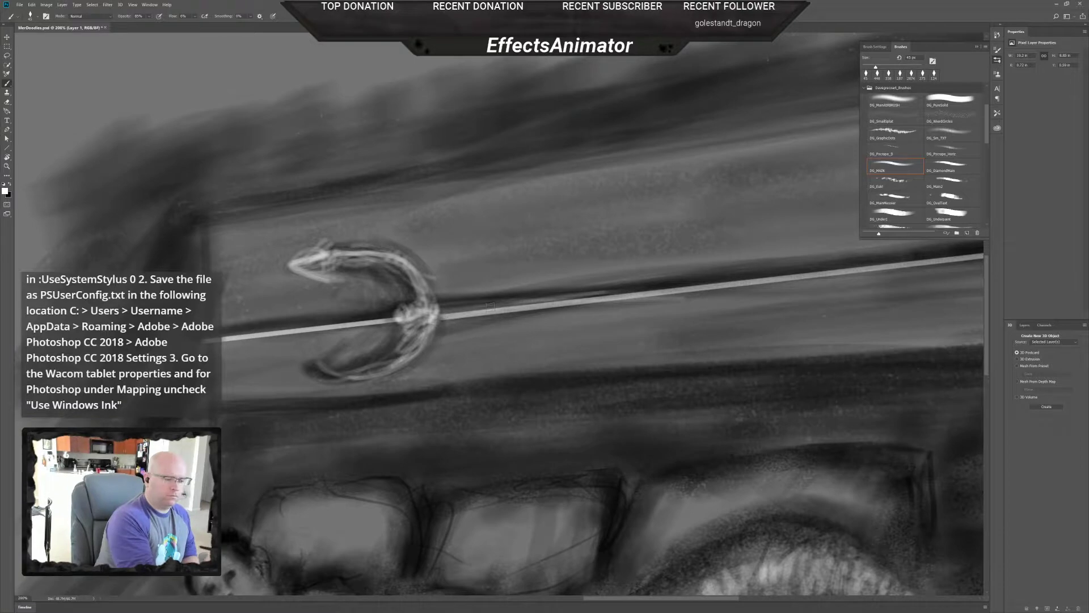
pyautogui.rightClick(552, 299)
pyautogui.moveTo(454, 310); pyautogui.dragTo(528, 302)
pyautogui.moveTo(448, 311); pyautogui.dragTo(601, 293)
pyautogui.moveTo(533, 301); pyautogui.dragTo(737, 278)
pyautogui.moveTo(579, 294)
pyautogui.mouseDown()
pyautogui.moveTo(721, 280)
pyautogui.moveTo(579, 345)
pyautogui.mouseUp()
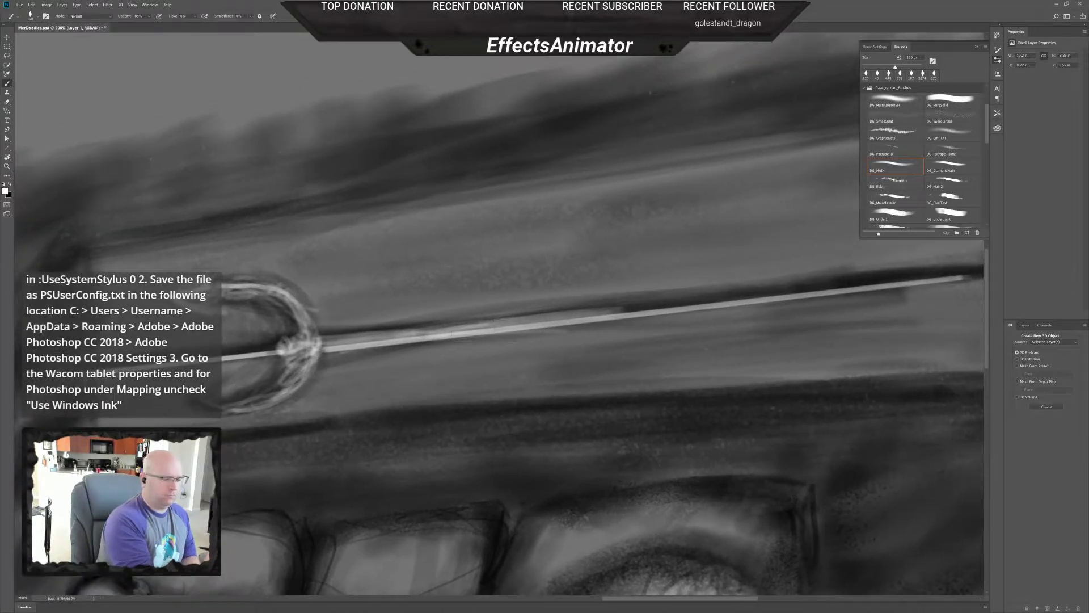
# - Thicken the rest of the shaft in white to its butt end and fill gaps along its middle
pyautogui.moveTo(425, 331); pyautogui.dragTo(666, 304)
pyautogui.moveTo(619, 309)
pyautogui.mouseDown()
pyautogui.moveTo(825, 283)
pyautogui.moveTo(626, 329)
pyautogui.moveTo(738, 307)
pyautogui.mouseUp()
pyautogui.moveTo(665, 318); pyautogui.dragTo(709, 312)
pyautogui.moveTo(690, 315); pyautogui.dragTo(819, 303)
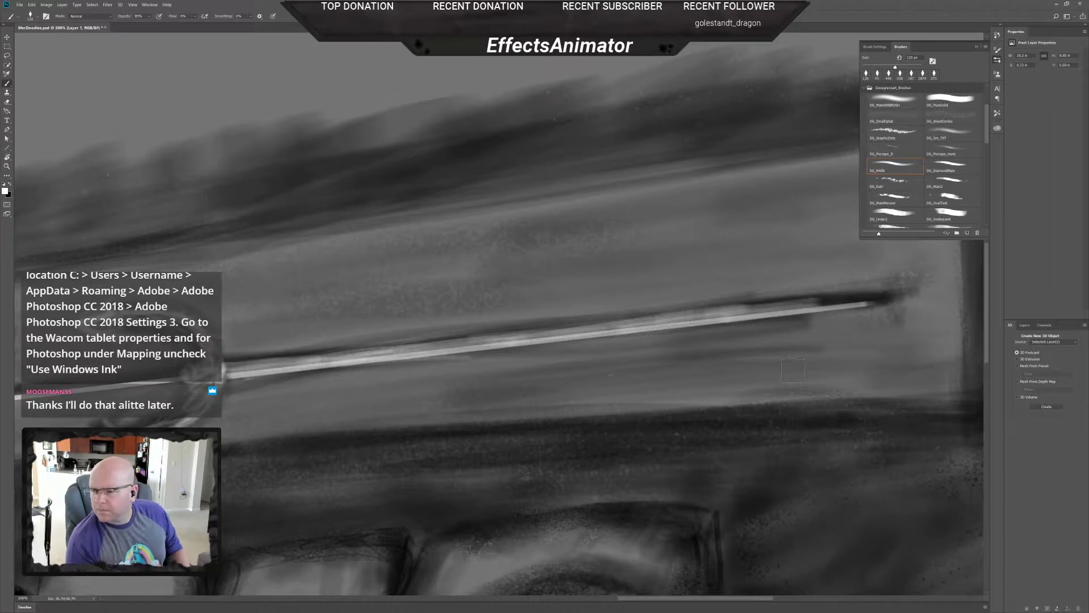
pyautogui.moveTo(805, 306); pyautogui.dragTo(874, 293)
pyautogui.moveTo(843, 294); pyautogui.dragTo(733, 309)
pyautogui.moveTo(827, 296)
pyautogui.mouseDown()
pyautogui.moveTo(717, 312)
pyautogui.moveTo(887, 292)
pyautogui.moveTo(768, 306)
pyautogui.mouseUp()
pyautogui.moveTo(870, 295); pyautogui.dragTo(842, 300)
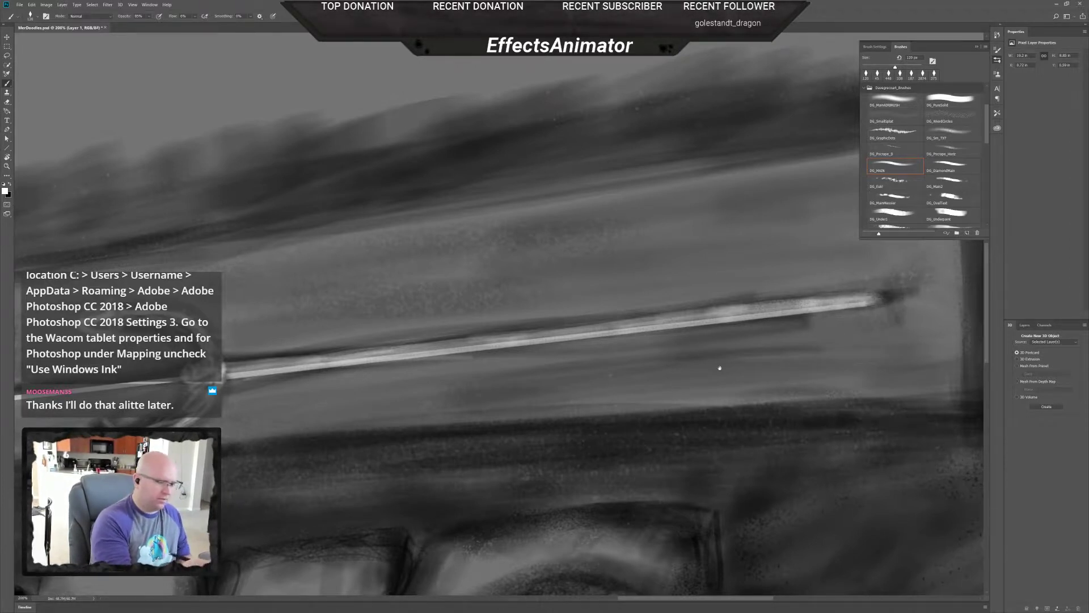
pyautogui.moveTo(670, 417); pyautogui.dragTo(836, 418)
pyautogui.moveTo(693, 342)
pyautogui.mouseDown()
pyautogui.moveTo(794, 326)
pyautogui.moveTo(726, 329)
pyautogui.mouseUp()
pyautogui.moveTo(826, 319); pyautogui.dragTo(420, 363)
pyautogui.moveTo(539, 349); pyautogui.dragTo(395, 361)
# - Reduce the brush size and thicken the centre prong in white from the junction to its tip
pyautogui.moveTo(483, 410); pyautogui.dragTo(699, 429)
pyautogui.moveTo(573, 389); pyautogui.dragTo(409, 420)
pyautogui.rightClick(561, 391)
pyautogui.click(568, 385)
pyautogui.moveTo(543, 400); pyautogui.dragTo(382, 425)
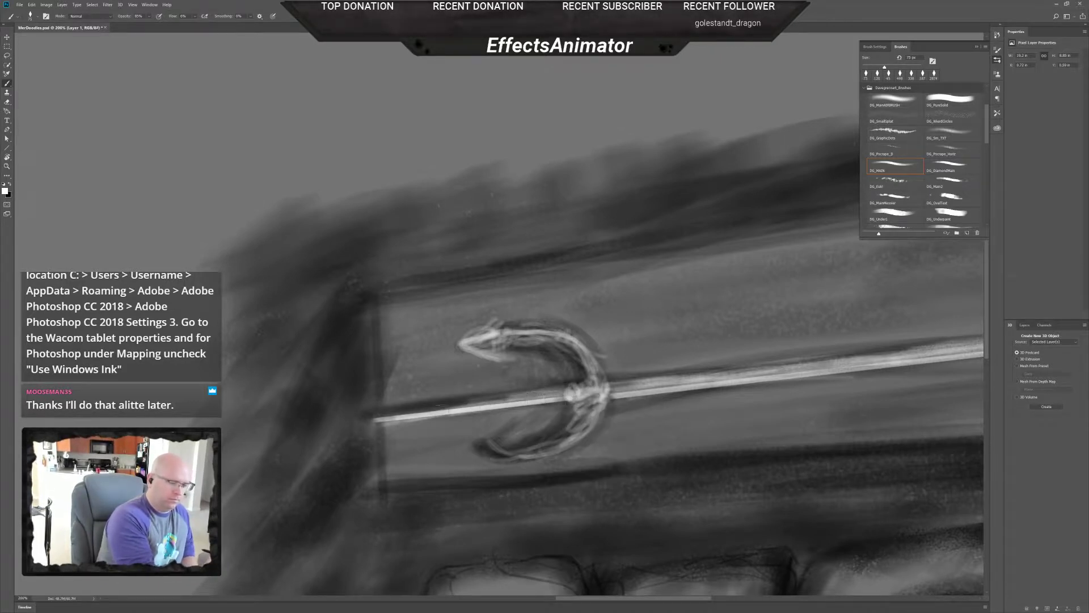
pyautogui.moveTo(472, 405)
pyautogui.mouseDown()
pyautogui.moveTo(379, 421)
pyautogui.moveTo(386, 409)
pyautogui.mouseUp()
pyautogui.moveTo(545, 396); pyautogui.dragTo(384, 414)
pyautogui.moveTo(476, 402); pyautogui.dragTo(369, 415)
pyautogui.moveTo(538, 391); pyautogui.dragTo(494, 399)
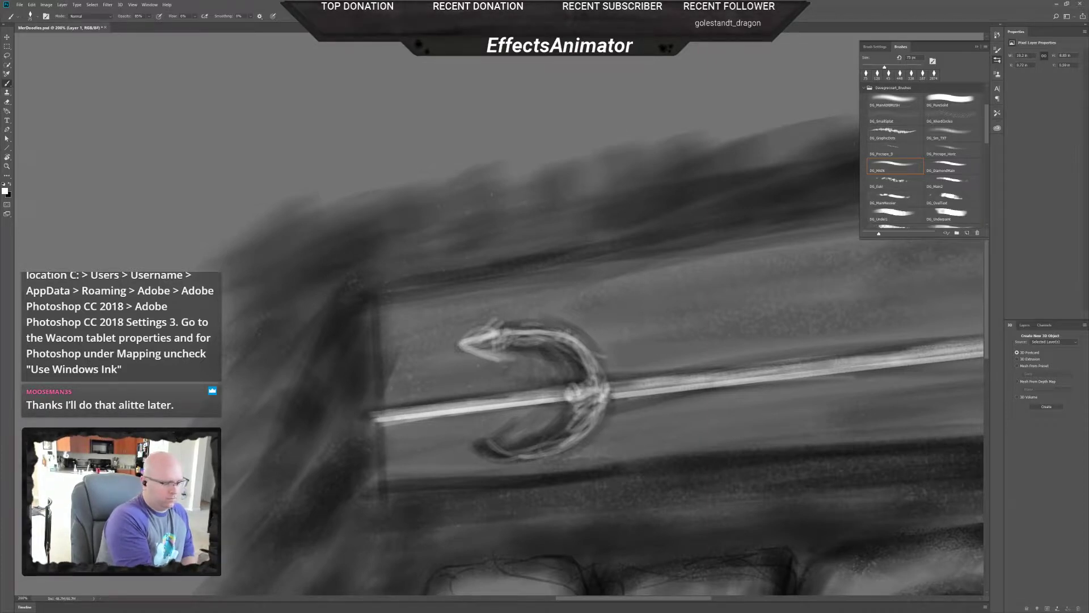
# - Fill the first outer arrowhead, brighten the curved prongs and build a thick white collar where they meet the shaft
pyautogui.moveTo(669, 484); pyautogui.dragTo(576, 530)
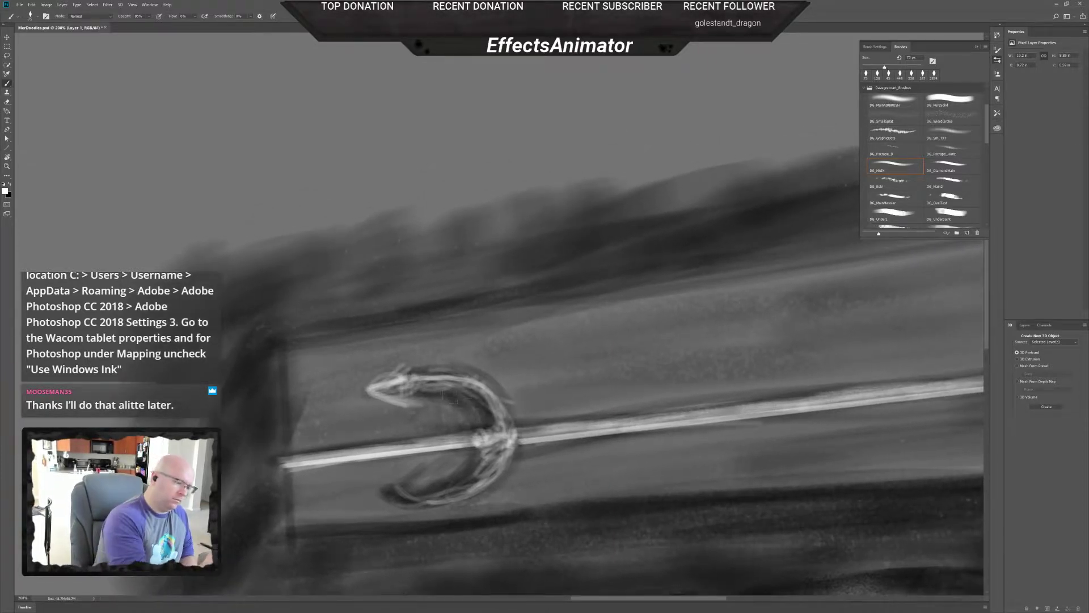
pyautogui.moveTo(421, 385)
pyautogui.mouseDown()
pyautogui.moveTo(456, 382)
pyautogui.moveTo(374, 390)
pyautogui.mouseUp()
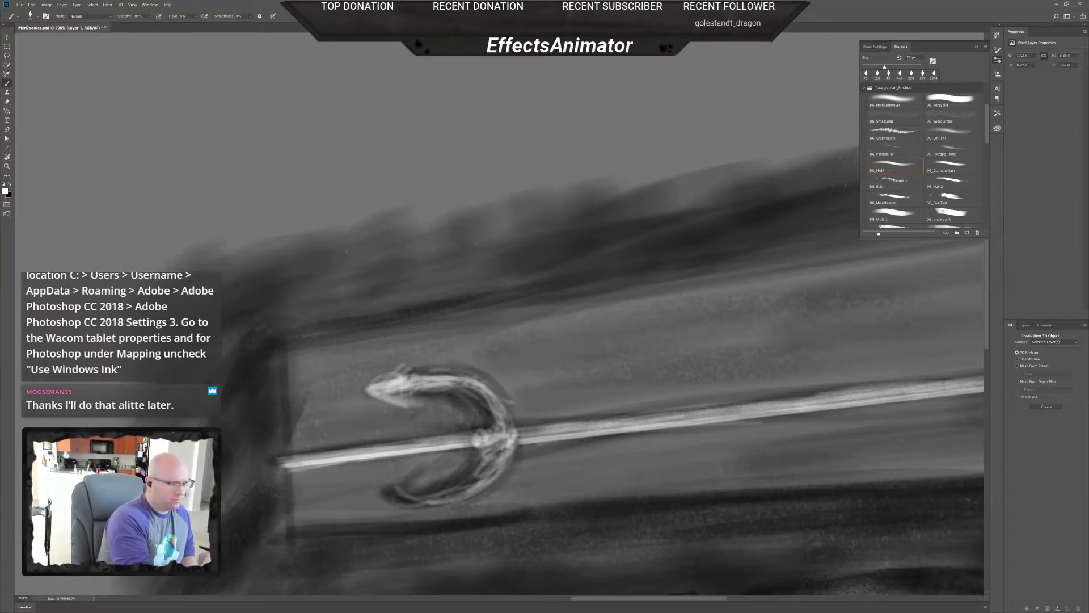
pyautogui.moveTo(445, 380); pyautogui.dragTo(477, 389)
pyautogui.moveTo(408, 383)
pyautogui.mouseDown()
pyautogui.moveTo(449, 378)
pyautogui.moveTo(504, 413)
pyautogui.moveTo(510, 454)
pyautogui.moveTo(486, 486)
pyautogui.moveTo(507, 453)
pyautogui.moveTo(492, 439)
pyautogui.moveTo(472, 444)
pyautogui.moveTo(504, 447)
pyautogui.moveTo(547, 430)
pyautogui.moveTo(512, 436)
pyautogui.moveTo(536, 434)
pyautogui.moveTo(522, 445)
pyautogui.moveTo(461, 432)
pyautogui.moveTo(457, 445)
pyautogui.moveTo(528, 442)
pyautogui.moveTo(400, 502)
pyautogui.mouseUp()
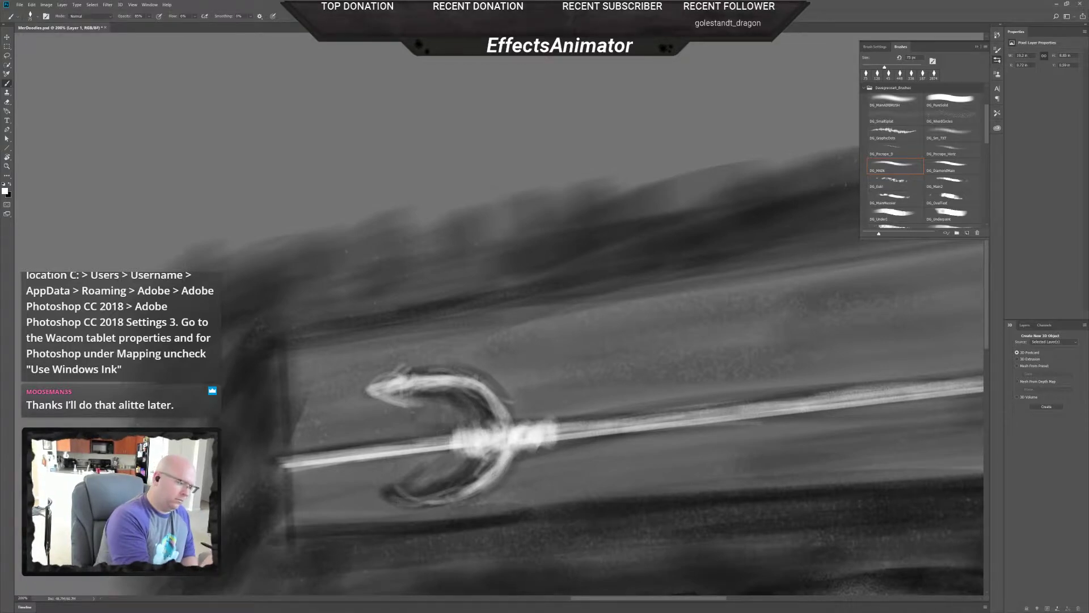
# - Rotate the canvas as needed and paint a pointed white arrowhead on the outer prong nearer the sofa
pyautogui.press('r')
pyautogui.moveTo(464, 411)
pyautogui.mouseDown()
pyautogui.moveTo(399, 277)
pyautogui.moveTo(459, 409)
pyautogui.moveTo(399, 277)
pyautogui.moveTo(399, 225)
pyautogui.moveTo(574, 416)
pyautogui.mouseUp()
pyautogui.press('b')
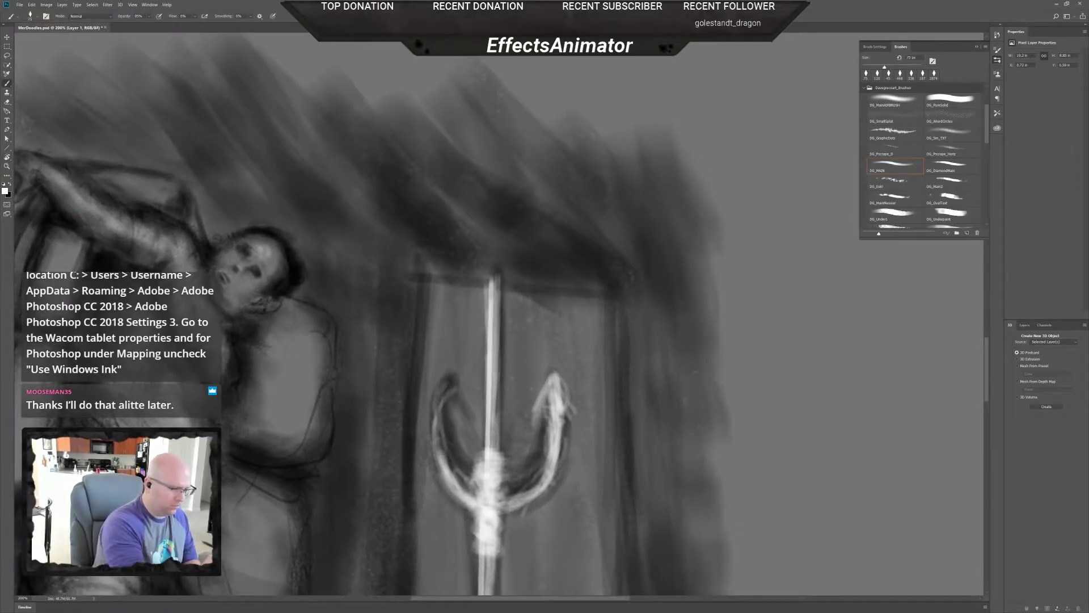
pyautogui.moveTo(445, 379)
pyautogui.mouseDown()
pyautogui.moveTo(432, 411)
pyautogui.moveTo(445, 391)
pyautogui.moveTo(441, 413)
pyautogui.moveTo(449, 391)
pyautogui.moveTo(429, 417)
pyautogui.moveTo(439, 395)
pyautogui.mouseUp()
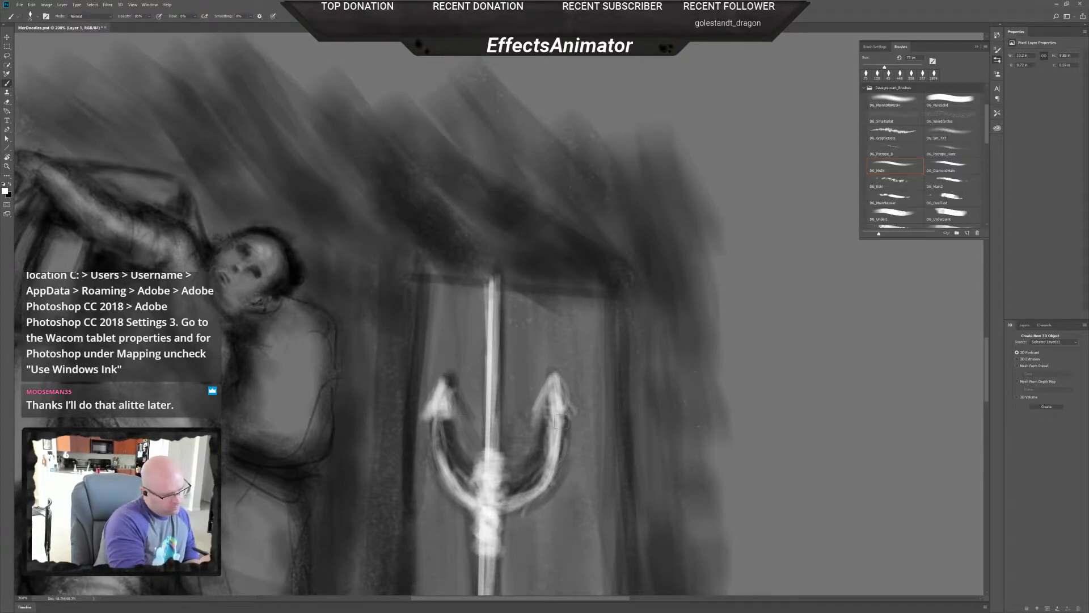
pyautogui.press('r')
pyautogui.moveTo(614, 363)
pyautogui.mouseDown()
pyautogui.moveTo(612, 304)
pyautogui.moveTo(542, 260)
pyautogui.mouseUp()
pyautogui.press('b')
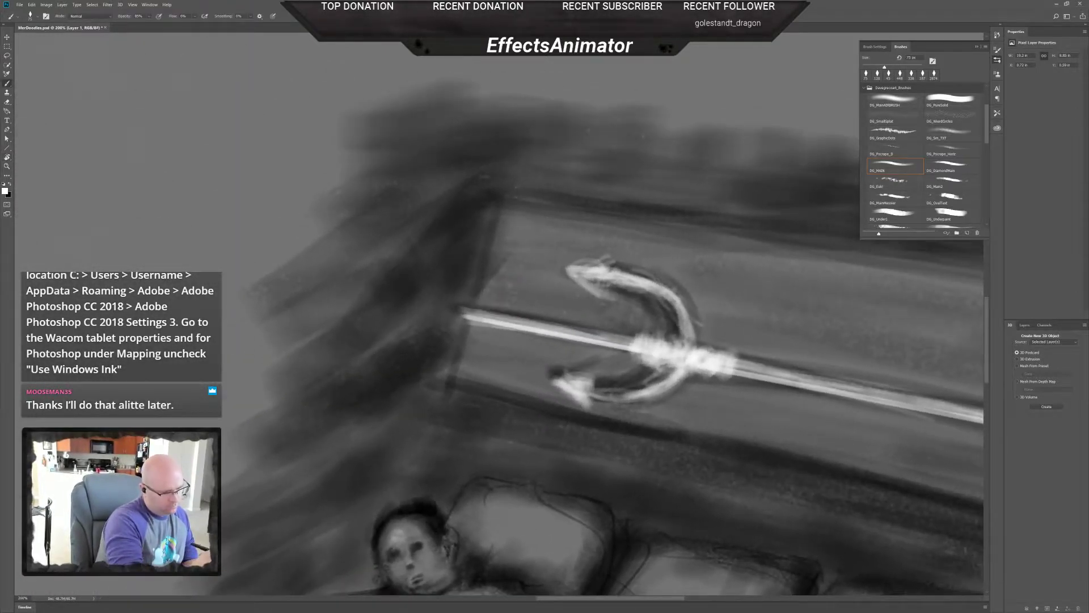
pyautogui.moveTo(565, 371)
pyautogui.mouseDown()
pyautogui.moveTo(544, 379)
pyautogui.moveTo(555, 367)
pyautogui.moveTo(564, 379)
pyautogui.moveTo(591, 372)
pyautogui.moveTo(562, 383)
pyautogui.mouseUp()
# - Turn the trident upright and reshape the arrowhead on the outer prong farther from the sofa with clear barbs
pyautogui.press('r')
pyautogui.moveTo(695, 340); pyautogui.dragTo(491, 539)
pyautogui.press('b')
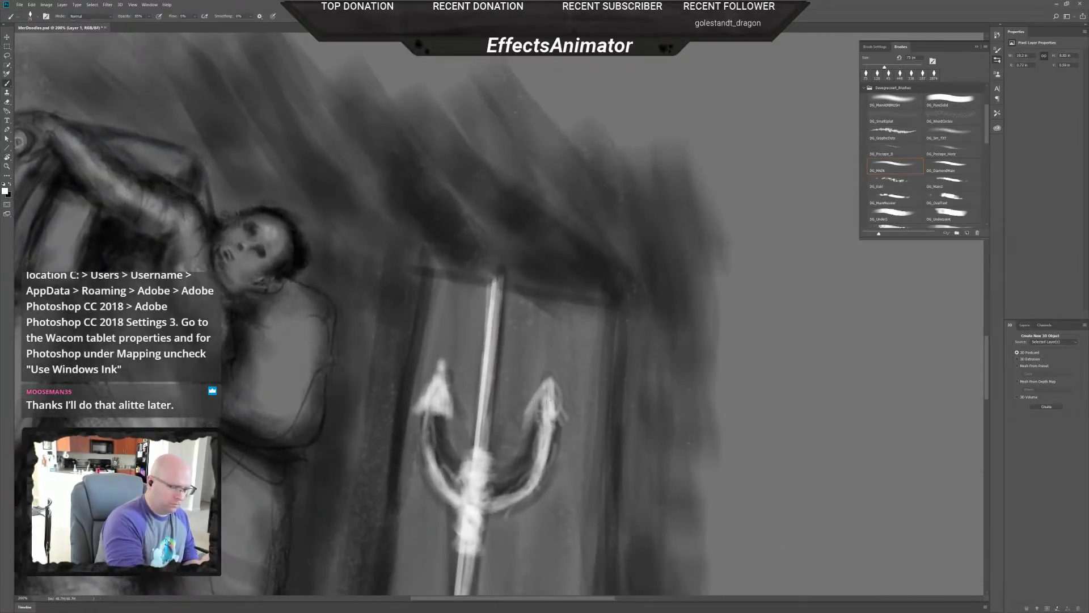
pyautogui.moveTo(541, 392)
pyautogui.mouseDown()
pyautogui.moveTo(529, 418)
pyautogui.moveTo(557, 397)
pyautogui.moveTo(559, 423)
pyautogui.moveTo(570, 402)
pyautogui.moveTo(547, 398)
pyautogui.mouseUp()
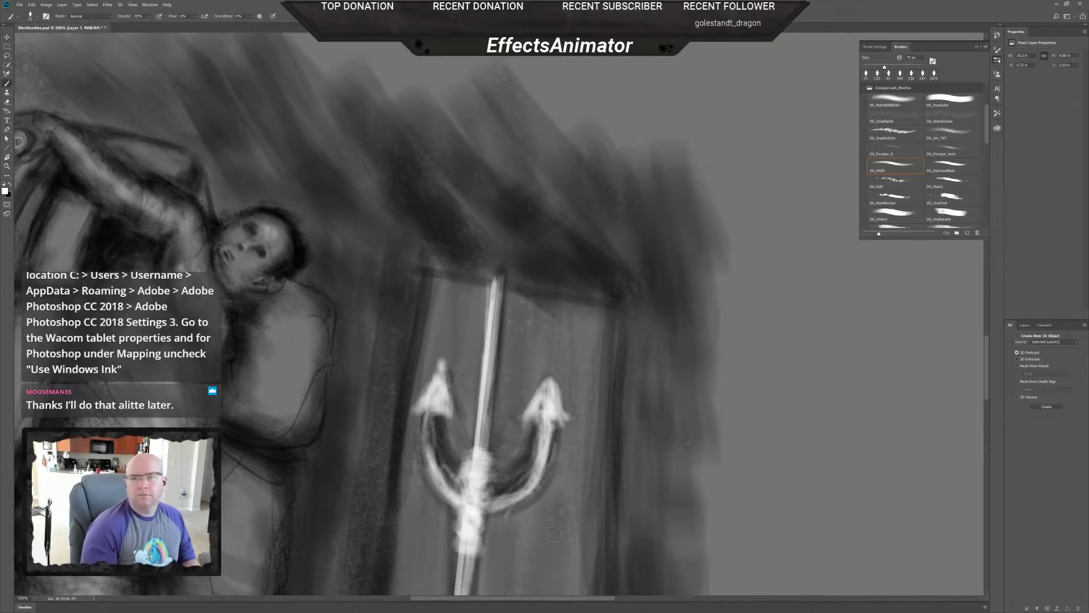
# - Paint a solid white barbed arrowhead on the tip of the centre prong
pyautogui.moveTo(500, 309)
pyautogui.mouseDown()
pyautogui.moveTo(503, 277)
pyautogui.moveTo(486, 312)
pyautogui.moveTo(503, 277)
pyautogui.mouseUp()
pyautogui.moveTo(490, 304); pyautogui.dragTo(477, 313)
pyautogui.moveTo(504, 276)
pyautogui.mouseDown()
pyautogui.moveTo(474, 319)
pyautogui.moveTo(510, 296)
pyautogui.moveTo(518, 326)
pyautogui.moveTo(499, 301)
pyautogui.mouseUp()
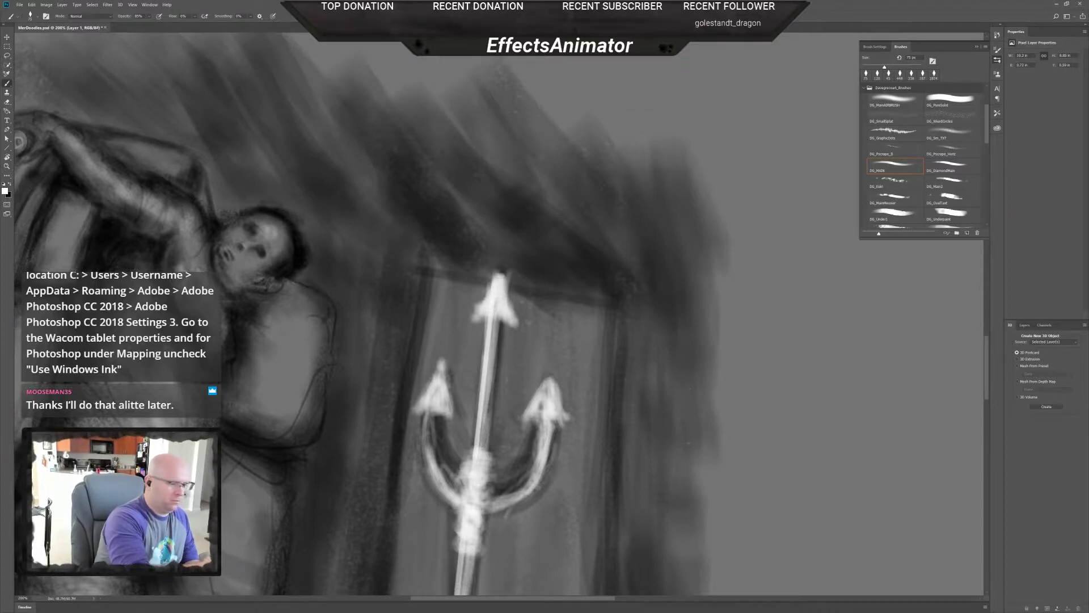
# - Rotate the trident back toward horizontal and thicken both curved prongs in white between arrowheads and collar
pyautogui.press('r')
pyautogui.moveTo(649, 425); pyautogui.dragTo(536, 222)
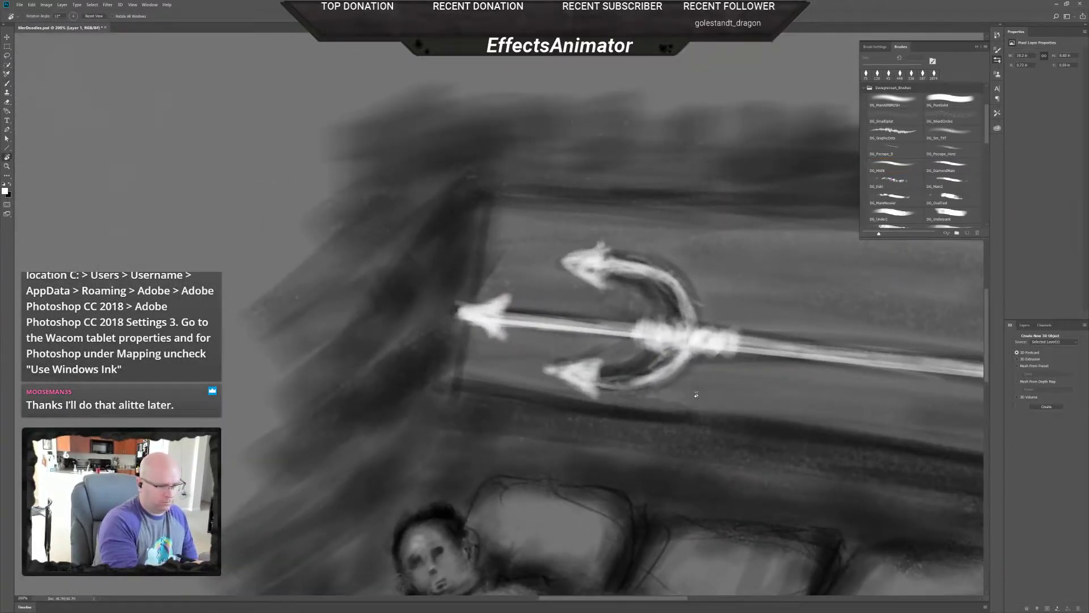
pyautogui.press('b')
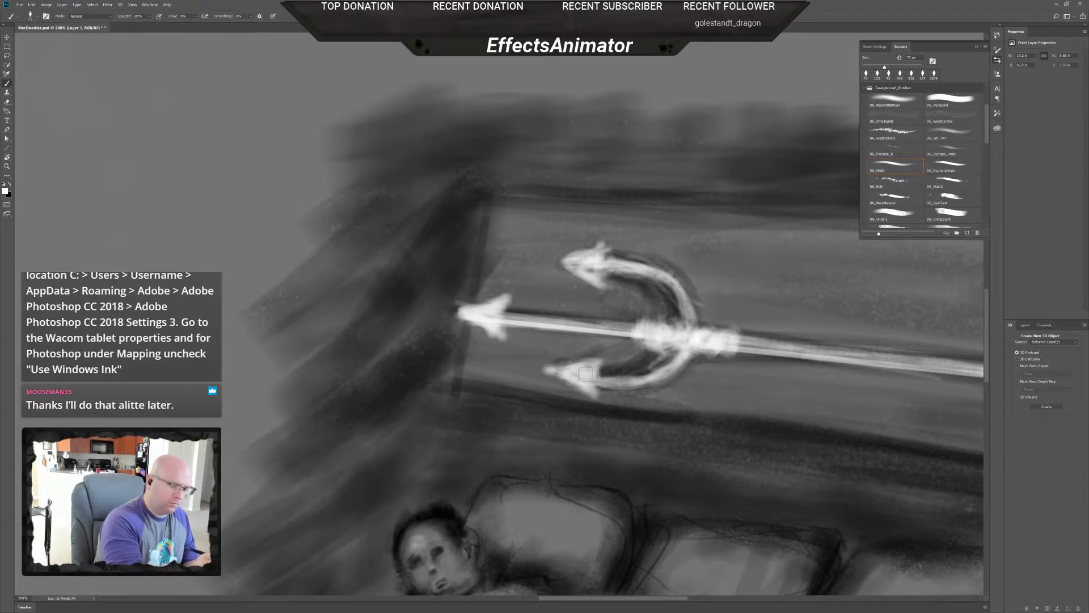
pyautogui.moveTo(585, 375); pyautogui.dragTo(652, 377)
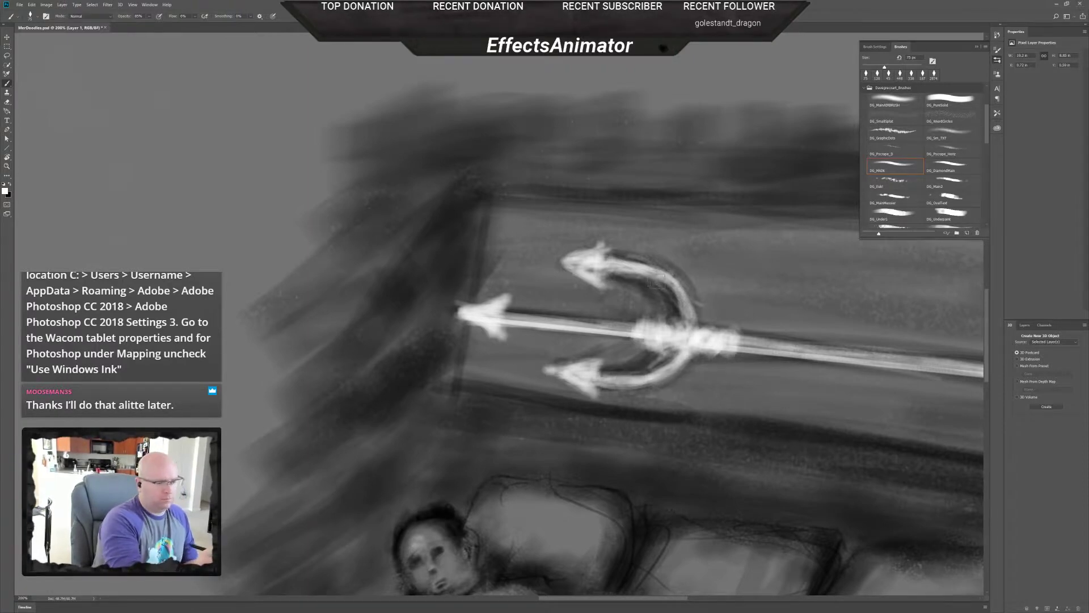
pyautogui.moveTo(628, 258)
pyautogui.mouseDown()
pyautogui.moveTo(686, 278)
pyautogui.moveTo(696, 320)
pyautogui.mouseUp()
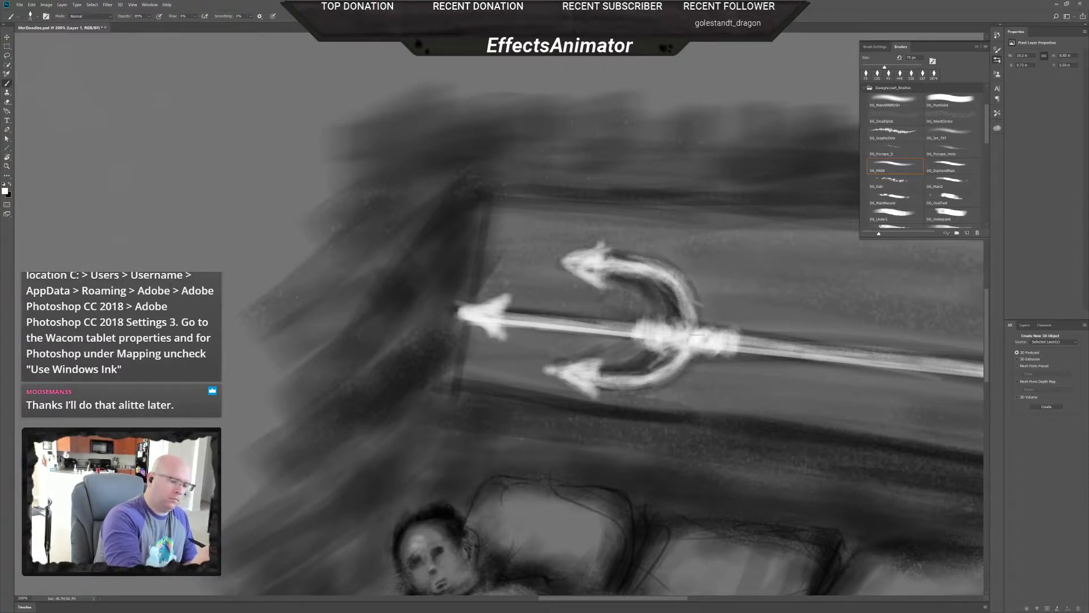
pyautogui.moveTo(670, 277); pyautogui.dragTo(693, 325)
# - Rotate the canvas back to nearly level and examine the trident up close and the whole merman scene from a distance
pyautogui.press('r')
pyautogui.moveTo(727, 426); pyautogui.dragTo(764, 384)
pyautogui.moveTo(758, 442); pyautogui.dragTo(748, 444)
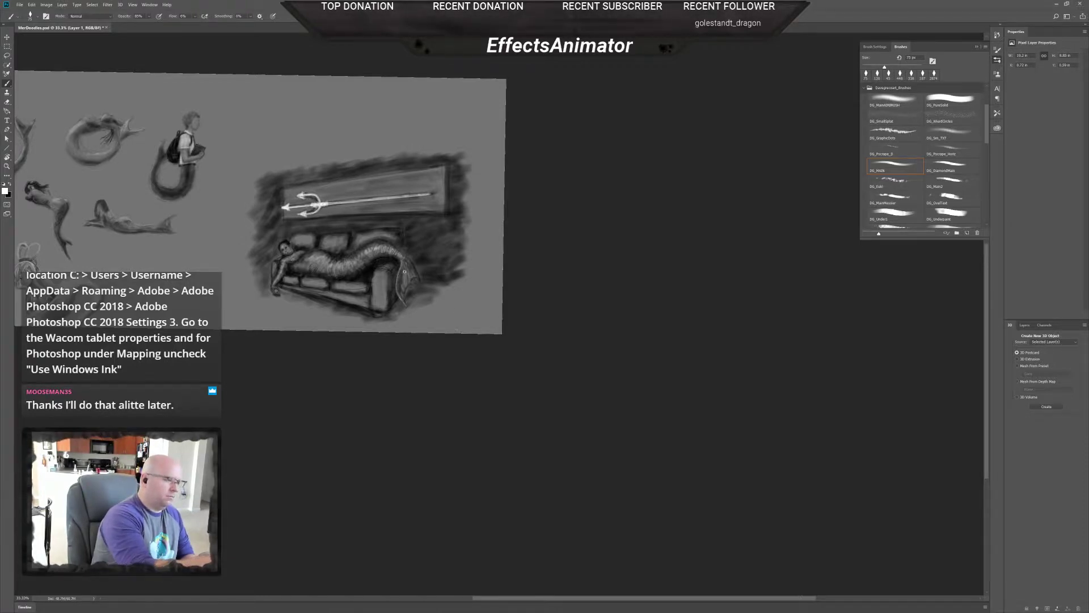
pyautogui.hotkey('ctrl', '+')
pyautogui.hotkey('ctrl', '+')
pyautogui.moveTo(812, 438)
pyautogui.mouseDown()
pyautogui.moveTo(421, 418)
pyautogui.moveTo(381, 431)
pyautogui.mouseUp()
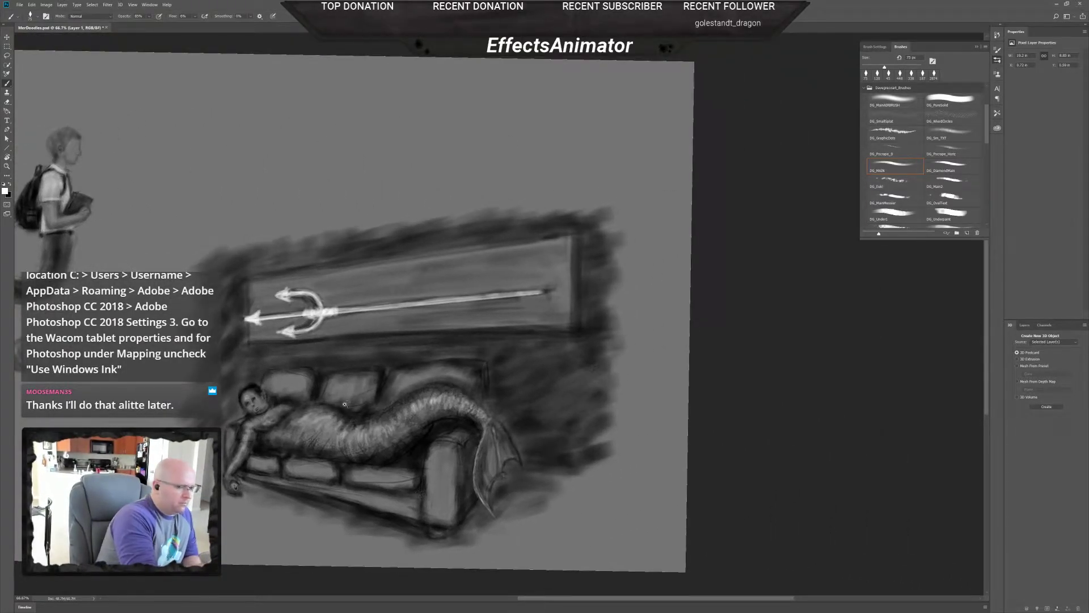
pyautogui.hotkey('ctrl', '+')
pyautogui.hotkey('ctrl', '+')
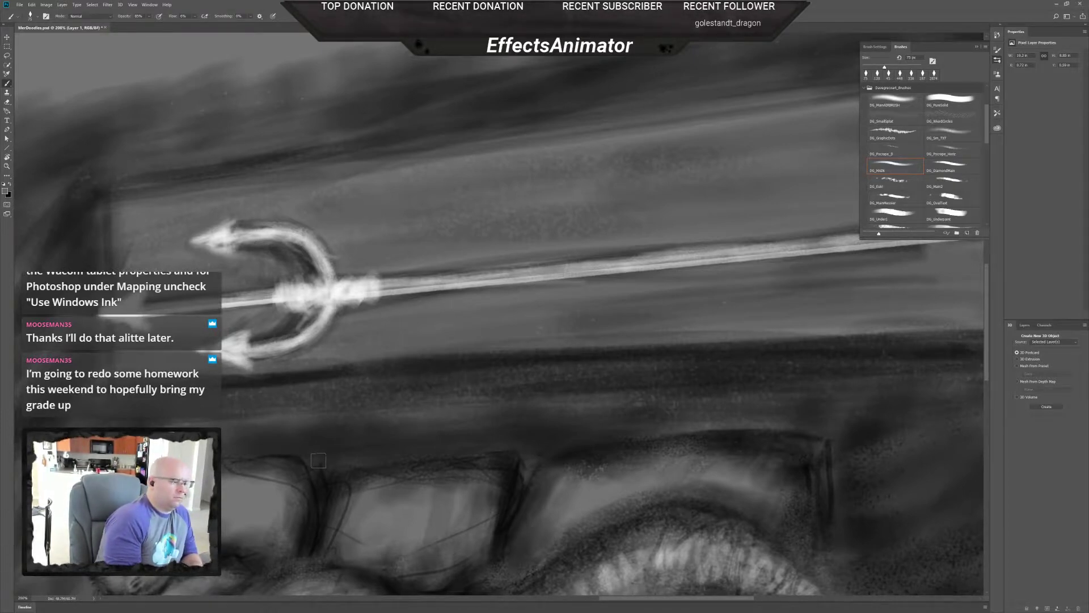
pyautogui.scroll(-3, 428, 433)
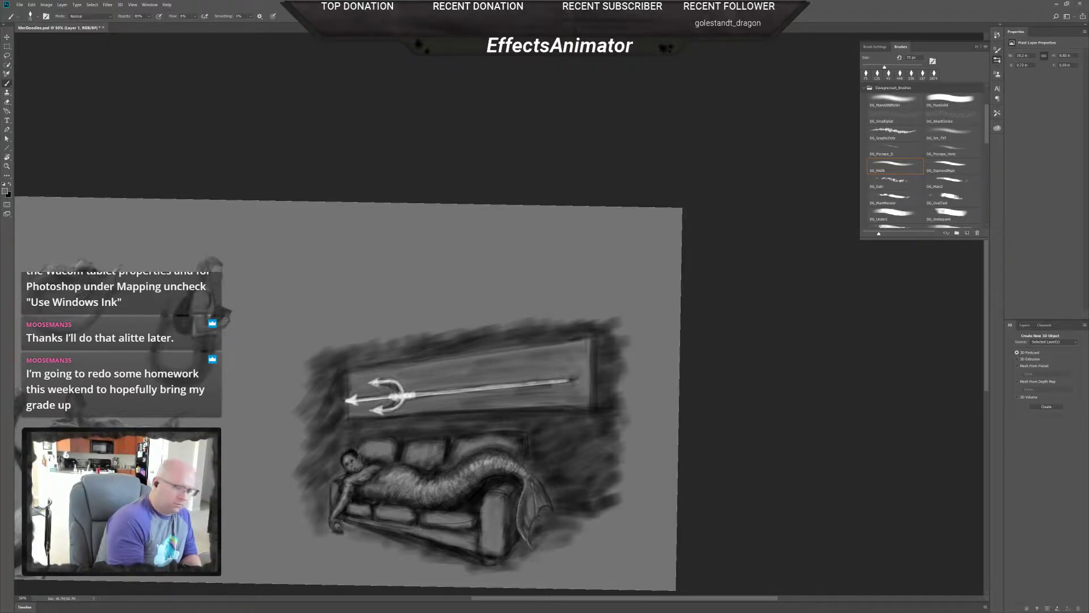
# - Clean up the background between the trident's curved prongs and centre shaft with dark and mid greys sampled from the painting
pyautogui.keyDown('ctrl'); pyautogui.click(401, 423); pyautogui.keyUp('ctrl')
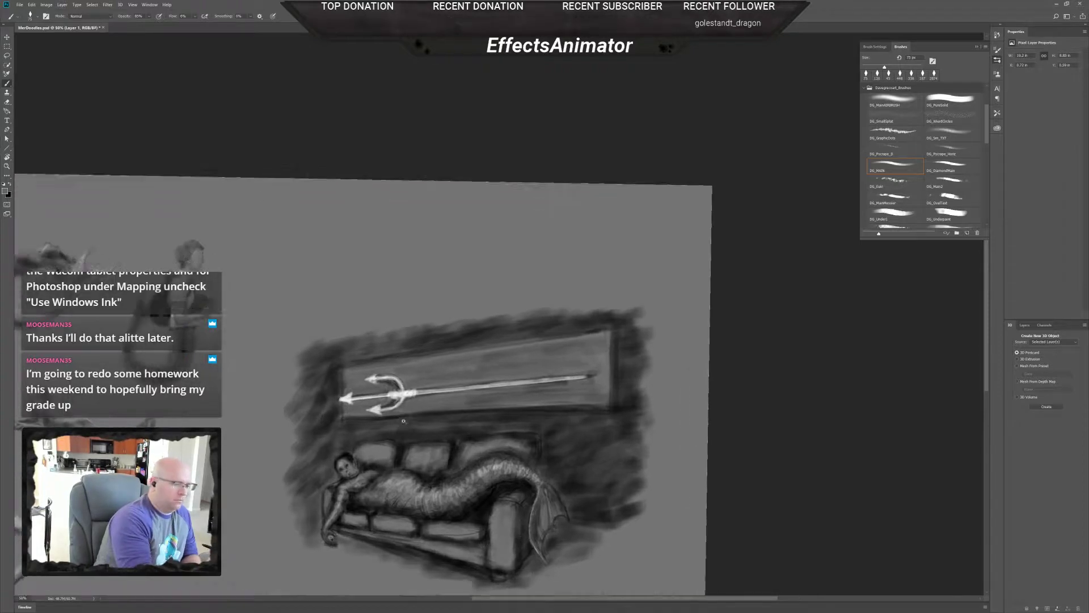
pyautogui.keyDown('ctrl'); pyautogui.click(401, 422); pyautogui.keyUp('ctrl')
pyautogui.keyDown('ctrl'); pyautogui.click(402, 423); pyautogui.keyUp('ctrl')
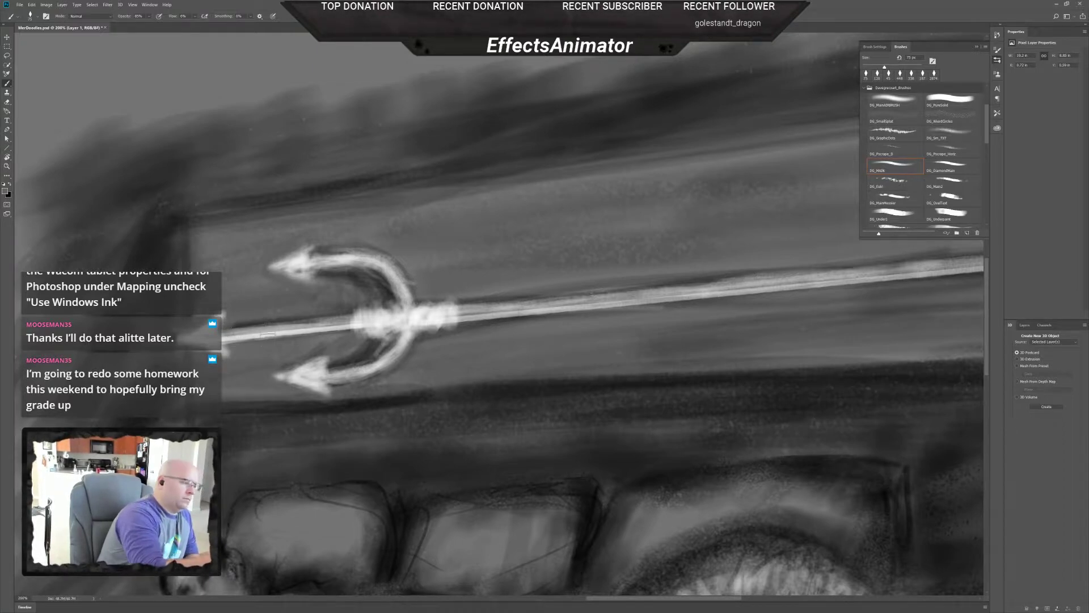
pyautogui.keyDown('alt'); pyautogui.click(377, 279); pyautogui.keyUp('alt')
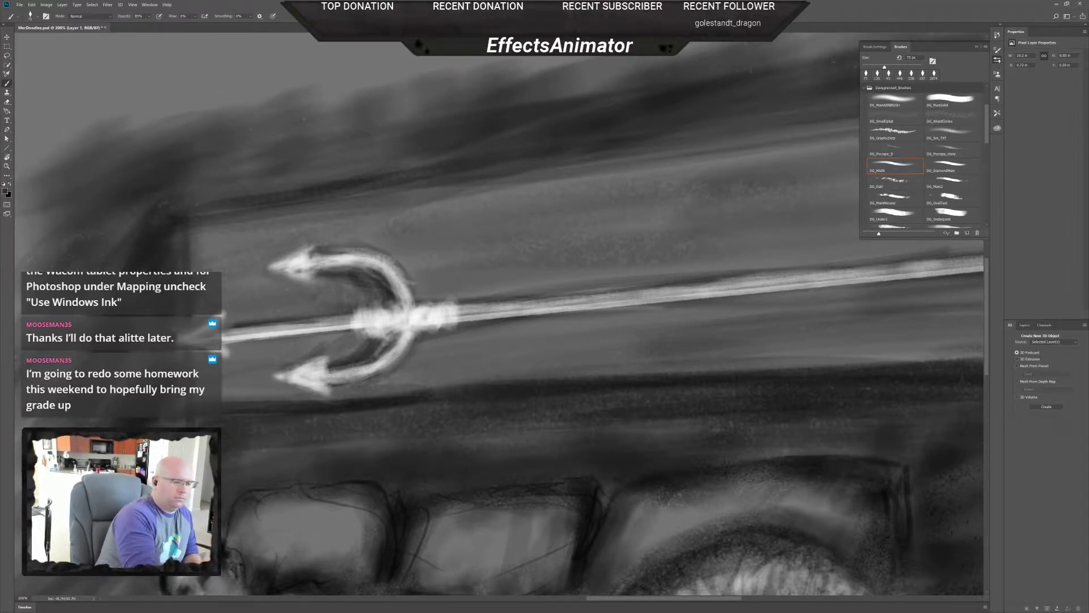
pyautogui.keyDown('alt'); pyautogui.click(339, 320); pyautogui.keyUp('alt')
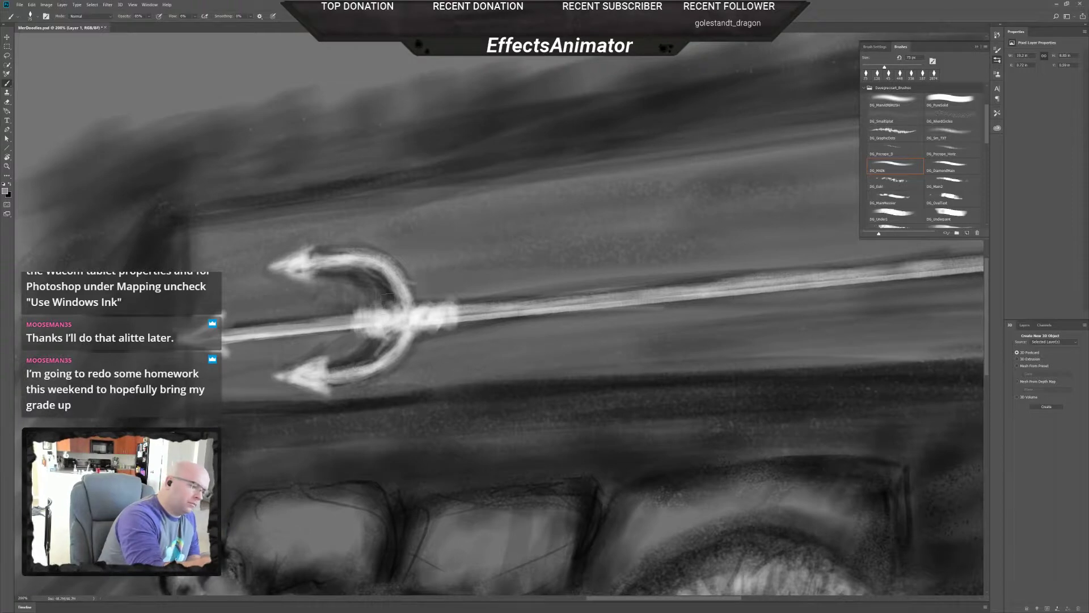
pyautogui.keyDown('alt'); pyautogui.click(383, 301); pyautogui.keyUp('alt')
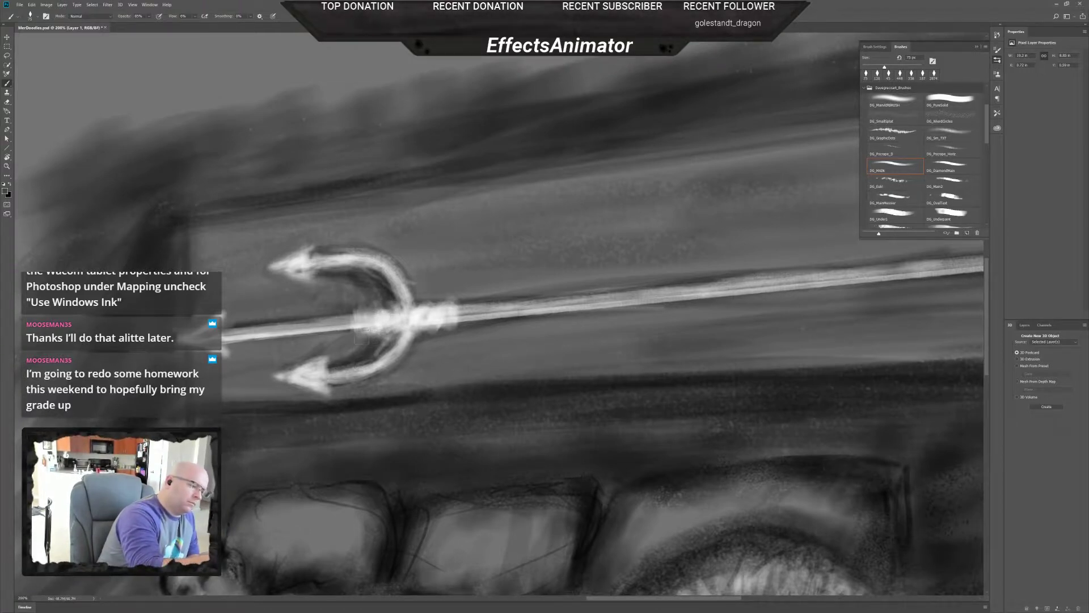
pyautogui.keyDown('alt'); pyautogui.click(379, 321); pyautogui.keyUp('alt')
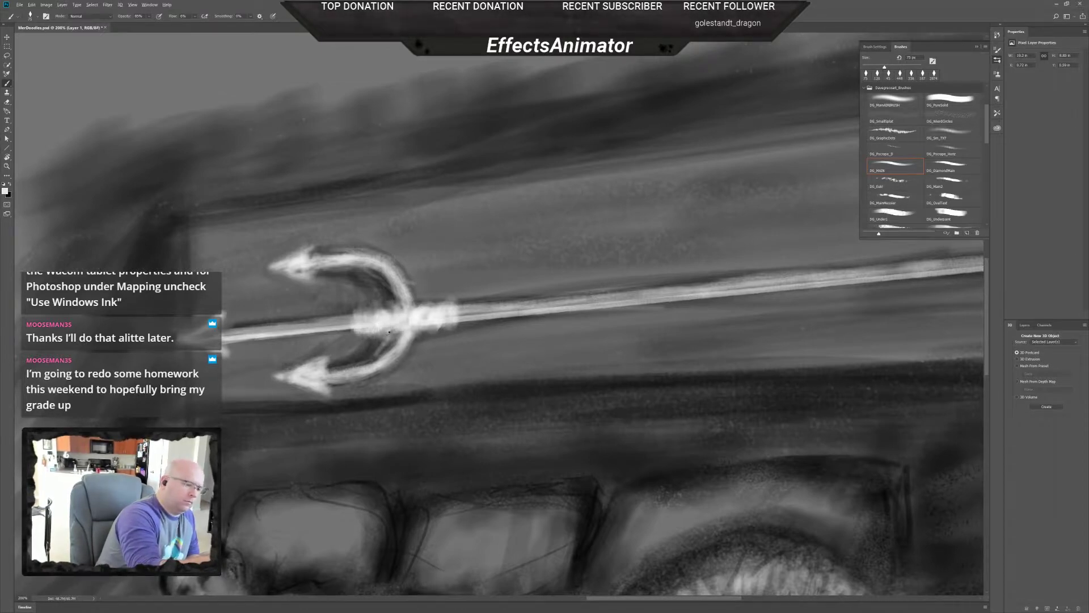
pyautogui.keyDown('alt'); pyautogui.click(372, 353); pyautogui.keyUp('alt')
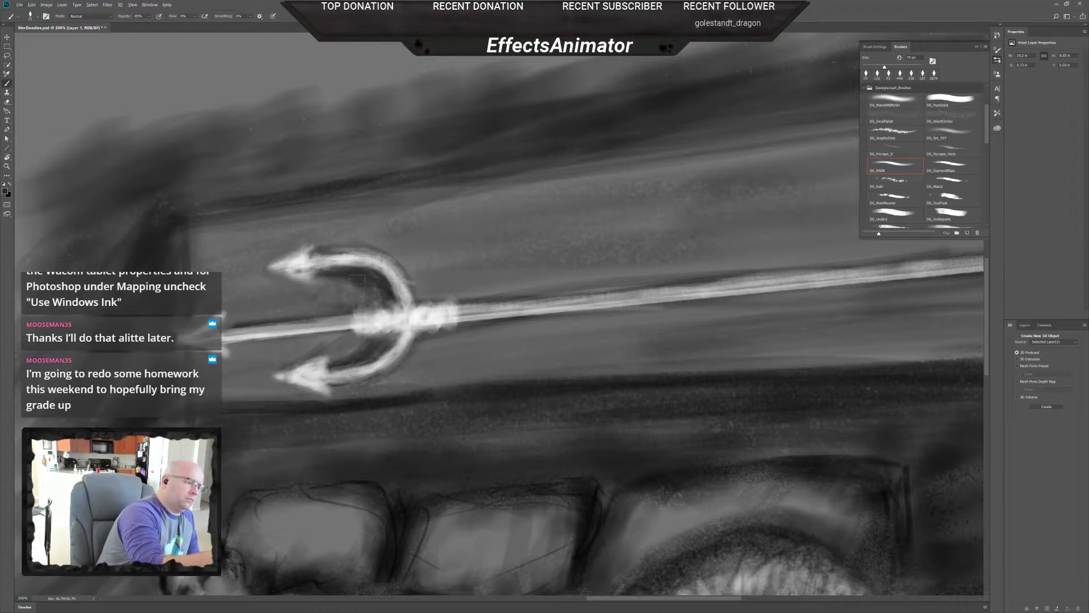
pyautogui.keyDown('alt'); pyautogui.click(334, 295); pyautogui.keyUp('alt')
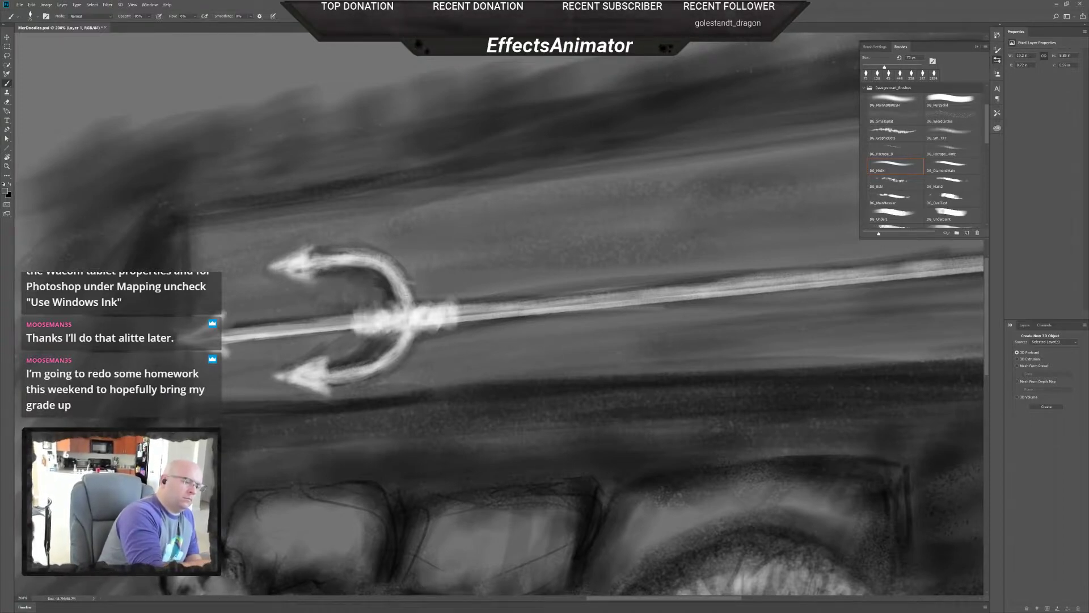
pyautogui.keyDown('alt'); pyautogui.click(339, 354); pyautogui.keyUp('alt')
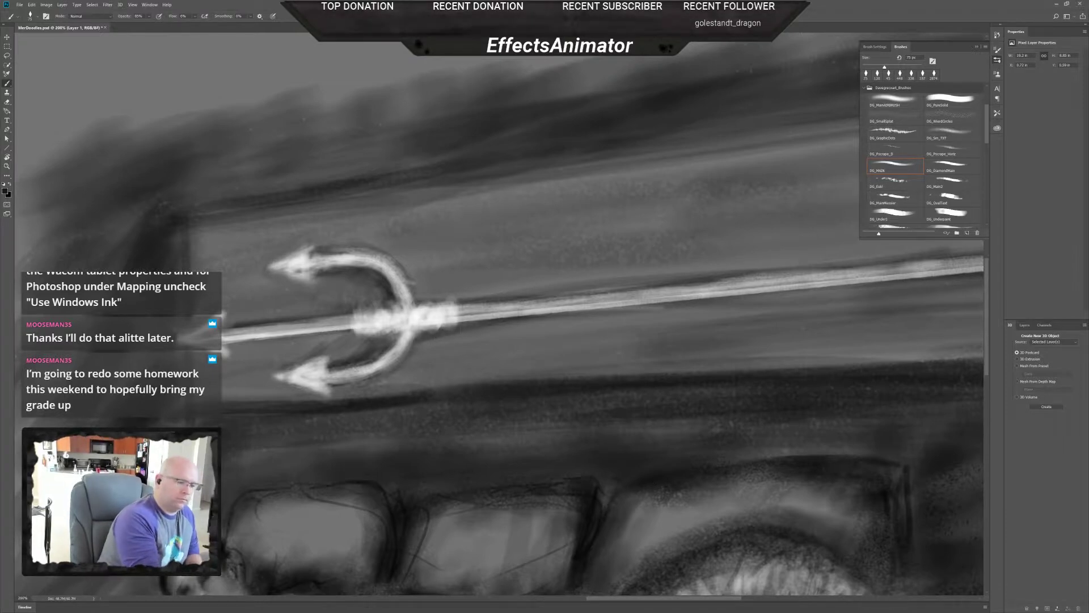
# - Enlarge the brush and paint a dark shadow beneath the trident's shaft and around the curved prong nearer the sofa
pyautogui.rightClick(539, 336)
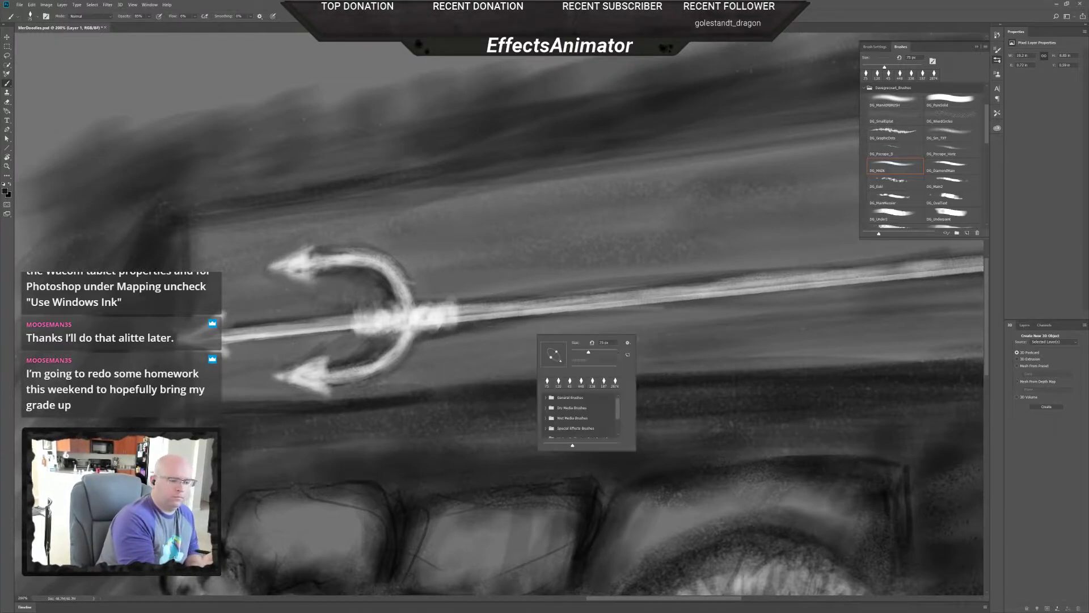
pyautogui.click(603, 352)
pyautogui.press('Return')
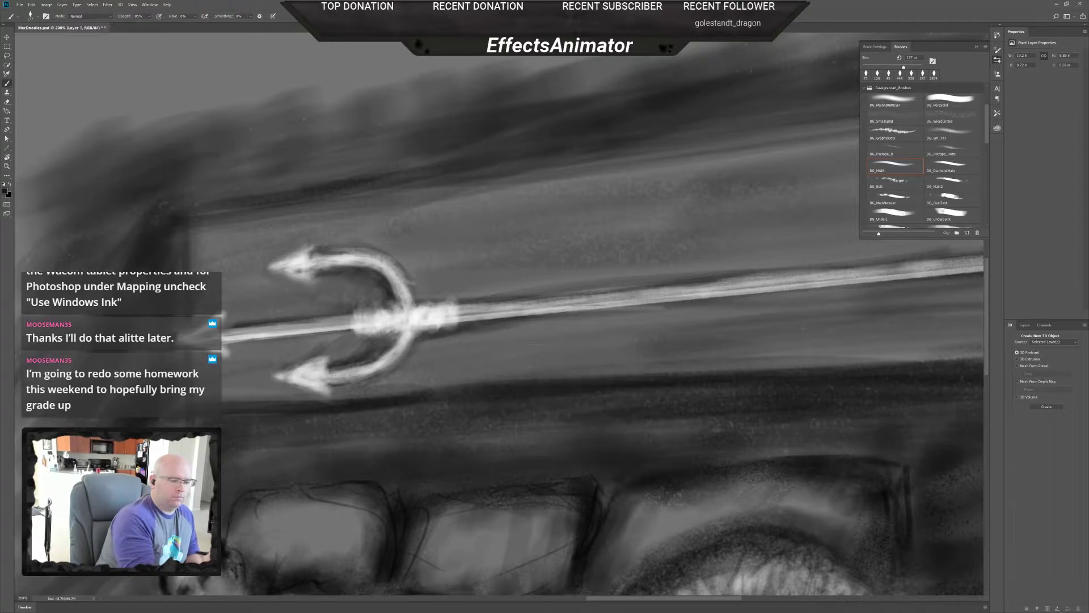
pyautogui.moveTo(513, 327); pyautogui.dragTo(698, 310)
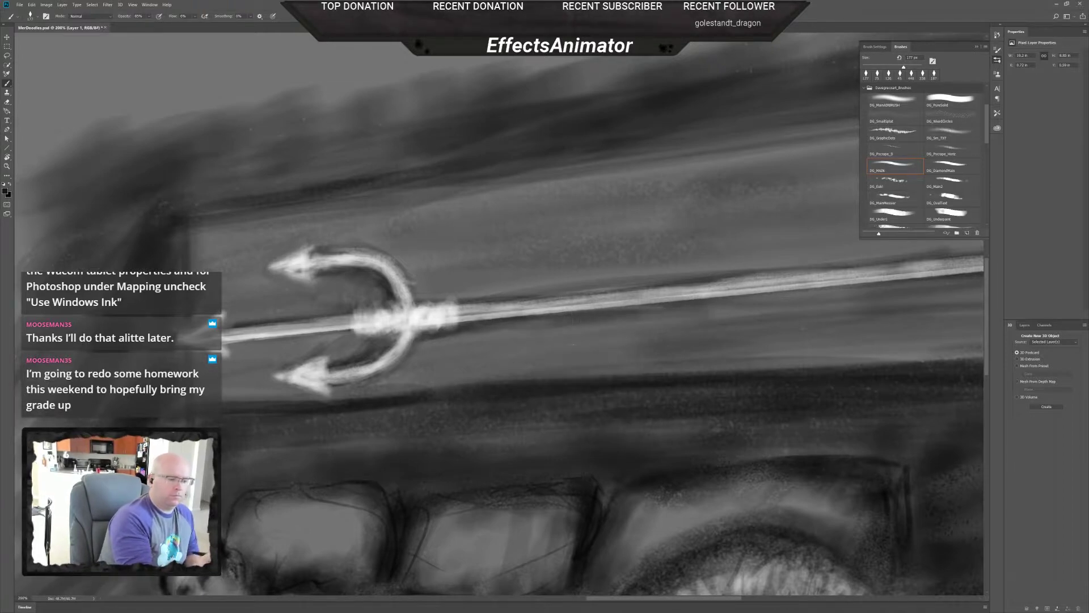
pyautogui.moveTo(413, 352)
pyautogui.mouseDown()
pyautogui.moveTo(348, 386)
pyautogui.moveTo(397, 366)
pyautogui.mouseUp()
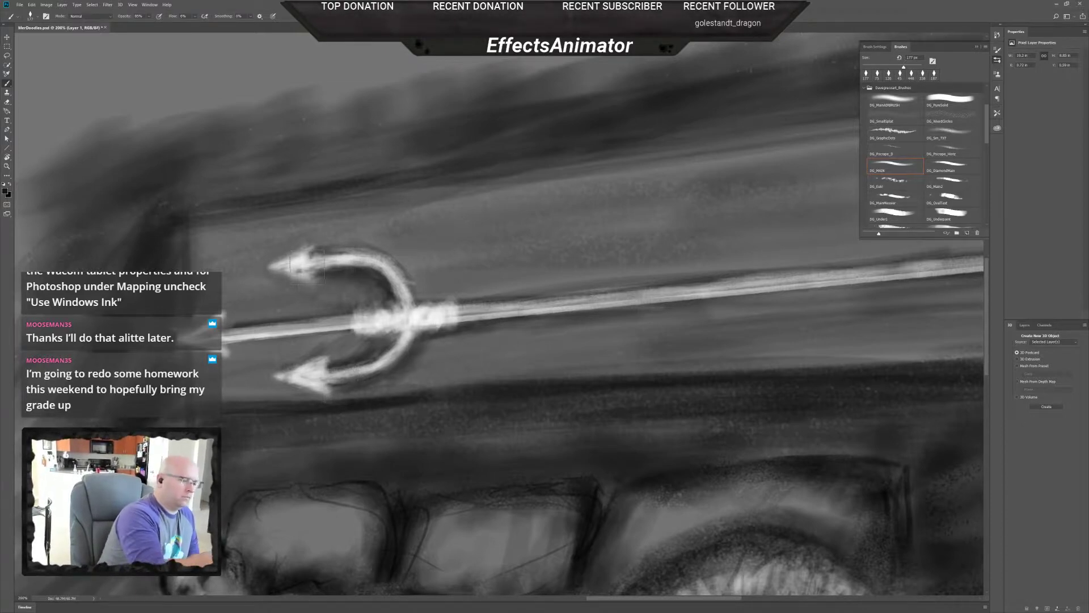
# - Adjust the brush size and darken the wall around the arrowhead and curve of the prong farther from the sofa
pyautogui.rightClick(296, 258)
pyautogui.press('Escape')
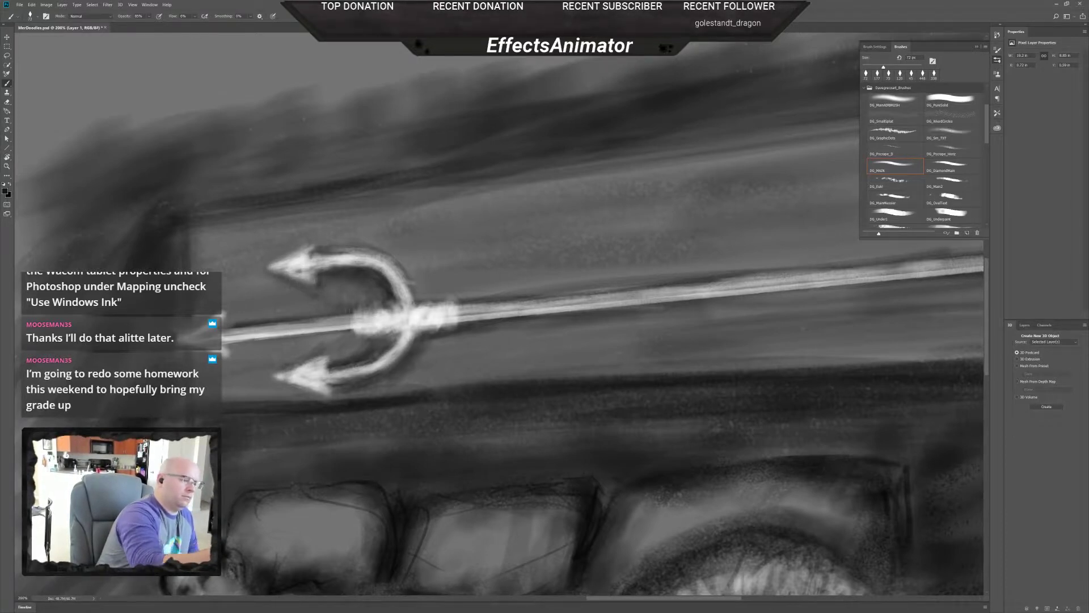
pyautogui.rightClick(335, 284)
pyautogui.press('Escape')
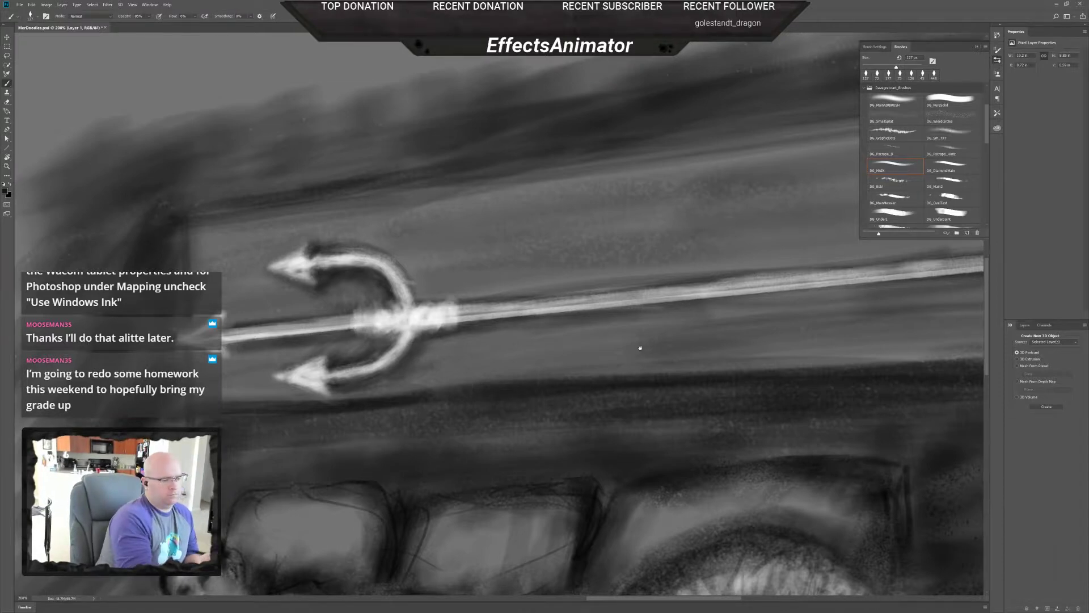
# - Darken the edges along the rest of the trident's shaft toward its plain end
pyautogui.moveTo(639, 345); pyautogui.dragTo(410, 410)
pyautogui.moveTo(487, 346)
pyautogui.mouseDown()
pyautogui.moveTo(455, 346)
pyautogui.moveTo(793, 321)
pyautogui.moveTo(465, 356)
pyautogui.mouseUp()
pyautogui.moveTo(519, 318); pyautogui.dragTo(644, 304)
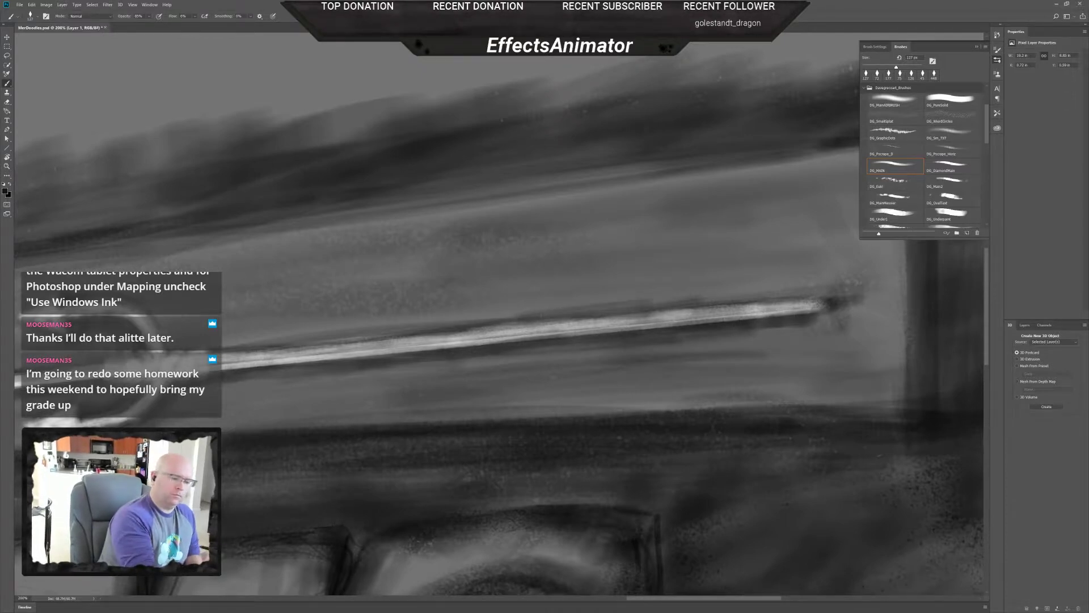
pyautogui.moveTo(785, 294); pyautogui.dragTo(681, 300)
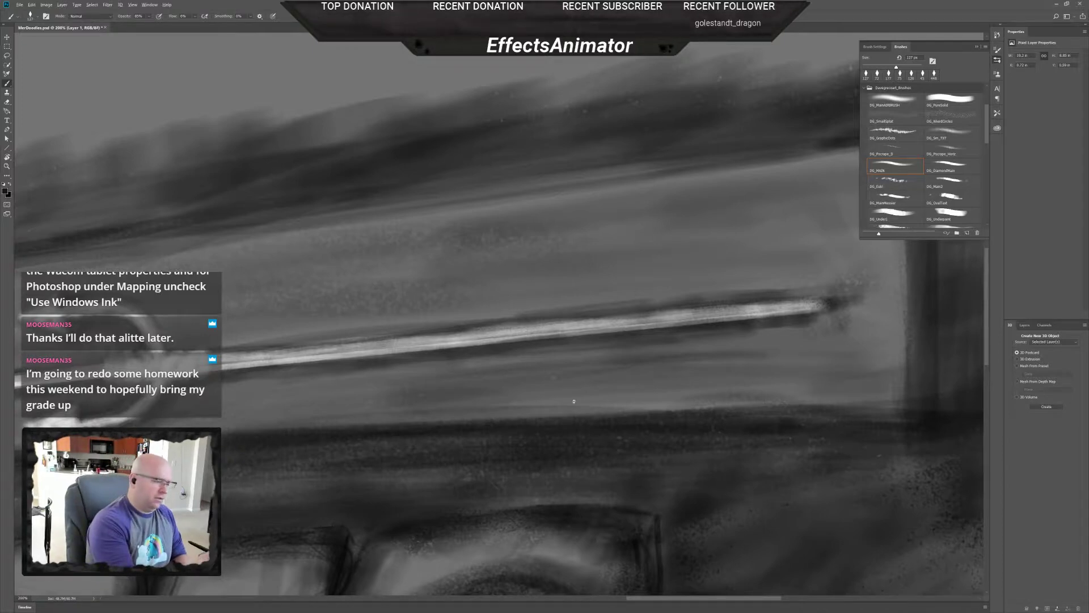
# - Cover the stray dark smudges beyond the shaft's plain end with the grey of the framed panel
pyautogui.scroll(-2, 588, 398)
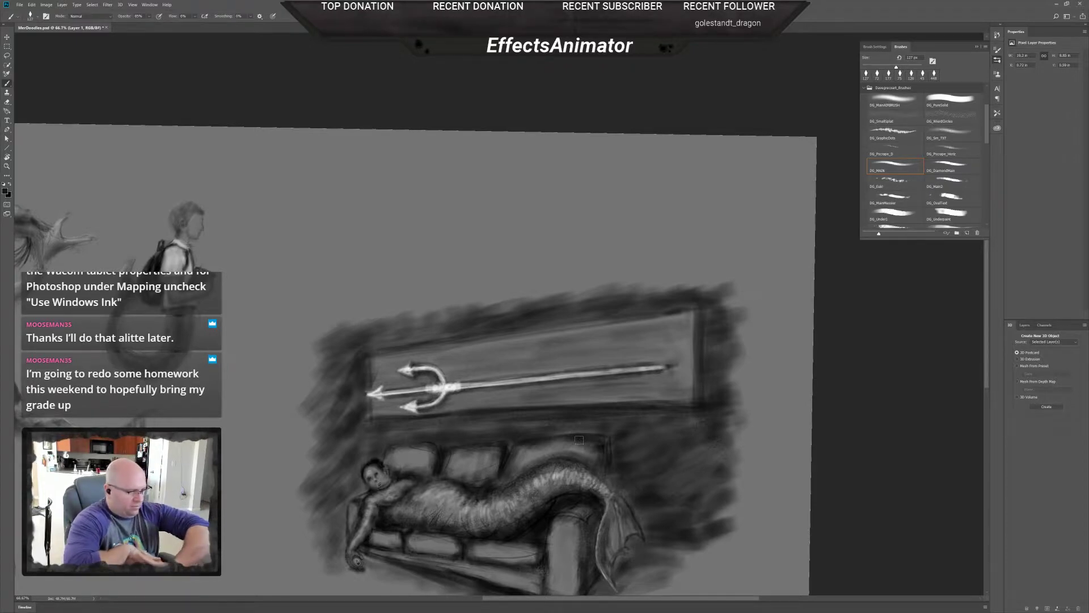
pyautogui.scroll(3, 579, 440)
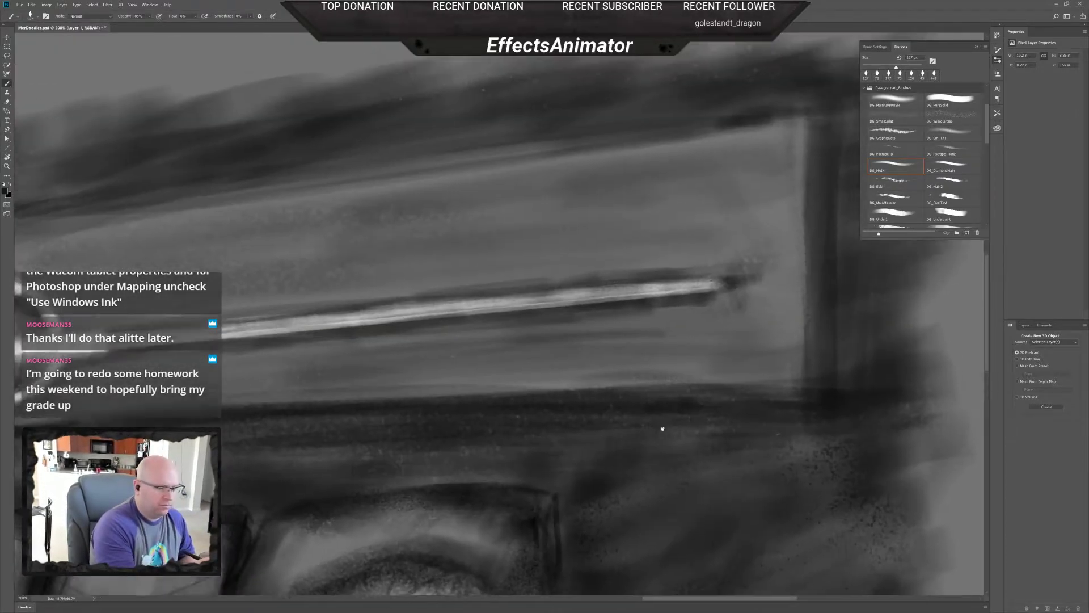
pyautogui.moveTo(662, 428); pyautogui.dragTo(646, 490)
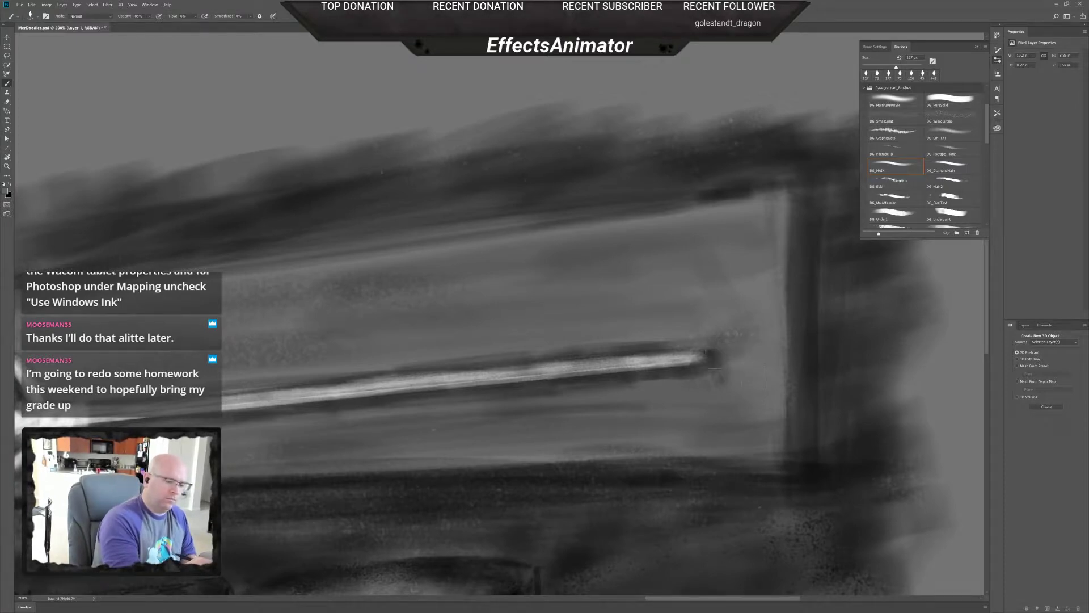
pyautogui.scroll(-2, 603, 448)
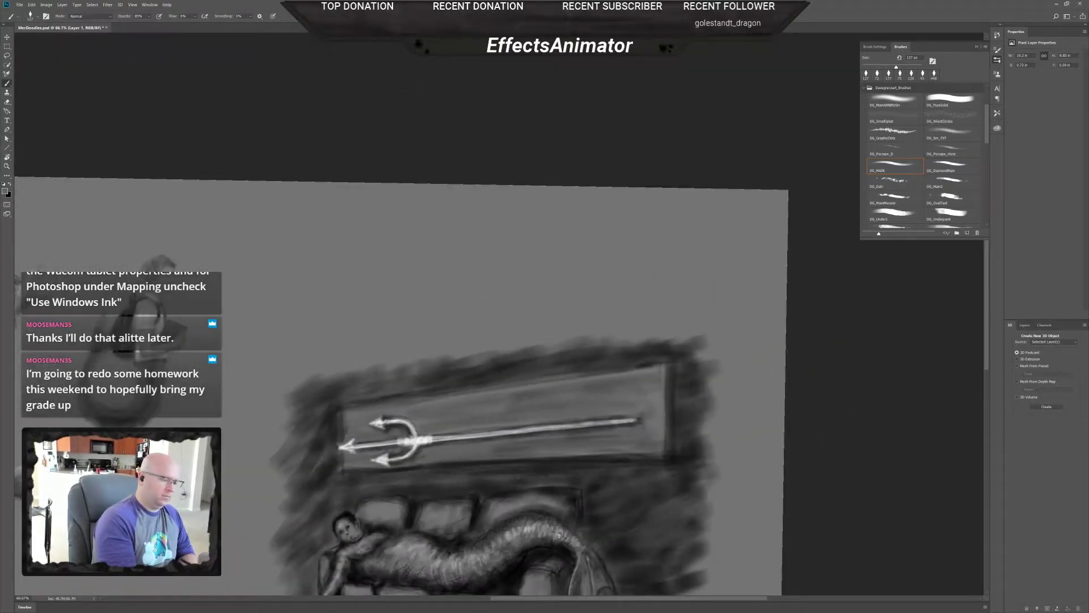
# - Shade the trident's collar, prongs, arrowheads and shaft with thin dark strokes to give the white metal form
pyautogui.scroll(2, 540, 517)
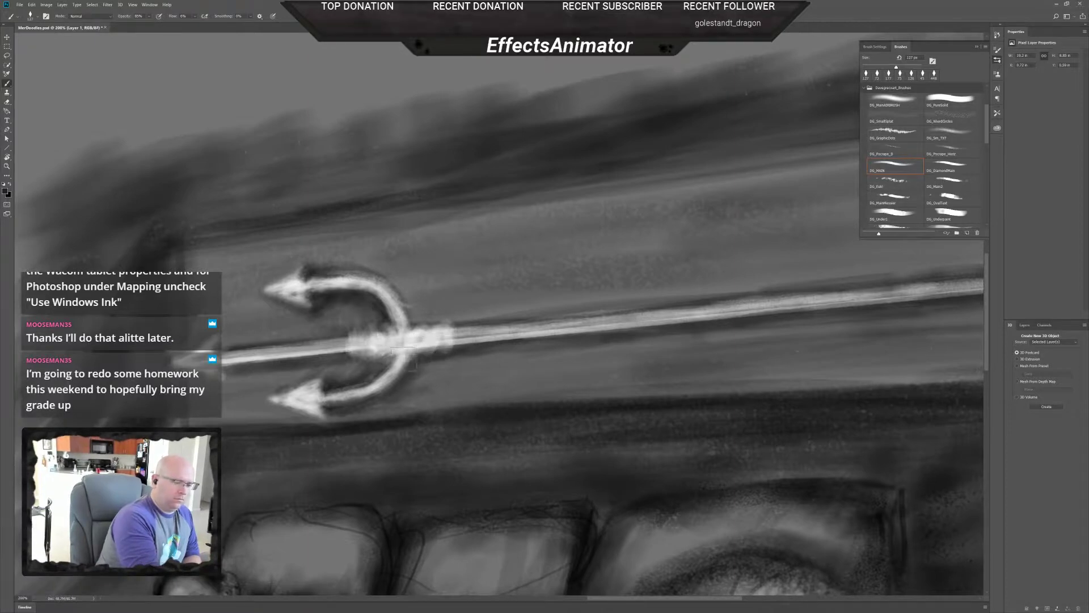
pyautogui.moveTo(435, 331)
pyautogui.mouseDown()
pyautogui.moveTo(384, 345)
pyautogui.moveTo(423, 348)
pyautogui.moveTo(382, 355)
pyautogui.moveTo(377, 330)
pyautogui.mouseUp()
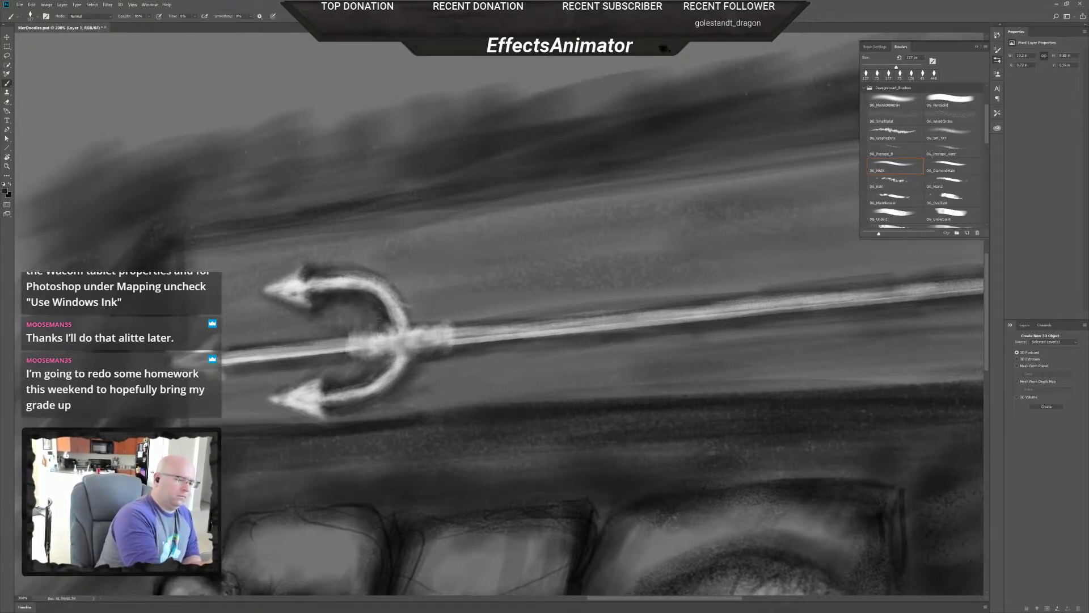
pyautogui.moveTo(297, 285); pyautogui.dragTo(291, 287)
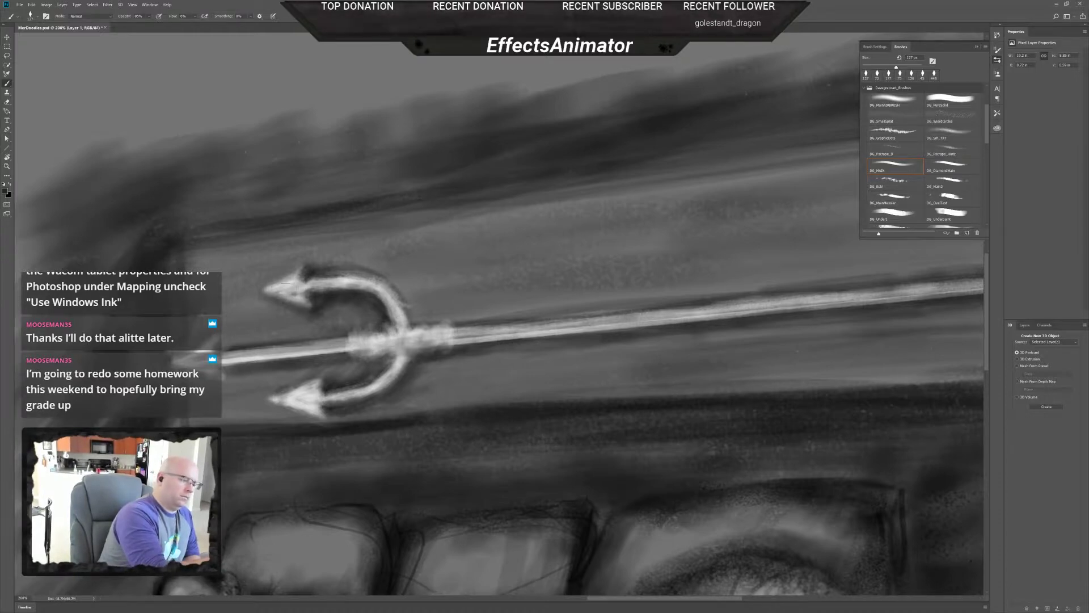
pyautogui.moveTo(391, 317)
pyautogui.mouseDown()
pyautogui.moveTo(368, 287)
pyautogui.moveTo(322, 282)
pyautogui.mouseUp()
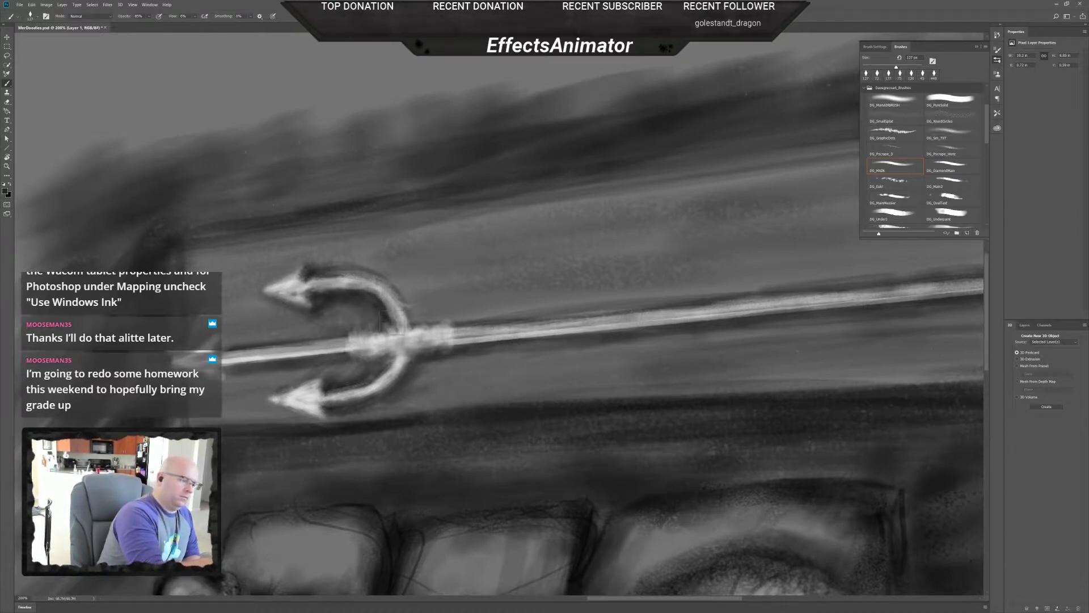
pyautogui.moveTo(197, 359); pyautogui.dragTo(332, 350)
pyautogui.moveTo(308, 392)
pyautogui.mouseDown()
pyautogui.moveTo(308, 404)
pyautogui.moveTo(295, 399)
pyautogui.moveTo(313, 416)
pyautogui.mouseUp()
pyautogui.moveTo(363, 390)
pyautogui.mouseDown()
pyautogui.moveTo(401, 357)
pyautogui.moveTo(383, 342)
pyautogui.moveTo(427, 334)
pyautogui.moveTo(421, 327)
pyautogui.mouseUp()
pyautogui.moveTo(515, 375); pyautogui.dragTo(415, 418)
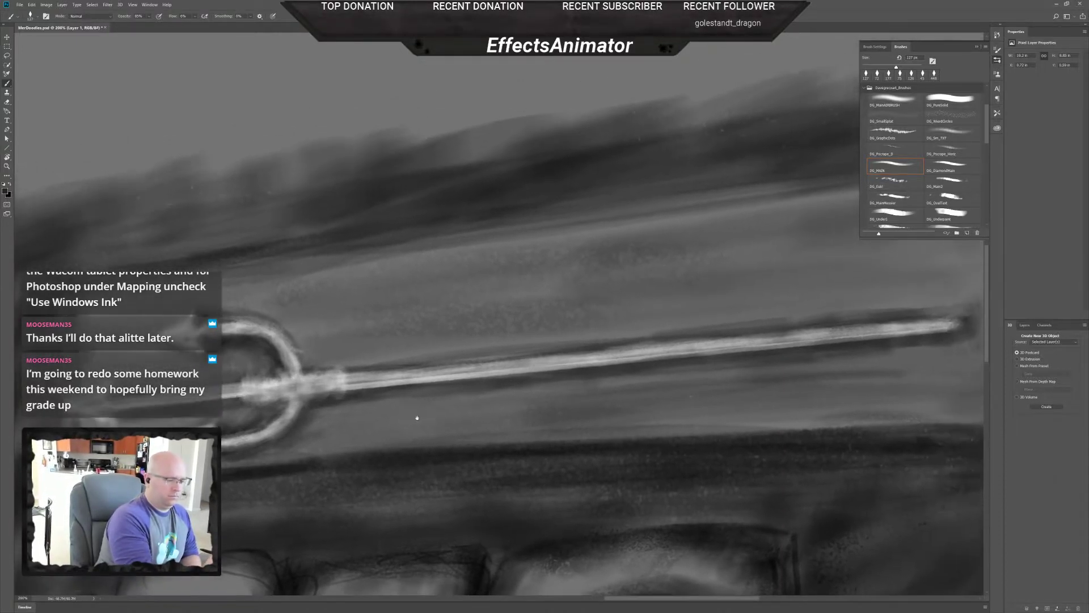
pyautogui.moveTo(421, 381); pyautogui.dragTo(583, 366)
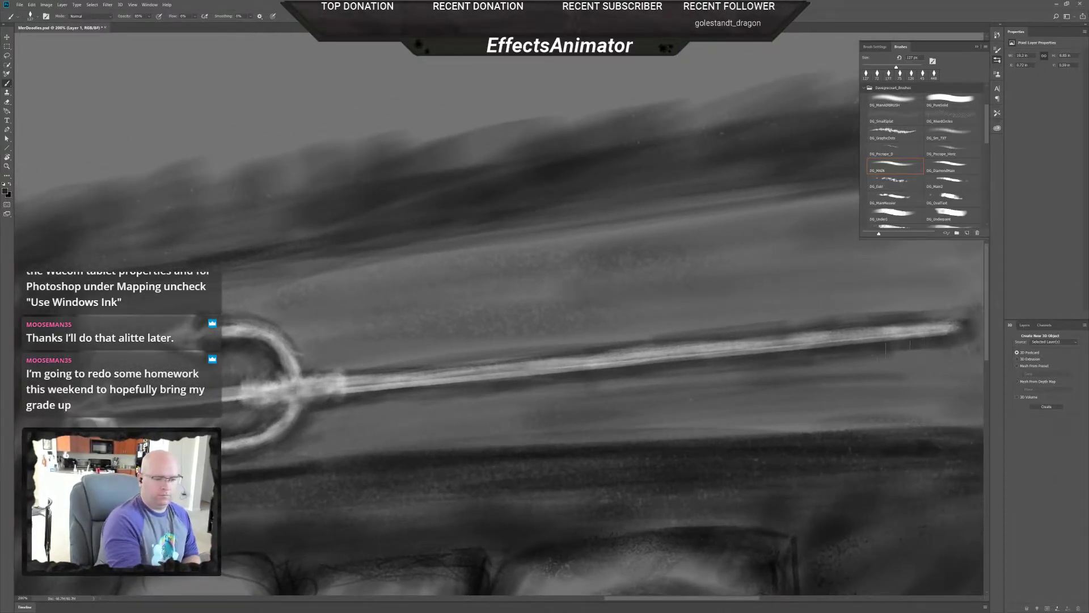
# - Bring the framed trident and merman into view and set up the Type tool with a 72 pt font size
pyautogui.scroll(-3, 585, 455)
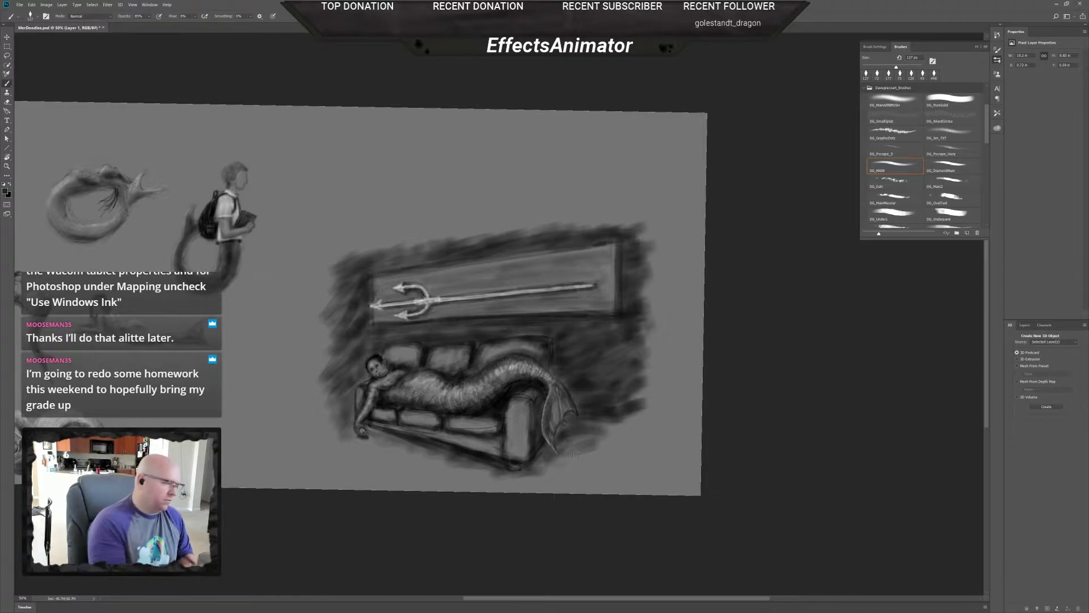
pyautogui.scroll(2, 387, 344)
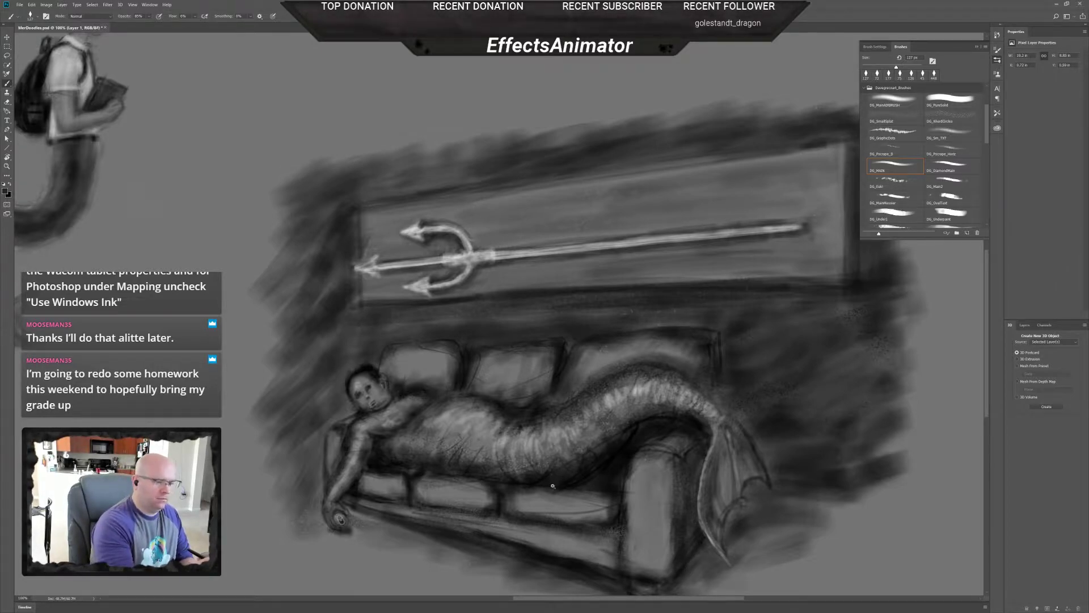
pyautogui.moveTo(620, 484); pyautogui.dragTo(511, 523)
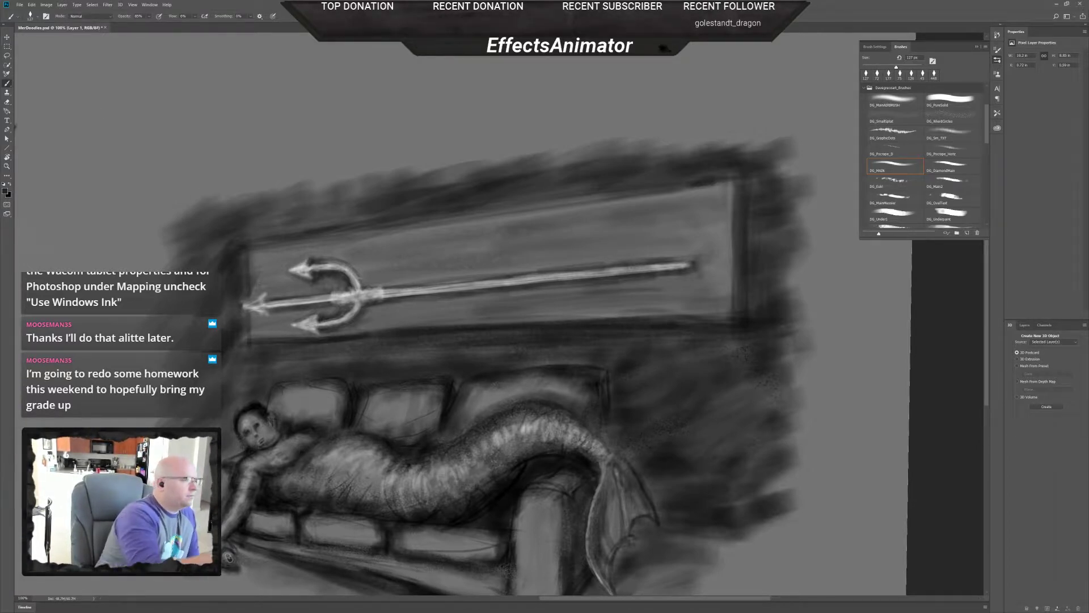
pyautogui.click(77, 5)
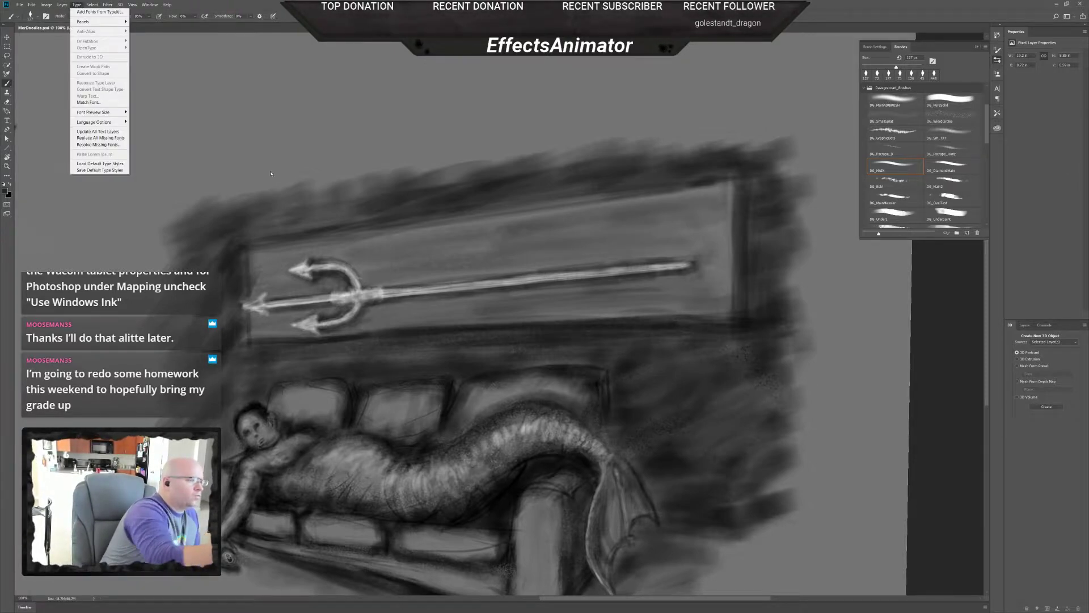
pyautogui.click(7, 120)
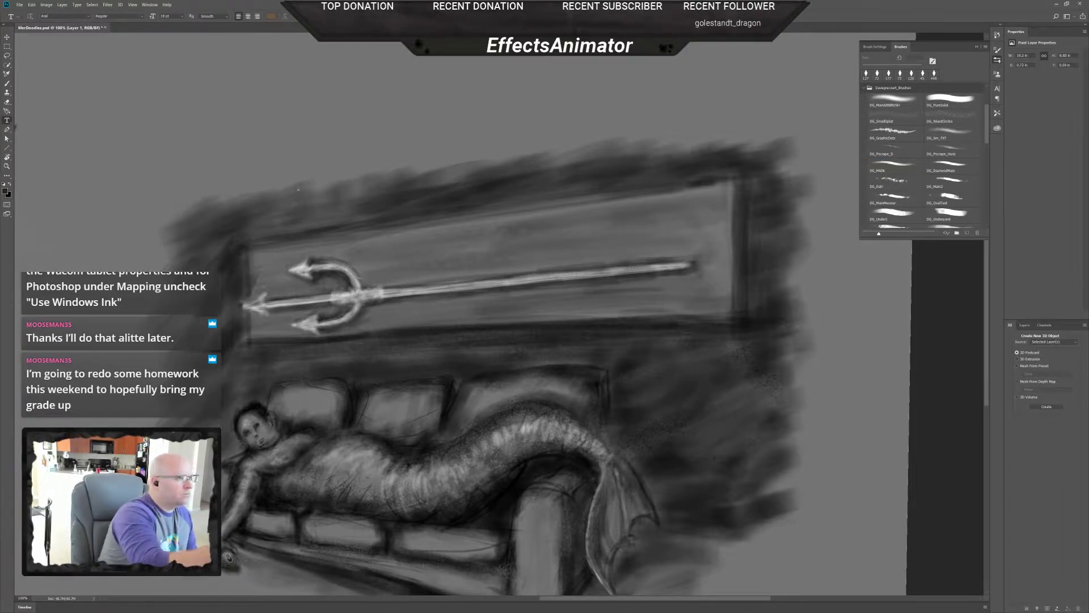
pyautogui.click(182, 18)
pyautogui.click(182, 96)
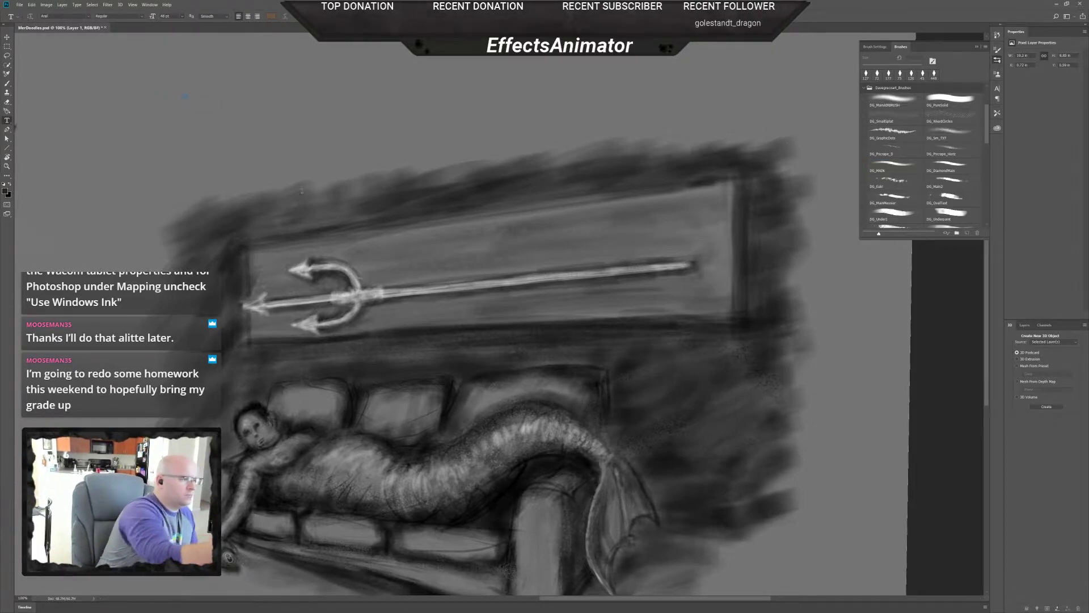
pyautogui.click(143, 17)
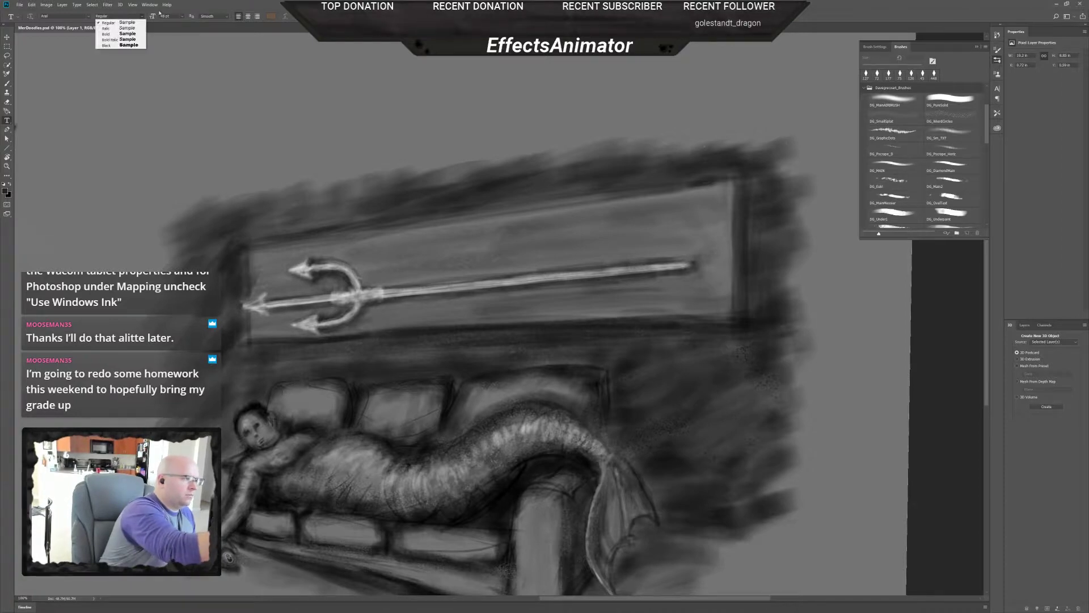
pyautogui.click(143, 16)
pyautogui.click(181, 16)
pyautogui.click(173, 107)
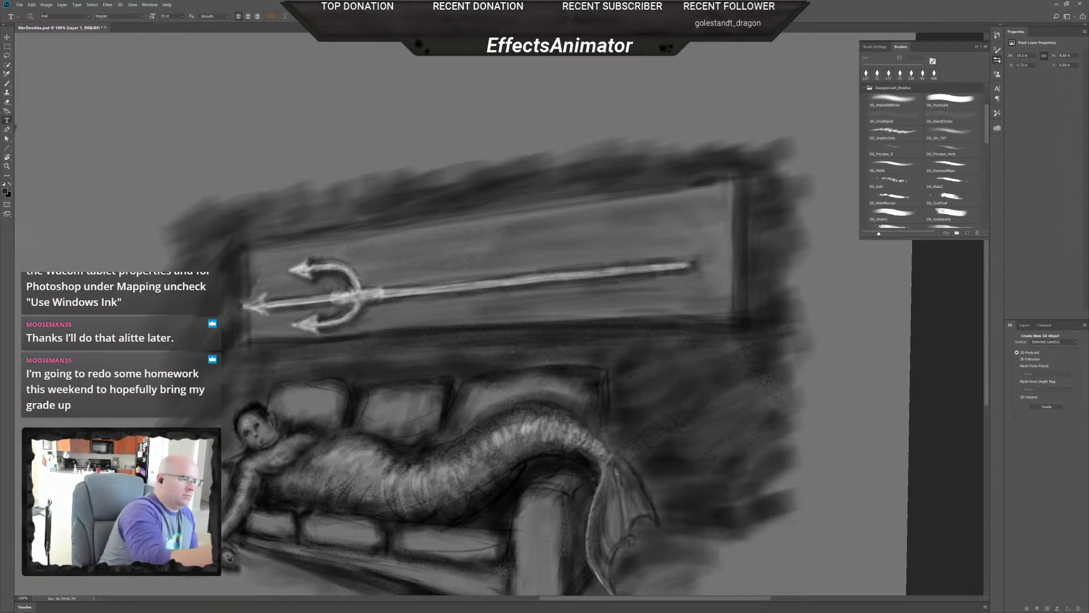
pyautogui.click(397, 266)
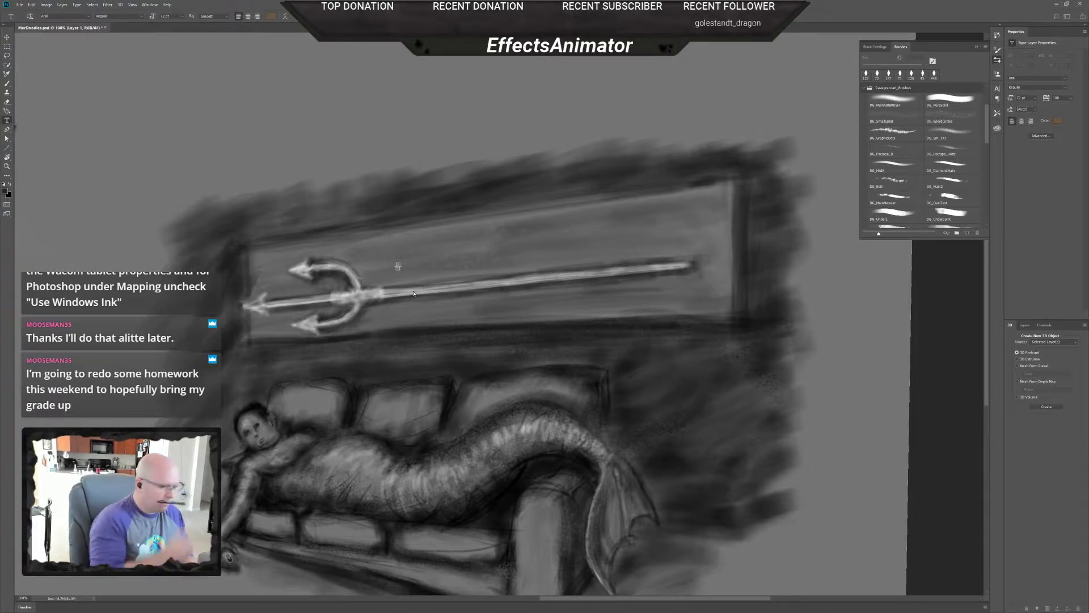
pyautogui.moveTo(450, 313); pyautogui.dragTo(466, 326)
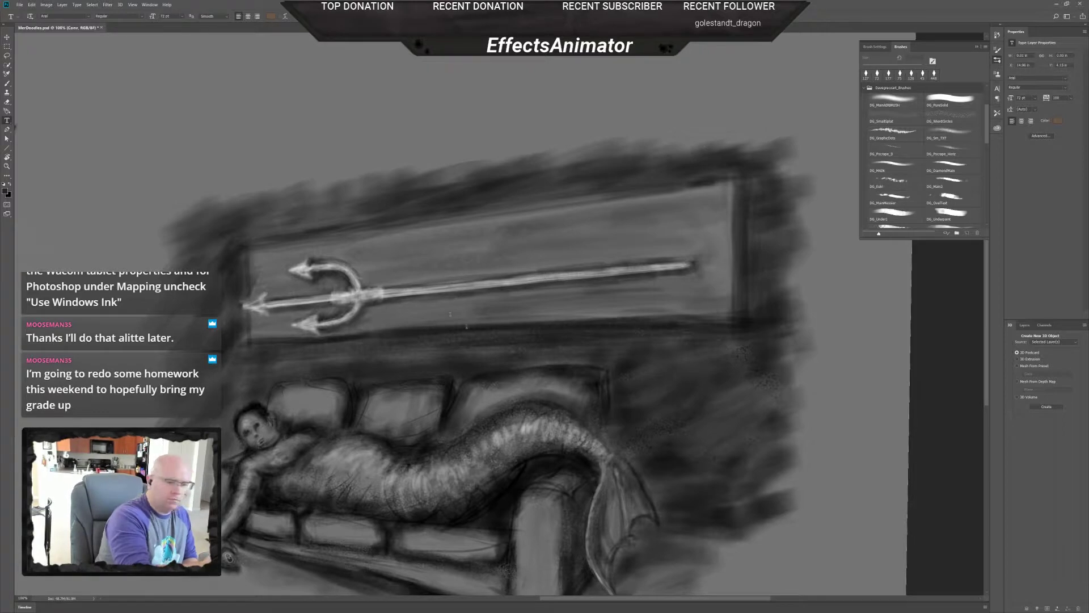
pyautogui.click(1025, 324)
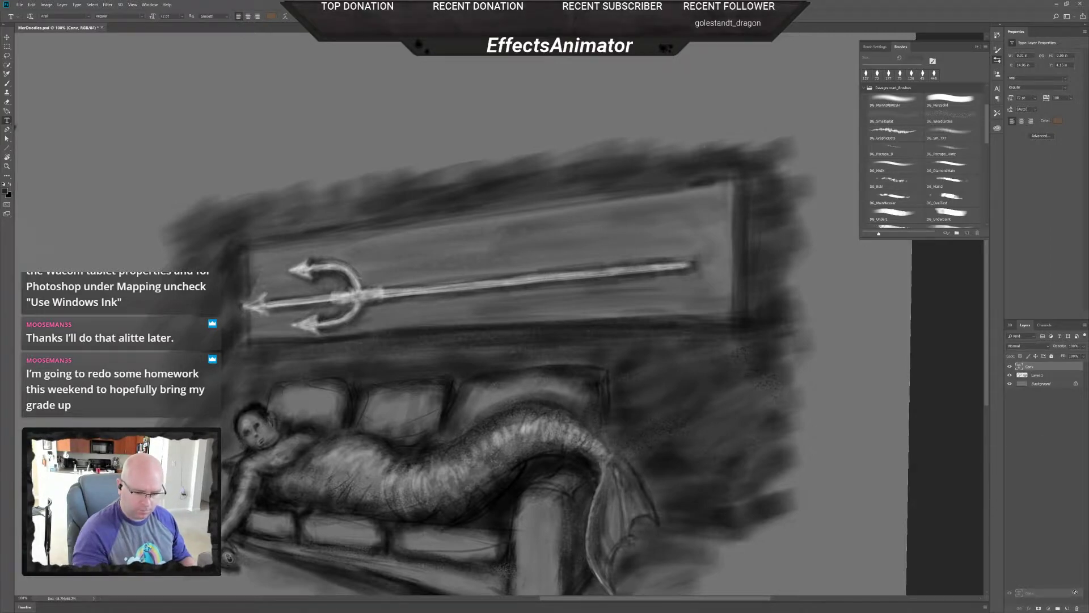
pyautogui.click(1077, 608)
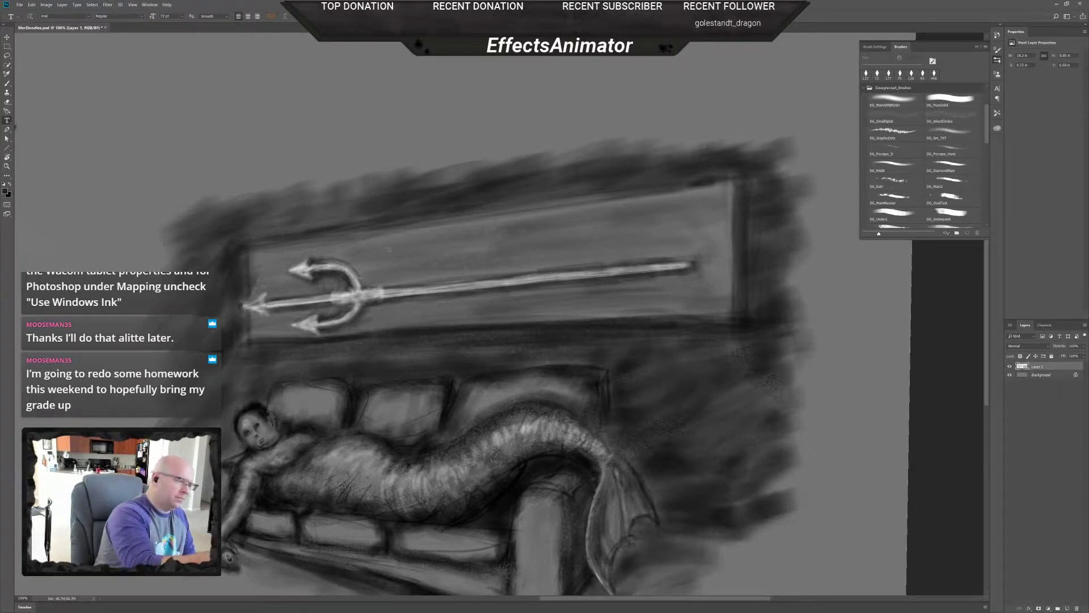
pyautogui.moveTo(388, 248); pyautogui.dragTo(596, 277)
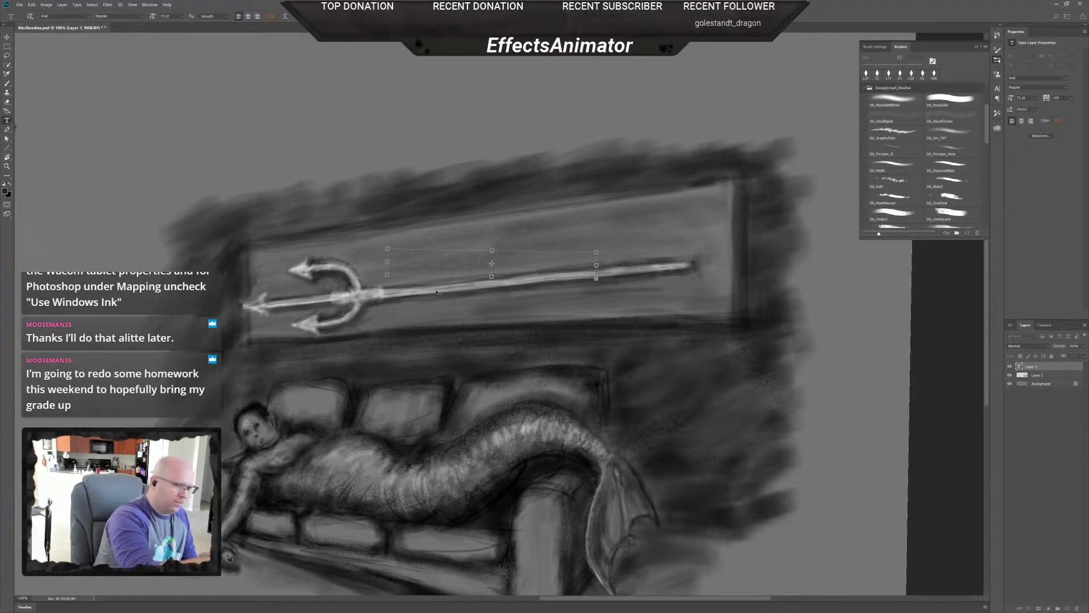
pyautogui.moveTo(501, 251); pyautogui.dragTo(492, 238)
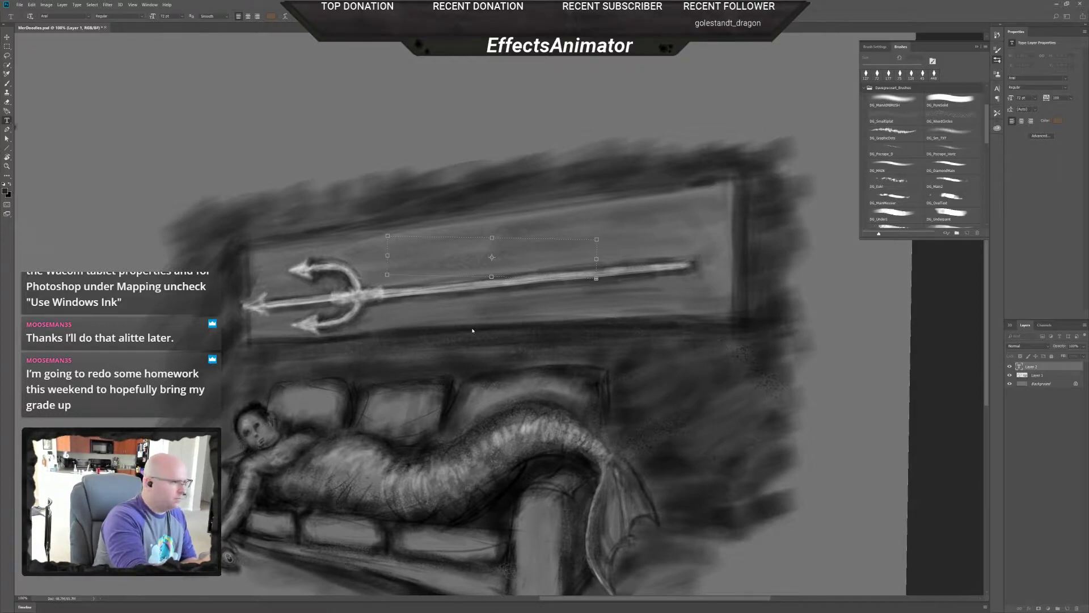
pyautogui.click(1040, 374)
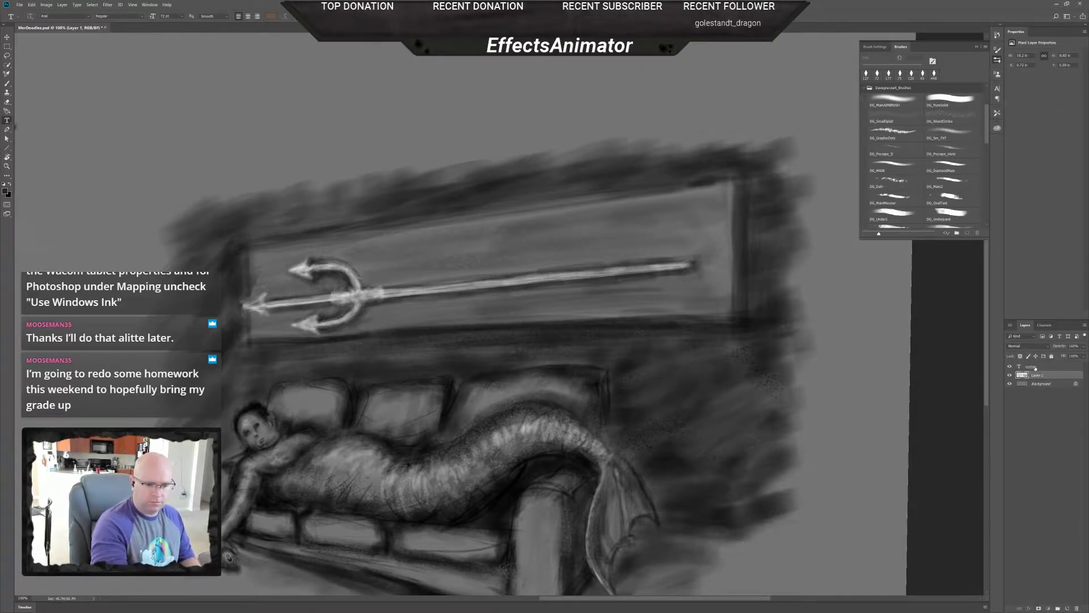
pyautogui.click(1035, 367)
pyautogui.moveTo(1041, 369); pyautogui.dragTo(1076, 608)
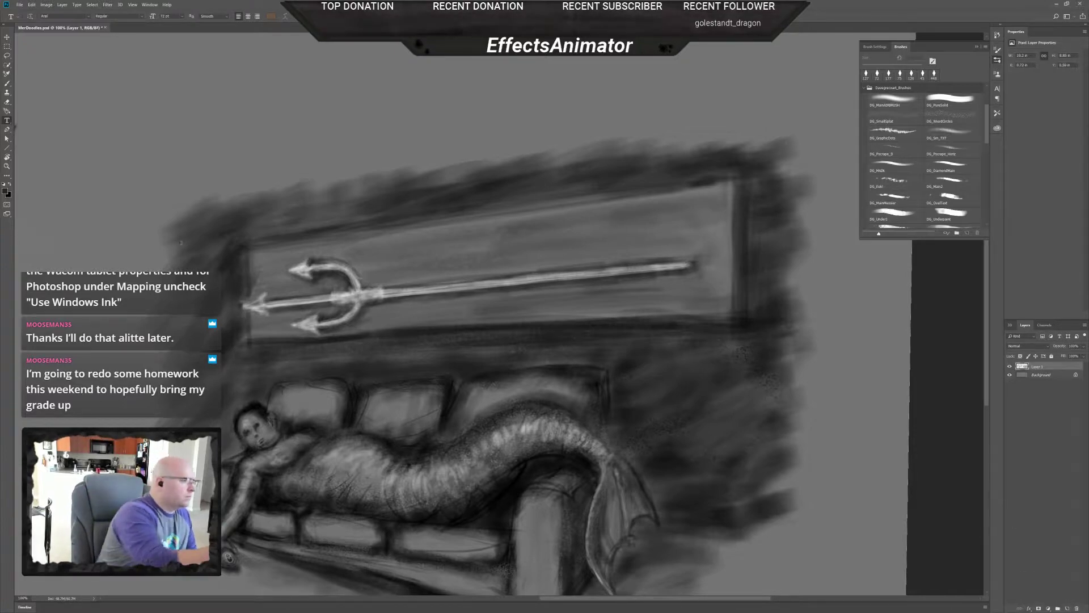
# - Start a text line above the trident's shaft in the framed panel with the word "Congratulation"
pyautogui.click(378, 260)
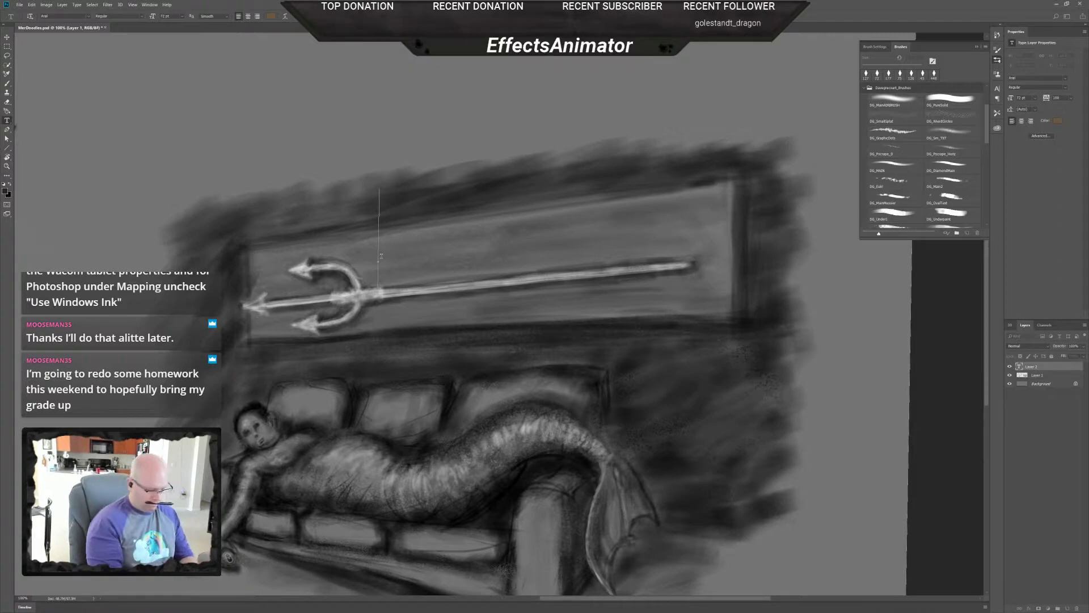
pyautogui.write('Congratul')
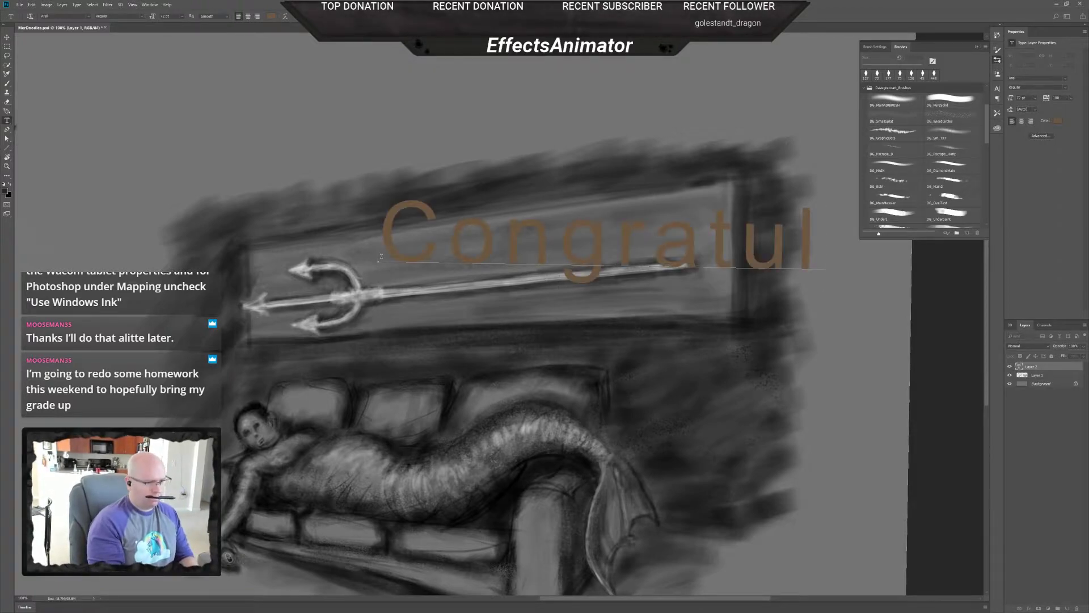
pyautogui.write('at')
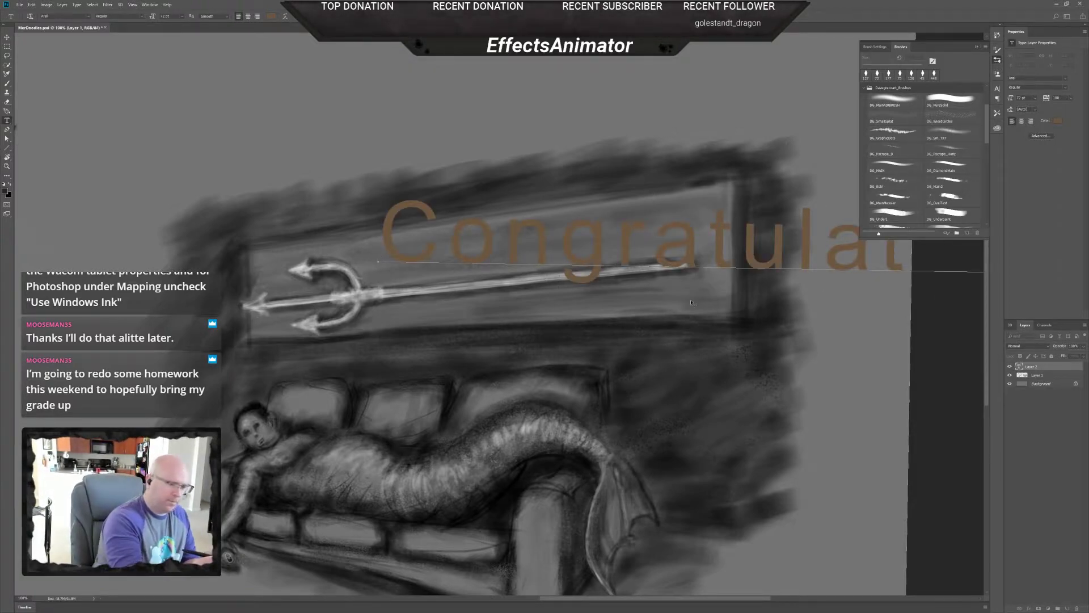
pyautogui.write('ion')
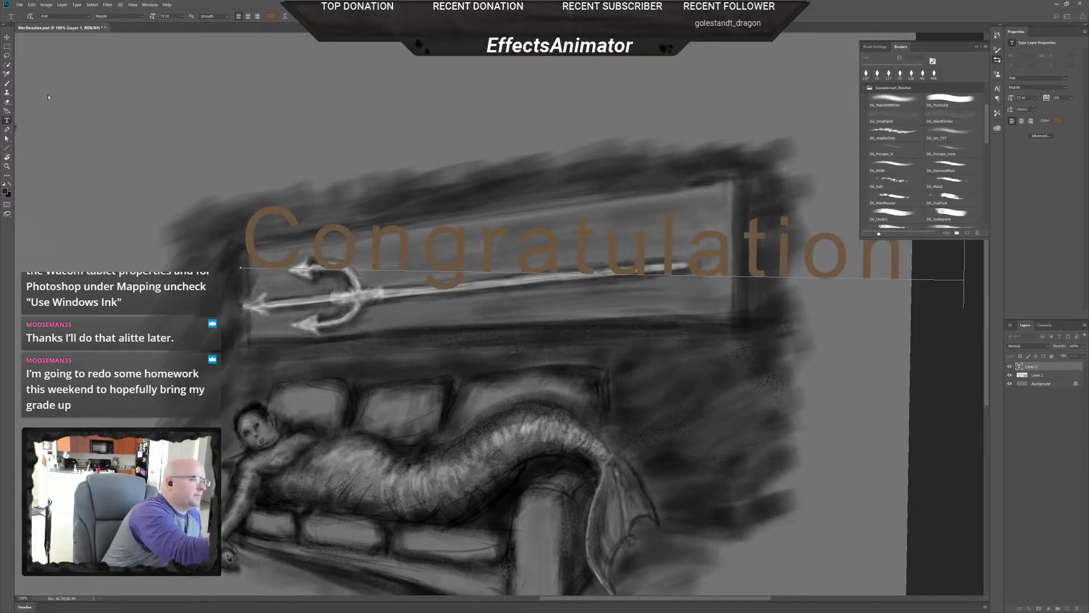
# - Complete the word as "Congratulations" and reduce all of its letters to 16 pt
pyautogui.moveTo(926, 259); pyautogui.dragTo(206, 144)
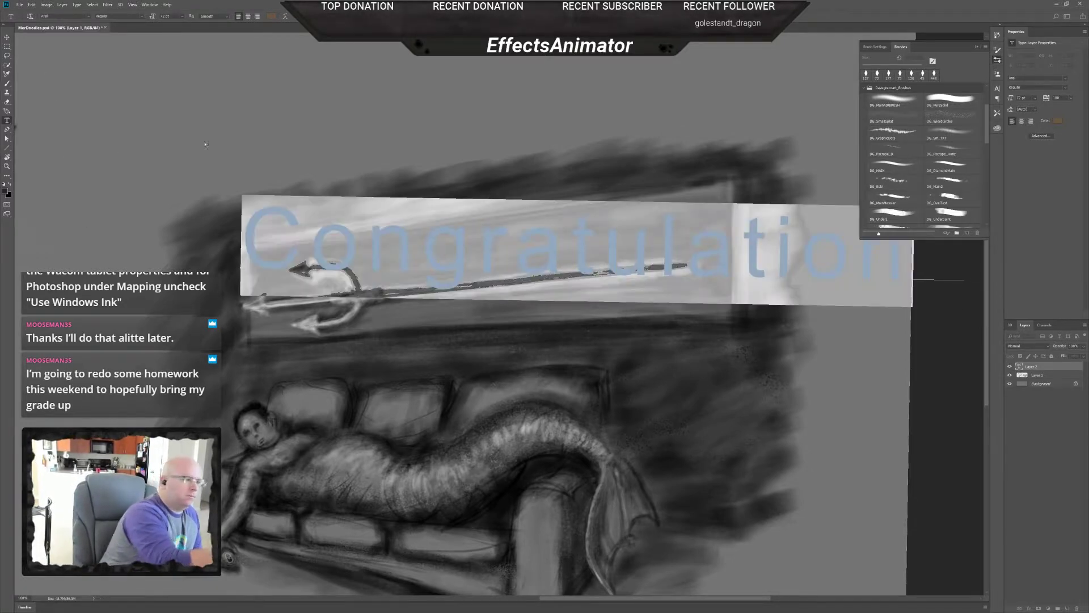
pyautogui.click(182, 17)
pyautogui.click(172, 89)
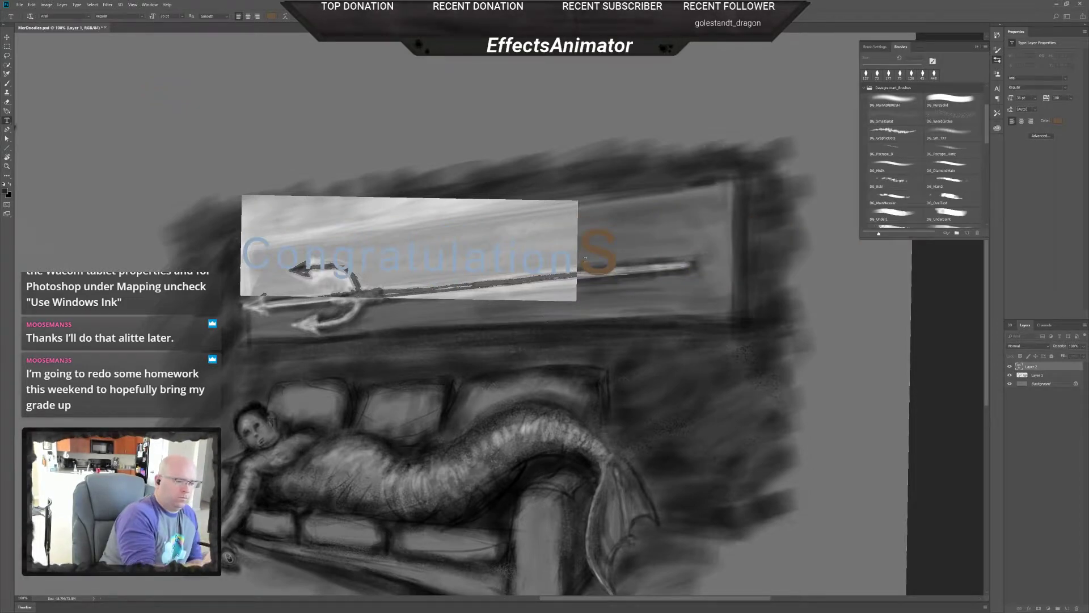
pyautogui.moveTo(624, 259); pyautogui.dragTo(179, 66)
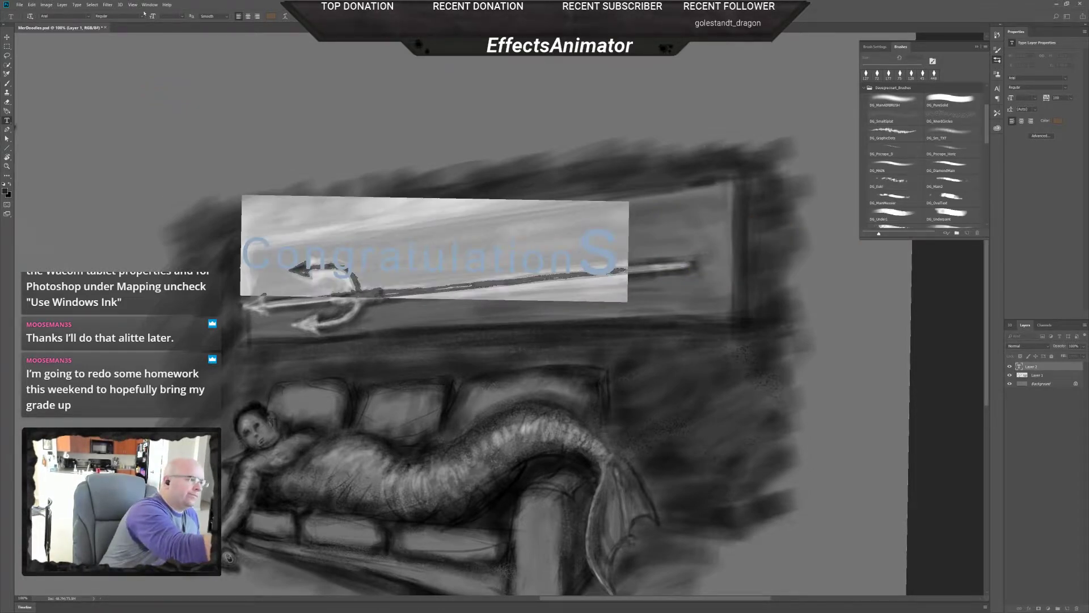
pyautogui.click(183, 17)
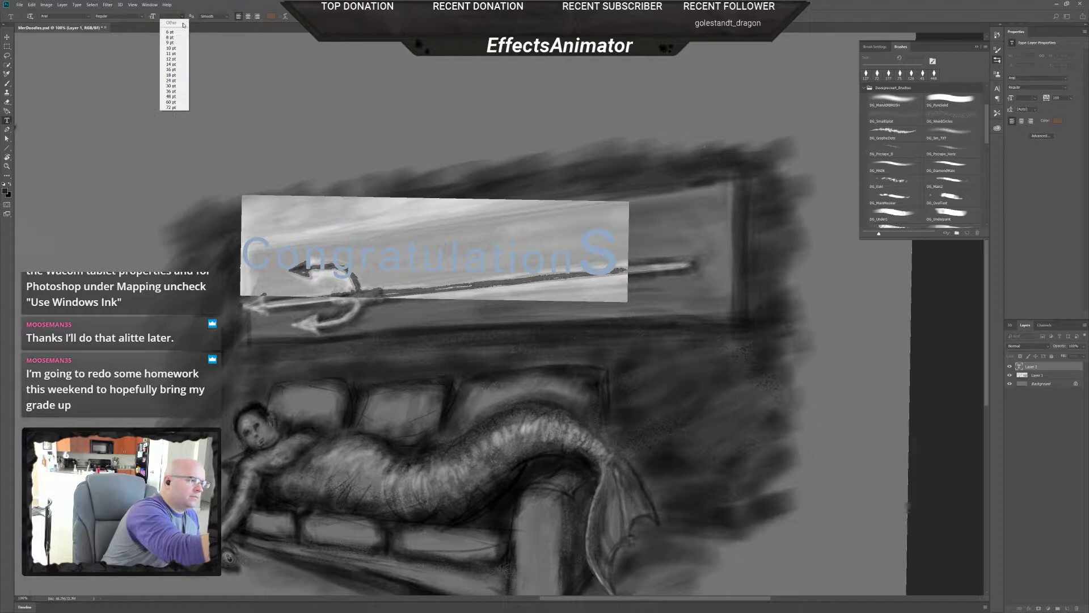
pyautogui.click(179, 70)
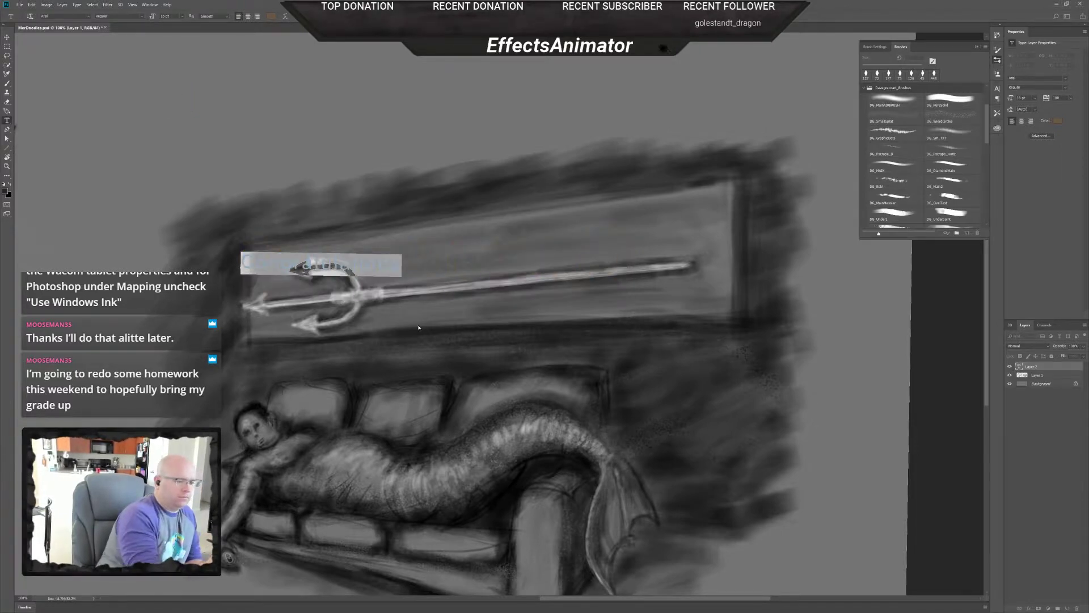
pyautogui.click(576, 324)
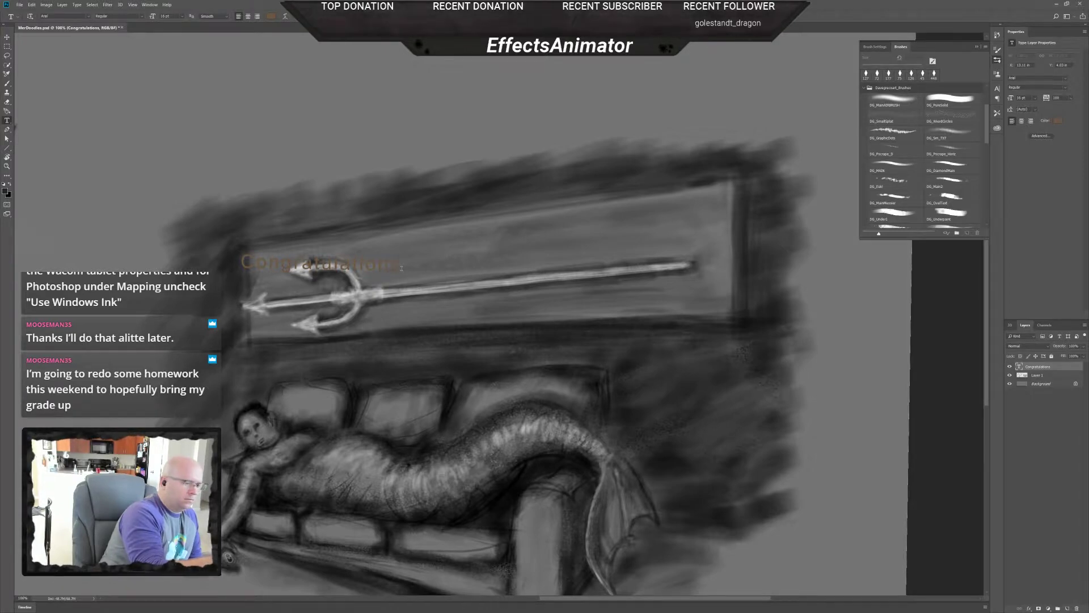
# - Recolour the word "Congratulations" to black (000000) and move it above the middle of the trident's shaft
pyautogui.moveTo(401, 265); pyautogui.dragTo(142, 325)
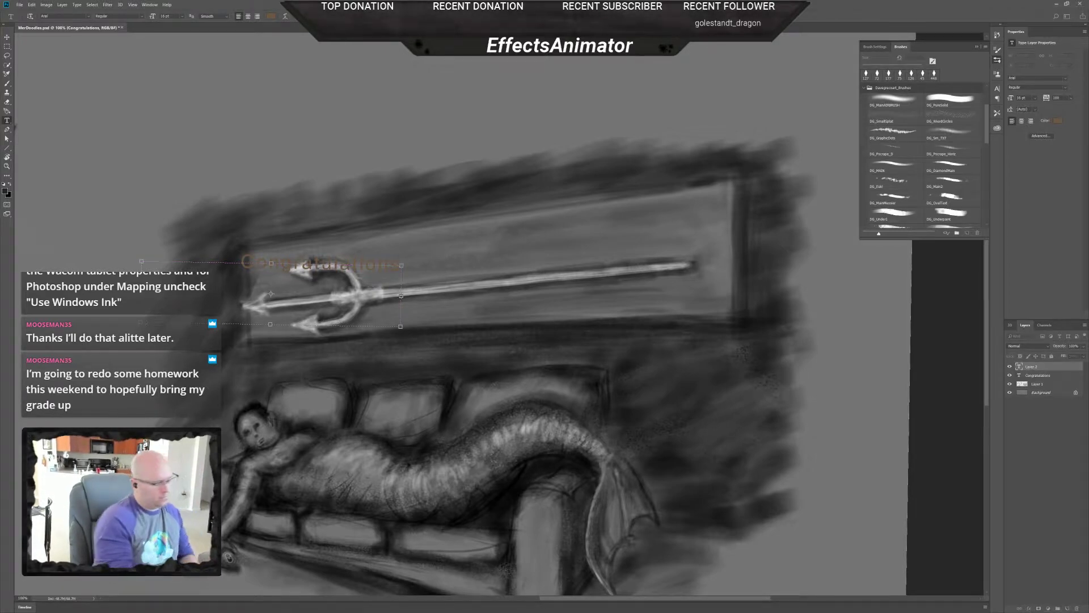
pyautogui.press('Escape')
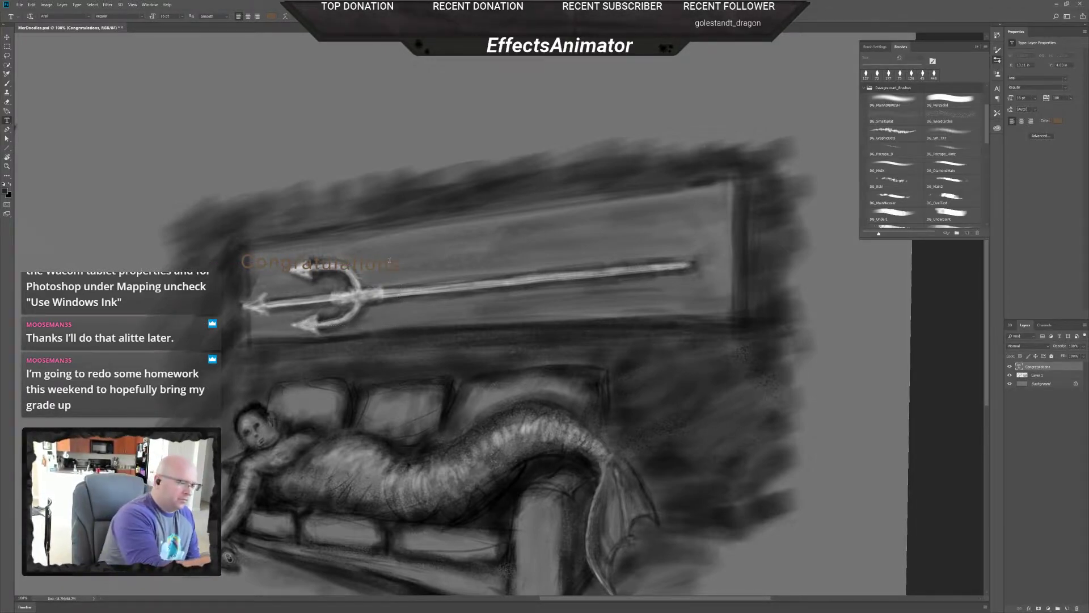
pyautogui.moveTo(400, 264); pyautogui.dragTo(205, 266)
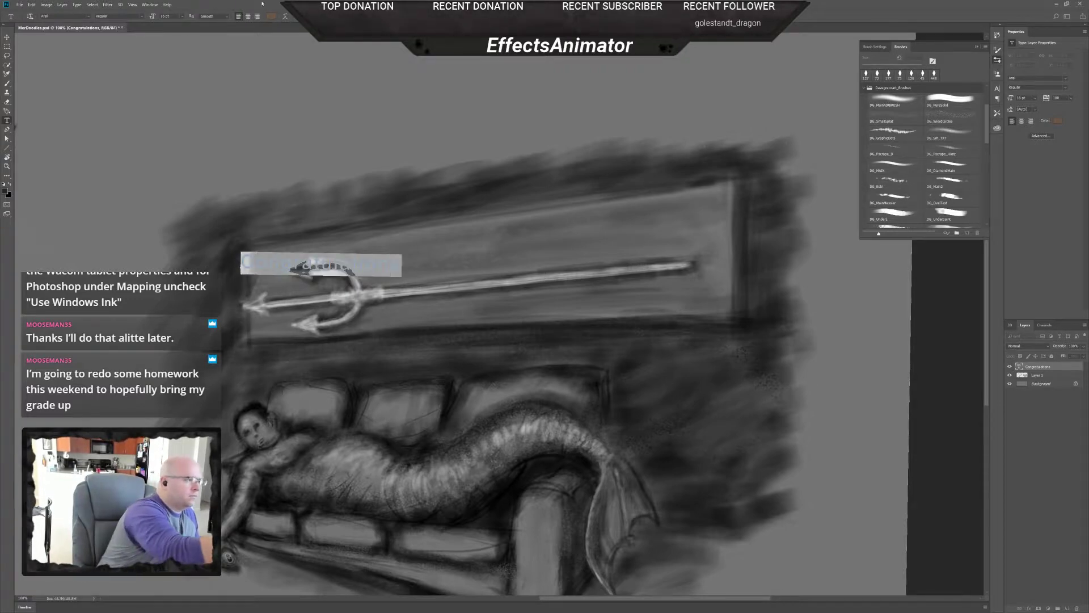
pyautogui.click(271, 16)
pyautogui.write('000000')
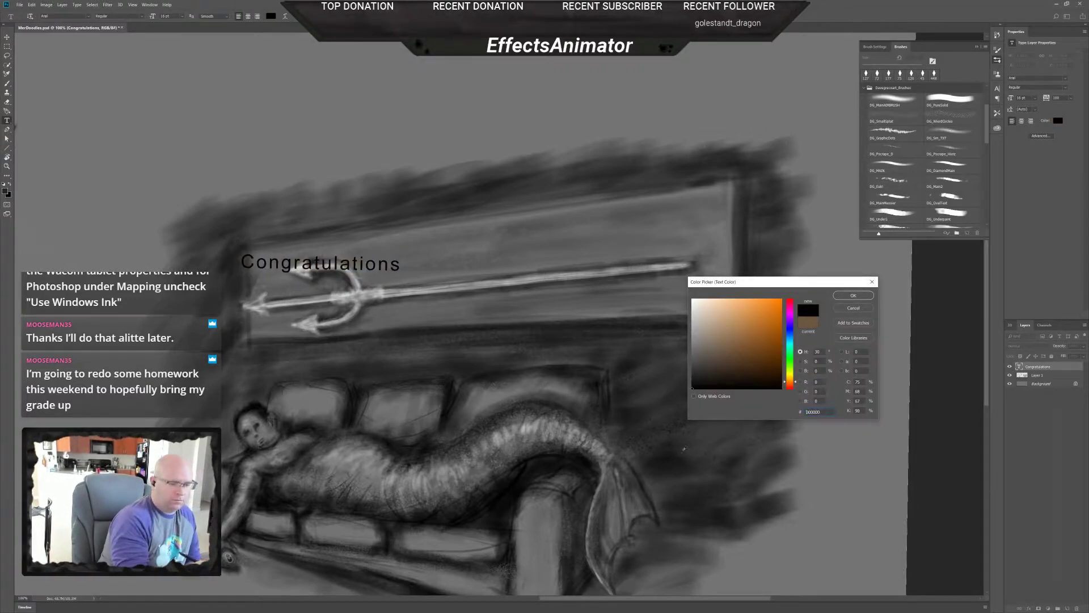
pyautogui.click(852, 295)
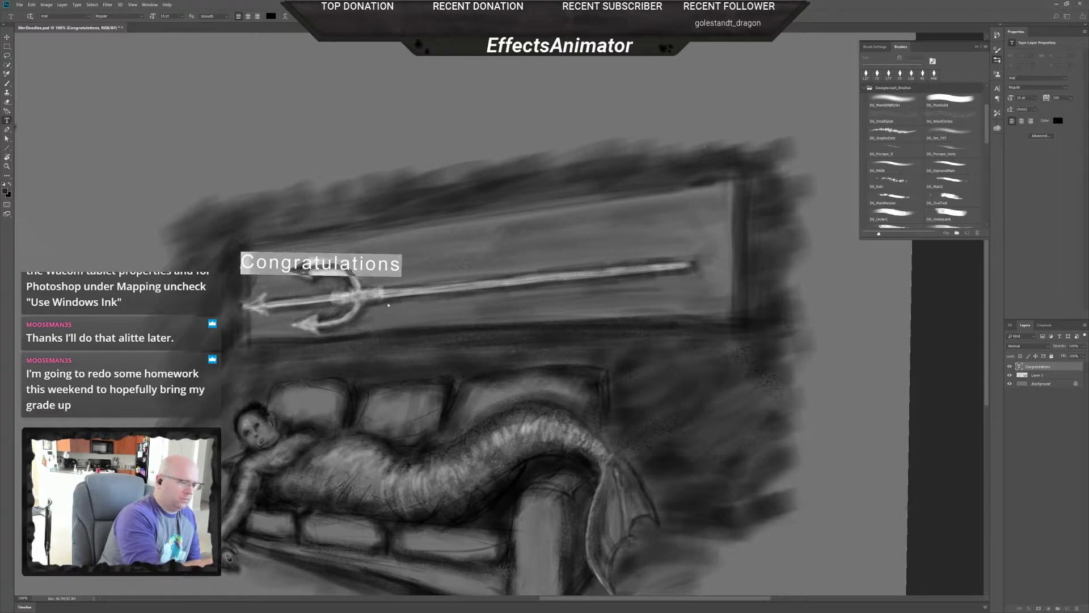
pyautogui.moveTo(396, 281); pyautogui.dragTo(588, 282)
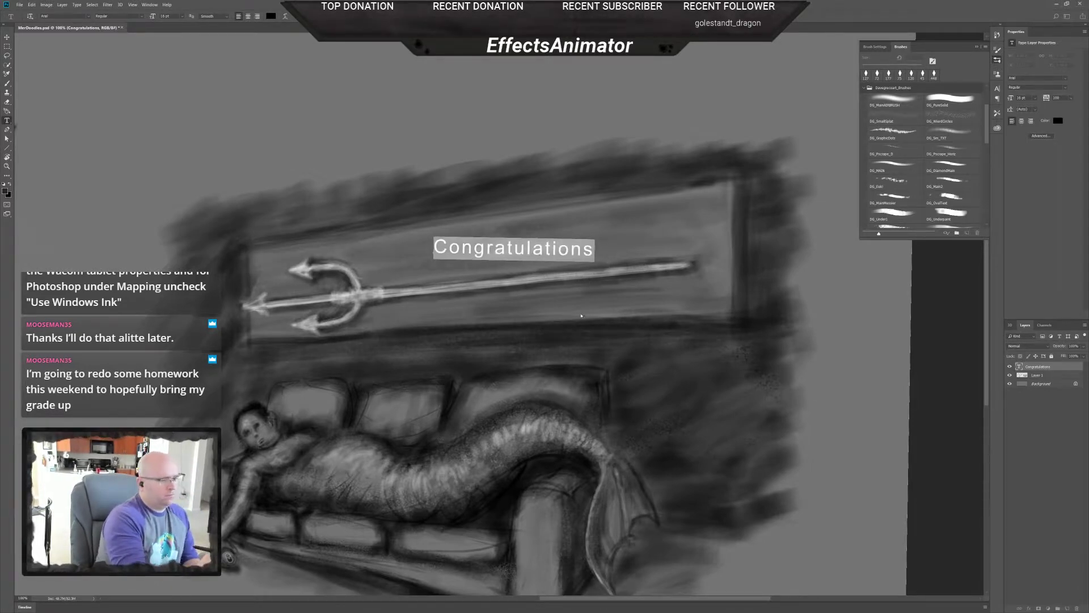
# - Add the lines "on your" and "retirement!" below "Congratulations" and shift the text block slightly up within the frame
pyautogui.click(594, 248)
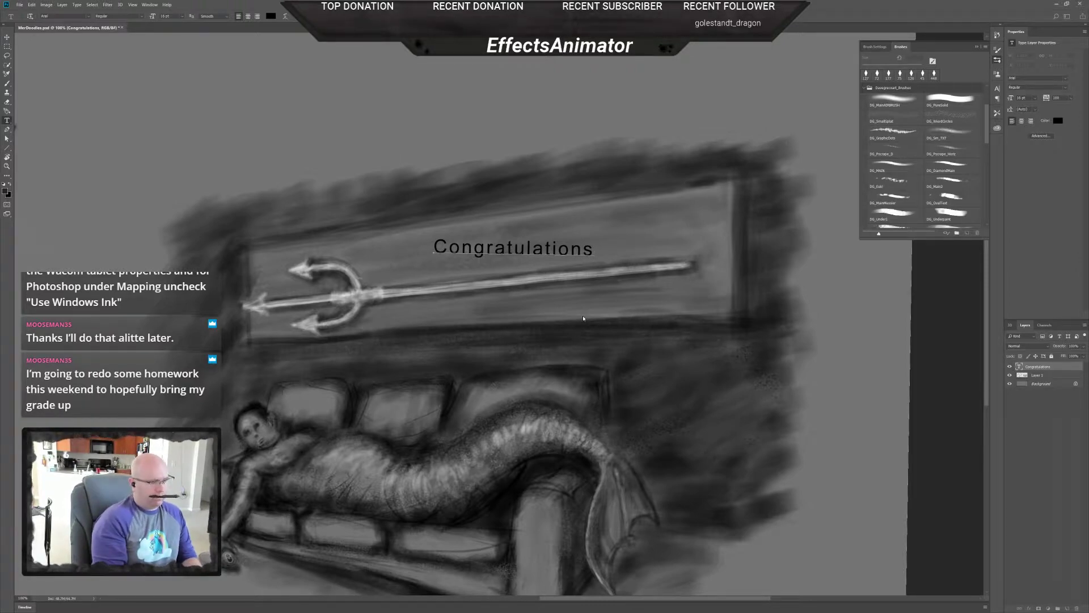
pyautogui.press('Return')
pyautogui.write('on your')
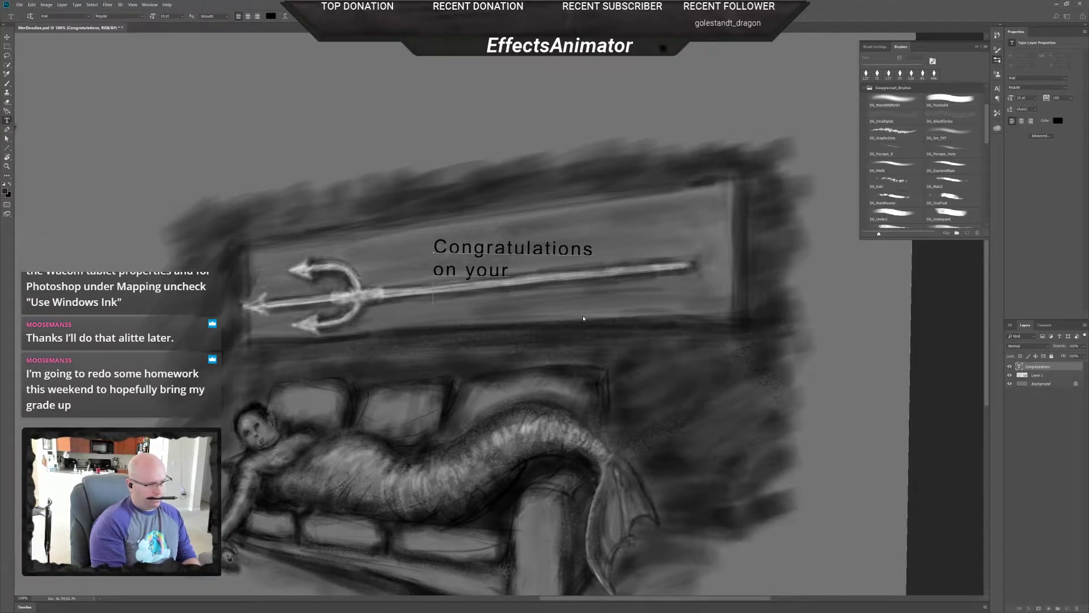
pyautogui.press('Return')
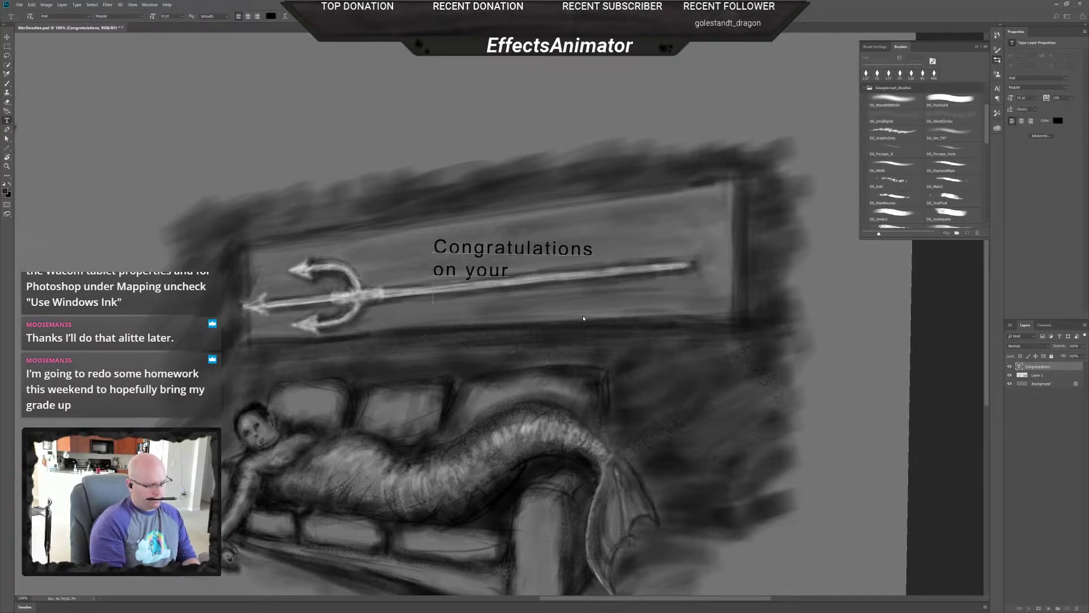
pyautogui.write('retire')
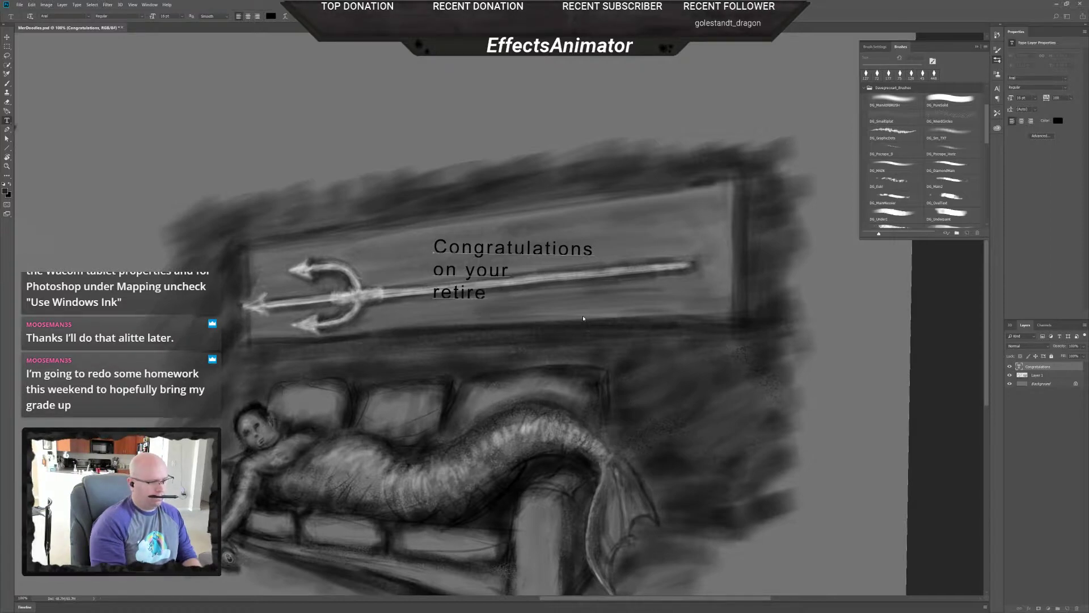
pyautogui.write('ment')
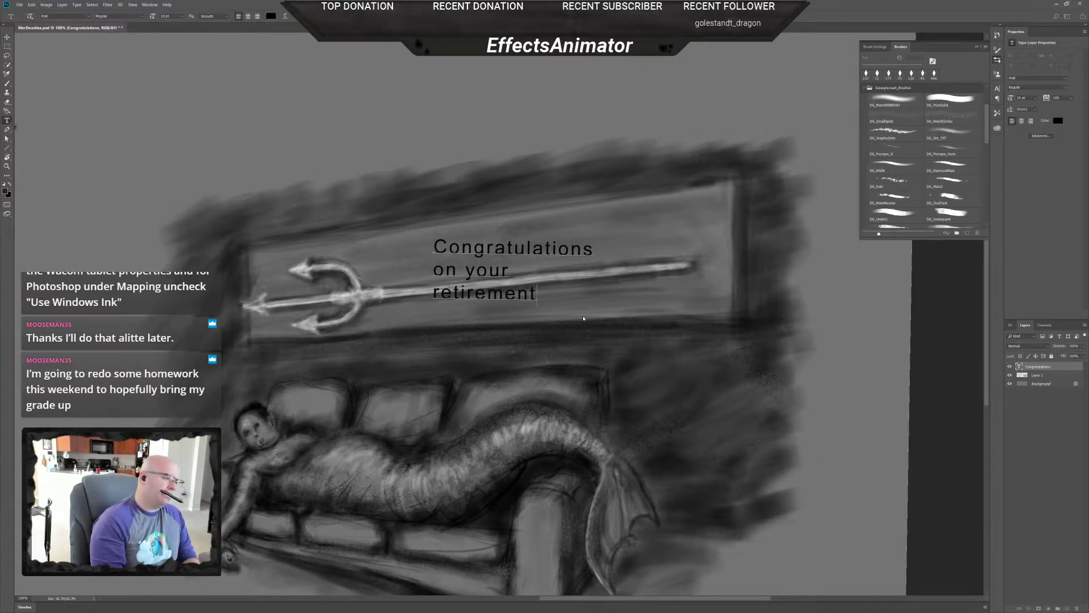
pyautogui.write('!')
pyautogui.moveTo(565, 302); pyautogui.dragTo(580, 284)
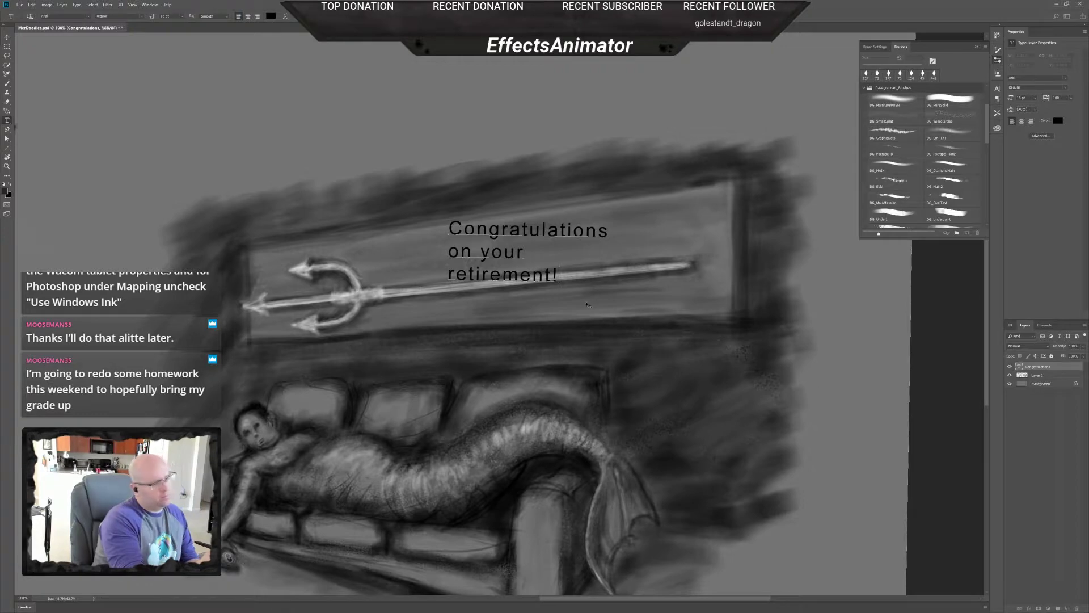
# - Set all three lines of the "Congratulations on your retirement!" text to Bold
pyautogui.moveTo(562, 277); pyautogui.dragTo(406, 205)
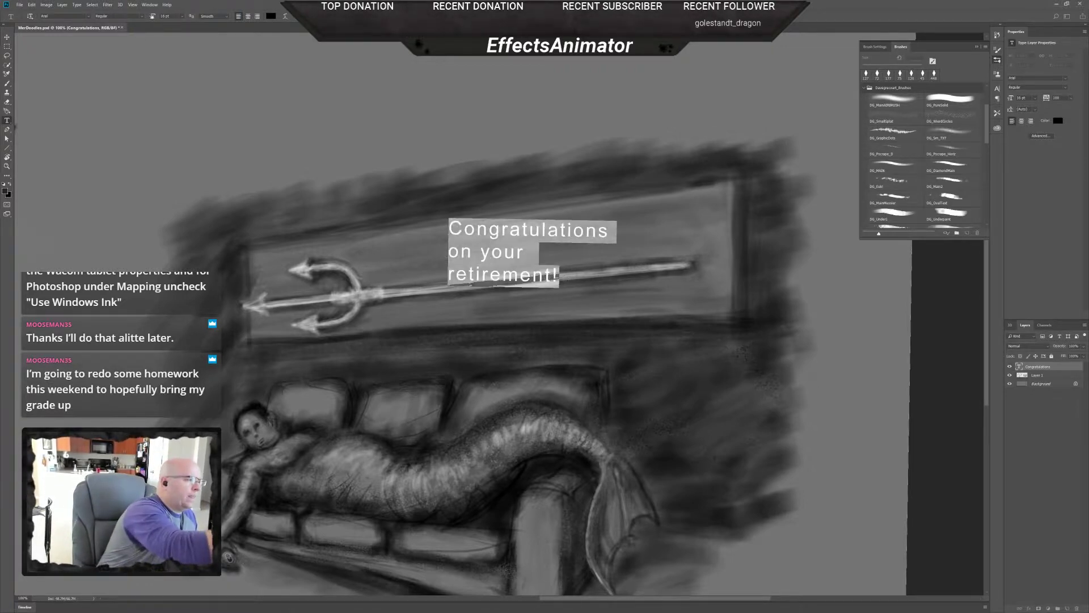
pyautogui.click(119, 16)
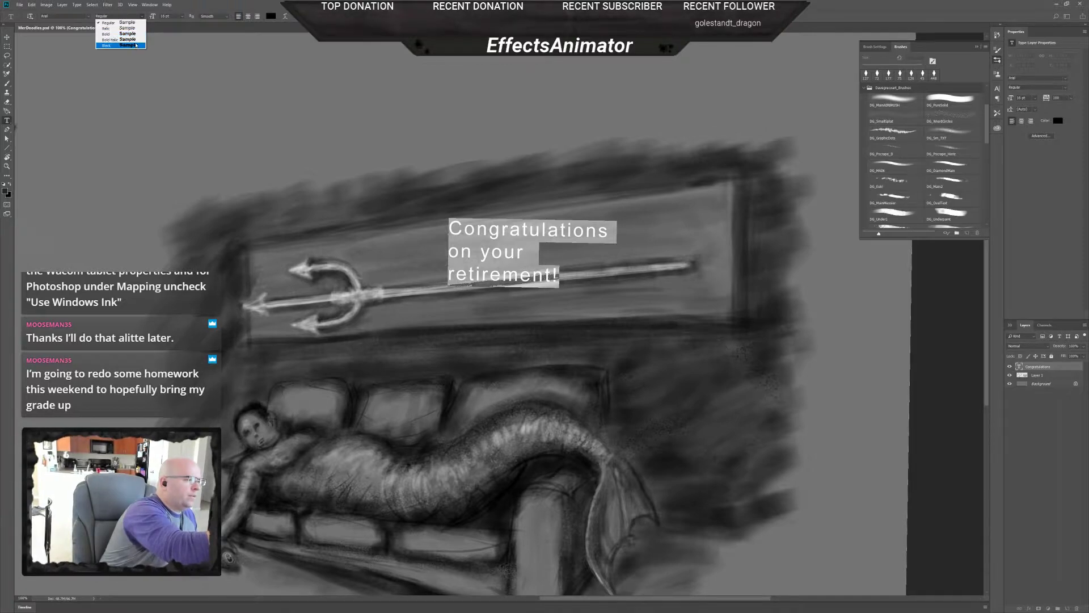
pyautogui.click(138, 35)
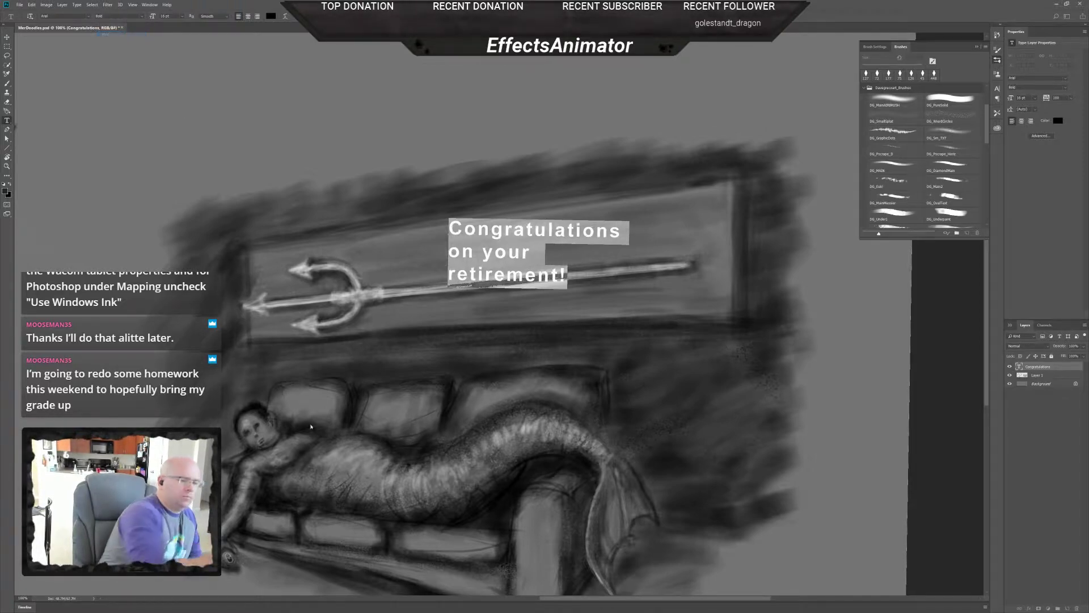
pyautogui.click(601, 336)
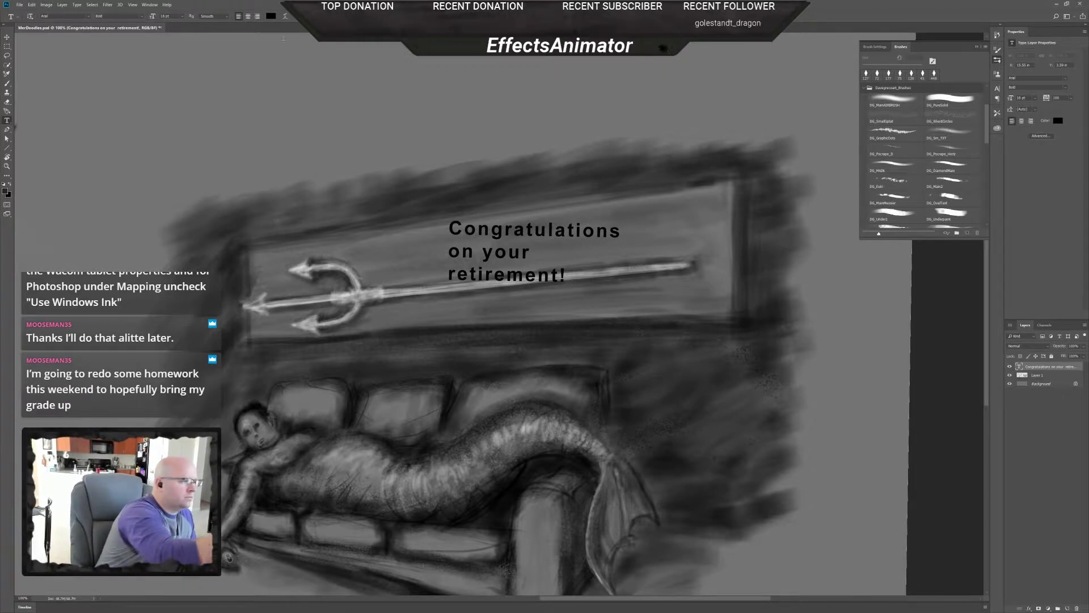
pyautogui.click(285, 16)
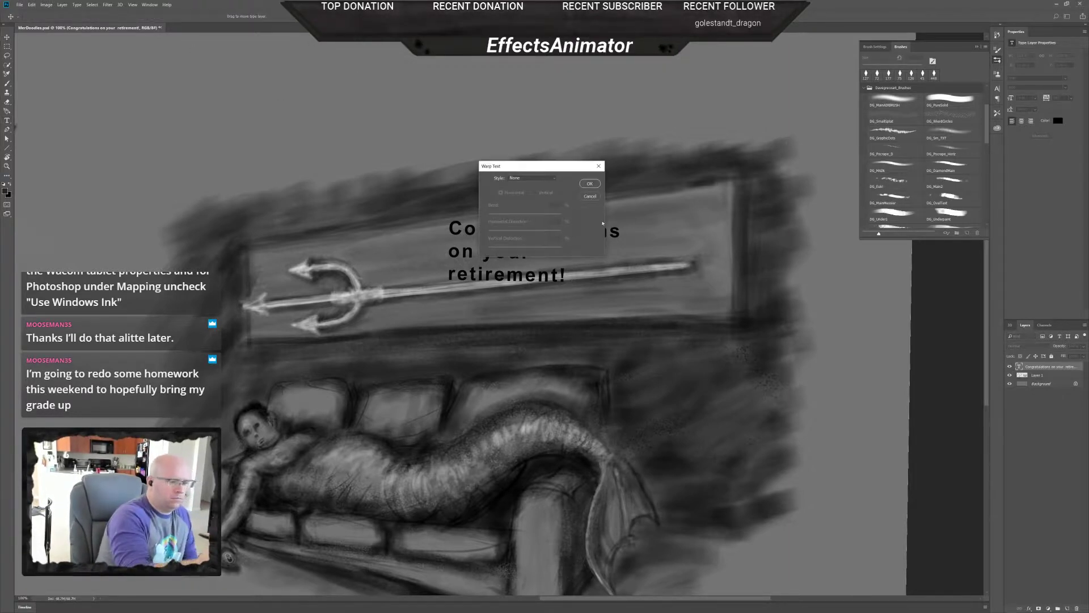
pyautogui.moveTo(561, 166); pyautogui.dragTo(673, 144)
pyautogui.click(644, 155)
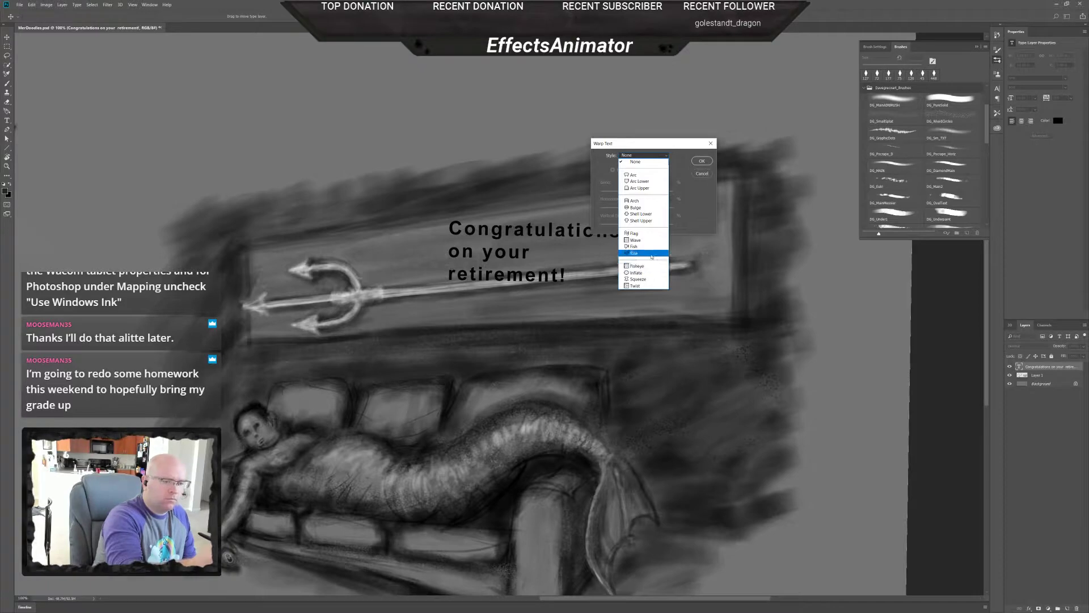
pyautogui.click(680, 162)
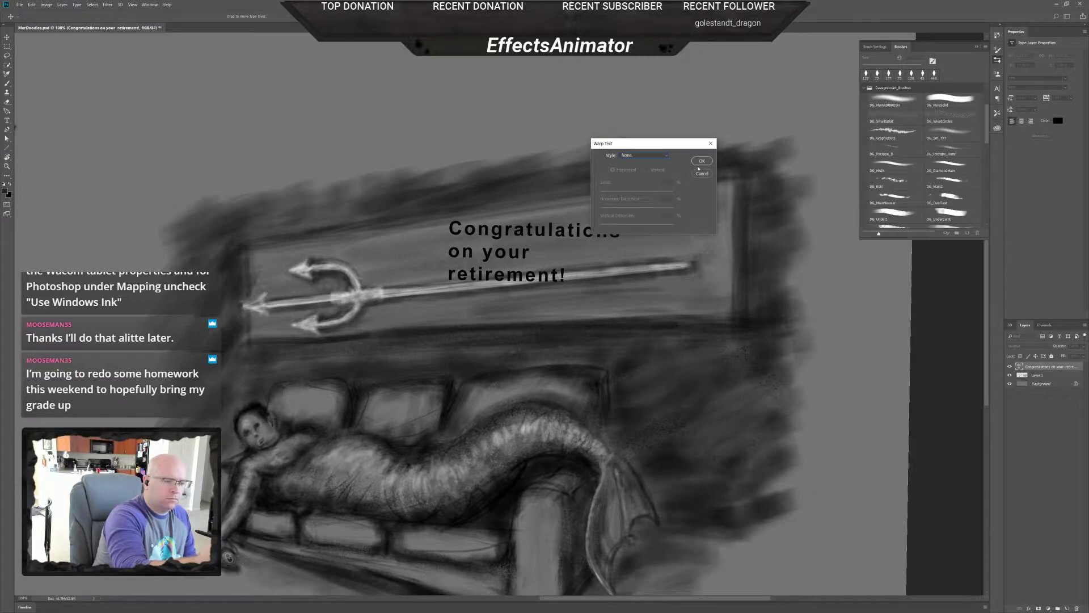
pyautogui.click(652, 155)
pyautogui.click(636, 166)
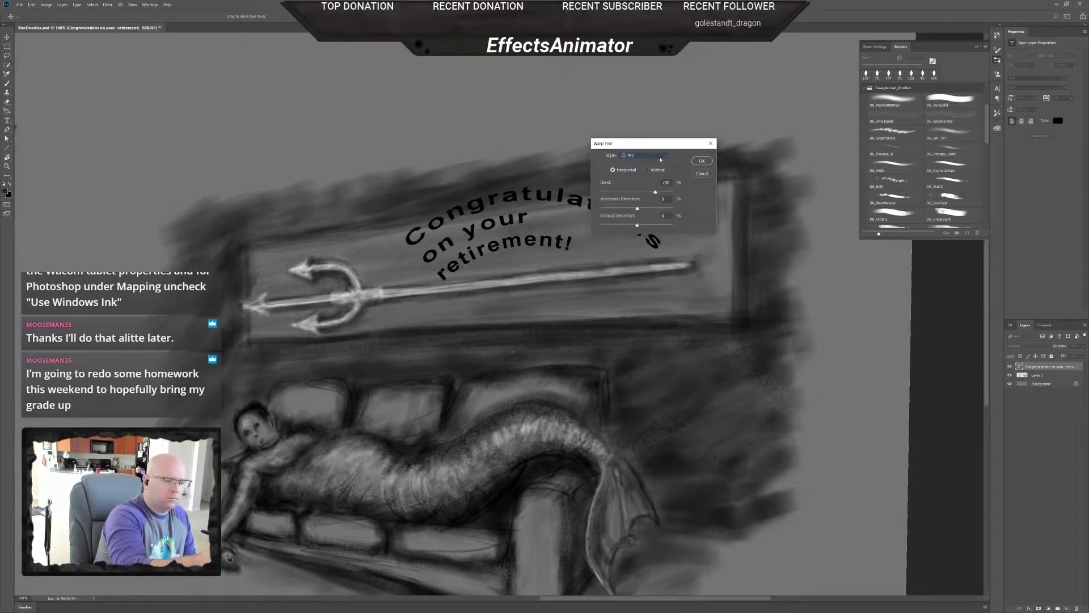
pyautogui.click(665, 157)
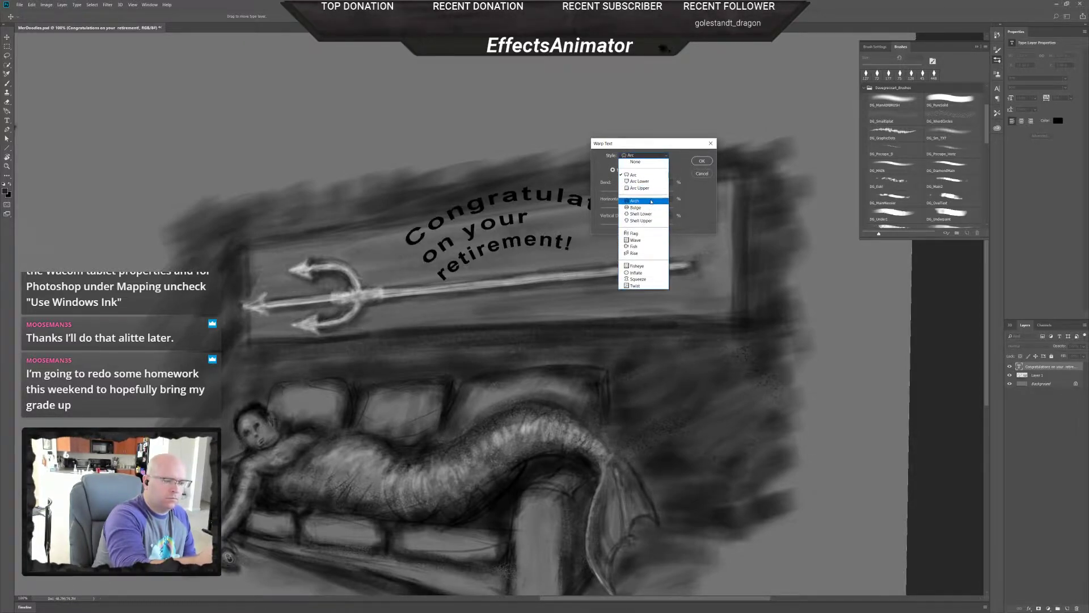
pyautogui.click(651, 197)
pyautogui.click(659, 156)
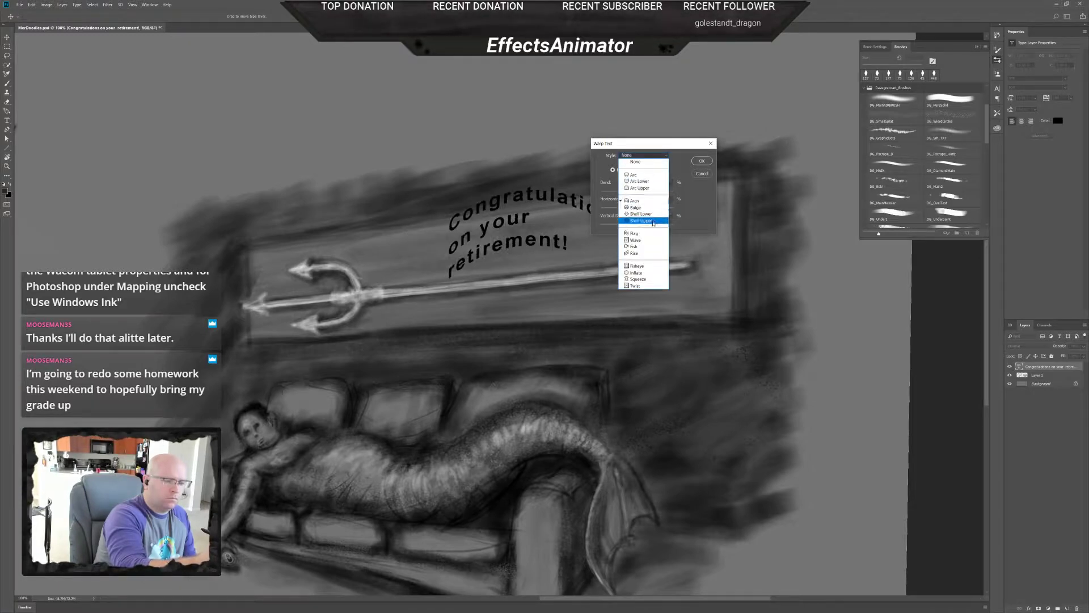
pyautogui.click(705, 174)
pyautogui.click(704, 173)
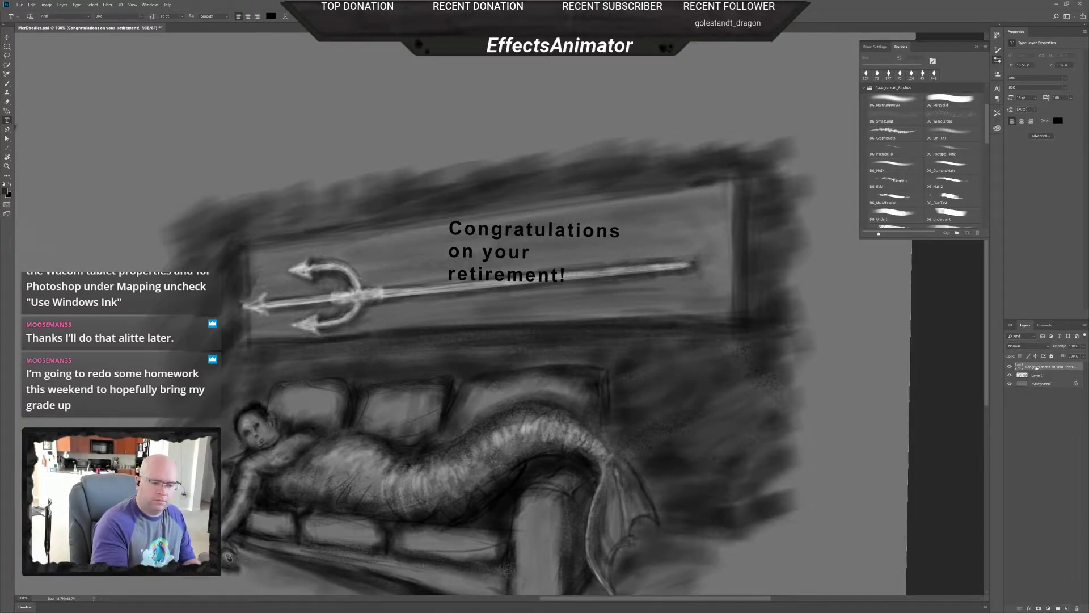
# - Rasterize the "Congratulations on your retirement!" text layer and rotate it slightly counterclockwise to follow the frame's slope
pyautogui.rightClick(1037, 367)
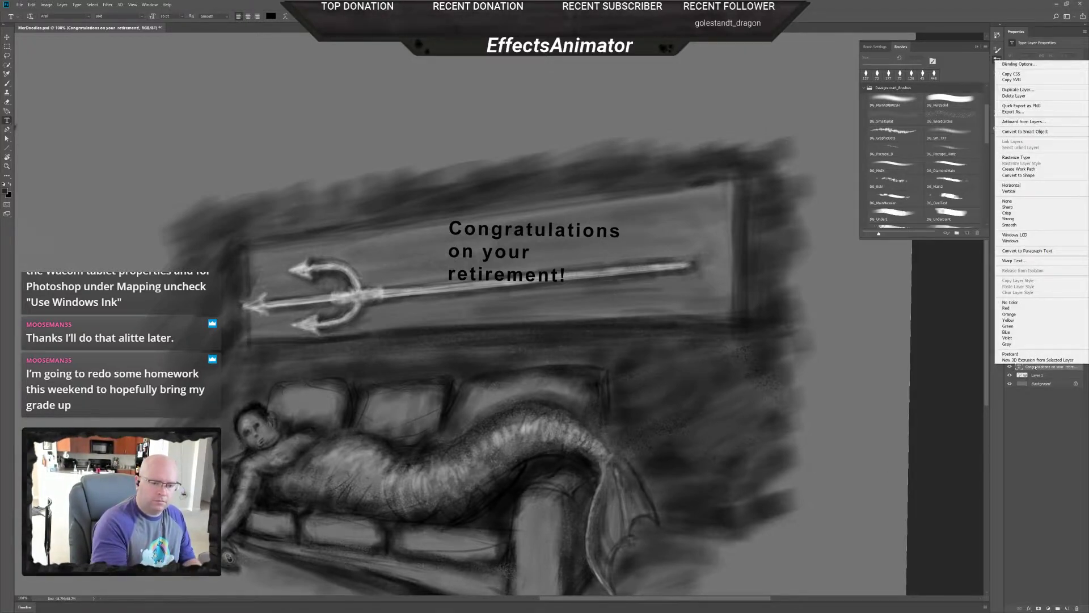
pyautogui.click(1015, 157)
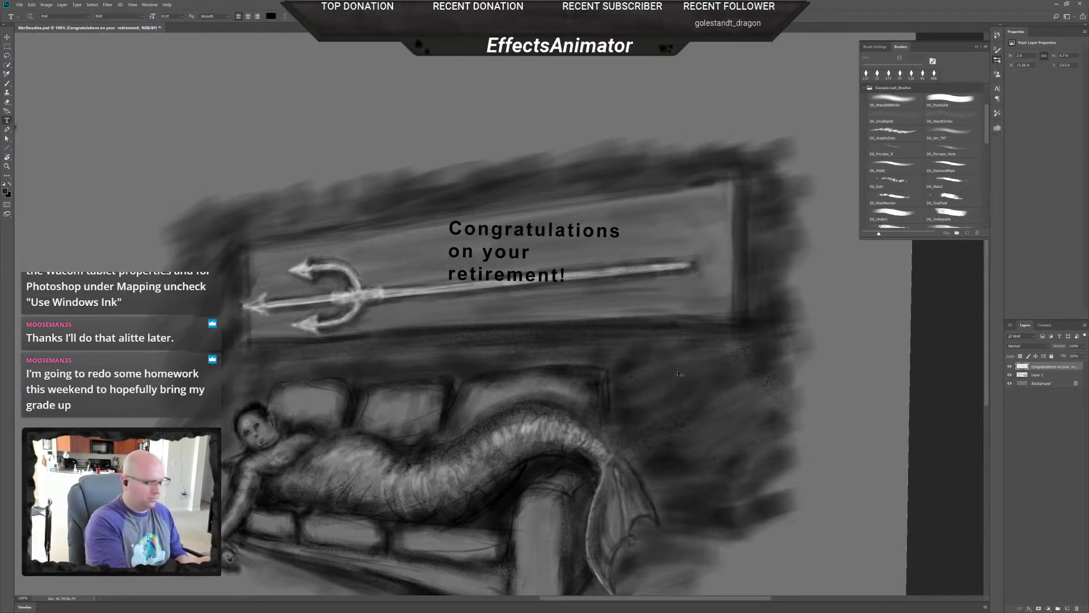
pyautogui.hotkey('ctrl', 't')
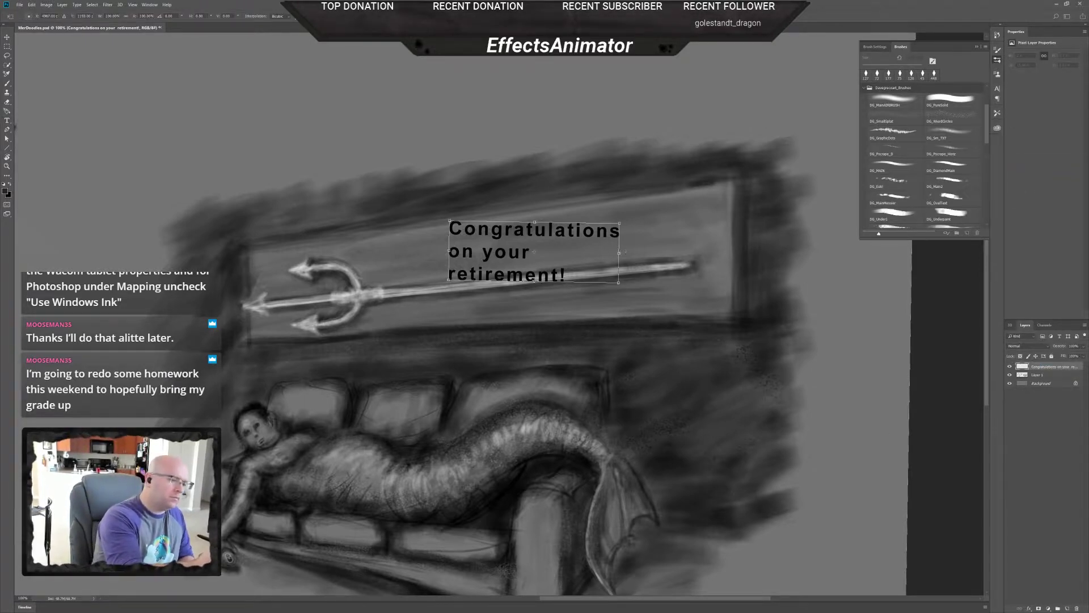
pyautogui.moveTo(625, 252); pyautogui.dragTo(626, 242)
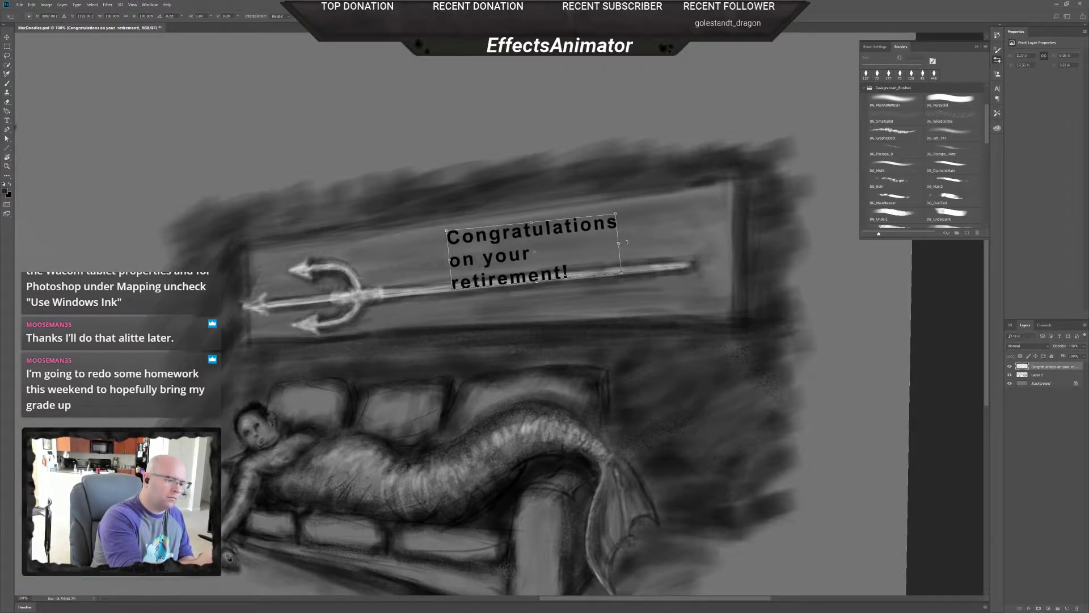
# - Distort the text block to widen toward its right side for perspective, and move it to the right end of the framed panel
pyautogui.rightClick(628, 243)
pyautogui.click(653, 279)
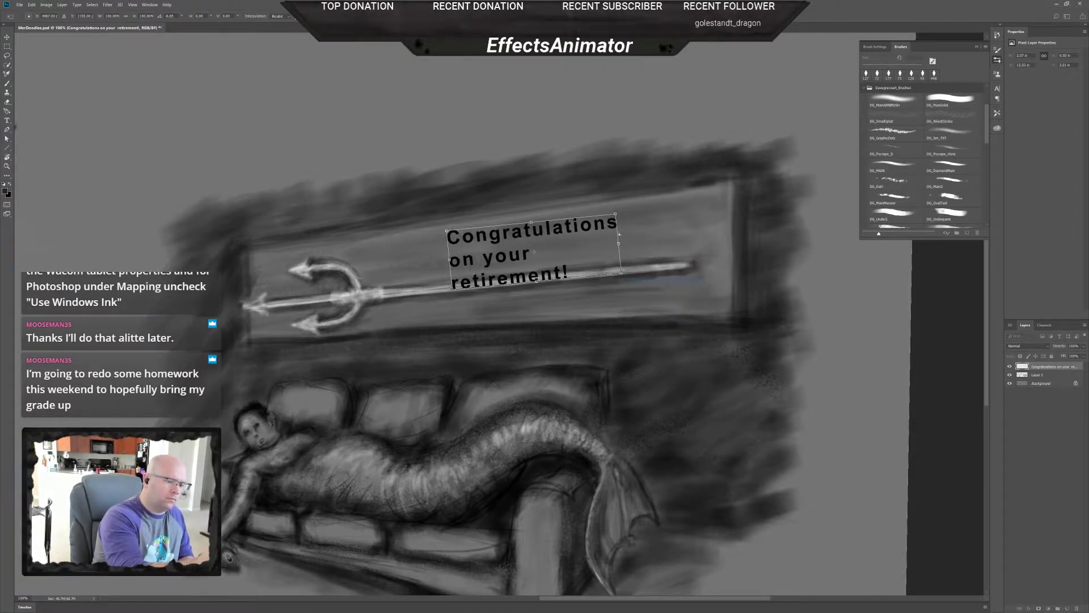
pyautogui.moveTo(616, 216); pyautogui.dragTo(615, 208)
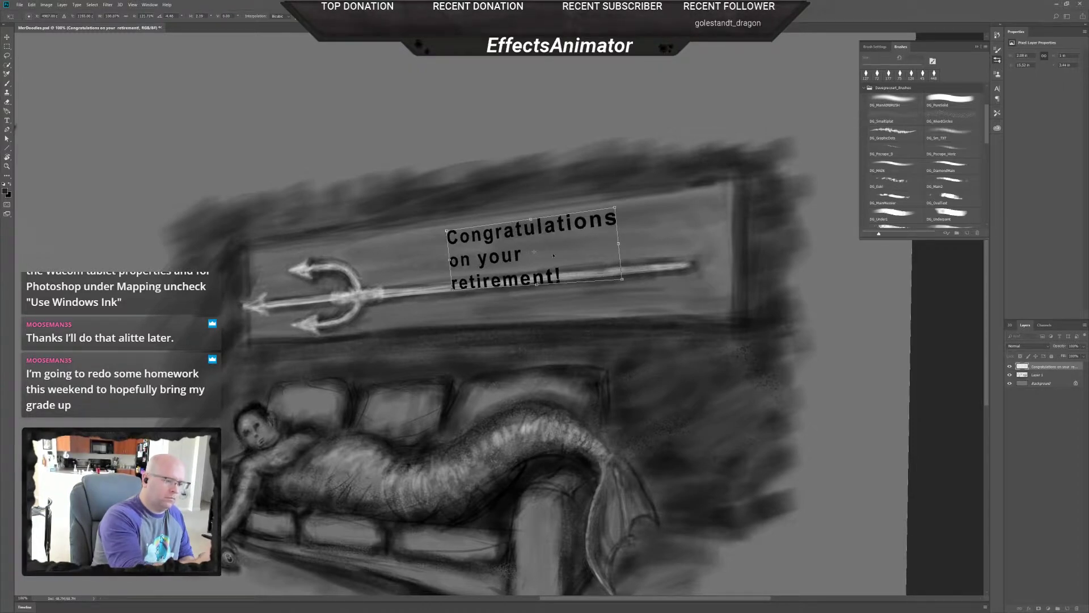
pyautogui.moveTo(553, 256); pyautogui.dragTo(662, 256)
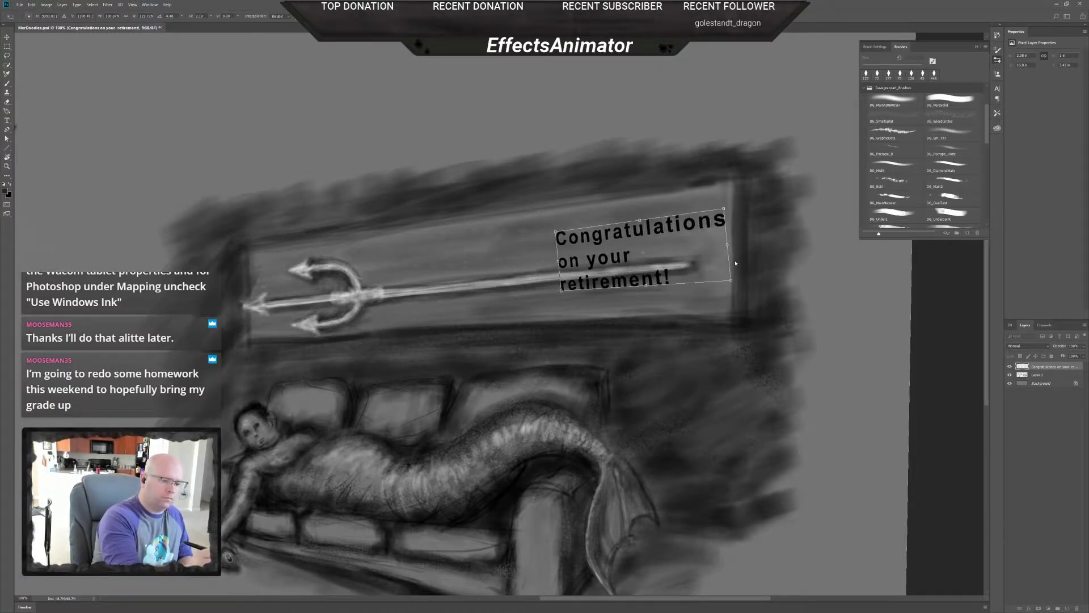
pyautogui.moveTo(645, 287); pyautogui.dragTo(639, 287)
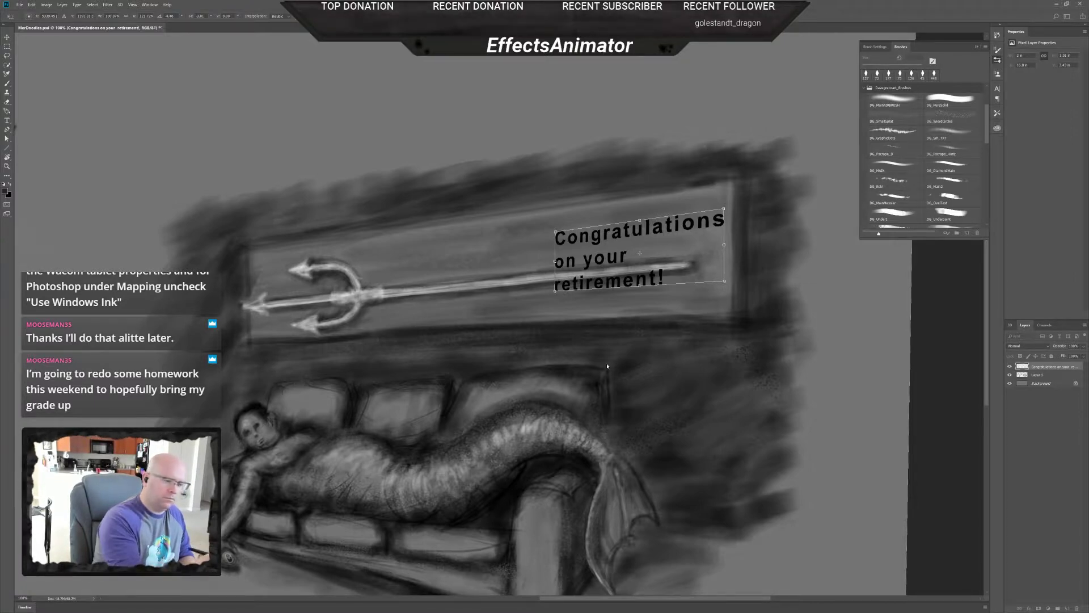
# - Raise the text block toward the frame's upper right corner and skew it so its side edges run nearly vertical
pyautogui.moveTo(693, 262); pyautogui.dragTo(711, 276)
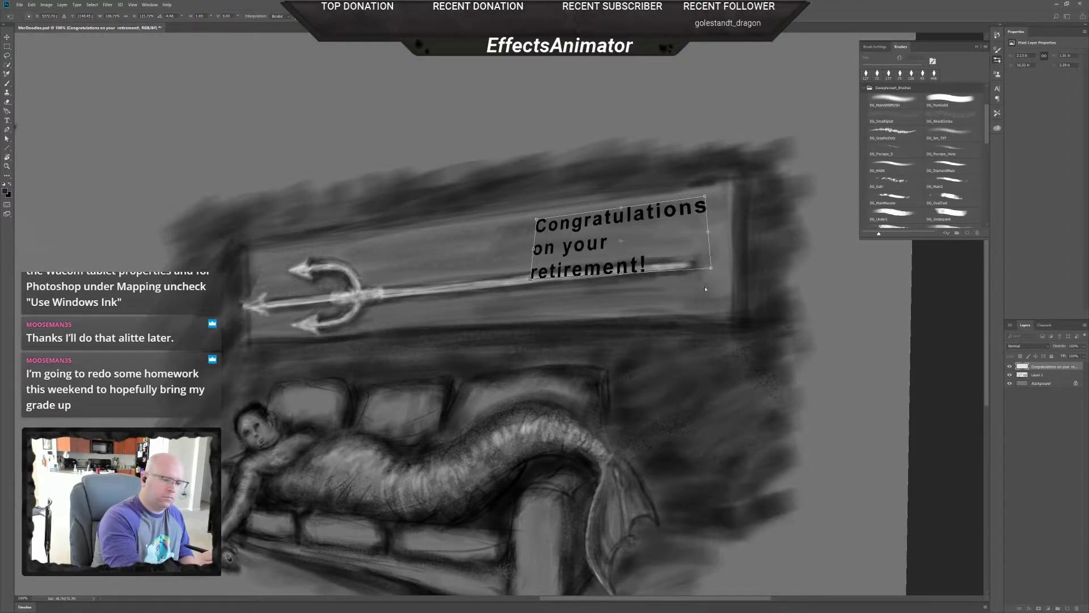
pyautogui.hotkey('ctrl', 'z')
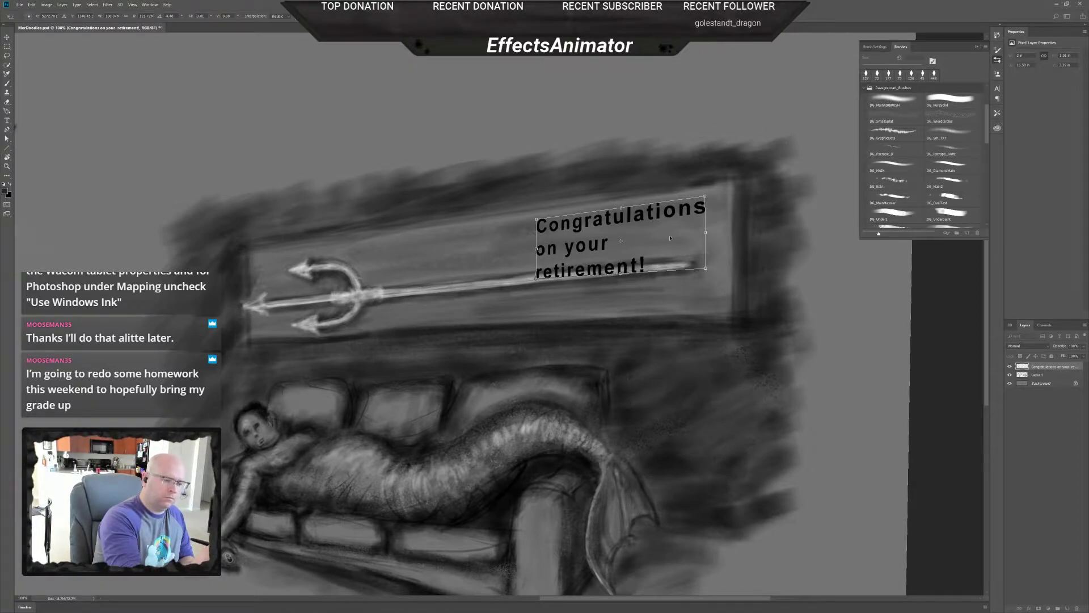
pyautogui.moveTo(623, 275); pyautogui.dragTo(626, 282)
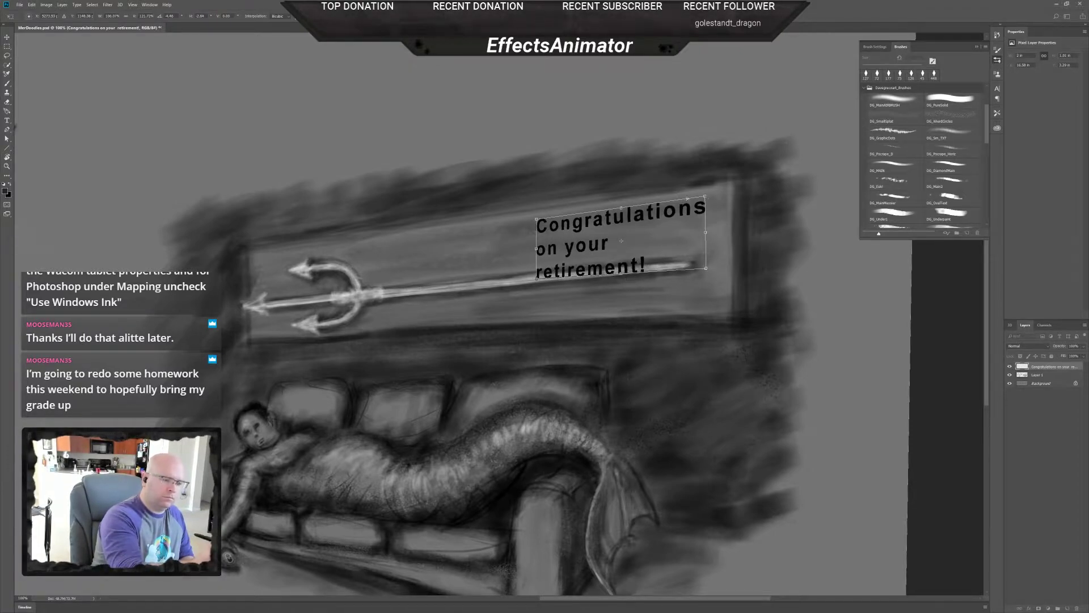
pyautogui.moveTo(654, 204); pyautogui.dragTo(656, 204)
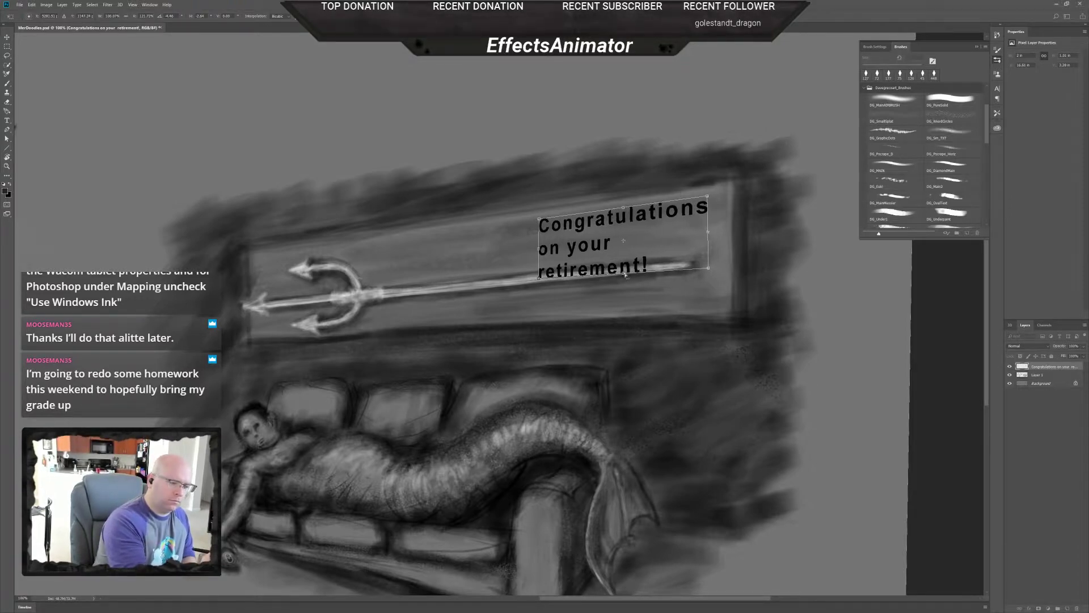
pyautogui.moveTo(625, 275); pyautogui.dragTo(643, 275)
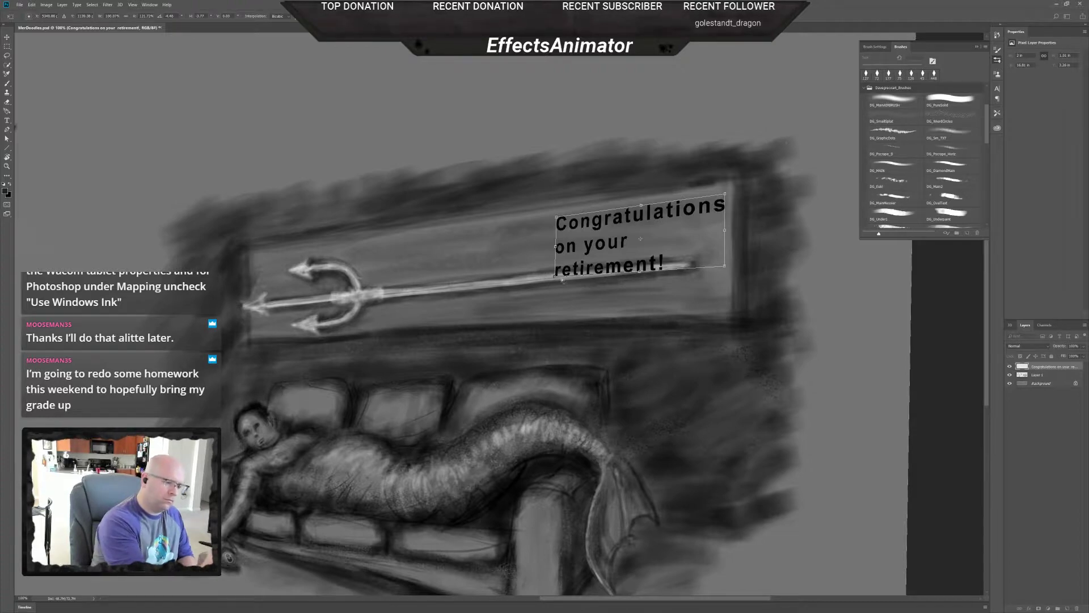
# - Fine-tune the corners and edges of the text block to match the frame's perspective, and apply the transformation
pyautogui.moveTo(561, 279); pyautogui.dragTo(557, 276)
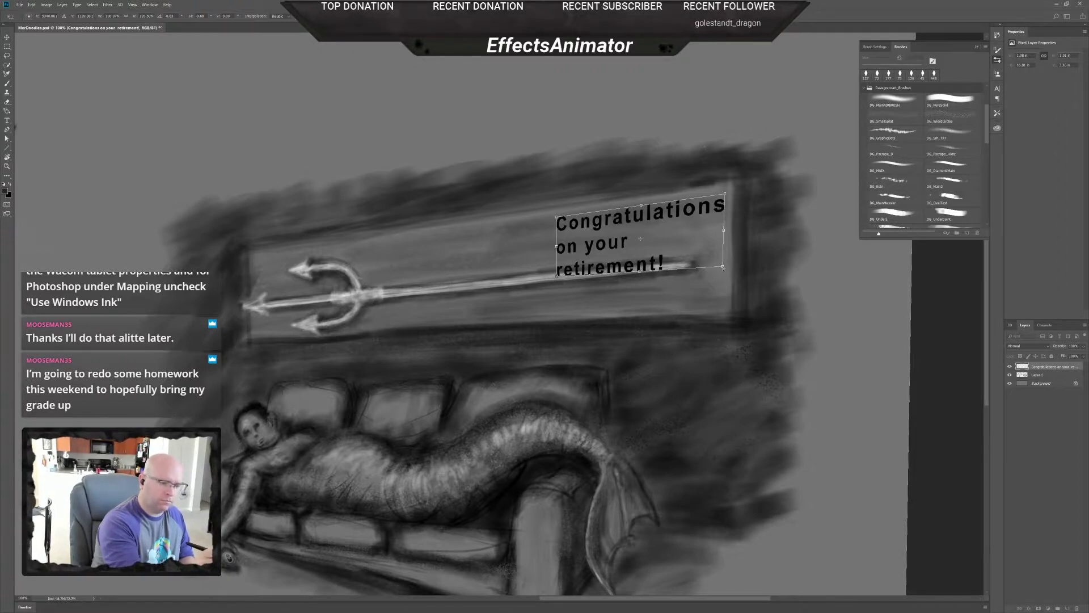
pyautogui.moveTo(642, 273); pyautogui.dragTo(644, 280)
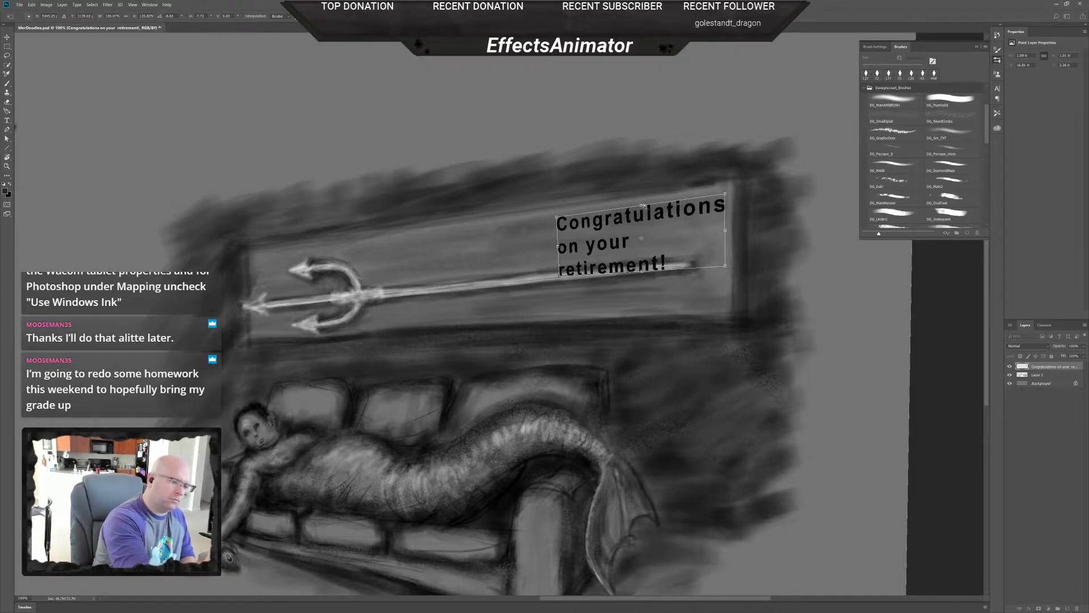
pyautogui.moveTo(557, 218); pyautogui.dragTo(557, 216)
pyautogui.moveTo(642, 206); pyautogui.dragTo(652, 200)
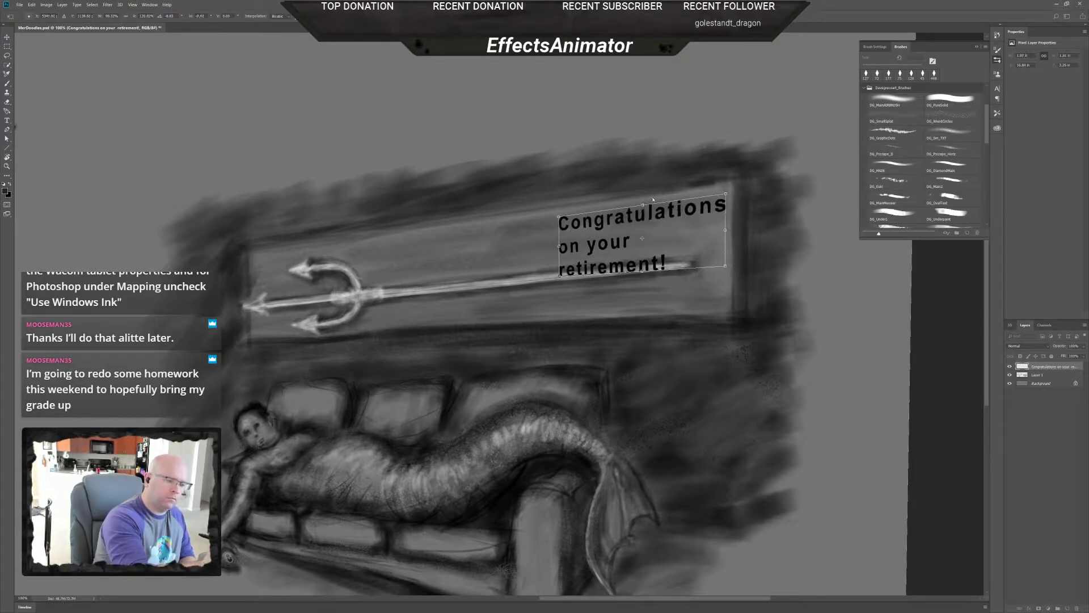
pyautogui.moveTo(726, 193); pyautogui.dragTo(724, 194)
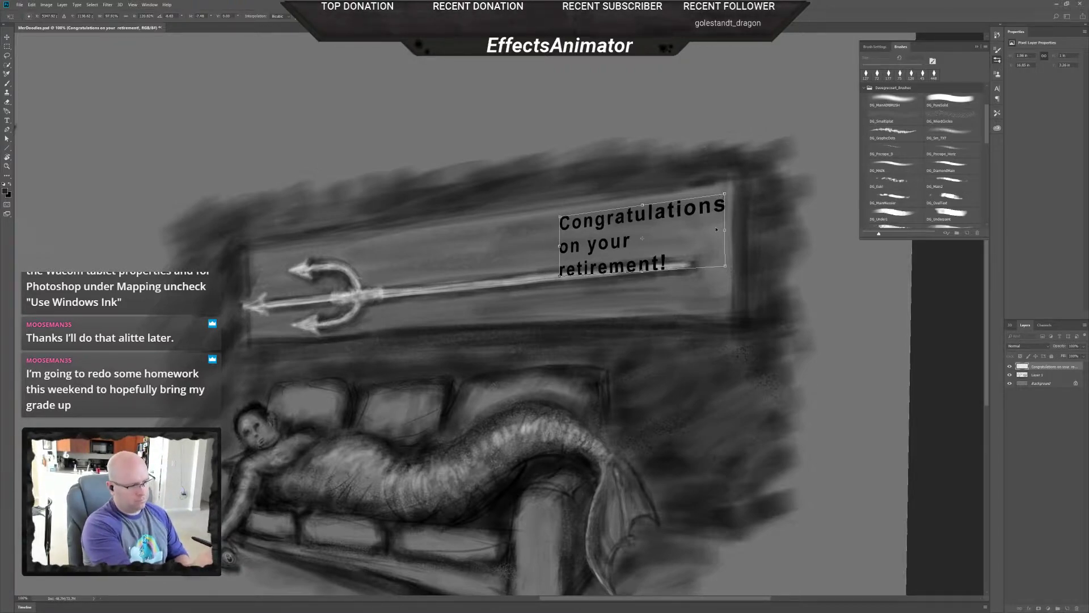
pyautogui.press('Return')
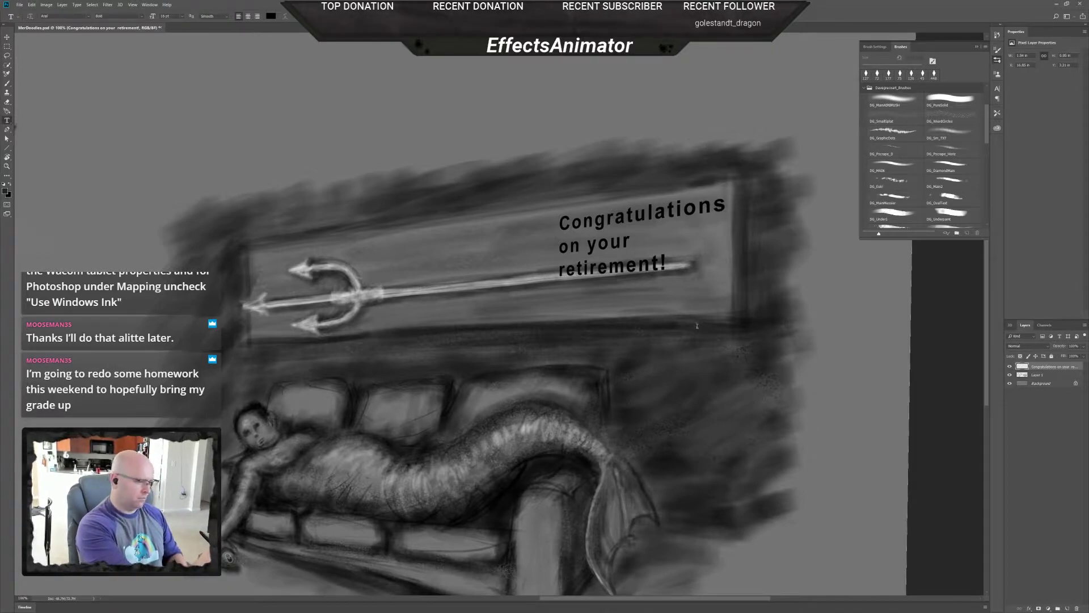
# - Scale the text block down to about 83% and place it just above the trident shaft's right end
pyautogui.hotkey('ctrl', 't')
pyautogui.moveTo(641, 278); pyautogui.dragTo(643, 304)
pyautogui.hotkey('ctrl', 'z')
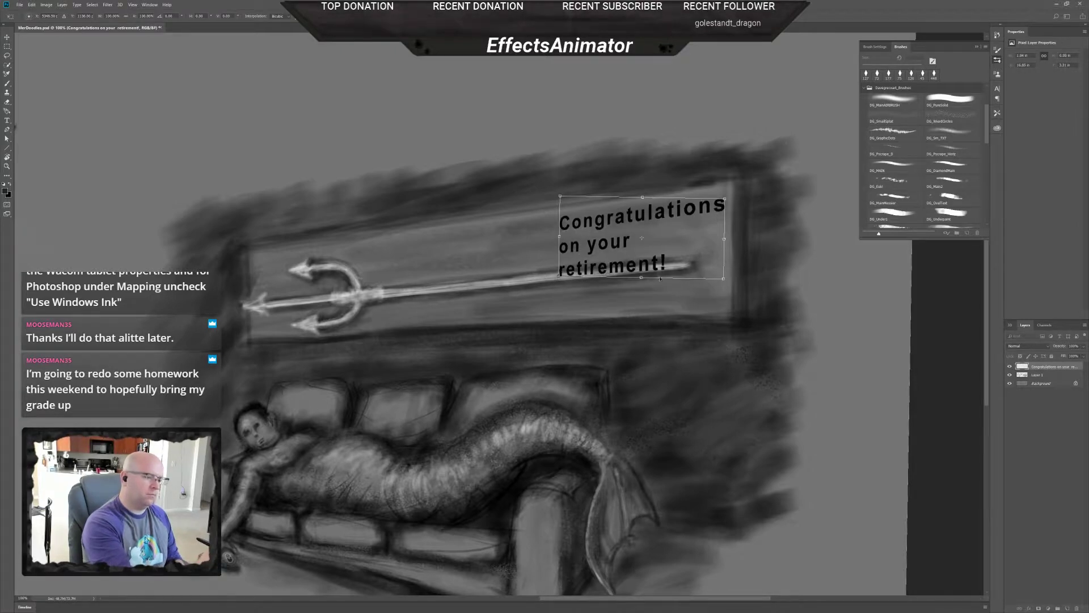
pyautogui.moveTo(672, 258)
pyautogui.mouseDown()
pyautogui.moveTo(670, 275)
pyautogui.moveTo(665, 255)
pyautogui.mouseUp()
pyautogui.moveTo(718, 194); pyautogui.dragTo(691, 207)
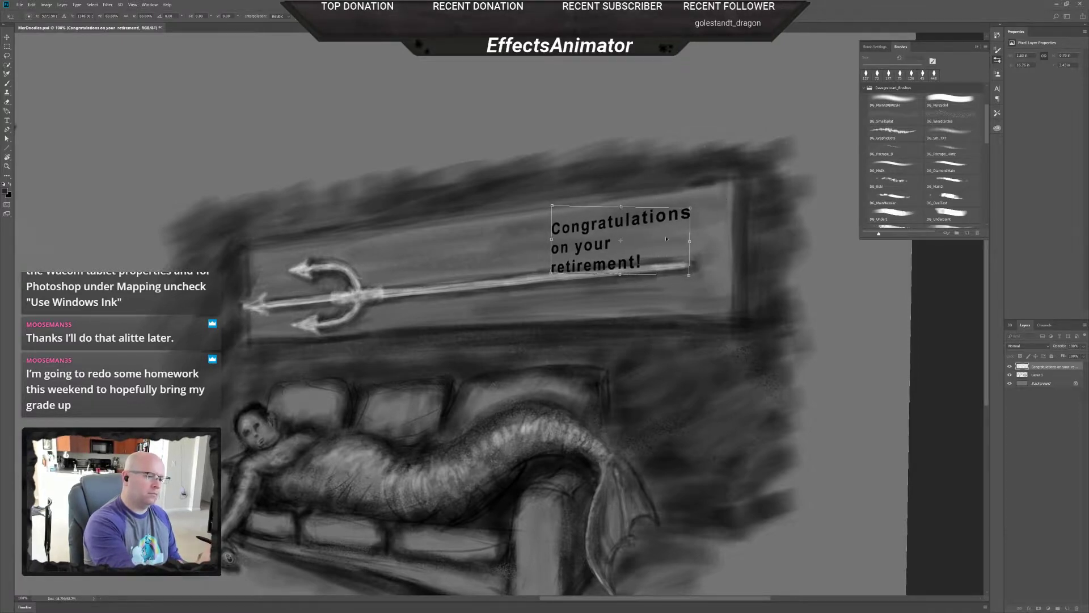
pyautogui.moveTo(663, 243); pyautogui.dragTo(718, 269)
pyautogui.press('Return')
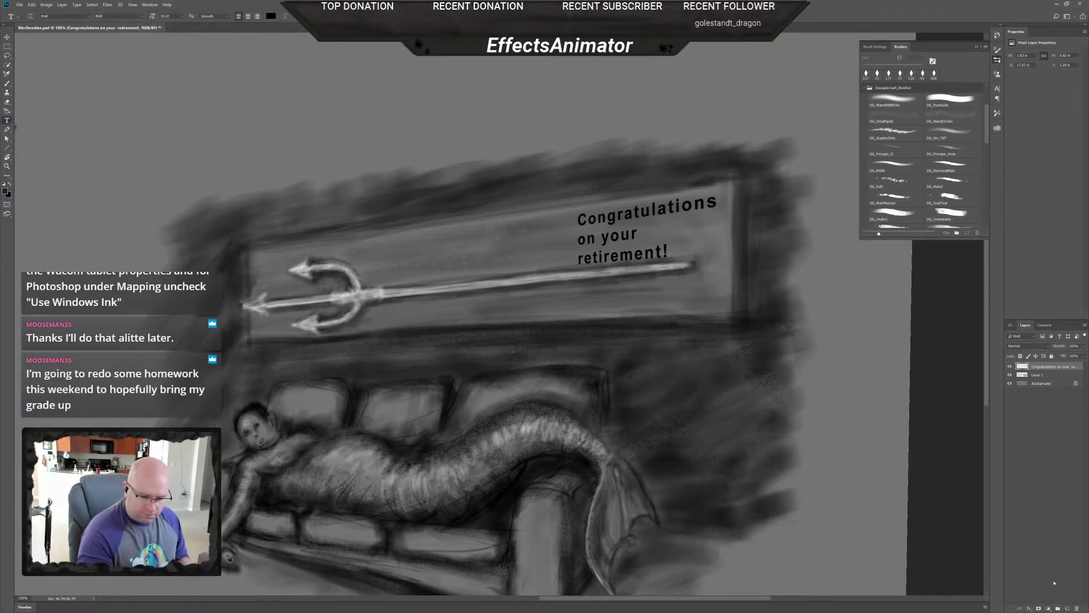
# - Add a Bevel & Emboss effect to the congratulations text layer and increase the bevel's depth
pyautogui.click(1029, 608)
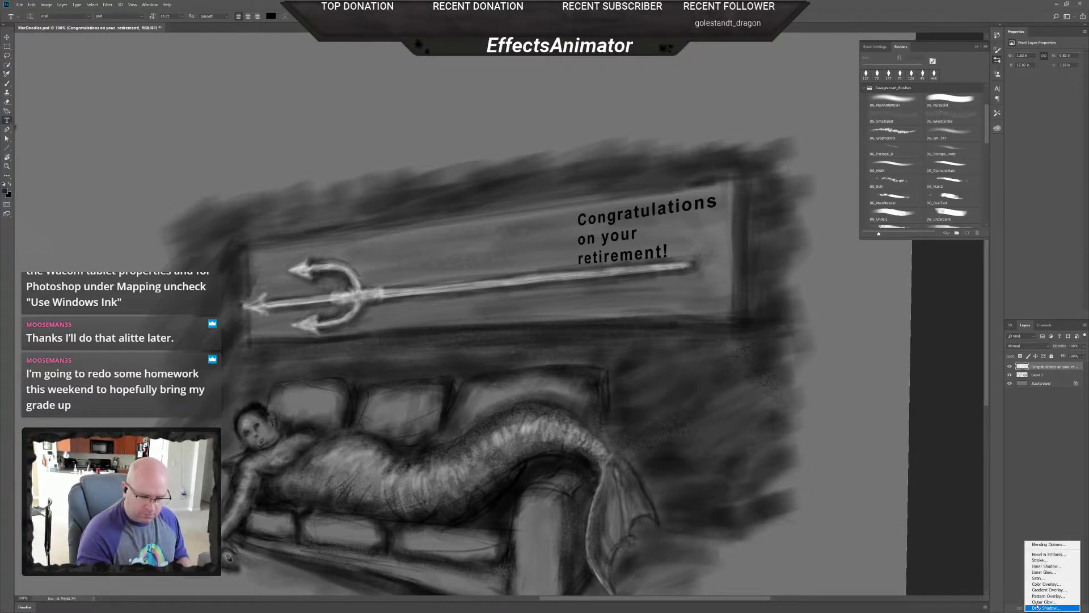
pyautogui.click(1052, 563)
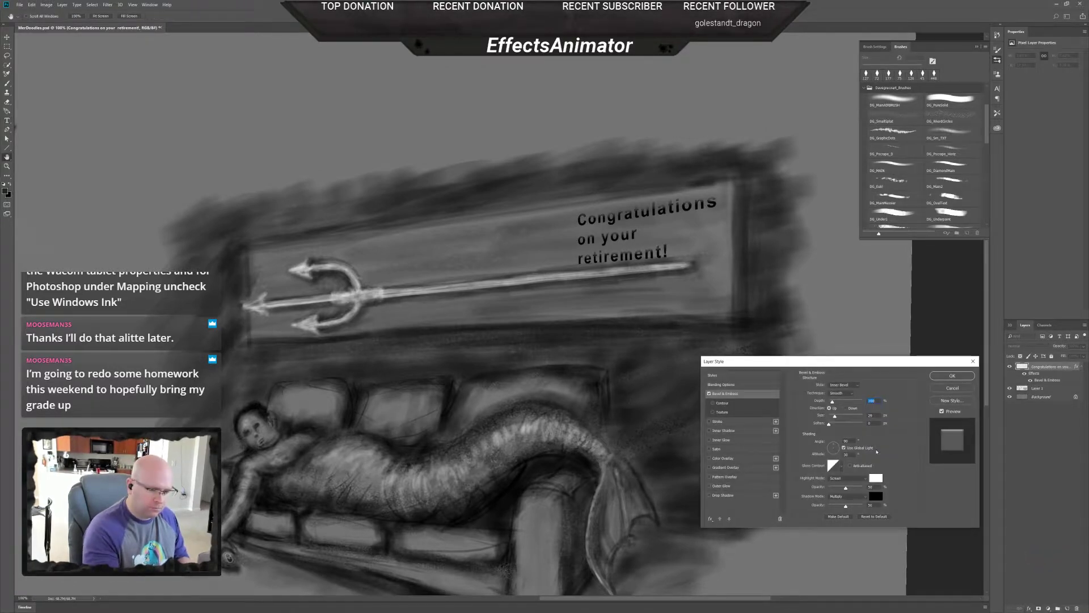
pyautogui.moveTo(849, 364); pyautogui.dragTo(778, 330)
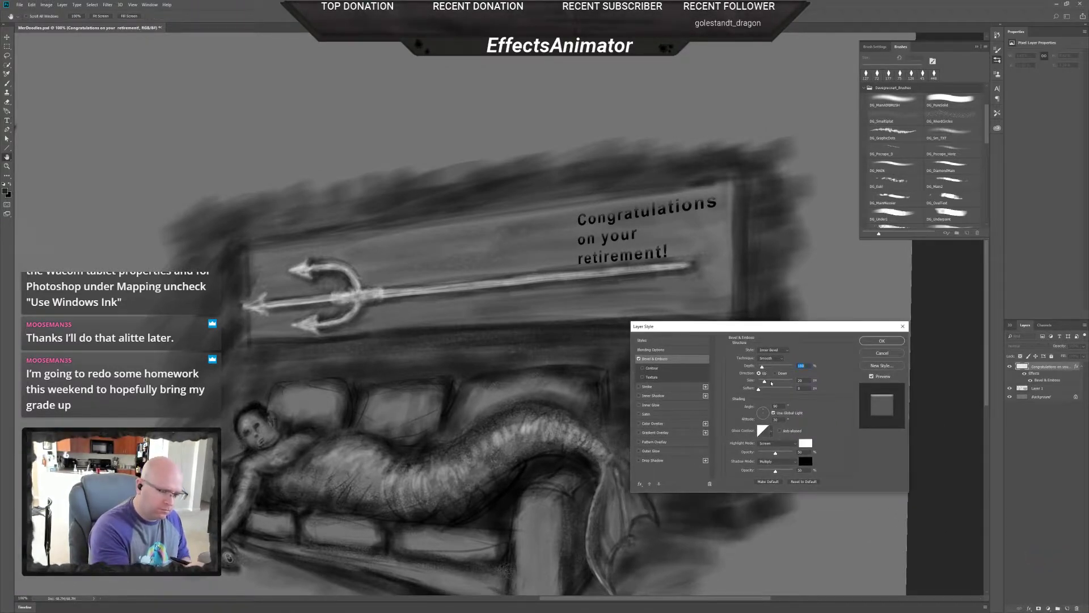
pyautogui.moveTo(762, 368); pyautogui.dragTo(768, 367)
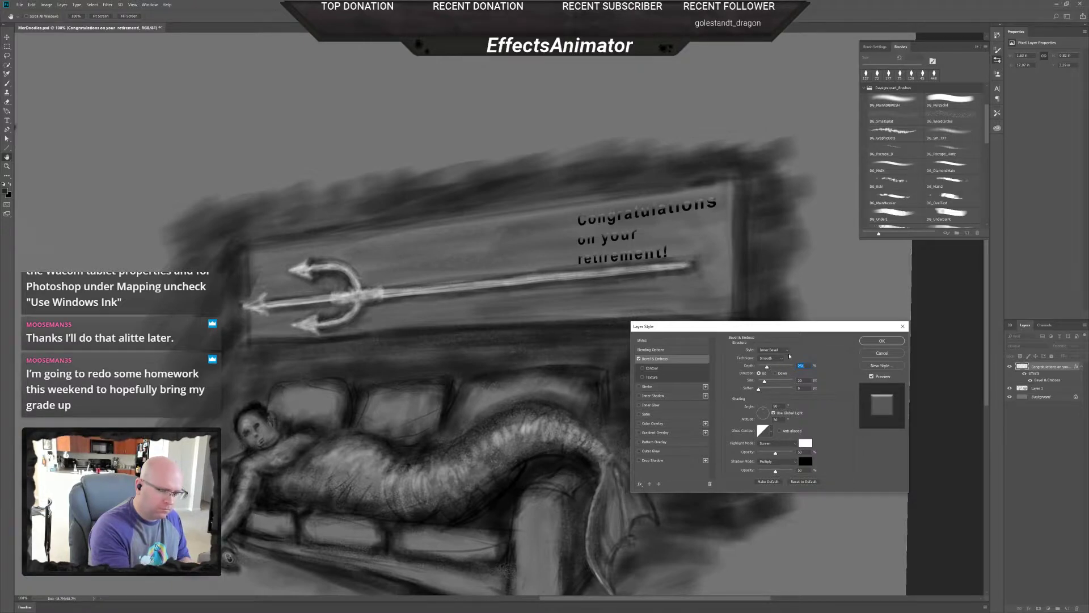
# - Try the Outer Bevel style on the text with a reduced depth
pyautogui.click(785, 351)
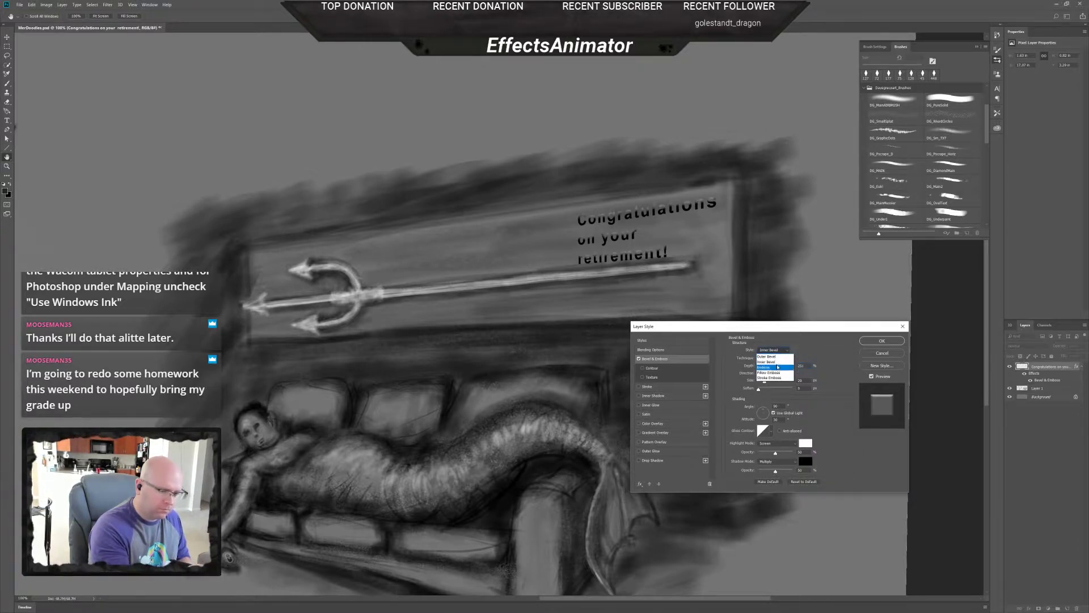
pyautogui.click(780, 362)
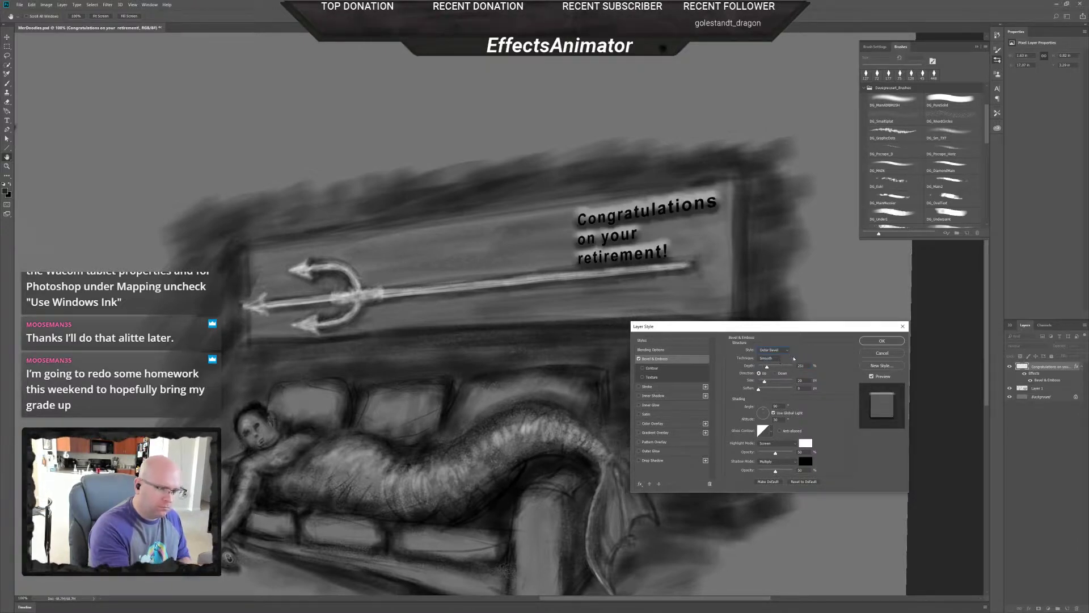
pyautogui.moveTo(767, 367); pyautogui.dragTo(761, 368)
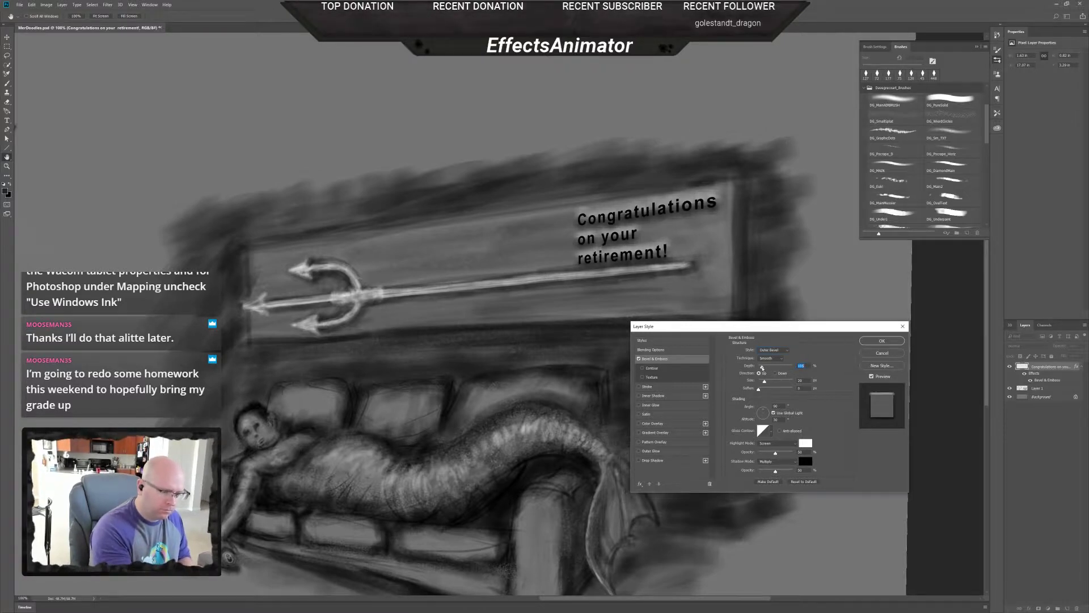
# - Set the text's bevel style to Inner Bevel with slightly more depth, and its direction to Down
pyautogui.click(773, 350)
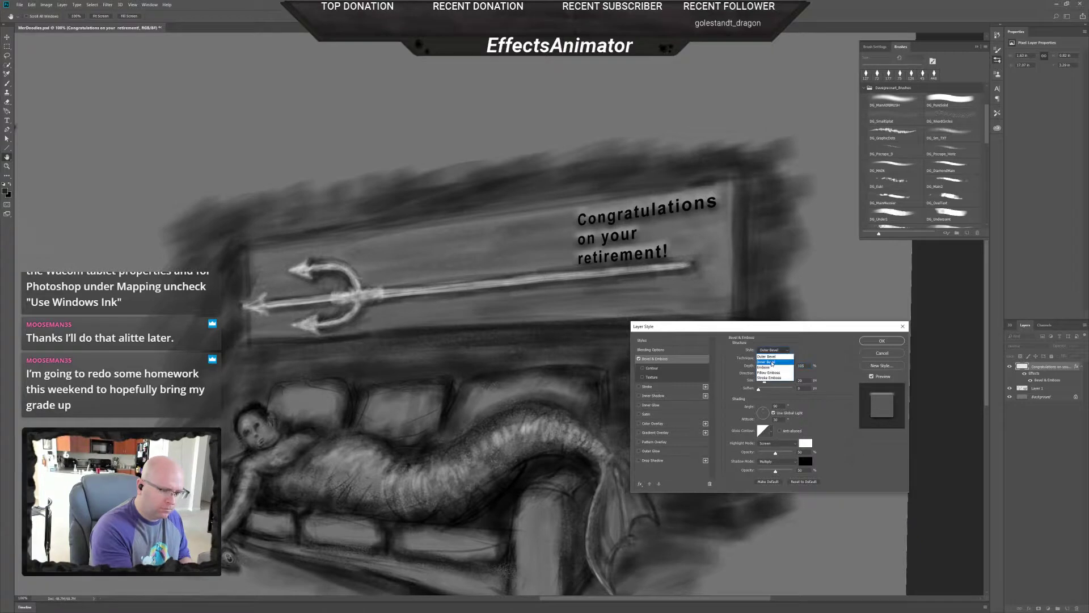
pyautogui.click(771, 361)
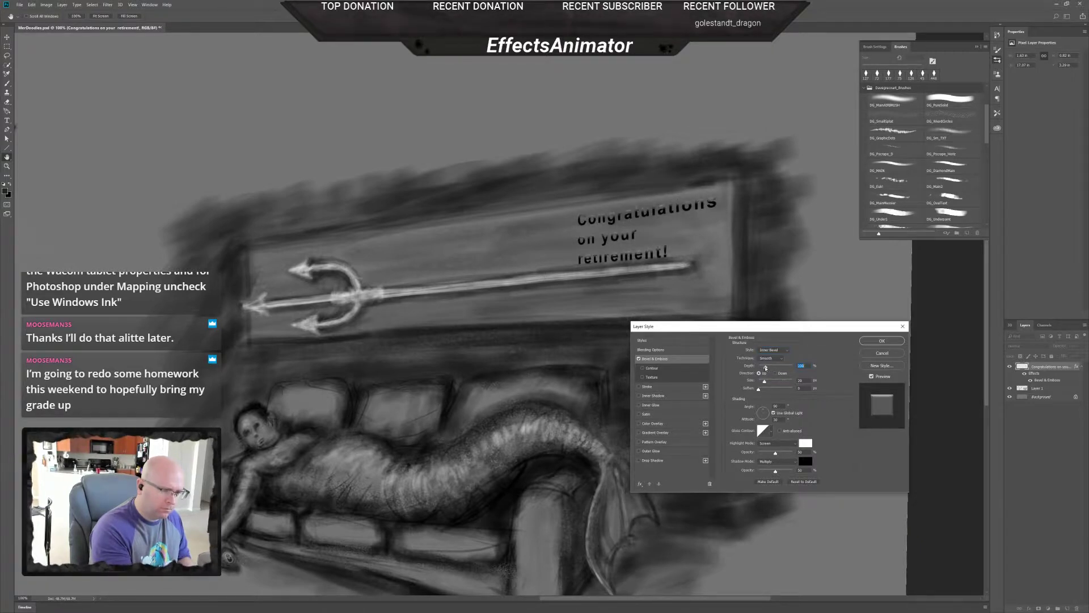
pyautogui.click(774, 373)
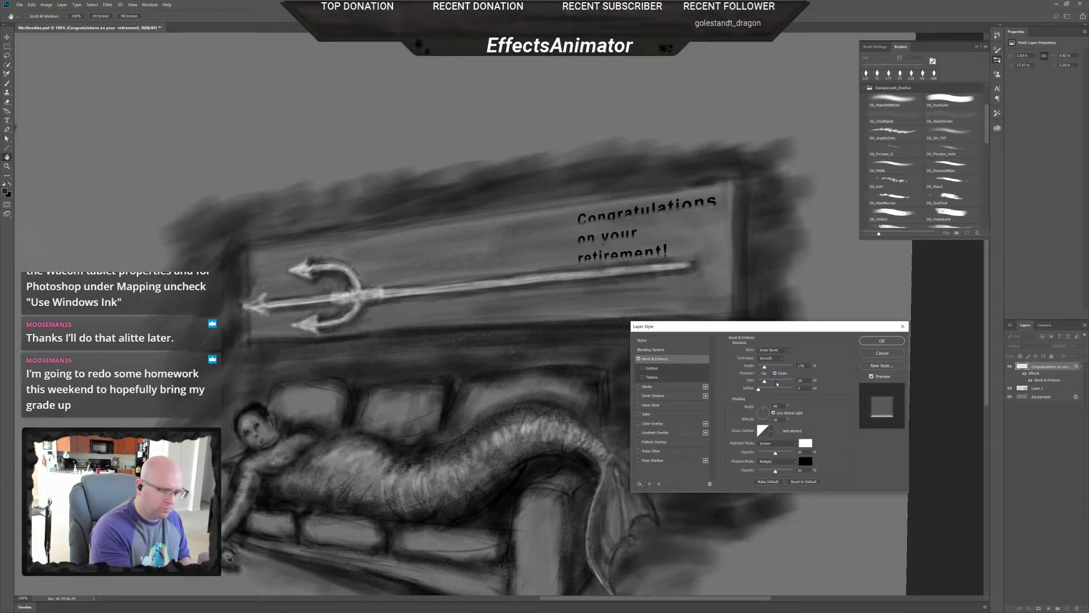
# - Reduce the Size and increase the Soften of the retirement text's Bevel & Emboss, keeping the highlight colour white
pyautogui.moveTo(759, 391); pyautogui.dragTo(763, 384)
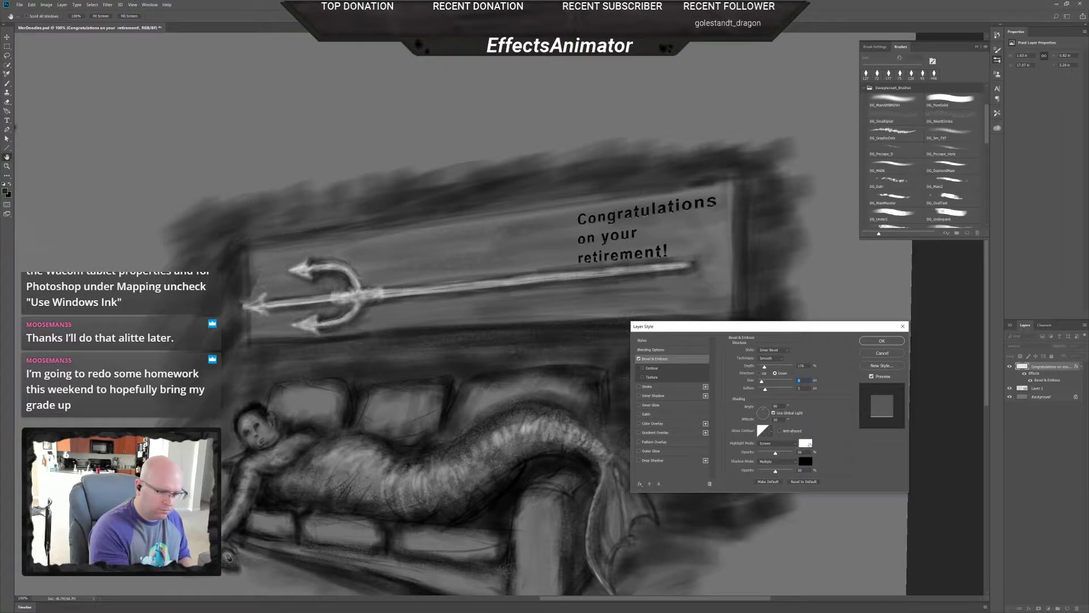
pyautogui.click(805, 443)
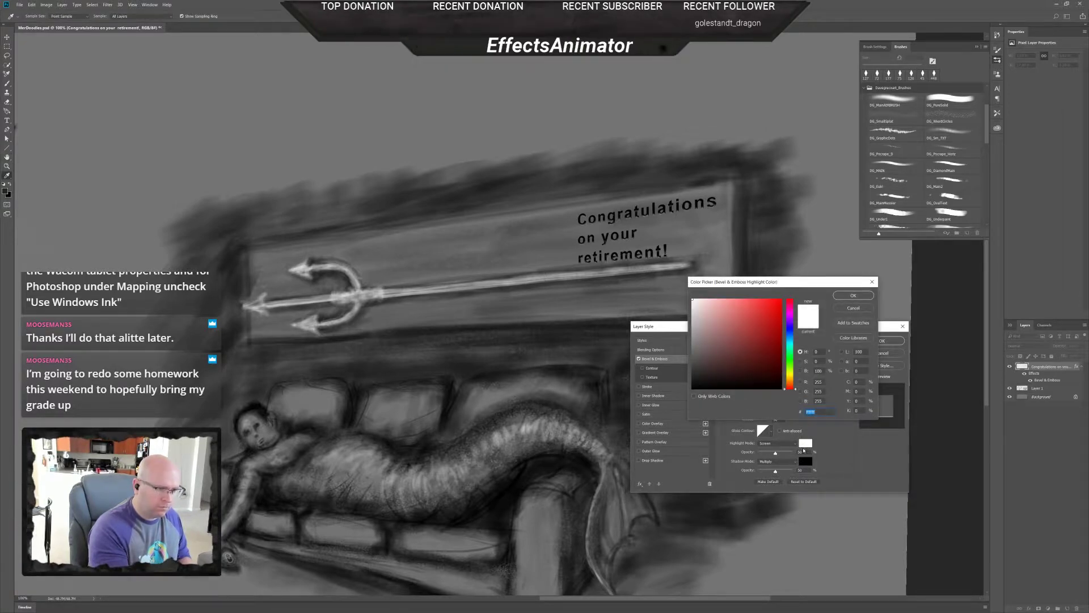
pyautogui.click(854, 307)
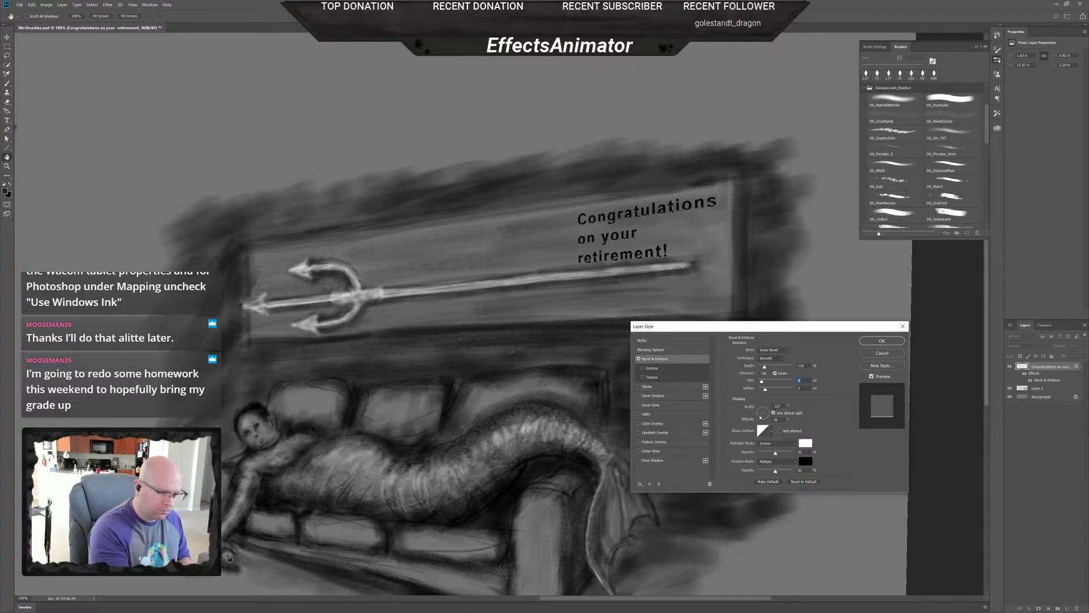
# - Adjust the bevel's lighting angle, turn off Use Global Light, and apply the layer style to the text
pyautogui.moveTo(760, 417); pyautogui.dragTo(764, 416)
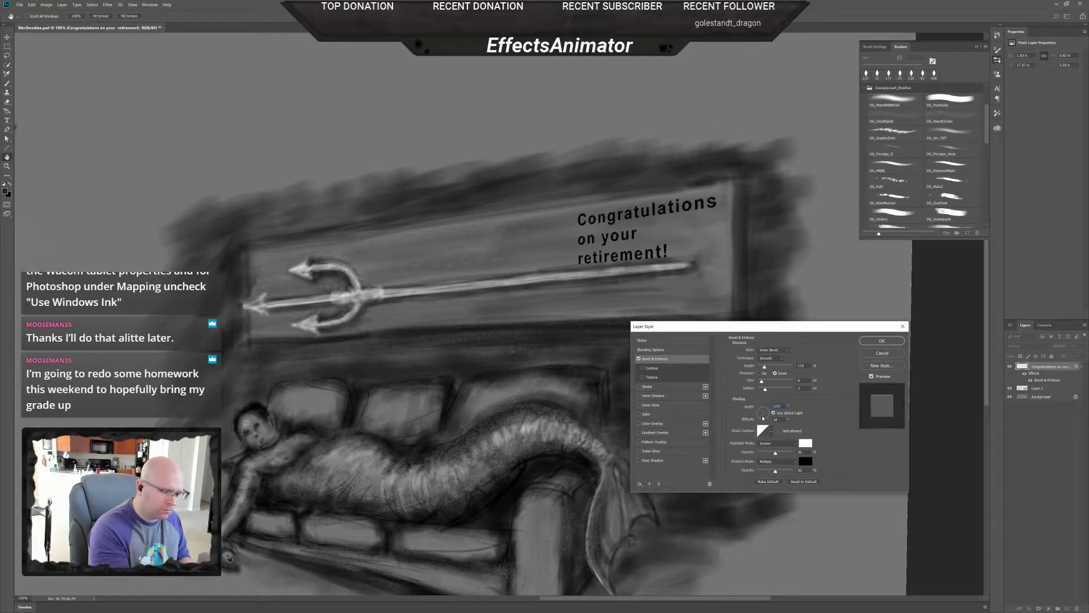
pyautogui.moveTo(763, 417); pyautogui.dragTo(764, 420)
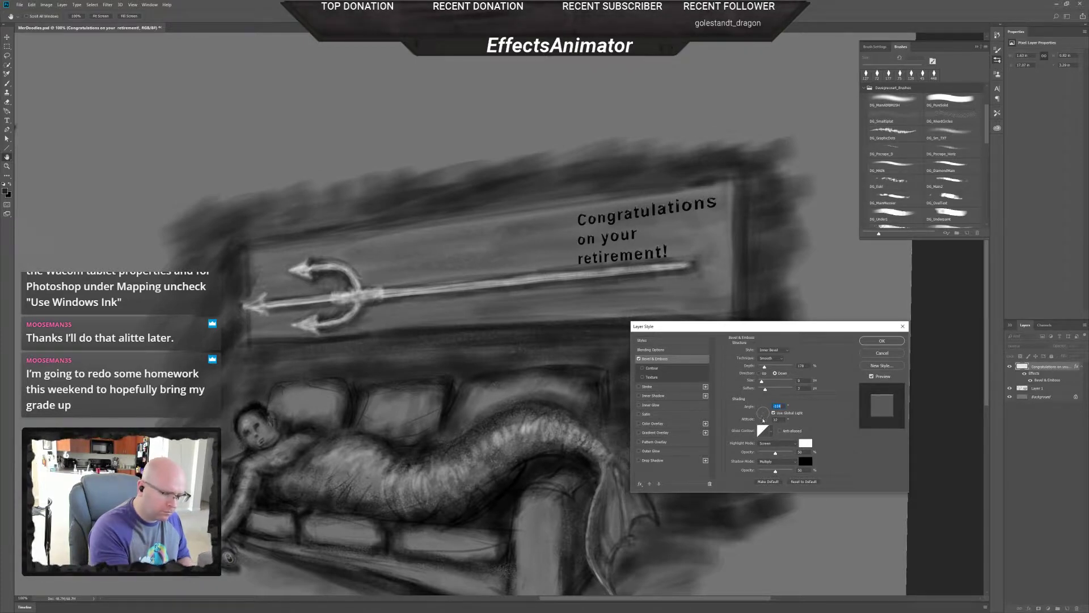
pyautogui.click(773, 413)
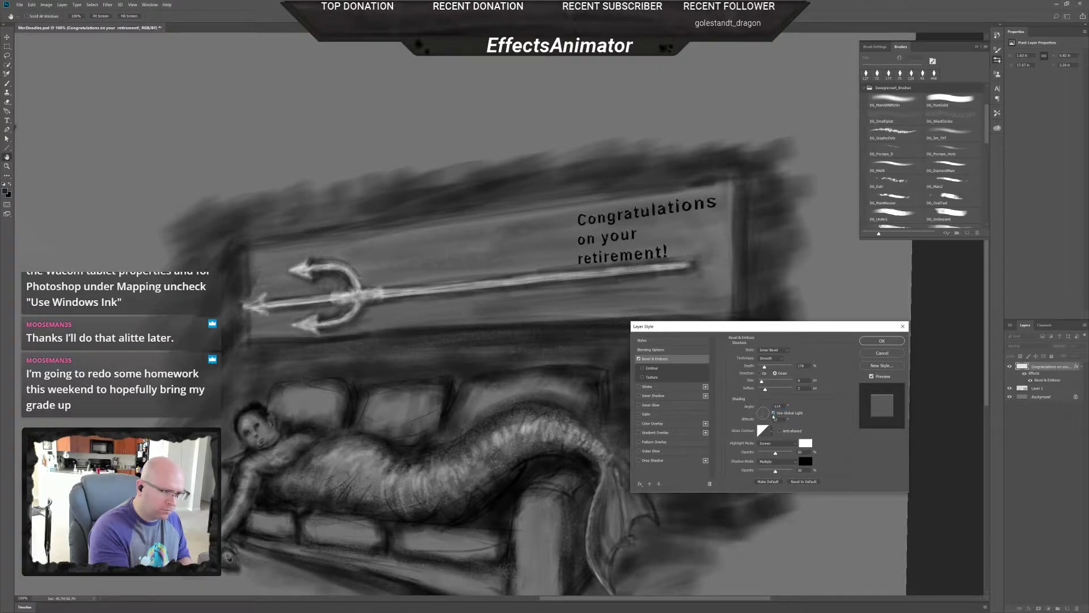
pyautogui.click(774, 415)
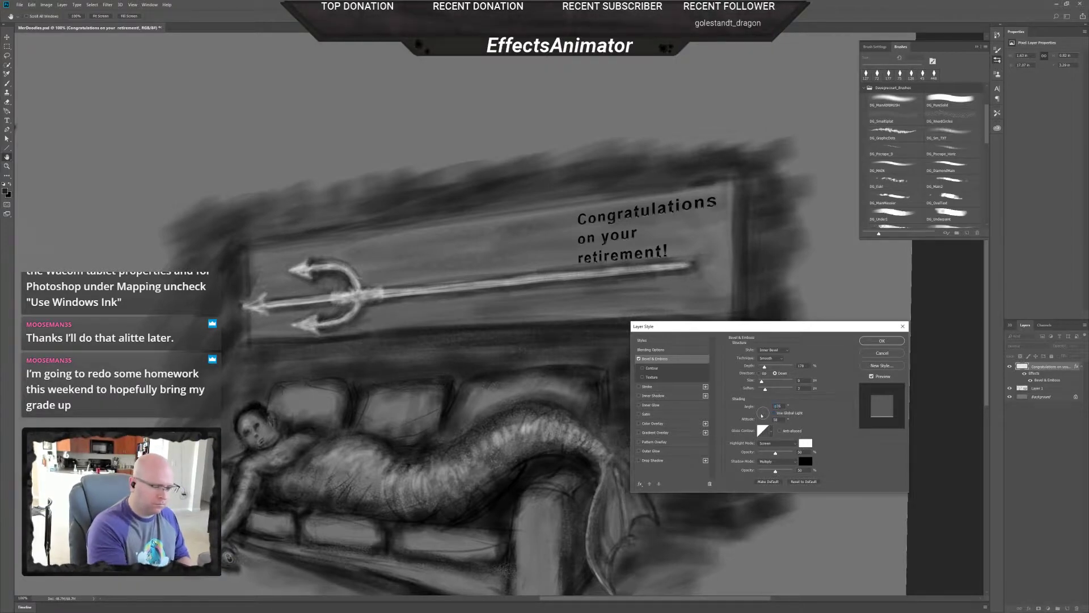
pyautogui.moveTo(762, 415); pyautogui.dragTo(766, 412)
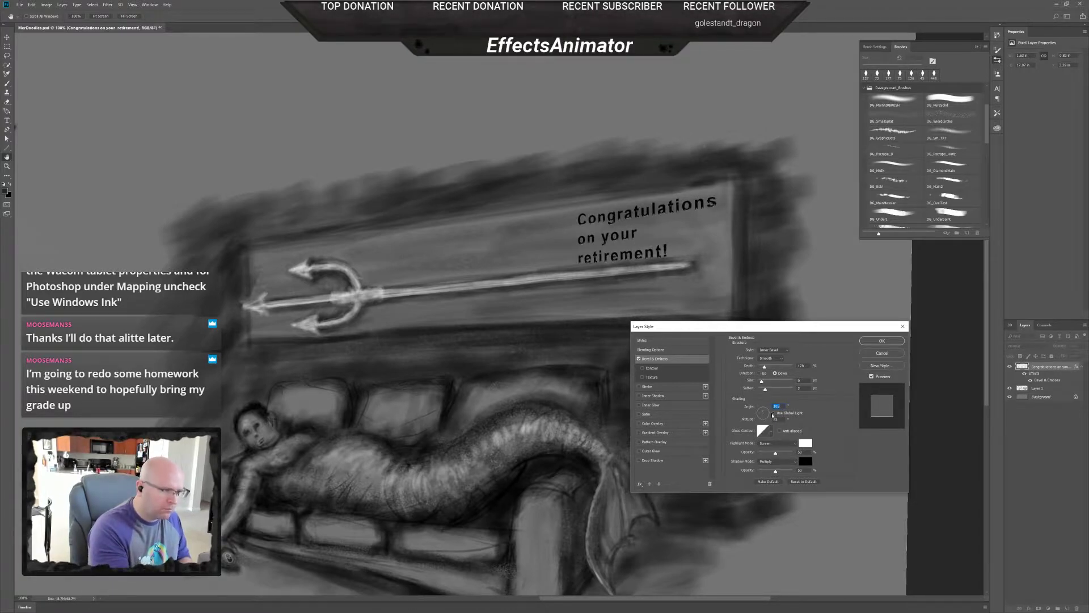
pyautogui.click(877, 343)
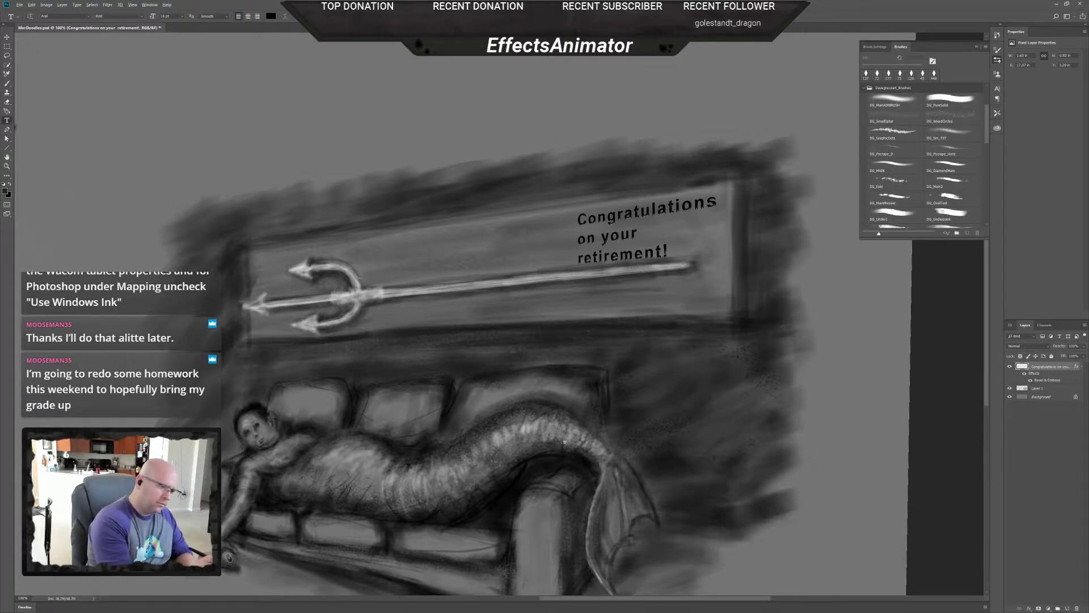
# - Lasso the wall and framed trident sign, following the top of the couch, the figure's head and the tail fin
pyautogui.hotkey('ctrl', '-')
pyautogui.hotkey('ctrl', '-')
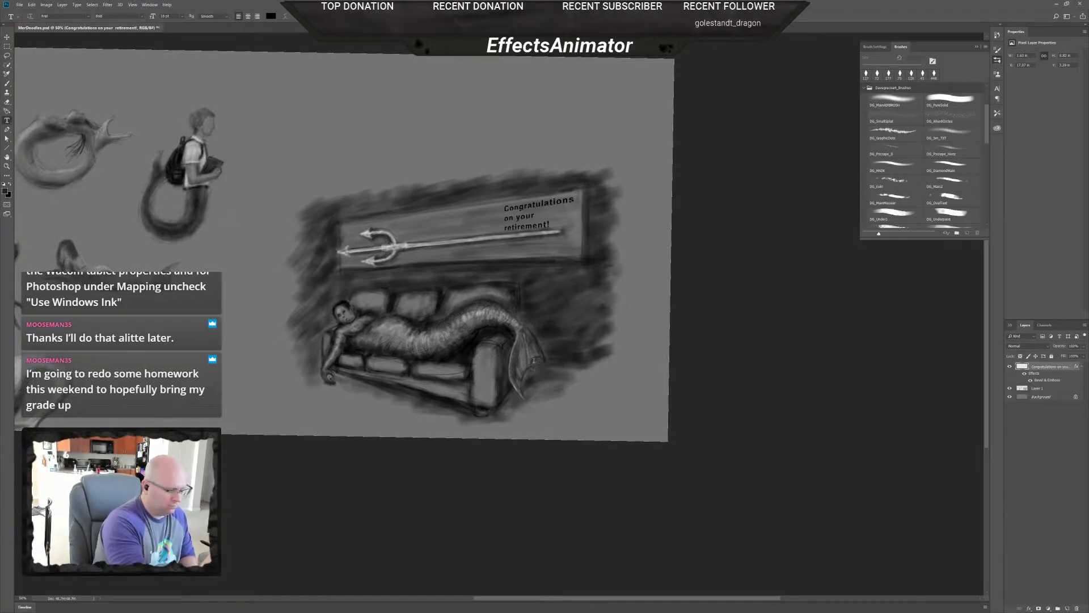
pyautogui.press('l')
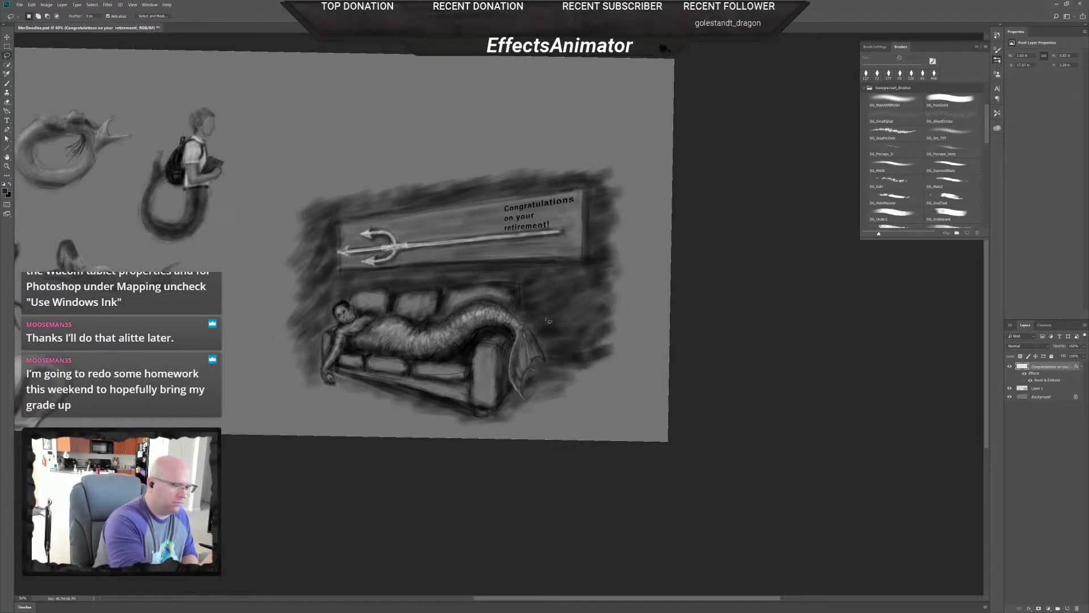
pyautogui.moveTo(522, 283)
pyautogui.mouseDown()
pyautogui.moveTo(527, 328)
pyautogui.moveTo(554, 366)
pyautogui.moveTo(614, 368)
pyautogui.moveTo(632, 255)
pyautogui.moveTo(622, 174)
pyautogui.moveTo(599, 161)
pyautogui.moveTo(527, 159)
pyautogui.moveTo(423, 168)
pyautogui.moveTo(295, 200)
pyautogui.moveTo(264, 243)
pyautogui.moveTo(265, 324)
pyautogui.moveTo(282, 374)
pyautogui.moveTo(301, 389)
pyautogui.moveTo(321, 367)
pyautogui.moveTo(333, 303)
pyautogui.moveTo(355, 290)
pyautogui.moveTo(517, 299)
pyautogui.mouseUp()
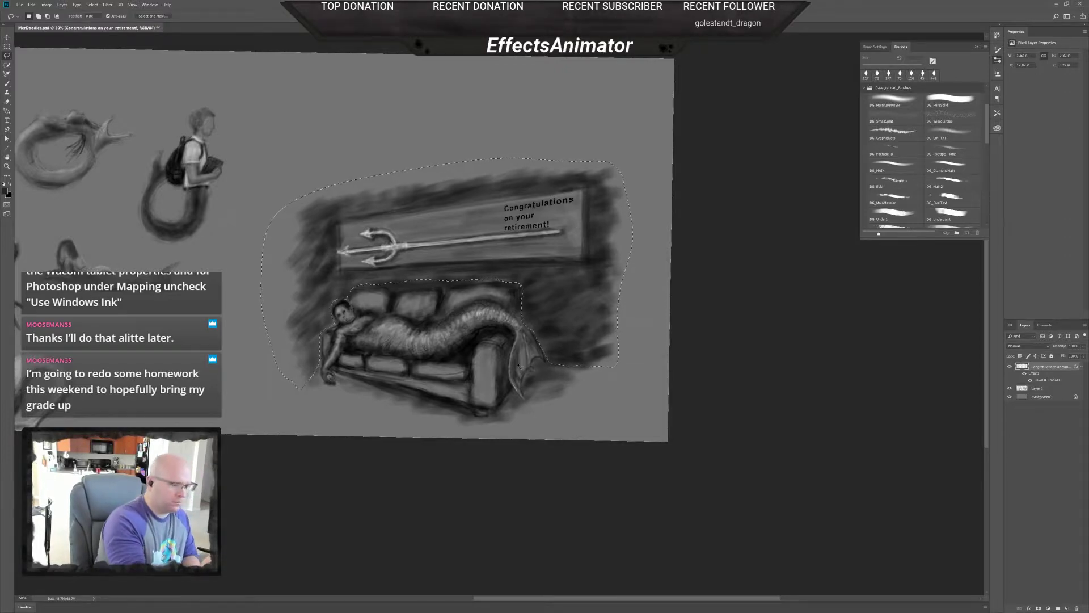
pyautogui.hotkey('ctrl', '0')
pyautogui.scroll(1, 742, 401)
pyautogui.scroll(4, 743, 401)
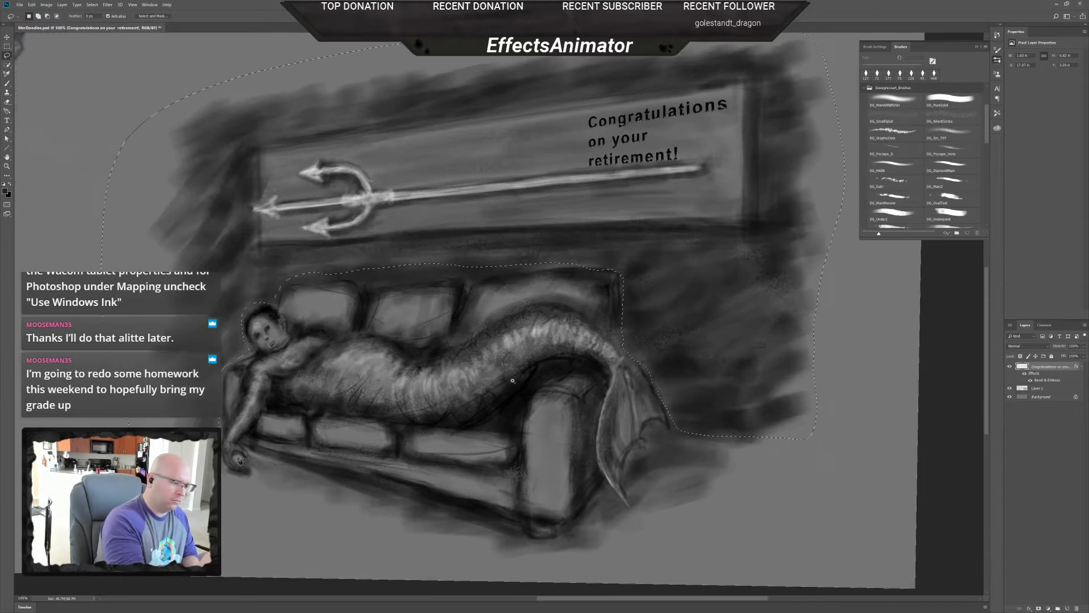
pyautogui.scroll(5, 531, 381)
pyautogui.scroll(-4, 578, 410)
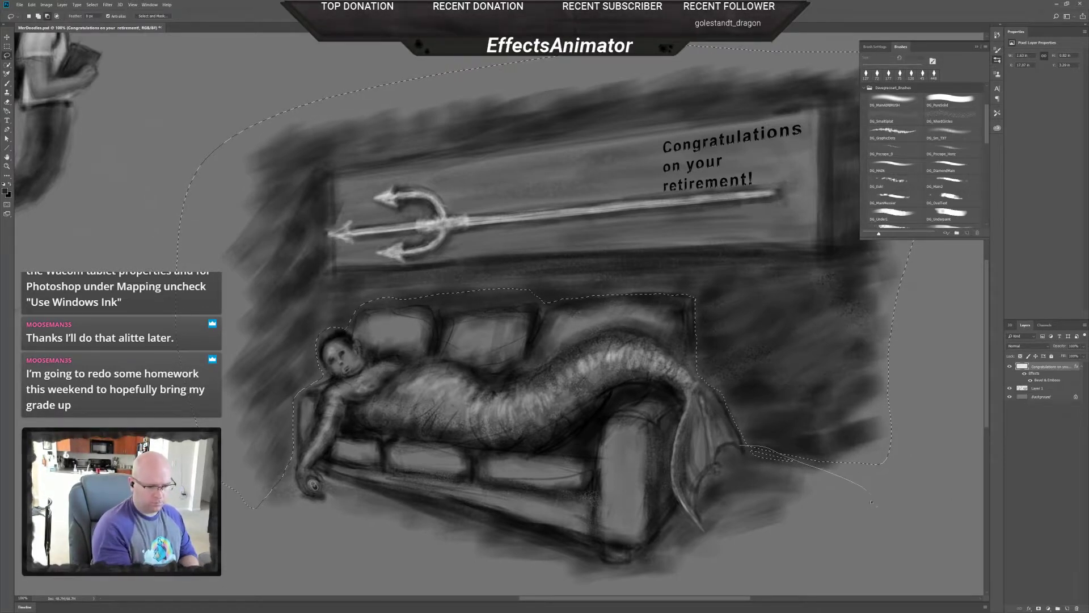
# - Clean up the wall selection's lower edge between the tail fin and its lower-right corner with the Lasso
pyautogui.moveTo(872, 502); pyautogui.dragTo(739, 513)
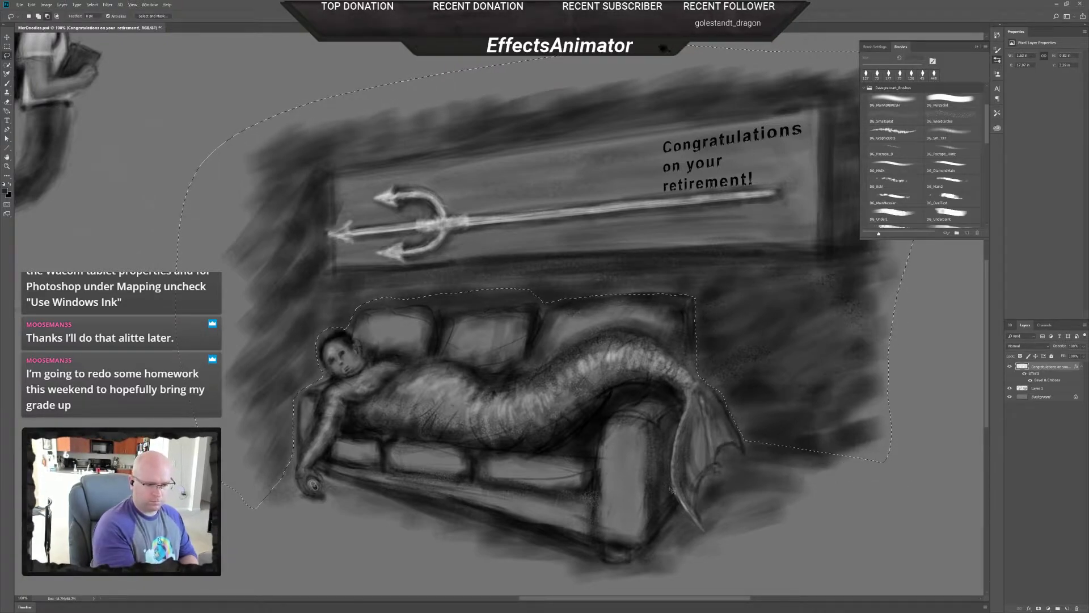
pyautogui.moveTo(872, 430); pyautogui.dragTo(761, 477)
pyautogui.moveTo(458, 459); pyautogui.dragTo(559, 437)
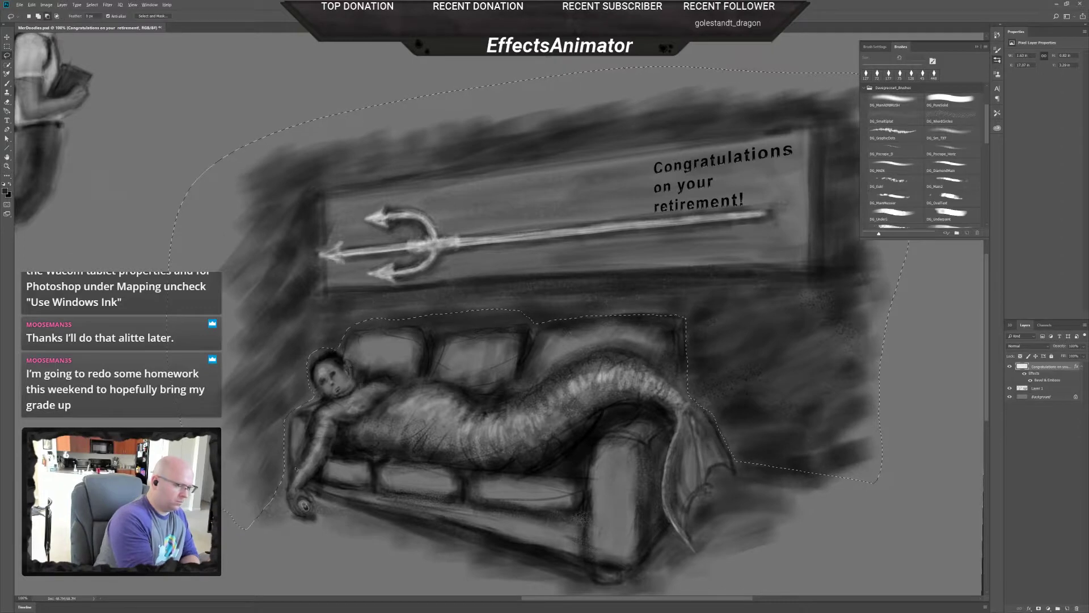
# - Trim the wall selection's lower-left part so it ends beside the couch arm
pyautogui.moveTo(223, 471); pyautogui.dragTo(322, 549)
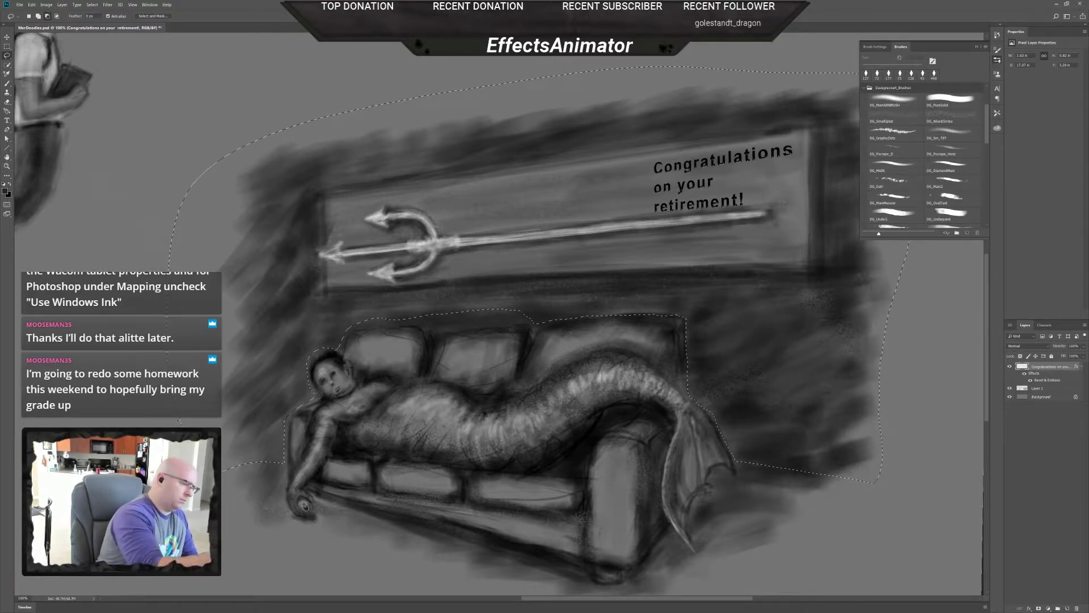
pyautogui.moveTo(302, 458); pyautogui.dragTo(215, 492)
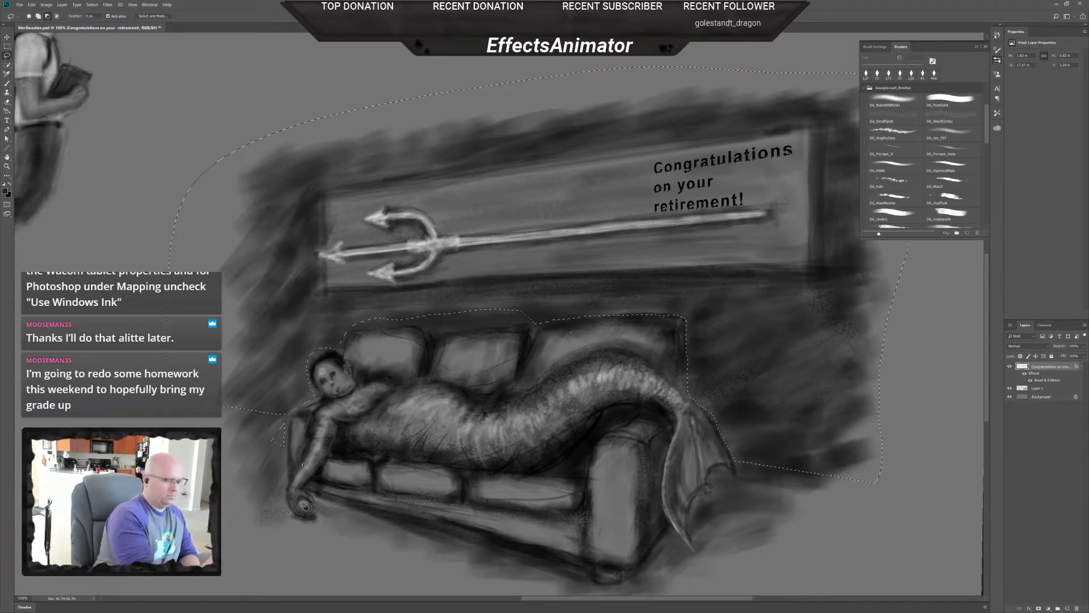
pyautogui.moveTo(285, 416); pyautogui.dragTo(265, 451)
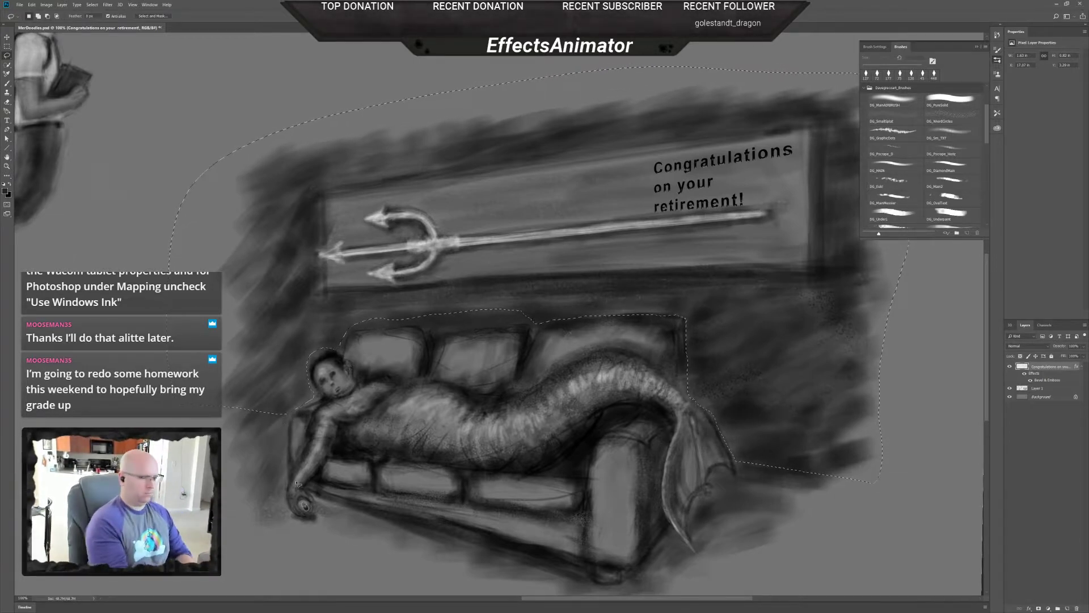
# - Cut the excess off the wall selection's left, top and right sides to give the wall straight outer edges
pyautogui.moveTo(235, 259)
pyautogui.mouseDown()
pyautogui.moveTo(154, 187)
pyautogui.moveTo(164, 420)
pyautogui.mouseUp()
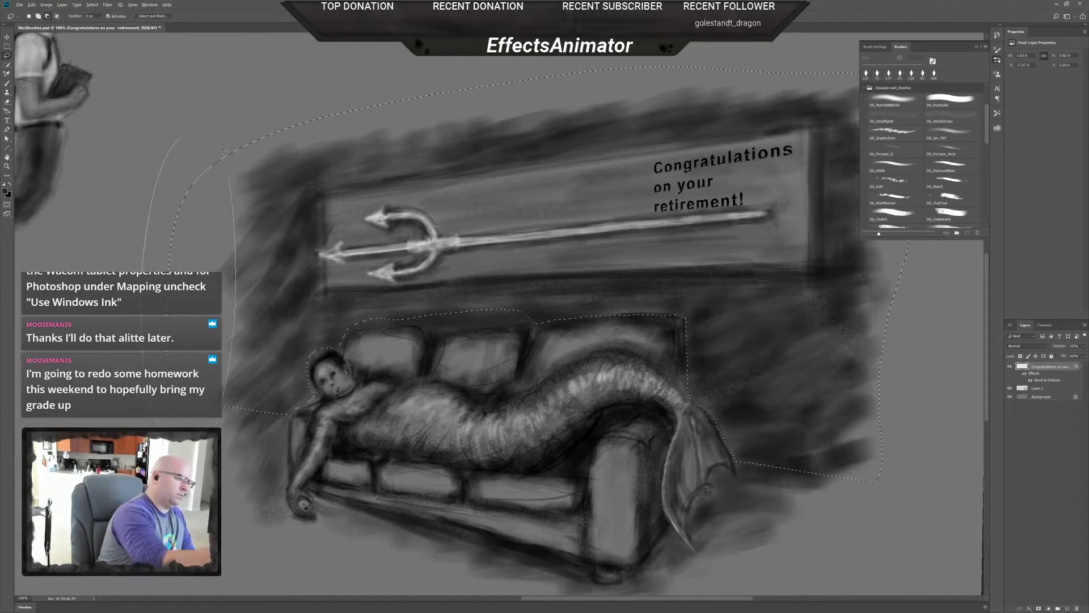
pyautogui.moveTo(200, 127)
pyautogui.mouseDown()
pyautogui.moveTo(238, 448)
pyautogui.moveTo(258, 251)
pyautogui.moveTo(228, 83)
pyautogui.moveTo(232, 110)
pyautogui.mouseUp()
pyautogui.moveTo(635, 466); pyautogui.dragTo(583, 513)
pyautogui.keyDown('alt'); pyautogui.click(592, 483); pyautogui.keyUp('alt')
pyautogui.moveTo(323, 297)
pyautogui.mouseDown()
pyautogui.moveTo(779, 243)
pyautogui.moveTo(329, 293)
pyautogui.moveTo(384, 259)
pyautogui.moveTo(307, 287)
pyautogui.moveTo(329, 298)
pyautogui.mouseUp()
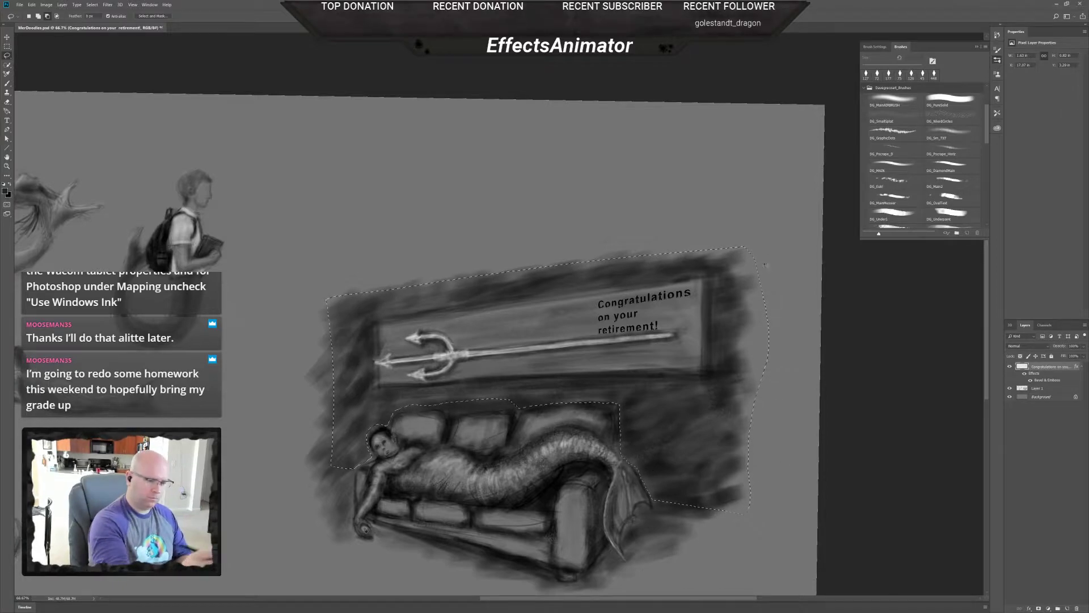
pyautogui.moveTo(737, 219)
pyautogui.mouseDown()
pyautogui.moveTo(739, 406)
pyautogui.moveTo(790, 298)
pyautogui.moveTo(791, 238)
pyautogui.mouseUp()
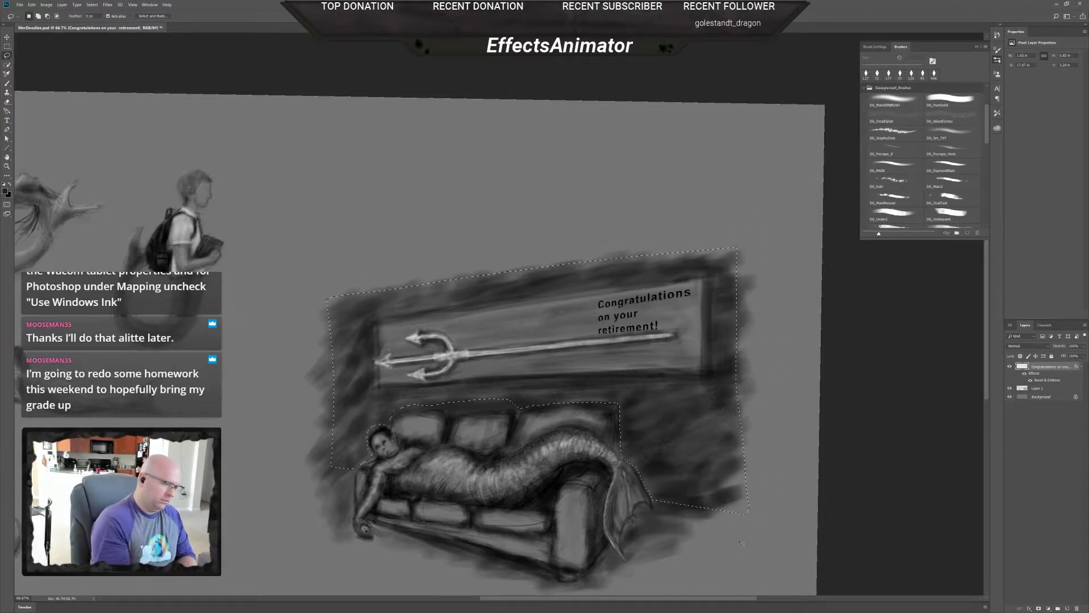
# - Tighten the wall selection around the figure's head and along the tops of the left and middle couch cushions
pyautogui.scroll(1, 419, 438)
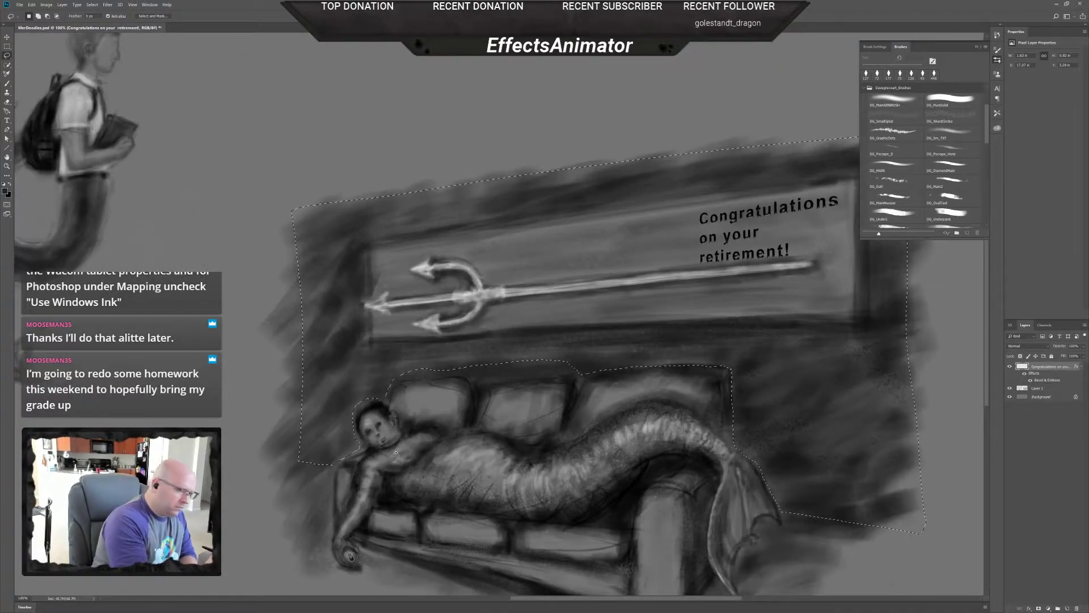
pyautogui.scroll(1, 377, 476)
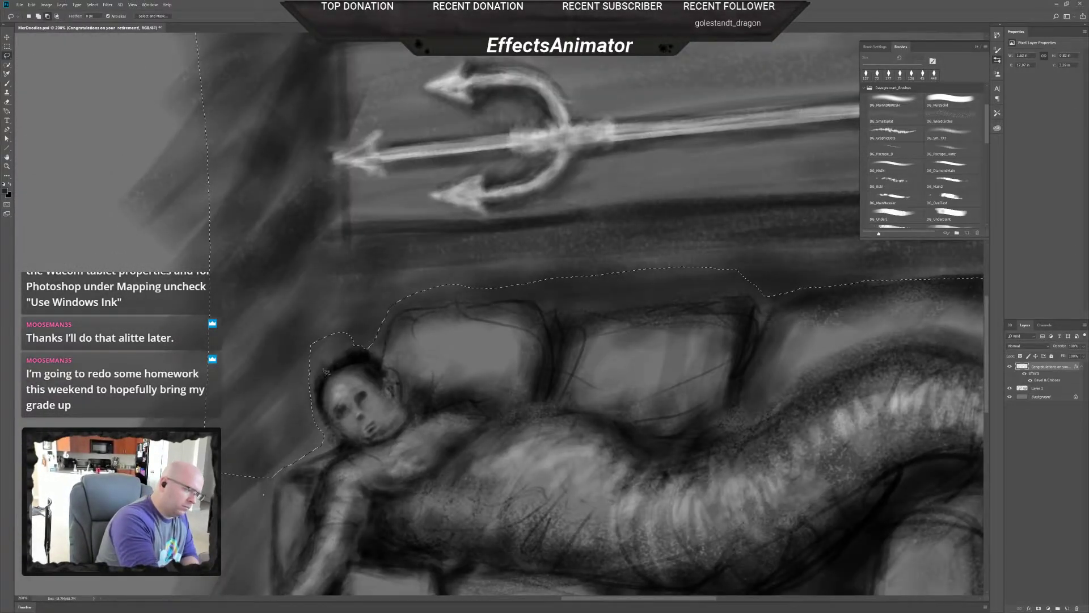
pyautogui.moveTo(321, 327)
pyautogui.mouseDown()
pyautogui.moveTo(293, 376)
pyautogui.moveTo(353, 321)
pyautogui.moveTo(364, 353)
pyautogui.moveTo(379, 315)
pyautogui.moveTo(389, 323)
pyautogui.moveTo(381, 346)
pyautogui.moveTo(397, 310)
pyautogui.moveTo(603, 300)
pyautogui.moveTo(559, 265)
pyautogui.moveTo(464, 296)
pyautogui.moveTo(400, 288)
pyautogui.moveTo(489, 292)
pyautogui.moveTo(423, 304)
pyautogui.moveTo(468, 302)
pyautogui.moveTo(391, 330)
pyautogui.mouseUp()
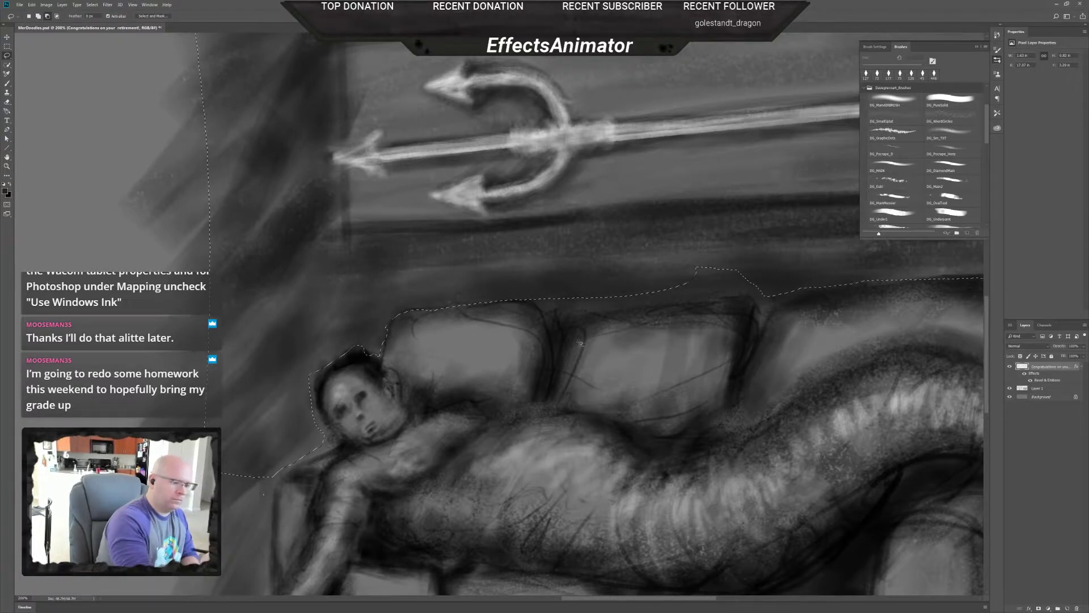
pyautogui.moveTo(540, 305)
pyautogui.mouseDown()
pyautogui.moveTo(558, 320)
pyautogui.moveTo(728, 276)
pyautogui.mouseUp()
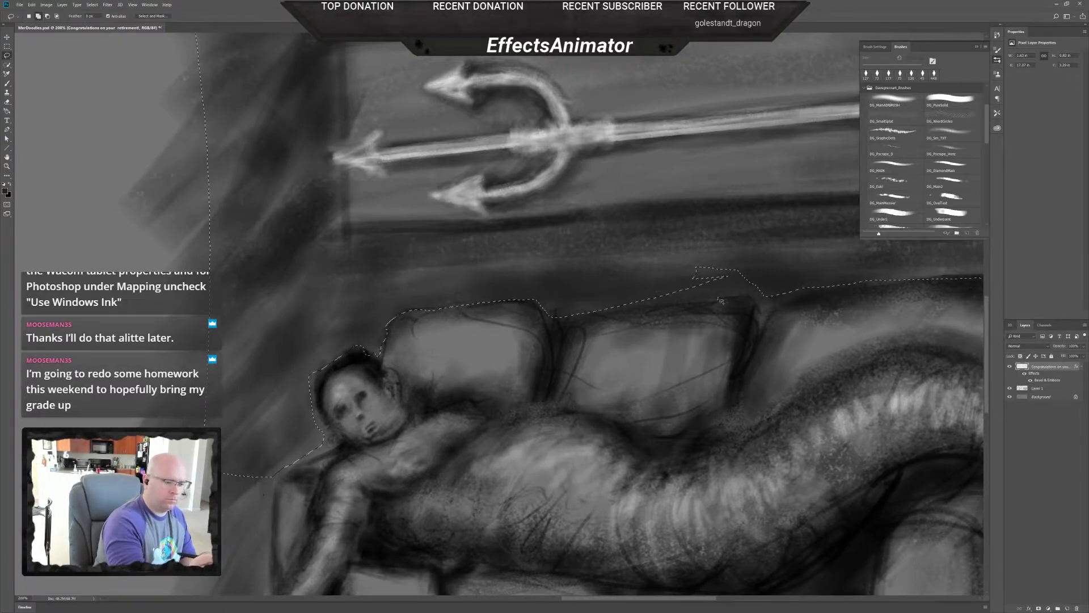
pyautogui.moveTo(647, 297)
pyautogui.mouseDown()
pyautogui.moveTo(669, 295)
pyautogui.moveTo(709, 258)
pyautogui.moveTo(677, 292)
pyautogui.mouseUp()
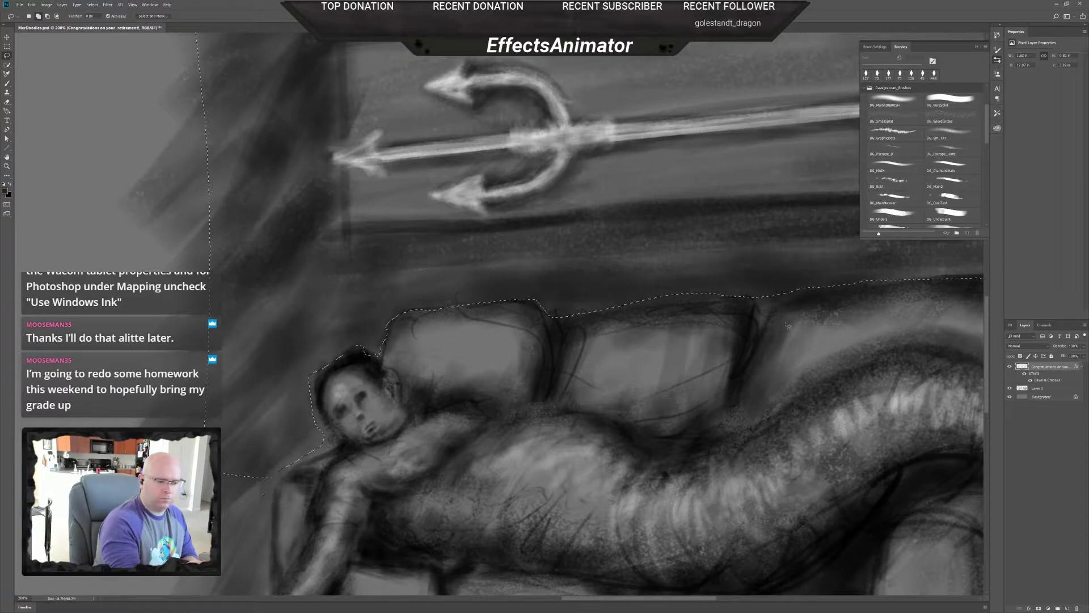
# - Add the gap between the middle and right cushions to the wall selection and refine the right cushion's top edge
pyautogui.moveTo(730, 346); pyautogui.dragTo(607, 379)
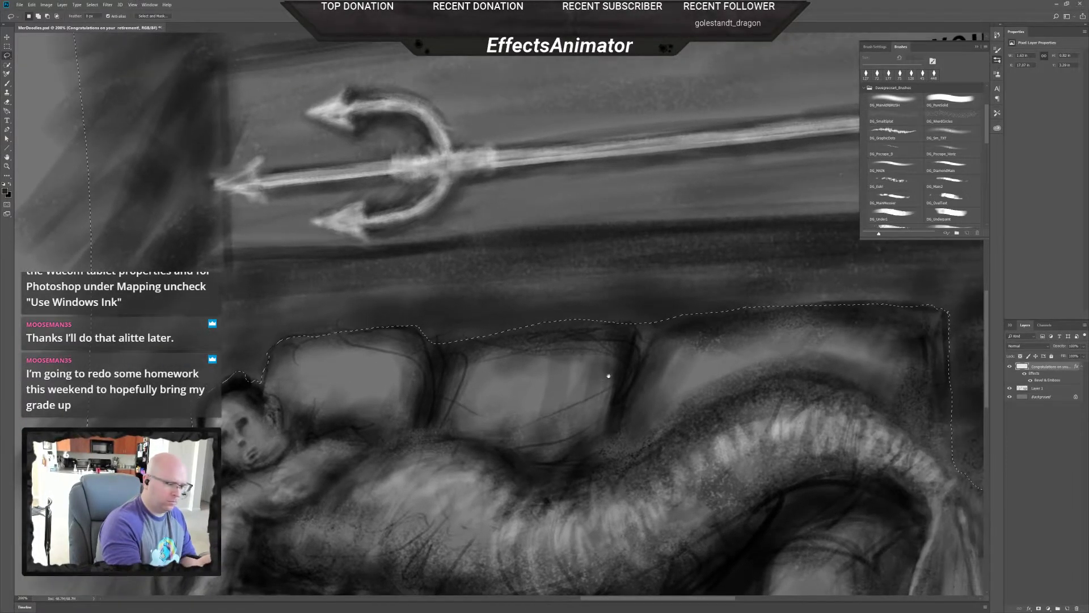
pyautogui.moveTo(633, 316)
pyautogui.mouseDown()
pyautogui.moveTo(634, 328)
pyautogui.moveTo(681, 301)
pyautogui.moveTo(629, 315)
pyautogui.mouseUp()
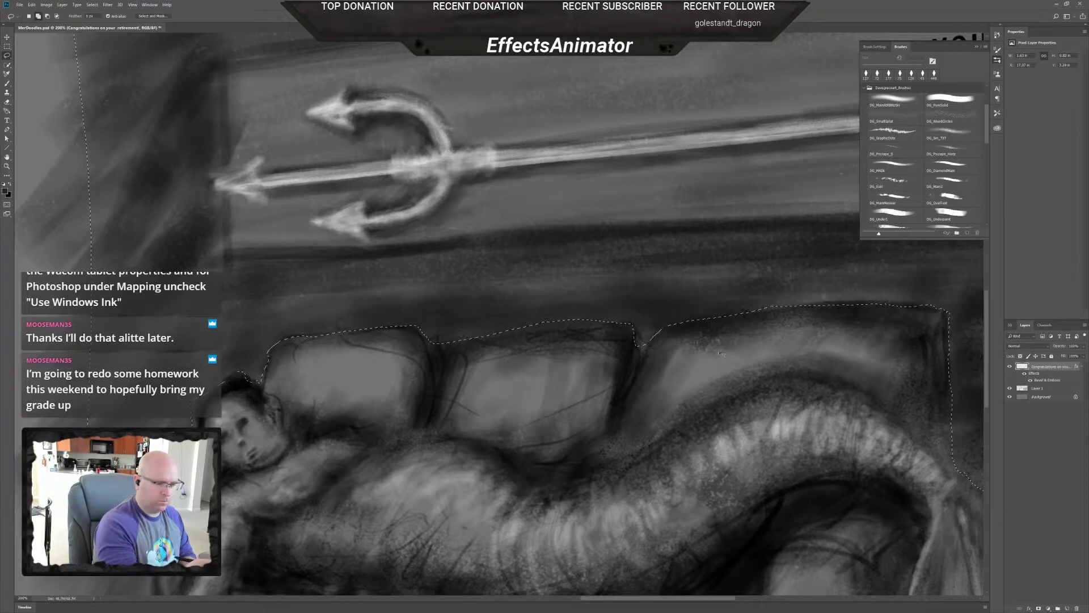
pyautogui.moveTo(747, 309); pyautogui.dragTo(797, 307)
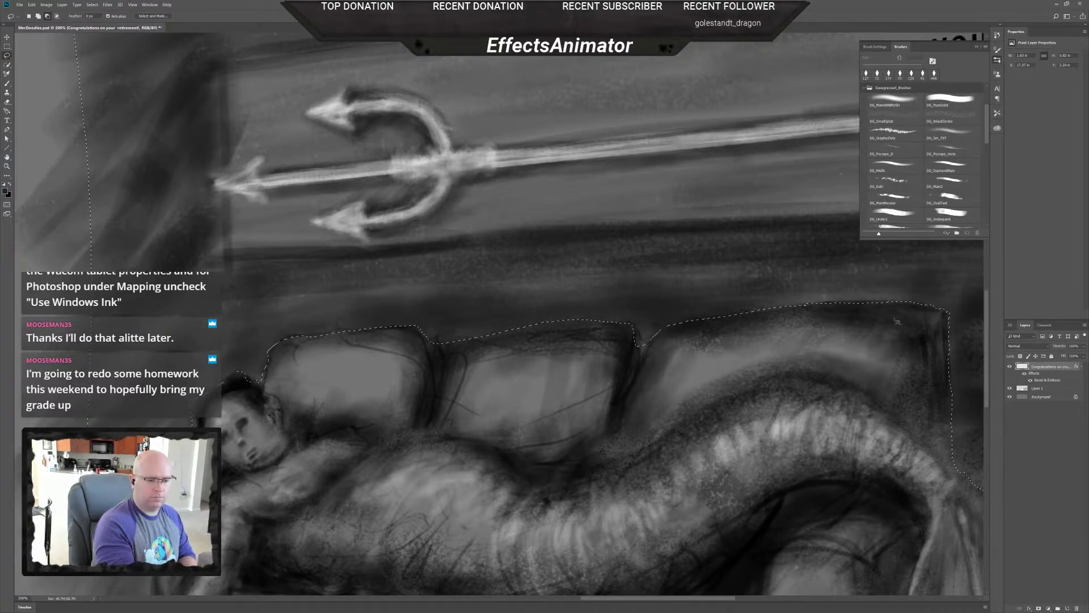
# - Refine the wall selection along the couch's right end and the outer edge of the tail fin
pyautogui.moveTo(872, 498); pyautogui.dragTo(770, 464)
pyautogui.keyDown('alt'); pyautogui.click(689, 513); pyautogui.keyUp('alt')
pyautogui.keyDown('ctrl'); pyautogui.click(815, 510); pyautogui.keyUp('ctrl')
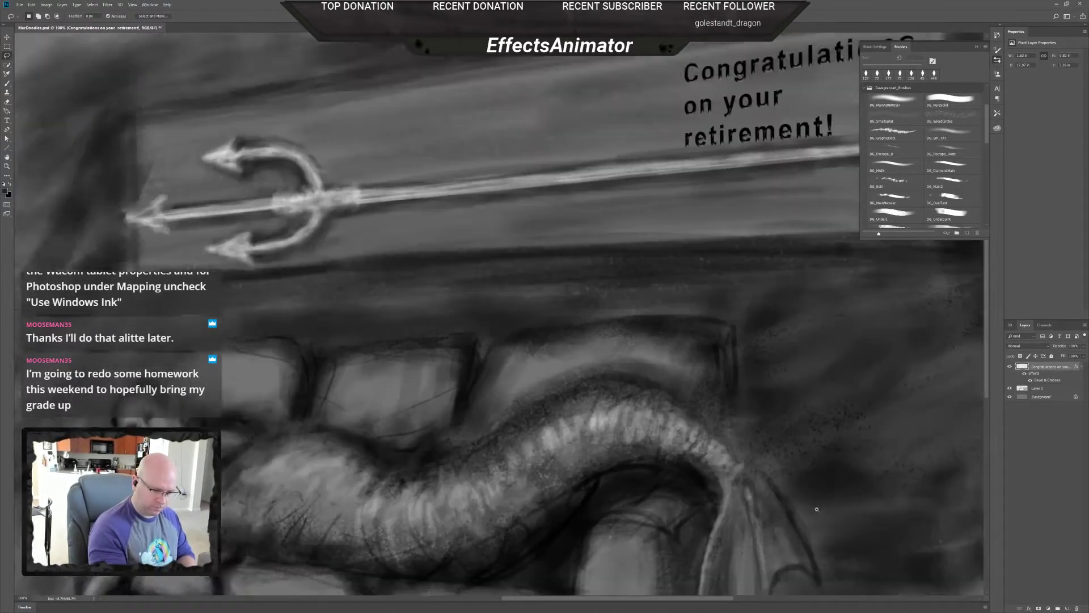
pyautogui.keyDown('ctrl'); pyautogui.click(817, 508); pyautogui.keyUp('ctrl')
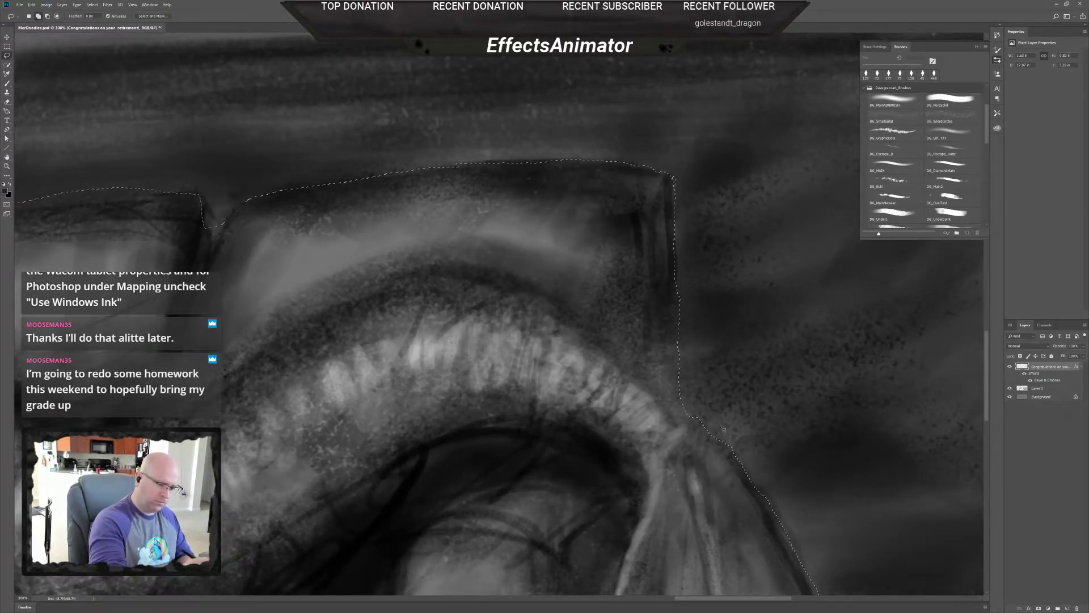
pyautogui.moveTo(808, 533); pyautogui.dragTo(746, 402)
# - Refine the wall selection's lower-left edge from the couch arm up and around the figure's head
pyautogui.hotkey('ctrl', '-')
pyautogui.hotkey('ctrl', '-')
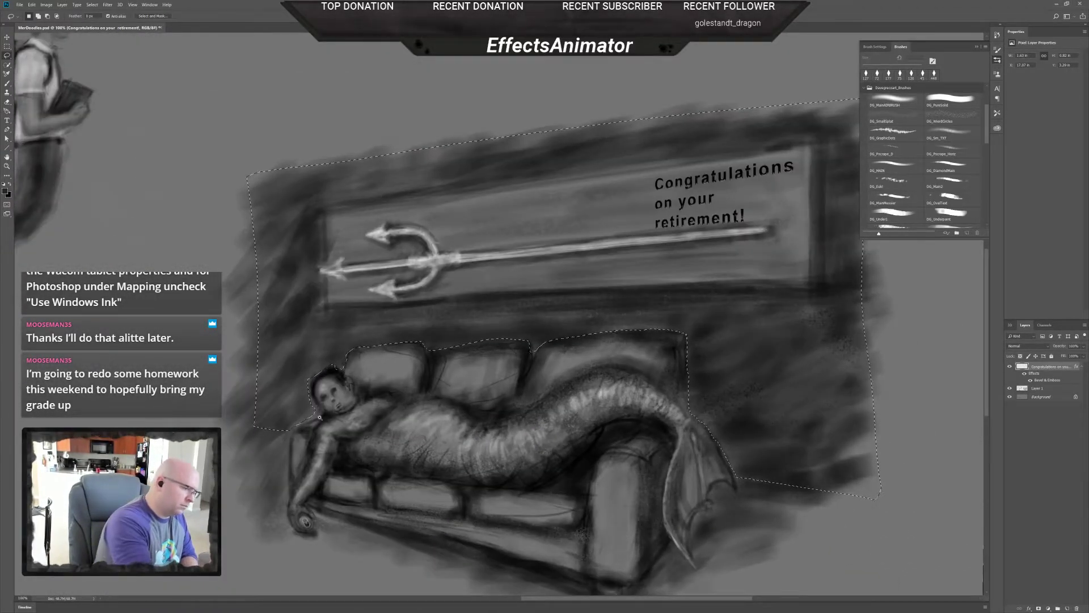
pyautogui.scroll(2, 326, 417)
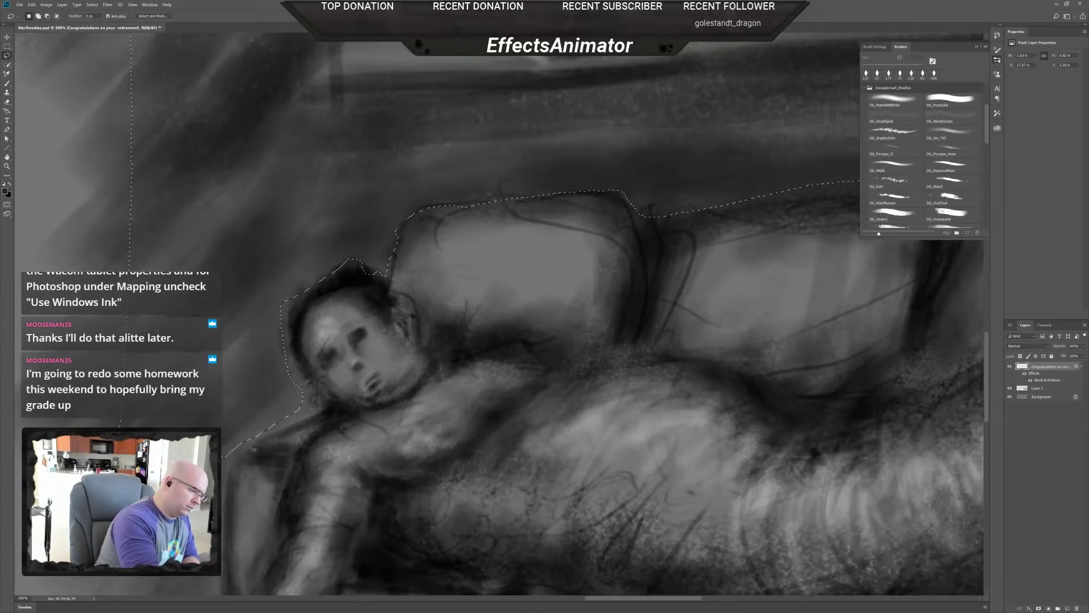
pyautogui.press('shift')
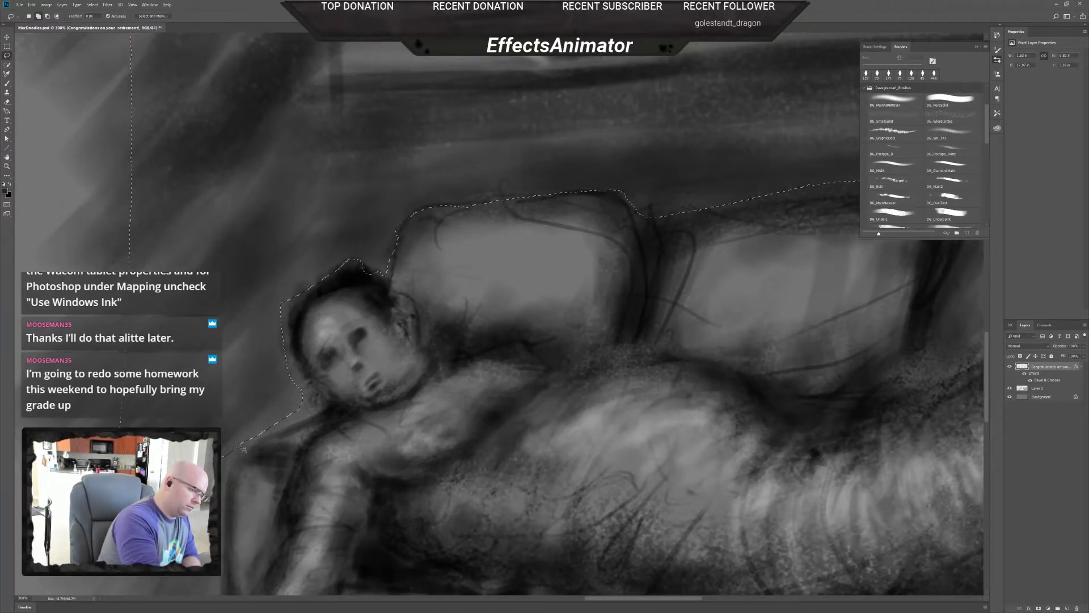
pyautogui.moveTo(256, 436)
pyautogui.mouseDown()
pyautogui.moveTo(320, 413)
pyautogui.moveTo(312, 389)
pyautogui.moveTo(267, 426)
pyautogui.mouseUp()
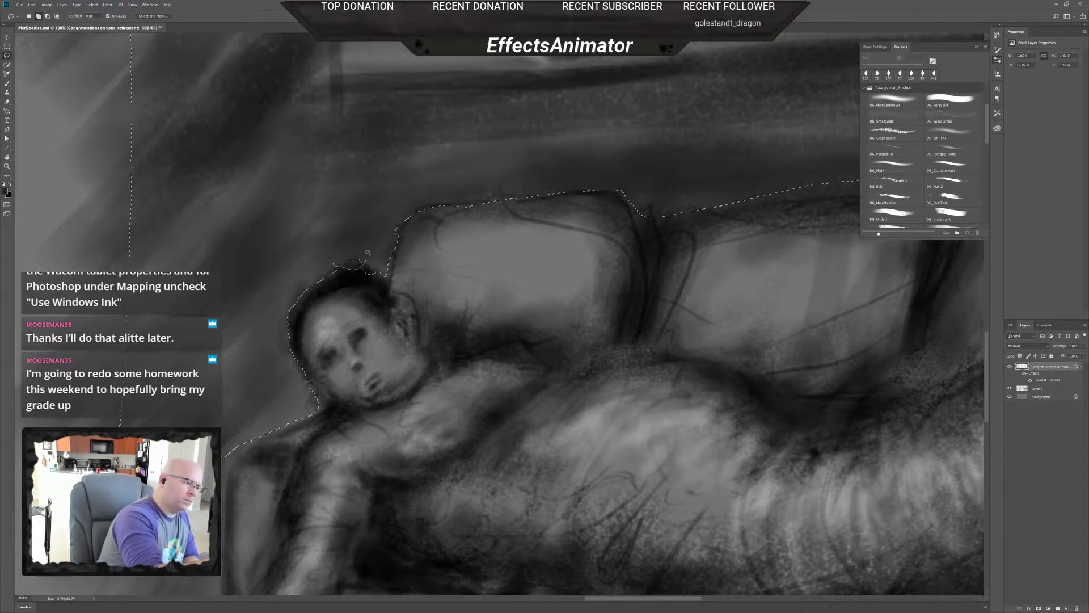
pyautogui.moveTo(366, 253); pyautogui.dragTo(368, 247)
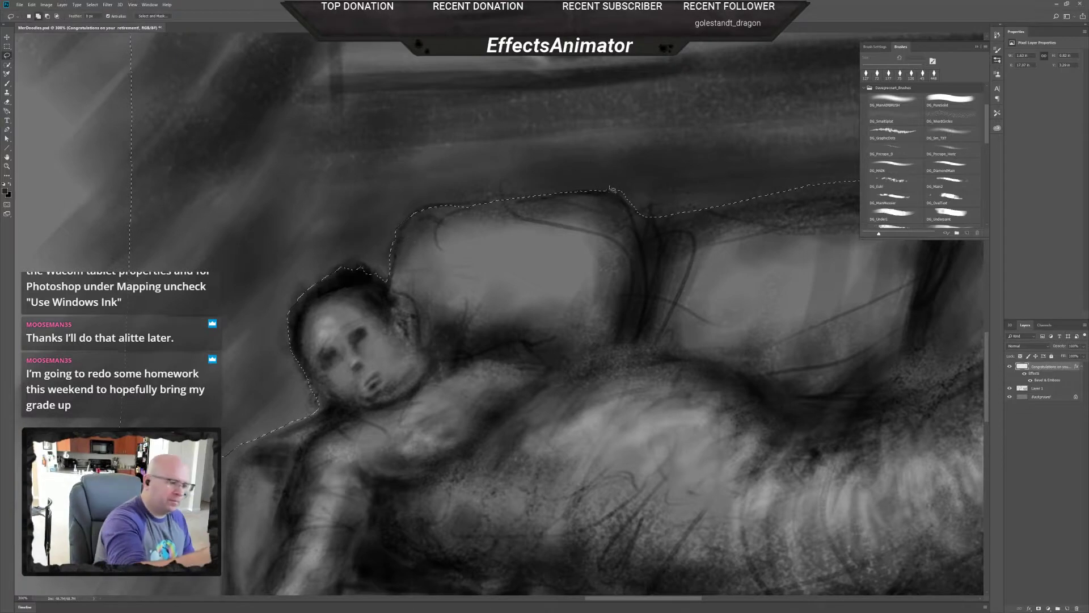
# - Extend the wall selection into the gaps between the couch's back cushions and round off the adjoining cushion corners
pyautogui.moveTo(609, 188)
pyautogui.mouseDown()
pyautogui.moveTo(626, 172)
pyautogui.moveTo(635, 215)
pyautogui.moveTo(637, 205)
pyautogui.mouseUp()
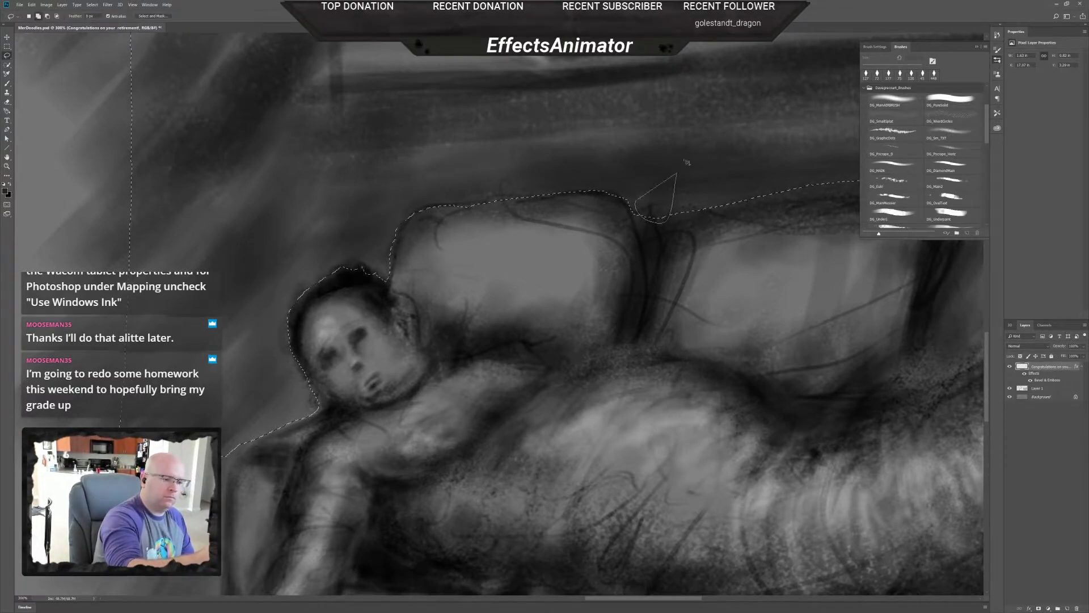
pyautogui.moveTo(698, 172)
pyautogui.mouseDown()
pyautogui.moveTo(655, 242)
pyautogui.moveTo(659, 219)
pyautogui.moveTo(637, 217)
pyautogui.moveTo(670, 210)
pyautogui.mouseUp()
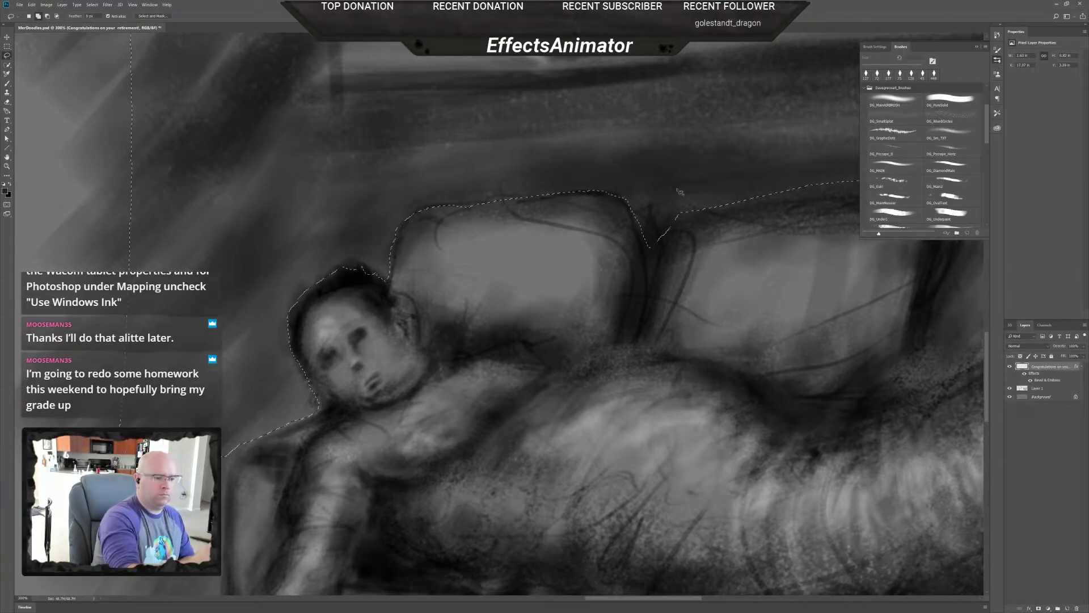
pyautogui.moveTo(728, 303); pyautogui.dragTo(582, 374)
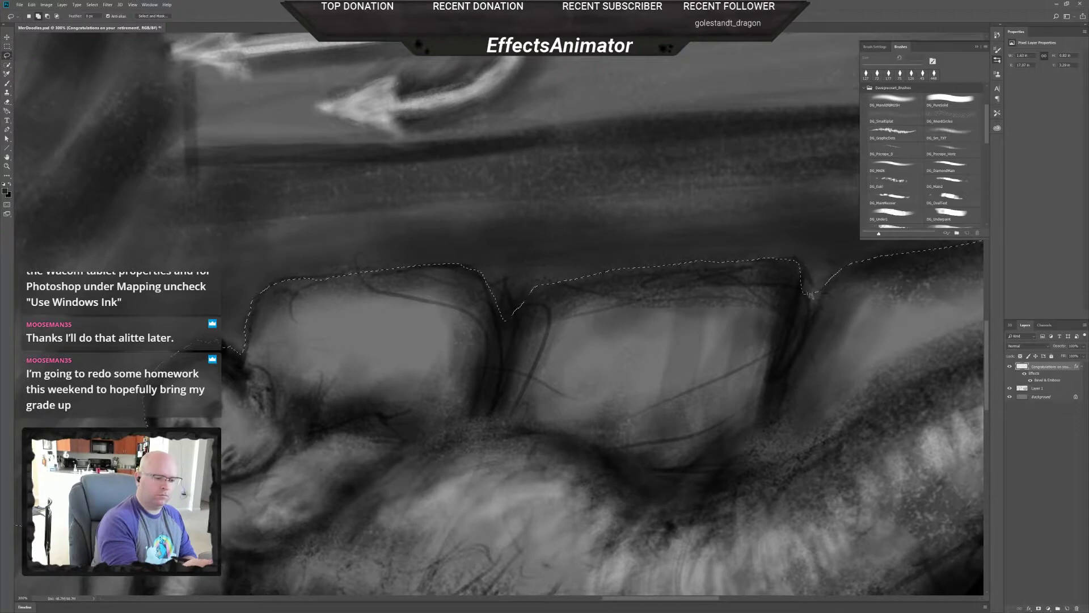
pyautogui.moveTo(830, 272); pyautogui.dragTo(823, 278)
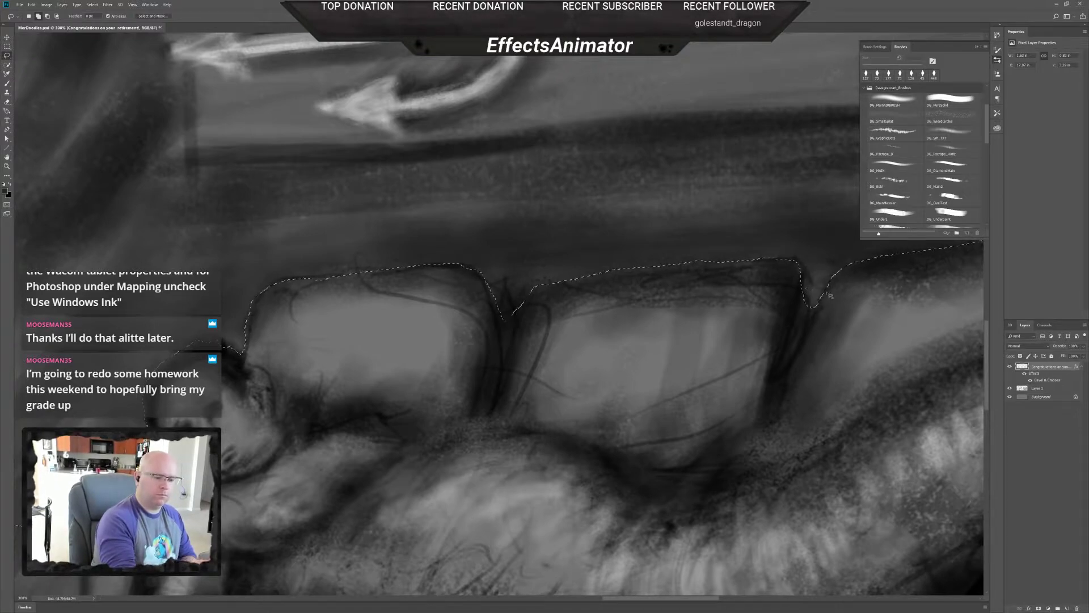
pyautogui.hotkey('ctrl', '-')
pyautogui.hotkey('ctrl', '-')
pyautogui.hotkey('ctrl', '-')
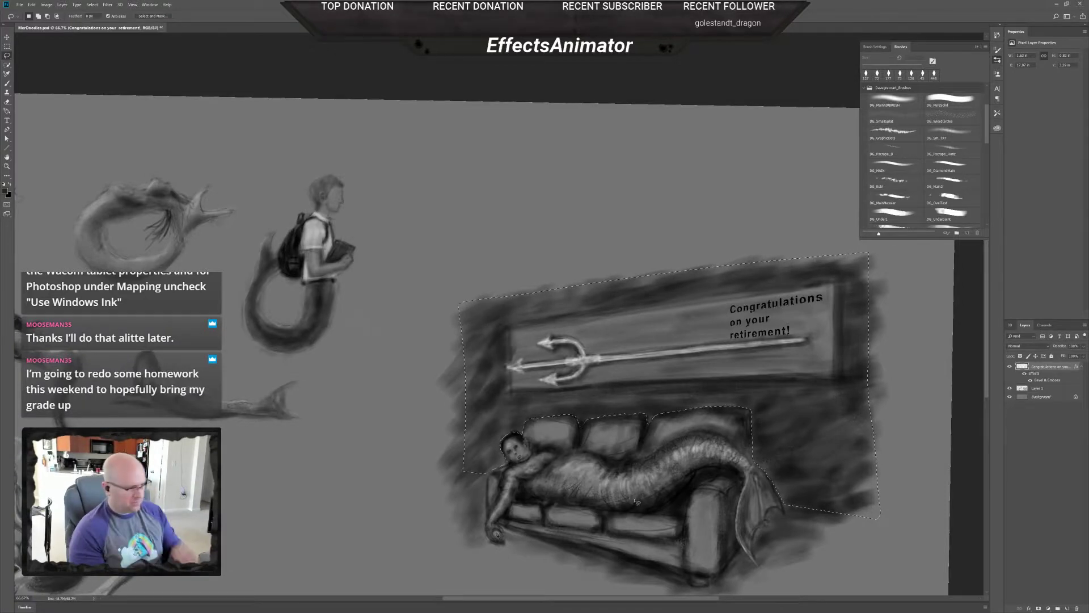
# - Sample a lighter gray from the couch and brush it over the selected wall area beside the tail with a large brush
pyautogui.press('b')
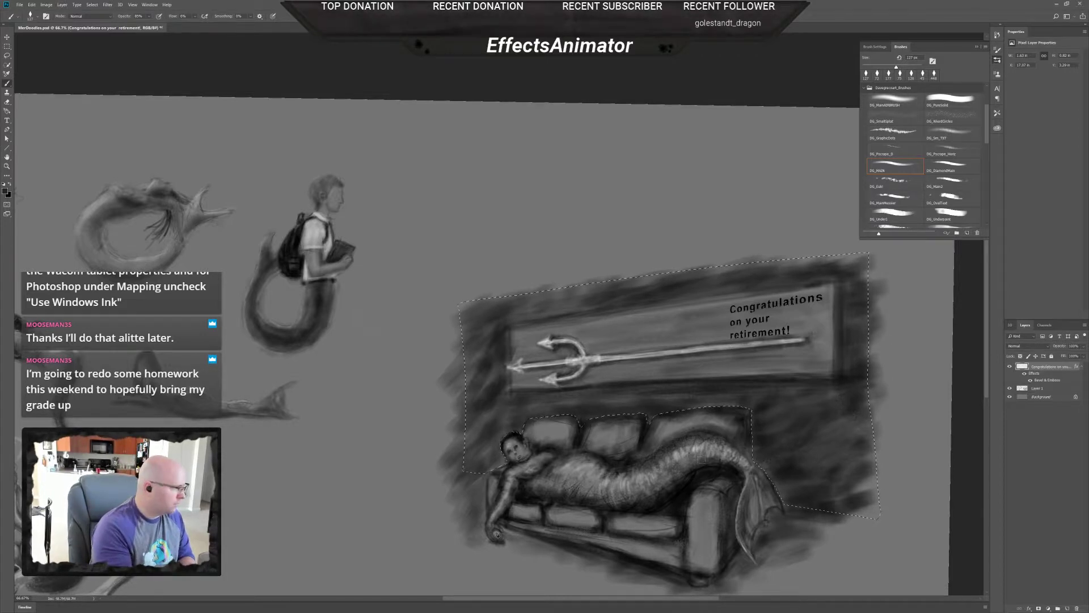
pyautogui.keyDown('alt'); pyautogui.click(686, 450); pyautogui.keyUp('alt')
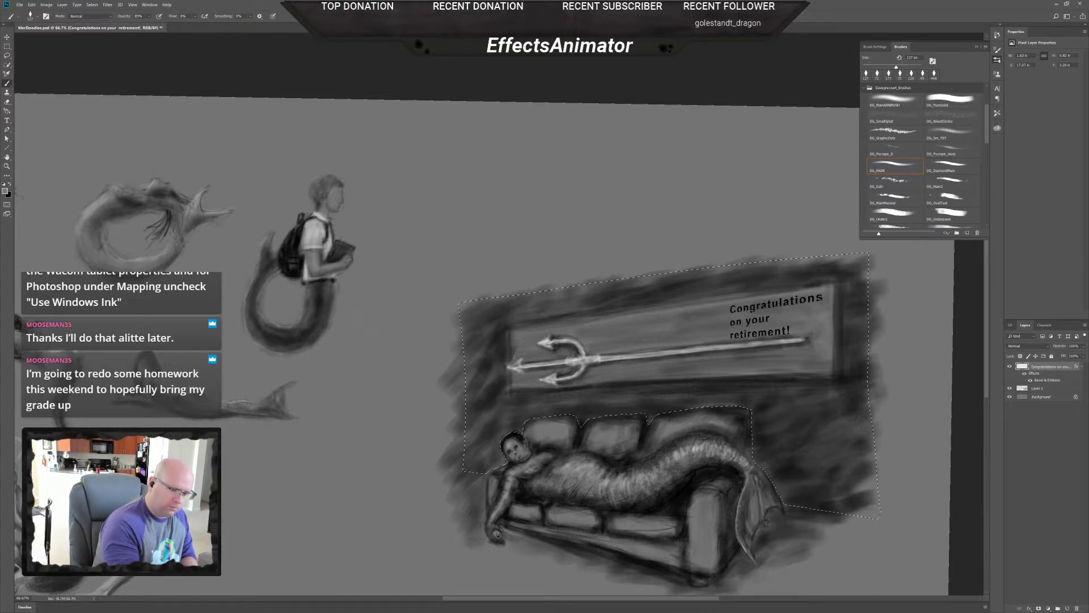
pyautogui.rightClick(812, 435)
pyautogui.press('Return')
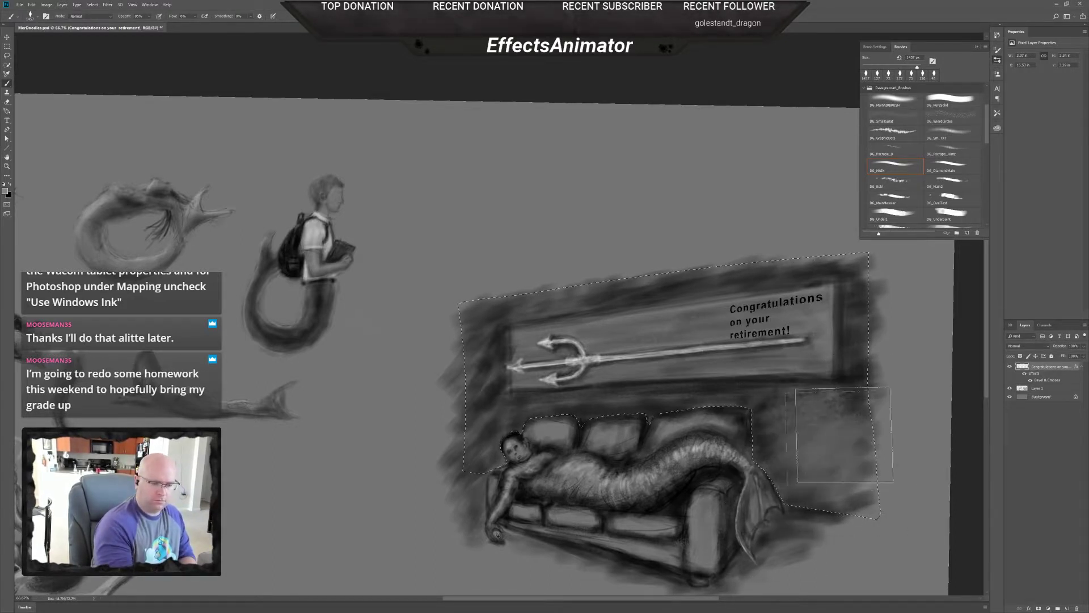
pyautogui.moveTo(782, 406)
pyautogui.mouseDown()
pyautogui.moveTo(759, 414)
pyautogui.moveTo(735, 396)
pyautogui.mouseUp()
# - Adjust the brush size and lighten the selected wall above the couch and around the right and top of the picture frame
pyautogui.rightClick(763, 403)
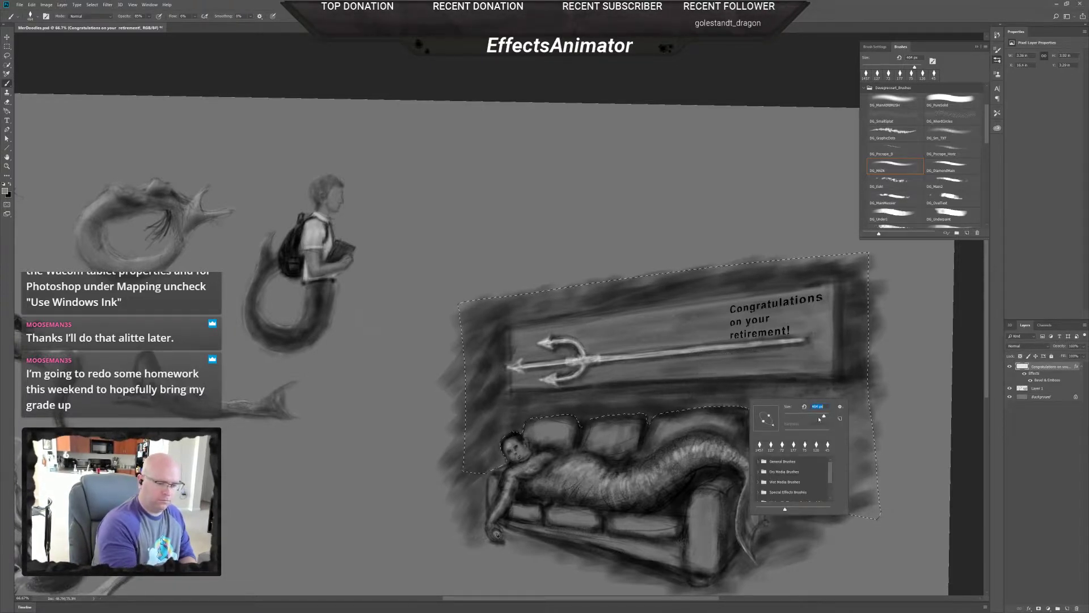
pyautogui.press('Return')
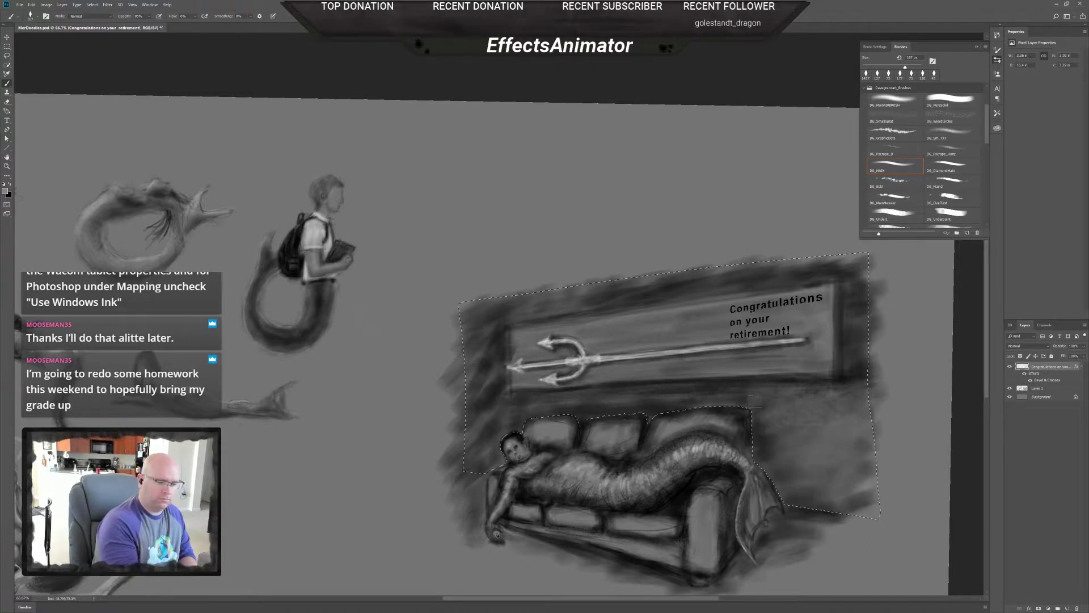
pyautogui.rightClick(757, 404)
pyautogui.moveTo(829, 426); pyautogui.dragTo(840, 426)
pyautogui.moveTo(737, 404)
pyautogui.mouseDown()
pyautogui.moveTo(666, 400)
pyautogui.moveTo(773, 393)
pyautogui.moveTo(633, 399)
pyautogui.moveTo(761, 393)
pyautogui.moveTo(638, 397)
pyautogui.moveTo(797, 413)
pyautogui.mouseUp()
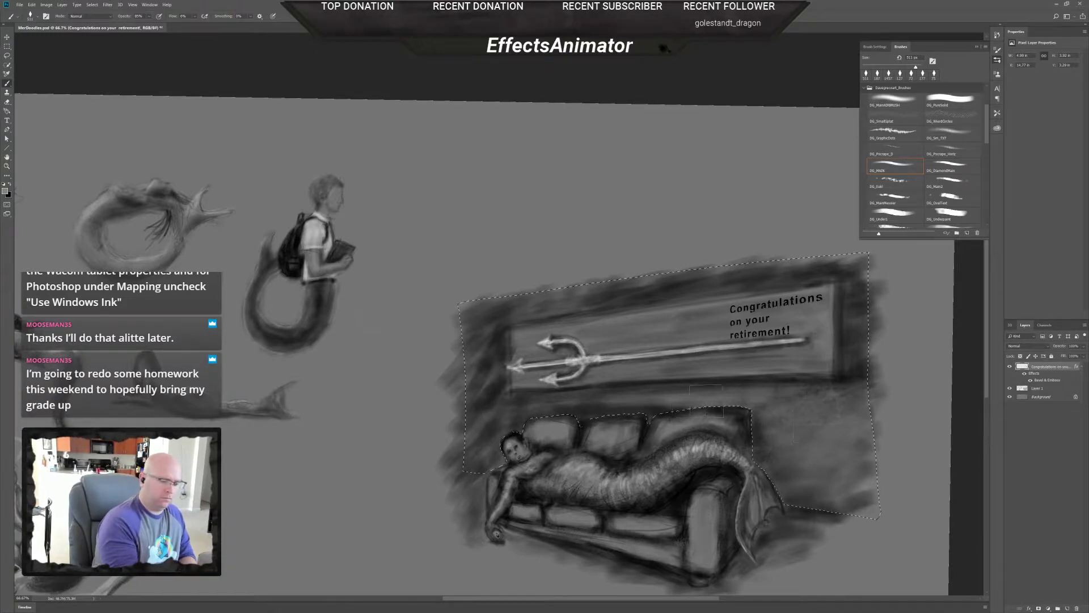
pyautogui.moveTo(697, 406)
pyautogui.mouseDown()
pyautogui.moveTo(553, 414)
pyautogui.moveTo(609, 404)
pyautogui.moveTo(569, 417)
pyautogui.moveTo(609, 404)
pyautogui.moveTo(515, 408)
pyautogui.moveTo(493, 421)
pyautogui.moveTo(518, 405)
pyautogui.moveTo(474, 406)
pyautogui.moveTo(492, 322)
pyautogui.moveTo(491, 388)
pyautogui.moveTo(484, 337)
pyautogui.moveTo(518, 393)
pyautogui.moveTo(499, 414)
pyautogui.moveTo(599, 288)
pyautogui.moveTo(566, 304)
pyautogui.moveTo(697, 273)
pyautogui.moveTo(833, 271)
pyautogui.moveTo(864, 283)
pyautogui.moveTo(860, 300)
pyautogui.moveTo(876, 280)
pyautogui.moveTo(856, 297)
pyautogui.moveTo(857, 391)
pyautogui.mouseUp()
pyautogui.moveTo(856, 302)
pyautogui.mouseDown()
pyautogui.moveTo(848, 275)
pyautogui.moveTo(822, 265)
pyautogui.moveTo(624, 287)
pyautogui.mouseUp()
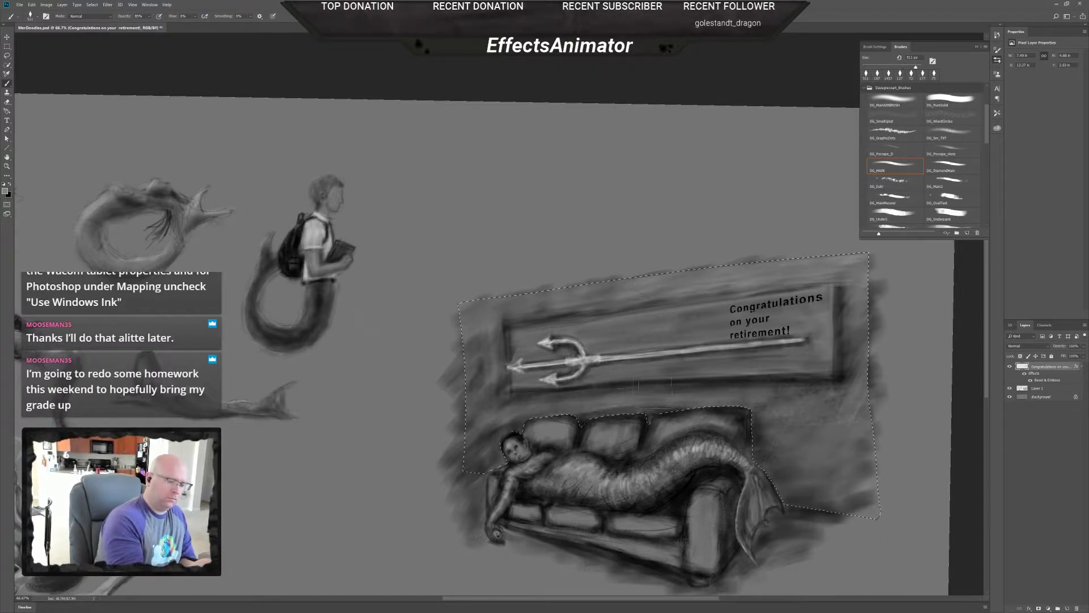
# - Lighten the selected wall along the frame's left side and behind the figure's head, and deselect the wall
pyautogui.moveTo(493, 420)
pyautogui.mouseDown()
pyautogui.moveTo(477, 449)
pyautogui.moveTo(493, 445)
pyautogui.moveTo(477, 384)
pyautogui.moveTo(483, 340)
pyautogui.moveTo(474, 346)
pyautogui.mouseUp()
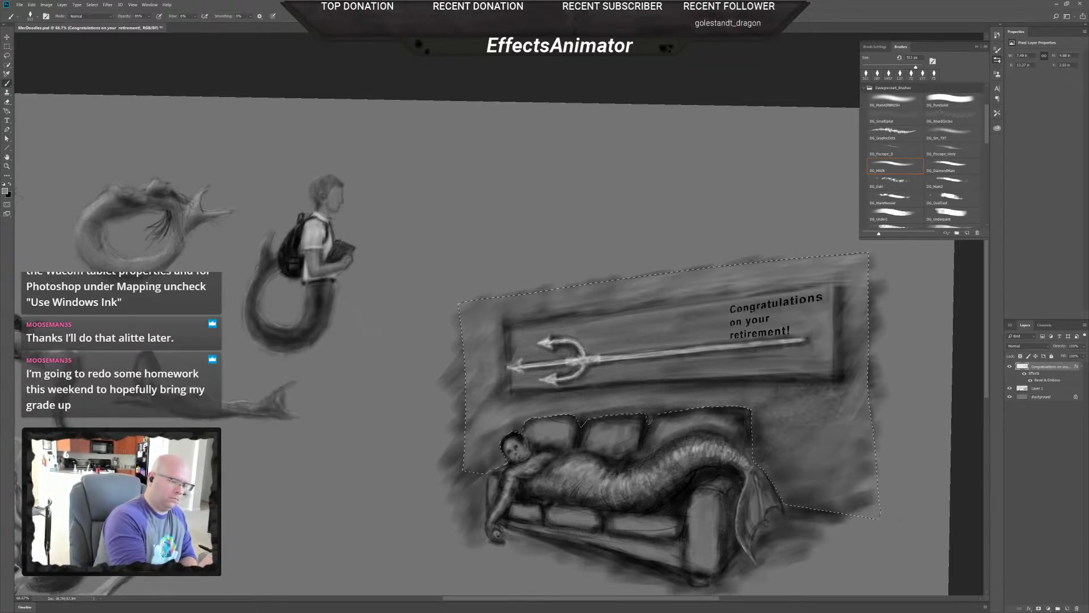
pyautogui.moveTo(499, 394); pyautogui.dragTo(495, 397)
pyautogui.moveTo(447, 495)
pyautogui.mouseDown()
pyautogui.moveTo(526, 471)
pyautogui.moveTo(663, 471)
pyautogui.moveTo(745, 502)
pyautogui.moveTo(759, 494)
pyautogui.moveTo(680, 414)
pyautogui.moveTo(584, 426)
pyautogui.mouseUp()
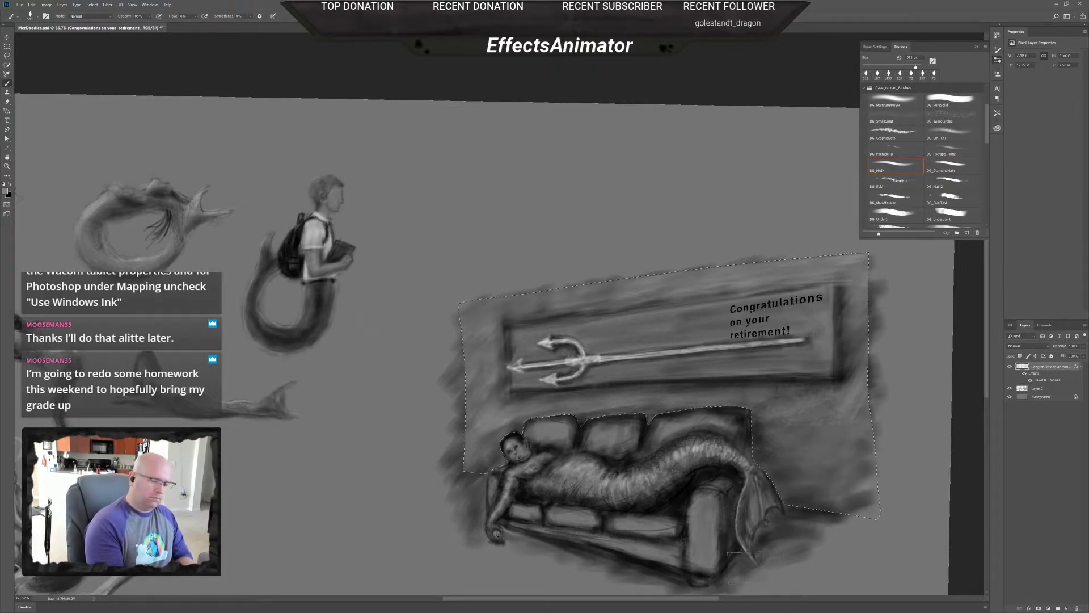
pyautogui.hotkey('ctrl', 'd')
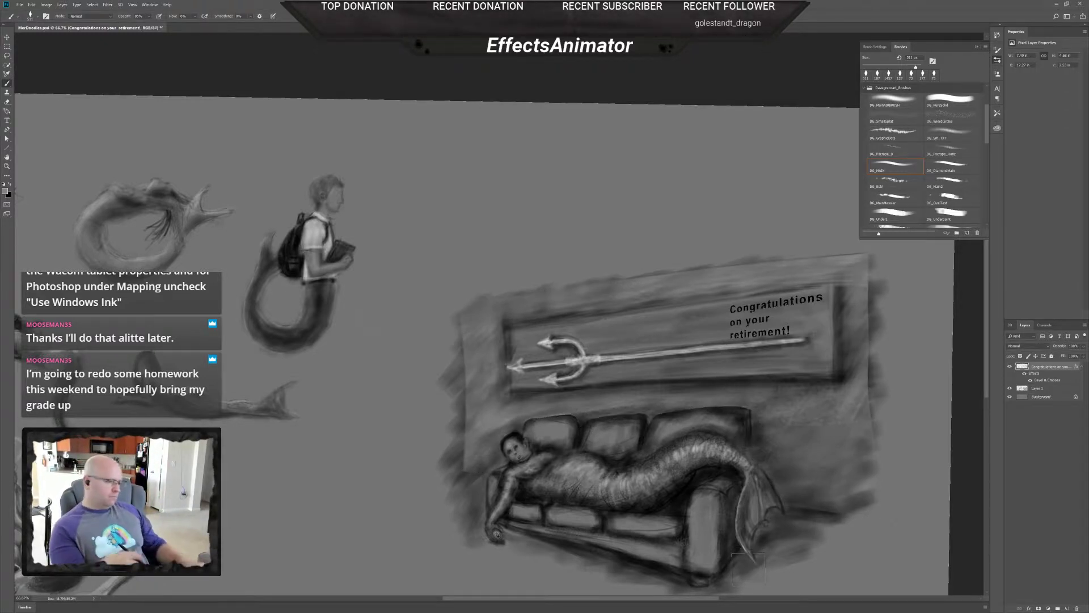
# - Check the retirement text layer by toggling its visibility and merge the visible layers
pyautogui.press('e')
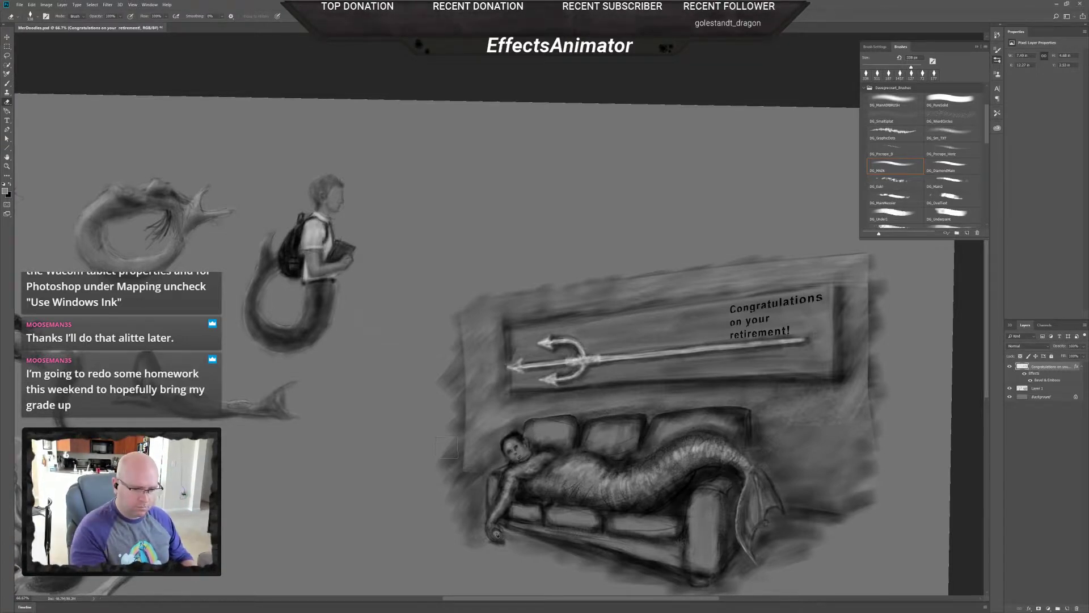
pyautogui.click(1009, 366)
pyautogui.click(1010, 366)
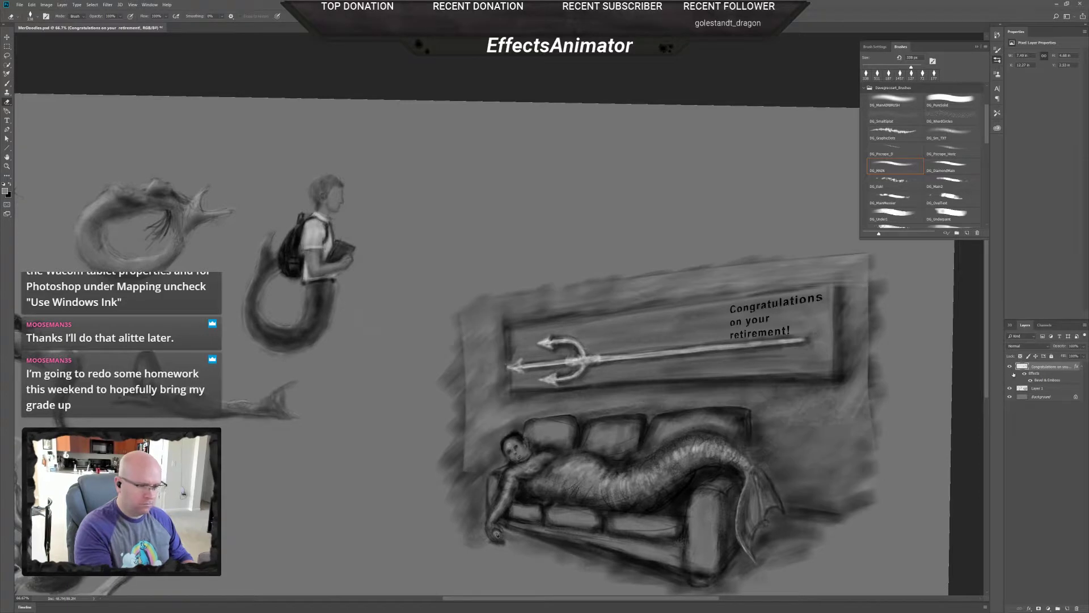
pyautogui.click(1009, 366)
pyautogui.click(1010, 366)
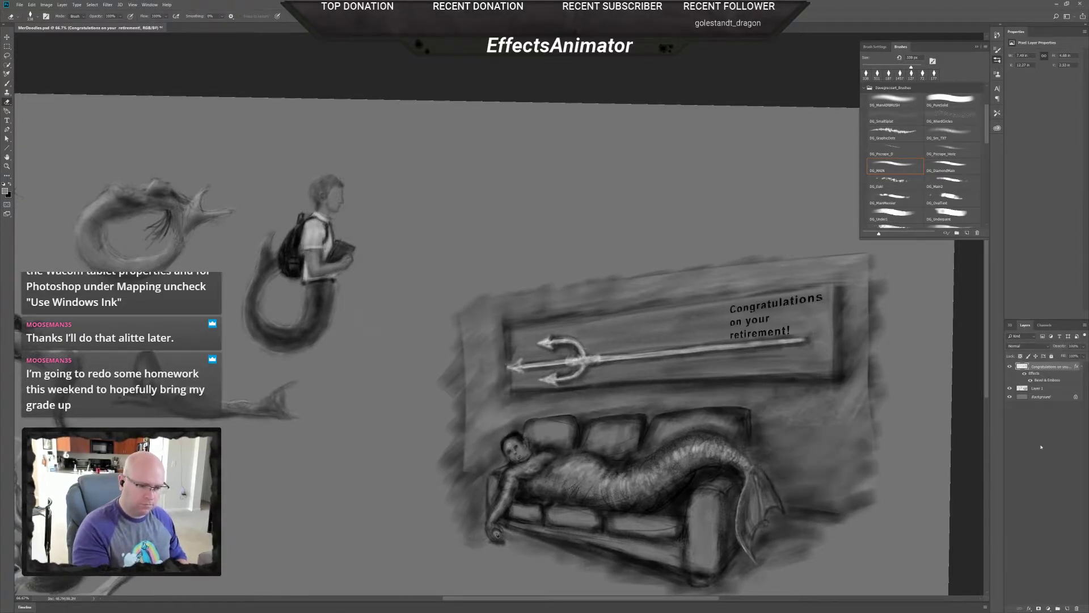
pyautogui.rightClick(1044, 367)
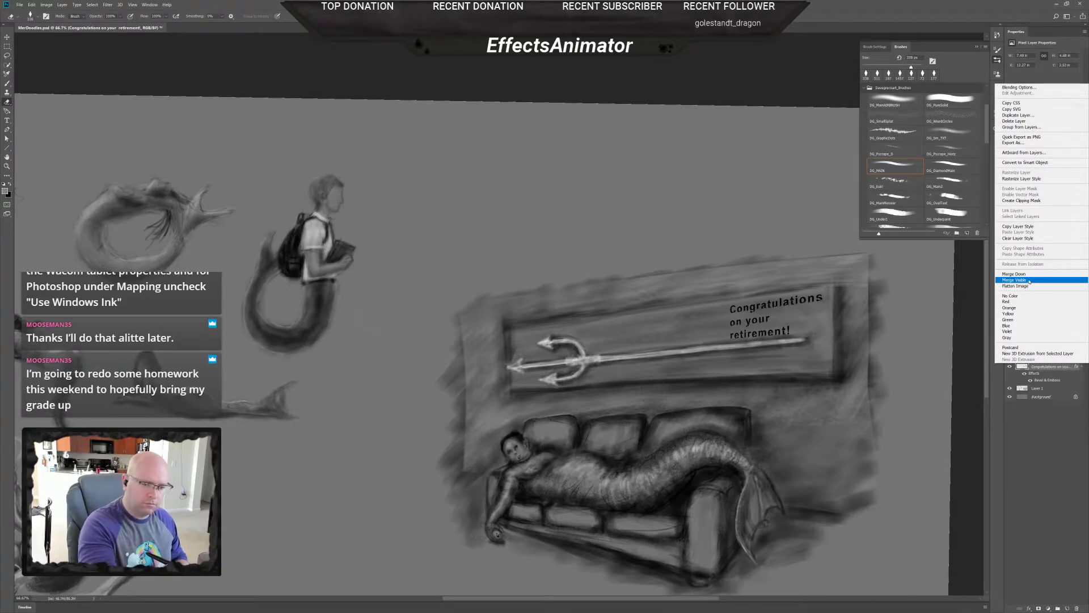
pyautogui.click(1029, 280)
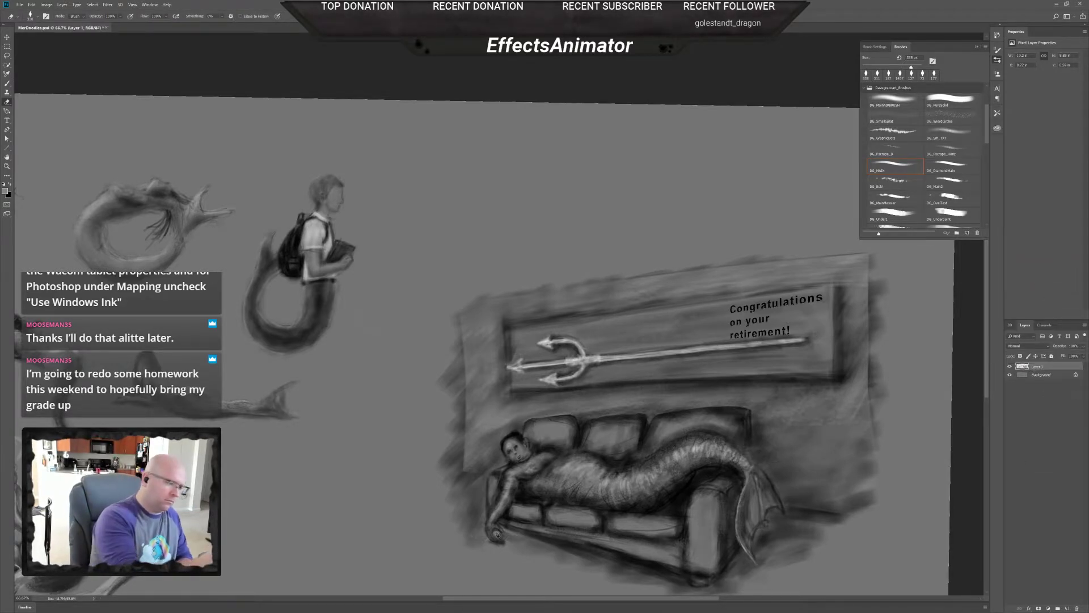
# - Erase the rough brushwork outside the wall's left edge down past the couch arm
pyautogui.moveTo(451, 375); pyautogui.dragTo(455, 447)
pyautogui.moveTo(458, 346); pyautogui.dragTo(452, 465)
pyautogui.moveTo(459, 319); pyautogui.dragTo(458, 345)
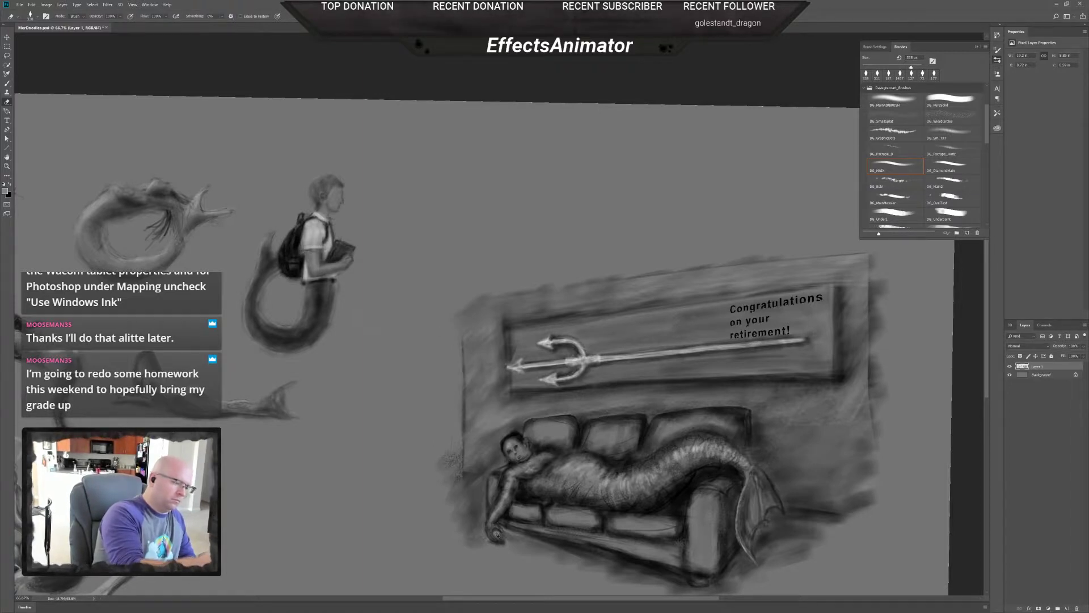
pyautogui.moveTo(456, 448); pyautogui.dragTo(453, 515)
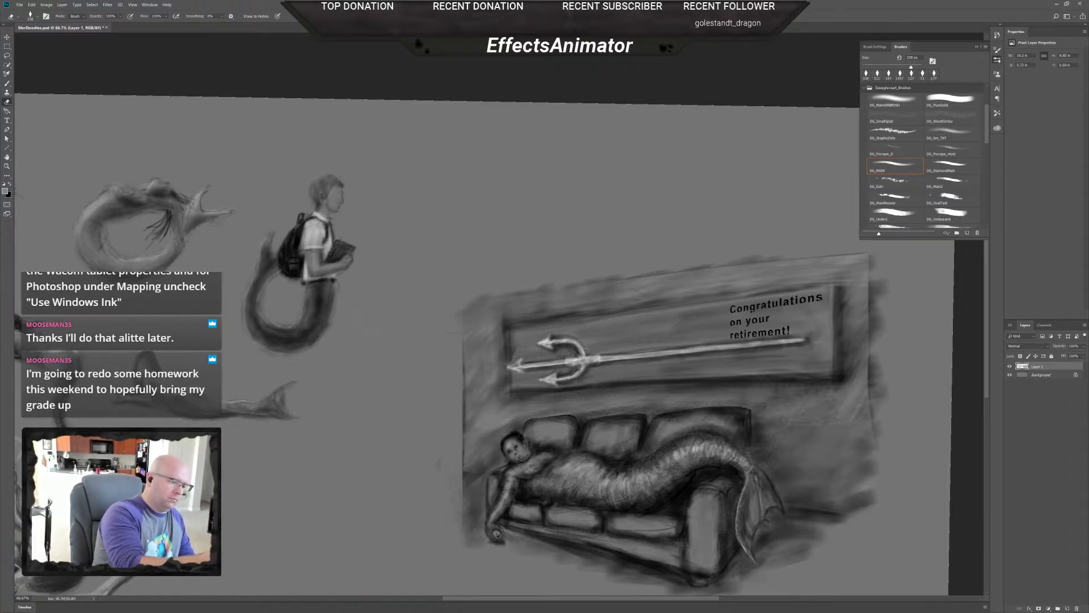
pyautogui.moveTo(453, 390); pyautogui.dragTo(452, 499)
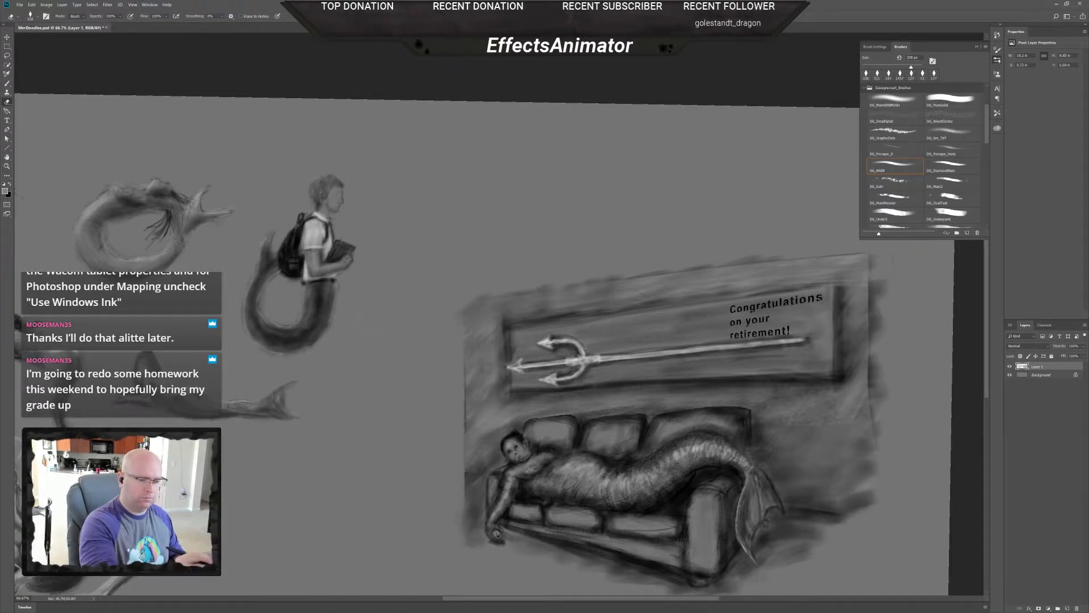
# - Erase the rough brushwork outside the wall's right edge and along its top edge
pyautogui.moveTo(871, 260); pyautogui.dragTo(872, 505)
pyautogui.moveTo(872, 387); pyautogui.dragTo(873, 295)
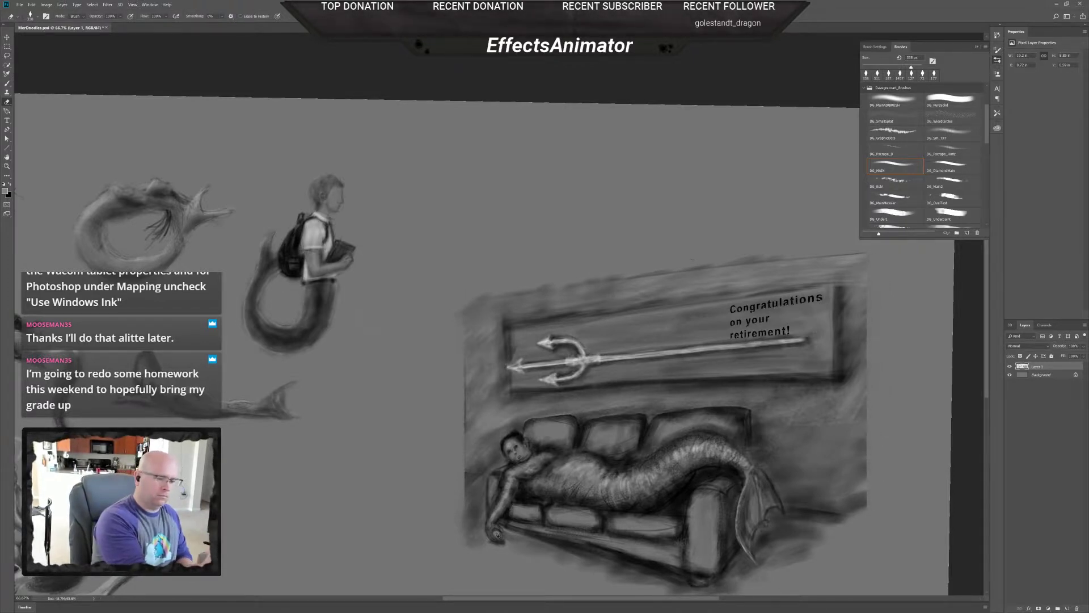
pyautogui.moveTo(693, 259)
pyautogui.mouseDown()
pyautogui.moveTo(533, 286)
pyautogui.moveTo(752, 258)
pyautogui.moveTo(704, 265)
pyautogui.mouseUp()
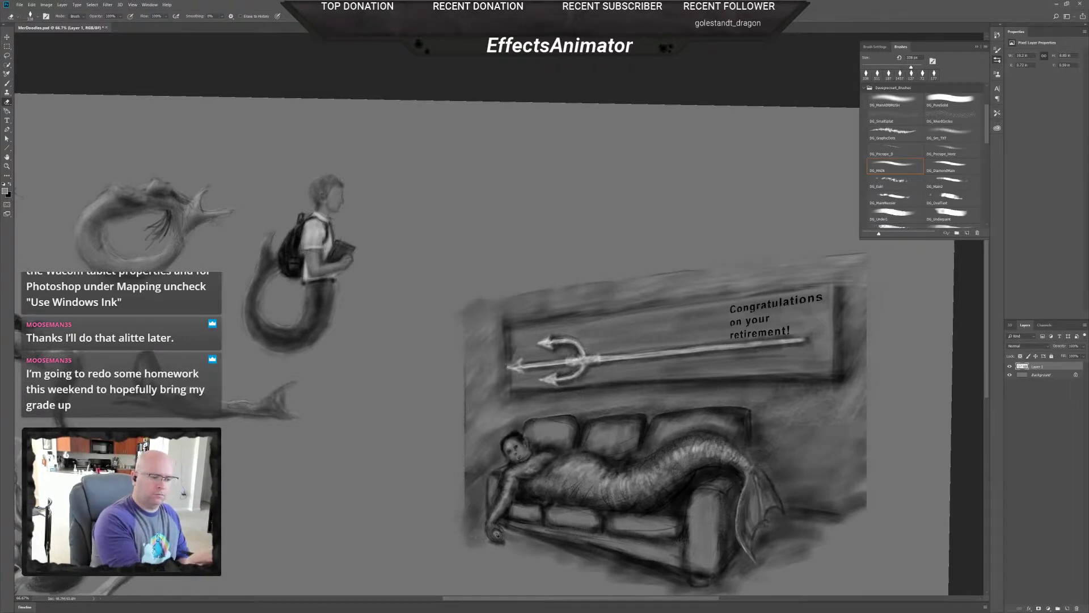
pyautogui.moveTo(564, 288); pyautogui.dragTo(619, 281)
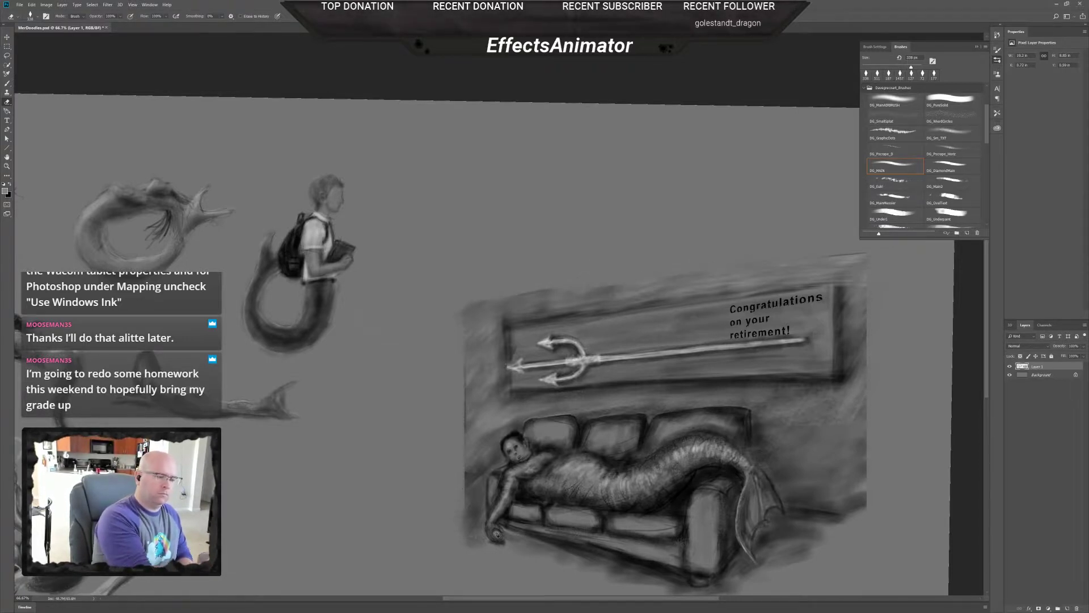
pyautogui.moveTo(506, 288); pyautogui.dragTo(554, 283)
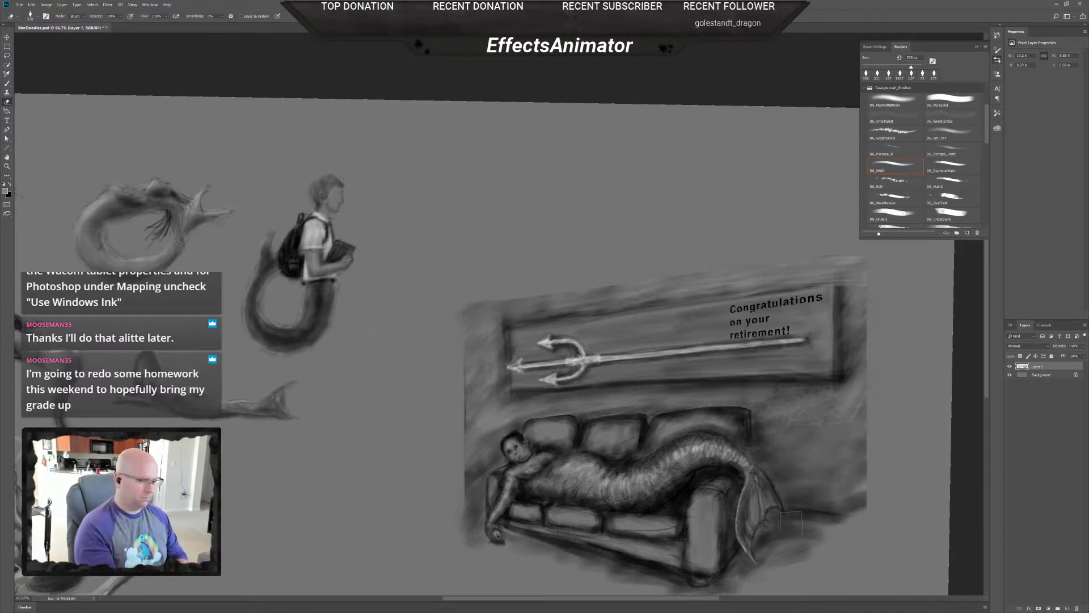
# - Try another erasing stroke along the wall's left edge beside the couch, and undo it
pyautogui.moveTo(467, 383); pyautogui.dragTo(469, 504)
pyautogui.hotkey('ctrl', 'z')
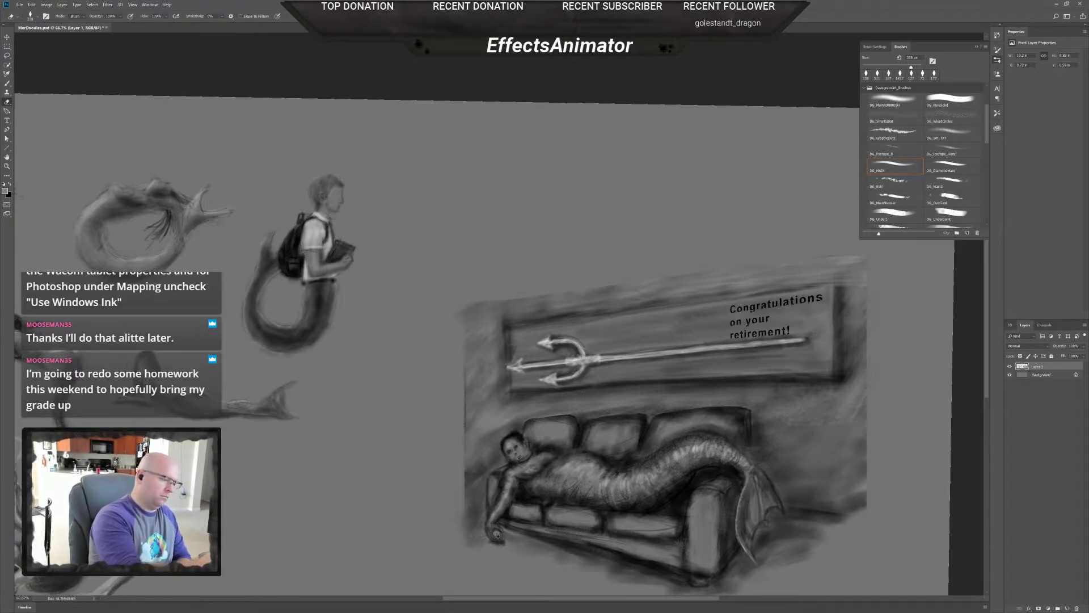
pyautogui.hotkey('ctrl', '-')
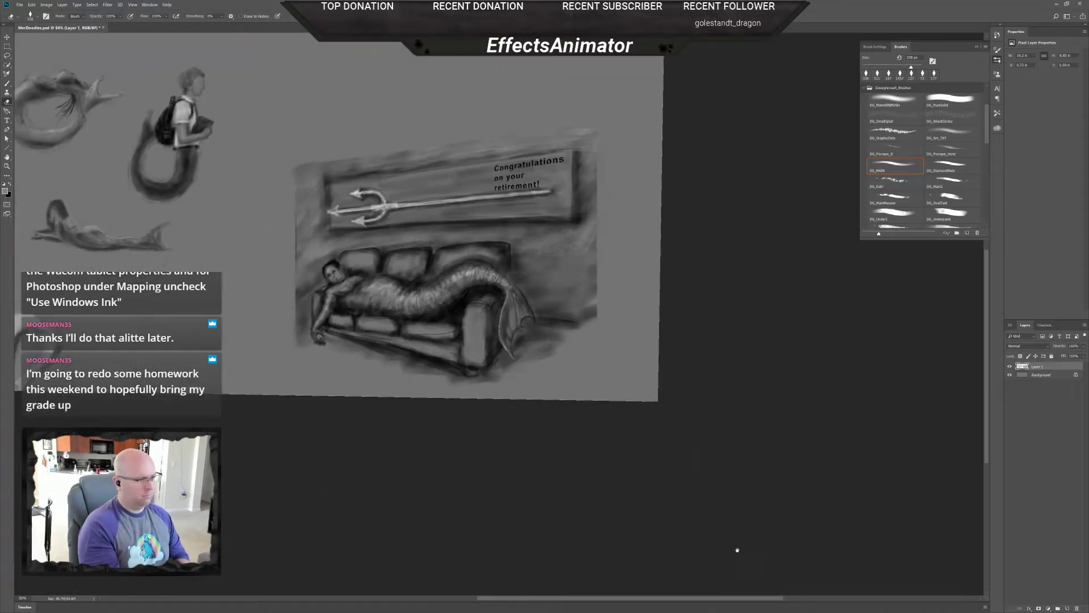
pyautogui.moveTo(603, 435); pyautogui.dragTo(690, 550)
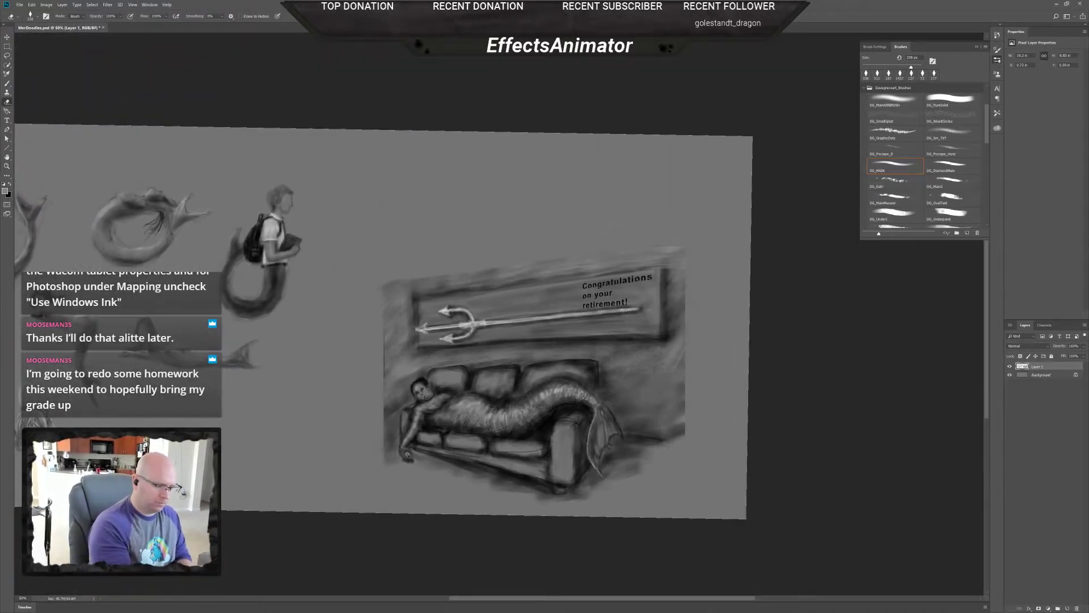
# - Paint soft dark shading over the floor beneath the couch and around the tail fin
pyautogui.press('b')
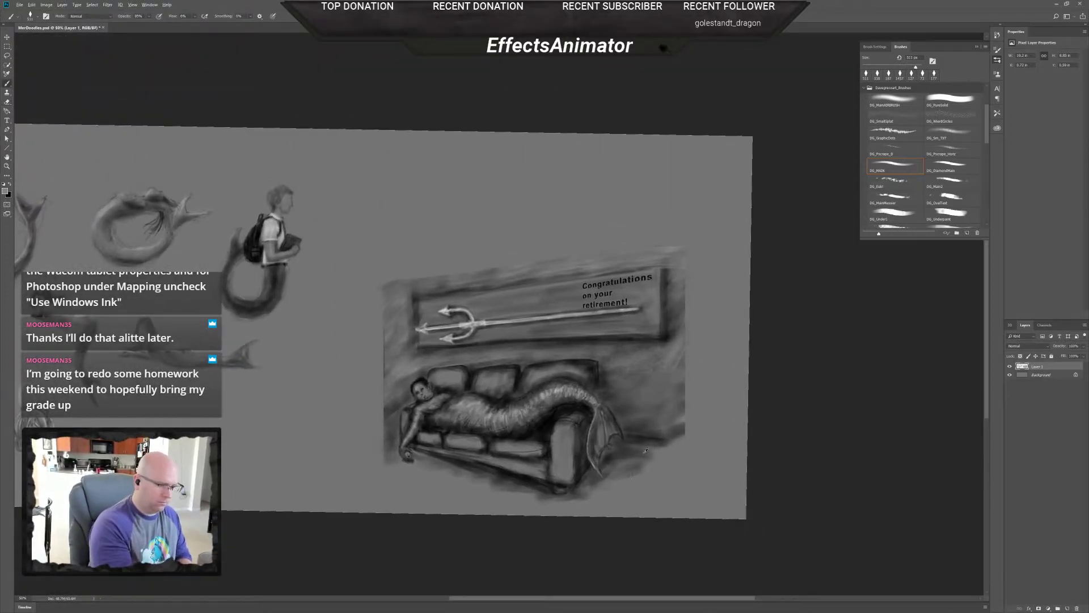
pyautogui.moveTo(642, 449)
pyautogui.mouseDown()
pyautogui.moveTo(662, 454)
pyautogui.moveTo(630, 454)
pyautogui.moveTo(646, 441)
pyautogui.mouseUp()
pyautogui.moveTo(598, 482)
pyautogui.mouseDown()
pyautogui.moveTo(585, 499)
pyautogui.moveTo(661, 472)
pyautogui.moveTo(624, 479)
pyautogui.mouseUp()
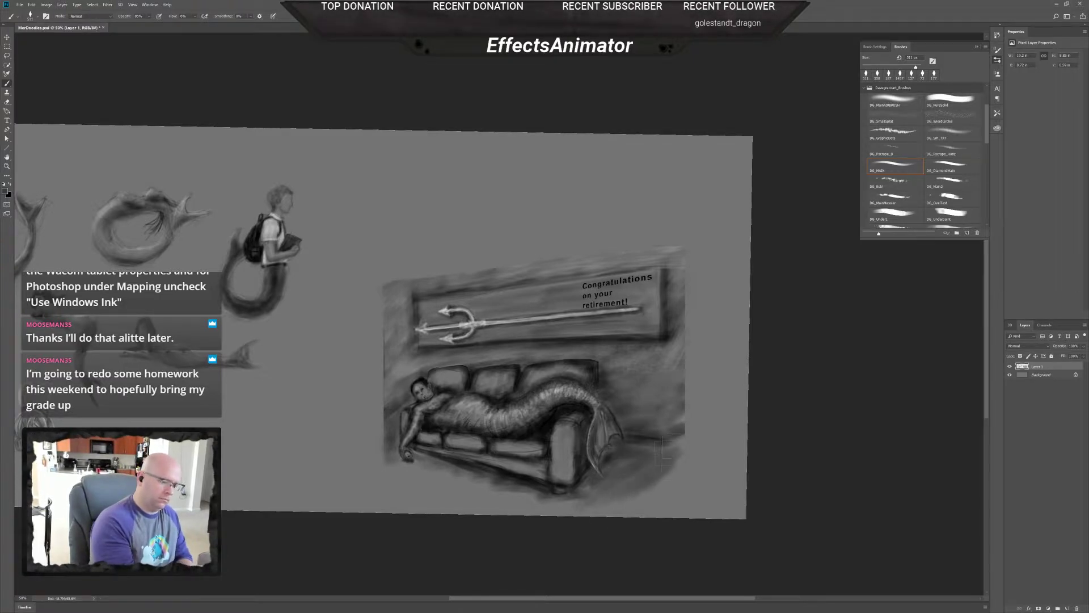
pyautogui.moveTo(558, 489)
pyautogui.mouseDown()
pyautogui.moveTo(508, 482)
pyautogui.moveTo(572, 472)
pyautogui.mouseUp()
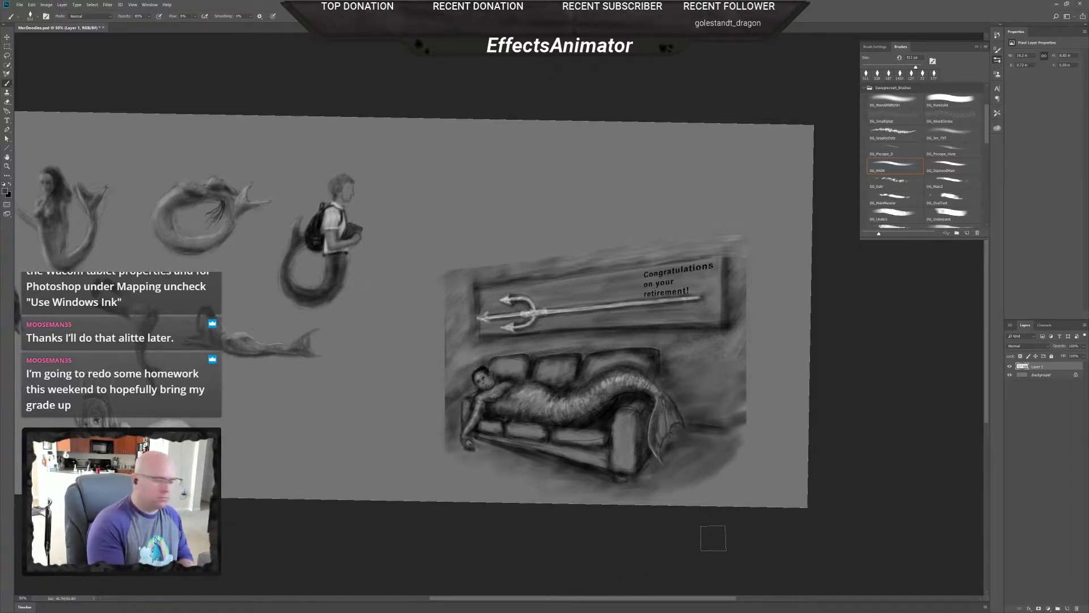
pyautogui.moveTo(556, 438)
pyautogui.mouseDown()
pyautogui.moveTo(605, 428)
pyautogui.moveTo(610, 441)
pyautogui.mouseUp()
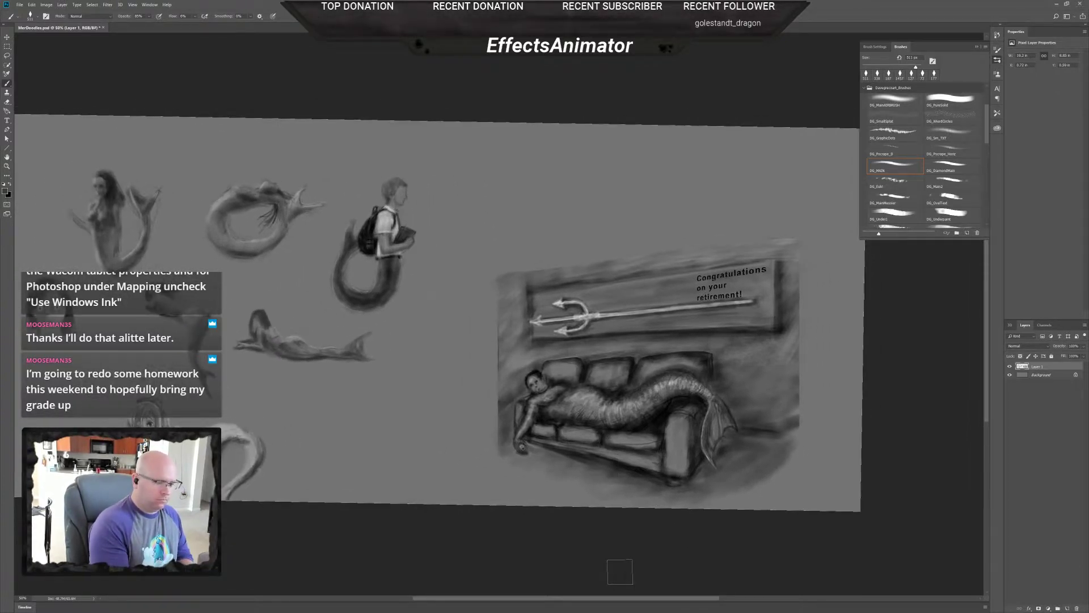
# - Shrink the brush to suit facial details and touch up the chin just below the mermaid's mouth
pyautogui.scroll(3, 539, 399)
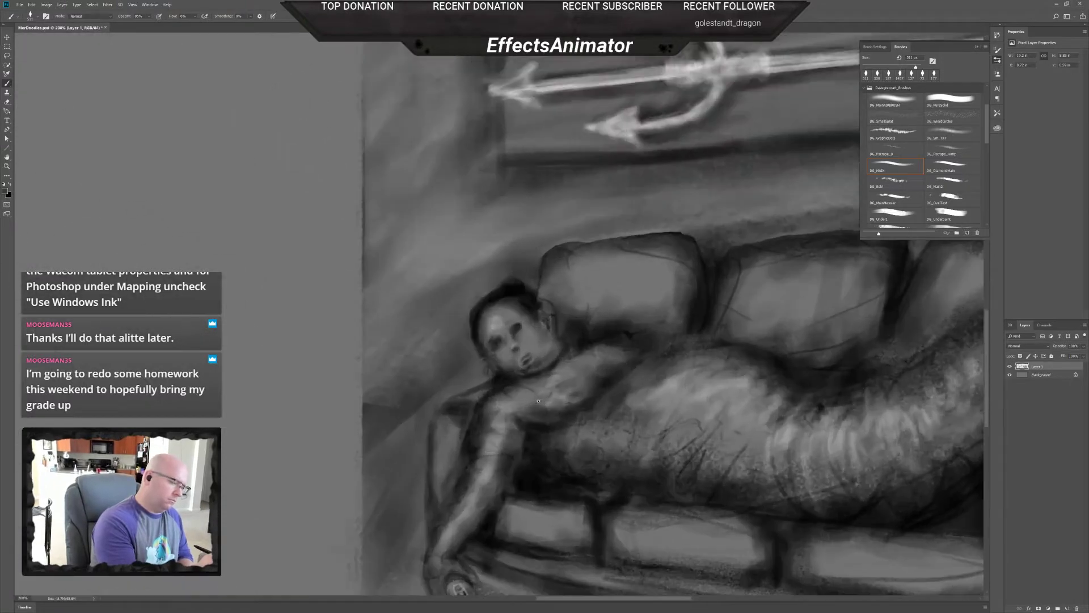
pyautogui.scroll(2, 539, 400)
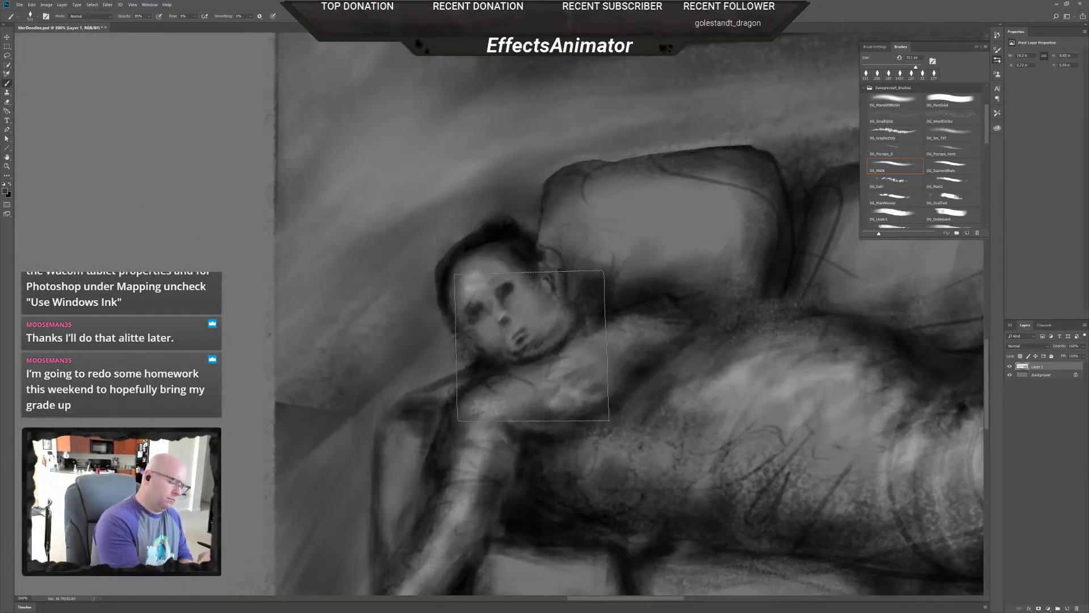
pyautogui.press('[')
pyautogui.press('[')
pyautogui.press('[')
pyautogui.press('[')
pyautogui.press('[')
pyautogui.press('[')
pyautogui.press('[')
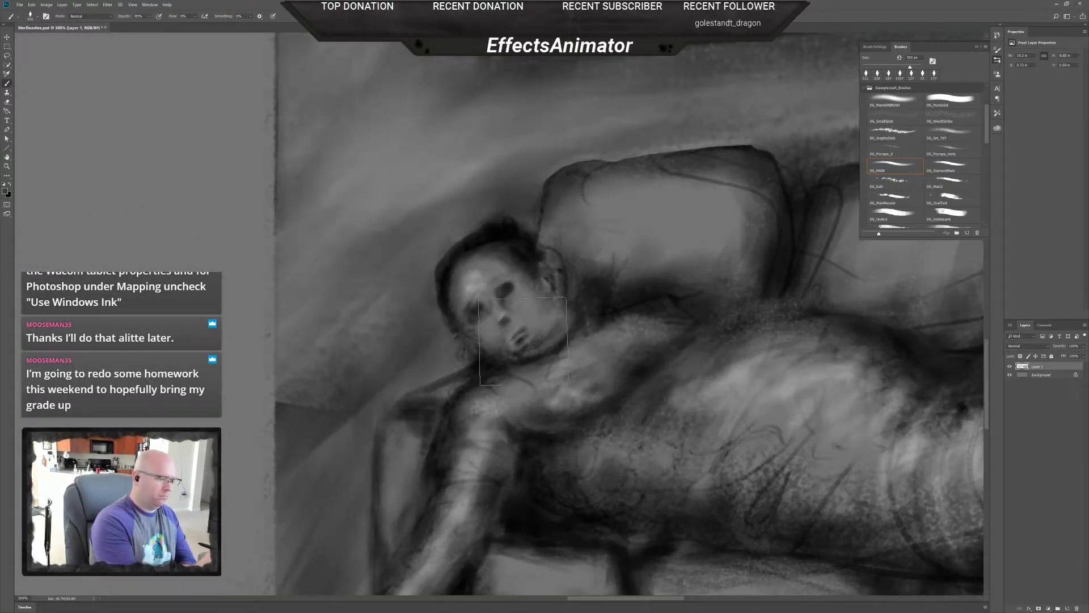
pyautogui.press('[')
pyautogui.press('[')
pyautogui.press('[')
pyautogui.press('[')
pyautogui.press('[')
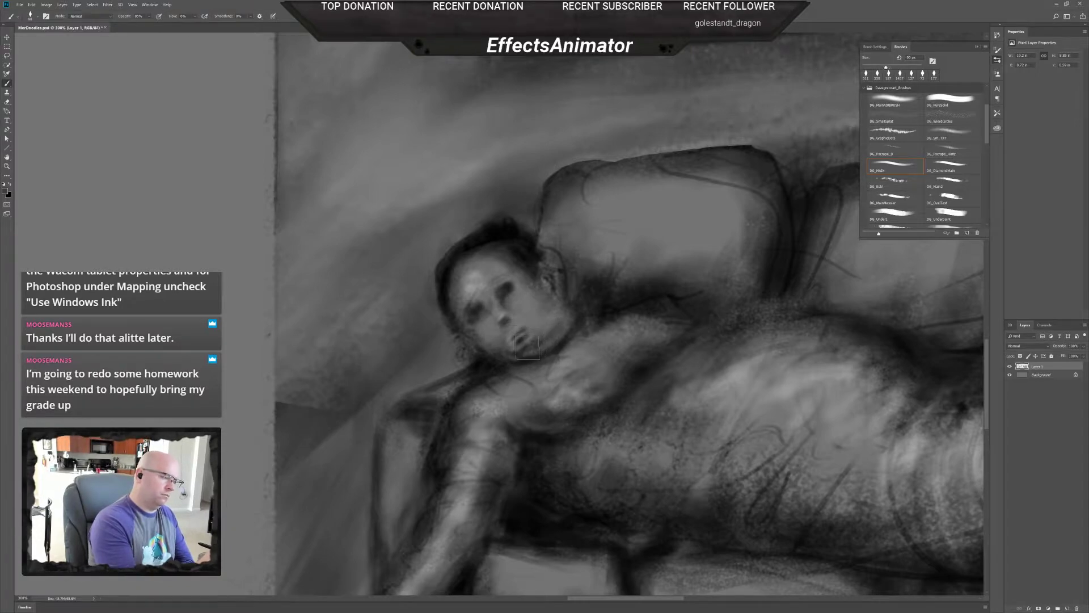
pyautogui.moveTo(530, 346); pyautogui.dragTo(525, 353)
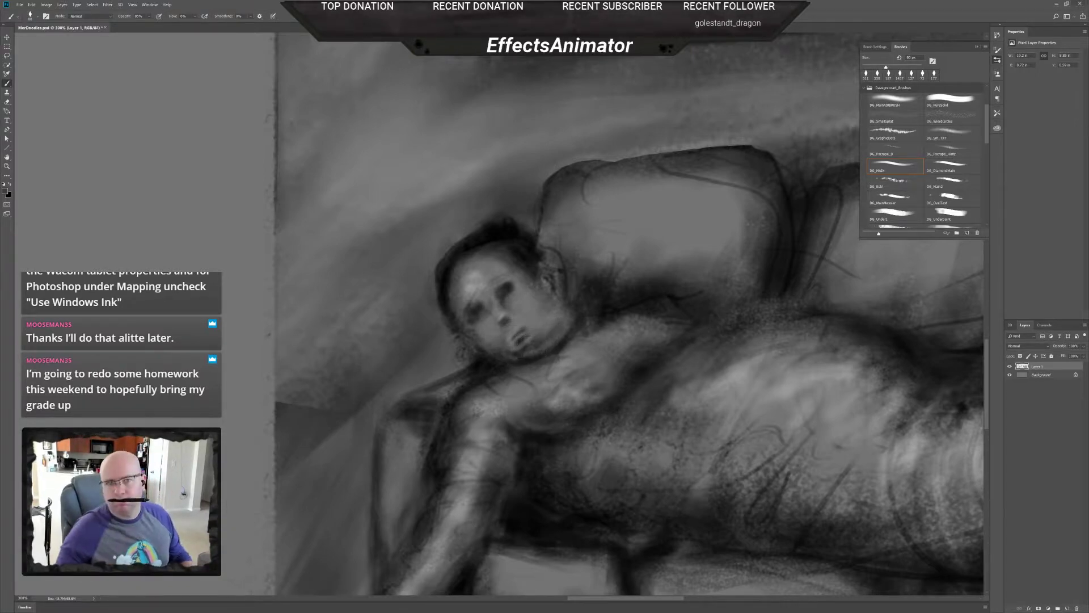
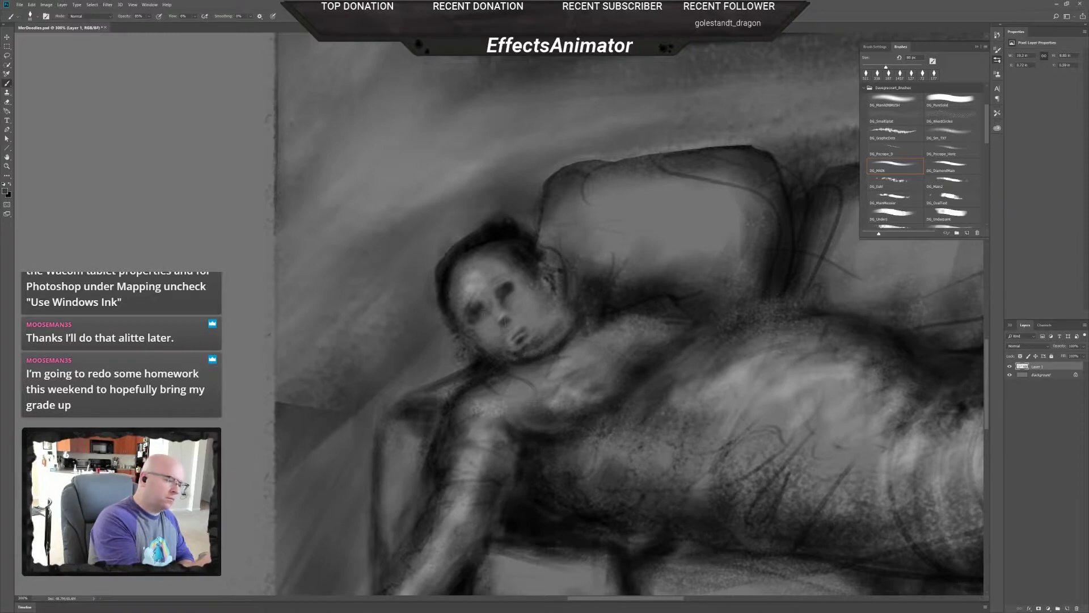
# - Reduce the brush size further and lighten the nose bridge and the eye socket farther from the ear with a sampled forehead tone
pyautogui.scroll(1, 481, 312)
pyautogui.rightClick(481, 300)
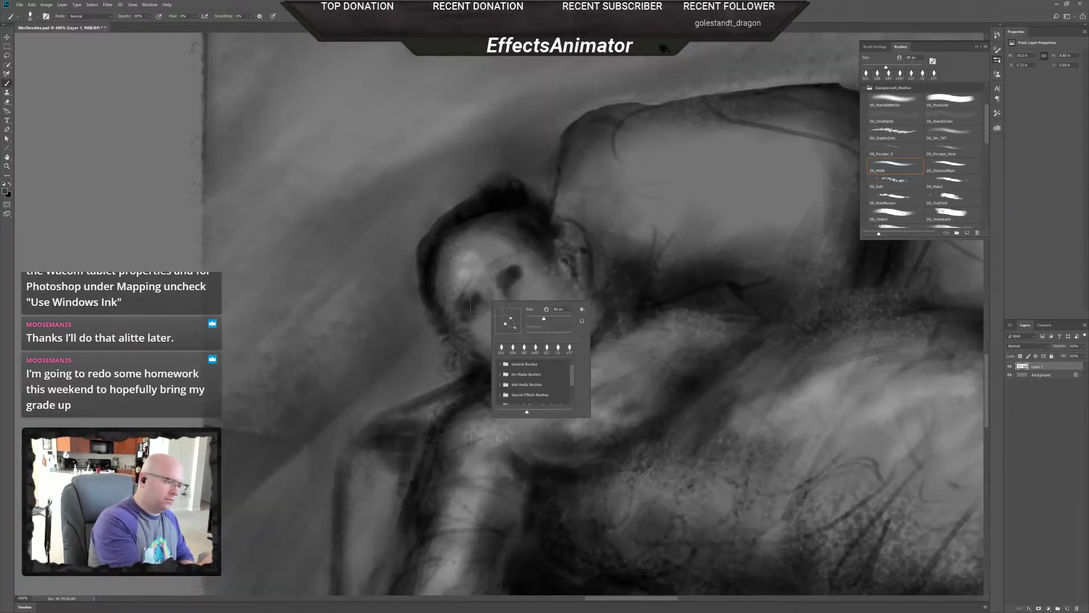
pyautogui.moveTo(543, 318); pyautogui.dragTo(533, 318)
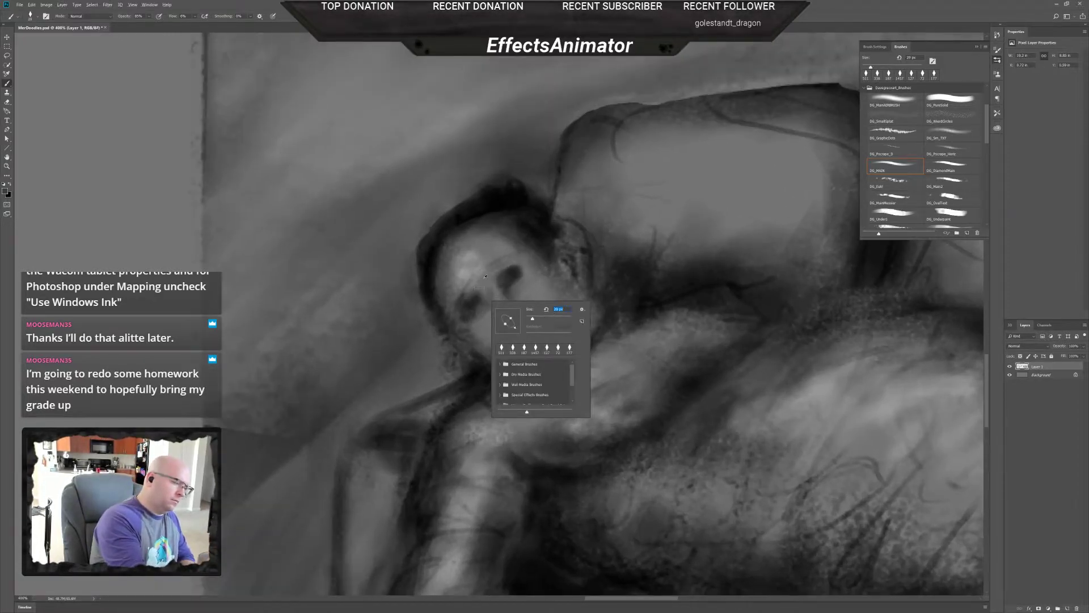
pyautogui.keyDown('alt'); pyautogui.click(484, 277); pyautogui.keyUp('alt')
pyautogui.moveTo(479, 294); pyautogui.dragTo(469, 304)
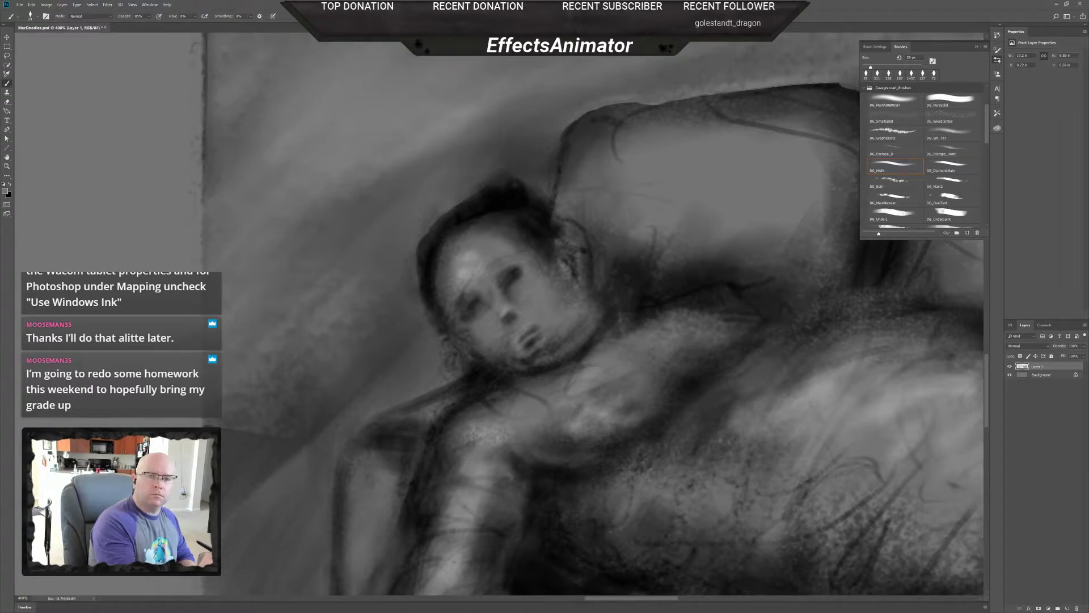
# - Sample the dark eye and hair tones and redefine the shadows around the mermaid's eyes
pyautogui.keyDown('alt'); pyautogui.click(515, 280); pyautogui.keyUp('alt')
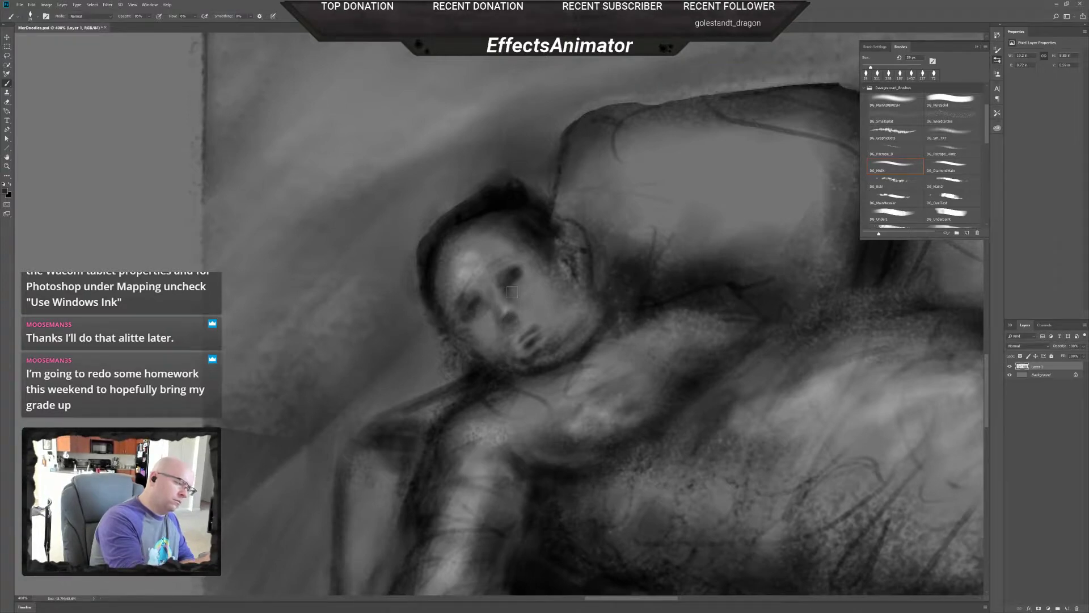
pyautogui.keyDown('alt'); pyautogui.click(513, 196); pyautogui.keyUp('alt')
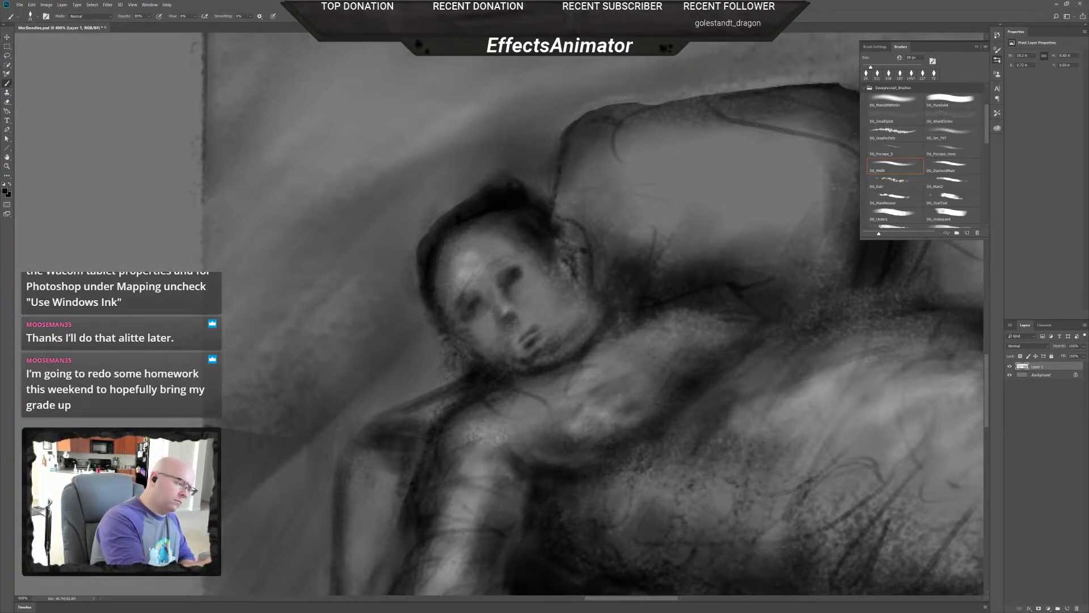
pyautogui.moveTo(487, 302); pyautogui.dragTo(486, 304)
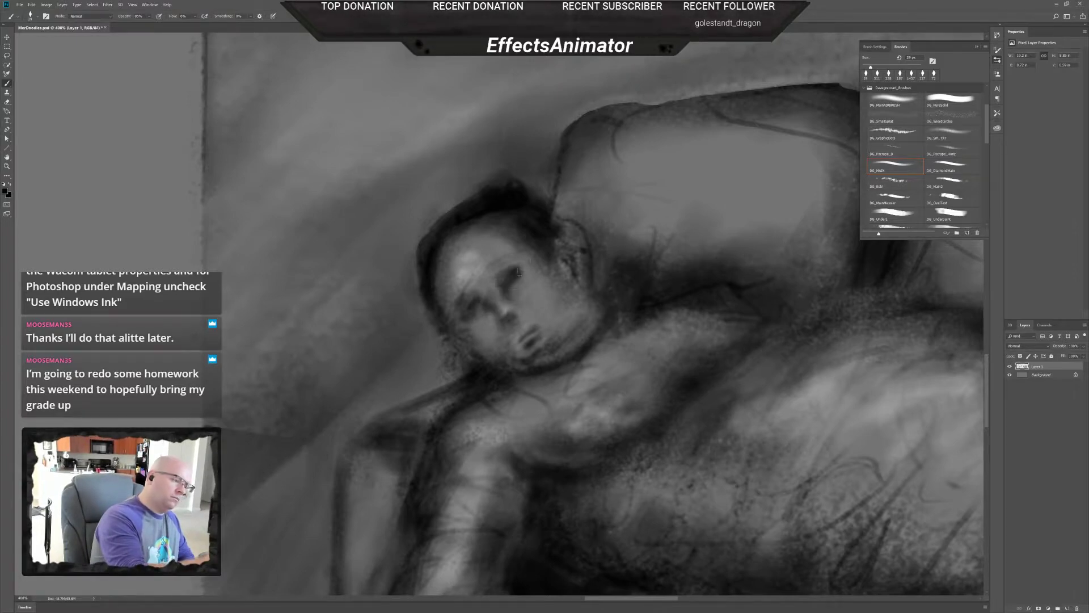
pyautogui.moveTo(523, 304); pyautogui.dragTo(583, 319)
# - Enlarge the brush and shade the side of the nose and the adjoining cheek with sampled face and hair tones
pyautogui.rightClick(529, 302)
pyautogui.click(521, 301)
pyautogui.moveTo(509, 301)
pyautogui.mouseDown()
pyautogui.moveTo(522, 296)
pyautogui.moveTo(520, 278)
pyautogui.moveTo(519, 304)
pyautogui.mouseUp()
pyautogui.keyDown('alt'); pyautogui.click(506, 288); pyautogui.keyUp('alt')
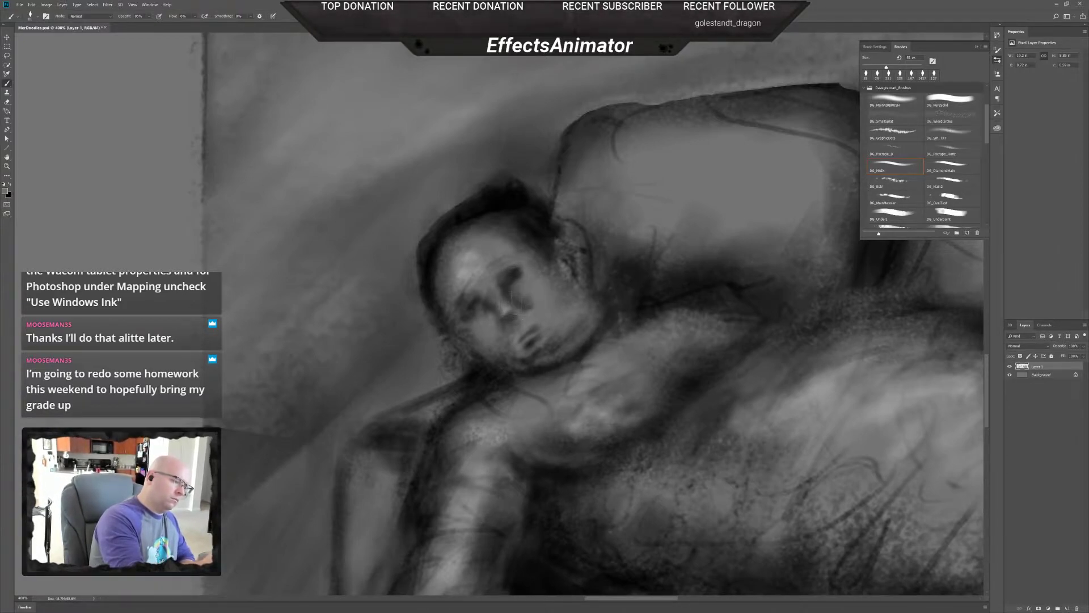
pyautogui.keyDown('alt'); pyautogui.click(516, 211); pyautogui.keyUp('alt')
pyautogui.moveTo(522, 309); pyautogui.dragTo(523, 327)
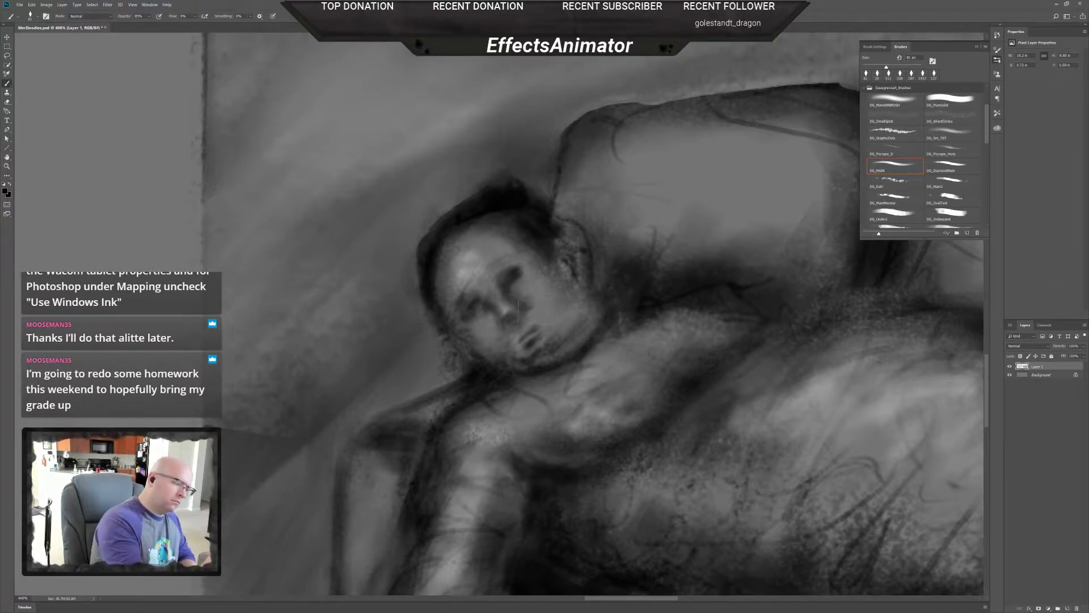
pyautogui.moveTo(527, 317); pyautogui.dragTo(539, 310)
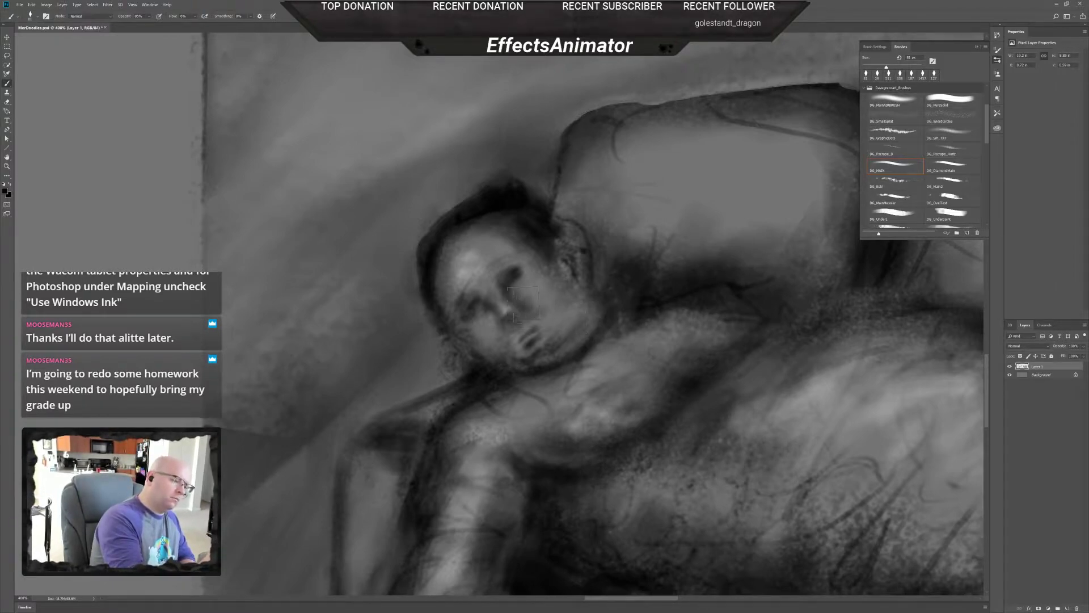
pyautogui.keyDown('alt'); pyautogui.click(539, 292); pyautogui.keyUp('alt')
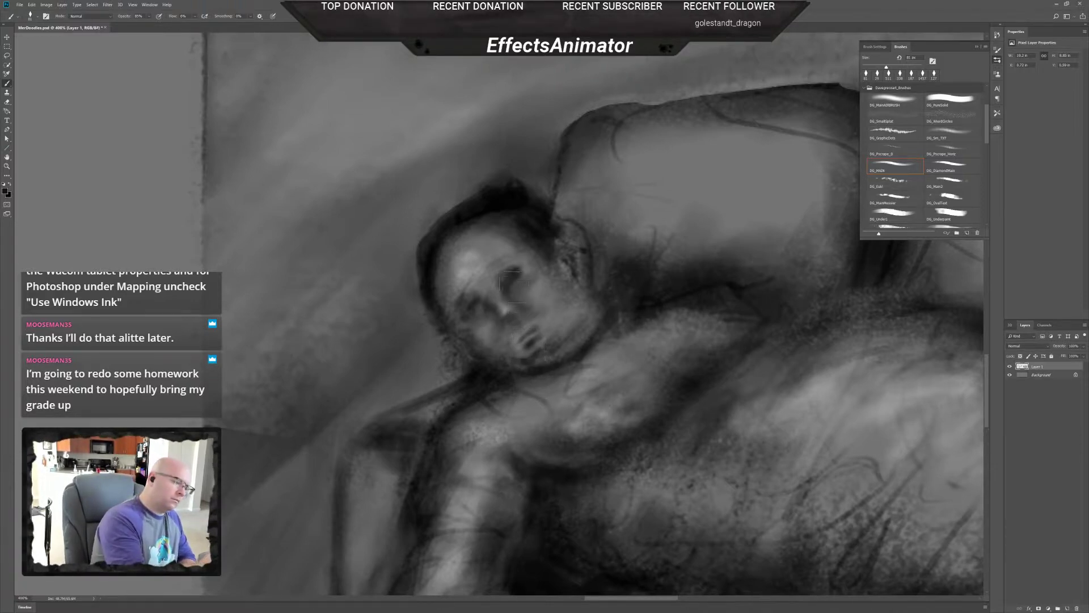
# - Shrink the brush and define the eyebrow above the eye nearer the ear, using a sampled forehead tone for refinement
pyautogui.rightClick(513, 287)
pyautogui.press('[')
pyautogui.press('[')
pyautogui.press('[')
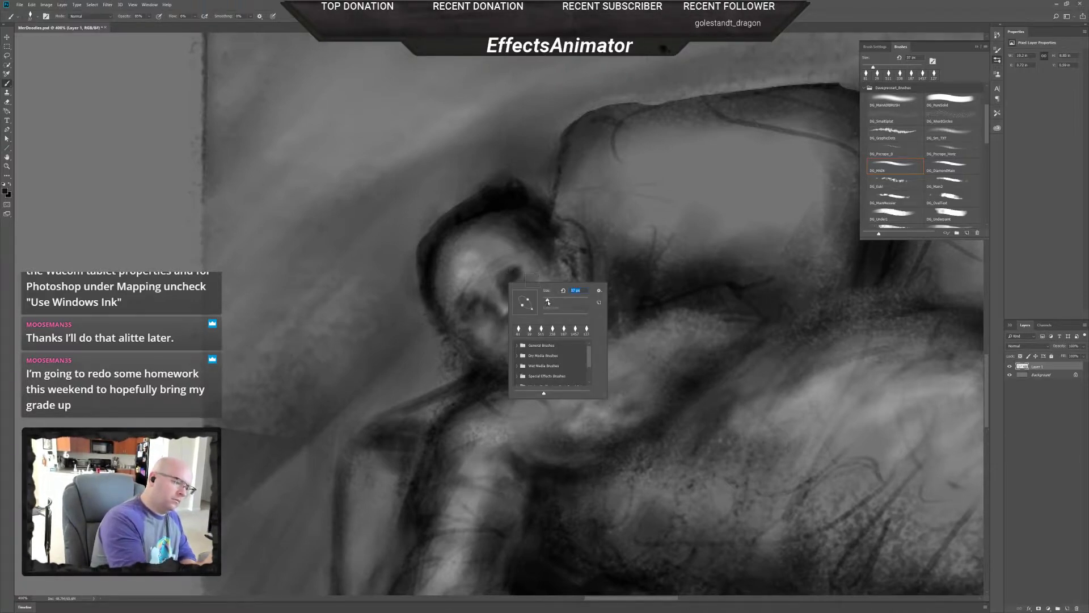
pyautogui.press('Escape')
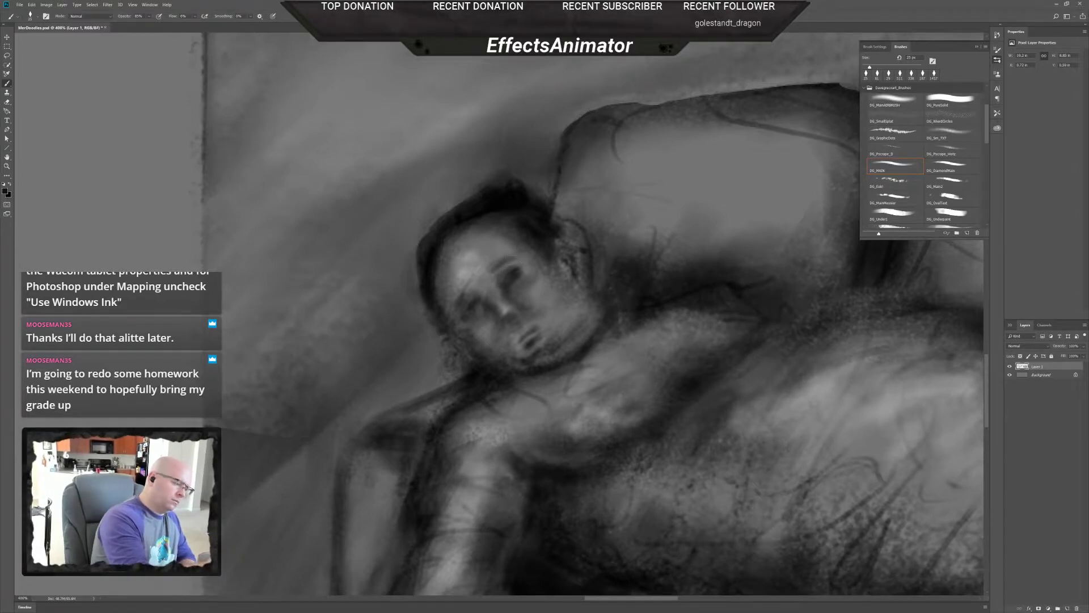
pyautogui.keyDown('alt'); pyautogui.click(496, 255); pyautogui.keyUp('alt')
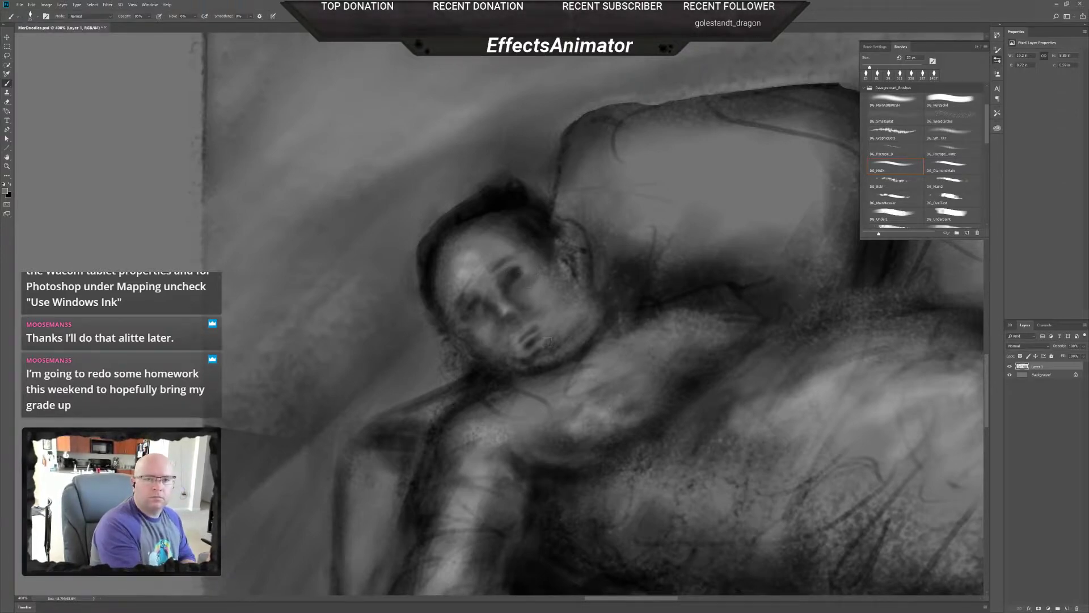
# - Reshape the mouth line and its corner with the dark hair tone, and soften the surrounding skin with a lighter sampled tone
pyautogui.keyDown('alt'); pyautogui.click(504, 193); pyautogui.keyUp('alt')
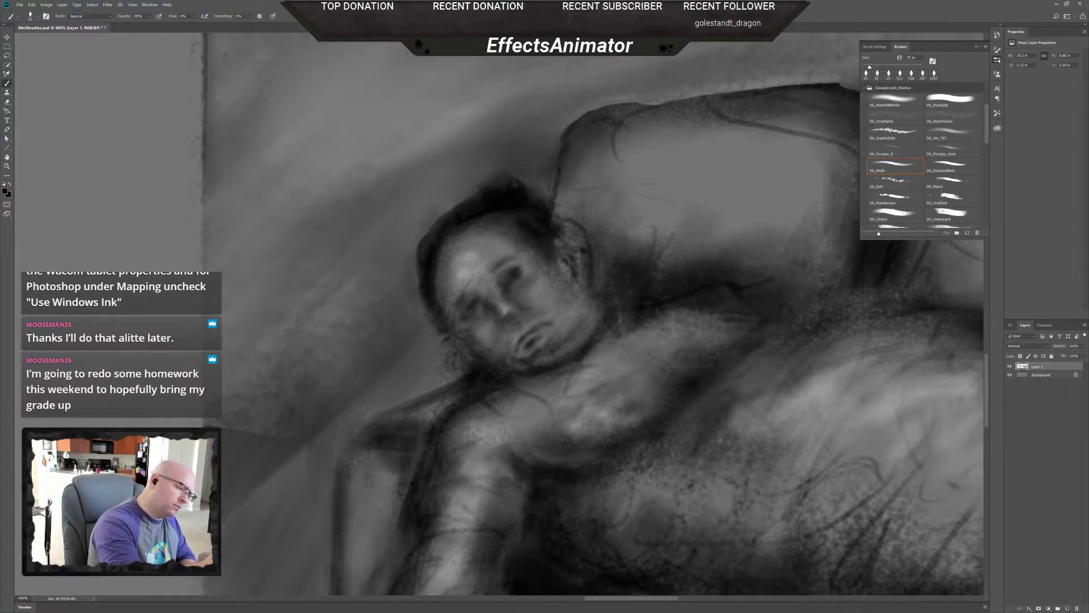
pyautogui.rightClick(535, 320)
pyautogui.click(567, 341)
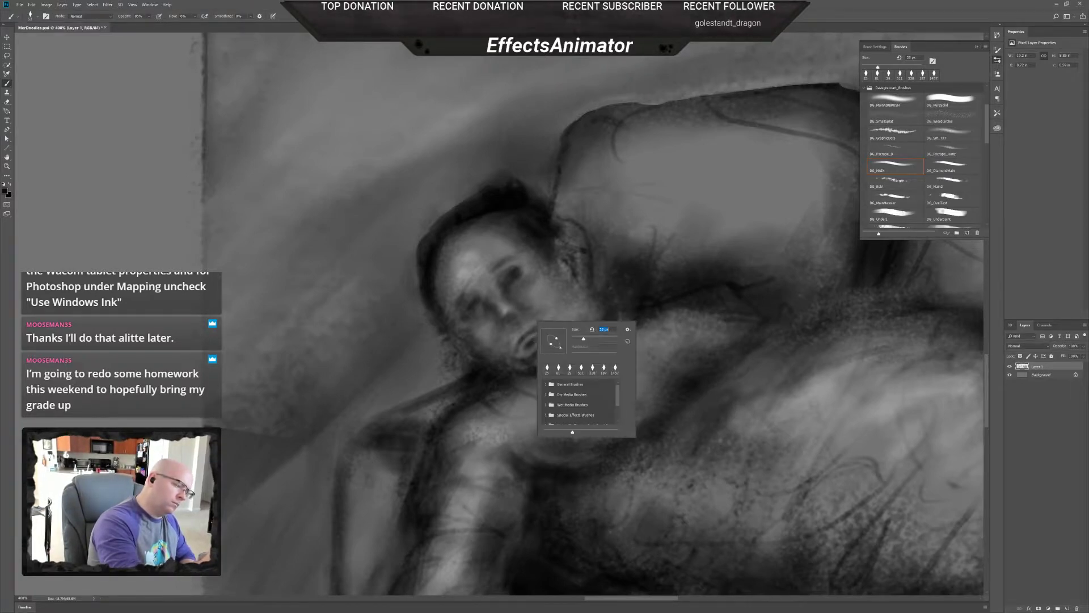
pyautogui.press('Return')
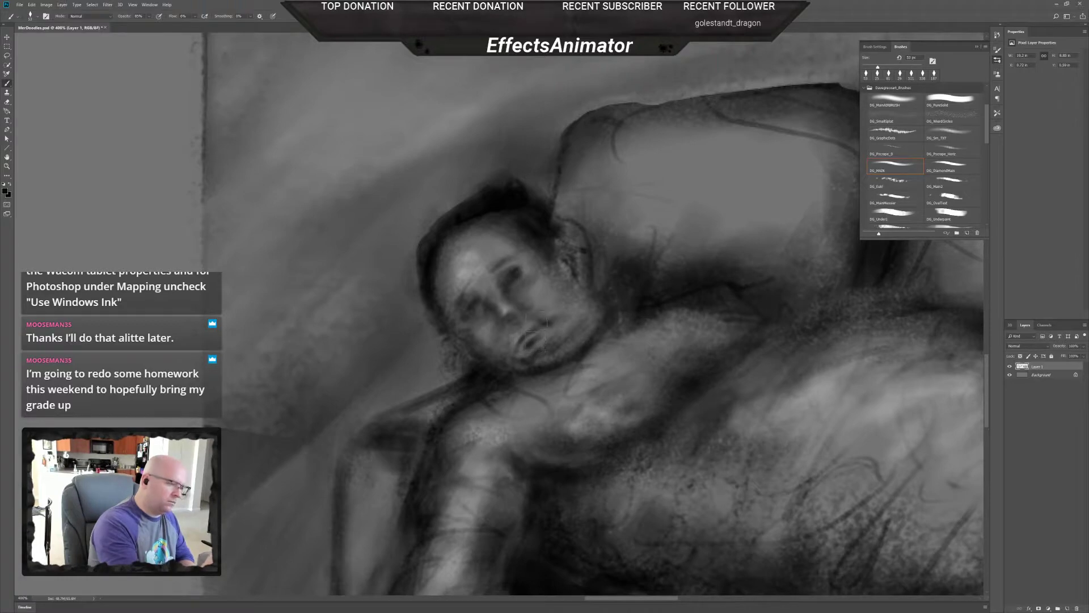
pyautogui.keyDown('alt'); pyautogui.click(466, 272); pyautogui.keyUp('alt')
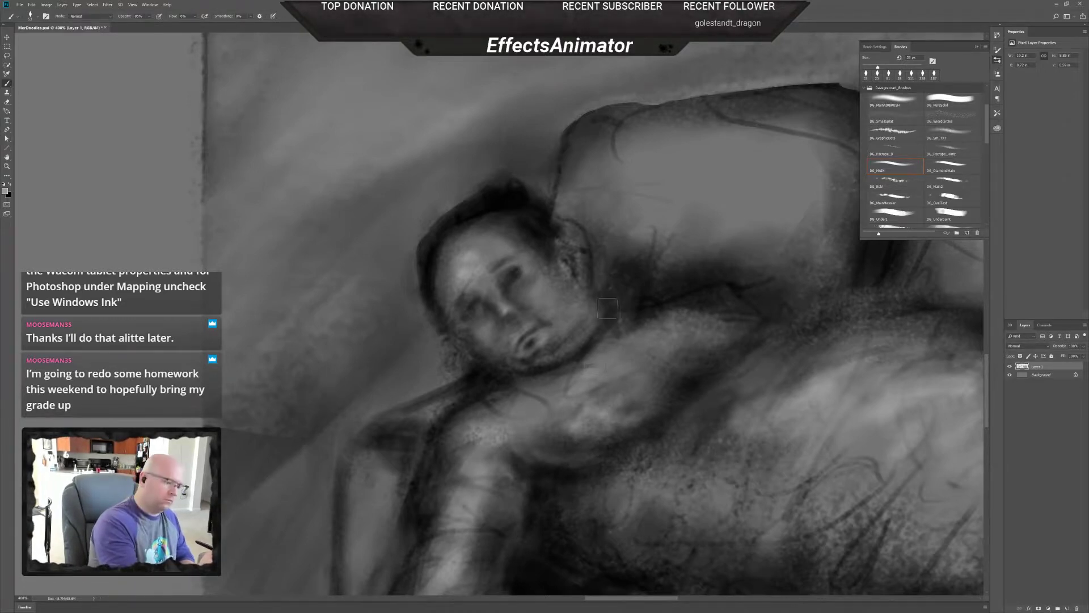
# - Paint a small dark navel on the mermaid's belly near the waist
pyautogui.moveTo(799, 456)
pyautogui.mouseDown()
pyautogui.moveTo(641, 430)
pyautogui.moveTo(697, 424)
pyautogui.moveTo(688, 415)
pyautogui.mouseUp()
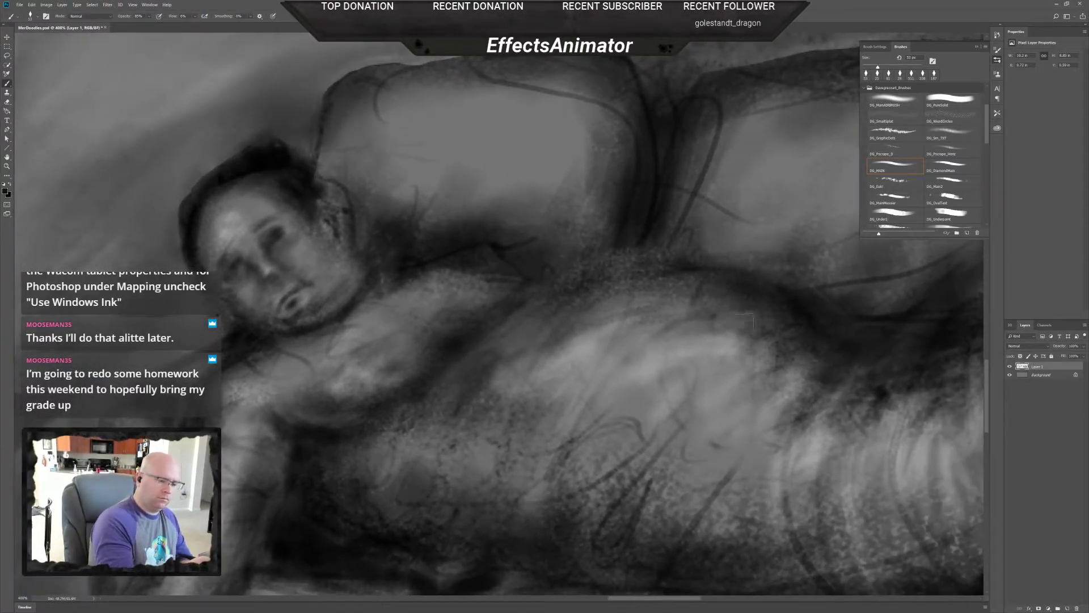
pyautogui.click(745, 325)
pyautogui.moveTo(742, 468); pyautogui.dragTo(661, 463)
pyautogui.scroll(-2, 661, 463)
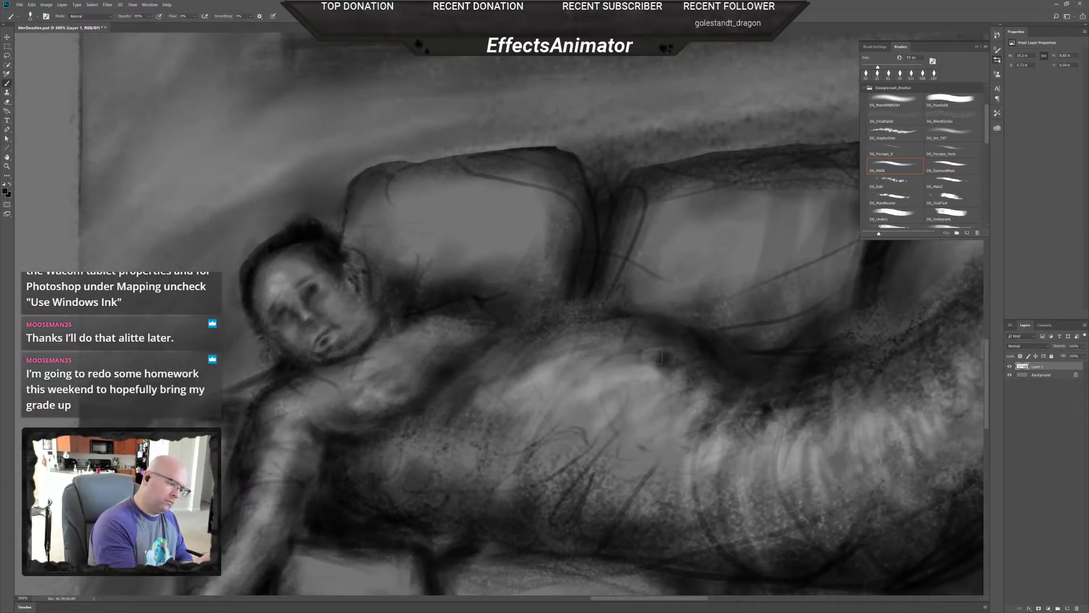
pyautogui.moveTo(662, 349); pyautogui.dragTo(657, 357)
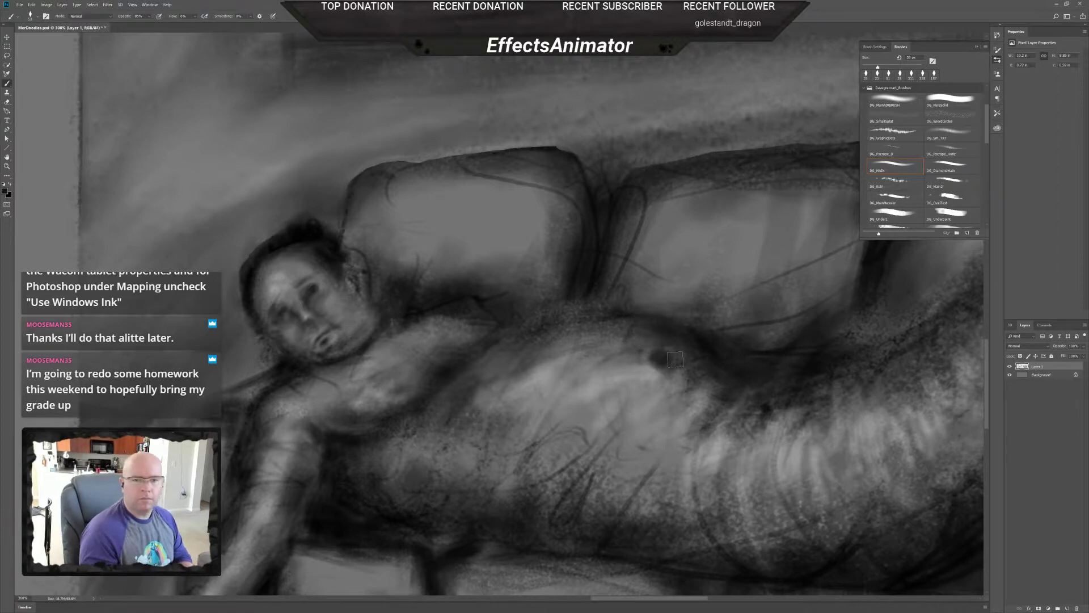
# - Refine the navel with a smaller brush, alternating sampled light skin and dark hair tones around its rim
pyautogui.keyDown('alt'); pyautogui.click(644, 369); pyautogui.keyUp('alt')
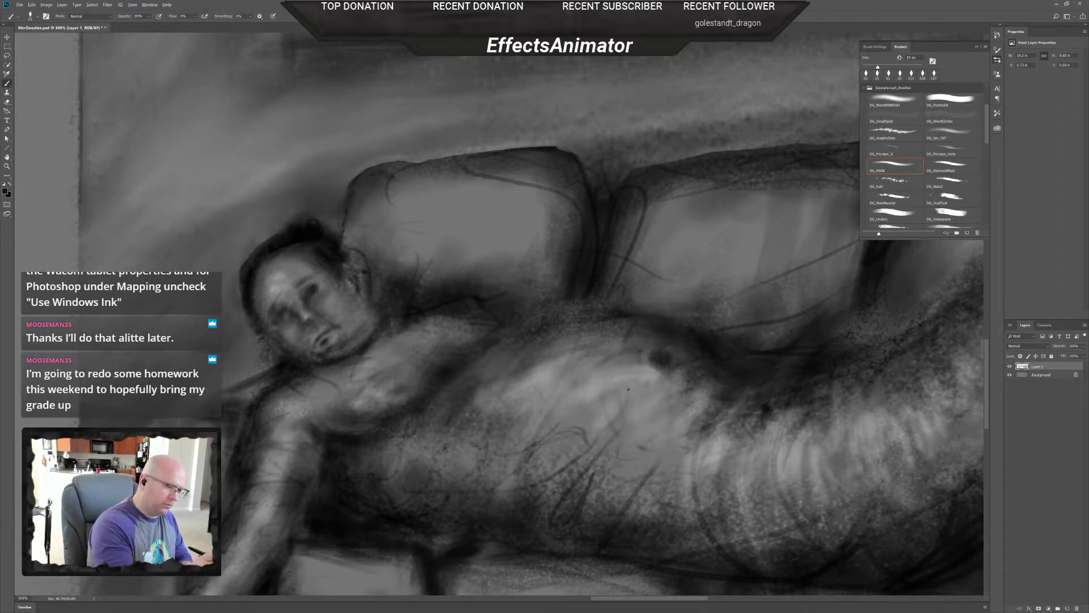
pyautogui.rightClick(681, 345)
pyautogui.moveTo(707, 372)
pyautogui.mouseDown()
pyautogui.moveTo(658, 356)
pyautogui.moveTo(667, 357)
pyautogui.mouseUp()
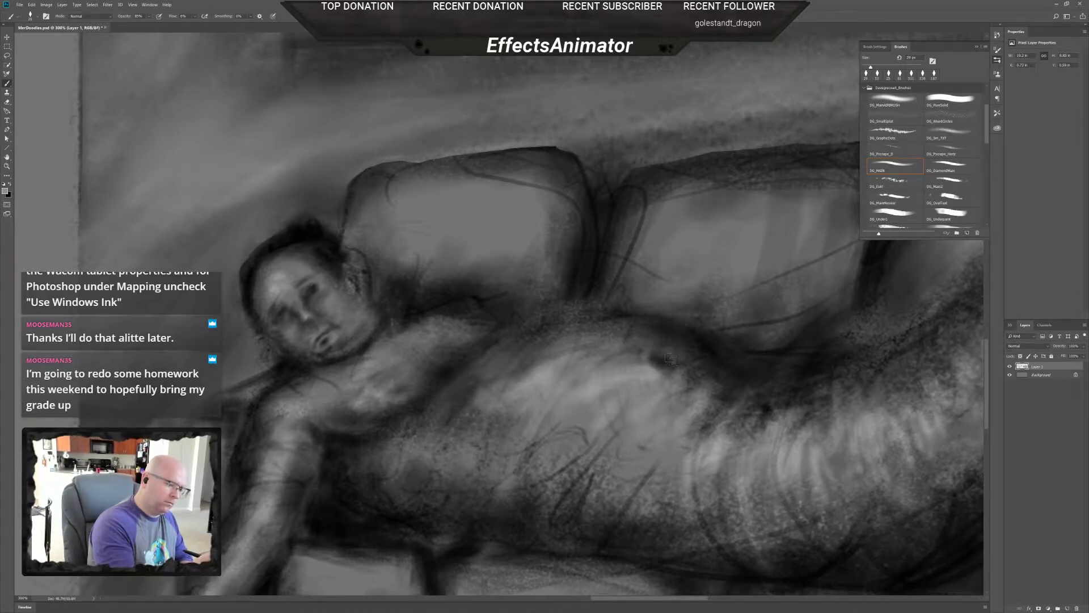
pyautogui.keyDown('alt'); pyautogui.click(658, 359); pyautogui.keyUp('alt')
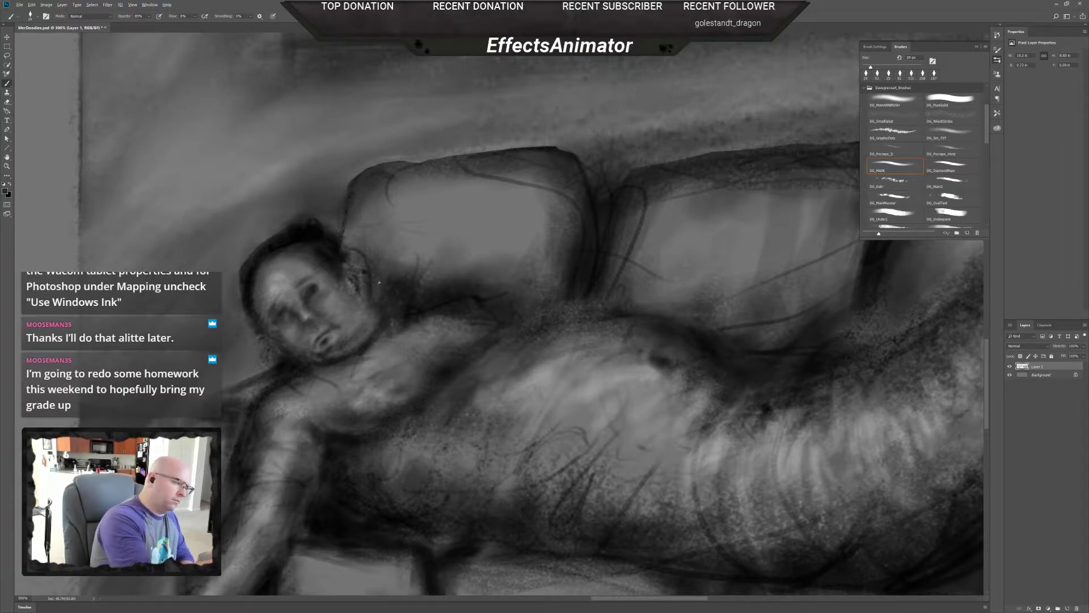
pyautogui.keyDown('alt'); pyautogui.click(311, 237); pyautogui.keyUp('alt')
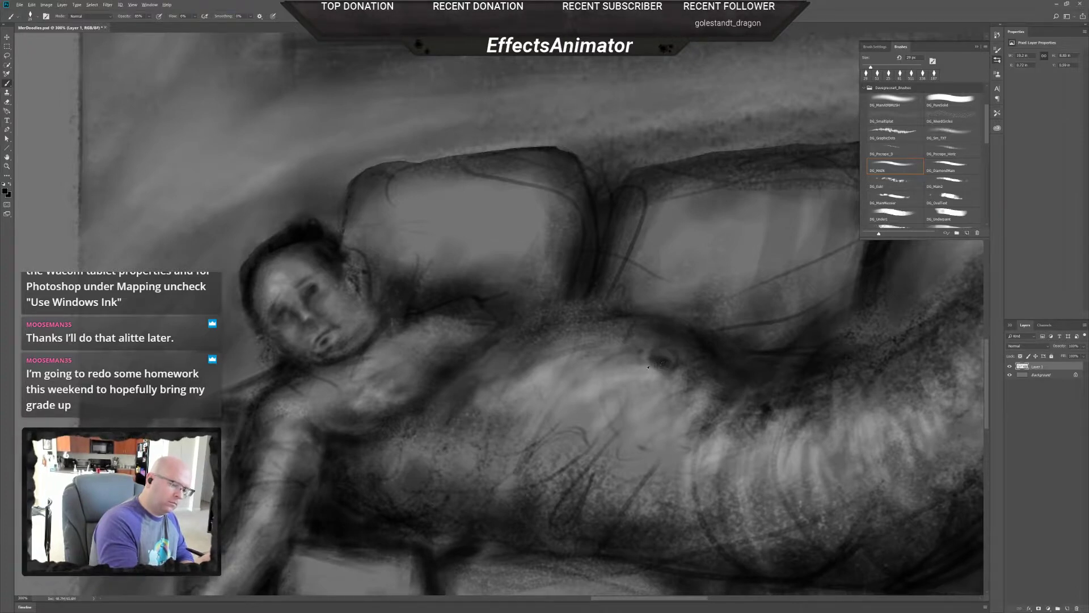
pyautogui.keyDown('alt'); pyautogui.click(647, 367); pyautogui.keyUp('alt')
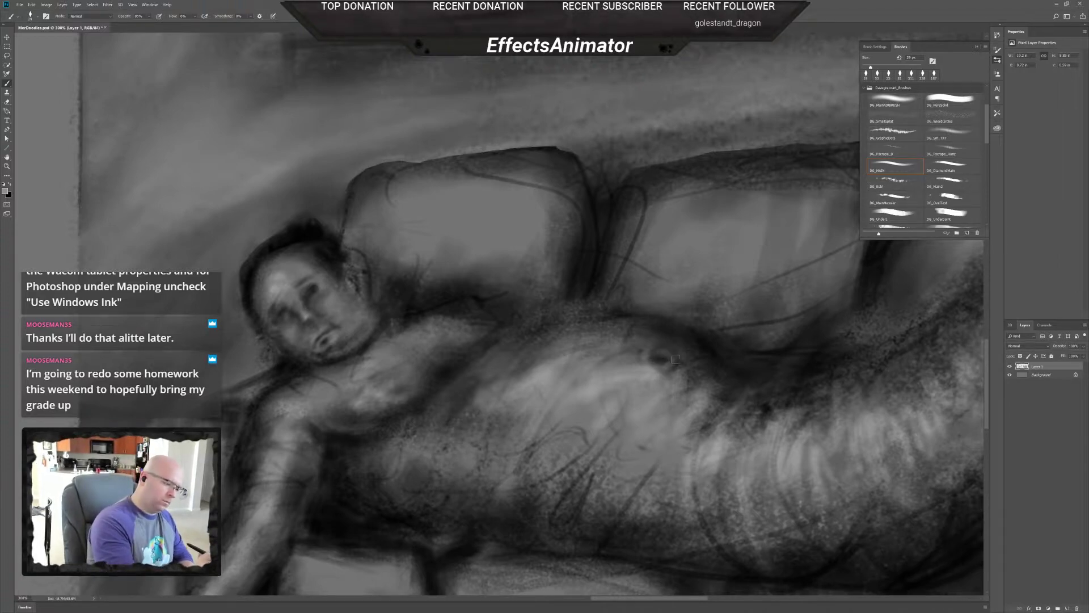
# - Enlarge the brush and soften the navel by painting over it with a lighter skin tone sampled from the belly
pyautogui.hotkey('ctrl', '-')
pyautogui.hotkey('ctrl', '-')
pyautogui.moveTo(562, 456); pyautogui.dragTo(697, 558)
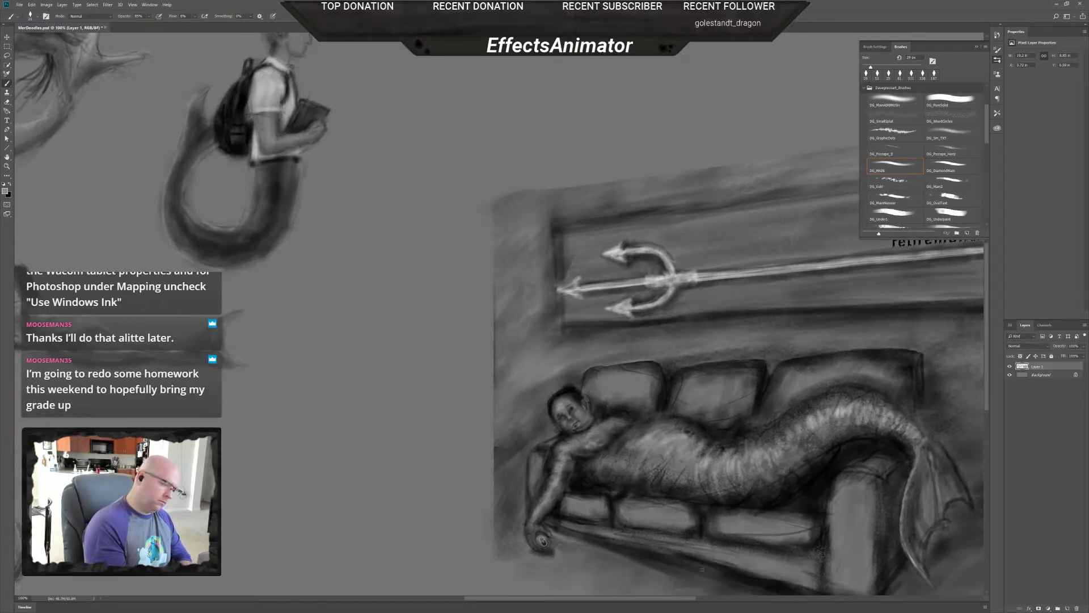
pyautogui.scroll(2, 679, 468)
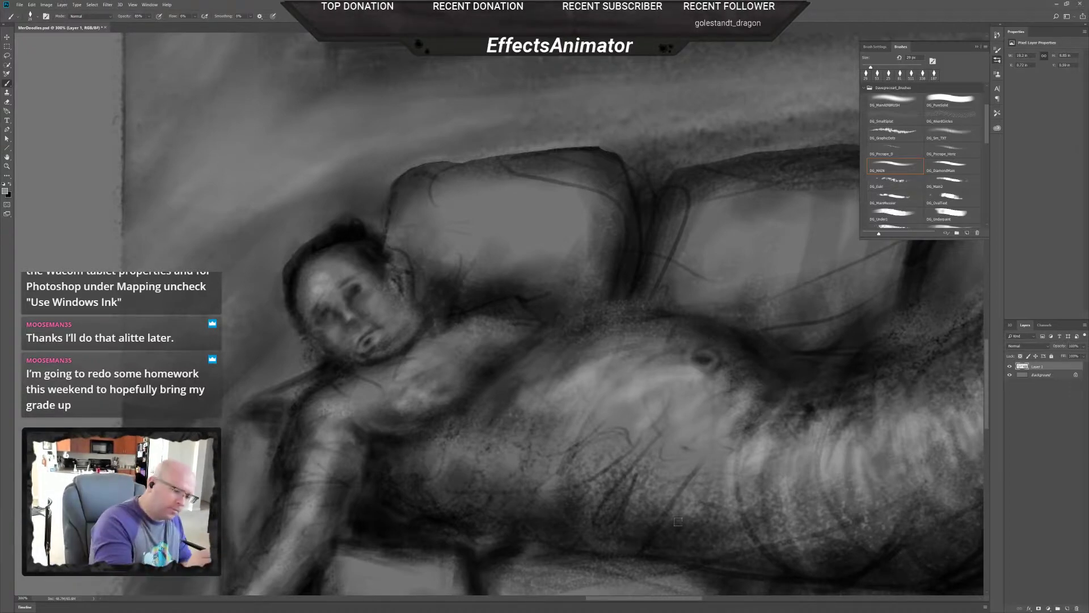
pyautogui.keyDown('alt'); pyautogui.click(730, 362); pyautogui.keyUp('alt')
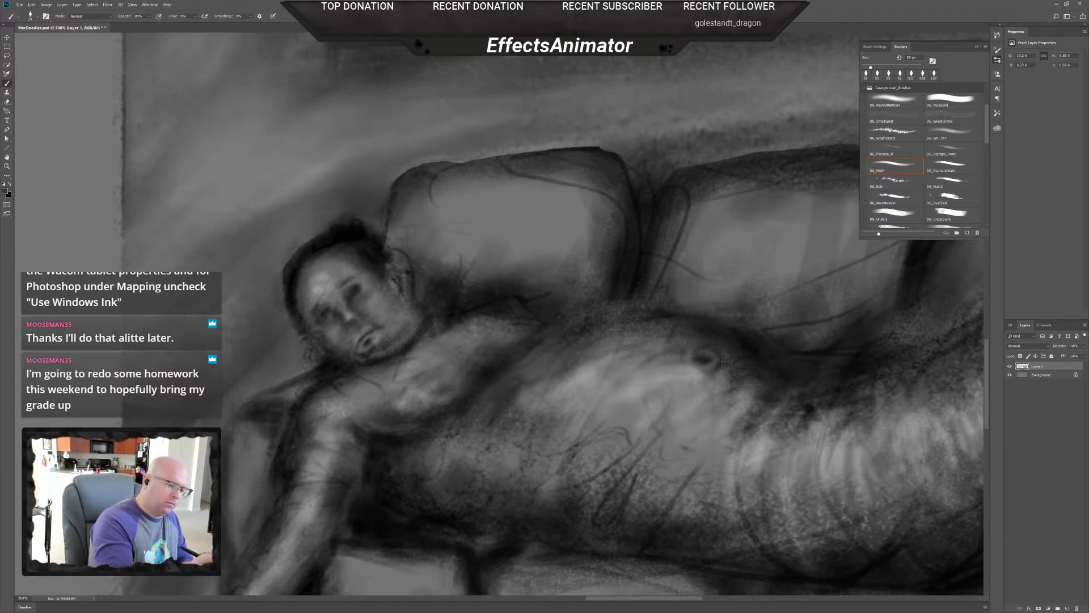
pyautogui.rightClick(730, 370)
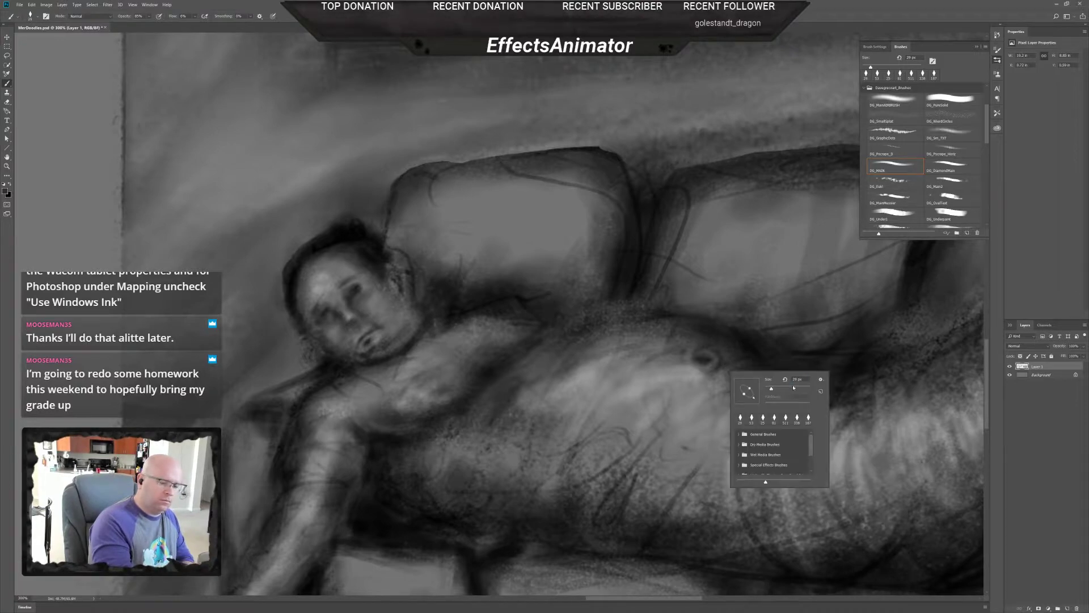
pyautogui.click(795, 388)
pyautogui.press('Return')
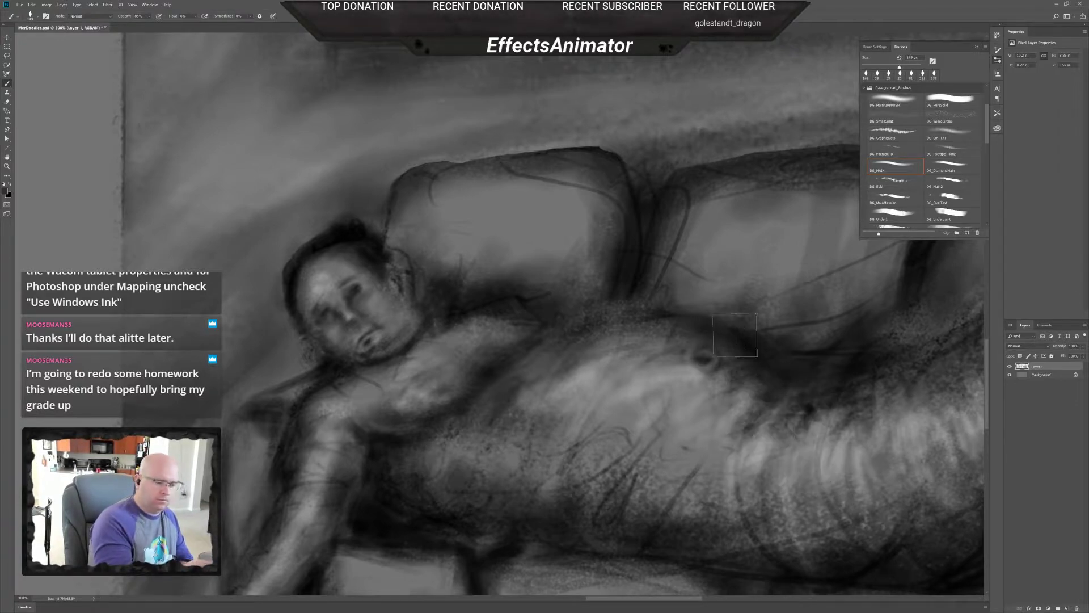
pyautogui.keyDown('alt'); pyautogui.click(584, 372); pyautogui.keyUp('alt')
pyautogui.moveTo(695, 359); pyautogui.dragTo(726, 367)
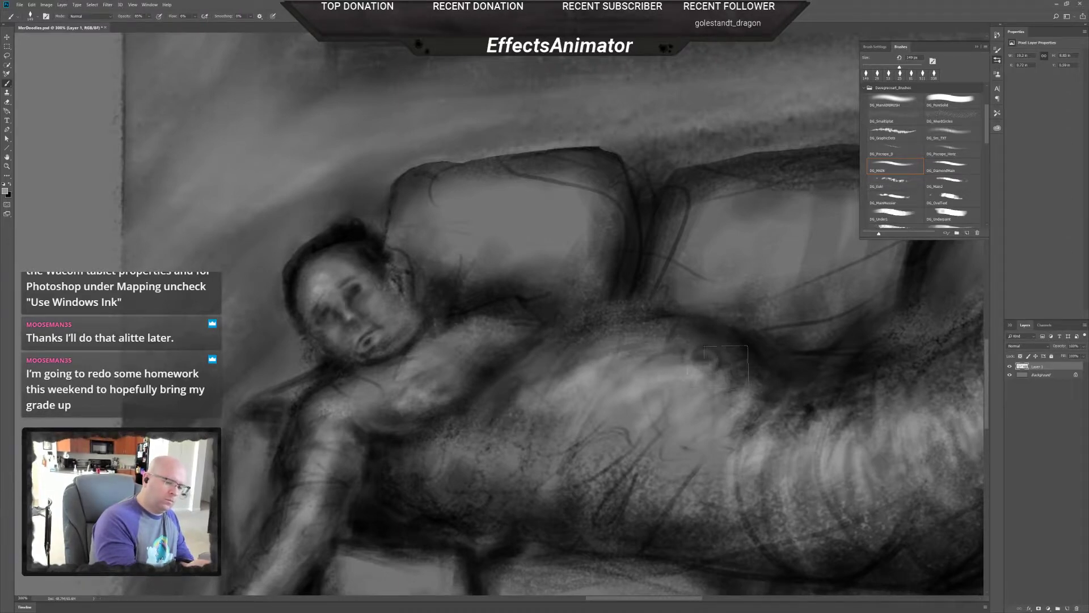
# - Rework the navel area with progressively smaller brushes, alternating the sampled dark waist shadow and lighter belly skin
pyautogui.rightClick(706, 372)
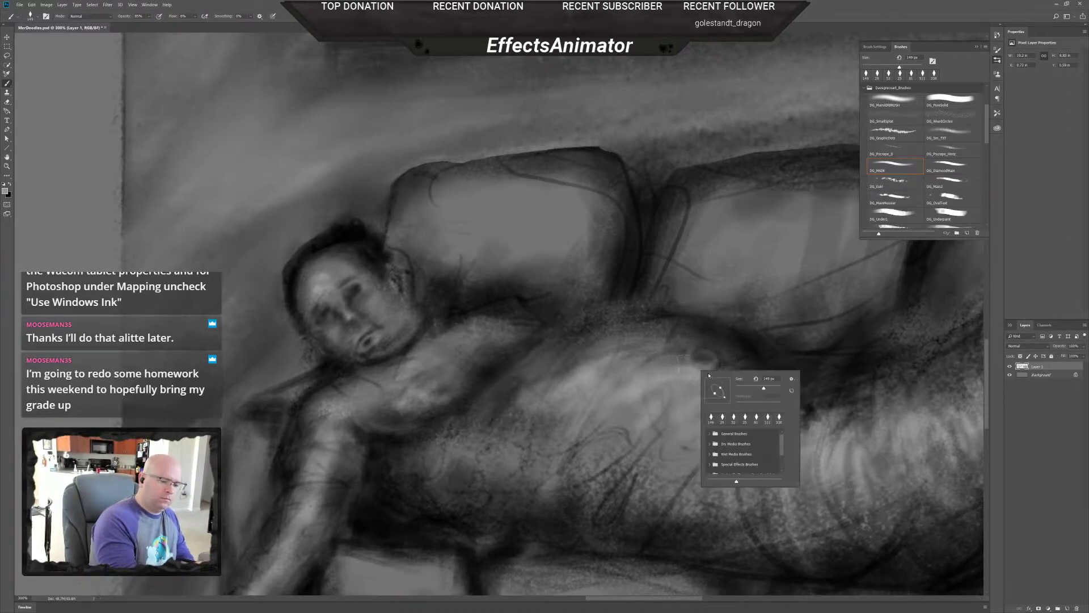
pyautogui.click(750, 388)
pyautogui.click(698, 358)
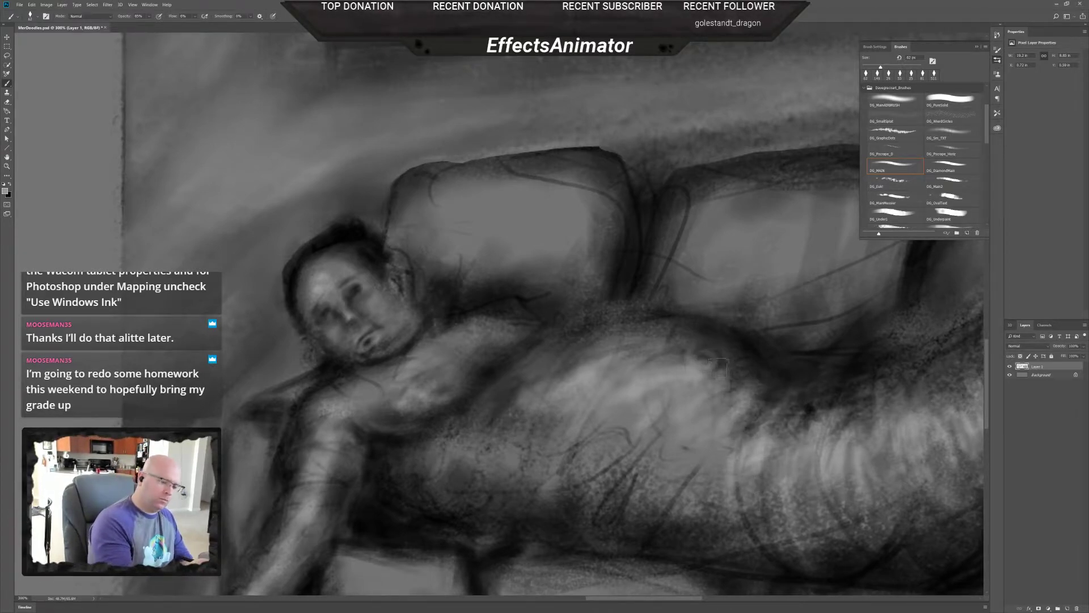
pyautogui.keyDown('alt'); pyautogui.click(717, 341); pyautogui.keyUp('alt')
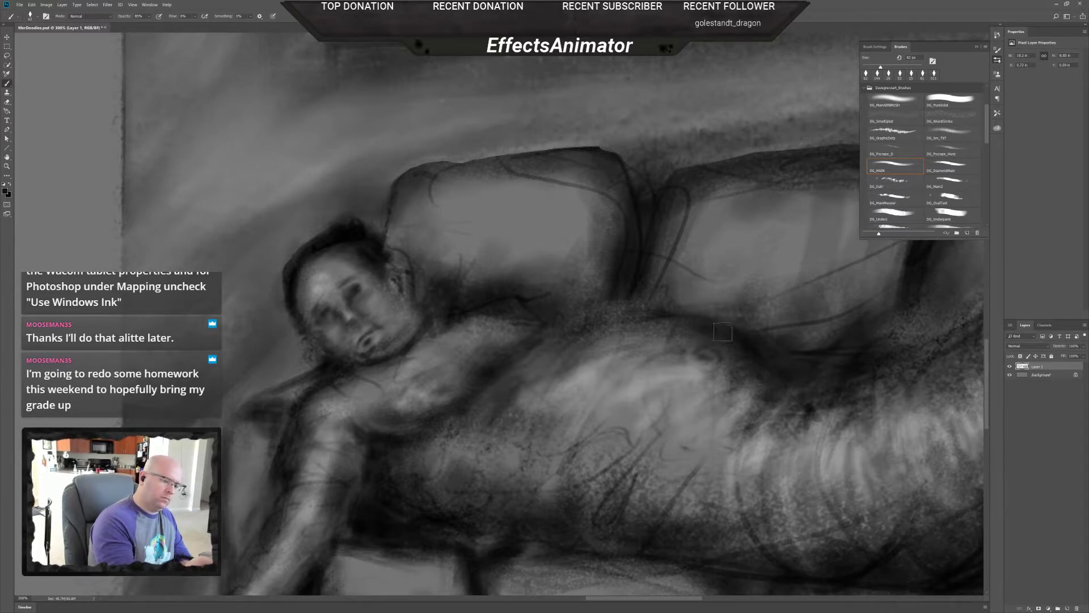
pyautogui.rightClick(717, 361)
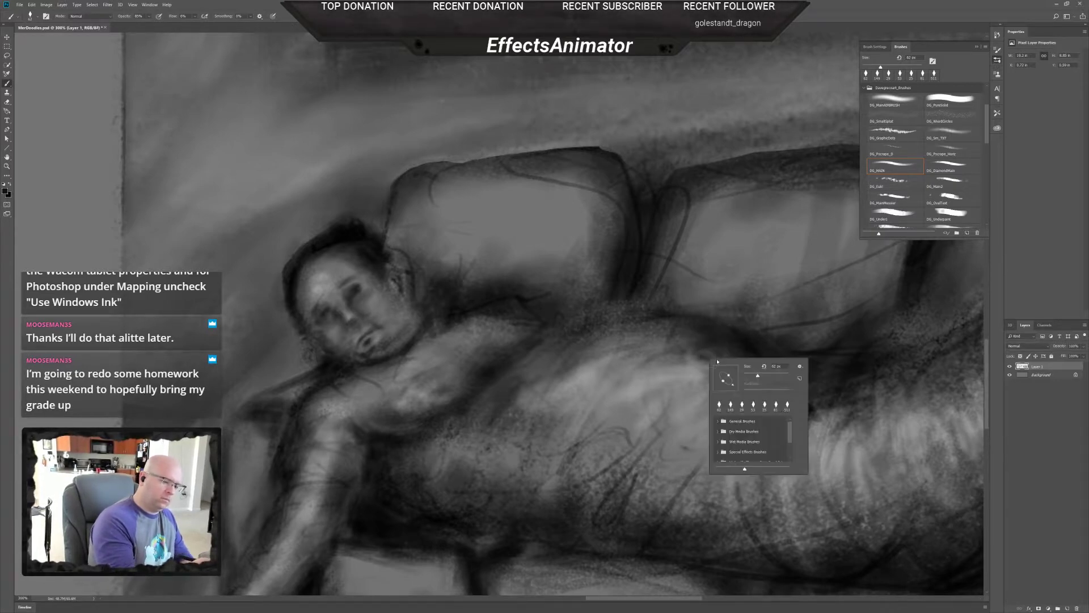
pyautogui.moveTo(762, 376); pyautogui.dragTo(749, 377)
pyautogui.press('Return')
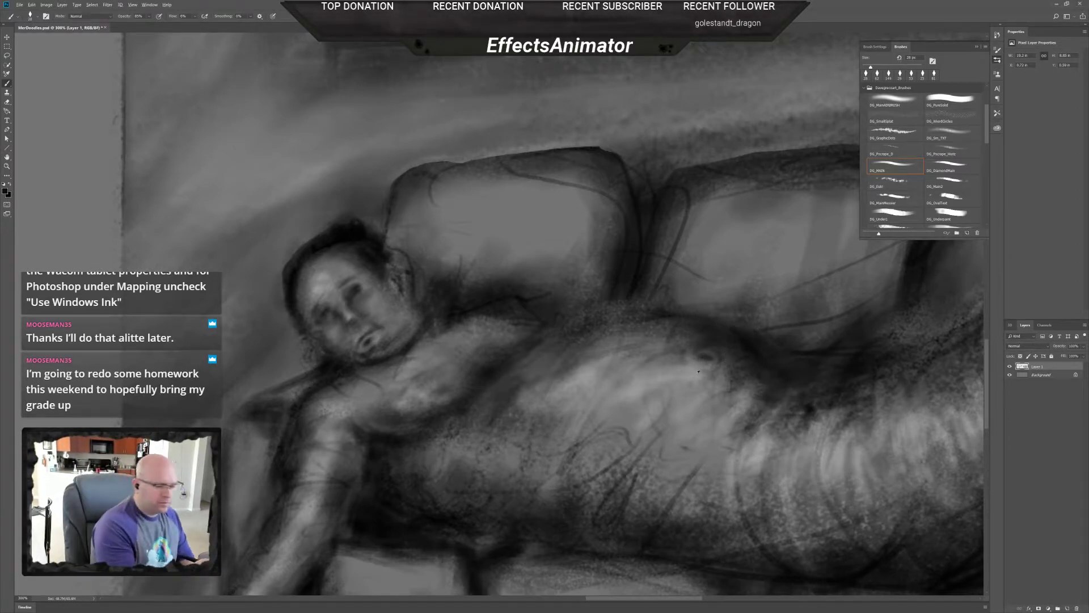
pyautogui.keyDown('alt'); pyautogui.click(709, 360); pyautogui.keyUp('alt')
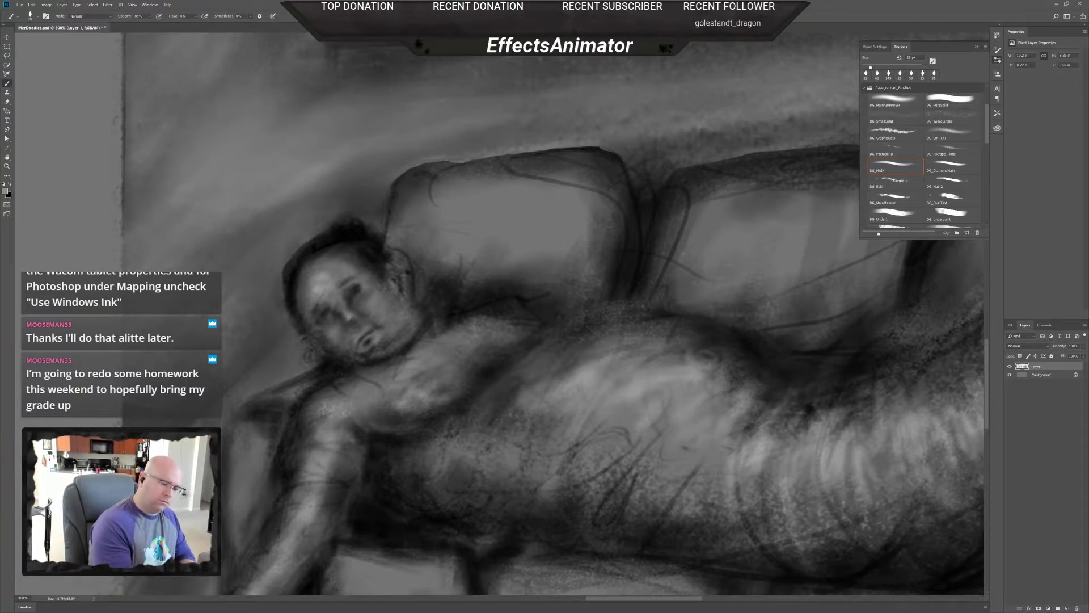
# - Reshape the shaded transition between belly and tail with a larger brush, using the dark hair tone and sampled lighter belly skin
pyautogui.keyDown('alt'); pyautogui.click(350, 242); pyautogui.keyUp('alt')
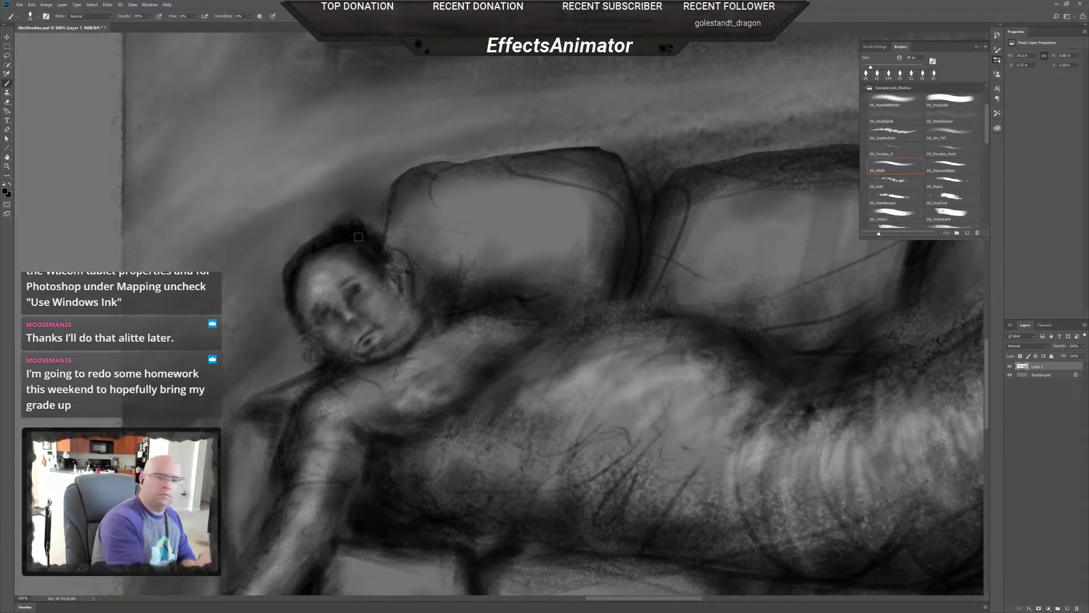
pyautogui.rightClick(824, 400)
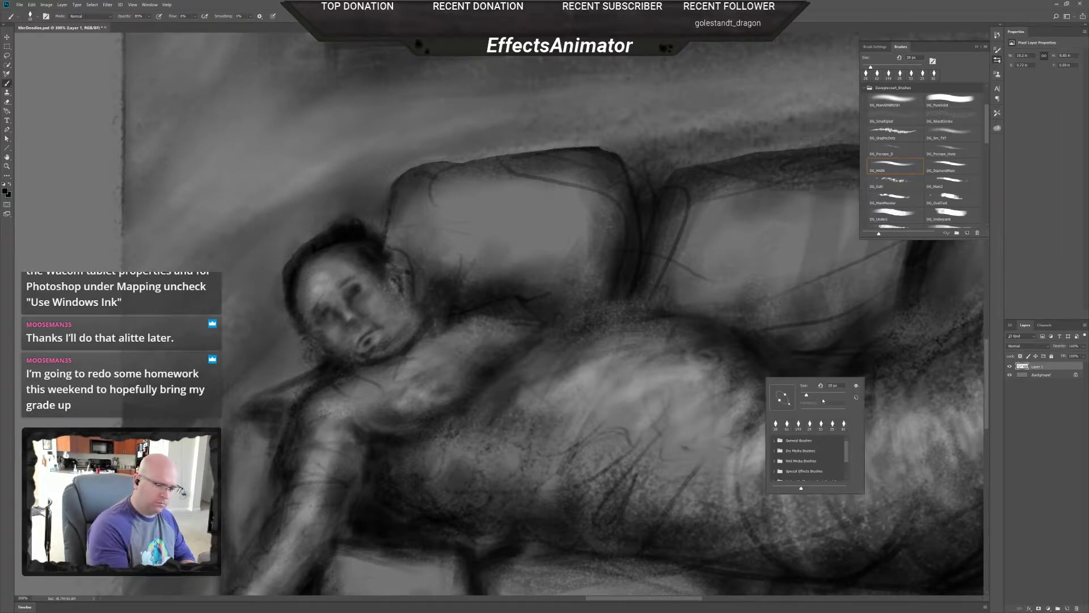
pyautogui.moveTo(822, 396); pyautogui.dragTo(829, 395)
pyautogui.press('Return')
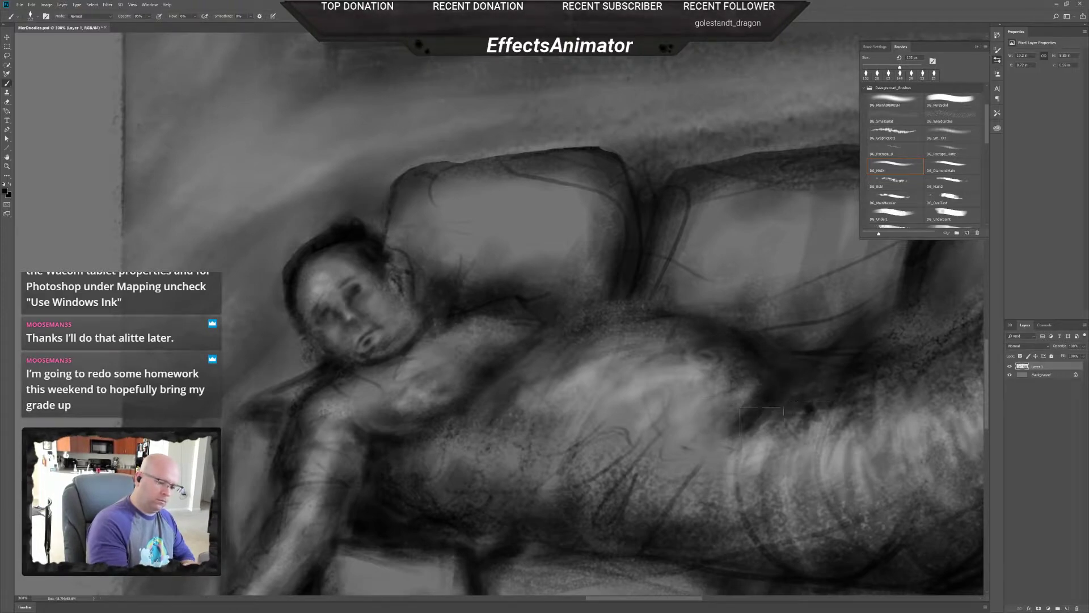
pyautogui.keyDown('alt'); pyautogui.click(685, 374); pyautogui.keyUp('alt')
pyautogui.moveTo(806, 402)
pyautogui.mouseDown()
pyautogui.moveTo(786, 412)
pyautogui.moveTo(808, 429)
pyautogui.moveTo(787, 421)
pyautogui.moveTo(784, 430)
pyautogui.moveTo(783, 412)
pyautogui.moveTo(797, 411)
pyautogui.moveTo(756, 407)
pyautogui.moveTo(790, 391)
pyautogui.moveTo(761, 442)
pyautogui.moveTo(803, 418)
pyautogui.moveTo(765, 412)
pyautogui.moveTo(835, 388)
pyautogui.moveTo(697, 438)
pyautogui.moveTo(792, 414)
pyautogui.moveTo(753, 431)
pyautogui.moveTo(763, 420)
pyautogui.moveTo(751, 457)
pyautogui.mouseUp()
pyautogui.keyDown('alt'); pyautogui.click(751, 417); pyautogui.keyUp('alt')
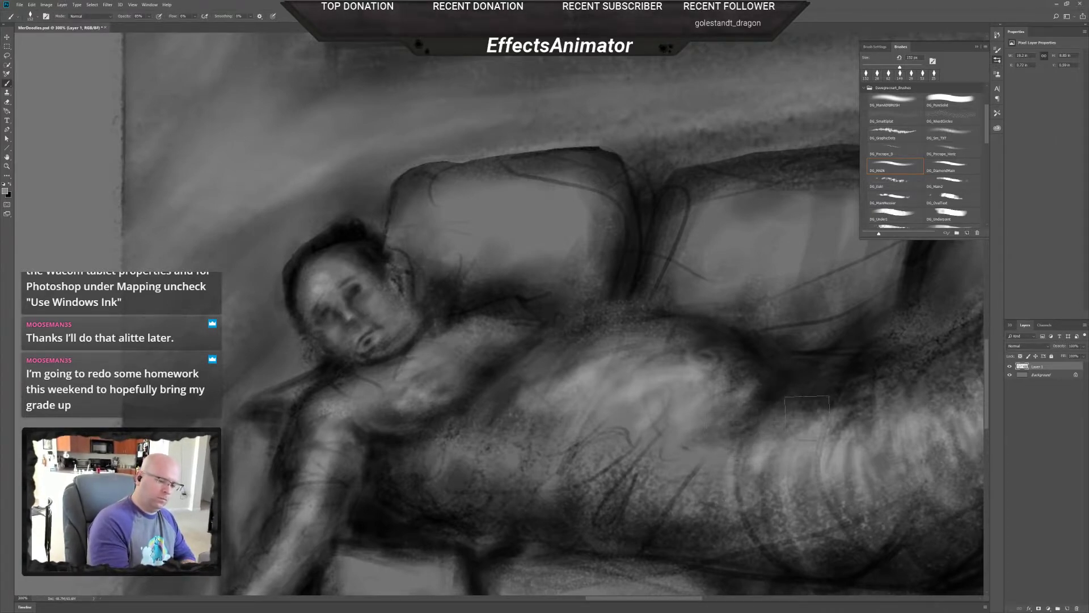
# - Shrink the brush and lighten the dark socket of the mermaid's eye nearer the ear with the light skin tone
pyautogui.scroll(-2, 752, 486)
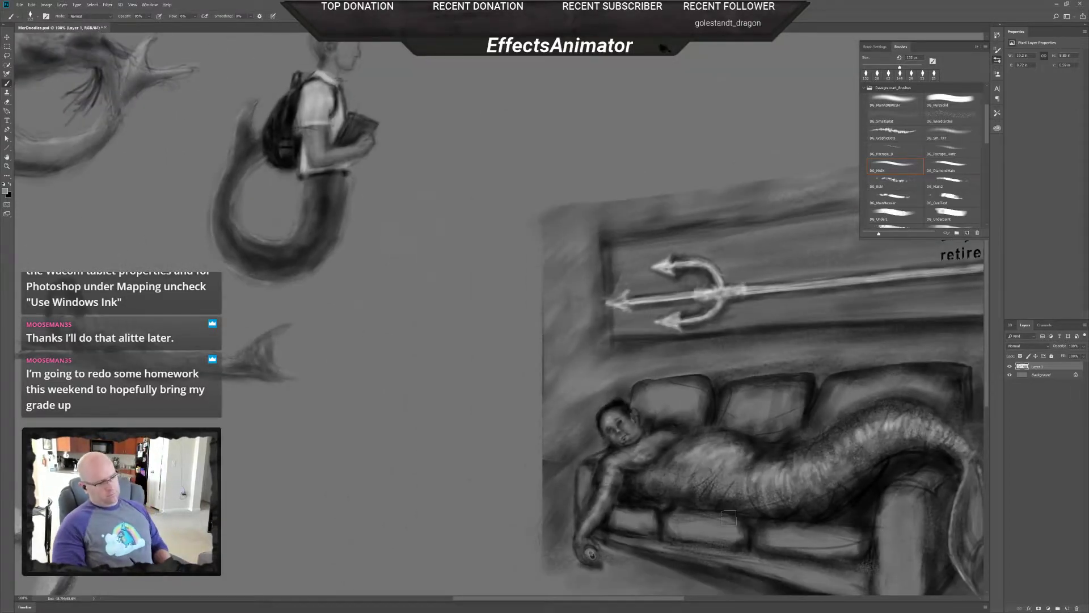
pyautogui.scroll(2, 676, 482)
pyautogui.scroll(2, 677, 482)
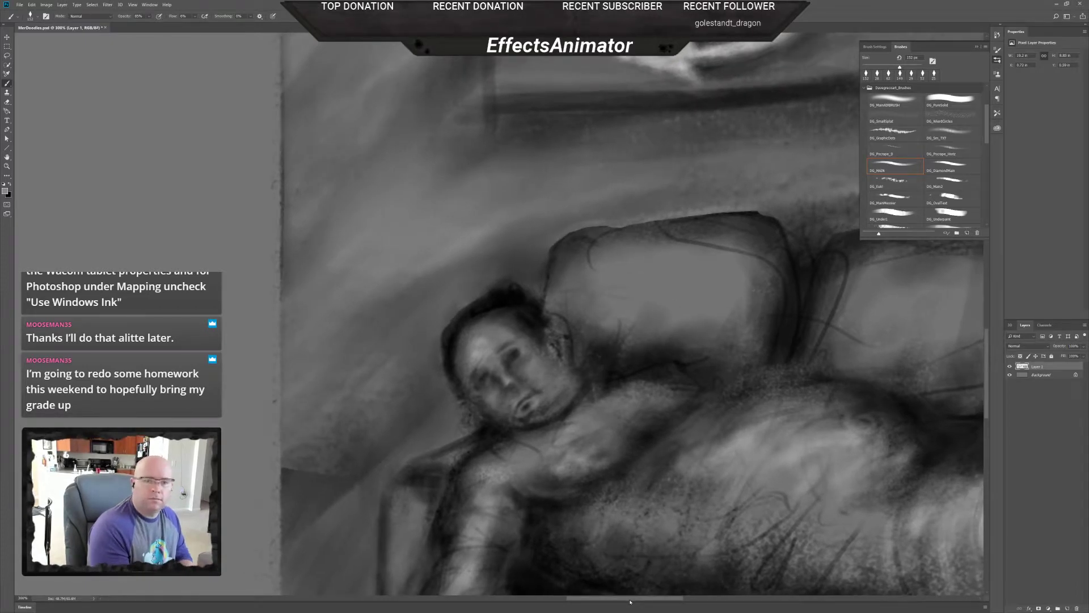
pyautogui.scroll(1, 515, 392)
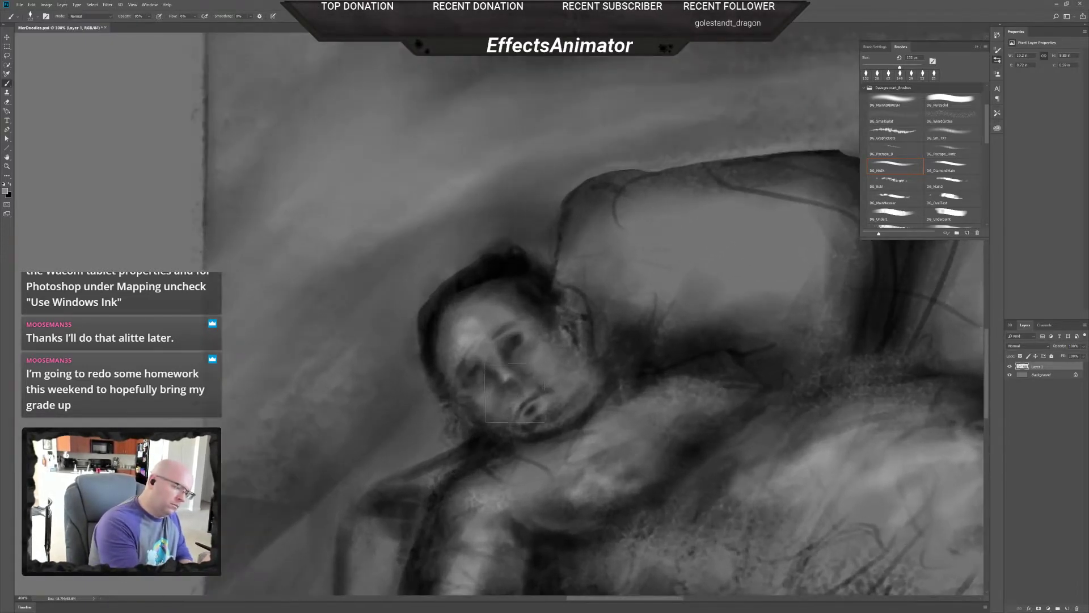
pyautogui.rightClick(531, 394)
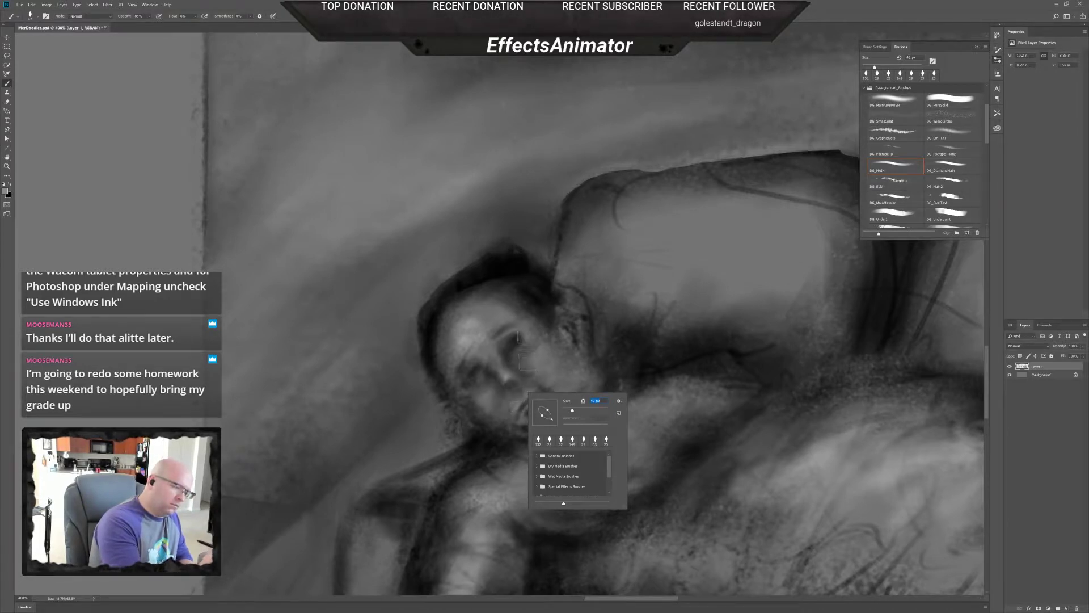
pyautogui.click(517, 336)
pyautogui.moveTo(510, 341); pyautogui.dragTo(526, 332)
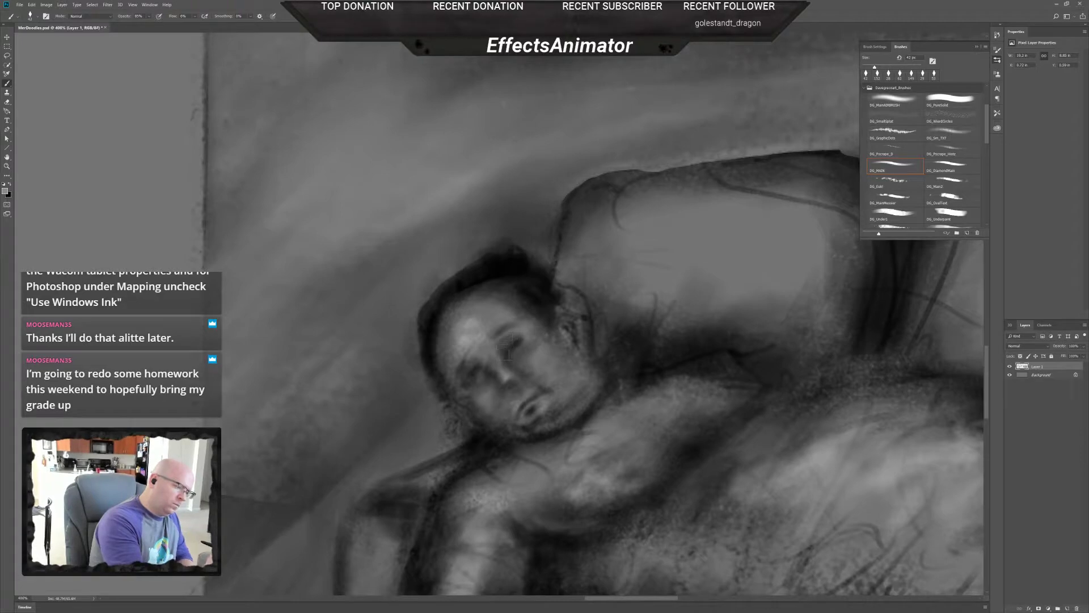
# - Darken the underside of the nose with a smaller brush and the dark hair tone, and sample the nose tone for blending
pyautogui.press('x')
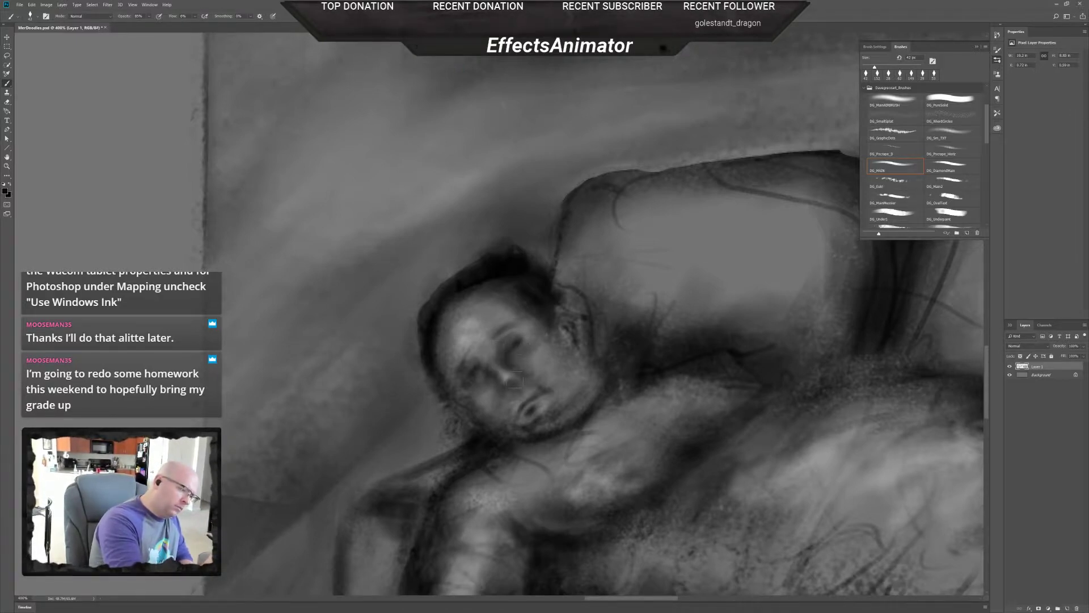
pyautogui.keyDown('alt'); pyautogui.click(492, 342); pyautogui.keyUp('alt')
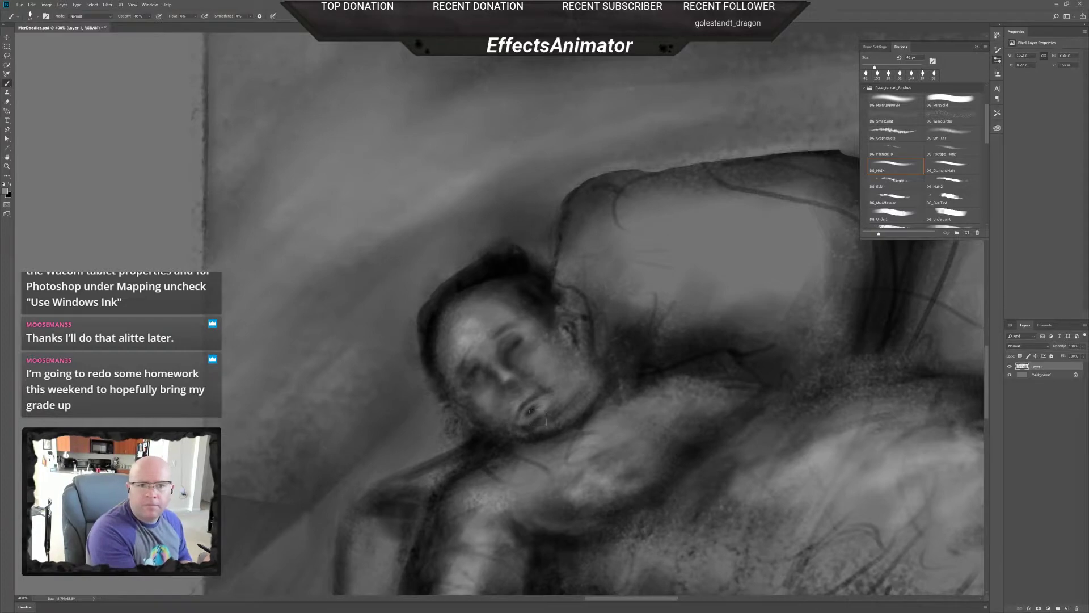
pyautogui.keyDown('alt'); pyautogui.click(524, 282); pyautogui.keyUp('alt')
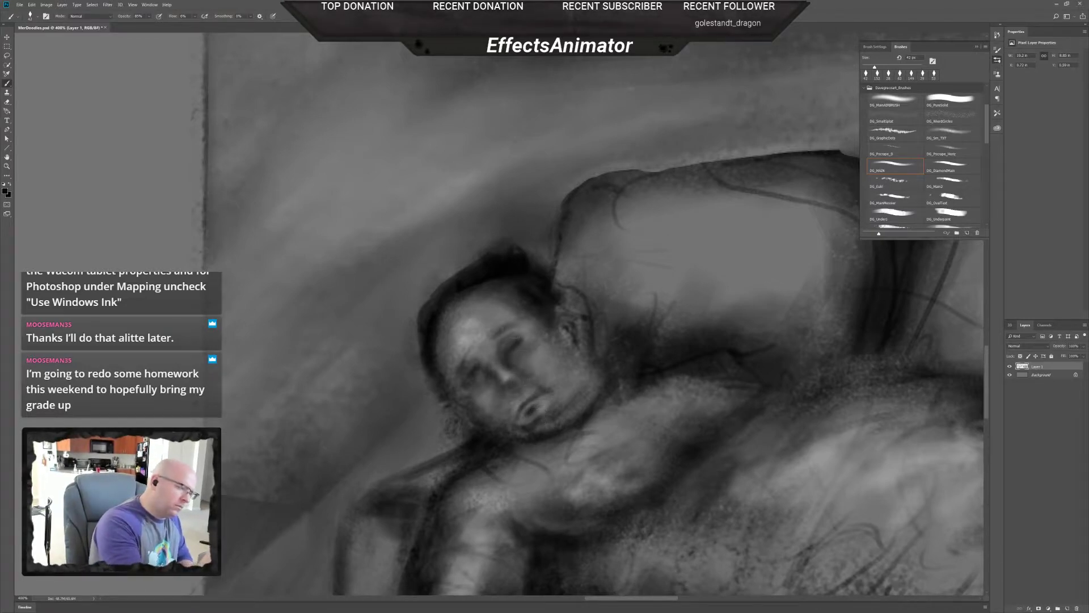
pyautogui.rightClick(553, 379)
pyautogui.click(510, 384)
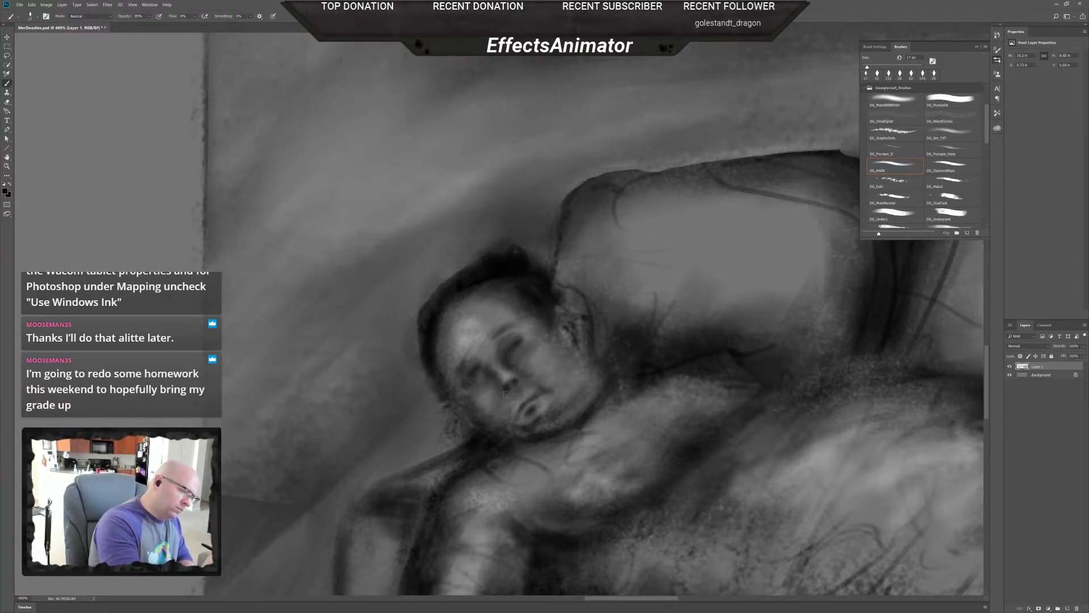
pyautogui.keyDown('alt'); pyautogui.click(508, 381); pyautogui.keyUp('alt')
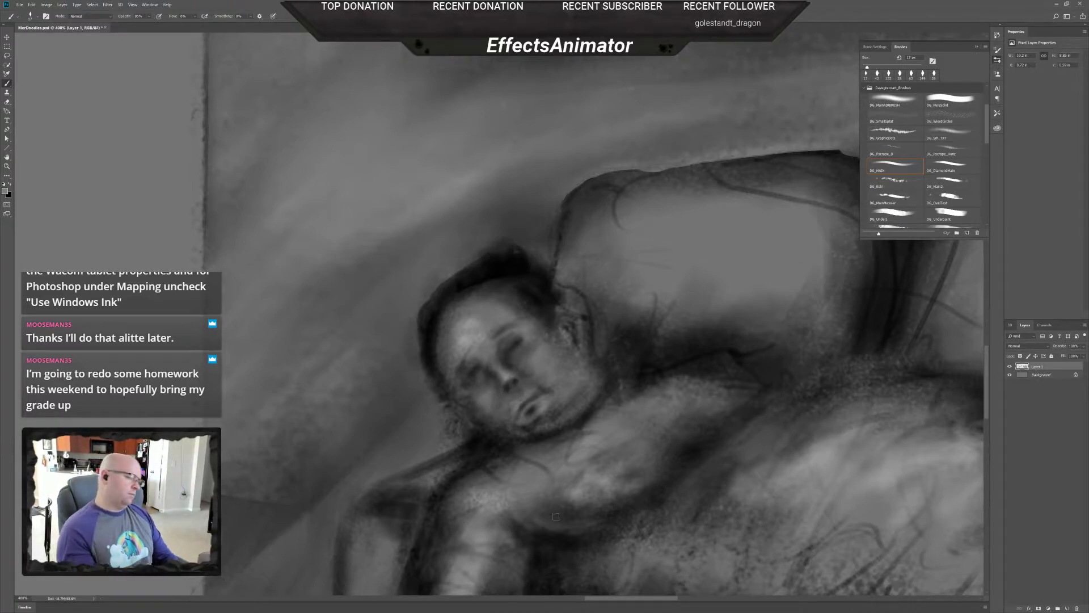
# - Refine the nostril and nose tip, alternating sampled forehead skin, dark hair and mid-grey nose tones
pyautogui.keyDown('alt'); pyautogui.click(557, 413); pyautogui.keyUp('alt')
pyautogui.keyDown('alt'); pyautogui.click(558, 413); pyautogui.keyUp('alt')
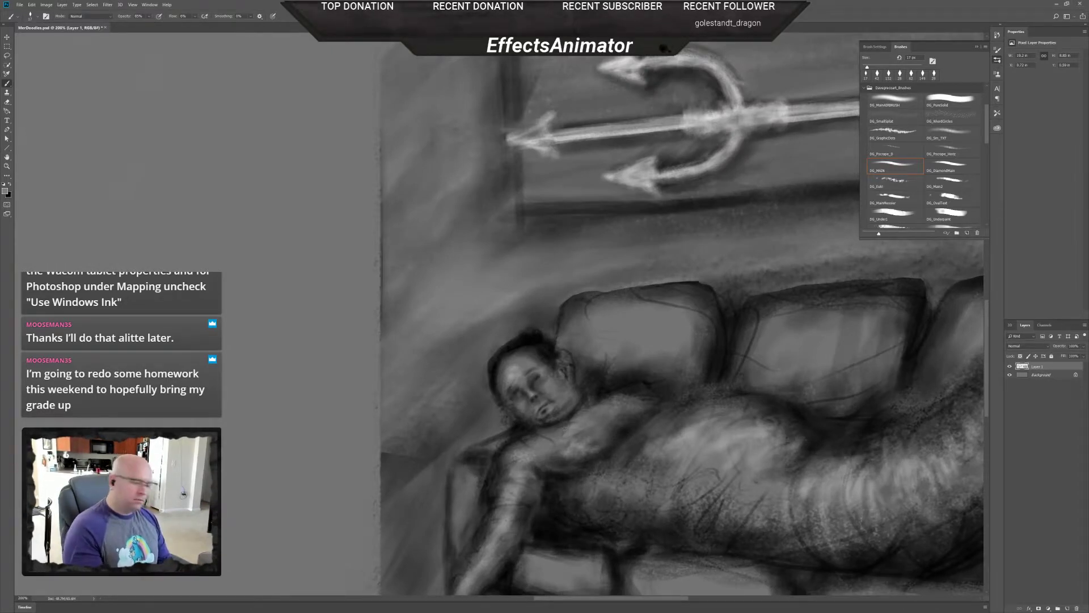
pyautogui.click(564, 429)
pyautogui.click(548, 413)
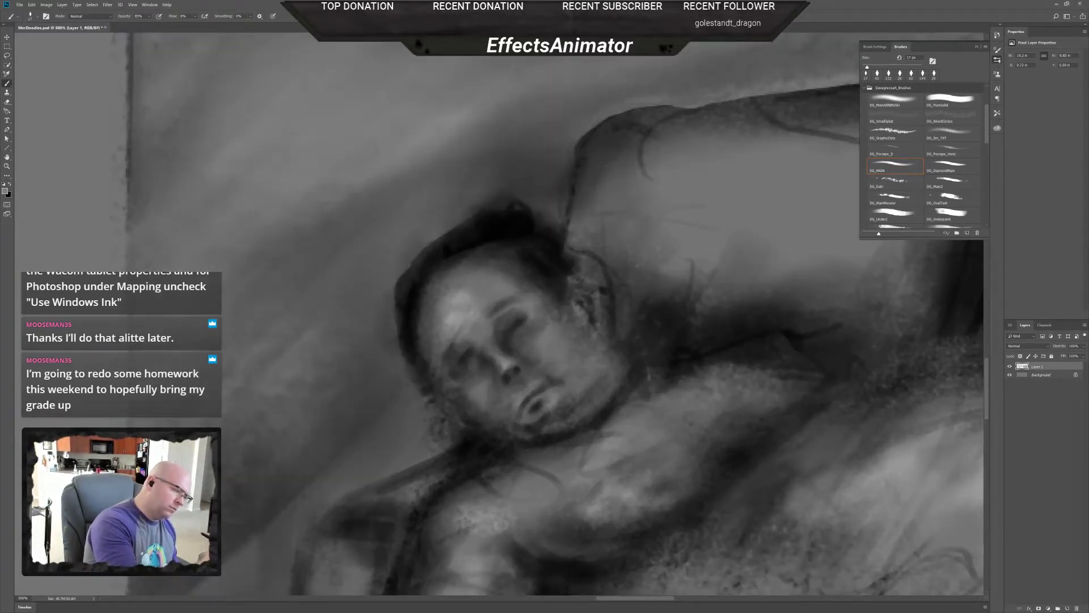
pyautogui.keyDown('alt'); pyautogui.click(457, 320); pyautogui.keyUp('alt')
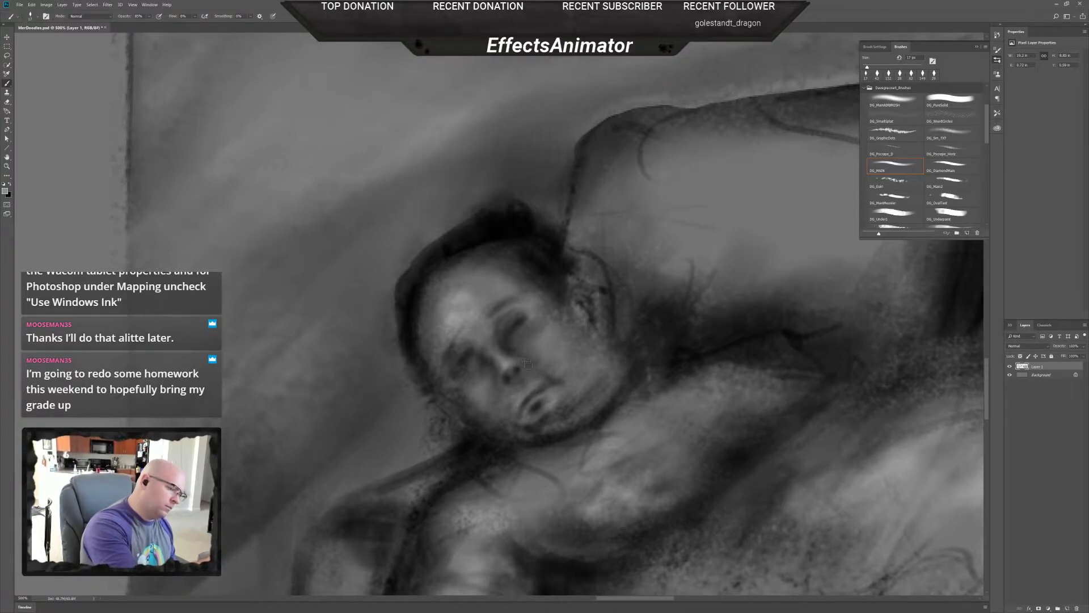
pyautogui.keyDown('alt'); pyautogui.click(514, 231); pyautogui.keyUp('alt')
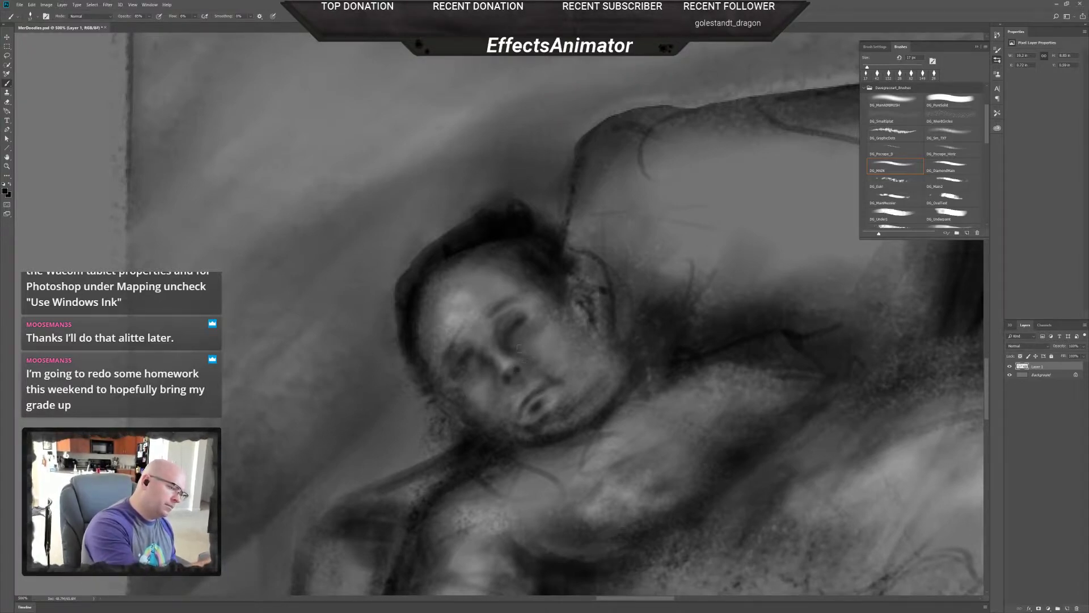
pyautogui.moveTo(517, 367); pyautogui.dragTo(513, 369)
pyautogui.keyDown('alt'); pyautogui.click(514, 367); pyautogui.keyUp('alt')
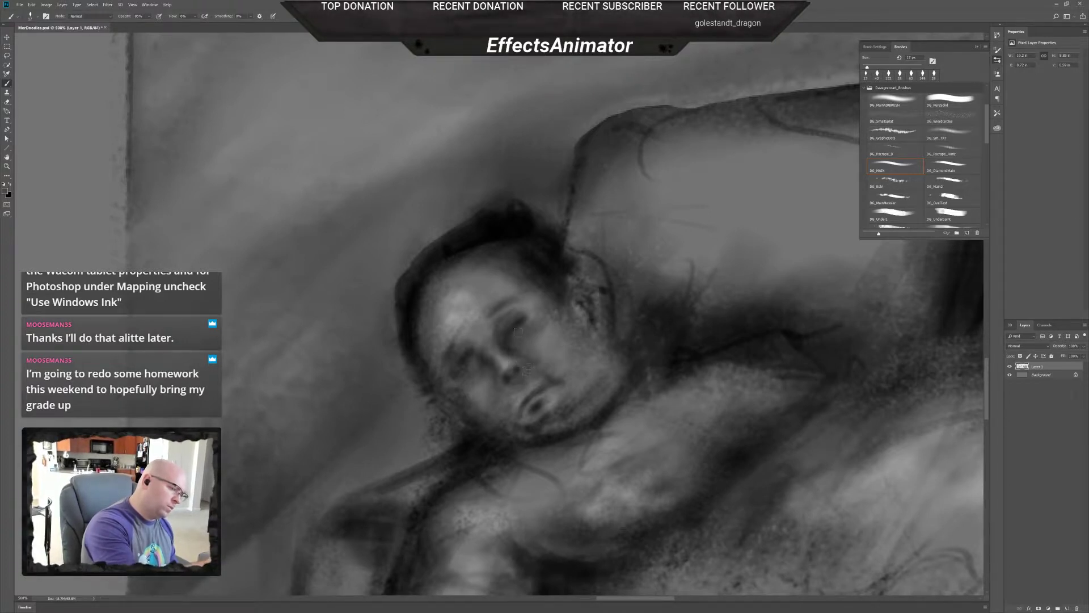
pyautogui.keyDown('alt'); pyautogui.click(502, 238); pyautogui.keyUp('alt')
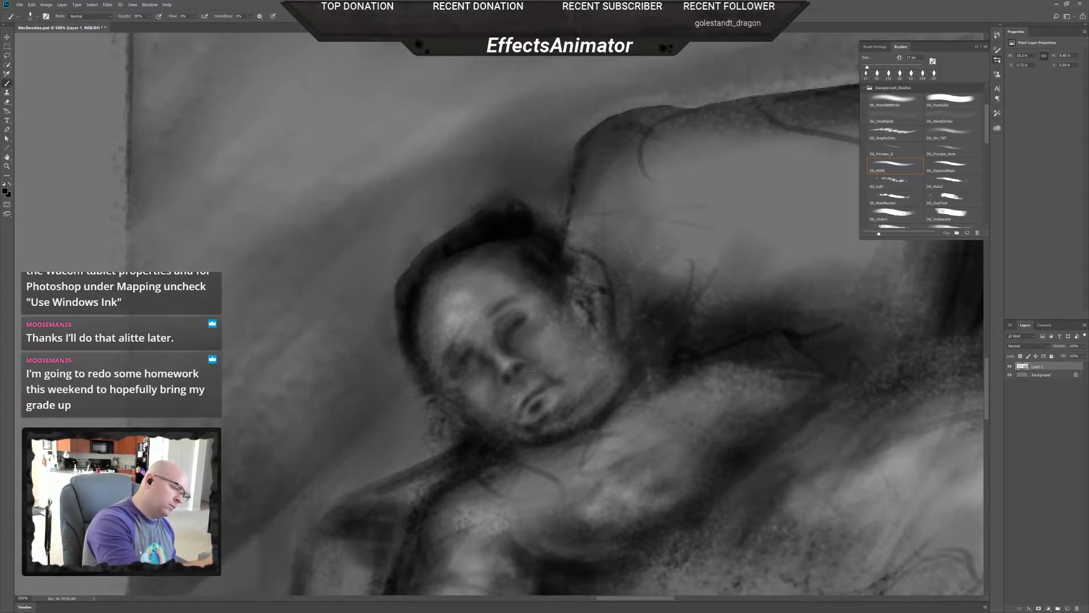
pyautogui.keyDown('alt'); pyautogui.click(516, 355); pyautogui.keyUp('alt')
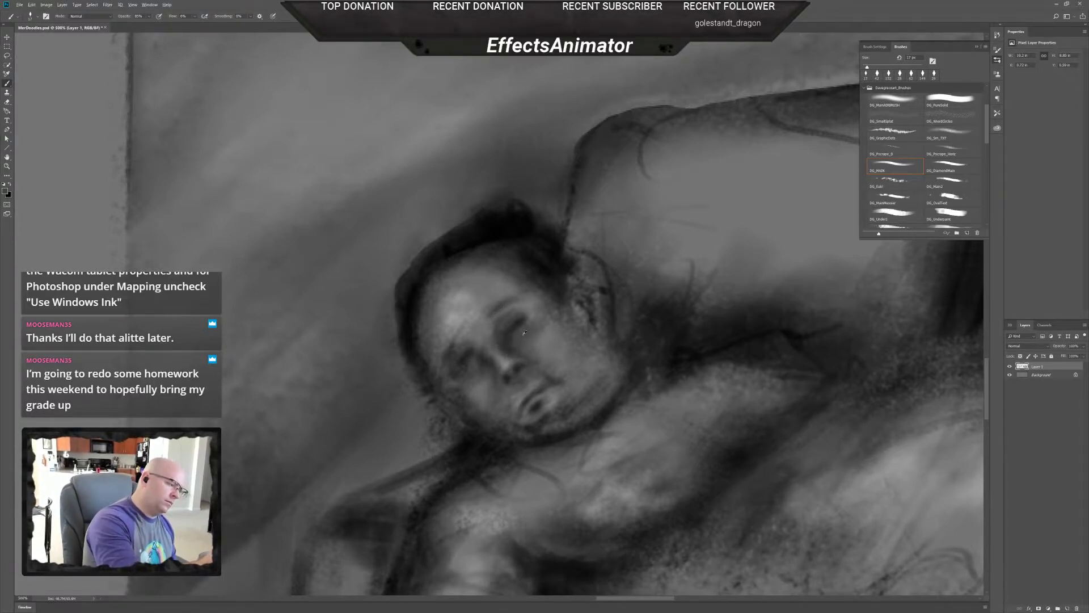
# - Enlarge the brush and blend the bridge of the nose with a light tone sampled from the forehead
pyautogui.keyDown('alt'); pyautogui.click(523, 334); pyautogui.keyUp('alt')
pyautogui.keyDown('alt'); pyautogui.click(459, 293); pyautogui.keyUp('alt')
pyautogui.rightClick(514, 349)
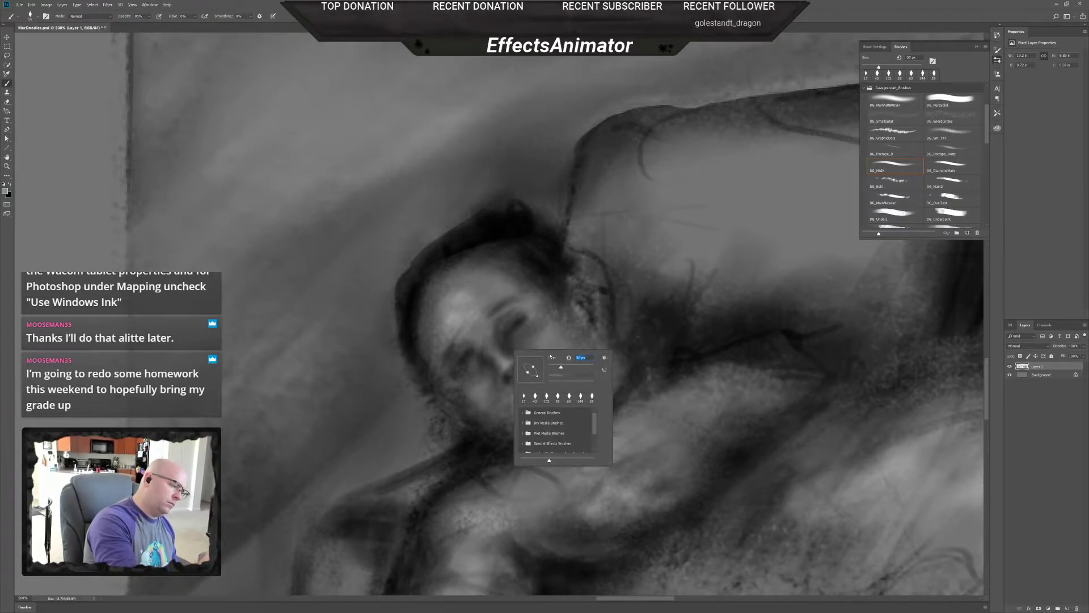
pyautogui.click(503, 350)
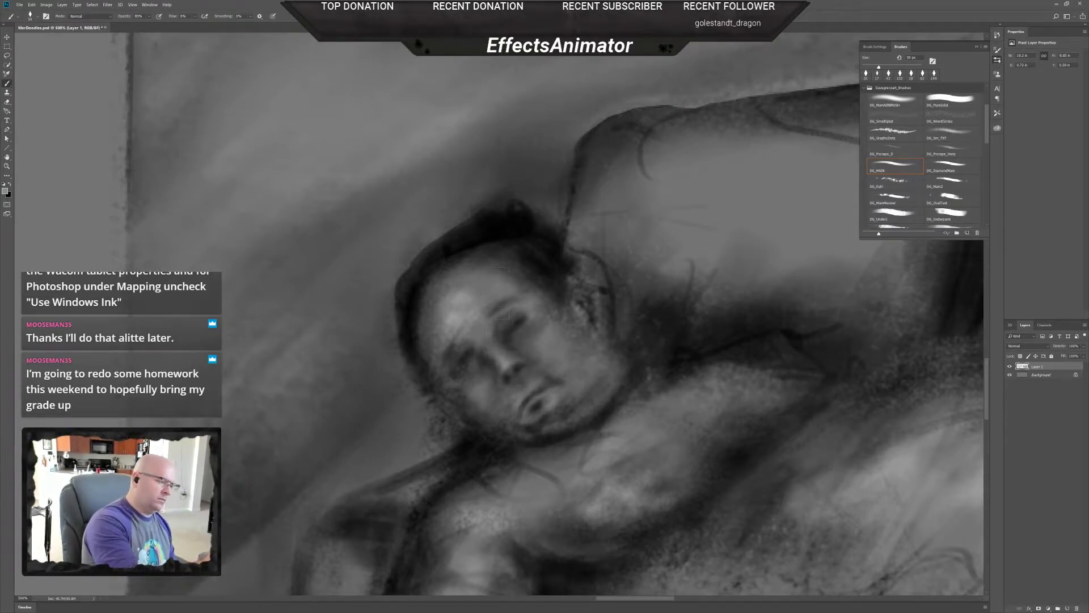
# - Shrink the brush and lighten the dark socket of the mermaid's eye farther from the ear with a light forehead tone
pyautogui.keyDown('alt'); pyautogui.click(497, 268); pyautogui.keyUp('alt')
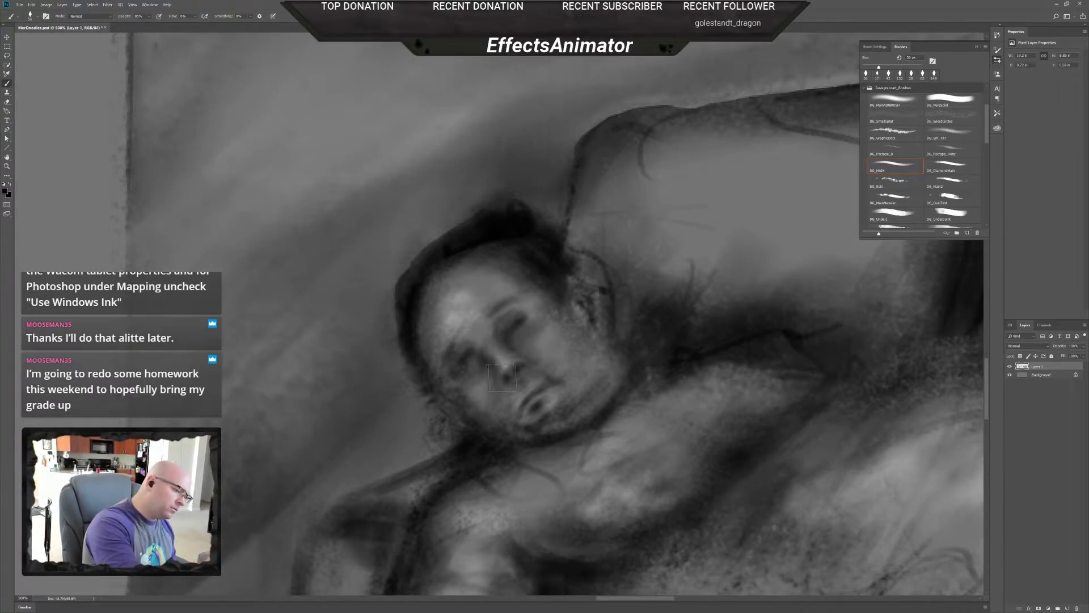
pyautogui.rightClick(522, 368)
pyautogui.moveTo(546, 390); pyautogui.dragTo(541, 392)
pyautogui.press('Return')
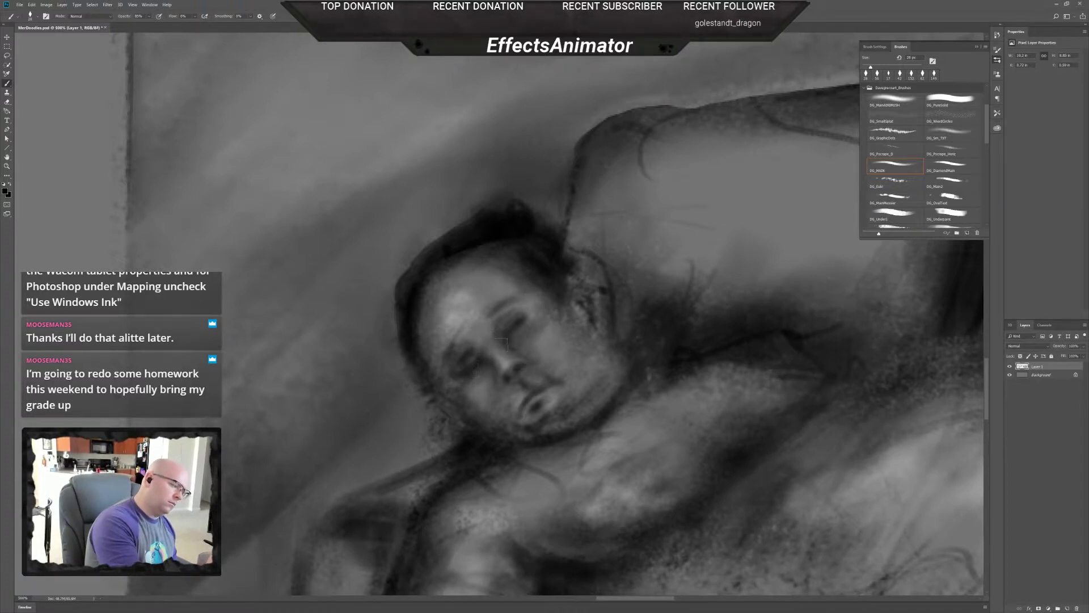
pyautogui.keyDown('alt'); pyautogui.click(475, 324); pyautogui.keyUp('alt')
pyautogui.moveTo(457, 373)
pyautogui.mouseDown()
pyautogui.moveTo(484, 357)
pyautogui.moveTo(468, 353)
pyautogui.mouseUp()
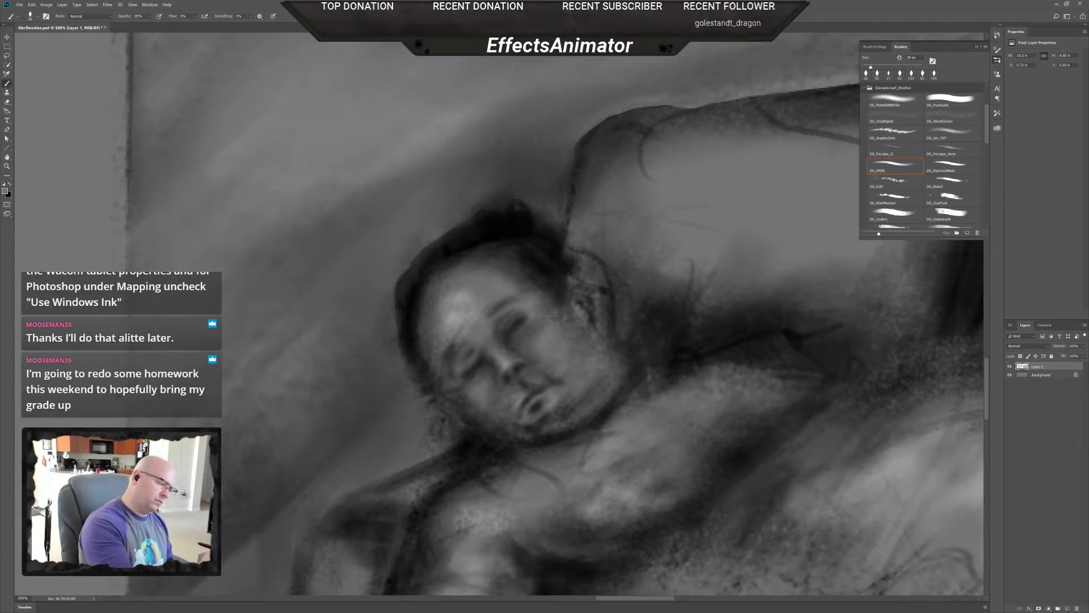
# - Reshade both eye sockets as soft closed lids with a dark tone sampled near the hairline, adjusting the brush size
pyautogui.keyDown('alt'); pyautogui.click(511, 267); pyautogui.keyUp('alt')
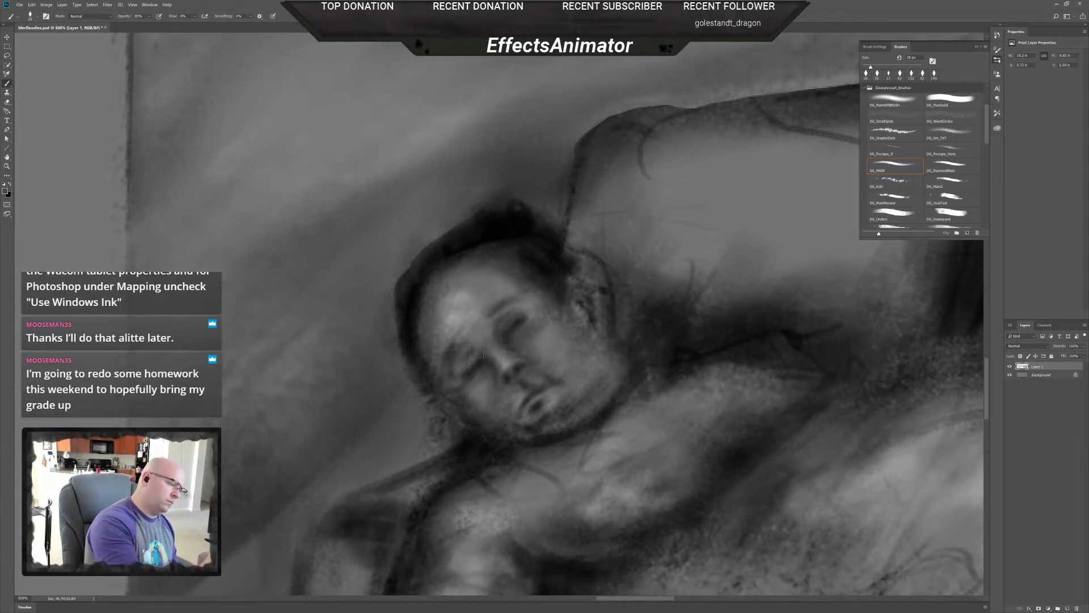
pyautogui.rightClick(479, 350)
pyautogui.moveTo(519, 368); pyautogui.dragTo(532, 368)
pyautogui.press('Return')
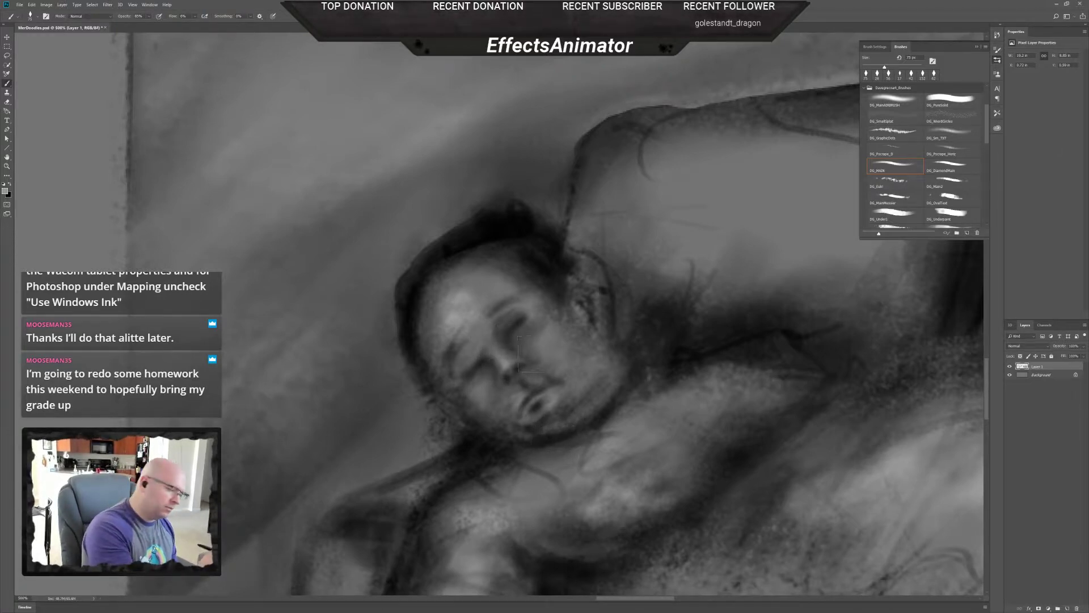
pyautogui.rightClick(495, 354)
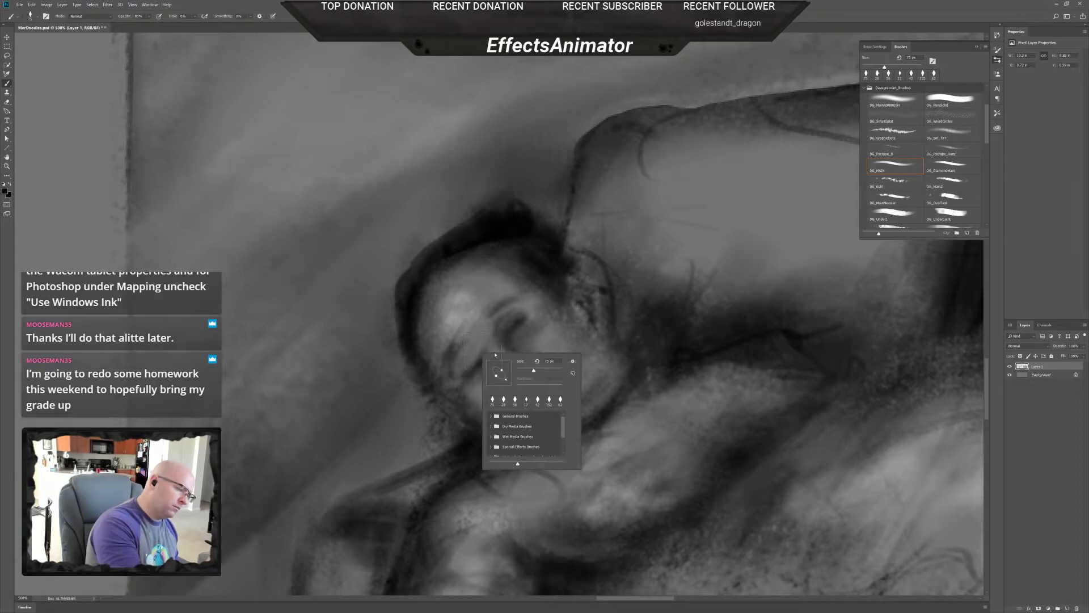
pyautogui.click(529, 371)
pyautogui.moveTo(479, 364)
pyautogui.mouseDown()
pyautogui.moveTo(466, 340)
pyautogui.moveTo(469, 352)
pyautogui.mouseUp()
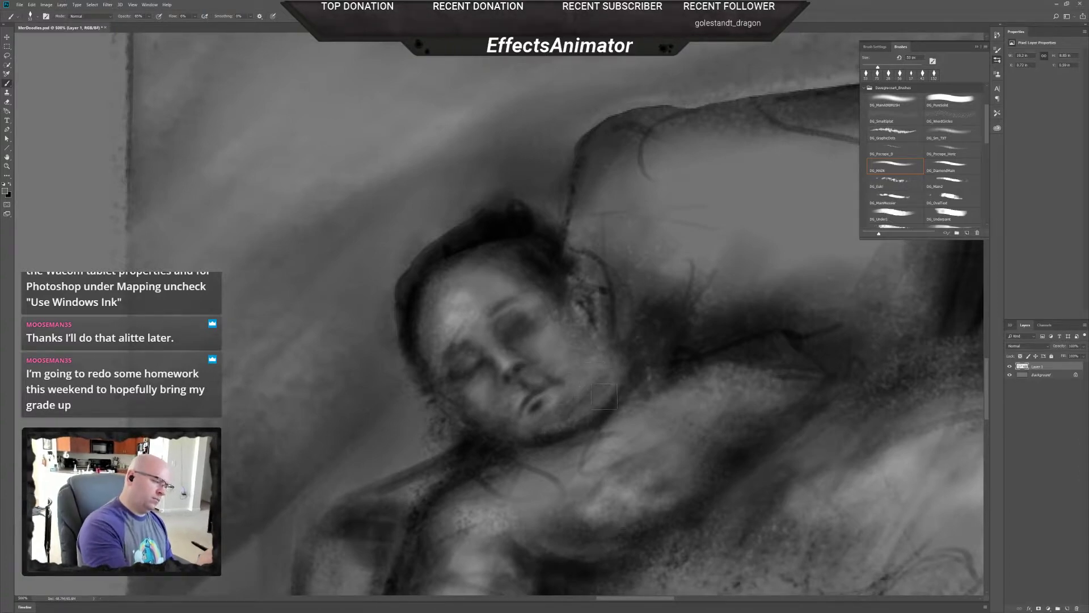
# - Refine the lid of the eye nearer the ear with a smaller brush and a light tone sampled from the forehead
pyautogui.scroll(-2, 601, 409)
pyautogui.scroll(-3, 623, 444)
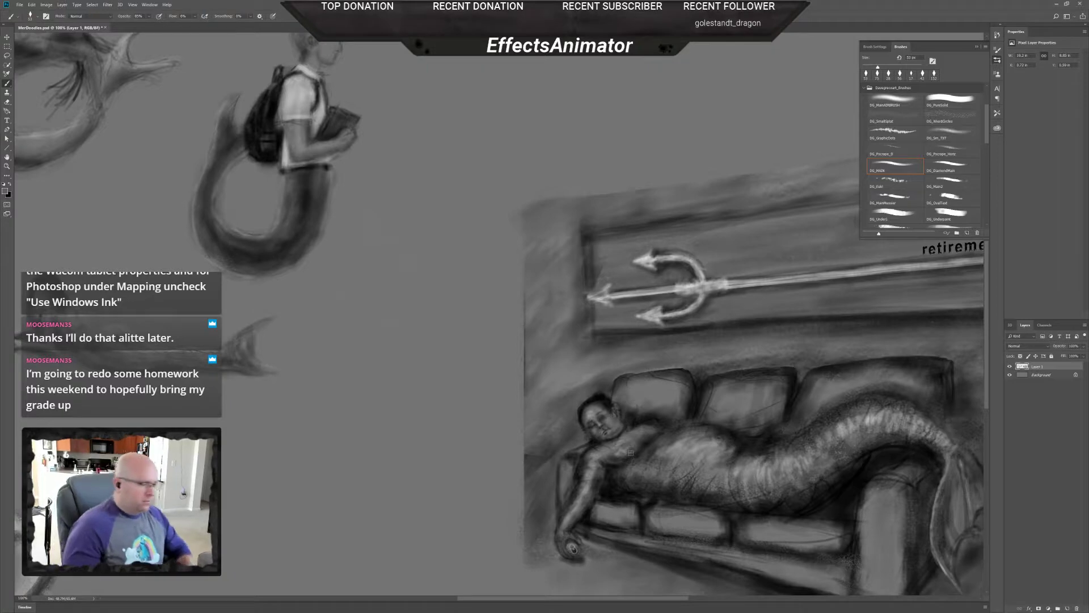
pyautogui.scroll(4, 630, 452)
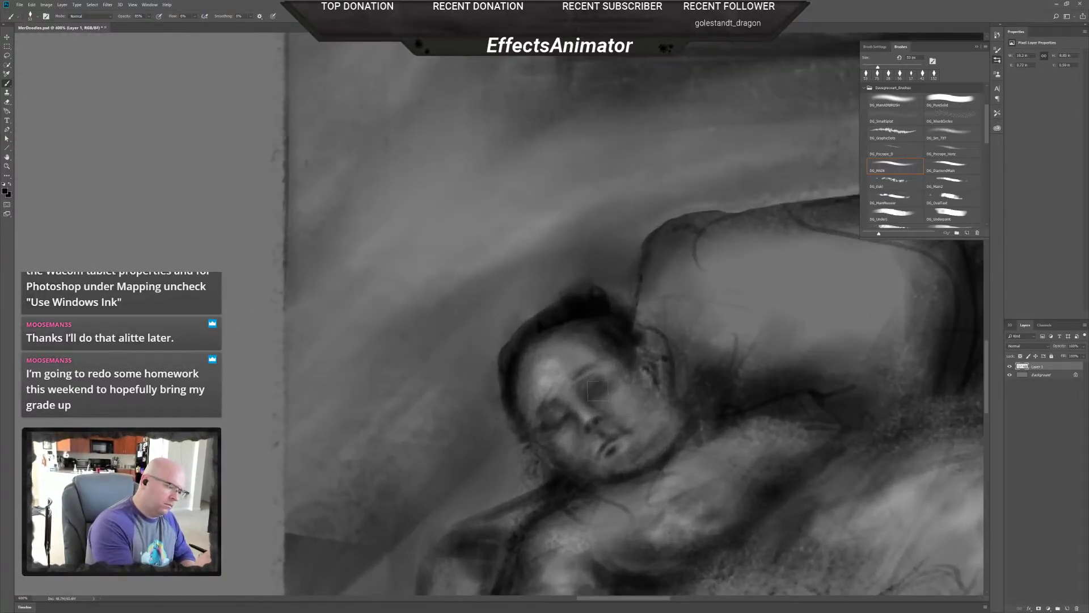
pyautogui.rightClick(598, 394)
pyautogui.press('Return')
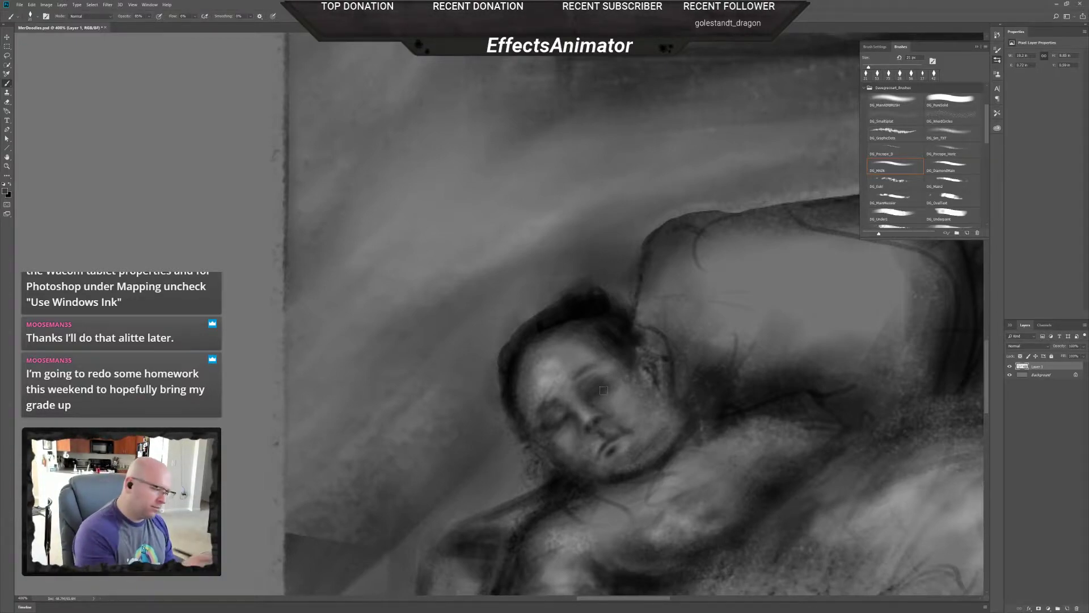
pyautogui.keyDown('alt'); pyautogui.click(560, 367); pyautogui.keyUp('alt')
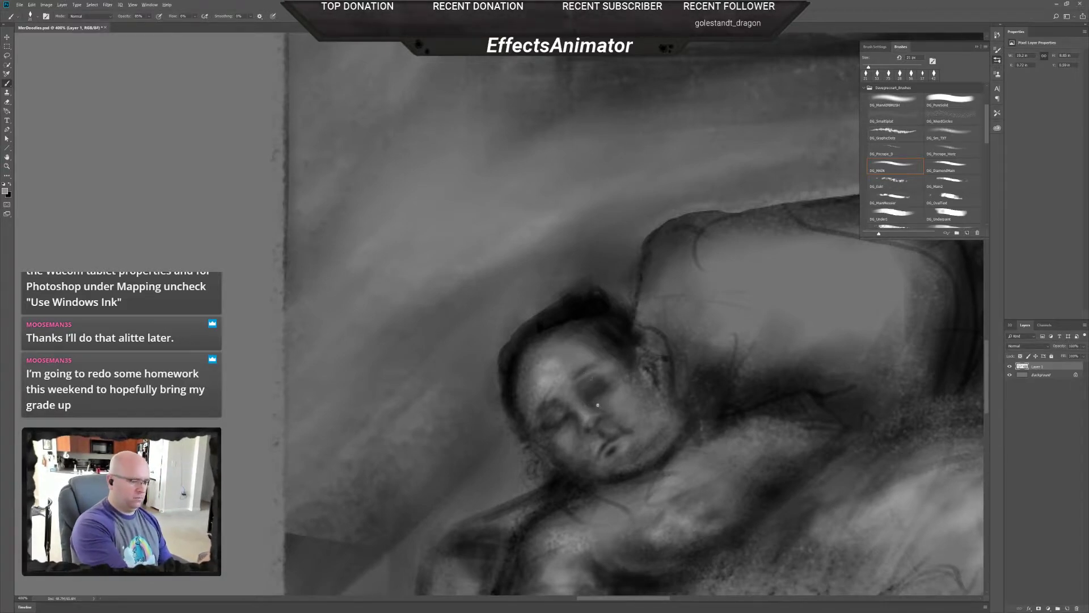
# - Darken the upper lip and mouth corner below the nose with the dark hair tone and a slightly larger brush
pyautogui.scroll(-2, 603, 402)
pyautogui.scroll(-3, 604, 409)
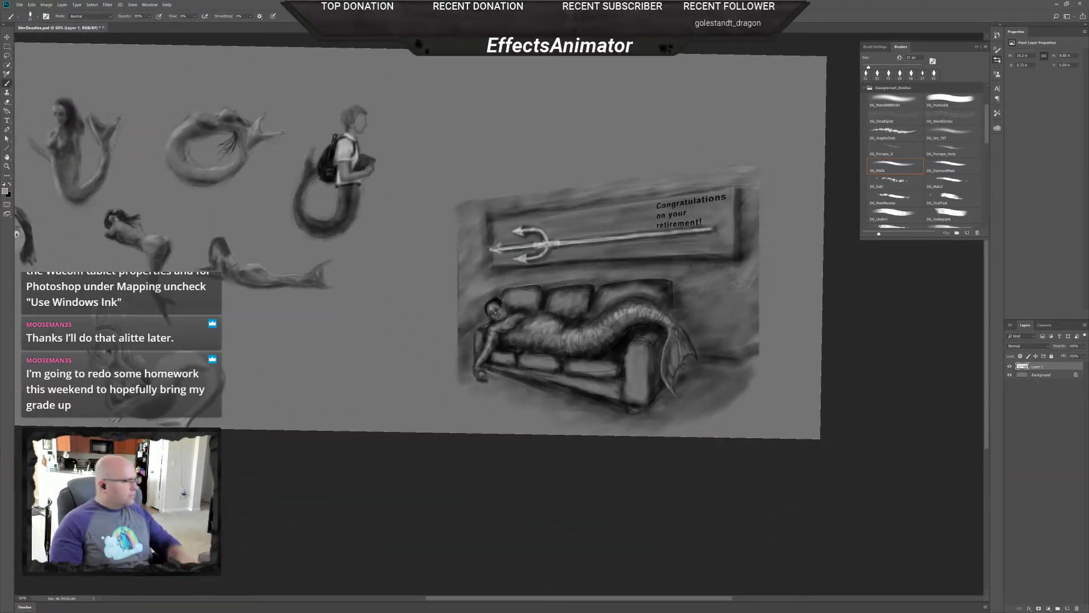
pyautogui.scroll(4, 537, 341)
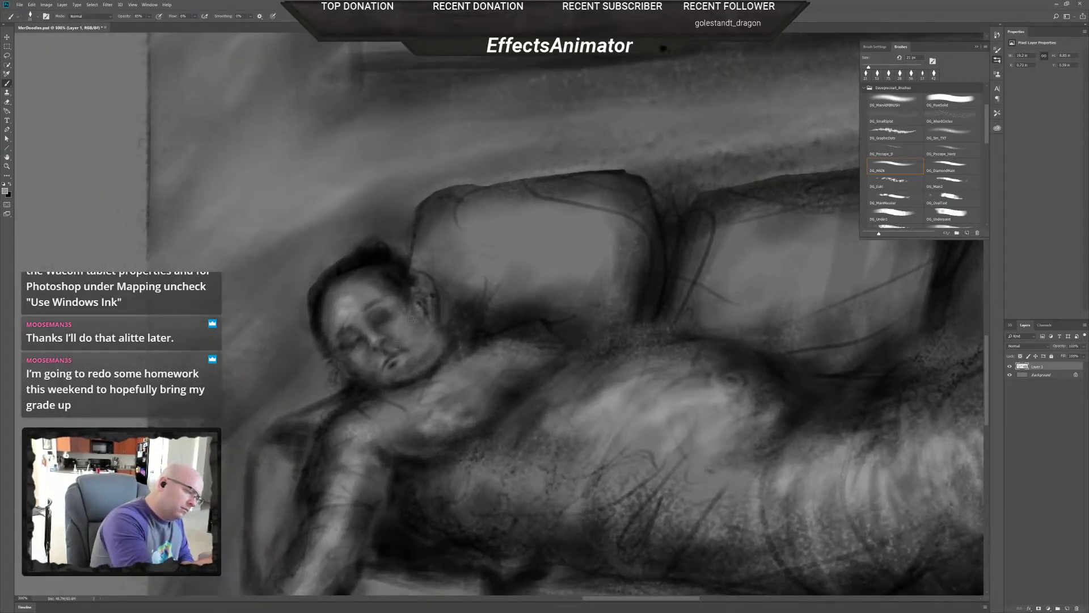
pyautogui.scroll(1, 397, 370)
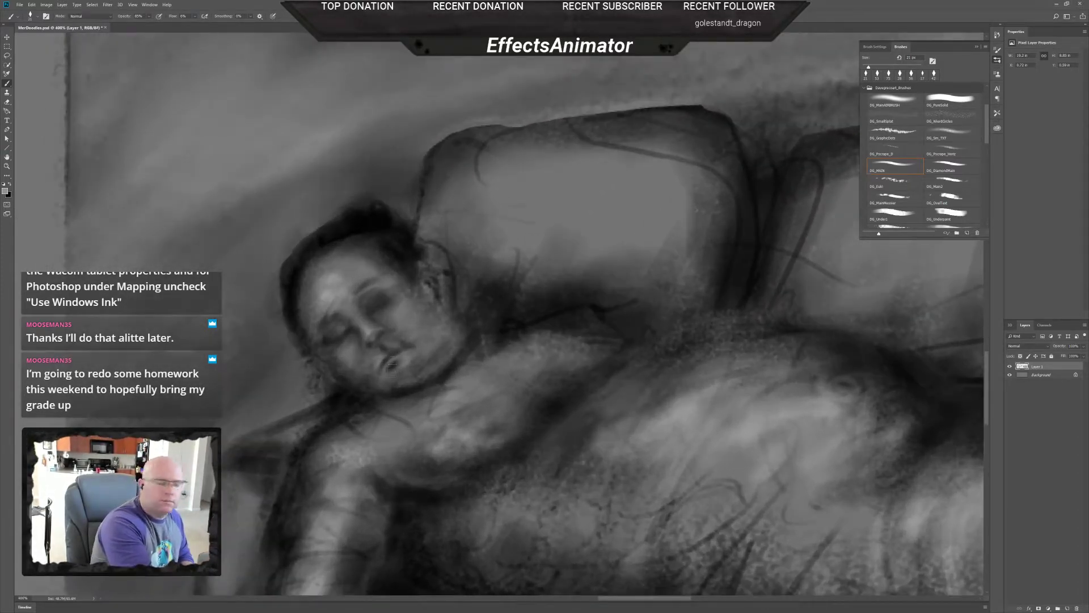
pyautogui.scroll(1, 397, 343)
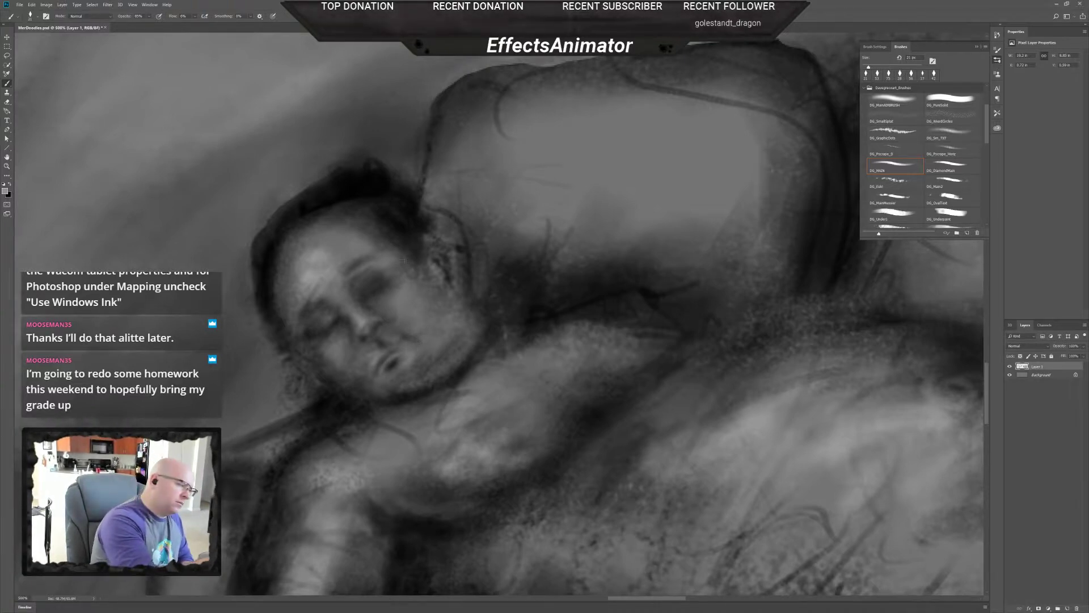
pyautogui.keyDown('alt'); pyautogui.click(390, 200); pyautogui.keyUp('alt')
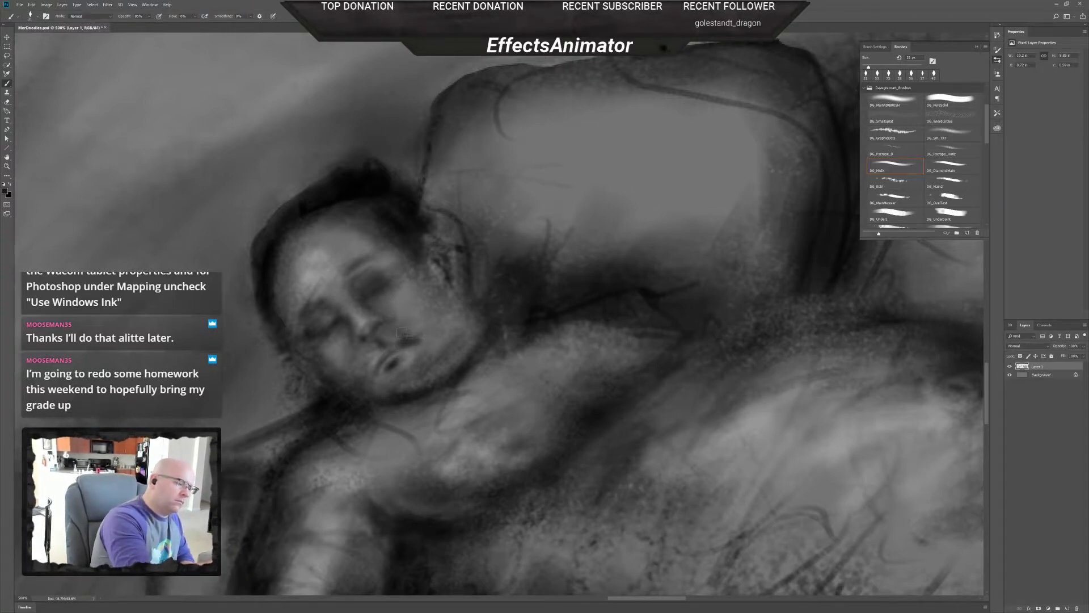
pyautogui.rightClick(423, 354)
pyautogui.moveTo(437, 329); pyautogui.dragTo(440, 329)
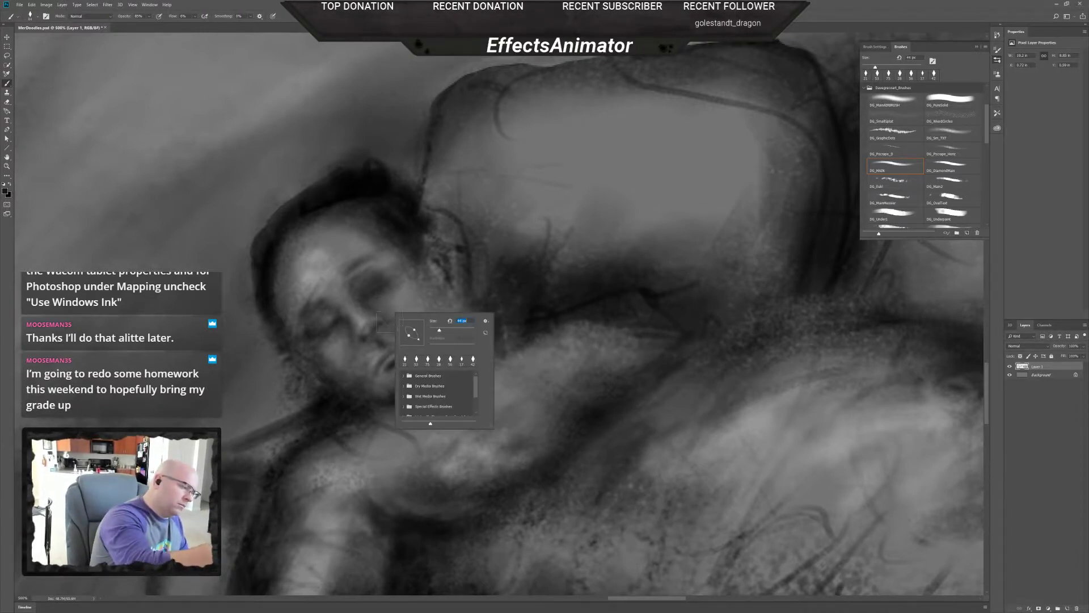
pyautogui.click(393, 333)
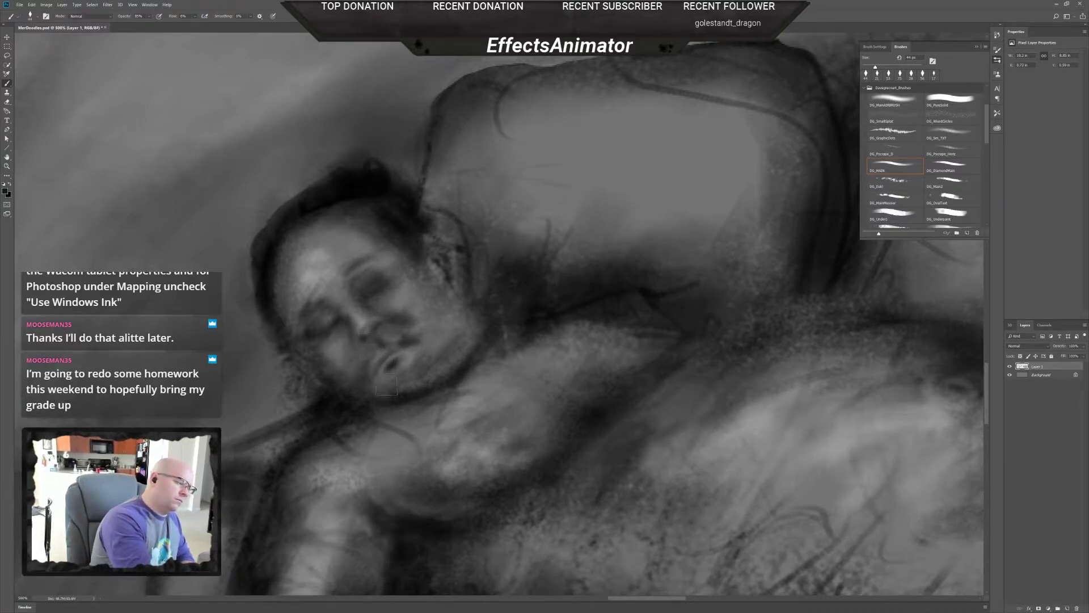
# - Lighten the lips with a sampled forehead tone and soften the shadow beside the mouth with sampled hair and cheek tones
pyautogui.keyDown('alt'); pyautogui.click(326, 255); pyautogui.keyUp('alt')
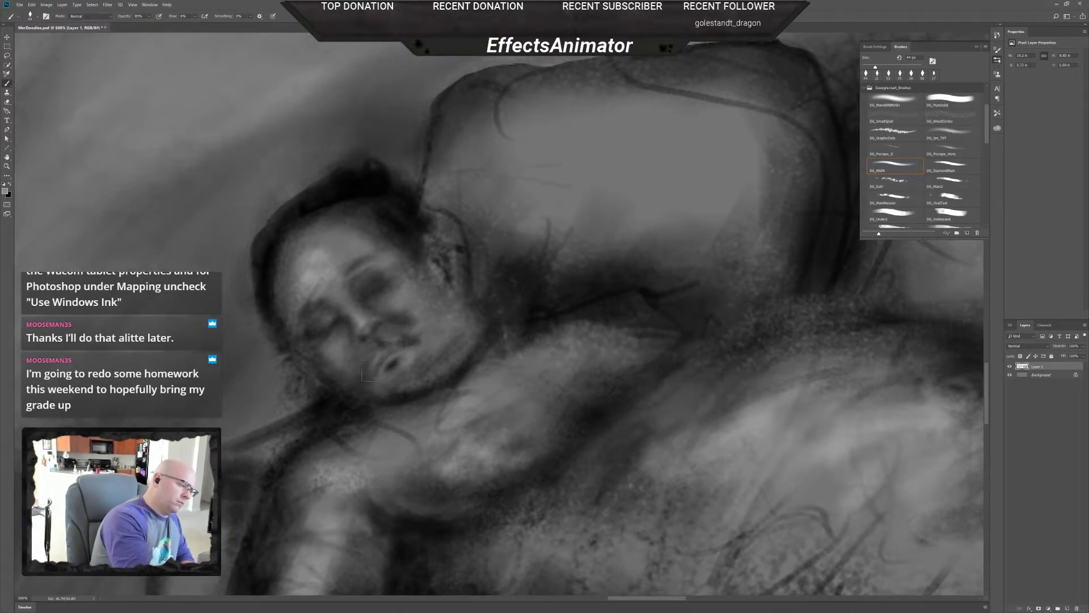
pyautogui.moveTo(372, 371)
pyautogui.mouseDown()
pyautogui.moveTo(389, 344)
pyautogui.moveTo(406, 357)
pyautogui.mouseUp()
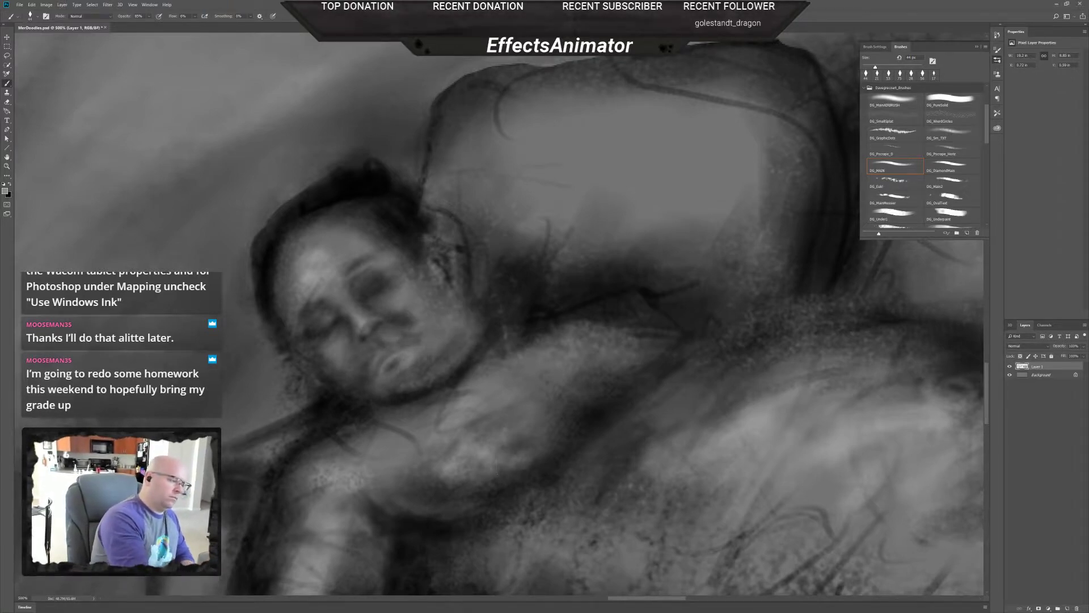
pyautogui.keyDown('alt'); pyautogui.click(389, 195); pyautogui.keyUp('alt')
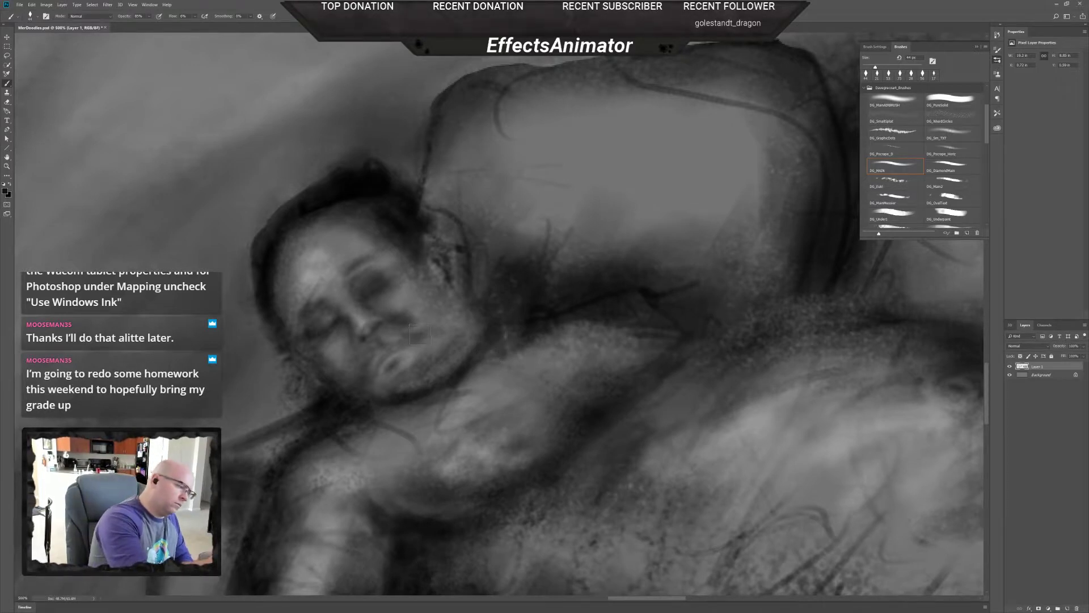
pyautogui.keyDown('alt'); pyautogui.click(407, 292); pyautogui.keyUp('alt')
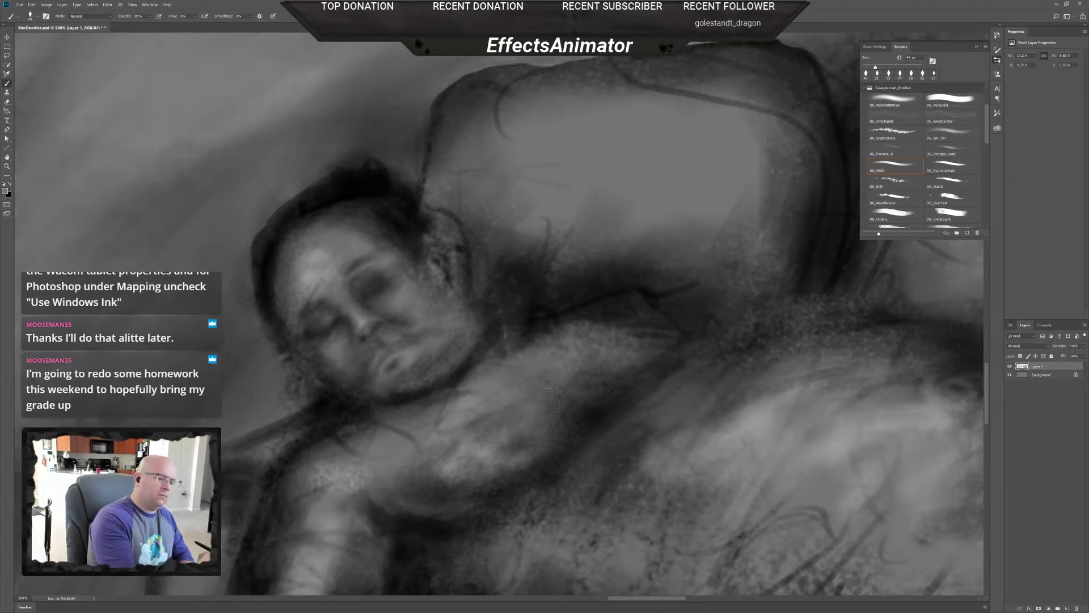
# - Build up the dark hair along the top of the head and hairline with a sampled hair tone, alternating the two paint colors
pyautogui.scroll(-2, 568, 460)
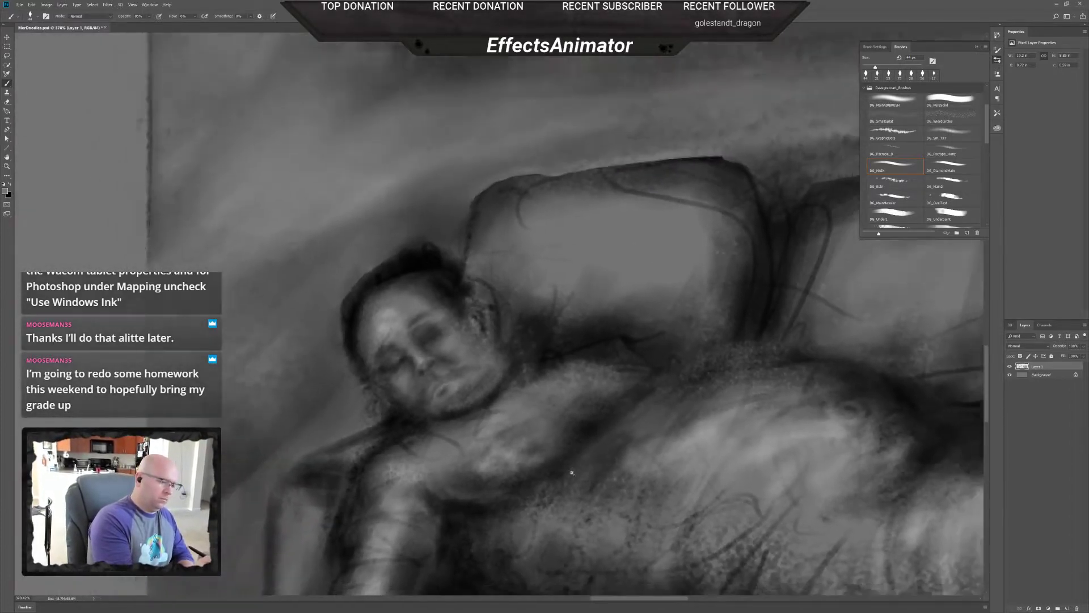
pyautogui.scroll(-5, 572, 471)
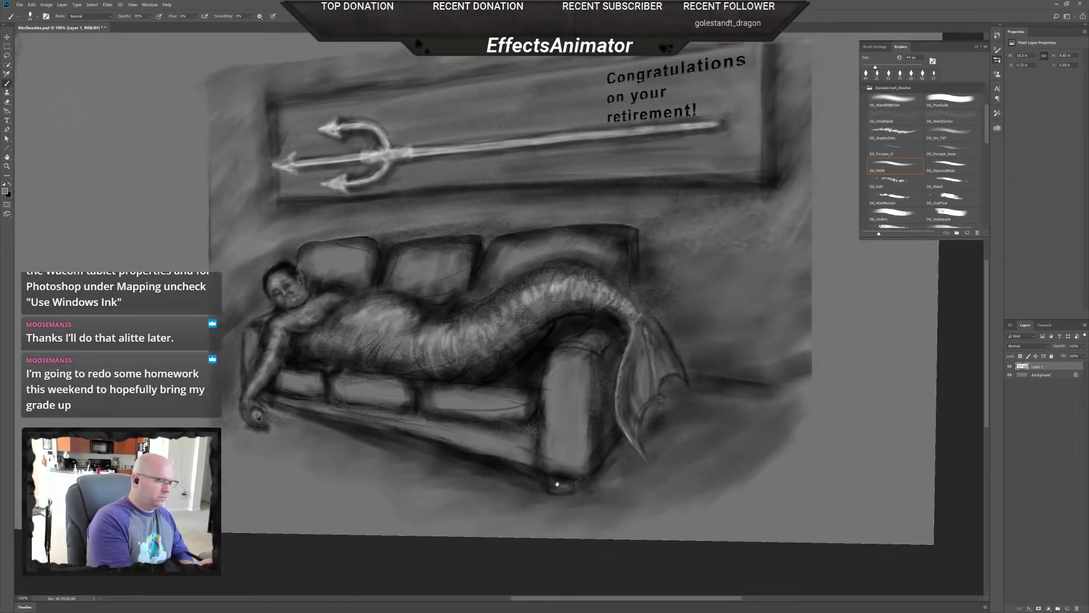
pyautogui.moveTo(557, 484); pyautogui.dragTo(574, 484)
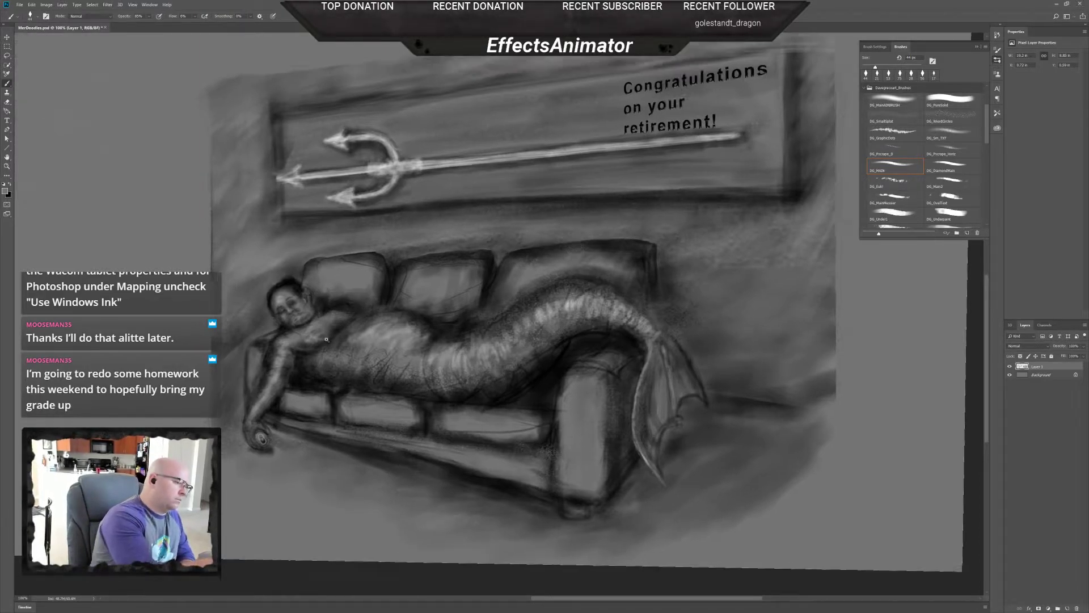
pyautogui.scroll(5, 325, 336)
pyautogui.moveTo(361, 343); pyautogui.dragTo(442, 440)
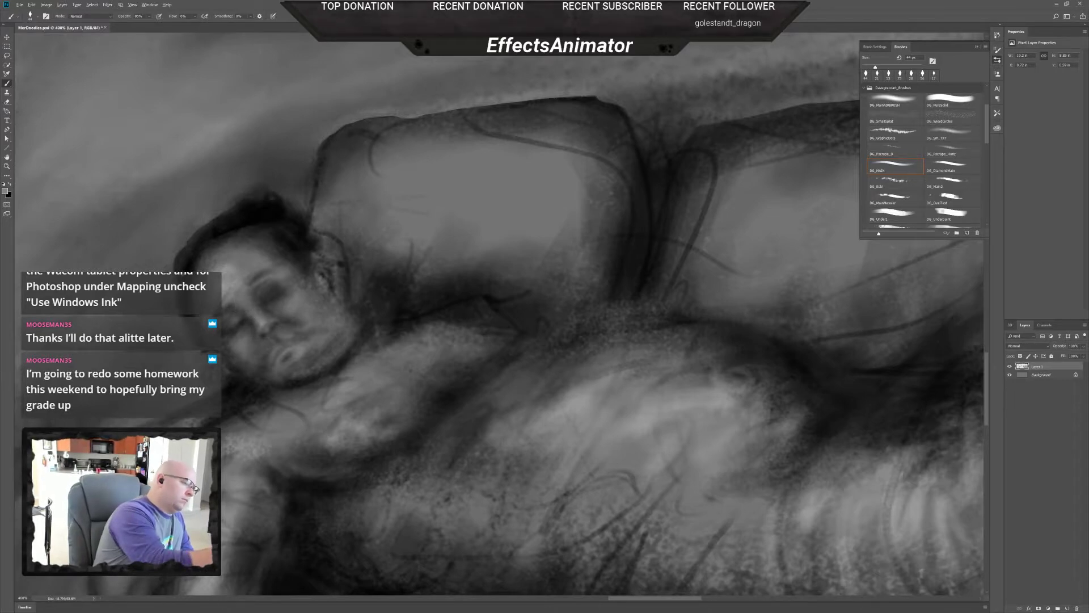
pyautogui.keyDown('alt'); pyautogui.click(182, 269); pyautogui.keyUp('alt')
pyautogui.moveTo(178, 262)
pyautogui.mouseDown()
pyautogui.moveTo(211, 224)
pyautogui.moveTo(225, 234)
pyautogui.mouseUp()
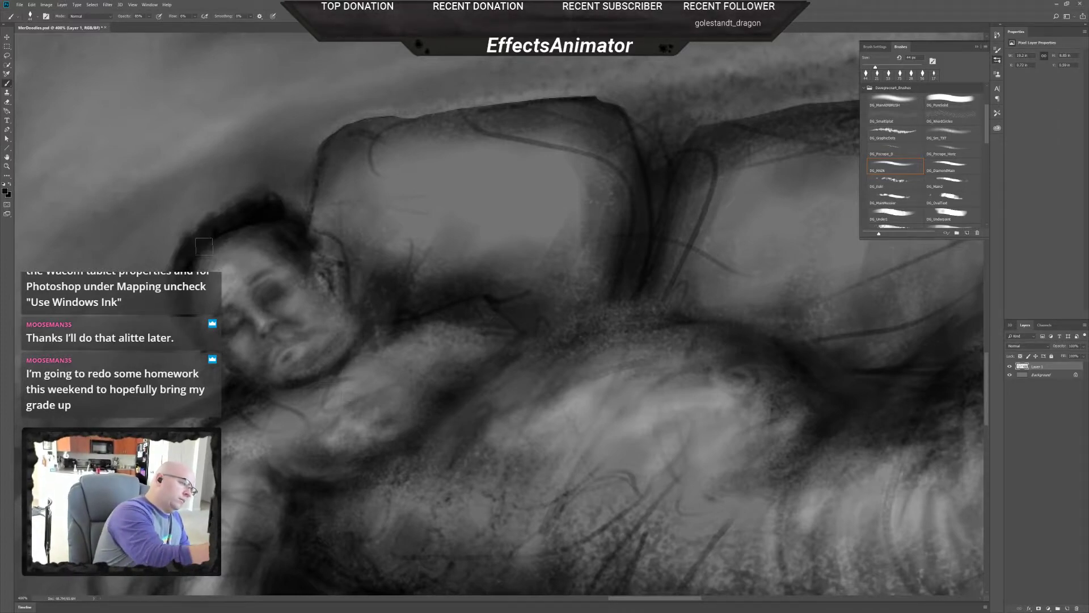
pyautogui.press('x')
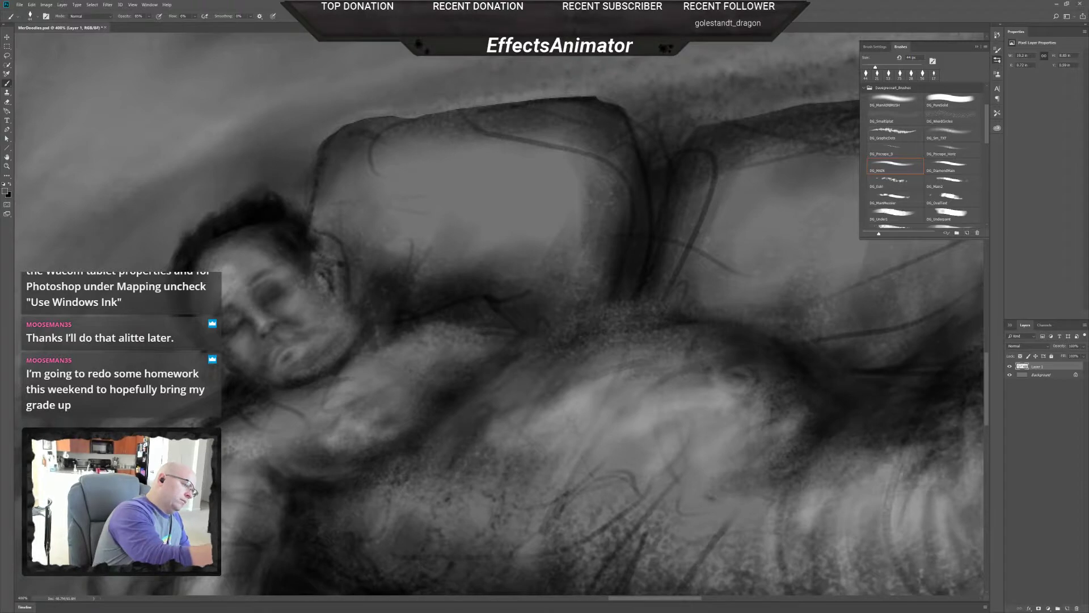
pyautogui.press('x')
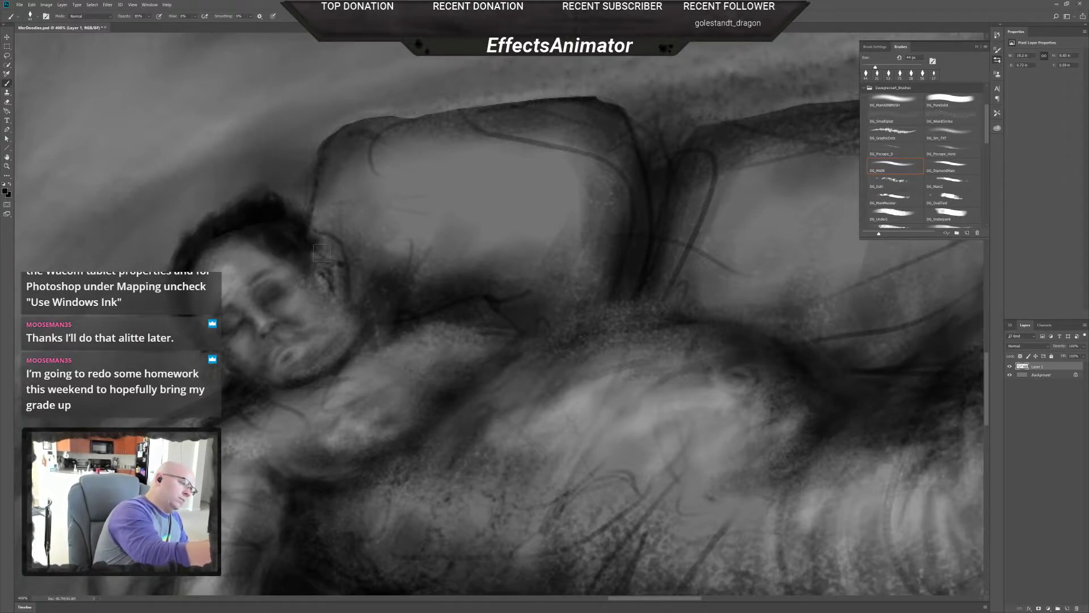
pyautogui.press('x')
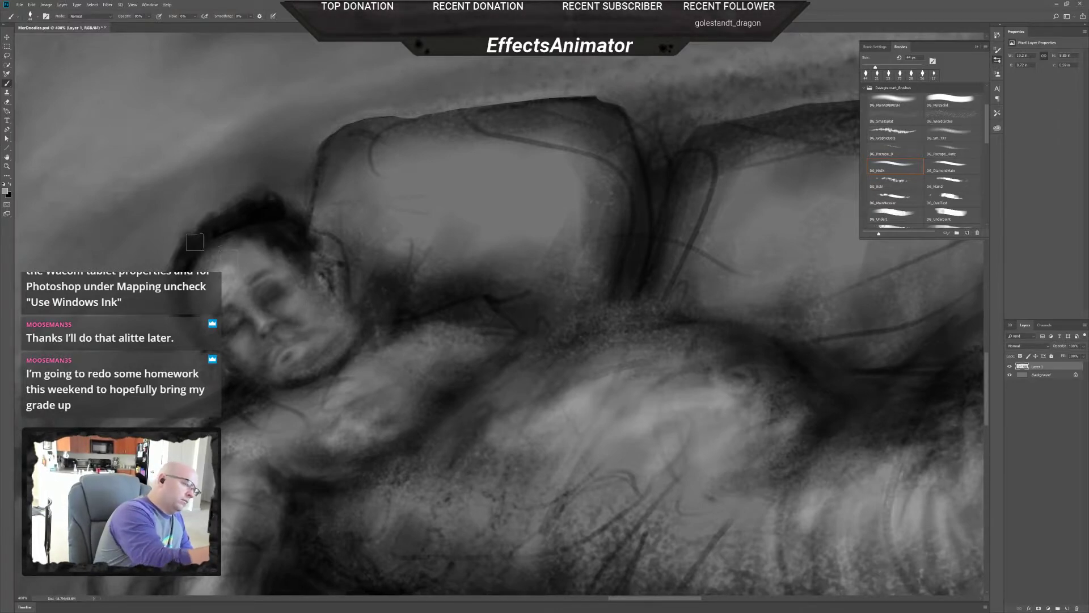
# - Paint lighter strands into the dark hair above the forehead with a small brush, and enlarge the brush for the crown
pyautogui.rightClick(249, 233)
pyautogui.moveTo(243, 259); pyautogui.dragTo(241, 259)
pyautogui.moveTo(195, 251)
pyautogui.mouseDown()
pyautogui.moveTo(183, 248)
pyautogui.moveTo(177, 263)
pyautogui.mouseUp()
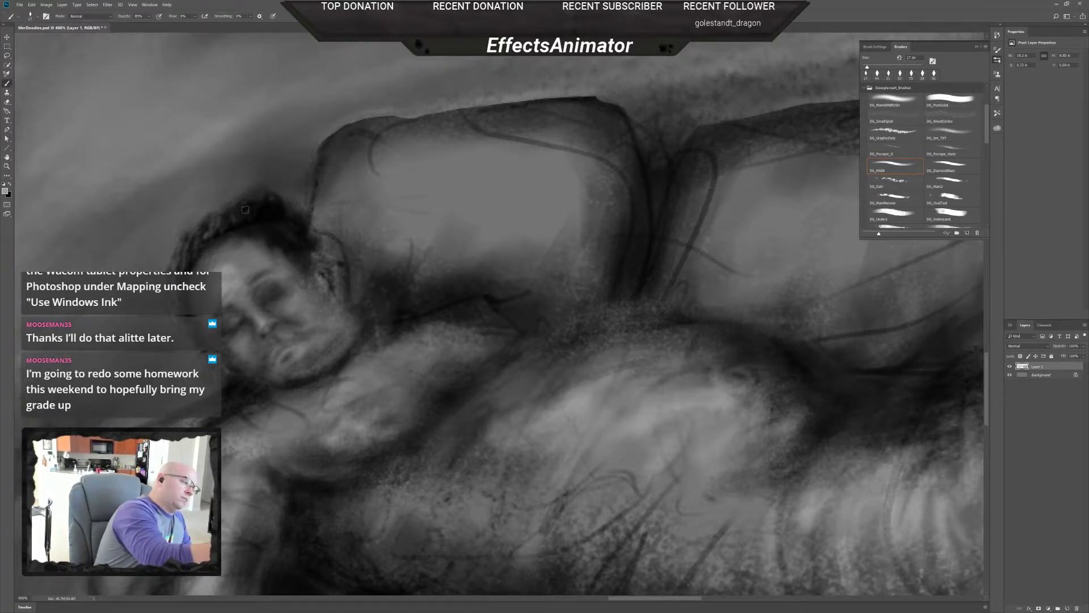
pyautogui.rightClick(270, 222)
pyautogui.click(330, 272)
pyautogui.moveTo(254, 213)
pyautogui.mouseDown()
pyautogui.moveTo(263, 215)
pyautogui.moveTo(294, 254)
pyautogui.moveTo(269, 214)
pyautogui.moveTo(234, 222)
pyautogui.moveTo(261, 199)
pyautogui.moveTo(241, 222)
pyautogui.moveTo(255, 199)
pyautogui.moveTo(269, 214)
pyautogui.moveTo(291, 209)
pyautogui.moveTo(286, 245)
pyautogui.mouseUp()
# - Soften the hair highlights with tones sampled from hair and forehead, and touch up the crown with a smaller dark brush
pyautogui.keyDown('alt'); pyautogui.click(260, 213); pyautogui.keyUp('alt')
pyautogui.keyDown('alt'); pyautogui.click(219, 260); pyautogui.keyUp('alt')
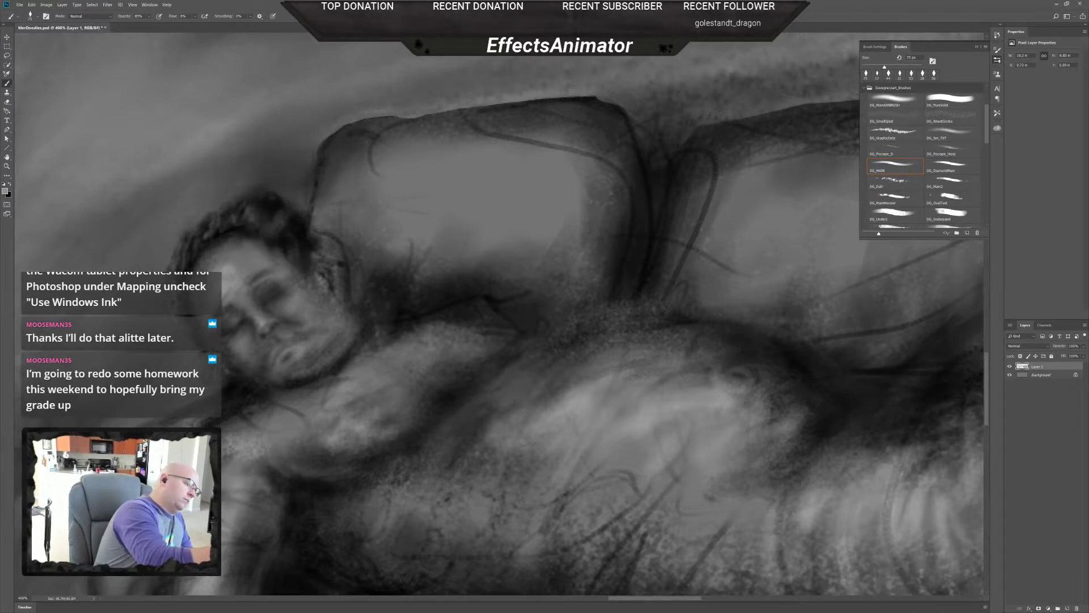
pyautogui.moveTo(180, 278)
pyautogui.mouseDown()
pyautogui.moveTo(188, 259)
pyautogui.moveTo(183, 268)
pyautogui.moveTo(201, 260)
pyautogui.mouseUp()
pyautogui.moveTo(274, 220)
pyautogui.mouseDown()
pyautogui.moveTo(270, 212)
pyautogui.moveTo(283, 214)
pyautogui.moveTo(293, 244)
pyautogui.moveTo(280, 227)
pyautogui.mouseUp()
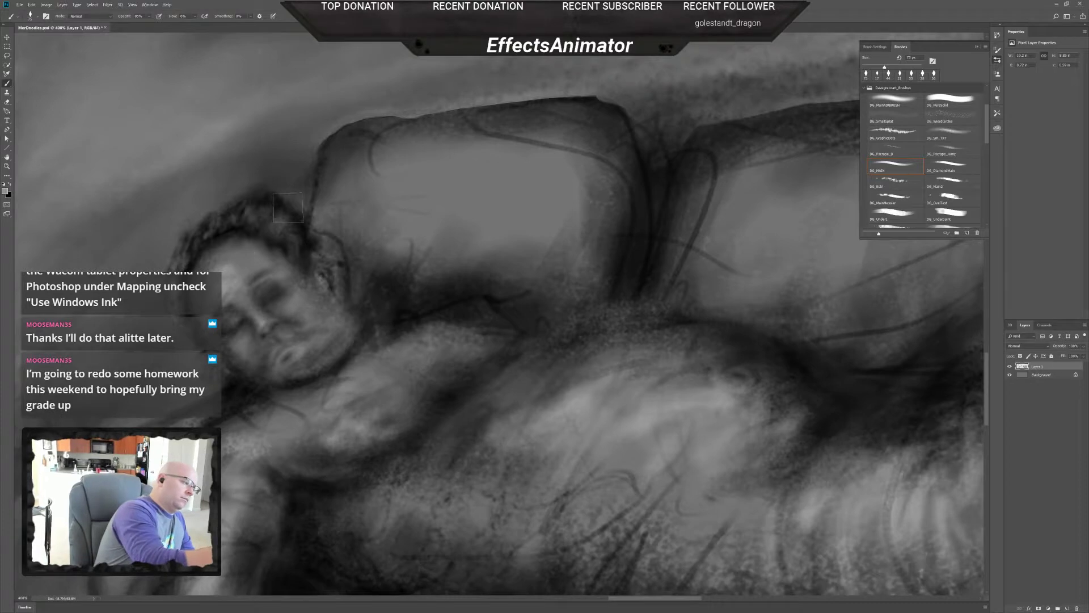
pyautogui.keyDown('alt'); pyautogui.click(274, 208); pyautogui.keyUp('alt')
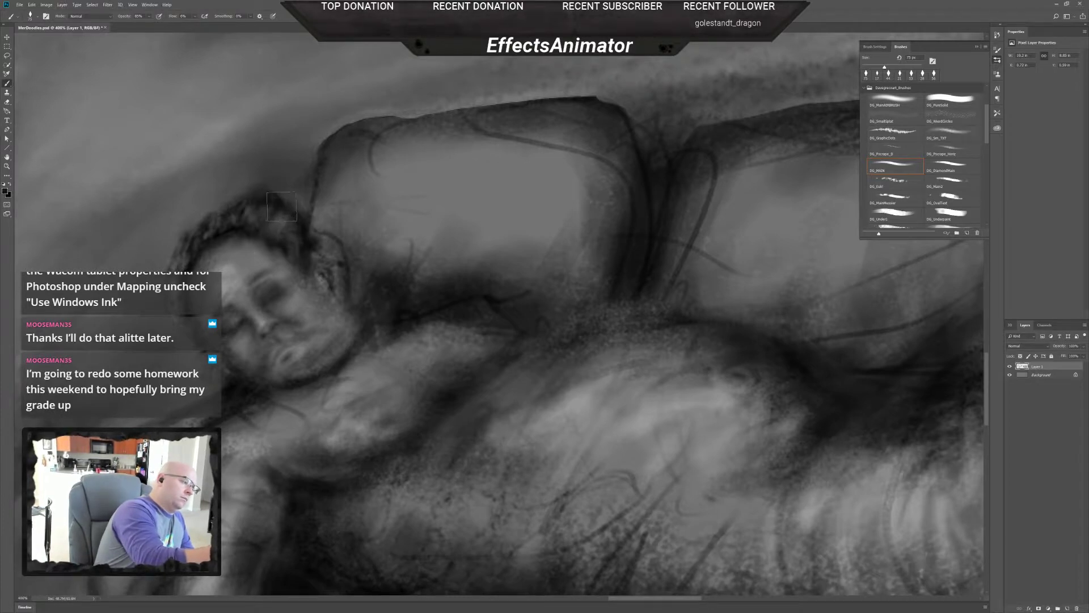
pyautogui.rightClick(282, 226)
pyautogui.click(286, 219)
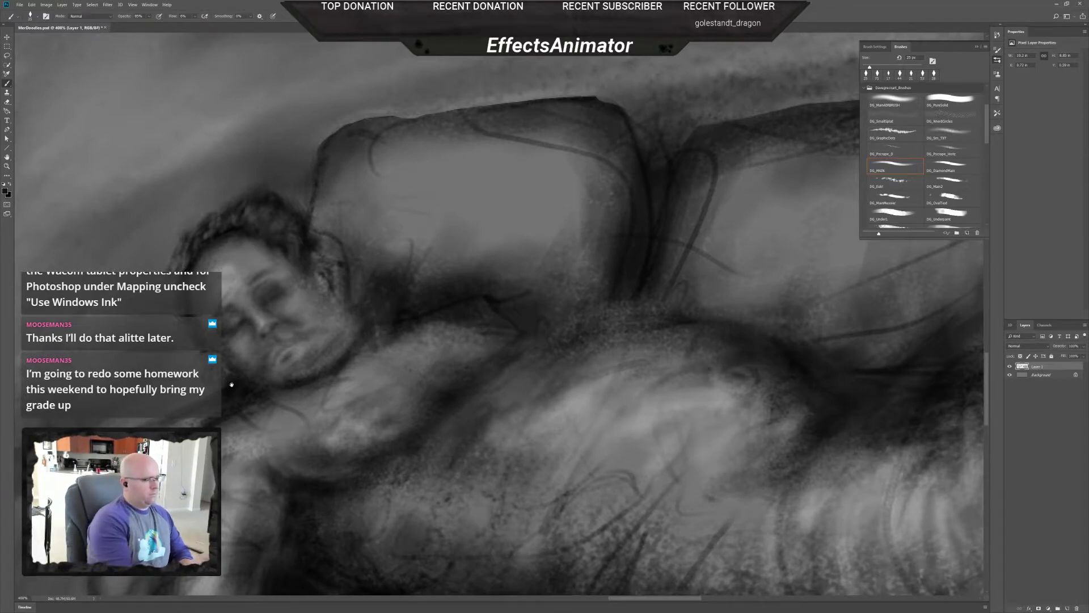
# - Examine the mermaid's face and hair up close and review the whole couch and trident composition from a distance
pyautogui.moveTo(489, 402); pyautogui.dragTo(492, 459)
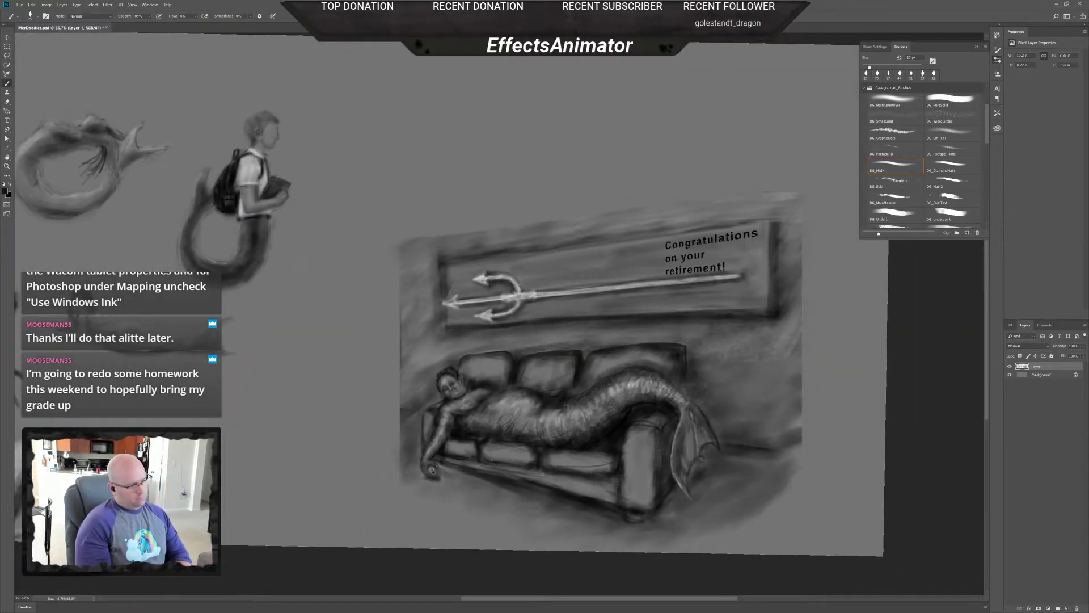
pyautogui.scroll(4, 458, 384)
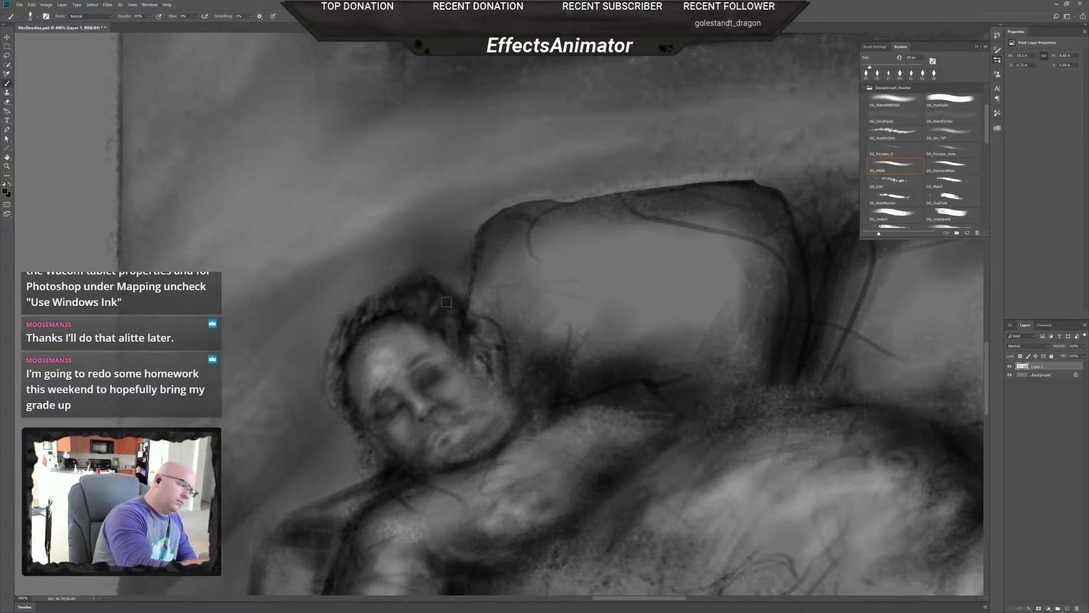
pyautogui.keyDown('alt'); pyautogui.click(437, 306); pyautogui.keyUp('alt')
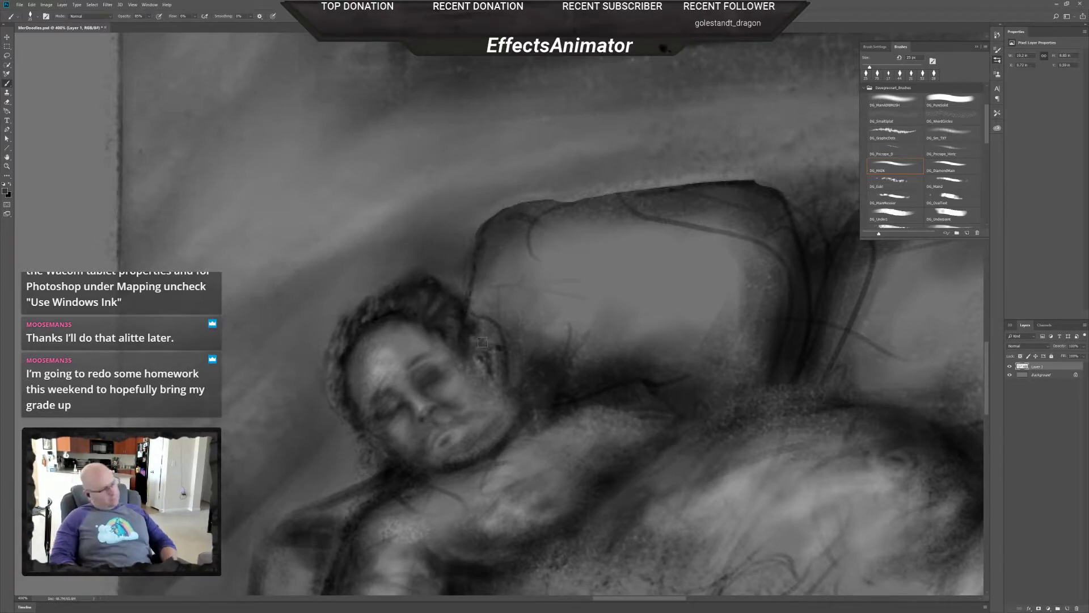
pyautogui.moveTo(591, 449); pyautogui.dragTo(480, 311)
pyautogui.hotkey('ctrl', '-')
pyautogui.scroll(-1, 521, 399)
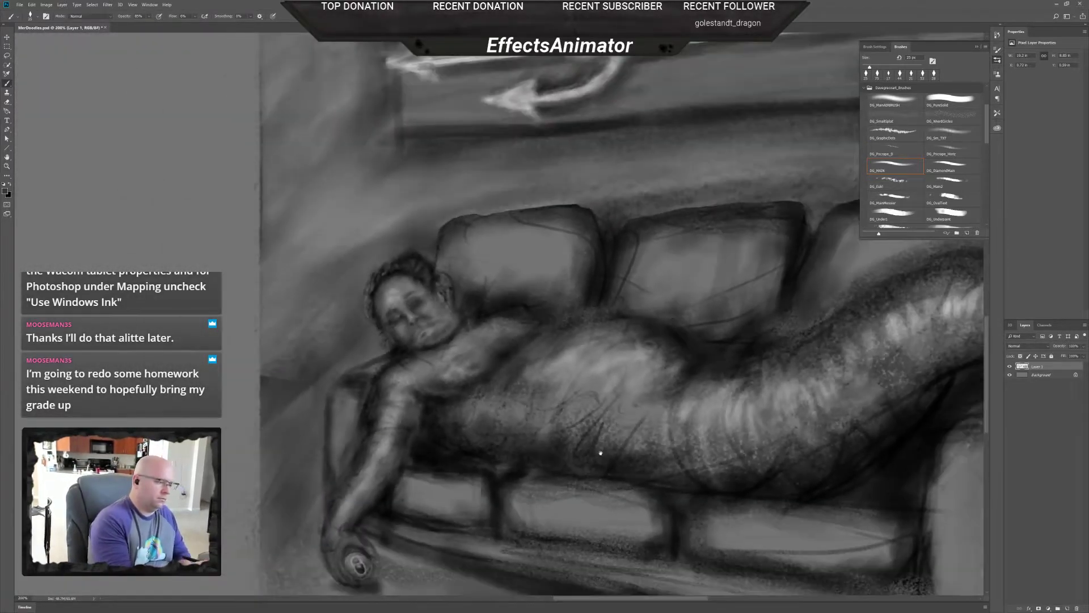
pyautogui.moveTo(626, 482); pyautogui.dragTo(555, 482)
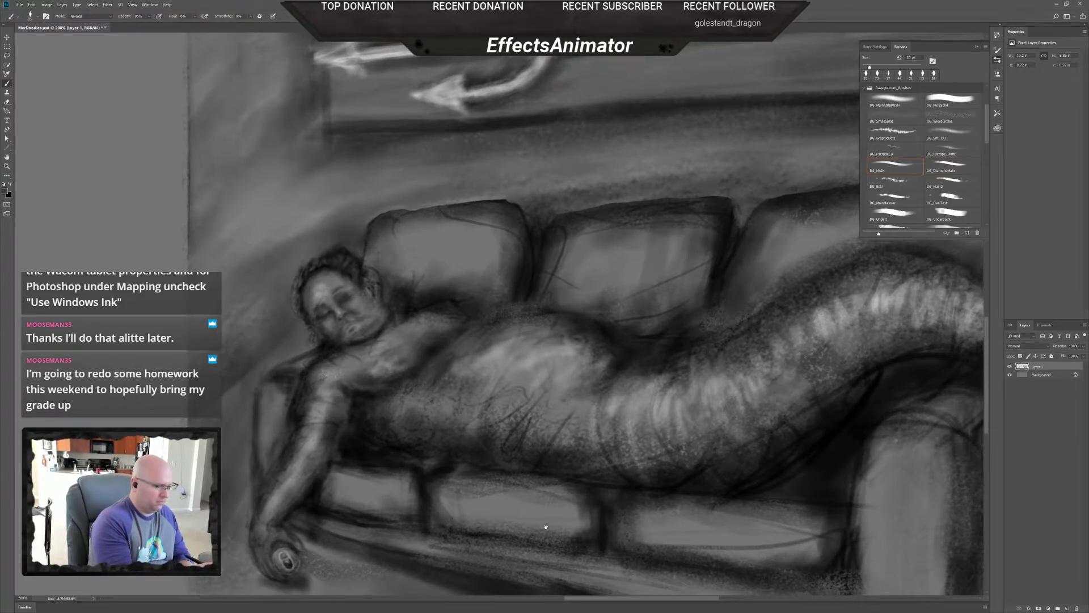
pyautogui.scroll(-3, 643, 514)
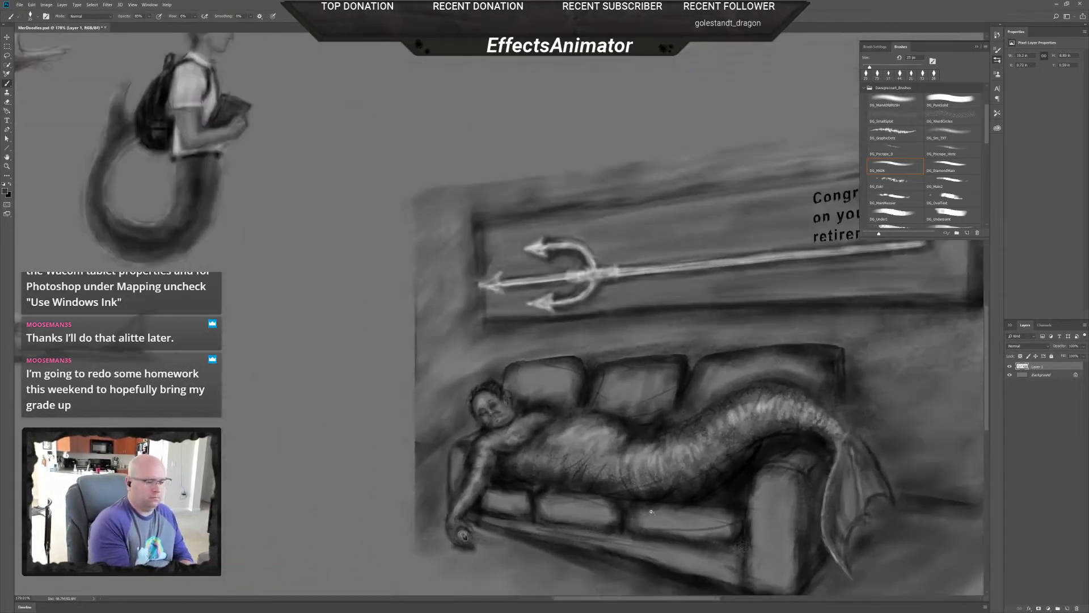
pyautogui.moveTo(662, 525); pyautogui.dragTo(596, 537)
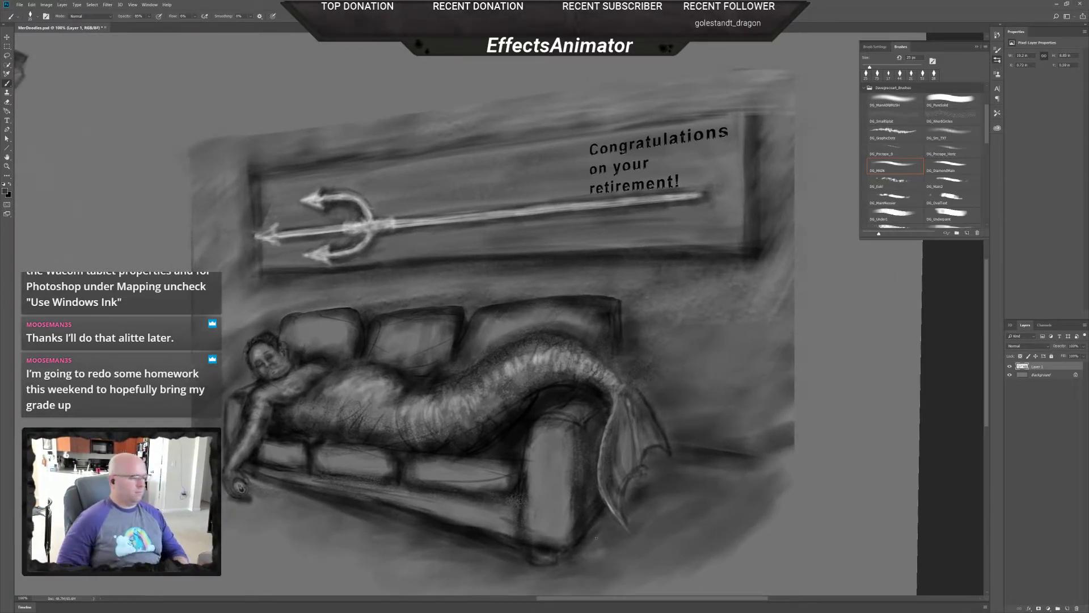
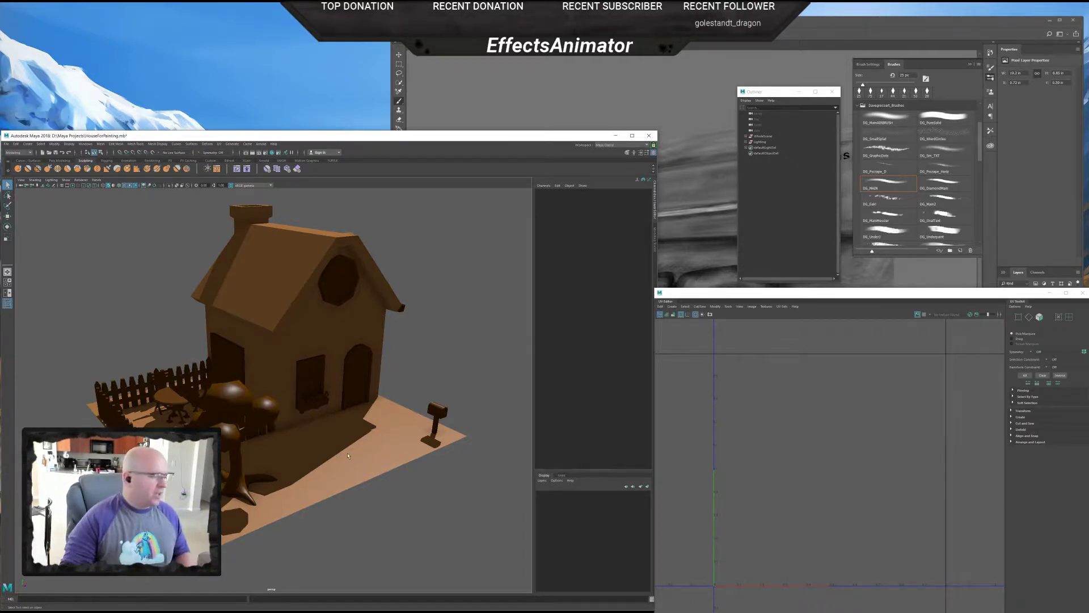
# - In Maya, select the ground plane, house walls, roof, dormer and chimney, and isolate them in the viewport
pyautogui.moveTo(348, 456)
pyautogui.keyDown('alt'); pyautogui.mouseDown()
pyautogui.moveTo(318, 431)
pyautogui.moveTo(355, 404)
pyautogui.moveTo(347, 421)
pyautogui.moveTo(370, 448)
pyautogui.moveTo(342, 450)
pyautogui.mouseUp(); pyautogui.keyUp('alt')
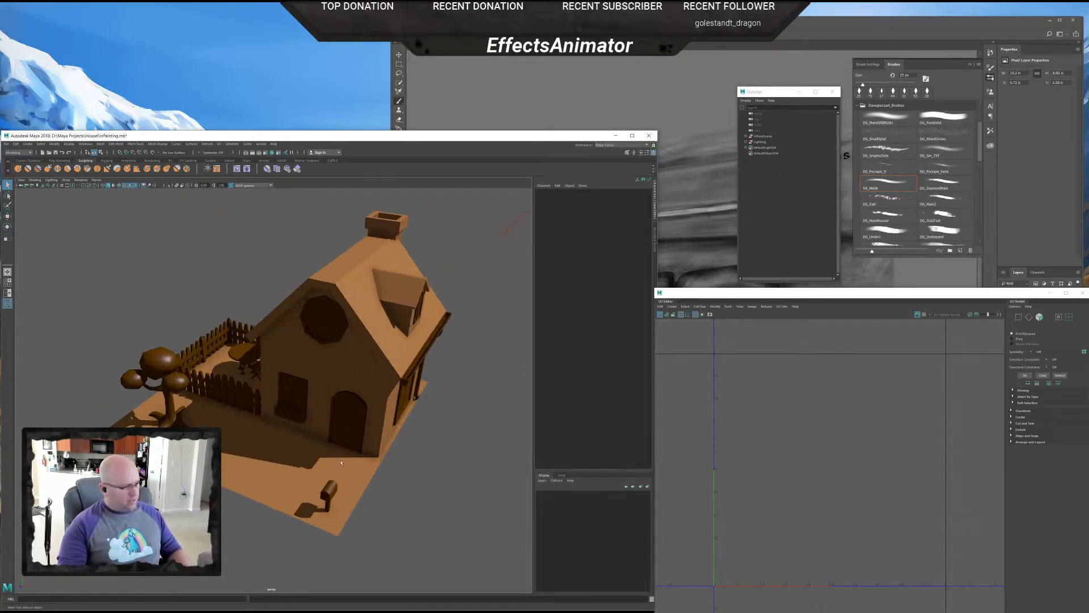
pyautogui.click(303, 460)
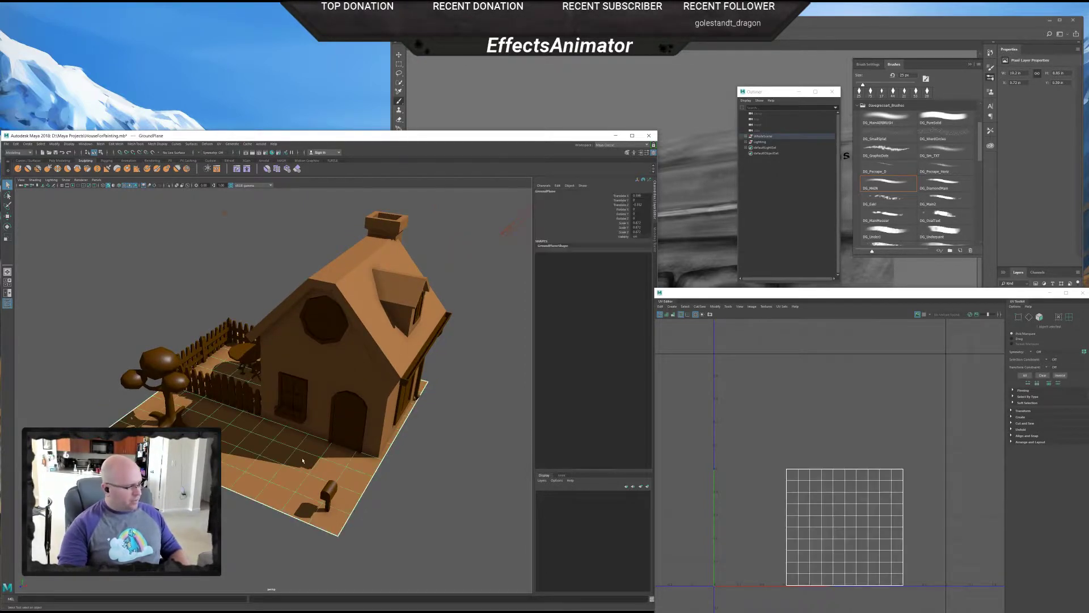
pyautogui.keyDown('shift'); pyautogui.click(363, 379); pyautogui.keyUp('shift')
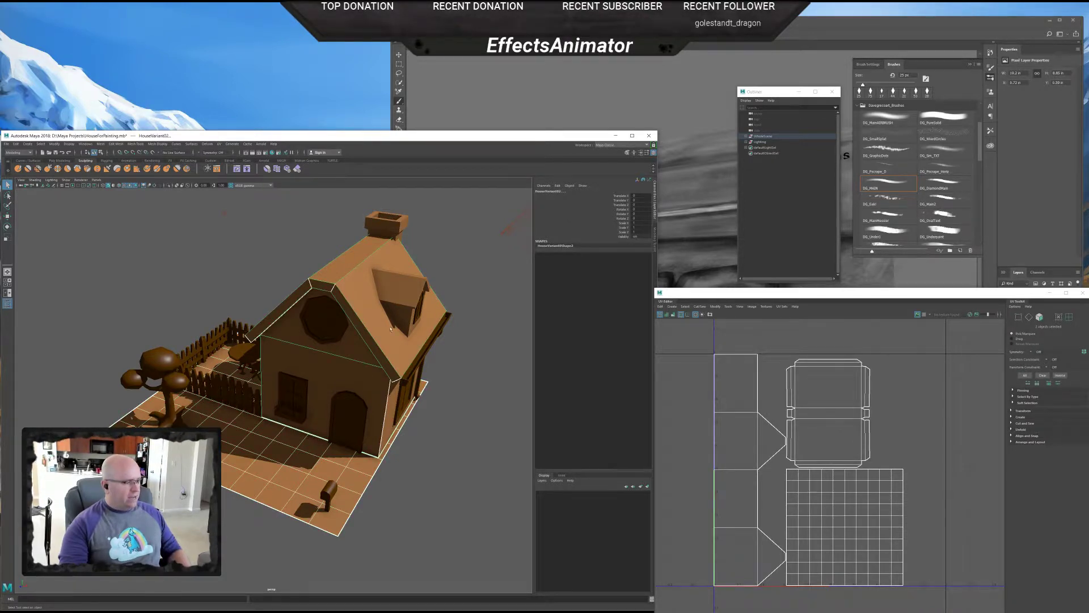
pyautogui.keyDown('shift'); pyautogui.click(407, 291); pyautogui.keyUp('shift')
pyautogui.moveTo(408, 280); pyautogui.dragTo(420, 362)
pyautogui.scroll(2, 408, 348)
pyautogui.keyDown('shift'); pyautogui.click(433, 226); pyautogui.keyUp('shift')
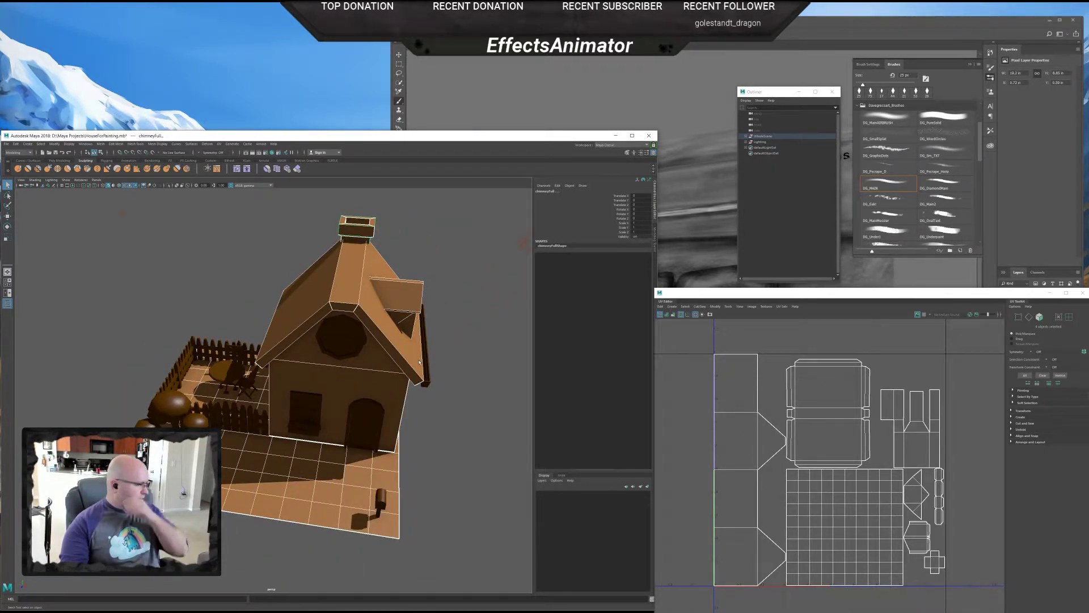
pyautogui.hotkey('ctrl', '1')
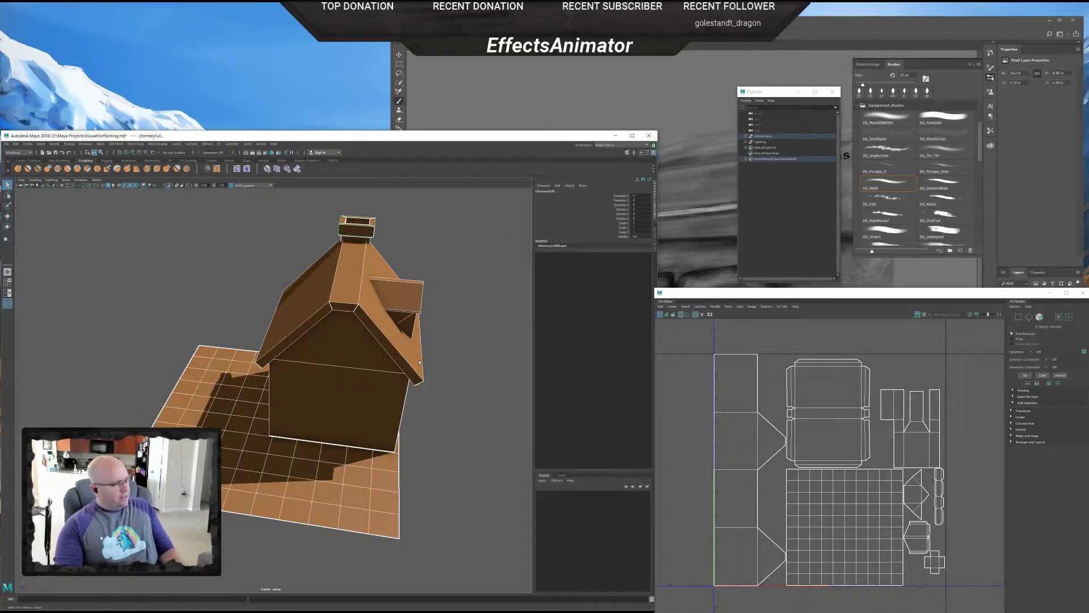
# - Display the UV checker map on the isolated house parts and inspect it around the model
pyautogui.moveTo(410, 382); pyautogui.dragTo(493, 374)
pyautogui.click(924, 315)
pyautogui.scroll(2, 415, 388)
pyautogui.moveTo(415, 388); pyautogui.dragTo(405, 422)
pyautogui.moveTo(823, 440)
pyautogui.mouseDown()
pyautogui.moveTo(811, 429)
pyautogui.moveTo(867, 419)
pyautogui.moveTo(829, 447)
pyautogui.moveTo(815, 434)
pyautogui.mouseUp()
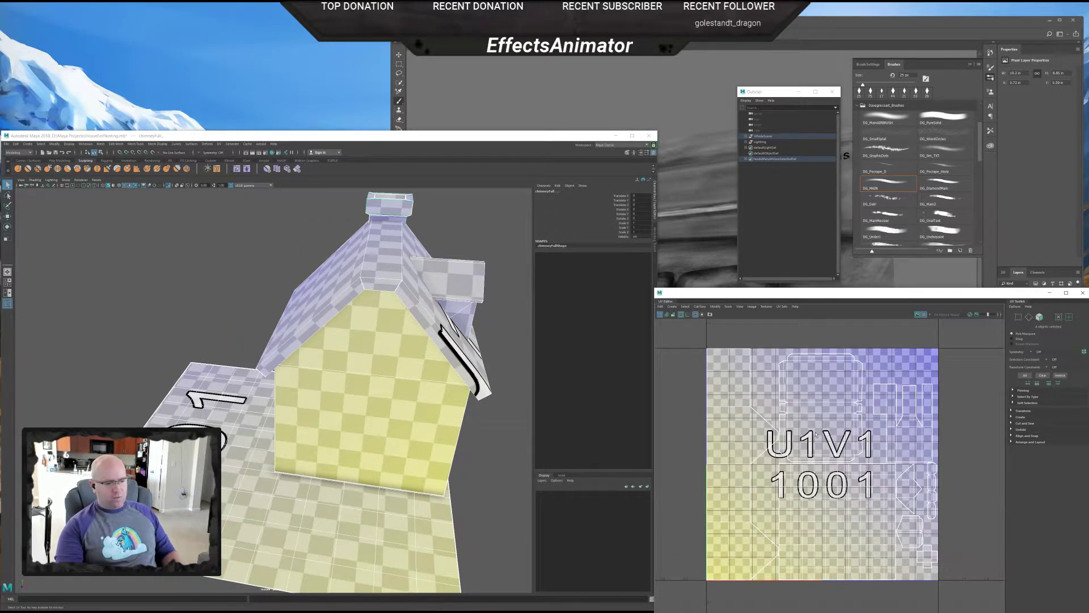
pyautogui.moveTo(397, 391)
pyautogui.mouseDown()
pyautogui.moveTo(379, 399)
pyautogui.moveTo(392, 401)
pyautogui.mouseUp()
pyautogui.scroll(-3, 397, 402)
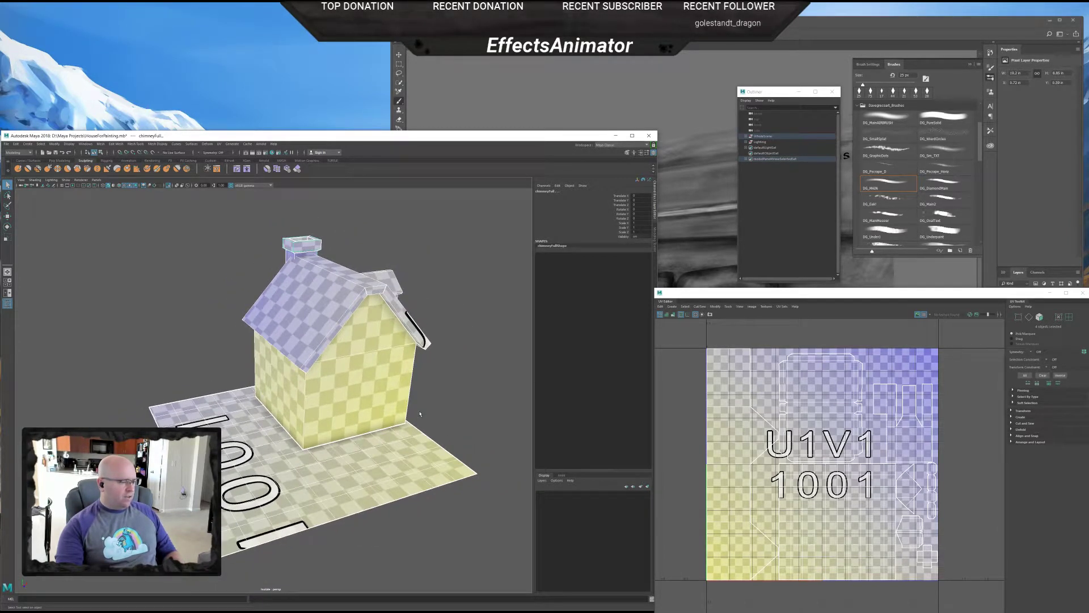
# - Bring back the hidden objects and switch the selection to the fence, tree, windows, doors, patio furniture and mailbox
pyautogui.hotkey('ctrl', '1')
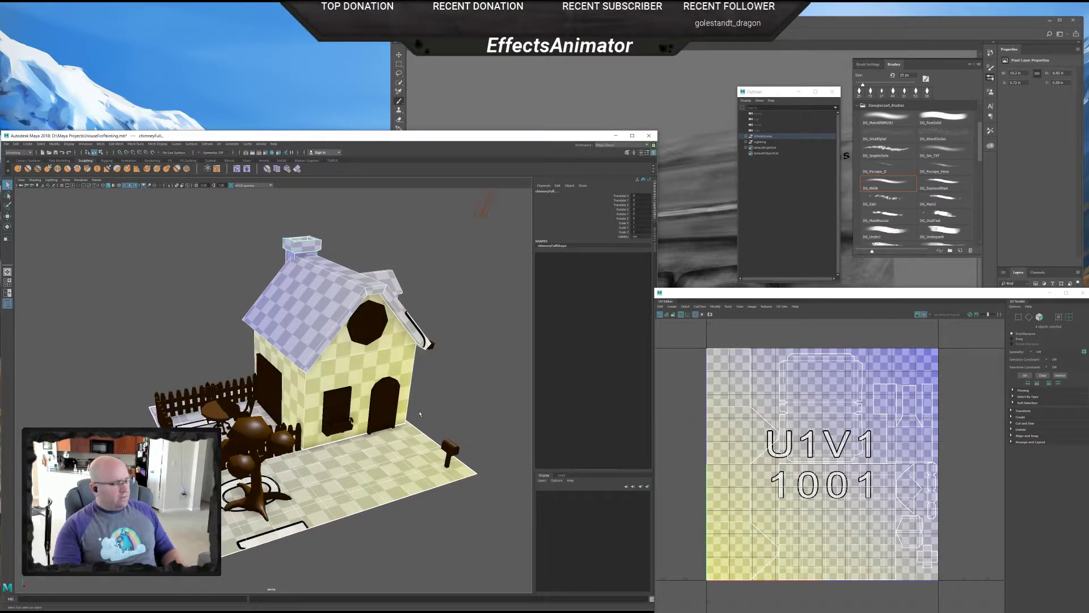
pyautogui.scroll(-3, 419, 414)
pyautogui.moveTo(420, 413); pyautogui.dragTo(404, 412)
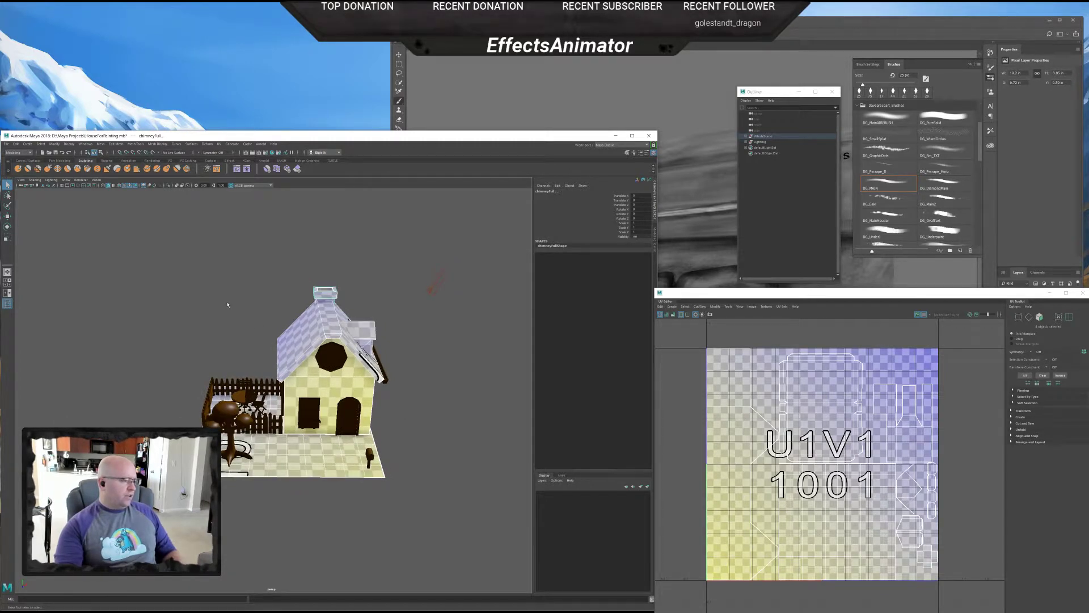
pyautogui.moveTo(180, 275); pyautogui.dragTo(449, 533)
pyautogui.scroll(4, 394, 504)
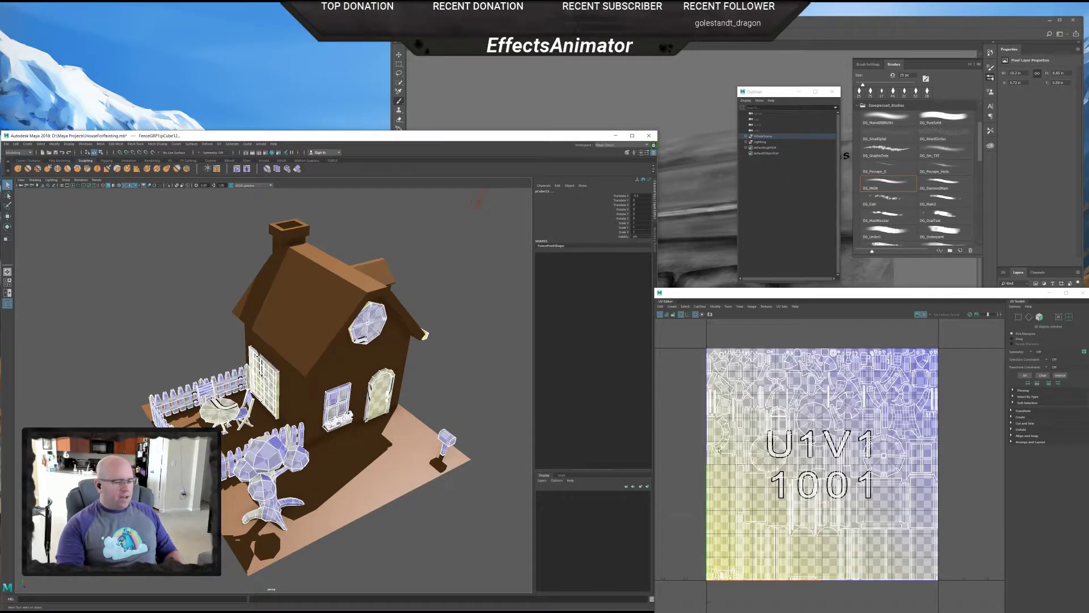
# - Compare the checker pattern on the doors, windows, flower box and fence with their packed UV shells
pyautogui.scroll(5, 357, 436)
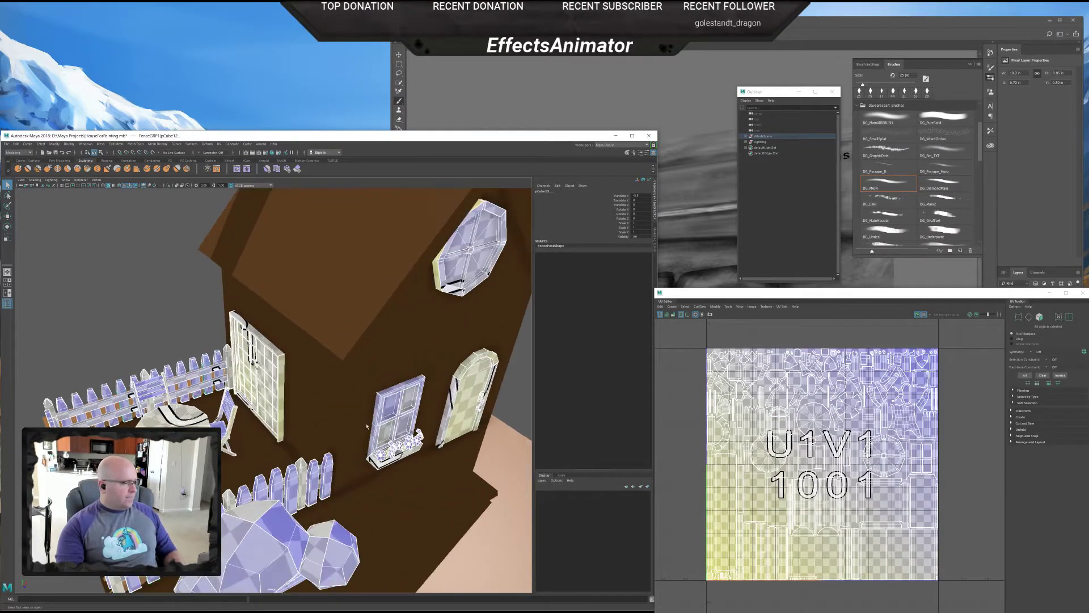
pyautogui.moveTo(357, 437); pyautogui.dragTo(329, 428)
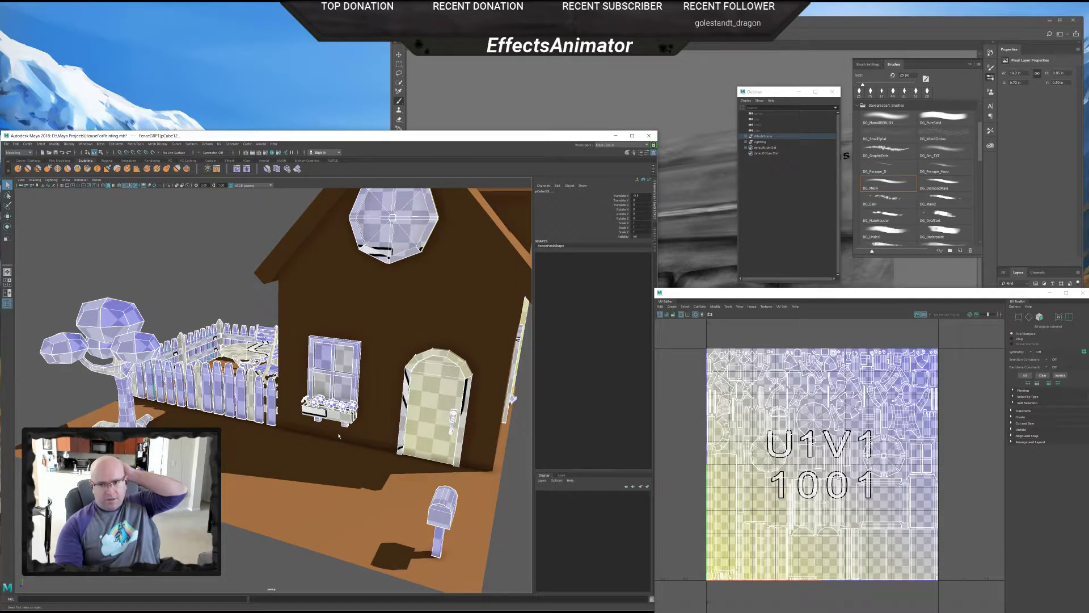
pyautogui.moveTo(340, 436); pyautogui.dragTo(380, 448)
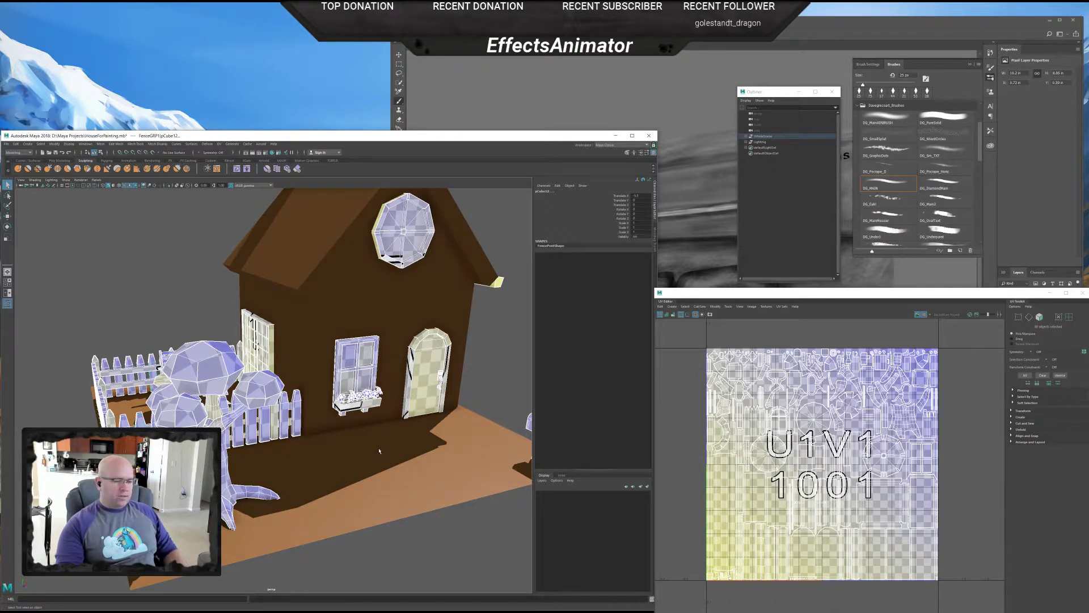
pyautogui.moveTo(385, 462); pyautogui.dragTo(376, 461)
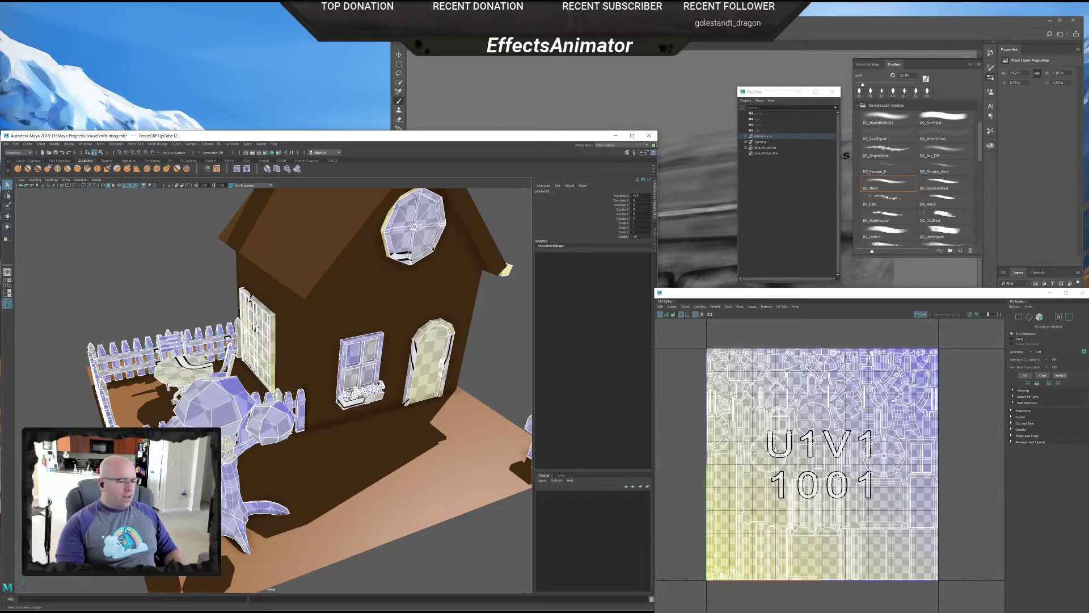
pyautogui.scroll(6, 813, 423)
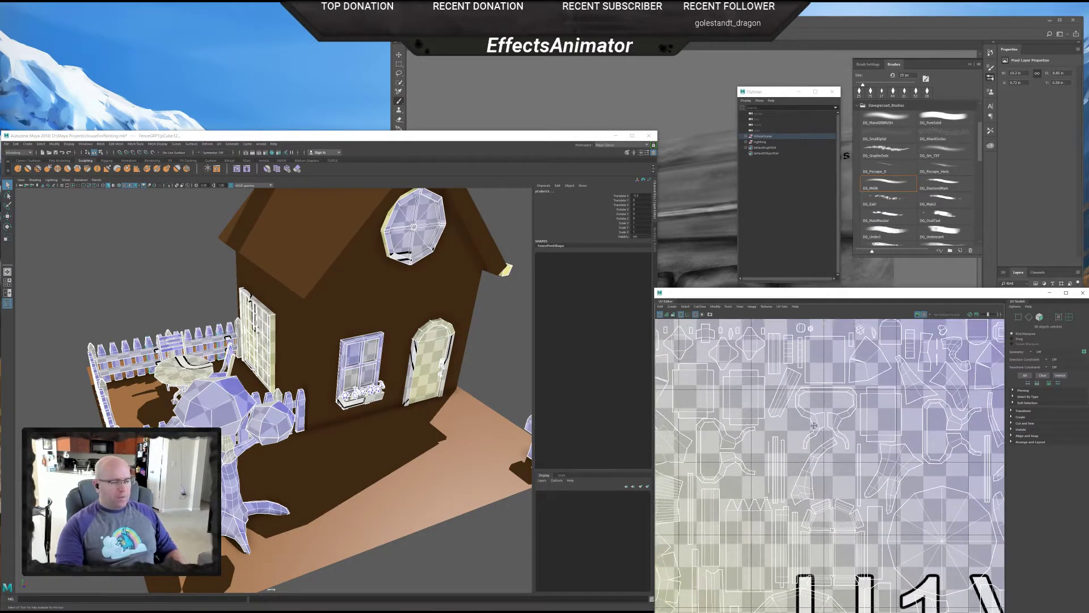
pyautogui.scroll(-4, 814, 424)
pyautogui.scroll(2, 890, 497)
pyautogui.scroll(8, 381, 433)
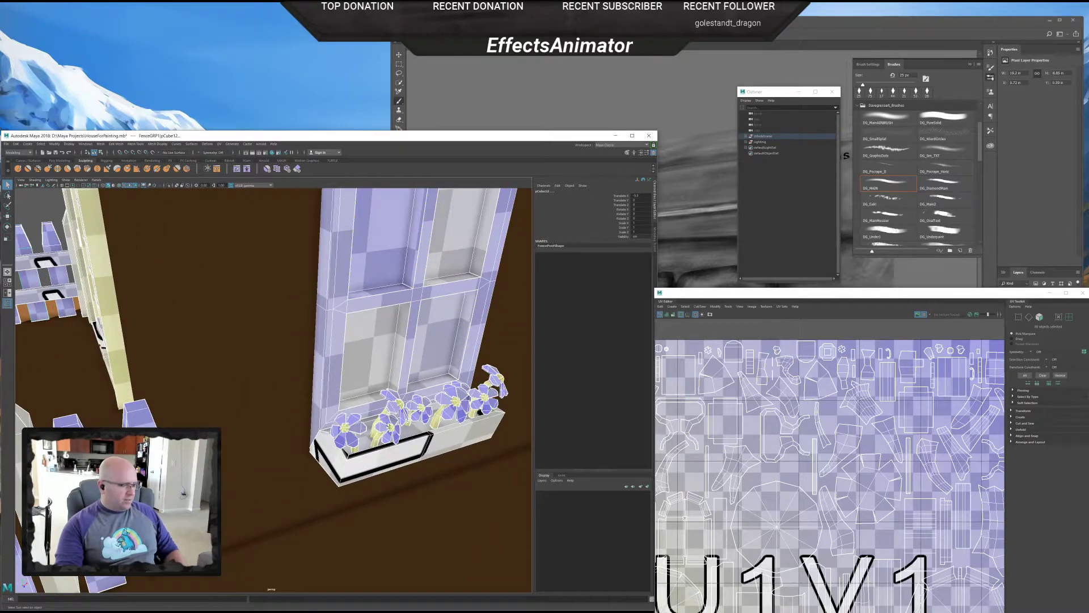
pyautogui.scroll(-3, 801, 461)
pyautogui.scroll(-6, 396, 432)
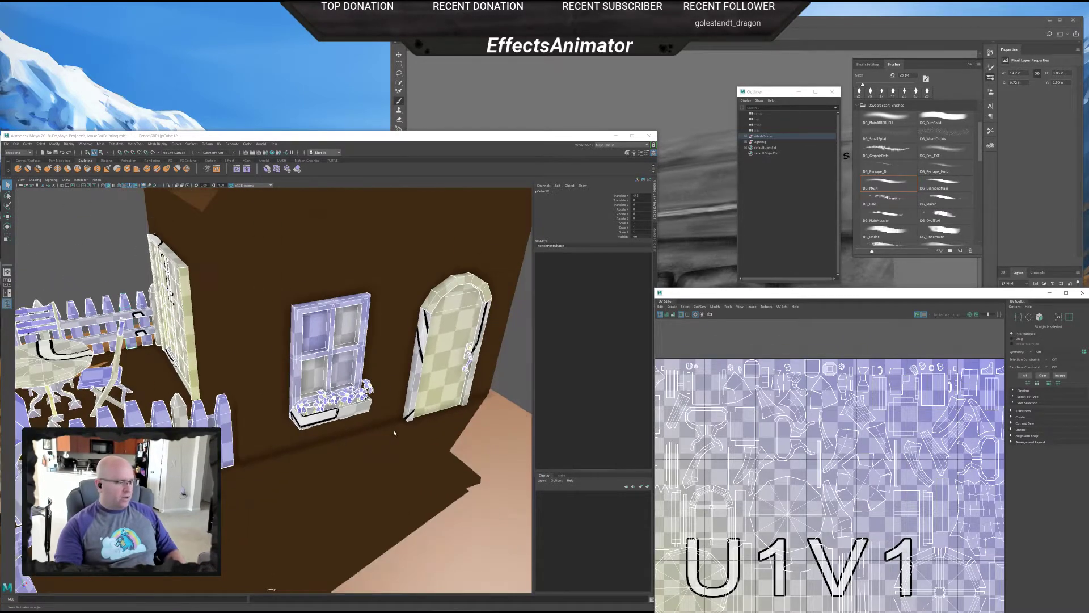
pyautogui.scroll(-4, 822, 482)
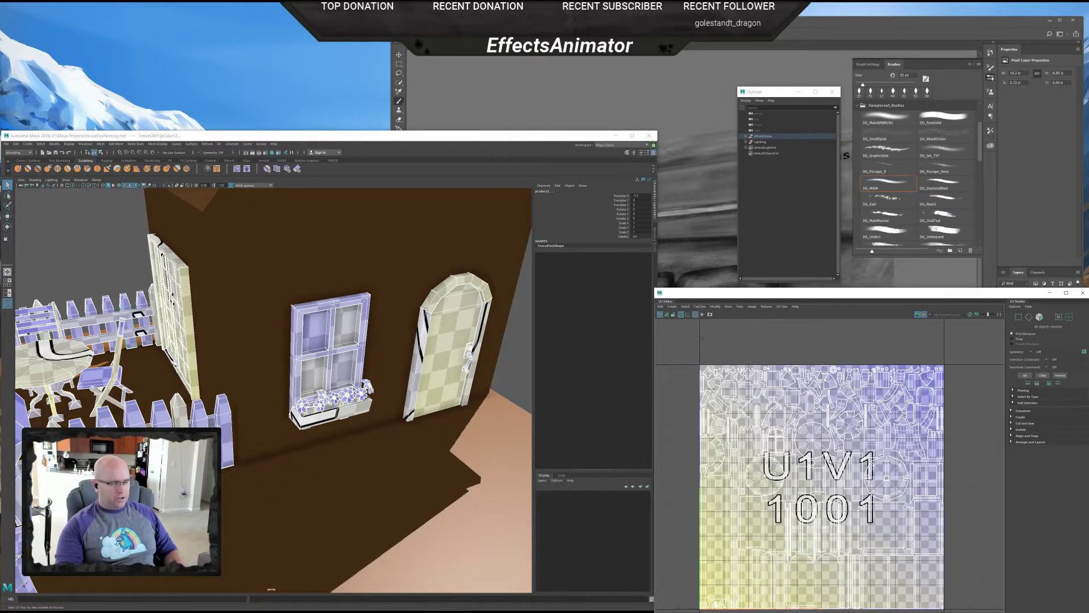
pyautogui.moveTo(840, 491); pyautogui.dragTo(847, 453)
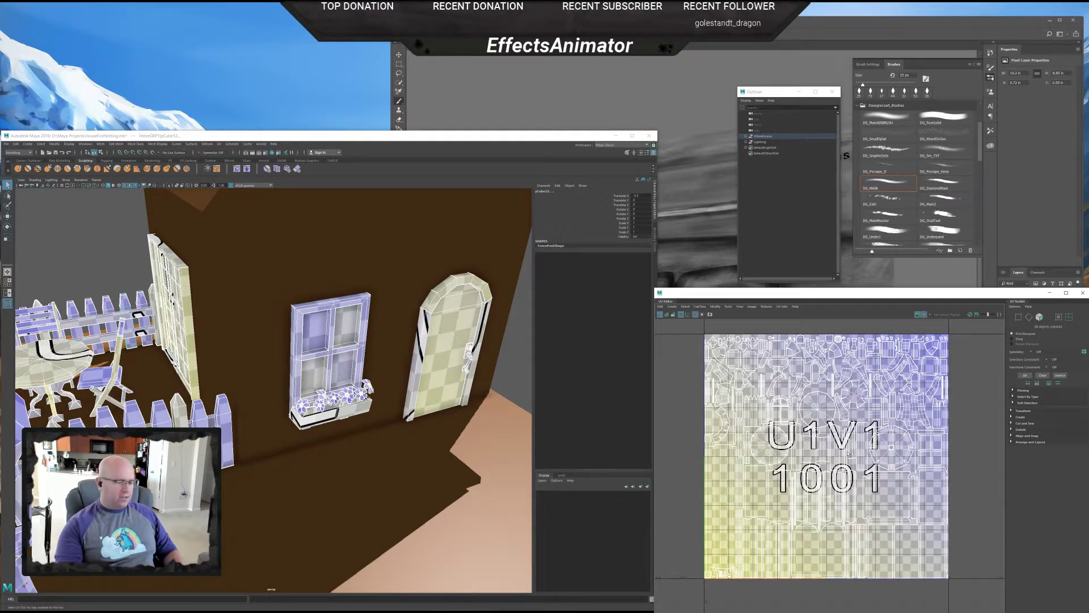
# - Examine the checker pattern on the flower box and the surrounding yard props, and clear the selection
pyautogui.scroll(5, 320, 435)
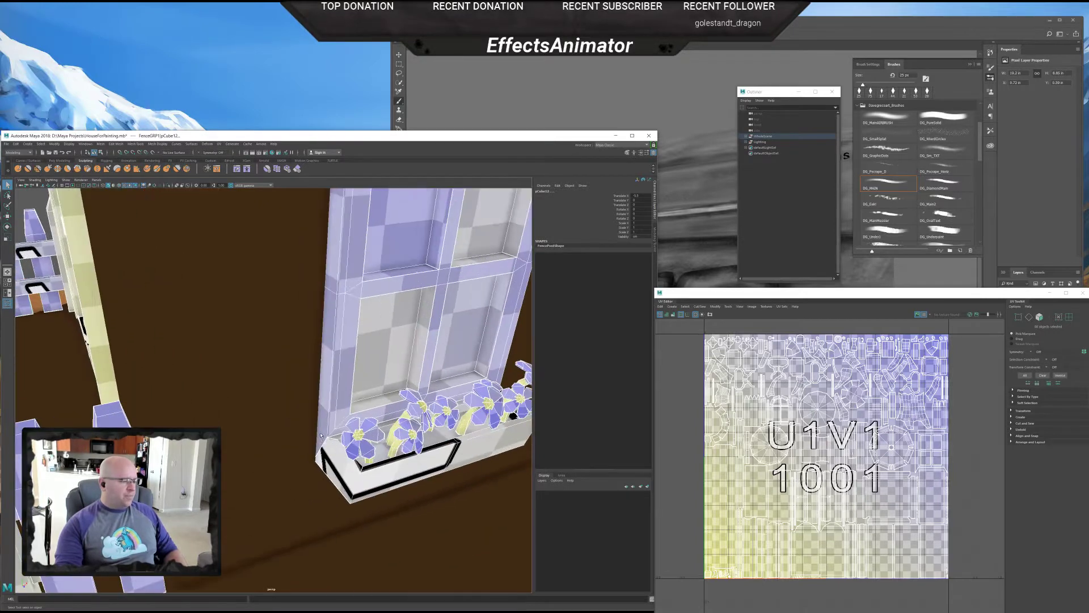
pyautogui.moveTo(374, 453); pyautogui.dragTo(358, 441)
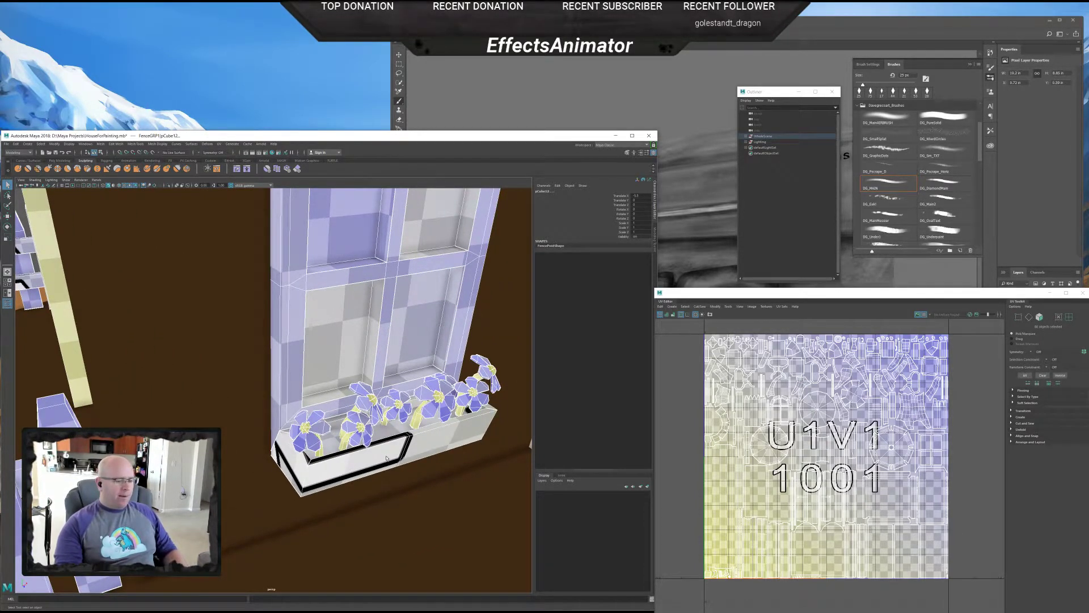
pyautogui.scroll(-8, 352, 404)
pyautogui.moveTo(287, 440); pyautogui.dragTo(389, 418)
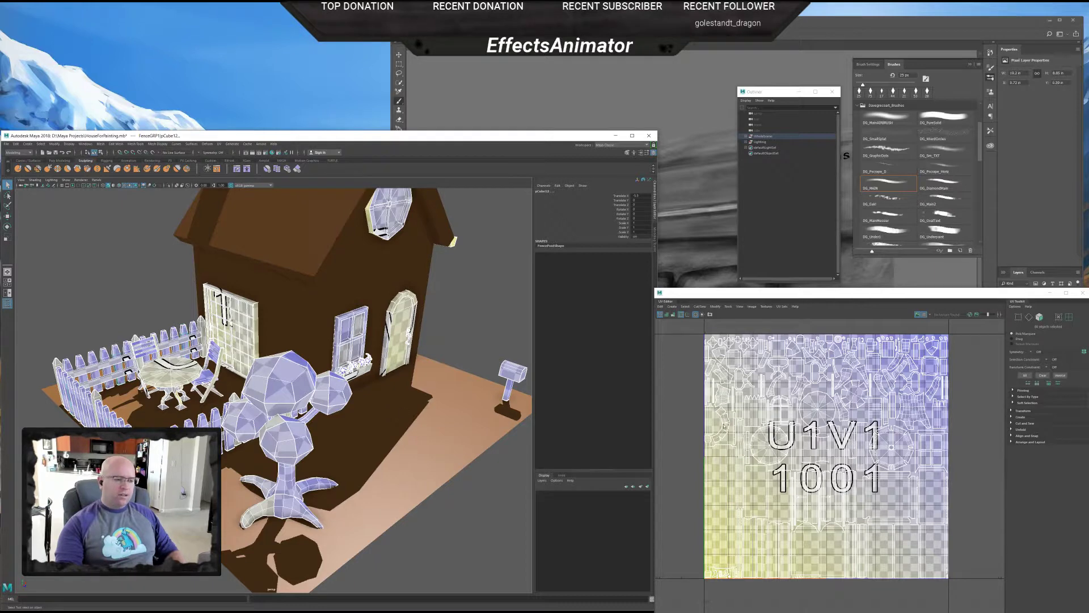
pyautogui.moveTo(404, 394)
pyautogui.keyDown('alt'); pyautogui.mouseDown()
pyautogui.moveTo(400, 425)
pyautogui.moveTo(423, 400)
pyautogui.moveTo(426, 411)
pyautogui.moveTo(414, 399)
pyautogui.moveTo(395, 413)
pyautogui.mouseUp(); pyautogui.keyUp('alt')
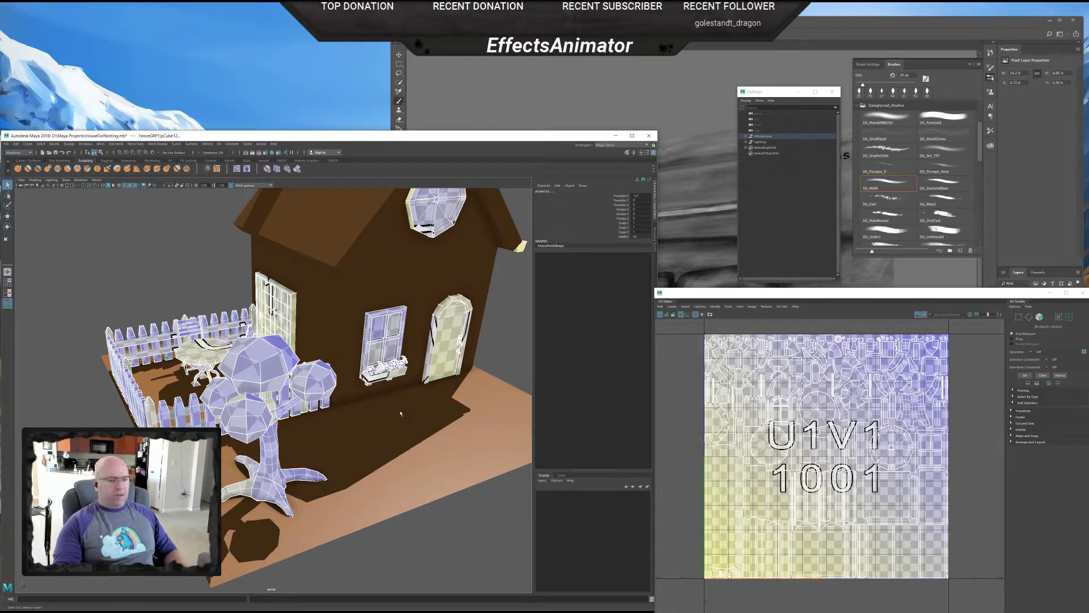
pyautogui.keyDown('alt'); pyautogui.moveTo(384, 400); pyautogui.dragTo(386, 406); pyautogui.keyUp('alt')
pyautogui.scroll(2, 386, 406)
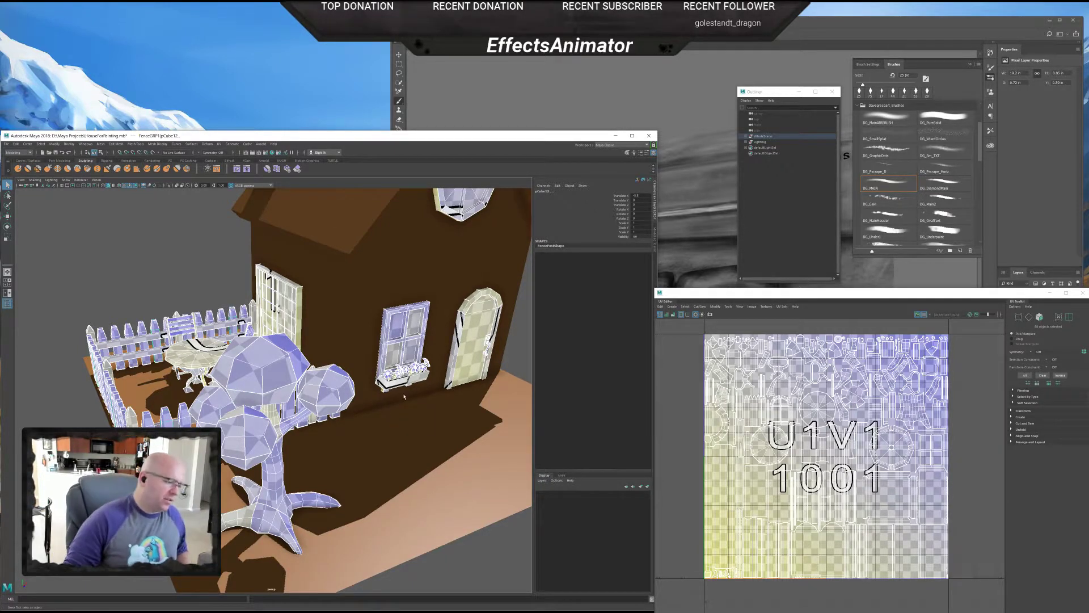
pyautogui.press('alt')
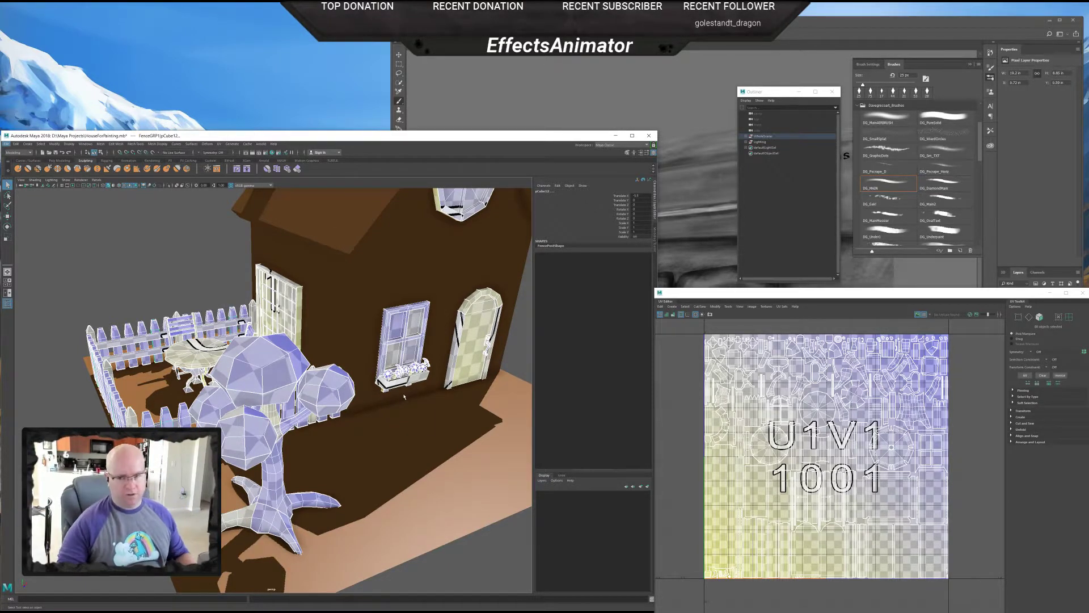
pyautogui.keyDown('alt'); pyautogui.moveTo(400, 337); pyautogui.dragTo(389, 386); pyautogui.keyUp('alt')
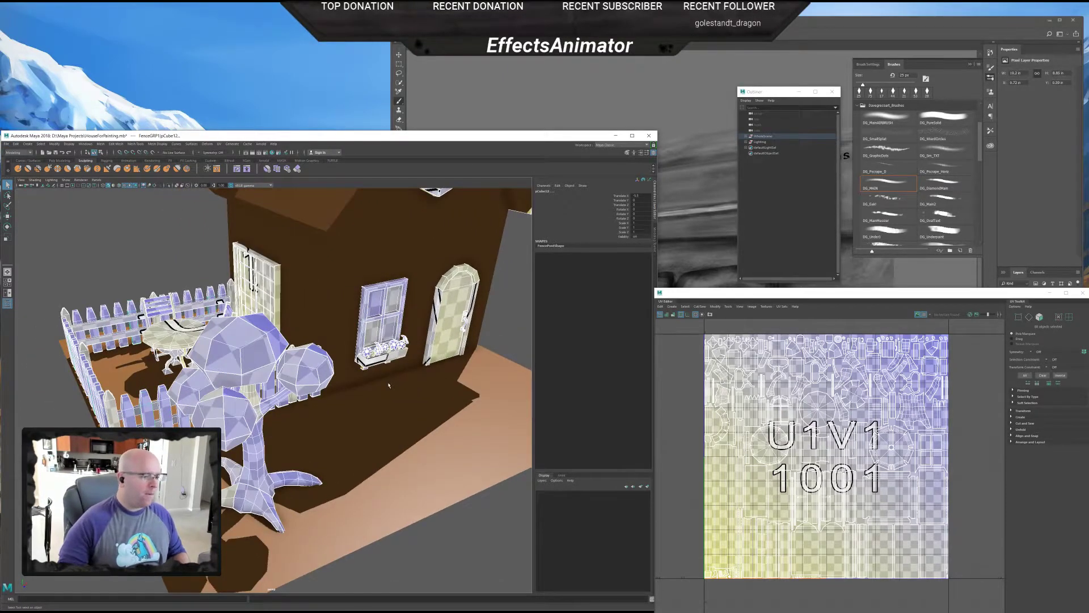
pyautogui.keyDown('alt'); pyautogui.moveTo(394, 316); pyautogui.dragTo(384, 378); pyautogui.keyUp('alt')
pyautogui.scroll(-2, 364, 332)
pyautogui.click(211, 282)
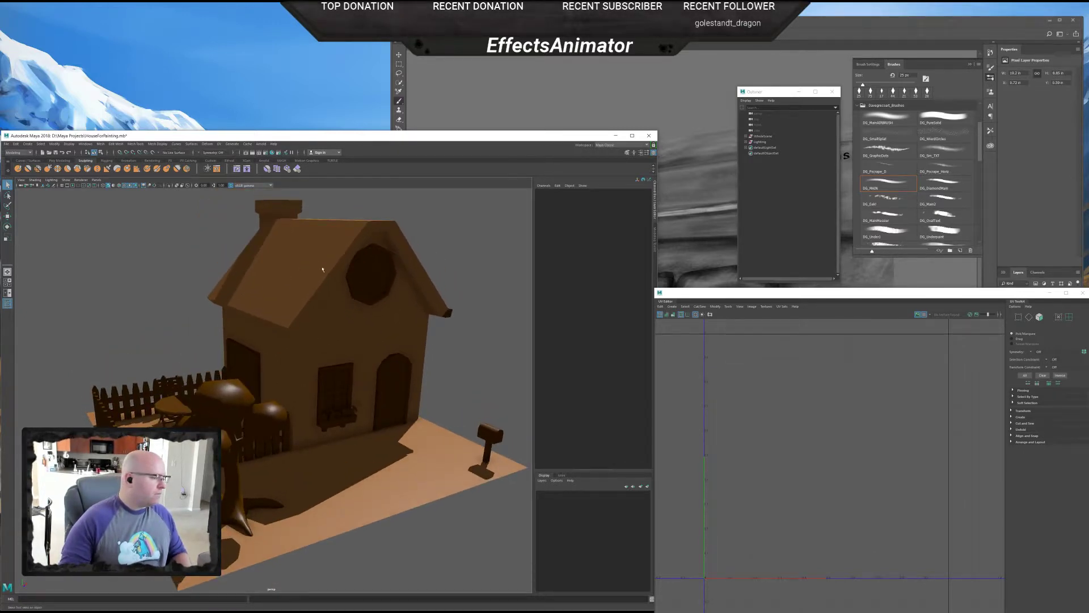
# - Select every house and yard object together and inspect their combined UV shells and checker pattern
pyautogui.scroll(-4, 231, 316)
pyautogui.keyDown('alt'); pyautogui.moveTo(232, 316); pyautogui.dragTo(224, 312); pyautogui.keyUp('alt')
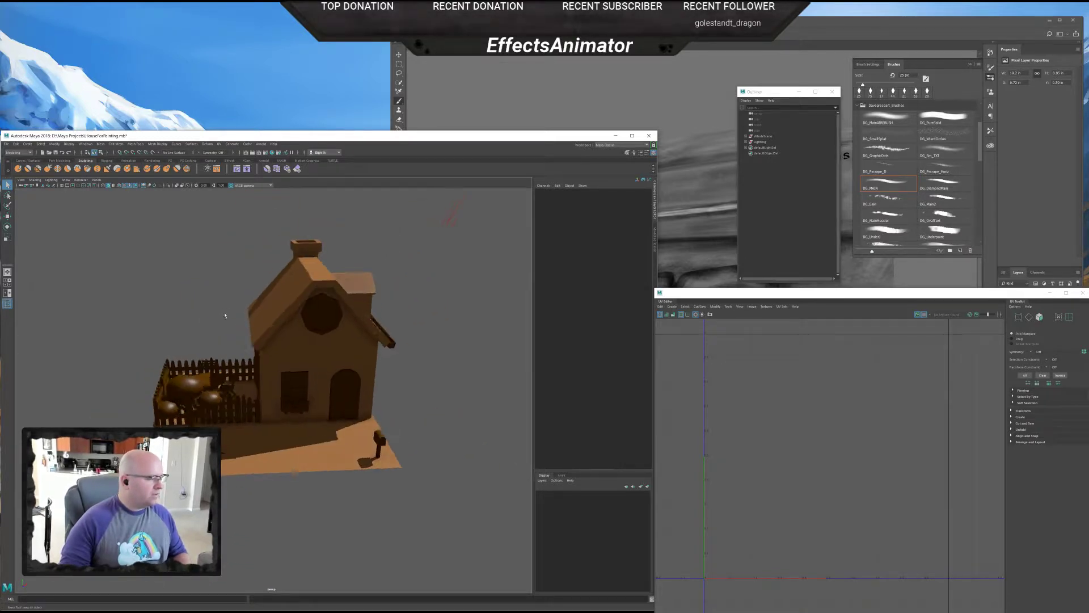
pyautogui.scroll(-3, 237, 330)
pyautogui.moveTo(174, 268); pyautogui.dragTo(358, 458)
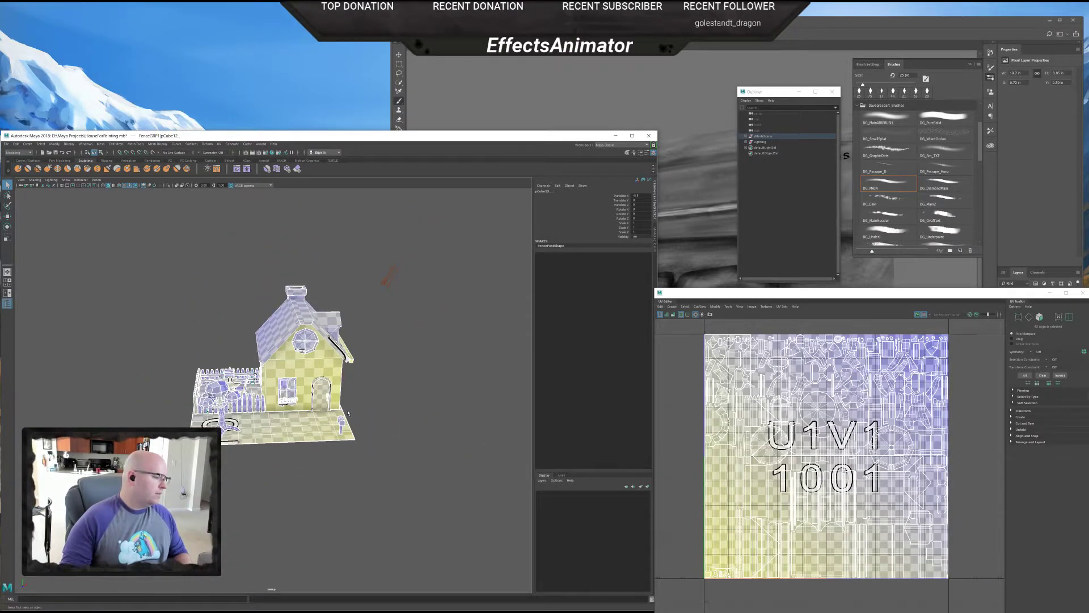
pyautogui.scroll(3, 336, 397)
pyautogui.moveTo(336, 397)
pyautogui.keyDown('alt'); pyautogui.mouseDown()
pyautogui.moveTo(326, 440)
pyautogui.moveTo(342, 447)
pyautogui.moveTo(341, 406)
pyautogui.mouseUp(); pyautogui.keyUp('alt')
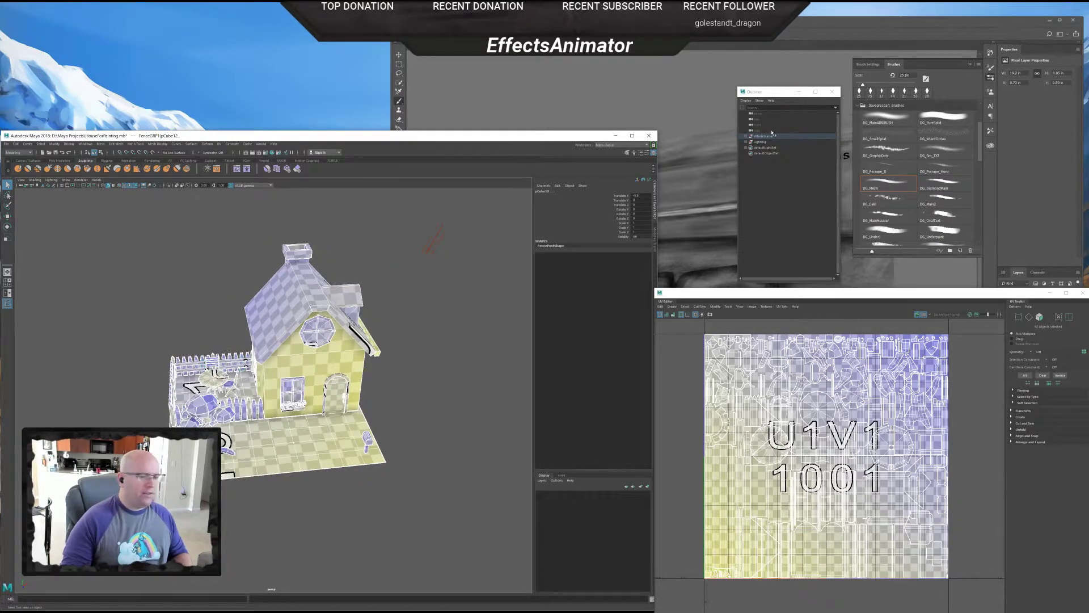
# - Check the WholeScene and Lighting groups in the Outliner, leaving the WholeScene group selected
pyautogui.moveTo(742, 107); pyautogui.dragTo(352, 256)
pyautogui.click(368, 285)
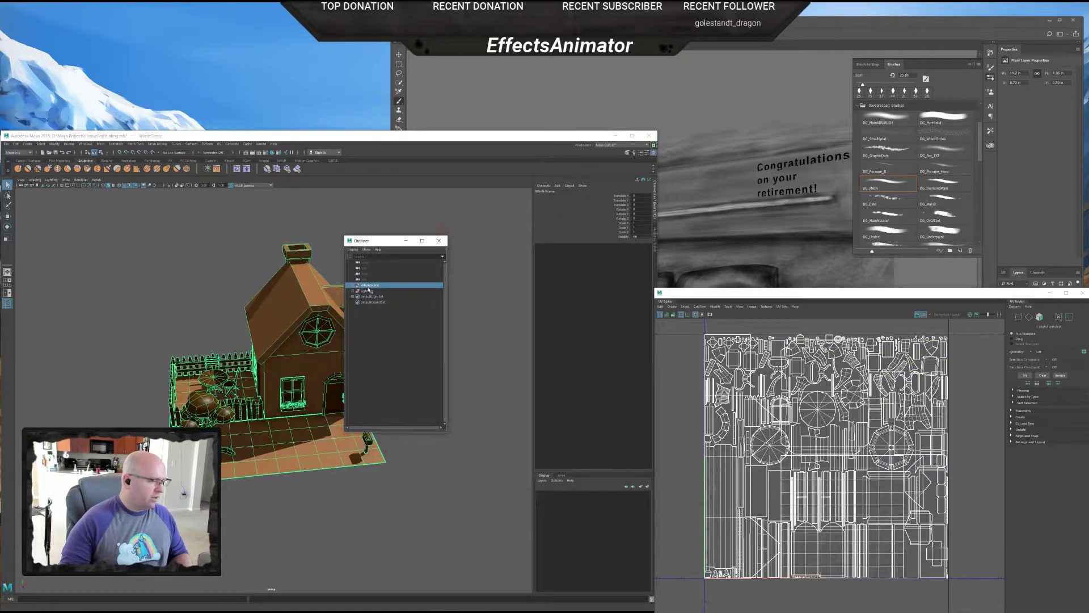
pyautogui.moveTo(385, 244); pyautogui.dragTo(705, 109)
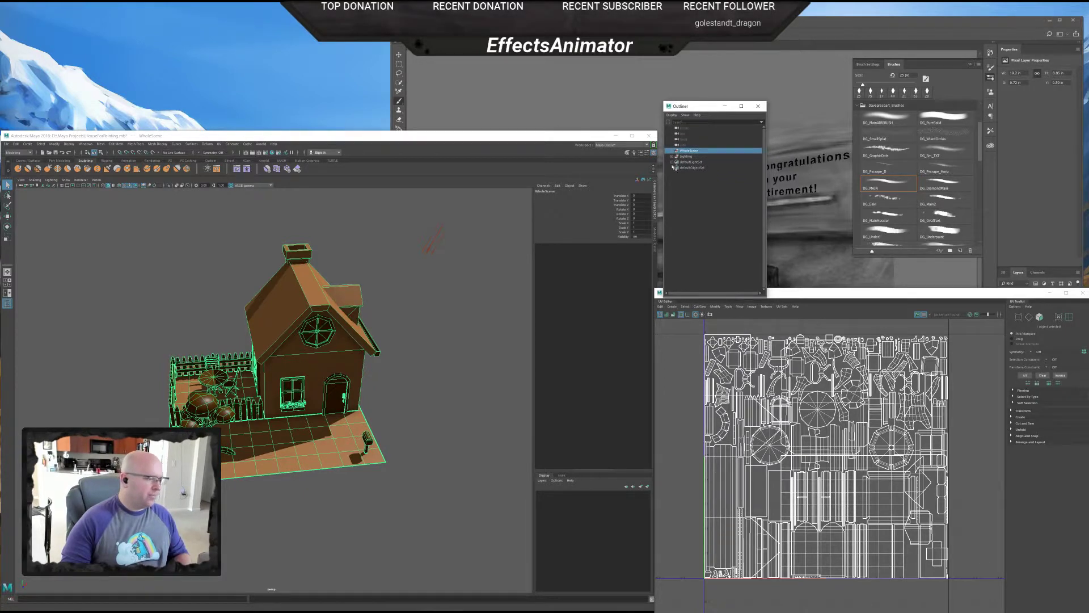
pyautogui.click(686, 156)
pyautogui.keyDown('alt'); pyautogui.moveTo(464, 332); pyautogui.dragTo(434, 355); pyautogui.keyUp('alt')
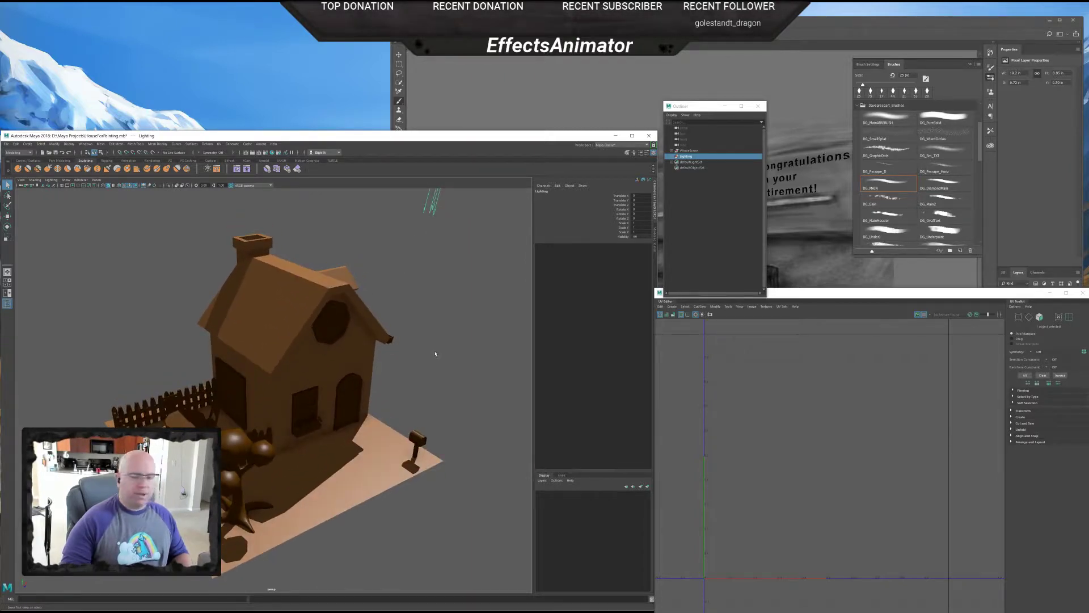
pyautogui.click(687, 156)
pyautogui.click(689, 151)
pyautogui.keyDown('alt'); pyautogui.moveTo(420, 340); pyautogui.dragTo(401, 343); pyautogui.keyUp('alt')
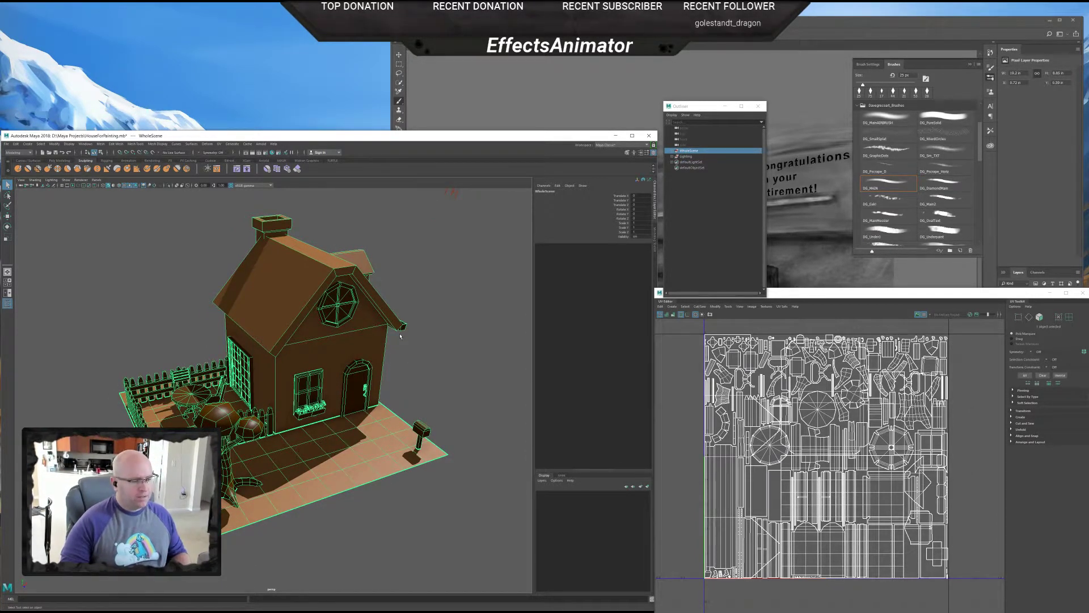
pyautogui.keyDown('alt'); pyautogui.moveTo(408, 344); pyautogui.dragTo(405, 340); pyautogui.keyUp('alt')
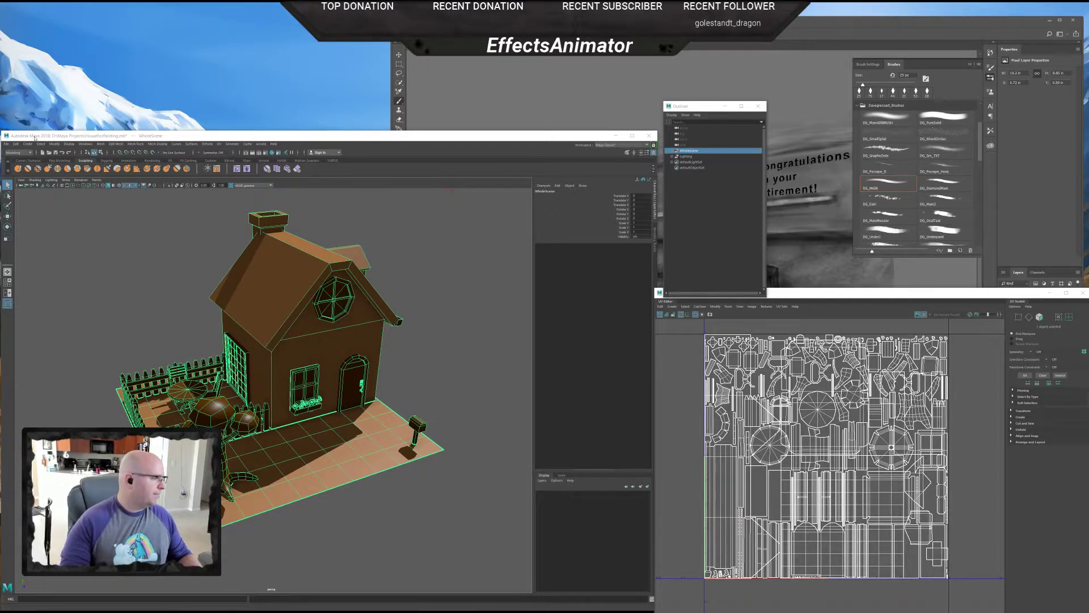
# - Open the Plug-in Manager, look through the plug-in list for the OBJ exporter, and close the manager
pyautogui.click(6, 144)
pyautogui.click(93, 136)
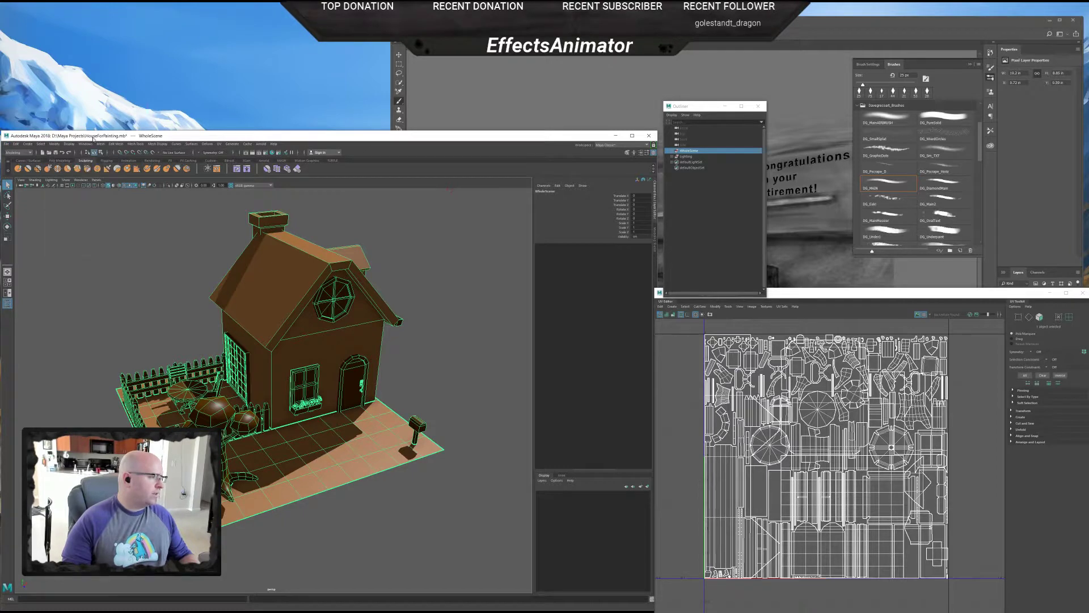
pyautogui.click(86, 144)
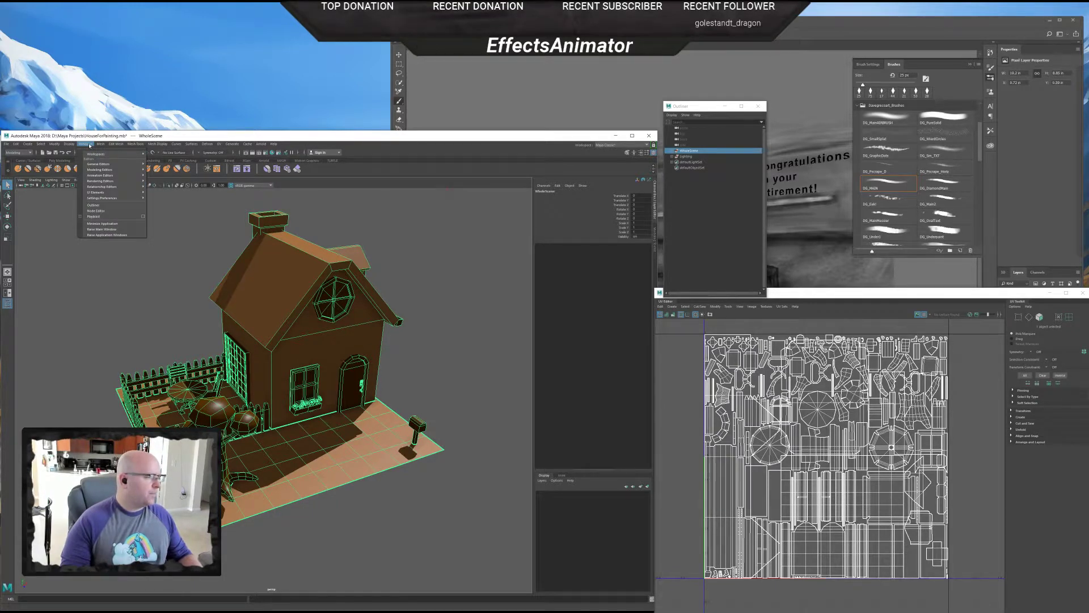
pyautogui.moveTo(124, 199)
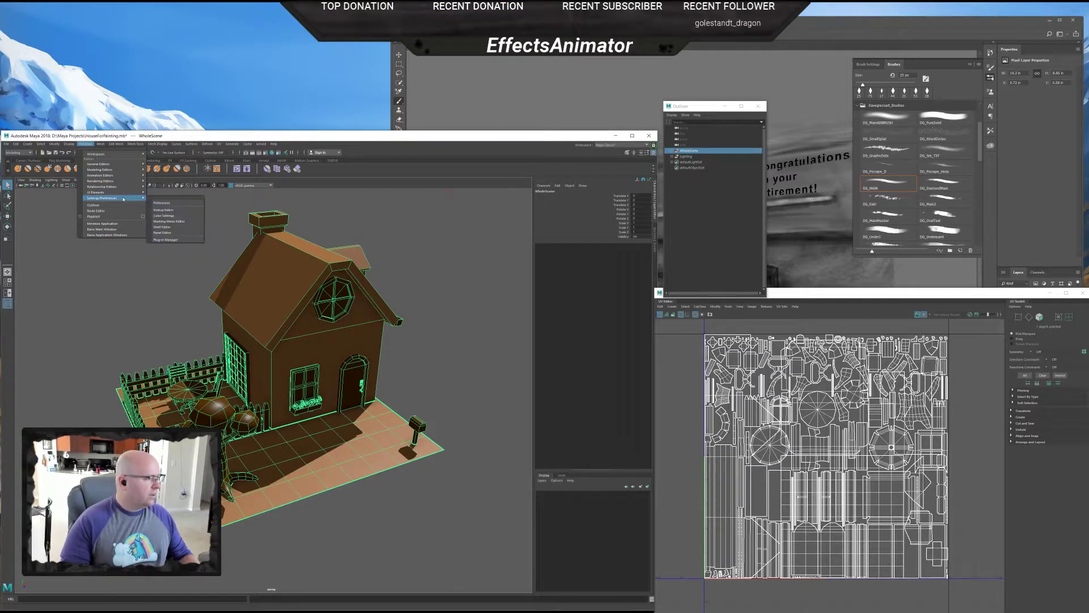
pyautogui.click(174, 240)
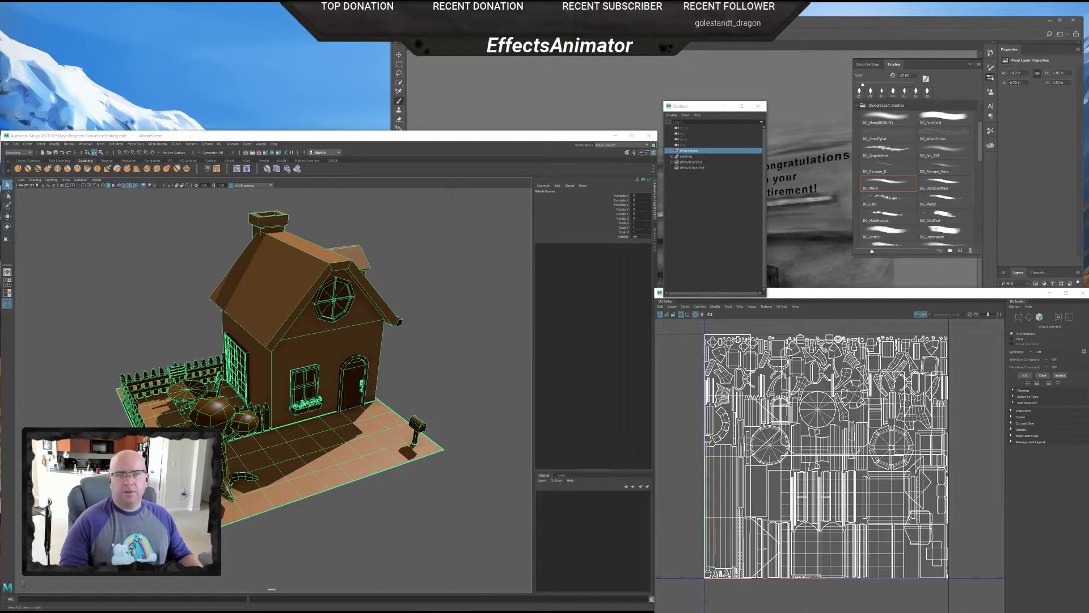
pyautogui.moveTo(643, 107); pyautogui.dragTo(425, 66)
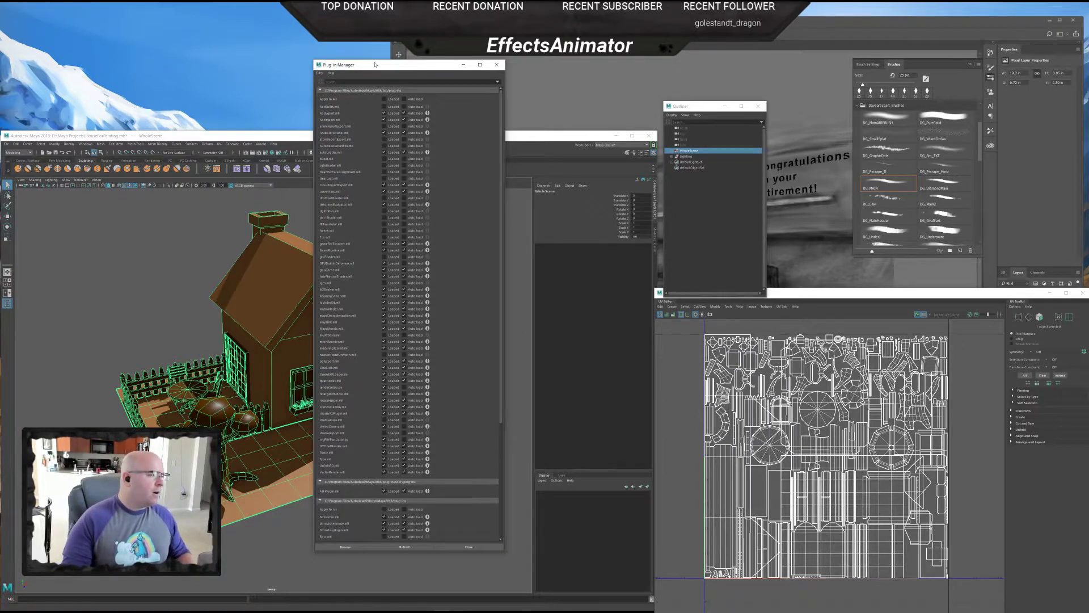
pyautogui.moveTo(378, 61); pyautogui.dragTo(377, 90)
pyautogui.moveTo(500, 204); pyautogui.dragTo(497, 237)
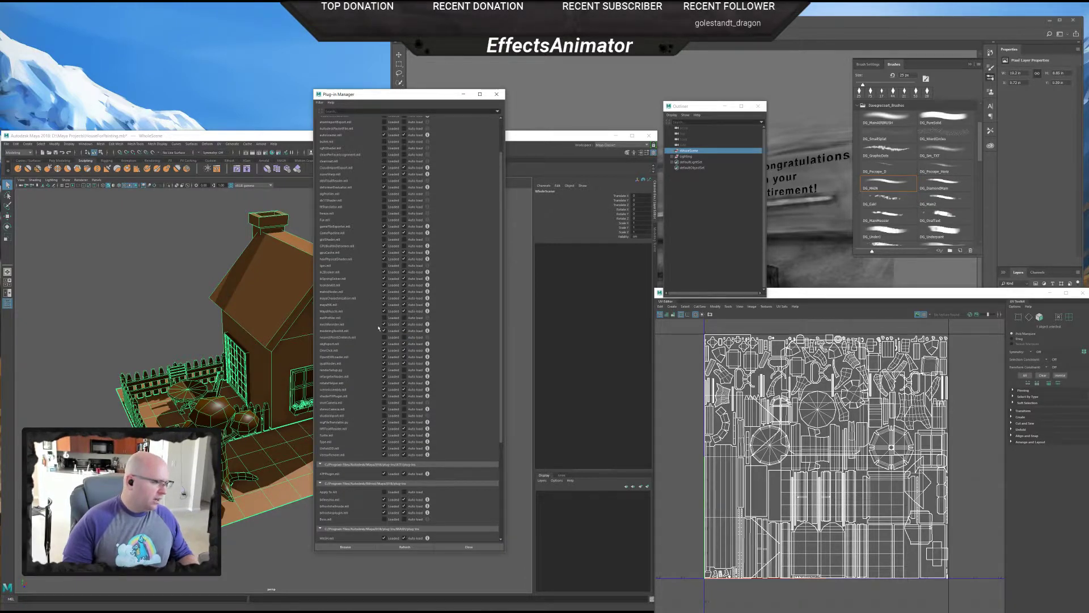
pyautogui.scroll(1, 374, 333)
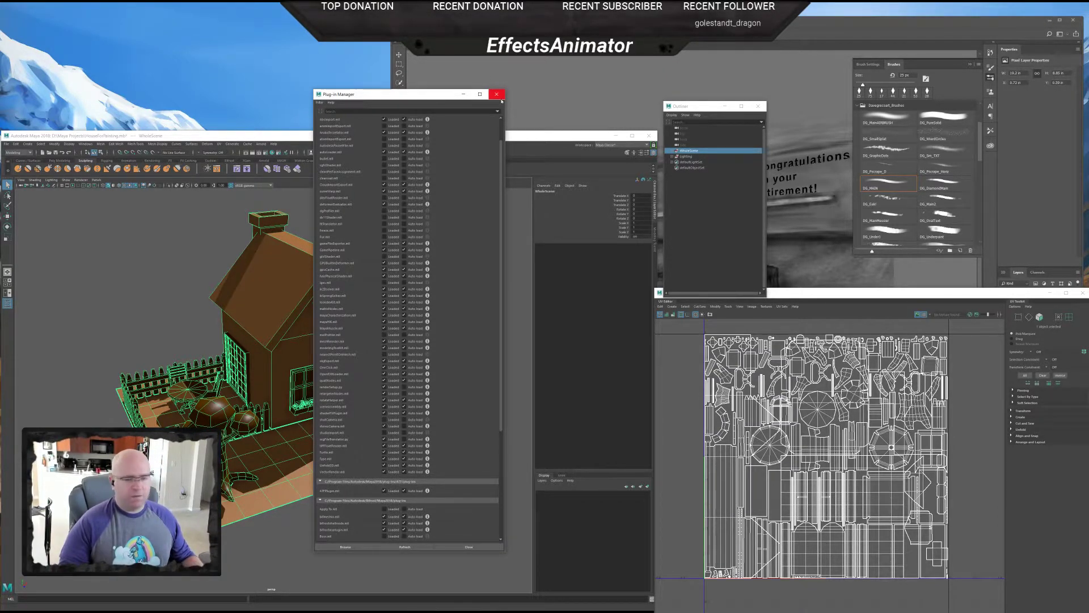
pyautogui.click(501, 98)
# - Export the selected WholeScene group as an OBJ file named CottageForPaint in the Maya Projects folder
pyautogui.click(13, 143)
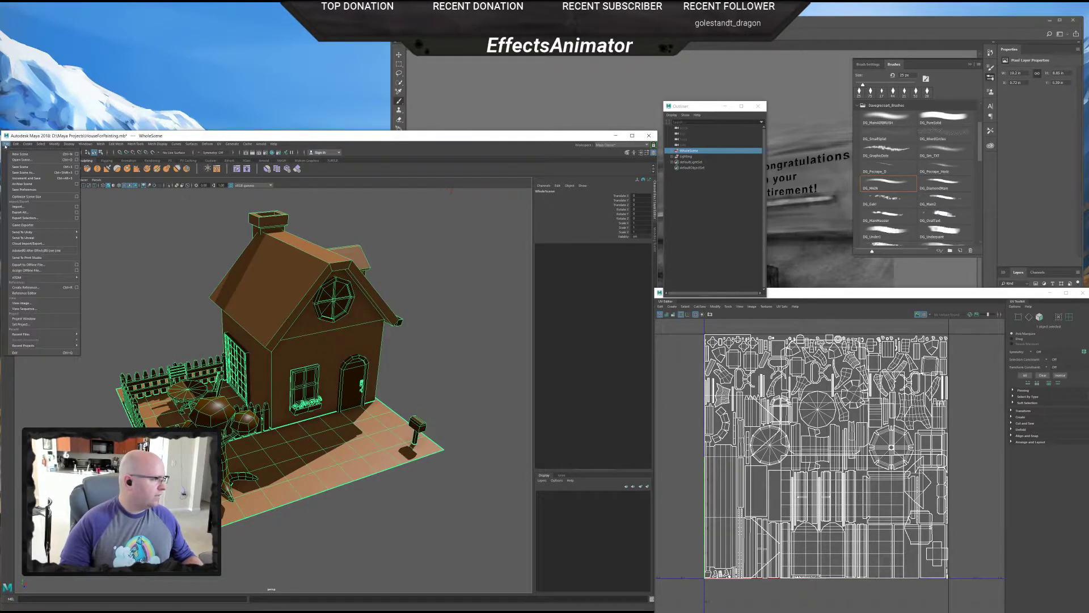
pyautogui.click(46, 222)
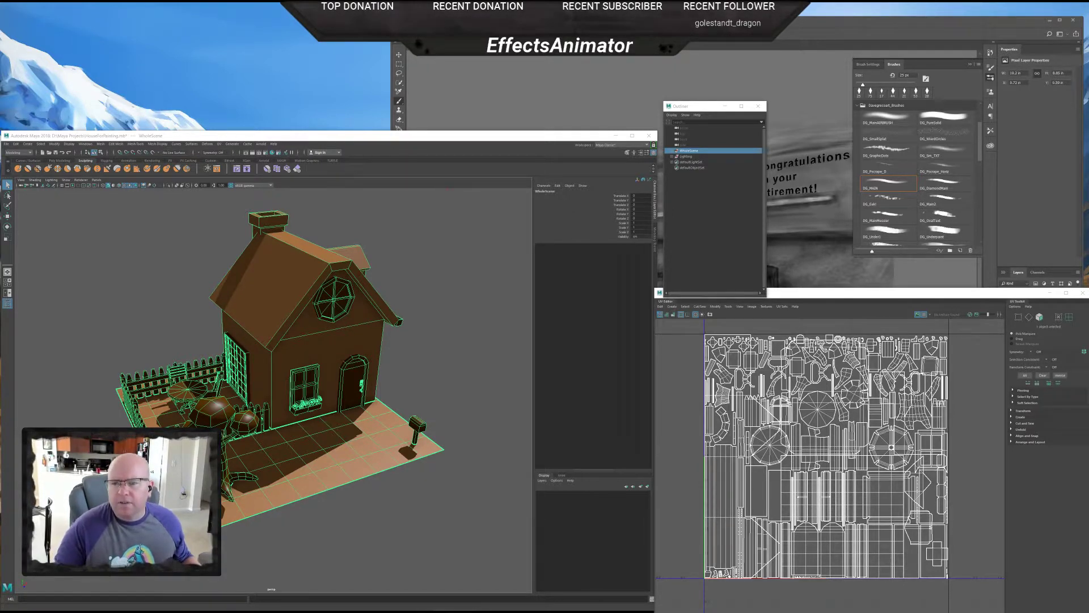
pyautogui.moveTo(883, 360); pyautogui.dragTo(532, 251)
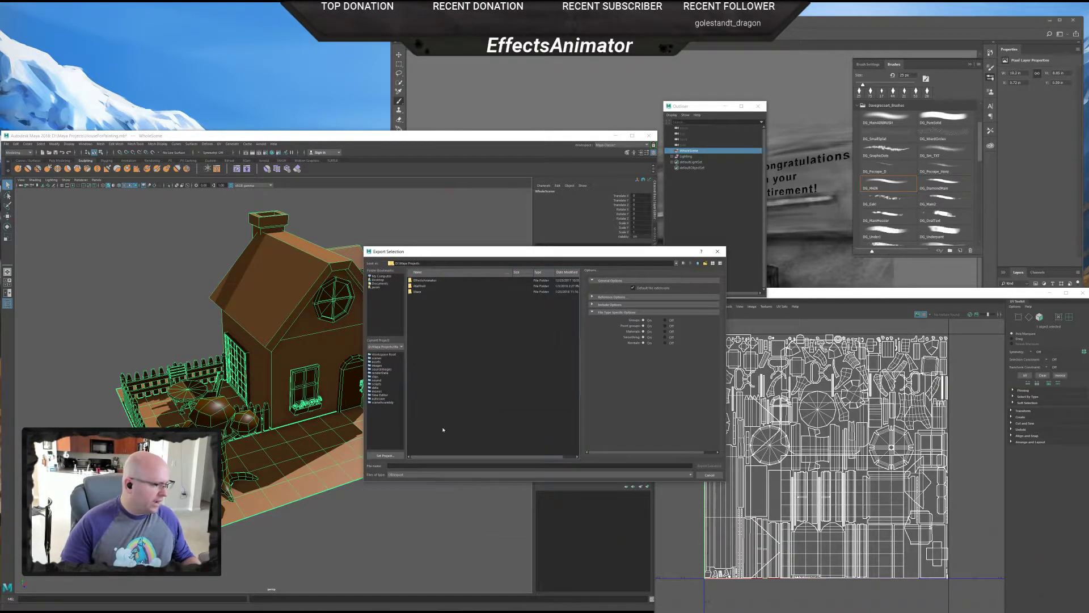
pyautogui.click(414, 474)
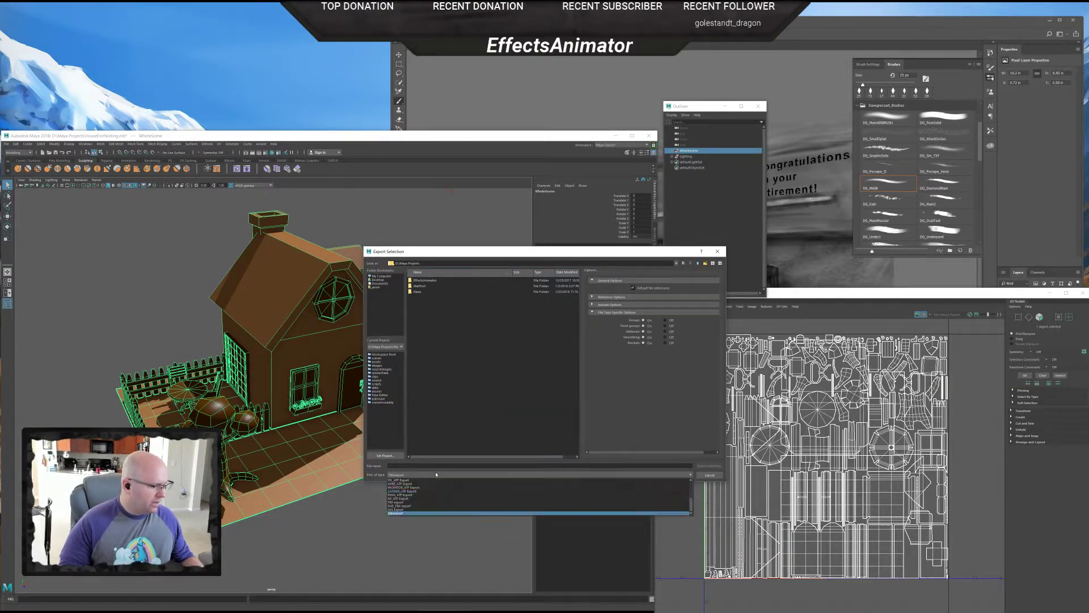
pyautogui.click(407, 513)
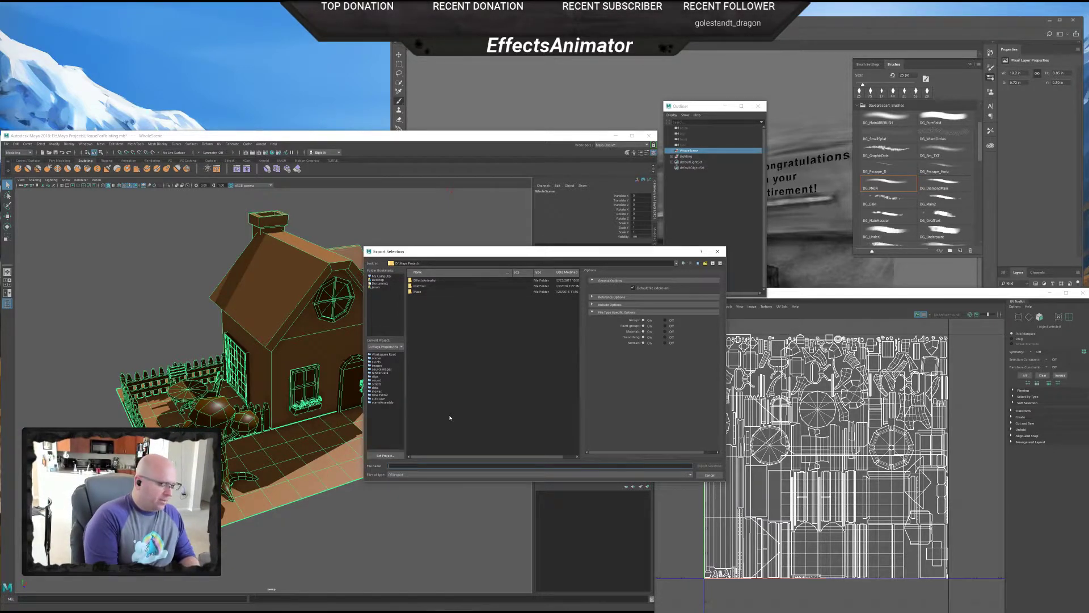
pyautogui.write('c')
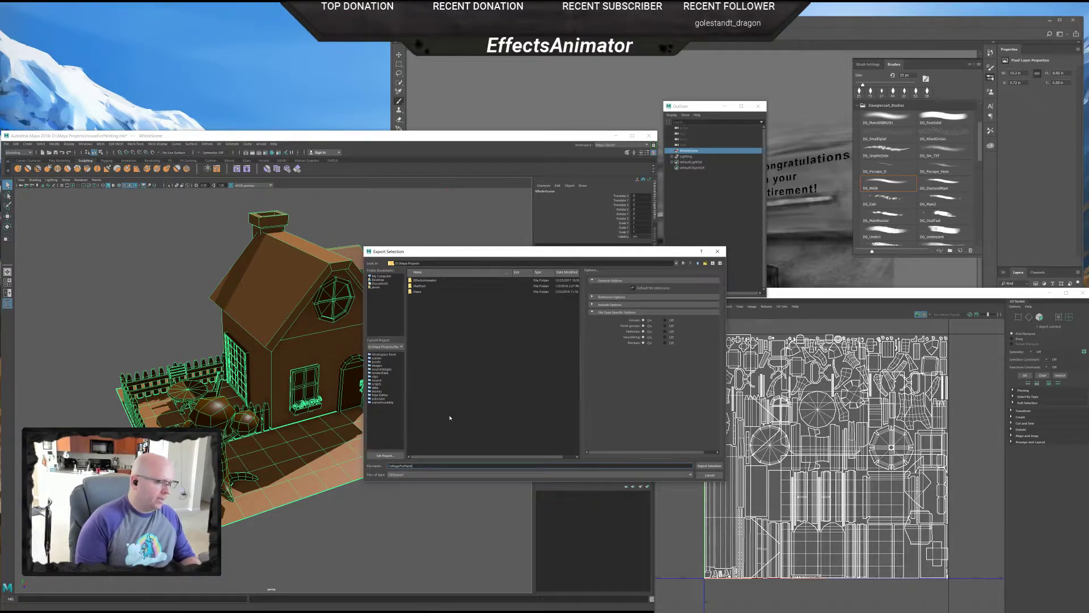
pyautogui.press('Return')
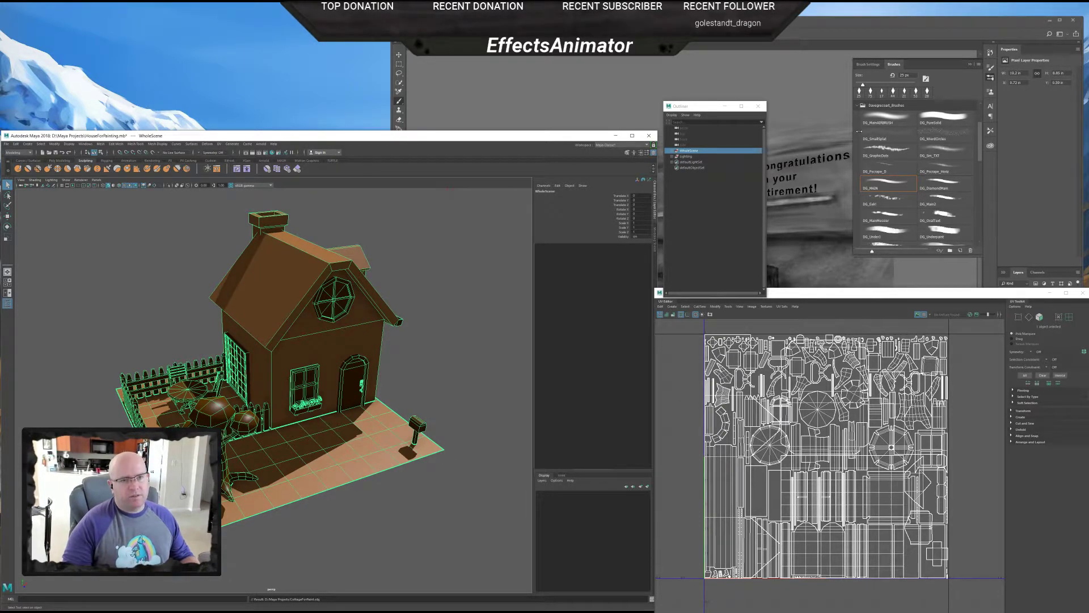
# - Switch to Photoshop, close the mermaid sketch document, and reposition the application window
pyautogui.click(817, 28)
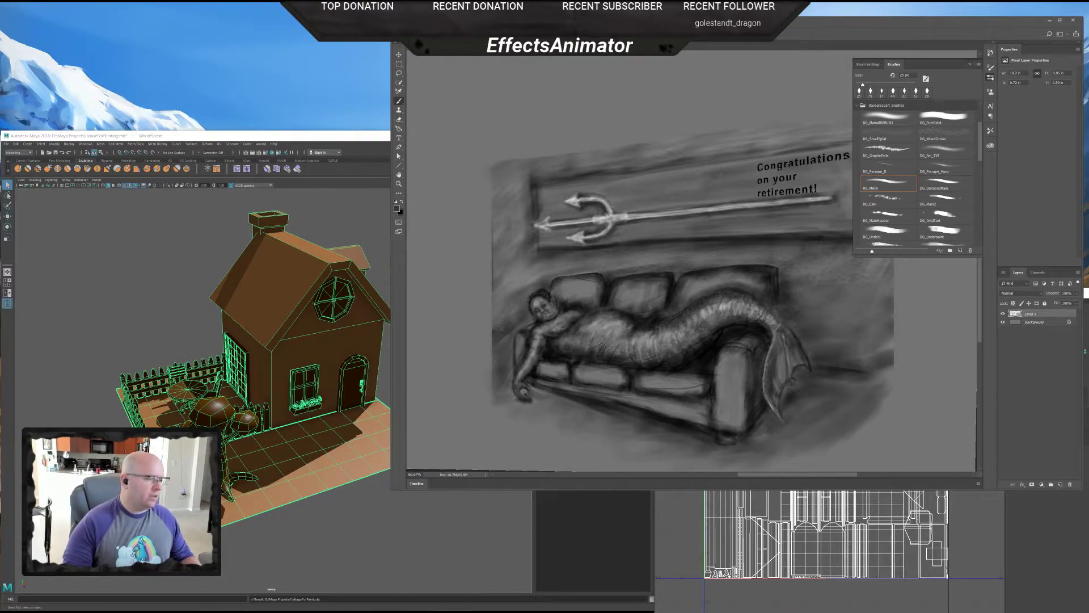
pyautogui.moveTo(817, 23); pyautogui.dragTo(803, 21)
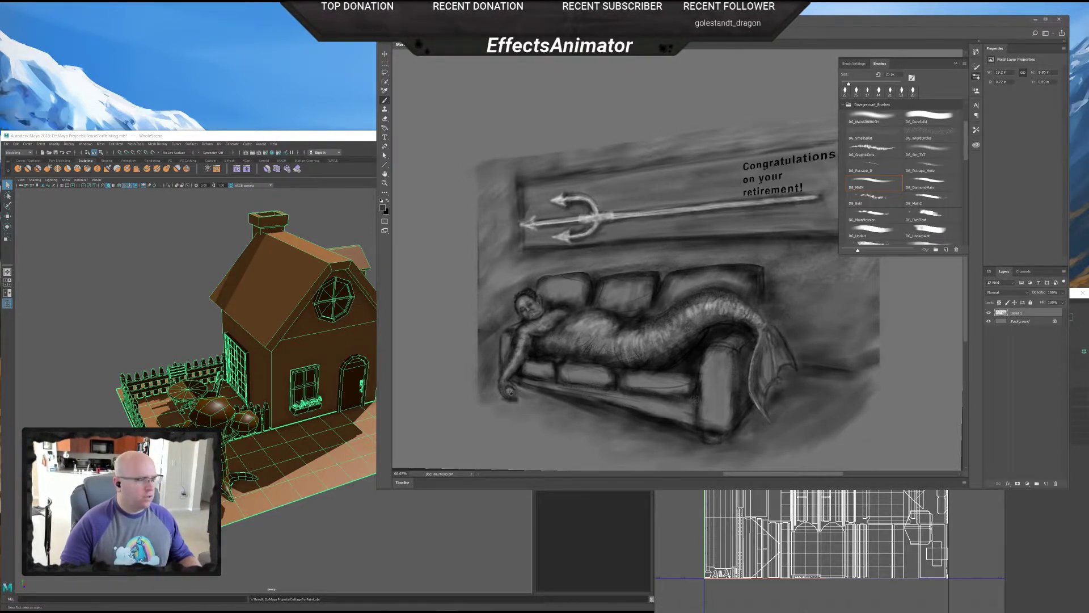
pyautogui.hotkey('ctrl', 'w')
pyautogui.moveTo(715, 25); pyautogui.dragTo(532, 79)
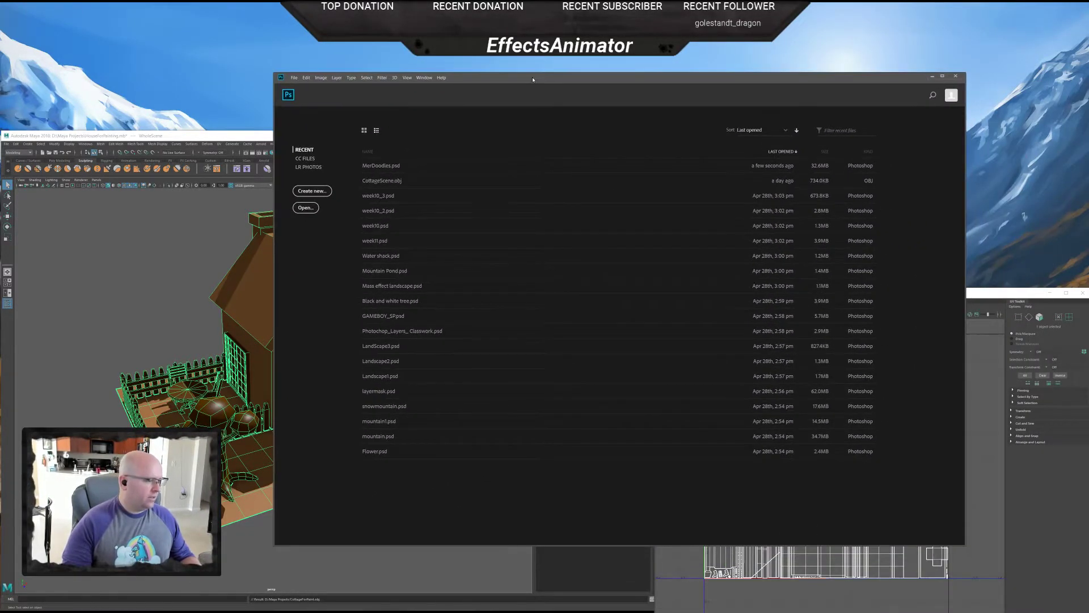
# - Bring the exported CottageForPaint model into Photoshop and set its 3D units to Centimeters
pyautogui.click(967, 548)
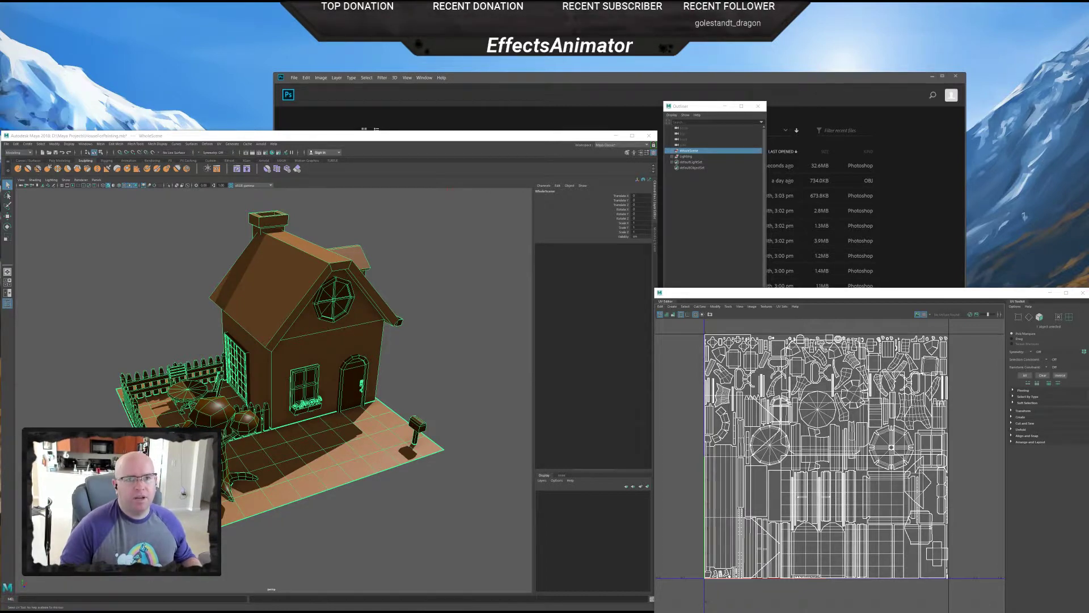
pyautogui.moveTo(737, 274); pyautogui.dragTo(904, 199)
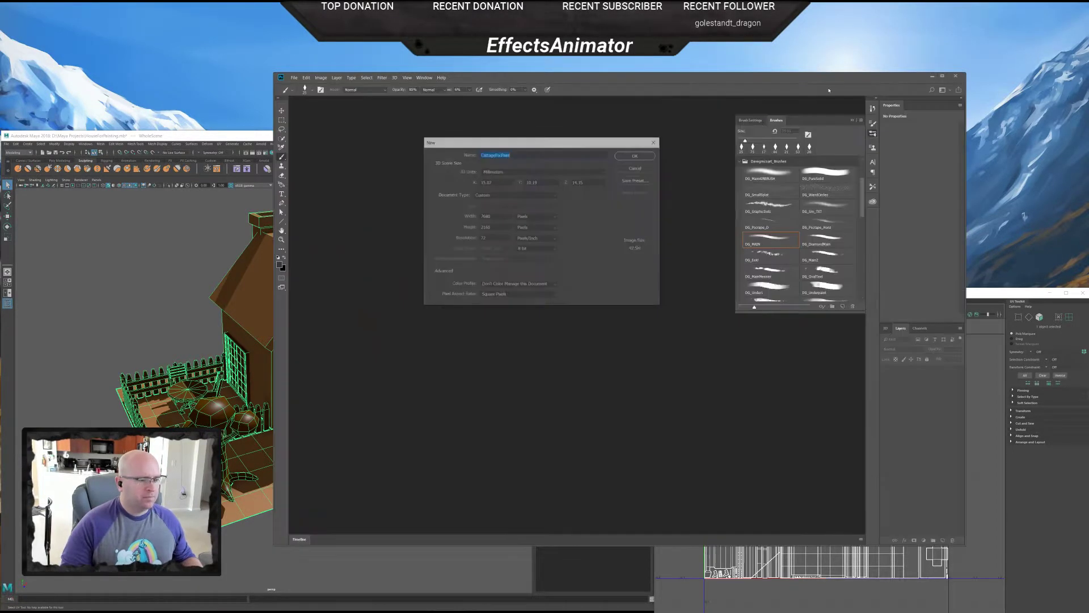
pyautogui.click(511, 170)
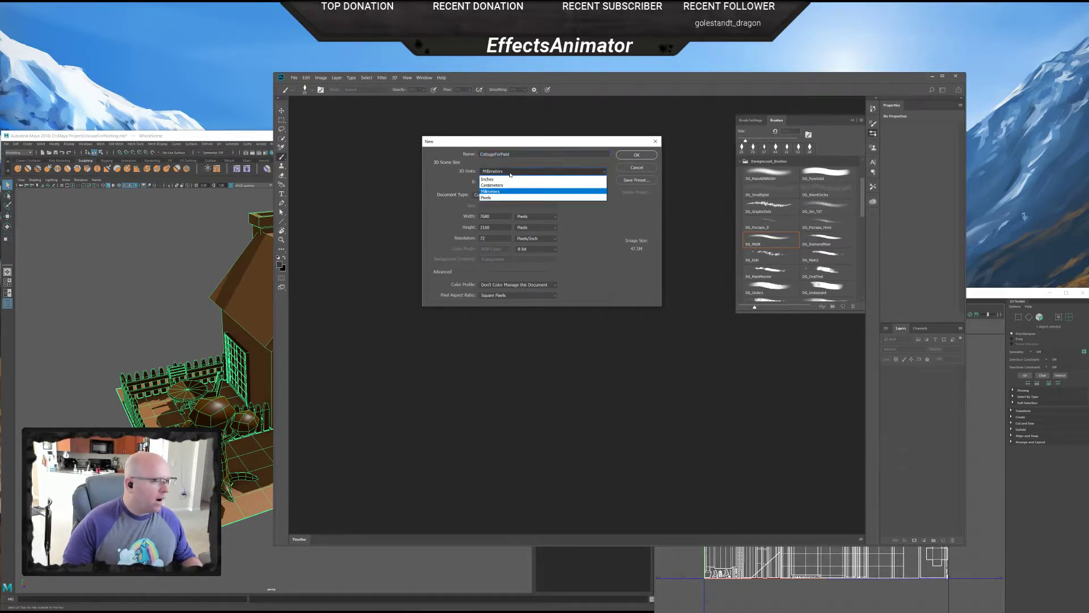
pyautogui.click(493, 183)
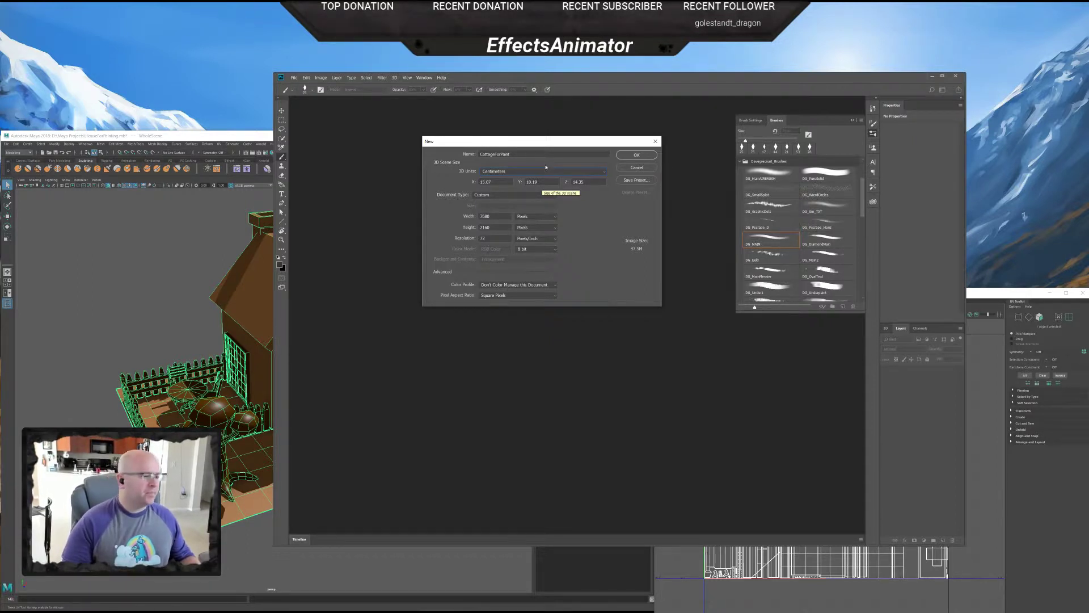
pyautogui.moveTo(566, 140); pyautogui.dragTo(577, 141)
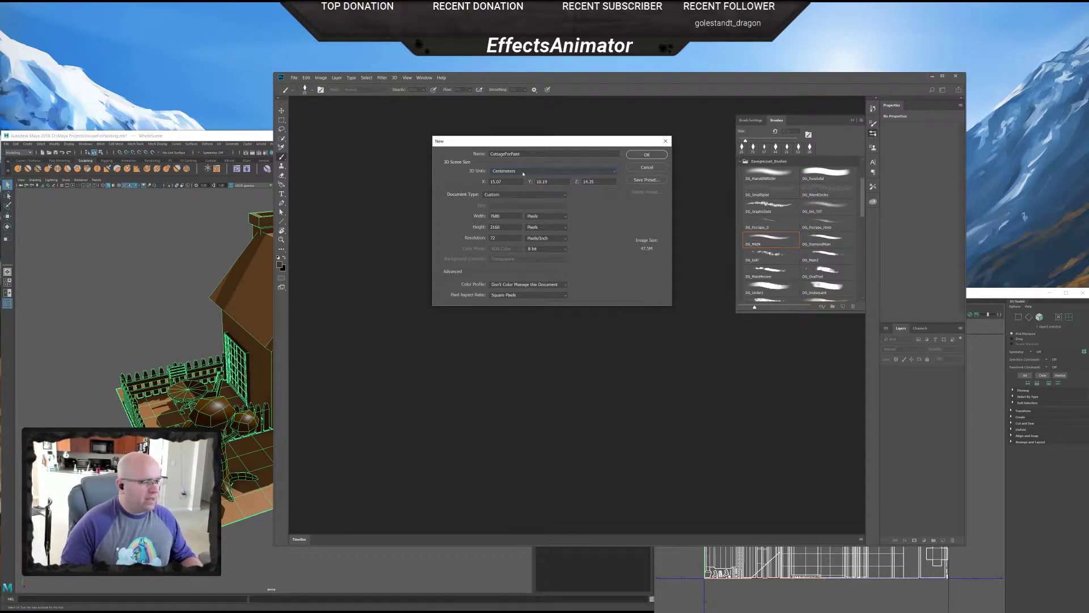
# - Set the document width to 3840 pixels, create the 3D document, and maximize the Photoshop window
pyautogui.doubleClick(506, 217)
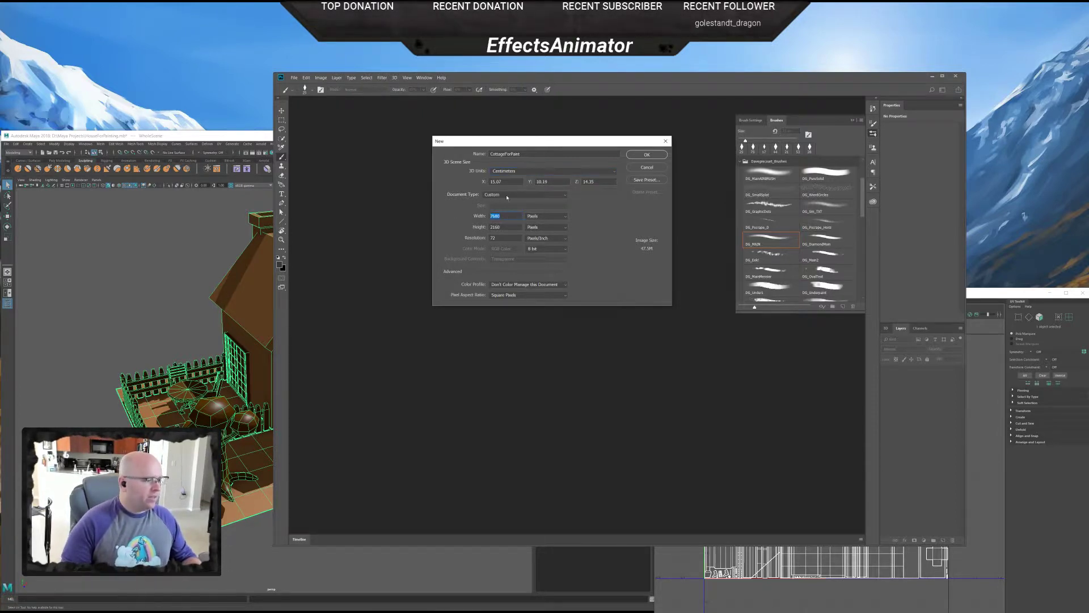
pyautogui.moveTo(534, 144); pyautogui.dragTo(518, 138)
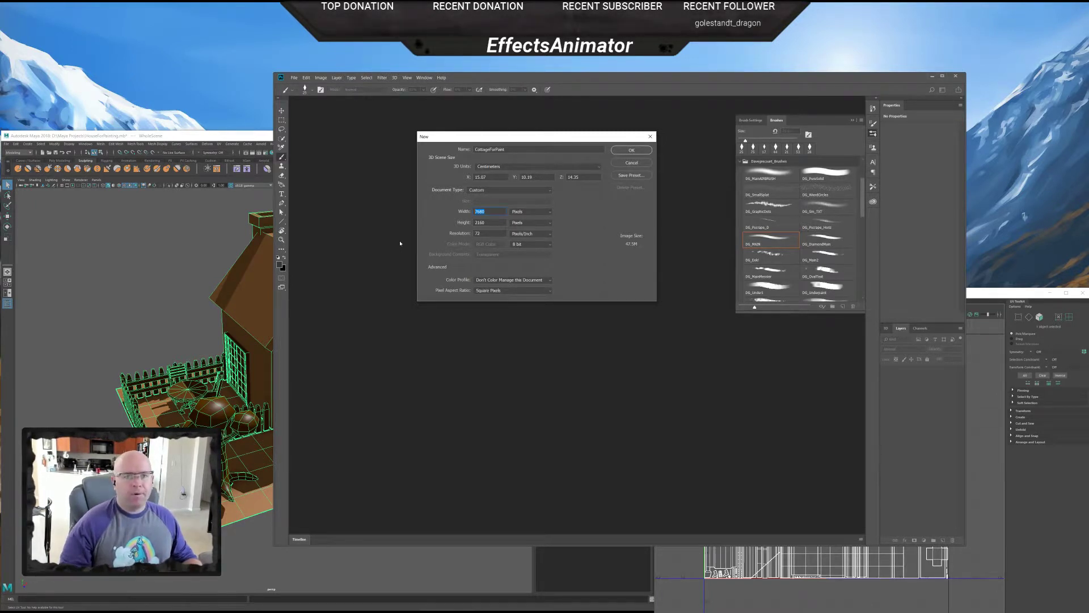
pyautogui.write('384')
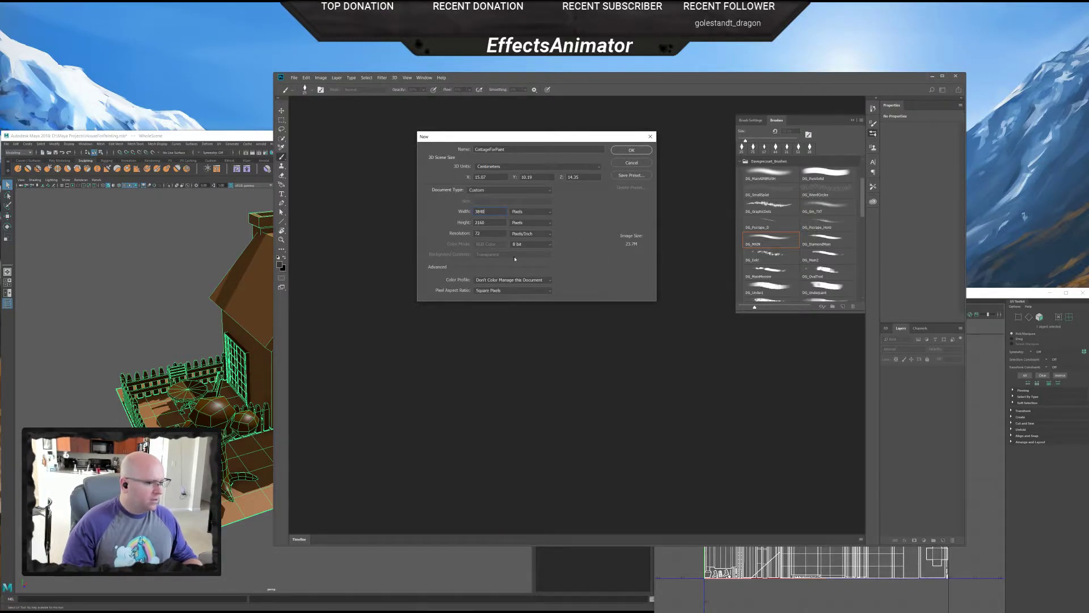
pyautogui.click(628, 153)
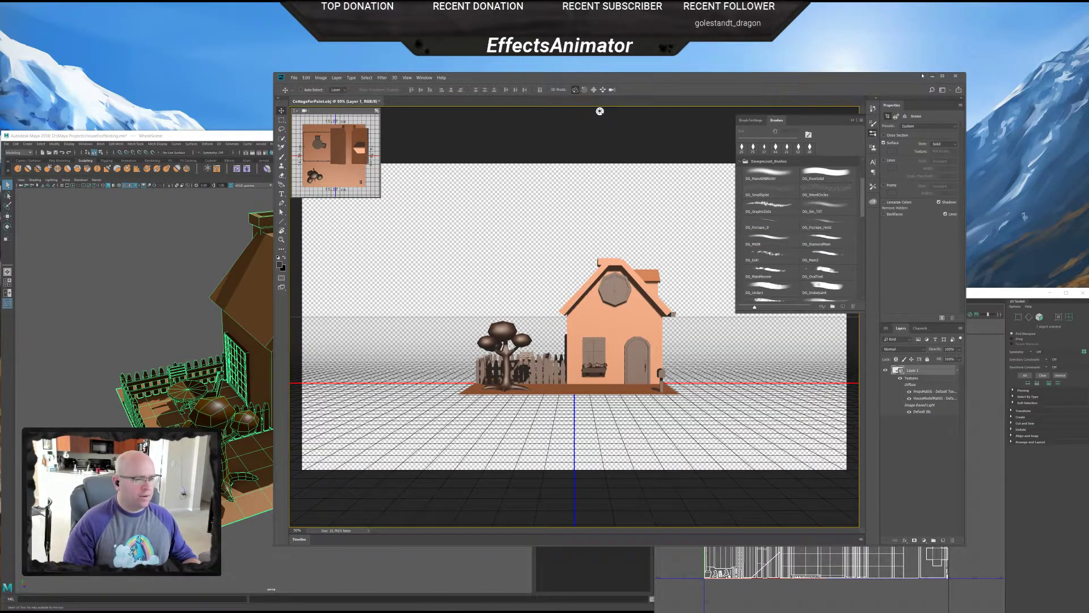
pyautogui.click(942, 75)
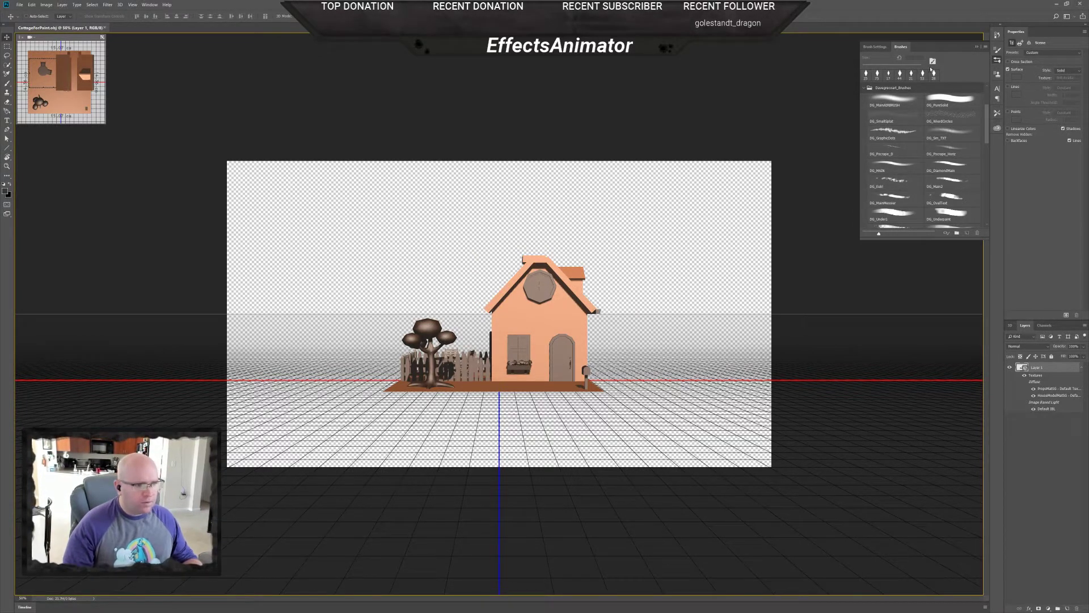
# - Reposition the 3D axis widget above the canvas, enlarge the document view to 66.7%, and return the Brushes palette to its corner
pyautogui.moveTo(933, 50); pyautogui.dragTo(868, 253)
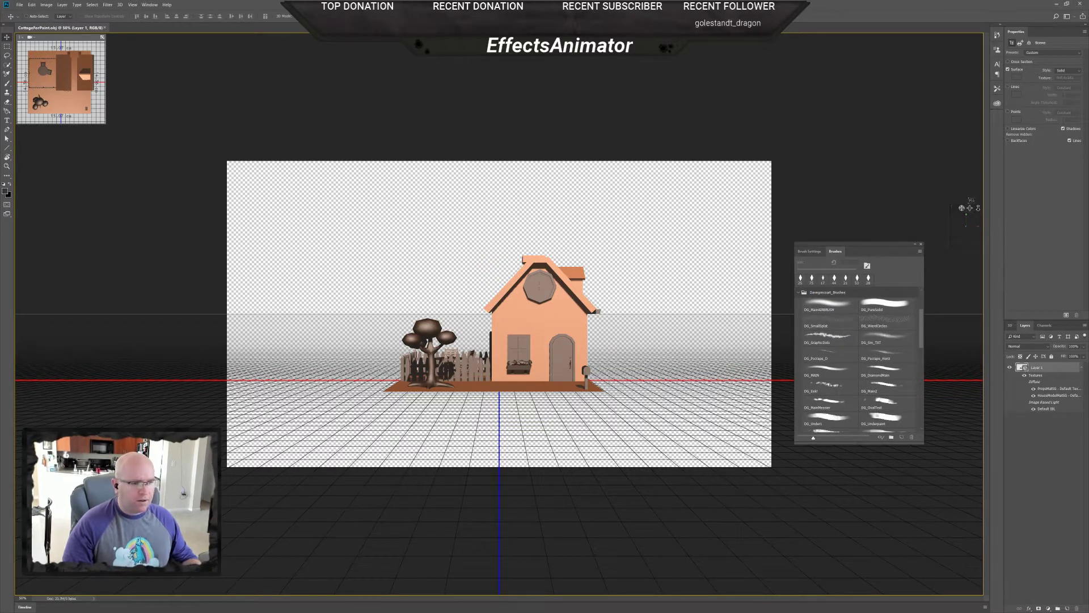
pyautogui.moveTo(806, 129); pyautogui.dragTo(506, 94)
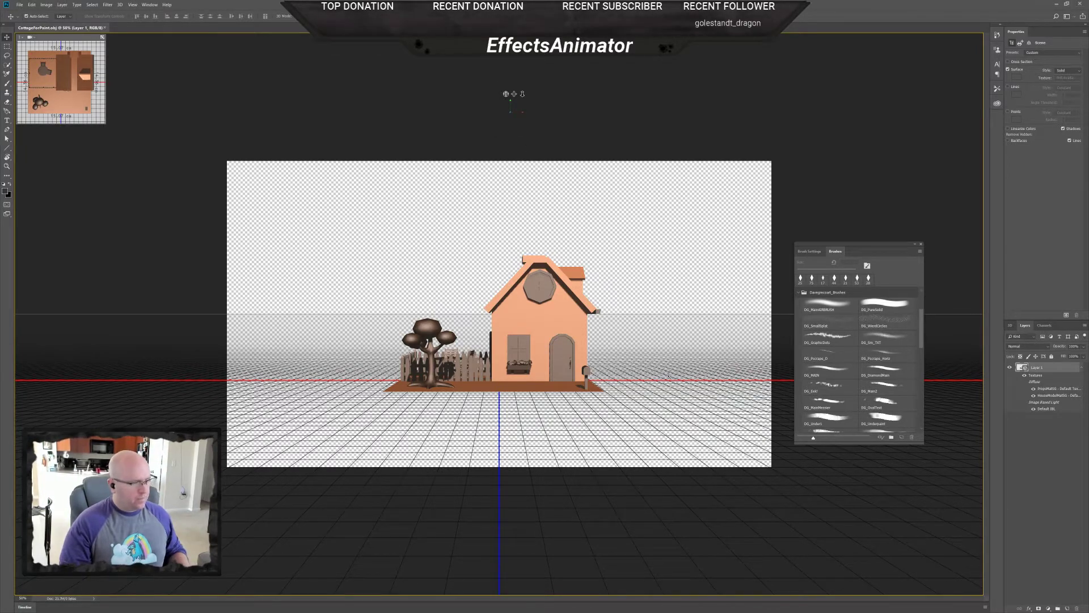
pyautogui.hotkey('ctrl', '+')
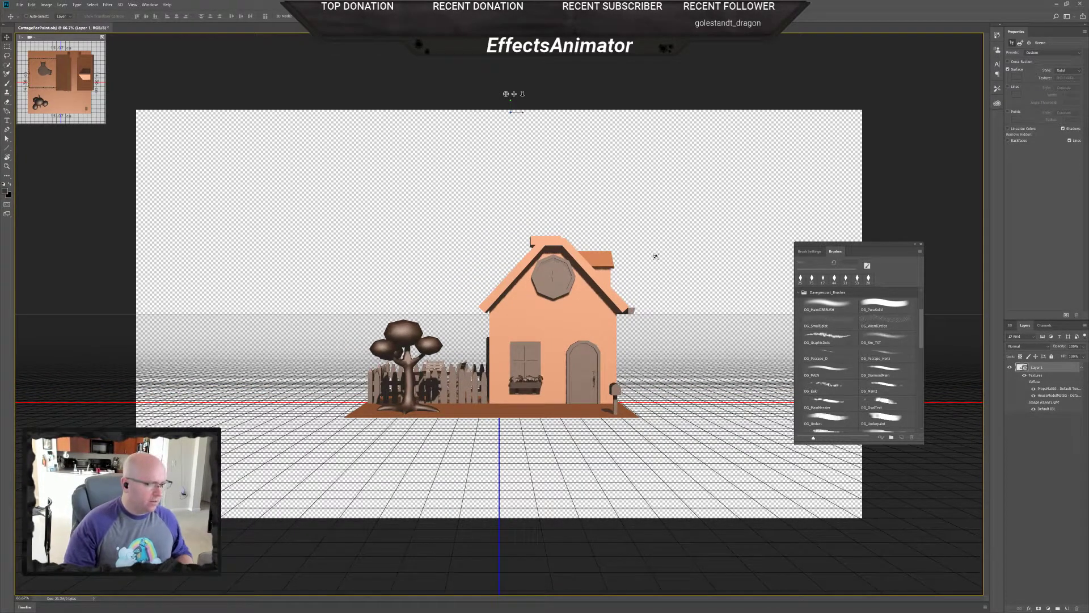
pyautogui.moveTo(844, 248)
pyautogui.mouseDown()
pyautogui.moveTo(919, 78)
pyautogui.moveTo(905, 40)
pyautogui.moveTo(932, 43)
pyautogui.mouseUp()
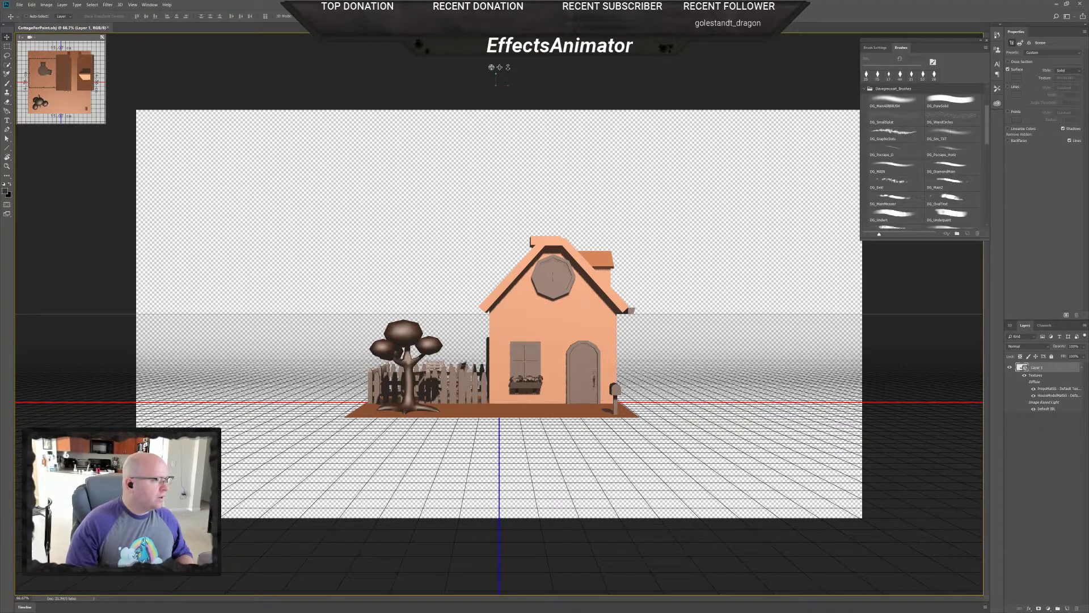
# - Pan, dolly and orbit the 3D camera from the front of the cottage to a raised angled view
pyautogui.moveTo(530, 251); pyautogui.dragTo(501, 326)
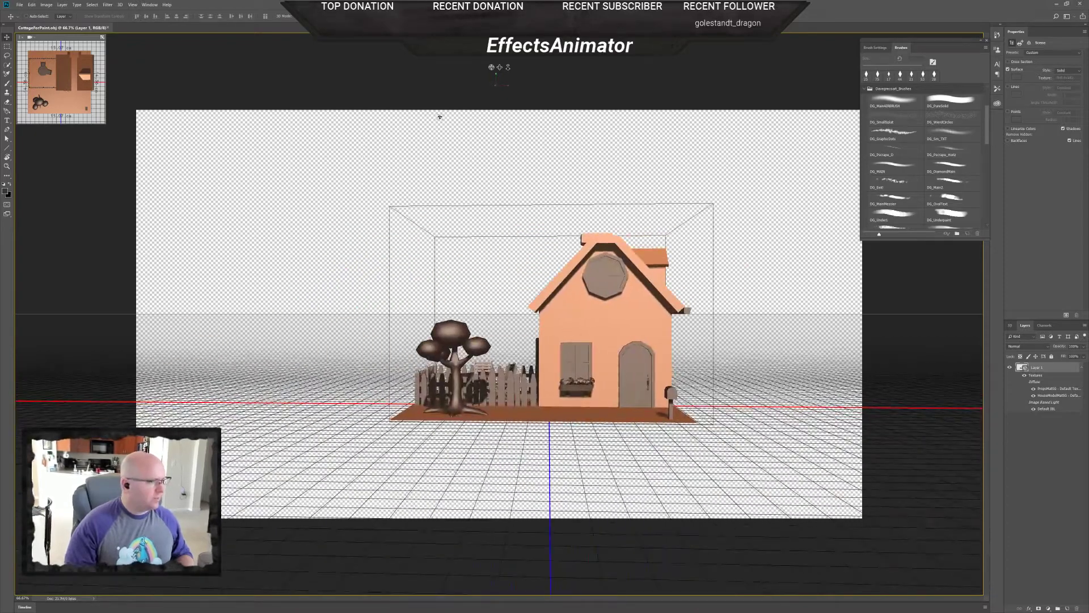
pyautogui.moveTo(570, 207); pyautogui.dragTo(577, 178)
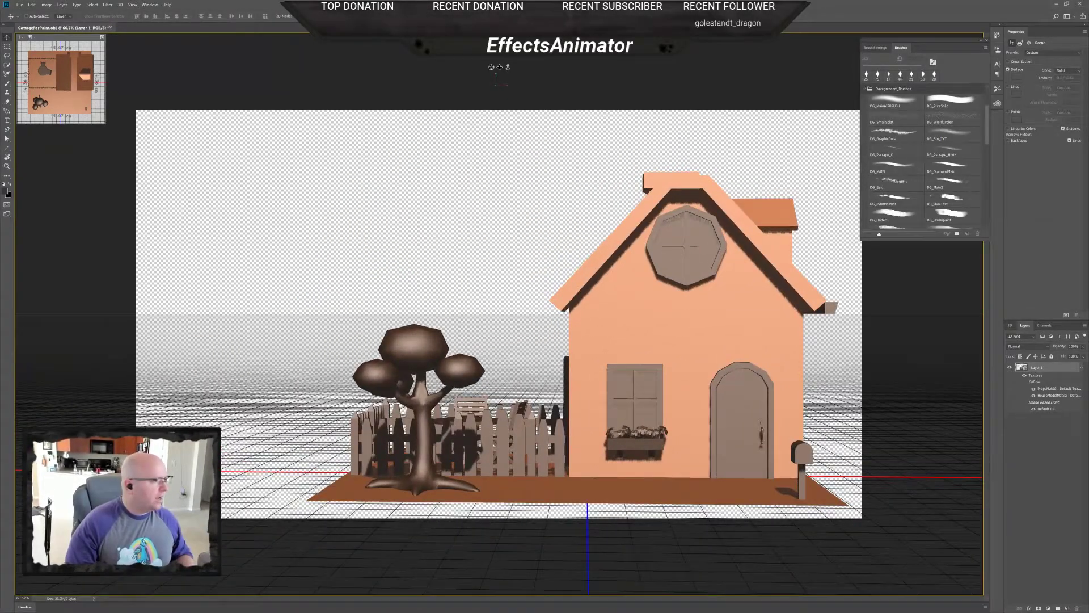
pyautogui.moveTo(625, 252); pyautogui.dragTo(433, 109)
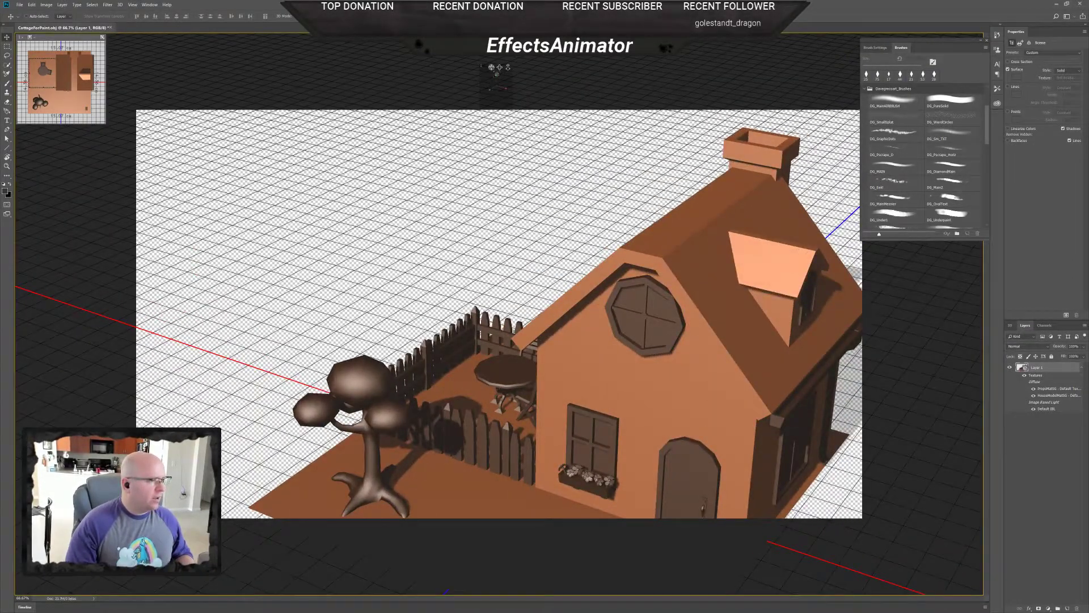
pyautogui.moveTo(493, 68); pyautogui.dragTo(19, 259)
pyautogui.moveTo(500, 67)
pyautogui.mouseDown()
pyautogui.moveTo(487, 59)
pyautogui.moveTo(508, 63)
pyautogui.moveTo(510, 83)
pyautogui.moveTo(509, 68)
pyautogui.mouseUp()
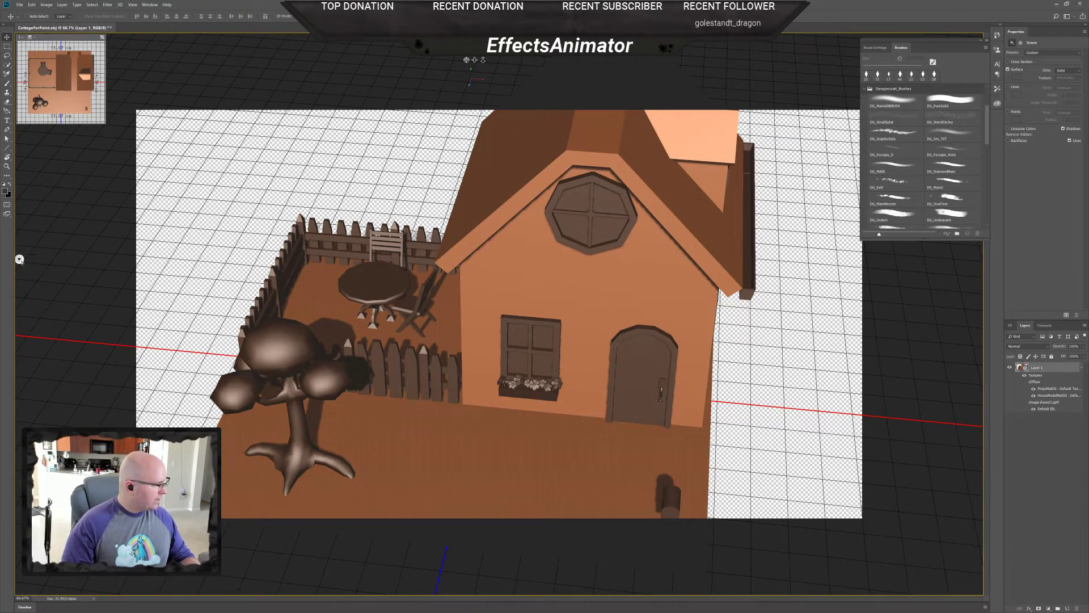
# - Select the scene's infinite light, redirect it to shine from behind the house, and view the shadows from another angle
pyautogui.click(20, 260)
pyautogui.click(20, 259)
pyautogui.click(19, 259)
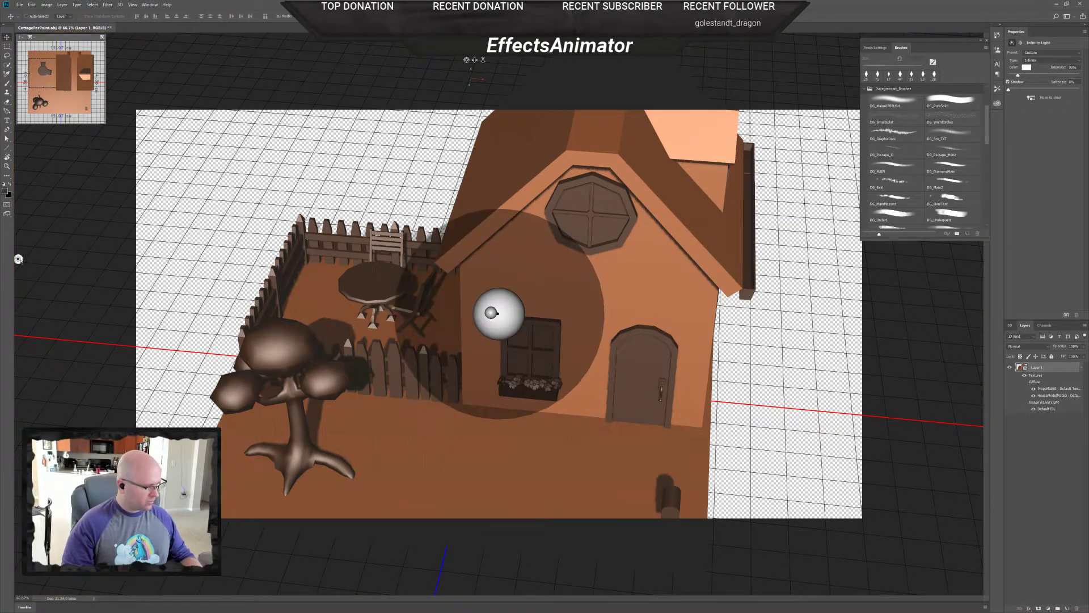
pyautogui.moveTo(491, 313)
pyautogui.mouseDown()
pyautogui.moveTo(539, 256)
pyautogui.moveTo(522, 225)
pyautogui.moveTo(562, 200)
pyautogui.moveTo(586, 222)
pyautogui.moveTo(572, 248)
pyautogui.moveTo(581, 247)
pyautogui.moveTo(549, 273)
pyautogui.moveTo(582, 246)
pyautogui.moveTo(539, 294)
pyautogui.moveTo(444, 311)
pyautogui.moveTo(605, 346)
pyautogui.moveTo(610, 268)
pyautogui.mouseUp()
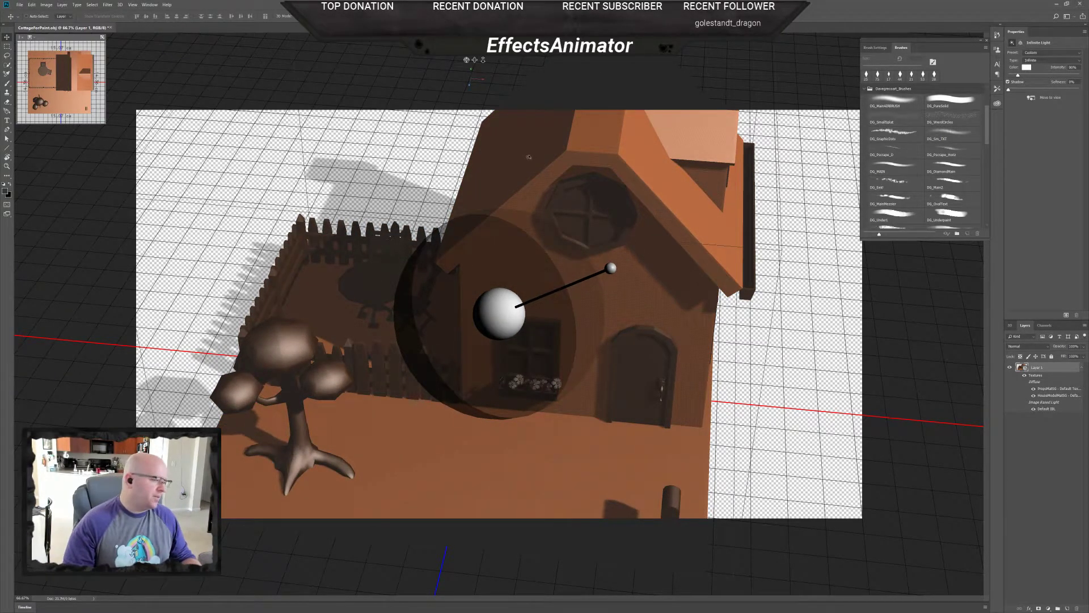
pyautogui.moveTo(612, 266)
pyautogui.mouseDown()
pyautogui.moveTo(603, 277)
pyautogui.moveTo(593, 185)
pyautogui.moveTo(608, 201)
pyautogui.moveTo(632, 186)
pyautogui.mouseUp()
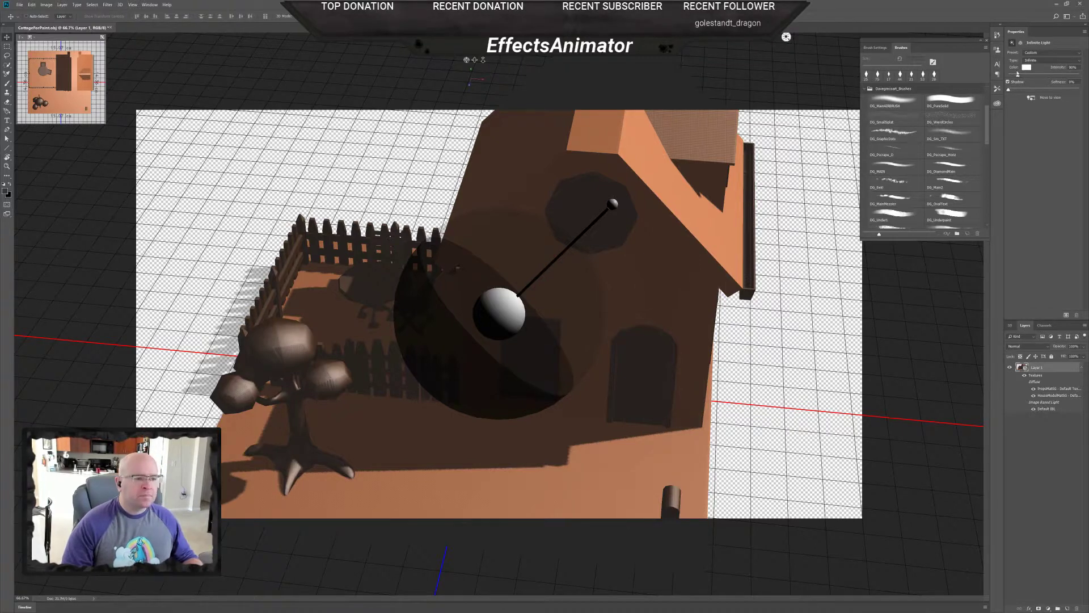
pyautogui.click(877, 47)
pyautogui.click(906, 47)
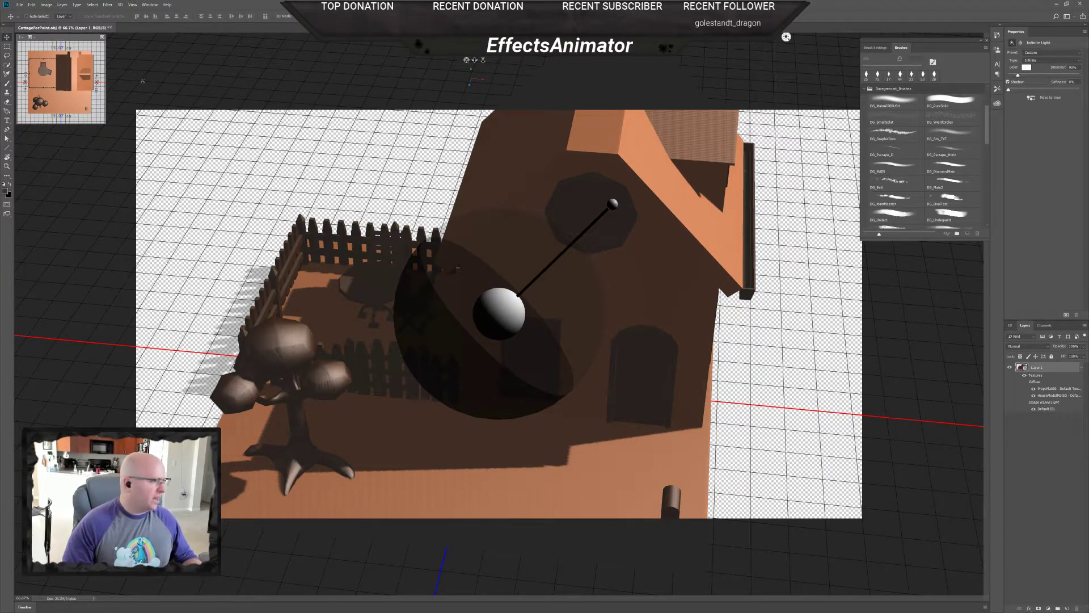
pyautogui.moveTo(466, 60); pyautogui.dragTo(858, 36)
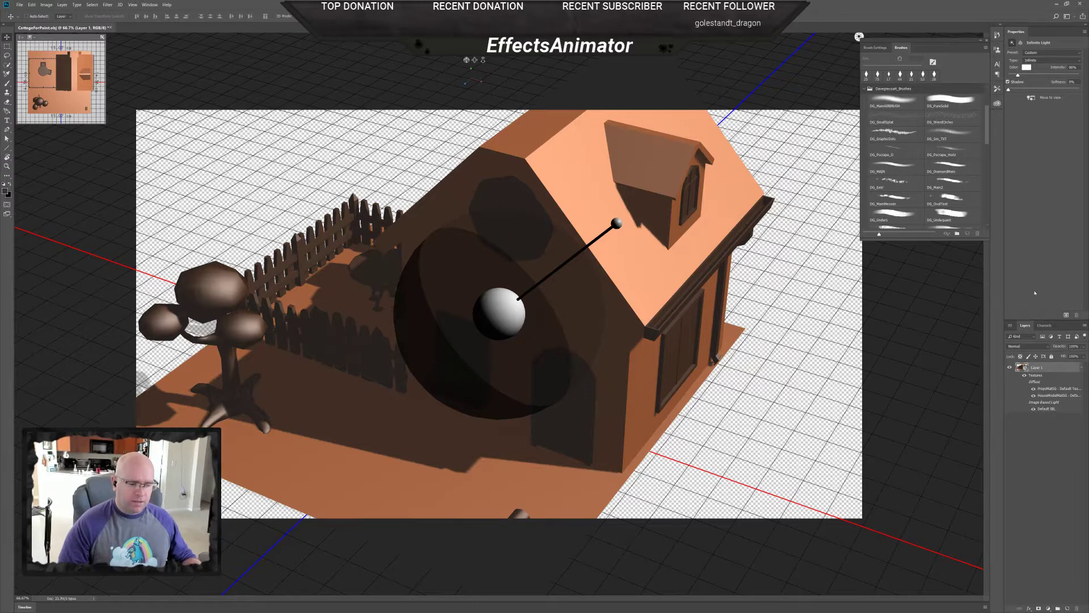
# - Separate the Layers palette from its group and float it over the canvas beside the 3D scene list
pyautogui.click(1011, 325)
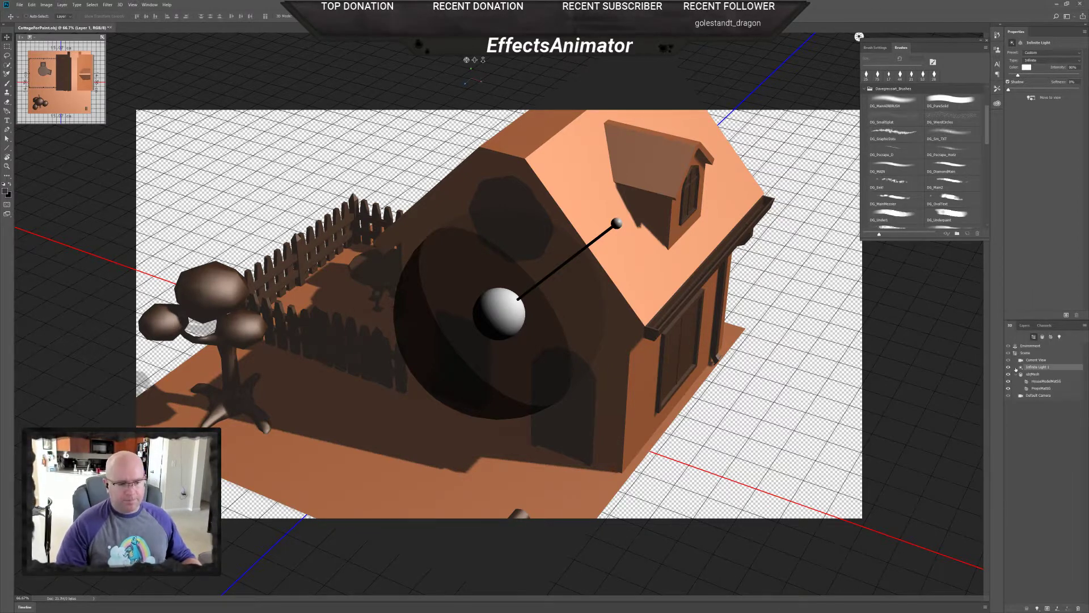
pyautogui.click(1025, 326)
pyautogui.moveTo(1028, 326); pyautogui.dragTo(909, 299)
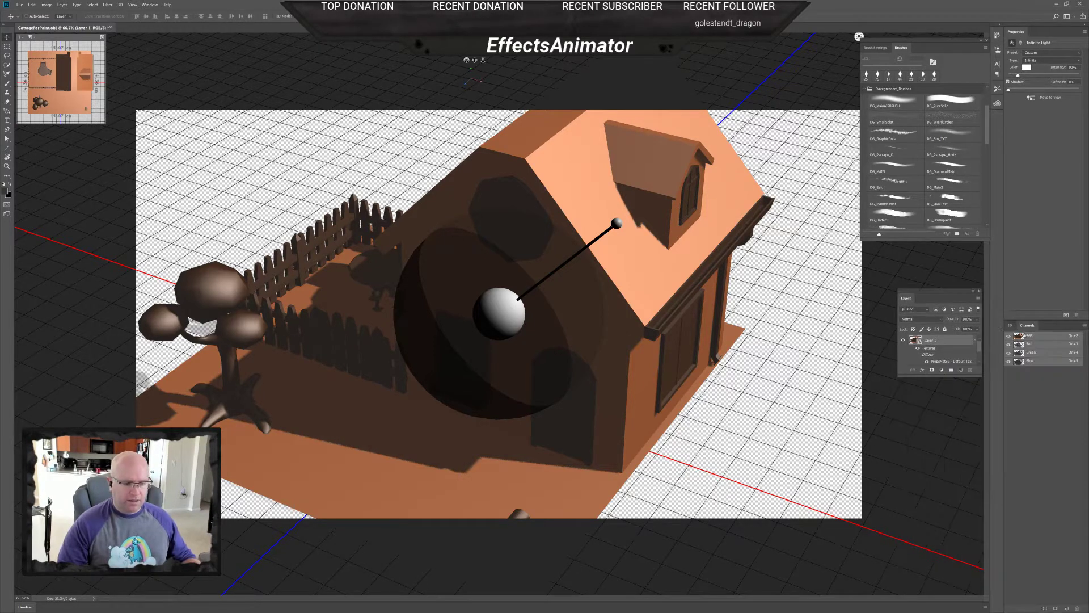
pyautogui.click(1013, 327)
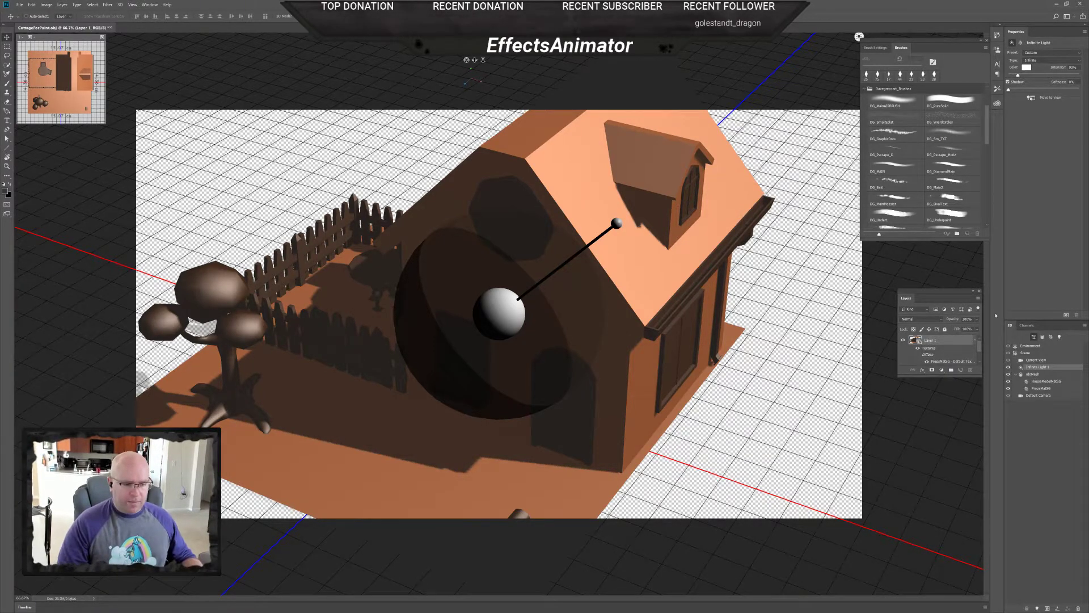
pyautogui.moveTo(957, 294); pyautogui.dragTo(948, 292)
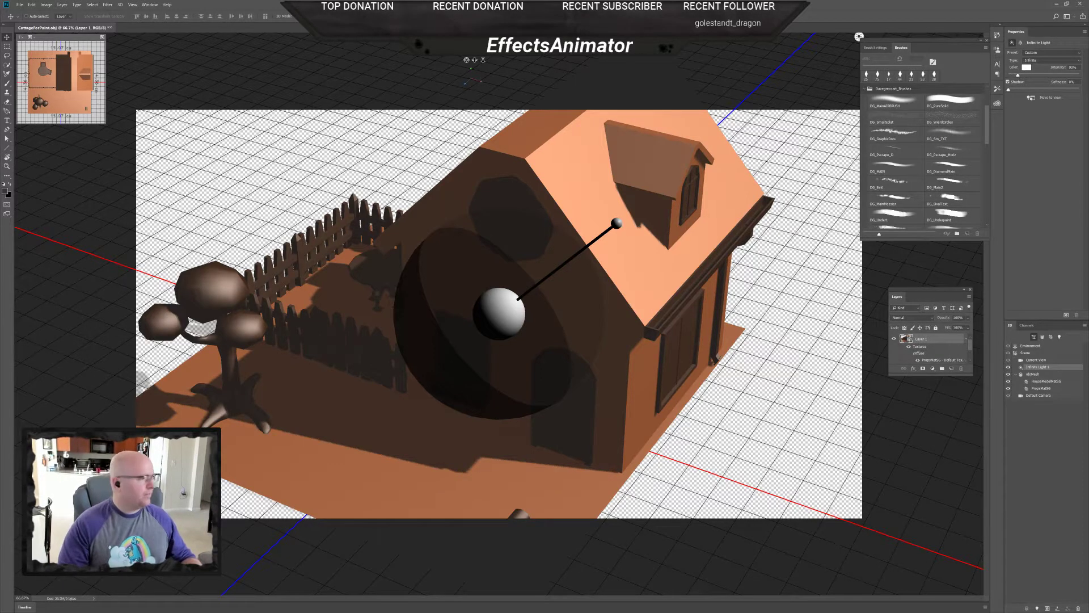
pyautogui.click(149, 5)
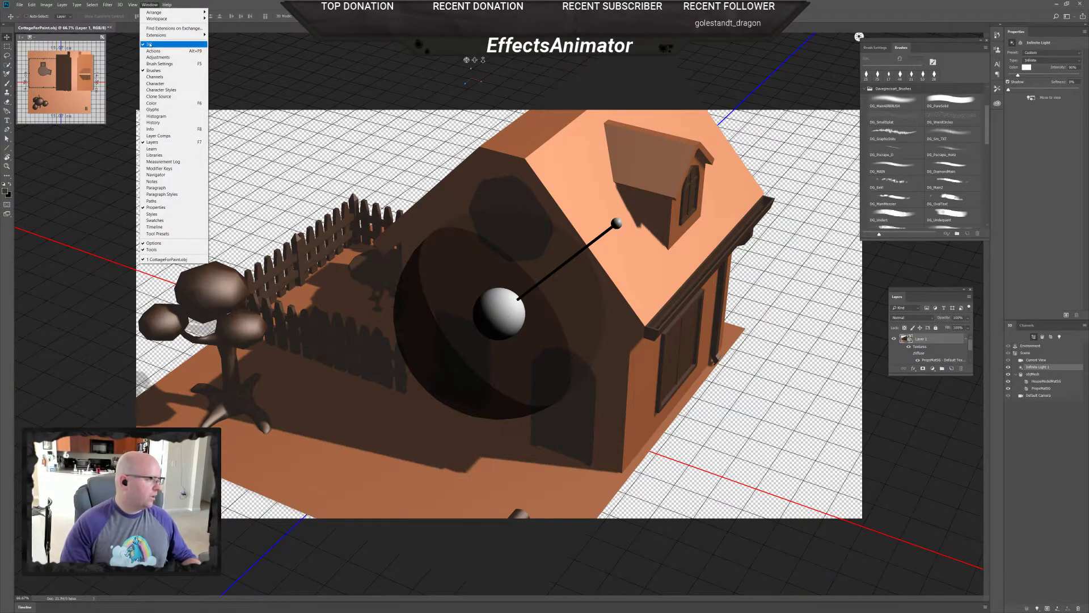
pyautogui.click(932, 295)
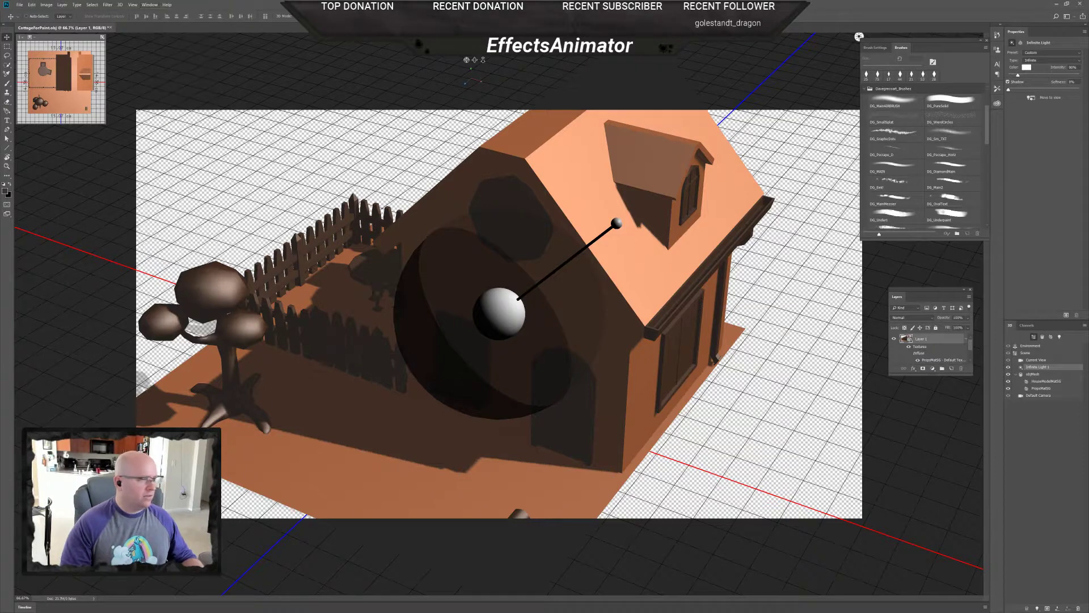
# - Examine the properties of the objMesh, Infinite Light 1, Current View, Scene and Environment entries
pyautogui.click(1037, 374)
pyautogui.click(1037, 367)
pyautogui.click(1035, 360)
pyautogui.click(1035, 353)
pyautogui.click(1034, 346)
pyautogui.click(1032, 353)
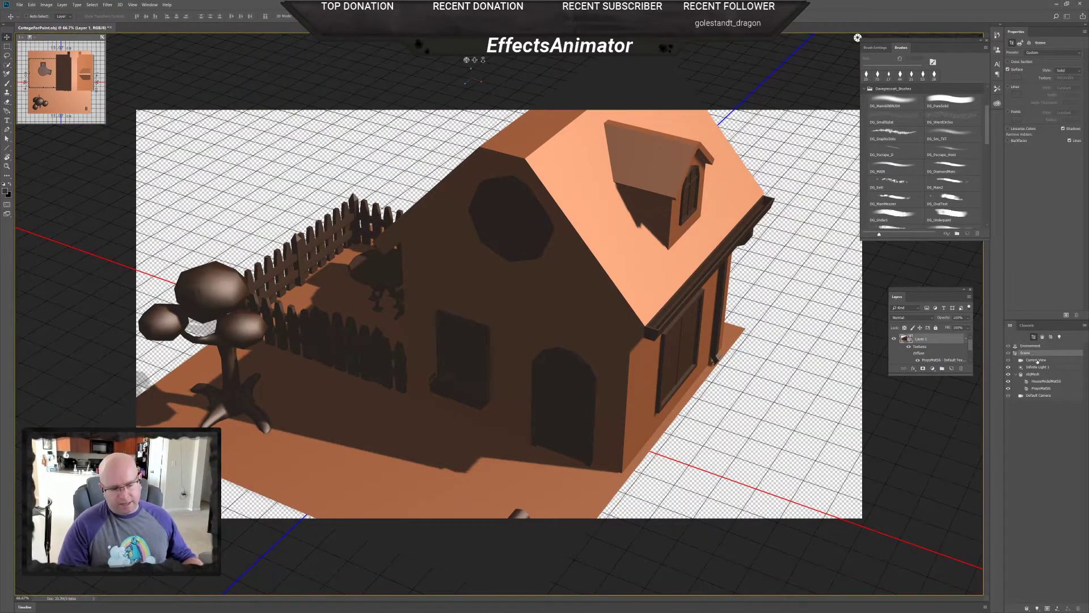
pyautogui.click(1037, 361)
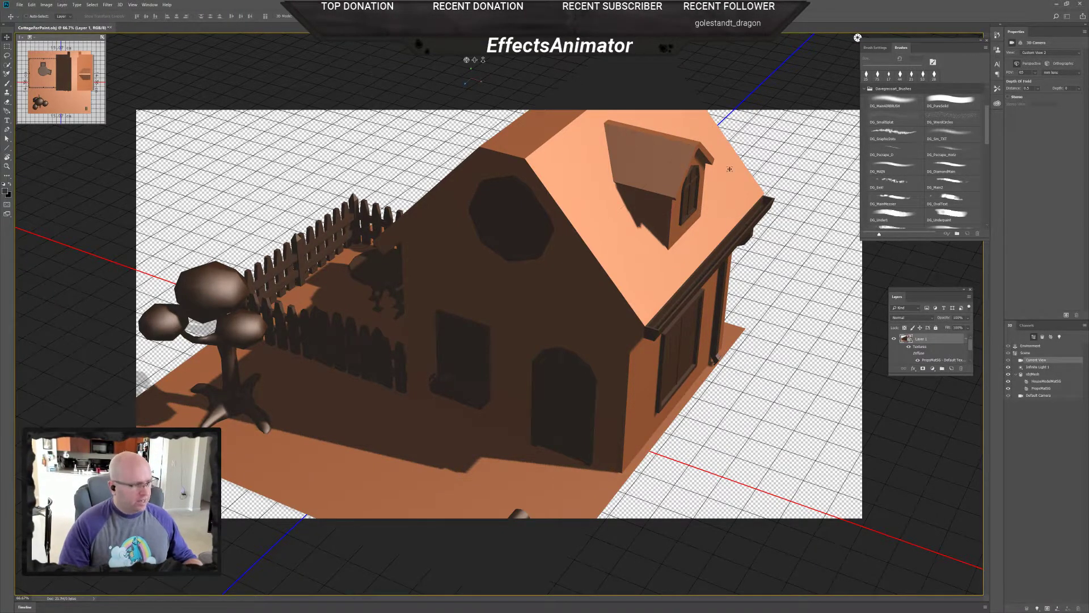
# - Turn on line rendering for the whole scene, toggling it to compare the cottage with and without its mesh wireframe
pyautogui.click(1034, 354)
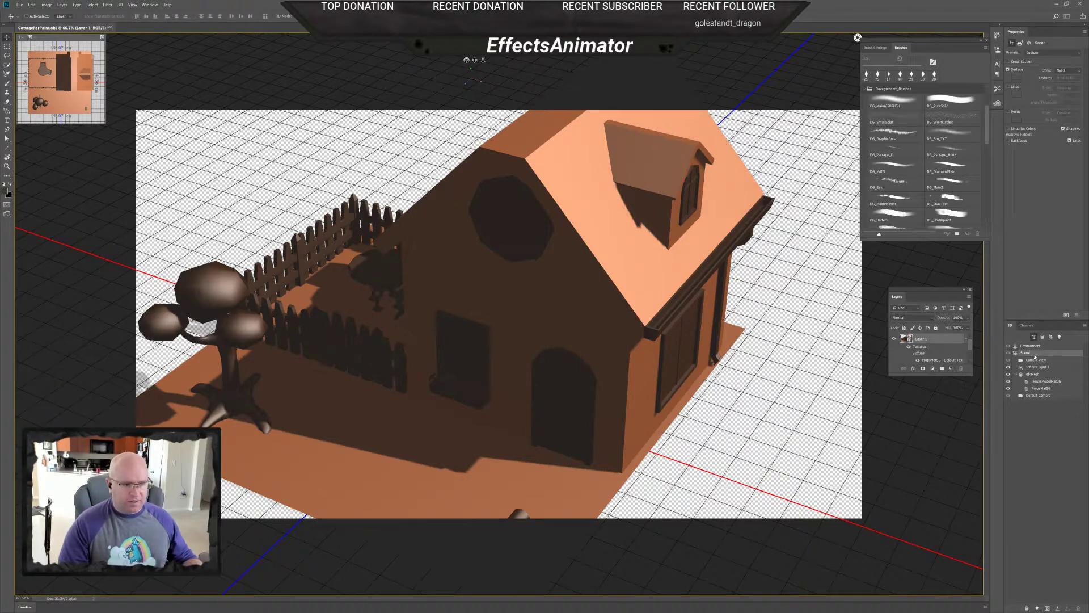
pyautogui.click(1008, 87)
pyautogui.click(1008, 88)
pyautogui.click(1008, 88)
pyautogui.click(1008, 87)
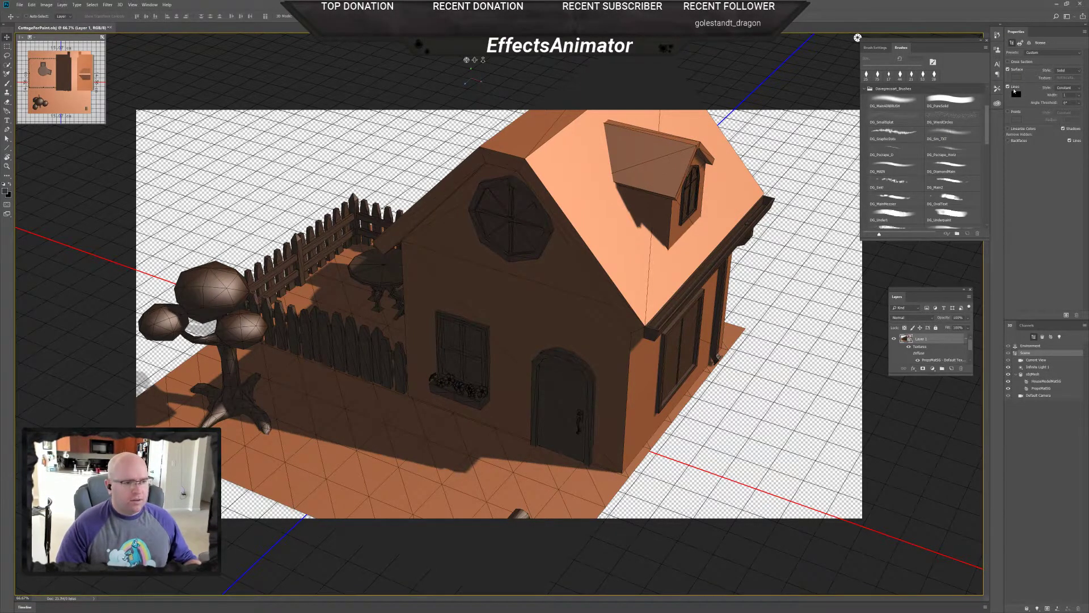
pyautogui.click(1008, 87)
pyautogui.click(1008, 87)
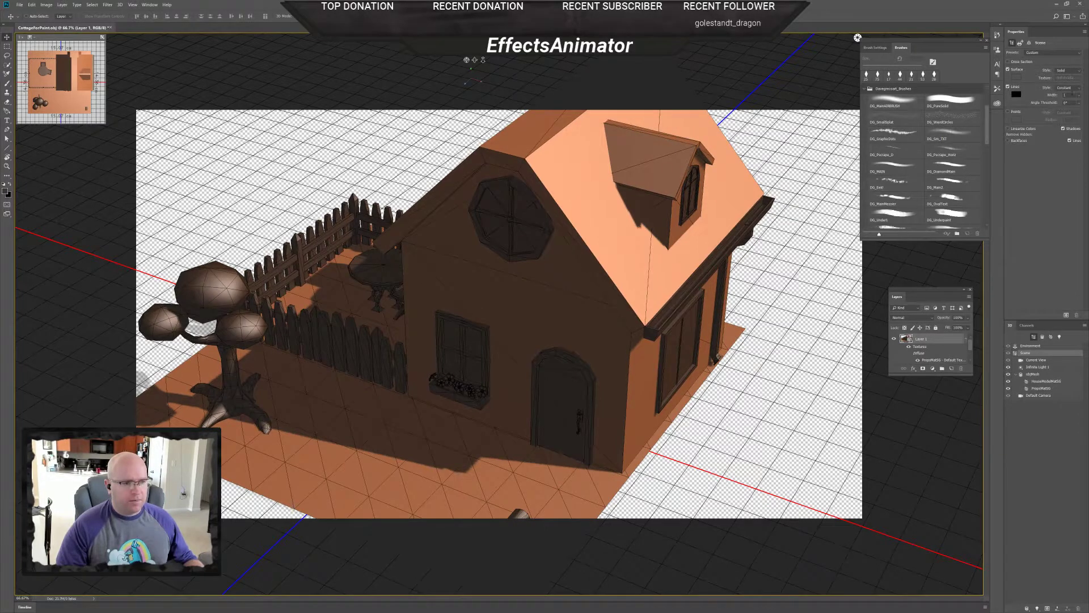
# - Recolor the scene's mesh lines bright blue and adjust their width to a finer stroke
pyautogui.click(1080, 101)
pyautogui.click(1052, 104)
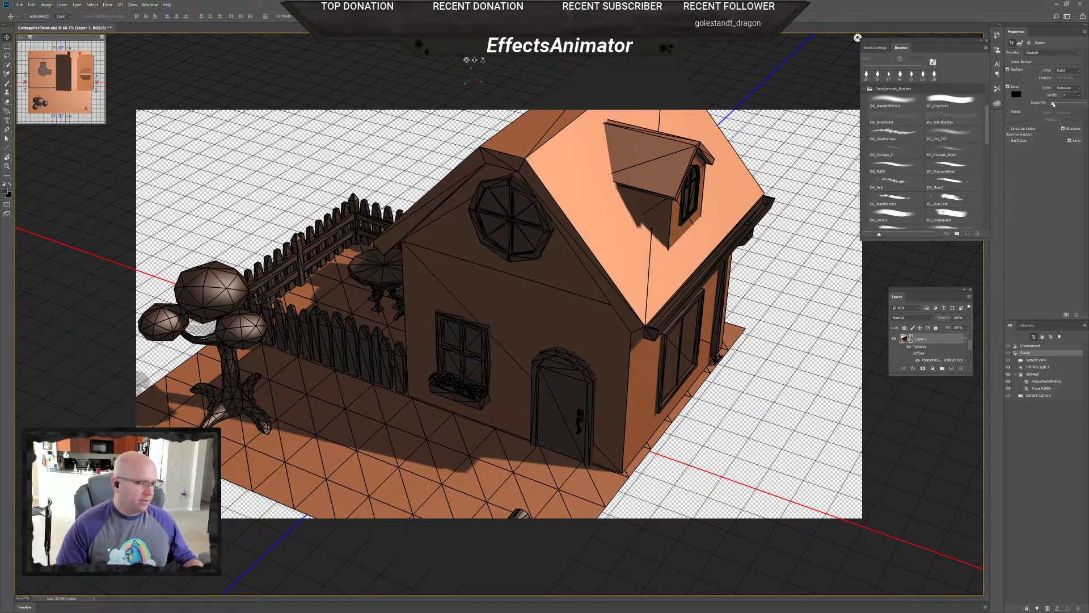
pyautogui.click(1017, 95)
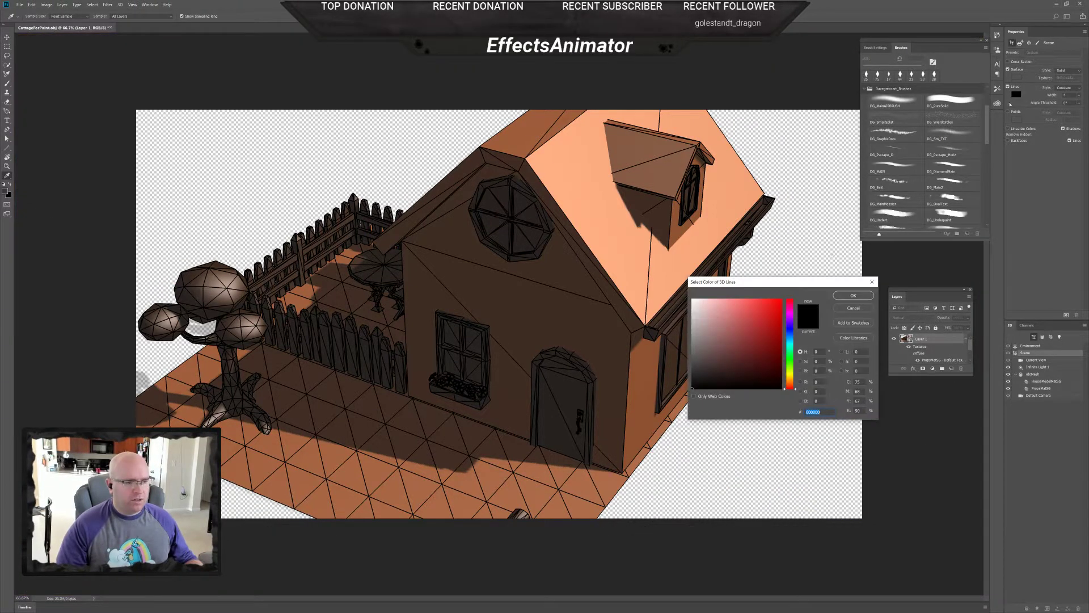
pyautogui.moveTo(776, 319); pyautogui.dragTo(799, 291)
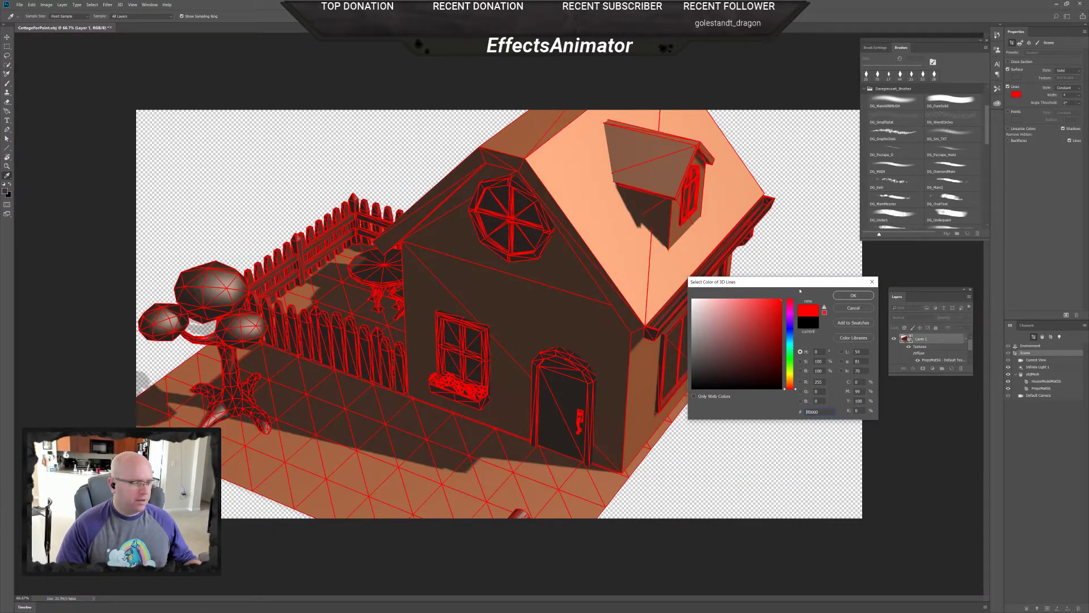
pyautogui.moveTo(793, 348); pyautogui.dragTo(788, 332)
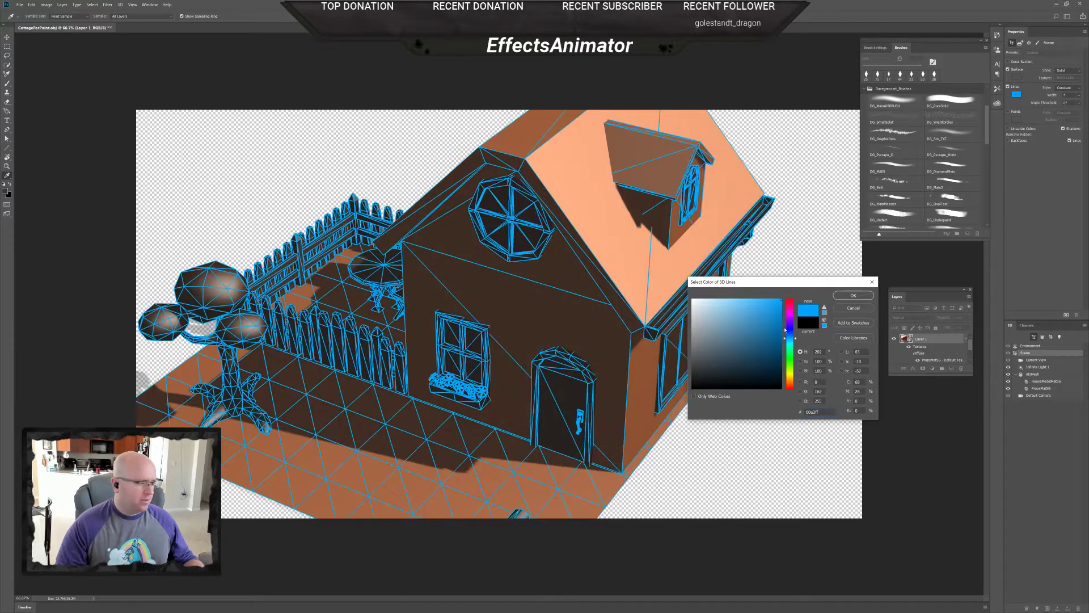
pyautogui.click(853, 295)
pyautogui.click(1079, 95)
pyautogui.moveTo(1052, 105); pyautogui.dragTo(1052, 105)
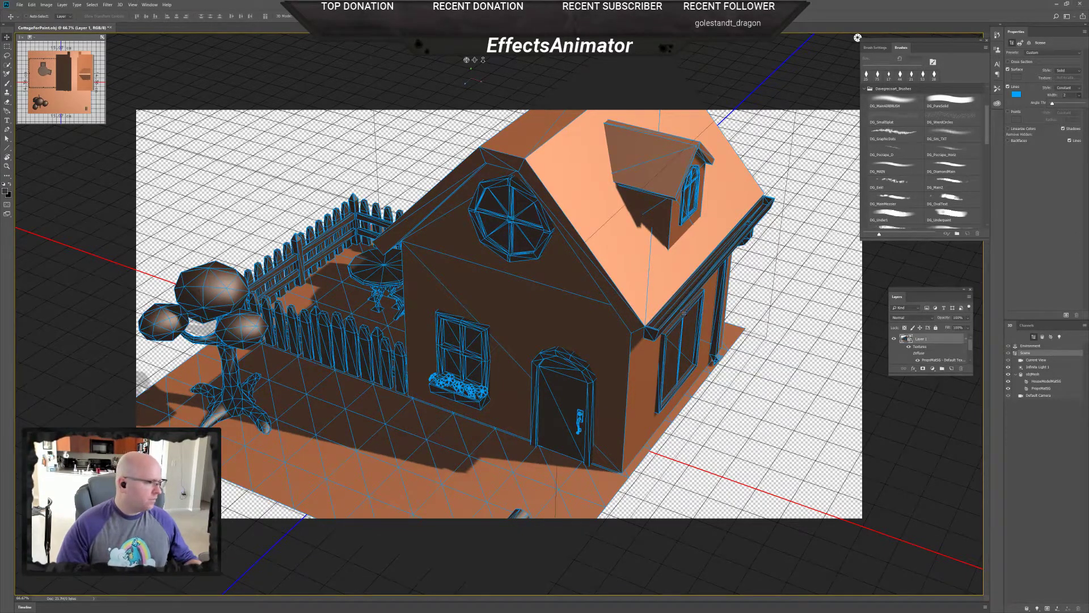
# - Turn off the scene's line rendering and try the point rendering option, leaving only solid surfaces enabled
pyautogui.click(1008, 88)
pyautogui.click(1008, 87)
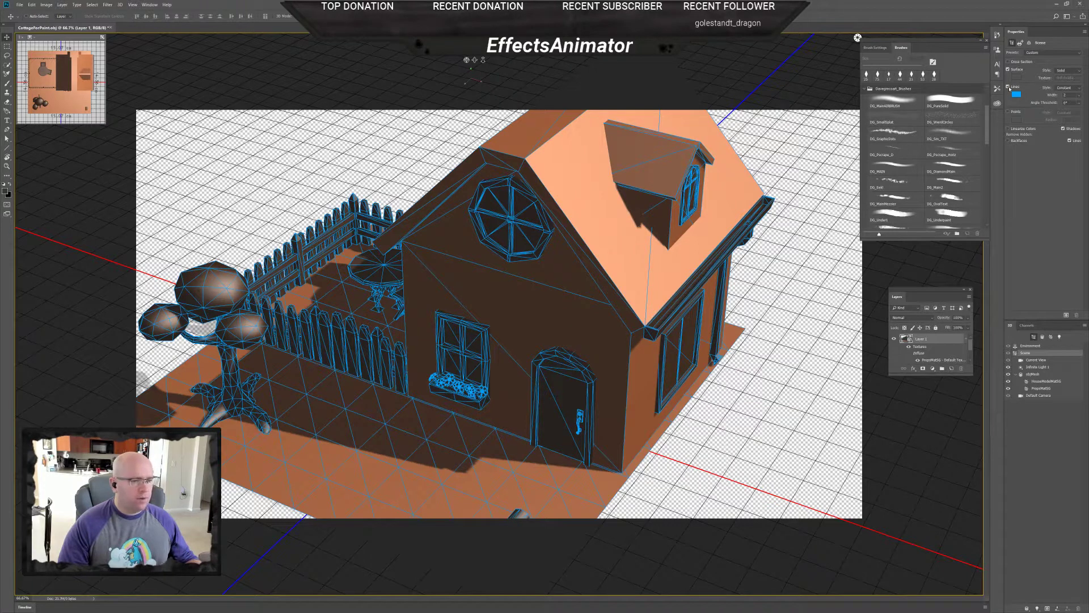
pyautogui.click(1008, 88)
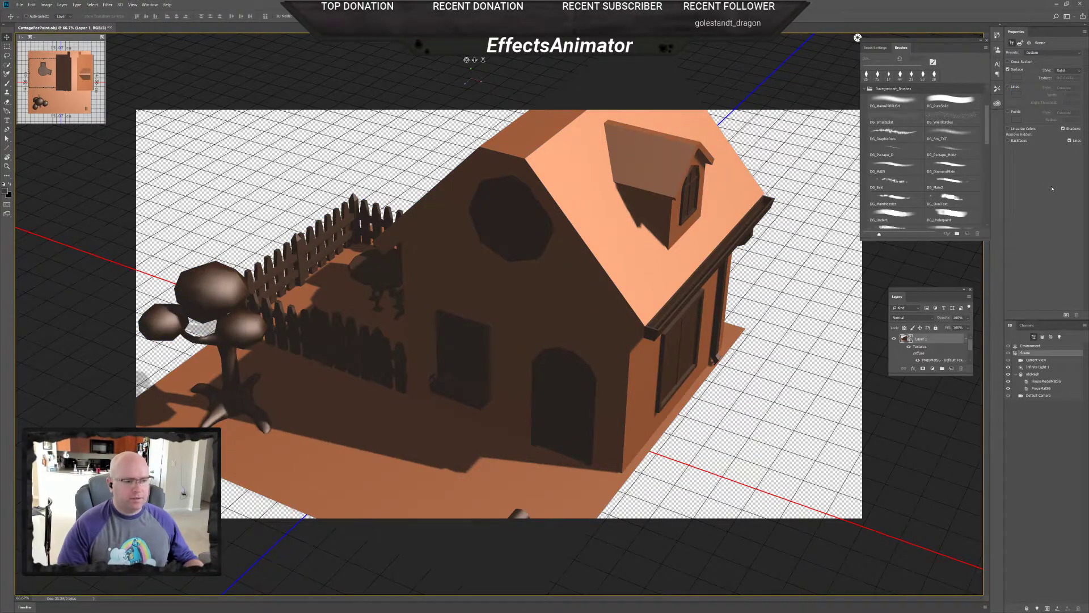
pyautogui.click(1008, 113)
pyautogui.click(1009, 113)
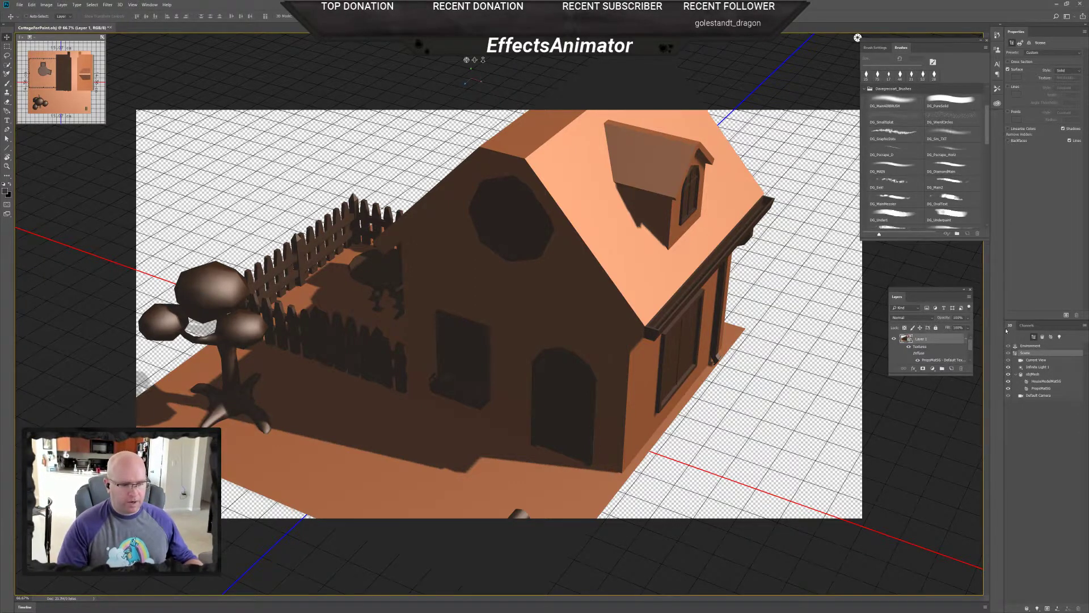
# - Examine the Environment settings while orbiting around the cottage's front, and select the Current View camera
pyautogui.click(1033, 346)
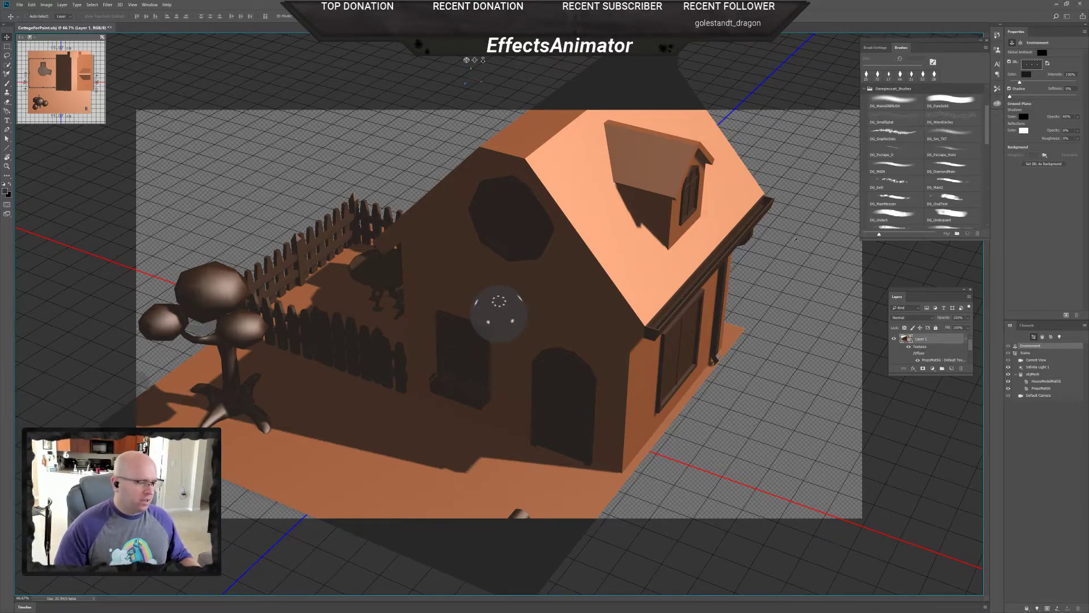
pyautogui.moveTo(467, 59); pyautogui.dragTo(466, 60)
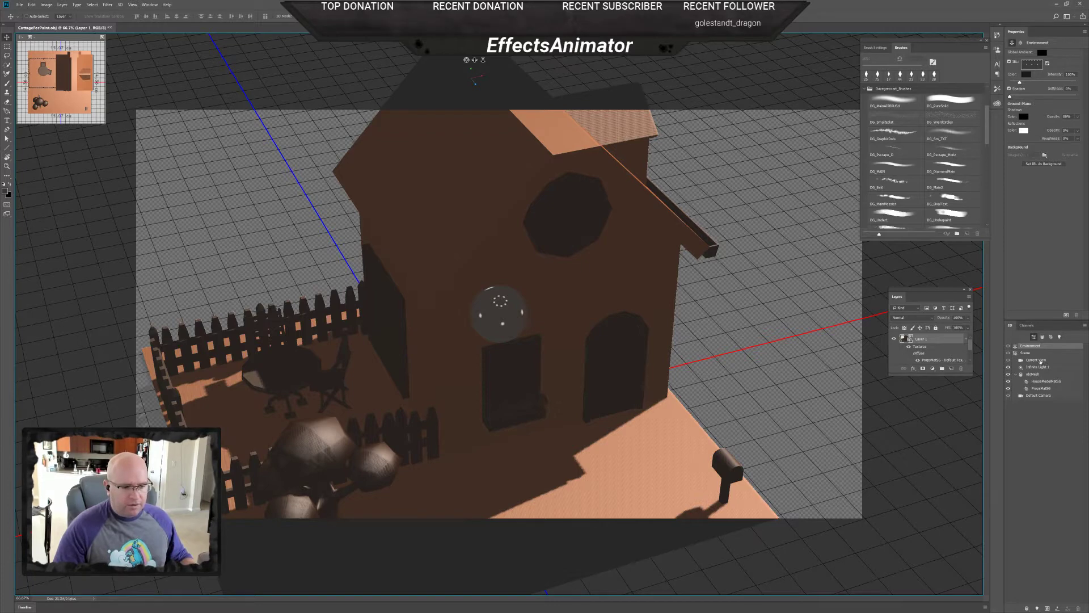
pyautogui.click(1037, 361)
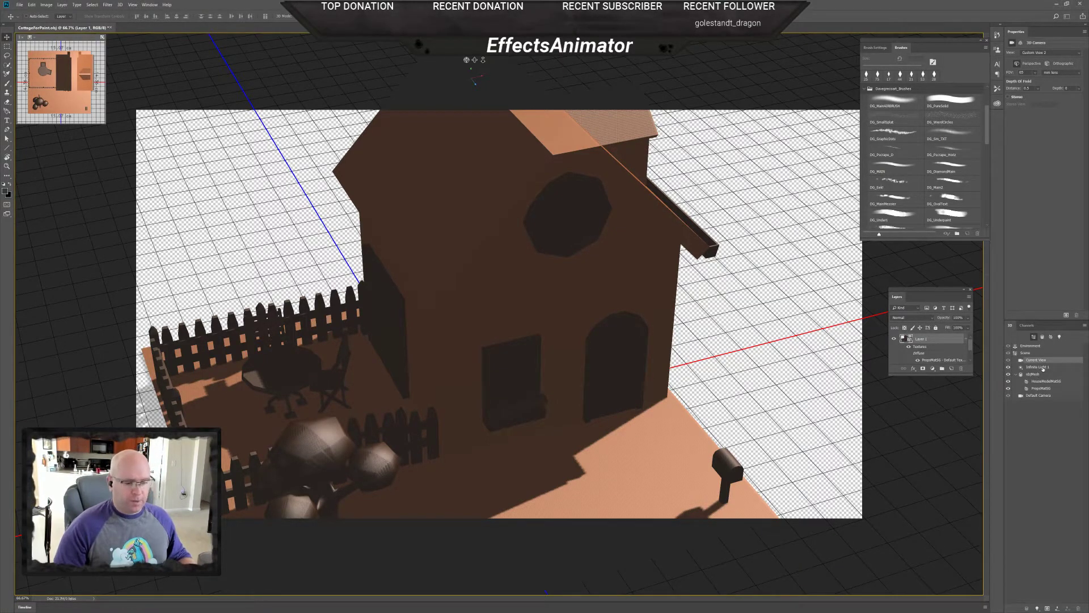
# - Examine the infinite light and the mesh, toggling visibility of the whole mesh and the house material off and on
pyautogui.click(1038, 367)
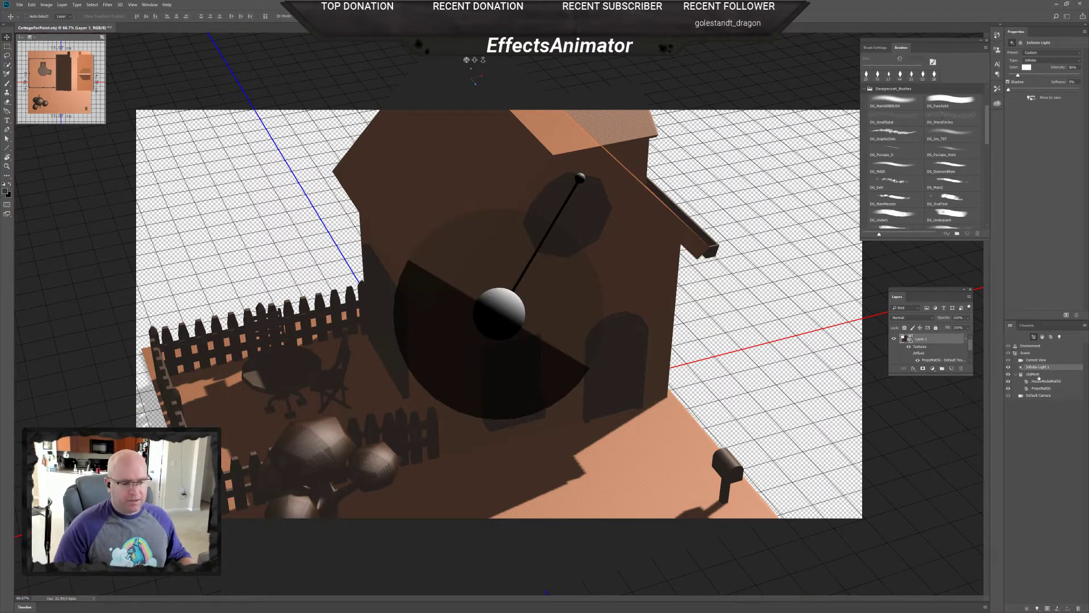
pyautogui.click(1038, 375)
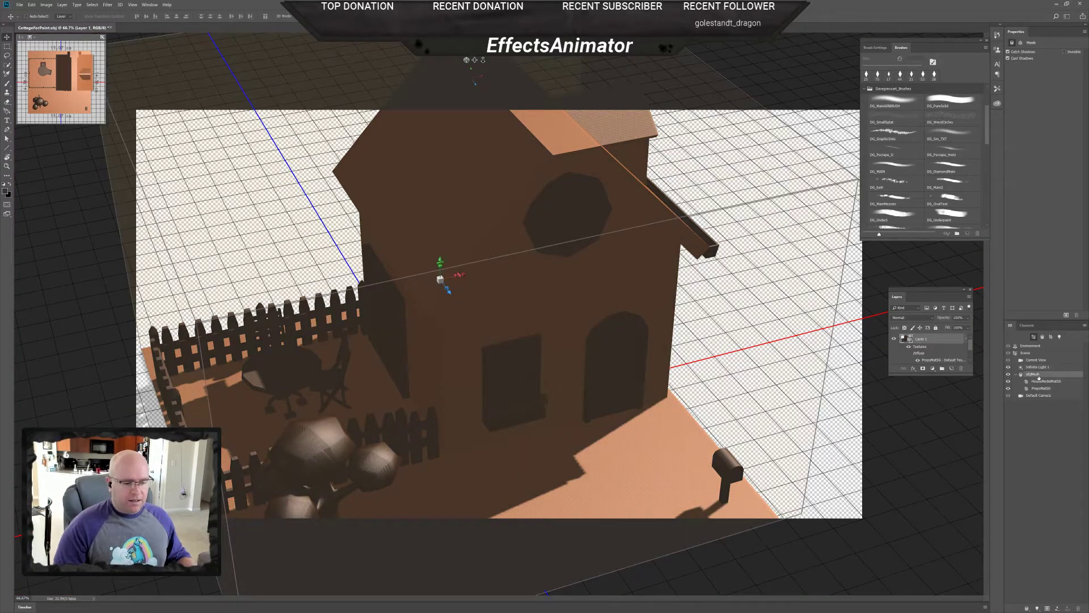
pyautogui.click(1008, 374)
pyautogui.click(1008, 375)
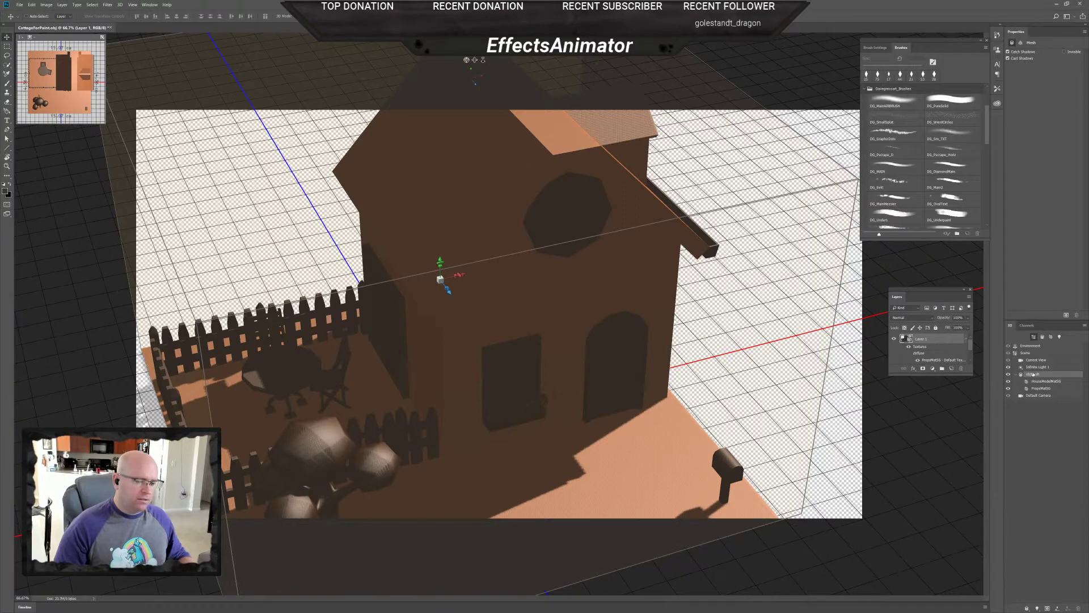
pyautogui.click(1008, 381)
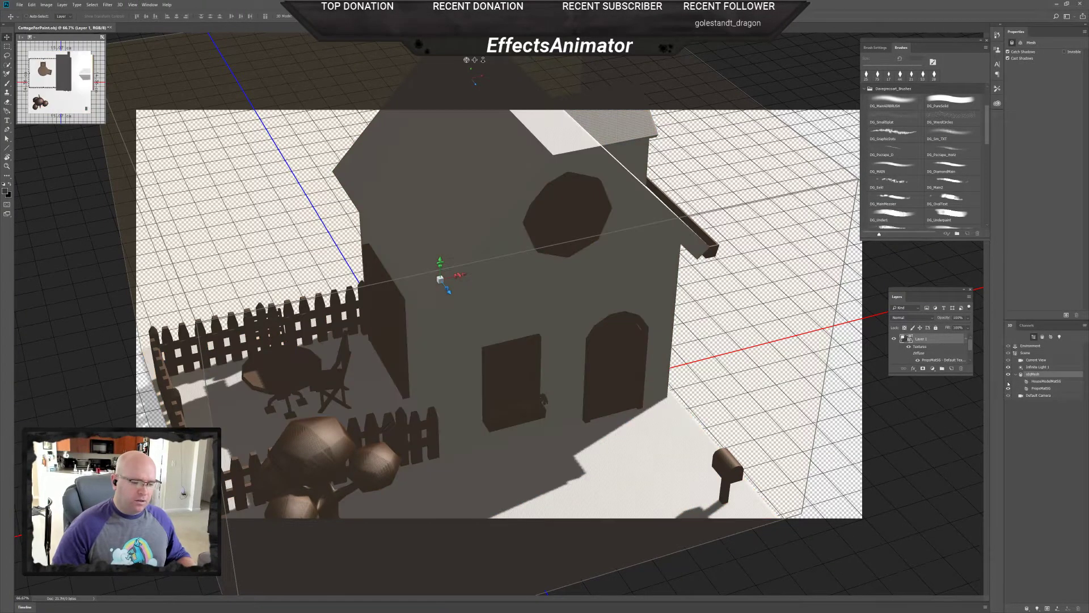
pyautogui.click(1008, 382)
# - Compare which parts of the model the house and props materials cover, switching the props material off and on
pyautogui.click(1034, 382)
pyautogui.click(1039, 388)
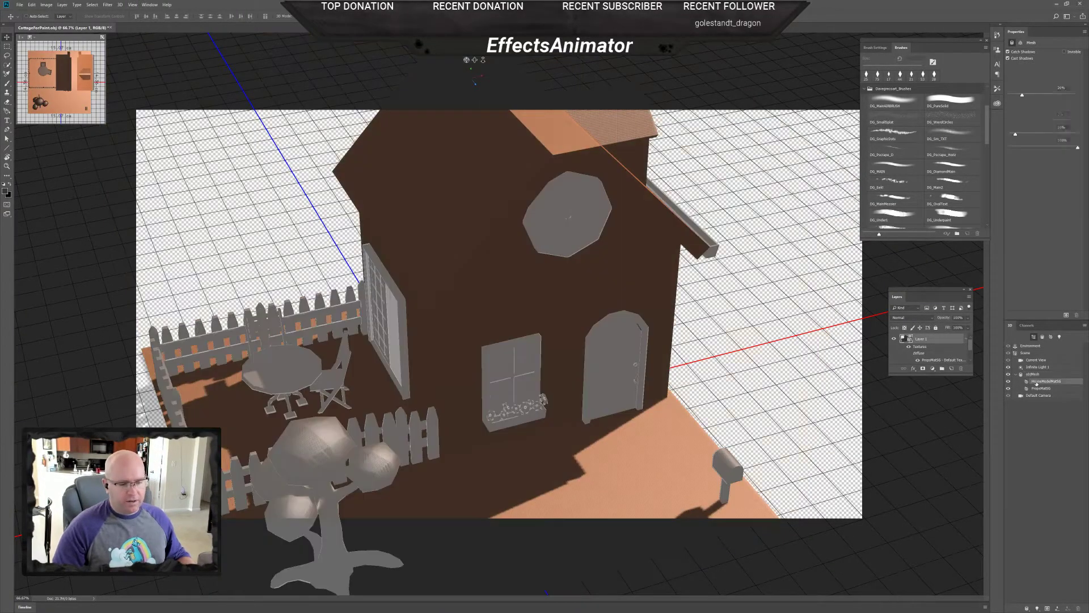
pyautogui.click(1040, 382)
pyautogui.click(1040, 389)
pyautogui.click(1044, 381)
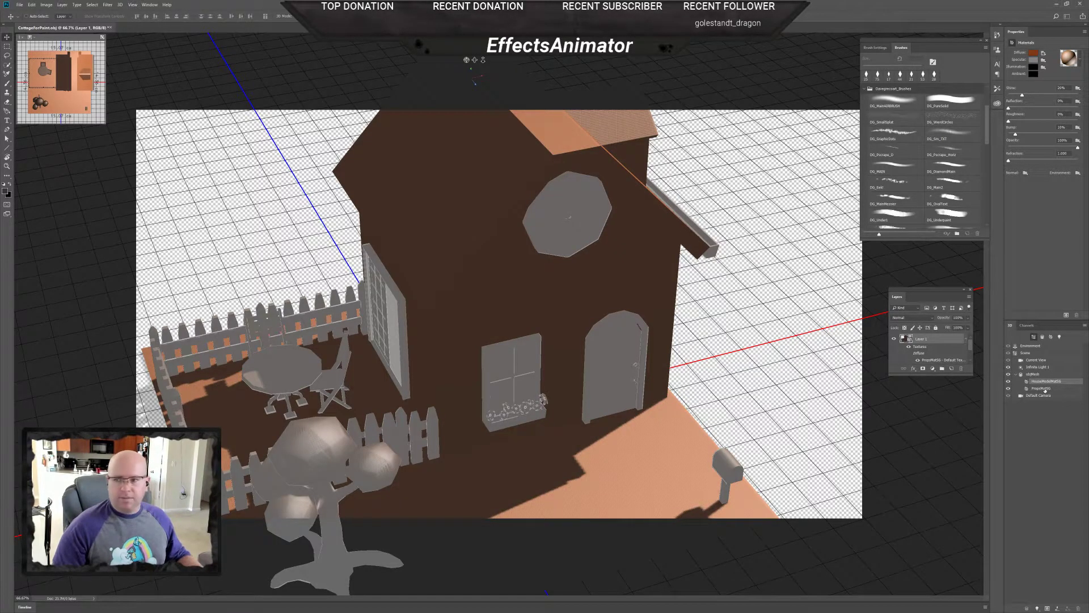
pyautogui.click(1043, 389)
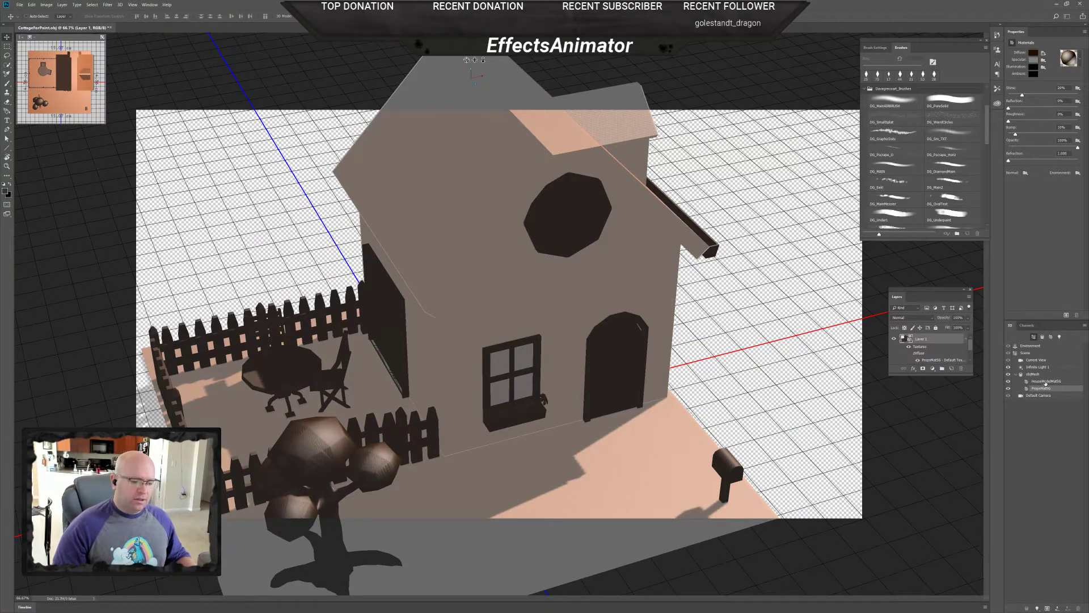
pyautogui.click(1046, 382)
pyautogui.click(1042, 389)
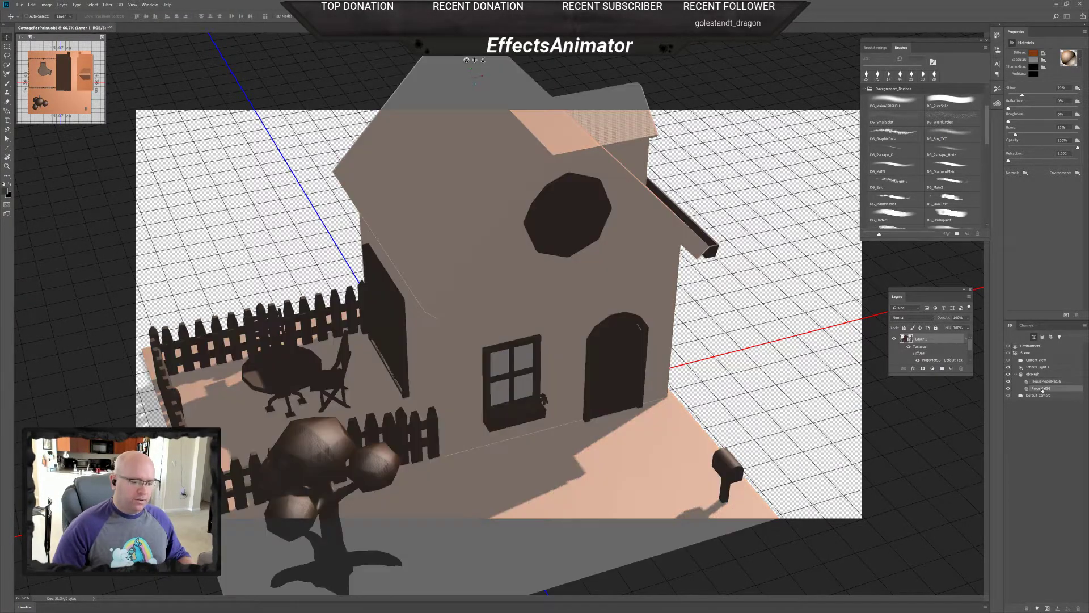
pyautogui.click(1008, 389)
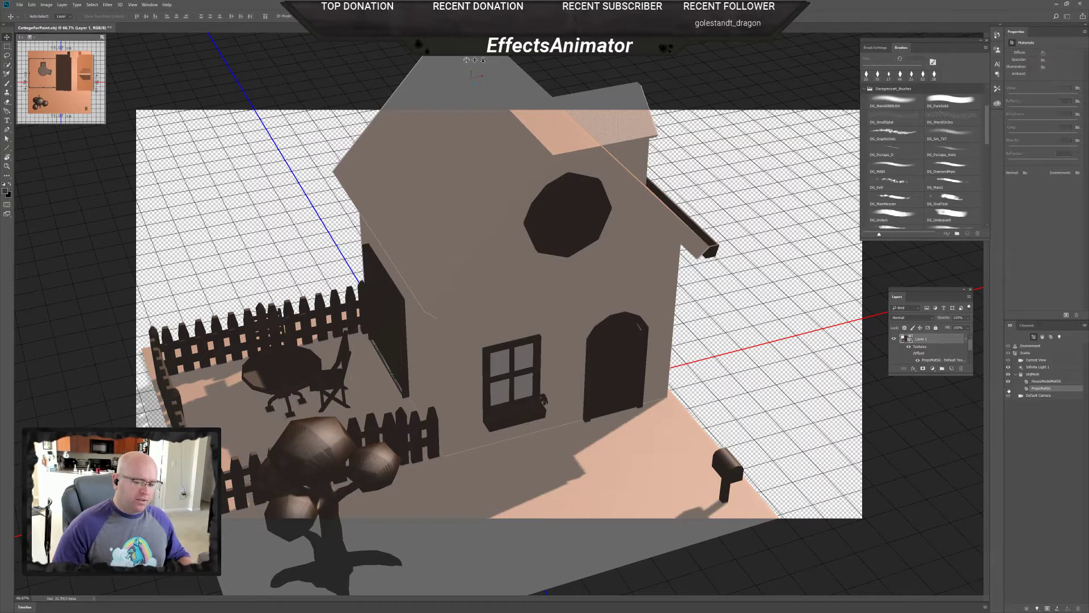
pyautogui.click(1008, 390)
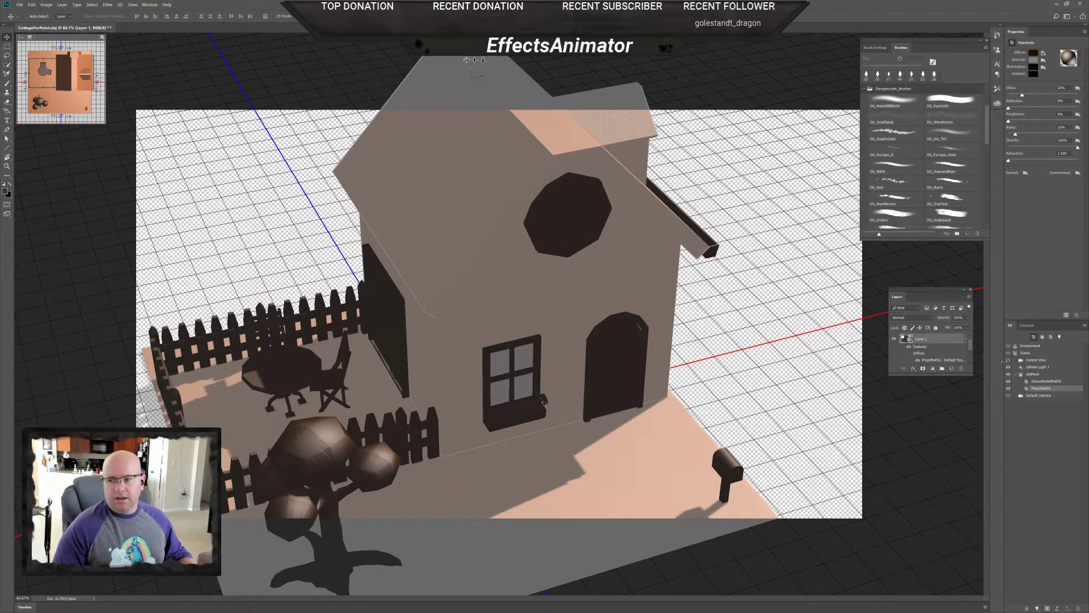
# - Set the house material's diffuse color to a lighter orange with RGB values 216, 116, 63
pyautogui.click(1033, 374)
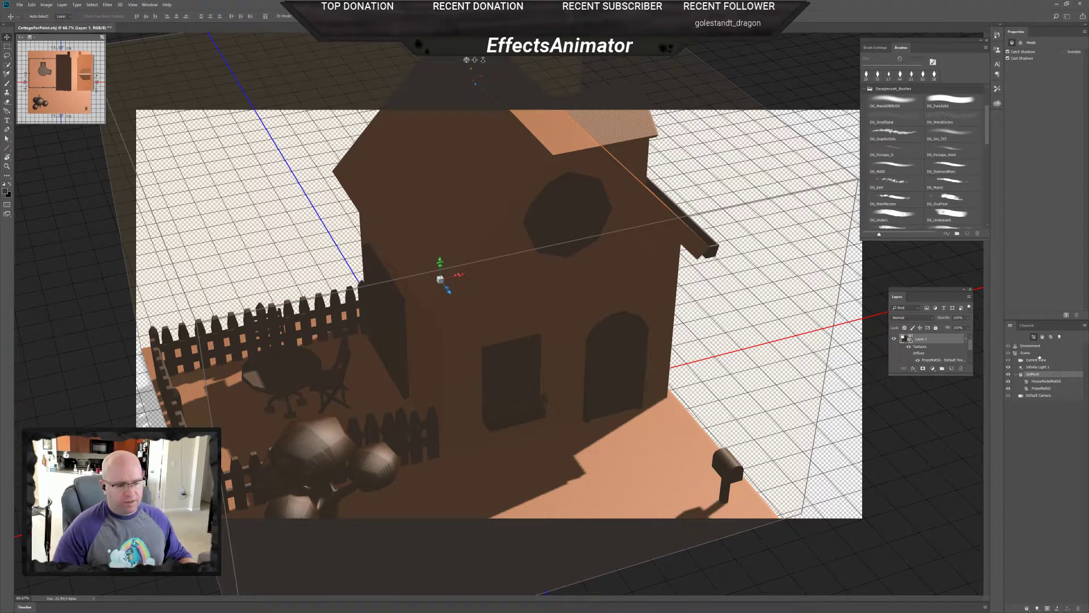
pyautogui.click(1041, 385)
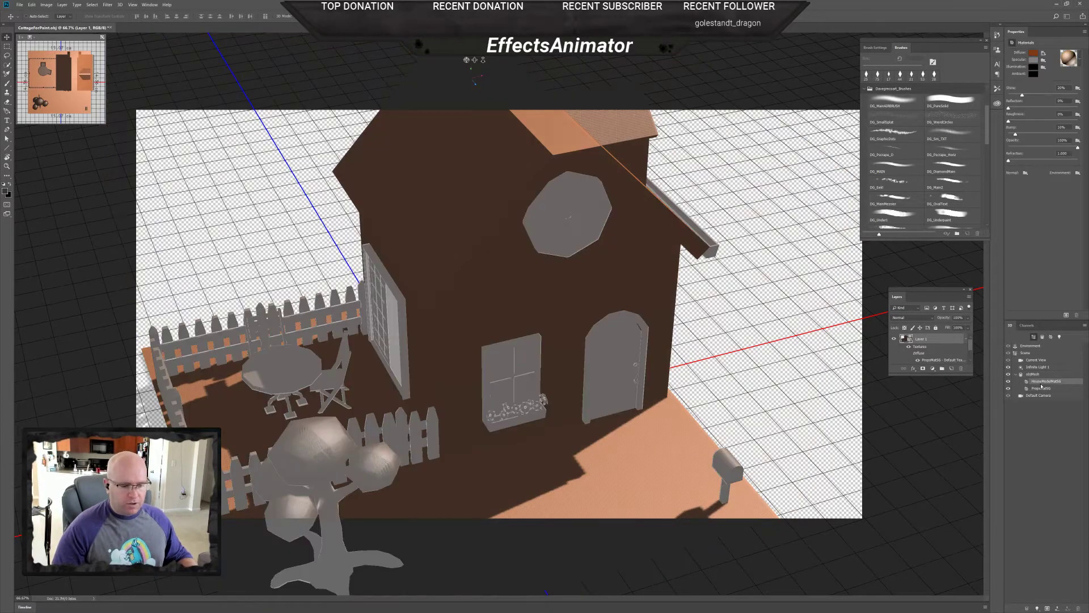
pyautogui.click(1041, 388)
pyautogui.click(1043, 381)
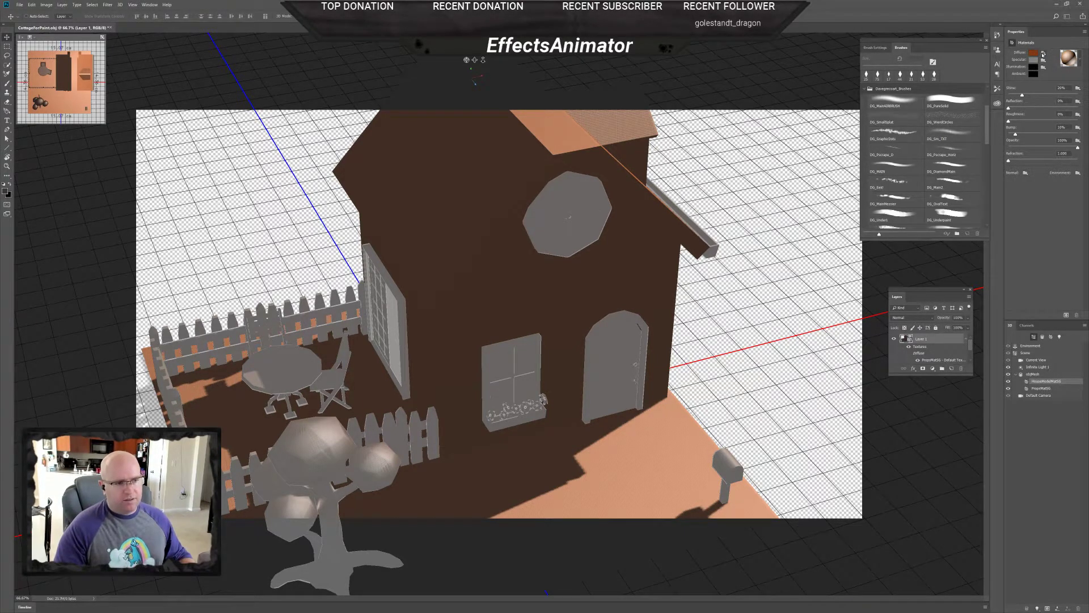
pyautogui.moveTo(1043, 53)
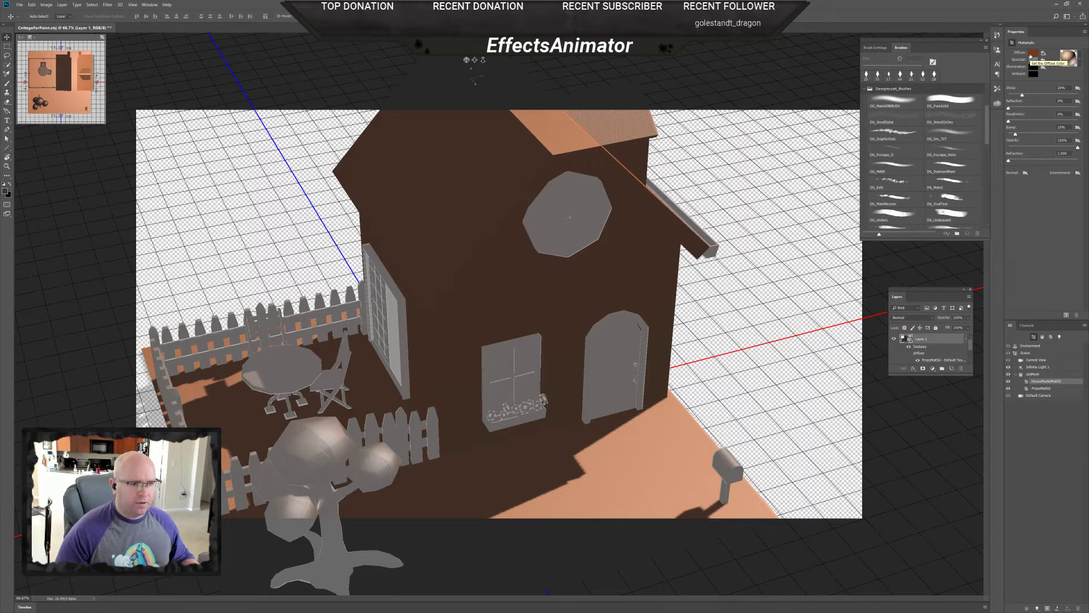
pyautogui.click(1032, 55)
pyautogui.click(758, 392)
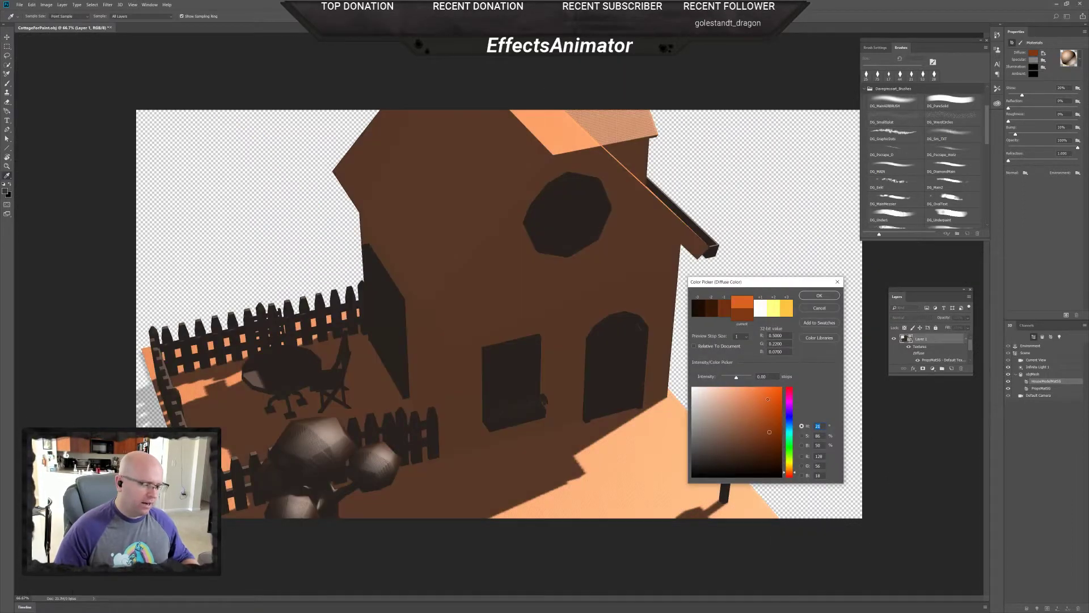
pyautogui.click(742, 418)
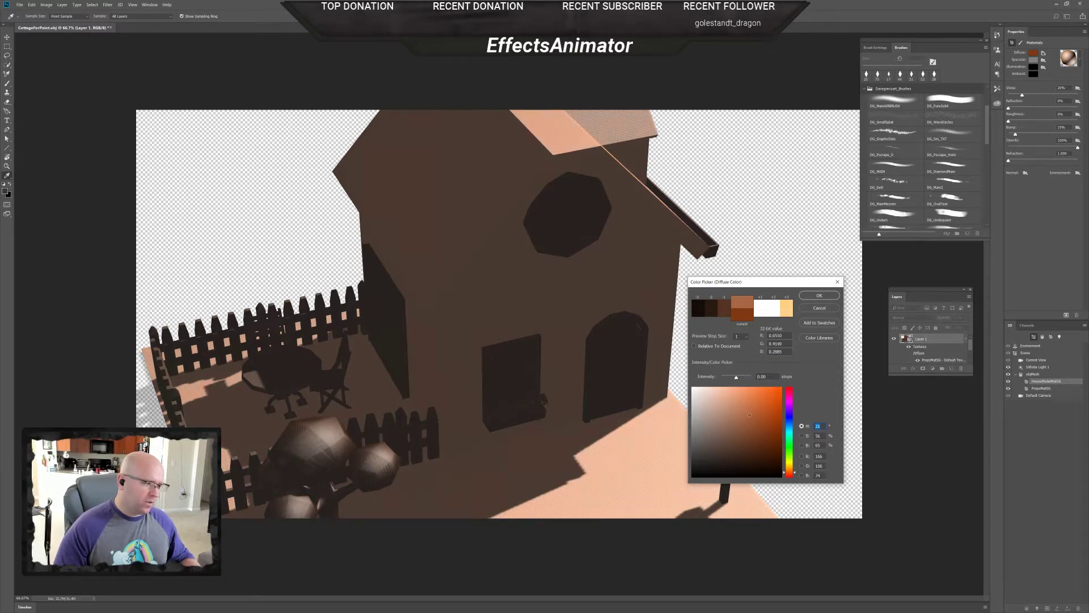
pyautogui.click(755, 400)
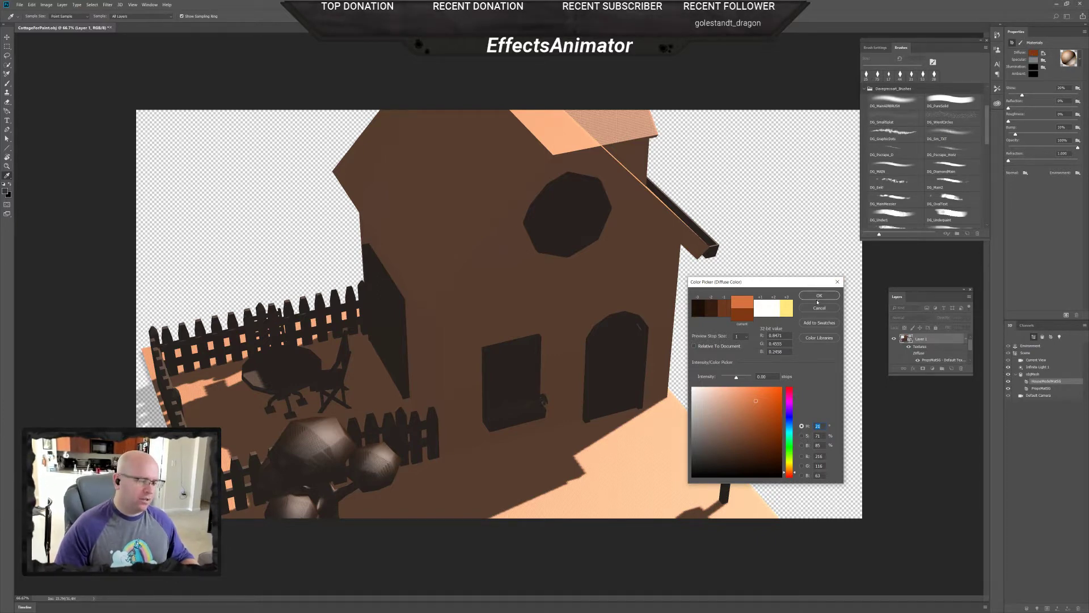
pyautogui.click(818, 295)
# - Open the house material's diffuse texture for editing and inspect its UV layout up close
pyautogui.click(1043, 52)
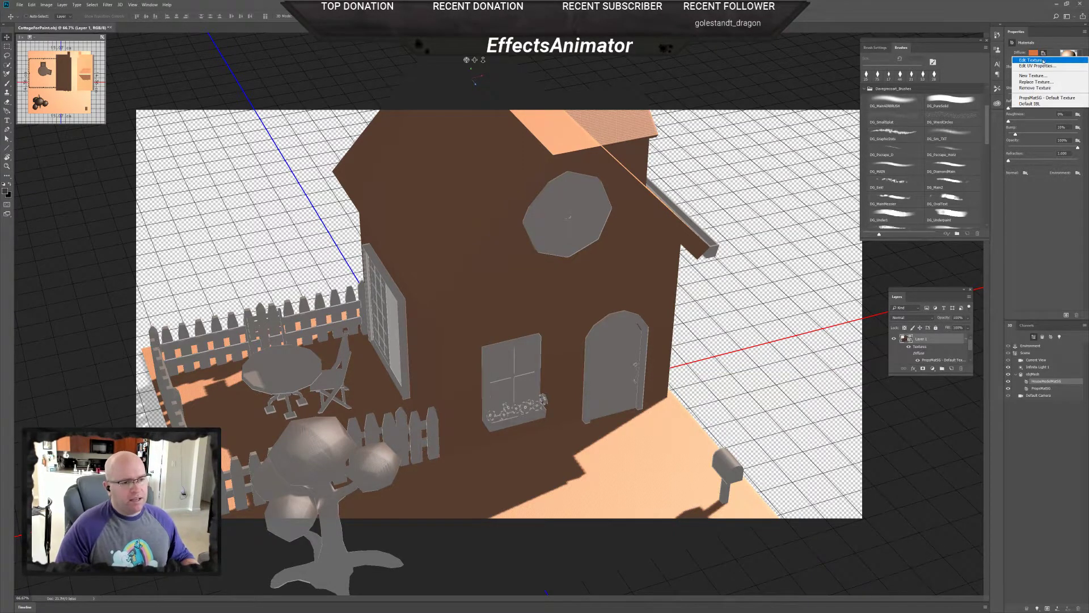
pyautogui.click(1043, 54)
pyautogui.click(1043, 53)
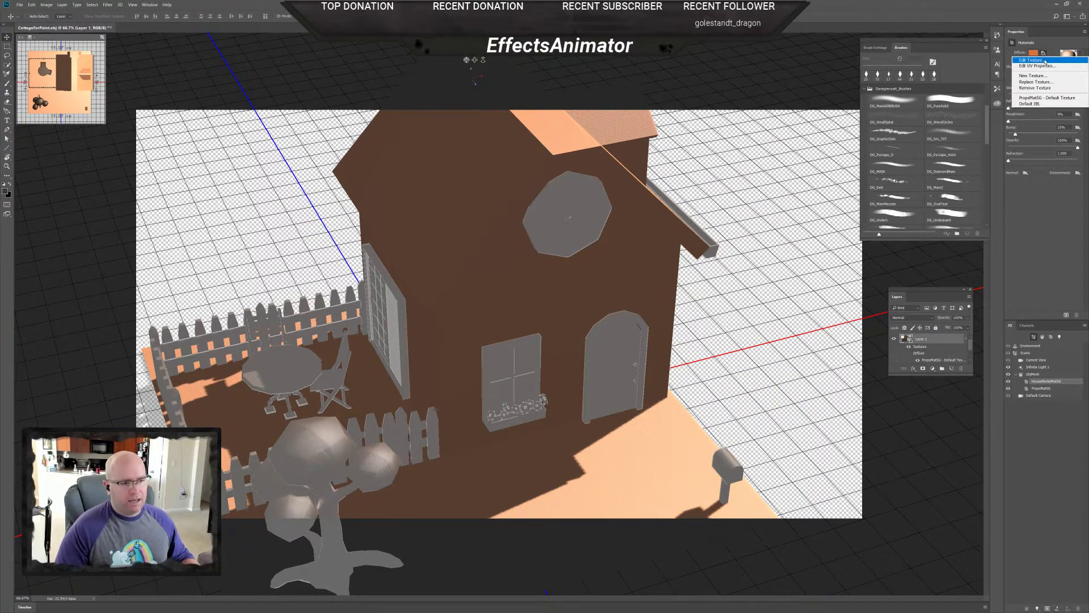
pyautogui.click(1045, 60)
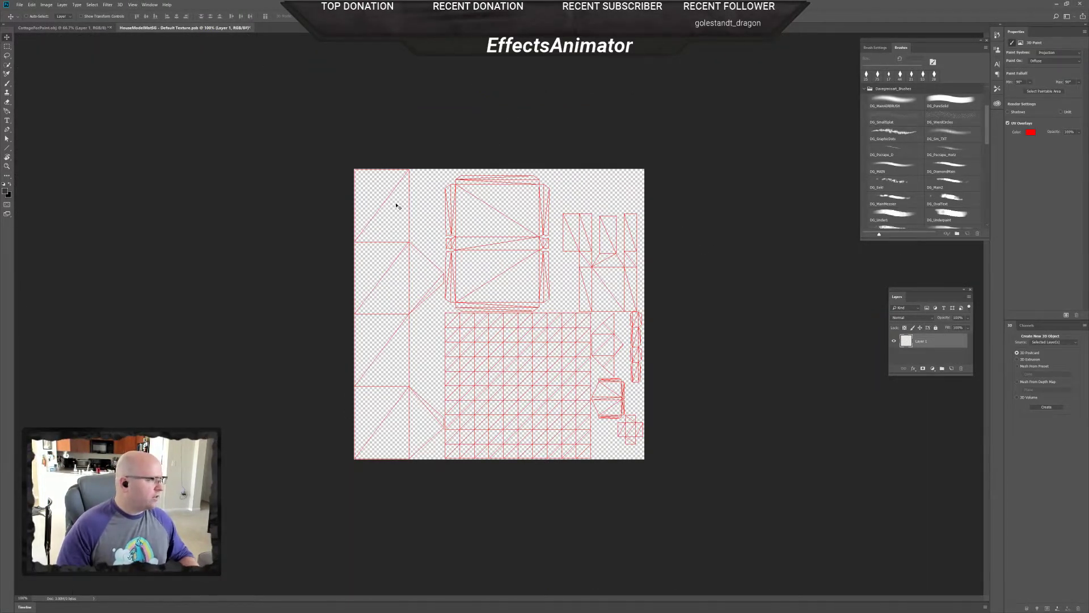
pyautogui.hotkey('ctrl', '+')
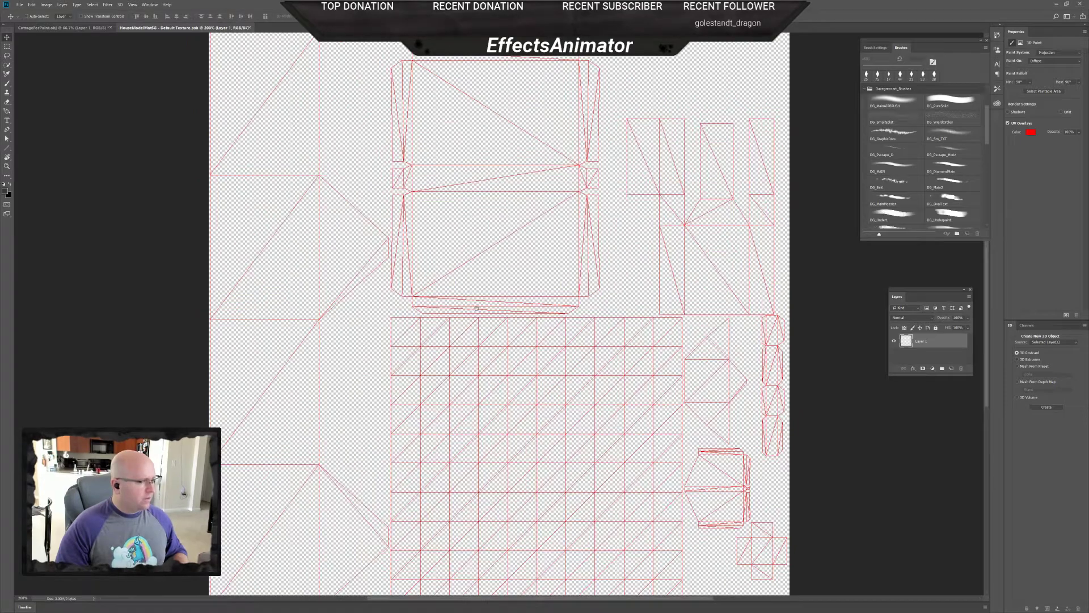
pyautogui.hotkey('ctrl', '-')
pyautogui.hotkey('ctrl', '-')
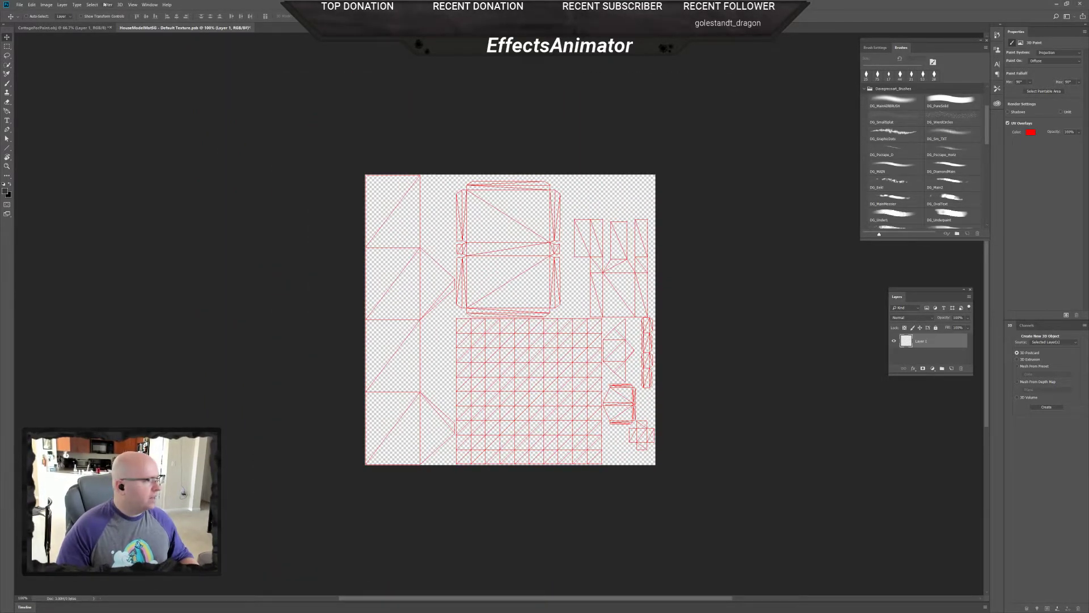
# - Float the house texture and cottage documents in separate windows and arrange them side by side, with the cottage at 50% zoom
pyautogui.click(97, 28)
pyautogui.click(152, 28)
pyautogui.click(97, 28)
pyautogui.click(153, 28)
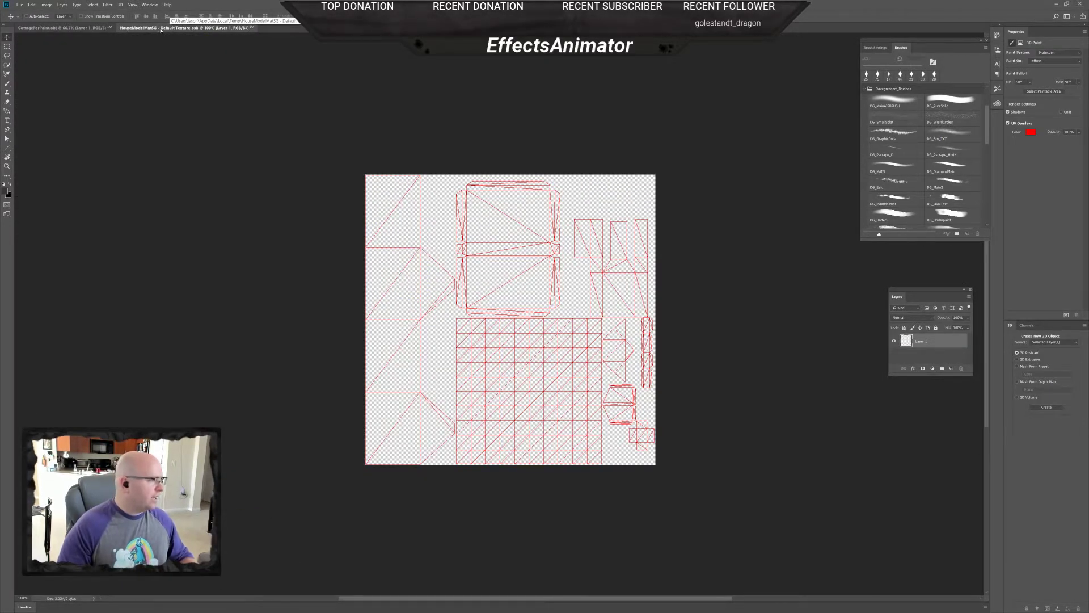
pyautogui.moveTo(167, 29); pyautogui.dragTo(851, 292)
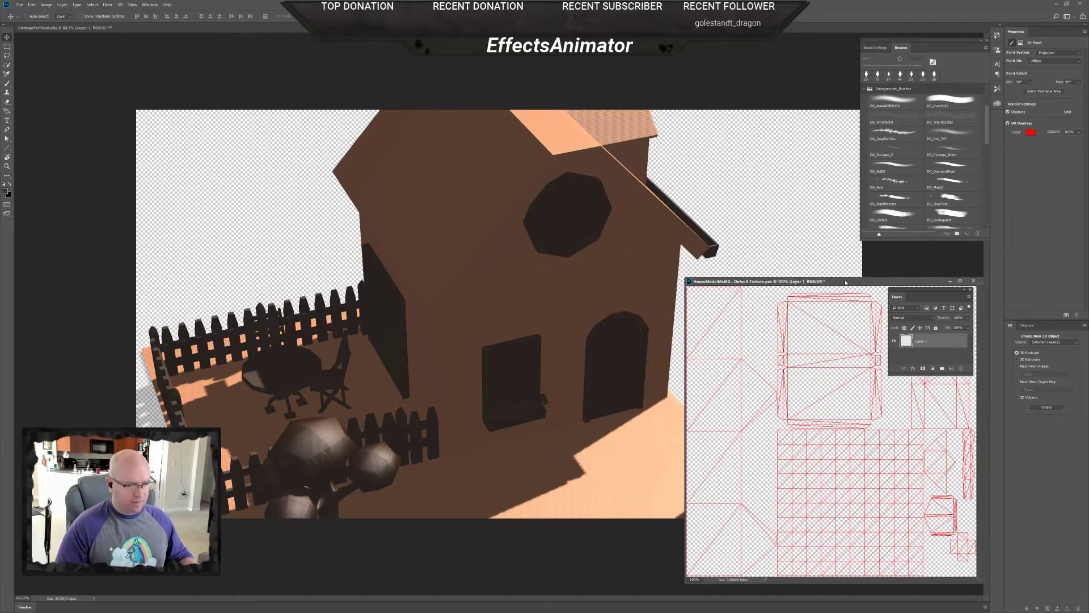
pyautogui.moveTo(89, 26); pyautogui.dragTo(86, 56)
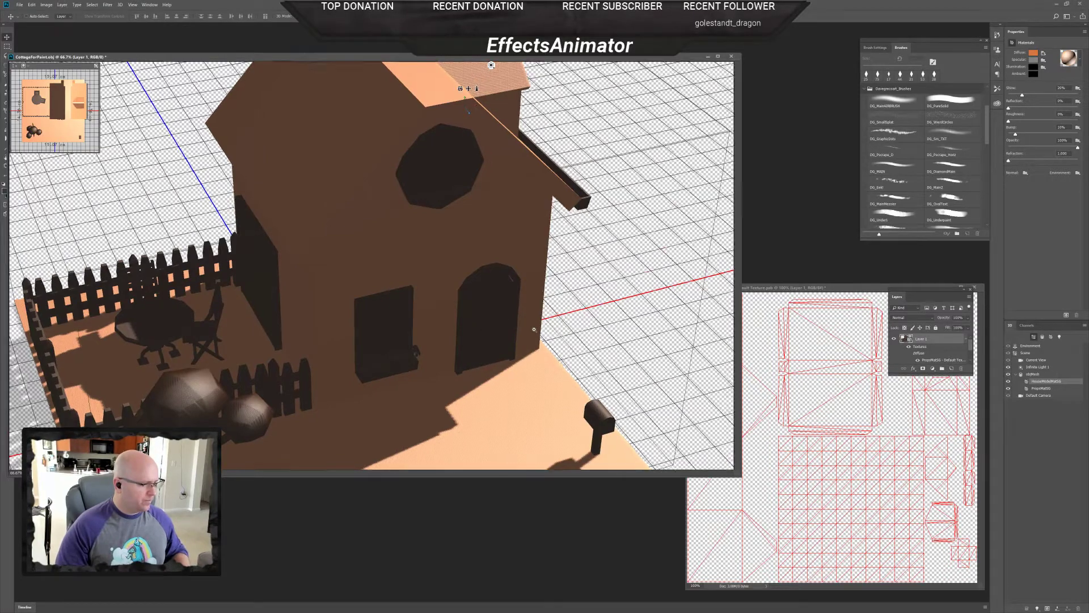
pyautogui.hotkey('ctrl', '-')
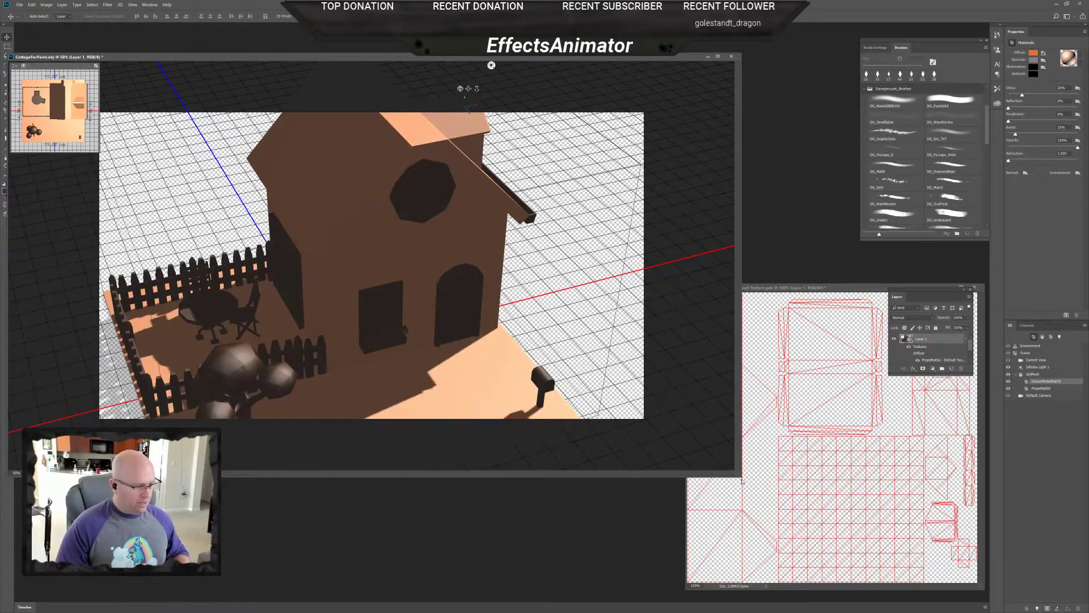
pyautogui.moveTo(739, 475); pyautogui.dragTo(595, 414)
pyautogui.moveTo(399, 64); pyautogui.dragTo(448, 161)
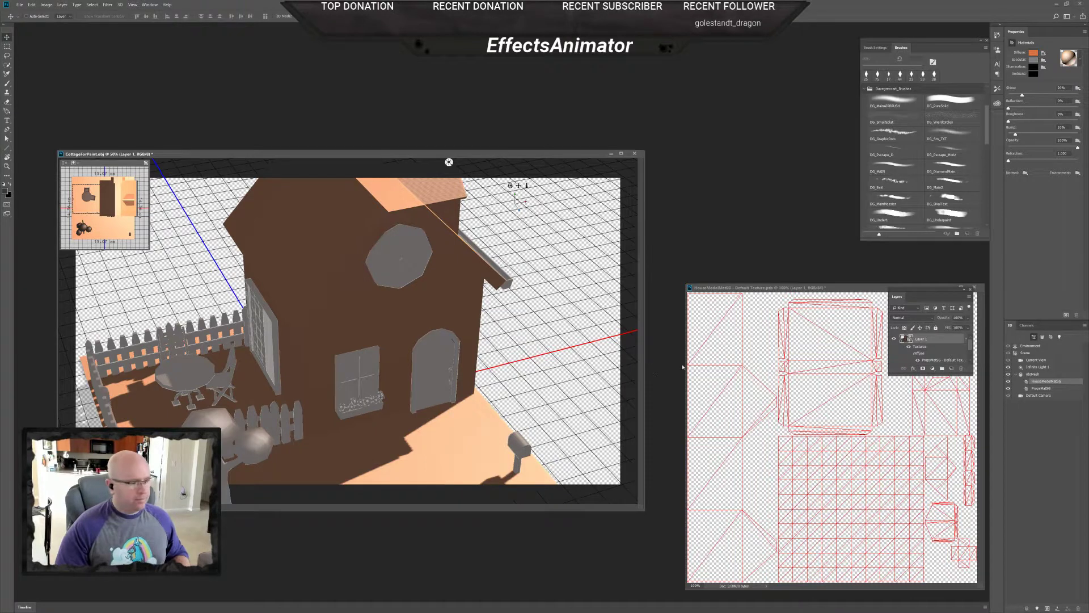
pyautogui.moveTo(686, 286); pyautogui.dragTo(671, 271)
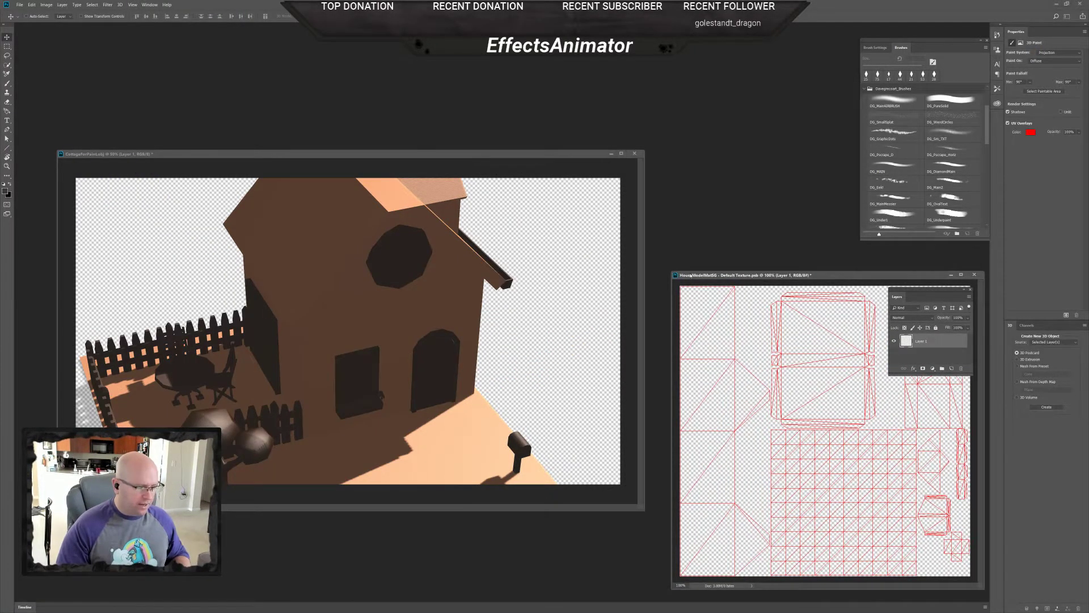
# - Move the Layers panel clear of the texture window, enlarge it, and show the cottage document's layers in it
pyautogui.moveTo(920, 288)
pyautogui.mouseDown()
pyautogui.moveTo(804, 125)
pyautogui.moveTo(795, 56)
pyautogui.mouseUp()
pyautogui.moveTo(844, 133); pyautogui.dragTo(859, 187)
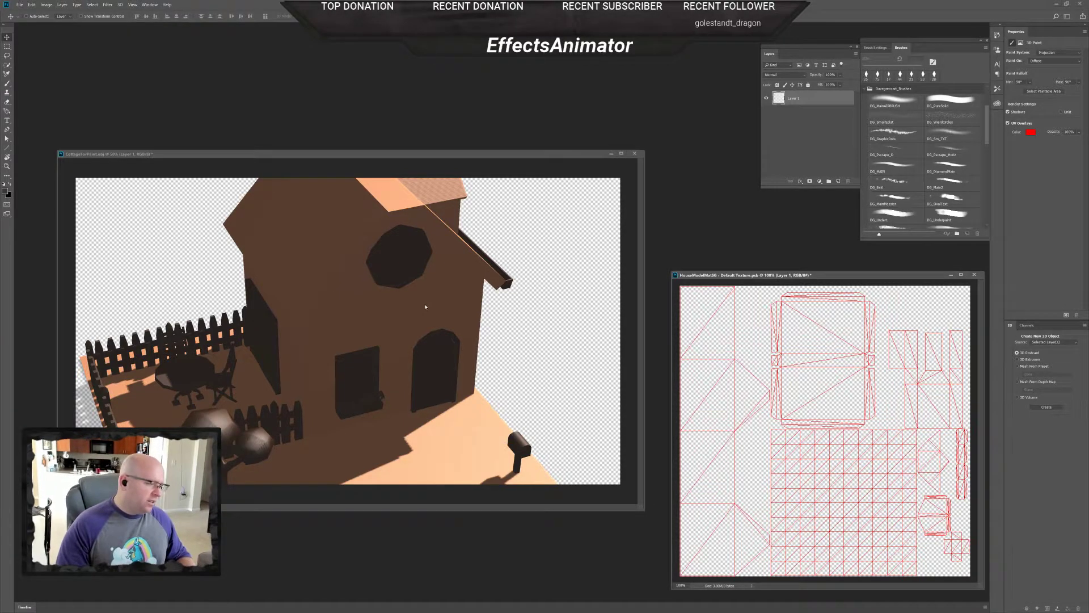
pyautogui.click(550, 152)
pyautogui.moveTo(812, 51); pyautogui.dragTo(792, 57)
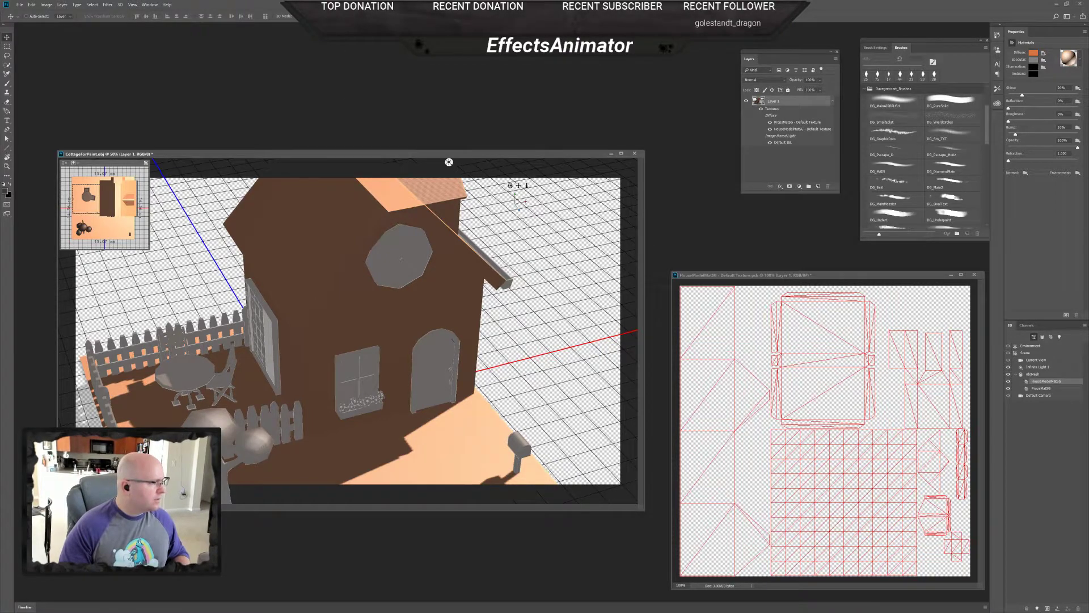
# - Fine-tune the placement of the Layers and Brushes panels and of the texture and cottage windows
pyautogui.moveTo(498, 241); pyautogui.dragTo(555, 225)
pyautogui.moveTo(814, 54)
pyautogui.mouseDown()
pyautogui.moveTo(613, 118)
pyautogui.moveTo(819, 65)
pyautogui.mouseUp()
pyautogui.moveTo(914, 42)
pyautogui.mouseDown()
pyautogui.moveTo(789, 161)
pyautogui.moveTo(921, 56)
pyautogui.mouseUp()
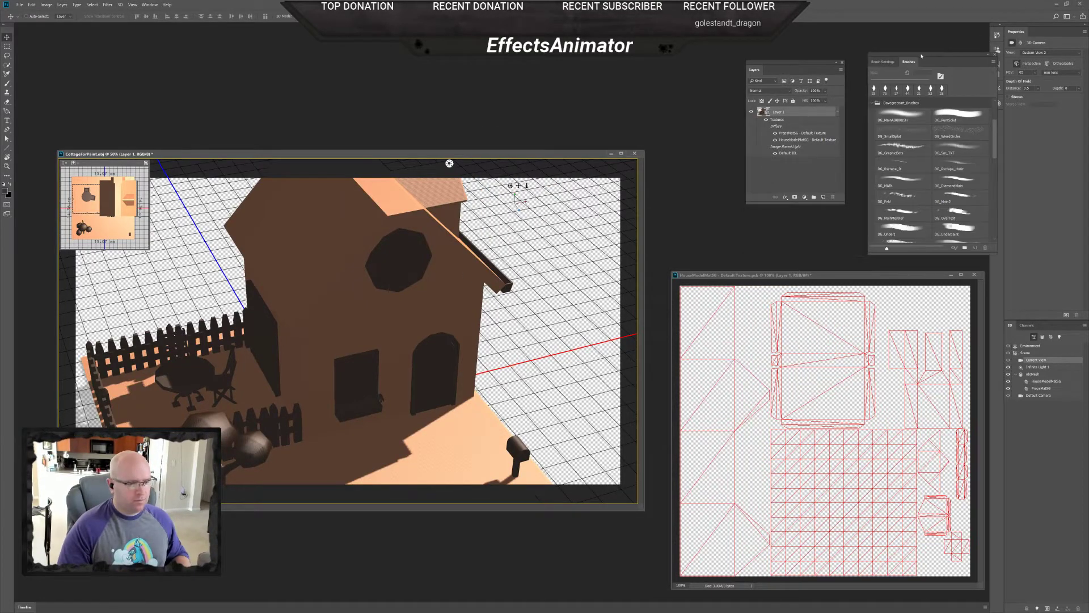
pyautogui.moveTo(826, 274)
pyautogui.mouseDown()
pyautogui.moveTo(824, 236)
pyautogui.moveTo(833, 272)
pyautogui.mouseUp()
pyautogui.moveTo(548, 154); pyautogui.dragTo(559, 187)
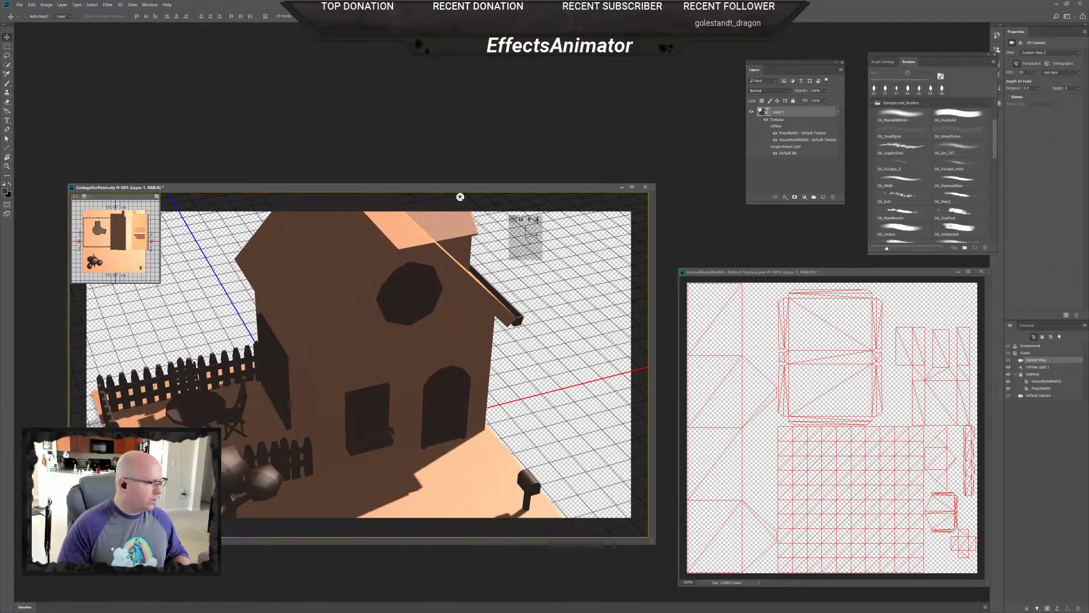
# - Orbit the cottage to a lower front view and set the environment's IBL as the scene background
pyautogui.moveTo(526, 229); pyautogui.dragTo(629, 202)
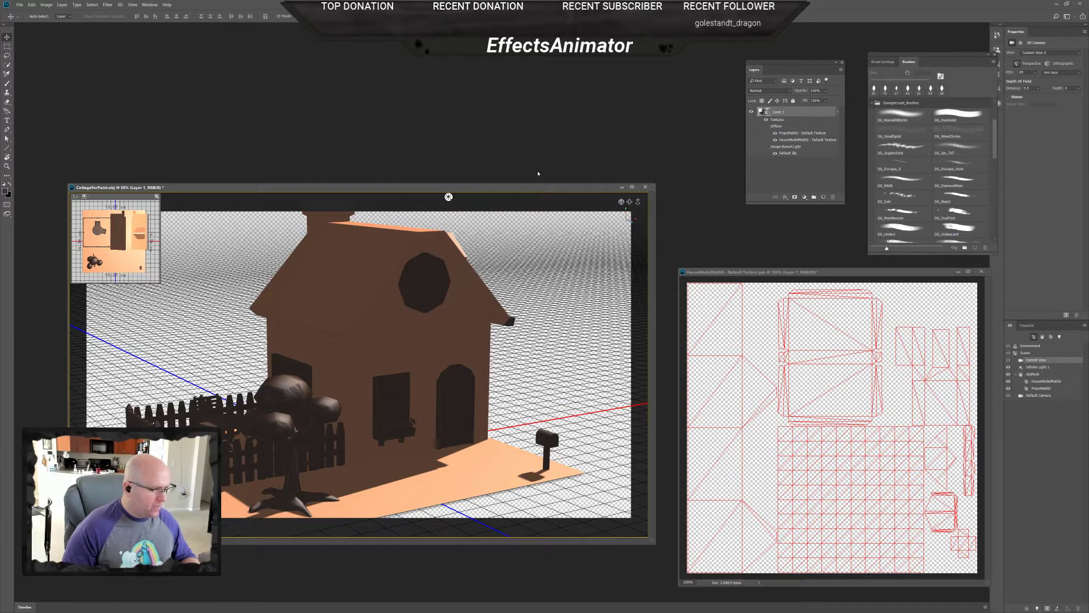
pyautogui.click(1032, 347)
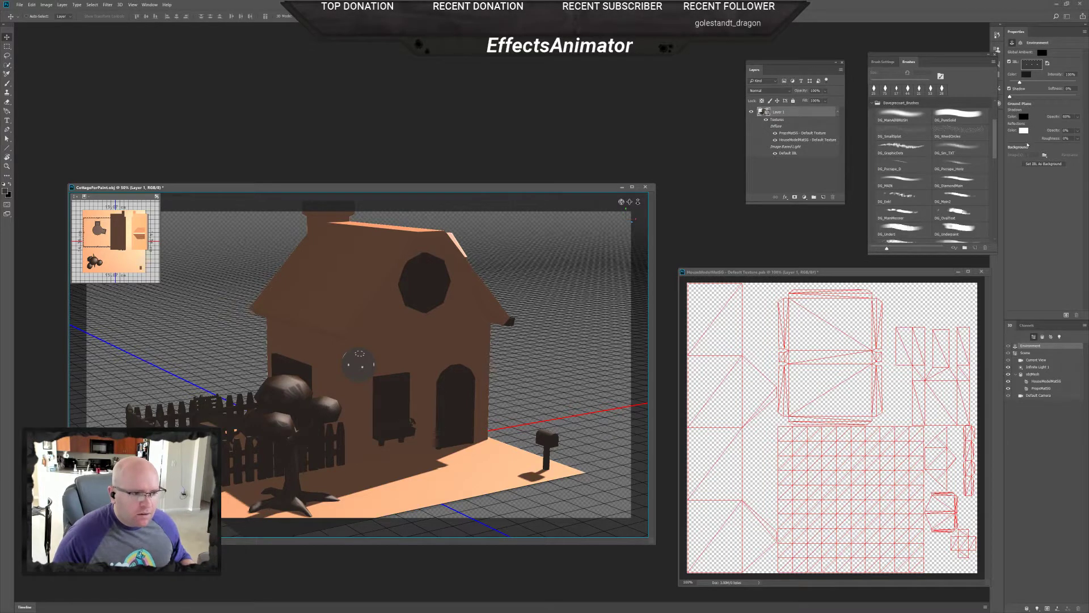
pyautogui.click(1042, 164)
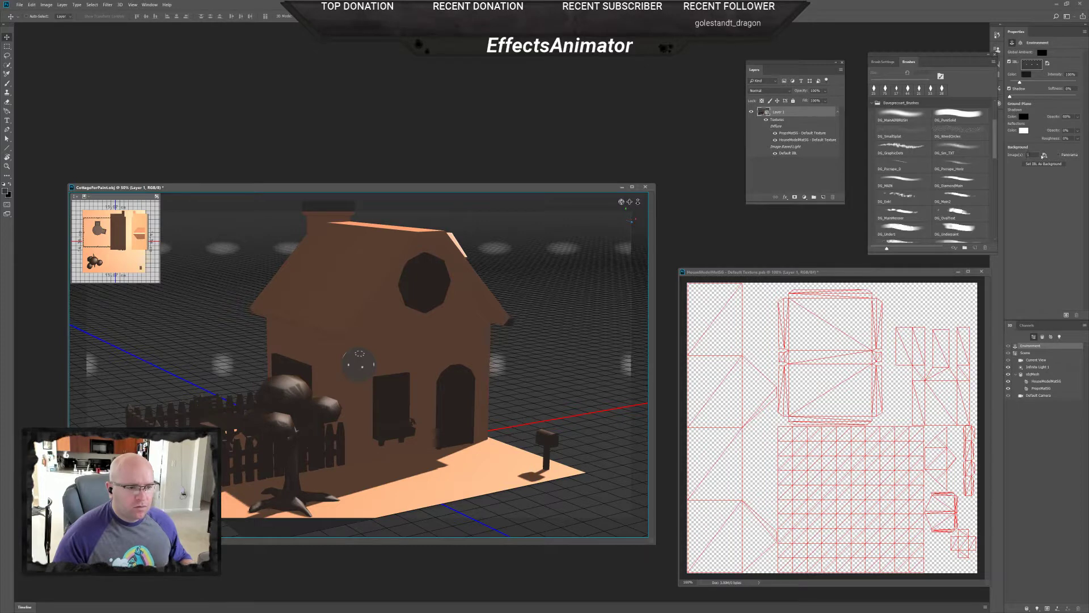
# - Try displaying the environment's background image as a panorama and revert it
pyautogui.click(1045, 155)
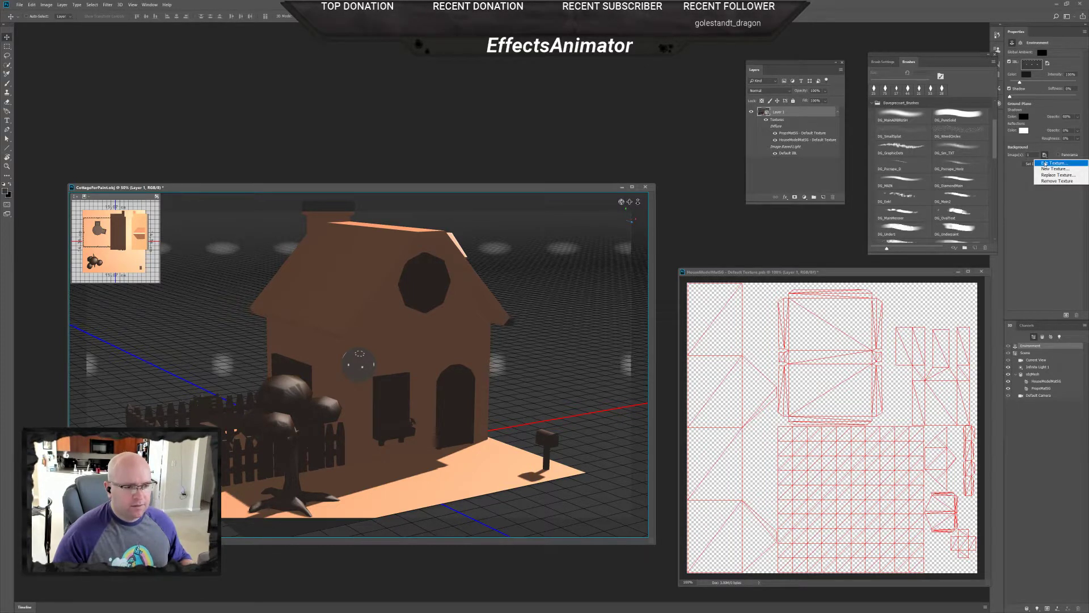
pyautogui.click(1031, 169)
pyautogui.click(1058, 155)
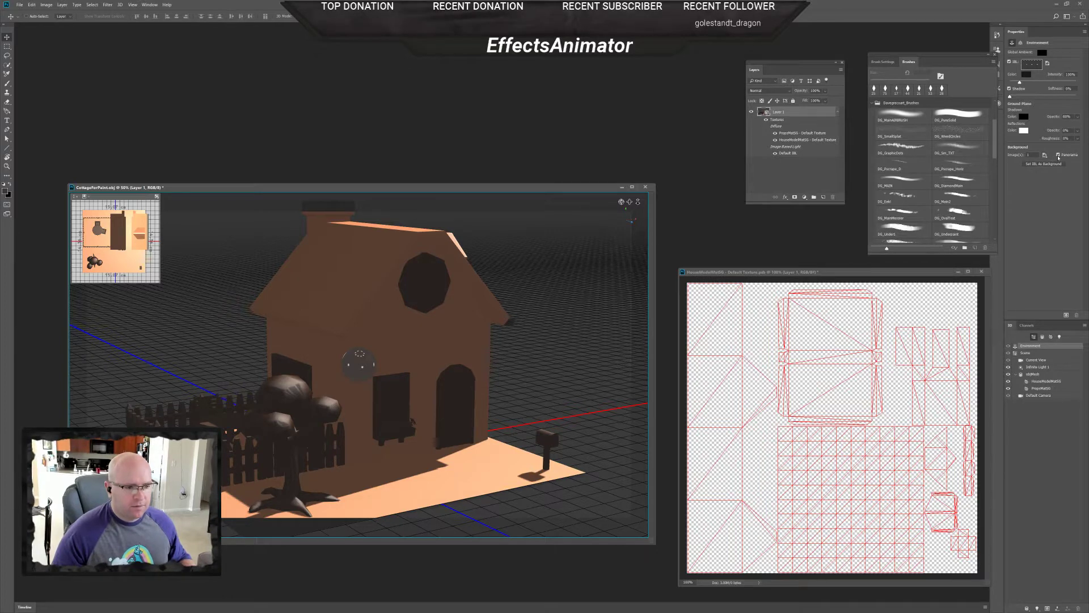
pyautogui.click(1058, 155)
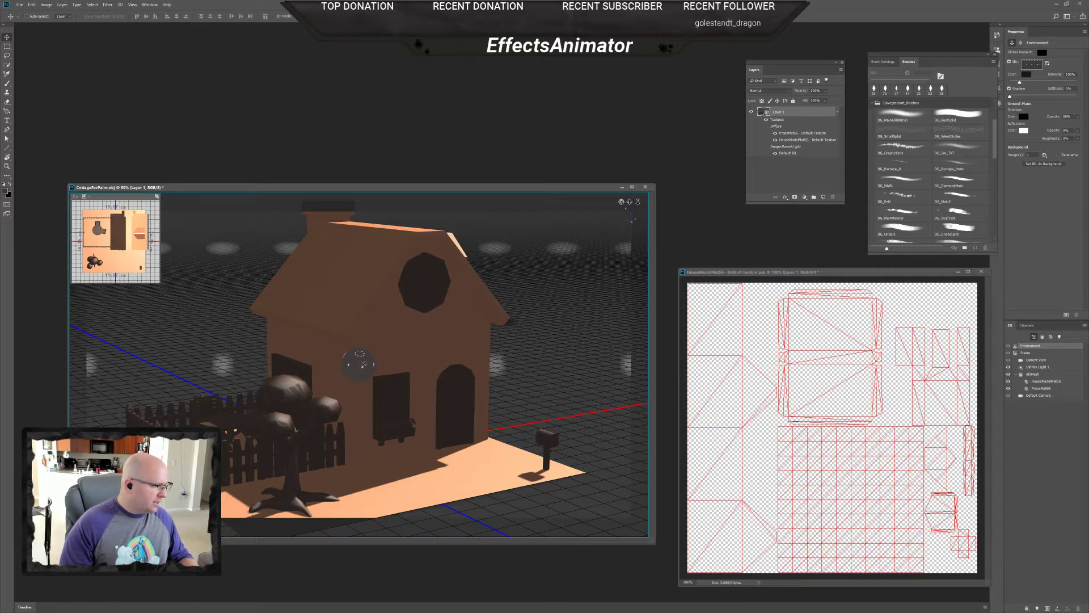
# - Orbit the cottage to a higher front view and move its window farther from the texture window
pyautogui.moveTo(521, 330); pyautogui.dragTo(557, 343)
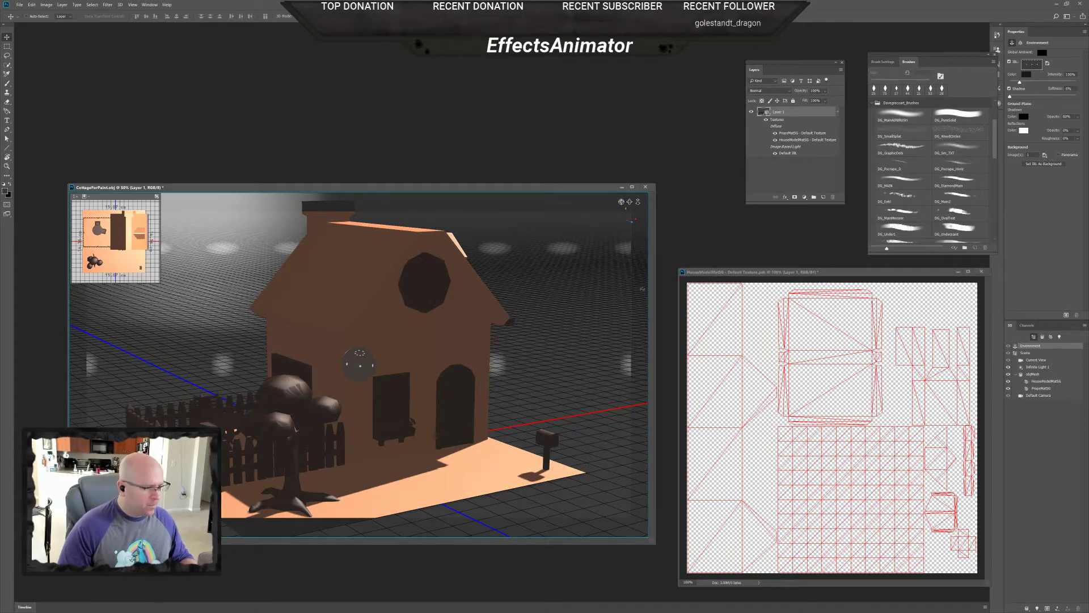
pyautogui.click(642, 288)
pyautogui.moveTo(594, 289); pyautogui.dragTo(596, 298)
pyautogui.moveTo(435, 196)
pyautogui.mouseDown()
pyautogui.moveTo(409, 194)
pyautogui.moveTo(452, 197)
pyautogui.mouseUp()
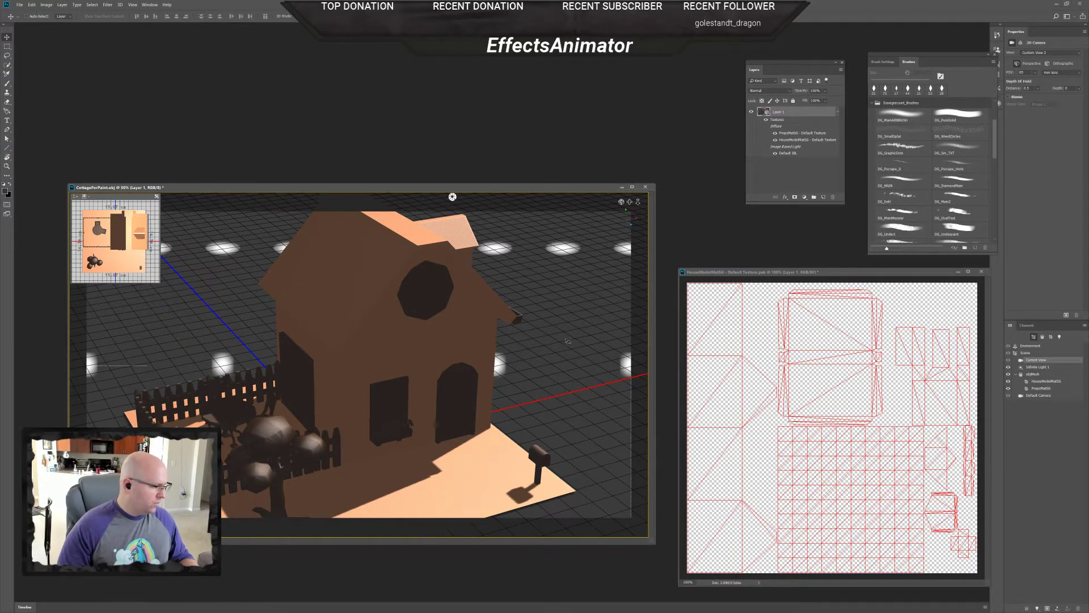
pyautogui.moveTo(499, 188); pyautogui.dragTo(457, 166)
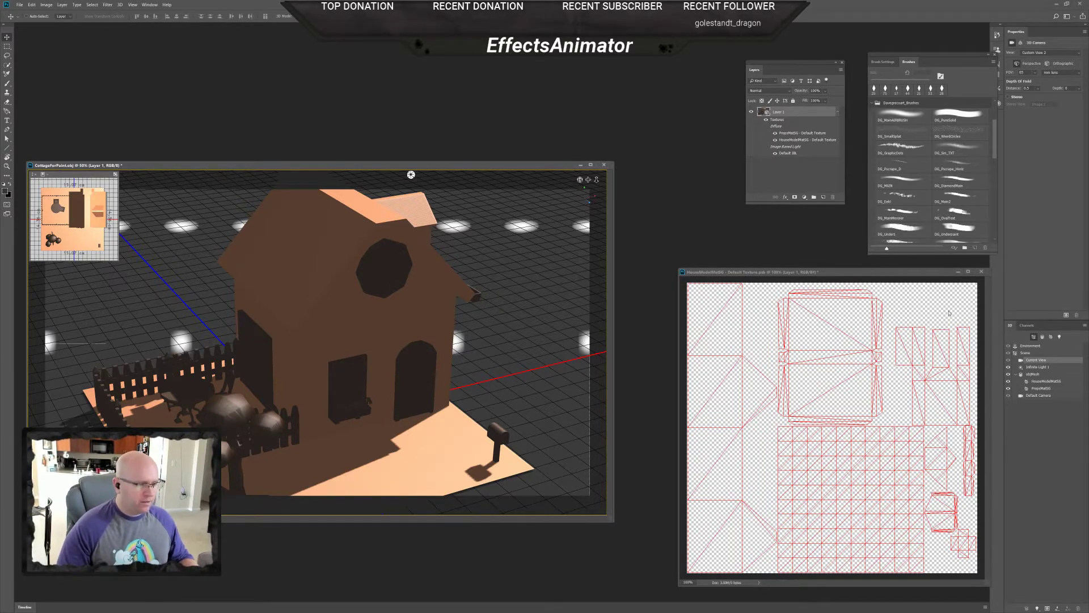
# - Open the diffuse texture of the PropsMatSG material for editing
pyautogui.click(1042, 388)
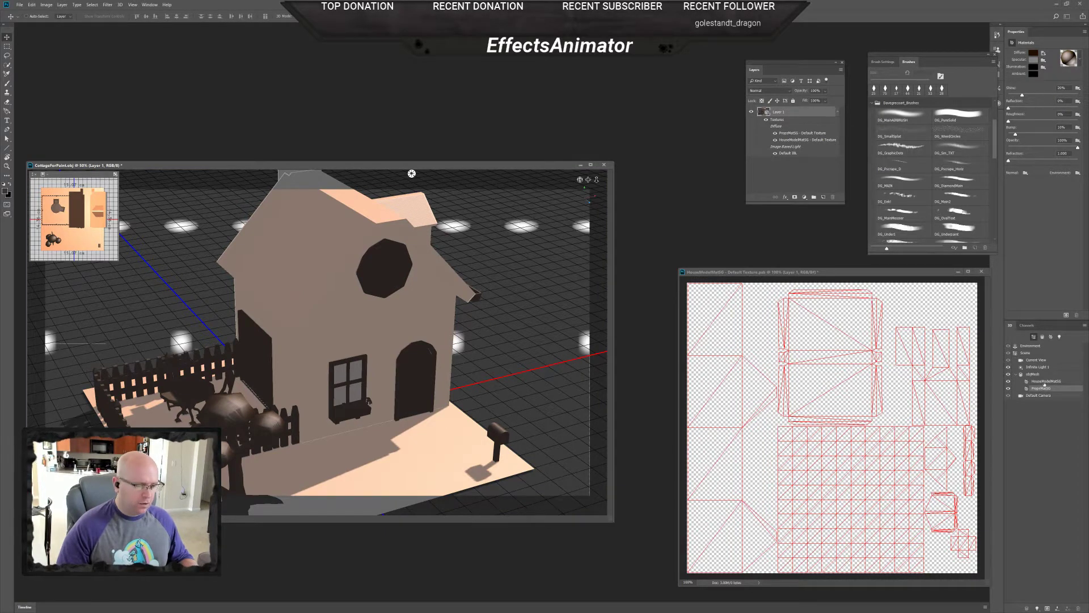
pyautogui.moveTo(944, 53); pyautogui.dragTo(937, 54)
pyautogui.click(1043, 55)
pyautogui.click(1029, 64)
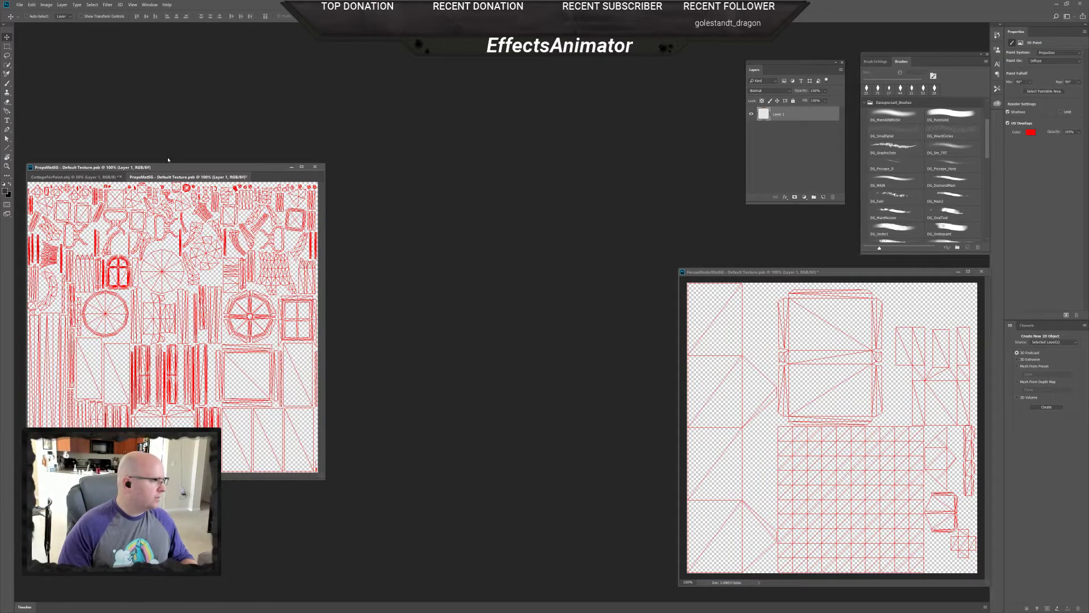
# - Dock the props texture as a tab in the house texture's window and show the house texture
pyautogui.moveTo(169, 178); pyautogui.dragTo(769, 282)
pyautogui.click(775, 282)
pyautogui.click(842, 282)
pyautogui.click(790, 282)
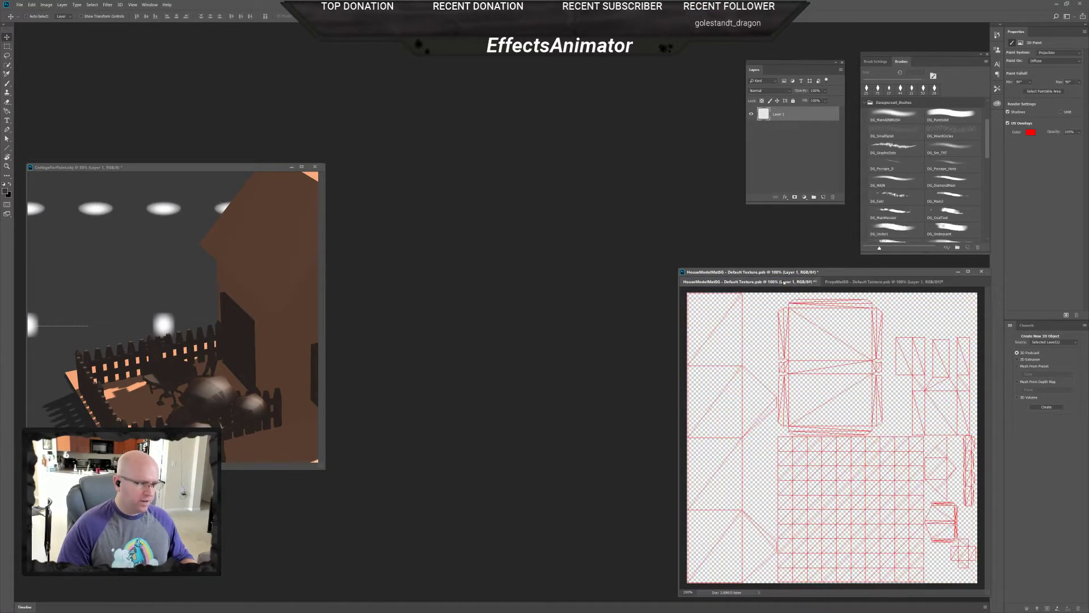
# - Move and enlarge the cottage window to fill the space beside the textures, and select the HouseModelMatSG material
pyautogui.moveTo(253, 172); pyautogui.dragTo(248, 124)
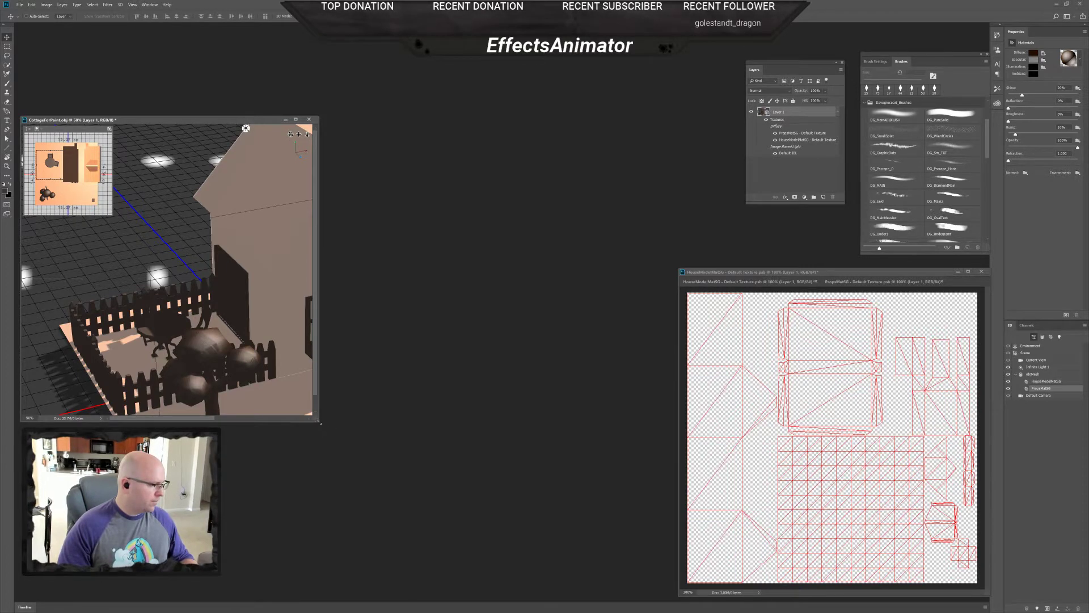
pyautogui.moveTo(321, 422); pyautogui.dragTo(674, 596)
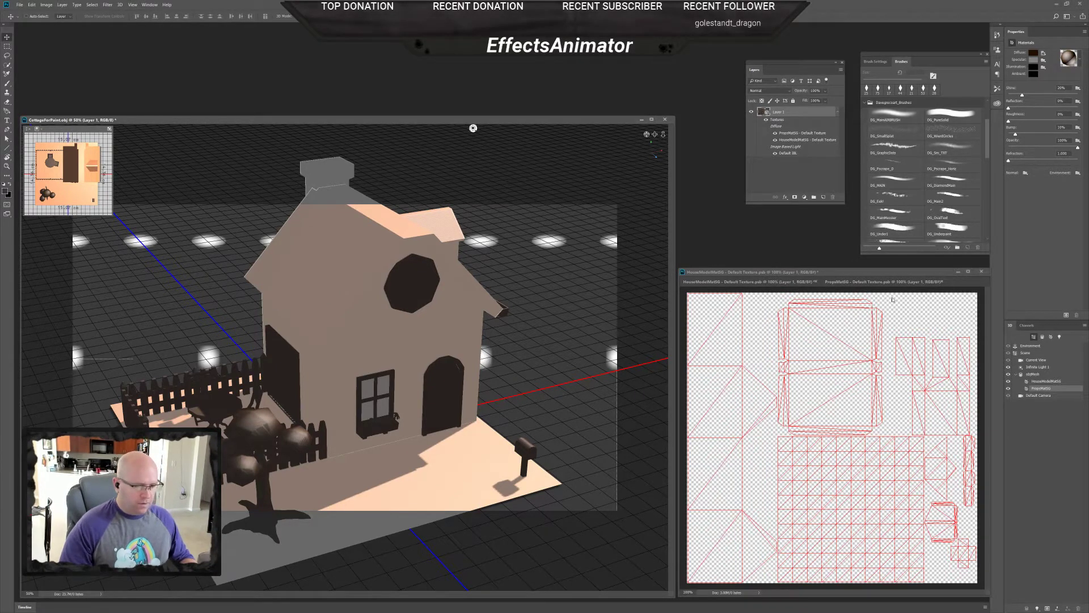
pyautogui.click(1046, 382)
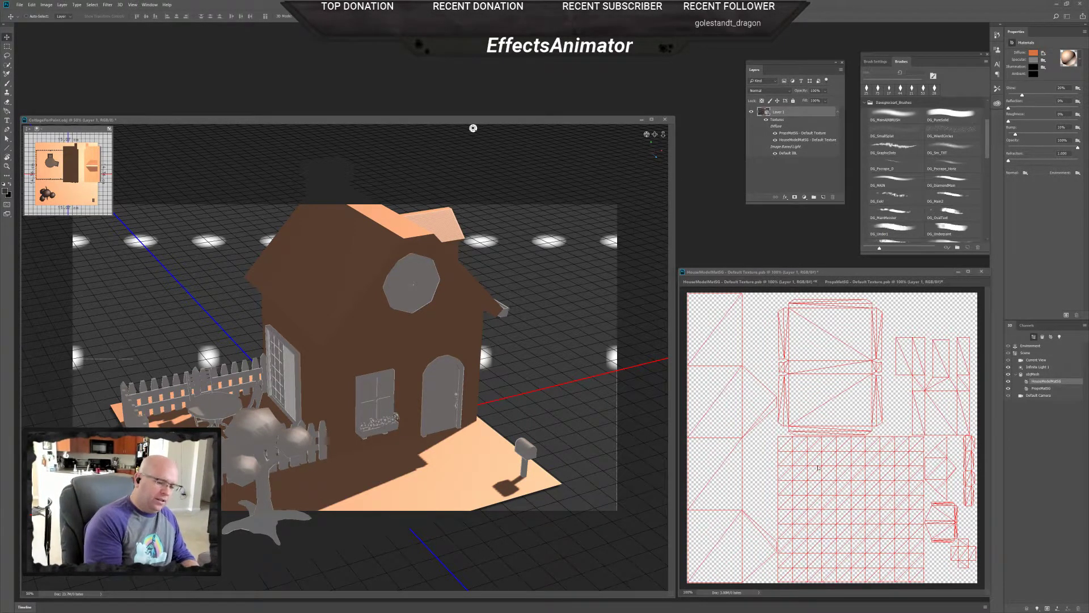
# - Rotate the house texture's canvas view 90° counterclockwise and add a new layer below Layer 1
pyautogui.click(856, 306)
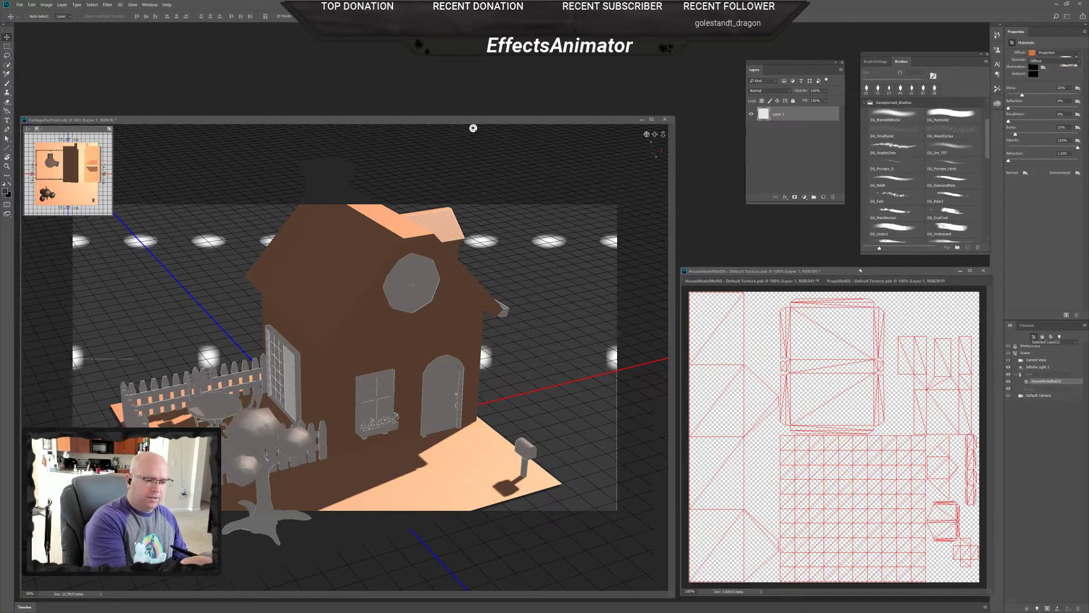
pyautogui.press('r')
pyautogui.moveTo(907, 434); pyautogui.dragTo(837, 379)
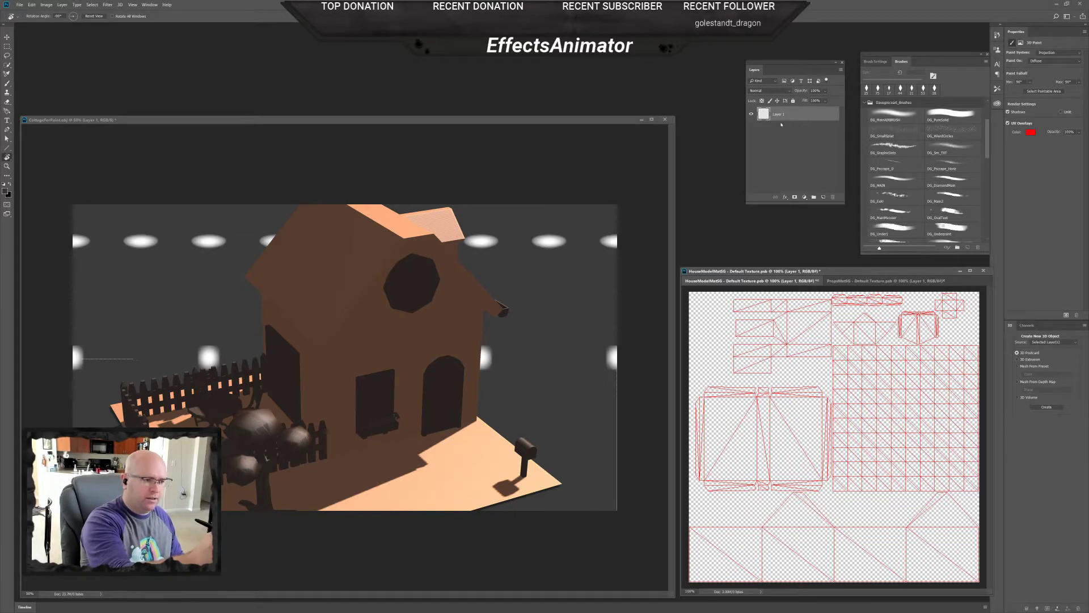
pyautogui.click(823, 197)
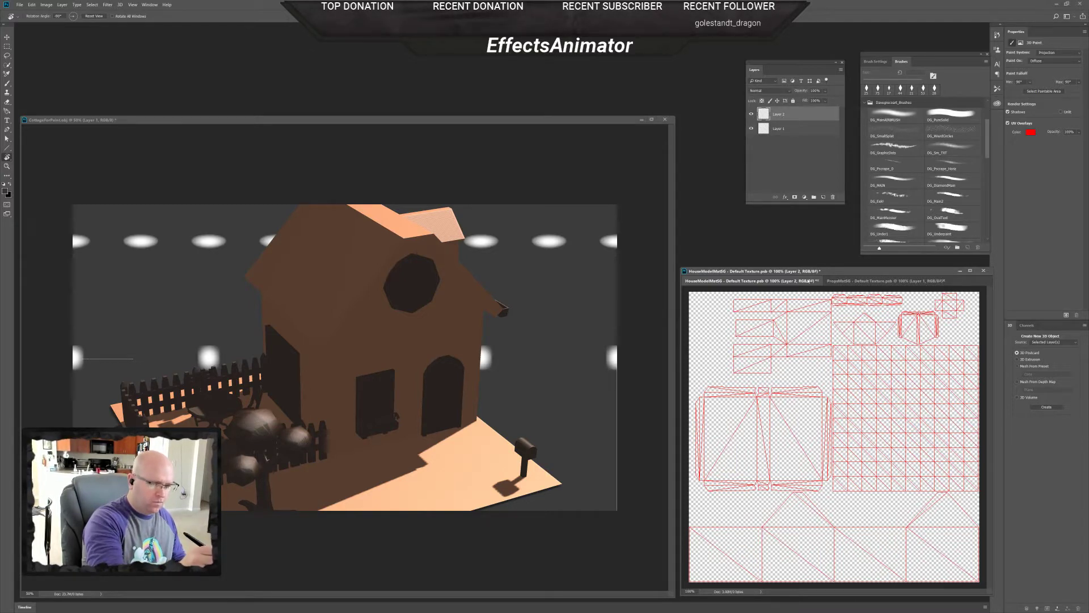
pyautogui.moveTo(785, 114); pyautogui.dragTo(778, 130)
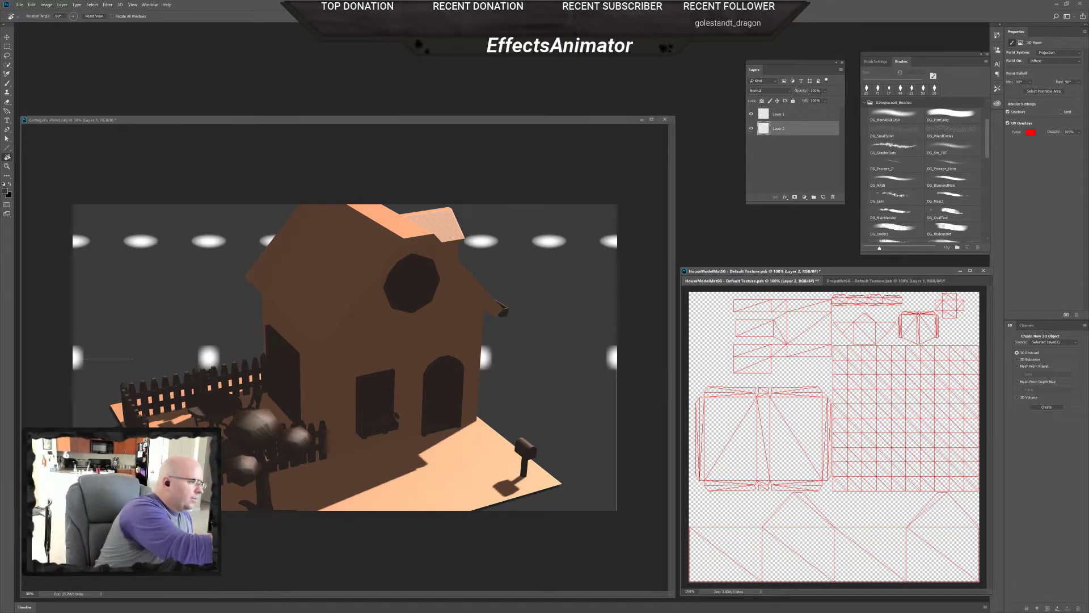
# - Switch to the Painting workspace with the house texture window active
pyautogui.click(7, 111)
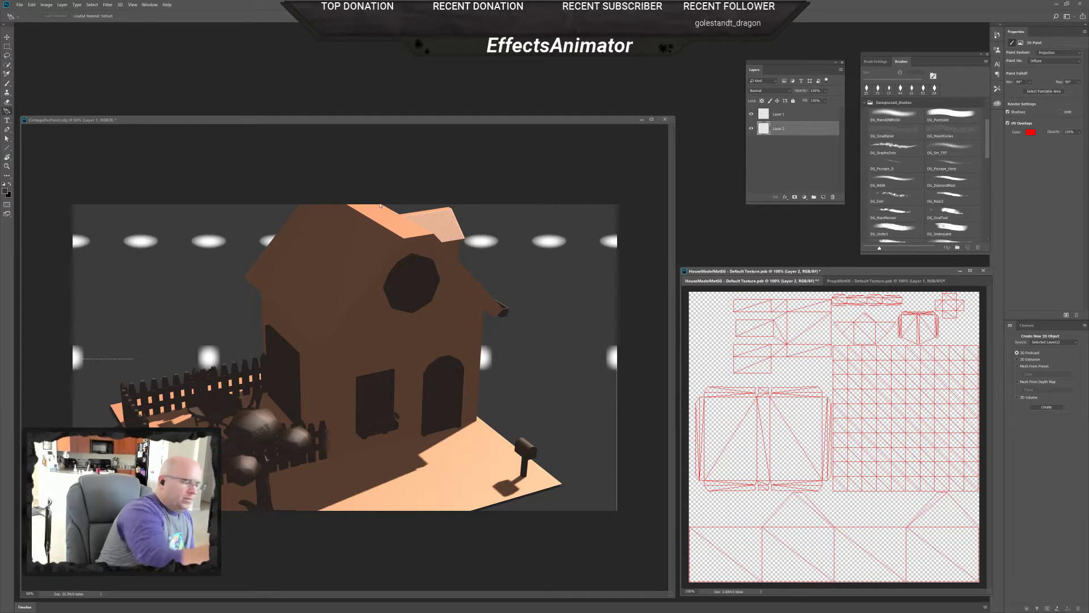
pyautogui.moveTo(794, 273); pyautogui.dragTo(794, 274)
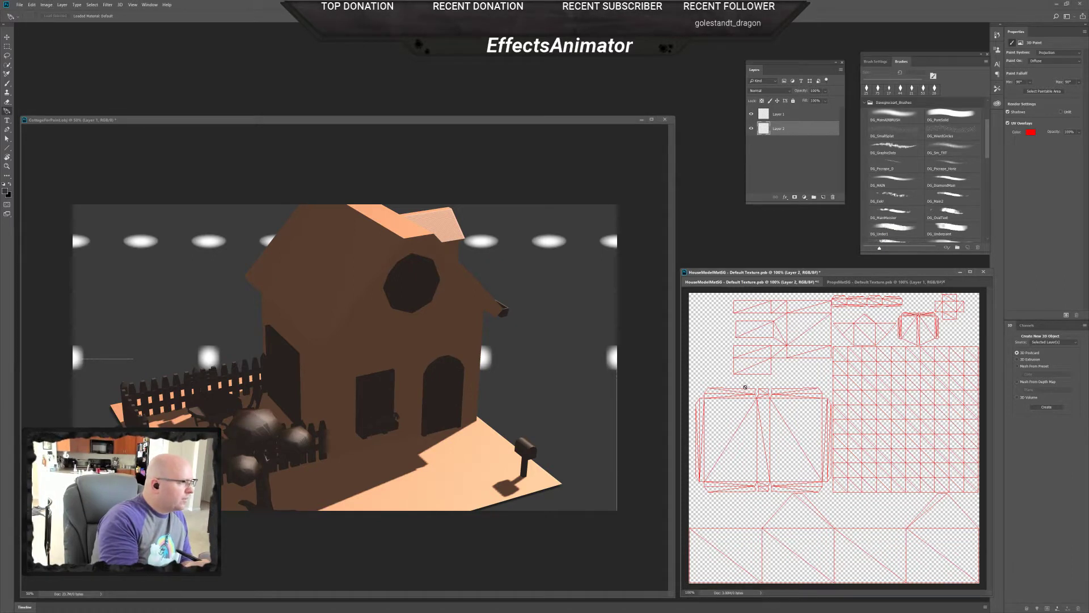
pyautogui.click(1074, 17)
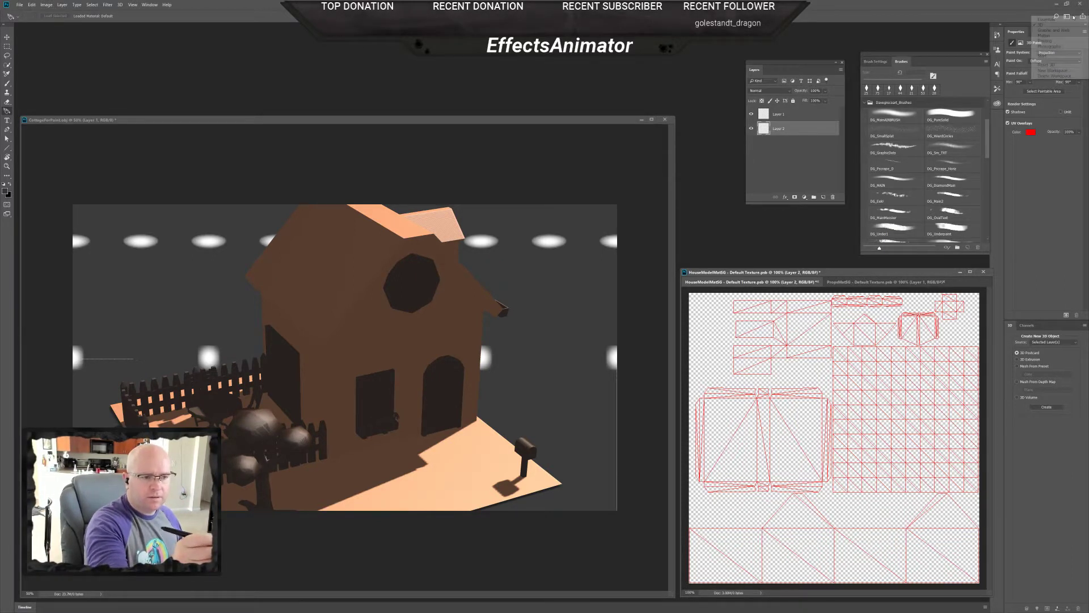
pyautogui.click(1047, 41)
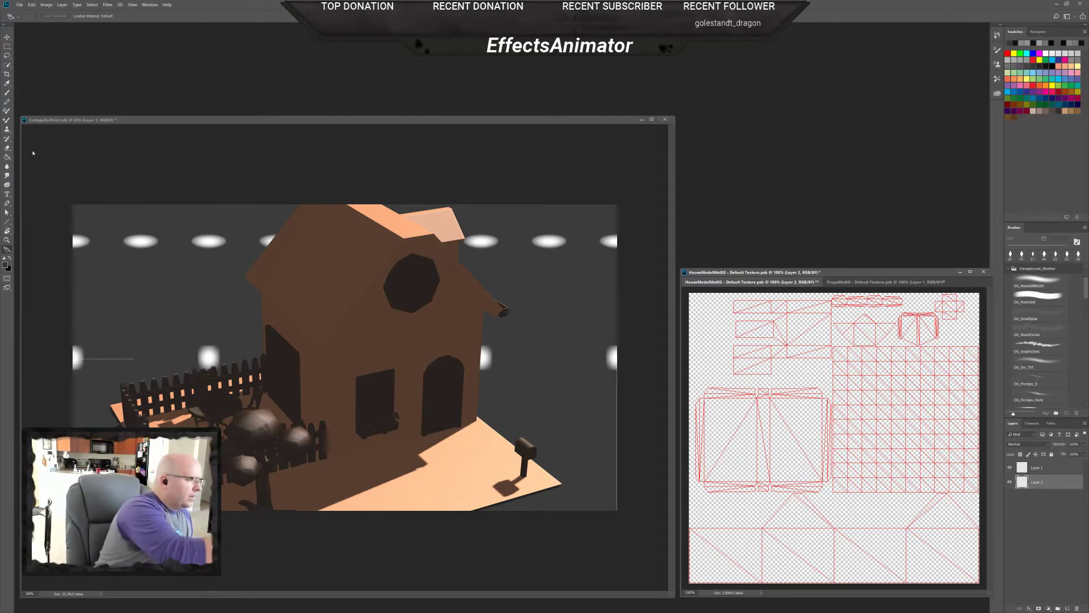
# - Fill the house texture's lower layer with the dark grey foreground color using the Paint Bucket and check it by toggling its visibility
pyautogui.click(7, 156)
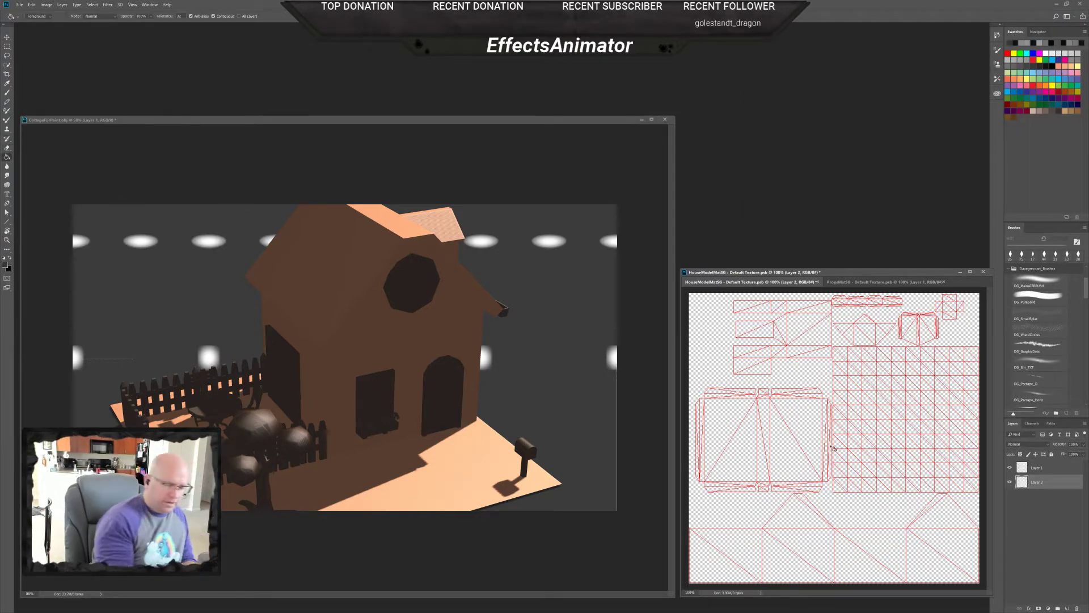
pyautogui.click(1057, 15)
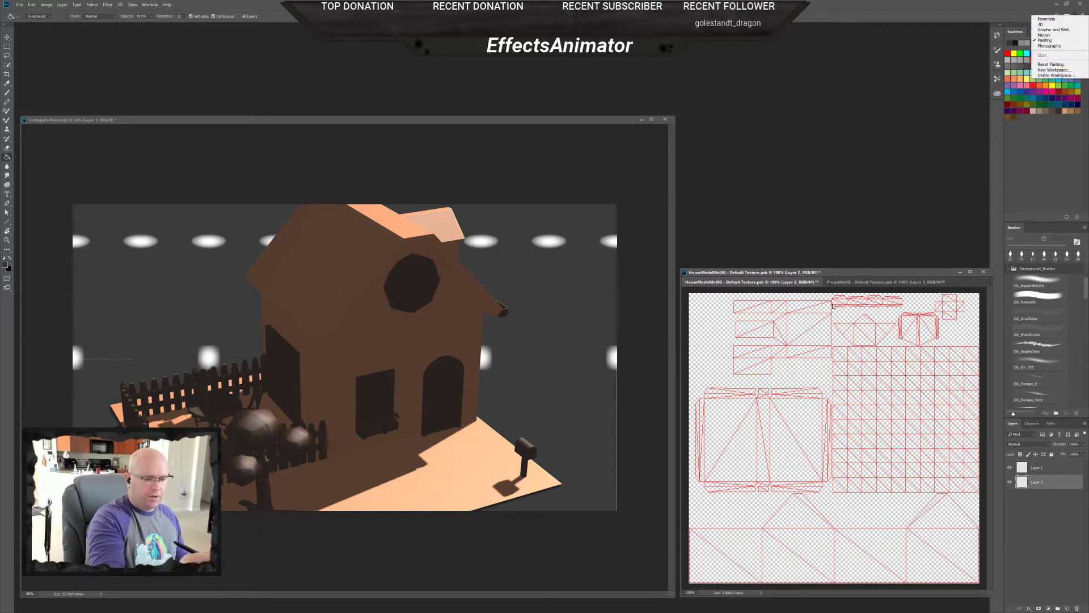
pyautogui.click(895, 185)
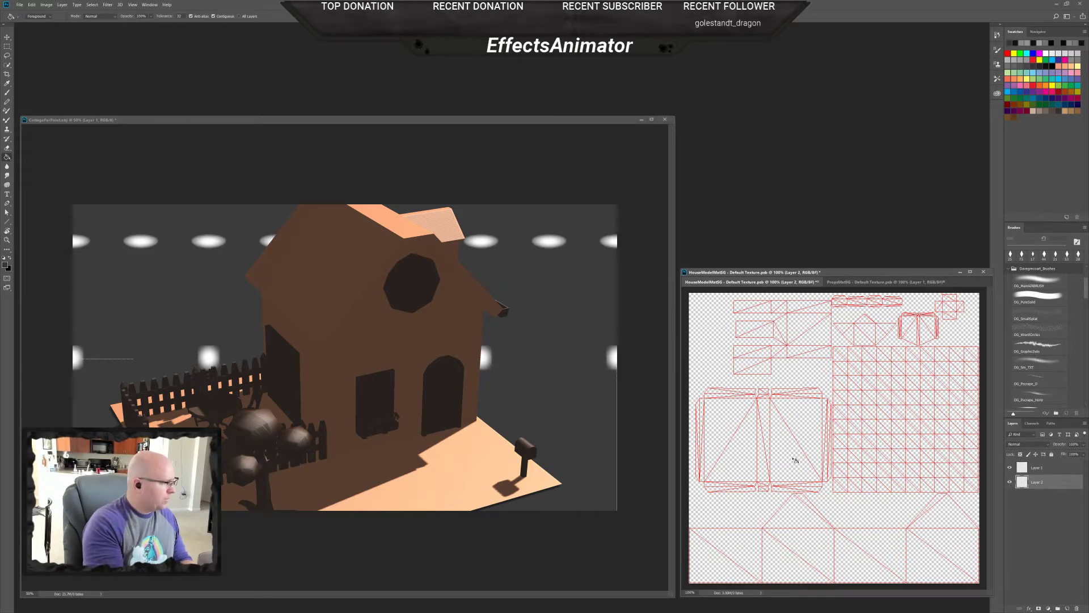
pyautogui.click(828, 509)
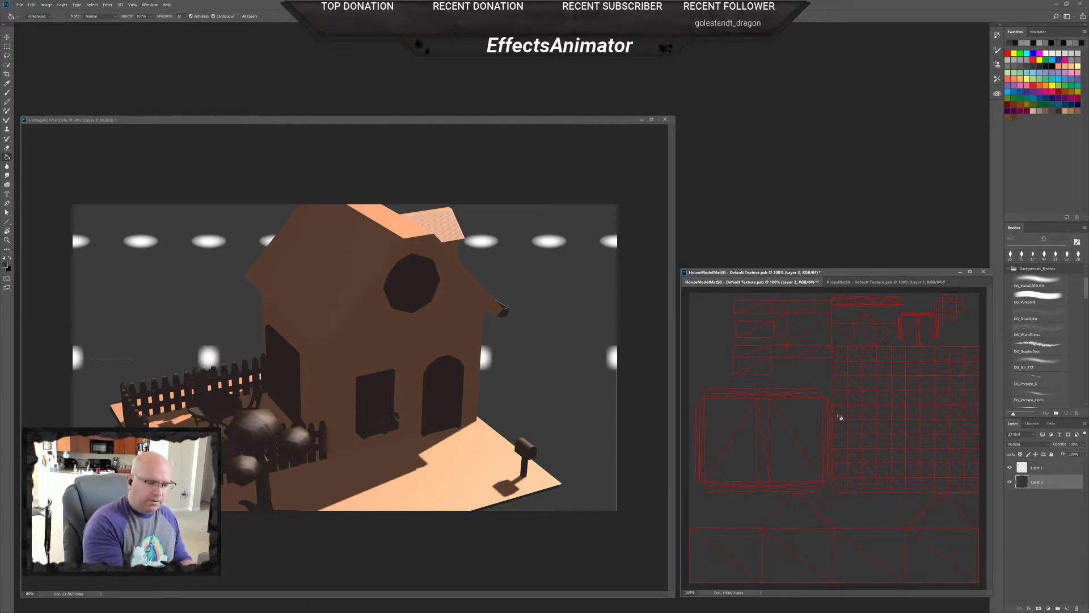
pyautogui.click(1009, 481)
pyautogui.click(1009, 481)
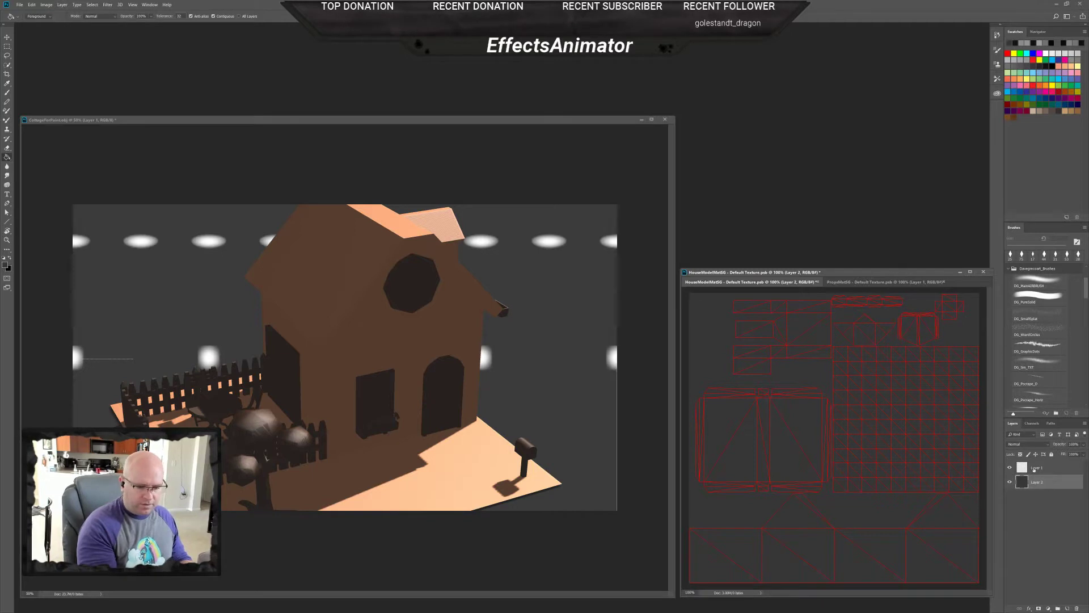
# - Make Layer 1 the active layer of the house texture and toggle the fill layer's visibility off and on
pyautogui.click(1033, 468)
pyautogui.click(1009, 482)
pyautogui.click(1010, 482)
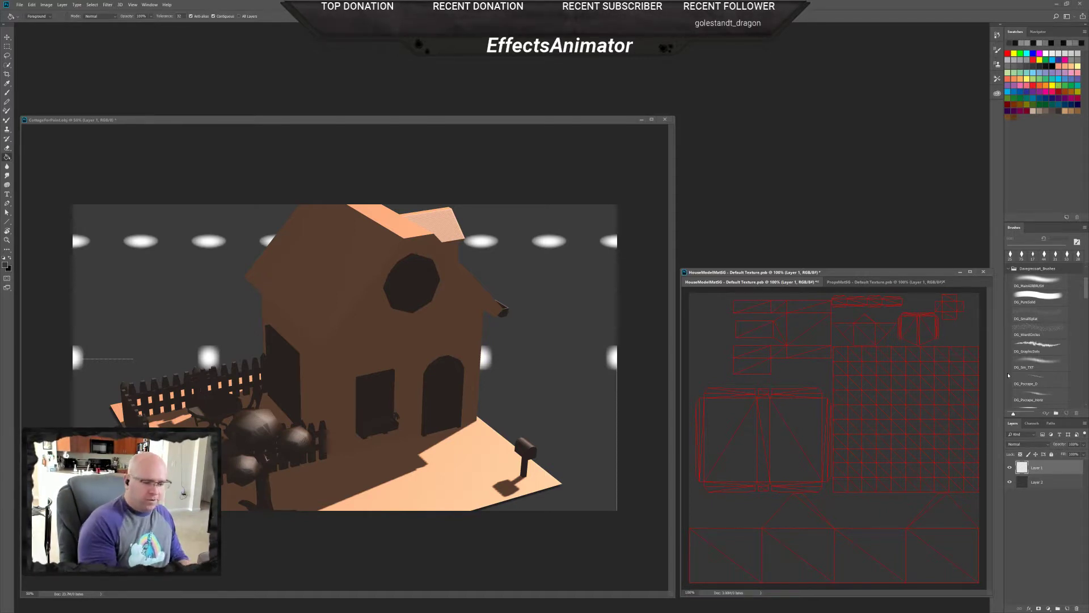
# - Fill the PropsMatSG default texture with dark grey and rename its layer as Background
pyautogui.click(1031, 484)
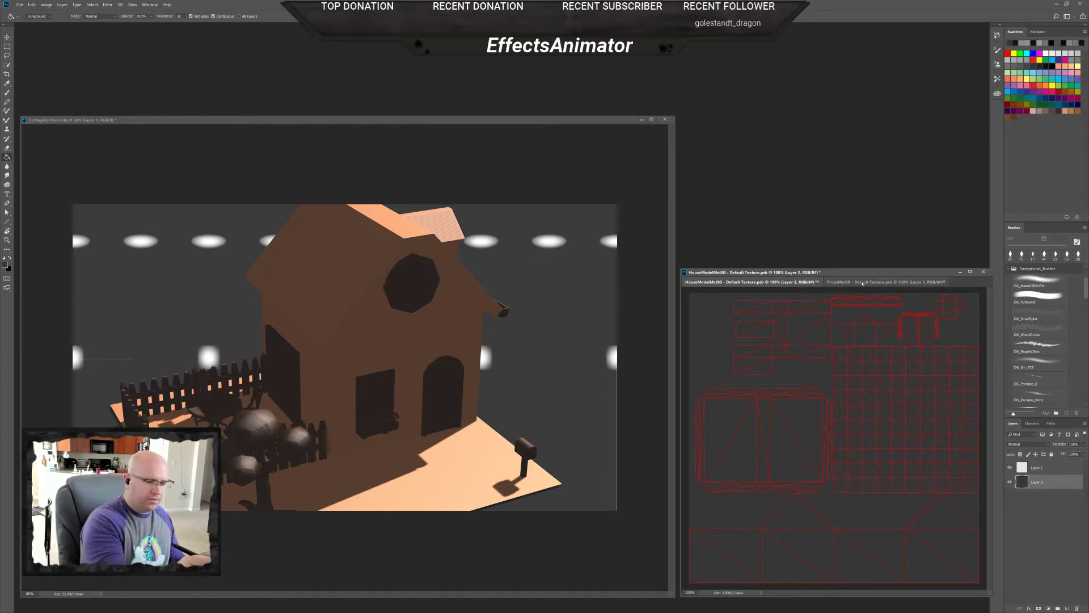
pyautogui.click(882, 282)
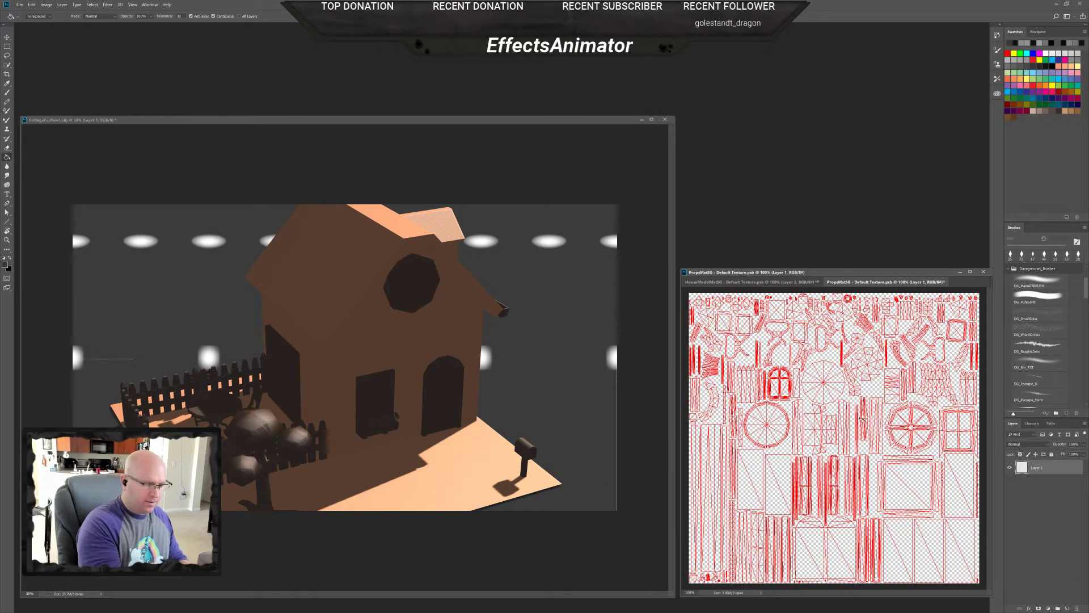
pyautogui.click(869, 476)
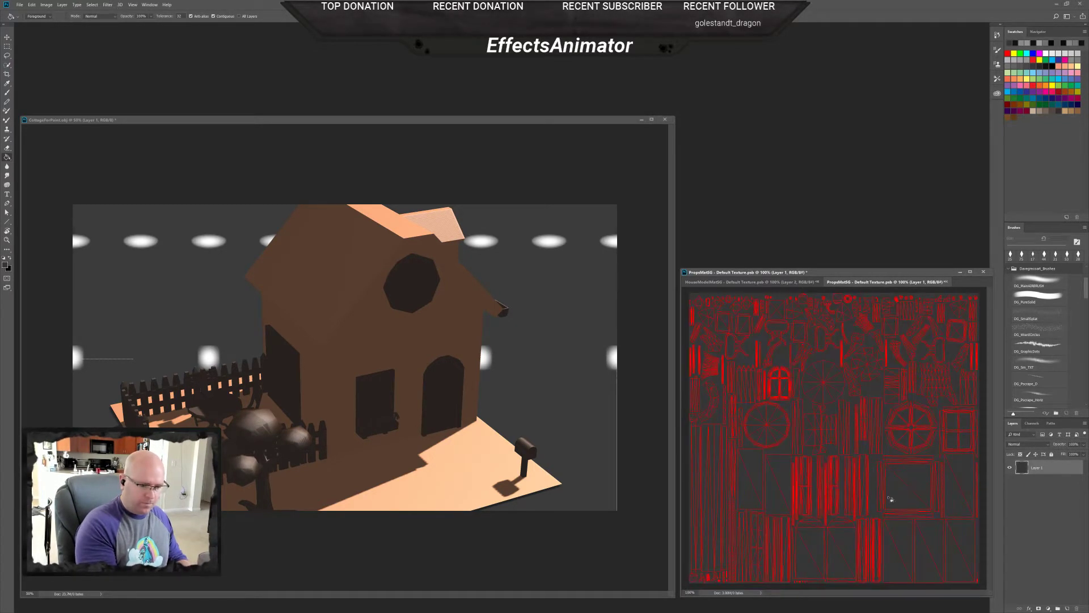
pyautogui.doubleClick(1038, 469)
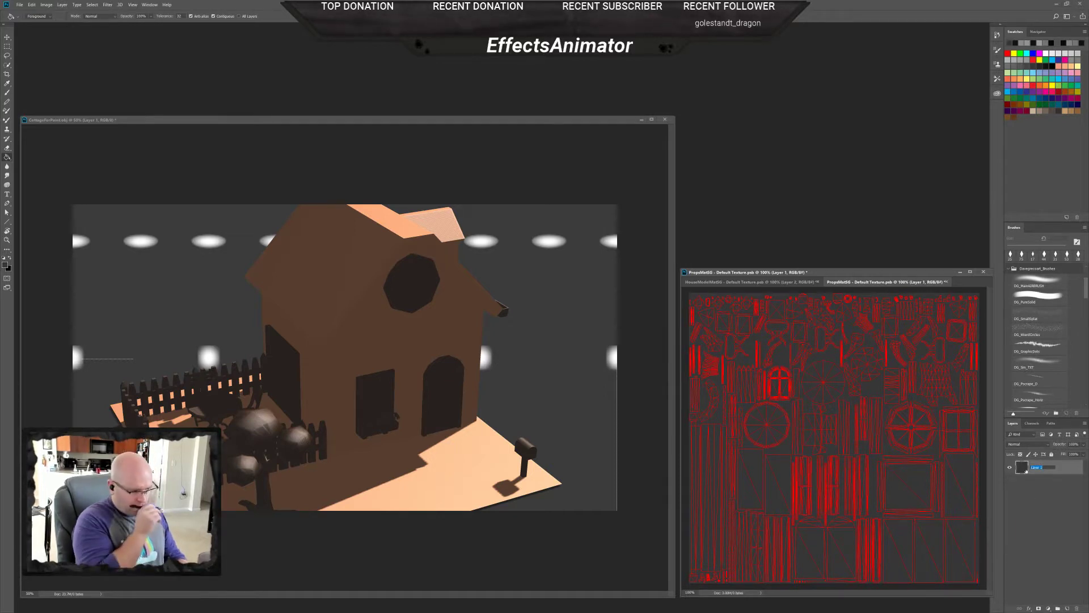
pyautogui.write('Background')
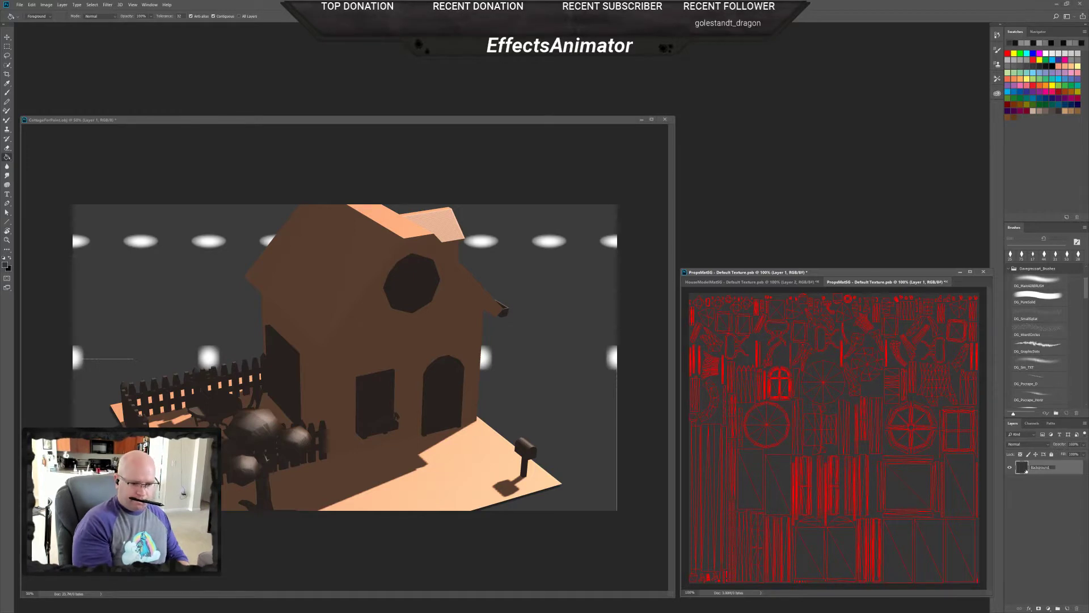
pyautogui.press('Return')
pyautogui.press('v')
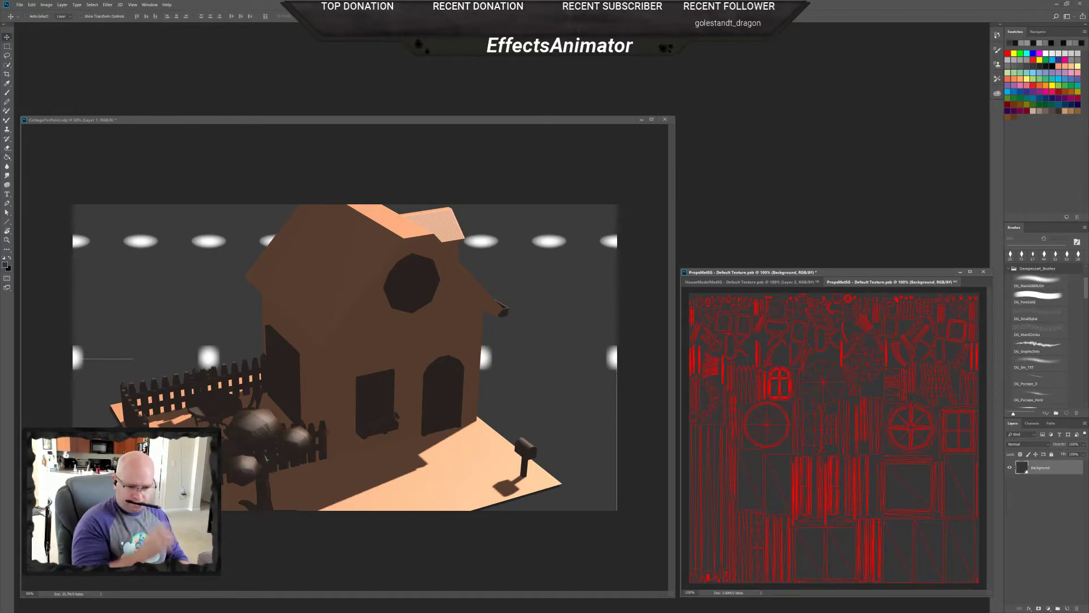
# - In the HouseModelMatSG texture, rename the dark grey layer as Background and make Layer 1 the active layer
pyautogui.hotkey('ctrl', 'Tab')
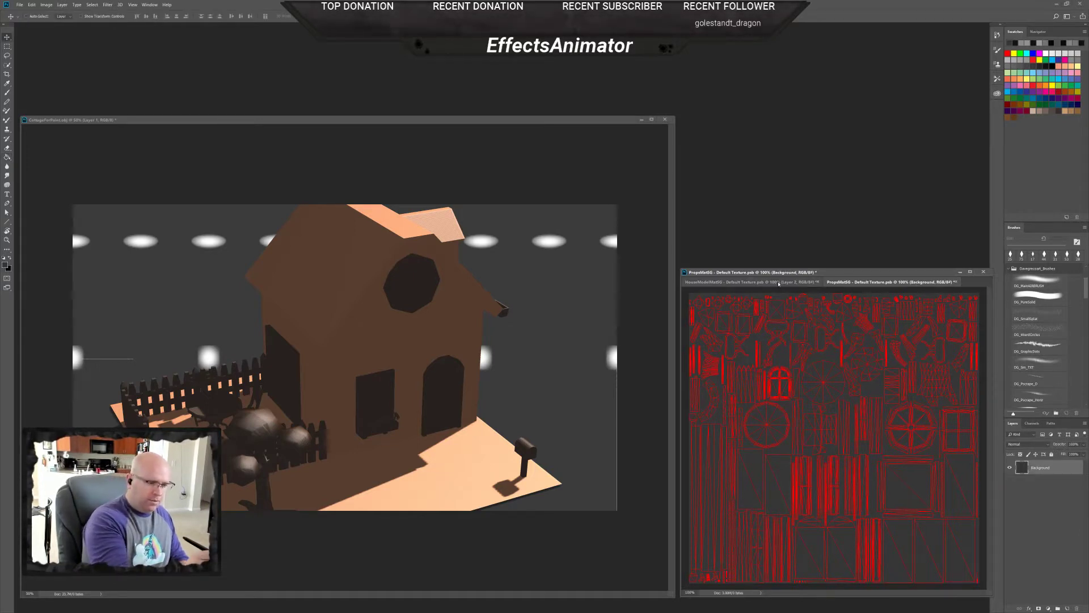
pyautogui.doubleClick(1042, 482)
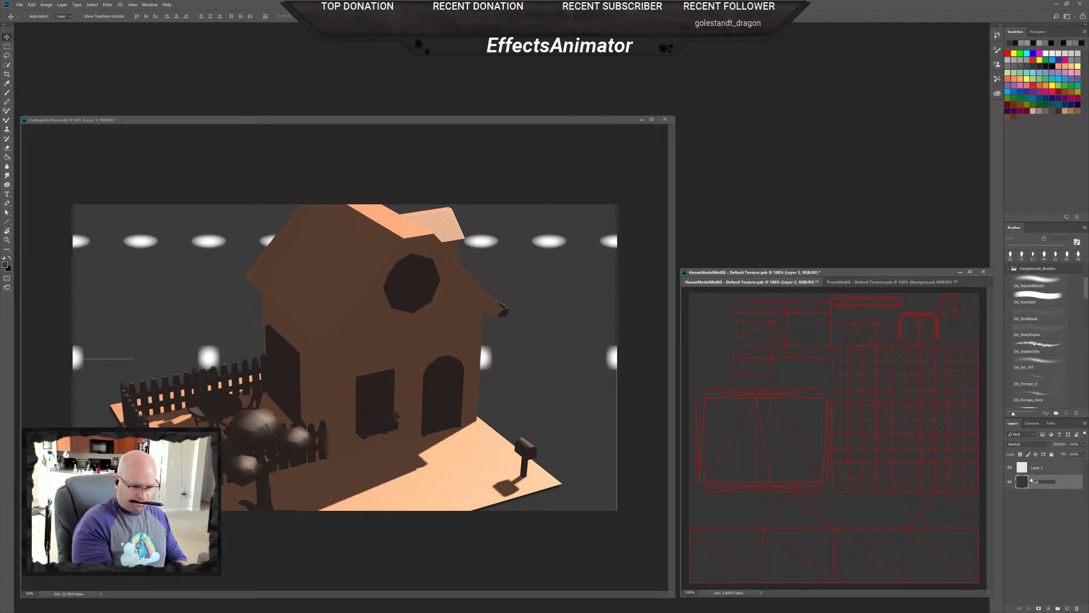
pyautogui.press('Return')
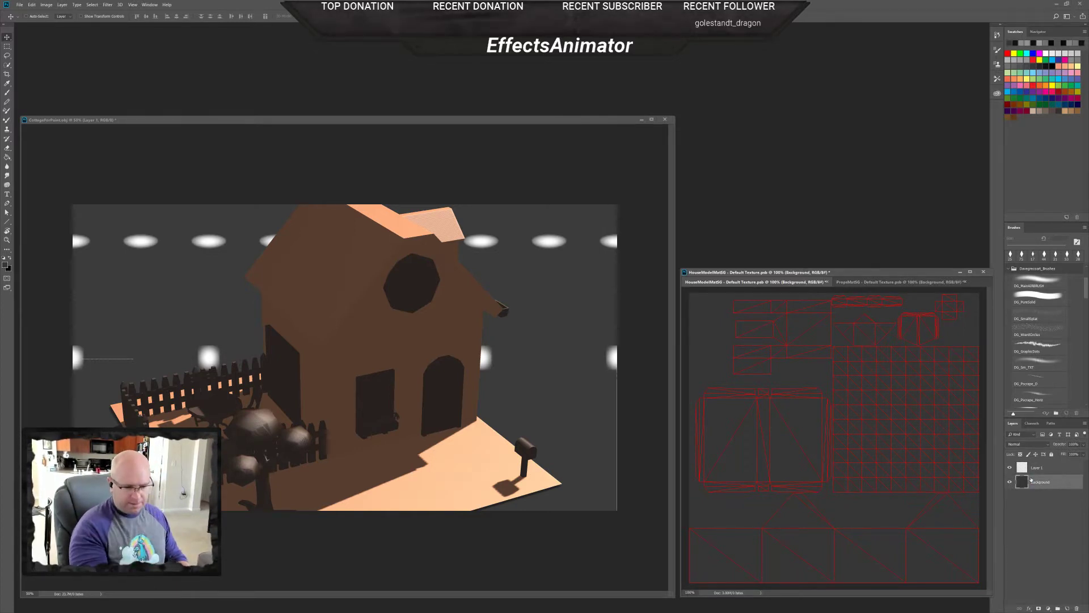
pyautogui.click(1043, 469)
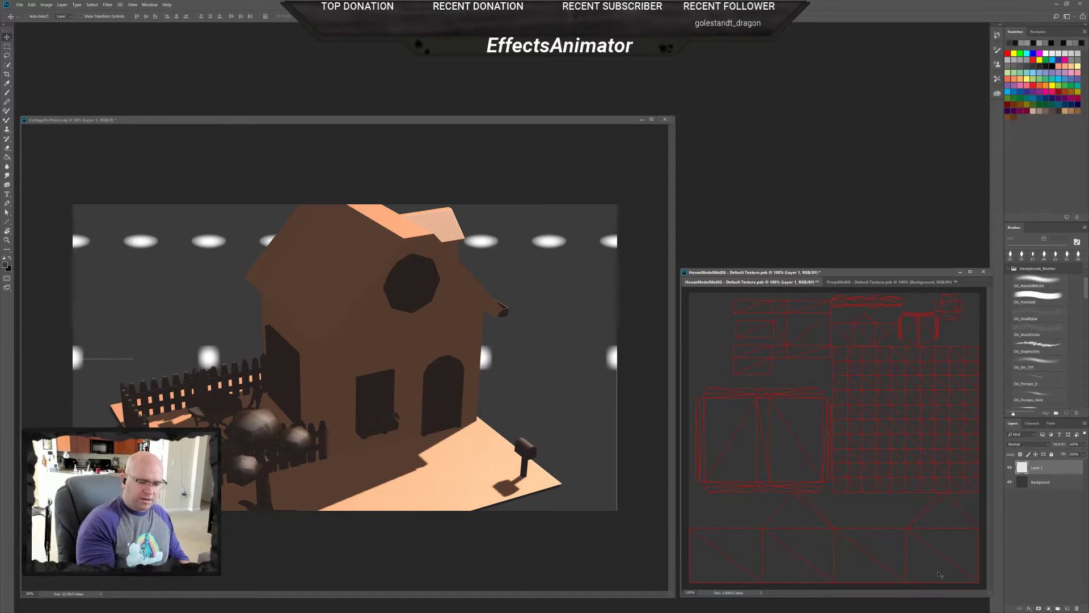
# - Choose the Brush tool, refresh the cottage model with both dark grey textures and orbit to show the tree and fence
pyautogui.moveTo(819, 544); pyautogui.dragTo(936, 432)
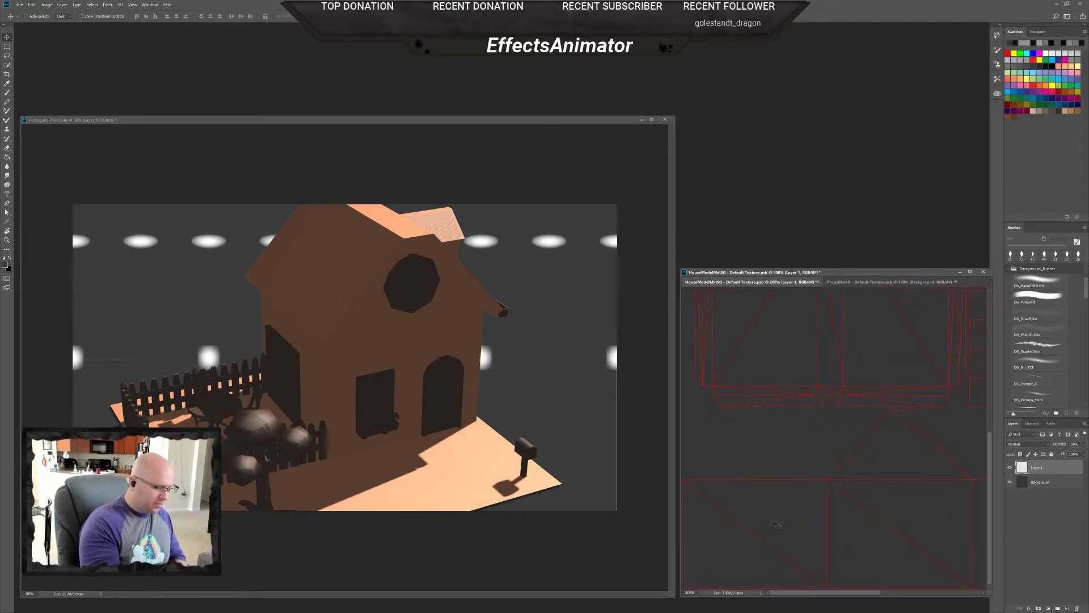
pyautogui.press('b')
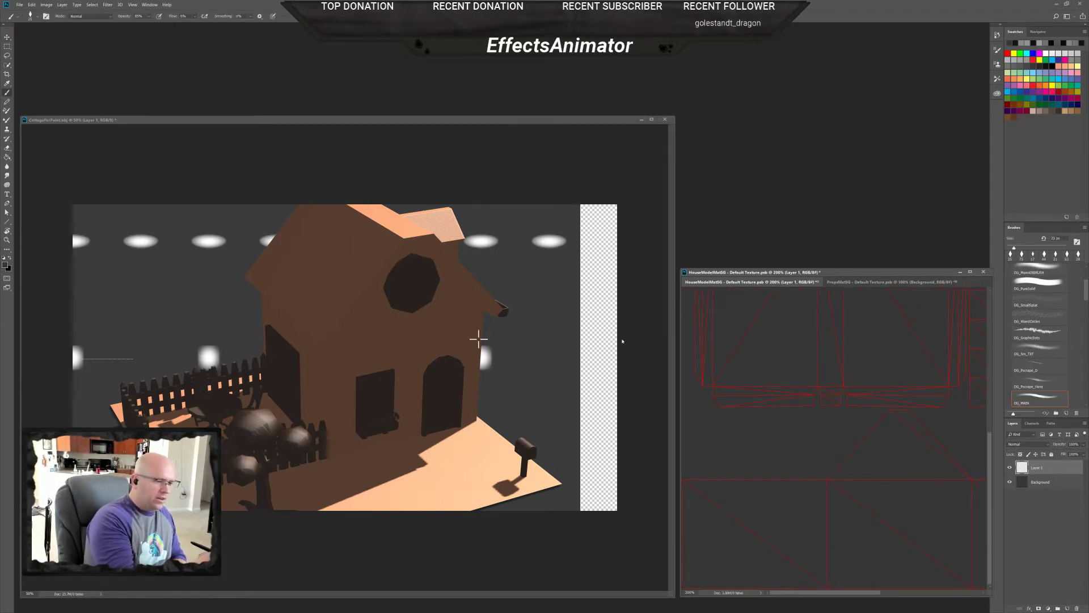
pyautogui.click(569, 142)
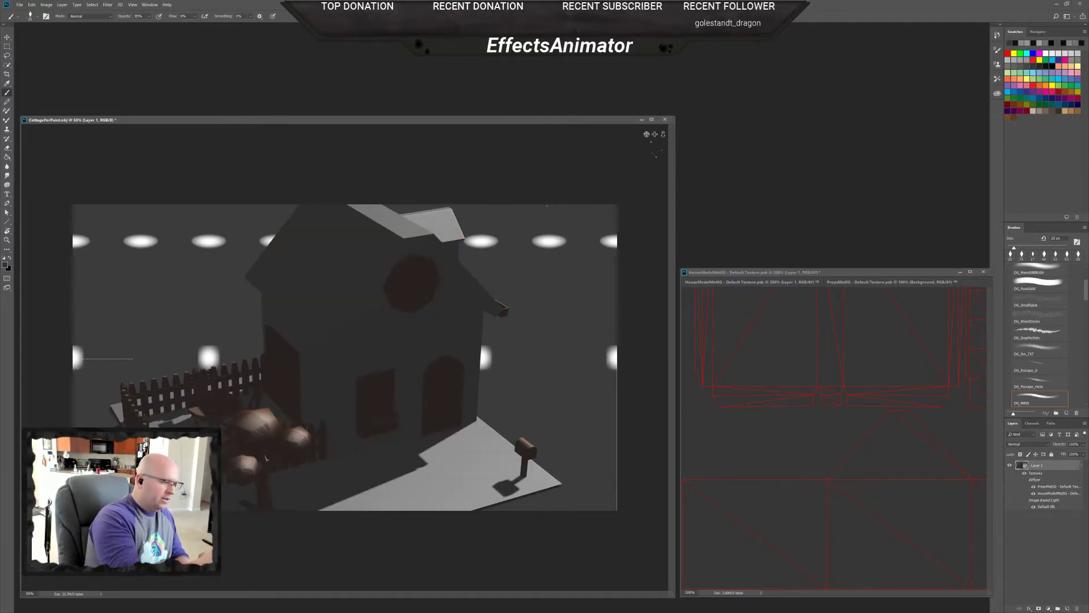
pyautogui.click(890, 281)
pyautogui.click(570, 379)
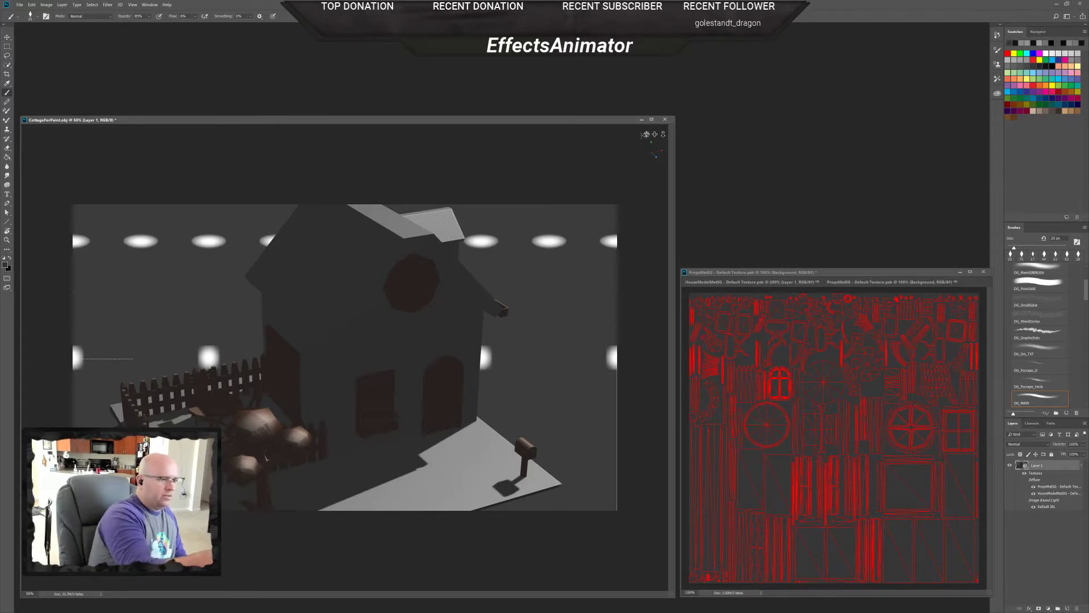
pyautogui.moveTo(646, 134); pyautogui.dragTo(643, 184)
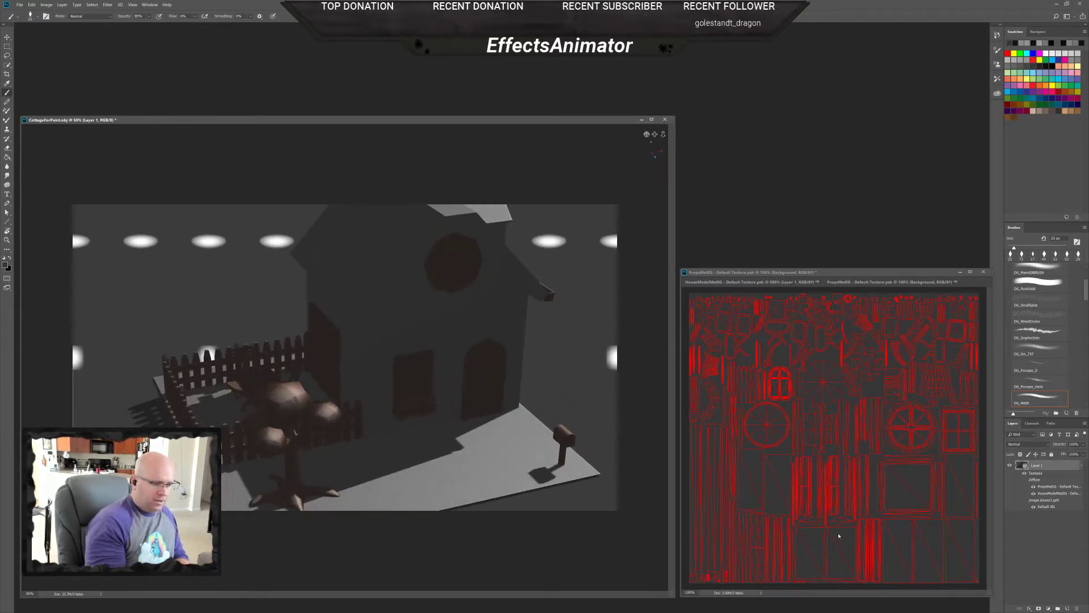
# - Set the foreground colour to white and brush loose test strokes across the lower wall strips of the house texture's Layer 1
pyautogui.click(784, 282)
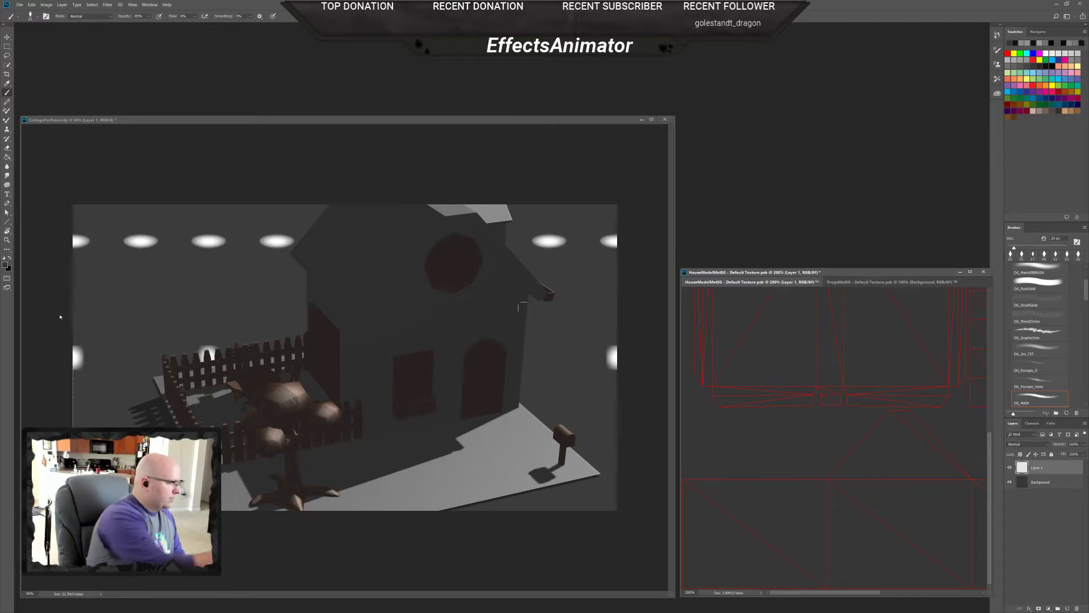
pyautogui.click(5, 264)
pyautogui.moveTo(701, 312); pyautogui.dragTo(692, 298)
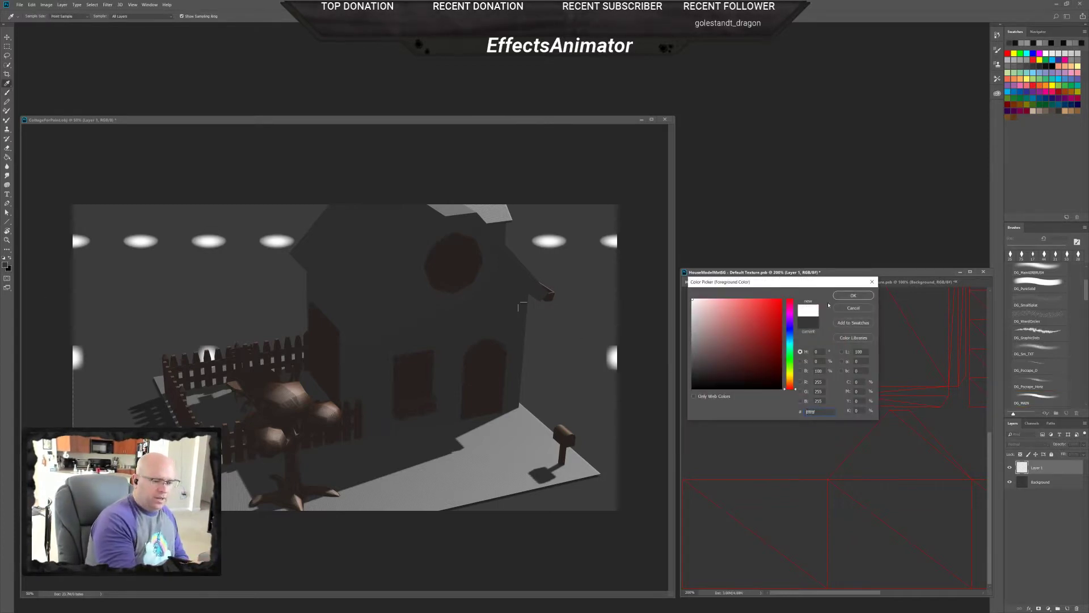
pyautogui.click(853, 295)
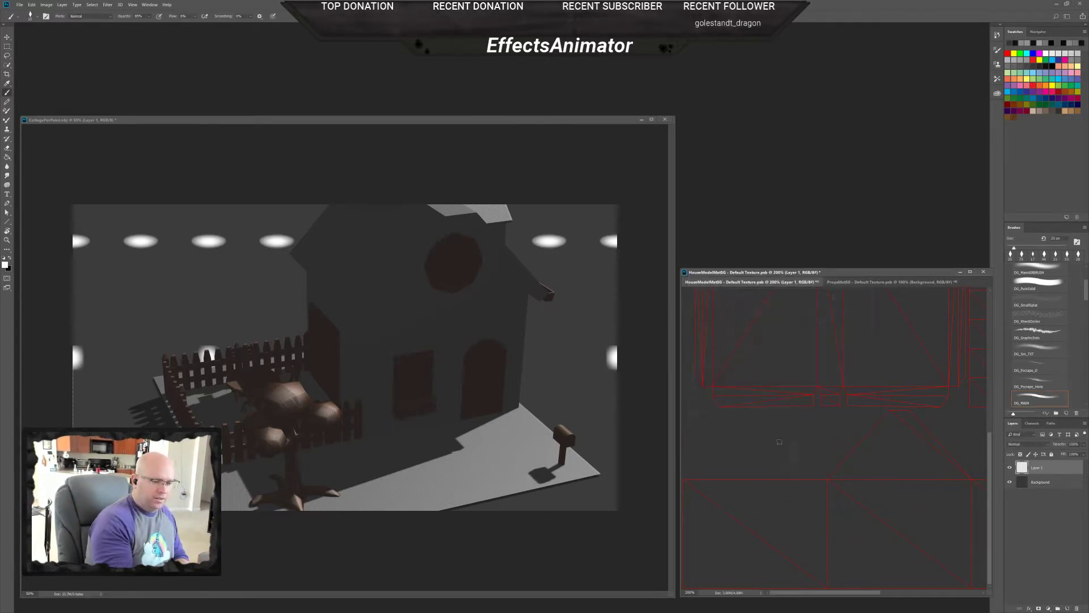
pyautogui.rightClick(794, 532)
pyautogui.moveTo(776, 524)
pyautogui.mouseDown()
pyautogui.moveTo(761, 549)
pyautogui.moveTo(748, 531)
pyautogui.moveTo(729, 557)
pyautogui.mouseUp()
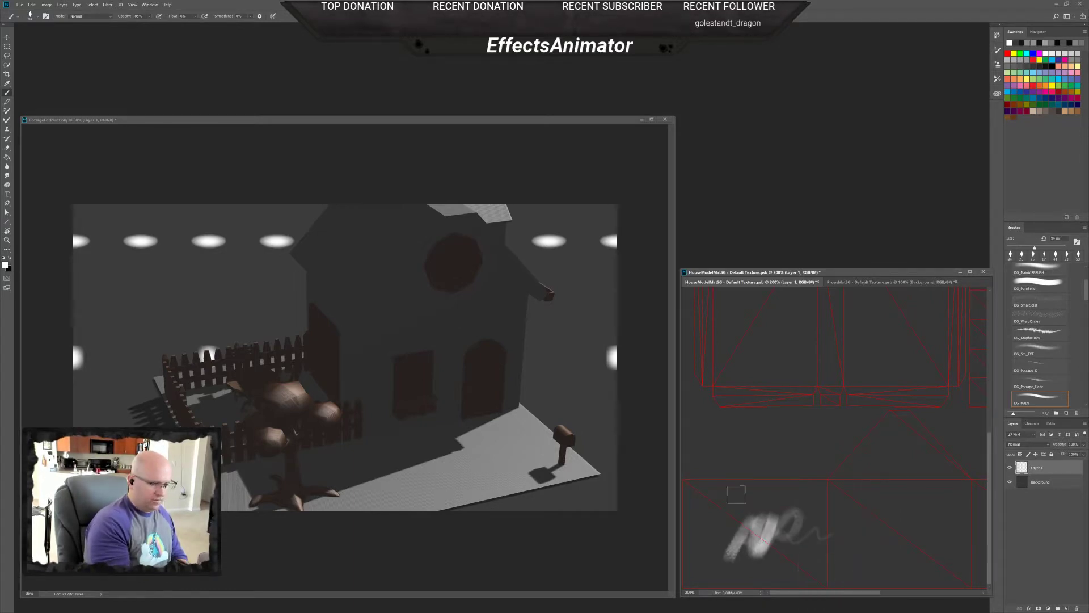
pyautogui.moveTo(924, 548)
pyautogui.mouseDown()
pyautogui.moveTo(895, 530)
pyautogui.moveTo(796, 550)
pyautogui.moveTo(909, 544)
pyautogui.mouseUp()
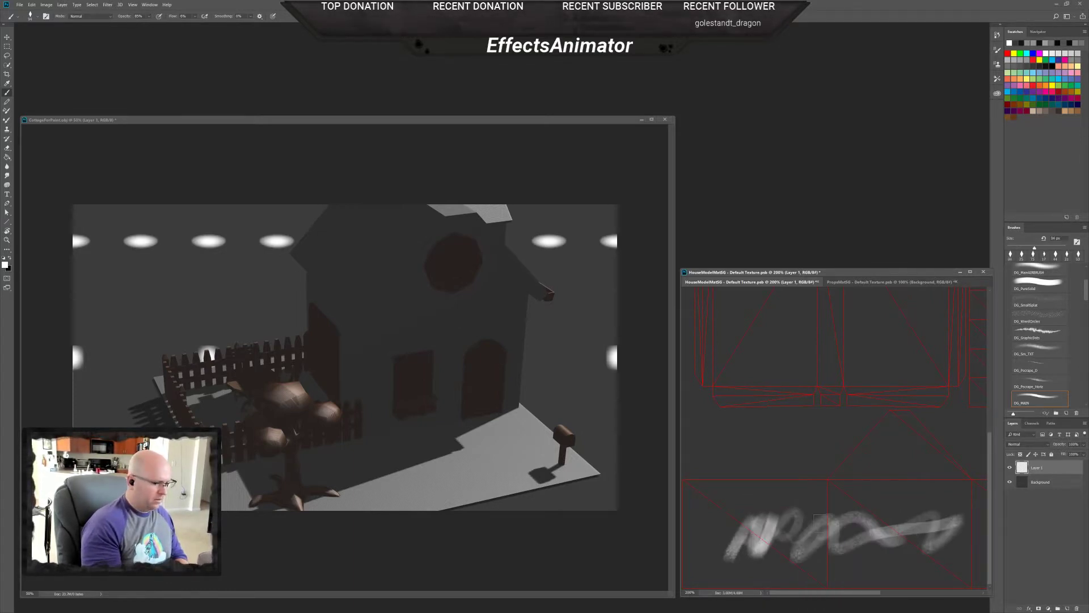
# - Refresh the cottage model and orbit around it to examine the brush strokes on the walls beside the shuttered window
pyautogui.click(533, 340)
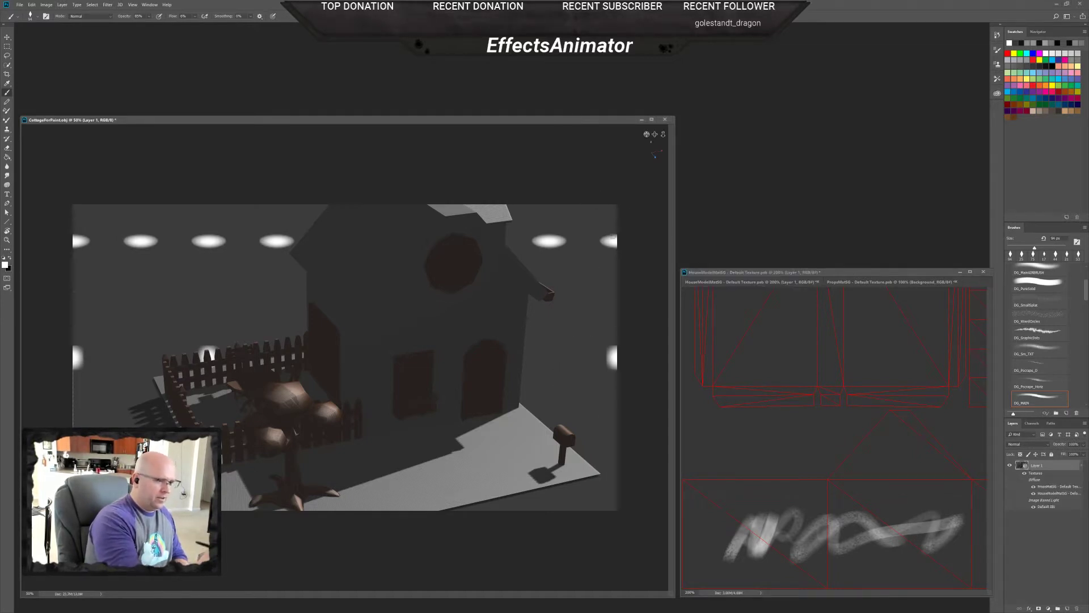
pyautogui.moveTo(646, 134)
pyautogui.mouseDown()
pyautogui.moveTo(614, 149)
pyautogui.moveTo(624, 117)
pyautogui.moveTo(615, 127)
pyautogui.moveTo(597, 122)
pyautogui.moveTo(611, 131)
pyautogui.mouseUp()
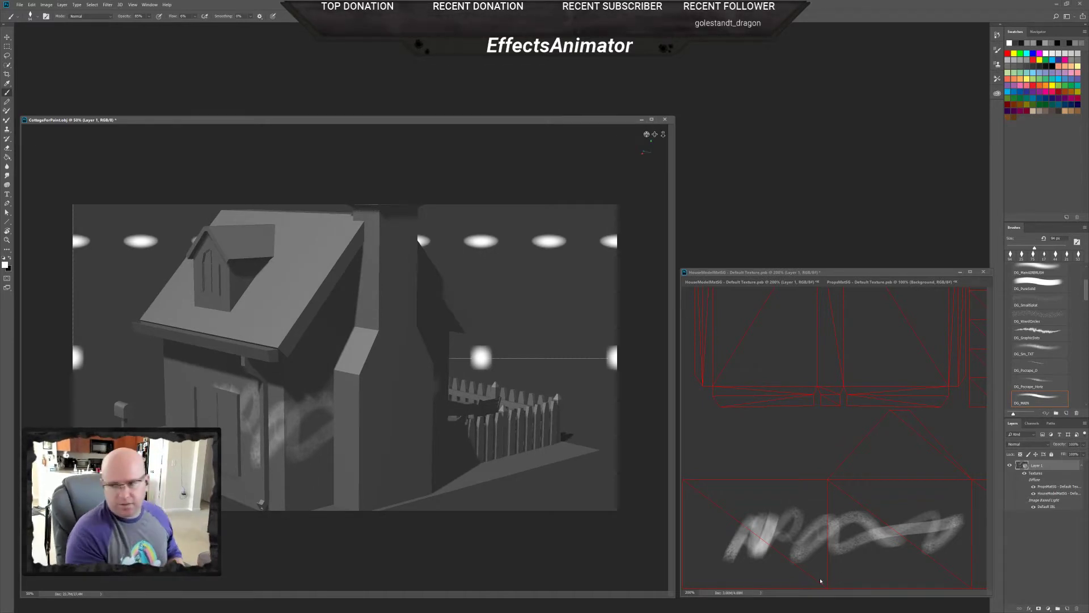
pyautogui.rightClick(297, 427)
pyautogui.press('Return')
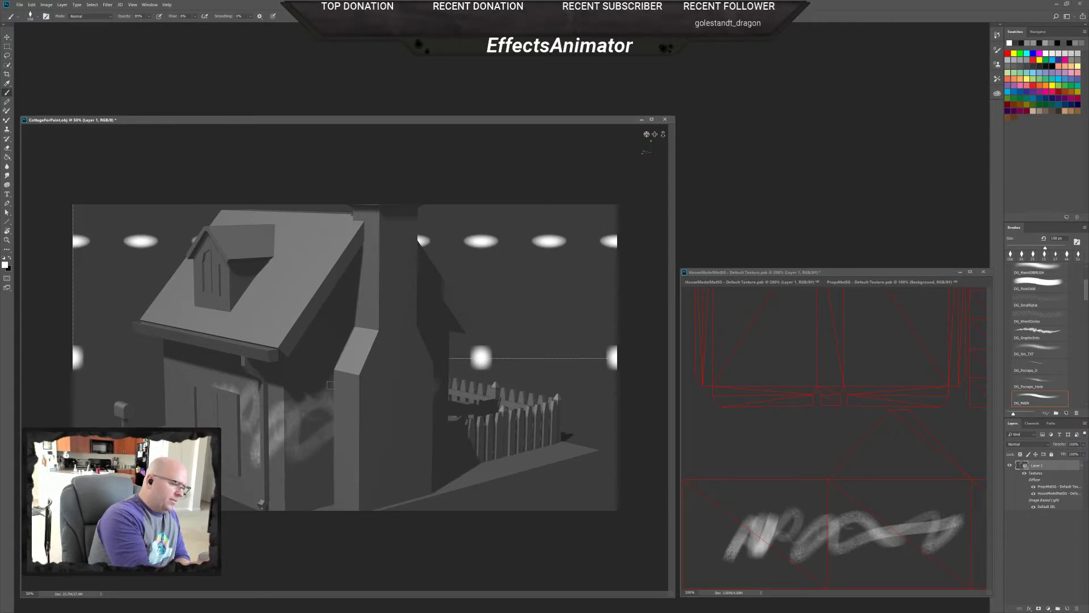
pyautogui.moveTo(646, 134); pyautogui.dragTo(431, 347)
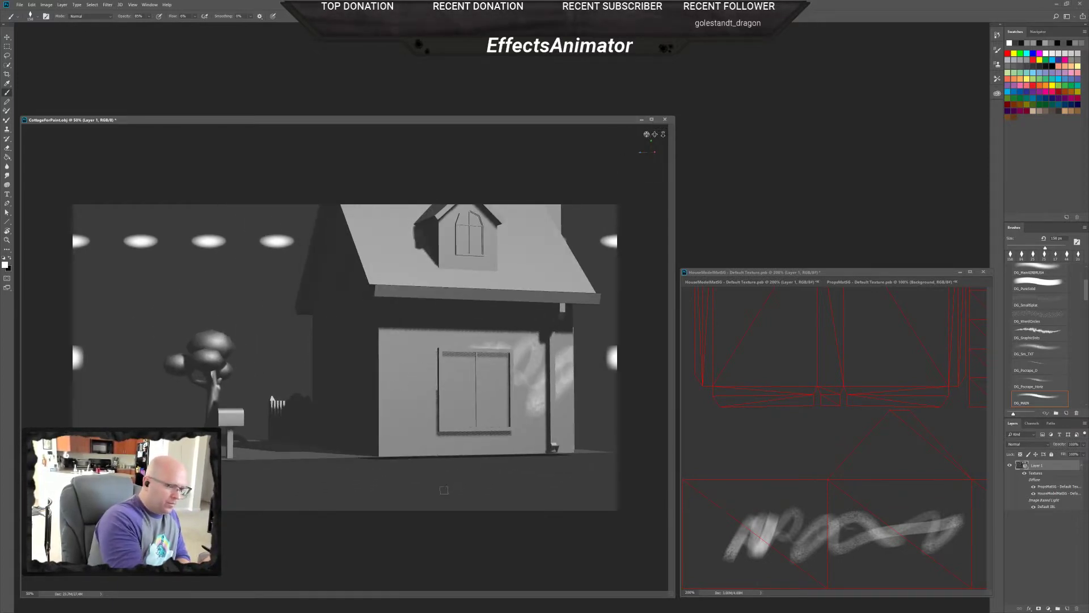
# - Enlarge the brush and paint white strokes directly on the model's wall between the eaves and the shuttered window
pyautogui.rightClick(465, 408)
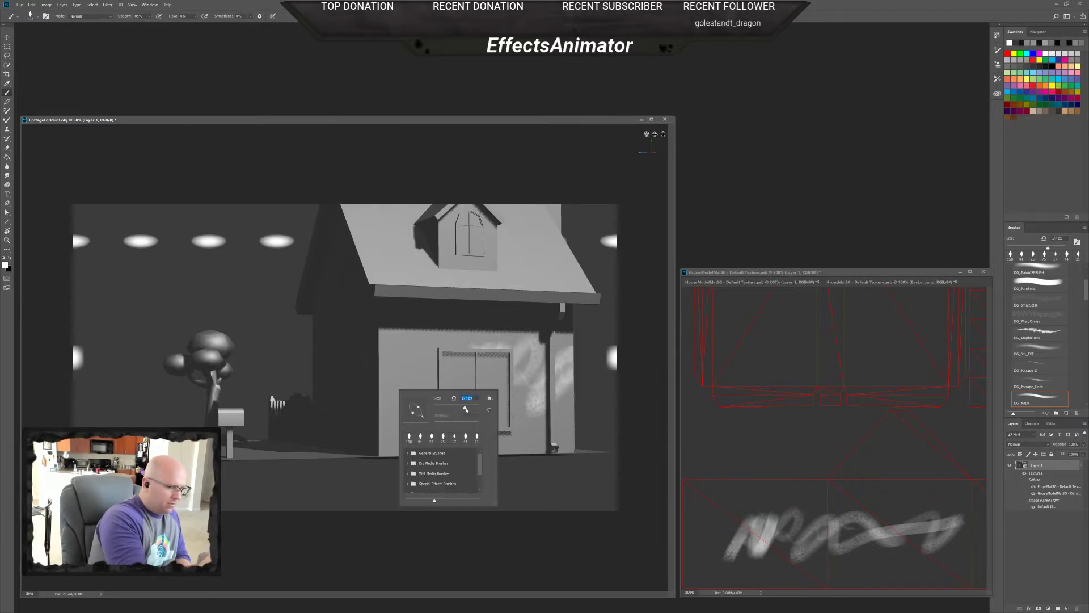
pyautogui.press('Return')
pyautogui.moveTo(391, 352)
pyautogui.mouseDown()
pyautogui.moveTo(439, 315)
pyautogui.moveTo(489, 322)
pyautogui.mouseUp()
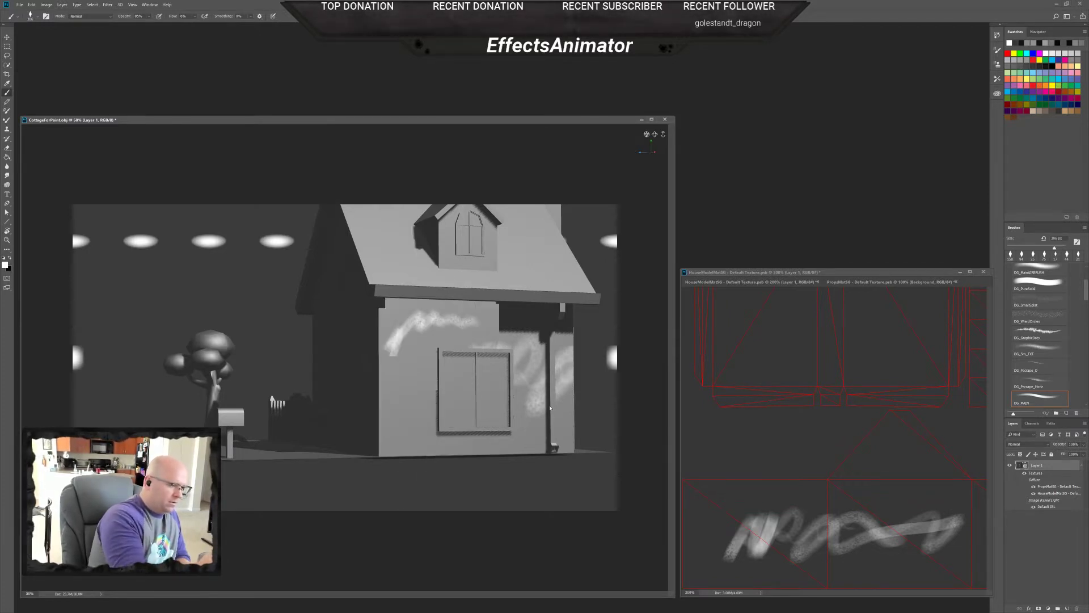
pyautogui.moveTo(383, 321); pyautogui.dragTo(517, 320)
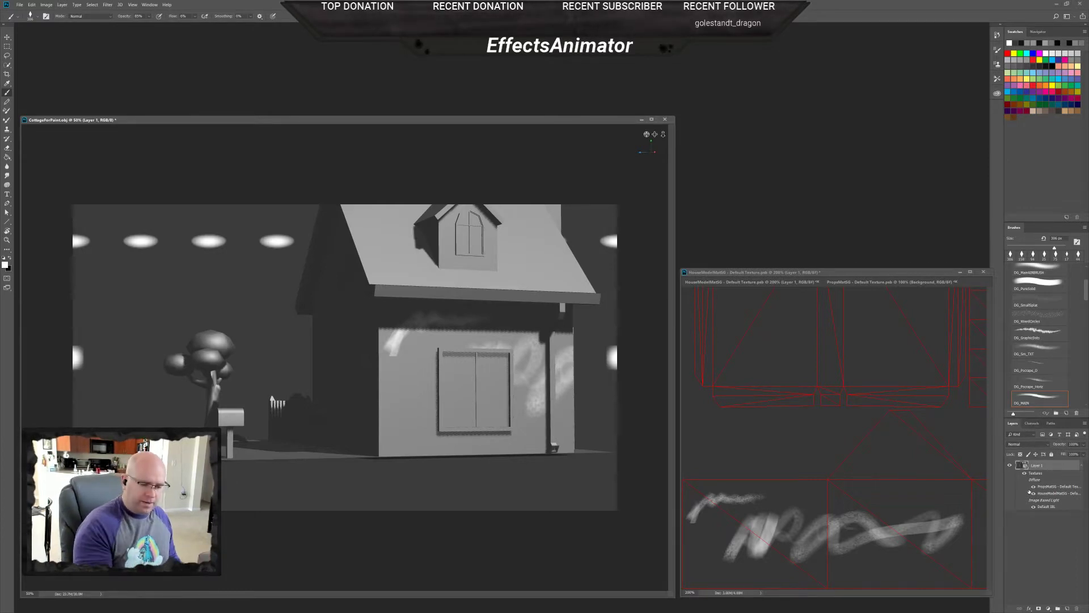
# - Switch to the 3D workspace and turn off the shadow of Infinite Light 1
pyautogui.click(1069, 16)
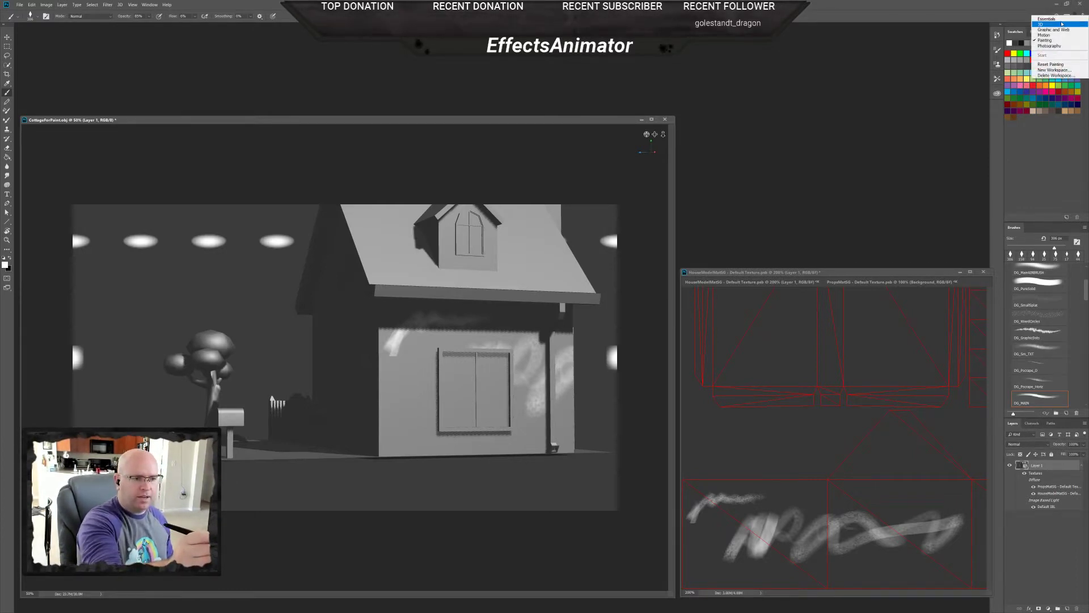
pyautogui.click(1053, 24)
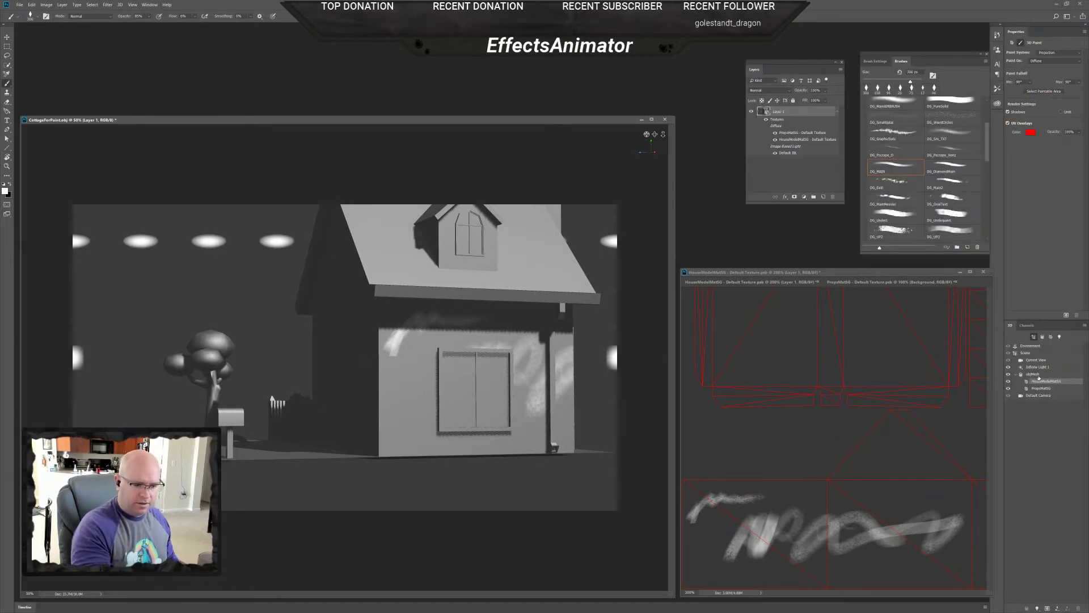
pyautogui.click(1041, 367)
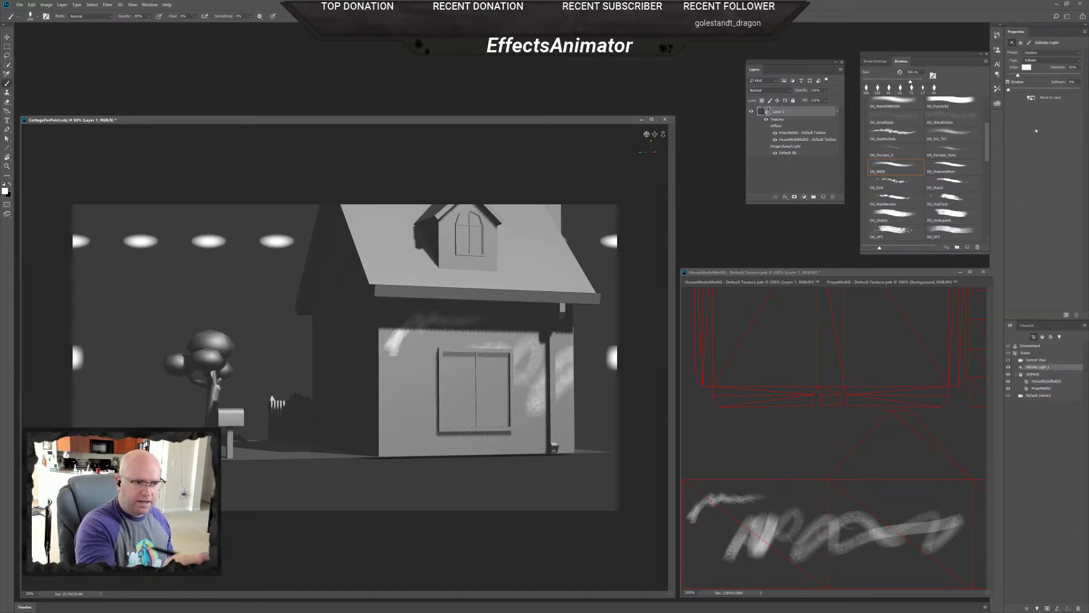
pyautogui.click(1009, 82)
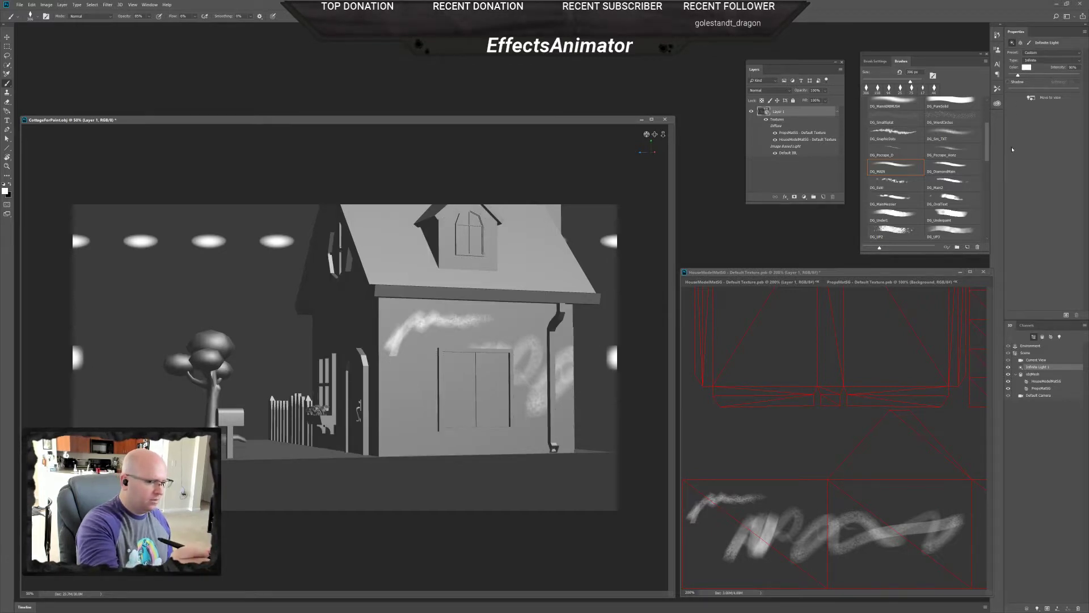
# - Paint the wall around the shuttered window white with broad strokes on both the model and the house texture
pyautogui.moveTo(501, 327)
pyautogui.mouseDown()
pyautogui.moveTo(531, 328)
pyautogui.moveTo(440, 321)
pyautogui.mouseUp()
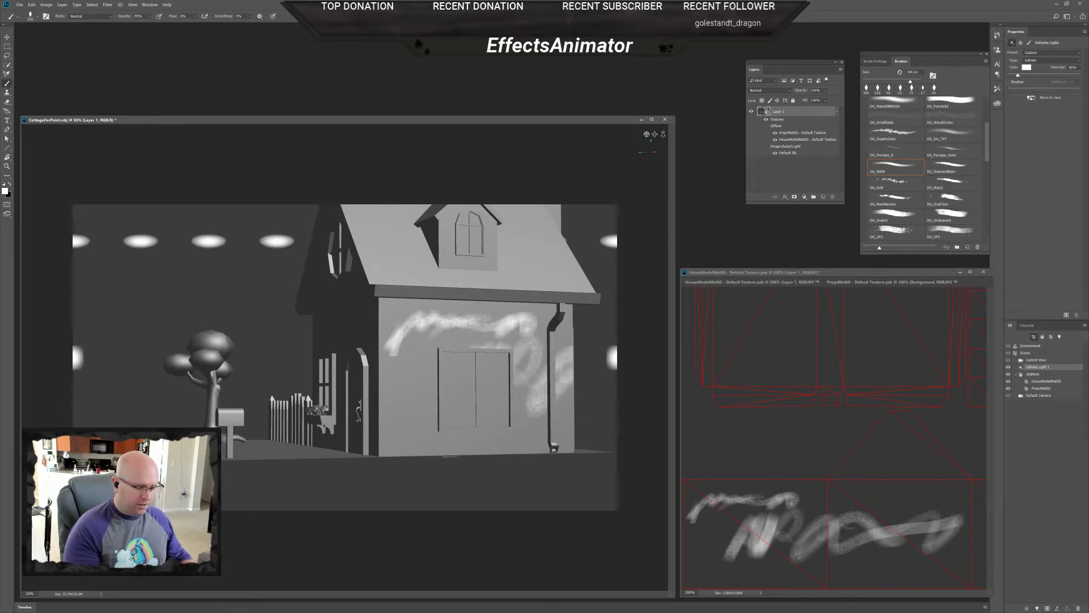
pyautogui.rightClick(764, 505)
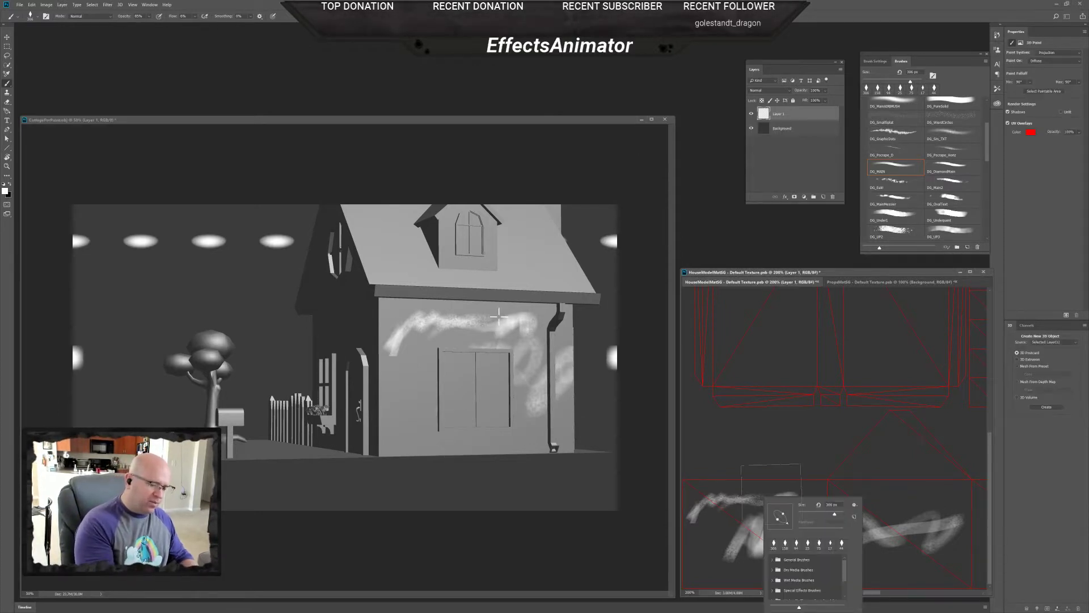
pyautogui.click(775, 491)
pyautogui.moveTo(739, 533)
pyautogui.mouseDown()
pyautogui.moveTo(721, 545)
pyautogui.moveTo(843, 541)
pyautogui.moveTo(791, 546)
pyautogui.moveTo(819, 528)
pyautogui.moveTo(807, 543)
pyautogui.moveTo(772, 546)
pyautogui.moveTo(827, 545)
pyautogui.moveTo(767, 530)
pyautogui.moveTo(819, 526)
pyautogui.mouseUp()
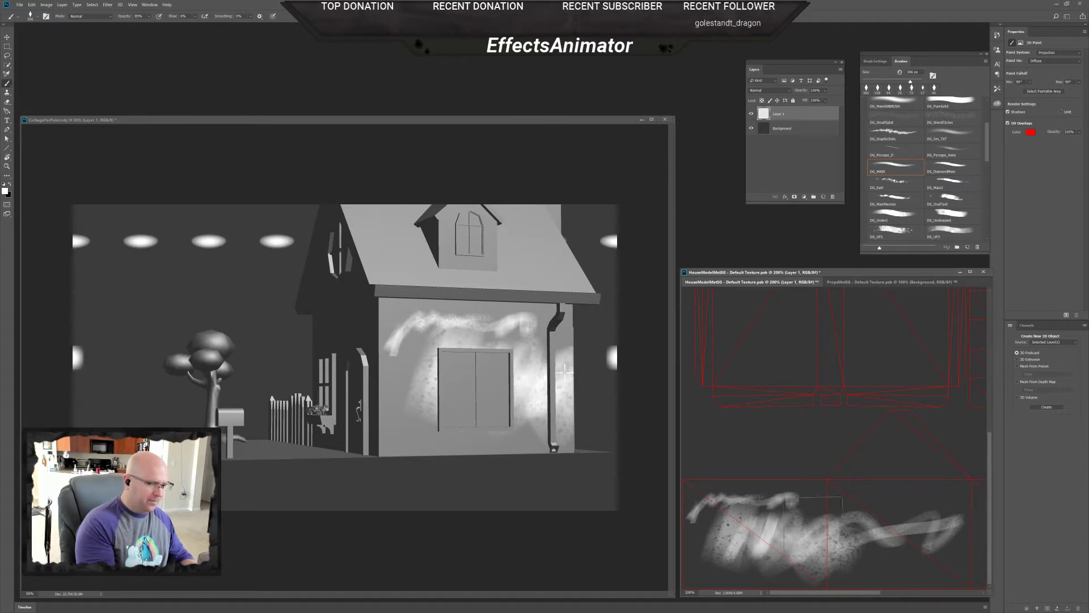
pyautogui.moveTo(449, 377)
pyautogui.mouseDown()
pyautogui.moveTo(400, 332)
pyautogui.moveTo(397, 309)
pyautogui.moveTo(454, 312)
pyautogui.moveTo(530, 340)
pyautogui.mouseUp()
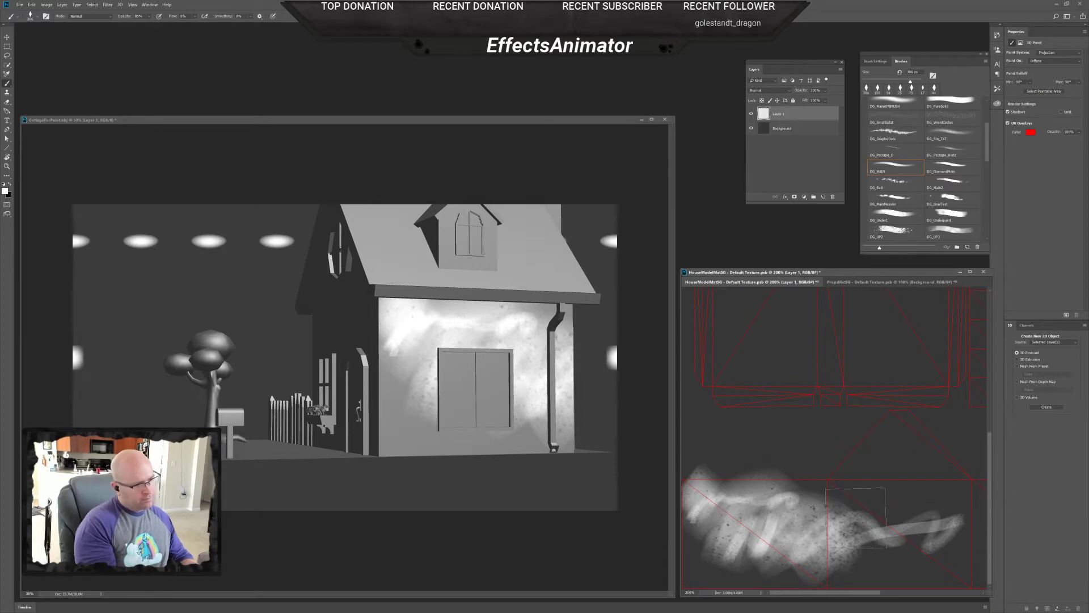
# - Paint broad white strokes across the second and third wall panels of the house texture
pyautogui.moveTo(848, 505)
pyautogui.mouseDown()
pyautogui.moveTo(913, 453)
pyautogui.moveTo(897, 492)
pyautogui.moveTo(933, 494)
pyautogui.moveTo(876, 538)
pyautogui.moveTo(740, 541)
pyautogui.moveTo(772, 563)
pyautogui.moveTo(958, 561)
pyautogui.mouseUp()
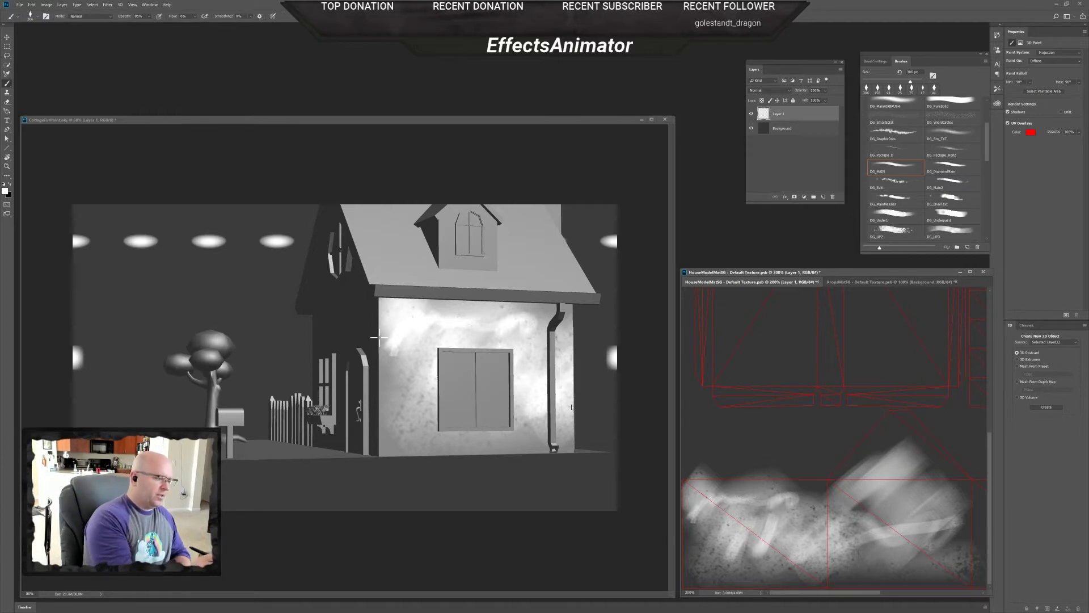
pyautogui.moveTo(831, 543)
pyautogui.mouseDown()
pyautogui.moveTo(939, 574)
pyautogui.moveTo(980, 544)
pyautogui.moveTo(891, 434)
pyautogui.moveTo(825, 469)
pyautogui.moveTo(958, 479)
pyautogui.moveTo(967, 506)
pyautogui.moveTo(807, 522)
pyautogui.mouseUp()
pyautogui.moveTo(908, 513)
pyautogui.mouseDown()
pyautogui.moveTo(849, 522)
pyautogui.moveTo(947, 555)
pyautogui.moveTo(897, 541)
pyautogui.mouseUp()
pyautogui.moveTo(894, 477); pyautogui.dragTo(845, 464)
pyautogui.moveTo(797, 548)
pyautogui.mouseDown()
pyautogui.moveTo(878, 553)
pyautogui.moveTo(918, 537)
pyautogui.moveTo(820, 496)
pyautogui.moveTo(896, 507)
pyautogui.moveTo(938, 550)
pyautogui.moveTo(838, 547)
pyautogui.moveTo(888, 590)
pyautogui.moveTo(955, 571)
pyautogui.moveTo(950, 503)
pyautogui.moveTo(911, 503)
pyautogui.moveTo(915, 554)
pyautogui.moveTo(893, 533)
pyautogui.moveTo(819, 507)
pyautogui.mouseUp()
pyautogui.moveTo(917, 523)
pyautogui.mouseDown()
pyautogui.moveTo(789, 494)
pyautogui.moveTo(864, 486)
pyautogui.moveTo(894, 521)
pyautogui.moveTo(886, 561)
pyautogui.moveTo(928, 578)
pyautogui.moveTo(908, 571)
pyautogui.moveTo(947, 562)
pyautogui.moveTo(956, 504)
pyautogui.mouseUp()
pyautogui.moveTo(871, 530); pyautogui.dragTo(853, 530)
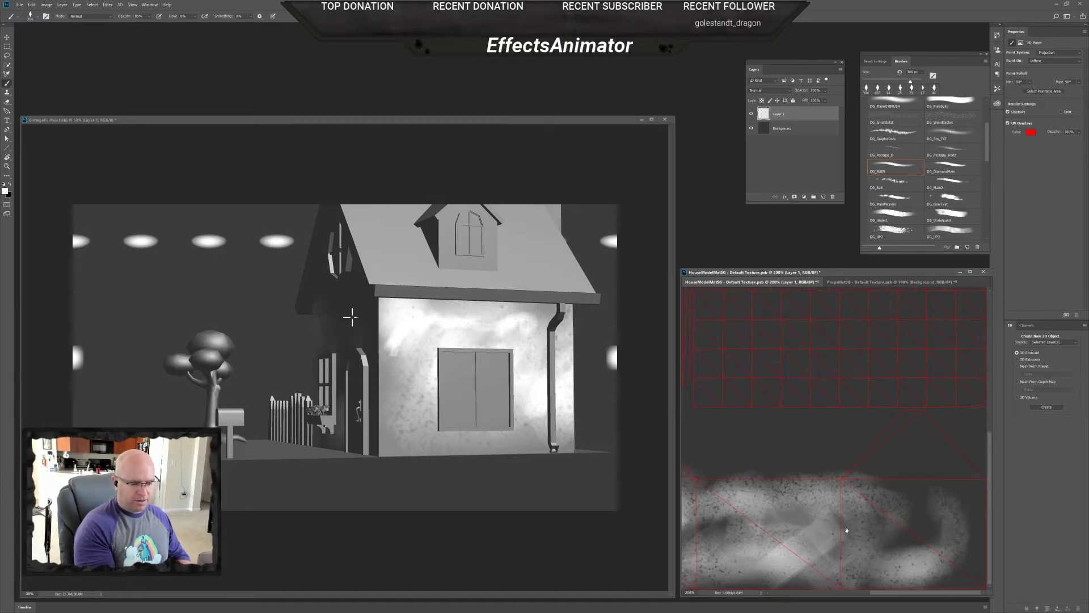
# - Cover the last gabled wall panel of the house texture with white strokes up into its peak
pyautogui.moveTo(879, 461)
pyautogui.mouseDown()
pyautogui.moveTo(910, 432)
pyautogui.moveTo(926, 458)
pyautogui.moveTo(897, 491)
pyautogui.mouseUp()
pyautogui.moveTo(339, 321)
pyautogui.mouseDown()
pyautogui.moveTo(365, 382)
pyautogui.moveTo(355, 409)
pyautogui.moveTo(339, 395)
pyautogui.moveTo(369, 433)
pyautogui.moveTo(377, 320)
pyautogui.moveTo(330, 269)
pyautogui.moveTo(364, 381)
pyautogui.moveTo(360, 366)
pyautogui.moveTo(321, 380)
pyautogui.moveTo(366, 349)
pyautogui.moveTo(353, 350)
pyautogui.moveTo(362, 325)
pyautogui.moveTo(339, 294)
pyautogui.moveTo(356, 290)
pyautogui.moveTo(371, 360)
pyautogui.moveTo(313, 395)
pyautogui.moveTo(352, 440)
pyautogui.moveTo(378, 446)
pyautogui.moveTo(312, 434)
pyautogui.mouseUp()
pyautogui.moveTo(765, 586); pyautogui.dragTo(743, 583)
pyautogui.moveTo(703, 532)
pyautogui.mouseDown()
pyautogui.moveTo(725, 504)
pyautogui.moveTo(716, 488)
pyautogui.mouseUp()
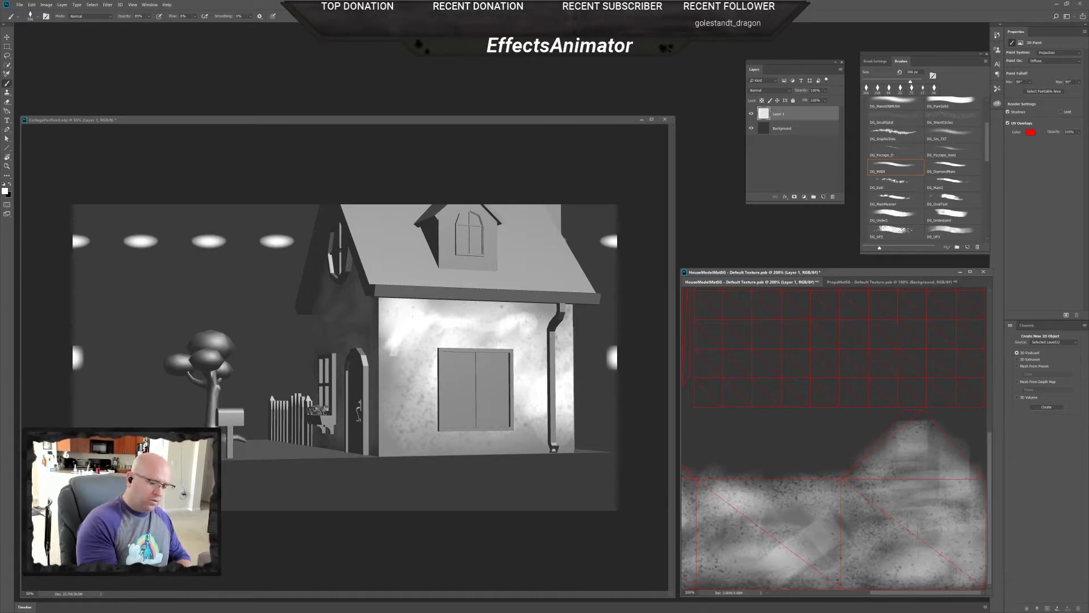
pyautogui.moveTo(798, 502)
pyautogui.mouseDown()
pyautogui.moveTo(774, 500)
pyautogui.moveTo(831, 496)
pyautogui.moveTo(797, 536)
pyautogui.moveTo(773, 525)
pyautogui.mouseUp()
# - Fill the remaining dark patches of the wall strip and the second panel's gable peak with white paint
pyautogui.moveTo(344, 292)
pyautogui.mouseDown()
pyautogui.moveTo(327, 282)
pyautogui.moveTo(338, 233)
pyautogui.moveTo(317, 321)
pyautogui.moveTo(350, 325)
pyautogui.moveTo(326, 259)
pyautogui.moveTo(317, 320)
pyautogui.mouseUp()
pyautogui.moveTo(728, 470); pyautogui.dragTo(902, 470)
pyautogui.moveTo(820, 447)
pyautogui.mouseDown()
pyautogui.moveTo(801, 419)
pyautogui.moveTo(868, 484)
pyautogui.moveTo(768, 450)
pyautogui.moveTo(723, 484)
pyautogui.moveTo(834, 490)
pyautogui.moveTo(812, 484)
pyautogui.moveTo(904, 529)
pyautogui.mouseUp()
pyautogui.moveTo(833, 497)
pyautogui.mouseDown()
pyautogui.moveTo(805, 519)
pyautogui.moveTo(785, 581)
pyautogui.mouseUp()
pyautogui.moveTo(902, 530)
pyautogui.mouseDown()
pyautogui.moveTo(876, 547)
pyautogui.moveTo(912, 550)
pyautogui.moveTo(928, 520)
pyautogui.moveTo(849, 510)
pyautogui.mouseUp()
pyautogui.moveTo(847, 522); pyautogui.dragTo(849, 523)
pyautogui.moveTo(756, 579)
pyautogui.mouseDown()
pyautogui.moveTo(835, 579)
pyautogui.moveTo(723, 578)
pyautogui.moveTo(689, 533)
pyautogui.moveTo(692, 553)
pyautogui.moveTo(716, 544)
pyautogui.mouseUp()
pyautogui.moveTo(792, 487)
pyautogui.mouseDown()
pyautogui.moveTo(715, 486)
pyautogui.moveTo(791, 486)
pyautogui.moveTo(706, 505)
pyautogui.moveTo(738, 545)
pyautogui.moveTo(805, 572)
pyautogui.moveTo(754, 578)
pyautogui.moveTo(757, 522)
pyautogui.moveTo(857, 507)
pyautogui.mouseUp()
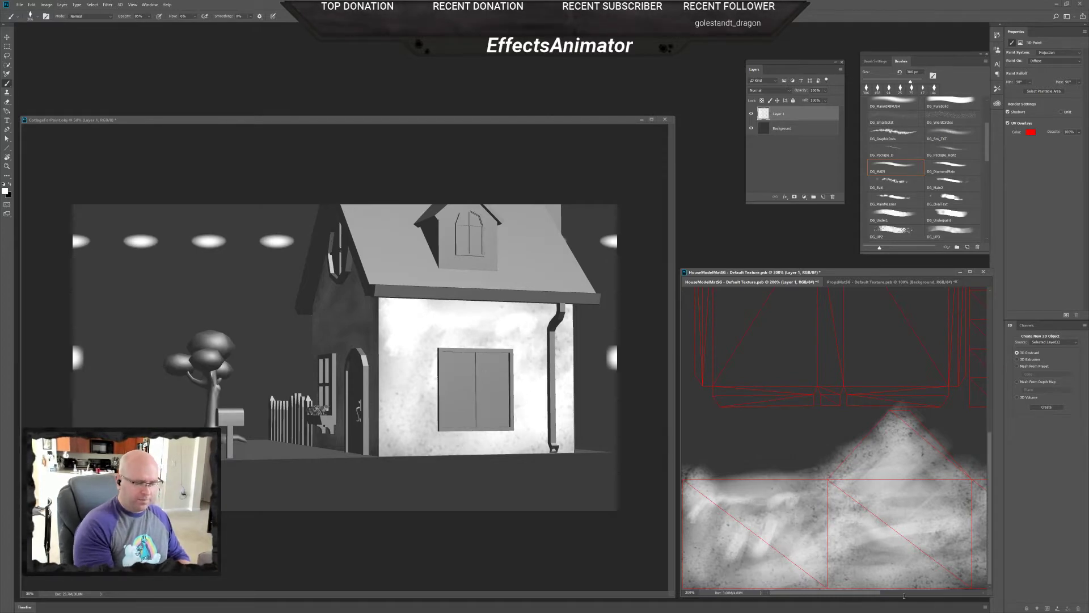
# - Orbit the cottage to its door side and set the foreground color to a muted tan with hue 31, saturation 20 and brightness 69
pyautogui.click(597, 163)
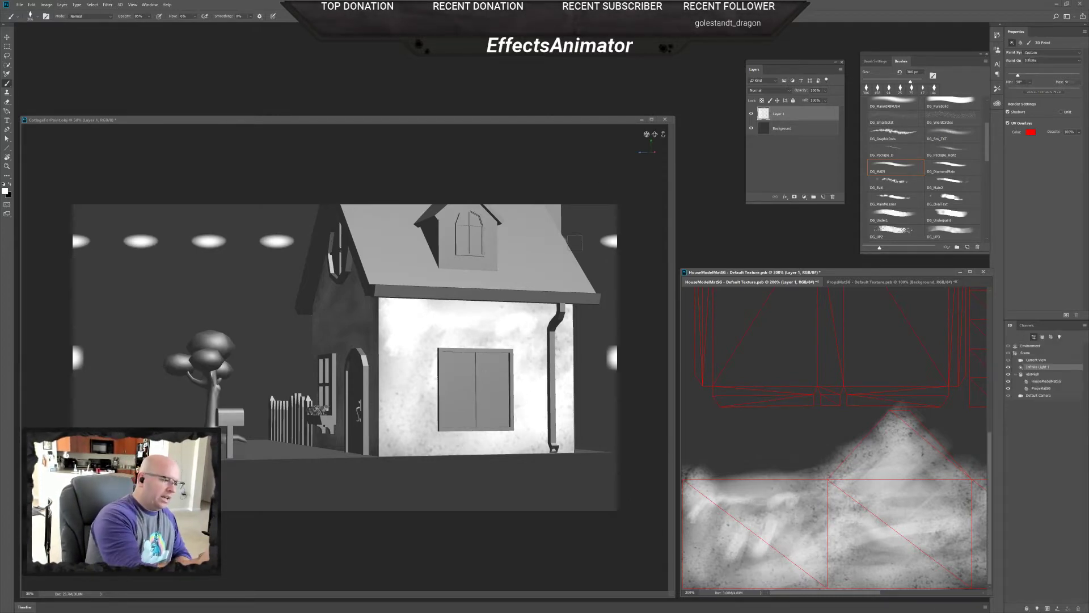
pyautogui.moveTo(646, 134)
pyautogui.mouseDown()
pyautogui.moveTo(662, 136)
pyautogui.moveTo(643, 140)
pyautogui.moveTo(652, 135)
pyautogui.mouseUp()
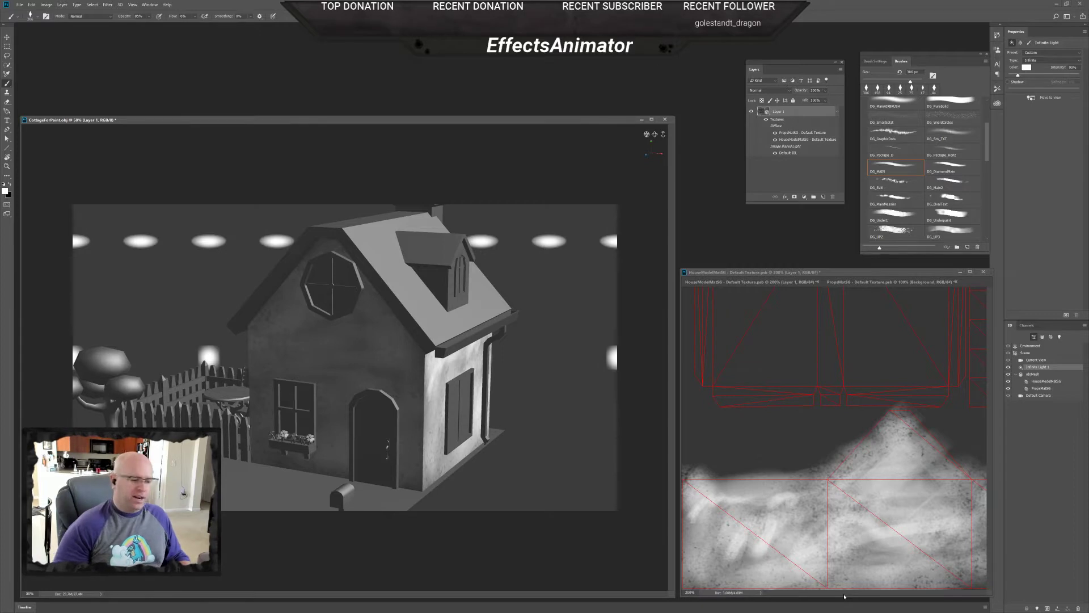
pyautogui.click(720, 483)
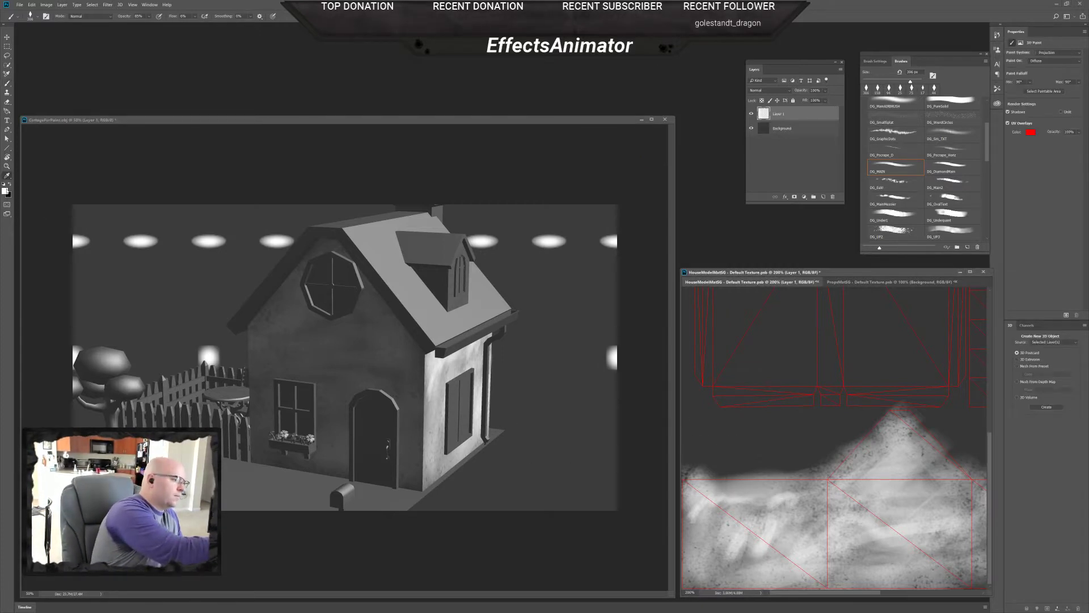
pyautogui.click(6, 192)
pyautogui.click(725, 331)
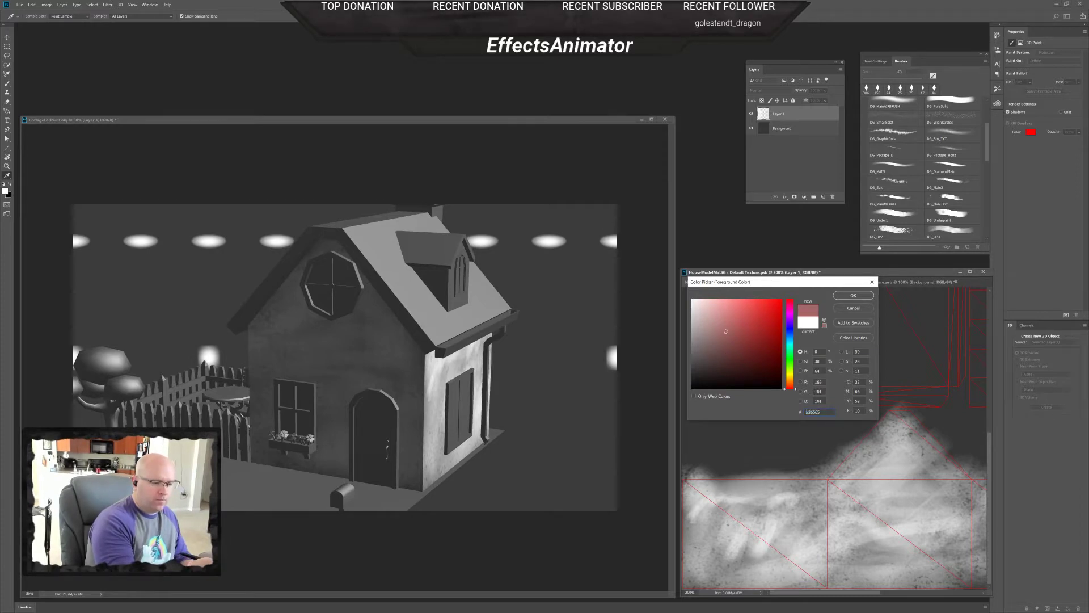
pyautogui.click(791, 380)
pyautogui.click(721, 307)
pyautogui.click(710, 328)
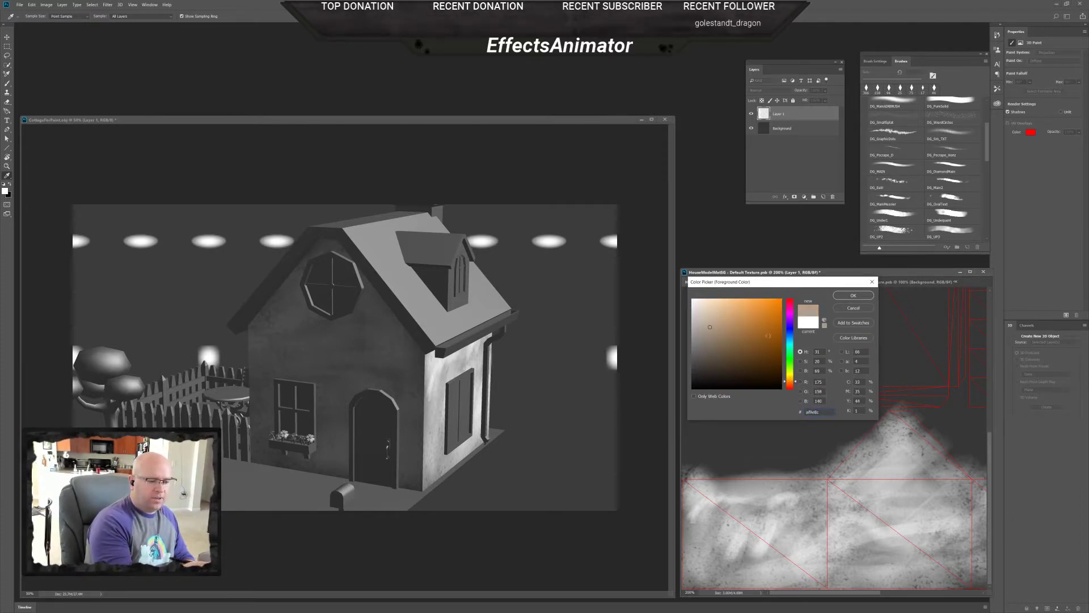
pyautogui.click(853, 296)
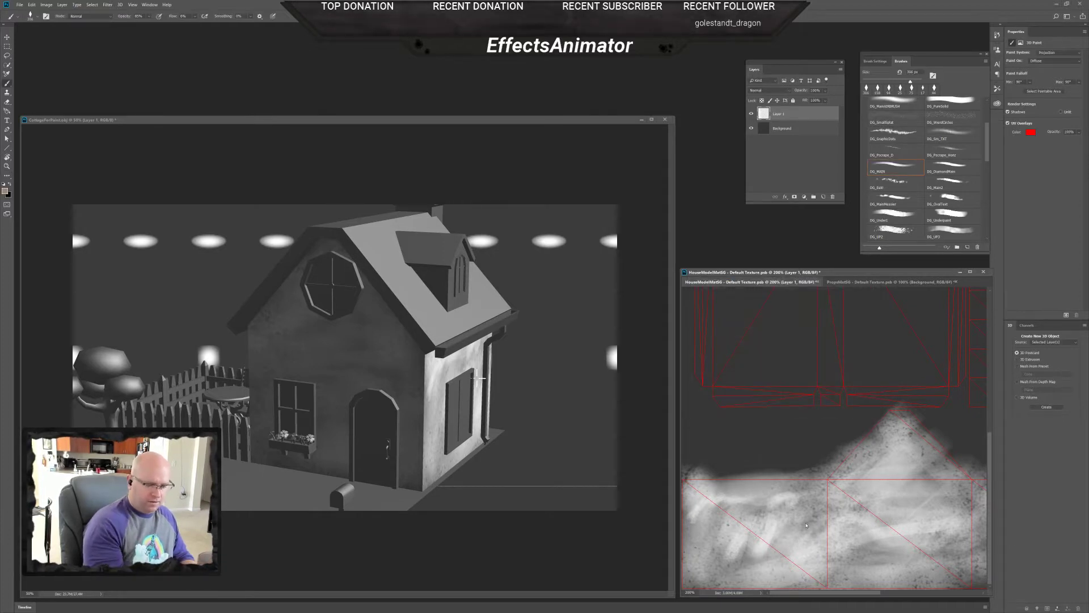
# - Brush the muted tan loosely over the white paint on all wall panels of the house texture
pyautogui.moveTo(802, 531)
pyautogui.mouseDown()
pyautogui.moveTo(838, 535)
pyautogui.moveTo(811, 505)
pyautogui.mouseUp()
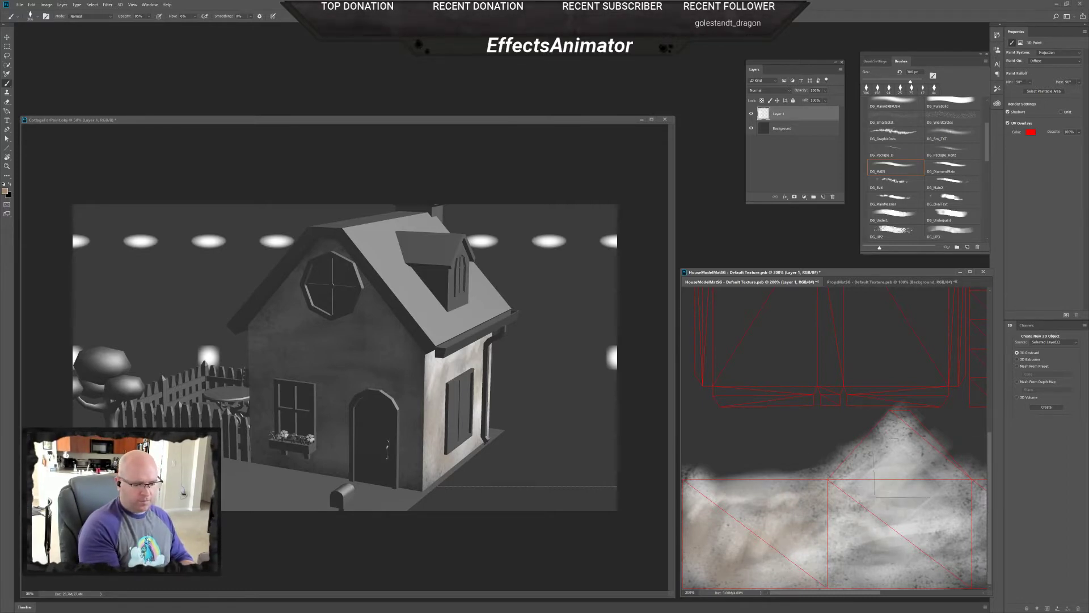
pyautogui.moveTo(916, 543); pyautogui.dragTo(824, 536)
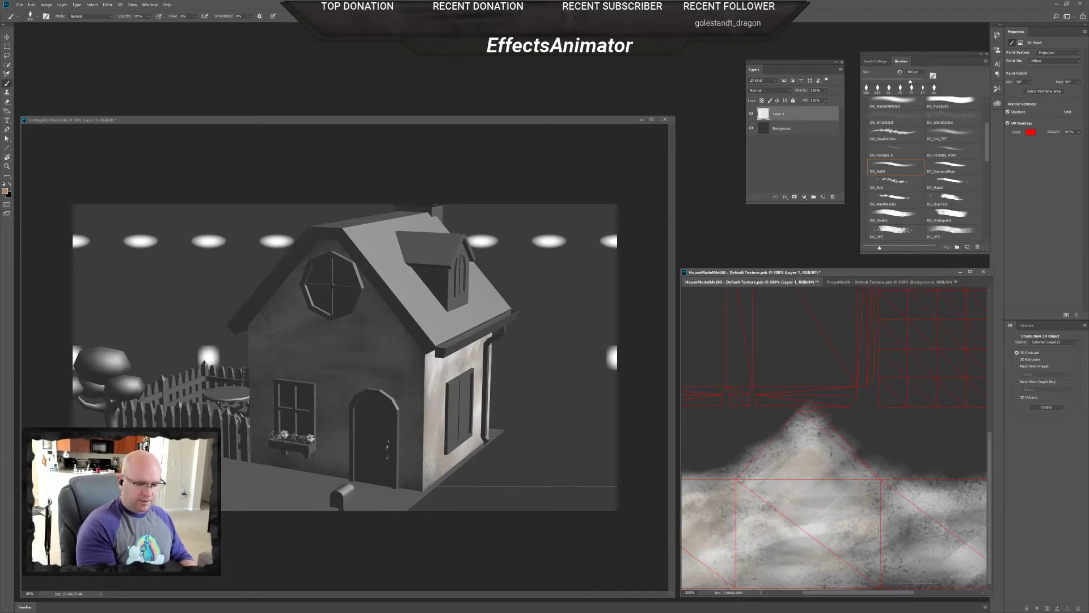
pyautogui.hscroll(3, 839, 510)
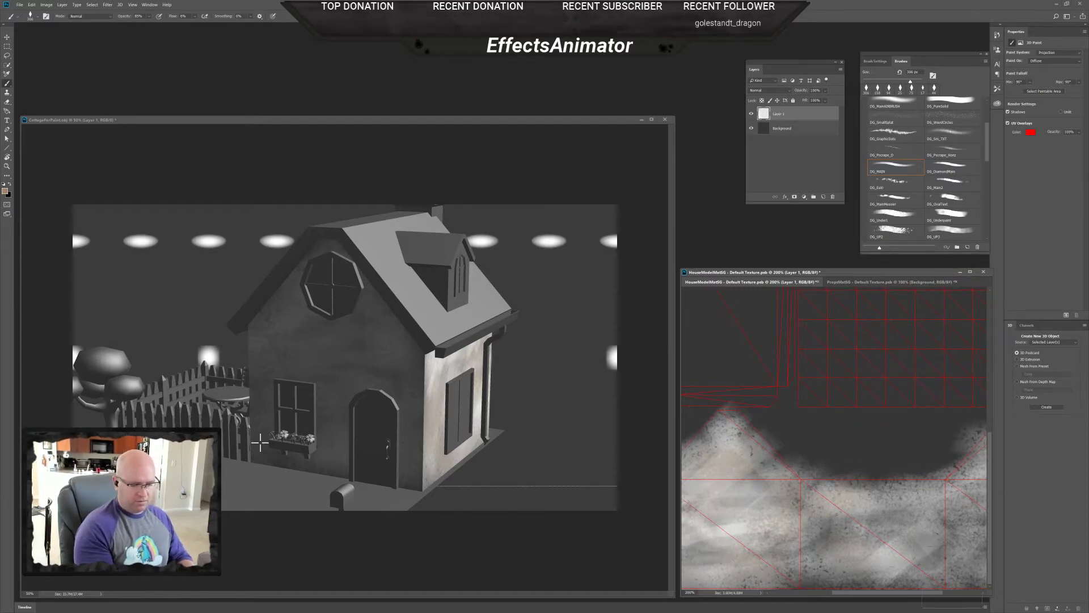
pyautogui.hscroll(2, 840, 499)
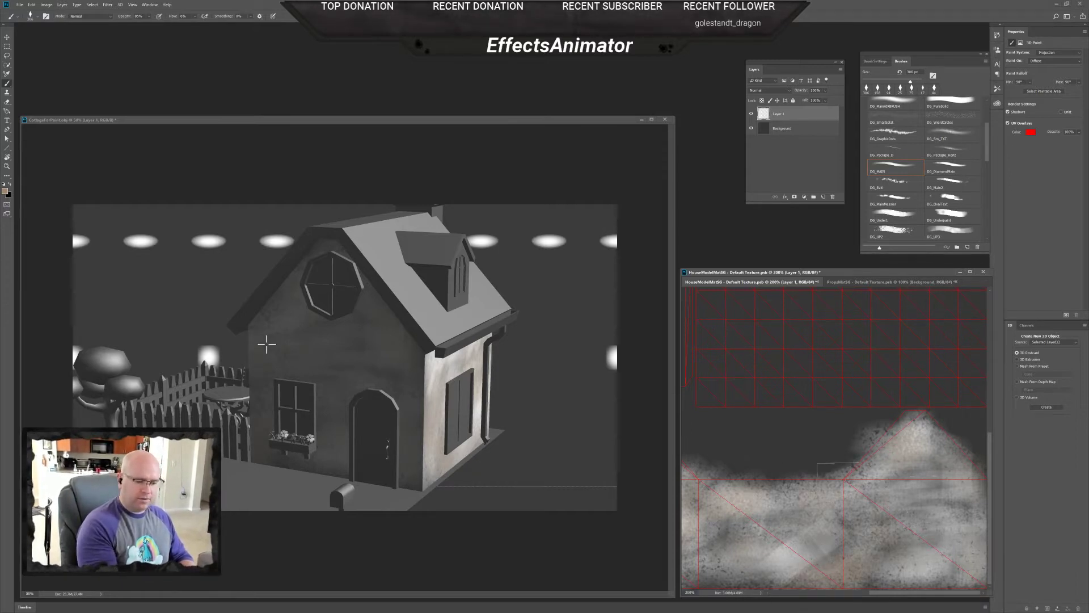
pyautogui.moveTo(912, 560); pyautogui.dragTo(910, 560)
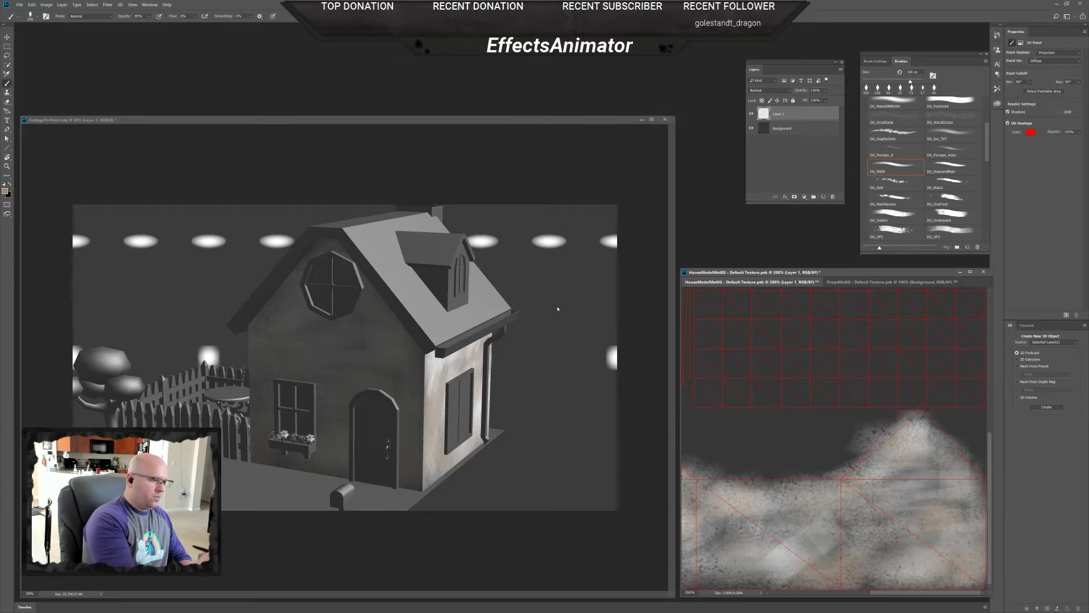
# - Blend the wall panels by sampling light tones from the painted walls and brushing them over the tan patches
pyautogui.click(557, 342)
pyautogui.moveTo(647, 134); pyautogui.dragTo(634, 156)
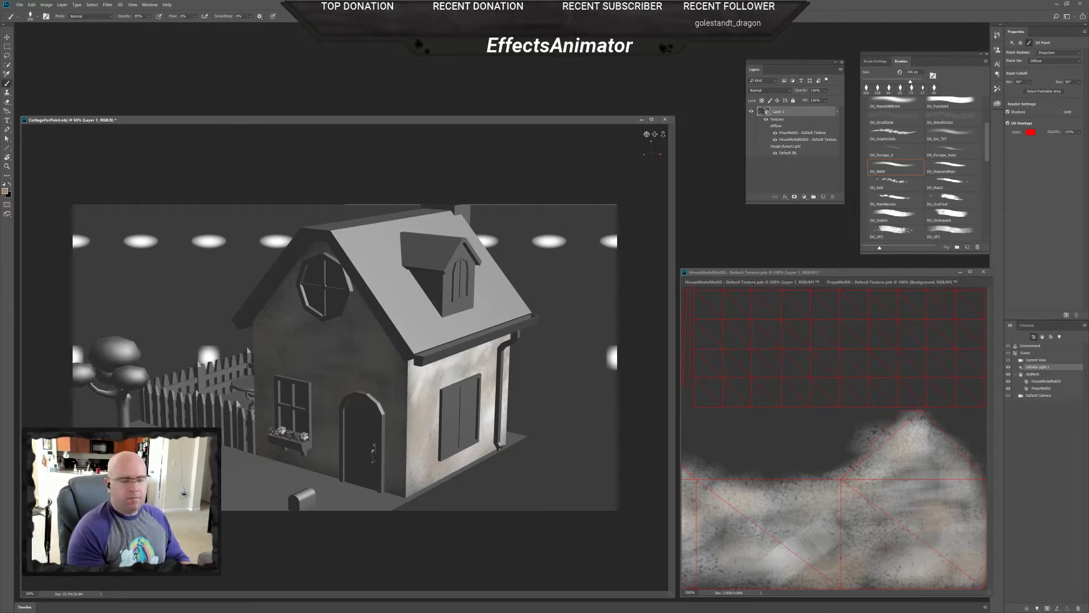
pyautogui.click(892, 539)
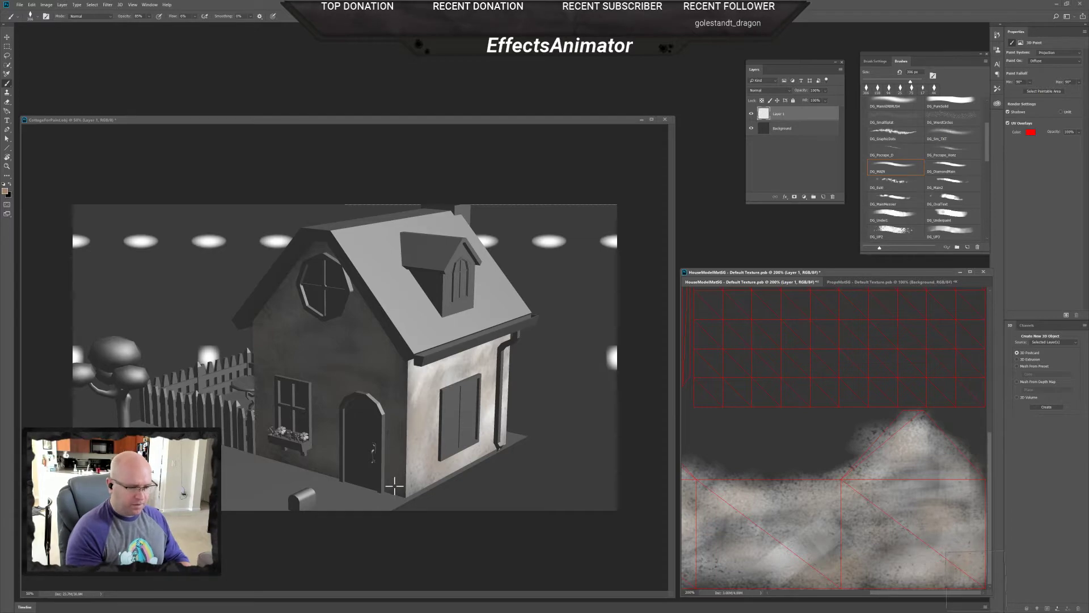
pyautogui.moveTo(703, 437)
pyautogui.mouseDown()
pyautogui.moveTo(738, 422)
pyautogui.moveTo(911, 431)
pyautogui.moveTo(813, 453)
pyautogui.mouseUp()
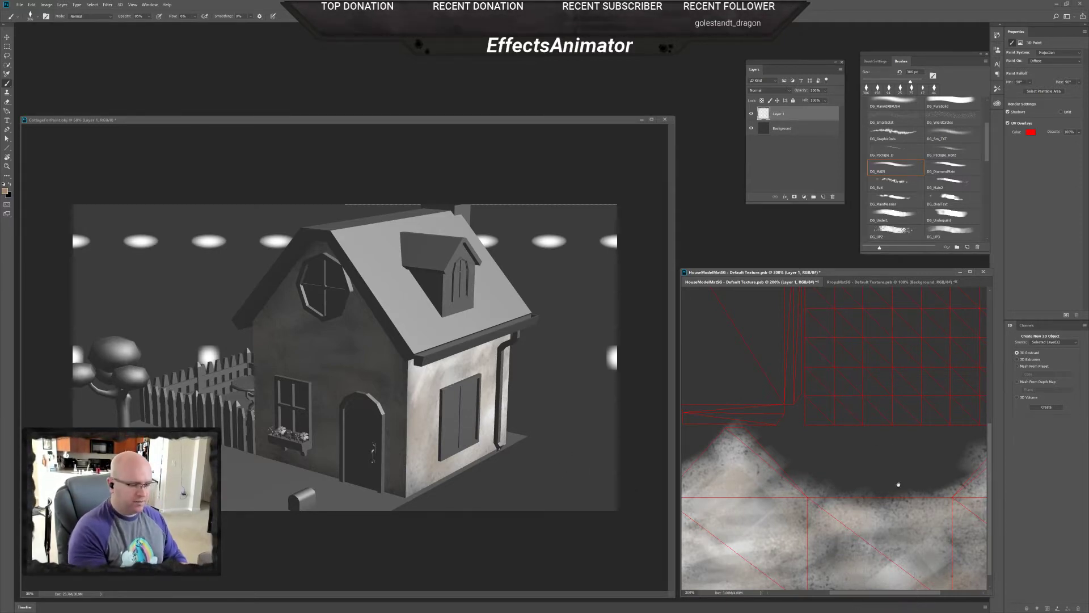
pyautogui.scroll(-3, 889, 506)
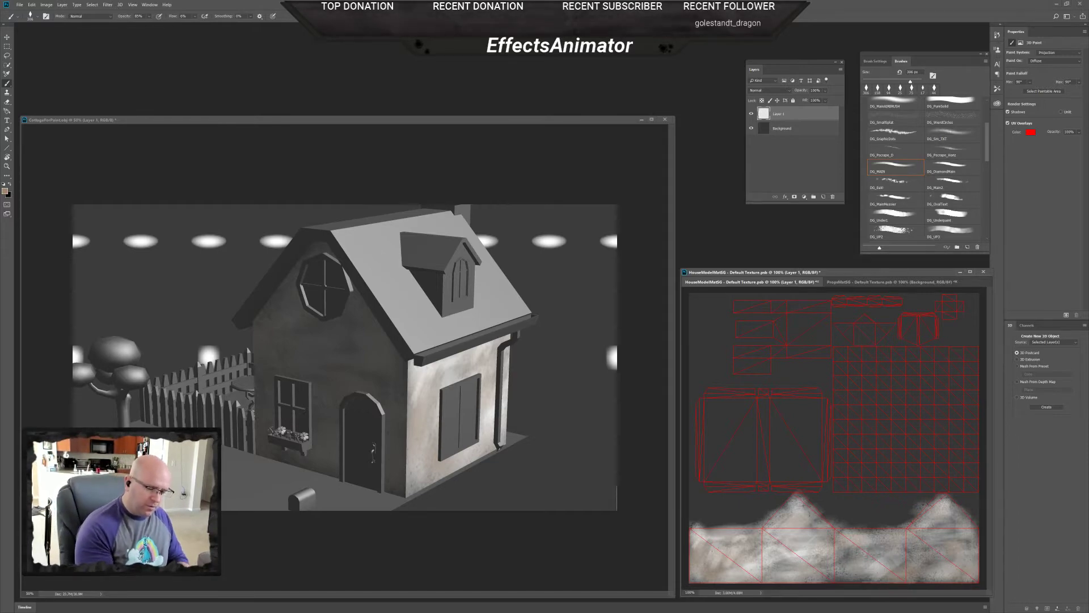
pyautogui.keyDown('alt'); pyautogui.click(886, 565); pyautogui.keyUp('alt')
pyautogui.moveTo(873, 555)
pyautogui.mouseDown()
pyautogui.moveTo(890, 584)
pyautogui.moveTo(807, 546)
pyautogui.mouseUp()
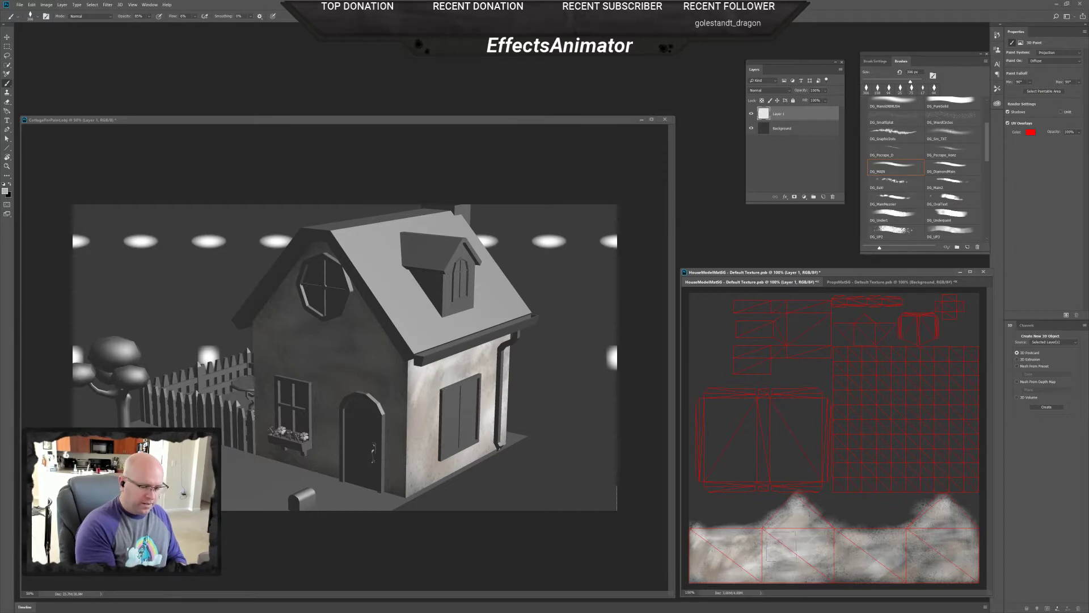
pyautogui.keyDown('alt'); pyautogui.click(752, 565); pyautogui.keyUp('alt')
pyautogui.moveTo(448, 437); pyautogui.dragTo(431, 477)
pyautogui.keyDown('alt'); pyautogui.click(491, 395); pyautogui.keyUp('alt')
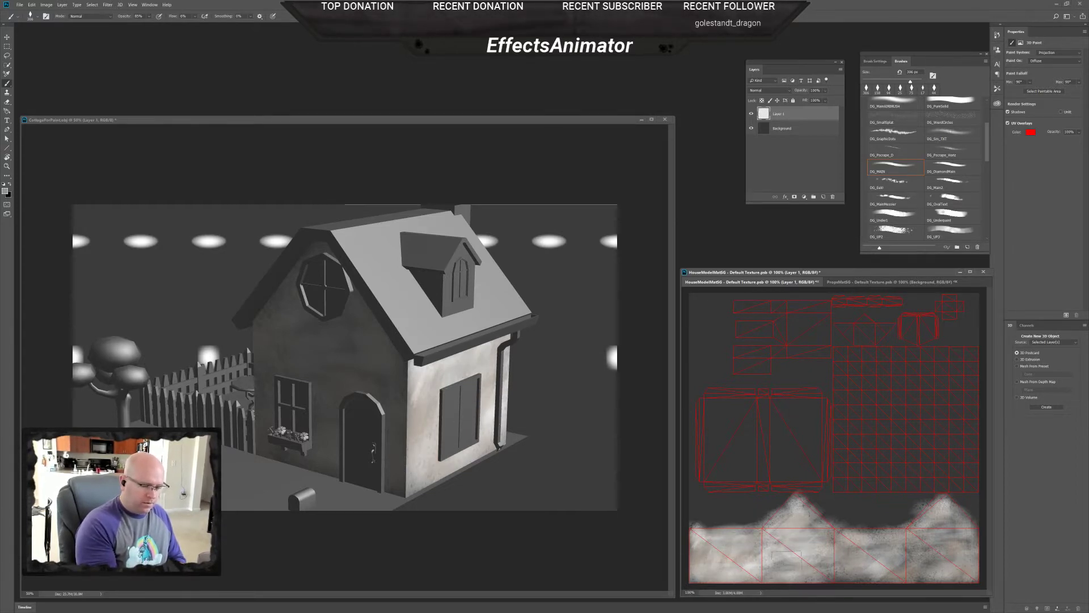
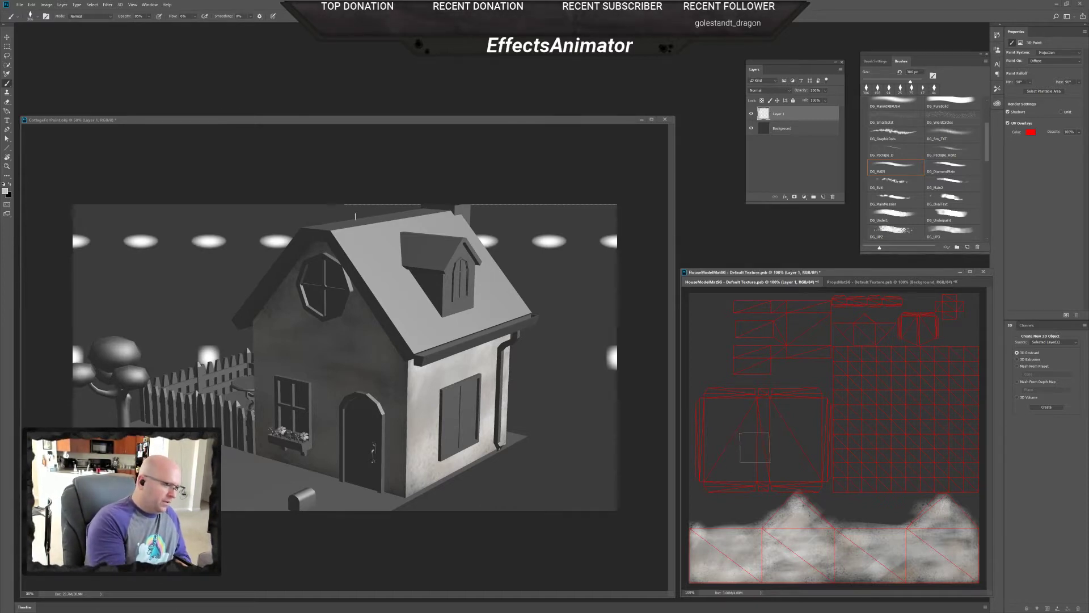
# - Undo the gray roof stroke, set the foreground color to dark brown #4F4133 and brush it onto the roof near the ridge
pyautogui.moveTo(748, 435); pyautogui.dragTo(740, 444)
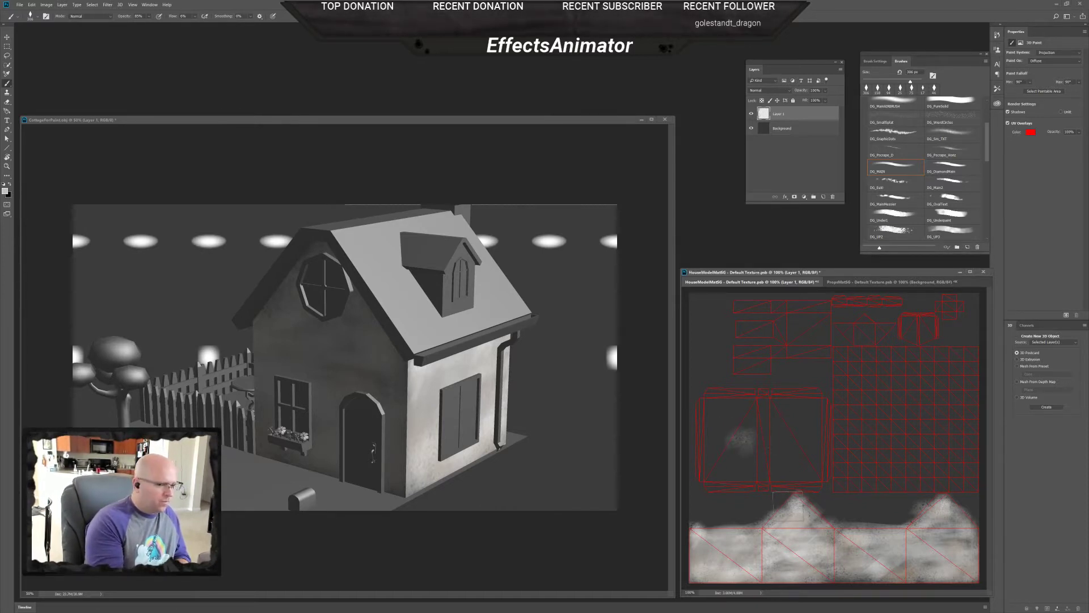
pyautogui.hotkey('ctrl', 'z')
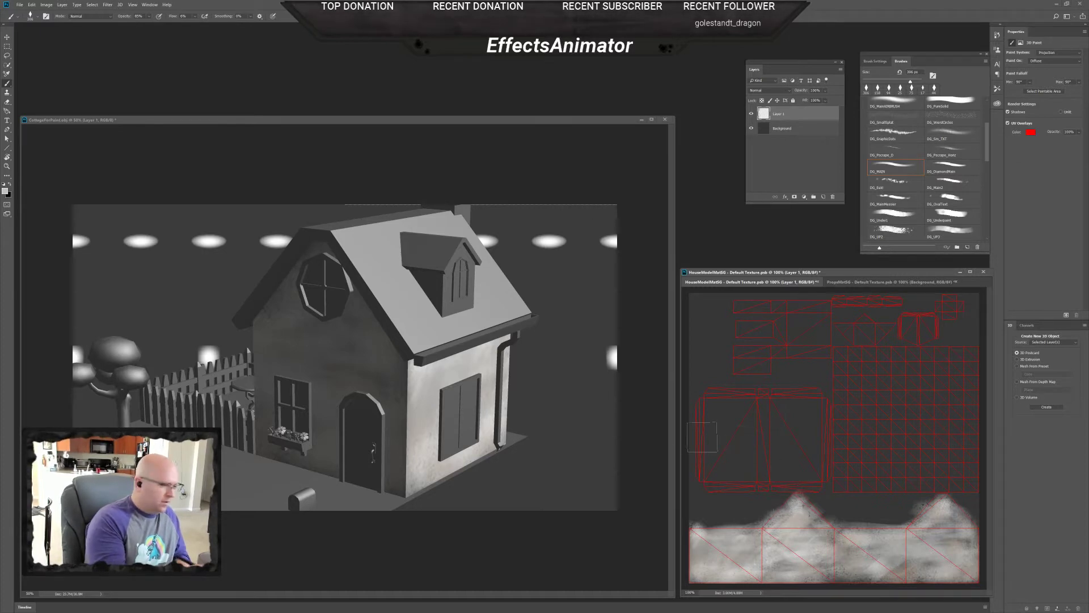
pyautogui.click(4, 191)
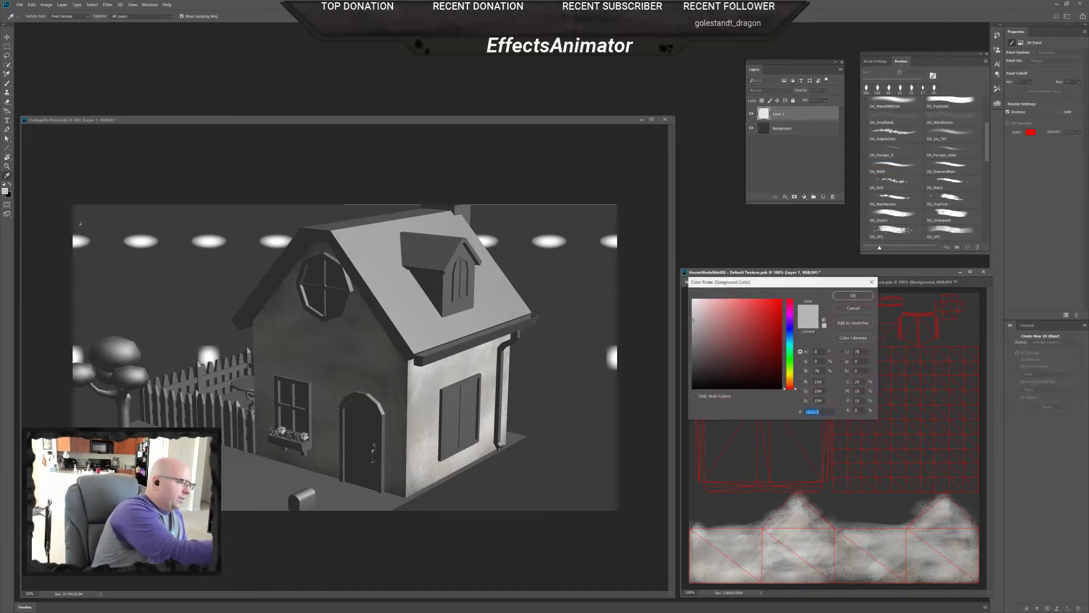
pyautogui.click(728, 351)
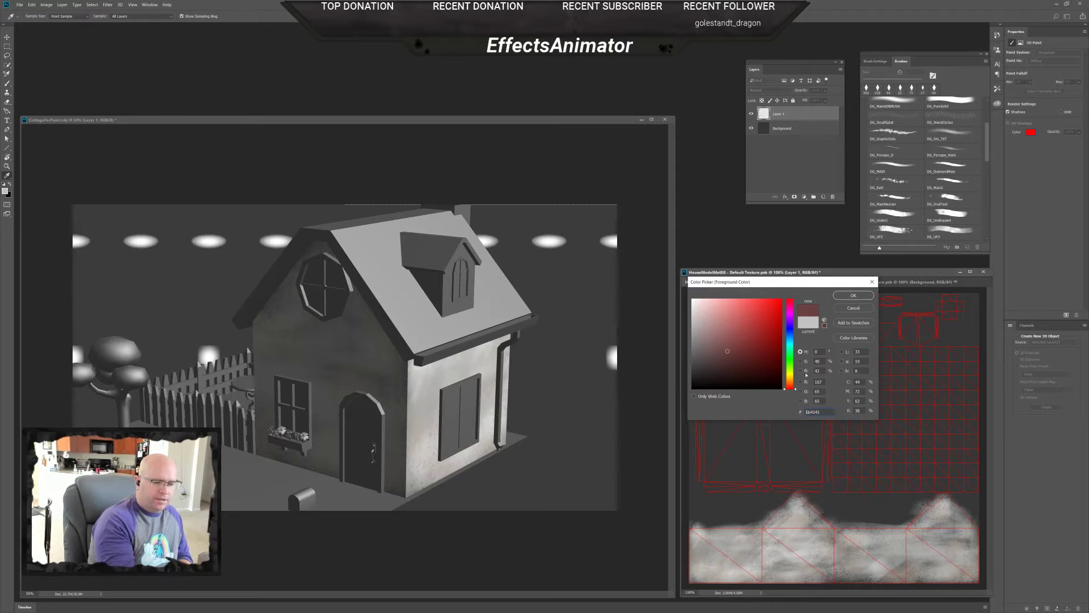
pyautogui.moveTo(793, 386); pyautogui.dragTo(723, 363)
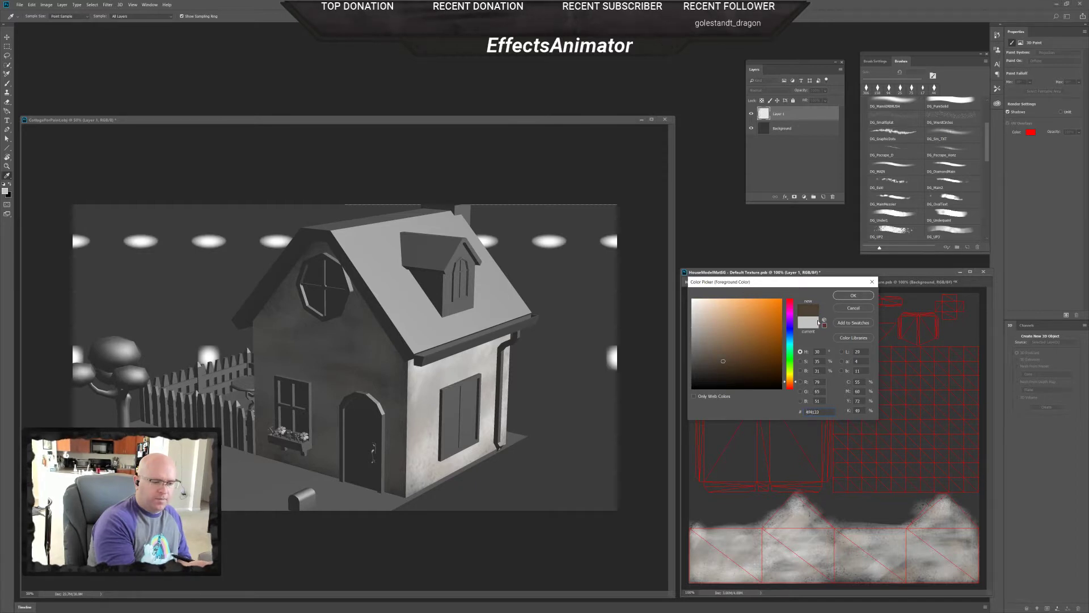
pyautogui.press('Return')
pyautogui.moveTo(391, 213)
pyautogui.mouseDown()
pyautogui.moveTo(369, 216)
pyautogui.moveTo(392, 259)
pyautogui.moveTo(398, 209)
pyautogui.mouseUp()
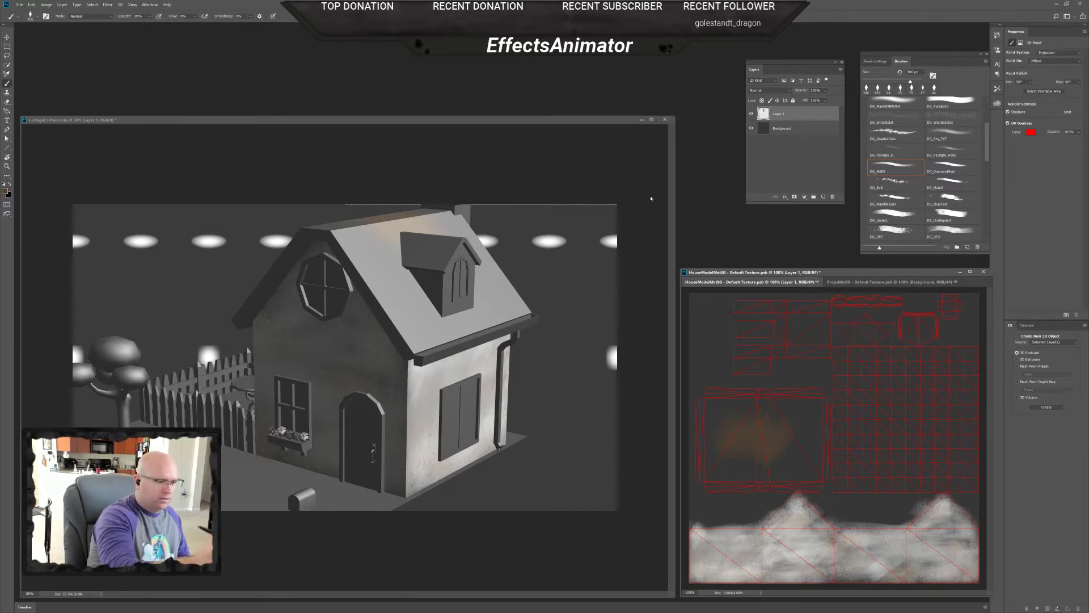
# - View the roof from above, then darken the house material's specular color by three stops to 0.0625 and set its shine to 0%
pyautogui.click(667, 201)
pyautogui.moveTo(646, 135); pyautogui.dragTo(615, 183)
pyautogui.moveTo(646, 135); pyautogui.dragTo(627, 168)
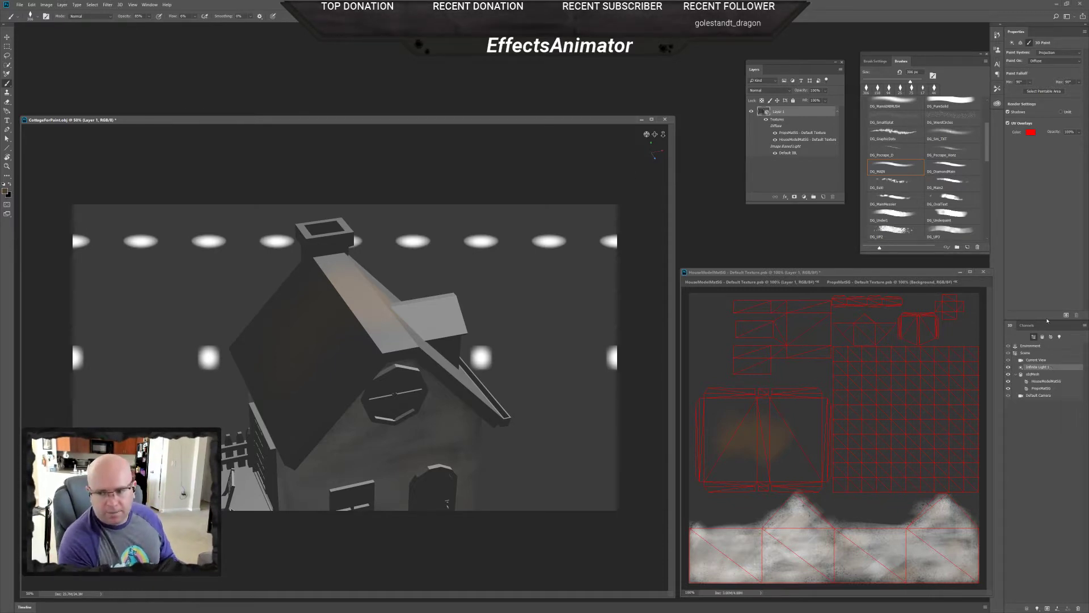
pyautogui.click(1054, 381)
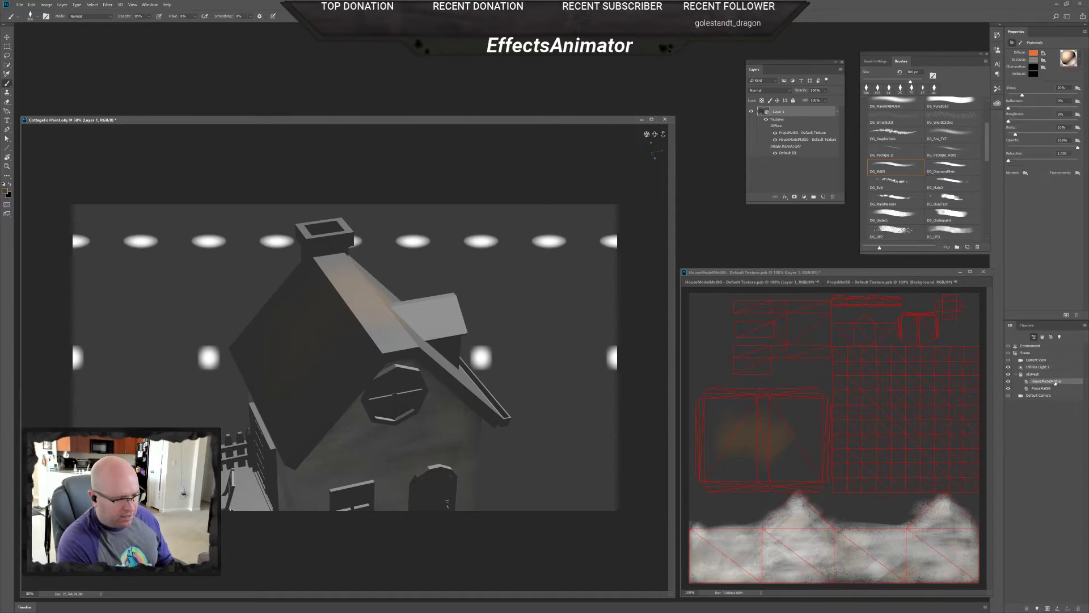
pyautogui.click(1033, 61)
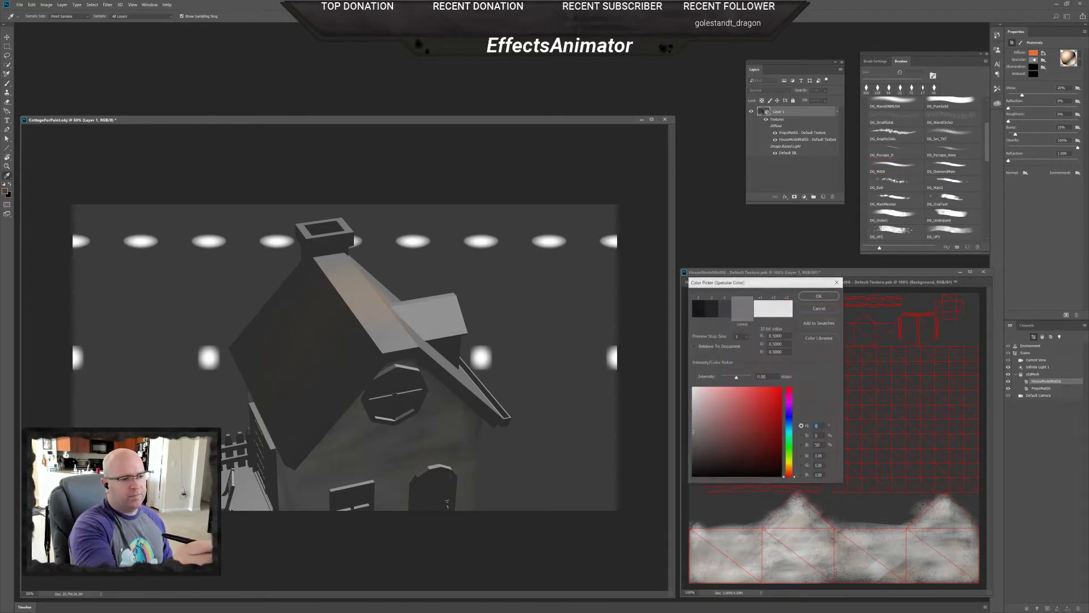
pyautogui.moveTo(790, 289); pyautogui.dragTo(813, 220)
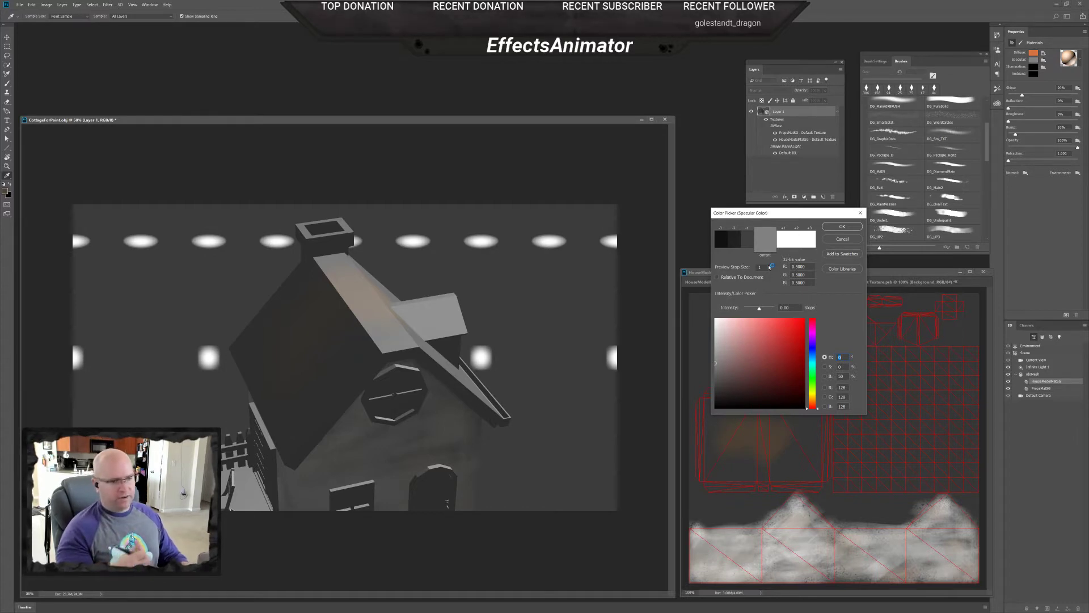
pyautogui.click(721, 238)
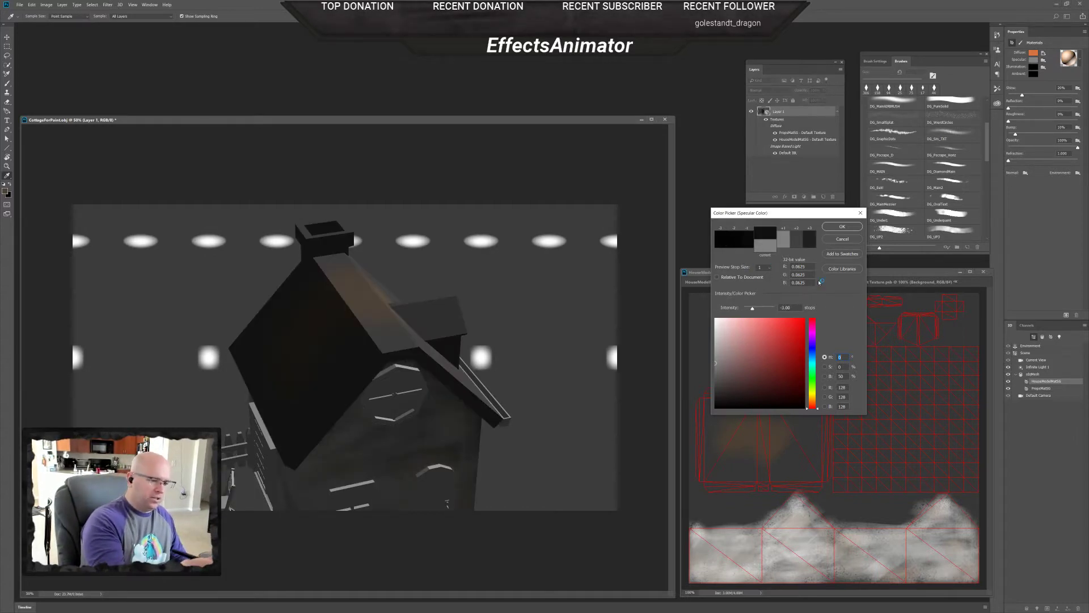
pyautogui.click(825, 227)
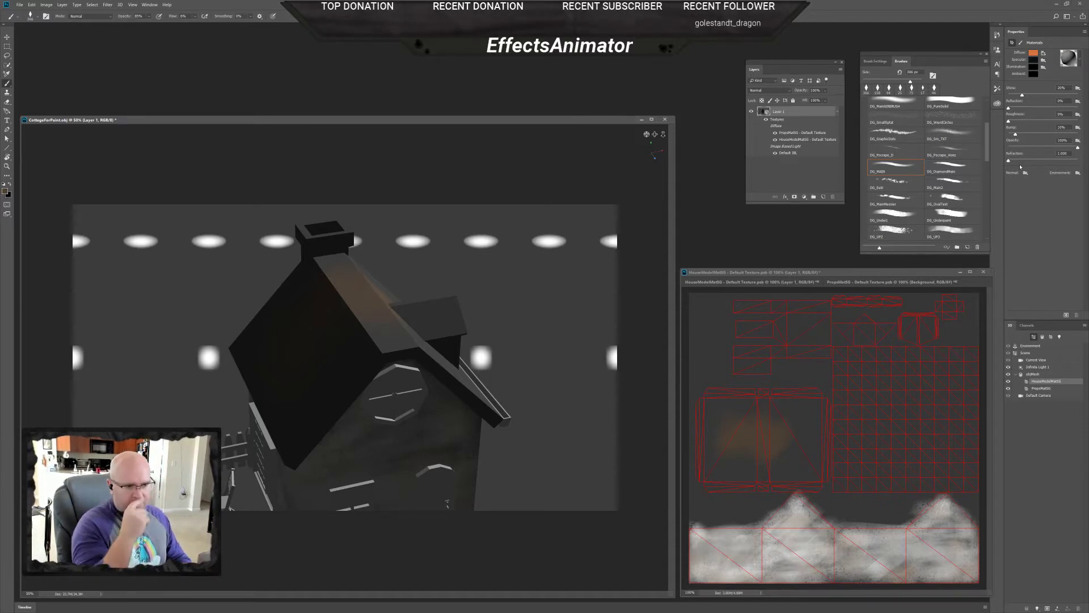
pyautogui.moveTo(1021, 94); pyautogui.dragTo(1011, 106)
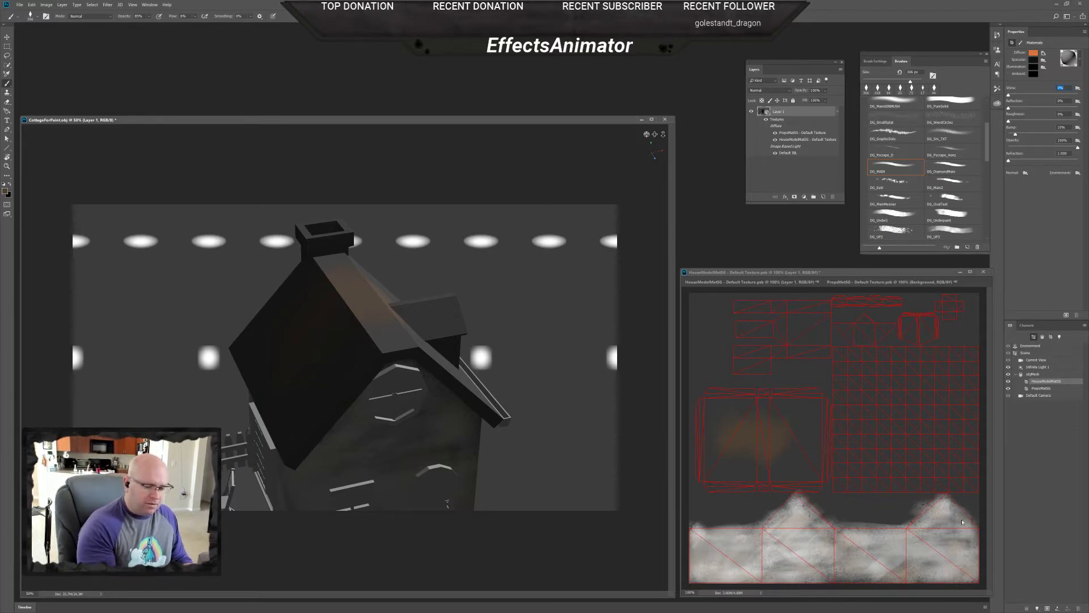
# - Brush the dark brown across all roof panels of the house texture until both roof slopes are fully covered
pyautogui.click(981, 499)
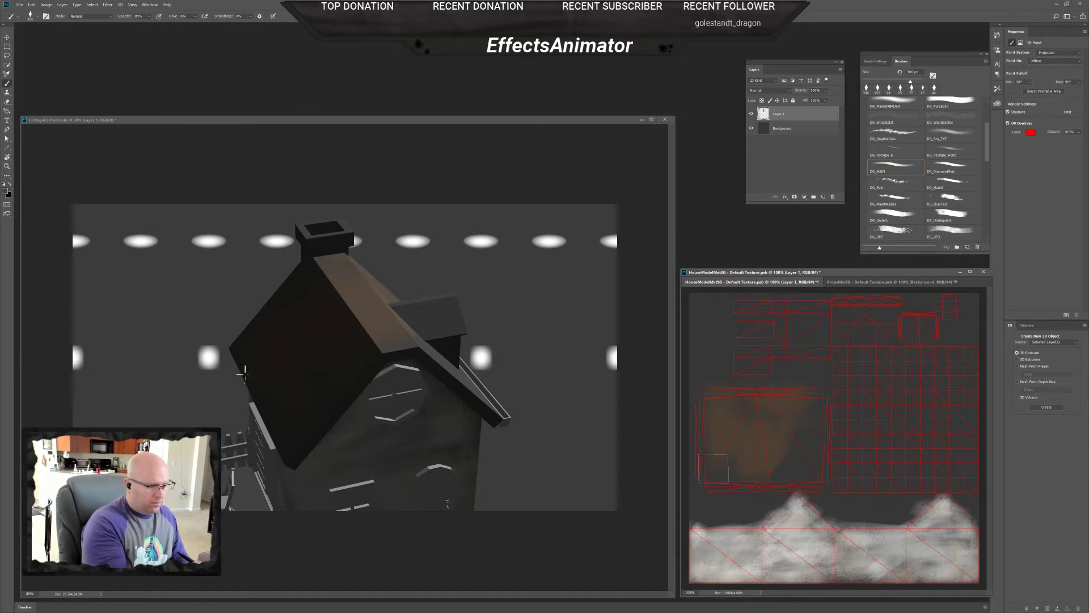
pyautogui.moveTo(647, 134)
pyautogui.mouseDown()
pyautogui.moveTo(663, 150)
pyautogui.moveTo(655, 134)
pyautogui.mouseUp()
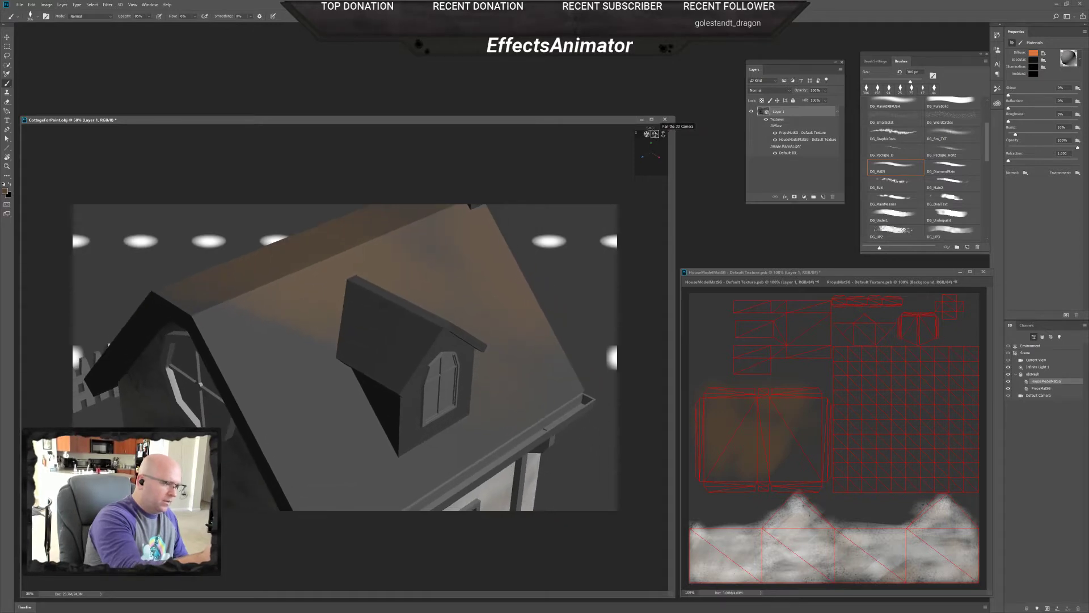
pyautogui.click(816, 425)
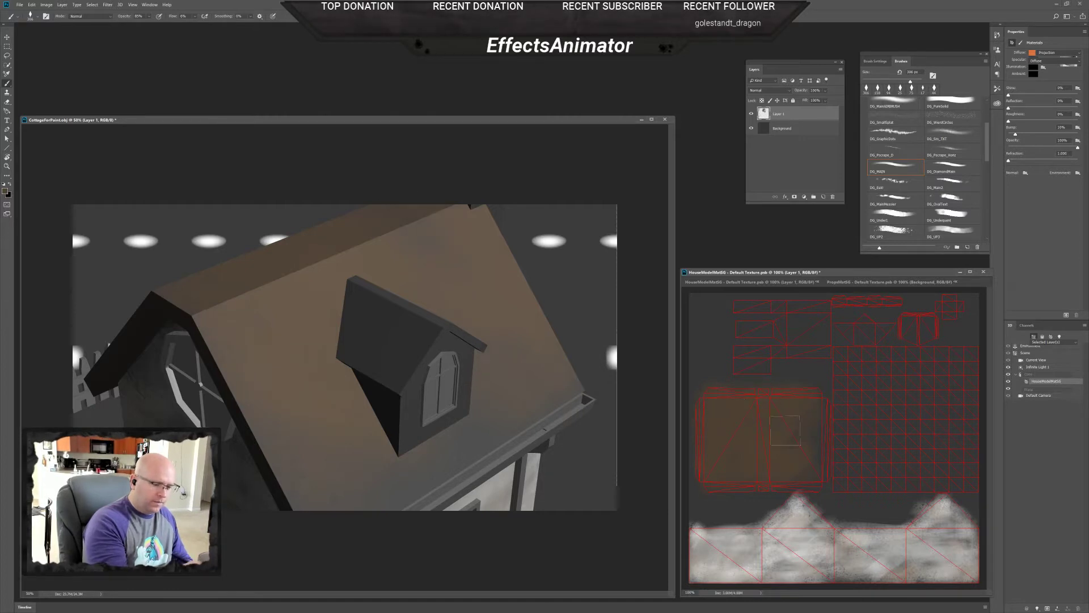
pyautogui.moveTo(558, 341)
pyautogui.mouseDown()
pyautogui.moveTo(467, 428)
pyautogui.moveTo(551, 408)
pyautogui.mouseUp()
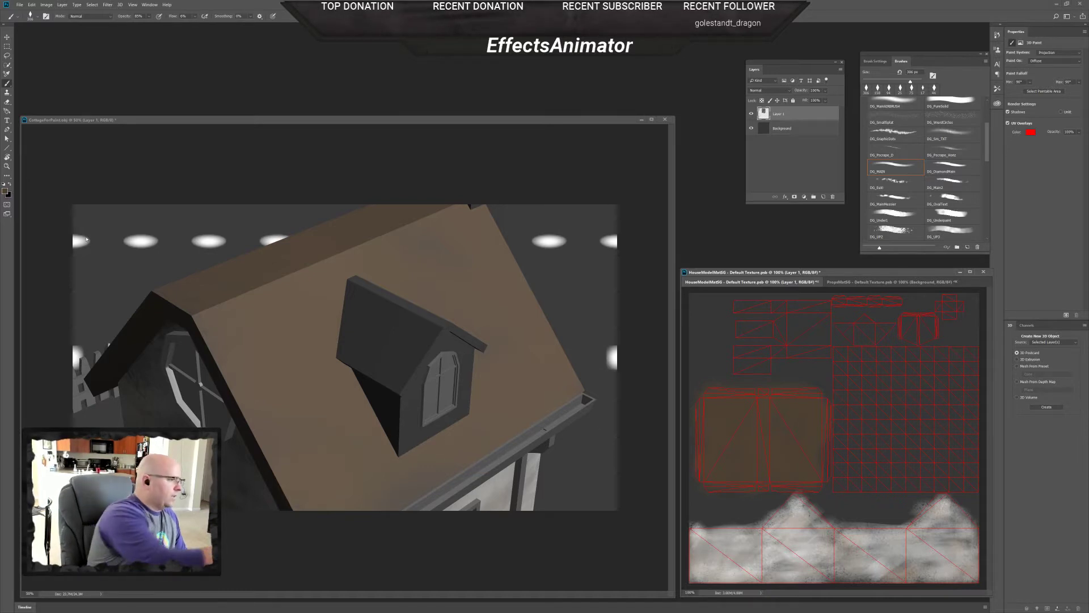
# - Set the foreground color to near-black brown #1D1712 and mottle the roof panels with it, using a larger brush
pyautogui.click(6, 192)
pyautogui.click(751, 309)
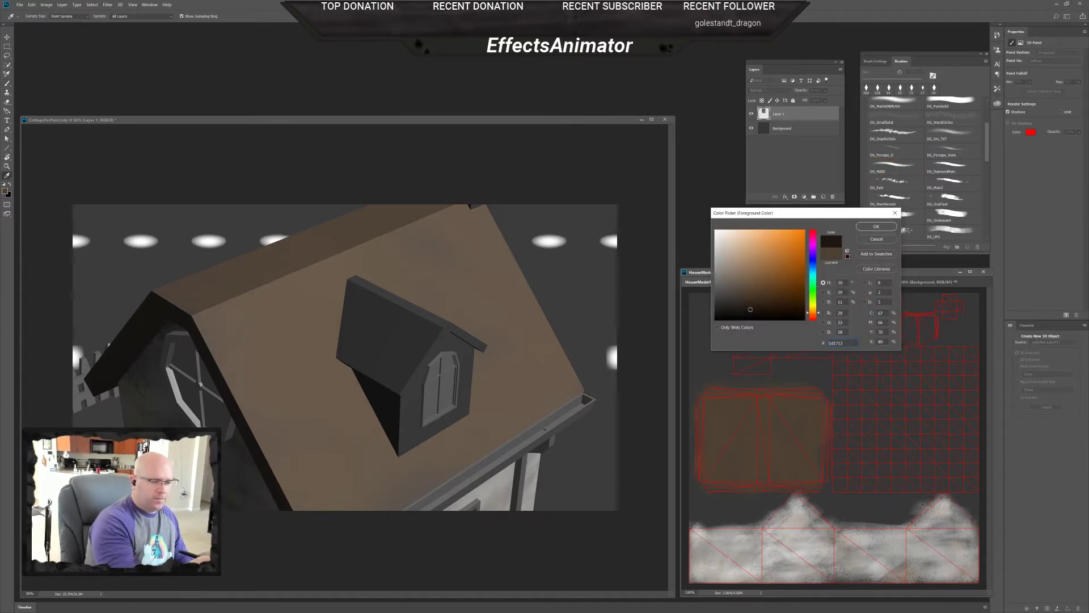
pyautogui.click(876, 225)
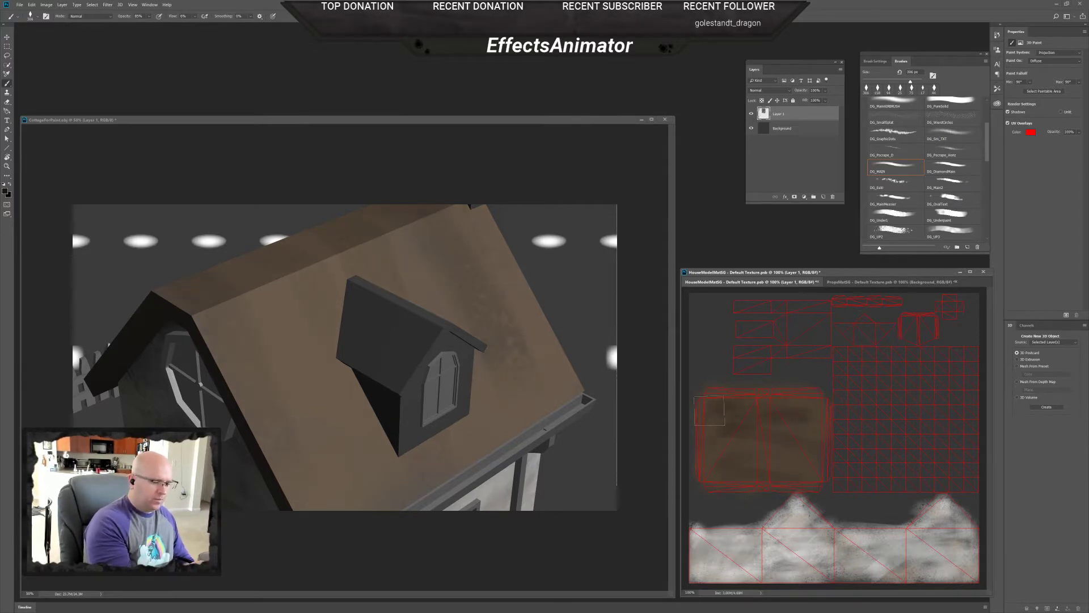
pyautogui.rightClick(734, 438)
pyautogui.moveTo(804, 455); pyautogui.dragTo(808, 455)
pyautogui.press('Return')
pyautogui.moveTo(289, 295); pyautogui.dragTo(350, 422)
pyautogui.moveTo(502, 374); pyautogui.dragTo(459, 289)
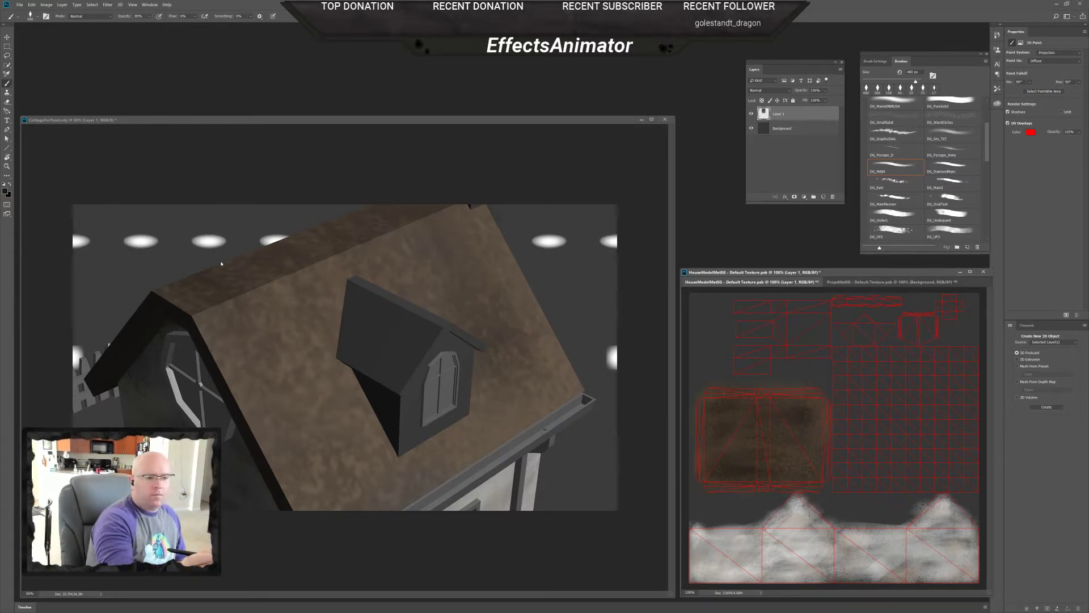
# - Orbit out to check the painted roof on the whole cottage, then switch to the Painting workspace
pyautogui.click(662, 193)
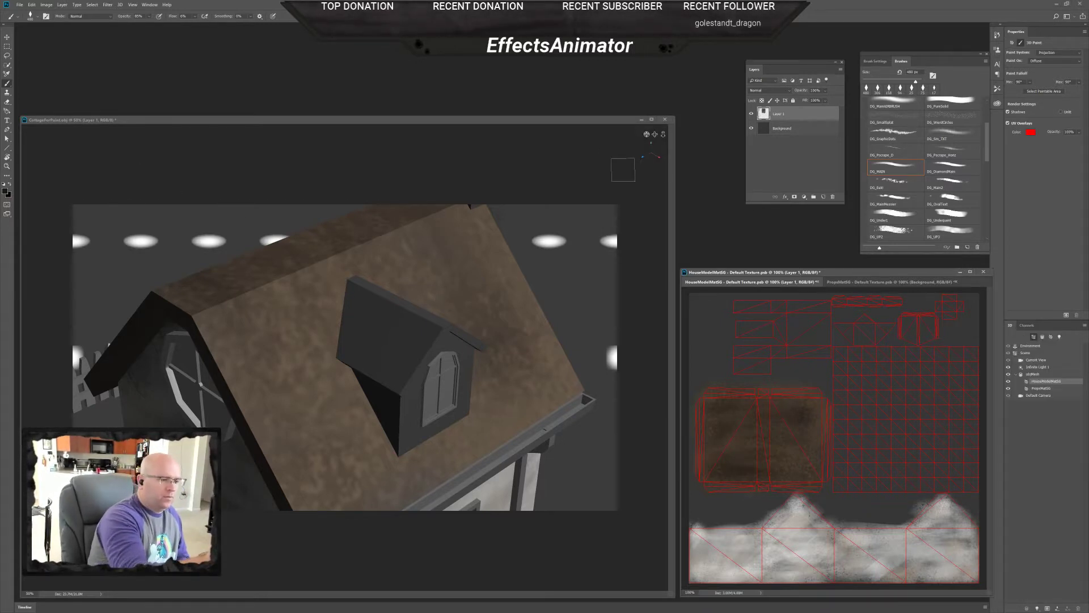
pyautogui.moveTo(646, 134)
pyautogui.mouseDown()
pyautogui.moveTo(662, 149)
pyautogui.moveTo(662, 116)
pyautogui.moveTo(647, 138)
pyautogui.moveTo(668, 129)
pyautogui.moveTo(628, 161)
pyautogui.mouseUp()
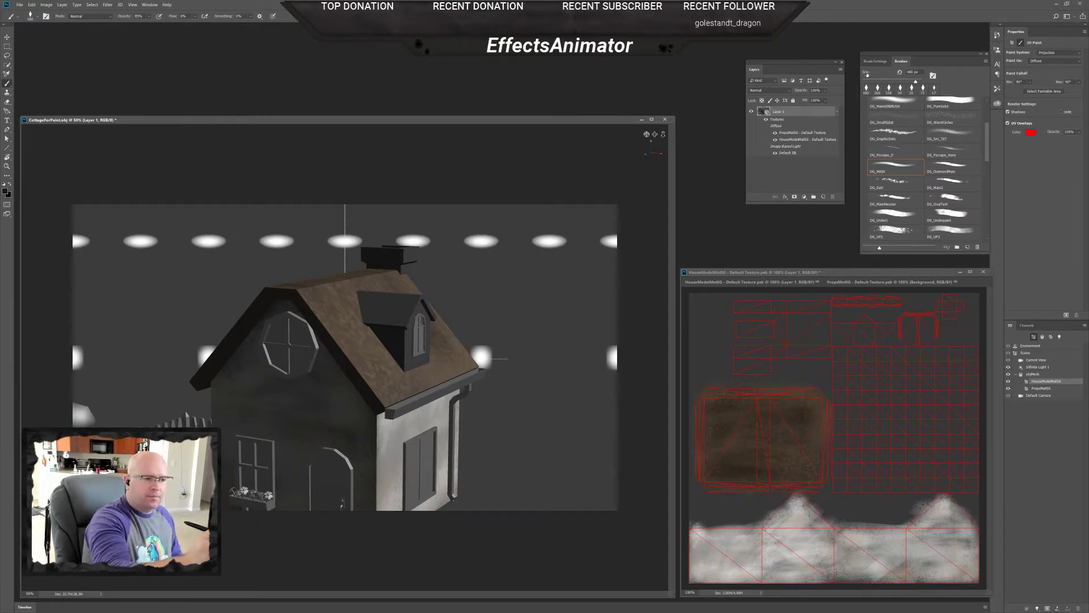
pyautogui.click(1081, 16)
pyautogui.click(1052, 41)
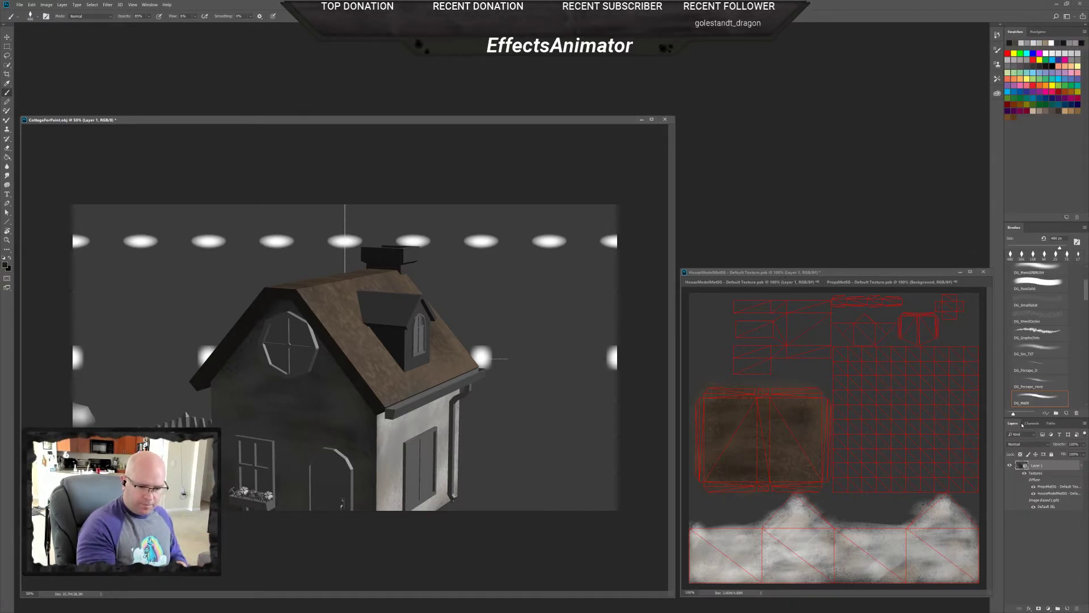
# - Check which layer holds the house texture's paint by toggling its visibility, and rename that layer as Base Color Block-in
pyautogui.click(1010, 465)
pyautogui.click(1010, 465)
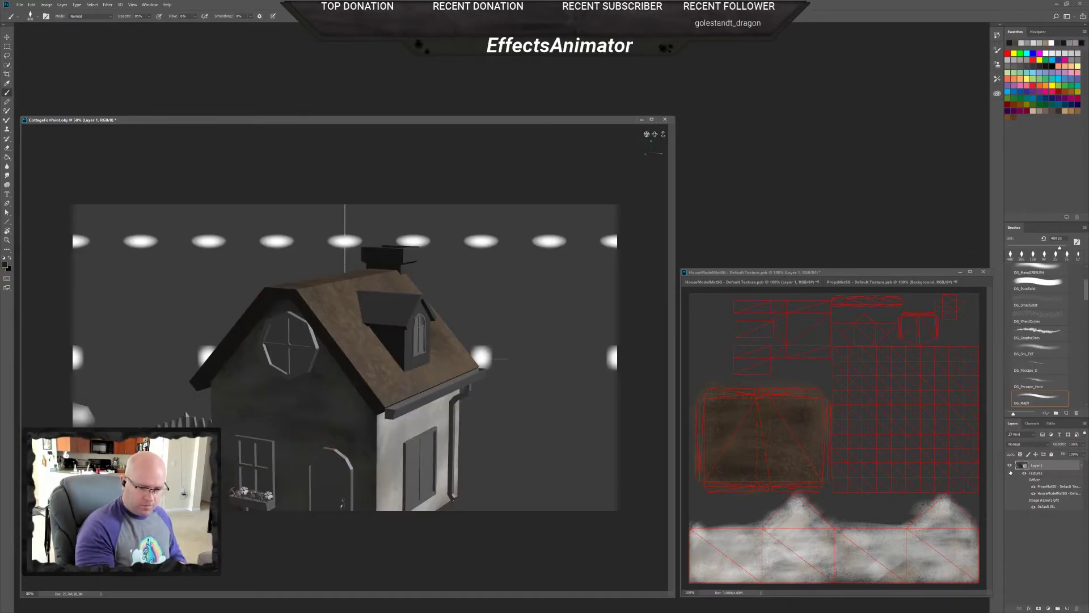
pyautogui.click(846, 333)
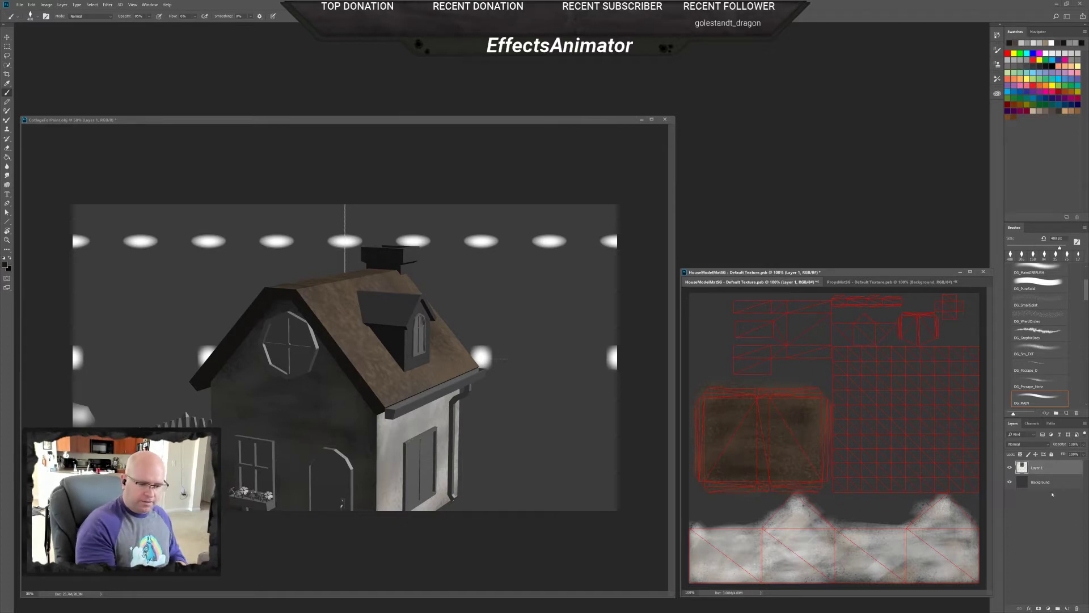
pyautogui.click(1010, 466)
pyautogui.click(1010, 467)
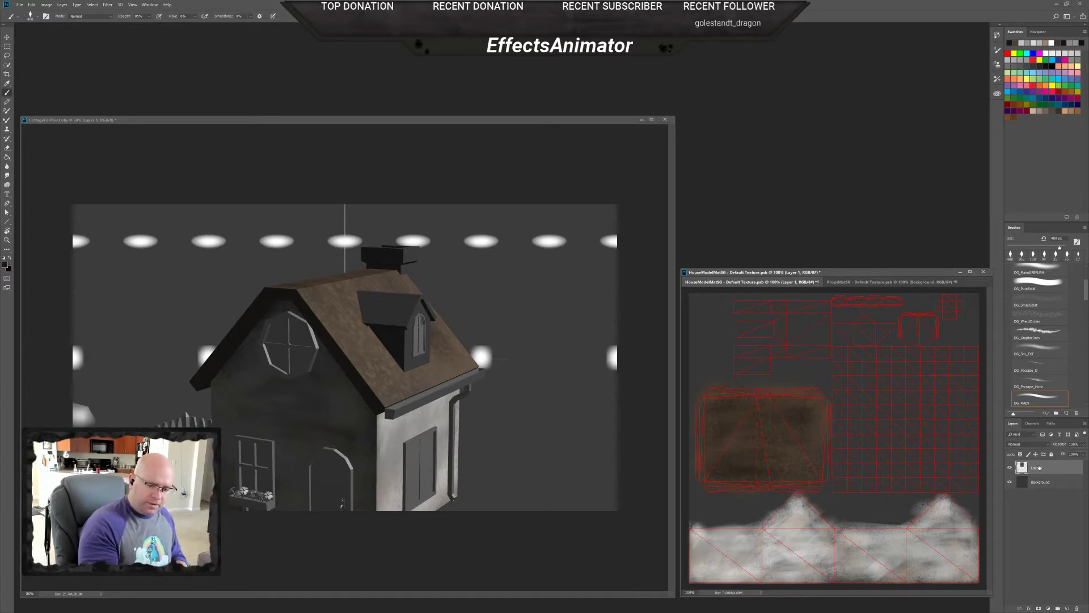
pyautogui.doubleClick(1036, 467)
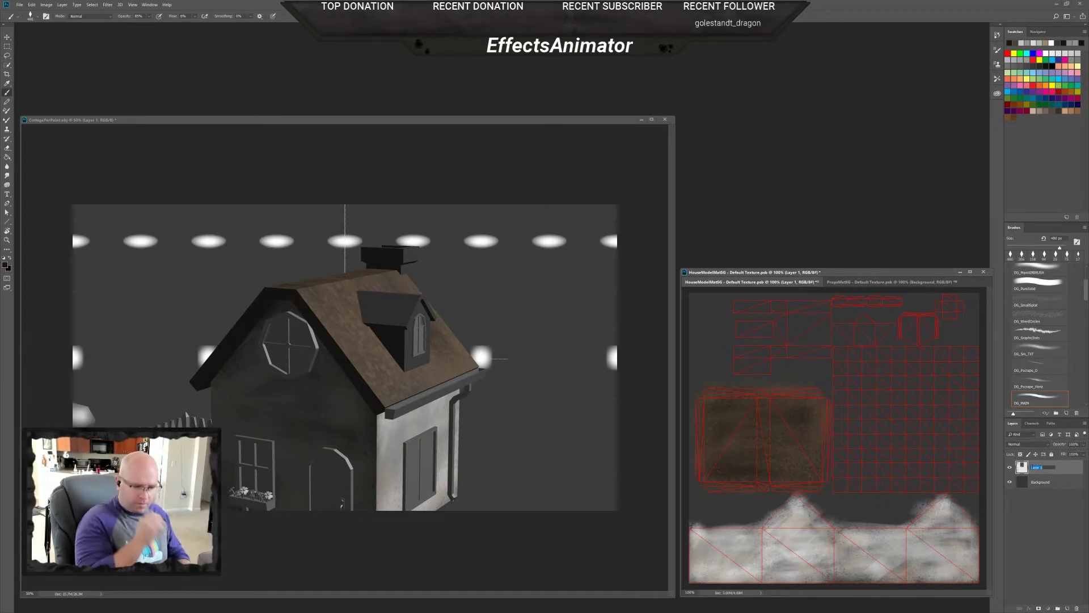
pyautogui.write('Foli')
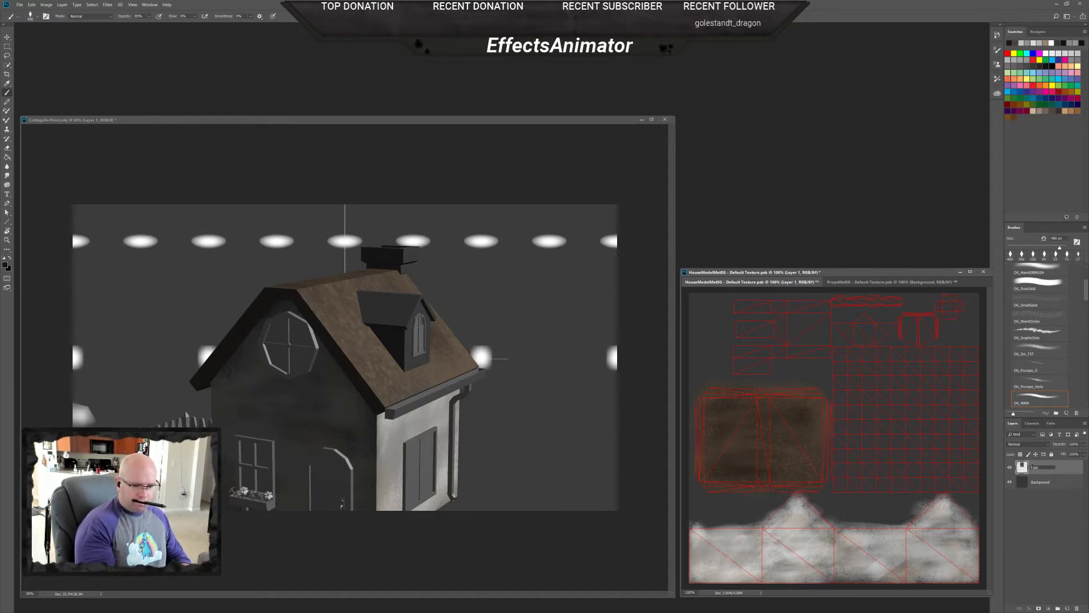
pyautogui.write('e Color Block')
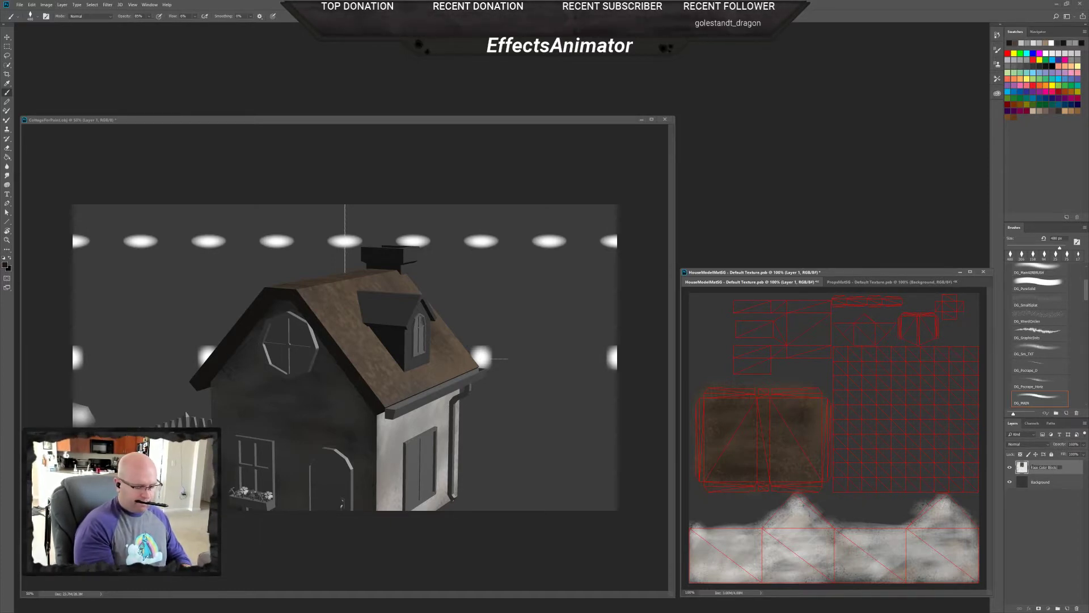
pyautogui.press('Return')
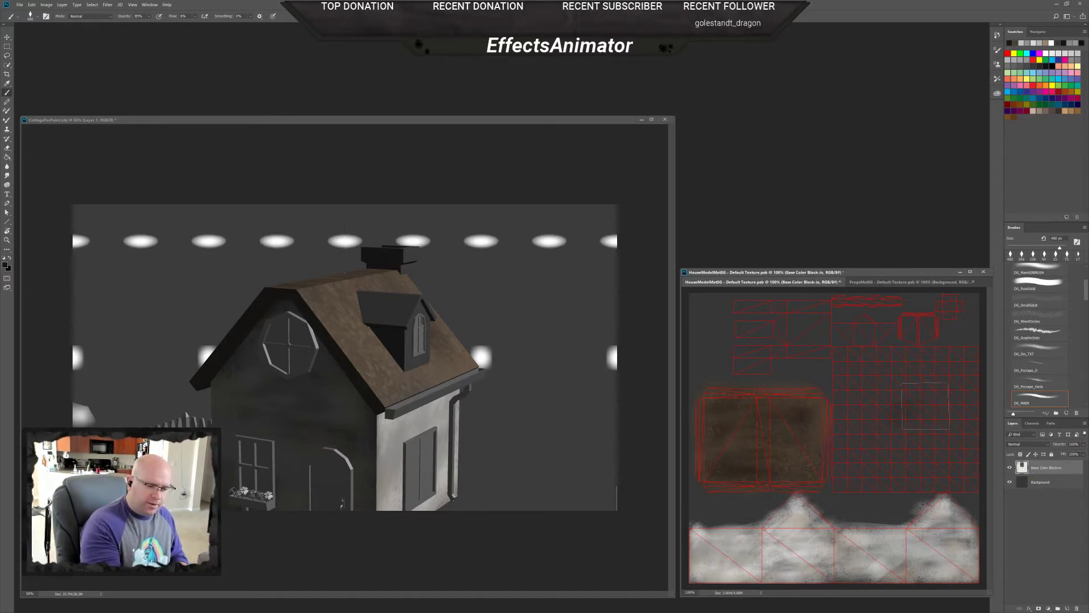
# - Brush the near-black brown over the gridded ground area of the house texture, checking the coverage on the 3D model
pyautogui.moveTo(910, 411); pyautogui.dragTo(927, 448)
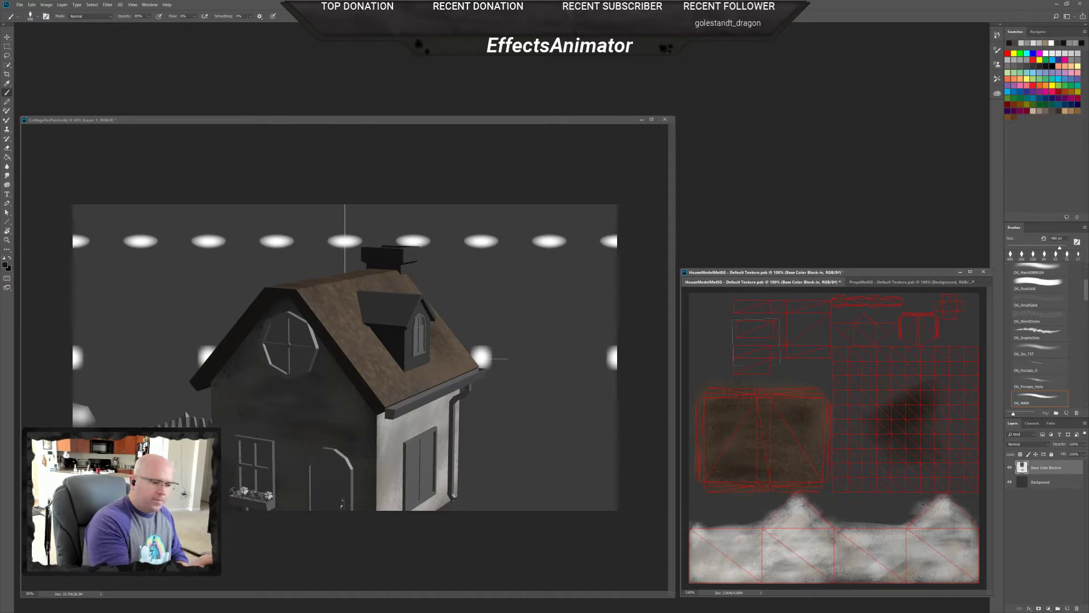
pyautogui.click(639, 131)
pyautogui.moveTo(663, 134); pyautogui.dragTo(663, 98)
pyautogui.moveTo(646, 134); pyautogui.dragTo(655, 128)
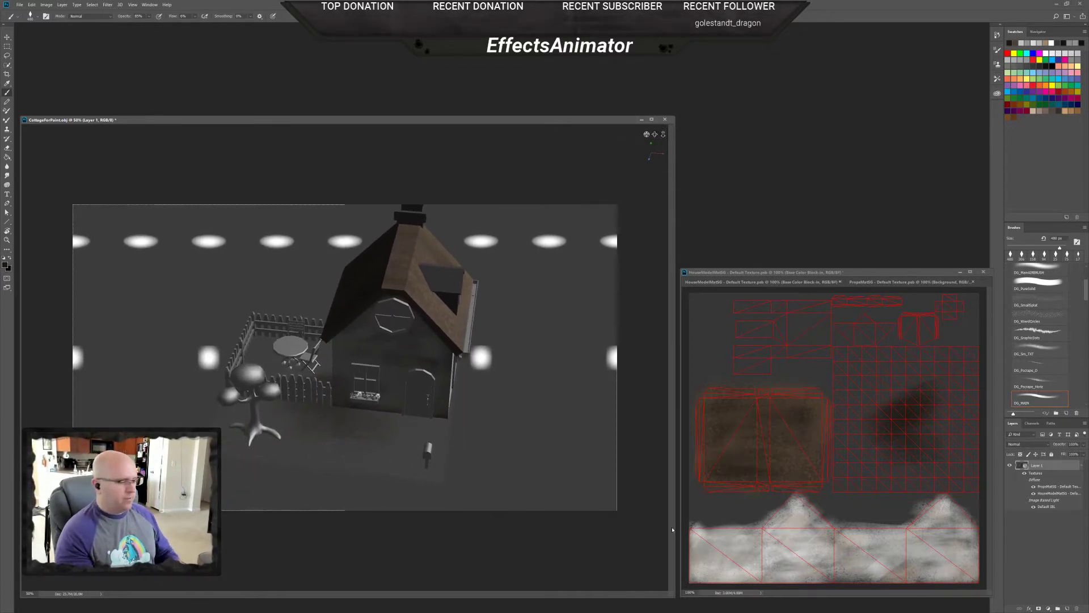
pyautogui.moveTo(896, 414)
pyautogui.mouseDown()
pyautogui.moveTo(870, 367)
pyautogui.moveTo(922, 392)
pyautogui.moveTo(893, 406)
pyautogui.moveTo(875, 450)
pyautogui.moveTo(861, 383)
pyautogui.moveTo(850, 449)
pyautogui.moveTo(912, 472)
pyautogui.mouseUp()
pyautogui.moveTo(403, 450)
pyautogui.mouseDown()
pyautogui.moveTo(430, 457)
pyautogui.moveTo(261, 447)
pyautogui.moveTo(402, 431)
pyautogui.moveTo(314, 366)
pyautogui.moveTo(391, 423)
pyautogui.moveTo(381, 404)
pyautogui.mouseUp()
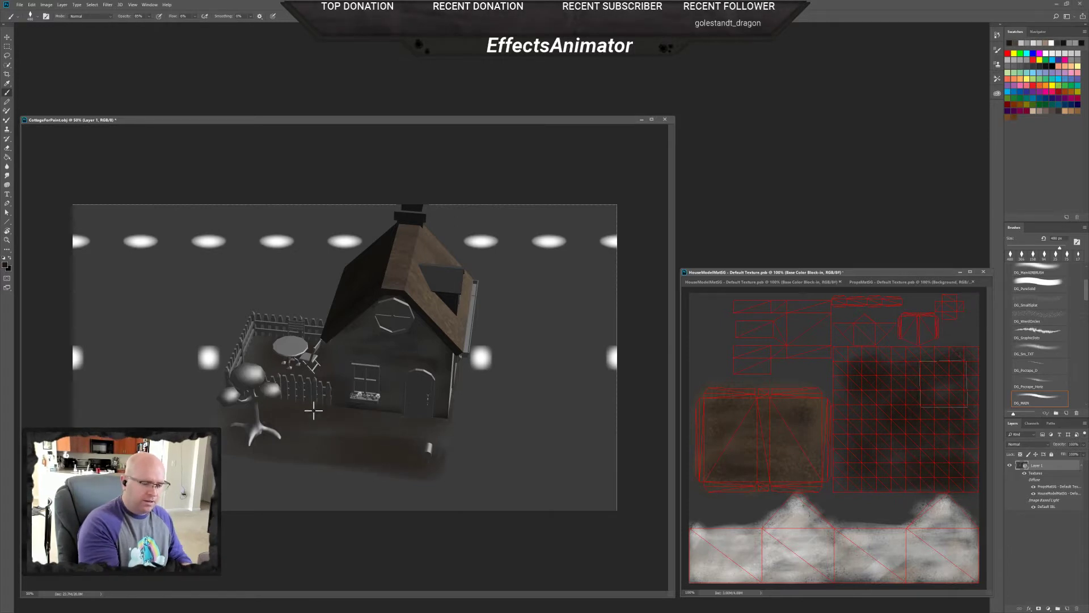
pyautogui.hotkey('ctrl', 'Tab')
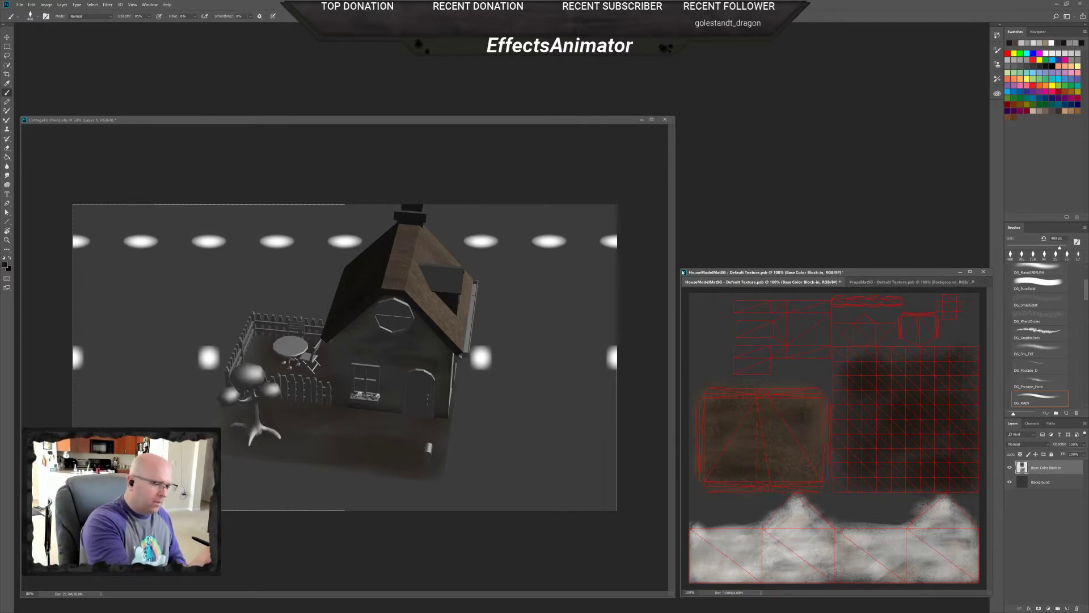
# - Enlarge the house texture view to 200% on the ground grid and switch to the 3D workspace
pyautogui.moveTo(684, 272); pyautogui.dragTo(676, 264)
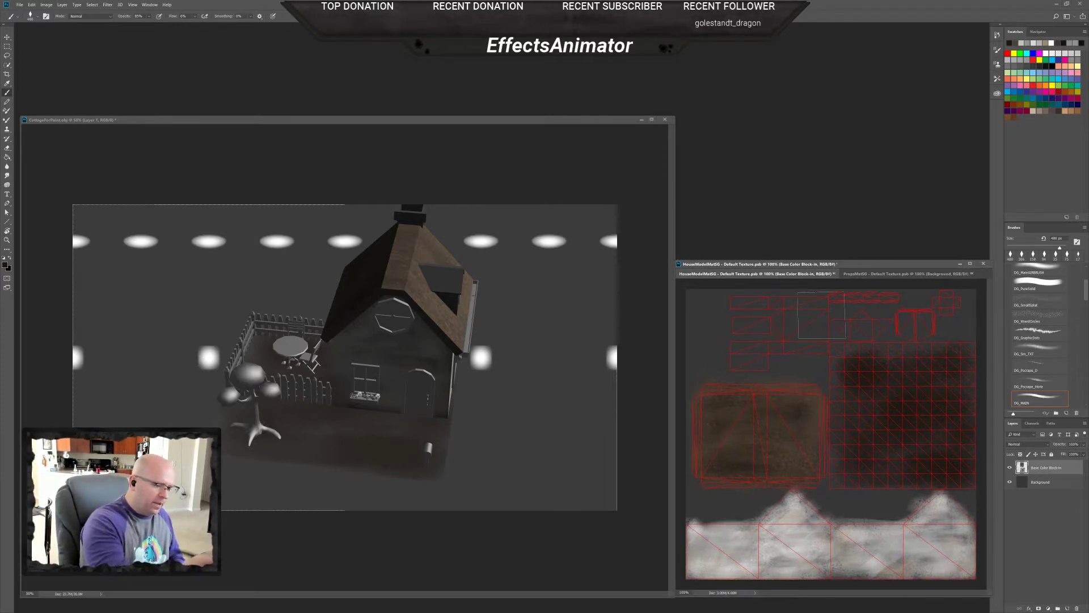
pyautogui.keyDown('ctrl'); pyautogui.click(883, 399); pyautogui.keyUp('ctrl')
pyautogui.moveTo(883, 398); pyautogui.dragTo(839, 437)
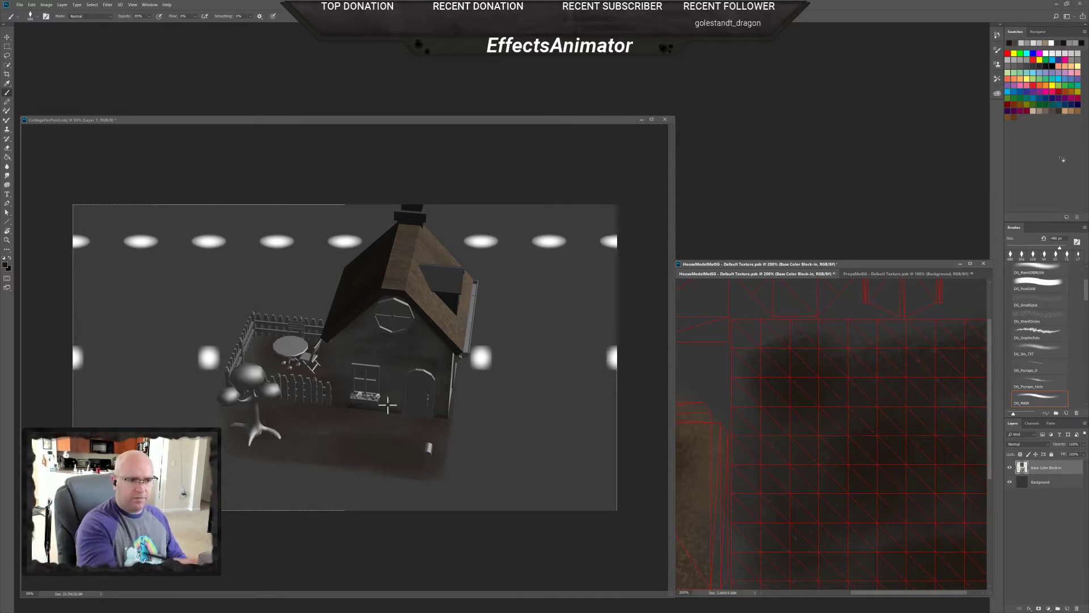
pyautogui.click(1082, 16)
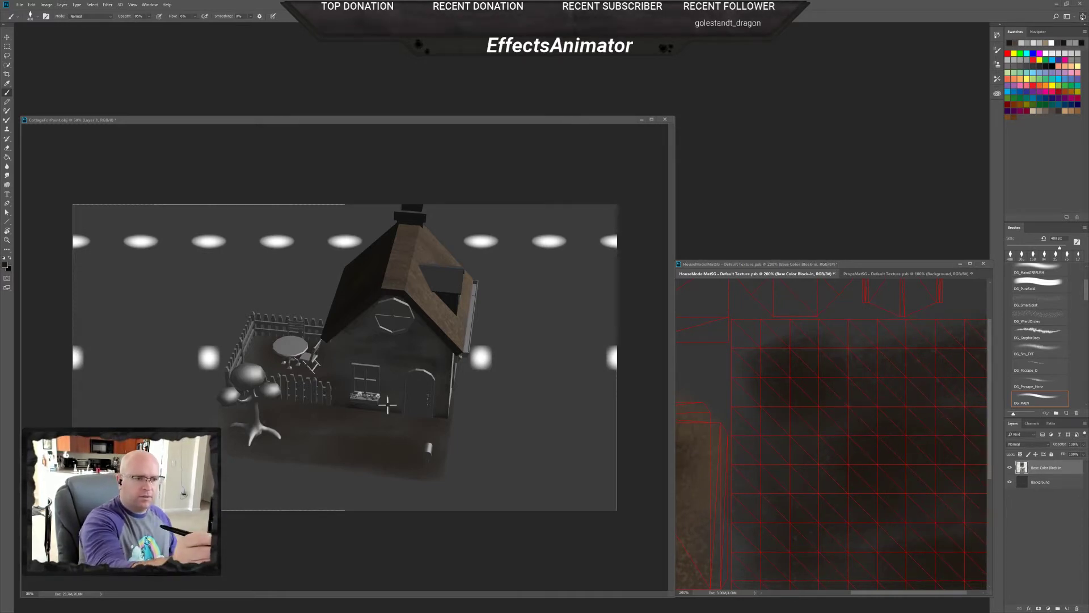
pyautogui.click(623, 246)
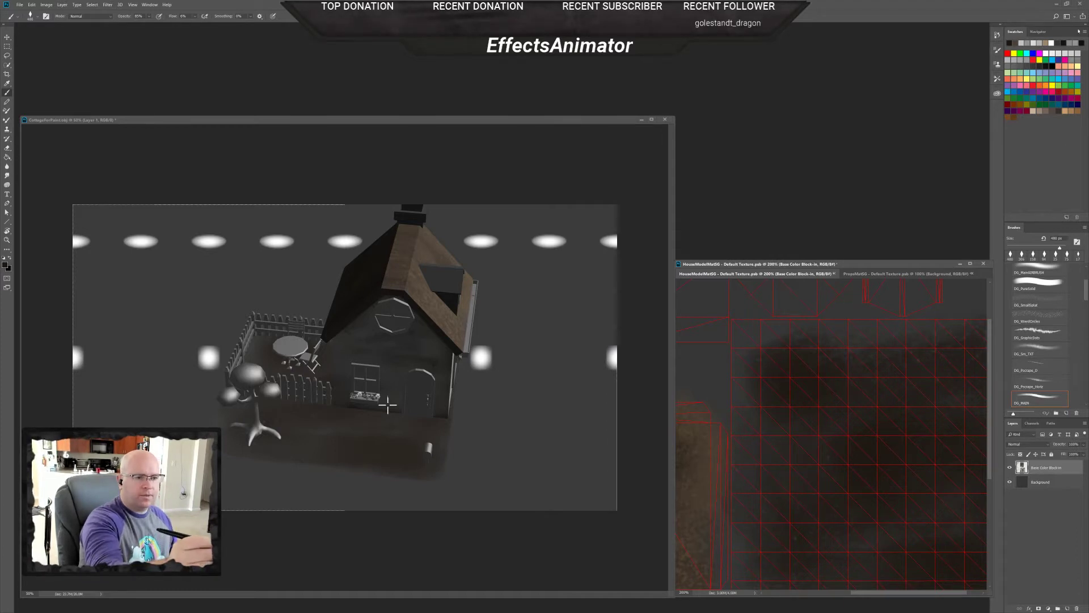
pyautogui.click(1066, 16)
pyautogui.click(1056, 25)
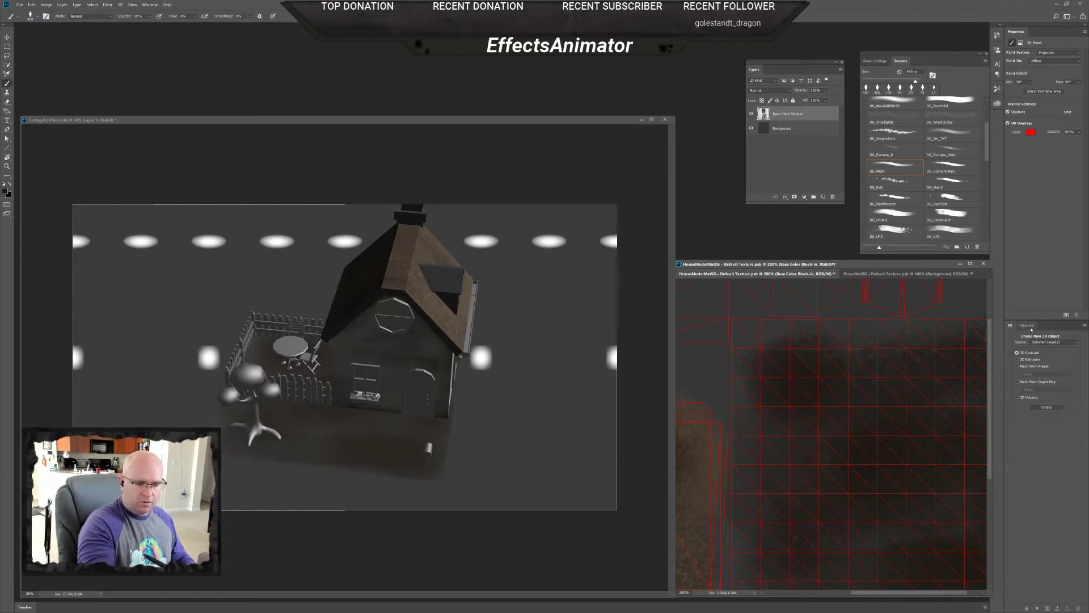
pyautogui.click(578, 144)
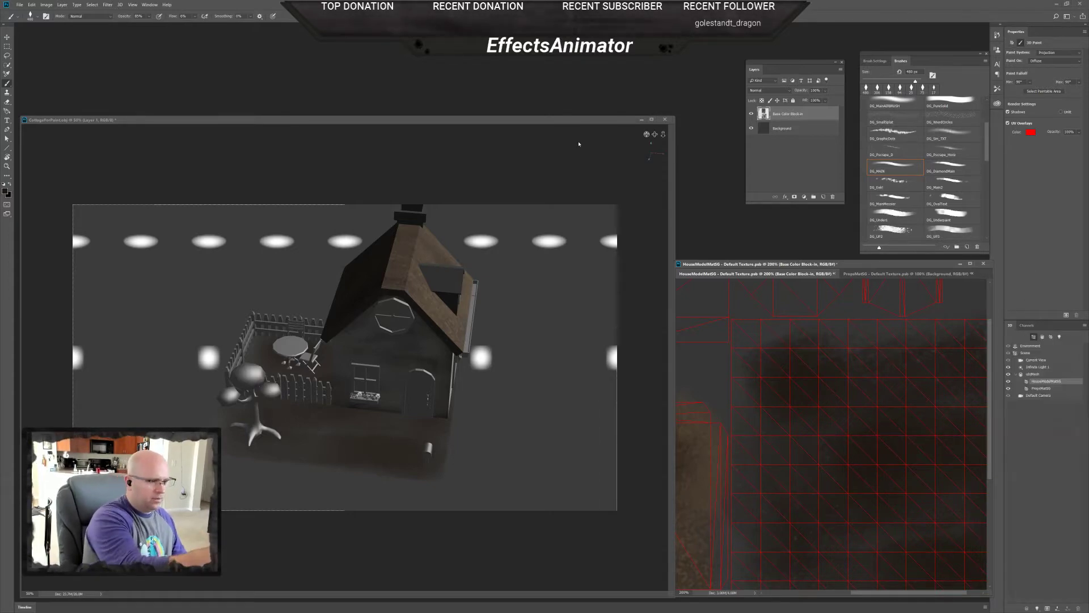
pyautogui.click(1037, 374)
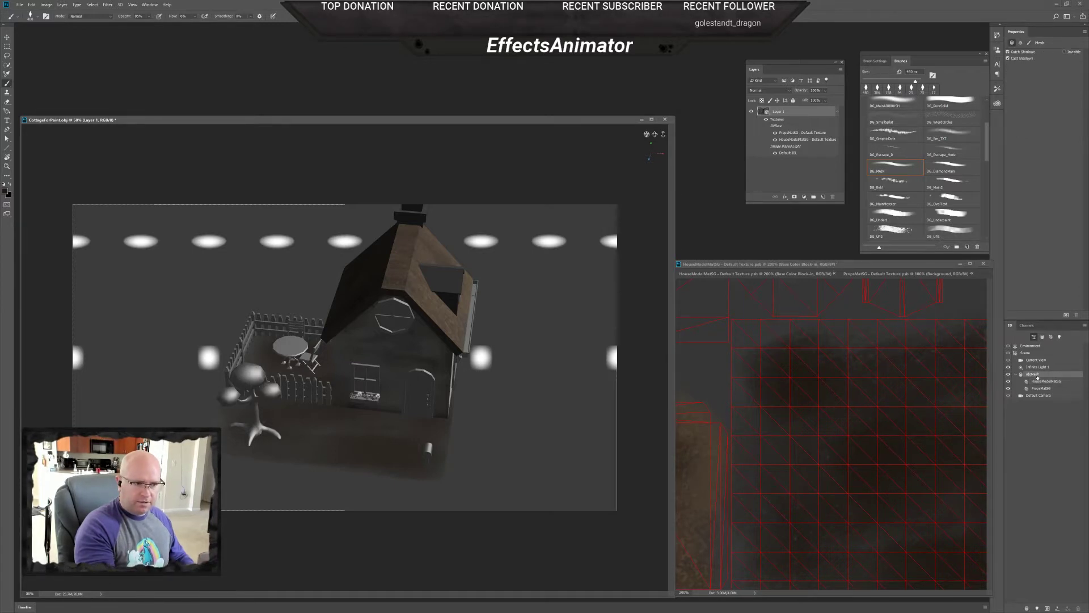
pyautogui.click(1040, 353)
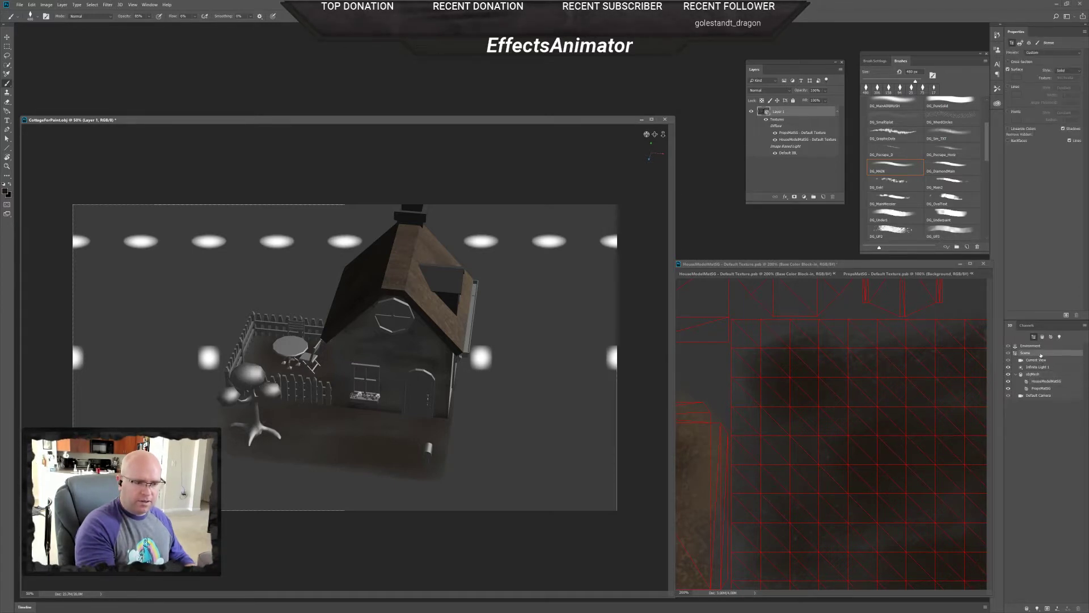
pyautogui.click(1009, 87)
pyautogui.click(1009, 87)
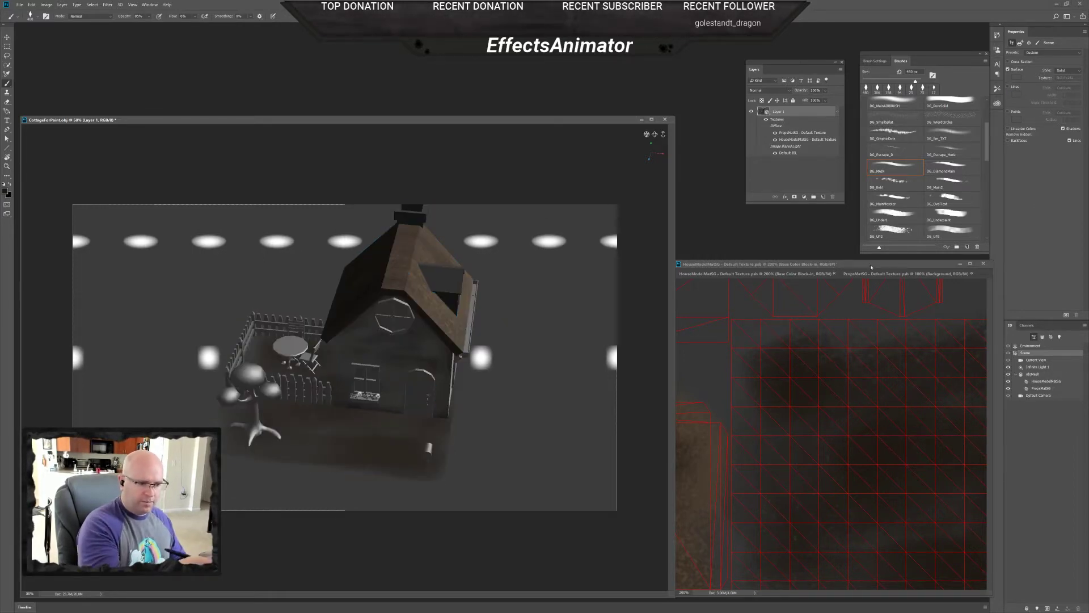
# - Lower the UV overlay opacity on the house texture so the red wireframe is faint over the ground paint
pyautogui.click(814, 273)
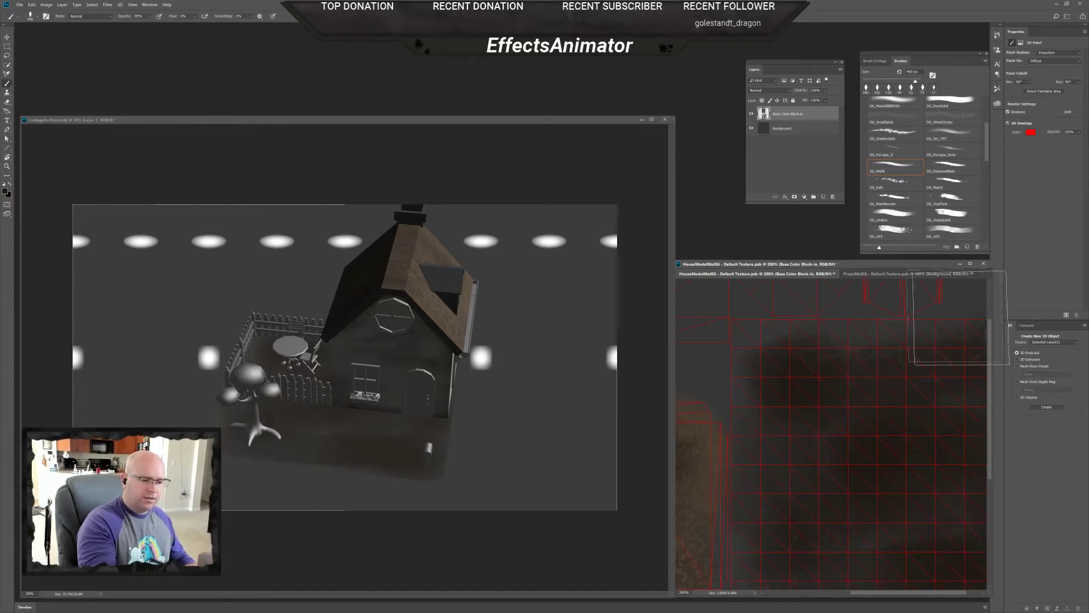
pyautogui.click(1008, 123)
pyautogui.click(872, 274)
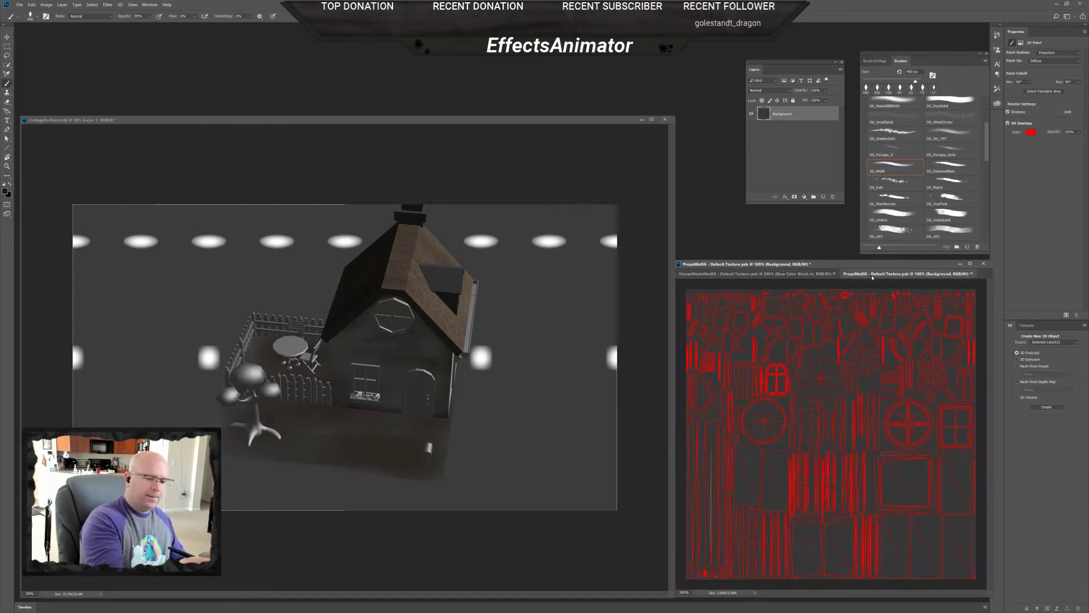
pyautogui.click(804, 274)
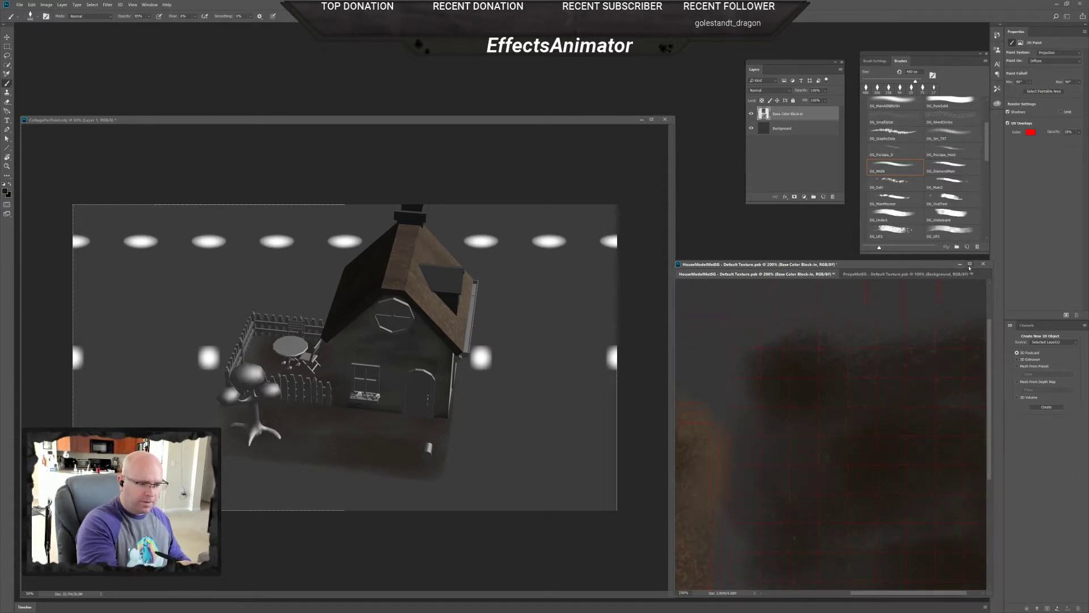
pyautogui.moveTo(874, 448); pyautogui.dragTo(839, 462)
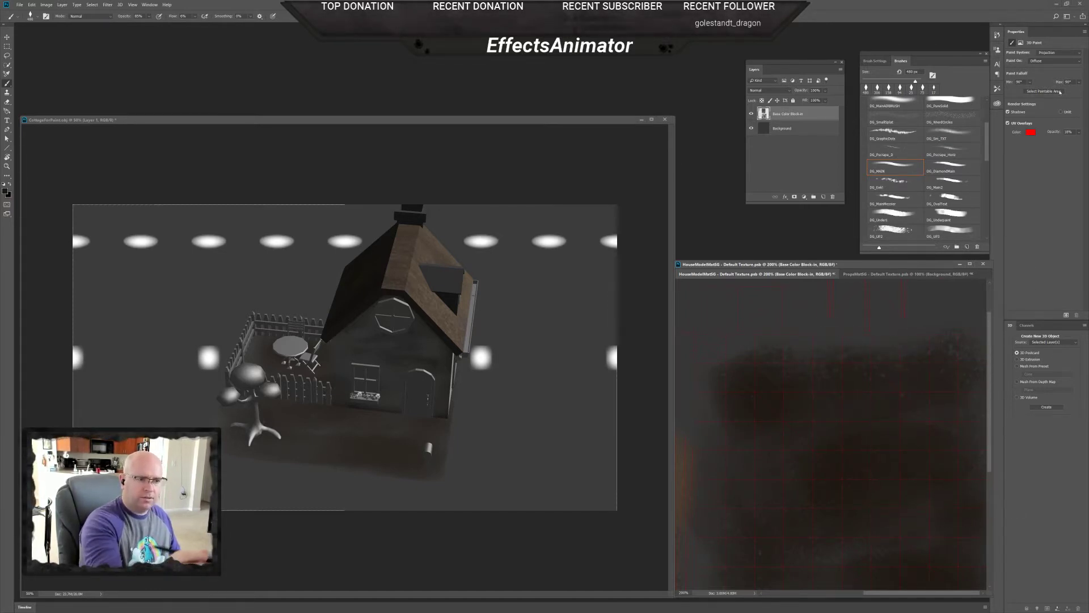
# - Switch to the Painting workspace, float the layer list above the texture view and enlarge it
pyautogui.click(1074, 17)
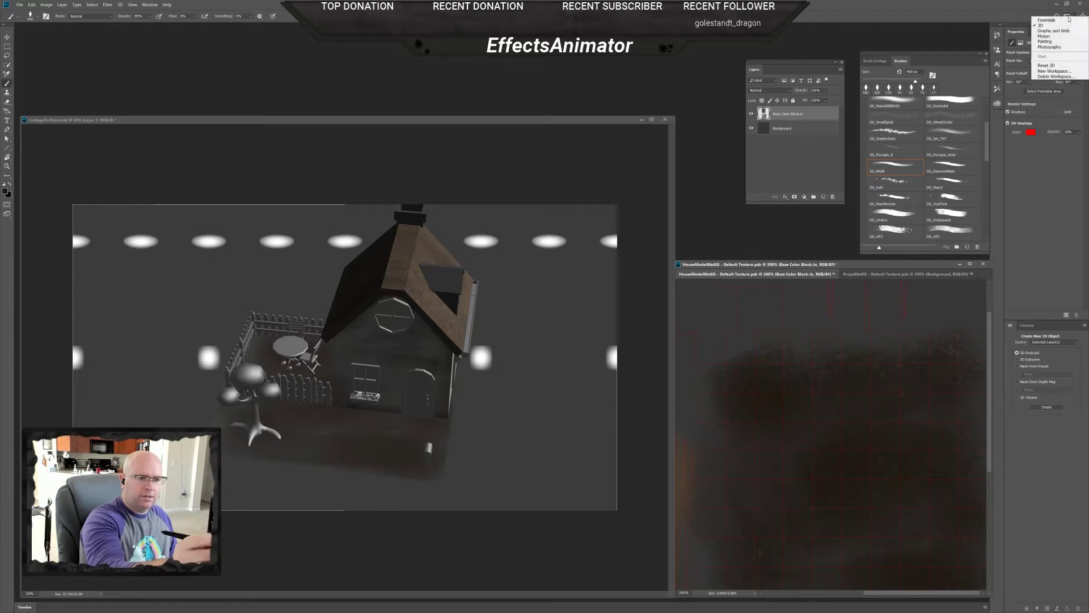
pyautogui.click(1050, 42)
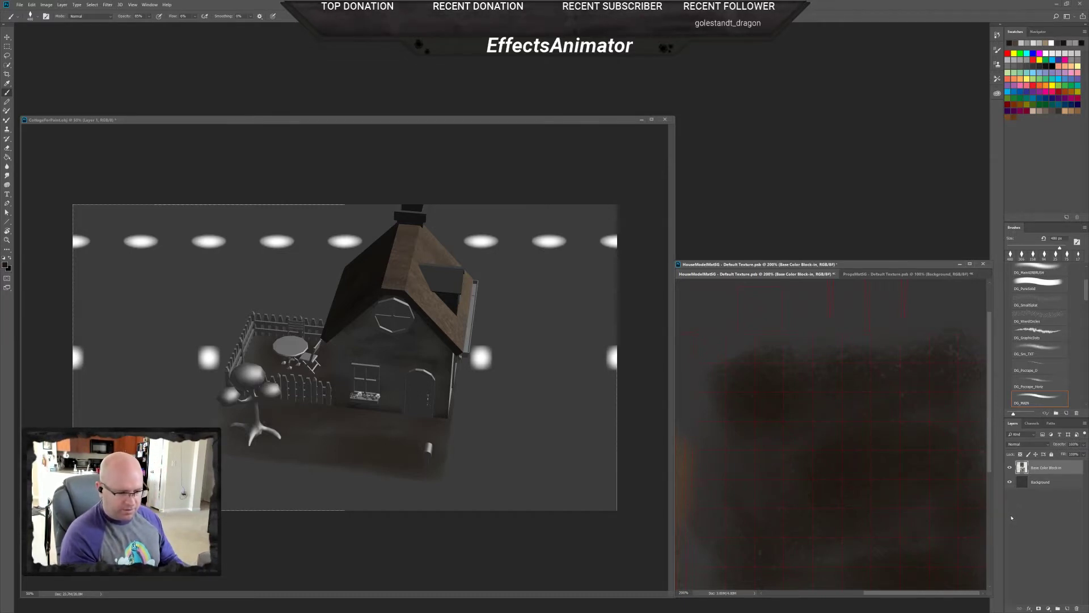
pyautogui.moveTo(1016, 424); pyautogui.dragTo(879, 46)
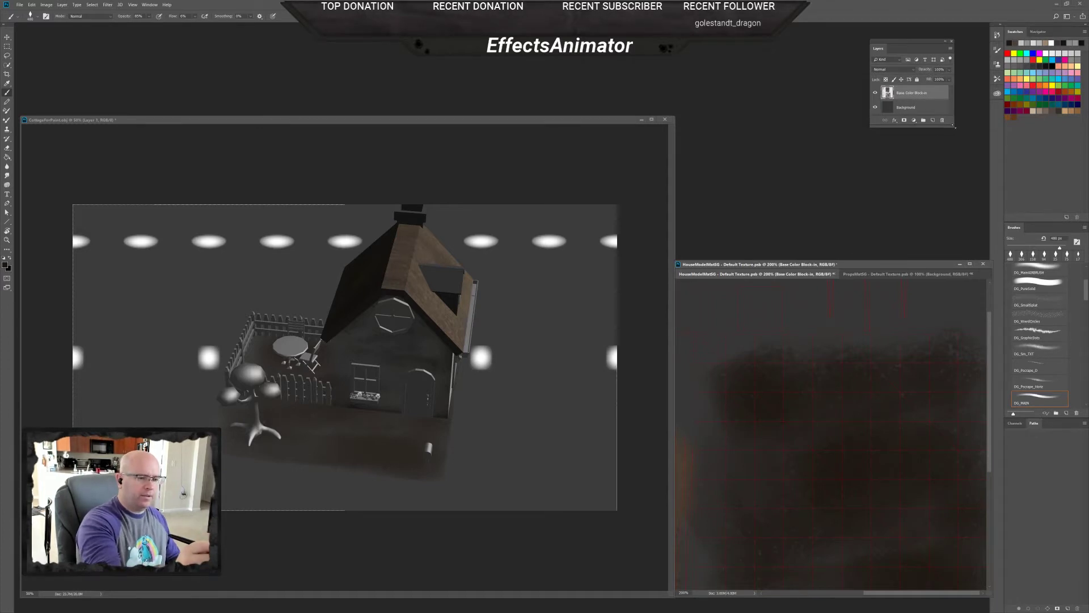
pyautogui.moveTo(955, 128); pyautogui.dragTo(979, 206)
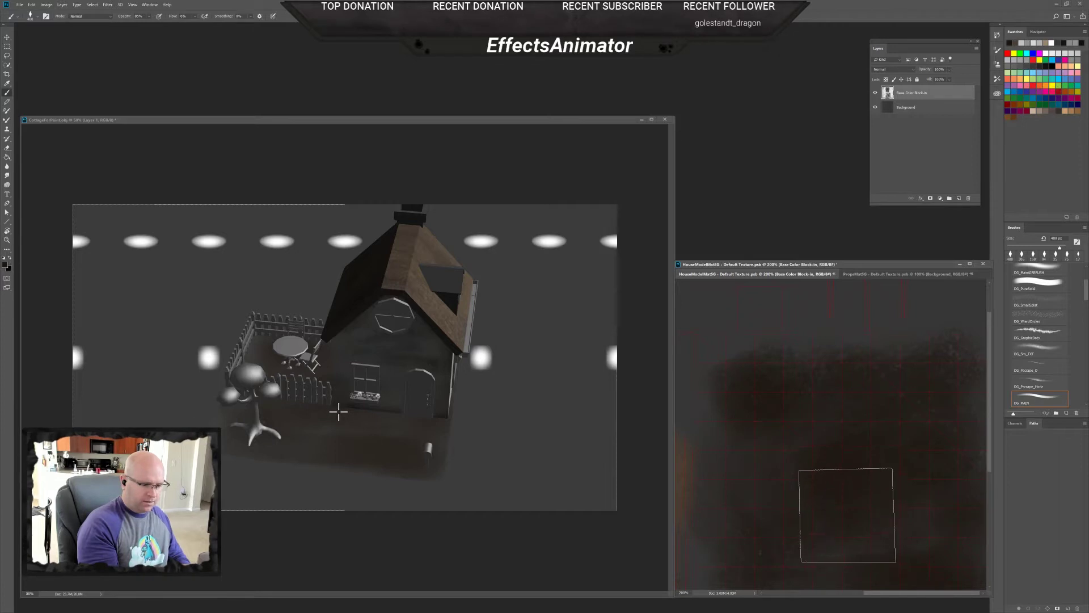
# - Fill out the ground grid on the house texture to its edges with the near-black brown, and check the ground on the 3D model
pyautogui.hotkey('ctrl', '-')
pyautogui.hotkey('ctrl', '-')
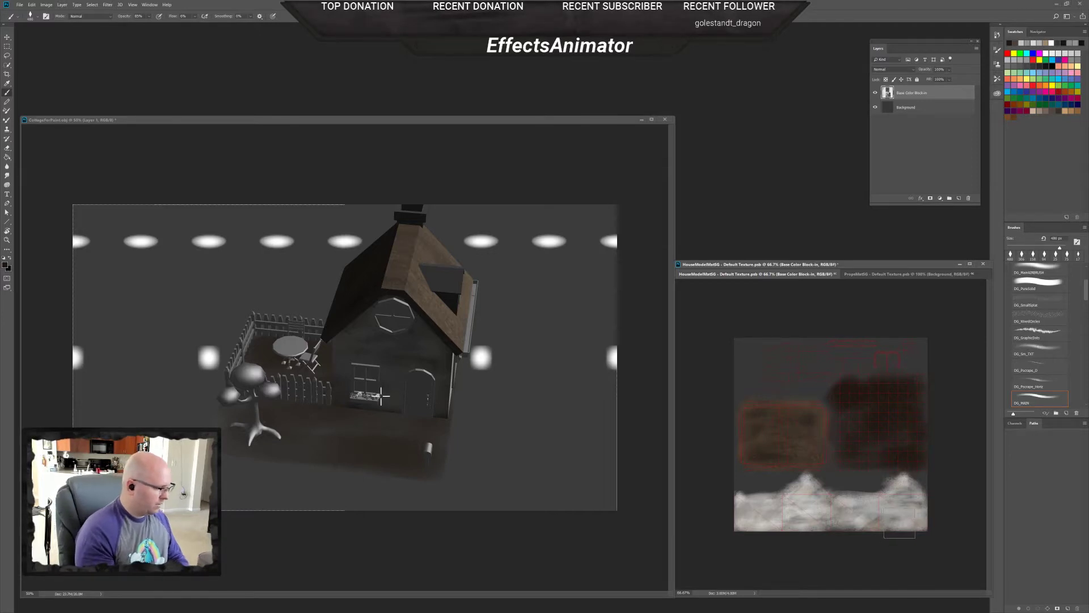
pyautogui.hotkey('ctrl', '+')
pyautogui.hotkey('ctrl', '+')
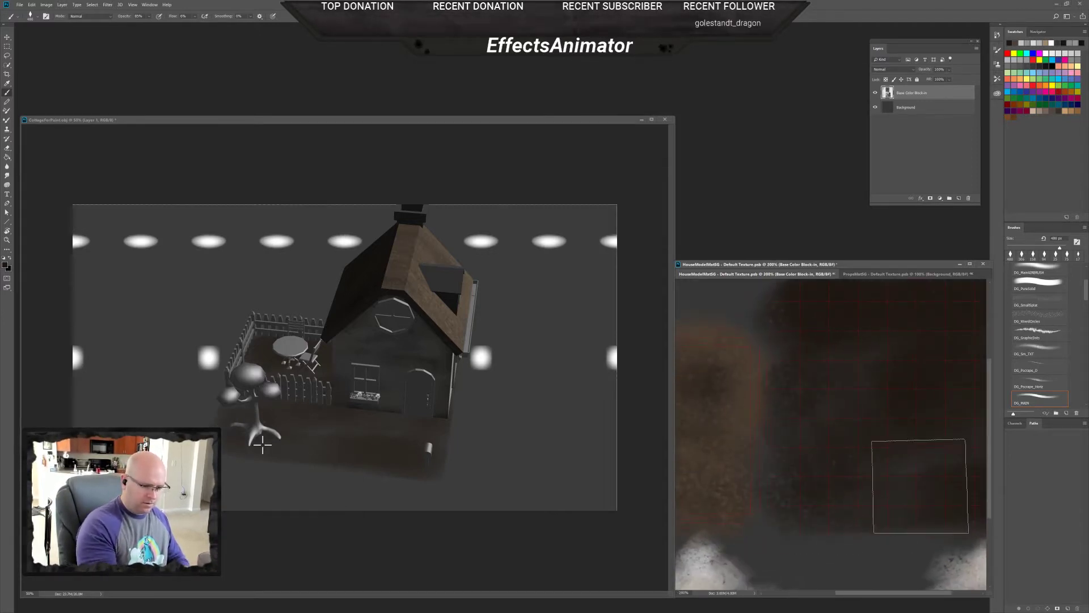
pyautogui.moveTo(828, 396); pyautogui.dragTo(838, 484)
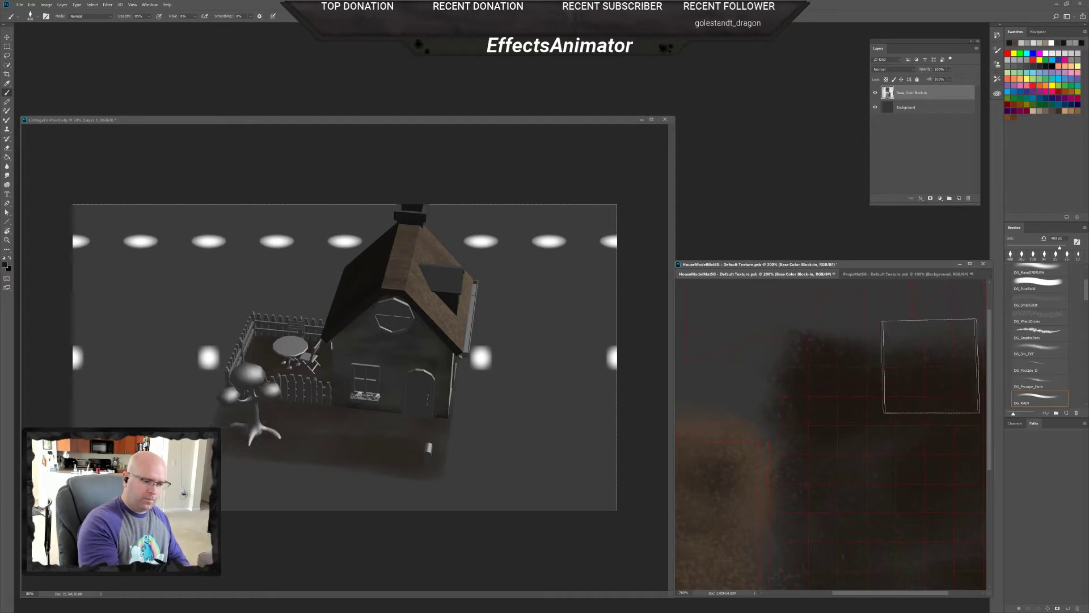
pyautogui.moveTo(898, 487); pyautogui.dragTo(790, 481)
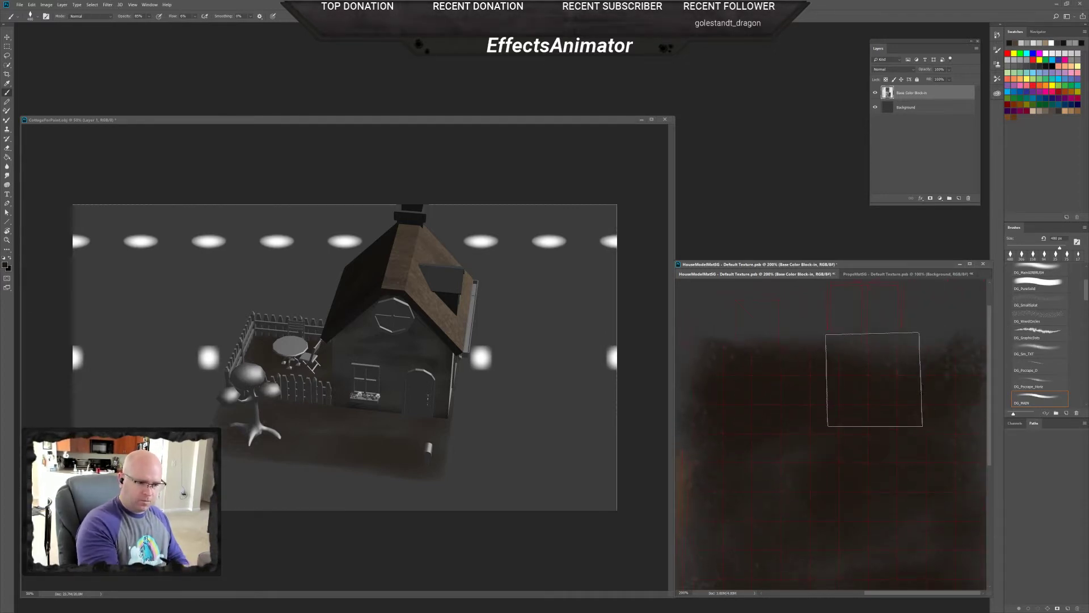
pyautogui.moveTo(936, 518); pyautogui.dragTo(927, 411)
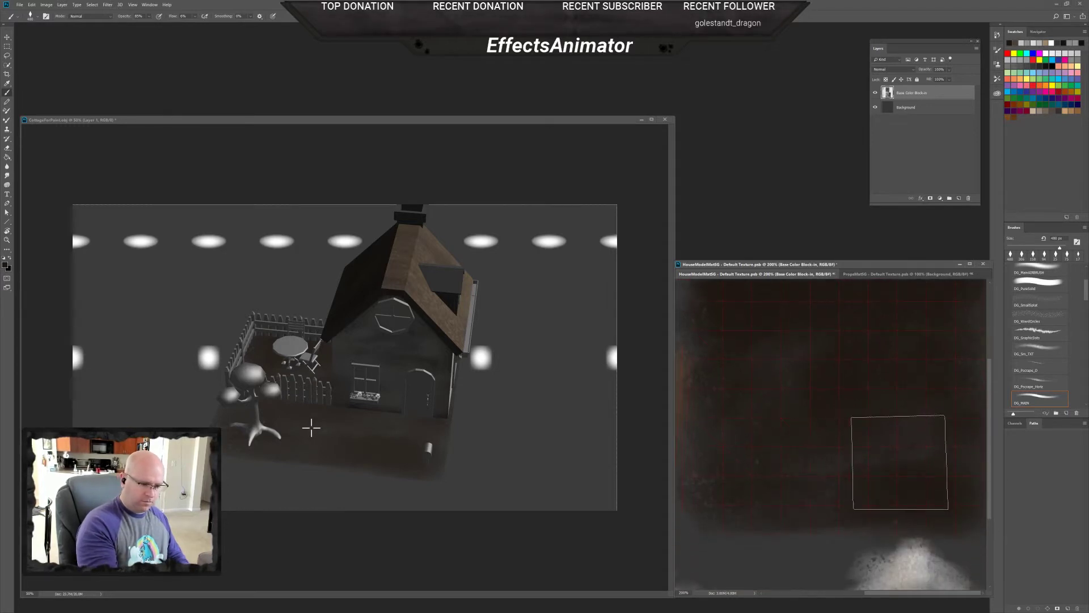
pyautogui.moveTo(919, 489); pyautogui.dragTo(917, 422)
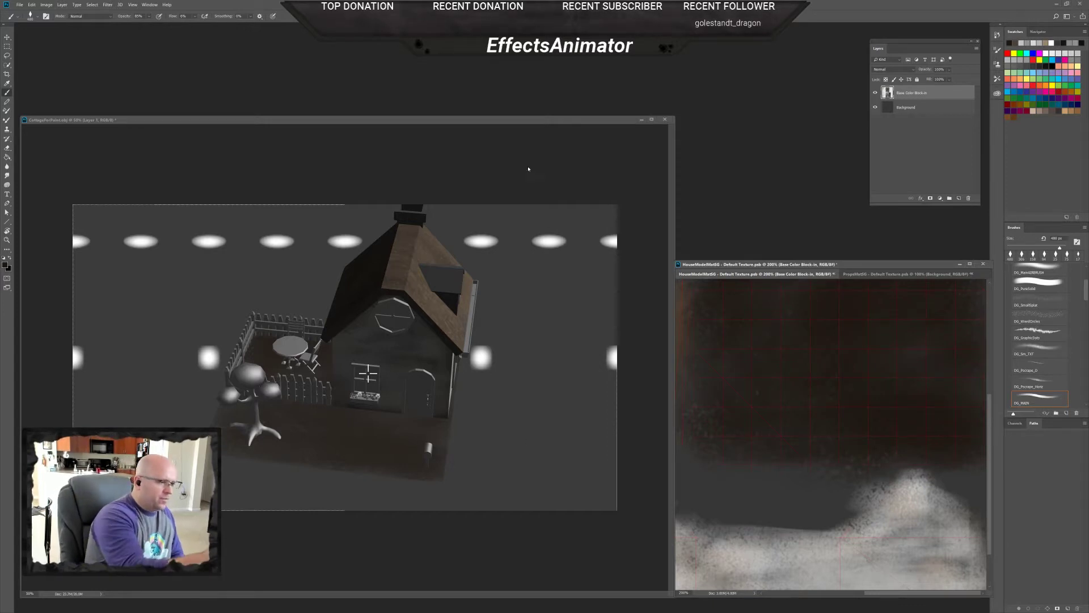
pyautogui.click(573, 134)
pyautogui.moveTo(647, 134)
pyautogui.mouseDown()
pyautogui.moveTo(669, 145)
pyautogui.moveTo(655, 134)
pyautogui.mouseUp()
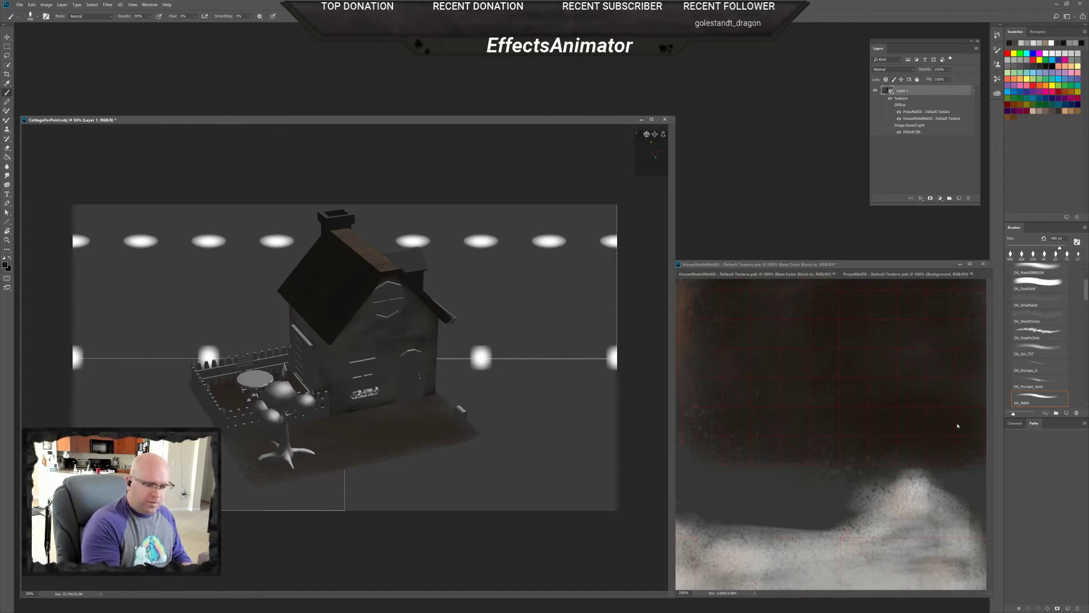
# - Rotate the house texture view a quarter turn clockwise and enlarge it to 200% on the unpainted area beside the brown patches
pyautogui.click(860, 264)
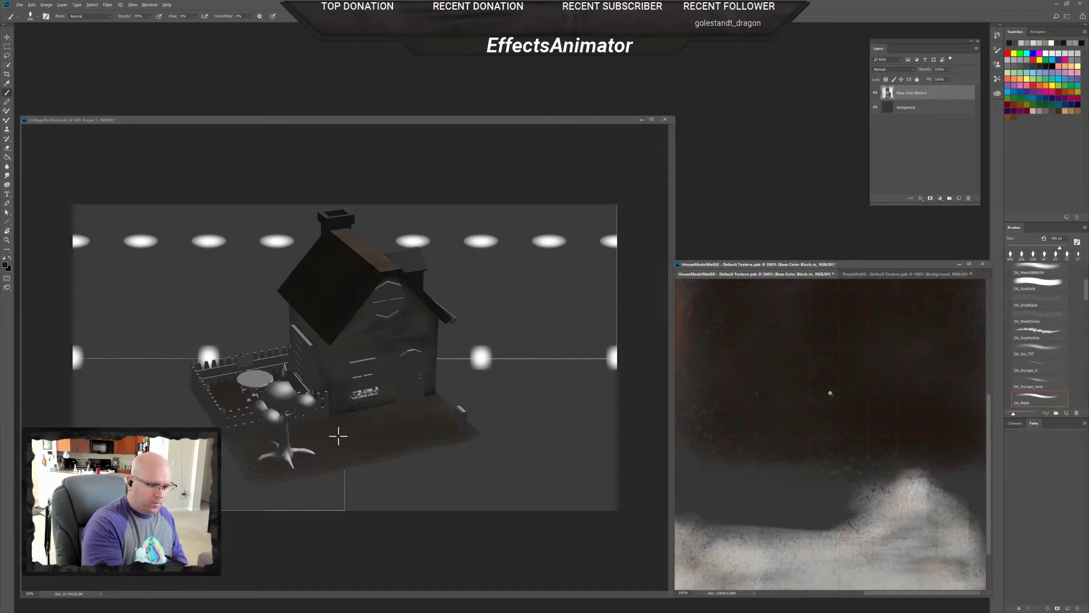
pyautogui.keyDown('alt'); pyautogui.click(828, 395); pyautogui.keyUp('alt')
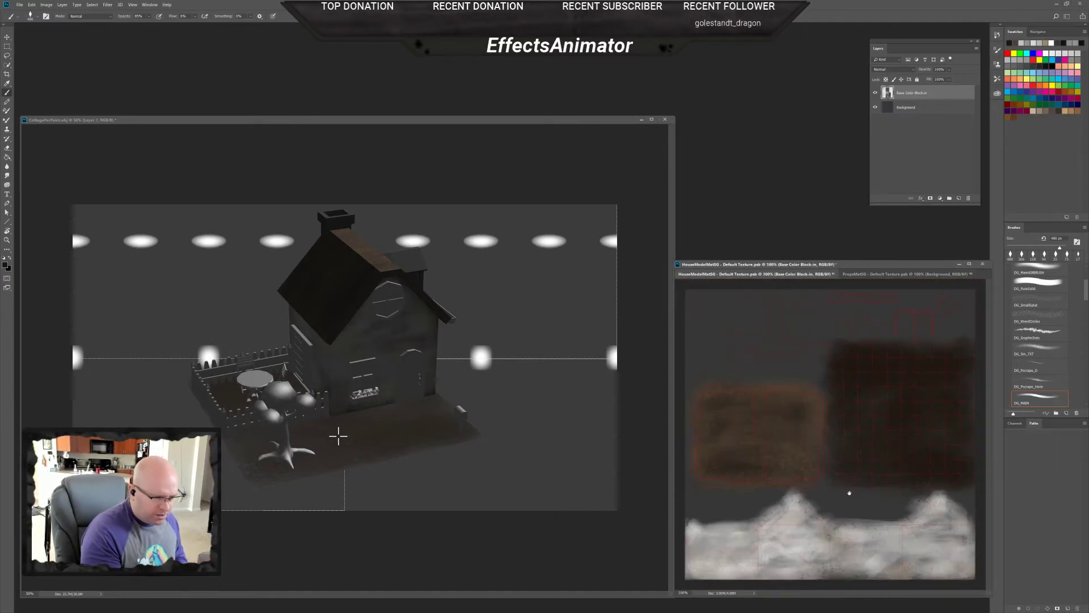
pyautogui.press('r')
pyautogui.moveTo(847, 505); pyautogui.dragTo(762, 544)
pyautogui.press('b')
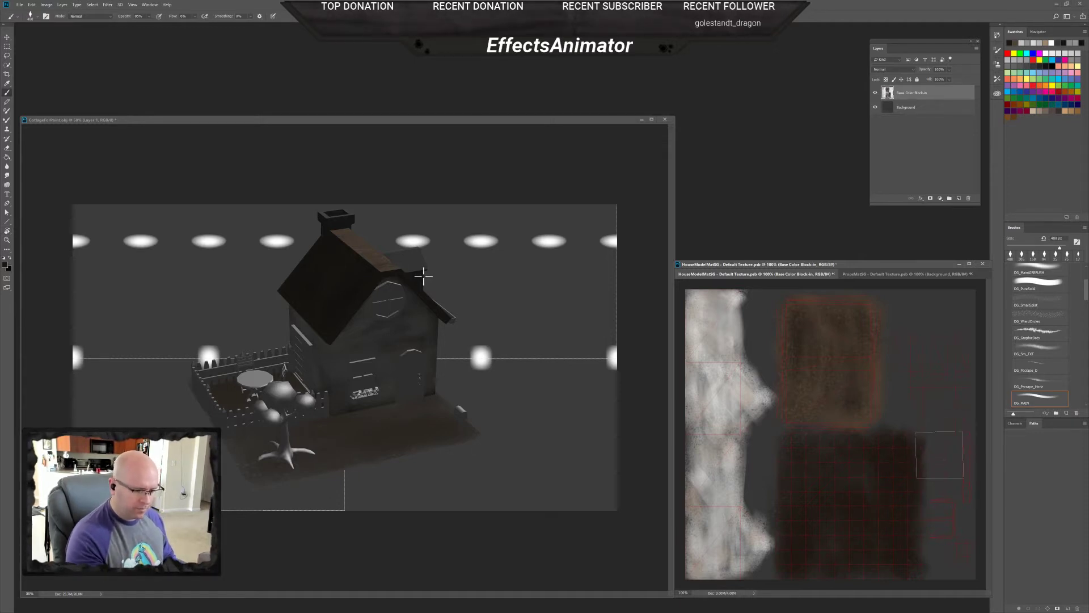
pyautogui.keyDown('ctrl'); pyautogui.click(942, 466); pyautogui.keyUp('ctrl')
pyautogui.moveTo(877, 491); pyautogui.dragTo(819, 569)
pyautogui.moveTo(910, 498); pyautogui.dragTo(907, 475)
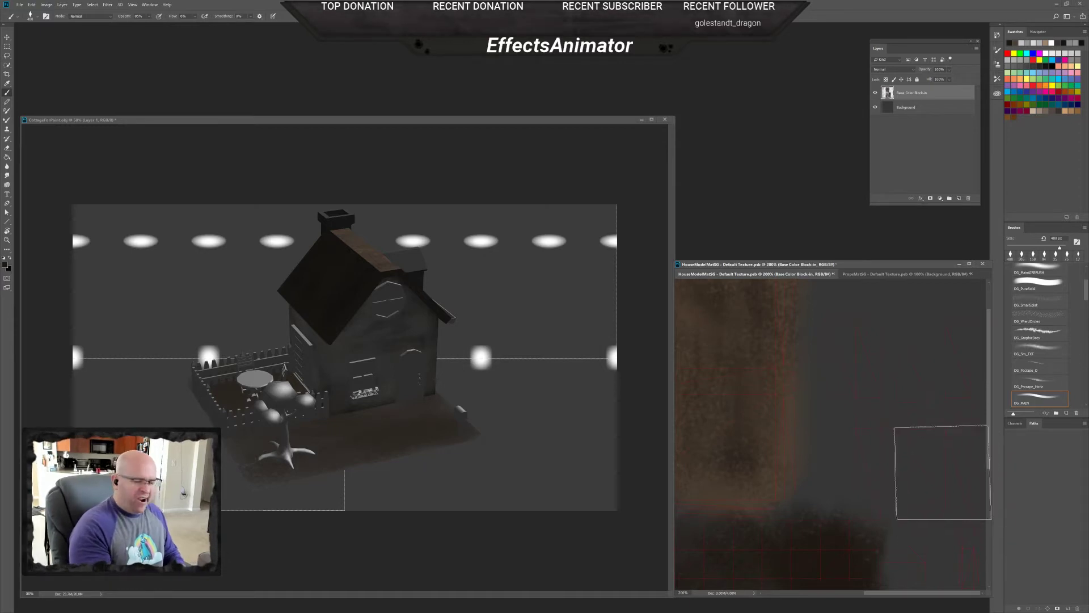
# - Set the foreground color to a light warm gray, RGB 165, 161, 157, for the chimney stone
pyautogui.click(4, 264)
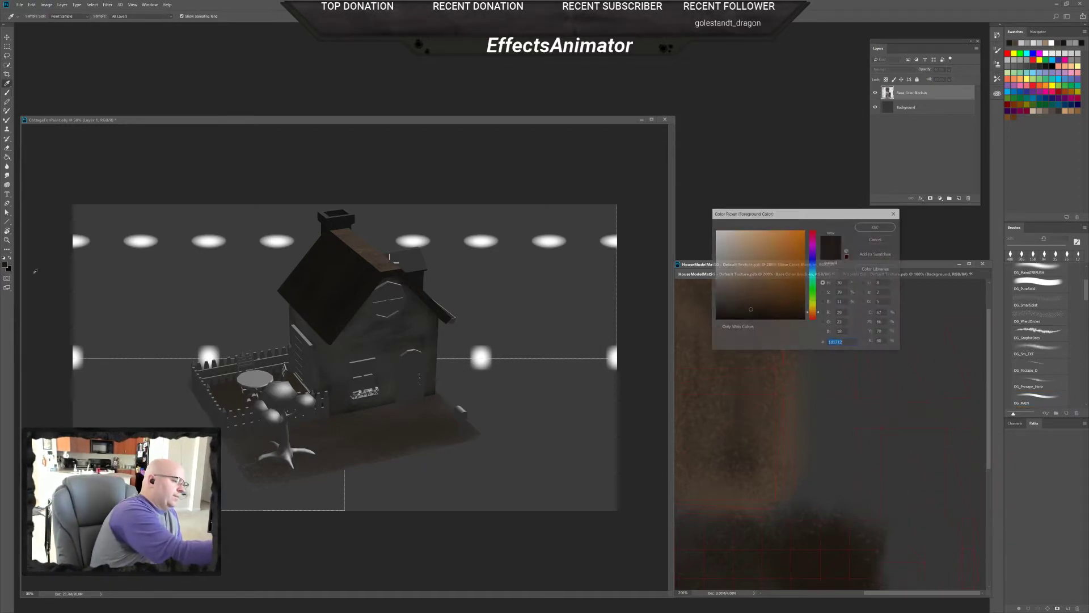
pyautogui.click(800, 266)
pyautogui.moveTo(773, 298)
pyautogui.mouseDown()
pyautogui.moveTo(741, 301)
pyautogui.moveTo(738, 289)
pyautogui.mouseUp()
pyautogui.click(720, 284)
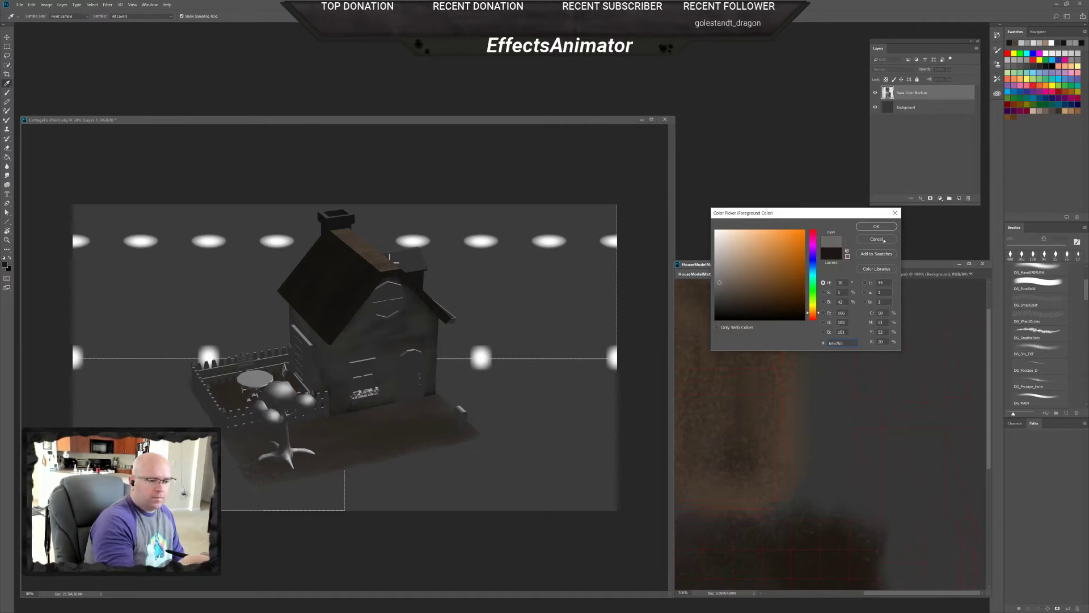
pyautogui.click(720, 261)
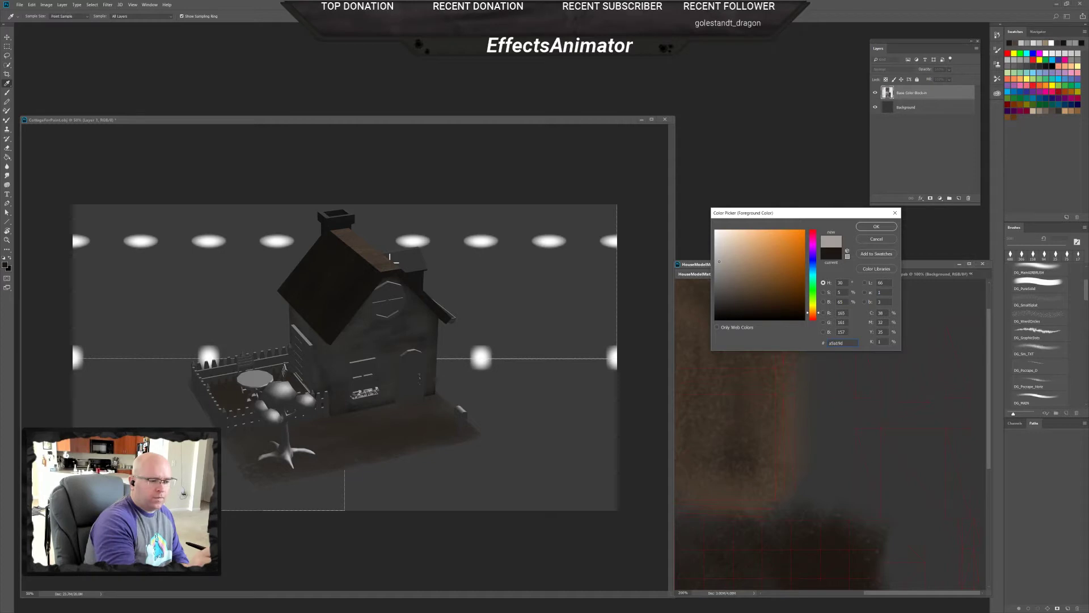
pyautogui.click(875, 227)
pyautogui.press('b')
# - Brush a first mottled gray patch beside the brown areas and orbit the 3D model to see it on the chimney
pyautogui.moveTo(891, 476); pyautogui.dragTo(916, 464)
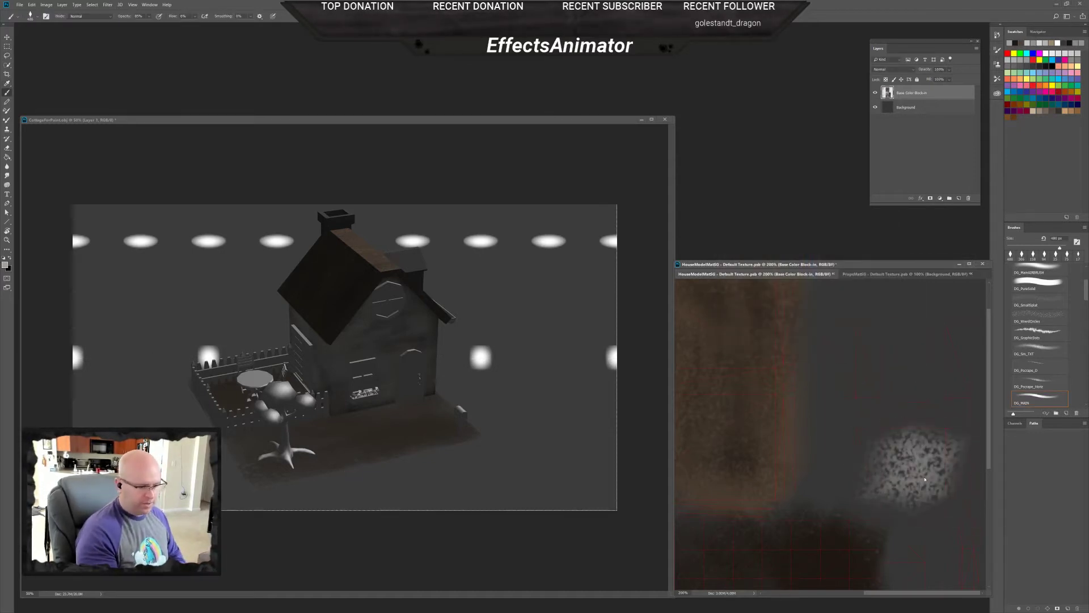
pyautogui.click(596, 154)
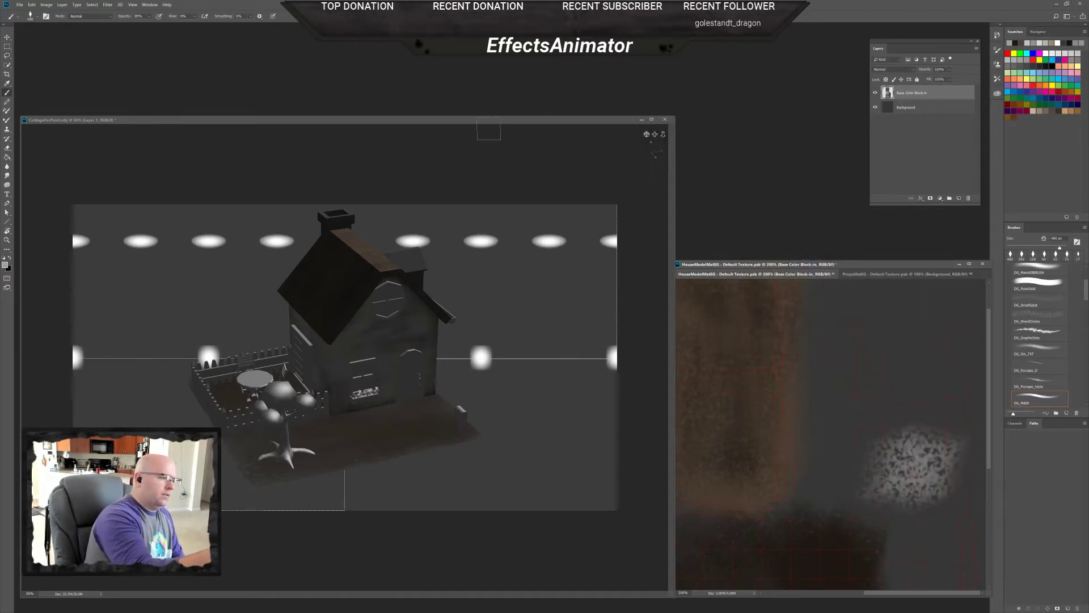
pyautogui.moveTo(646, 134)
pyautogui.mouseDown()
pyautogui.moveTo(673, 135)
pyautogui.moveTo(675, 154)
pyautogui.moveTo(663, 120)
pyautogui.moveTo(660, 138)
pyautogui.mouseUp()
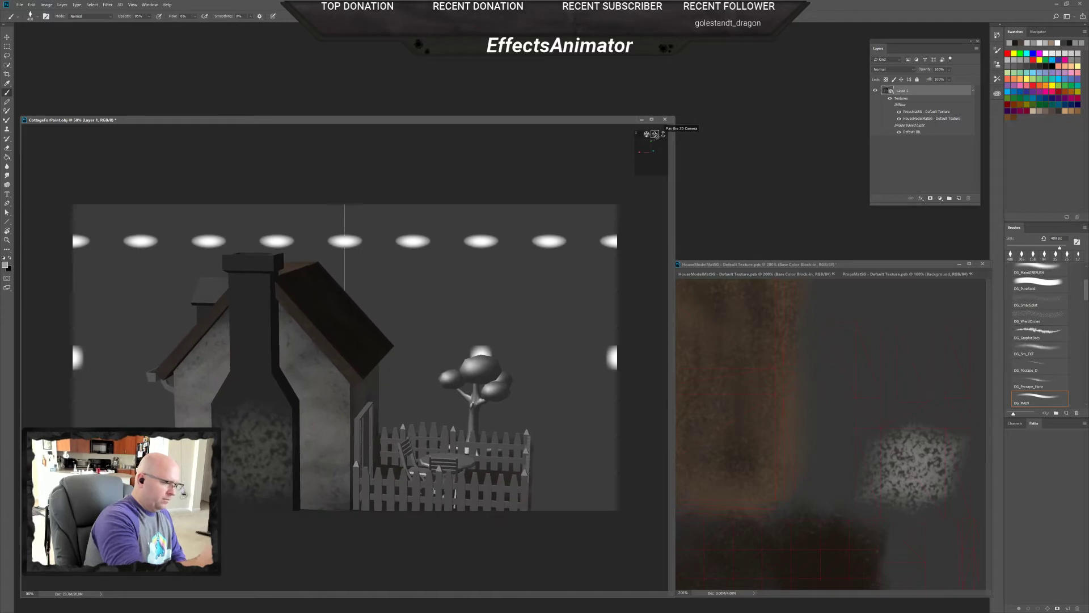
# - Brush the light gray up the chimney's shaft and sides on the house texture, undoing the stray stroke beside the ground grid
pyautogui.click(910, 410)
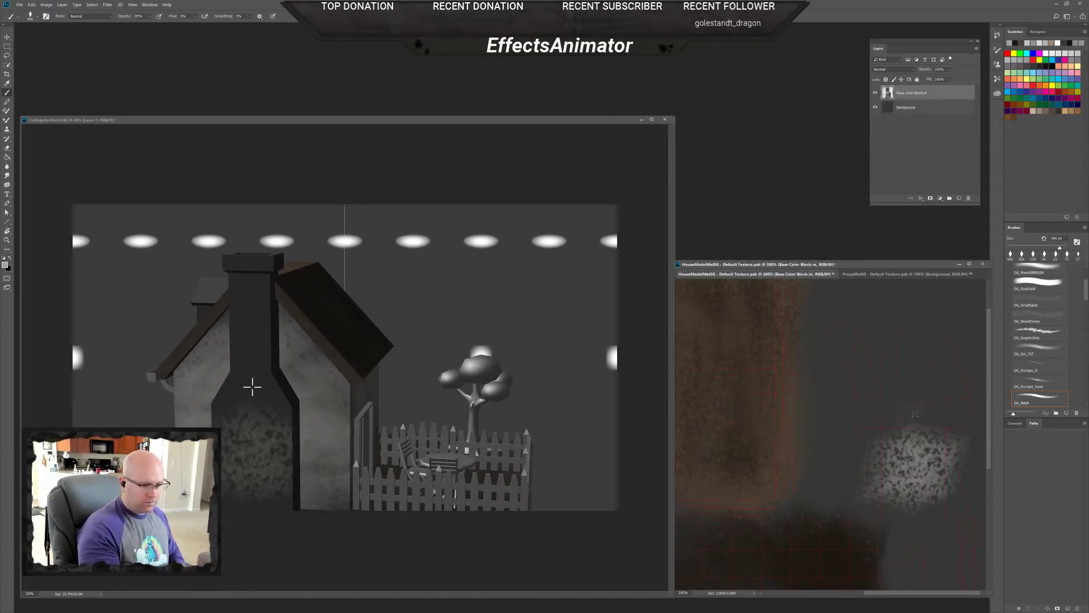
pyautogui.moveTo(254, 372)
pyautogui.mouseDown()
pyautogui.moveTo(255, 302)
pyautogui.moveTo(229, 329)
pyautogui.moveTo(231, 369)
pyautogui.mouseUp()
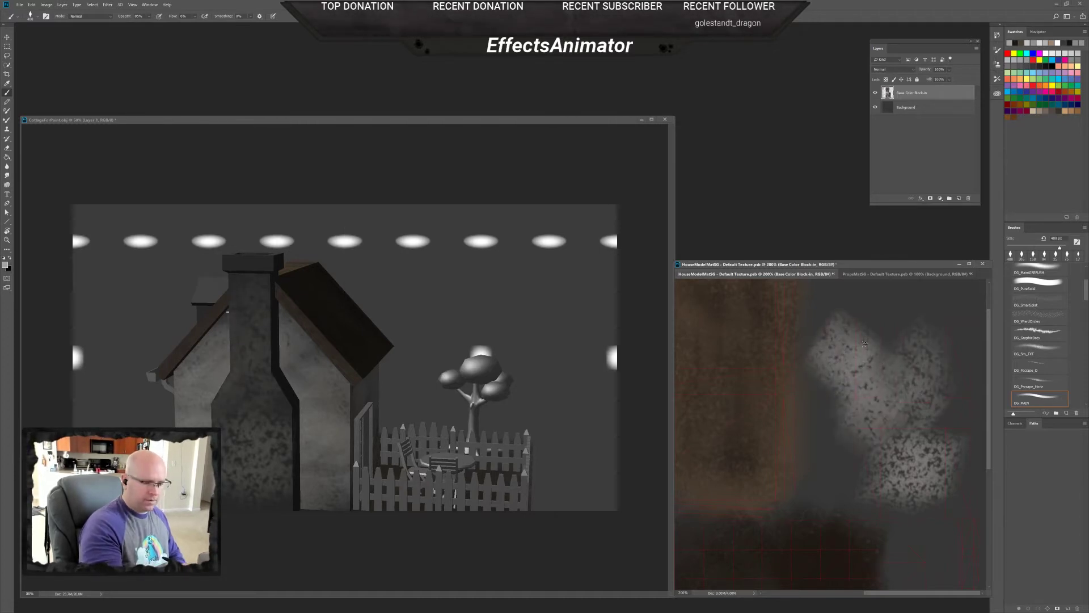
pyautogui.moveTo(908, 447); pyautogui.dragTo(868, 403)
pyautogui.moveTo(940, 473); pyautogui.dragTo(878, 558)
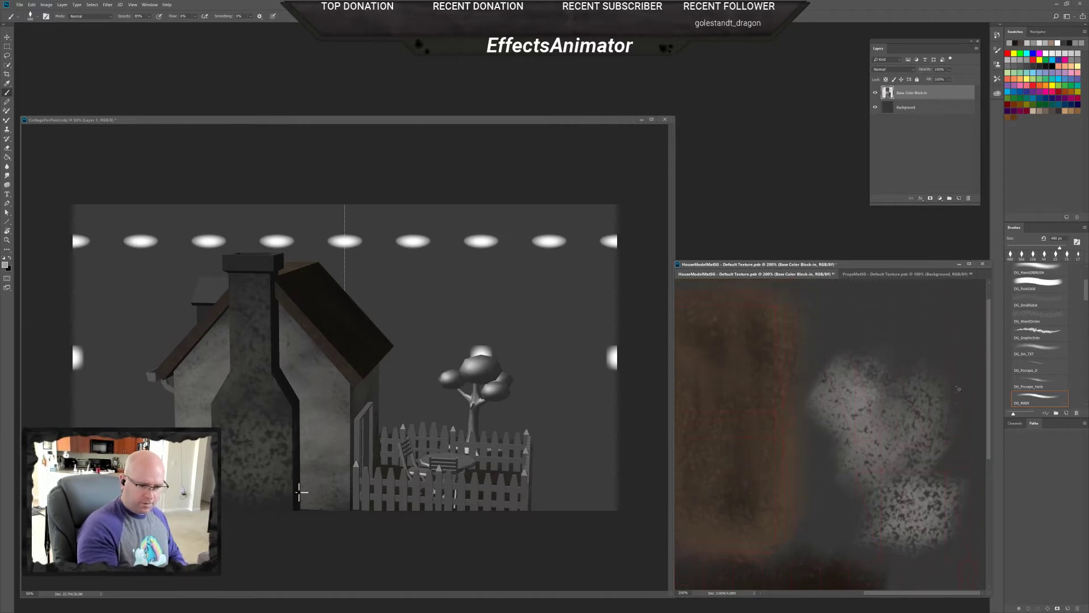
pyautogui.moveTo(962, 378)
pyautogui.mouseDown()
pyautogui.moveTo(957, 499)
pyautogui.moveTo(956, 381)
pyautogui.mouseUp()
pyautogui.moveTo(953, 448)
pyautogui.mouseDown()
pyautogui.moveTo(895, 407)
pyautogui.moveTo(906, 400)
pyautogui.moveTo(922, 426)
pyautogui.mouseUp()
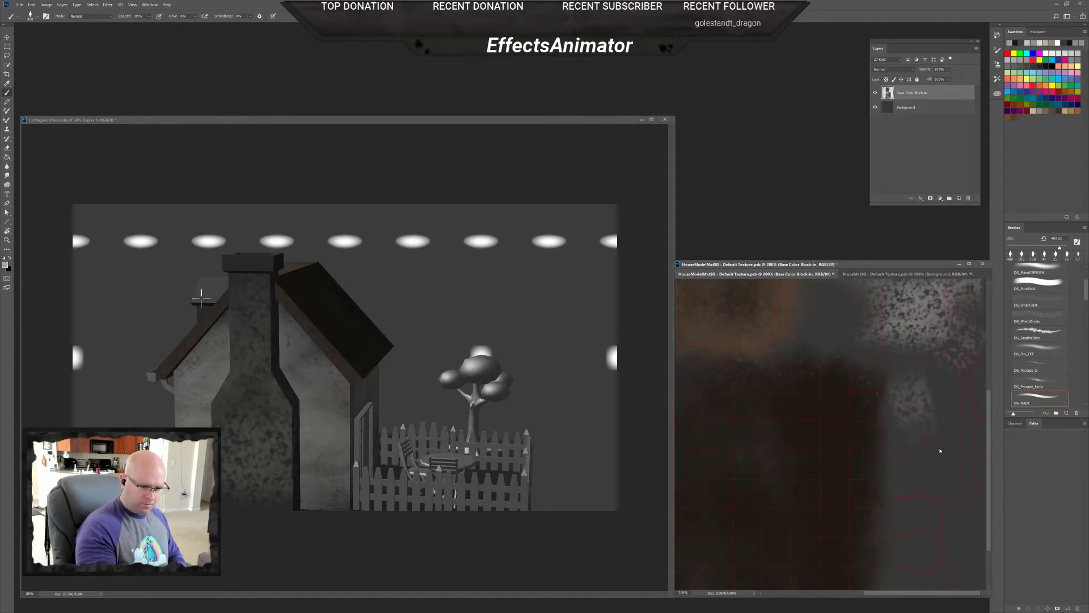
pyautogui.hotkey('ctrl', 'z')
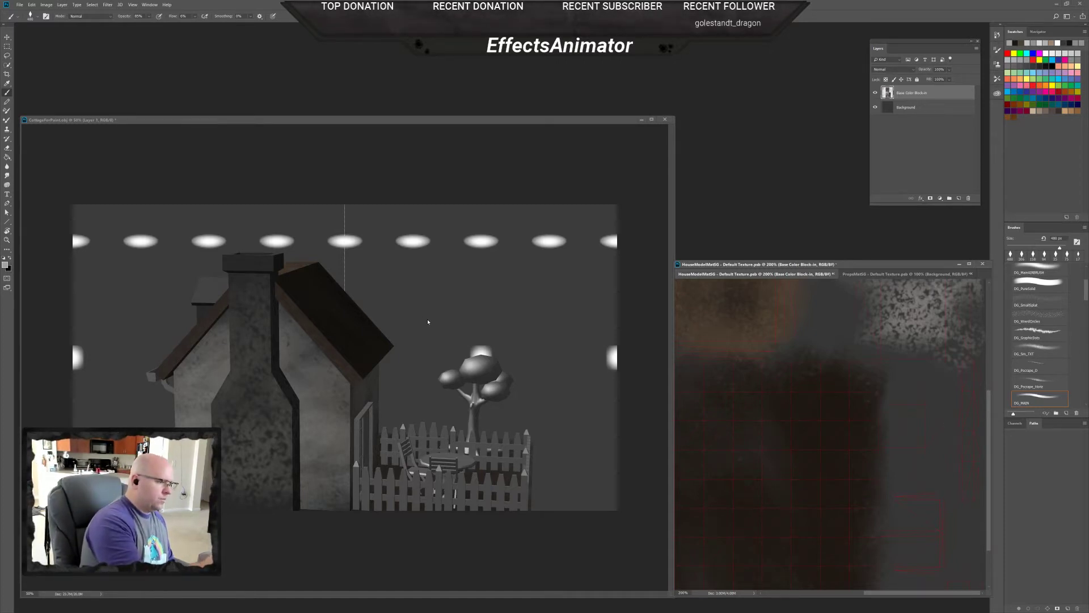
# - Brush the light gray down the narrow chimney cap strip and fill in the gaps around the chimney patch
pyautogui.moveTo(959, 521); pyautogui.dragTo(962, 478)
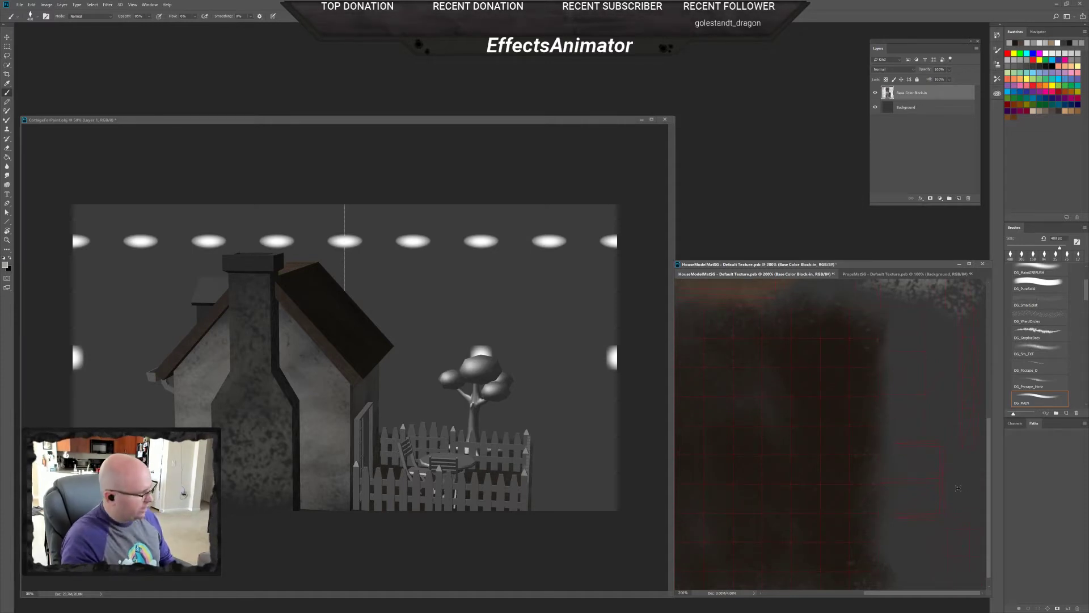
pyautogui.scroll(3, 908, 486)
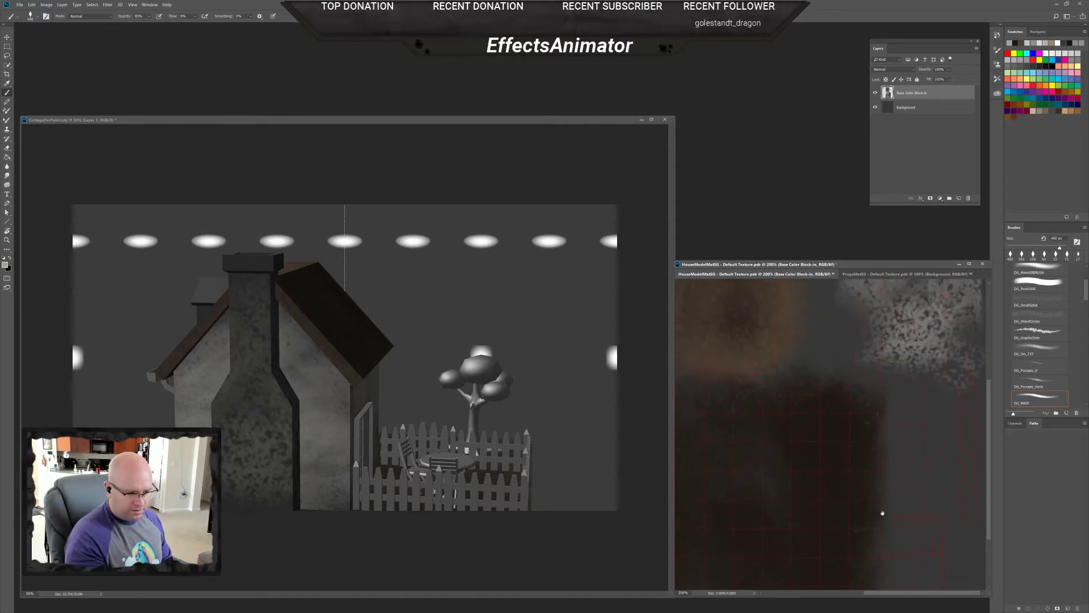
pyautogui.rightClick(877, 364)
pyautogui.press('Escape')
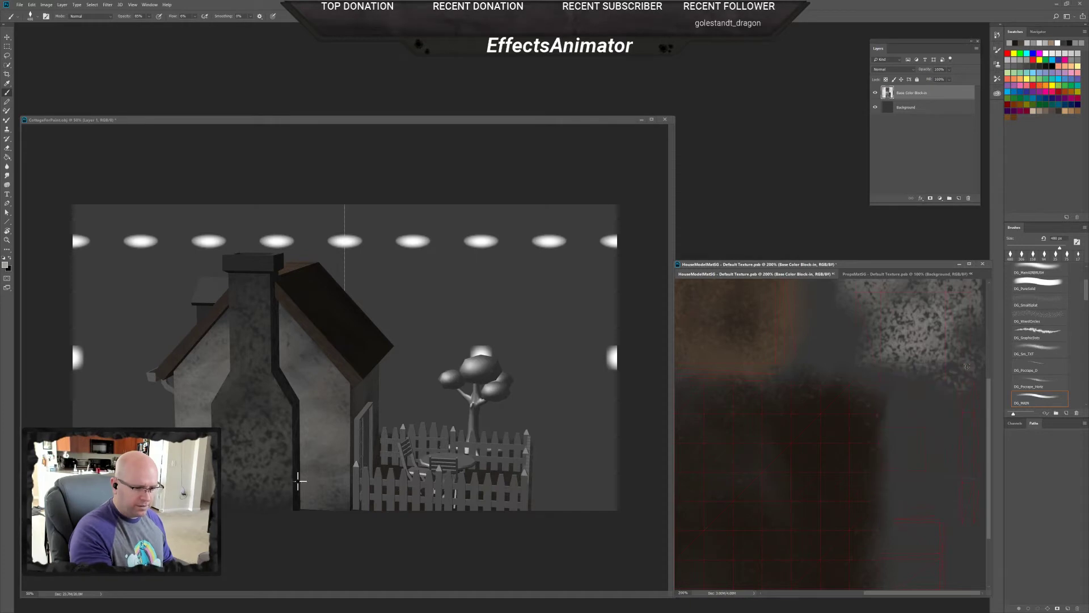
pyautogui.moveTo(223, 266)
pyautogui.mouseDown()
pyautogui.moveTo(244, 256)
pyautogui.moveTo(224, 260)
pyautogui.moveTo(265, 266)
pyautogui.moveTo(231, 253)
pyautogui.moveTo(280, 258)
pyautogui.moveTo(221, 260)
pyautogui.moveTo(274, 257)
pyautogui.mouseUp()
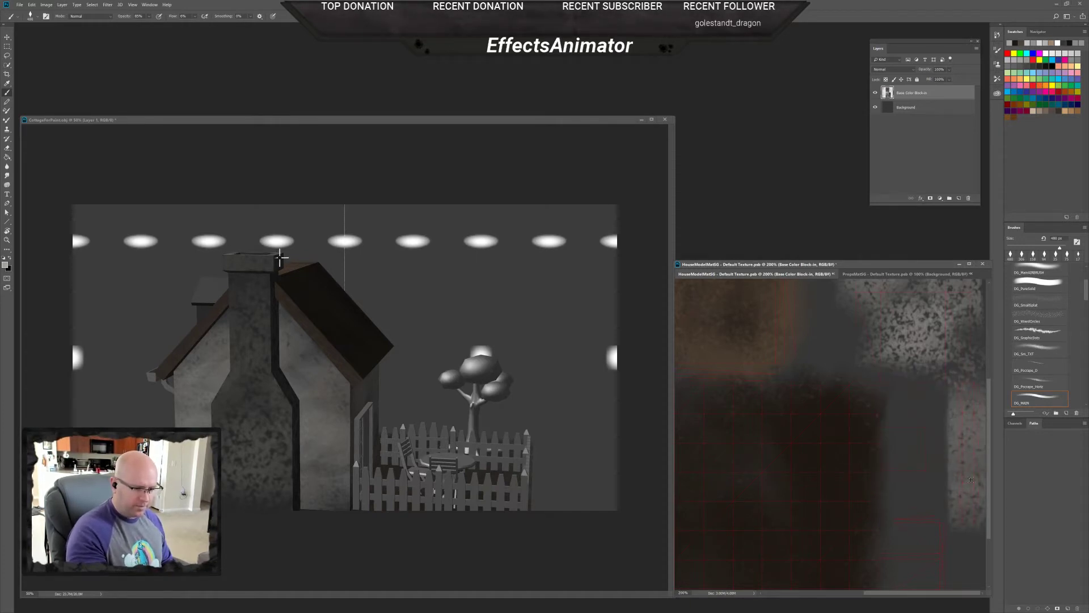
pyautogui.moveTo(963, 497); pyautogui.dragTo(956, 423)
pyautogui.scroll(5, 956, 423)
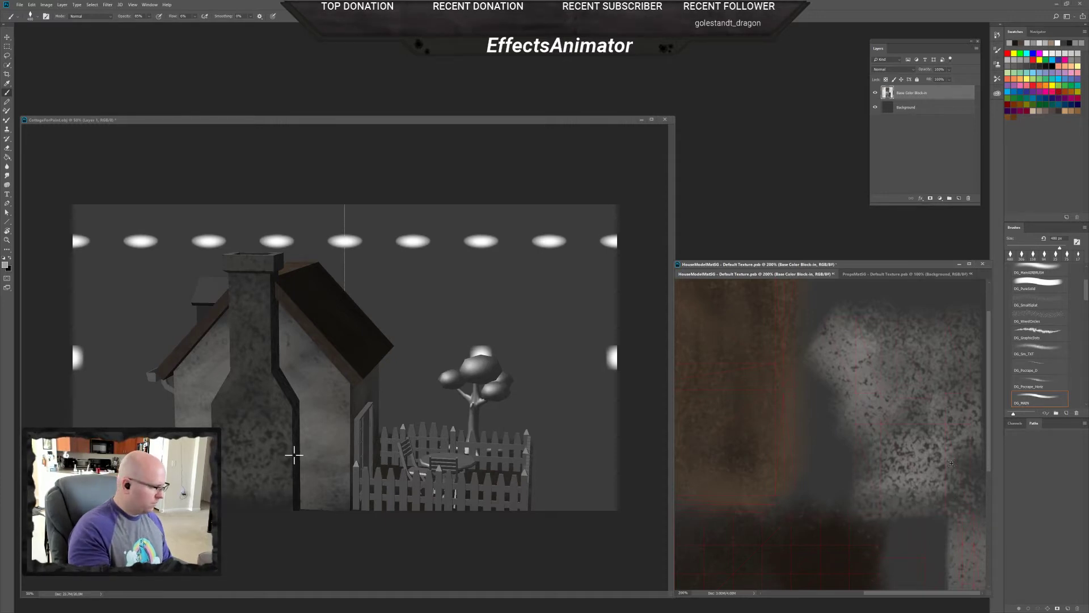
pyautogui.scroll(-2, 924, 452)
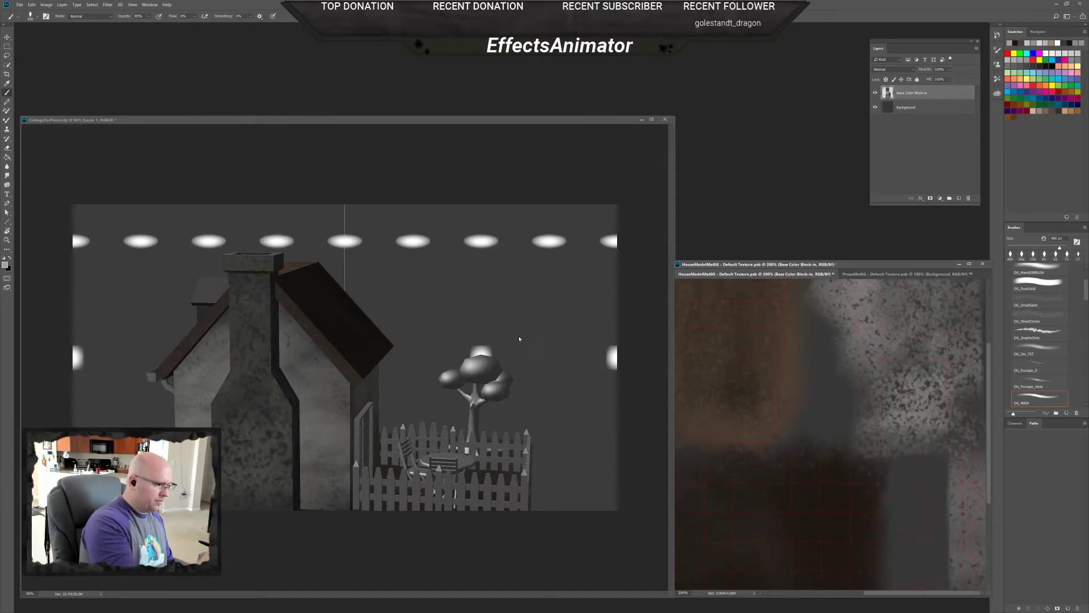
# - Switch to the 3D workspace and turn on shadows for the scene's infinite light
pyautogui.click(605, 161)
pyautogui.moveTo(655, 133); pyautogui.dragTo(693, 139)
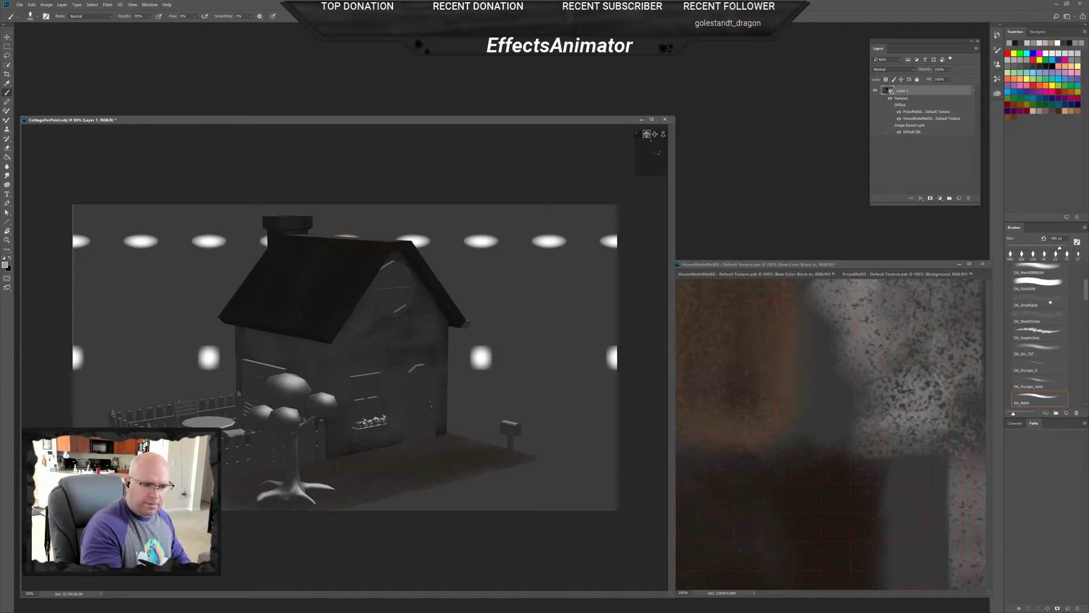
pyautogui.click(1067, 17)
pyautogui.click(1050, 26)
pyautogui.click(1028, 367)
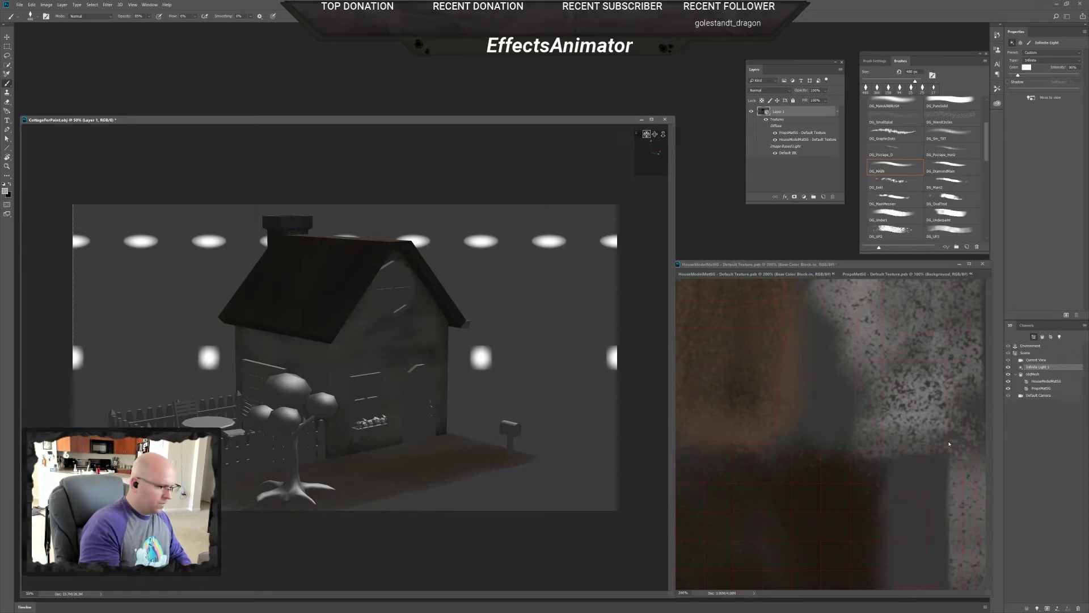
pyautogui.click(1009, 82)
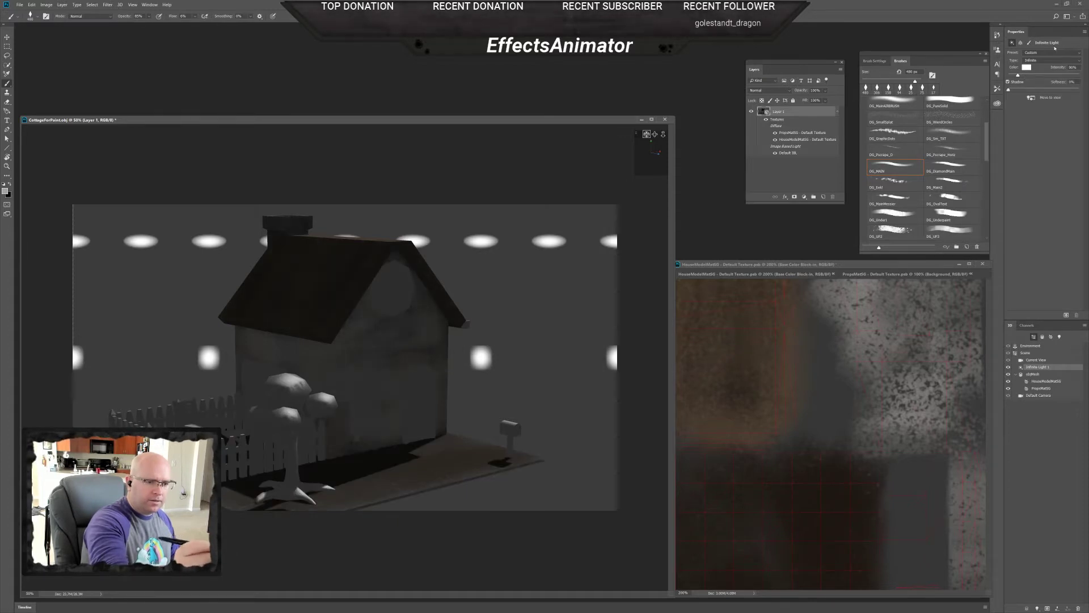
# - Raise the infinite light's intensity and orbit the cottage to inspect the lighting on its roof, walls and ground
pyautogui.moveTo(1023, 79); pyautogui.dragTo(1027, 74)
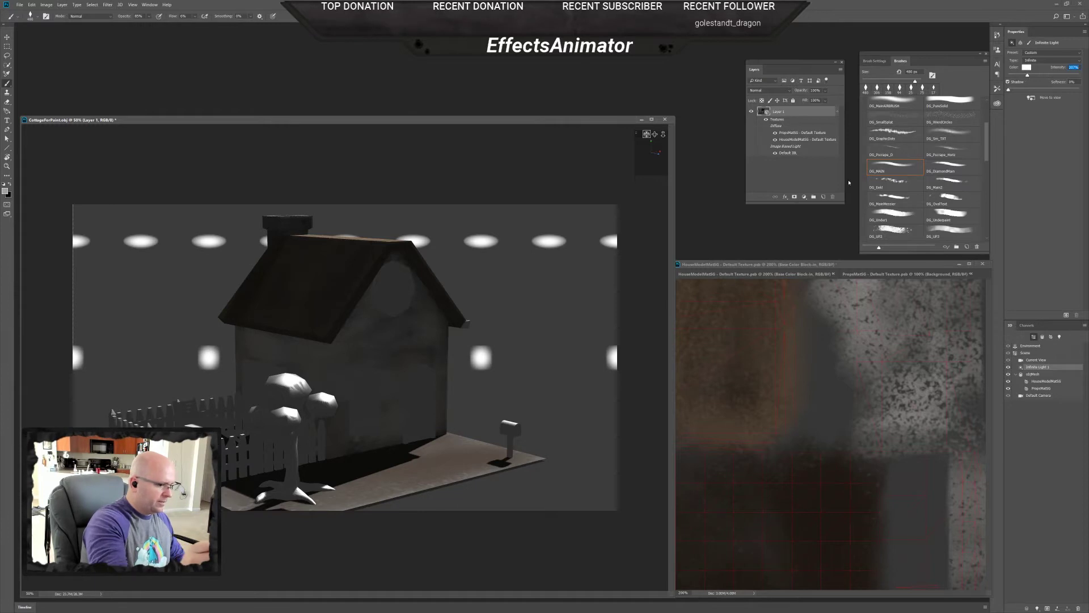
pyautogui.moveTo(646, 133)
pyautogui.mouseDown()
pyautogui.moveTo(647, 148)
pyautogui.moveTo(647, 136)
pyautogui.mouseUp()
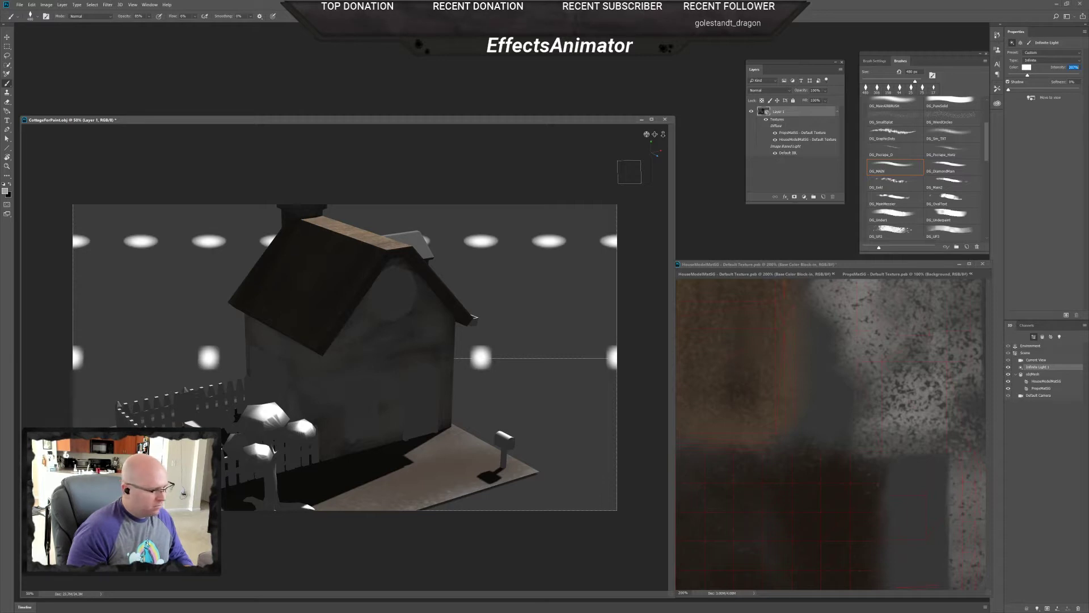
pyautogui.moveTo(646, 133); pyautogui.dragTo(563, 134)
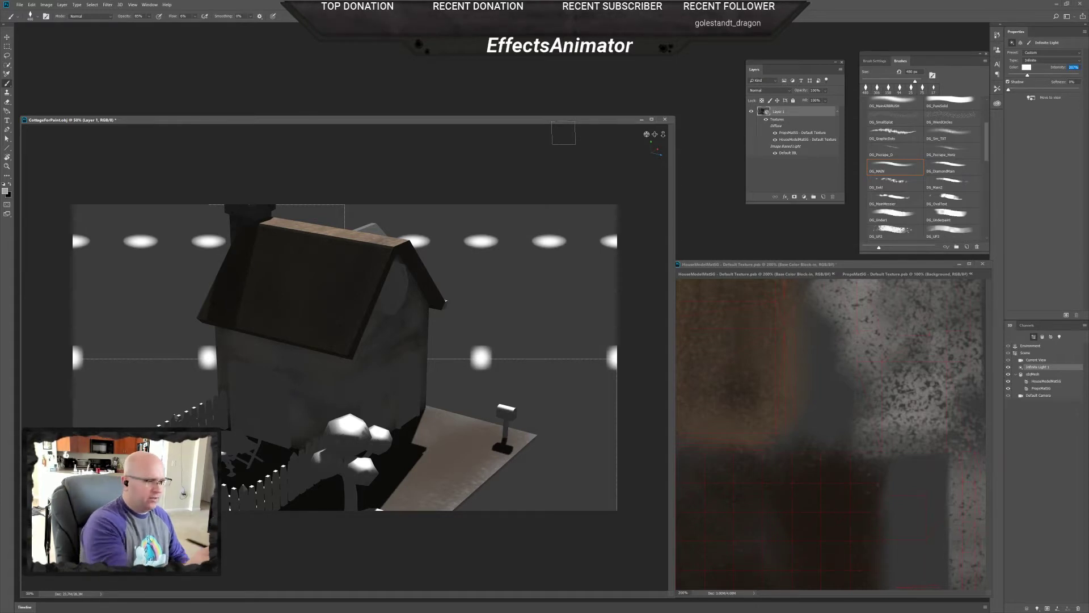
pyautogui.moveTo(654, 134); pyautogui.dragTo(657, 132)
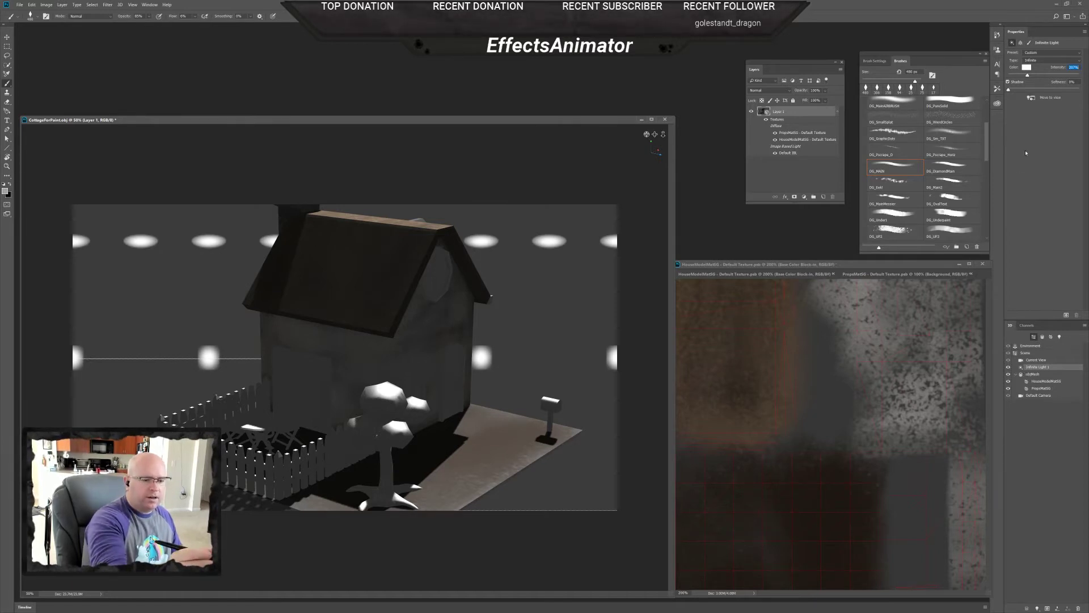
# - Align the infinite light with the current view and lower its intensity until the wall texture is no longer overexposed
pyautogui.click(1038, 367)
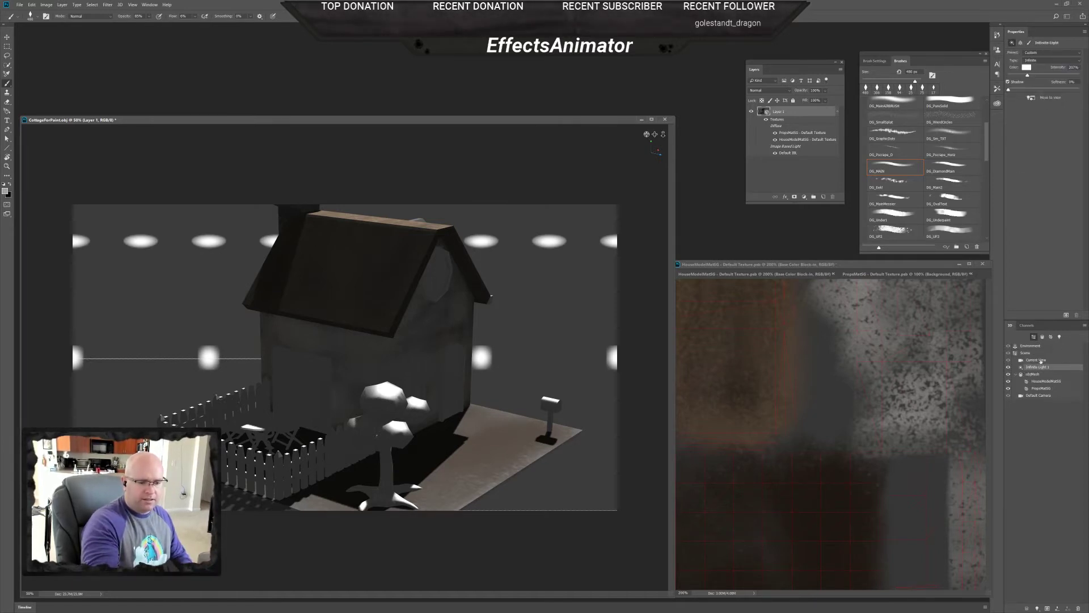
pyautogui.click(1033, 99)
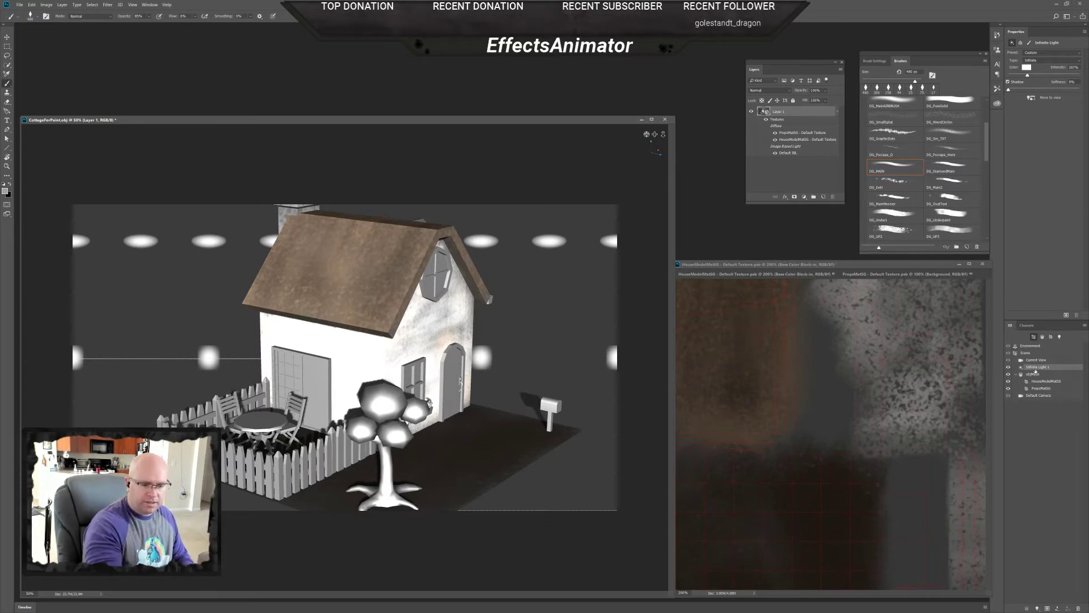
pyautogui.moveTo(1028, 75); pyautogui.dragTo(1024, 76)
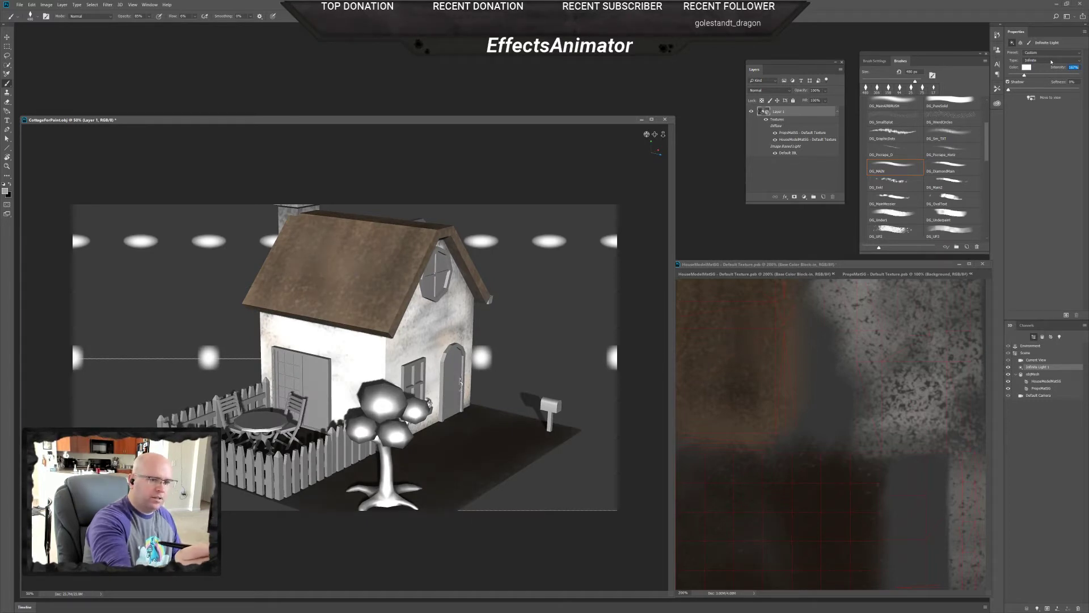
pyautogui.moveTo(1024, 75); pyautogui.dragTo(1023, 76)
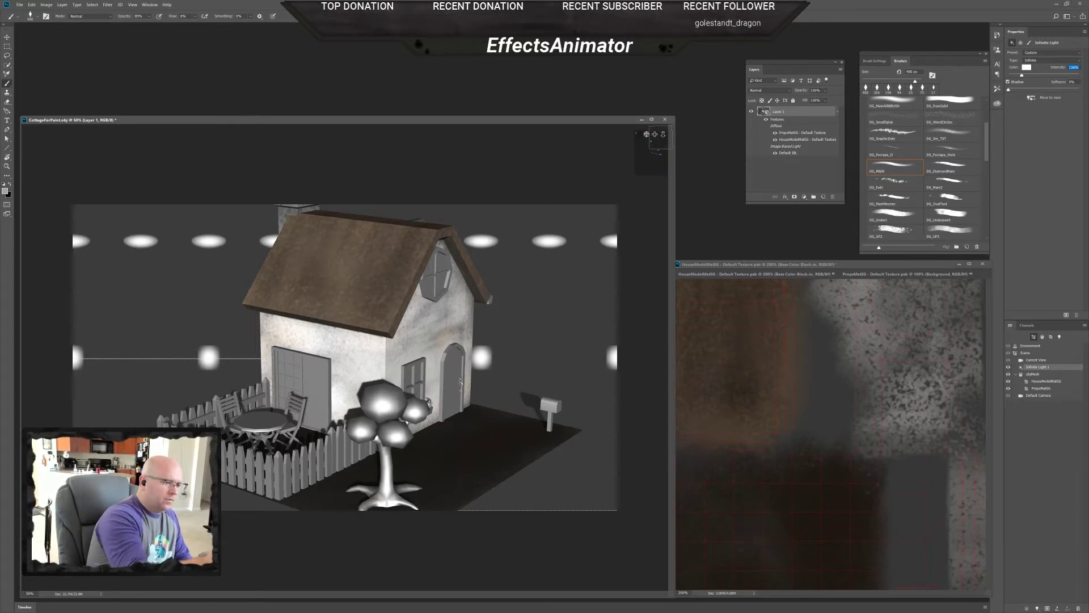
# - Frame the mailbox in the 3D view, pick a lighter gray and brush it over the mailbox's long side
pyautogui.moveTo(663, 134); pyautogui.dragTo(650, 132)
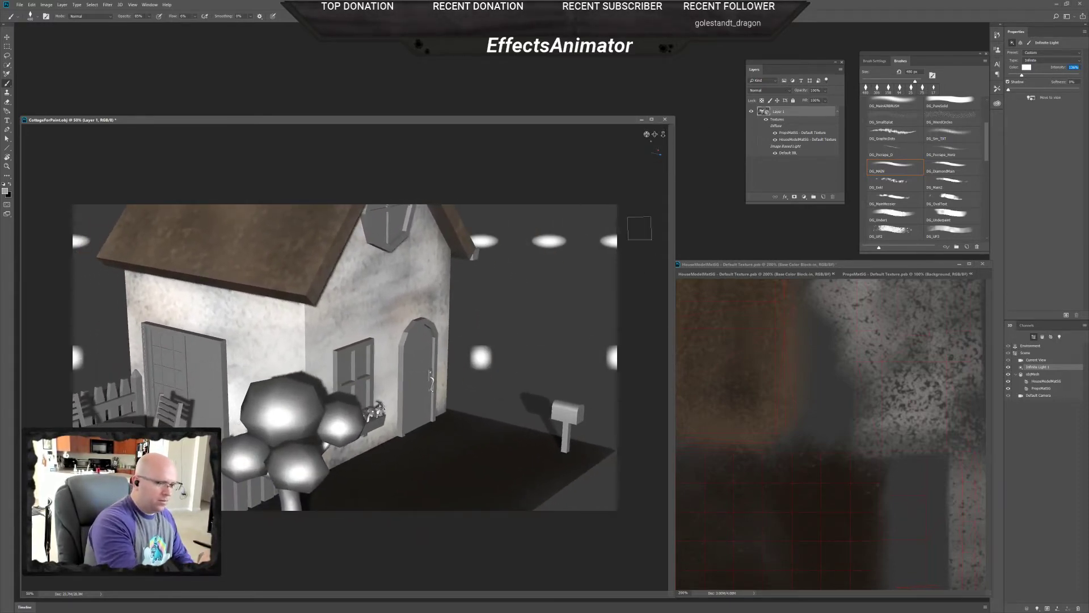
pyautogui.moveTo(655, 134)
pyautogui.mouseDown()
pyautogui.moveTo(682, 196)
pyautogui.moveTo(640, 119)
pyautogui.moveTo(653, 111)
pyautogui.moveTo(656, 130)
pyautogui.mouseUp()
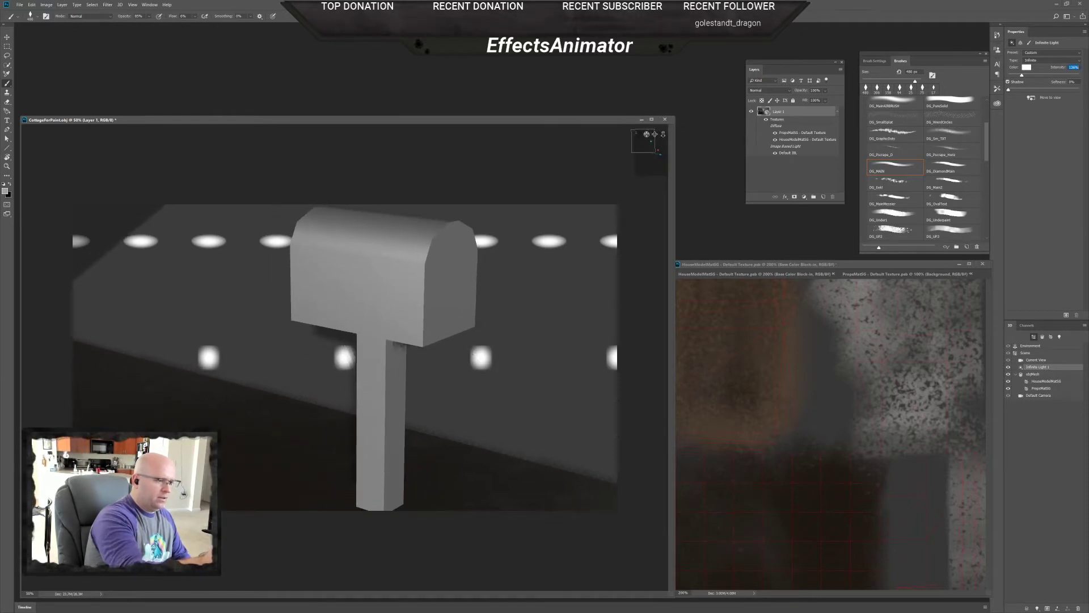
pyautogui.moveTo(587, 119); pyautogui.dragTo(588, 94)
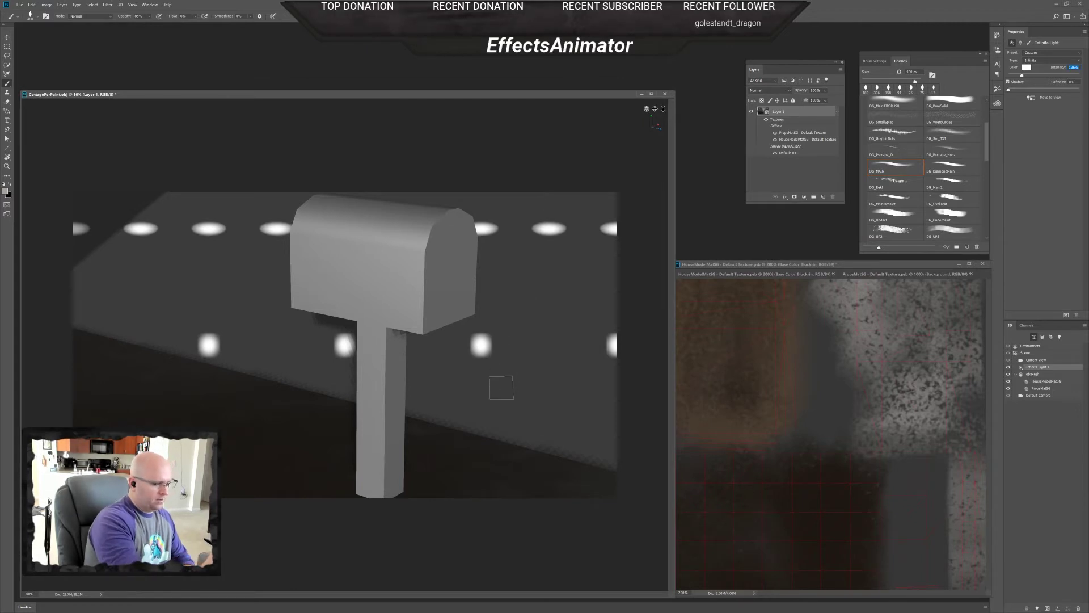
pyautogui.moveTo(663, 108); pyautogui.dragTo(663, 105)
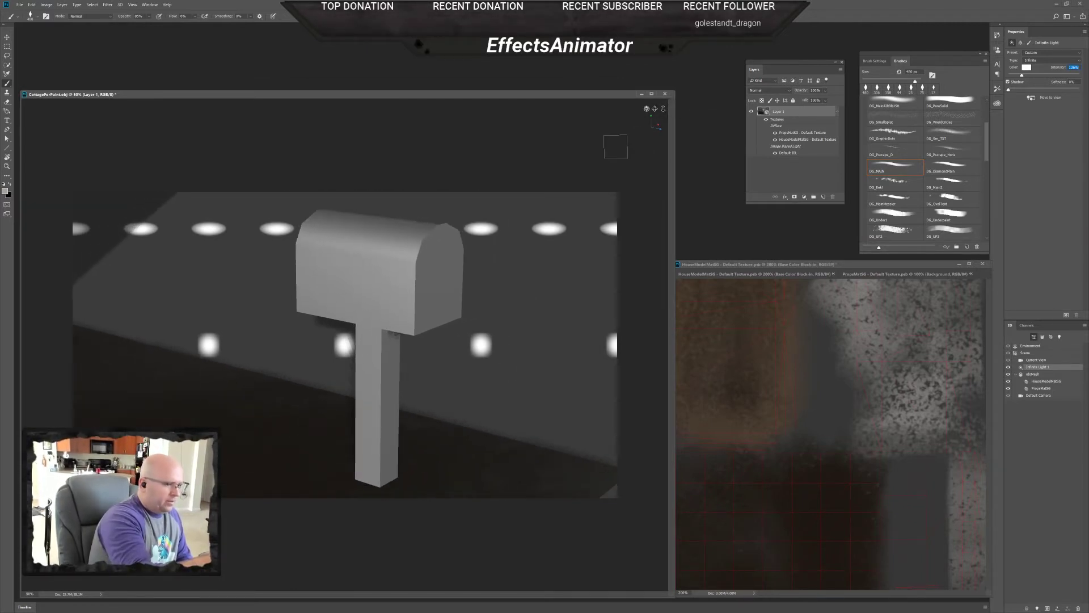
pyautogui.click(5, 190)
pyautogui.moveTo(723, 256)
pyautogui.mouseDown()
pyautogui.moveTo(716, 250)
pyautogui.moveTo(716, 261)
pyautogui.mouseUp()
pyautogui.click(877, 226)
pyautogui.moveTo(407, 284)
pyautogui.mouseDown()
pyautogui.moveTo(415, 233)
pyautogui.moveTo(386, 292)
pyautogui.moveTo(364, 233)
pyautogui.moveTo(321, 236)
pyautogui.moveTo(305, 293)
pyautogui.moveTo(313, 231)
pyautogui.moveTo(309, 286)
pyautogui.moveTo(336, 223)
pyautogui.moveTo(345, 297)
pyautogui.moveTo(391, 325)
pyautogui.moveTo(439, 258)
pyautogui.moveTo(439, 237)
pyautogui.moveTo(411, 237)
pyautogui.moveTo(387, 263)
pyautogui.moveTo(352, 236)
pyautogui.moveTo(341, 298)
pyautogui.moveTo(307, 306)
pyautogui.moveTo(472, 318)
pyautogui.mouseUp()
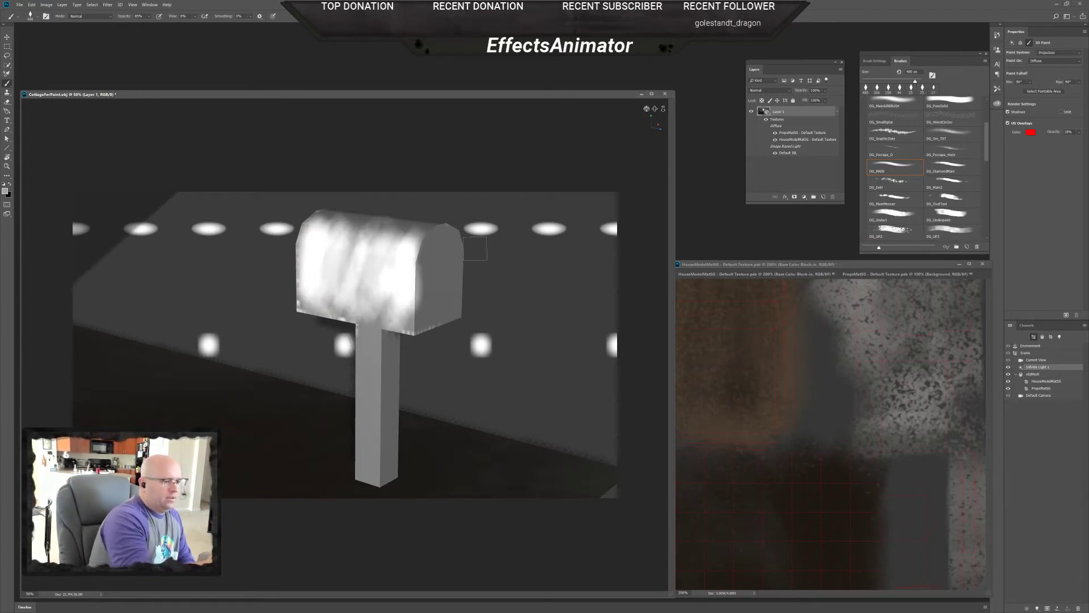
# - Brush the light gray over the mailbox's curved top and begin covering its opposite side
pyautogui.moveTo(646, 108)
pyautogui.mouseDown()
pyautogui.moveTo(627, 117)
pyautogui.moveTo(624, 142)
pyautogui.mouseUp()
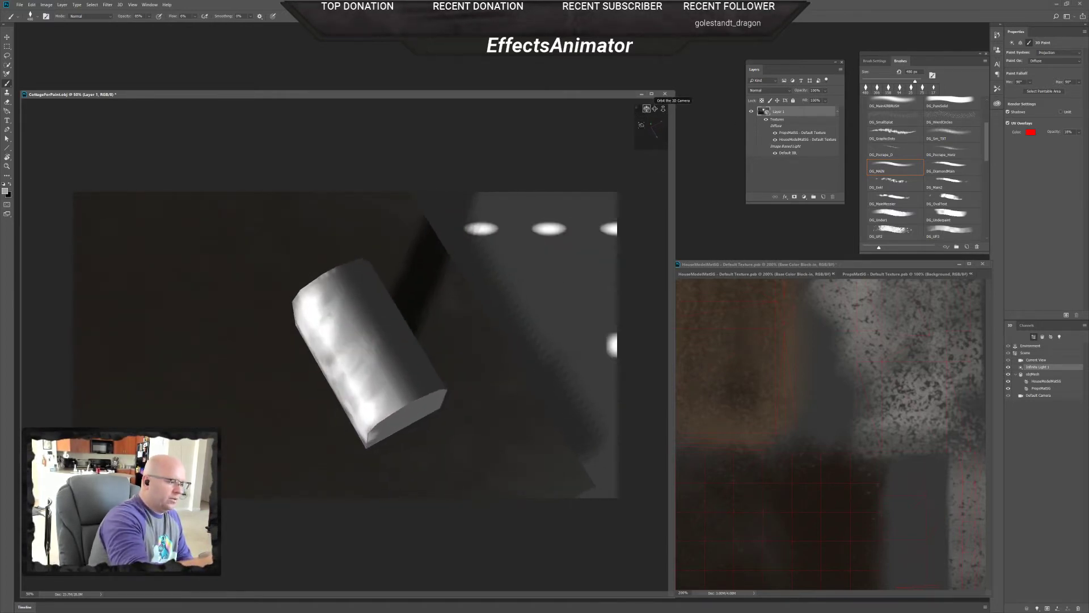
pyautogui.moveTo(334, 285)
pyautogui.mouseDown()
pyautogui.moveTo(339, 345)
pyautogui.moveTo(333, 327)
pyautogui.moveTo(325, 342)
pyautogui.moveTo(375, 382)
pyautogui.moveTo(407, 387)
pyautogui.moveTo(394, 408)
pyautogui.moveTo(381, 359)
pyautogui.moveTo(358, 344)
pyautogui.moveTo(361, 295)
pyautogui.moveTo(337, 298)
pyautogui.mouseUp()
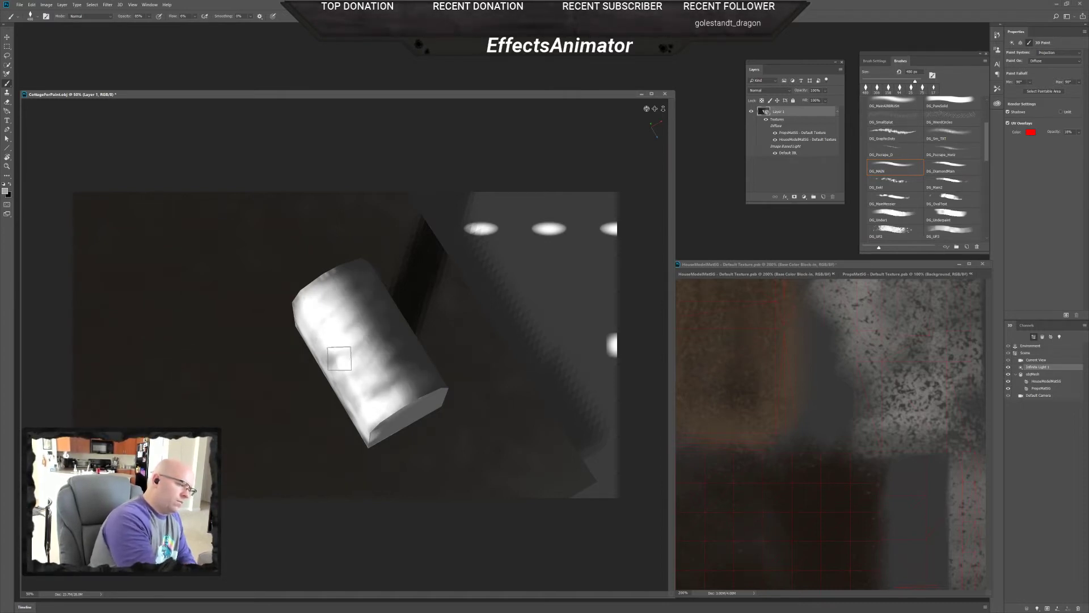
pyautogui.moveTo(646, 108)
pyautogui.mouseDown()
pyautogui.moveTo(627, 101)
pyautogui.moveTo(651, 104)
pyautogui.moveTo(647, 86)
pyautogui.mouseUp()
pyautogui.moveTo(401, 245); pyautogui.dragTo(462, 256)
pyautogui.moveTo(646, 107); pyautogui.dragTo(655, 95)
pyautogui.moveTo(501, 214)
pyautogui.mouseDown()
pyautogui.moveTo(447, 259)
pyautogui.moveTo(419, 232)
pyautogui.moveTo(380, 248)
pyautogui.moveTo(356, 271)
pyautogui.moveTo(356, 318)
pyautogui.mouseUp()
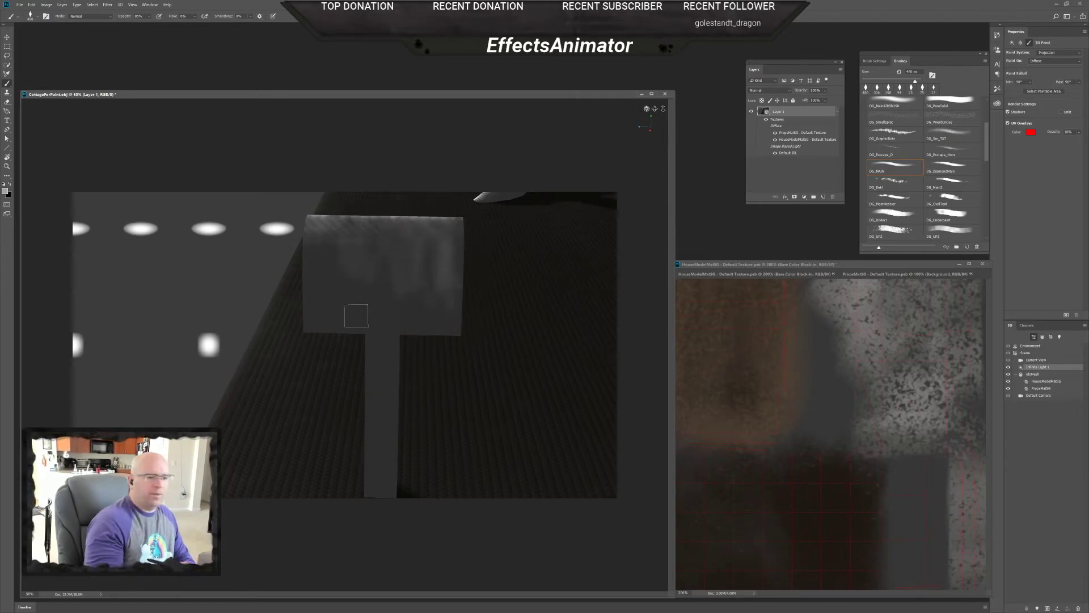
# - Turn off the infinite light's shadows, align the light with the current view and reduce its intensity
pyautogui.click(1036, 367)
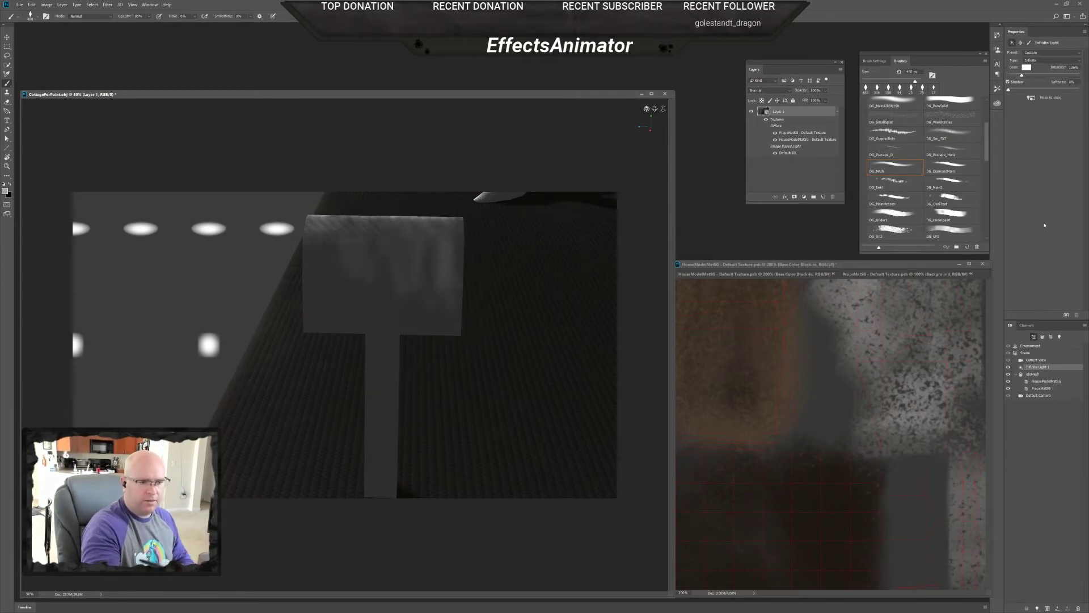
pyautogui.click(1008, 82)
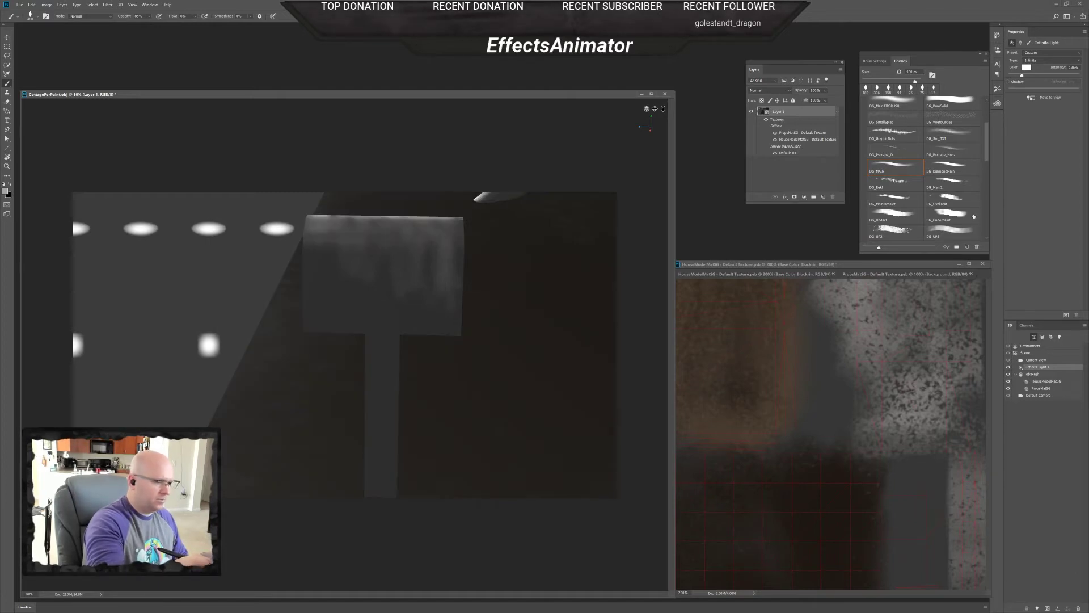
pyautogui.click(1033, 101)
pyautogui.moveTo(1023, 77); pyautogui.dragTo(1019, 76)
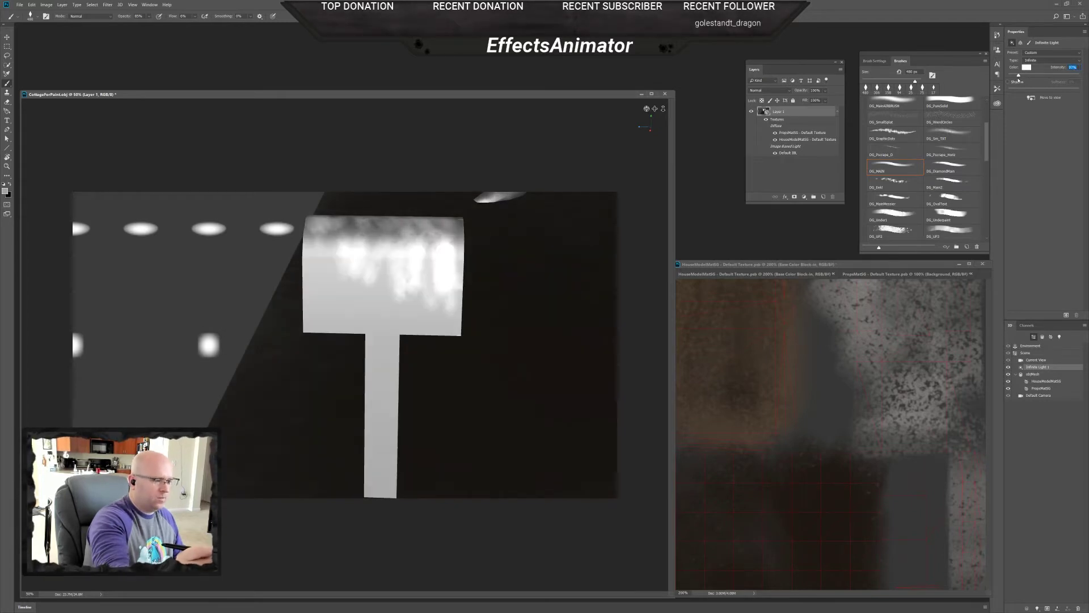
pyautogui.moveTo(1018, 77); pyautogui.dragTo(1017, 76)
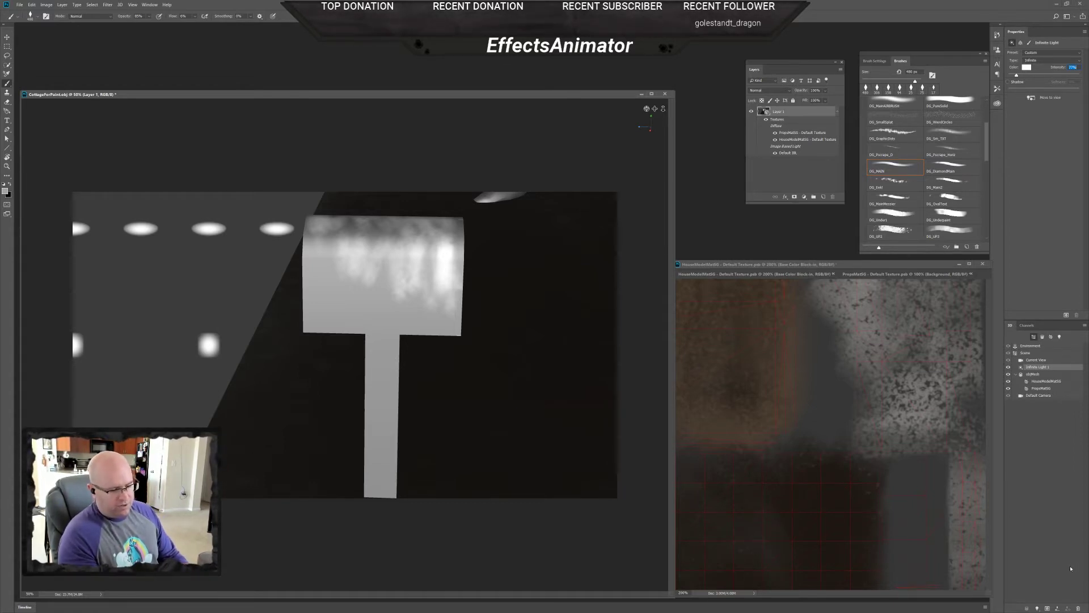
# - Select the whole model mesh, adjust the brush size and cover the rest of the mailbox's unlit side with light gray
pyautogui.click(1046, 382)
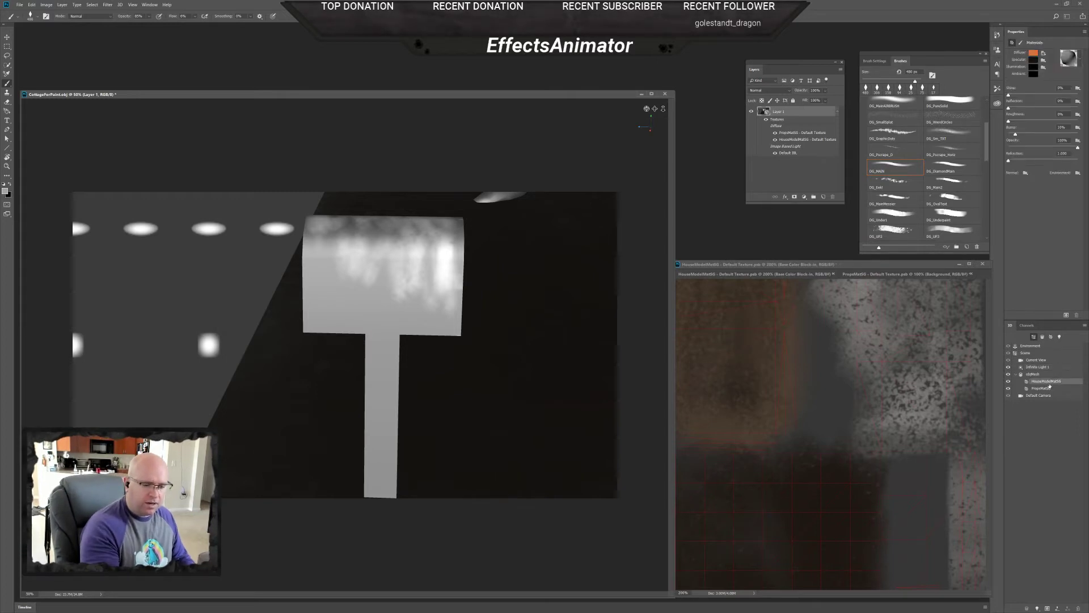
pyautogui.click(1037, 375)
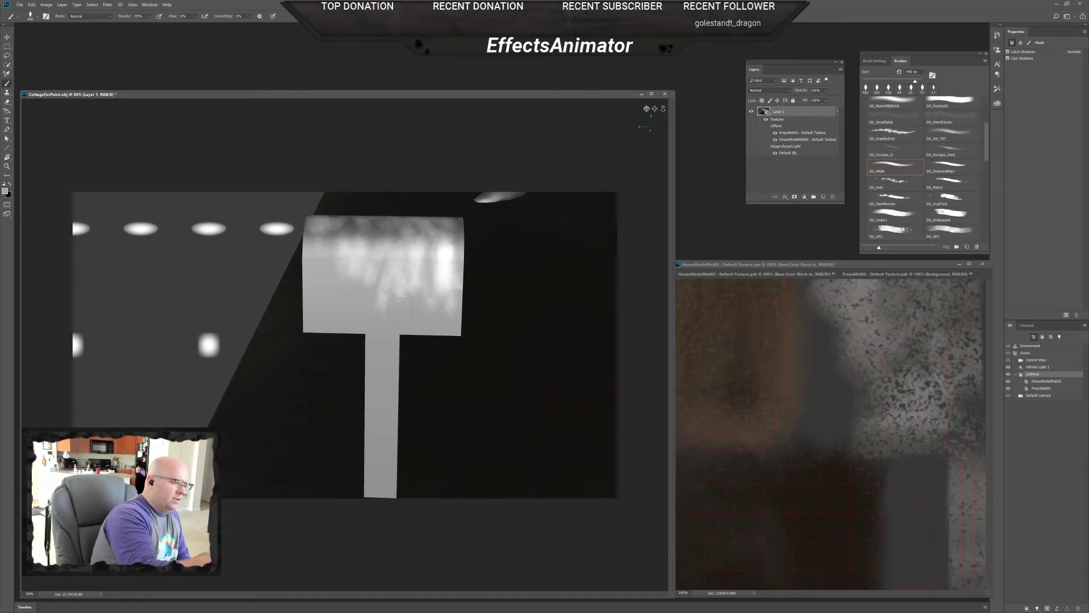
pyautogui.rightClick(370, 278)
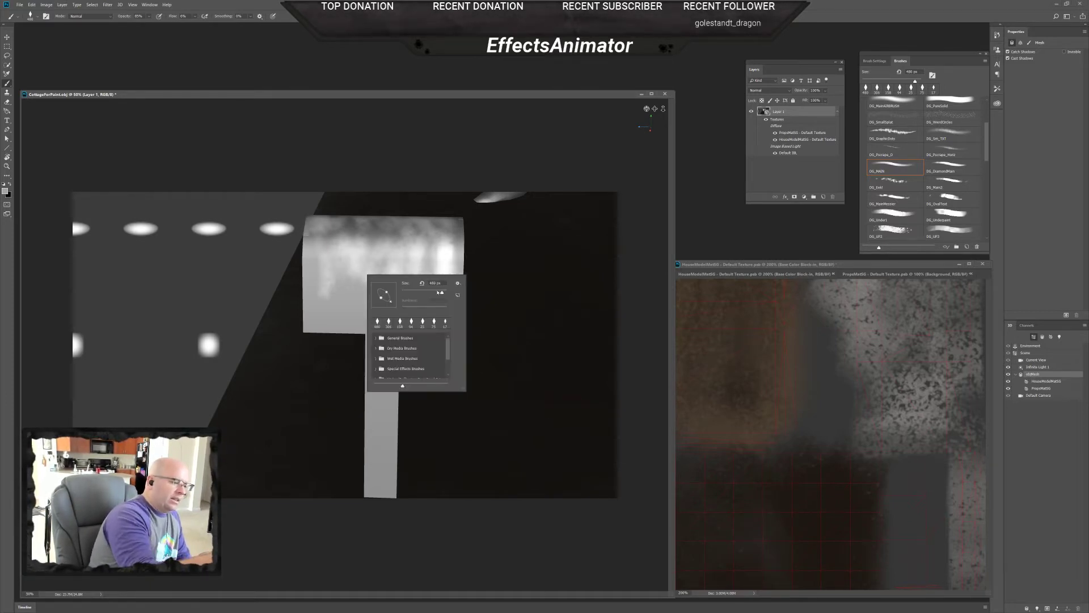
pyautogui.moveTo(378, 258)
pyautogui.mouseDown()
pyautogui.moveTo(320, 260)
pyautogui.moveTo(399, 263)
pyautogui.moveTo(361, 269)
pyautogui.moveTo(328, 313)
pyautogui.moveTo(315, 308)
pyautogui.moveTo(363, 300)
pyautogui.moveTo(351, 317)
pyautogui.moveTo(374, 298)
pyautogui.moveTo(320, 242)
pyautogui.moveTo(313, 320)
pyautogui.moveTo(344, 295)
pyautogui.moveTo(450, 324)
pyautogui.moveTo(394, 306)
pyautogui.moveTo(379, 265)
pyautogui.moveTo(348, 247)
pyautogui.moveTo(396, 286)
pyautogui.moveTo(445, 290)
pyautogui.moveTo(421, 257)
pyautogui.moveTo(386, 330)
pyautogui.moveTo(410, 301)
pyautogui.moveTo(444, 313)
pyautogui.moveTo(436, 325)
pyautogui.moveTo(408, 305)
pyautogui.moveTo(394, 328)
pyautogui.moveTo(460, 320)
pyautogui.moveTo(449, 235)
pyautogui.moveTo(430, 305)
pyautogui.moveTo(451, 258)
pyautogui.moveTo(459, 264)
pyautogui.moveTo(463, 235)
pyautogui.moveTo(456, 267)
pyautogui.moveTo(395, 251)
pyautogui.moveTo(371, 226)
pyautogui.moveTo(348, 266)
pyautogui.moveTo(337, 231)
pyautogui.moveTo(319, 226)
pyautogui.moveTo(374, 308)
pyautogui.mouseUp()
pyautogui.moveTo(647, 111); pyautogui.dragTo(653, 105)
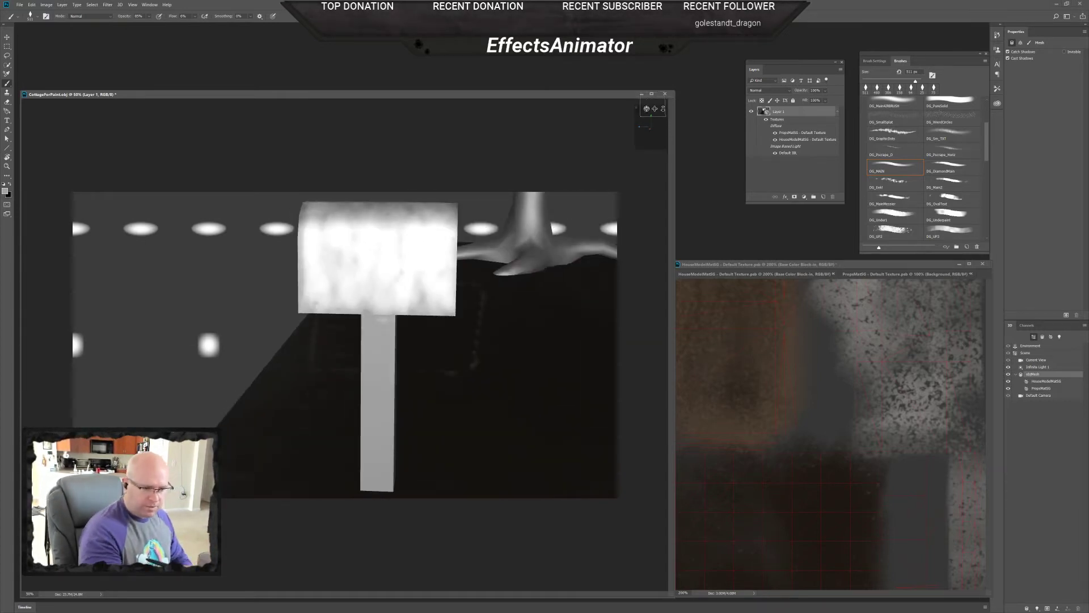
# - Switch to the props texture document and clear its entire background layer
pyautogui.click(906, 274)
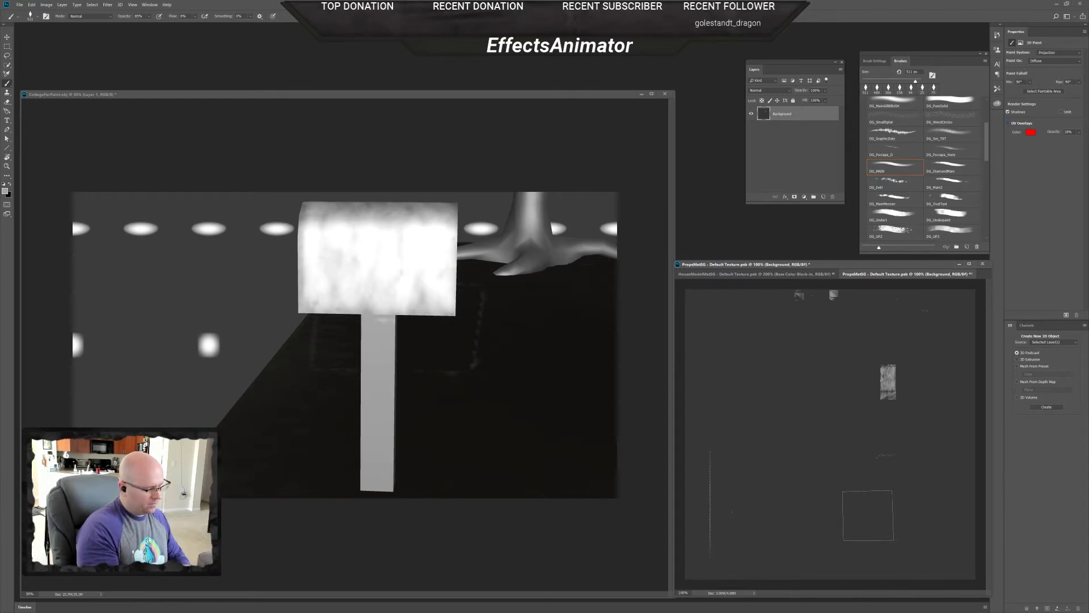
pyautogui.hotkey('ctrl', 'a')
pyautogui.press('Delete')
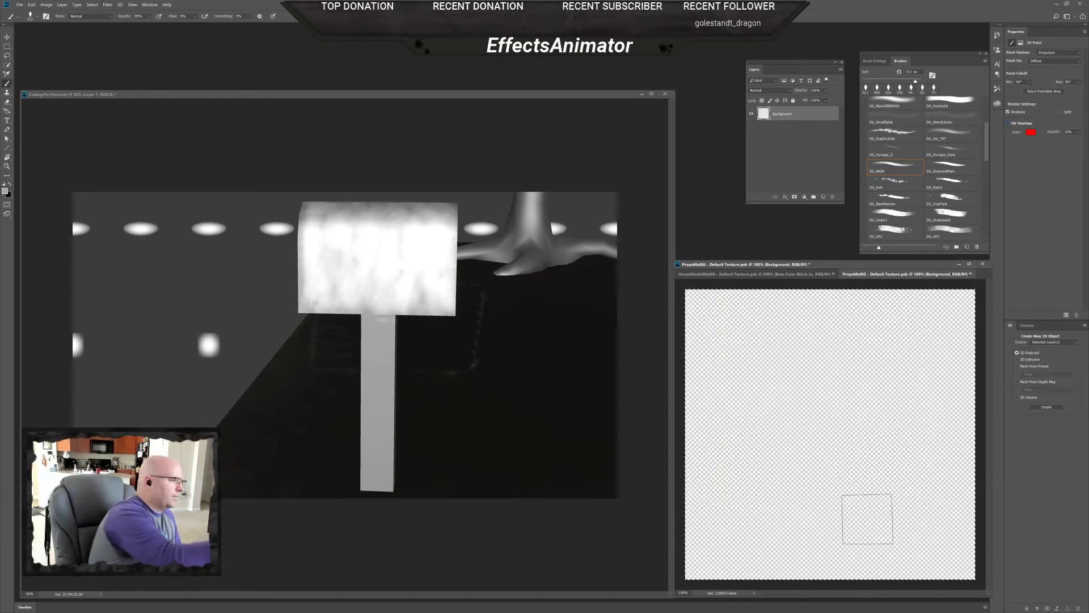
# - Set the foreground color to gray 636363 and, in the Painting workspace, fill the whole props texture with it
pyautogui.press('g')
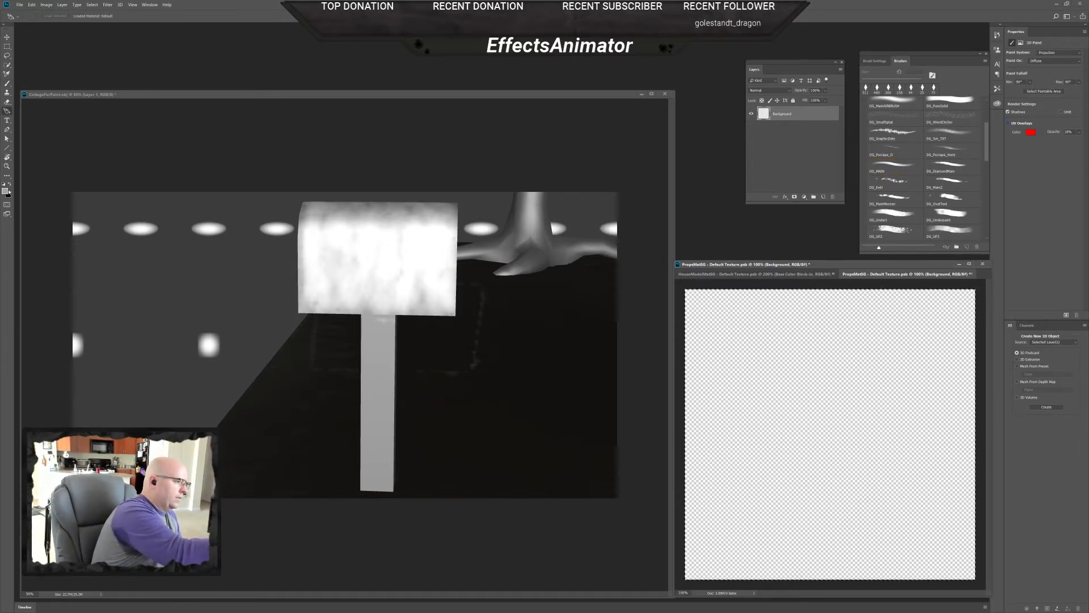
pyautogui.click(5, 191)
pyautogui.moveTo(716, 262); pyautogui.dragTo(714, 285)
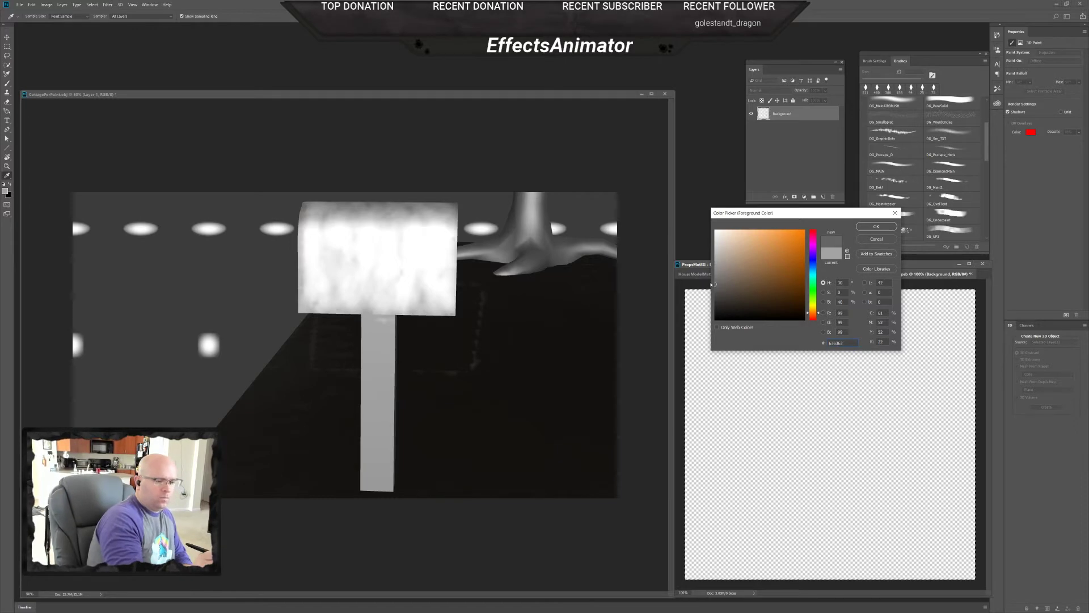
pyautogui.click(878, 227)
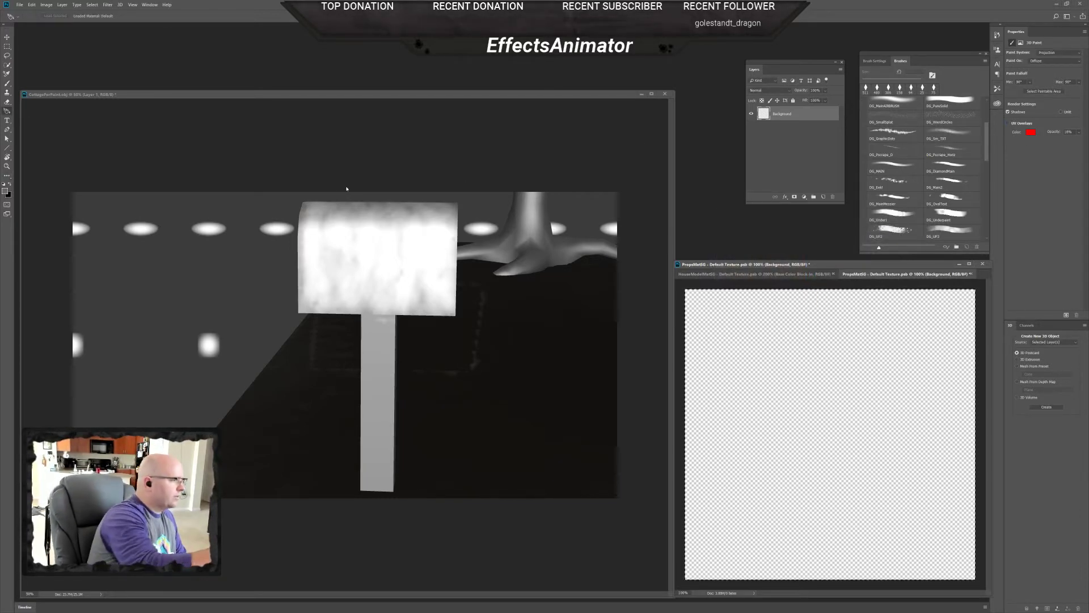
pyautogui.click(1067, 17)
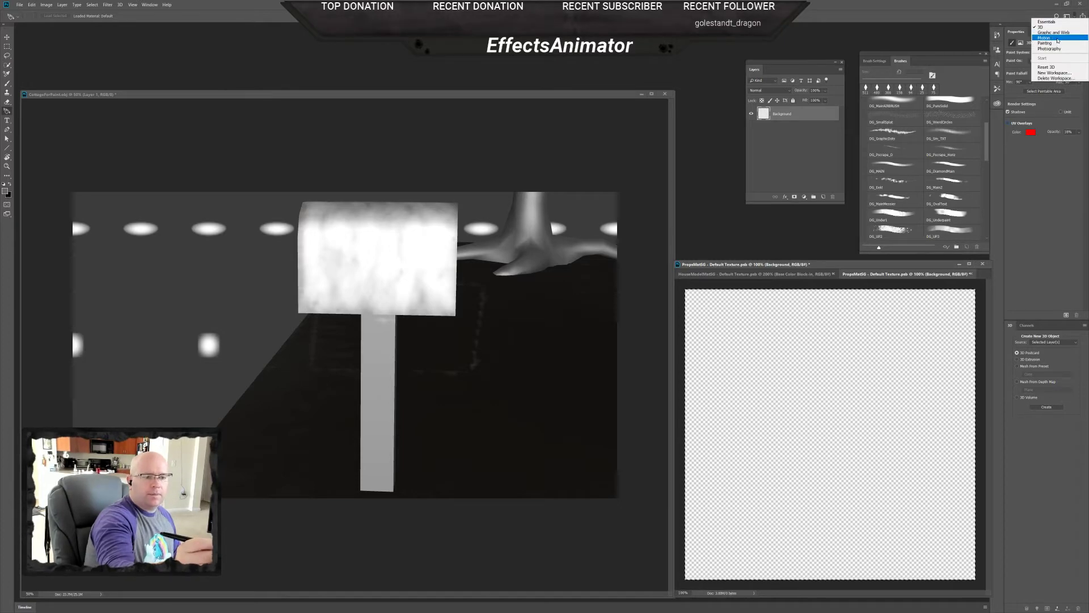
pyautogui.click(1056, 42)
pyautogui.click(8, 156)
pyautogui.click(768, 418)
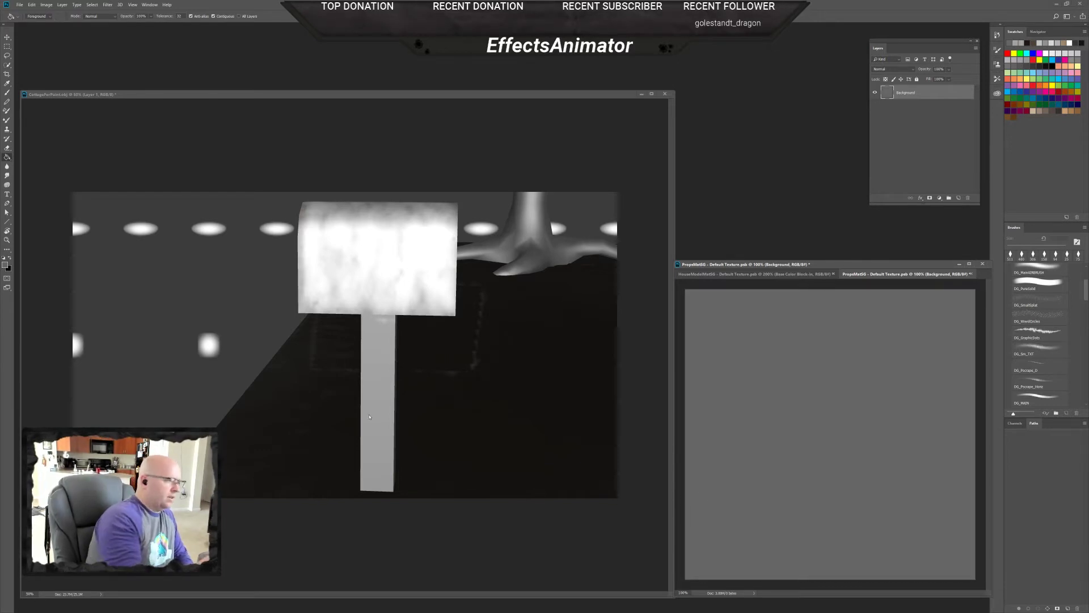
# - Reselect the Brush tool, return to the 3D workspace and show the UV overlay on the props texture
pyautogui.press('b')
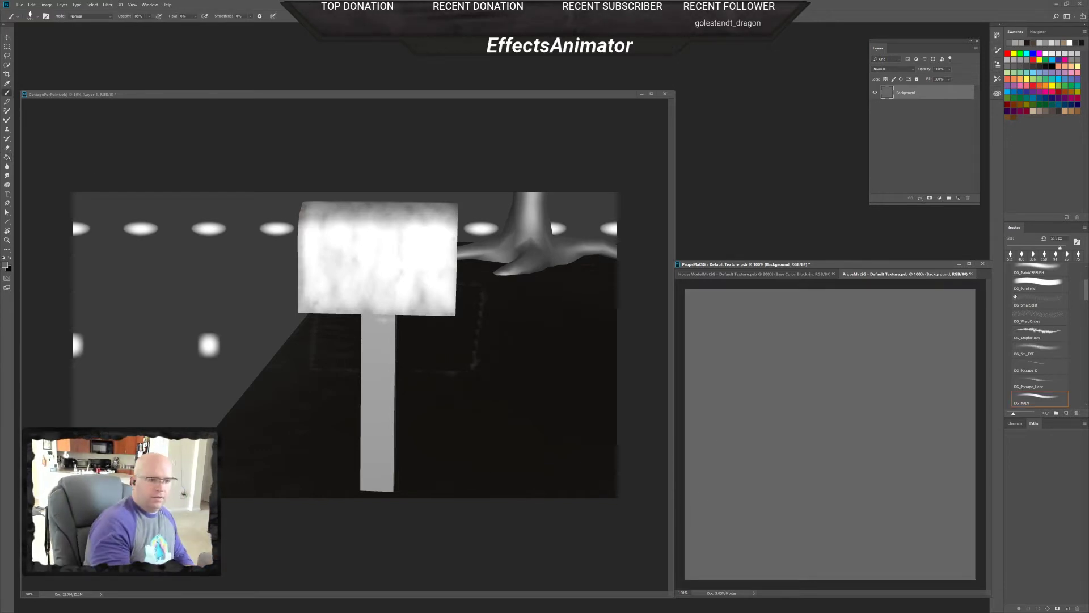
pyautogui.click(1067, 16)
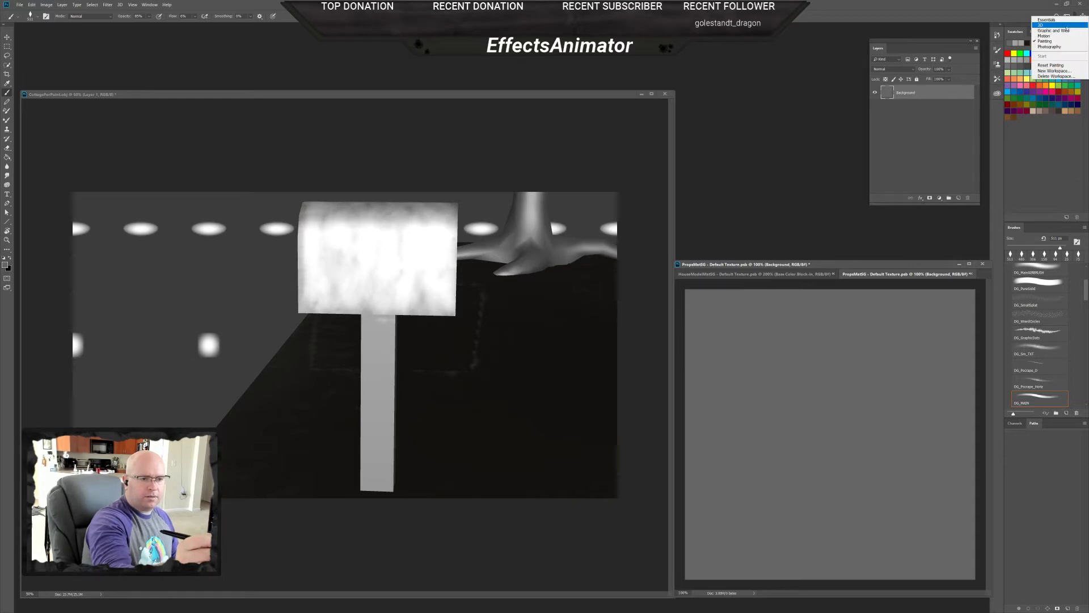
pyautogui.click(1056, 35)
pyautogui.click(1009, 123)
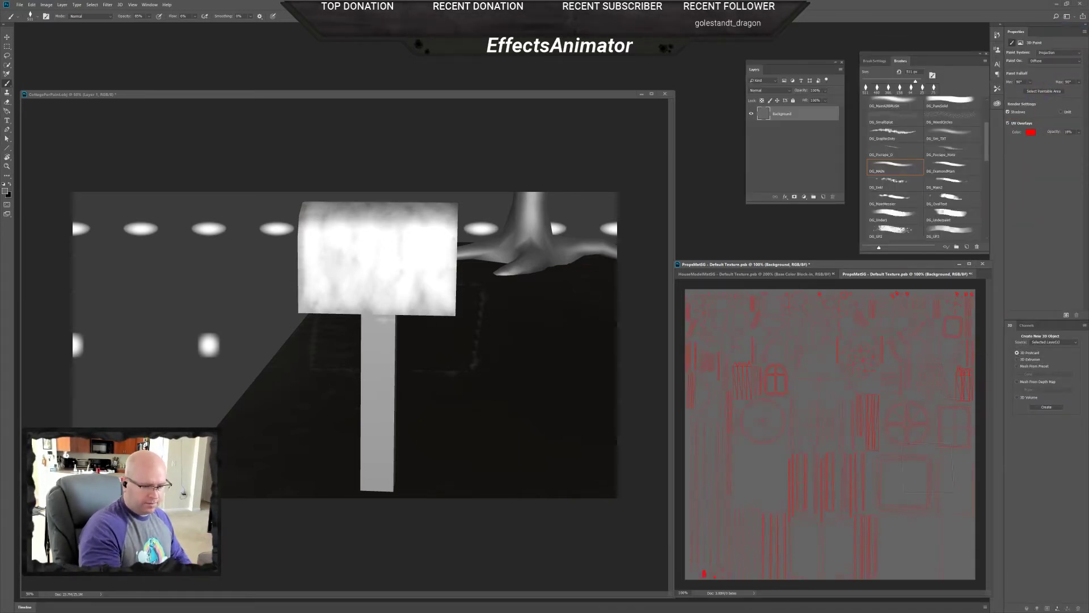
pyautogui.click(580, 340)
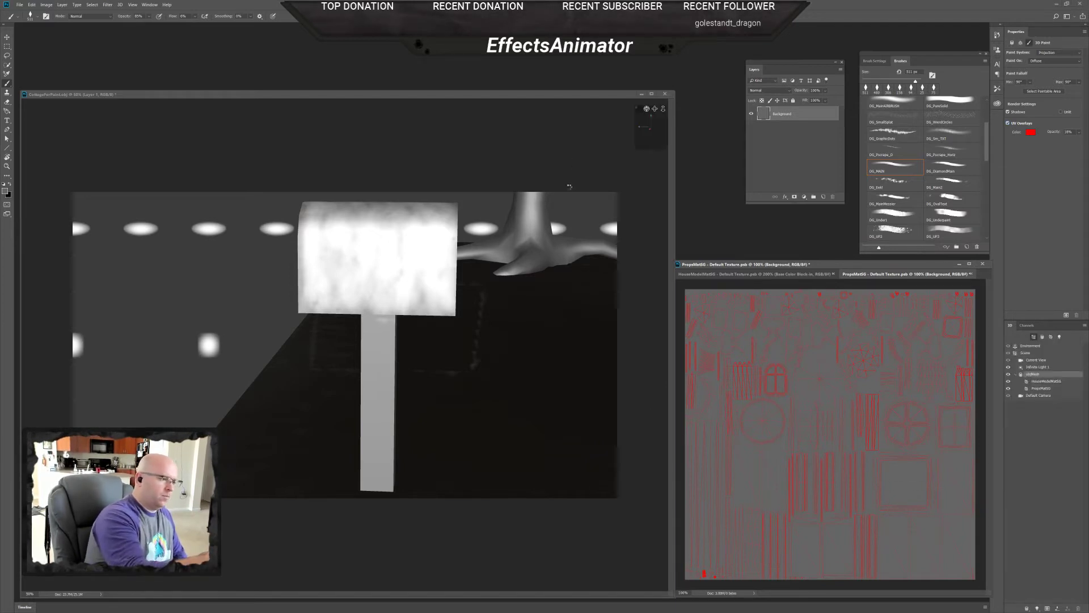
# - Switch to the props texture document and add a new layer above its background
pyautogui.moveTo(646, 109); pyautogui.dragTo(646, 109)
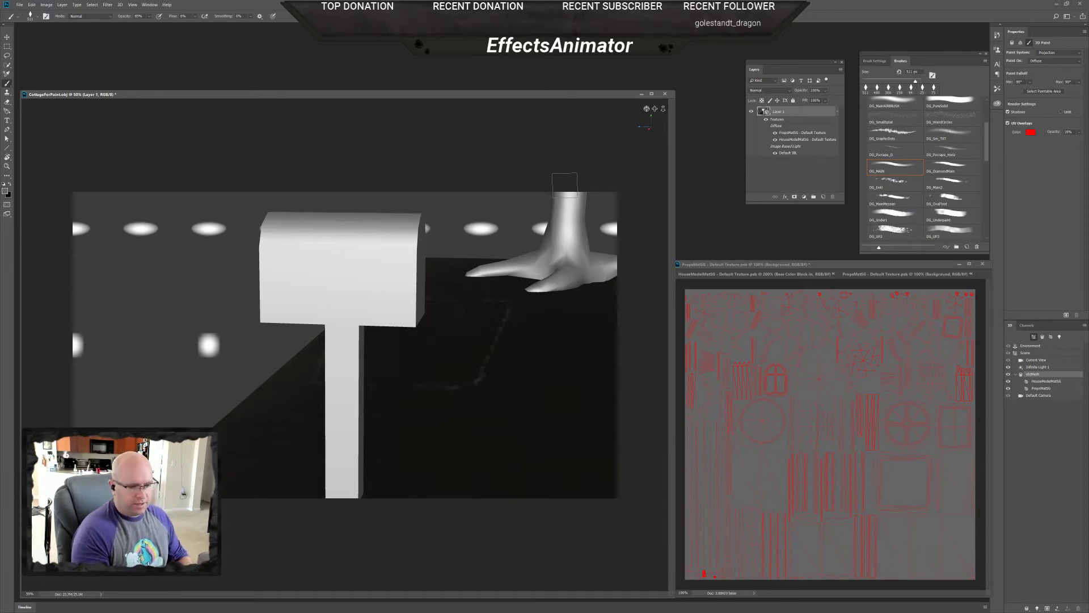
pyautogui.click(888, 268)
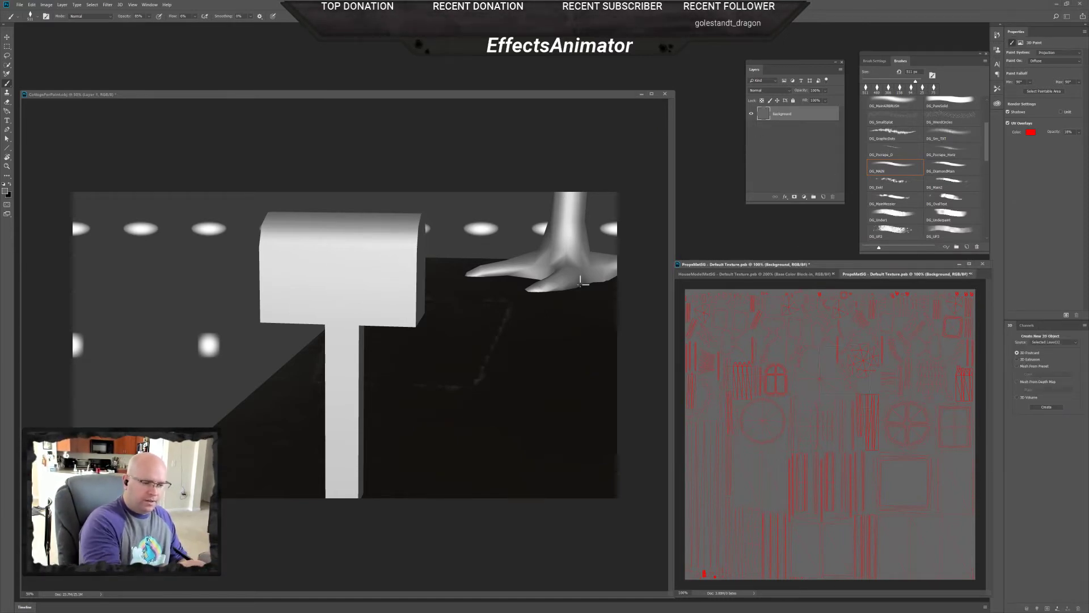
pyautogui.click(823, 196)
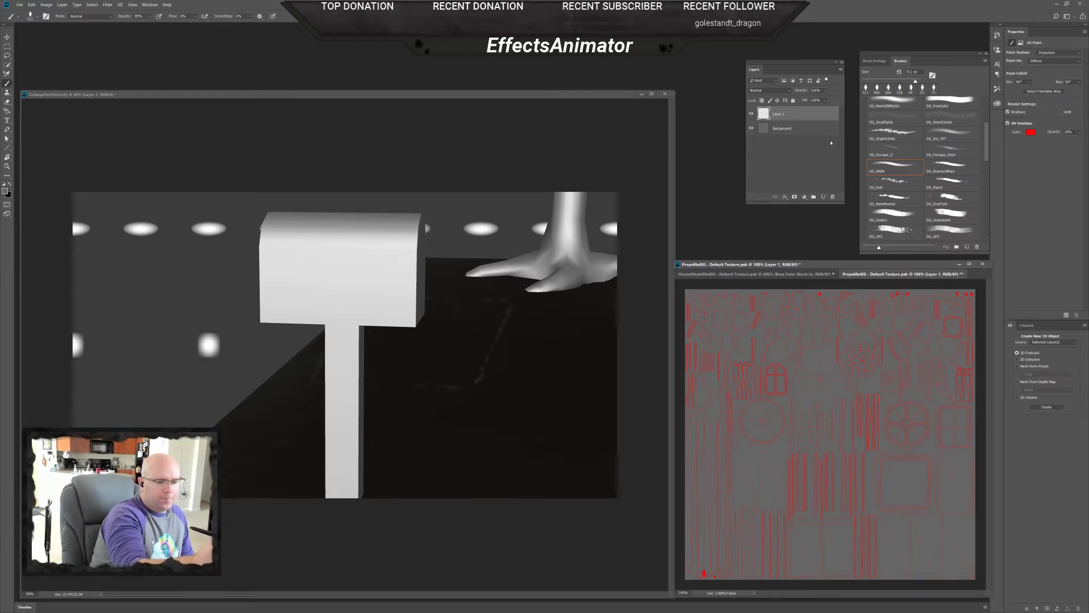
# - Copy the "Base Color Block-in" layer name from the house texture and give it to the props texture's new layer
pyautogui.click(794, 274)
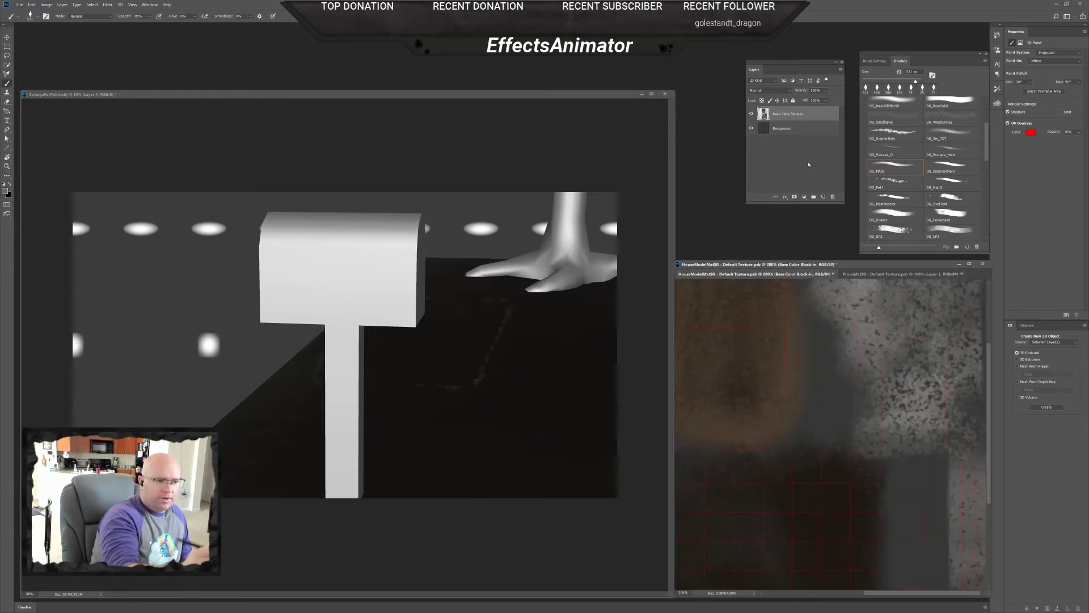
pyautogui.doubleClick(797, 112)
pyautogui.hotkey('ctrl', 'c')
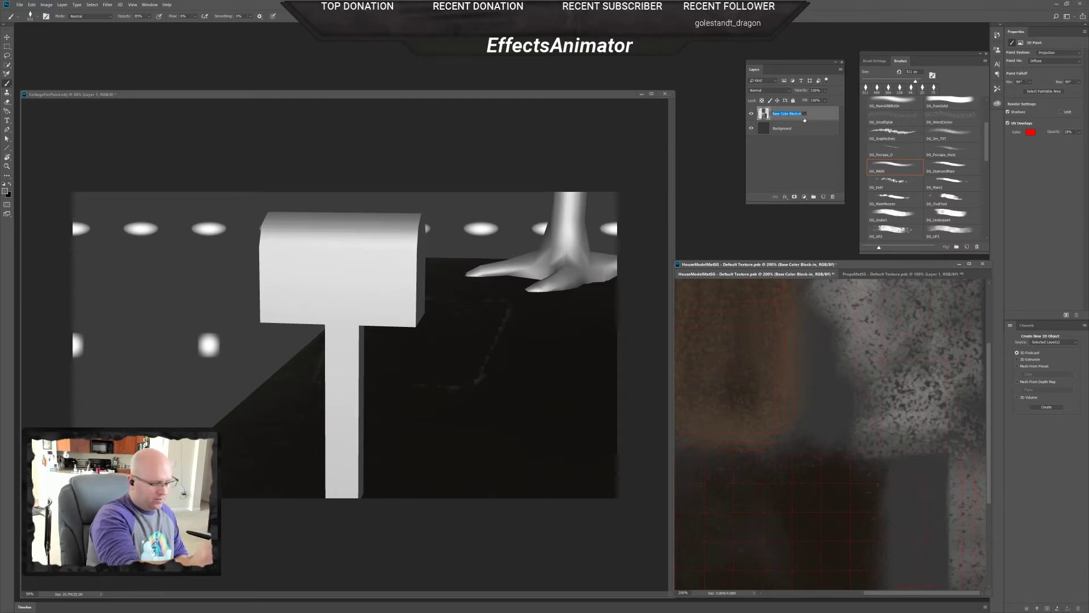
pyautogui.press('Return')
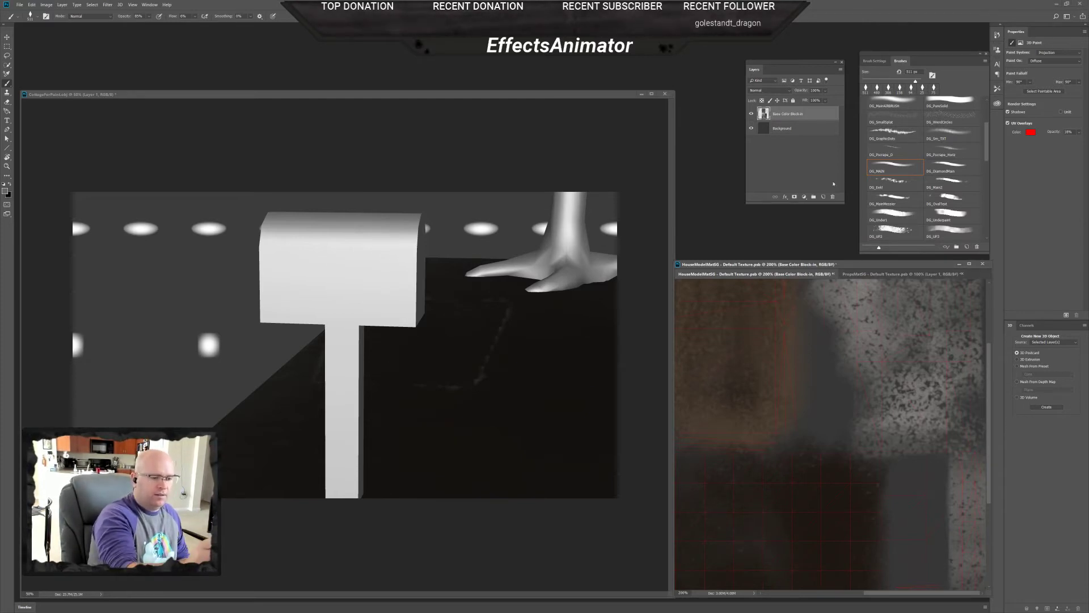
pyautogui.click(869, 273)
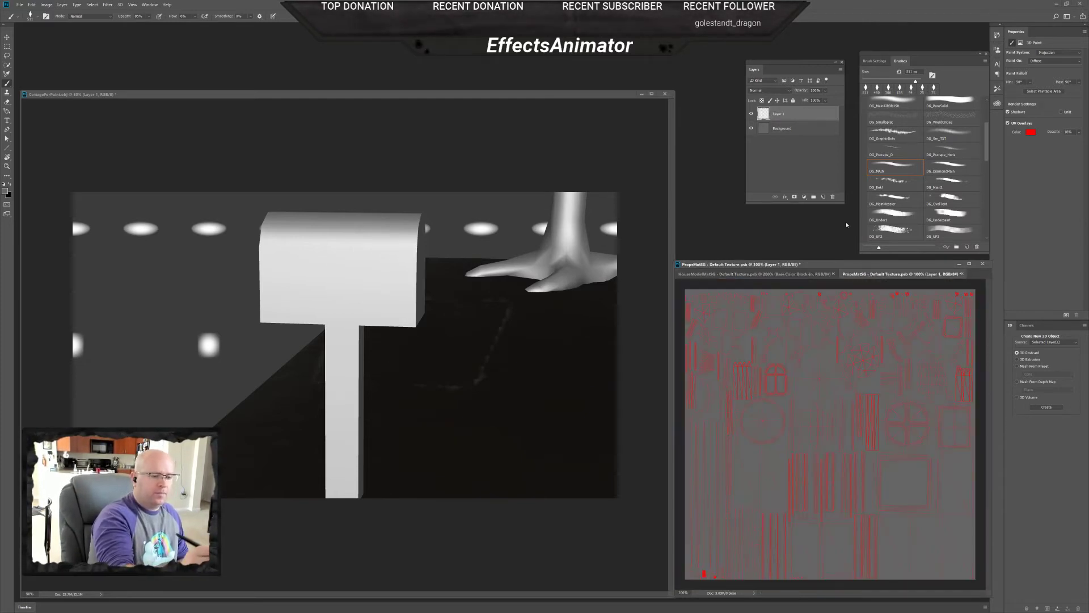
pyautogui.doubleClick(787, 114)
pyautogui.hotkey('ctrl', 'v')
pyautogui.press('Return')
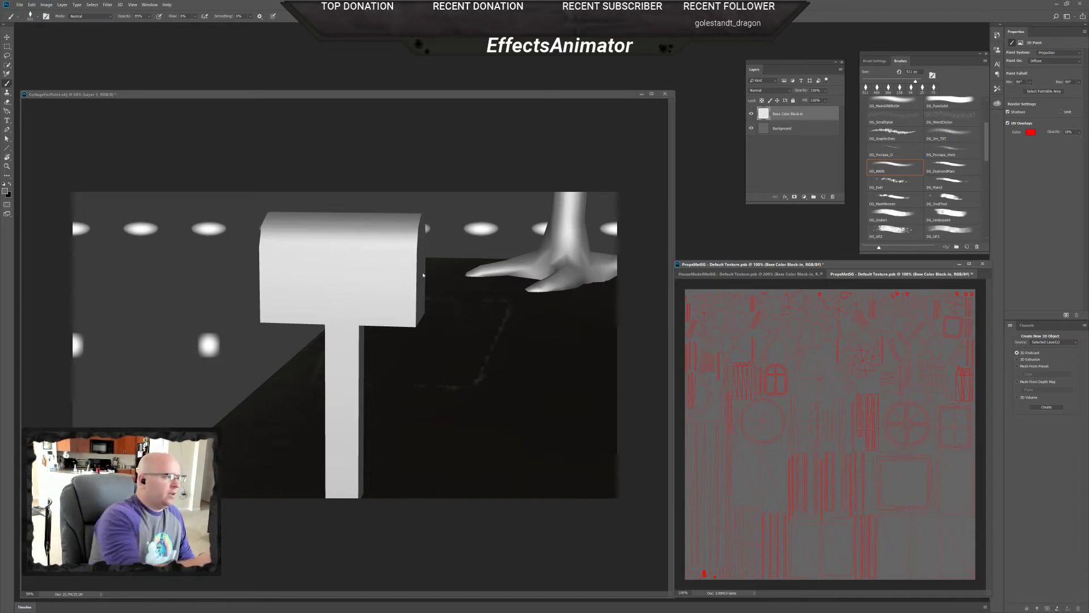
# - Try resizing the props texture to 2048 x 2048 pixels, with the dimensions expressed in pixels instead of inches
pyautogui.click(47, 5)
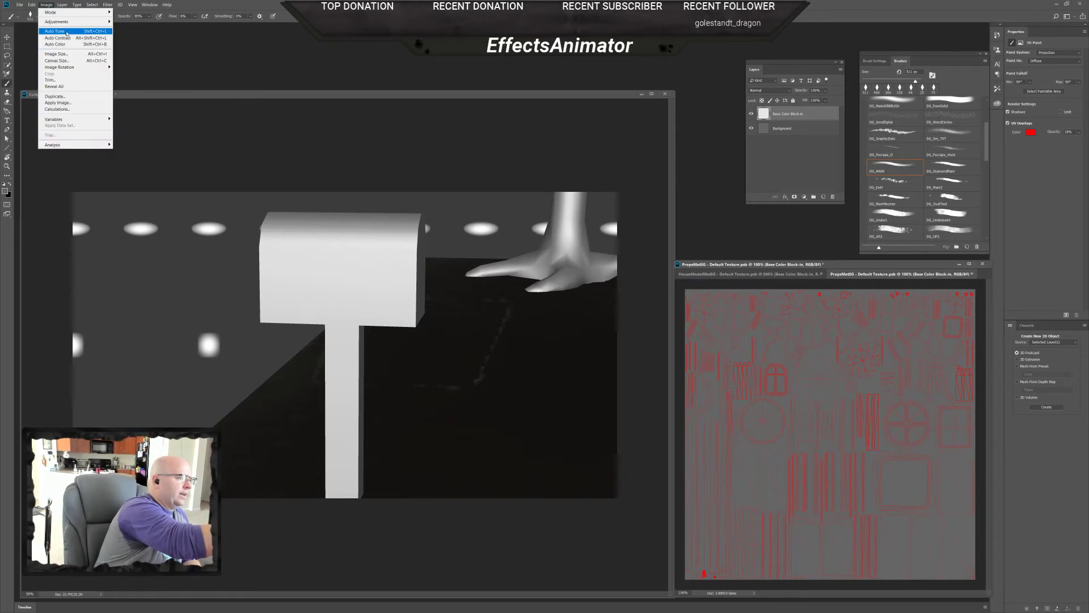
pyautogui.click(83, 57)
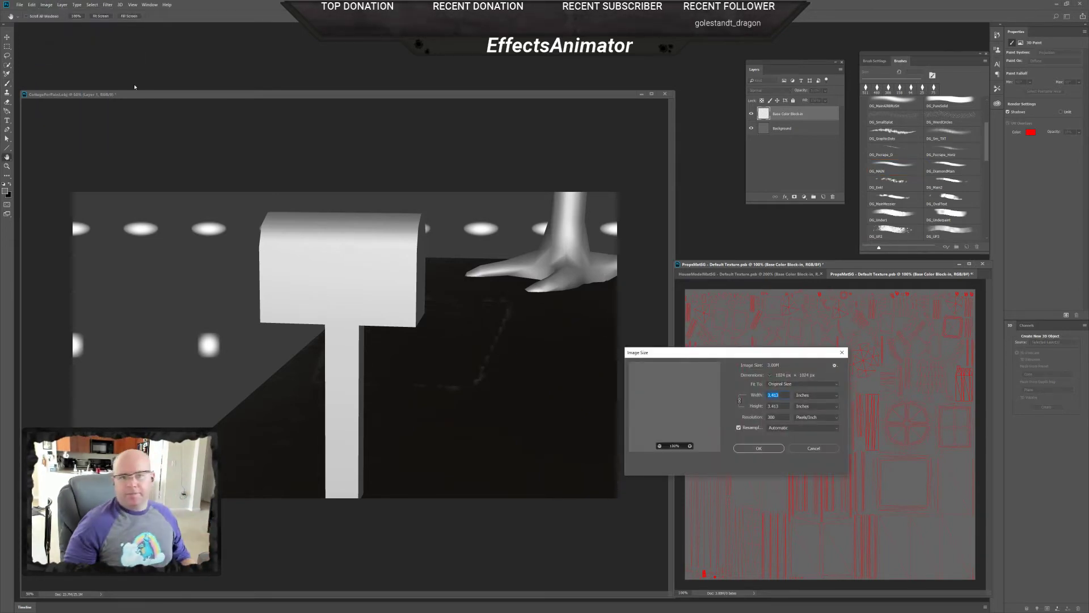
pyautogui.click(814, 395)
pyautogui.click(812, 407)
pyautogui.moveTo(805, 364); pyautogui.dragTo(760, 203)
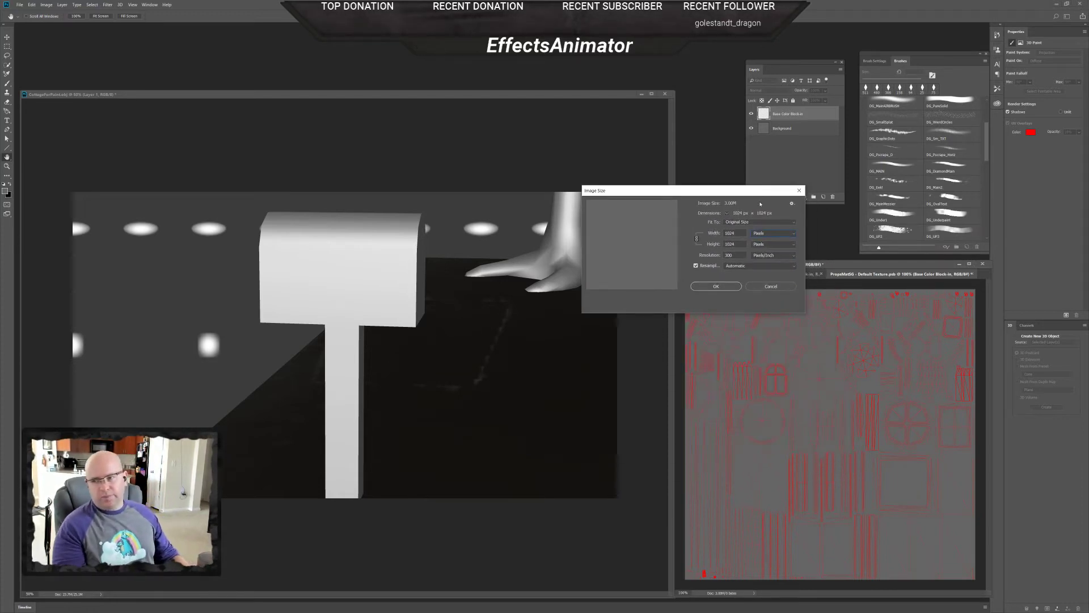
pyautogui.doubleClick(741, 232)
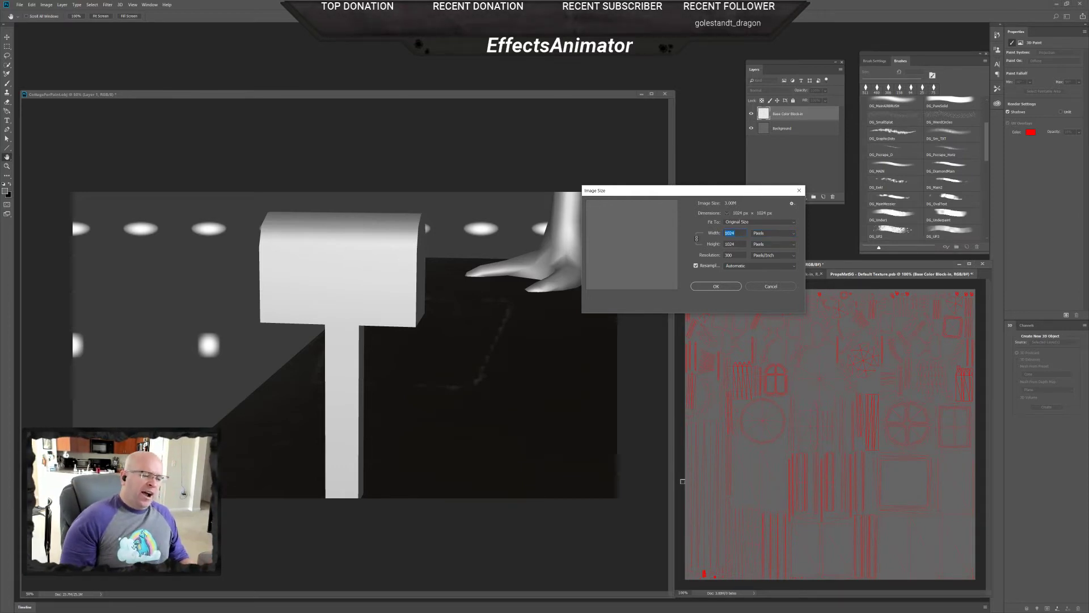
pyautogui.write('2048')
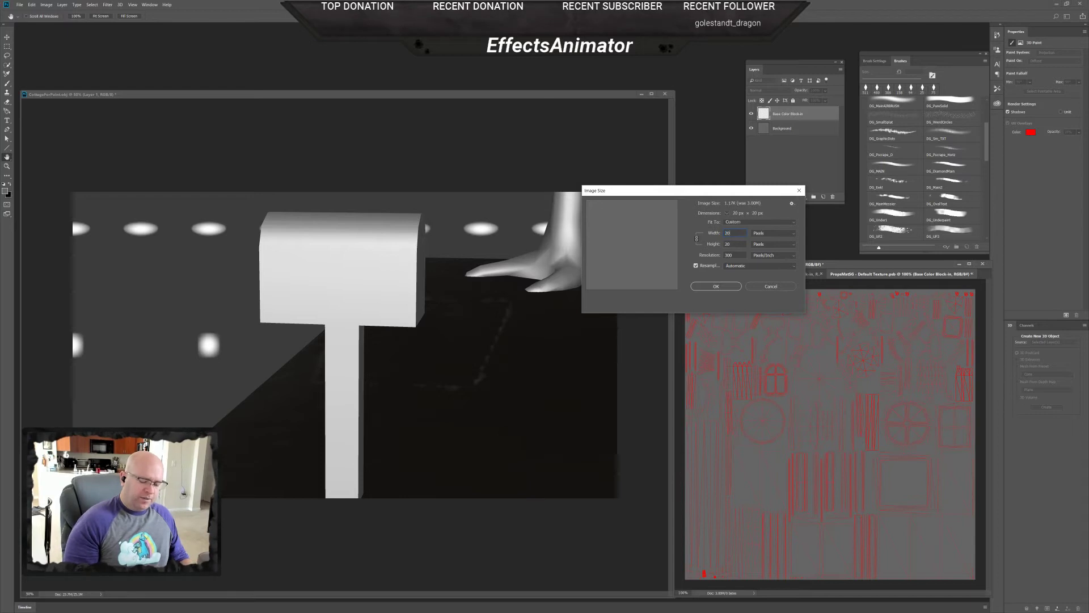
pyautogui.press('Return')
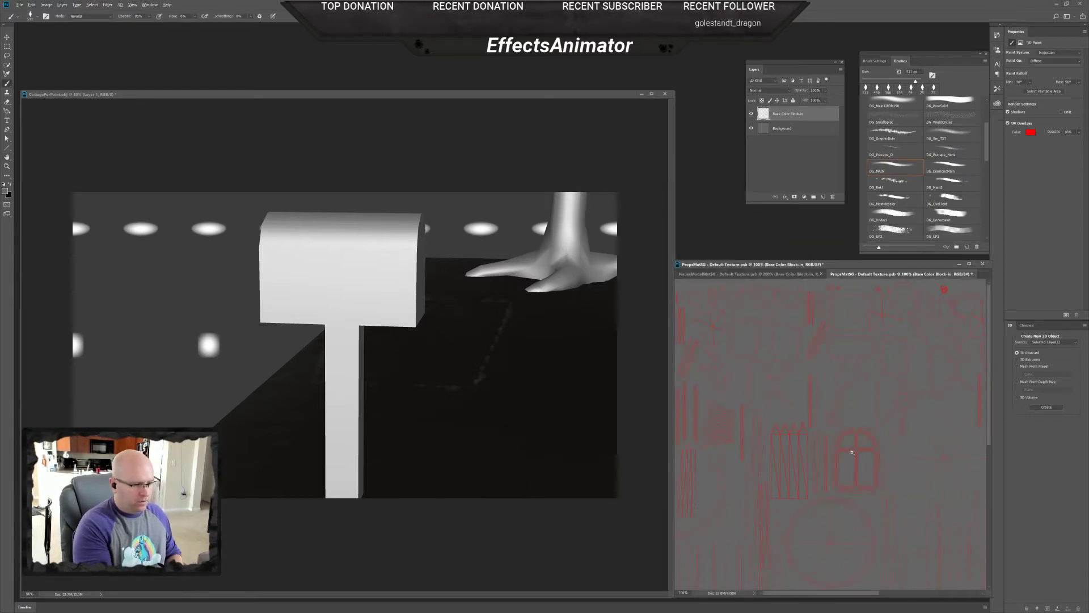
# - Undo the image resize on the props texture
pyautogui.hotkey('ctrl', '-')
pyautogui.hotkey('ctrl', '-')
pyautogui.hotkey('ctrl', '-')
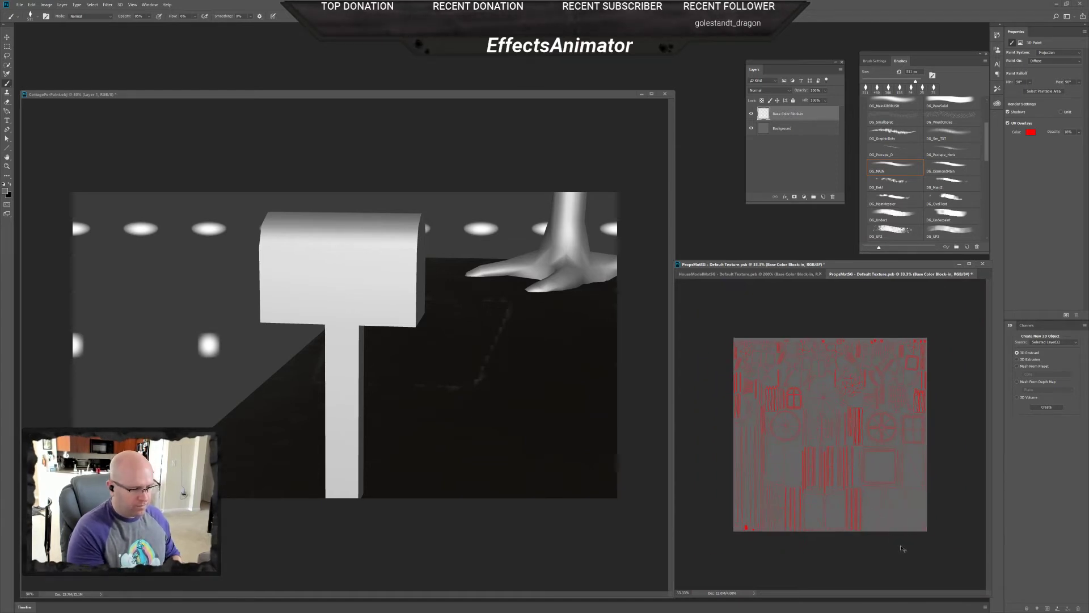
pyautogui.hotkey('ctrl', 'z')
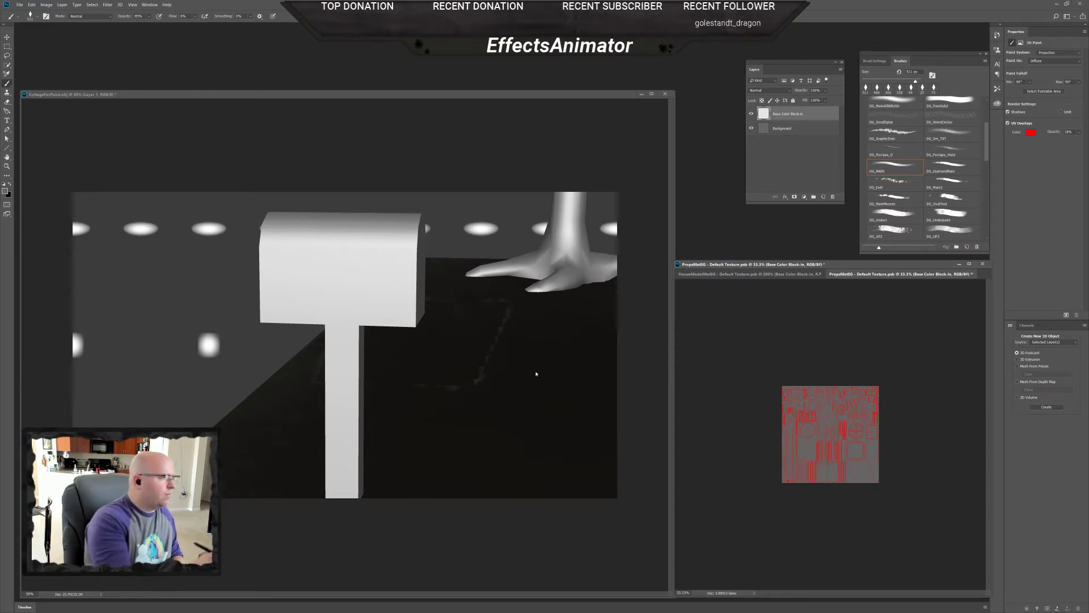
pyautogui.click(32, 4)
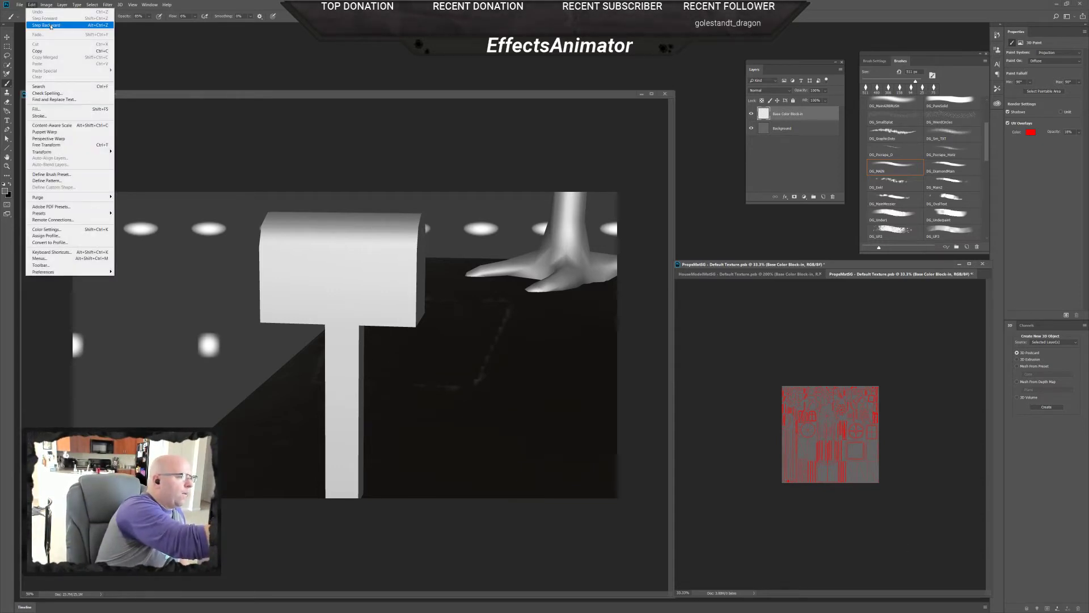
pyautogui.click(165, 78)
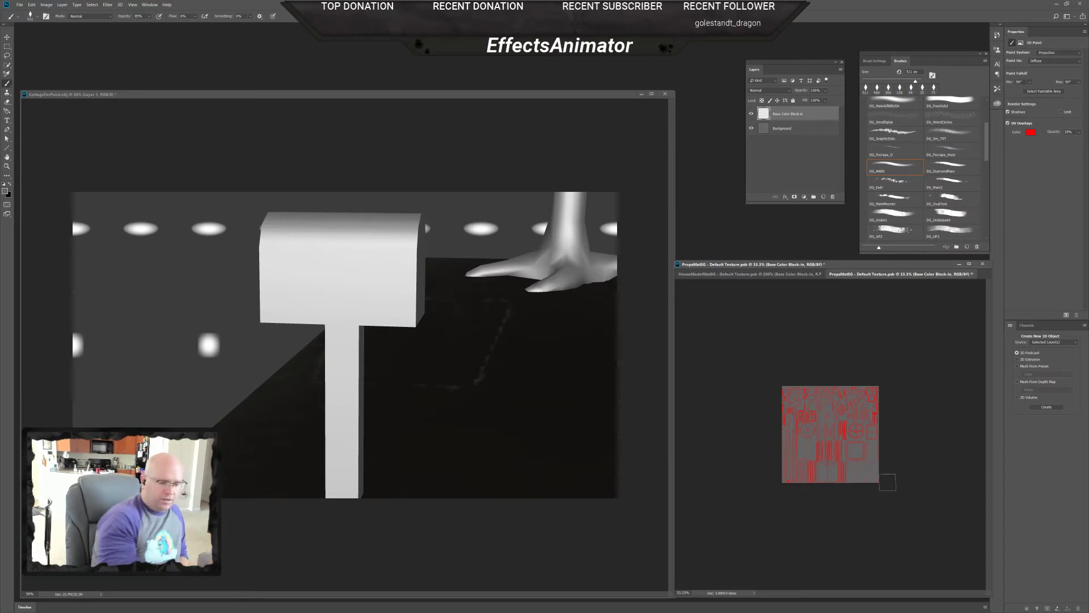
# - Set the props texture's image size to 2048 x 2048 pixels and return to the Brush tool
pyautogui.keyDown('ctrl'); pyautogui.click(856, 452); pyautogui.keyUp('ctrl')
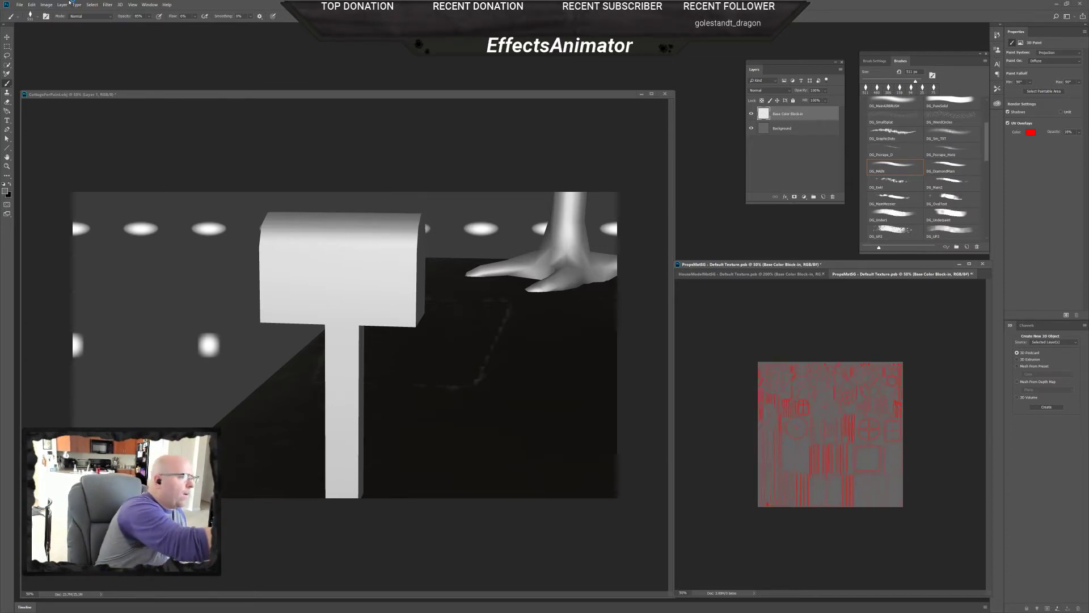
pyautogui.click(46, 5)
pyautogui.click(78, 54)
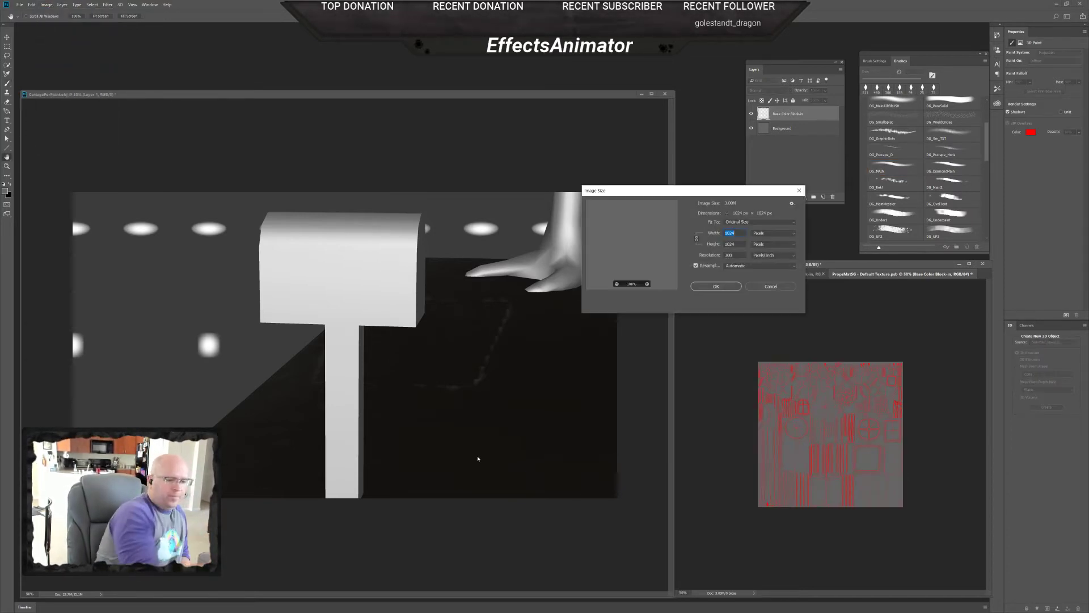
pyautogui.write('2048')
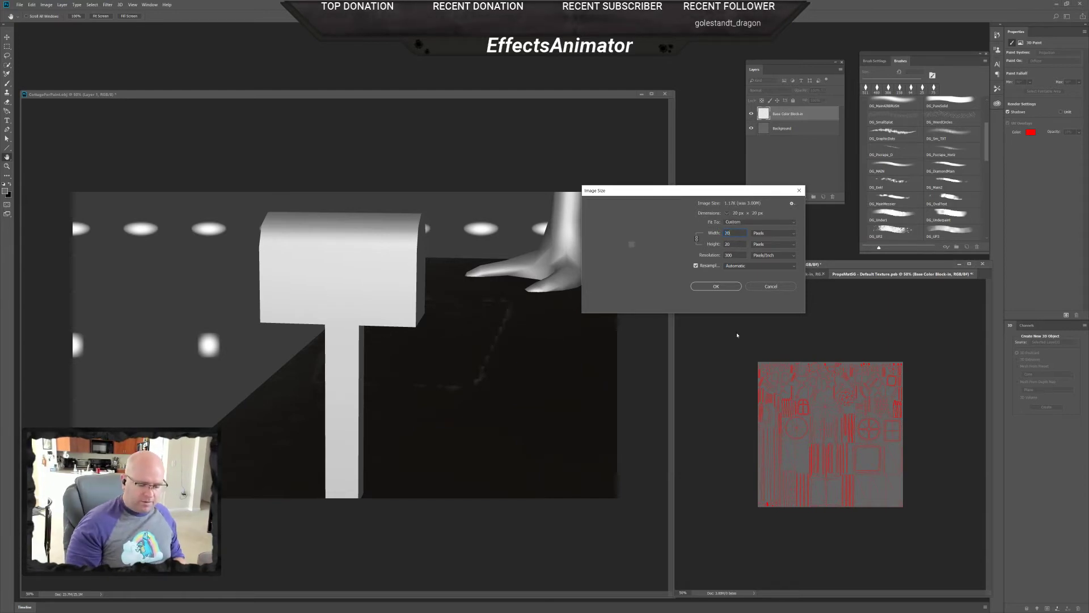
pyautogui.press('Return')
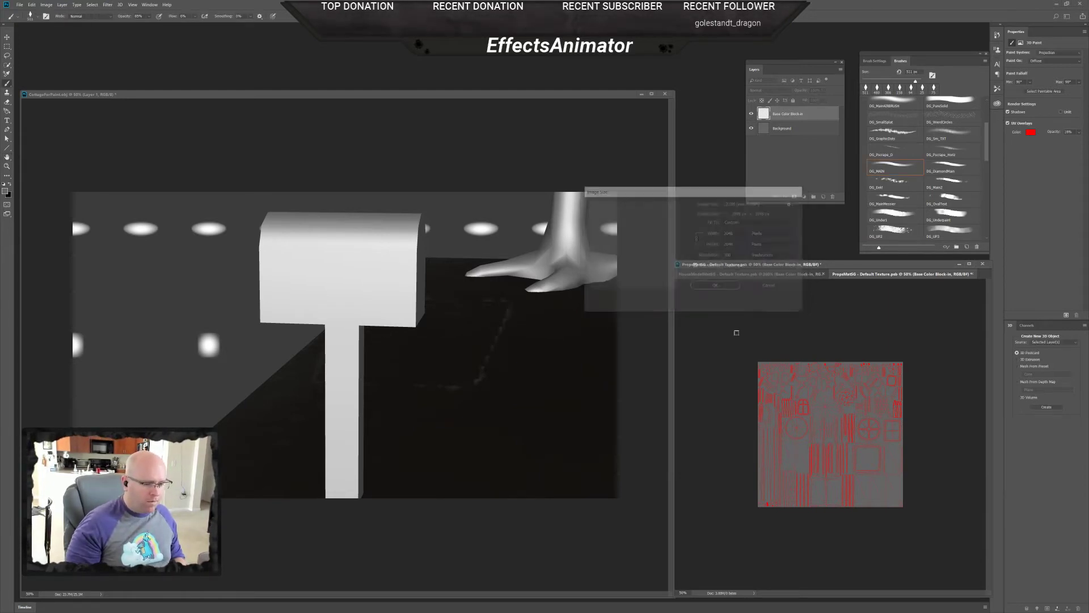
pyautogui.press('b')
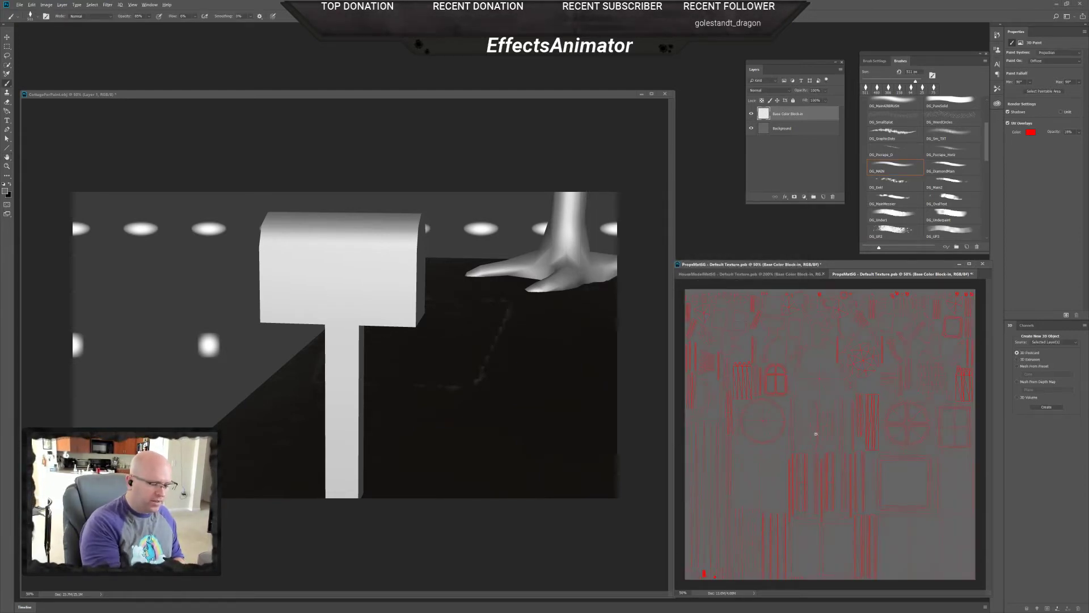
pyautogui.hotkey('ctrl', '-')
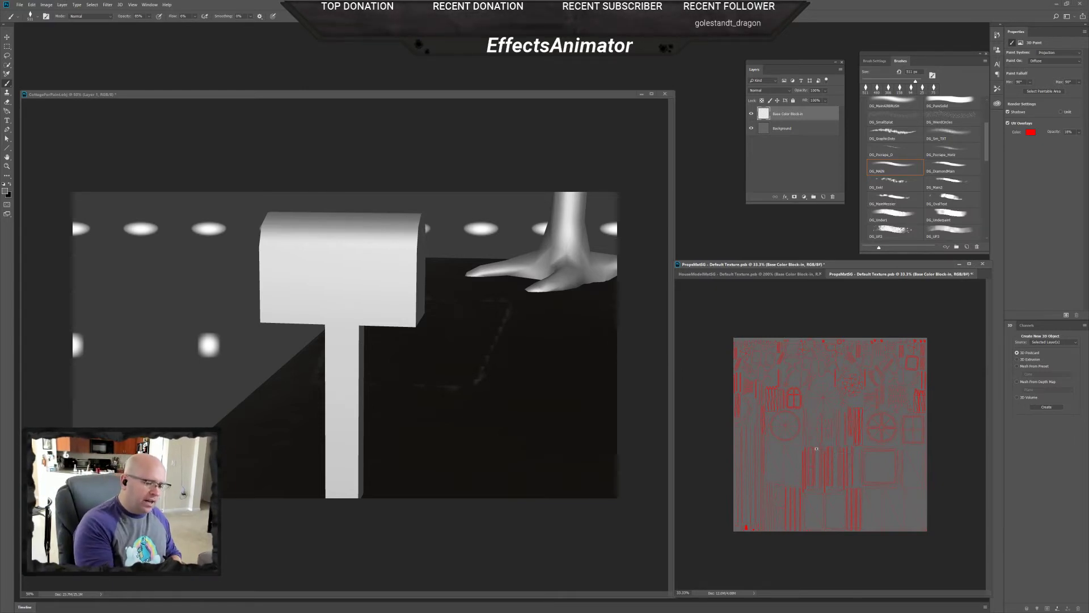
pyautogui.hotkey('ctrl', '+')
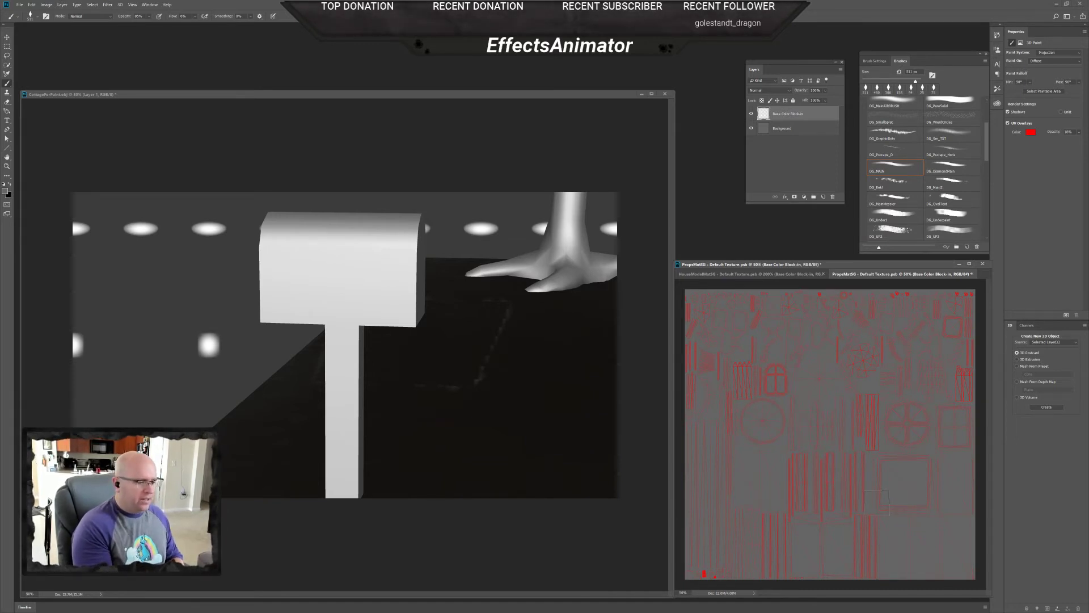
# - Return to the cottage model document and set the foreground color to dark gray 2f2f2f
pyautogui.click(394, 250)
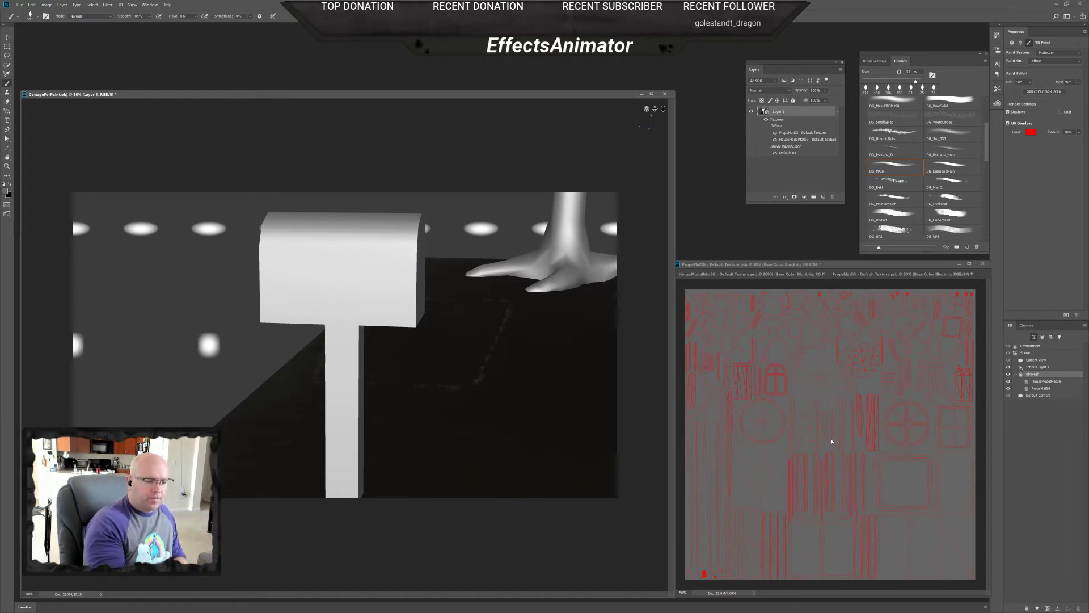
pyautogui.click(878, 275)
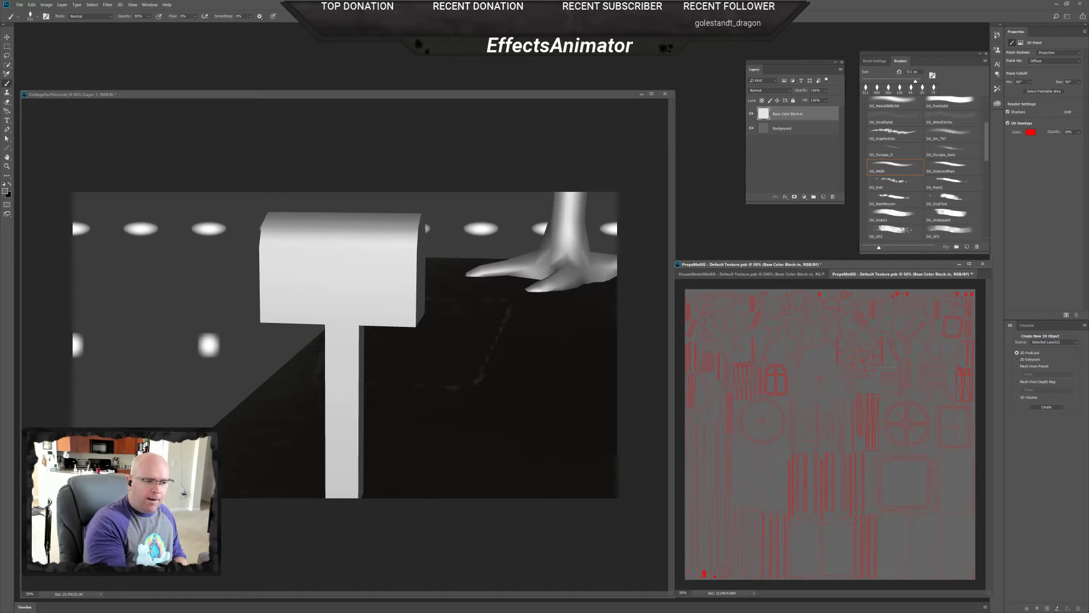
pyautogui.click(381, 260)
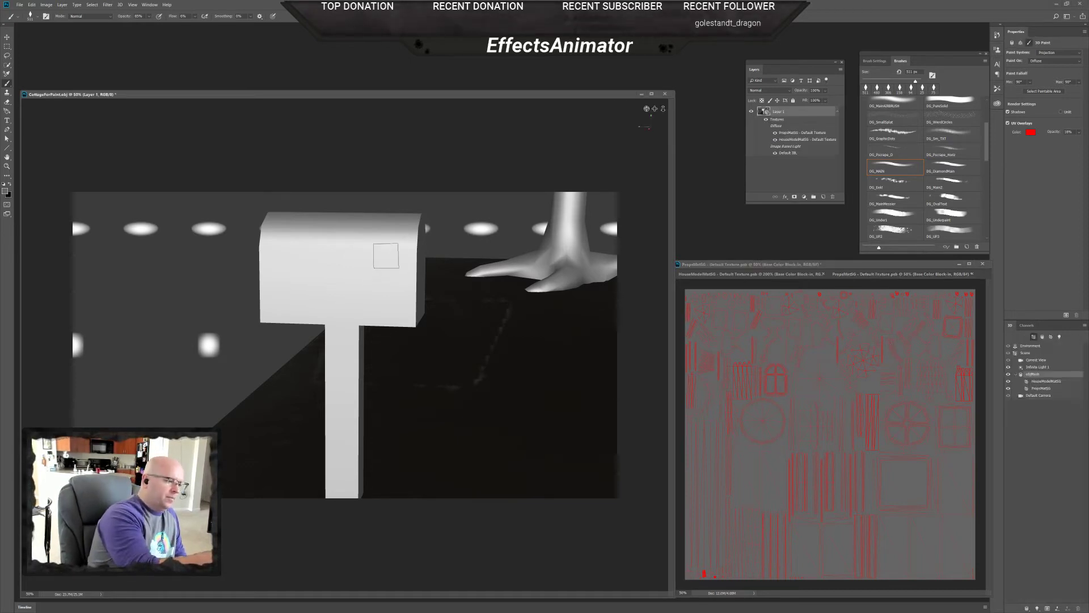
pyautogui.click(5, 192)
pyautogui.click(715, 298)
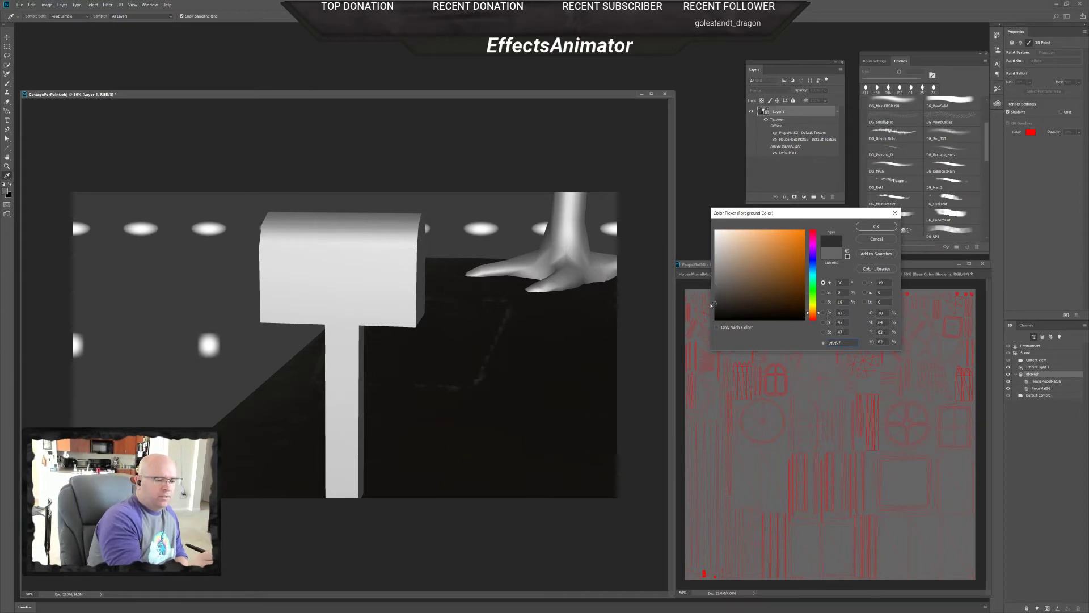
pyautogui.click(876, 225)
# - Brush the dark gray over the mailbox's long side on the 3D model, including its lower edge and corners
pyautogui.moveTo(398, 253)
pyautogui.mouseDown()
pyautogui.moveTo(346, 238)
pyautogui.moveTo(337, 282)
pyautogui.moveTo(429, 282)
pyautogui.moveTo(368, 245)
pyautogui.moveTo(322, 250)
pyautogui.moveTo(297, 292)
pyautogui.moveTo(359, 270)
pyautogui.moveTo(330, 260)
pyautogui.moveTo(267, 277)
pyautogui.moveTo(274, 309)
pyautogui.moveTo(349, 253)
pyautogui.moveTo(307, 268)
pyautogui.moveTo(378, 306)
pyautogui.moveTo(395, 308)
pyautogui.moveTo(384, 287)
pyautogui.moveTo(408, 294)
pyautogui.moveTo(350, 315)
pyautogui.moveTo(368, 274)
pyautogui.moveTo(373, 303)
pyautogui.mouseUp()
pyautogui.rightClick(402, 282)
pyautogui.moveTo(646, 108); pyautogui.dragTo(644, 111)
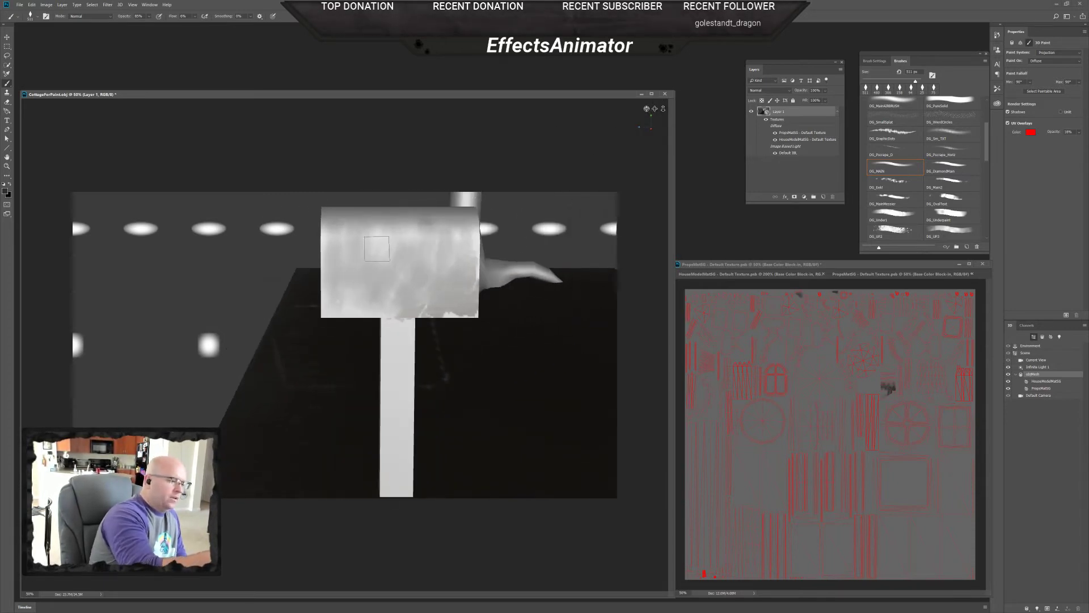
pyautogui.moveTo(333, 299)
pyautogui.mouseDown()
pyautogui.moveTo(330, 312)
pyautogui.moveTo(362, 307)
pyautogui.moveTo(367, 319)
pyautogui.mouseUp()
pyautogui.moveTo(445, 317)
pyautogui.mouseDown()
pyautogui.moveTo(468, 313)
pyautogui.moveTo(470, 255)
pyautogui.mouseUp()
pyautogui.moveTo(647, 108); pyautogui.dragTo(629, 158)
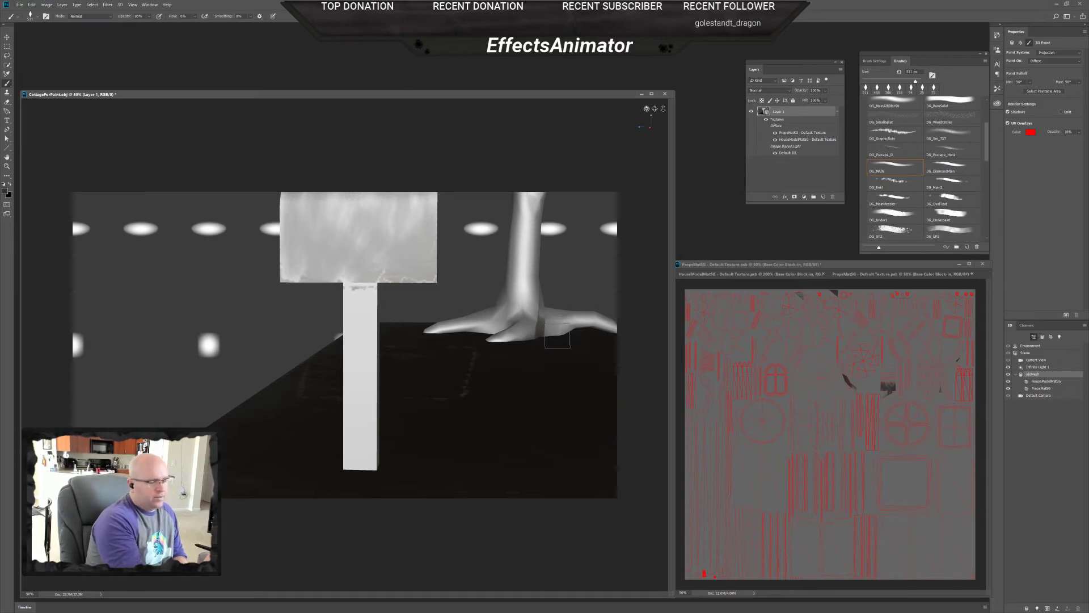
# - Cover the mailbox's arched end face with dark gray and check the mailbox from several angles
pyautogui.moveTo(646, 107)
pyautogui.mouseDown()
pyautogui.moveTo(632, 122)
pyautogui.moveTo(658, 108)
pyautogui.mouseUp()
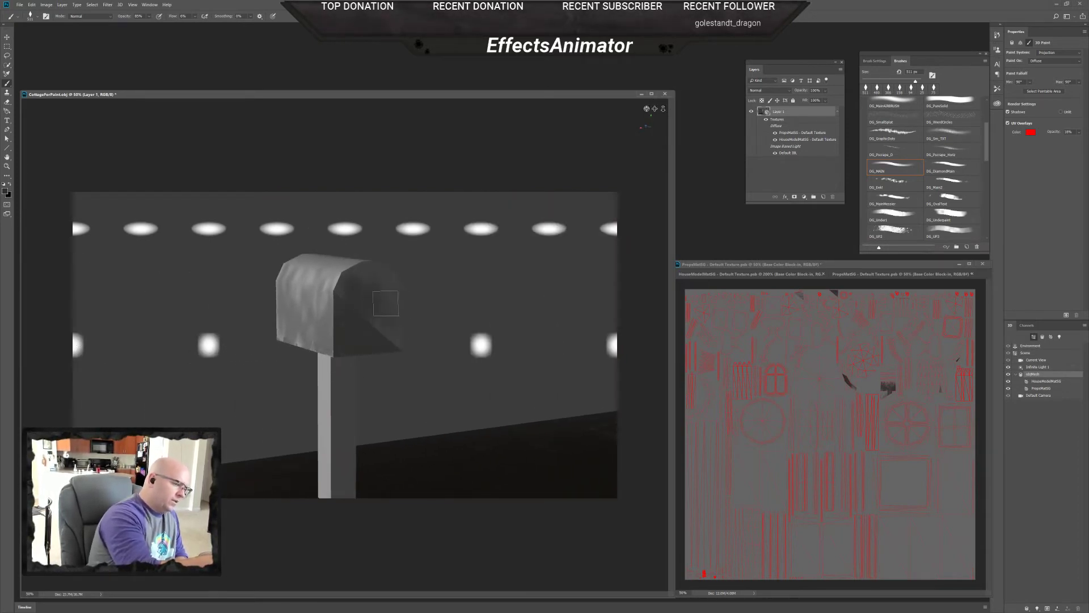
pyautogui.moveTo(380, 299)
pyautogui.mouseDown()
pyautogui.moveTo(397, 325)
pyautogui.moveTo(392, 274)
pyautogui.moveTo(367, 271)
pyautogui.moveTo(360, 332)
pyautogui.mouseUp()
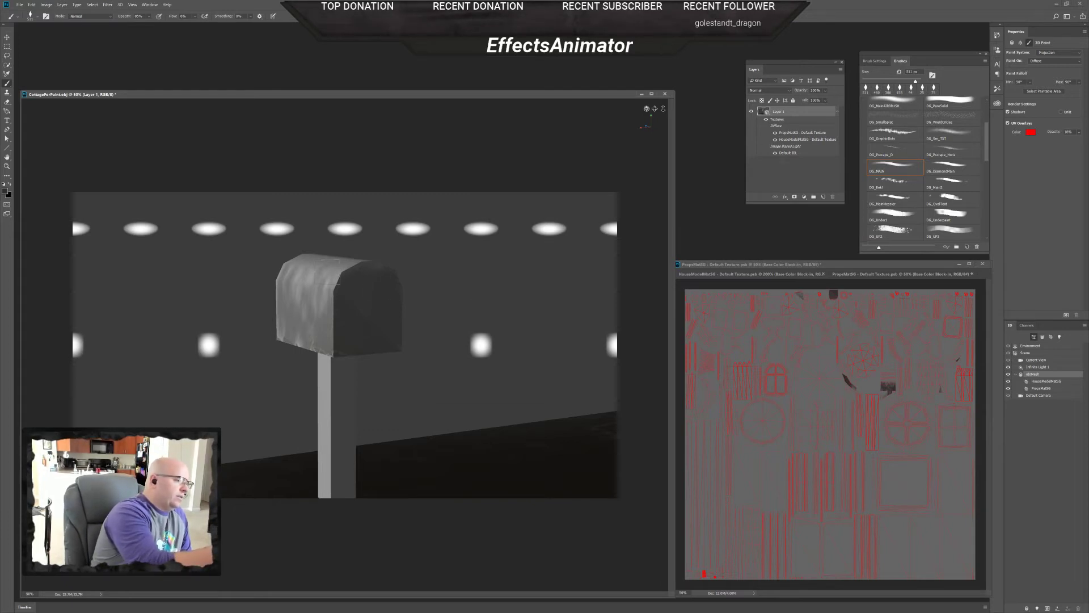
pyautogui.moveTo(647, 108); pyautogui.dragTo(572, 117)
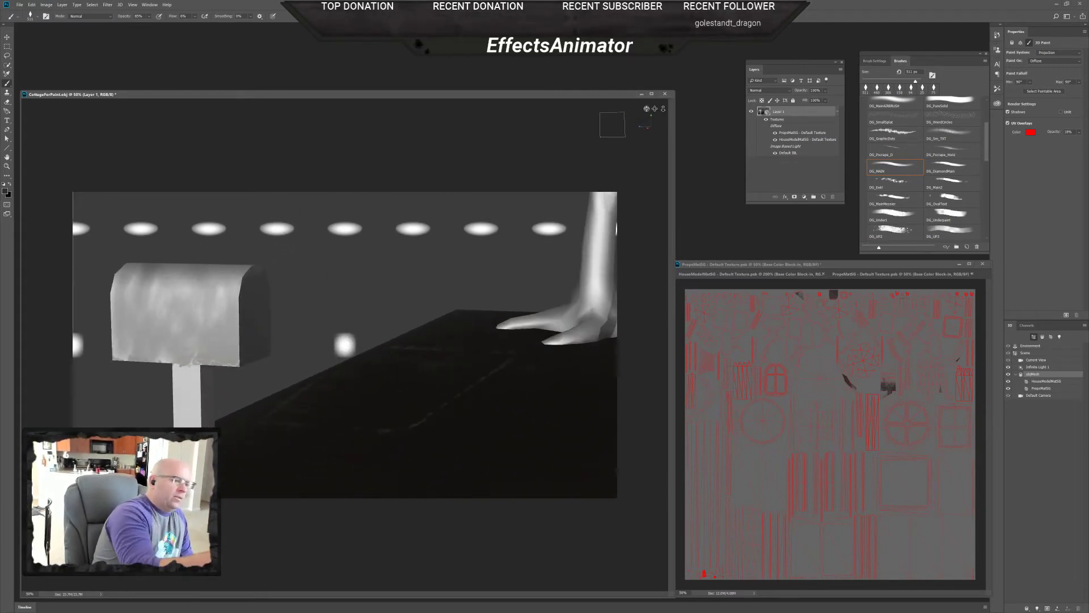
pyautogui.moveTo(650, 108); pyautogui.dragTo(638, 109)
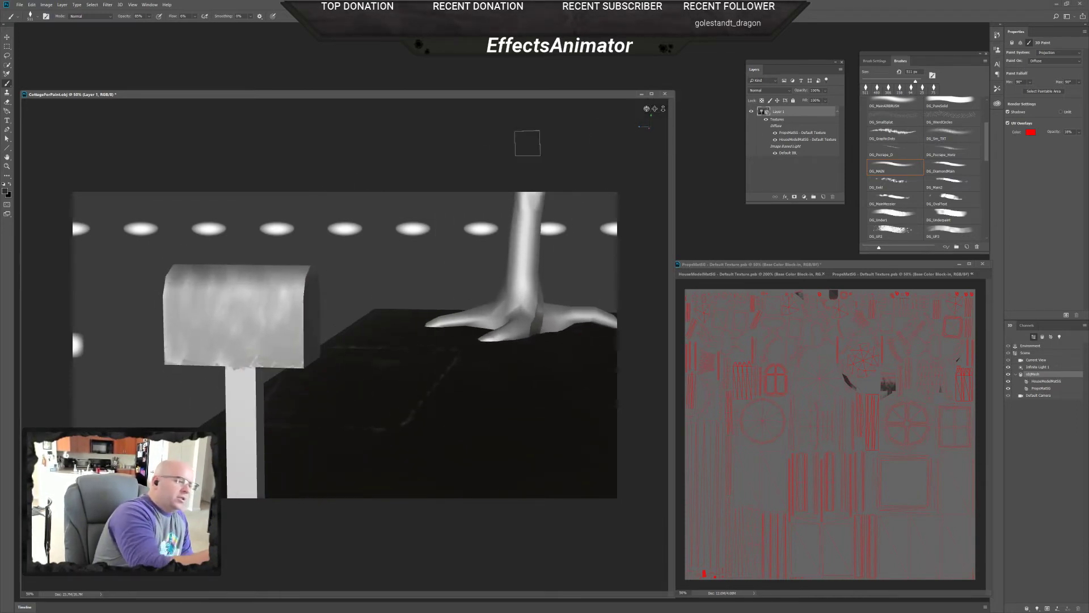
# - Brush dark gray over the mailbox's curved top and opposite long side, and move the infinite light to the current view
pyautogui.moveTo(647, 108)
pyautogui.mouseDown()
pyautogui.moveTo(665, 76)
pyautogui.moveTo(649, 118)
pyautogui.mouseUp()
pyautogui.moveTo(318, 267)
pyautogui.mouseDown()
pyautogui.moveTo(282, 261)
pyautogui.moveTo(328, 312)
pyautogui.moveTo(354, 282)
pyautogui.moveTo(376, 302)
pyautogui.moveTo(372, 285)
pyautogui.mouseUp()
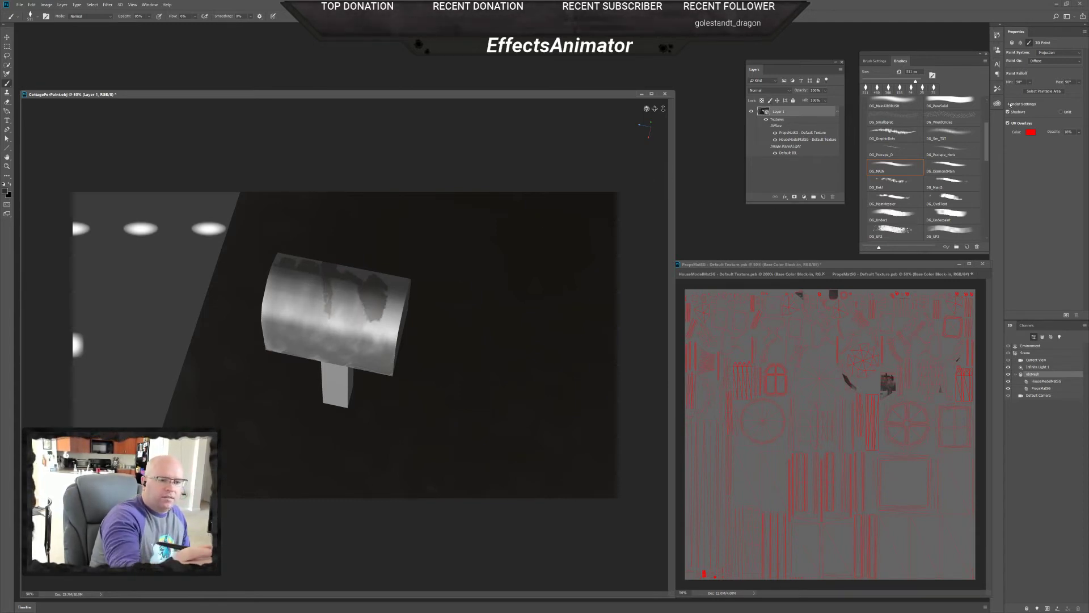
pyautogui.moveTo(646, 109); pyautogui.dragTo(643, 114)
pyautogui.moveTo(442, 266)
pyautogui.mouseDown()
pyautogui.moveTo(419, 300)
pyautogui.moveTo(391, 267)
pyautogui.moveTo(368, 266)
pyautogui.moveTo(356, 234)
pyautogui.moveTo(357, 246)
pyautogui.moveTo(402, 250)
pyautogui.moveTo(402, 299)
pyautogui.moveTo(430, 293)
pyautogui.mouseUp()
pyautogui.moveTo(646, 108); pyautogui.dragTo(603, 102)
pyautogui.moveTo(357, 230)
pyautogui.mouseDown()
pyautogui.moveTo(341, 215)
pyautogui.moveTo(313, 217)
pyautogui.moveTo(303, 248)
pyautogui.moveTo(332, 241)
pyautogui.mouseUp()
pyautogui.moveTo(663, 108); pyautogui.dragTo(626, 152)
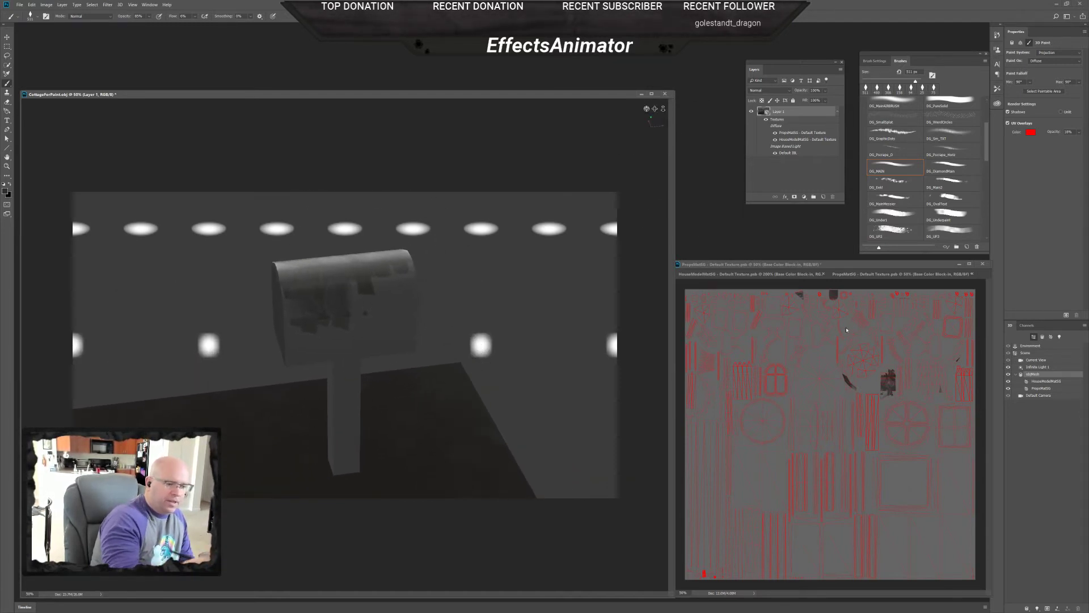
pyautogui.click(1037, 367)
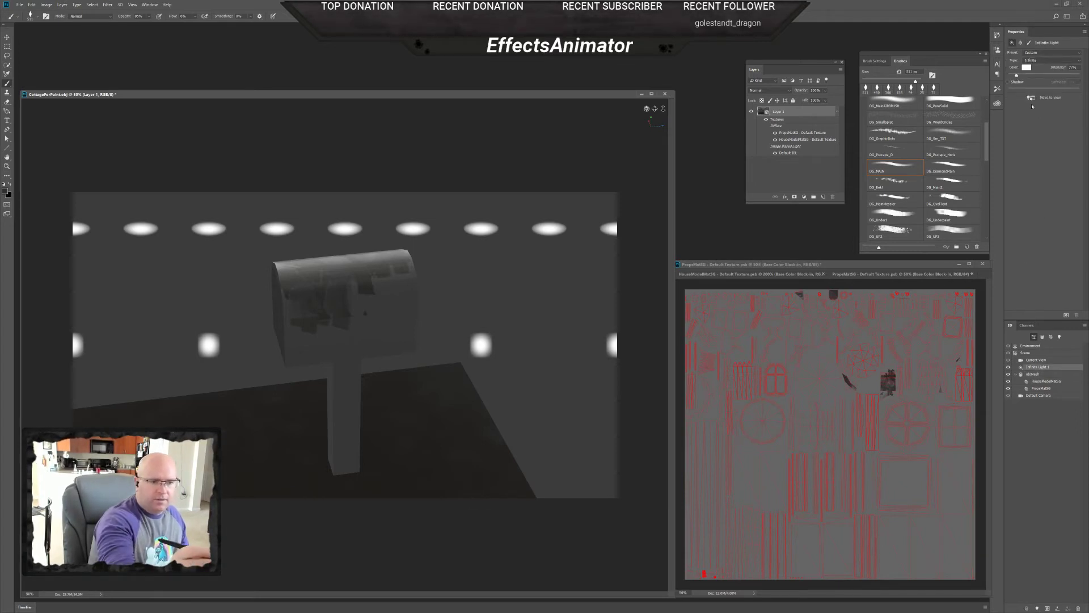
pyautogui.click(1031, 98)
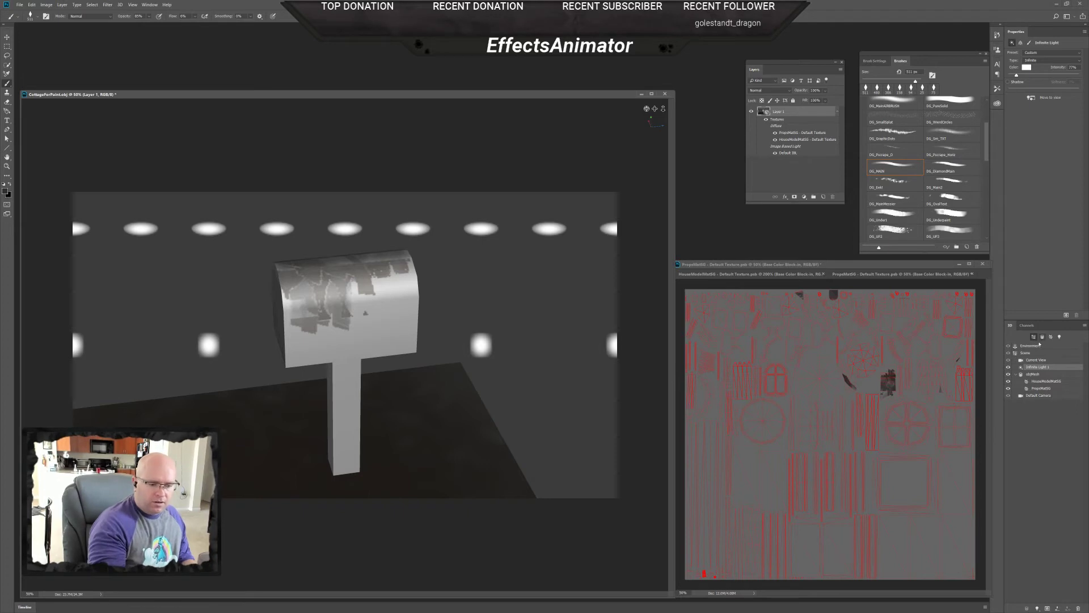
# - Check the mailbox areas on the props texture and finish covering the mailbox's long side on the model with dark gray
pyautogui.click(905, 419)
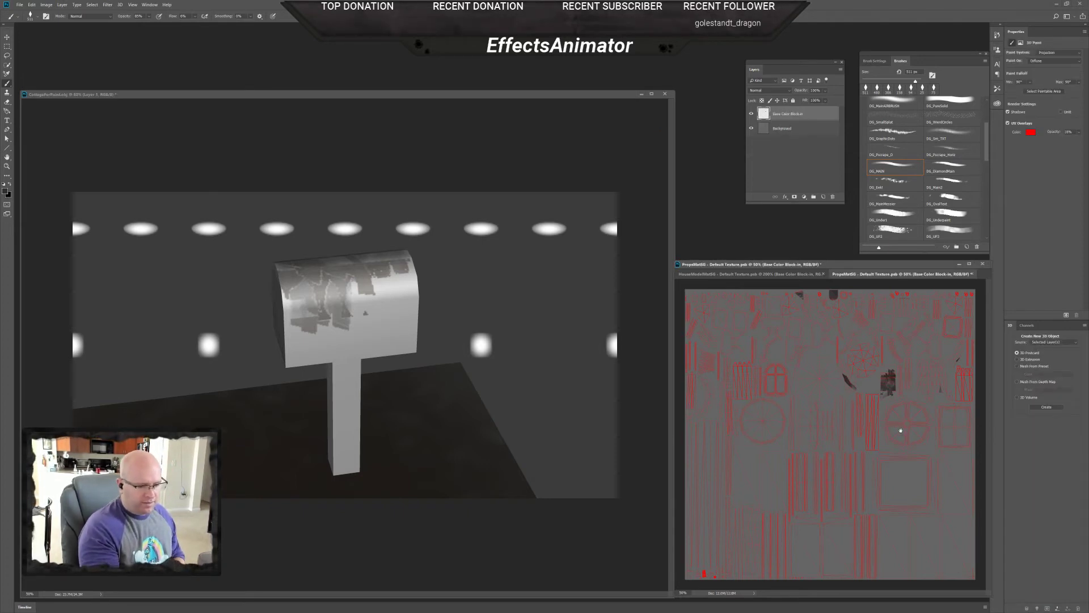
pyautogui.keyDown('ctrl'); pyautogui.click(892, 436); pyautogui.keyUp('ctrl')
pyautogui.moveTo(899, 429); pyautogui.dragTo(860, 508)
pyautogui.keyDown('ctrl'); pyautogui.click(890, 436); pyautogui.keyUp('ctrl')
pyautogui.moveTo(890, 435); pyautogui.dragTo(936, 525)
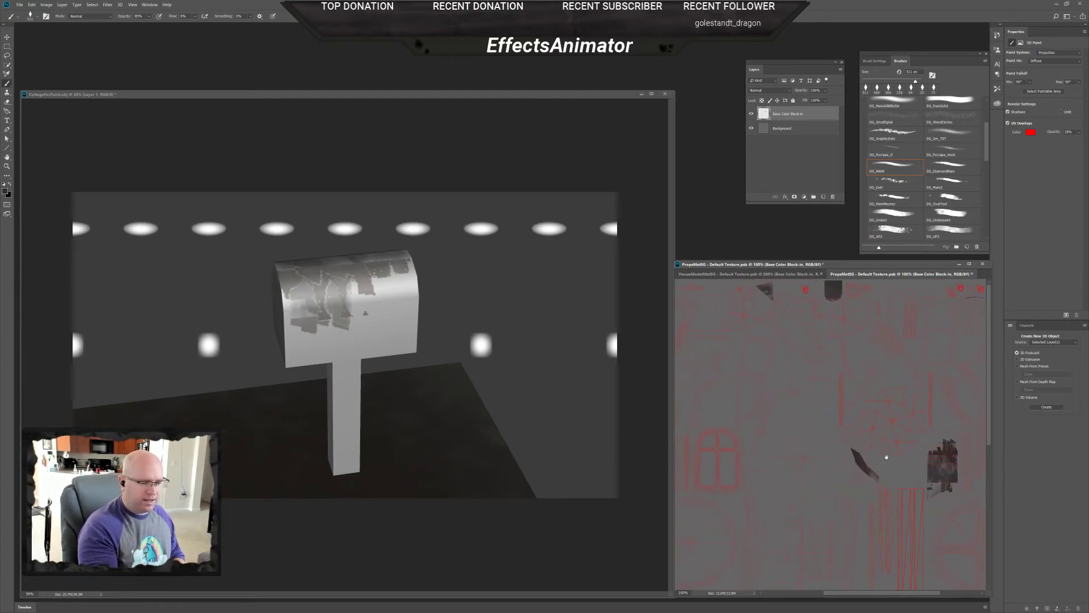
pyautogui.keyDown('alt'); pyautogui.click(889, 446); pyautogui.keyUp('alt')
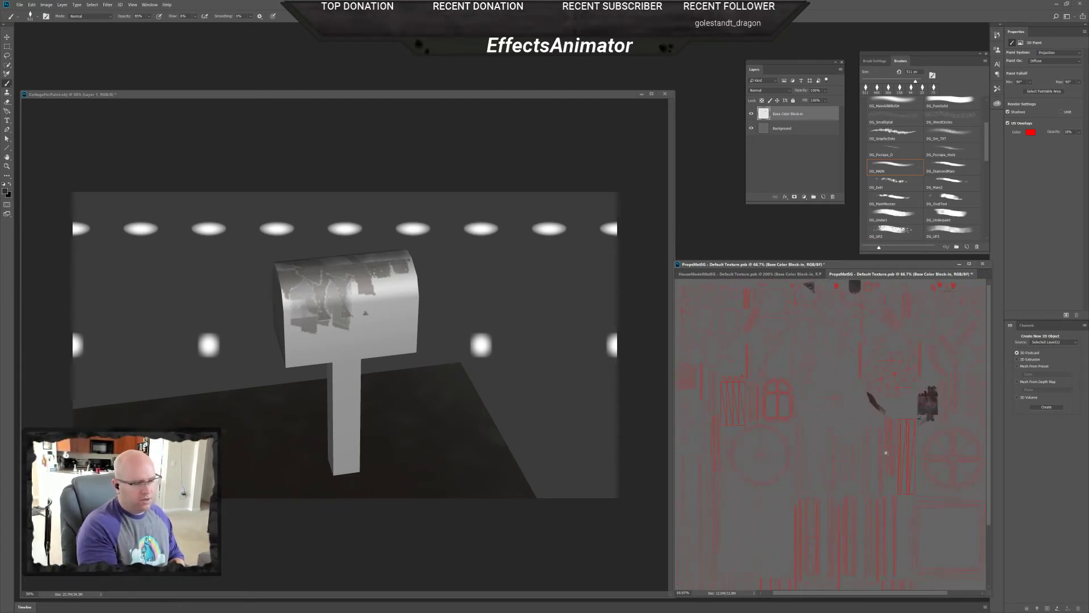
pyautogui.keyDown('alt'); pyautogui.click(887, 452); pyautogui.keyUp('alt')
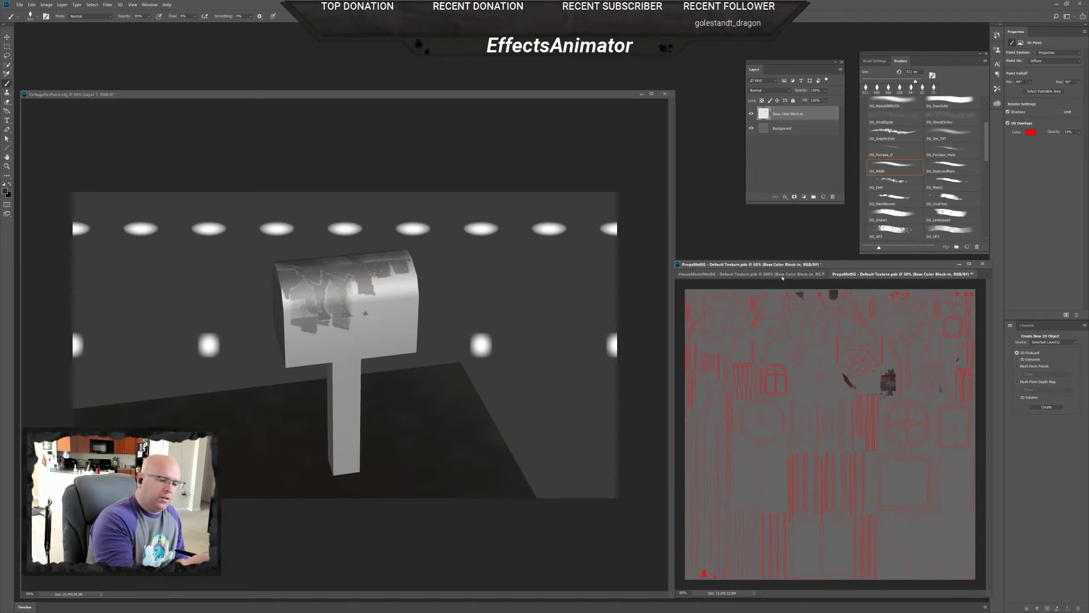
pyautogui.click(545, 109)
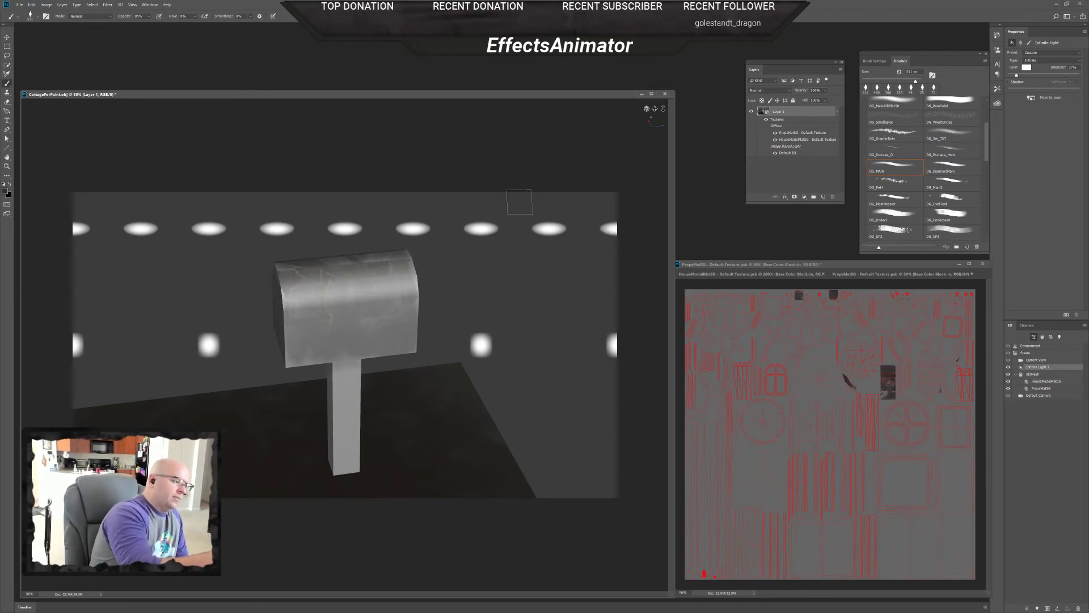
pyautogui.moveTo(647, 108)
pyautogui.mouseDown()
pyautogui.moveTo(664, 109)
pyautogui.moveTo(652, 112)
pyautogui.mouseUp()
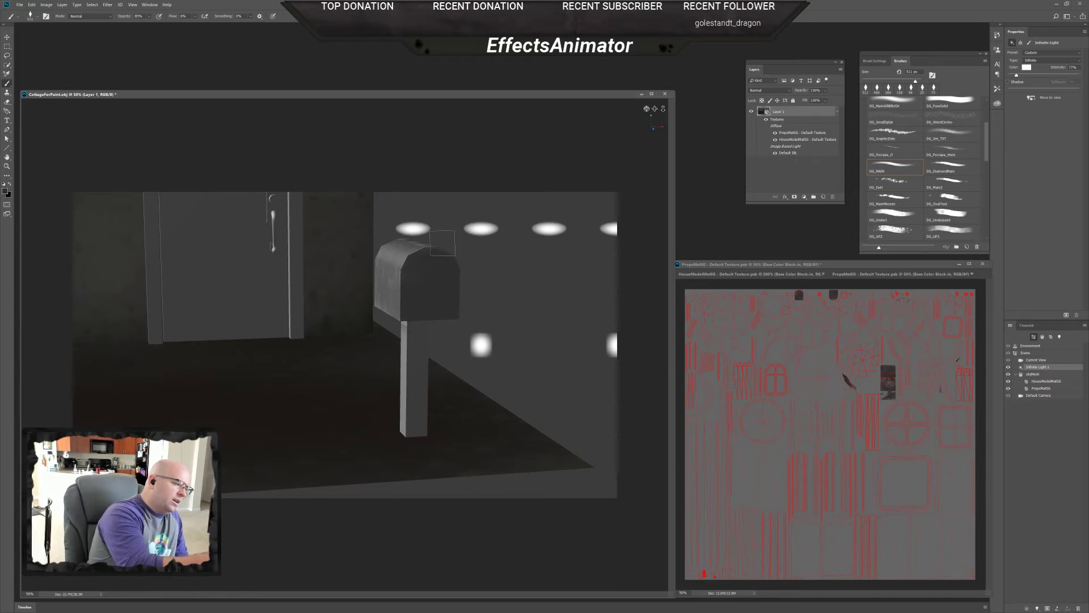
# - Examine the mailbox's arched end face on the props texture up close
pyautogui.click(910, 270)
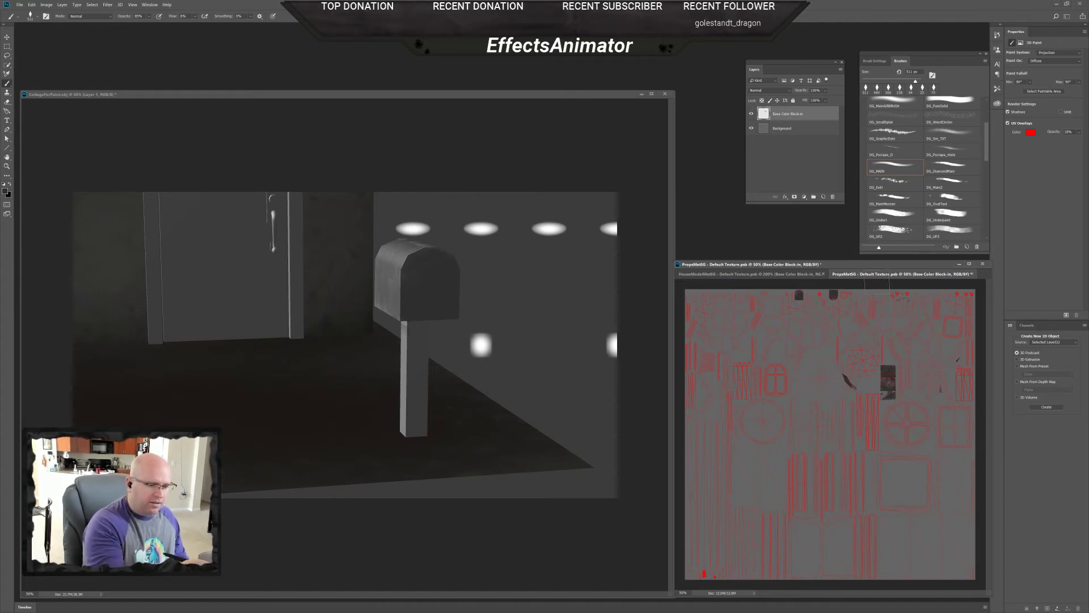
pyautogui.scroll(4, 840, 324)
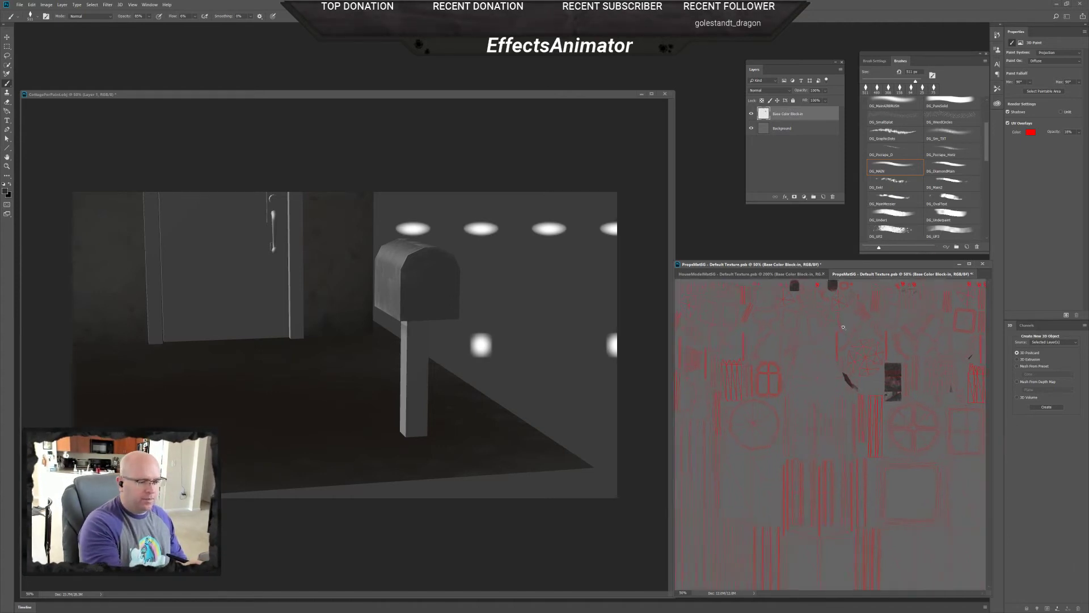
pyautogui.moveTo(841, 326); pyautogui.dragTo(939, 557)
pyautogui.scroll(1, 830, 427)
pyautogui.moveTo(829, 426); pyautogui.dragTo(890, 498)
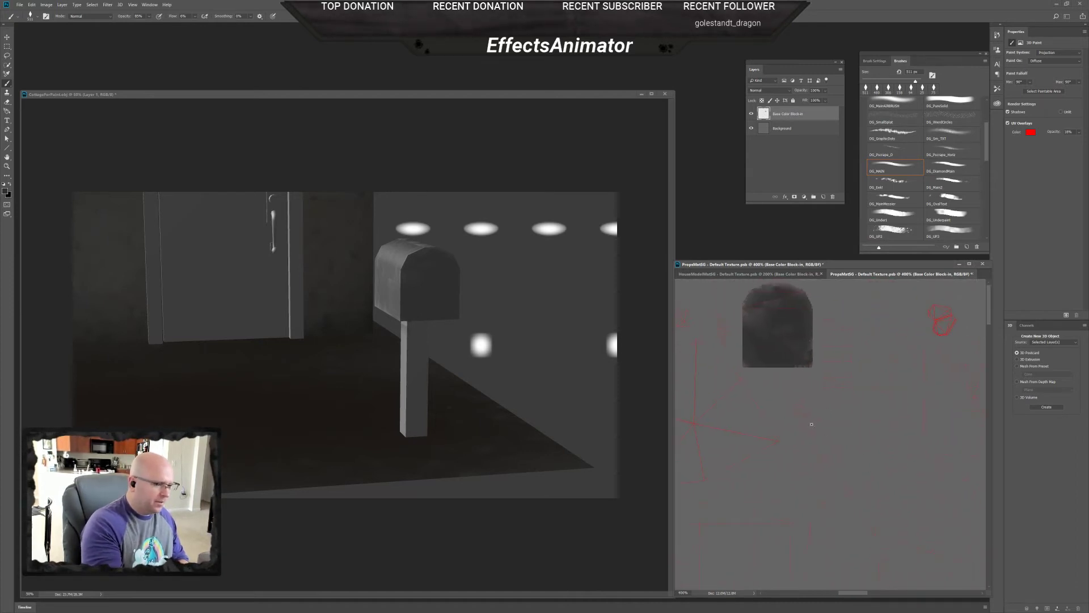
pyautogui.scroll(1, 812, 424)
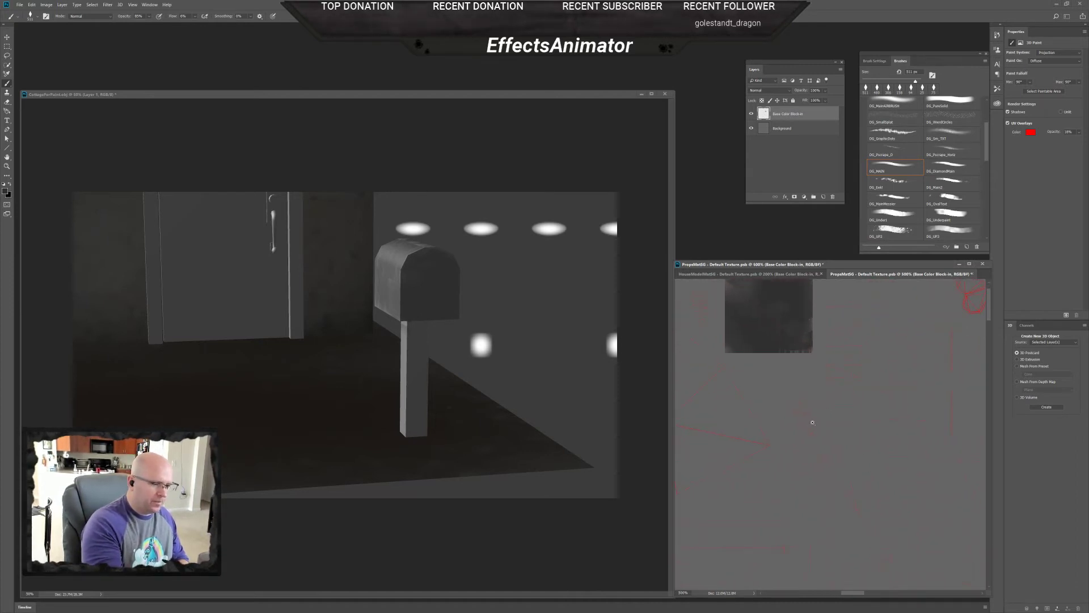
# - Return to the cottage model and move the infinite light to the current view of the mailbox's end face
pyautogui.click(549, 213)
pyautogui.click(1043, 368)
pyautogui.click(1031, 98)
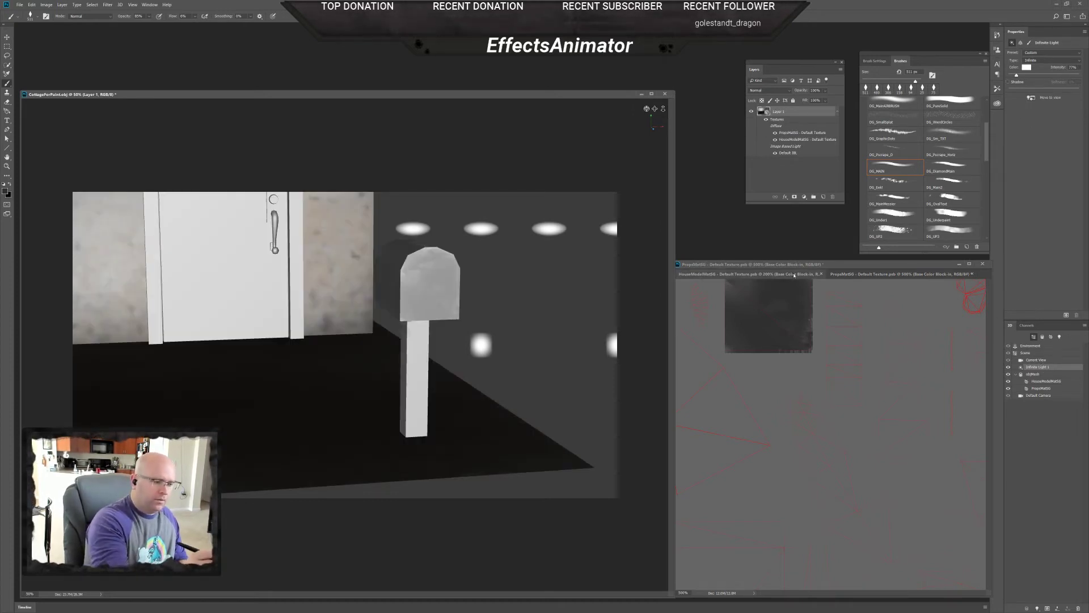
# - Set the foreground color to black 000000 and dab mottled black over the mailbox's end face on the props texture
pyautogui.click(848, 398)
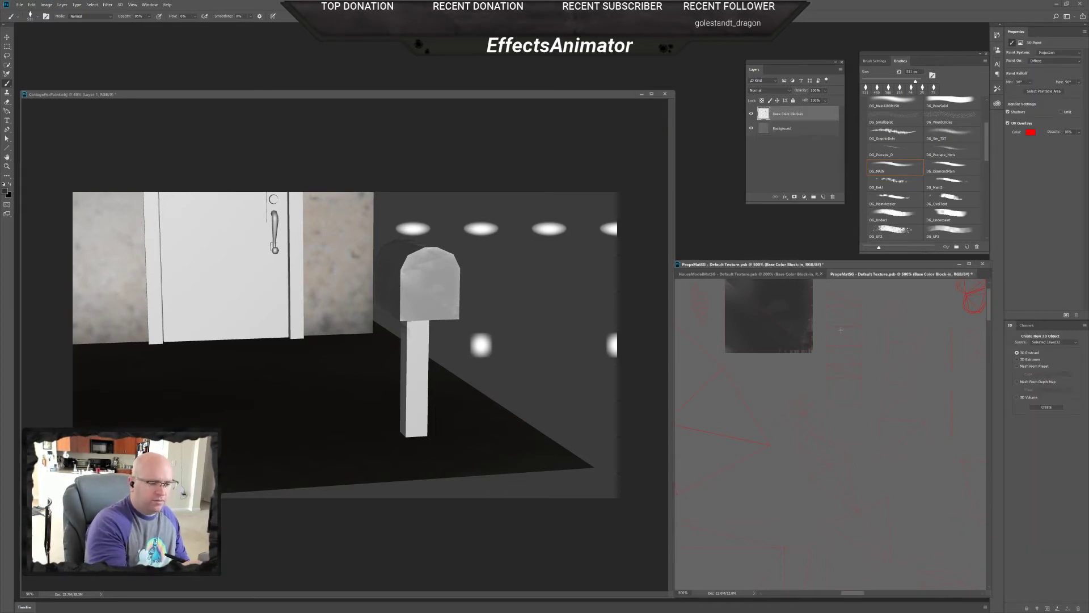
pyautogui.moveTo(824, 345); pyautogui.dragTo(836, 447)
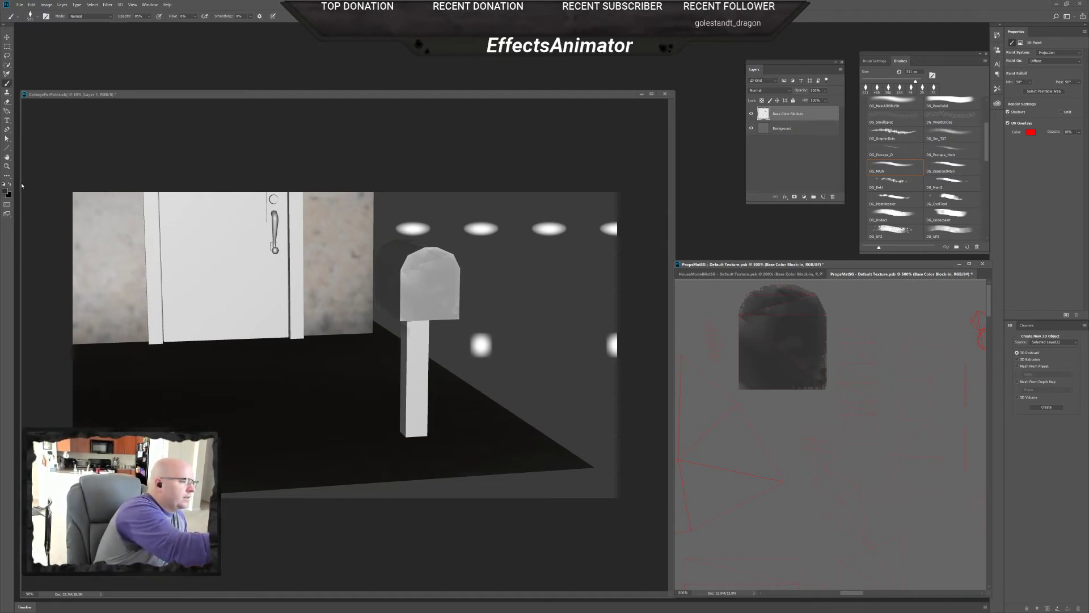
pyautogui.click(5, 192)
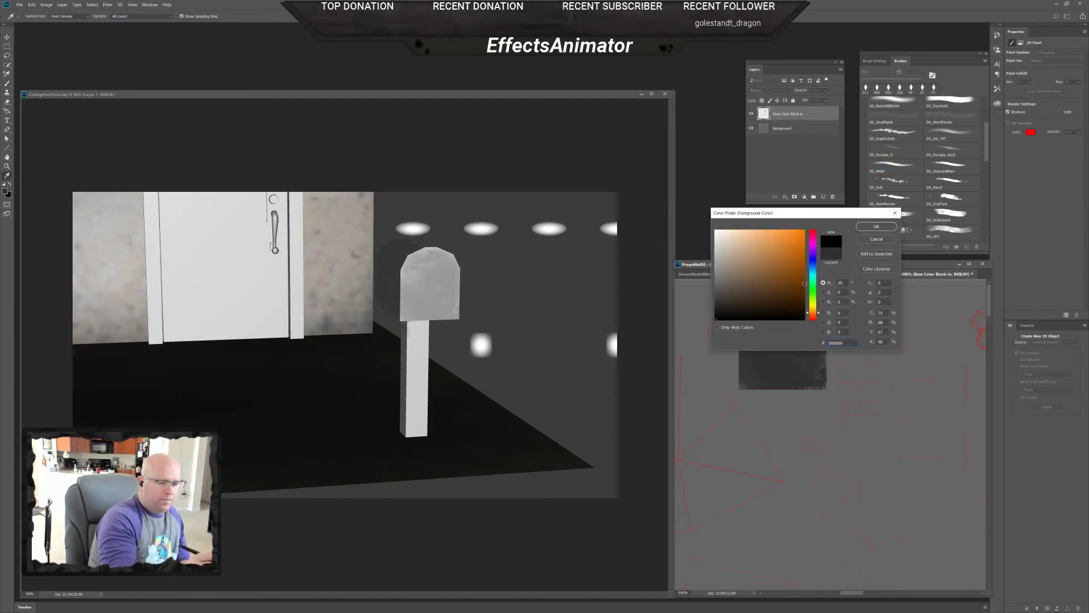
pyautogui.click(860, 237)
pyautogui.rightClick(802, 344)
pyautogui.moveTo(775, 293)
pyautogui.mouseDown()
pyautogui.moveTo(759, 321)
pyautogui.moveTo(780, 357)
pyautogui.moveTo(800, 347)
pyautogui.mouseUp()
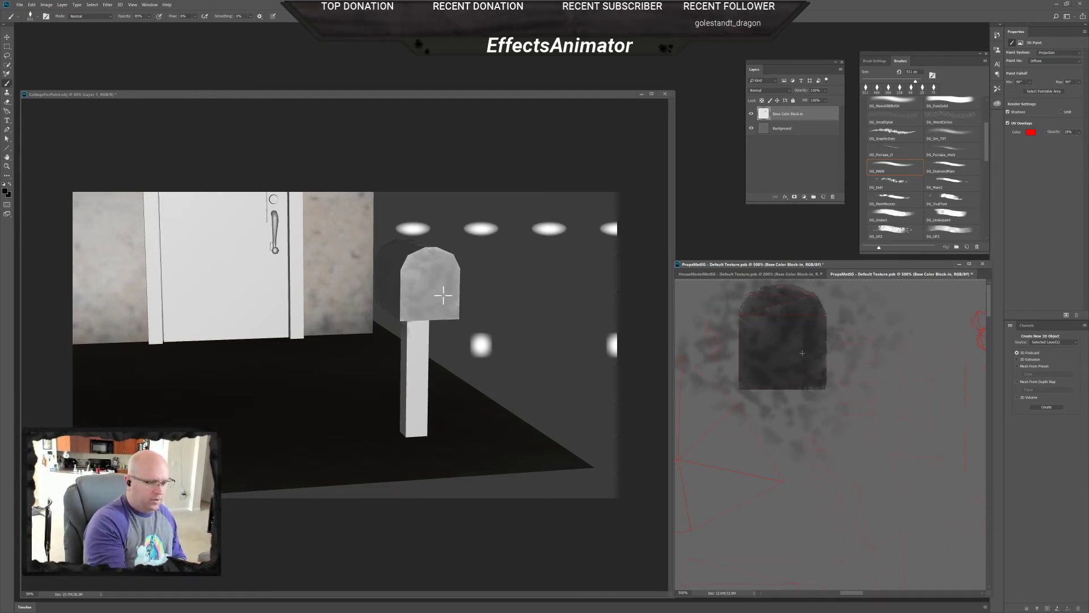
# - Undo the recent props texture edits and step forward through the history to restore the mailbox paint
pyautogui.hotkey('ctrl', 'z')
pyautogui.hotkey('ctrl', 'z')
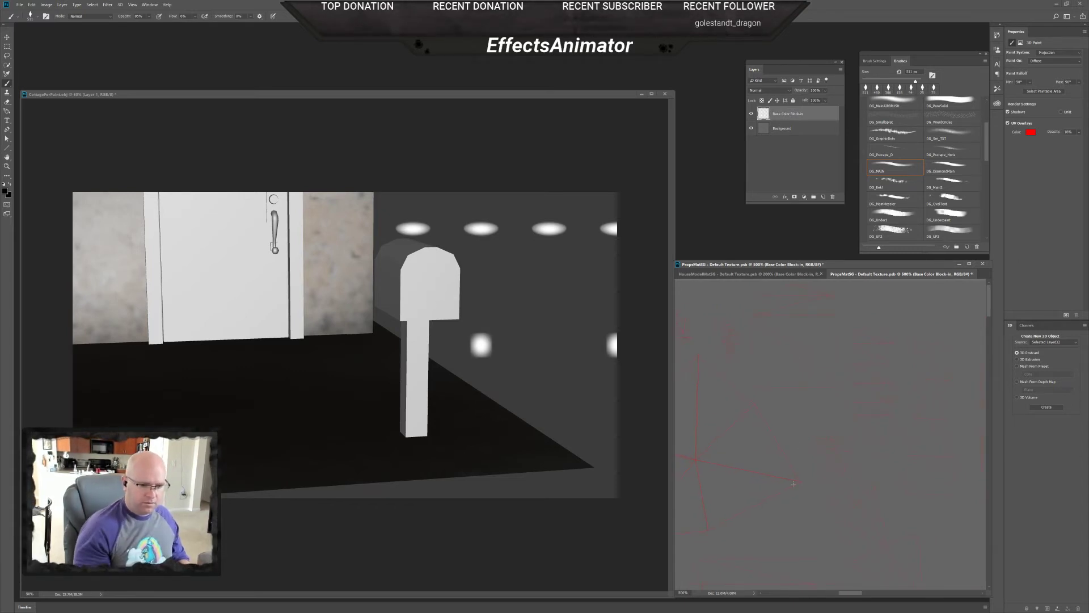
pyautogui.hotkey('ctrl', 'z')
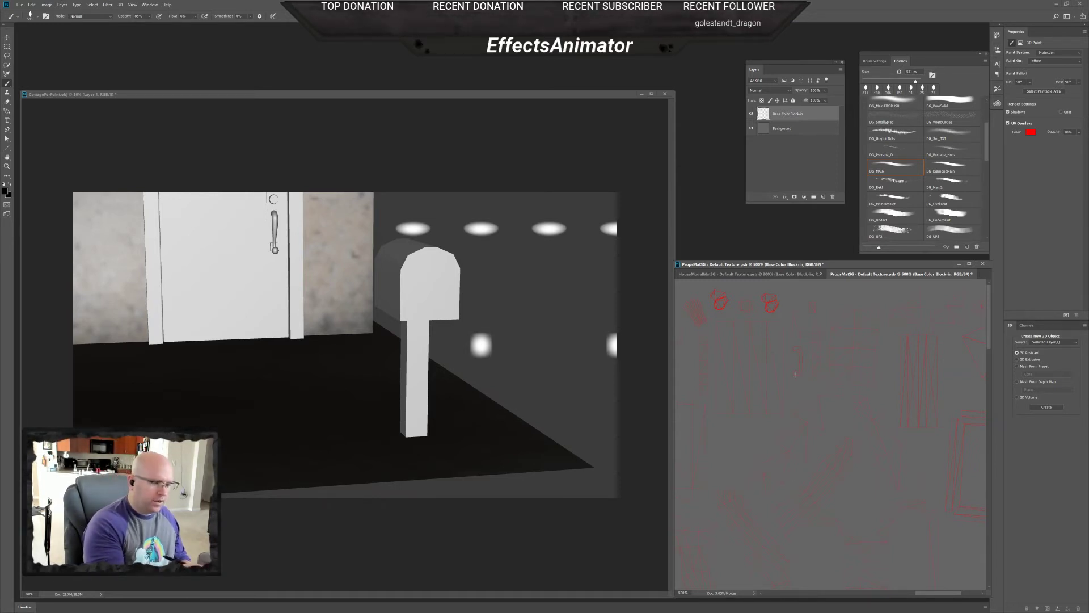
pyautogui.click(31, 5)
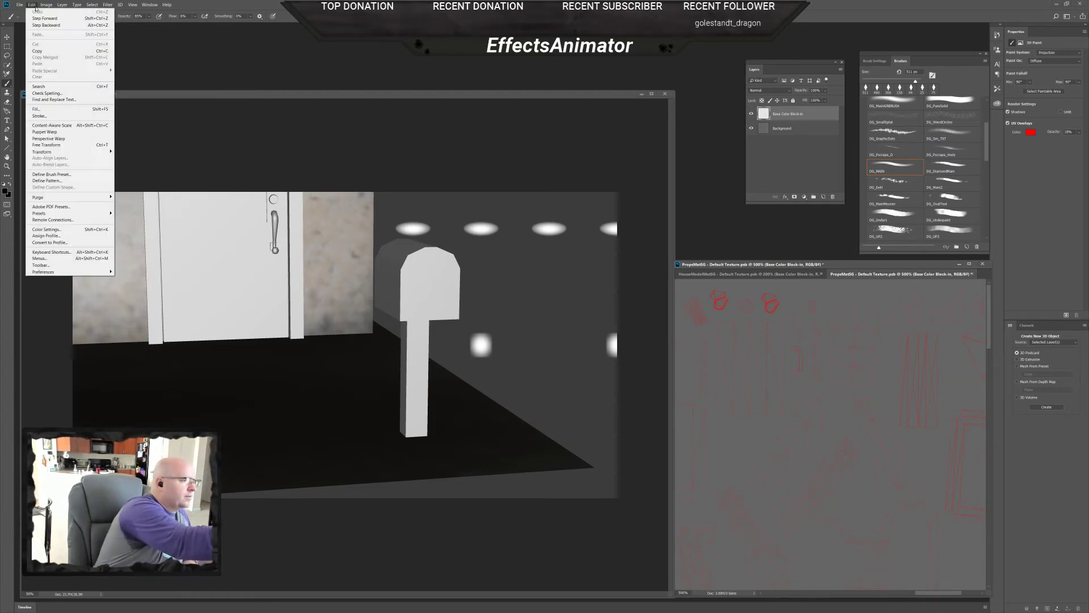
pyautogui.click(49, 19)
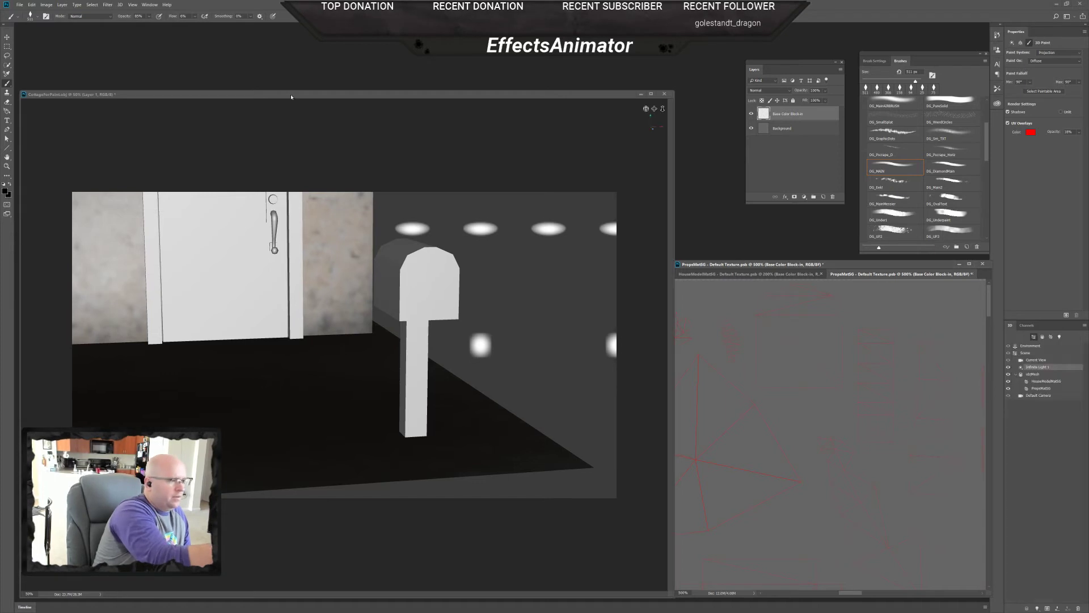
pyautogui.click(32, 4)
pyautogui.click(49, 19)
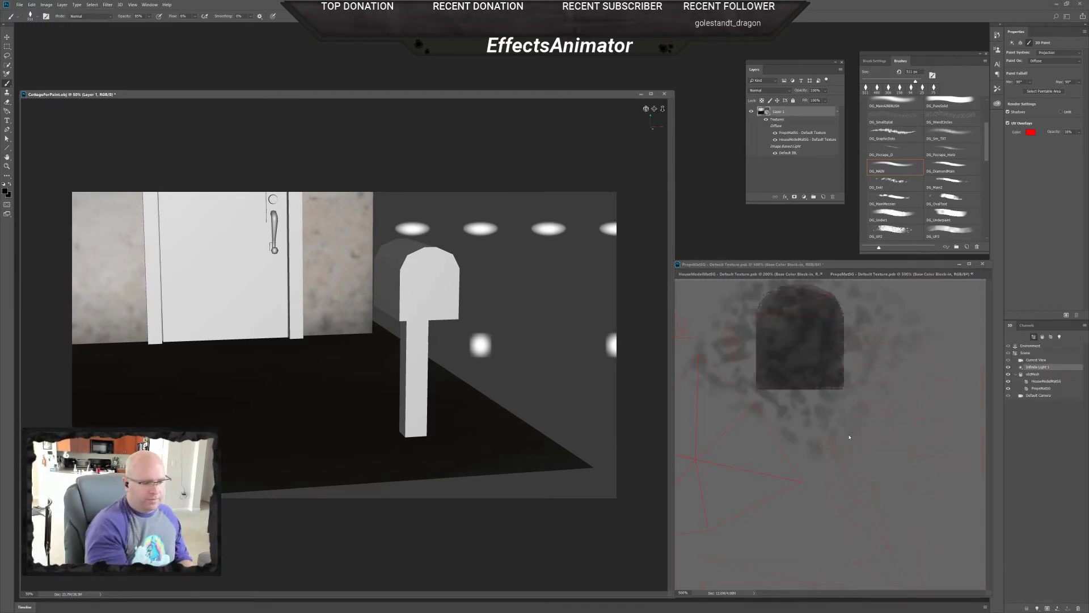
# - Compare the mailbox's end face on the props texture with a close view of it on the cottage model
pyautogui.click(858, 467)
pyautogui.moveTo(864, 448)
pyautogui.mouseDown()
pyautogui.moveTo(854, 491)
pyautogui.moveTo(829, 481)
pyautogui.moveTo(839, 504)
pyautogui.moveTo(851, 501)
pyautogui.moveTo(849, 518)
pyautogui.mouseUp()
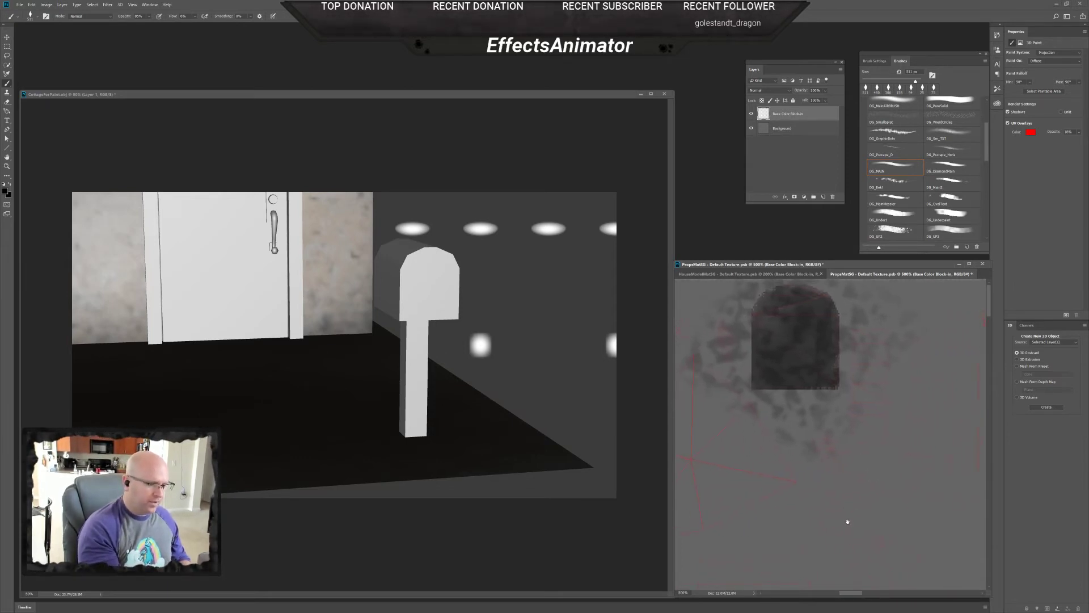
pyautogui.click(550, 258)
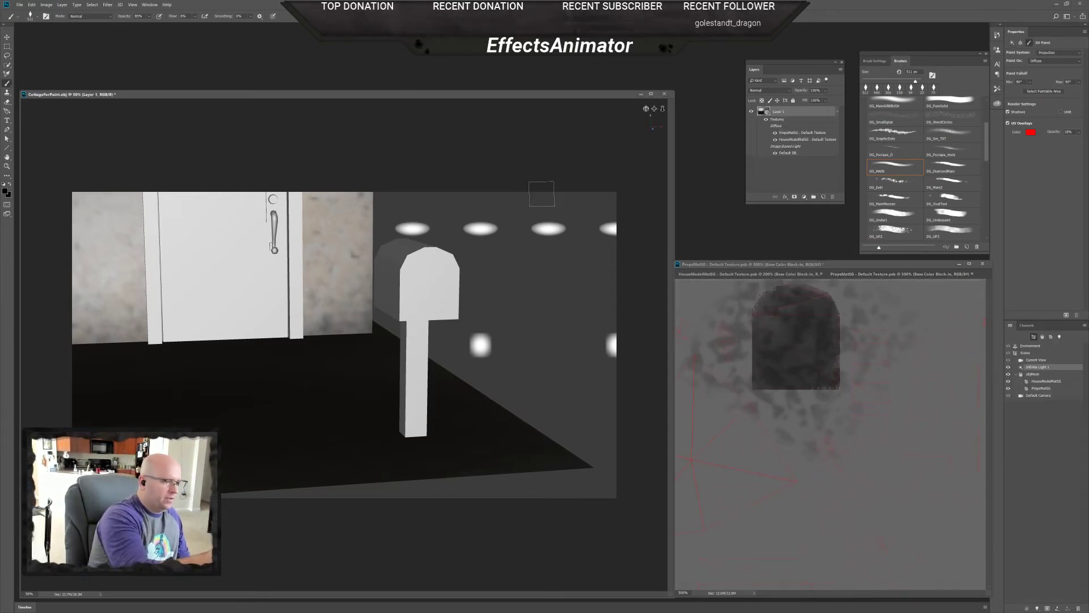
pyautogui.moveTo(646, 108)
pyautogui.mouseDown()
pyautogui.moveTo(623, 128)
pyautogui.moveTo(651, 109)
pyautogui.moveTo(638, 109)
pyautogui.moveTo(663, 115)
pyautogui.moveTo(654, 106)
pyautogui.mouseUp()
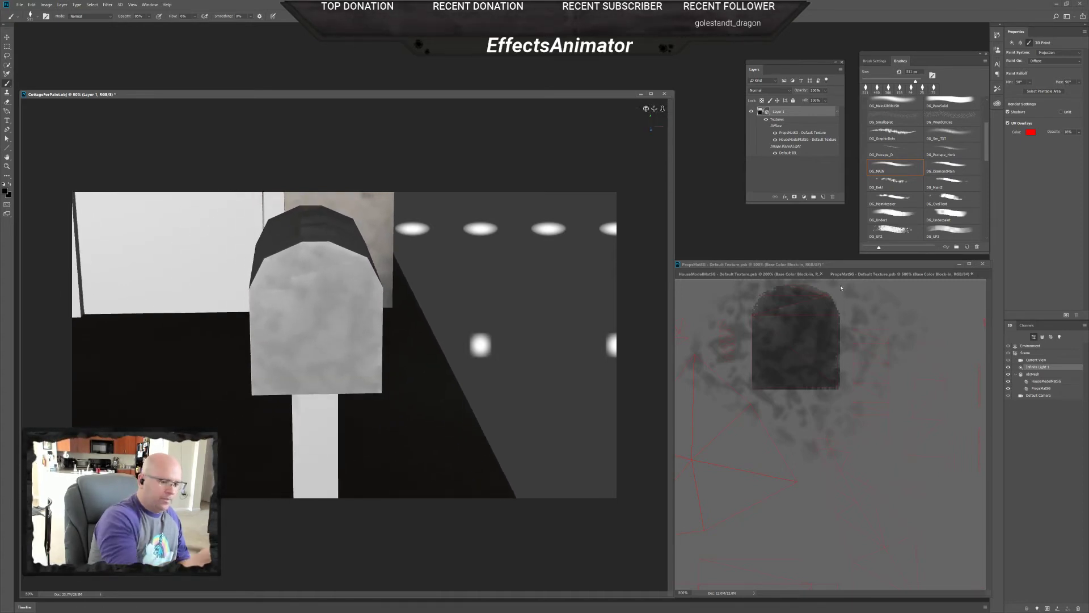
# - Shrink the brush and paint black vertical streaks on the mailbox's end face in the props texture
pyautogui.click(823, 353)
pyautogui.rightClick(797, 348)
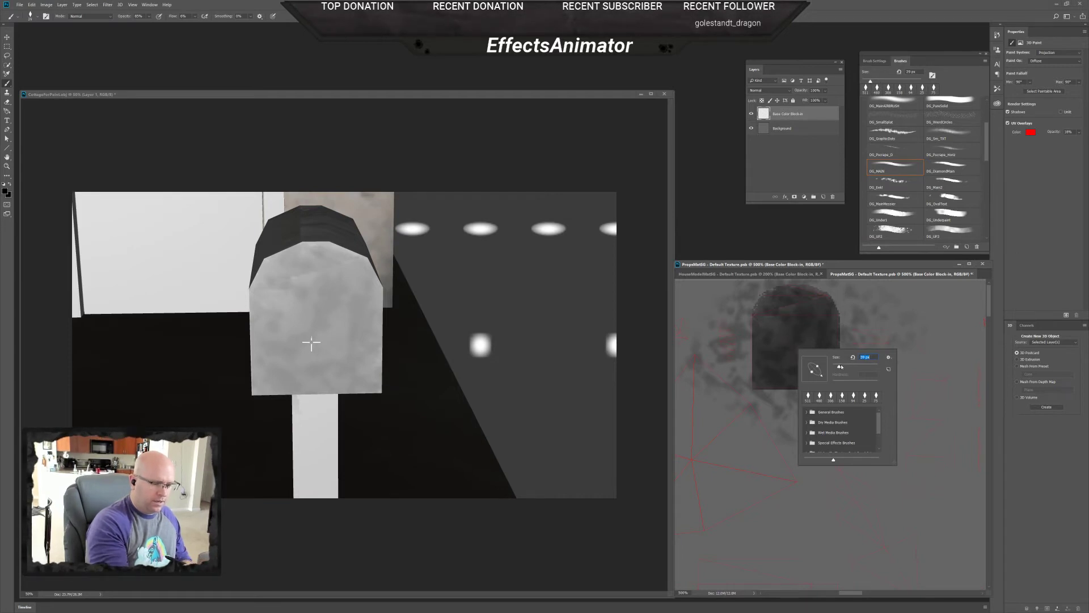
pyautogui.click(758, 356)
pyautogui.moveTo(761, 310)
pyautogui.mouseDown()
pyautogui.moveTo(766, 372)
pyautogui.moveTo(772, 361)
pyautogui.mouseUp()
pyautogui.moveTo(785, 328)
pyautogui.mouseDown()
pyautogui.moveTo(788, 358)
pyautogui.moveTo(824, 359)
pyautogui.mouseUp()
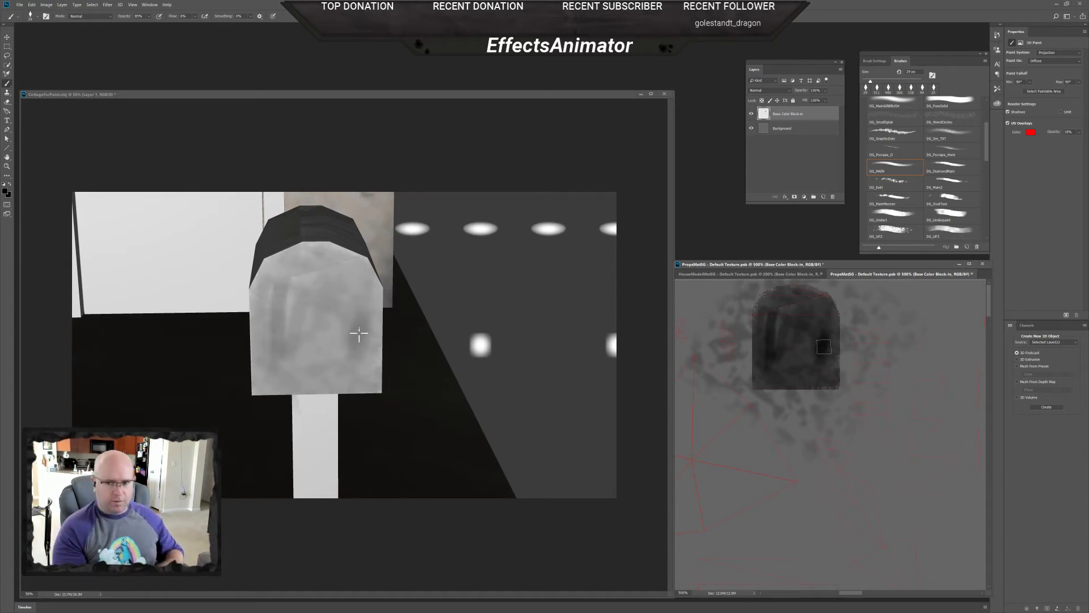
pyautogui.moveTo(805, 368)
pyautogui.mouseDown()
pyautogui.moveTo(792, 416)
pyautogui.moveTo(811, 394)
pyautogui.mouseUp()
# - Reduce the brush size further and add finer black strokes along one side of the mailbox's end face
pyautogui.moveTo(825, 436); pyautogui.dragTo(877, 481)
pyautogui.rightClick(786, 332)
pyautogui.moveTo(827, 350); pyautogui.dragTo(825, 349)
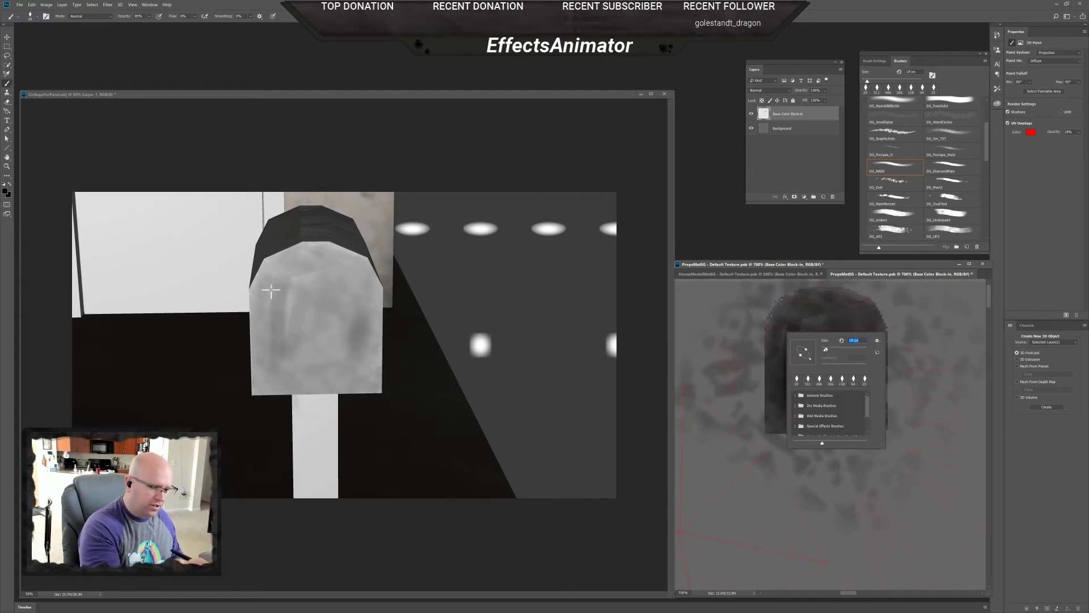
pyautogui.moveTo(771, 321); pyautogui.dragTo(772, 368)
pyautogui.moveTo(790, 305)
pyautogui.mouseDown()
pyautogui.moveTo(776, 327)
pyautogui.moveTo(776, 378)
pyautogui.mouseUp()
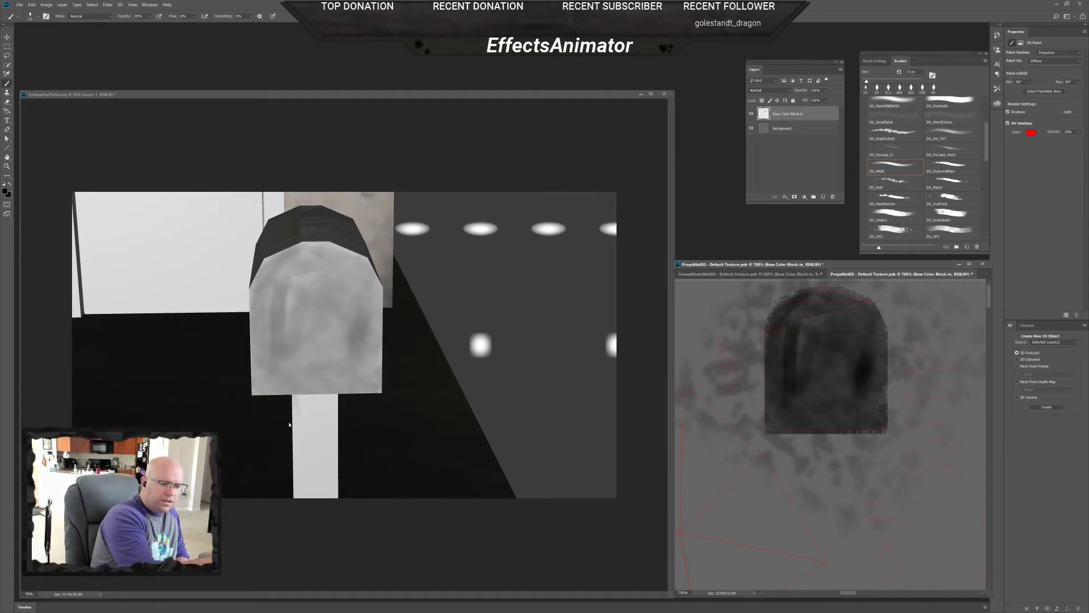
# - Keep black as the painting color and set the props material's specular color to black on the cottage model
pyautogui.click(5, 191)
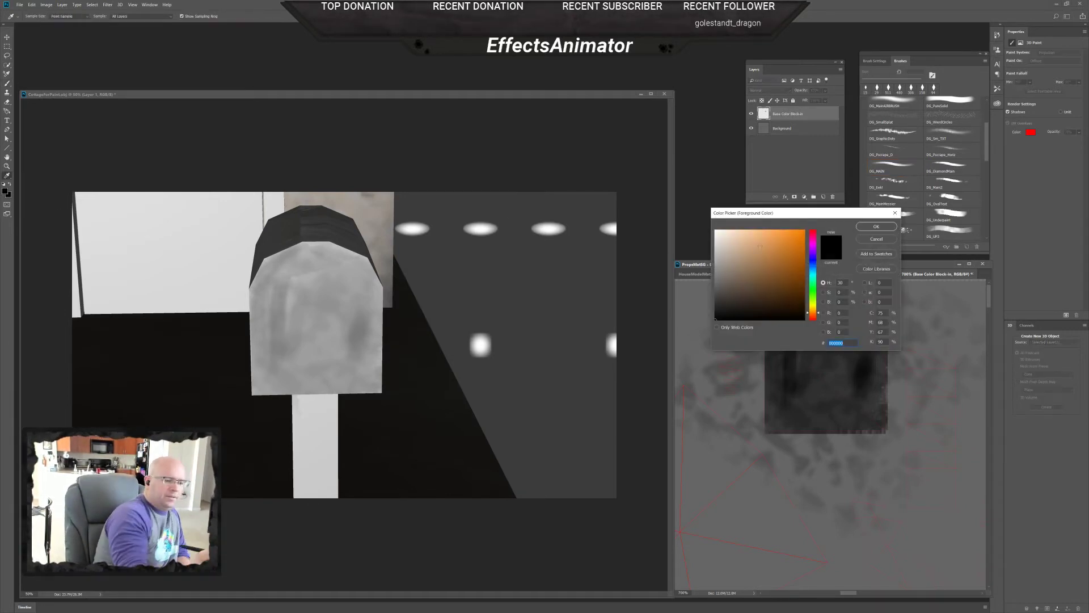
pyautogui.click(876, 226)
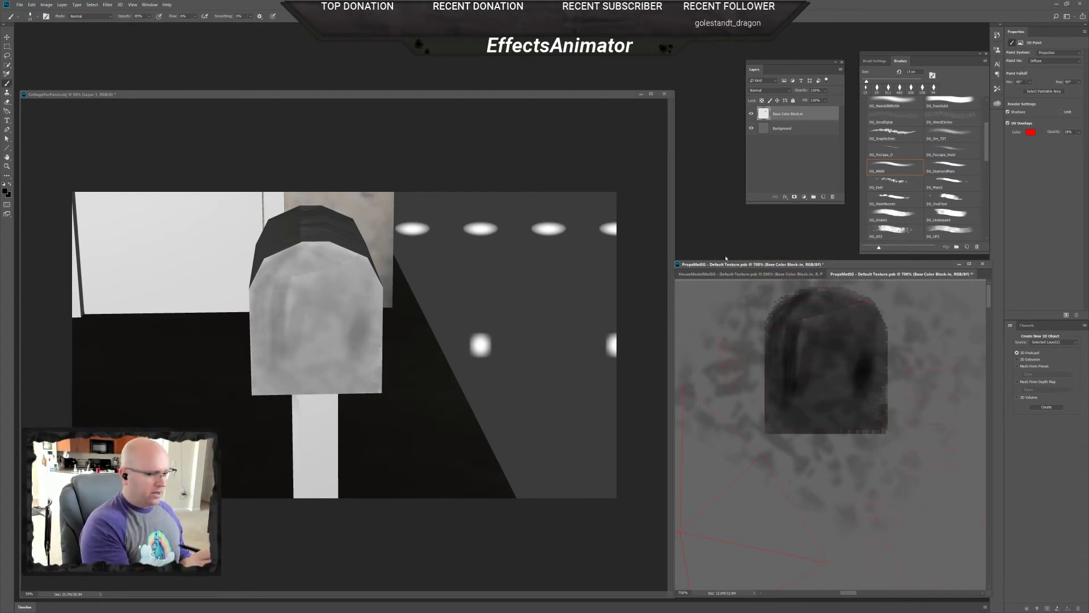
pyautogui.click(596, 134)
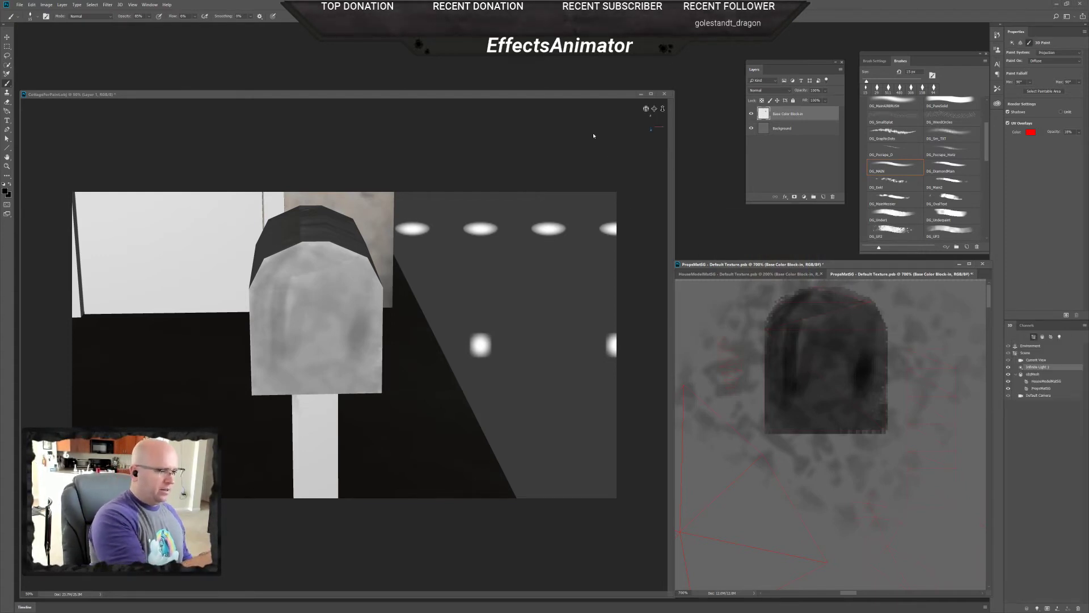
pyautogui.click(1043, 388)
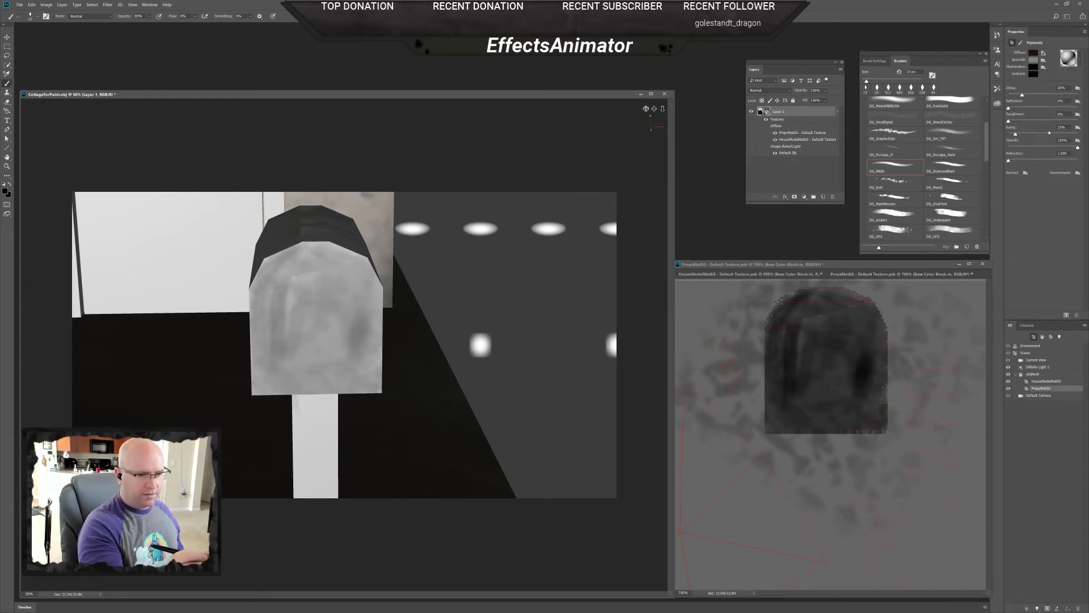
pyautogui.click(1033, 60)
pyautogui.click(748, 406)
pyautogui.click(842, 226)
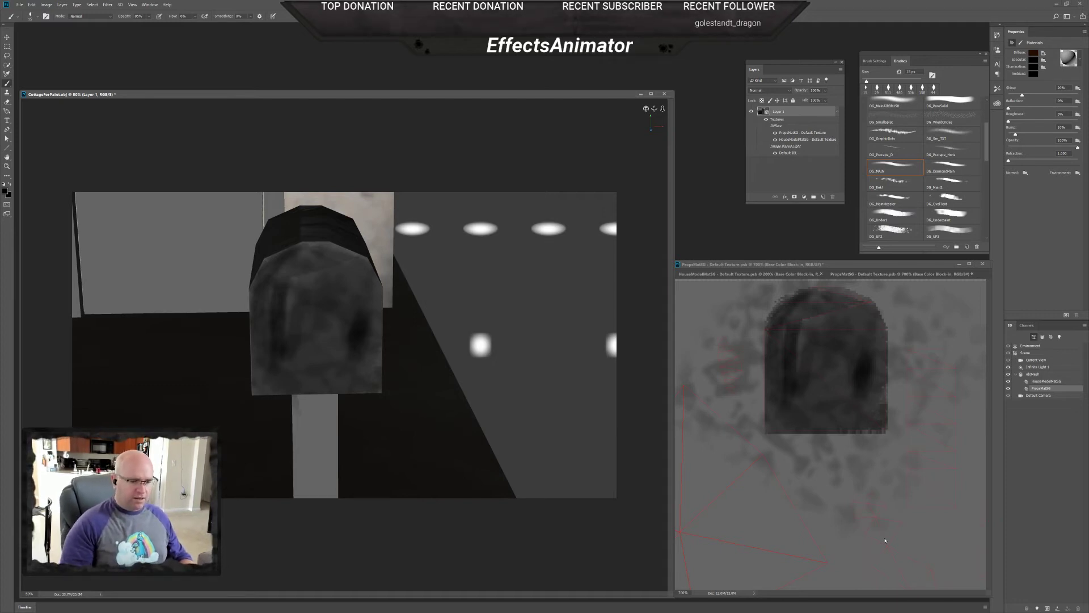
# - Paint black shading around the arched edge and across the middle of the mailbox's end face, enlarging the brush
pyautogui.click(847, 273)
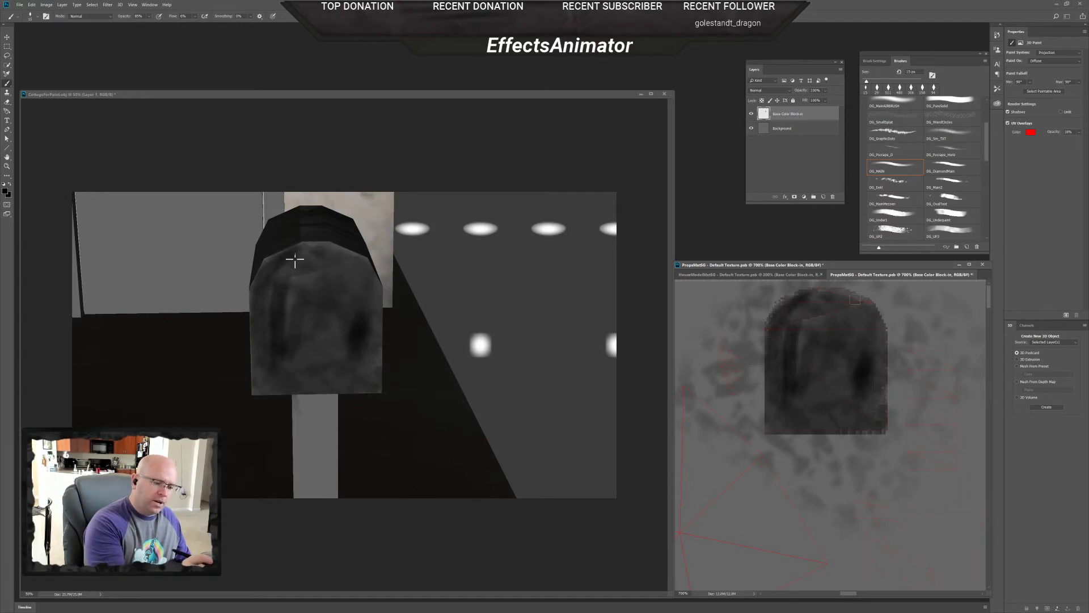
pyautogui.moveTo(290, 257)
pyautogui.mouseDown()
pyautogui.moveTo(329, 250)
pyautogui.moveTo(375, 333)
pyautogui.mouseUp()
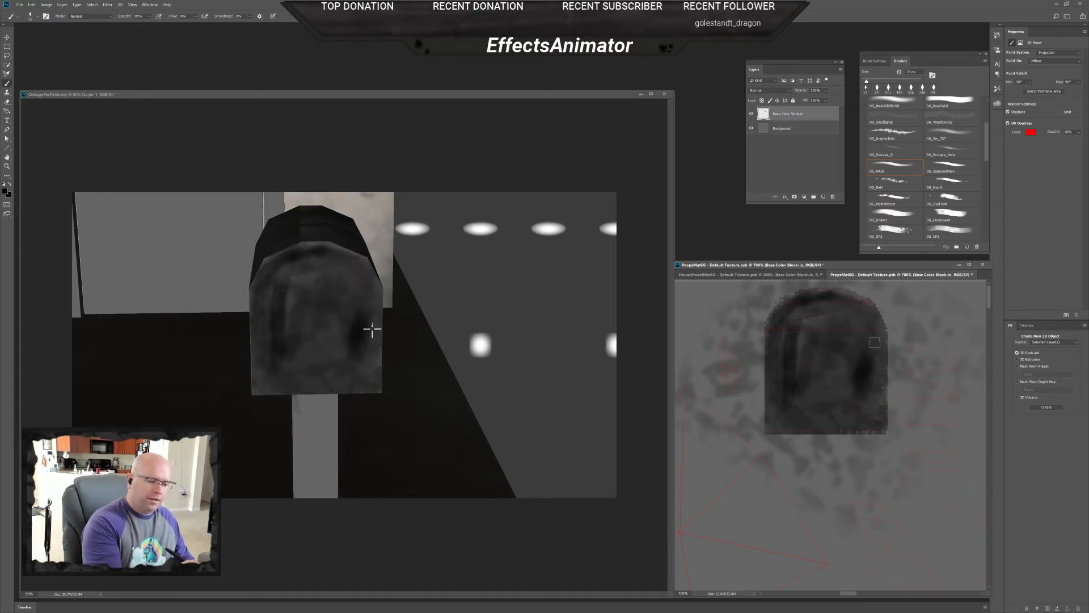
pyautogui.moveTo(801, 311); pyautogui.dragTo(776, 375)
pyautogui.rightClick(801, 356)
pyautogui.moveTo(853, 373); pyautogui.dragTo(862, 375)
pyautogui.moveTo(822, 349)
pyautogui.mouseDown()
pyautogui.moveTo(801, 354)
pyautogui.moveTo(853, 357)
pyautogui.moveTo(818, 358)
pyautogui.moveTo(824, 328)
pyautogui.moveTo(834, 381)
pyautogui.moveTo(823, 409)
pyautogui.mouseUp()
pyautogui.rightClick(849, 398)
pyautogui.moveTo(910, 416); pyautogui.dragTo(891, 416)
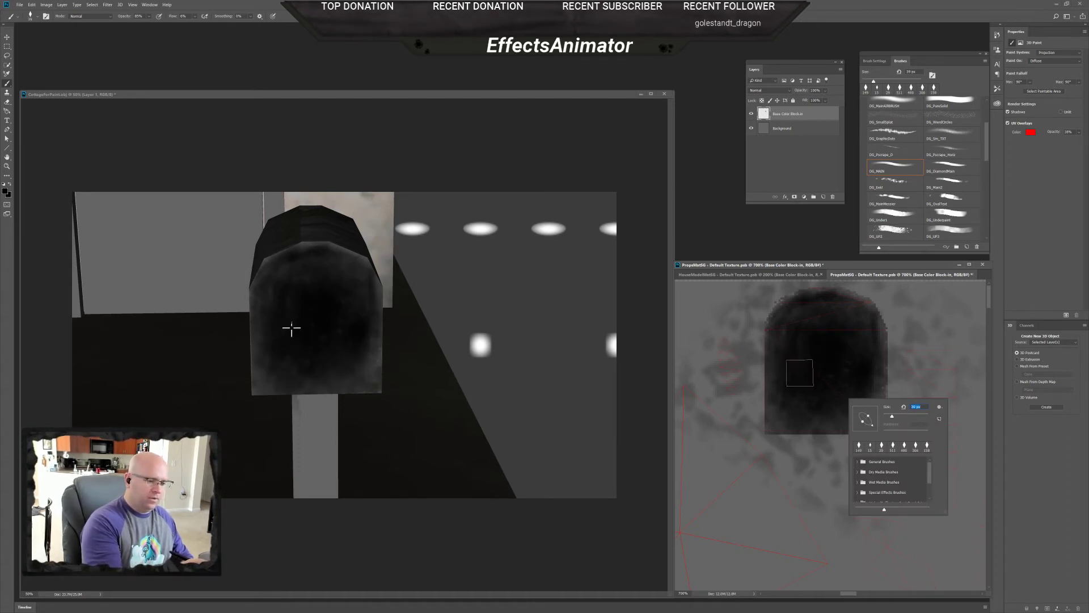
# - Sample the surrounding gray and paint a lighter center over the mailbox's end face with a larger brush
pyautogui.keyDown('alt'); pyautogui.click(752, 354); pyautogui.keyUp('alt')
pyautogui.moveTo(291, 326)
pyautogui.mouseDown()
pyautogui.moveTo(275, 349)
pyautogui.moveTo(265, 316)
pyautogui.moveTo(310, 283)
pyautogui.moveTo(324, 341)
pyautogui.moveTo(320, 290)
pyautogui.moveTo(357, 314)
pyautogui.moveTo(298, 310)
pyautogui.moveTo(313, 361)
pyautogui.moveTo(359, 324)
pyautogui.moveTo(313, 345)
pyautogui.moveTo(280, 303)
pyautogui.moveTo(290, 273)
pyautogui.moveTo(318, 372)
pyautogui.moveTo(288, 363)
pyautogui.moveTo(335, 365)
pyautogui.moveTo(349, 283)
pyautogui.mouseUp()
pyautogui.rightClick(322, 328)
pyautogui.press('Return')
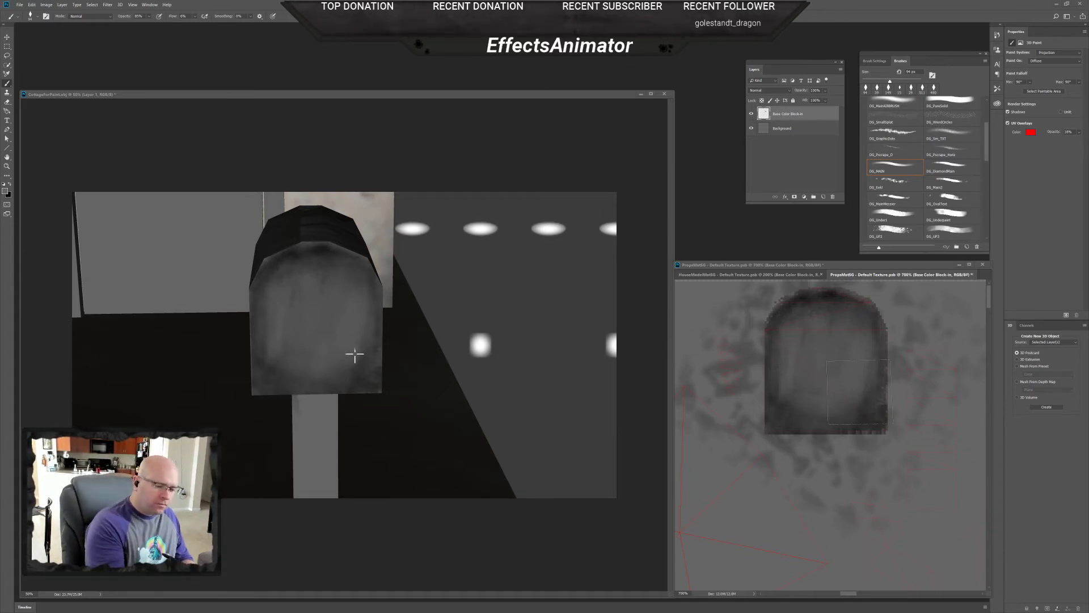
# - Try a gray band across the lower part of the mailbox's end face with a smaller brush, and undo it
pyautogui.rightClick(832, 406)
pyautogui.click(875, 425)
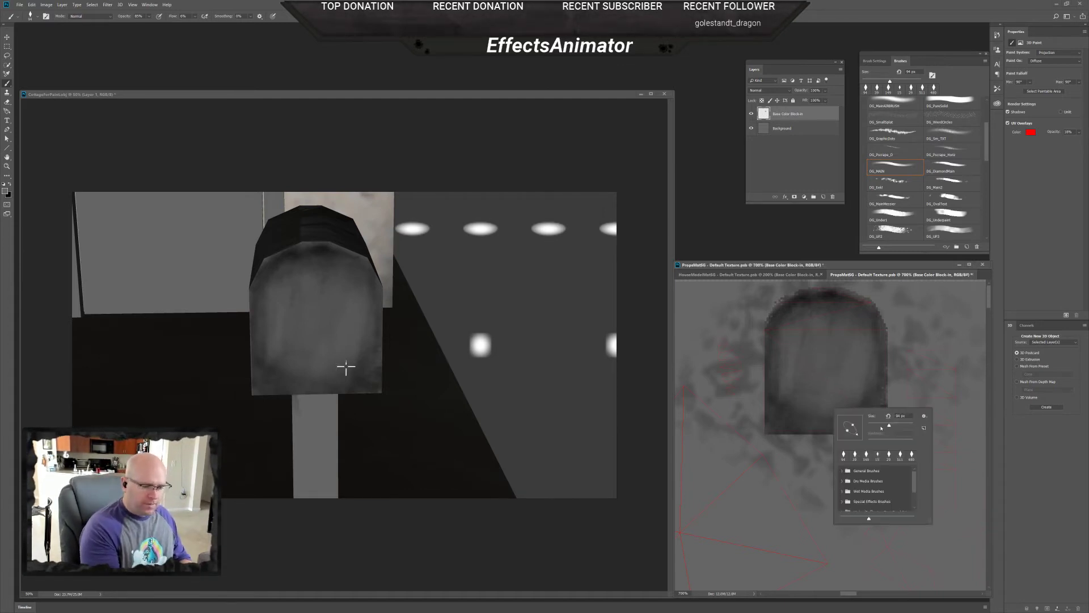
pyautogui.click(794, 421)
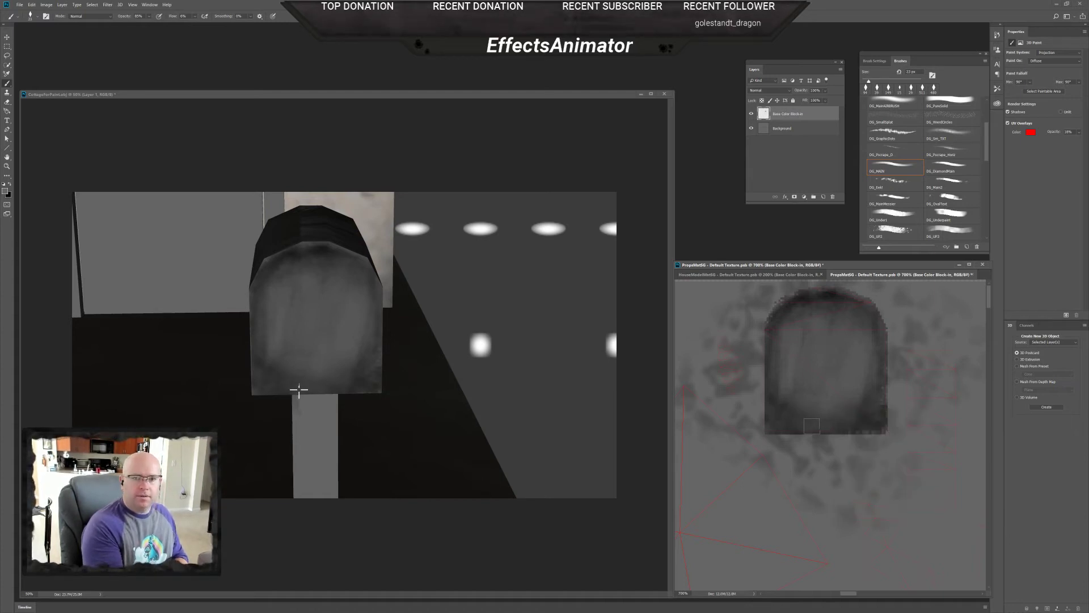
pyautogui.moveTo(266, 378); pyautogui.dragTo(360, 379)
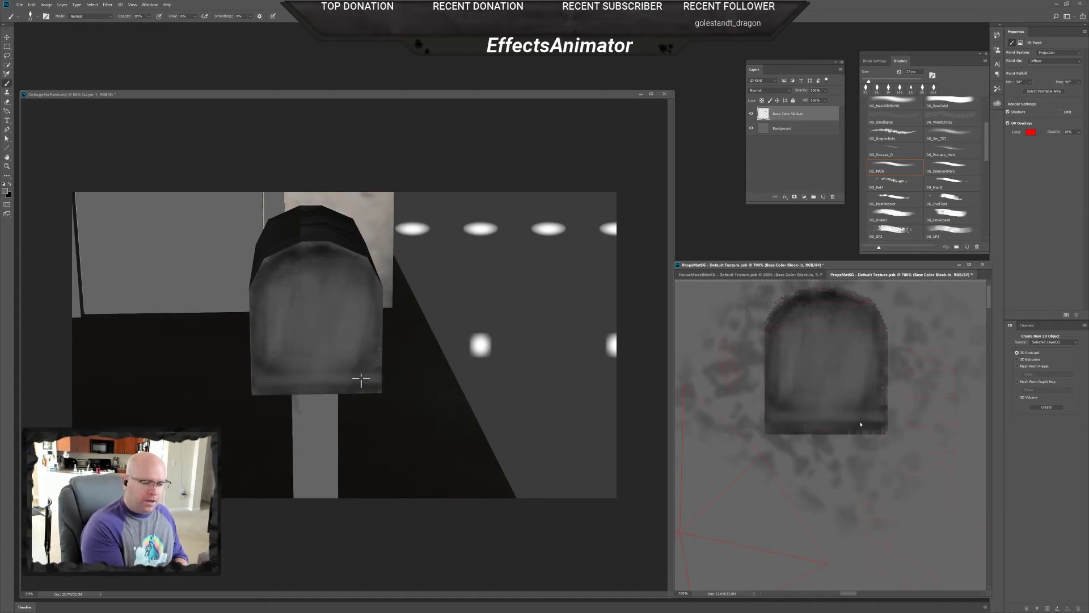
pyautogui.hotkey('ctrl', 'z')
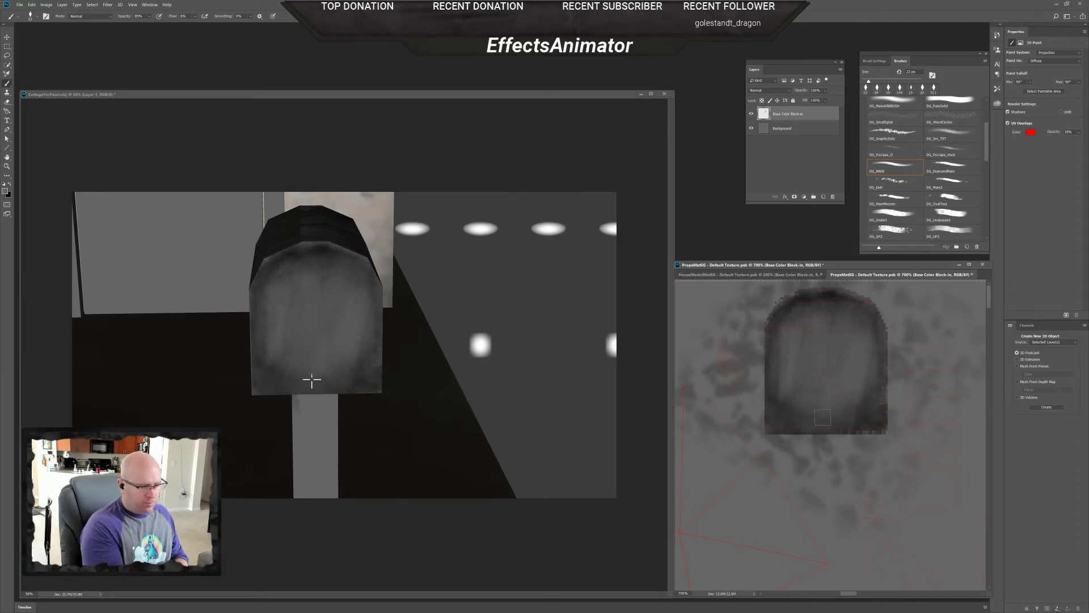
# - Reduce the brush size further and paint a thin gray horizontal line across the lower part of the mailbox's end face
pyautogui.rightClick(819, 410)
pyautogui.moveTo(861, 427); pyautogui.dragTo(859, 428)
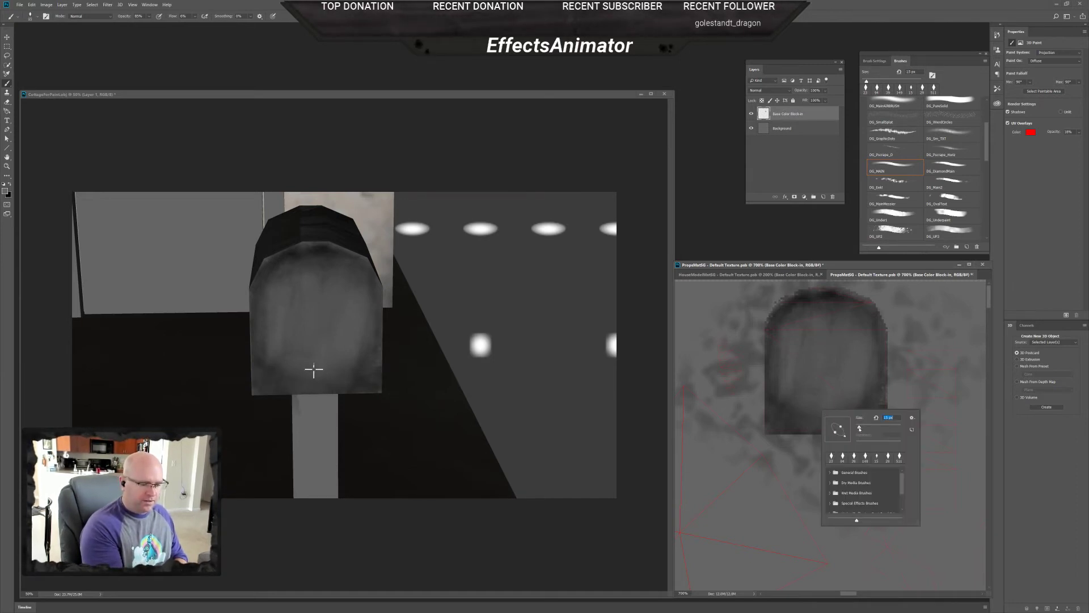
pyautogui.press('Return')
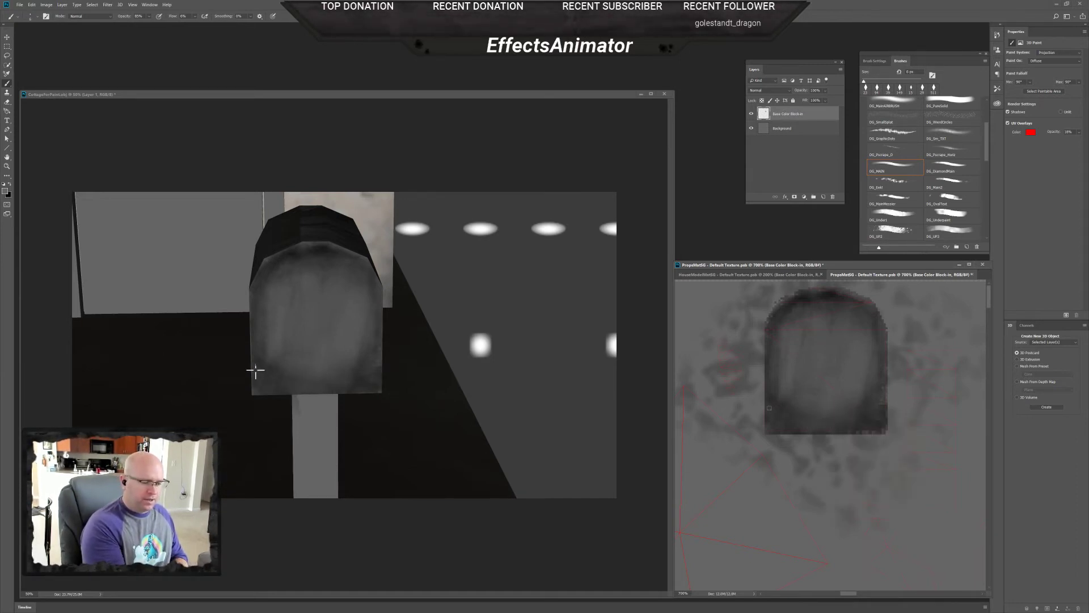
pyautogui.moveTo(269, 372)
pyautogui.mouseDown()
pyautogui.moveTo(255, 372)
pyautogui.moveTo(304, 372)
pyautogui.moveTo(250, 372)
pyautogui.mouseUp()
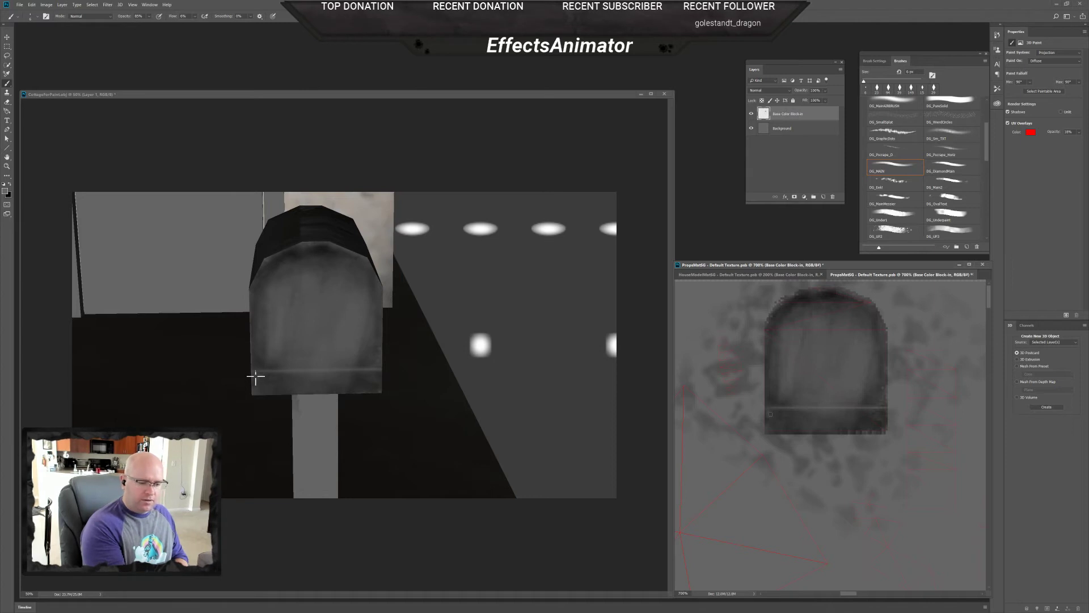
pyautogui.rightClick(779, 408)
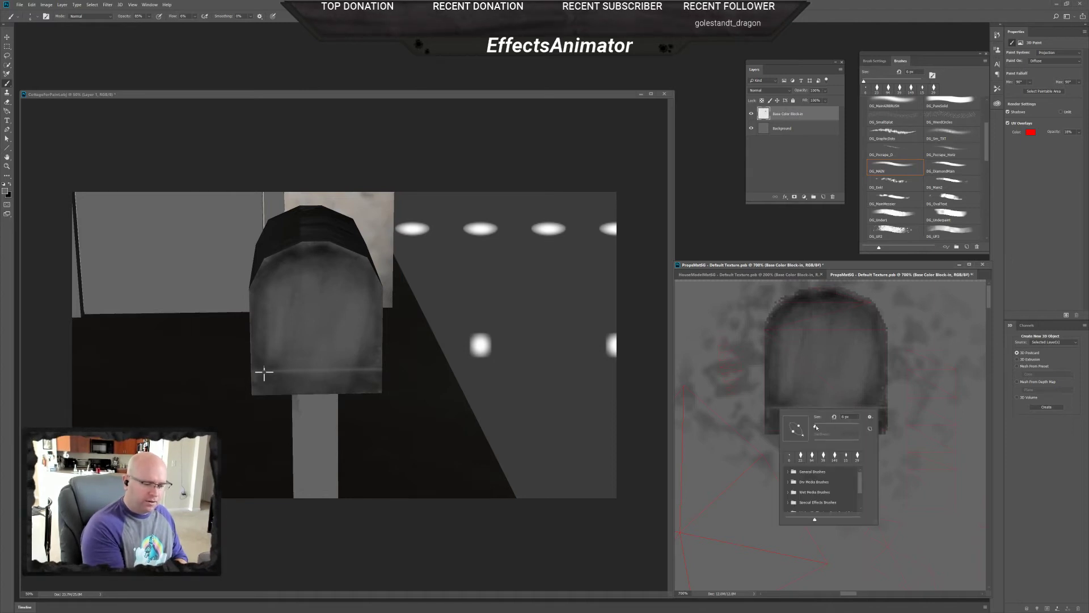
# - Pick a light gray (RGB 183) and paint highlights along the horizontal line, the arched rim and the lower band's vertical dividers
pyautogui.click(4, 190)
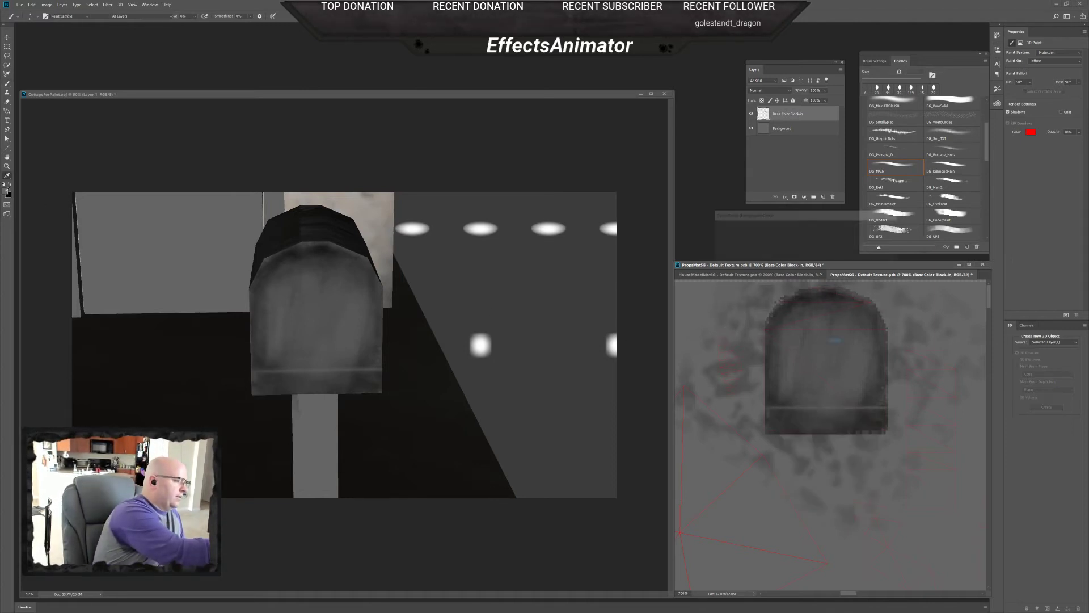
pyautogui.click(722, 256)
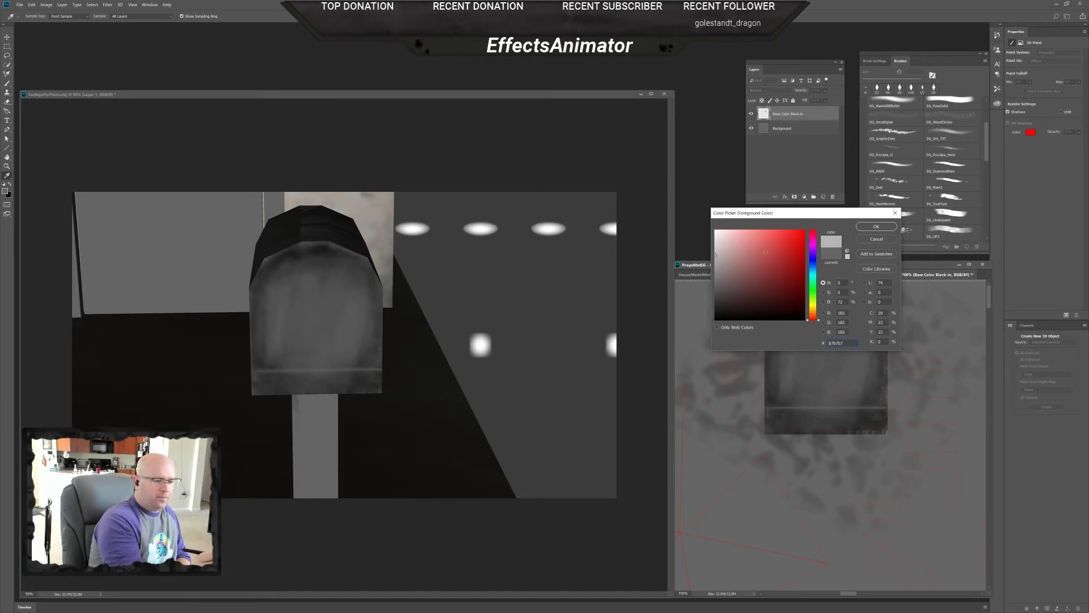
pyautogui.click(876, 226)
pyautogui.press('b')
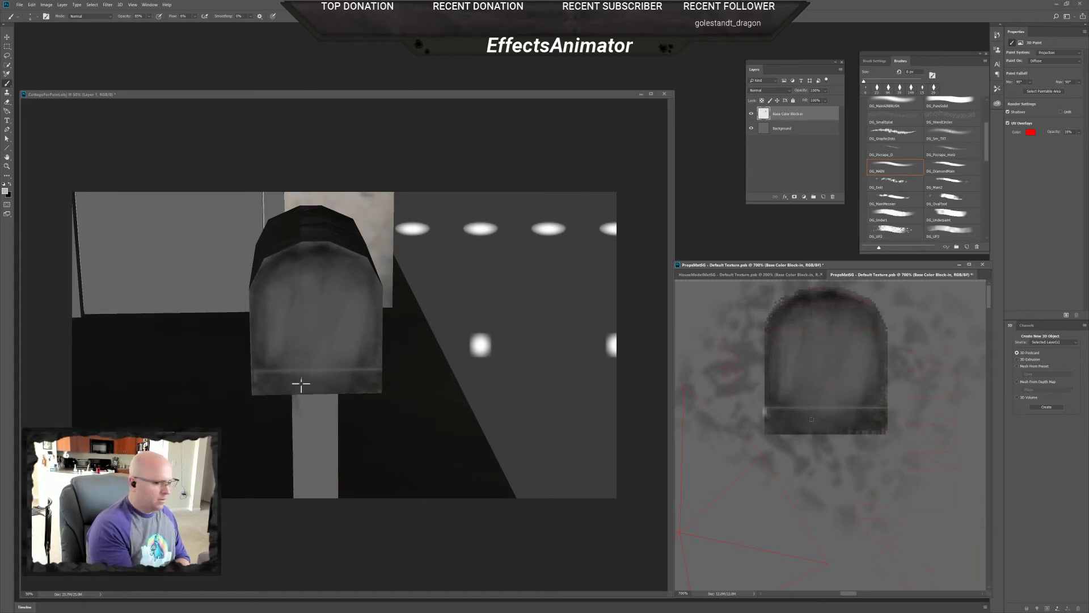
pyautogui.moveTo(257, 373)
pyautogui.mouseDown()
pyautogui.moveTo(350, 369)
pyautogui.moveTo(282, 375)
pyautogui.moveTo(335, 375)
pyautogui.mouseUp()
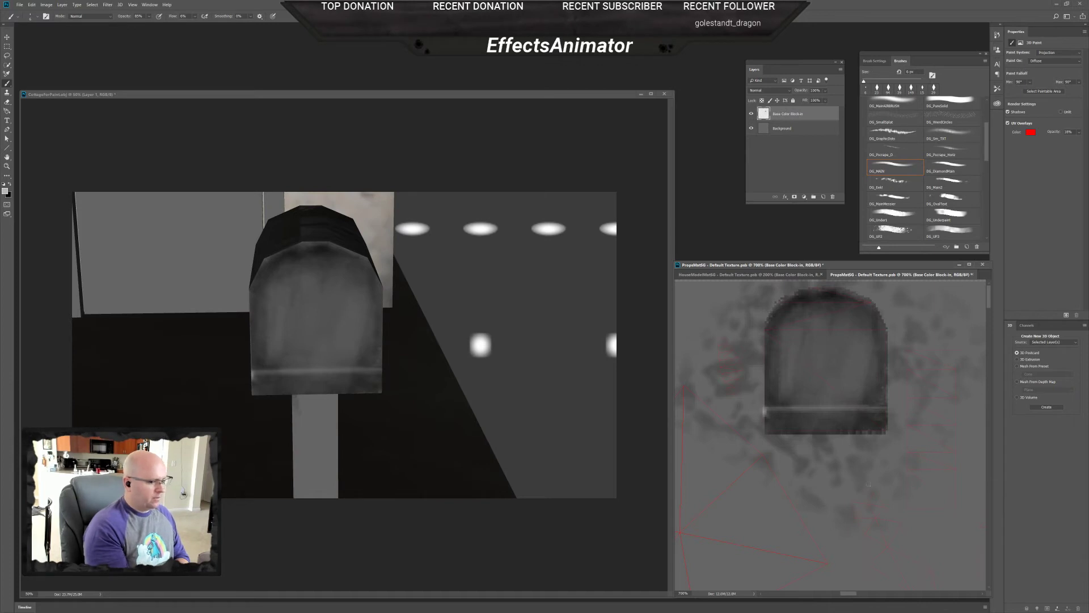
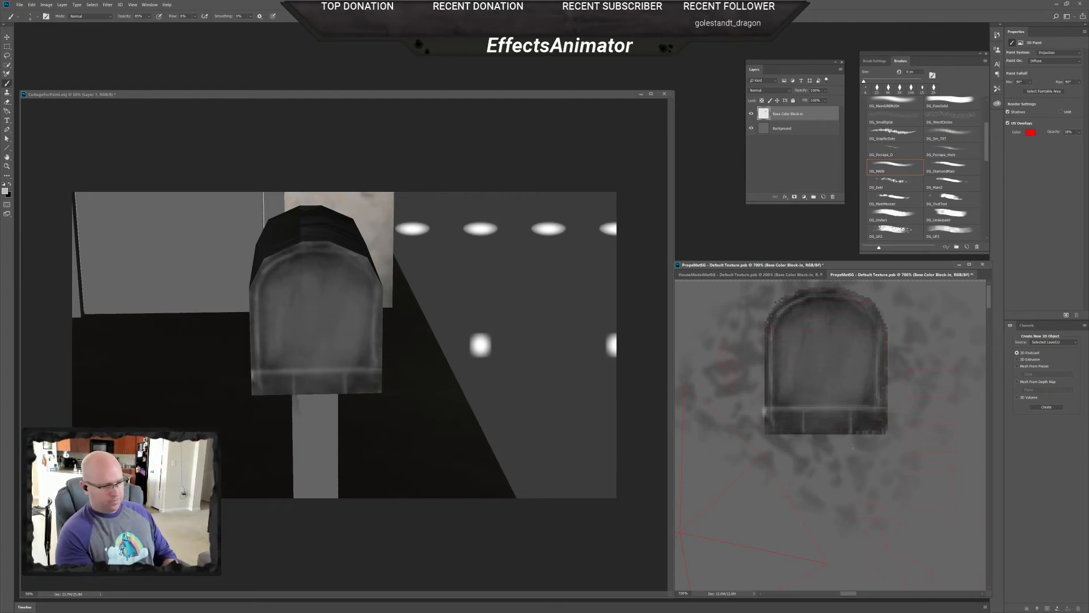
# - Sample a dark tone from the mailbox, enlarge the brush and darken the lower band of the end face
pyautogui.keyDown('alt'); pyautogui.click(785, 422); pyautogui.keyUp('alt')
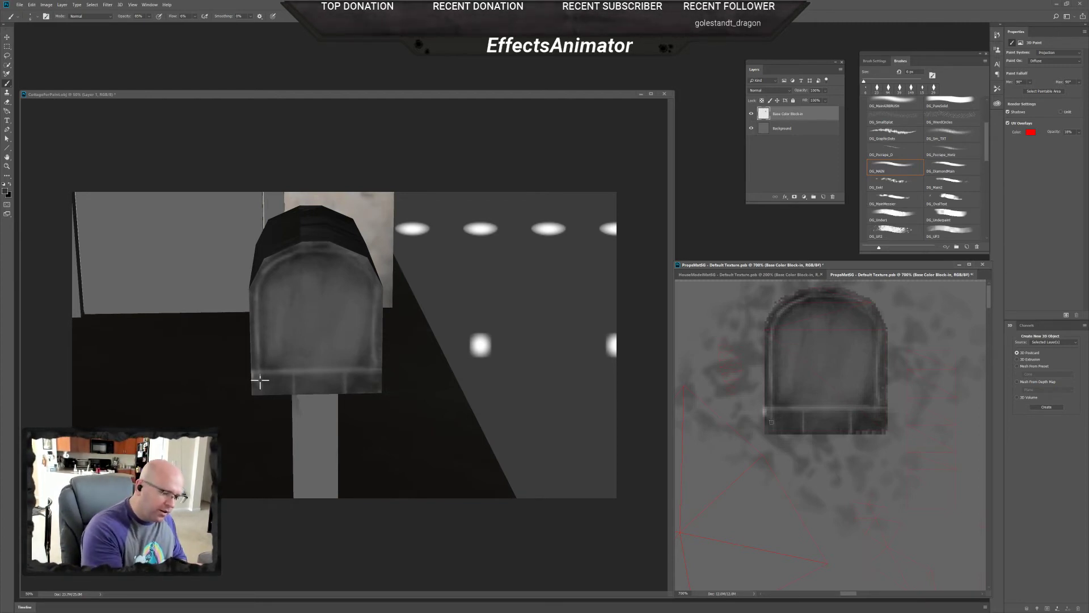
pyautogui.rightClick(784, 418)
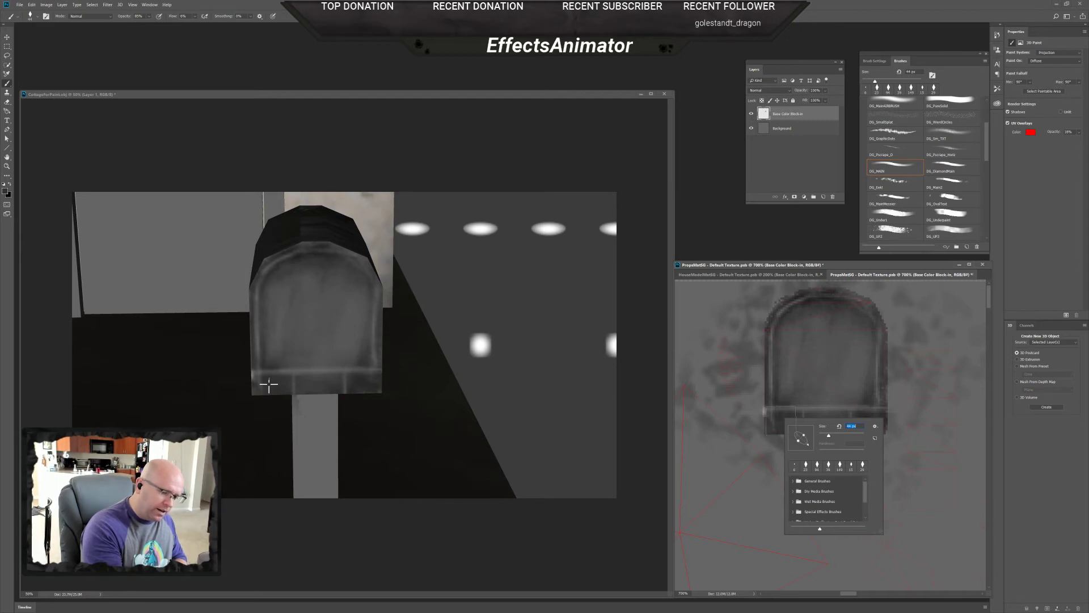
pyautogui.press('Escape')
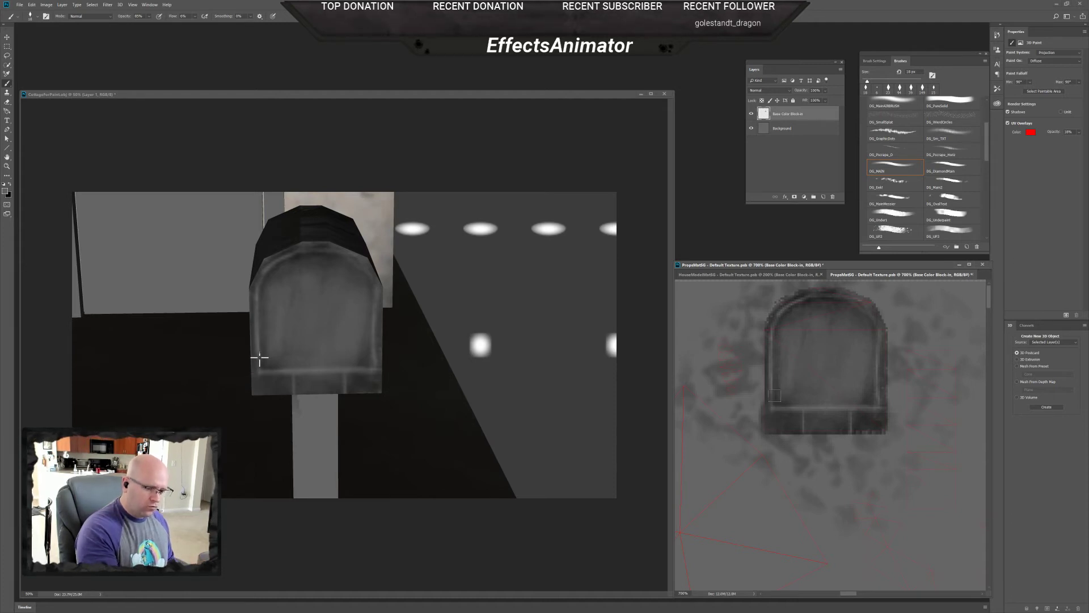
# - Pick white and brighten the highlights on the mailbox's arched rim and horizontal line
pyautogui.click(4, 189)
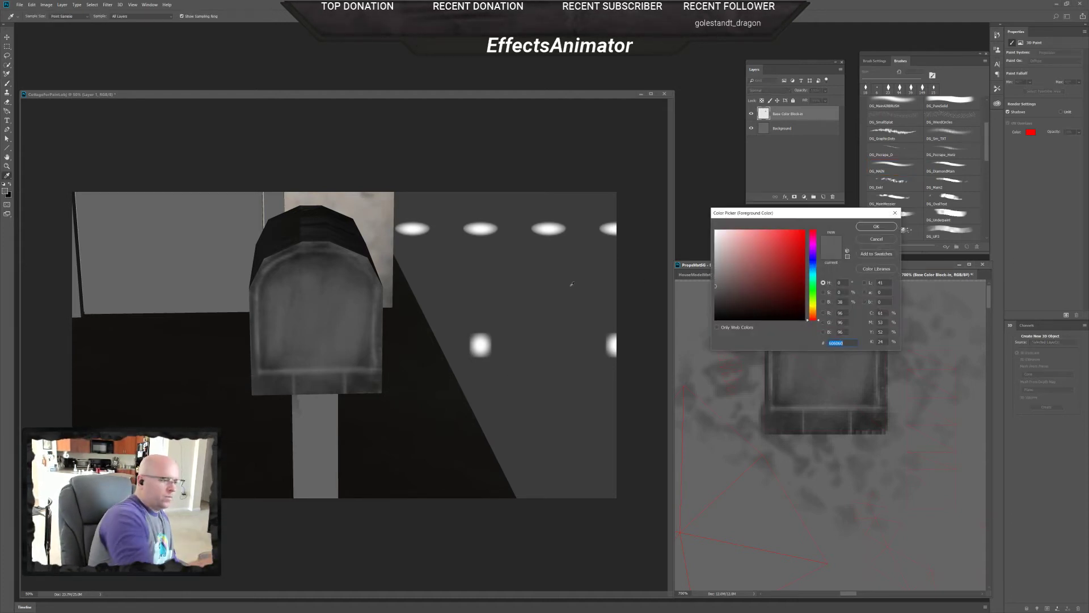
pyautogui.moveTo(719, 233); pyautogui.dragTo(708, 216)
pyautogui.click(880, 228)
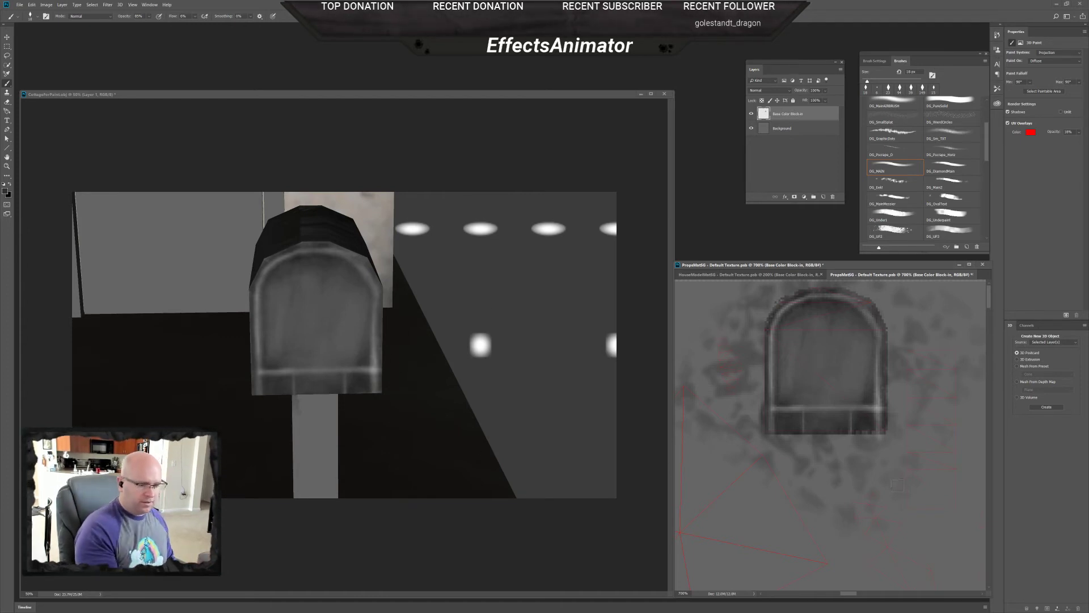
# - Set the painting color to black (000000) and deepen the shadows beside the mailbox's highlighted rim
pyautogui.click(5, 190)
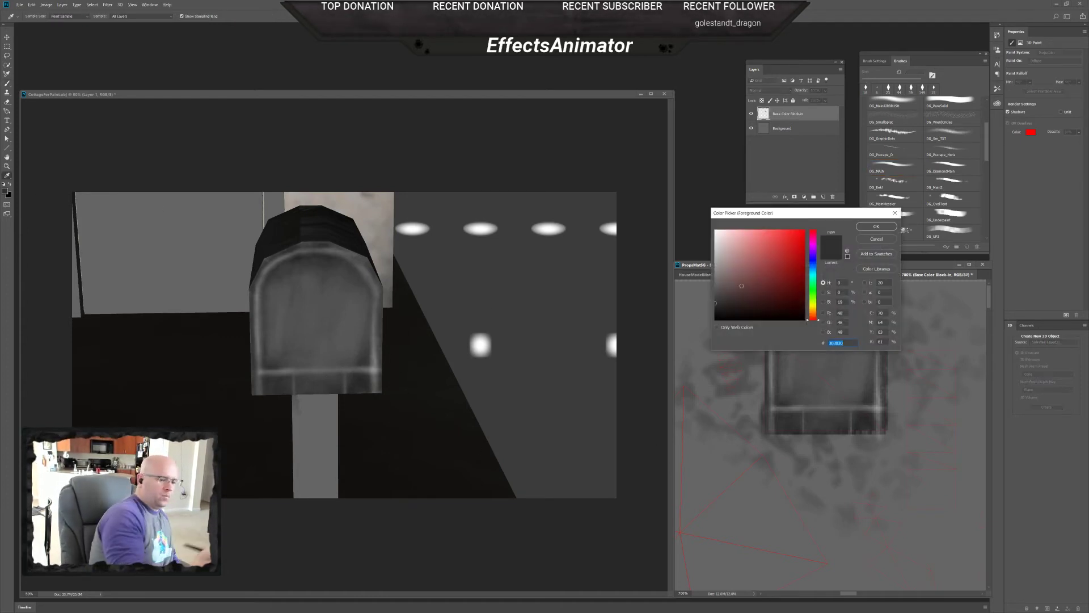
pyautogui.write('000000')
pyautogui.click(877, 227)
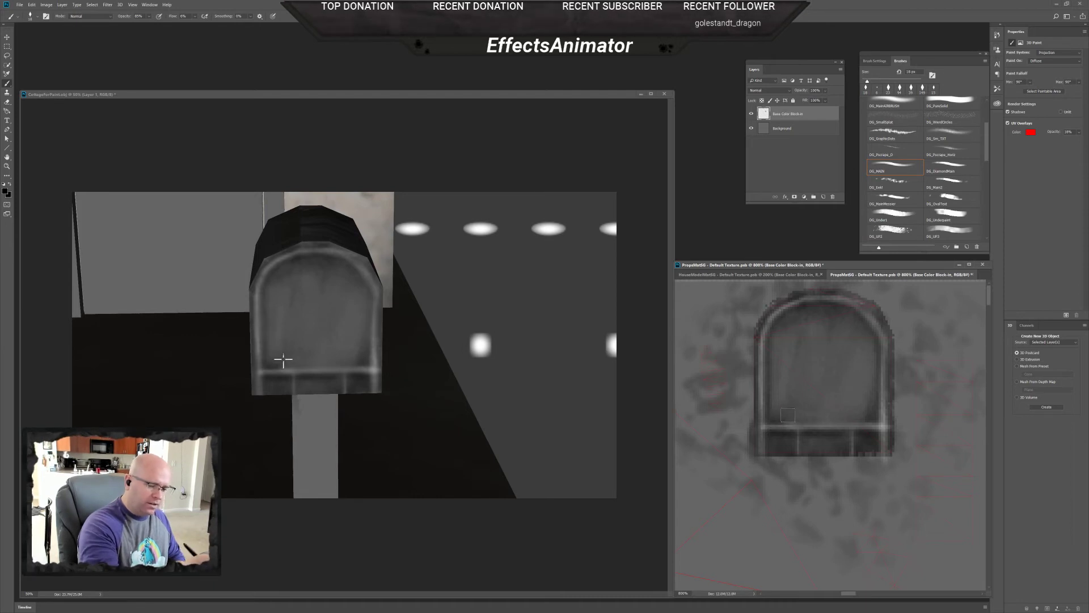
# - Examine the painted mailbox end face on the props texture and in a wider view of the cottage model
pyautogui.scroll(-5, 858, 442)
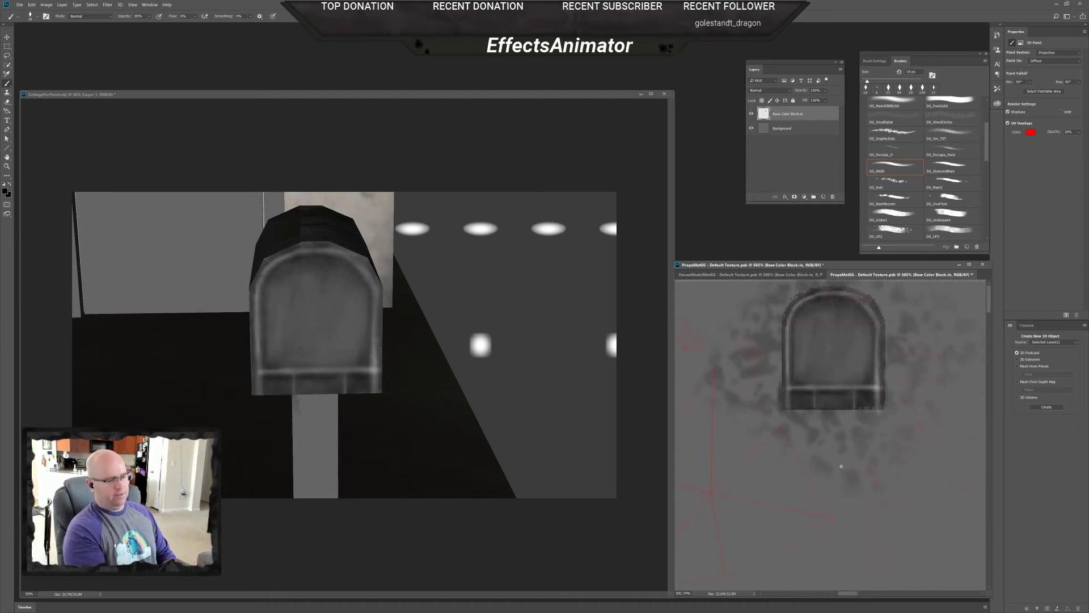
pyautogui.moveTo(851, 456); pyautogui.dragTo(865, 517)
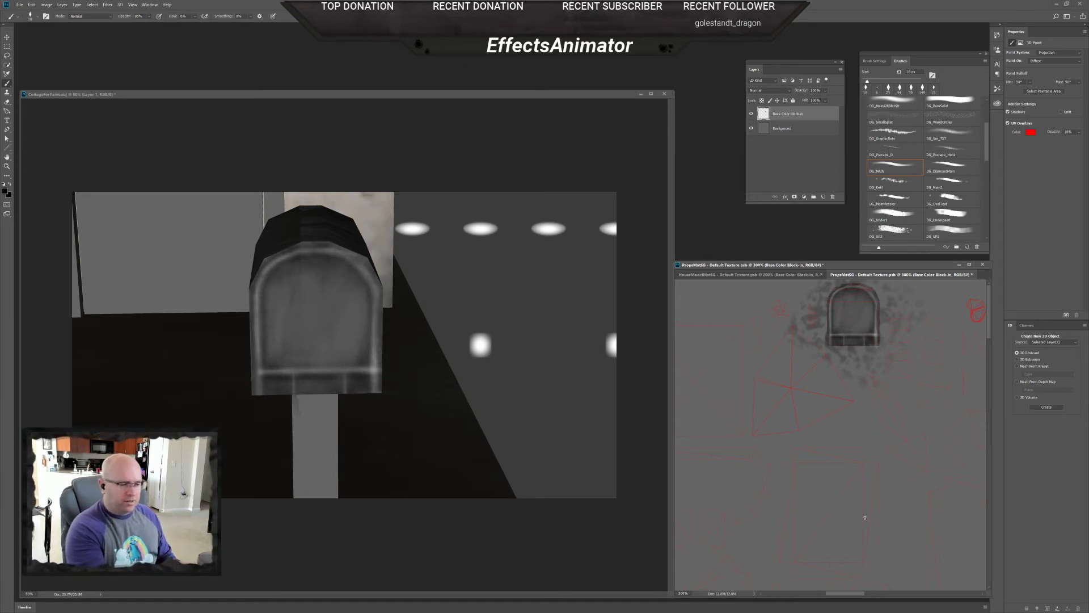
pyautogui.scroll(3, 882, 355)
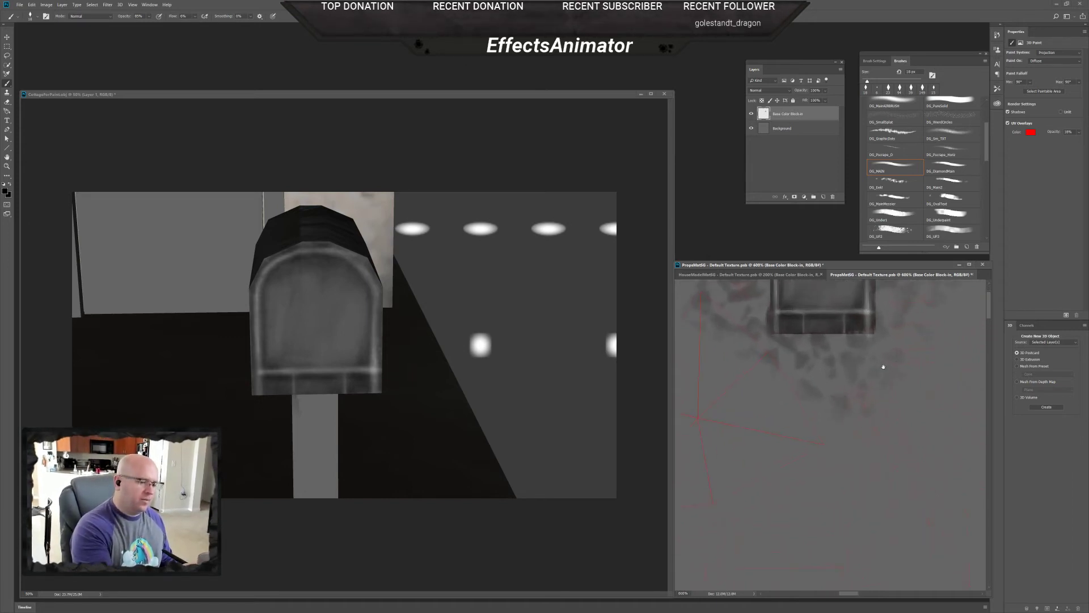
pyautogui.scroll(2, 879, 369)
pyautogui.scroll(2, 901, 449)
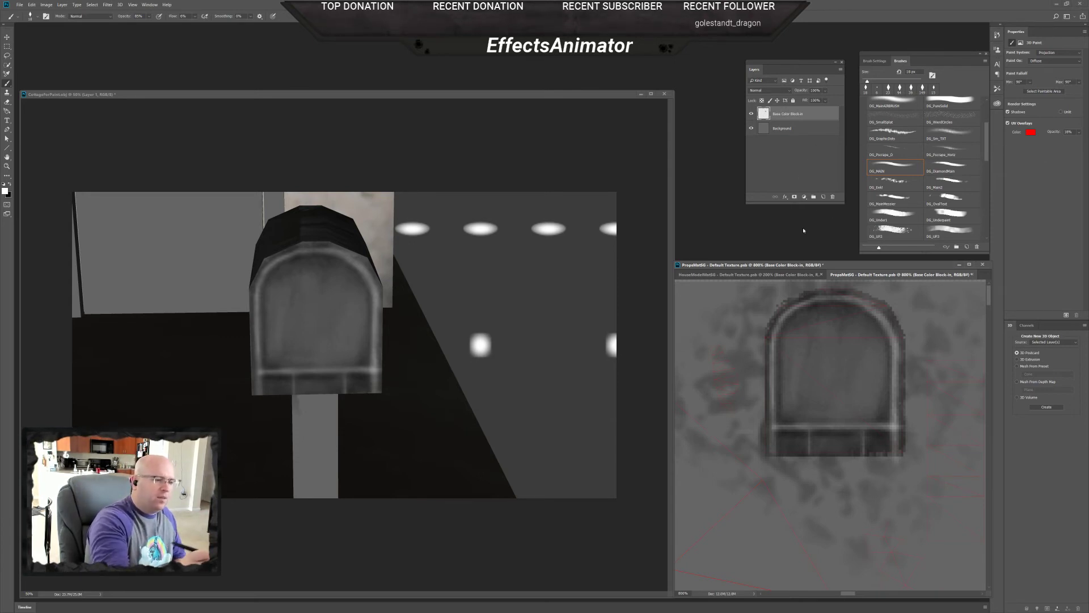
pyautogui.click(618, 152)
pyautogui.moveTo(646, 109)
pyautogui.mouseDown()
pyautogui.moveTo(619, 111)
pyautogui.moveTo(662, 74)
pyautogui.moveTo(650, 108)
pyautogui.moveTo(681, 108)
pyautogui.moveTo(642, 108)
pyautogui.moveTo(662, 100)
pyautogui.moveTo(624, 113)
pyautogui.moveTo(627, 129)
pyautogui.moveTo(656, 107)
pyautogui.mouseUp()
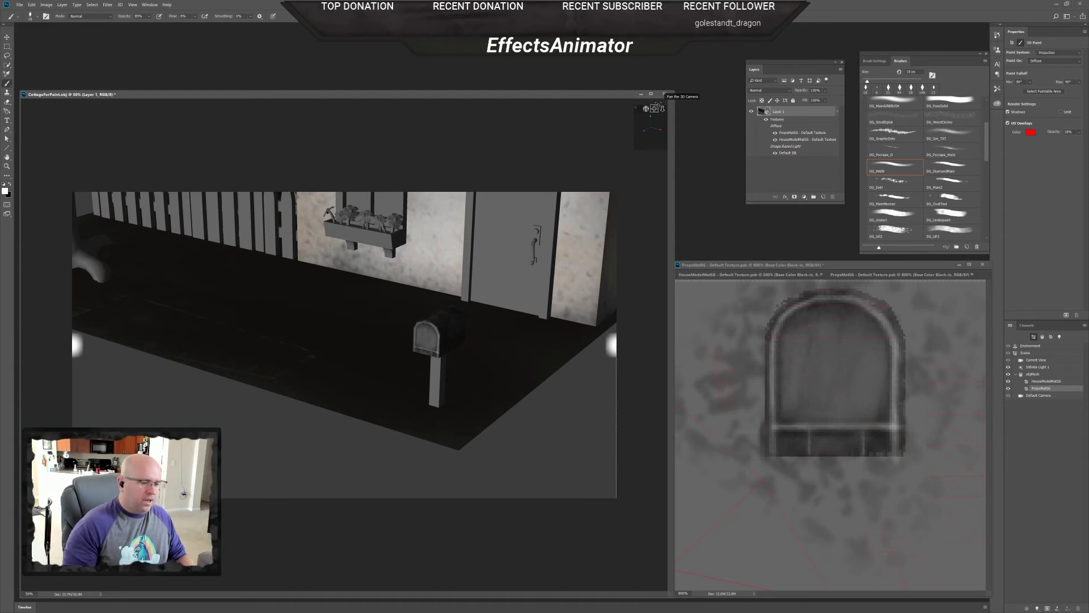
pyautogui.click(844, 475)
pyautogui.scroll(-6, 849, 468)
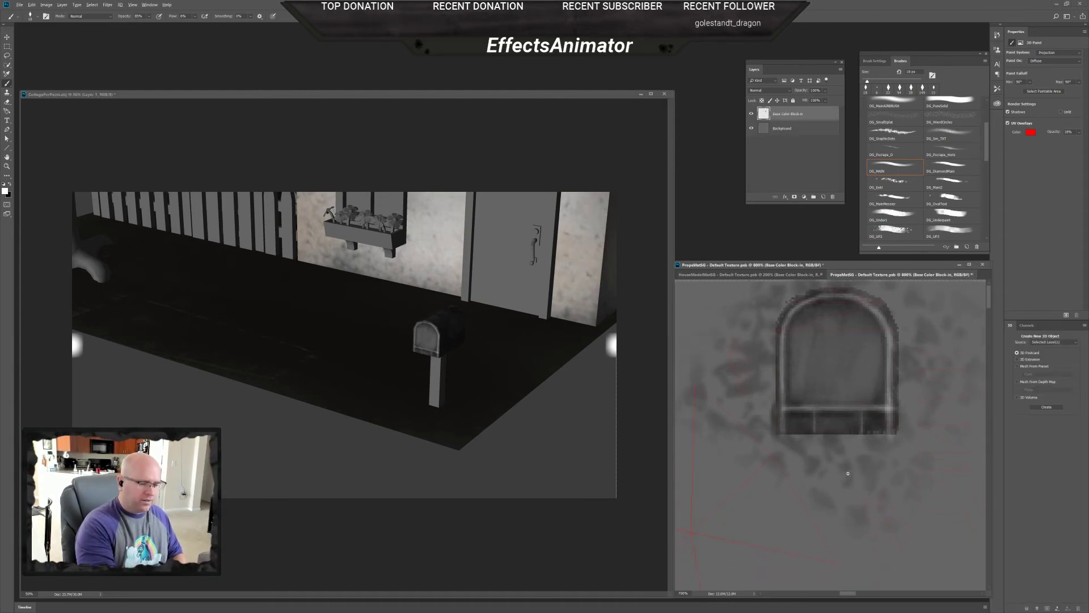
# - Select the scene's Infinite Light and realign it to the current view of the mailbox
pyautogui.scroll(-3, 848, 474)
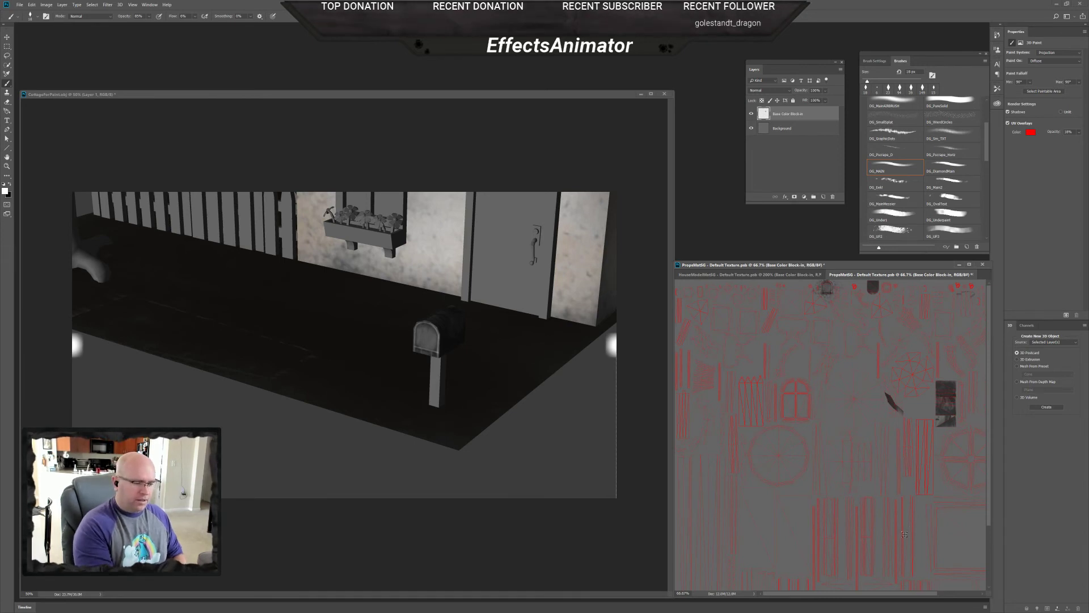
pyautogui.click(517, 331)
pyautogui.moveTo(645, 109)
pyautogui.mouseDown()
pyautogui.moveTo(661, 135)
pyautogui.moveTo(647, 99)
pyautogui.mouseUp()
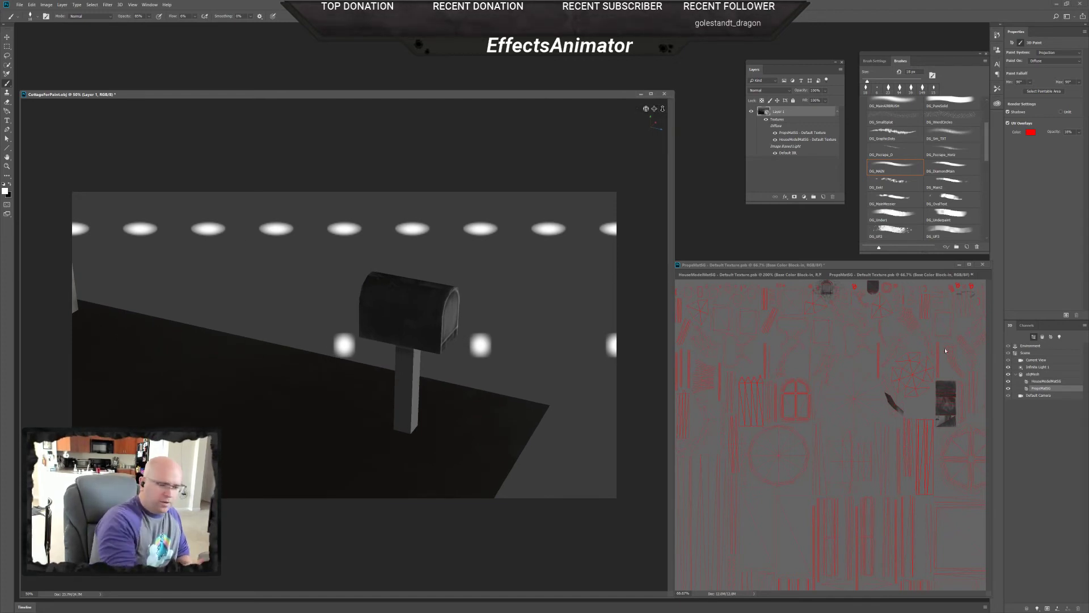
pyautogui.click(1045, 368)
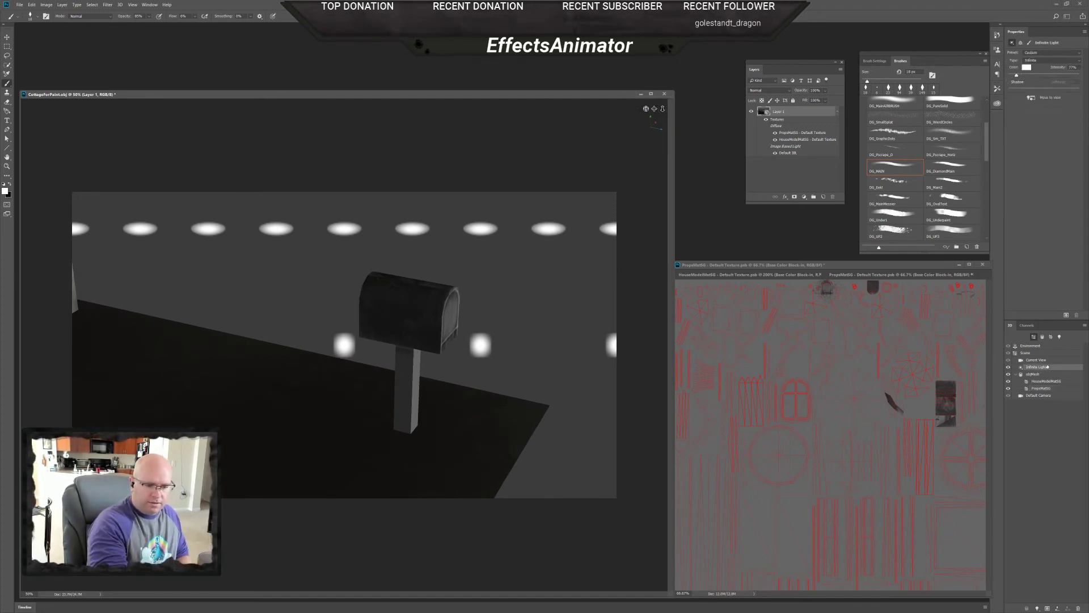
pyautogui.click(1033, 97)
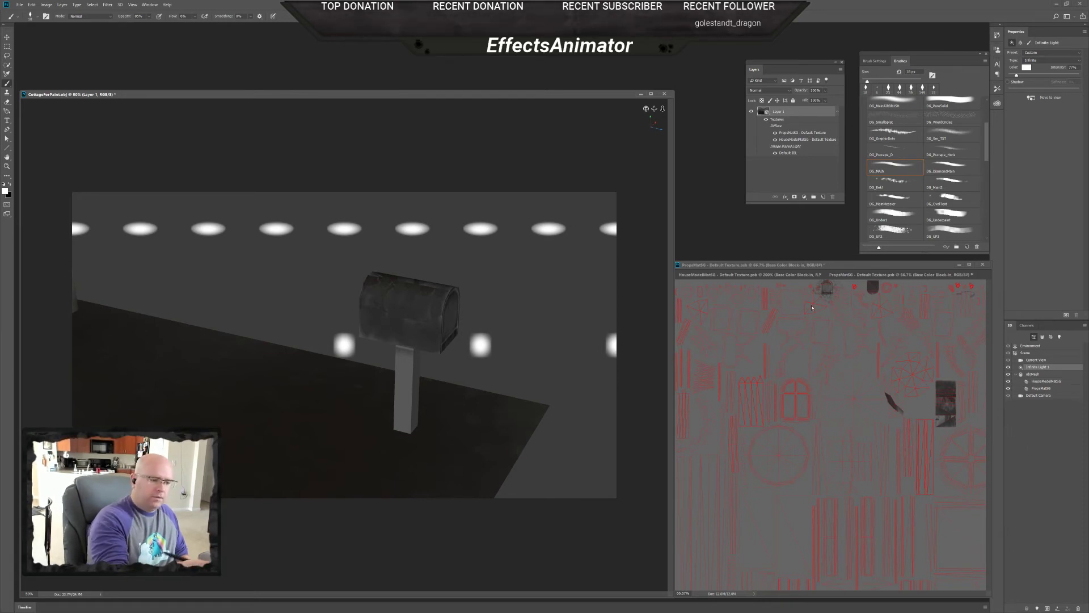
# - Enlarge the brush and paint light streaks on the mailbox's underside beside the post
pyautogui.moveTo(646, 108)
pyautogui.mouseDown()
pyautogui.moveTo(651, 93)
pyautogui.moveTo(655, 112)
pyautogui.moveTo(663, 107)
pyautogui.moveTo(645, 106)
pyautogui.moveTo(661, 118)
pyautogui.moveTo(647, 108)
pyautogui.mouseUp()
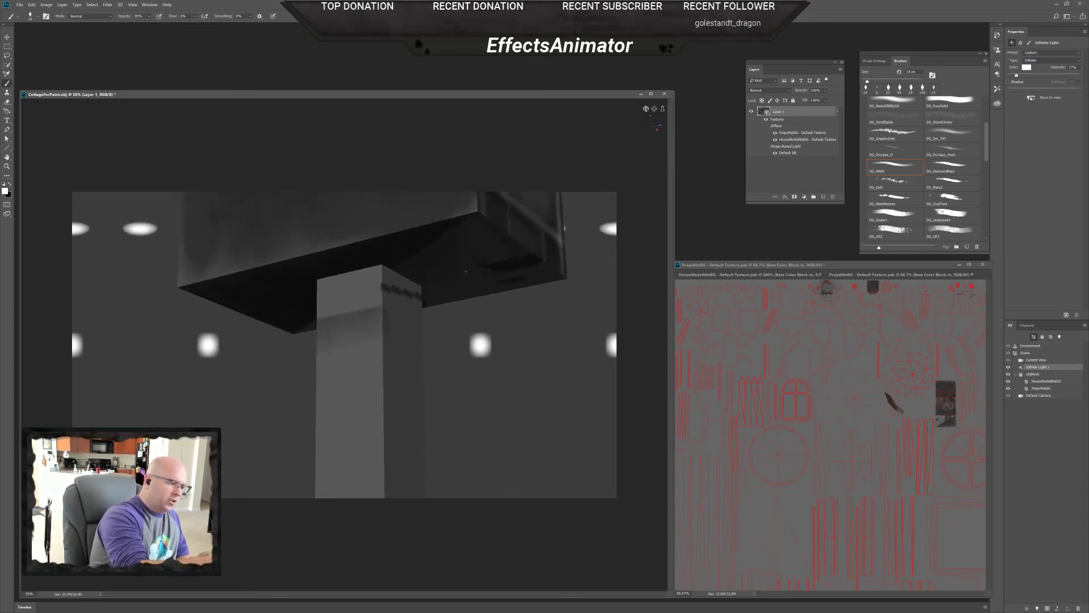
pyautogui.rightClick(467, 270)
pyautogui.moveTo(517, 289); pyautogui.dragTo(520, 288)
pyautogui.click(542, 288)
pyautogui.moveTo(503, 246)
pyautogui.mouseDown()
pyautogui.moveTo(464, 232)
pyautogui.moveTo(512, 247)
pyautogui.moveTo(493, 266)
pyautogui.moveTo(417, 267)
pyautogui.moveTo(494, 286)
pyautogui.moveTo(502, 277)
pyautogui.moveTo(431, 240)
pyautogui.moveTo(499, 269)
pyautogui.mouseUp()
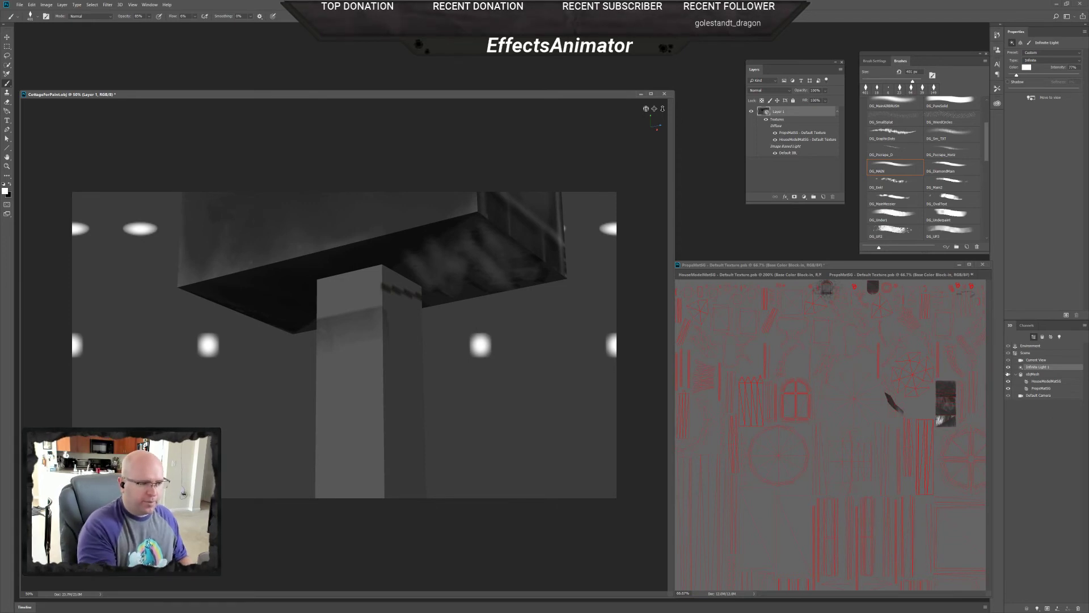
# - Compare the house and props texture documents and examine the house material's diffuse texture options
pyautogui.click(886, 265)
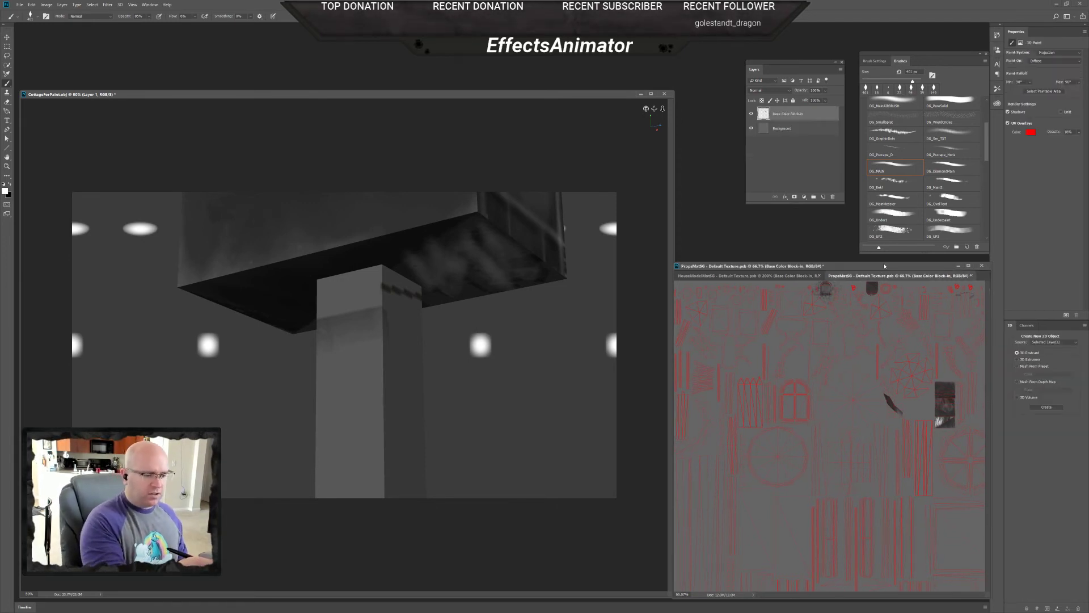
pyautogui.click(788, 275)
pyautogui.click(864, 274)
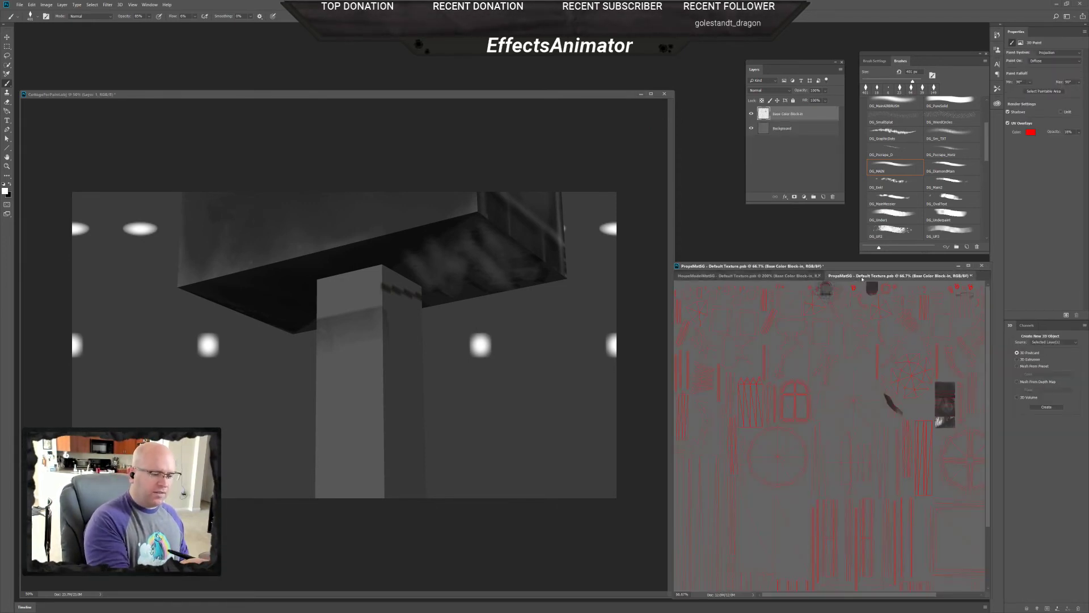
pyautogui.click(796, 276)
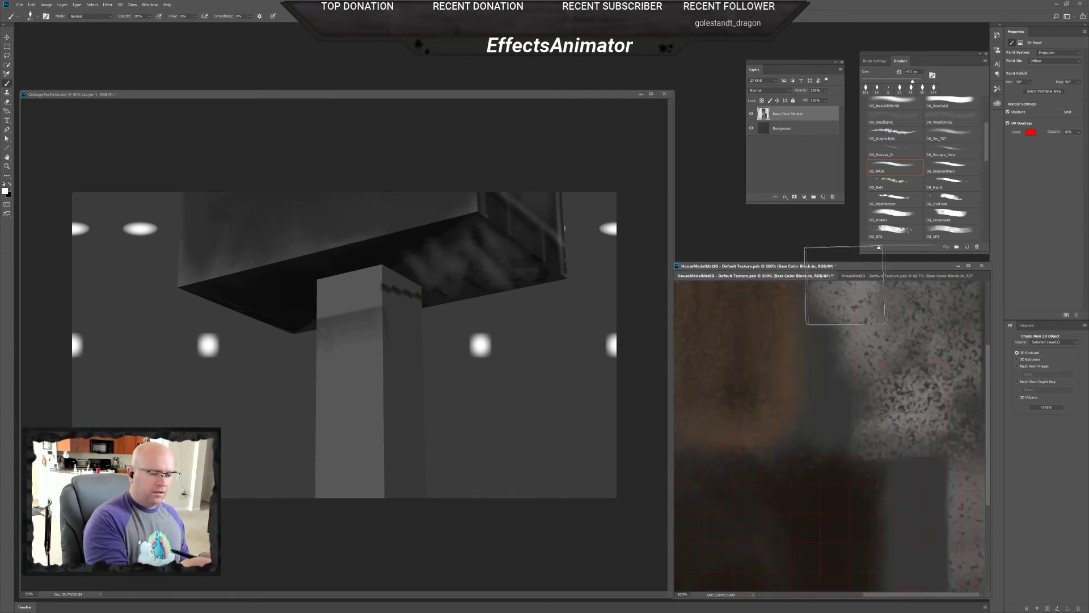
pyautogui.click(897, 276)
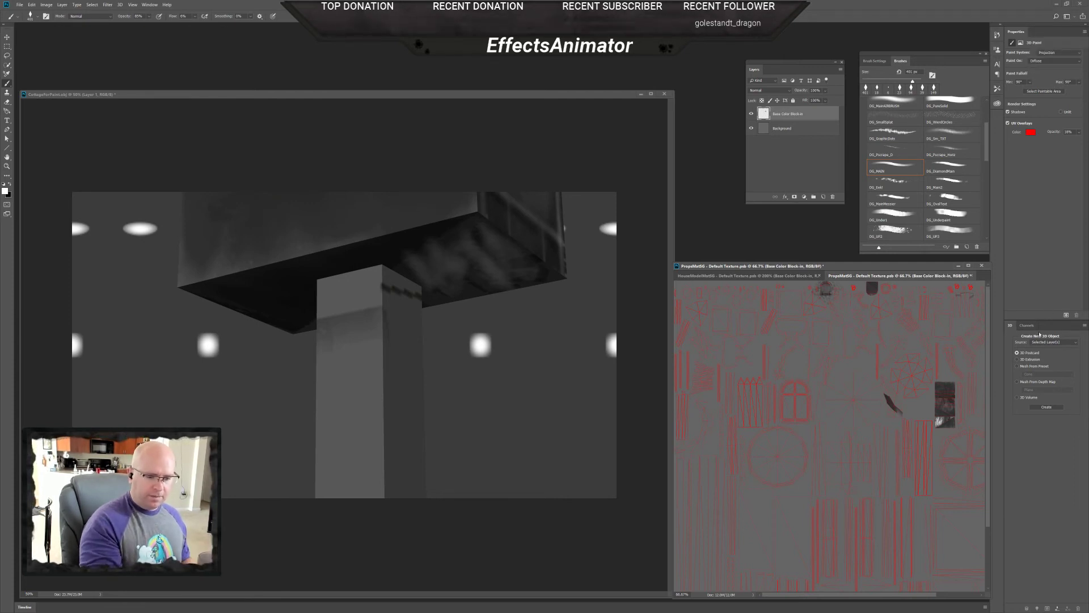
pyautogui.click(600, 141)
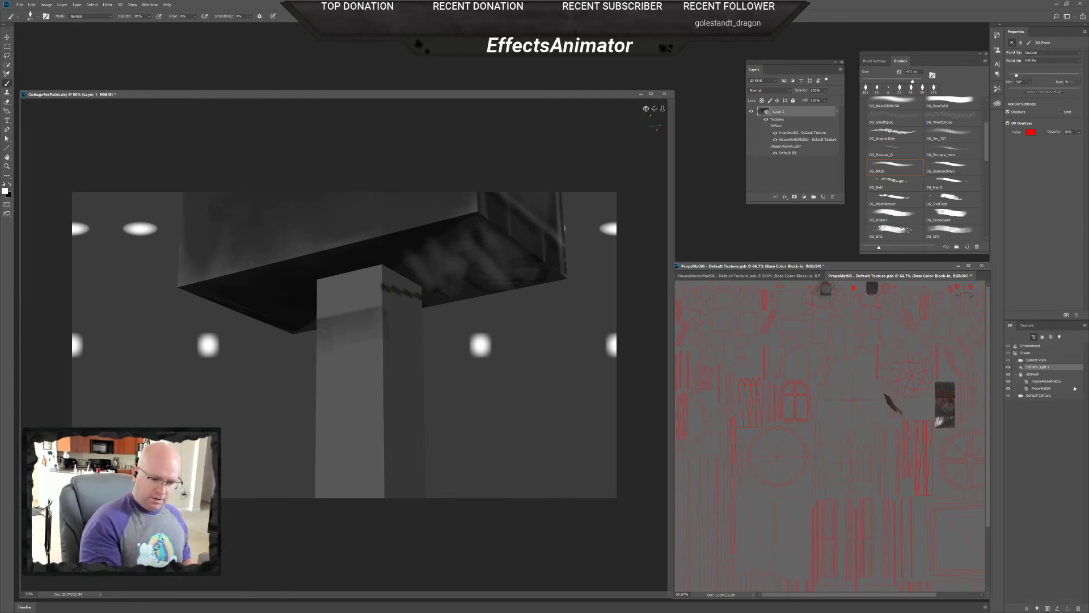
pyautogui.click(1046, 381)
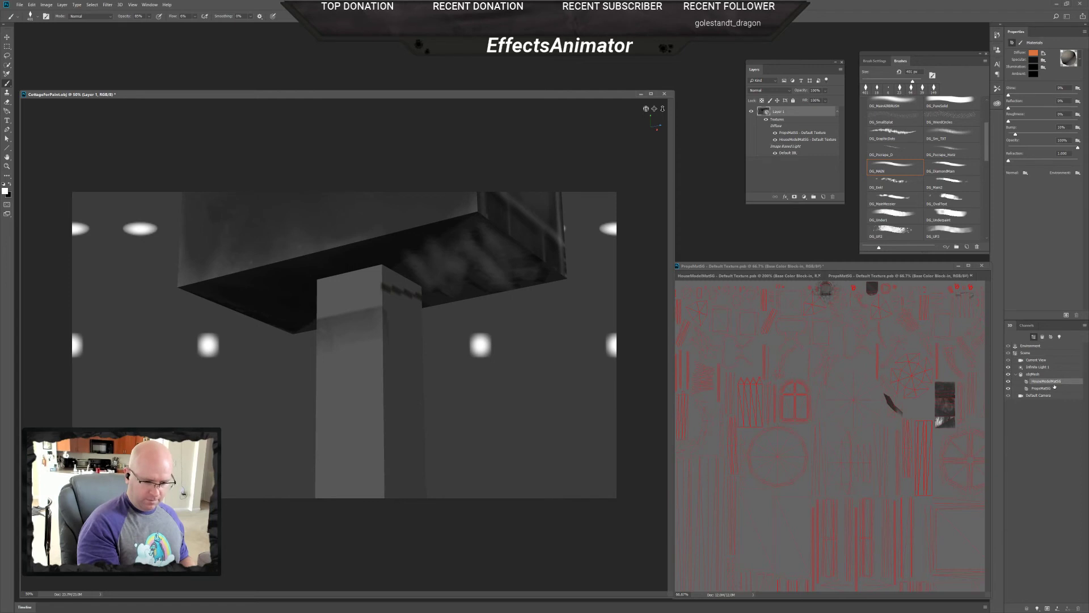
pyautogui.click(1043, 53)
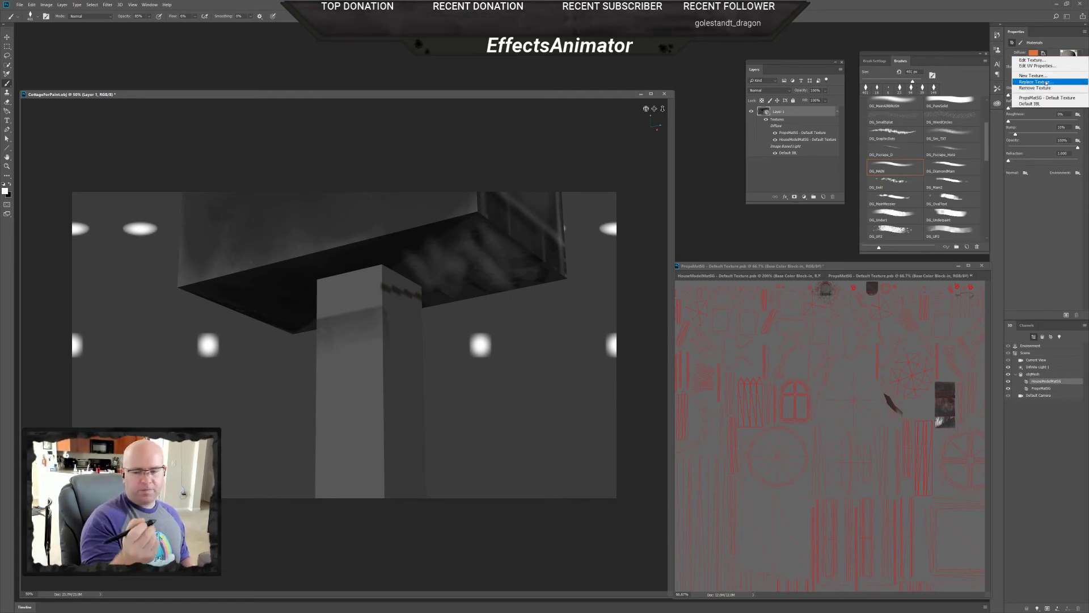
pyautogui.click(1046, 83)
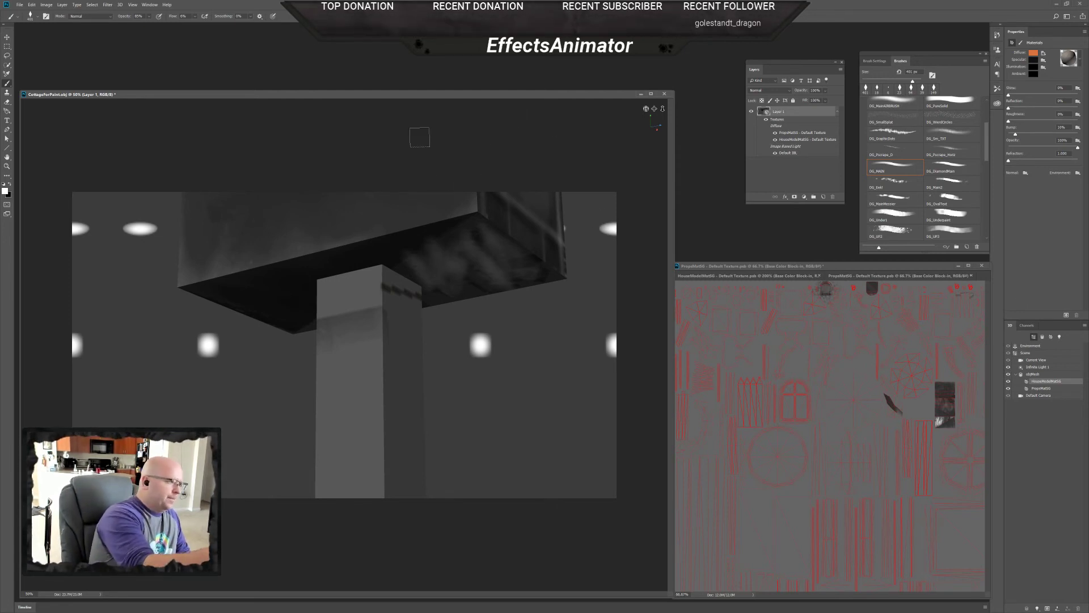
# - Paint white streaks across the rest of the mailbox's underside, up to its lower side edge
pyautogui.moveTo(647, 109); pyautogui.dragTo(662, 105)
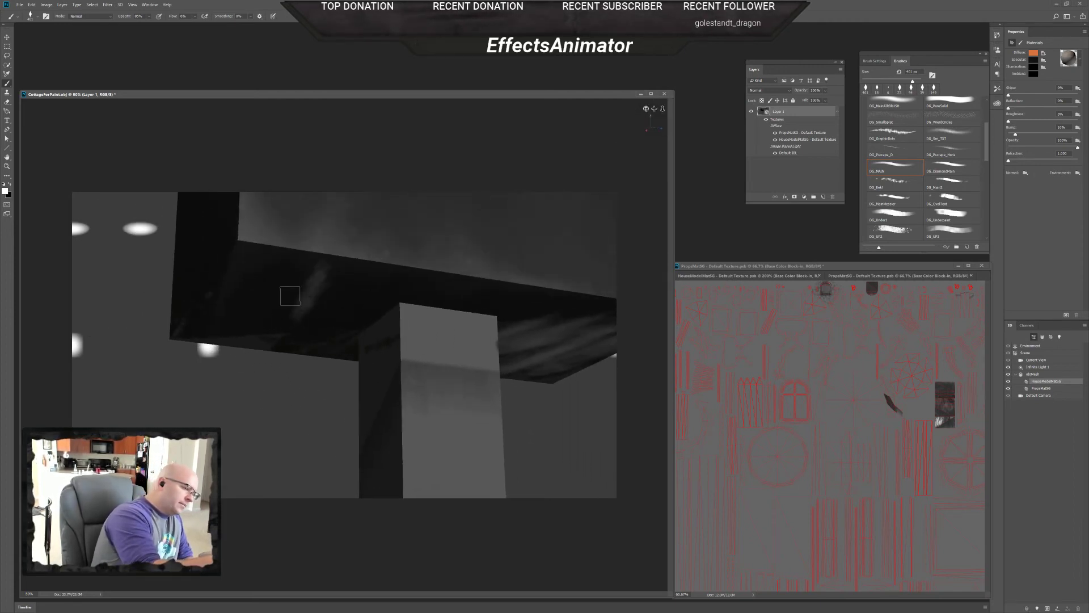
pyautogui.moveTo(251, 249)
pyautogui.mouseDown()
pyautogui.moveTo(317, 286)
pyautogui.moveTo(337, 341)
pyautogui.moveTo(408, 268)
pyautogui.moveTo(455, 252)
pyautogui.moveTo(466, 270)
pyautogui.moveTo(460, 295)
pyautogui.moveTo(536, 311)
pyautogui.mouseUp()
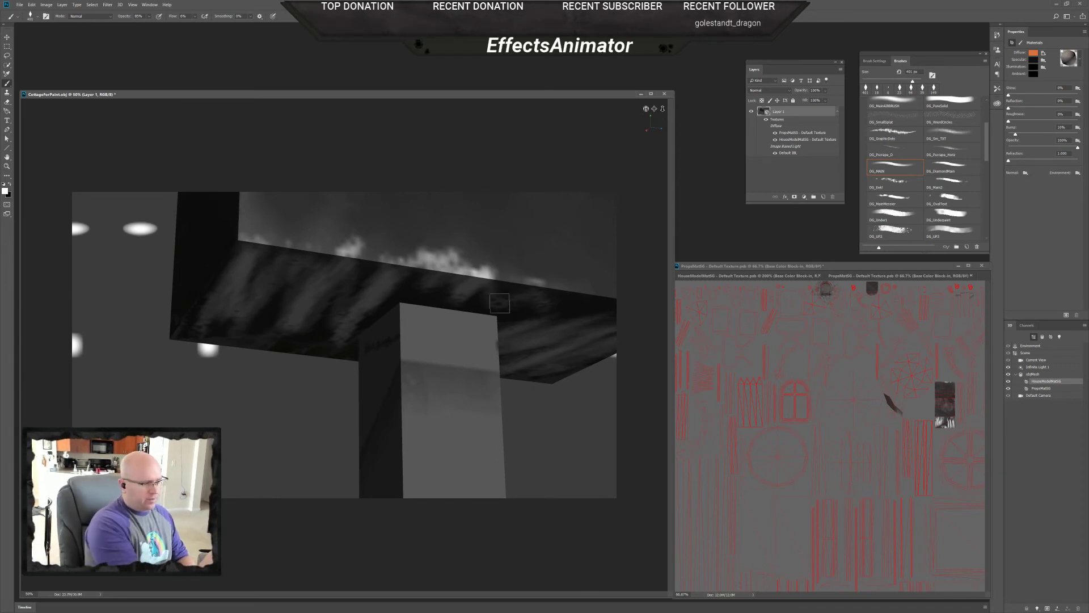
pyautogui.moveTo(551, 294); pyautogui.dragTo(585, 307)
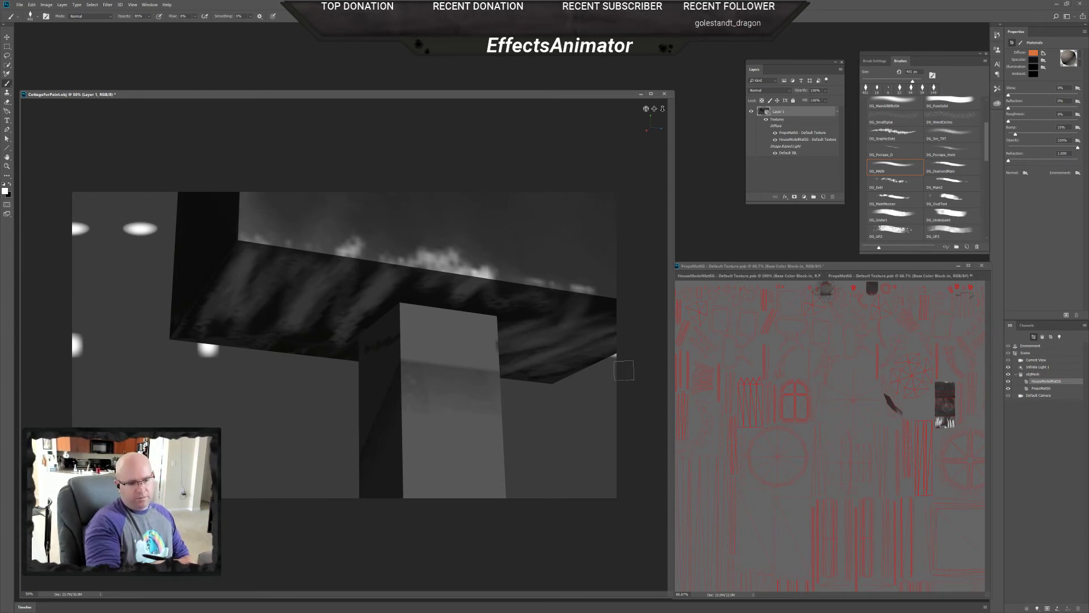
# - Shrink the brush and fill in more white streaks on the mailbox's underside section in the props texture
pyautogui.click(924, 434)
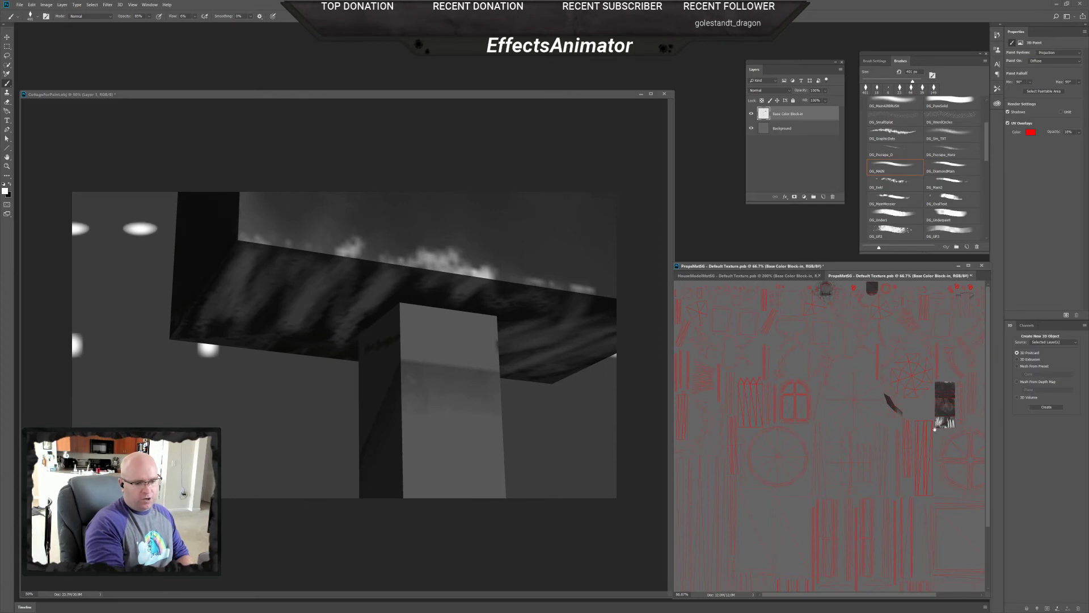
pyautogui.scroll(1, 943, 429)
pyautogui.scroll(2, 908, 465)
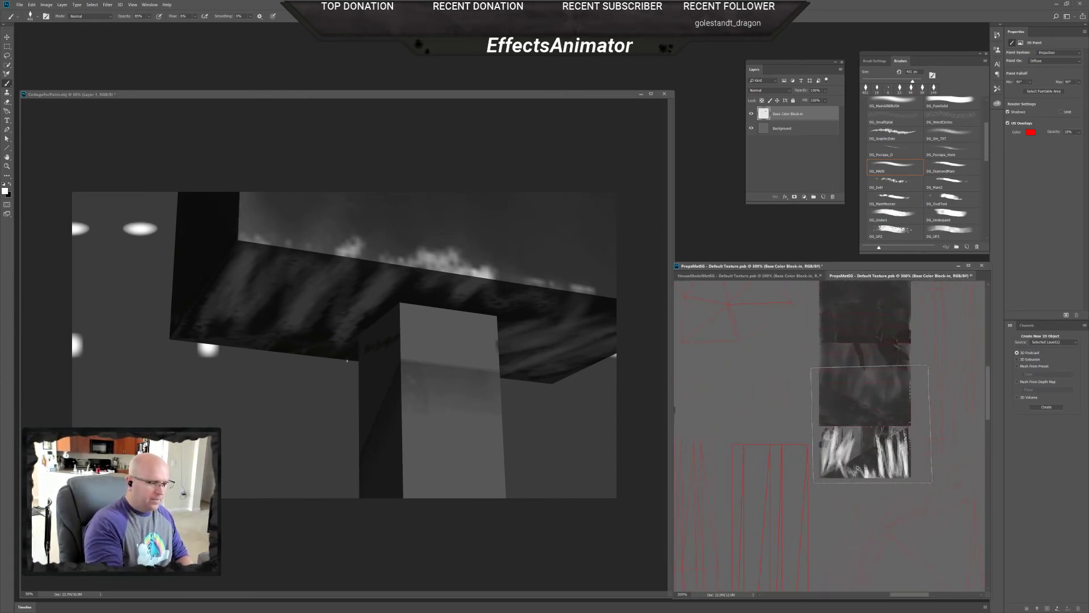
pyautogui.rightClick(925, 452)
pyautogui.click(922, 443)
pyautogui.press('Return')
pyautogui.moveTo(352, 347)
pyautogui.mouseDown()
pyautogui.moveTo(258, 350)
pyautogui.moveTo(268, 308)
pyautogui.mouseUp()
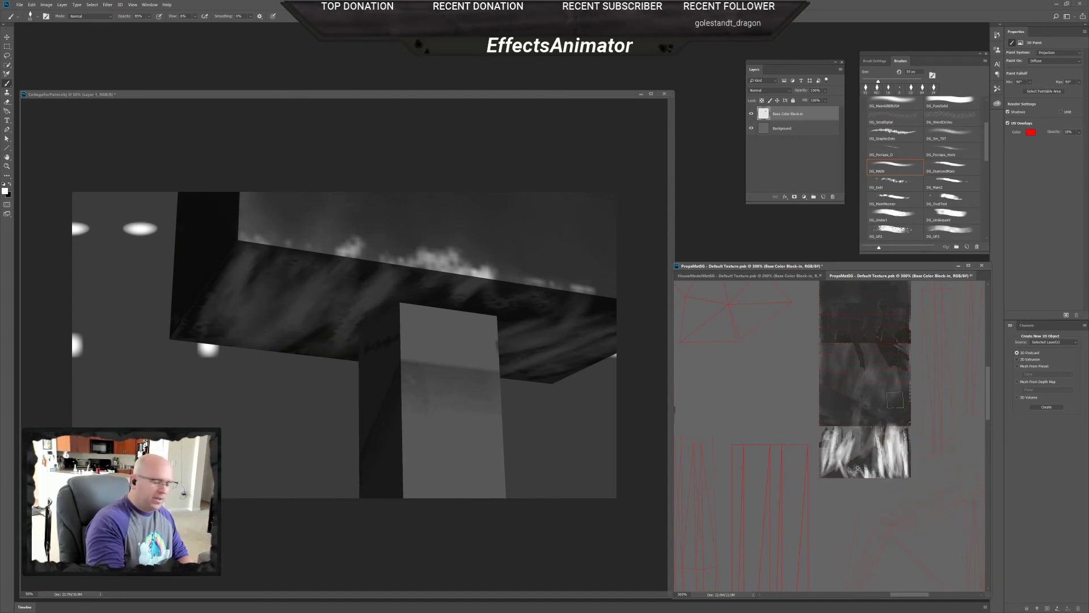
# - Sample a dark gray from the mailbox texture, enlarge the brush and tone down the white streaks on the underside section
pyautogui.moveTo(905, 419); pyautogui.dragTo(904, 459)
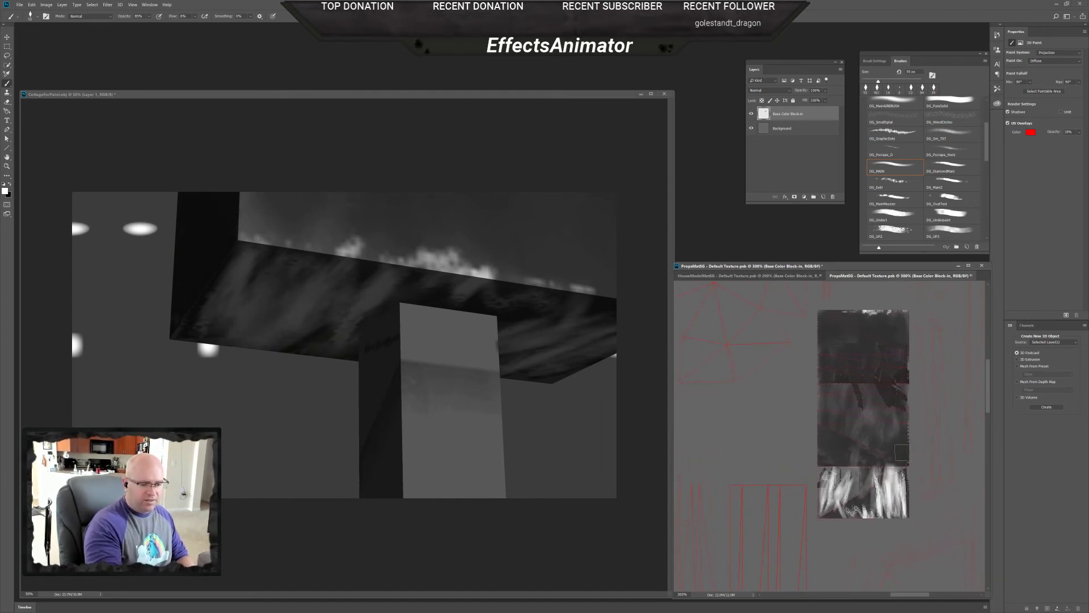
pyautogui.keyDown('alt'); pyautogui.click(876, 429); pyautogui.keyUp('alt')
pyautogui.moveTo(842, 483)
pyautogui.mouseDown()
pyautogui.moveTo(839, 495)
pyautogui.moveTo(832, 481)
pyautogui.moveTo(841, 500)
pyautogui.mouseUp()
pyautogui.moveTo(876, 498)
pyautogui.mouseDown()
pyautogui.moveTo(886, 470)
pyautogui.moveTo(888, 499)
pyautogui.moveTo(943, 499)
pyautogui.mouseUp()
pyautogui.rightClick(883, 471)
pyautogui.moveTo(882, 476)
pyautogui.mouseDown()
pyautogui.moveTo(855, 520)
pyautogui.moveTo(832, 462)
pyautogui.moveTo(880, 497)
pyautogui.moveTo(889, 396)
pyautogui.moveTo(894, 417)
pyautogui.moveTo(863, 389)
pyautogui.moveTo(847, 413)
pyautogui.moveTo(839, 408)
pyautogui.moveTo(880, 341)
pyautogui.moveTo(876, 312)
pyautogui.moveTo(900, 320)
pyautogui.moveTo(888, 313)
pyautogui.moveTo(876, 369)
pyautogui.moveTo(902, 445)
pyautogui.moveTo(872, 519)
pyautogui.moveTo(843, 519)
pyautogui.moveTo(842, 450)
pyautogui.moveTo(892, 443)
pyautogui.mouseUp()
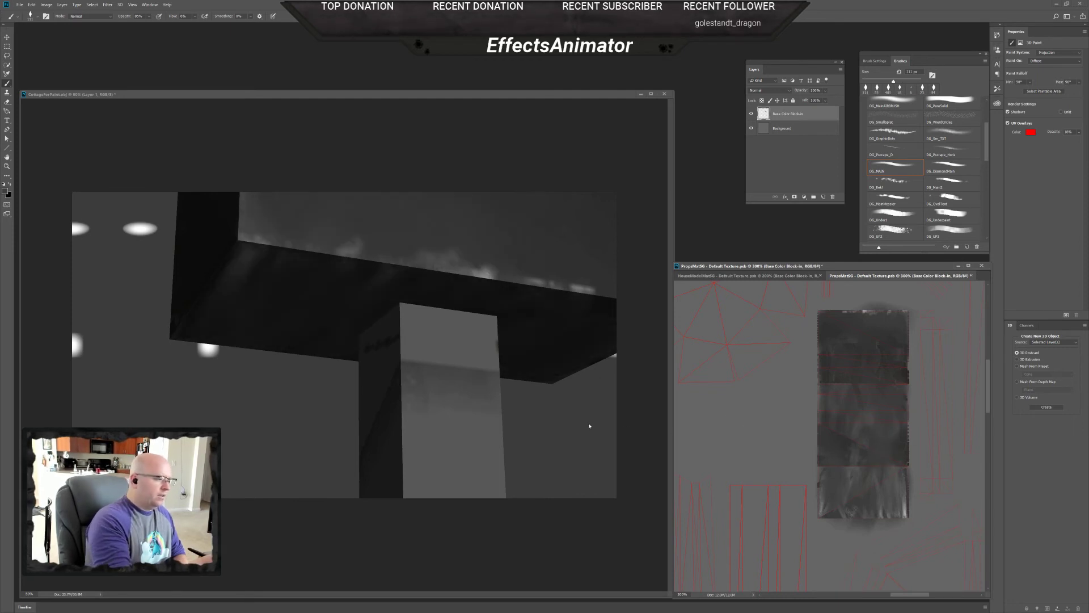
# - Check the underside on the model and darken the remaining light patches at the ends of the mailbox's texture strip
pyautogui.click(590, 169)
pyautogui.moveTo(646, 109); pyautogui.dragTo(661, 122)
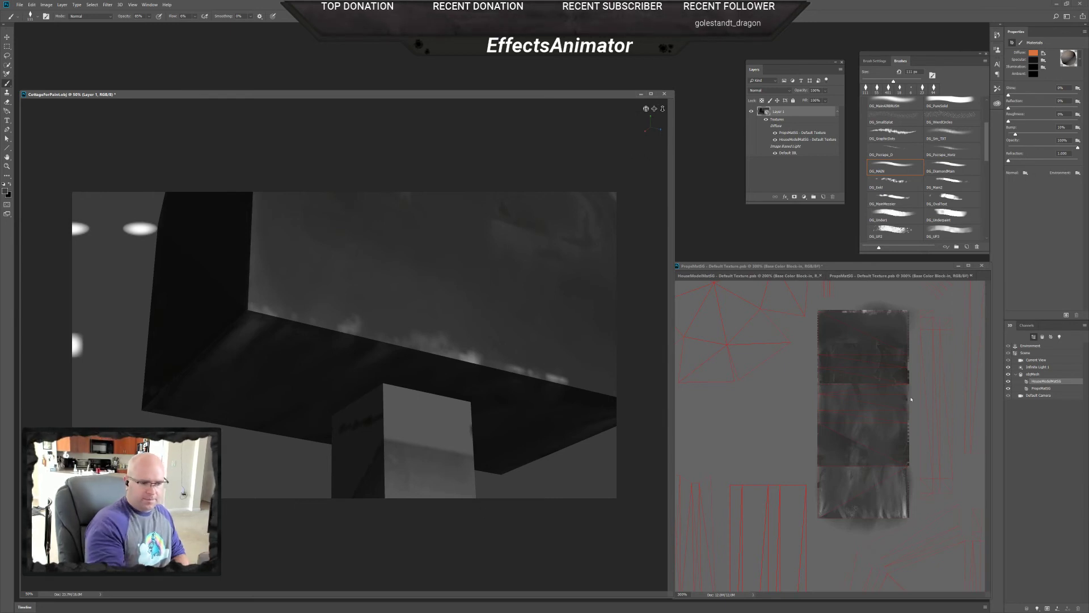
pyautogui.click(876, 328)
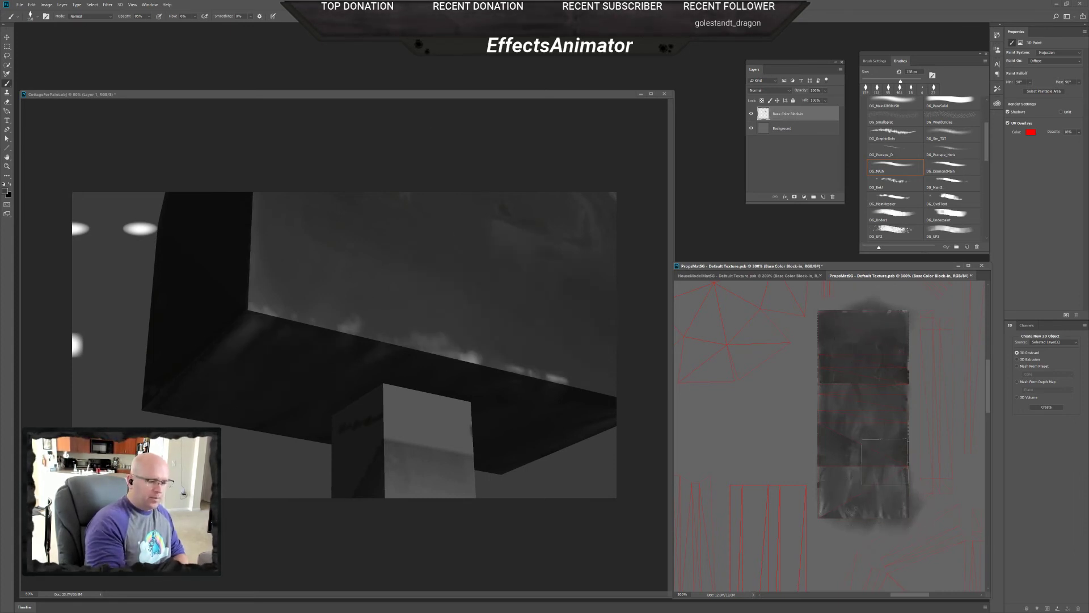
pyautogui.rightClick(329, 423)
pyautogui.click(827, 420)
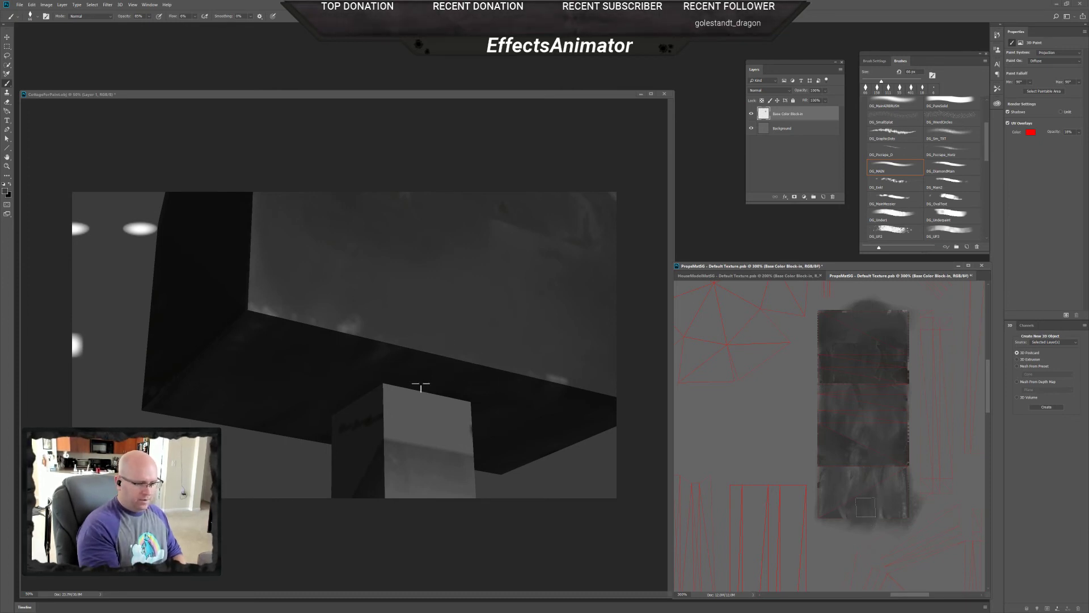
pyautogui.moveTo(907, 499)
pyautogui.mouseDown()
pyautogui.moveTo(888, 516)
pyautogui.moveTo(891, 506)
pyautogui.mouseUp()
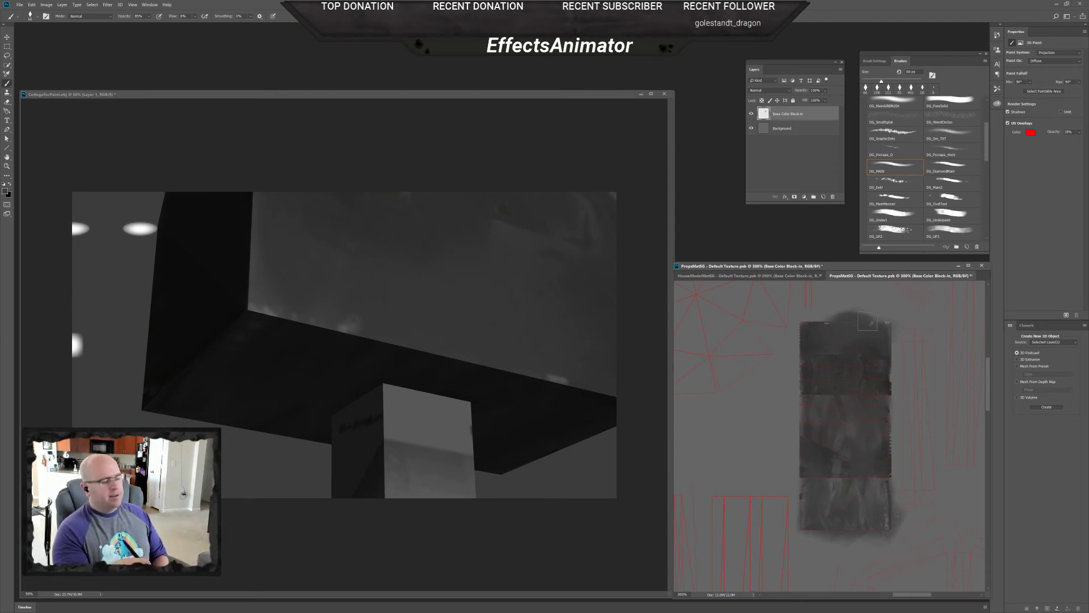
# - Enlarge the brush and paint over the leftover light spots along the mailbox's lower side edge on the model
pyautogui.click(629, 380)
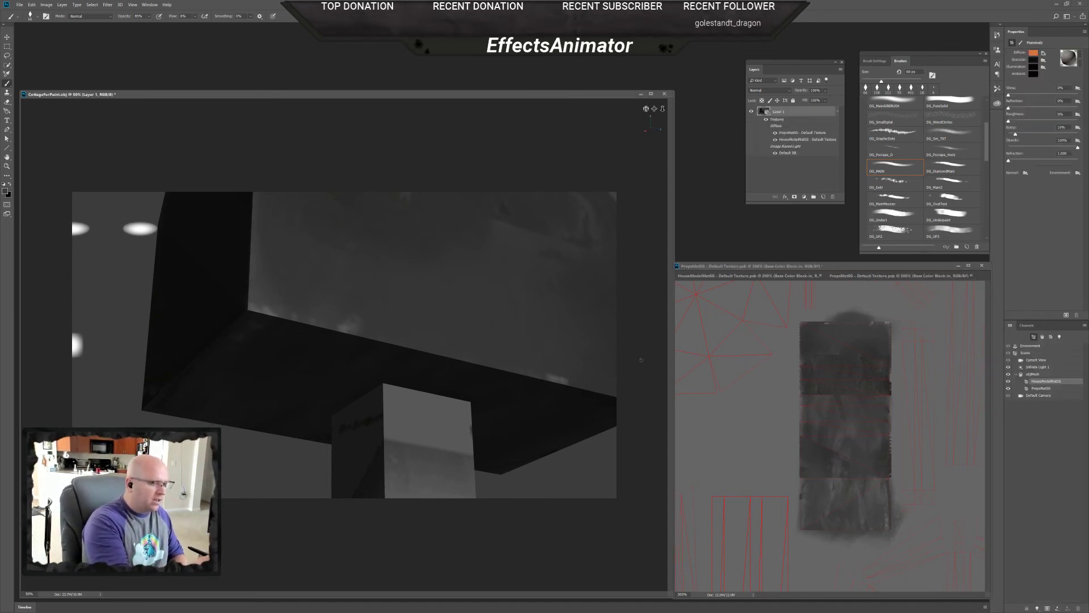
pyautogui.moveTo(646, 109)
pyautogui.mouseDown()
pyautogui.moveTo(657, 108)
pyautogui.moveTo(648, 112)
pyautogui.mouseUp()
pyautogui.rightClick(534, 310)
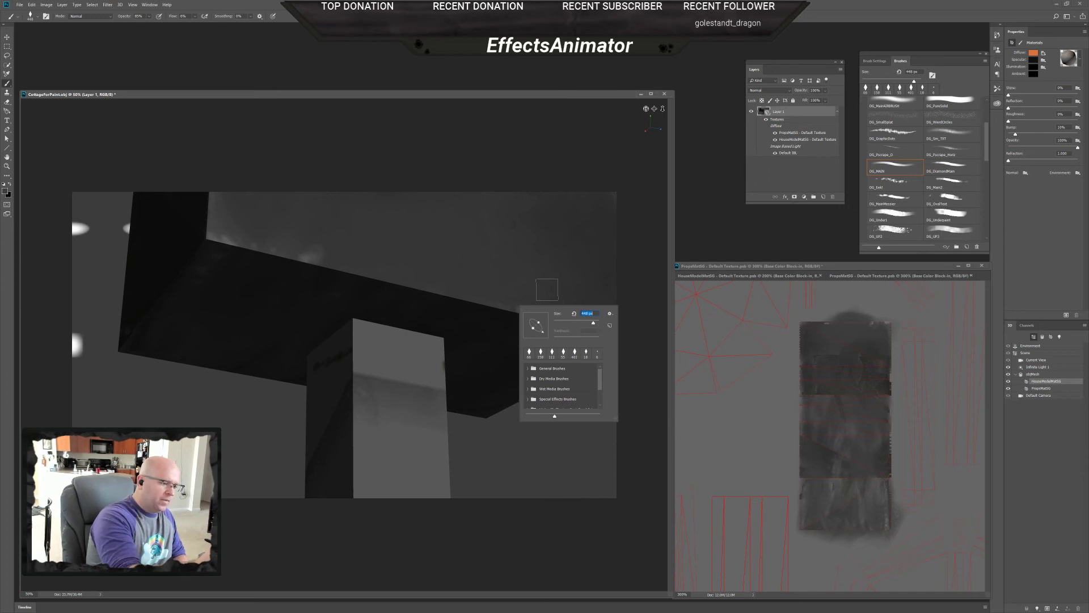
pyautogui.press('Escape')
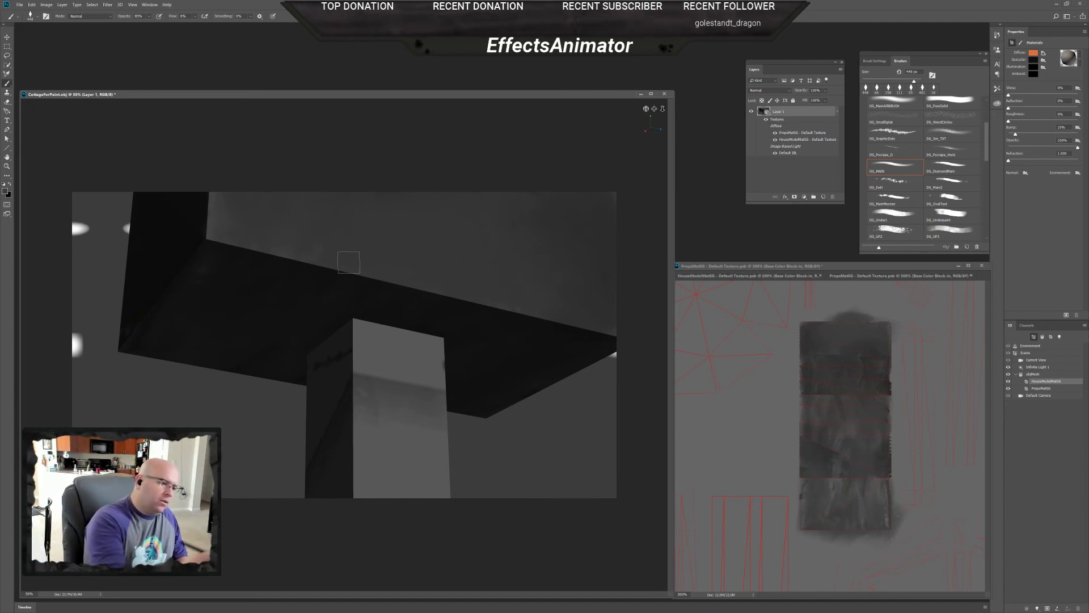
# - Orbit to the side of the mailbox and set the foreground color to a dark brown for the post
pyautogui.moveTo(646, 108); pyautogui.dragTo(645, 136)
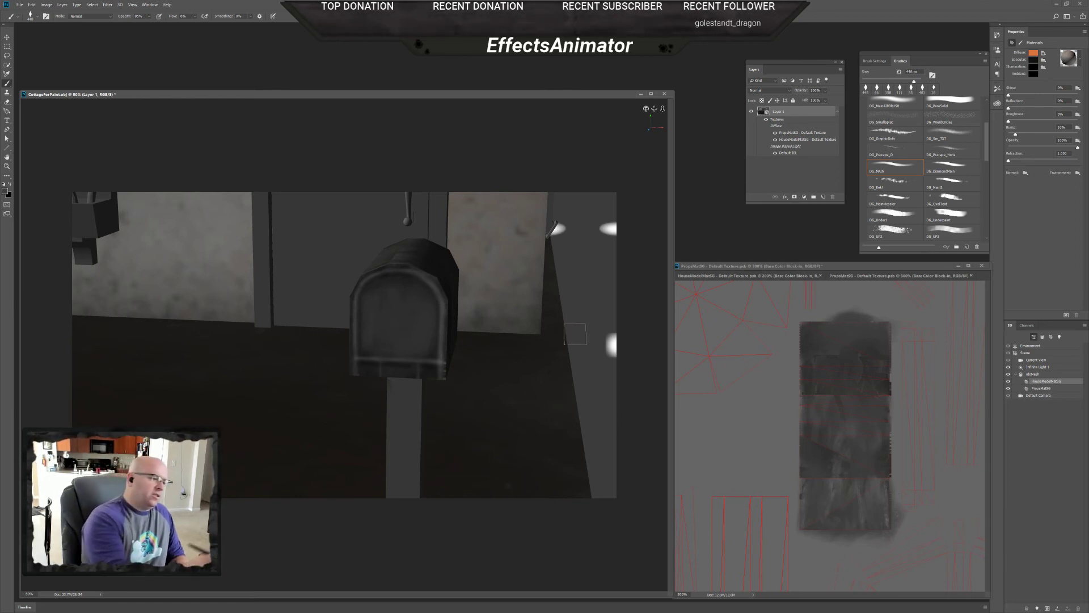
pyautogui.moveTo(654, 108)
pyautogui.mouseDown()
pyautogui.moveTo(667, 117)
pyautogui.moveTo(652, 105)
pyautogui.mouseUp()
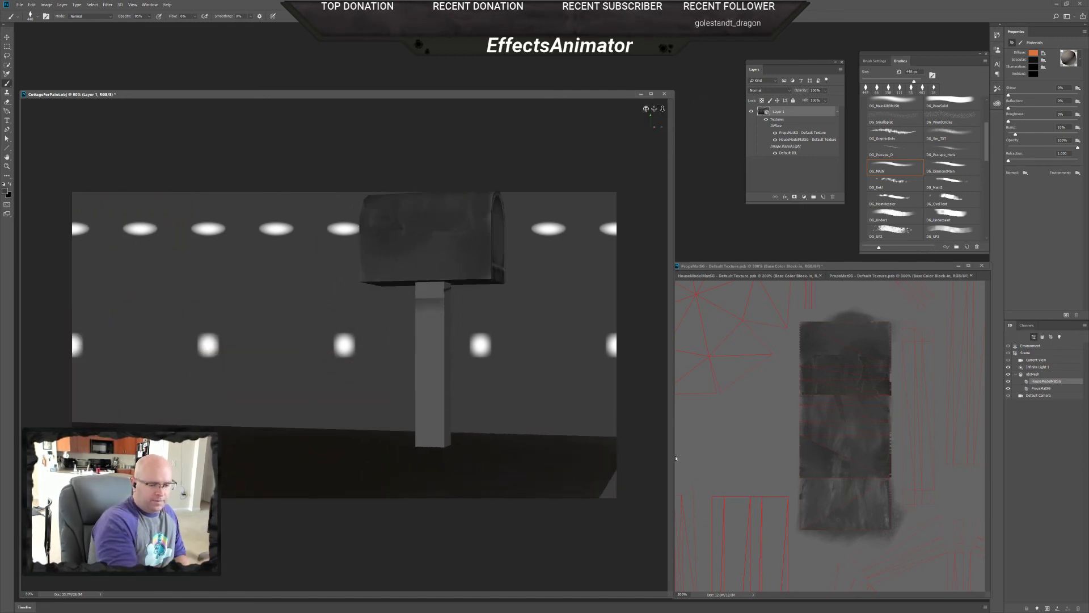
pyautogui.click(6, 192)
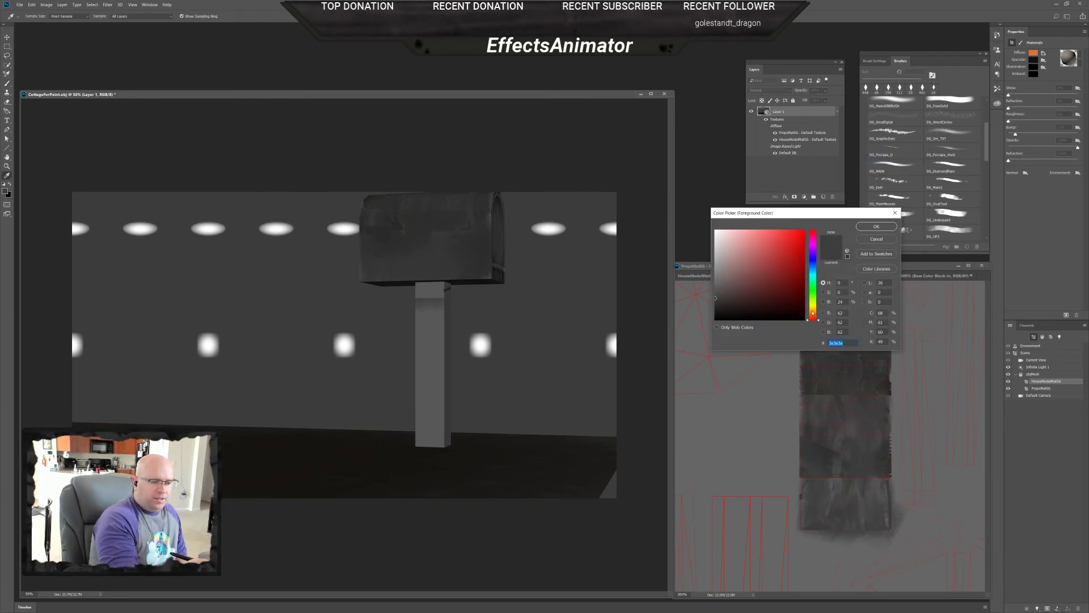
pyautogui.click(813, 311)
pyautogui.click(802, 291)
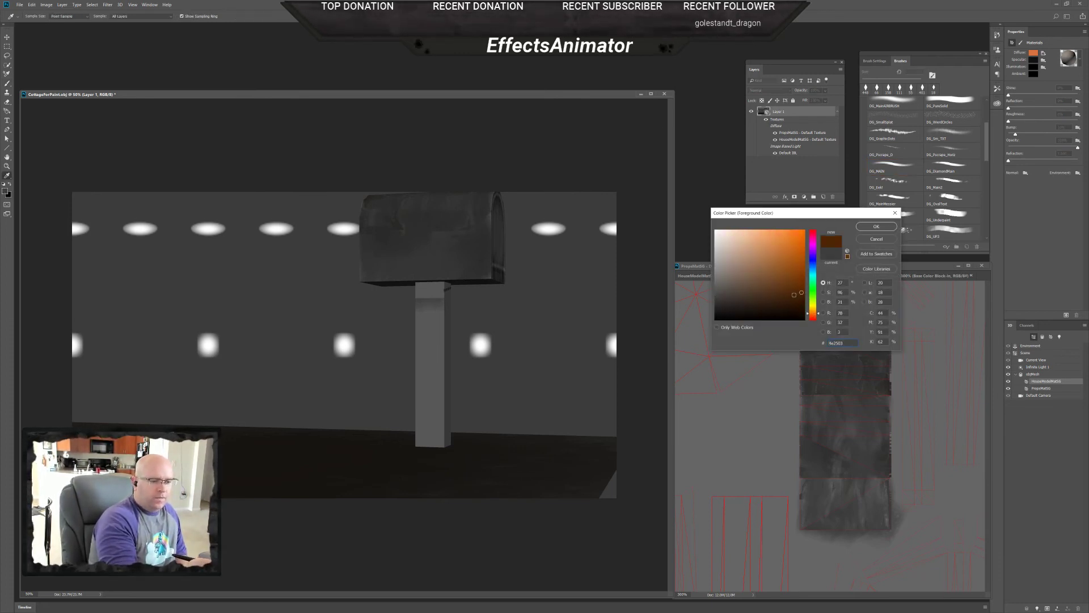
pyautogui.click(760, 305)
pyautogui.click(875, 226)
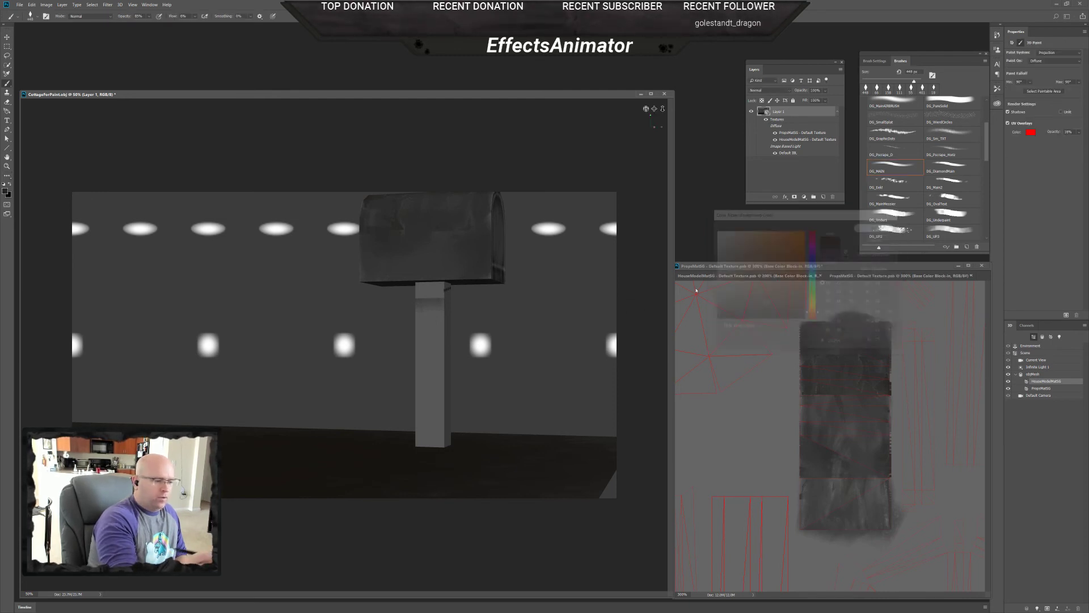
# - Paint the mailbox post dark brown on the model, covering its faces from several angles
pyautogui.moveTo(432, 403)
pyautogui.mouseDown()
pyautogui.moveTo(425, 307)
pyautogui.moveTo(447, 332)
pyautogui.mouseUp()
pyautogui.moveTo(423, 433)
pyautogui.mouseDown()
pyautogui.moveTo(445, 414)
pyautogui.moveTo(439, 435)
pyautogui.moveTo(422, 397)
pyautogui.moveTo(422, 420)
pyautogui.moveTo(448, 438)
pyautogui.moveTo(451, 405)
pyautogui.moveTo(423, 386)
pyautogui.mouseUp()
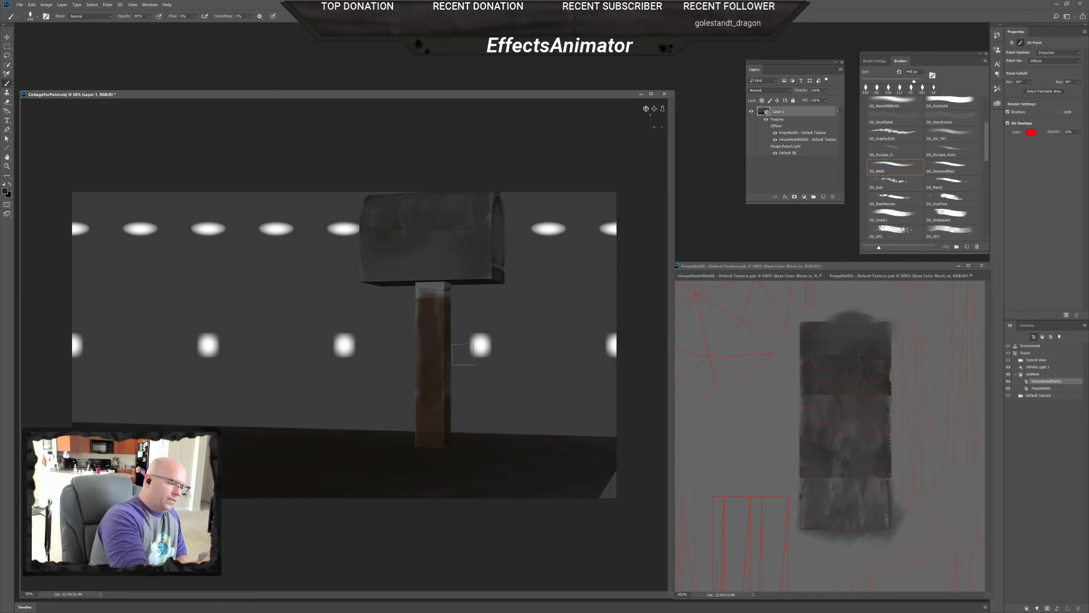
pyautogui.moveTo(646, 108)
pyautogui.mouseDown()
pyautogui.moveTo(678, 110)
pyautogui.moveTo(648, 121)
pyautogui.moveTo(640, 110)
pyautogui.moveTo(583, 112)
pyautogui.moveTo(663, 109)
pyautogui.moveTo(623, 101)
pyautogui.moveTo(606, 109)
pyautogui.mouseUp()
pyautogui.moveTo(370, 274)
pyautogui.mouseDown()
pyautogui.moveTo(361, 292)
pyautogui.moveTo(378, 337)
pyautogui.mouseUp()
pyautogui.moveTo(646, 109); pyautogui.dragTo(643, 111)
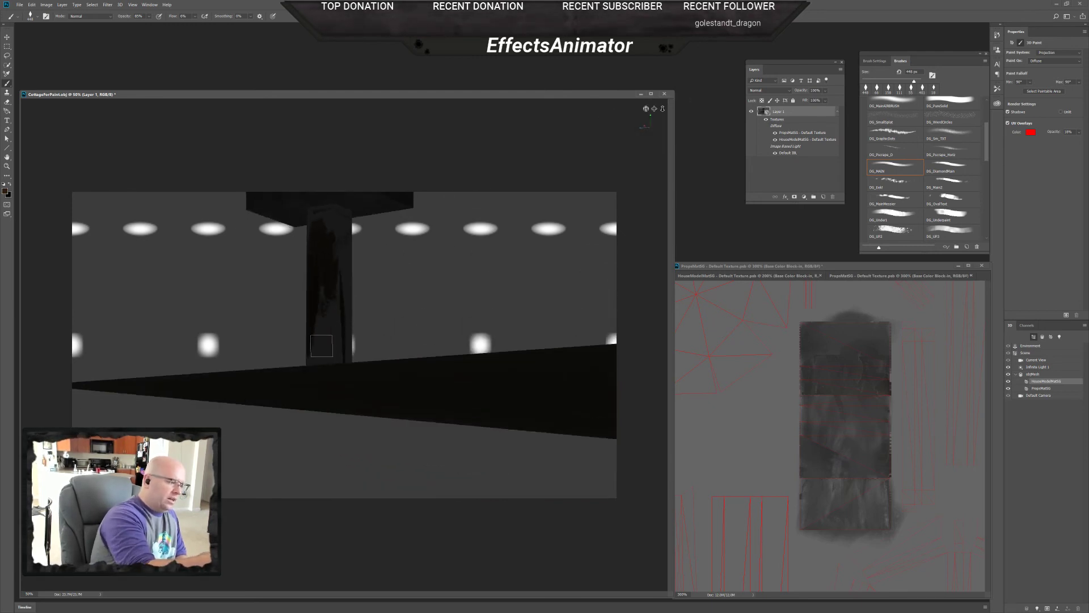
pyautogui.moveTo(321, 332); pyautogui.dragTo(325, 347)
pyautogui.moveTo(646, 109); pyautogui.dragTo(650, 108)
pyautogui.moveTo(336, 306)
pyautogui.mouseDown()
pyautogui.moveTo(343, 251)
pyautogui.moveTo(318, 352)
pyautogui.moveTo(341, 330)
pyautogui.mouseUp()
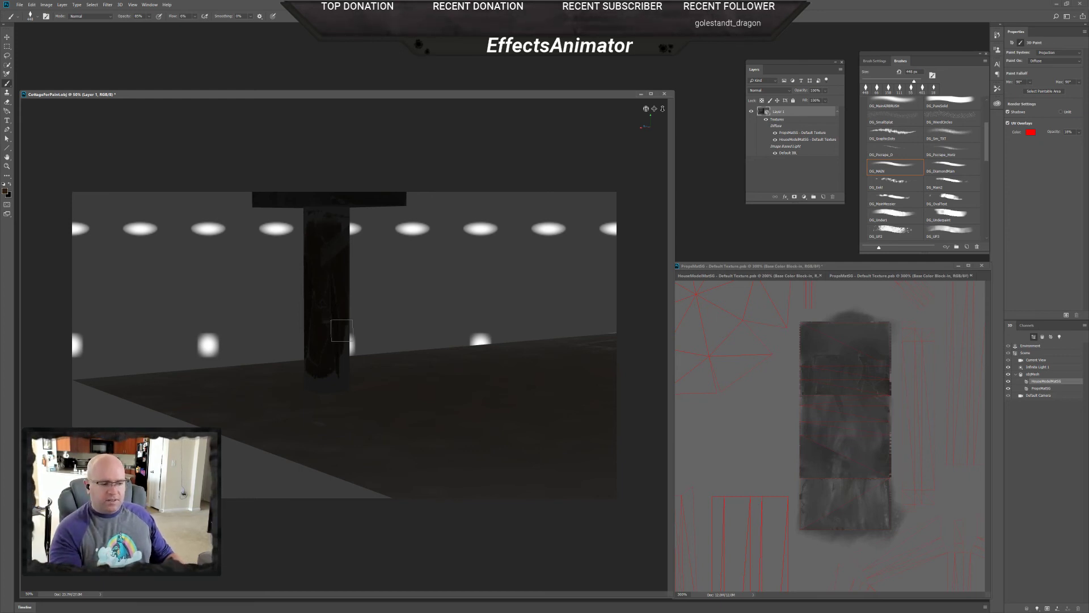
# - Find the post's section in the props texture, shrink the brush and fill in its gray gaps with brown
pyautogui.click(884, 270)
pyautogui.scroll(-5, 869, 420)
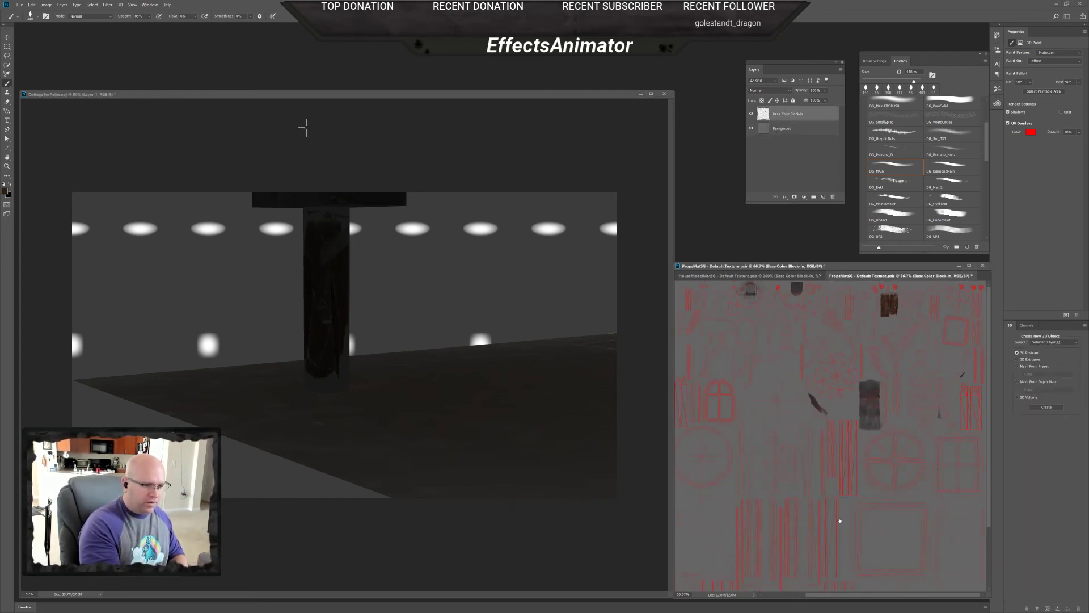
pyautogui.scroll(5, 894, 341)
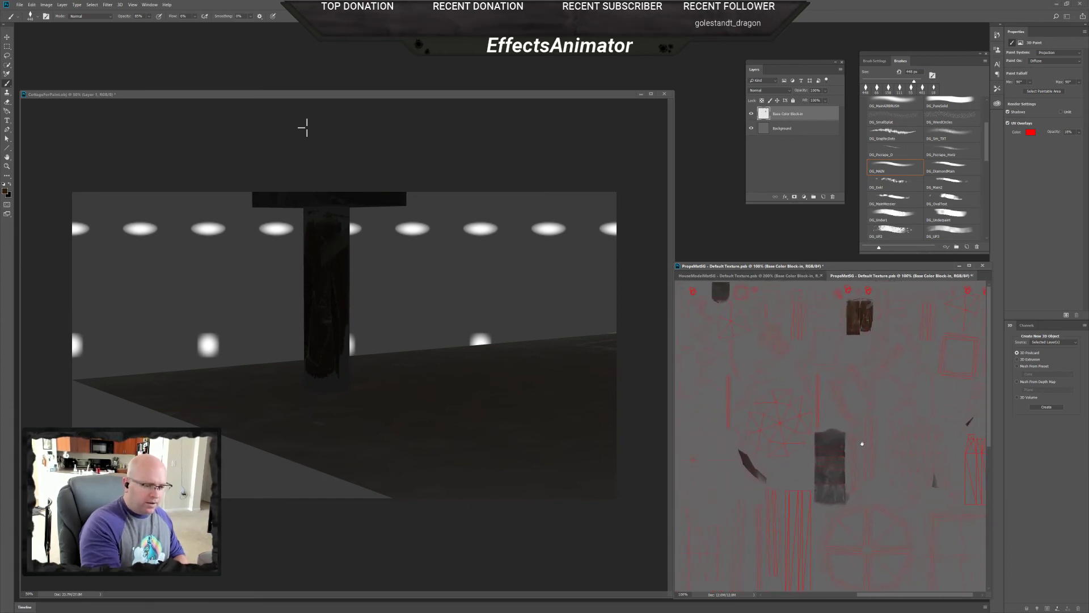
pyautogui.scroll(1, 841, 348)
pyautogui.moveTo(849, 359); pyautogui.dragTo(832, 504)
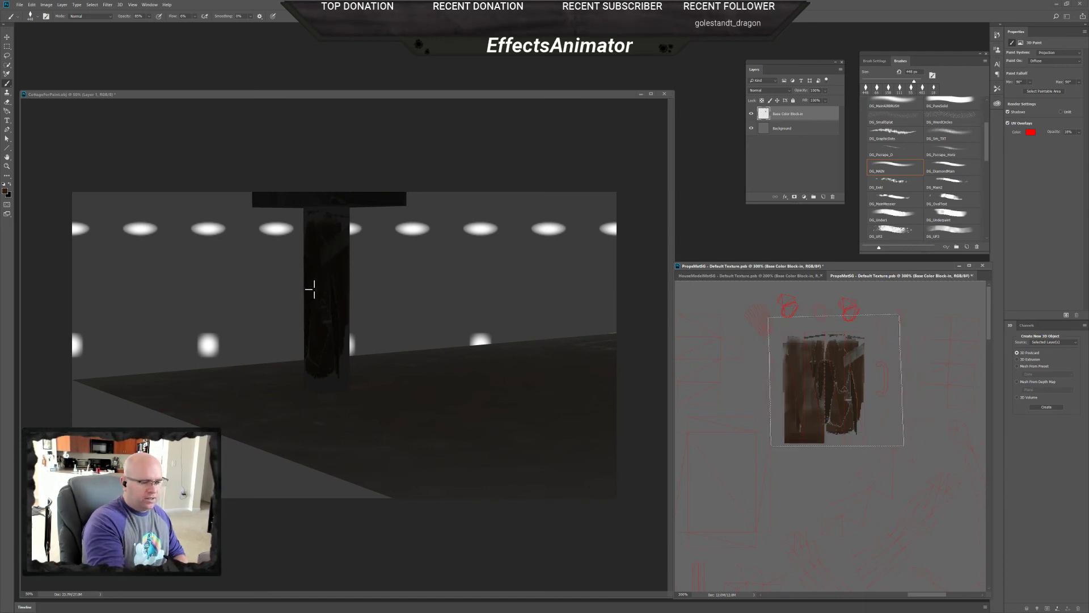
pyautogui.press('[')
pyautogui.press('[')
pyautogui.press('[')
pyautogui.press('[')
pyautogui.press('[')
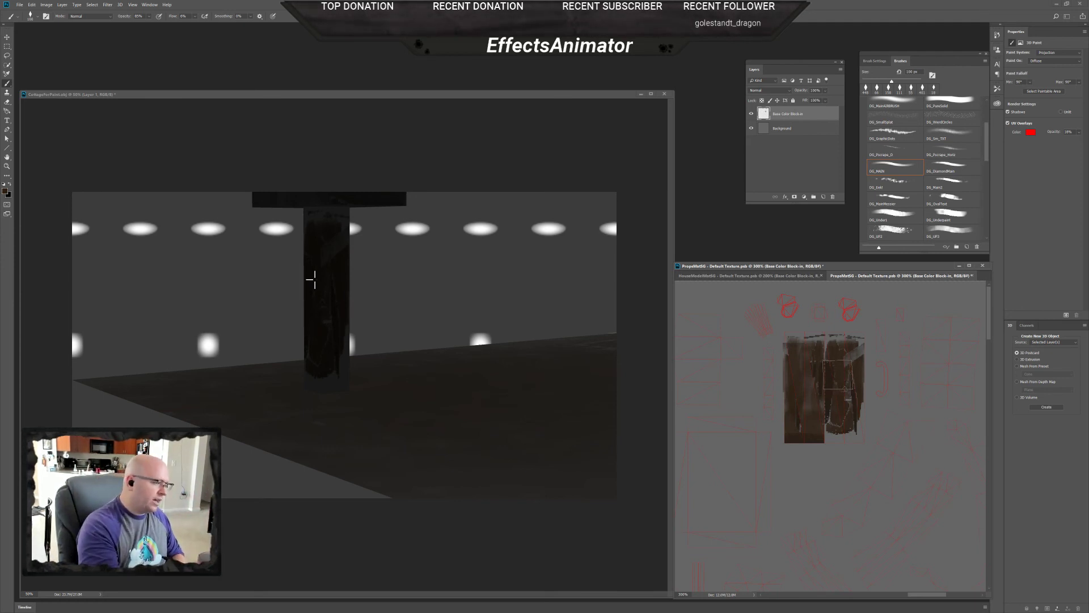
pyautogui.scroll(1, 836, 399)
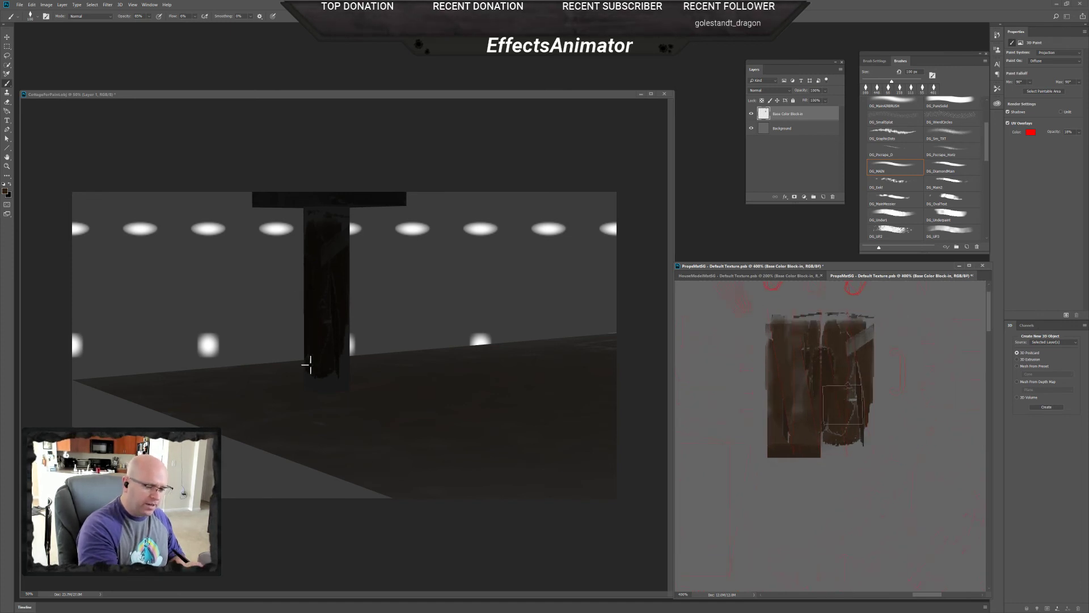
pyautogui.moveTo(306, 366)
pyautogui.mouseDown()
pyautogui.moveTo(318, 380)
pyautogui.moveTo(304, 353)
pyautogui.moveTo(342, 320)
pyautogui.moveTo(336, 253)
pyautogui.moveTo(318, 233)
pyautogui.moveTo(281, 222)
pyautogui.moveTo(317, 221)
pyautogui.moveTo(335, 246)
pyautogui.moveTo(351, 244)
pyautogui.mouseUp()
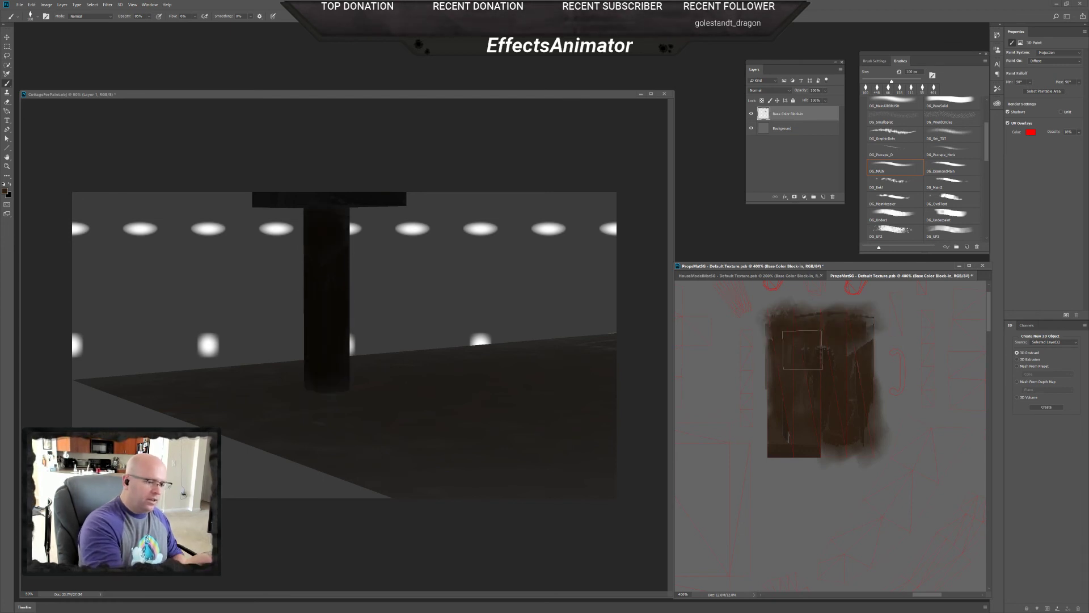
# - Reduce the brush size further and paint brown over the leftover light spots along the top edge of the post's texture section
pyautogui.keyDown('ctrl'); pyautogui.click(828, 368); pyautogui.keyUp('ctrl')
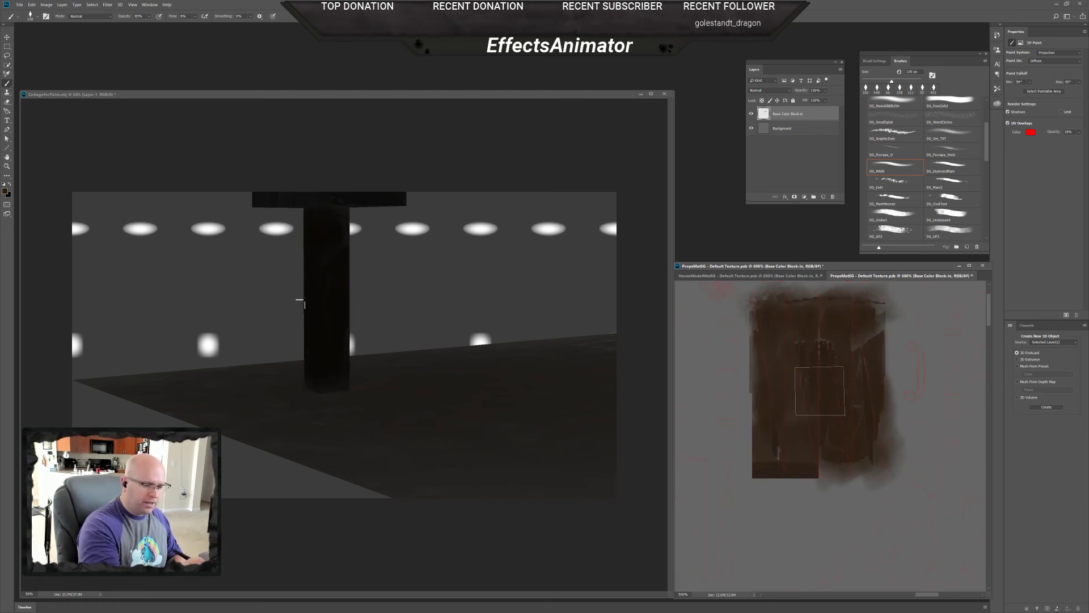
pyautogui.rightClick(342, 233)
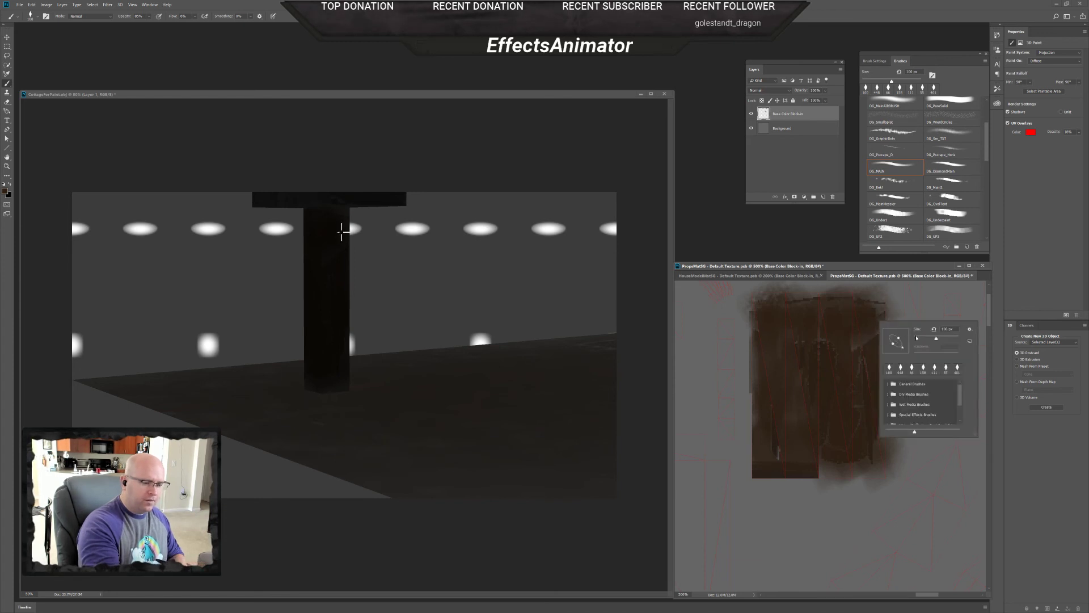
pyautogui.press('Return')
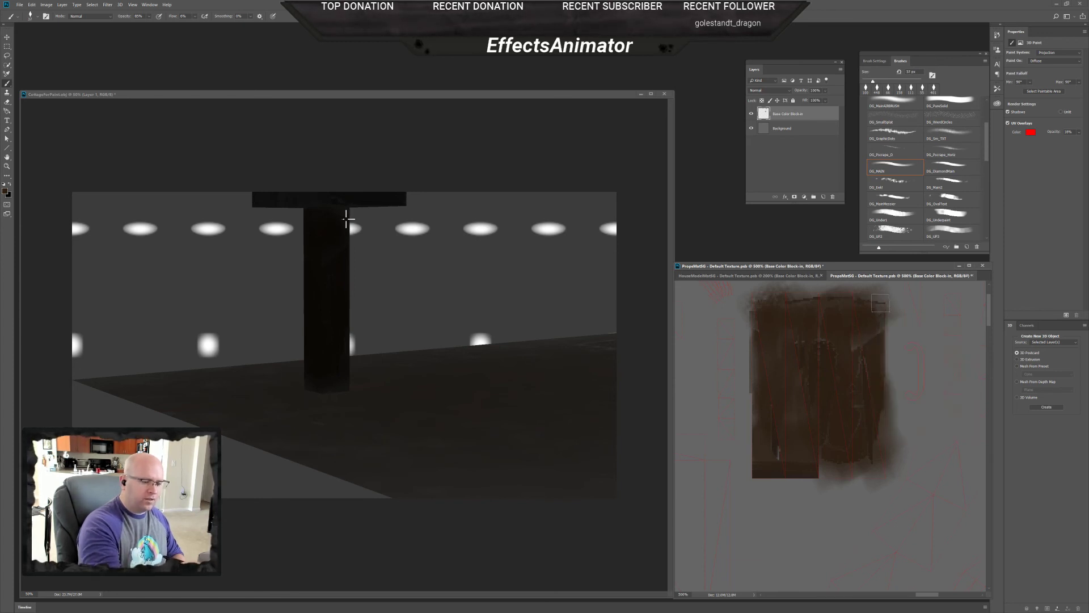
pyautogui.moveTo(748, 314); pyautogui.dragTo(784, 300)
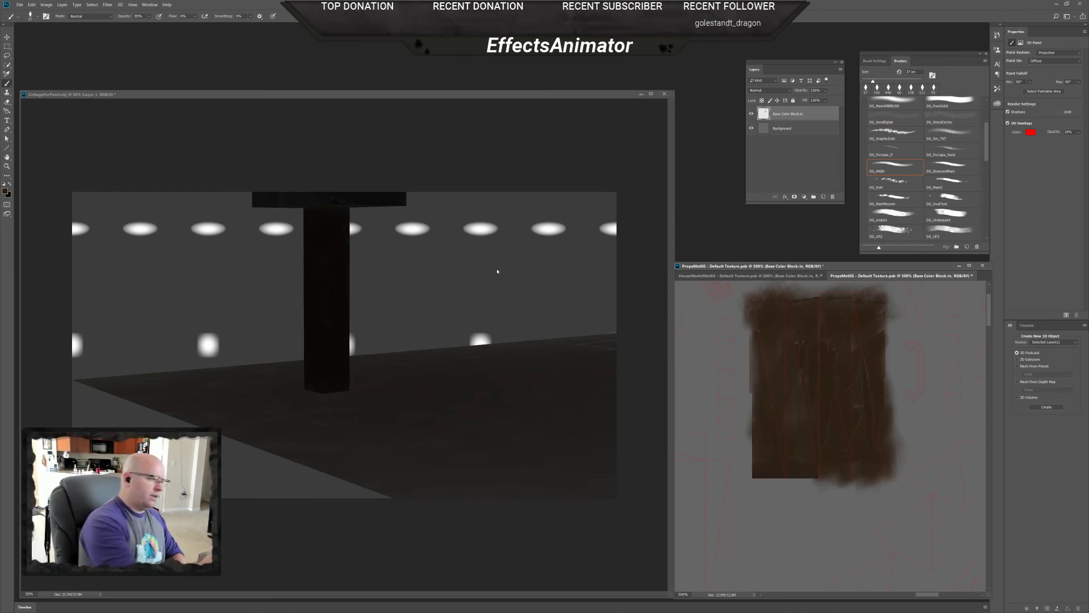
# - Check the painted post on the cottage model and select Infinite Light 1 in the 3D scene
pyautogui.click(607, 145)
pyautogui.moveTo(654, 109); pyautogui.dragTo(653, 109)
pyautogui.click(1032, 366)
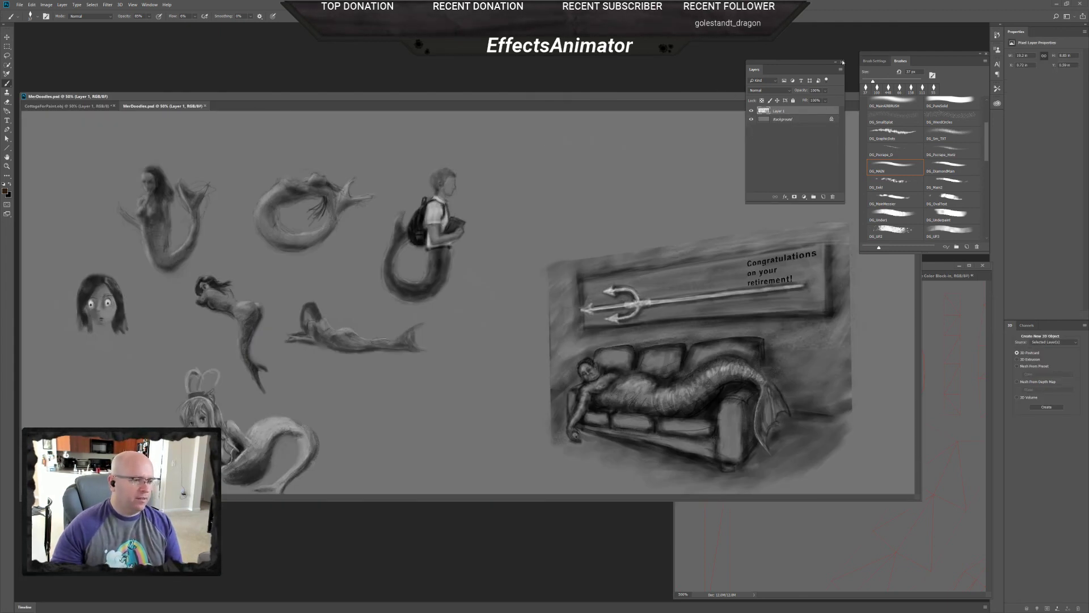
# - Dock the floating window holding MerDoodles.psd and the cottage document into the main workspace
pyautogui.moveTo(729, 96); pyautogui.dragTo(707, 4)
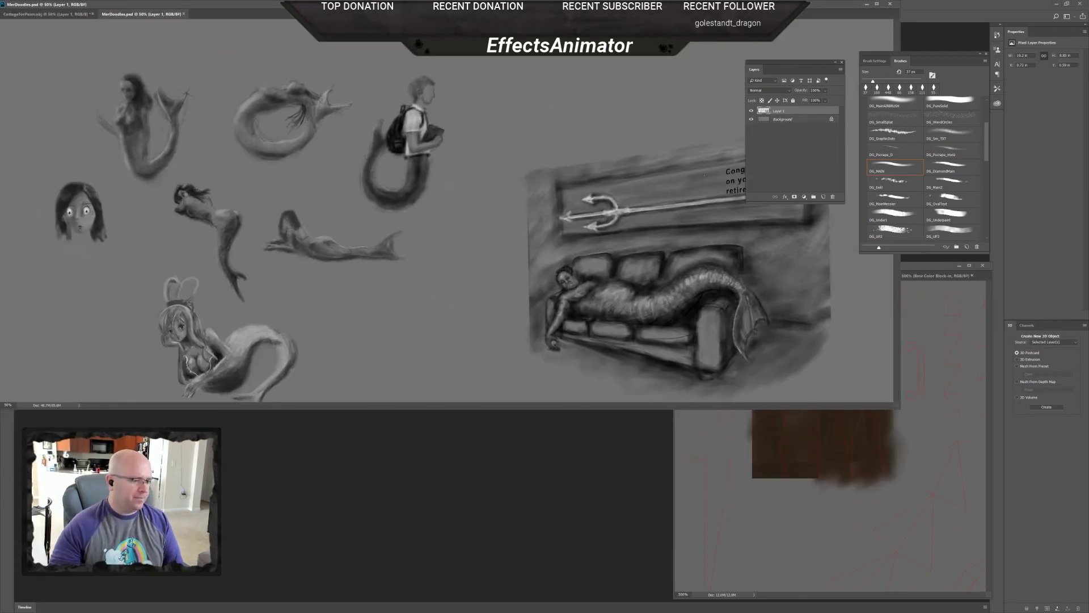
pyautogui.moveTo(860, 13); pyautogui.dragTo(841, 43)
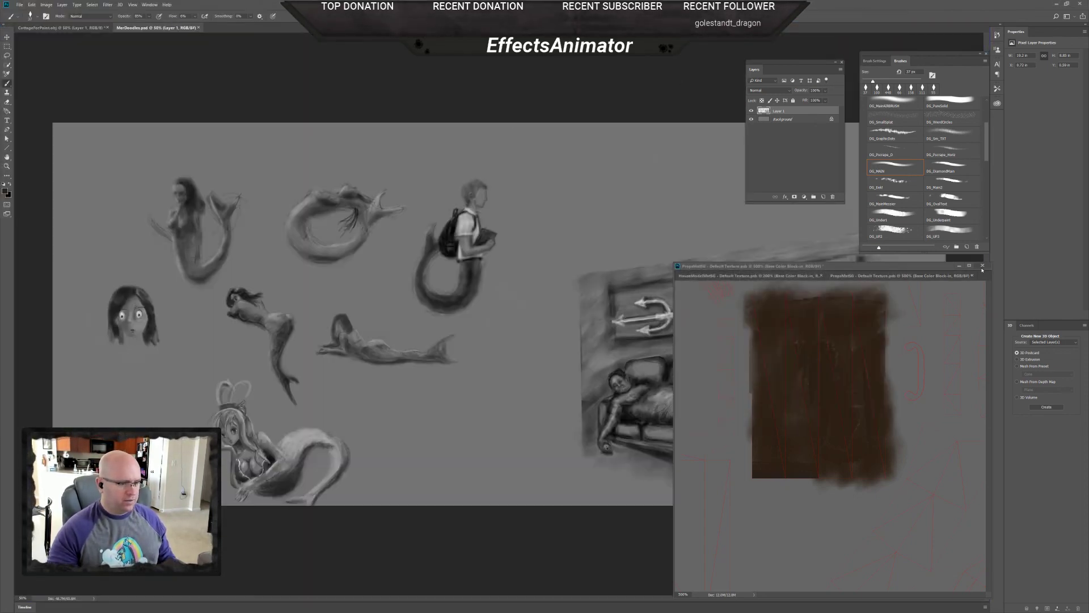
# - Return to the cottage model and save it as CottageForPaint.psd in the Maya Projects folder with maximized compatibility
pyautogui.click(820, 268)
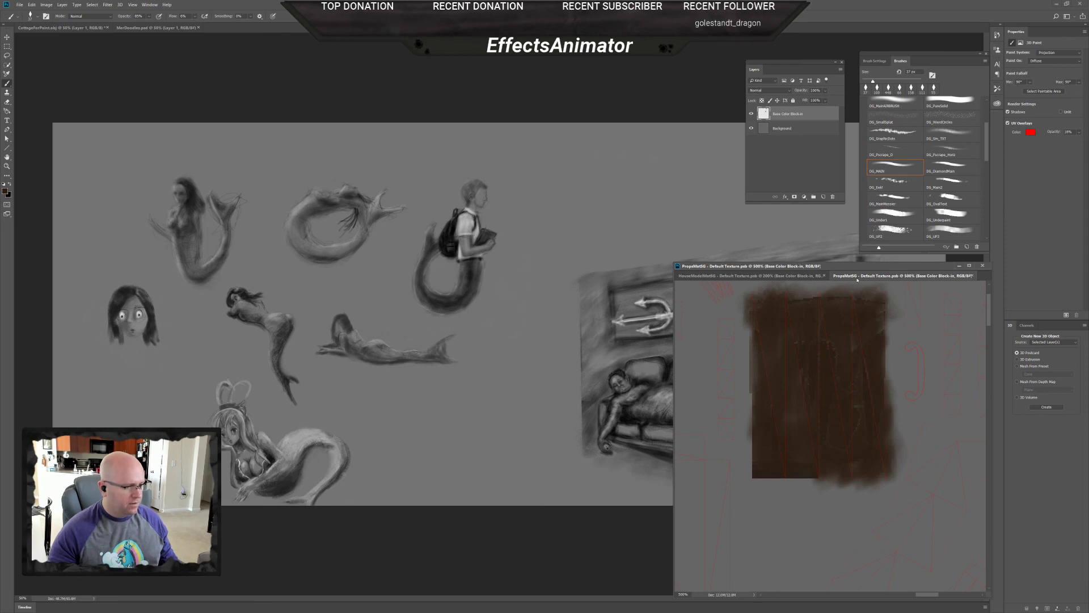
pyautogui.click(802, 276)
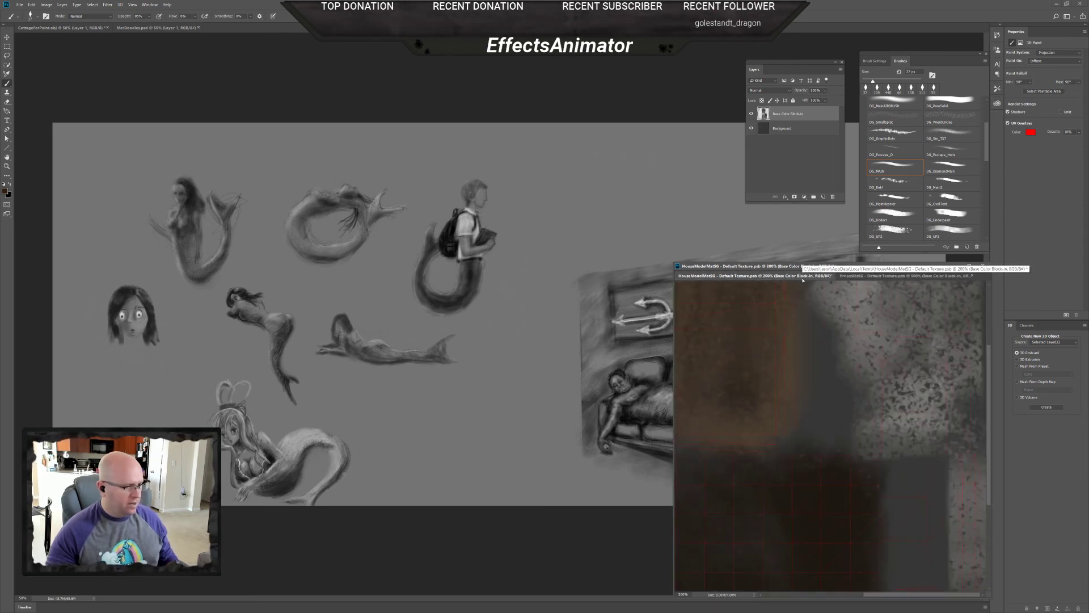
pyautogui.click(68, 27)
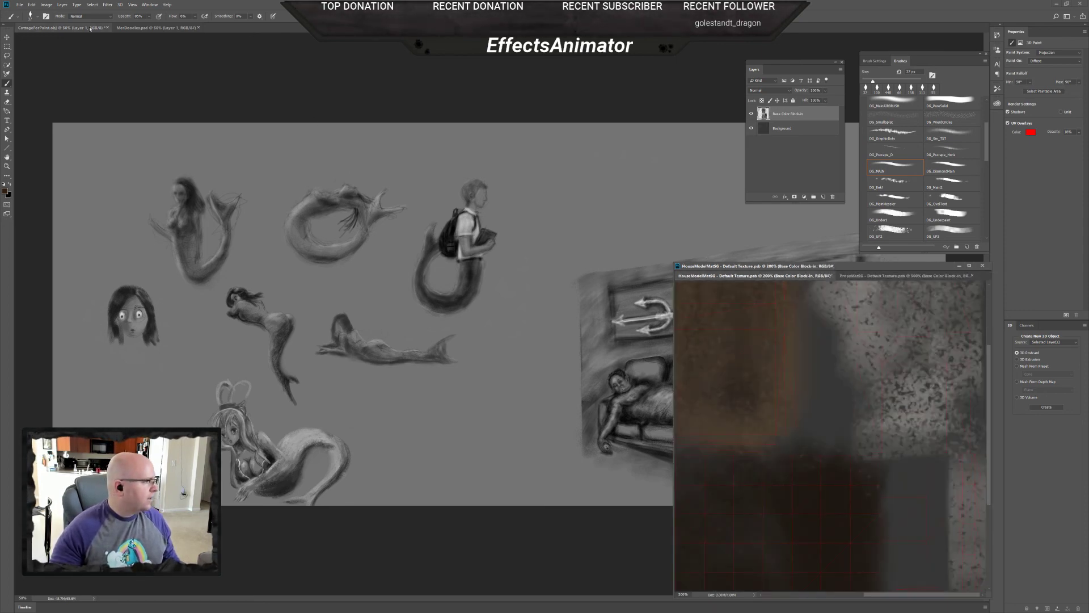
pyautogui.hotkey('ctrl', 'shift', 's')
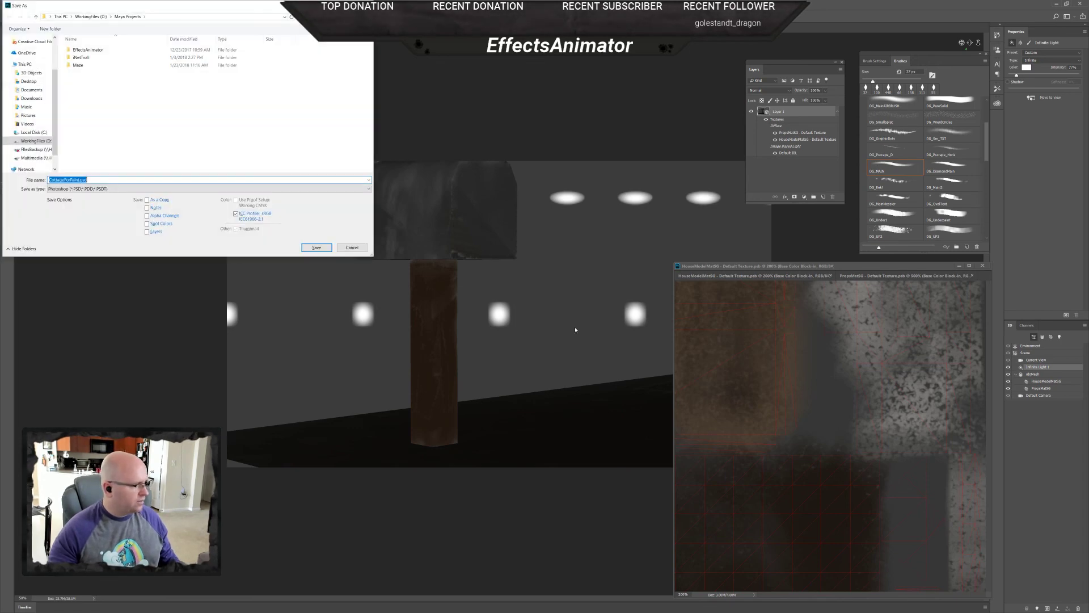
pyautogui.moveTo(108, 8); pyautogui.dragTo(283, 74)
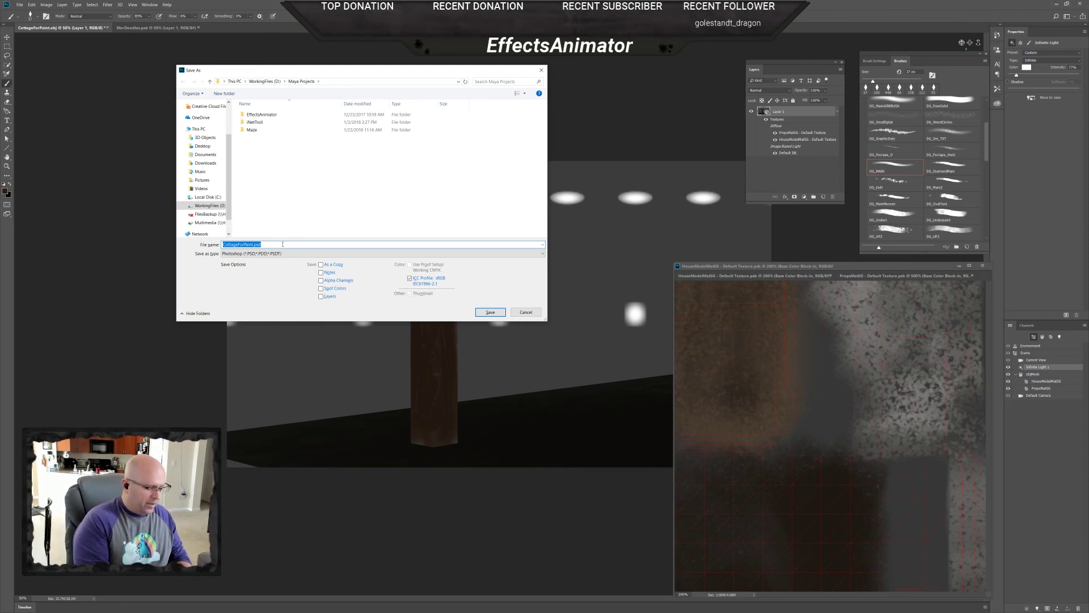
pyautogui.press('Return')
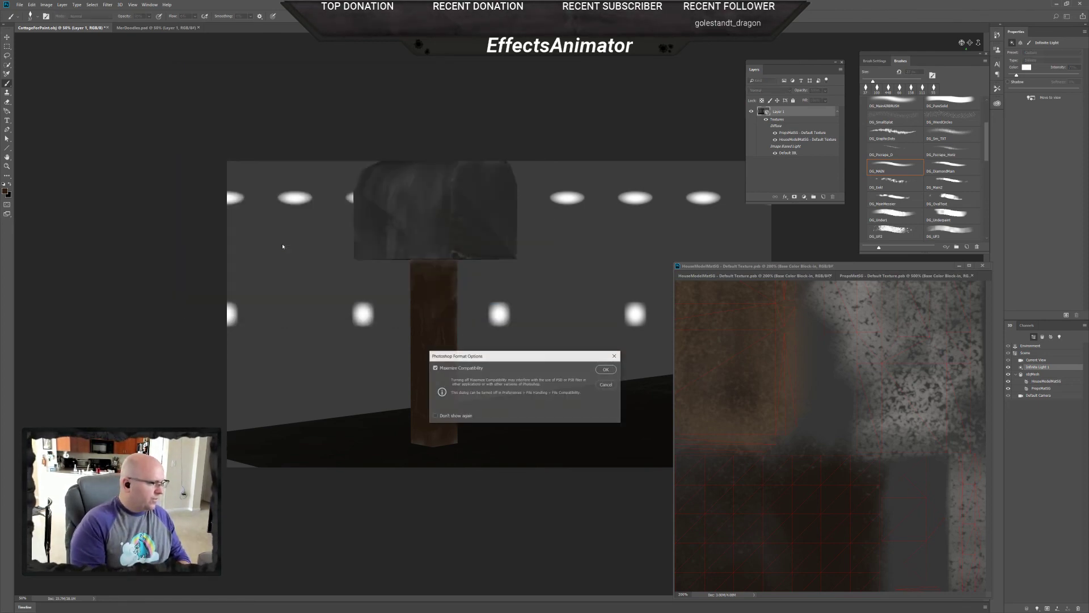
pyautogui.press('Return')
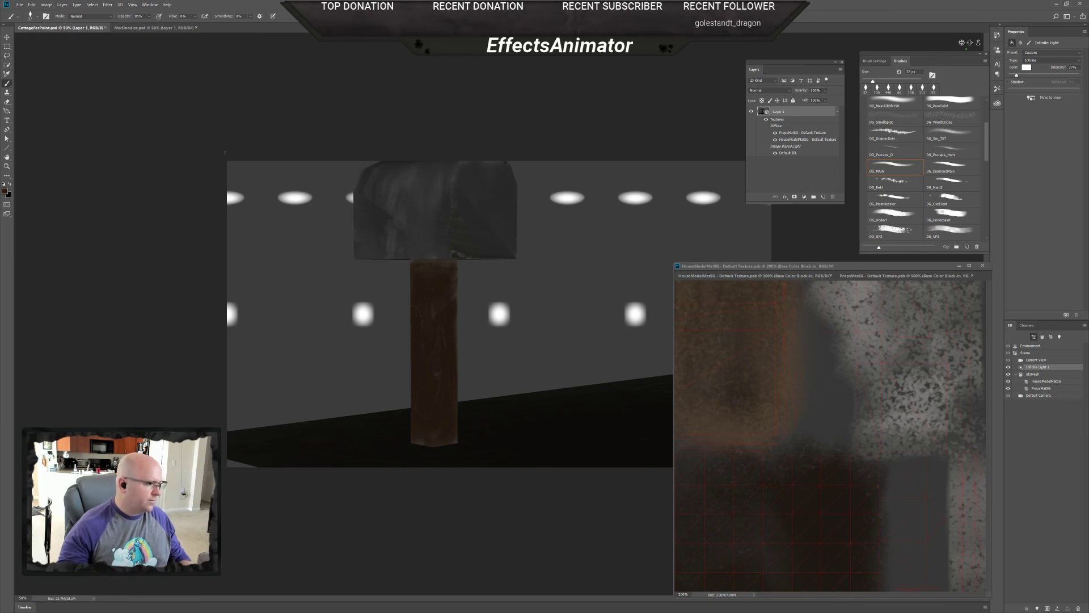
# - Close the cottage document and both texture documents, saving the changes to the props texture
pyautogui.click(104, 27)
pyautogui.click(982, 266)
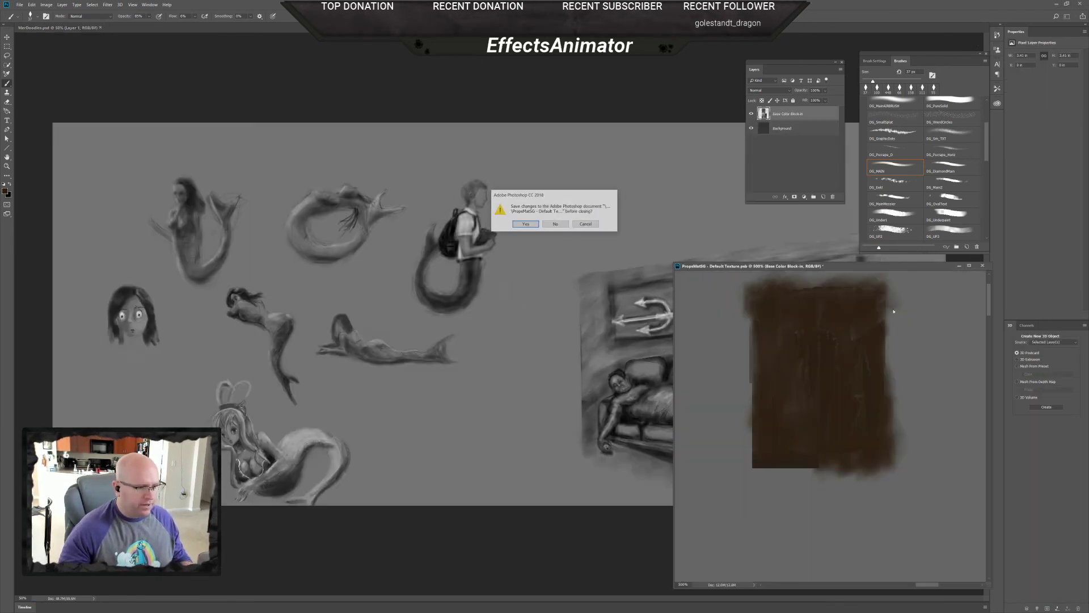
pyautogui.click(526, 224)
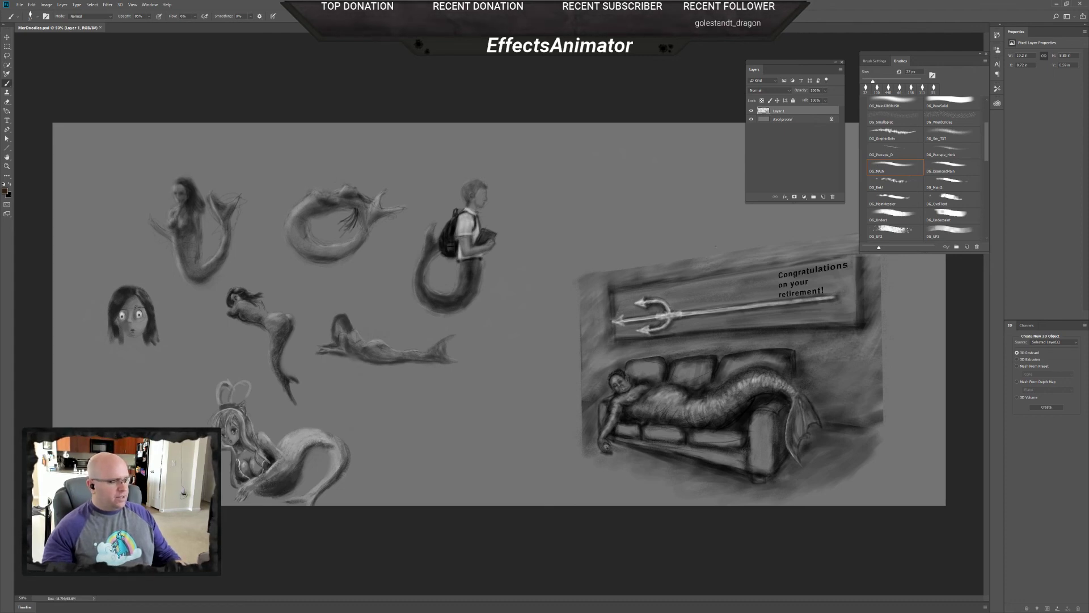
# - Examine the sketch of the mermaid figure on the couch beneath the framed trident in MerDoodles.psd
pyautogui.scroll(2, 791, 352)
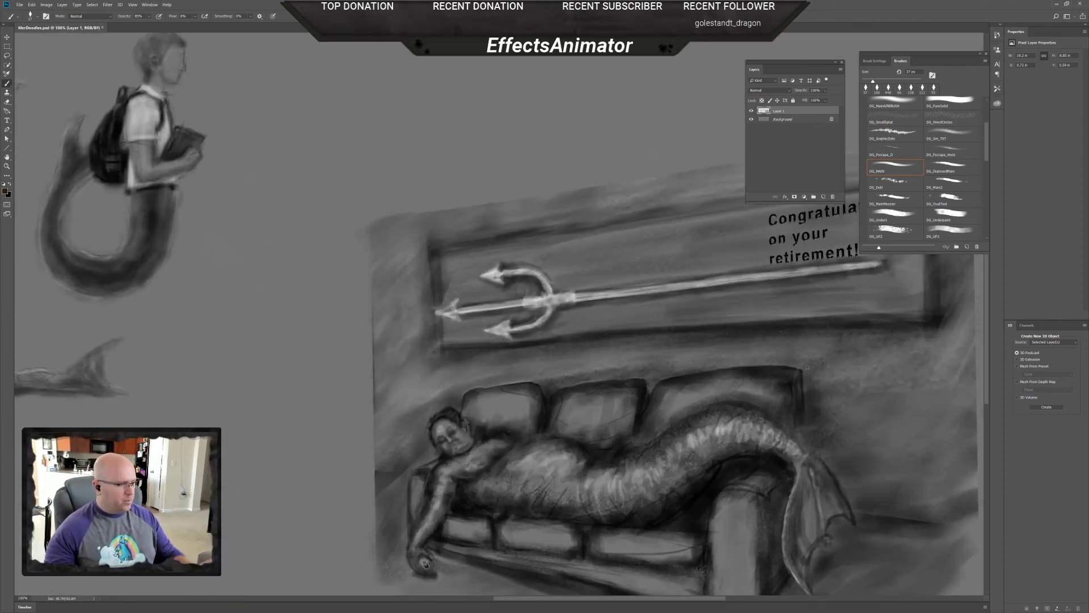
pyautogui.moveTo(772, 432)
pyautogui.mouseDown()
pyautogui.moveTo(675, 362)
pyautogui.moveTo(599, 358)
pyautogui.mouseUp()
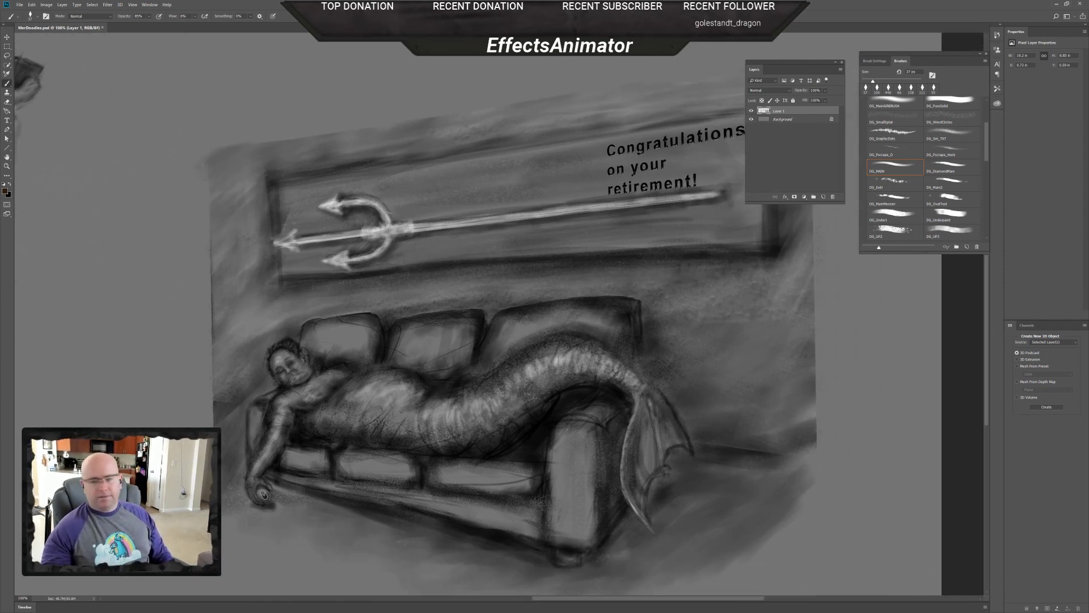
pyautogui.scroll(-1, 487, 358)
pyautogui.scroll(-1, 636, 365)
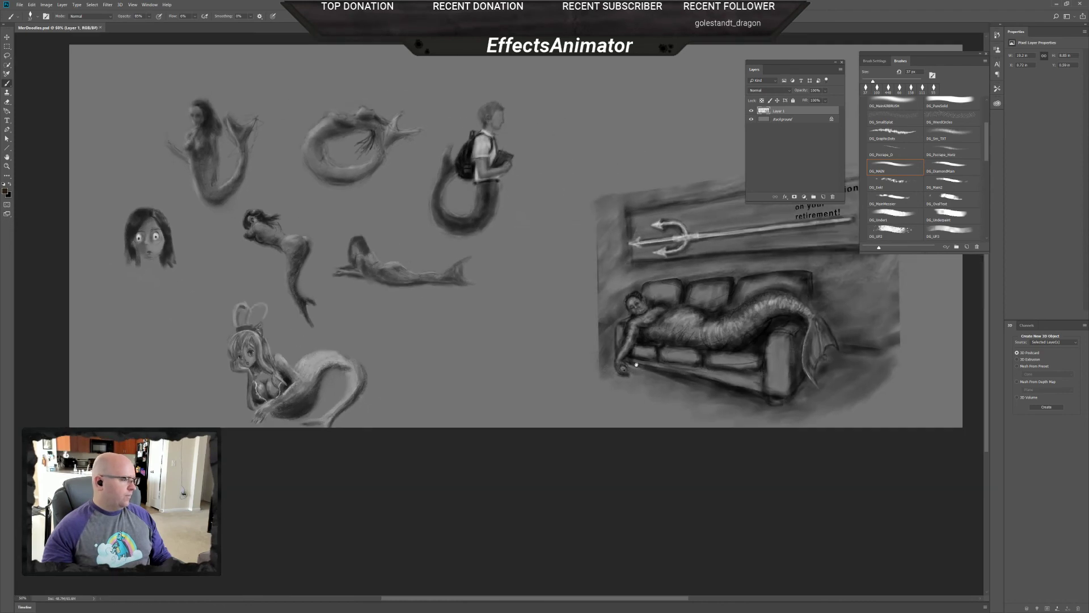
pyautogui.scroll(1, 641, 358)
pyautogui.moveTo(708, 336)
pyautogui.mouseDown()
pyautogui.moveTo(602, 391)
pyautogui.moveTo(525, 379)
pyautogui.mouseUp()
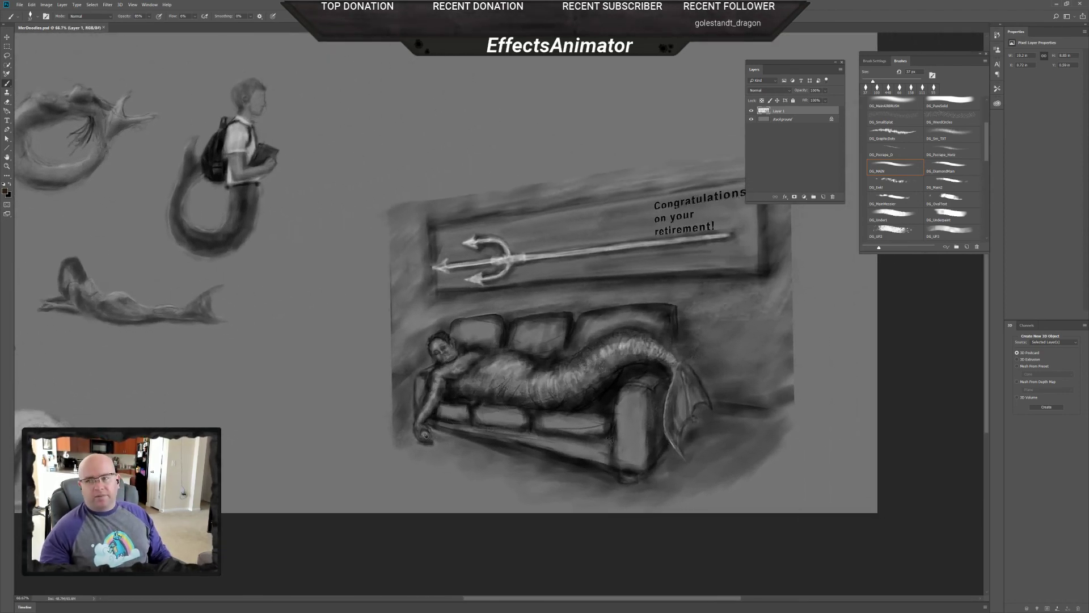